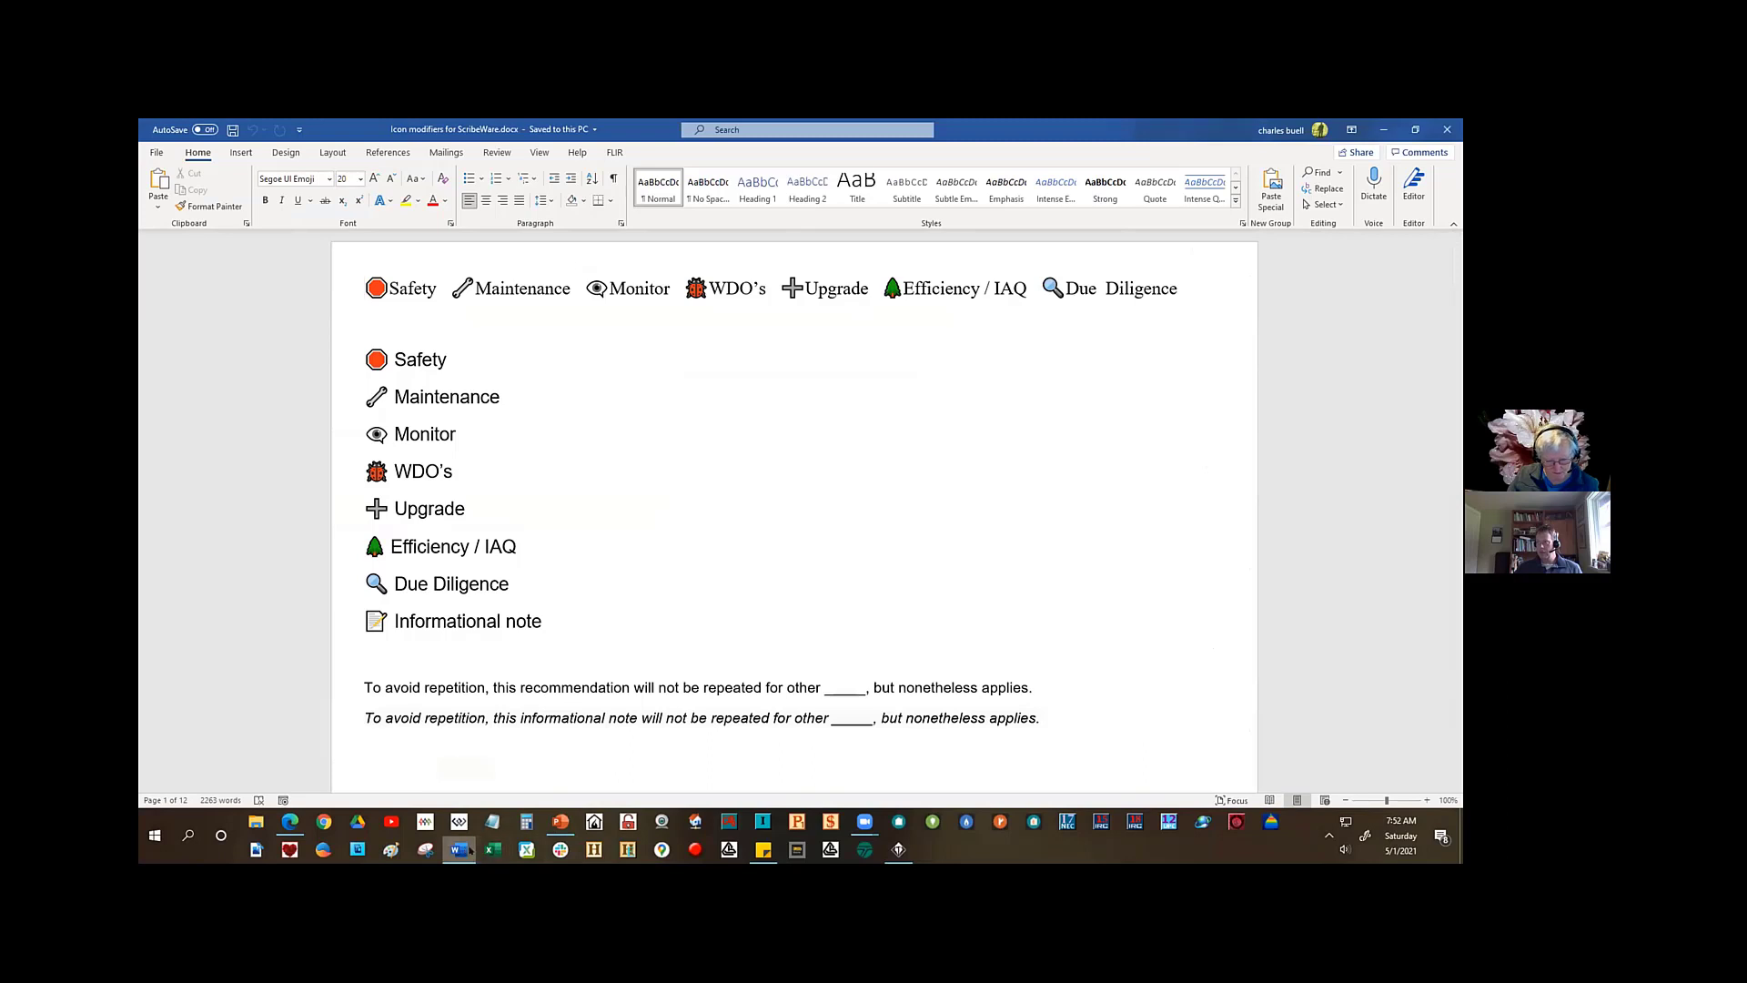
- Switch to the PowerPoint inspection-photo presentation and open slide 3, the recycling bin and garage threshold photo, in normal view
{"action": "left_click", "coordinate": [560, 821]}
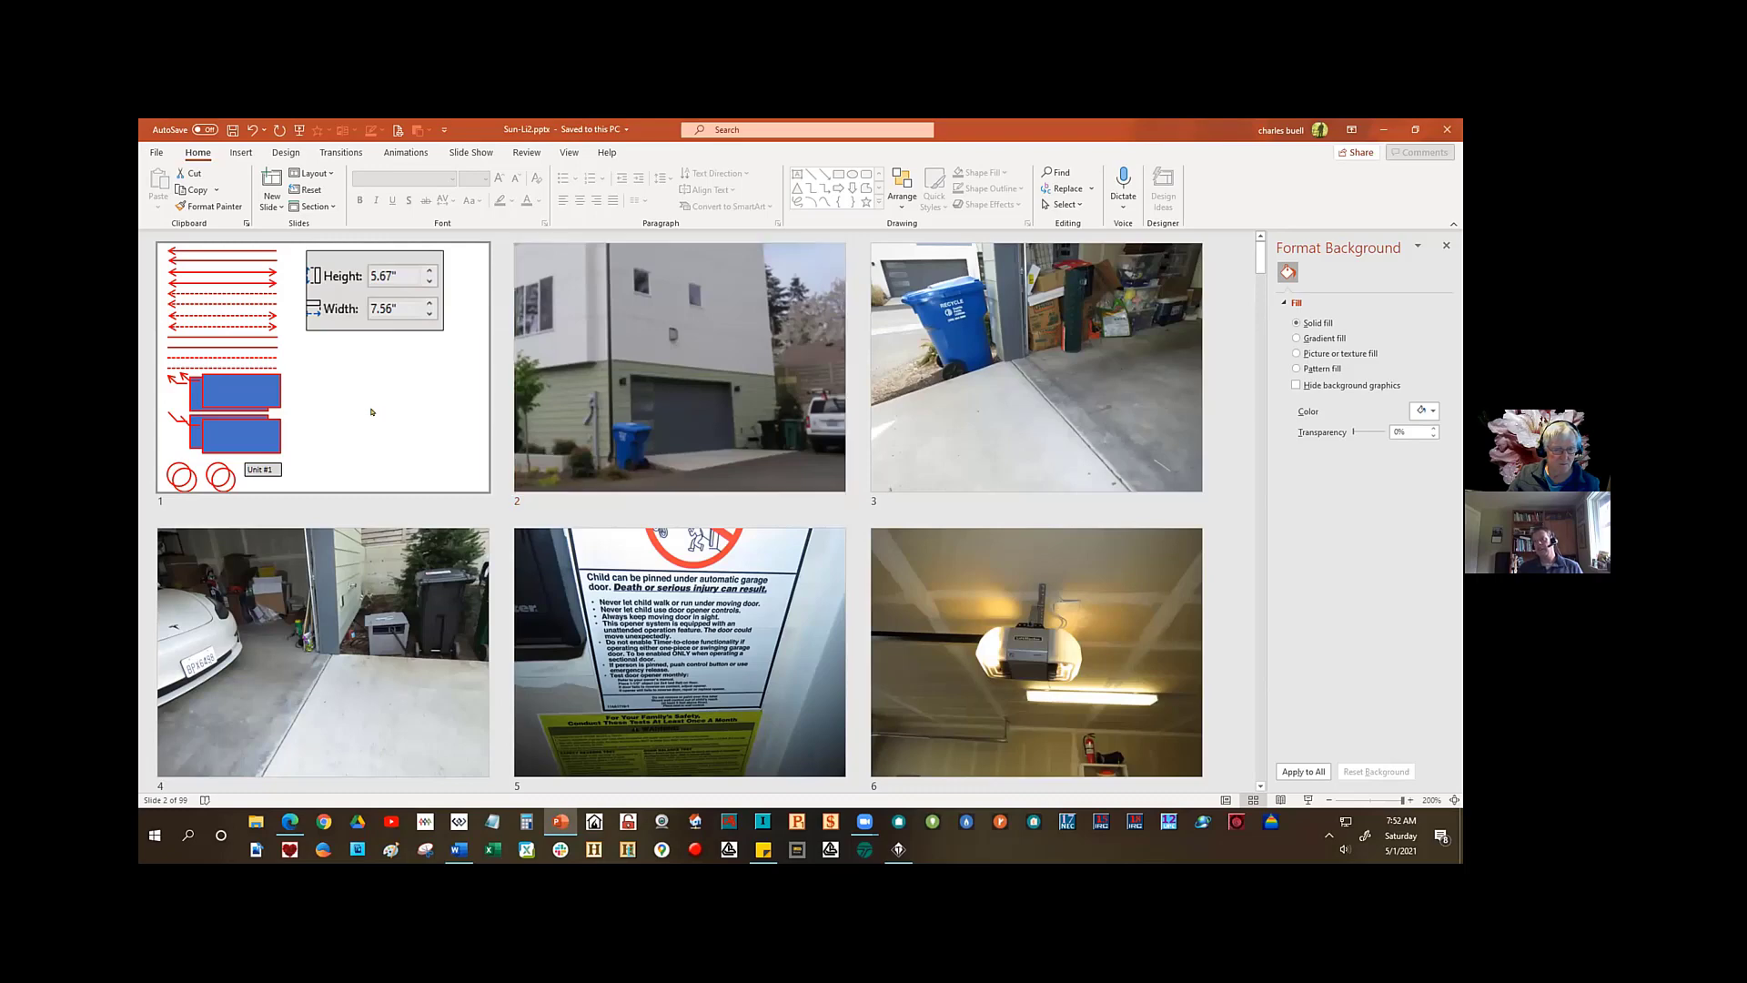
{"action": "double_click", "coordinate": [371, 411]}
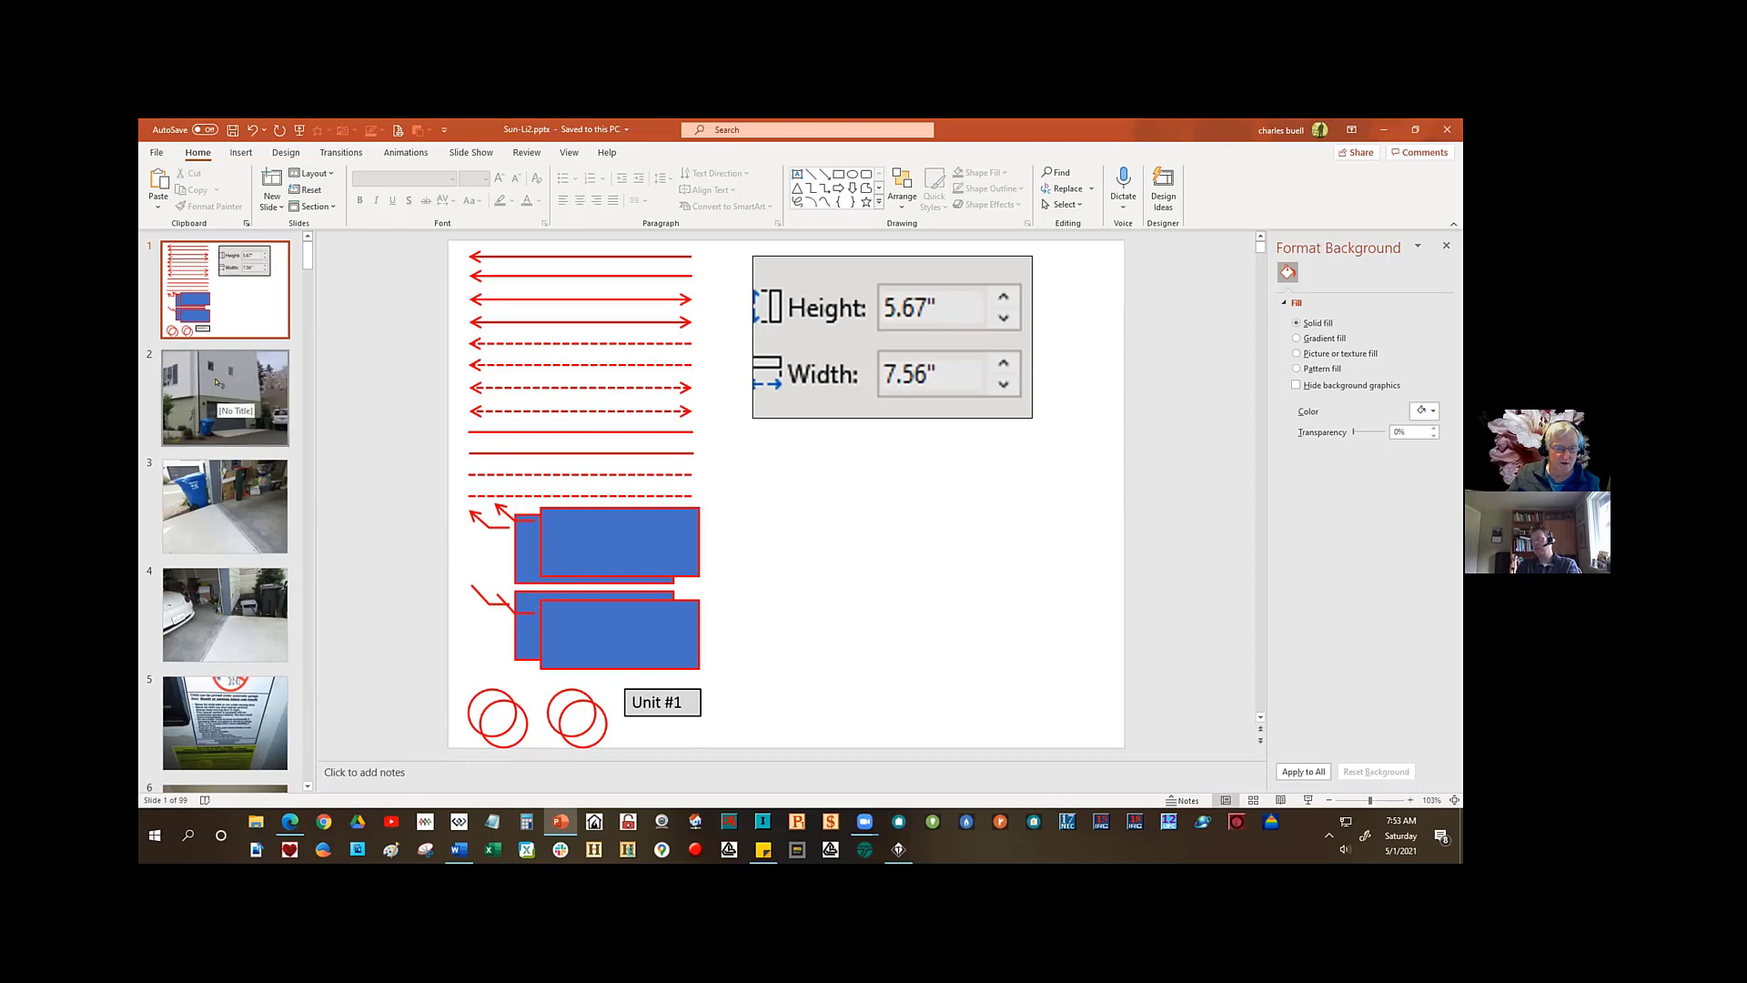
{"action": "left_click", "coordinate": [231, 520]}
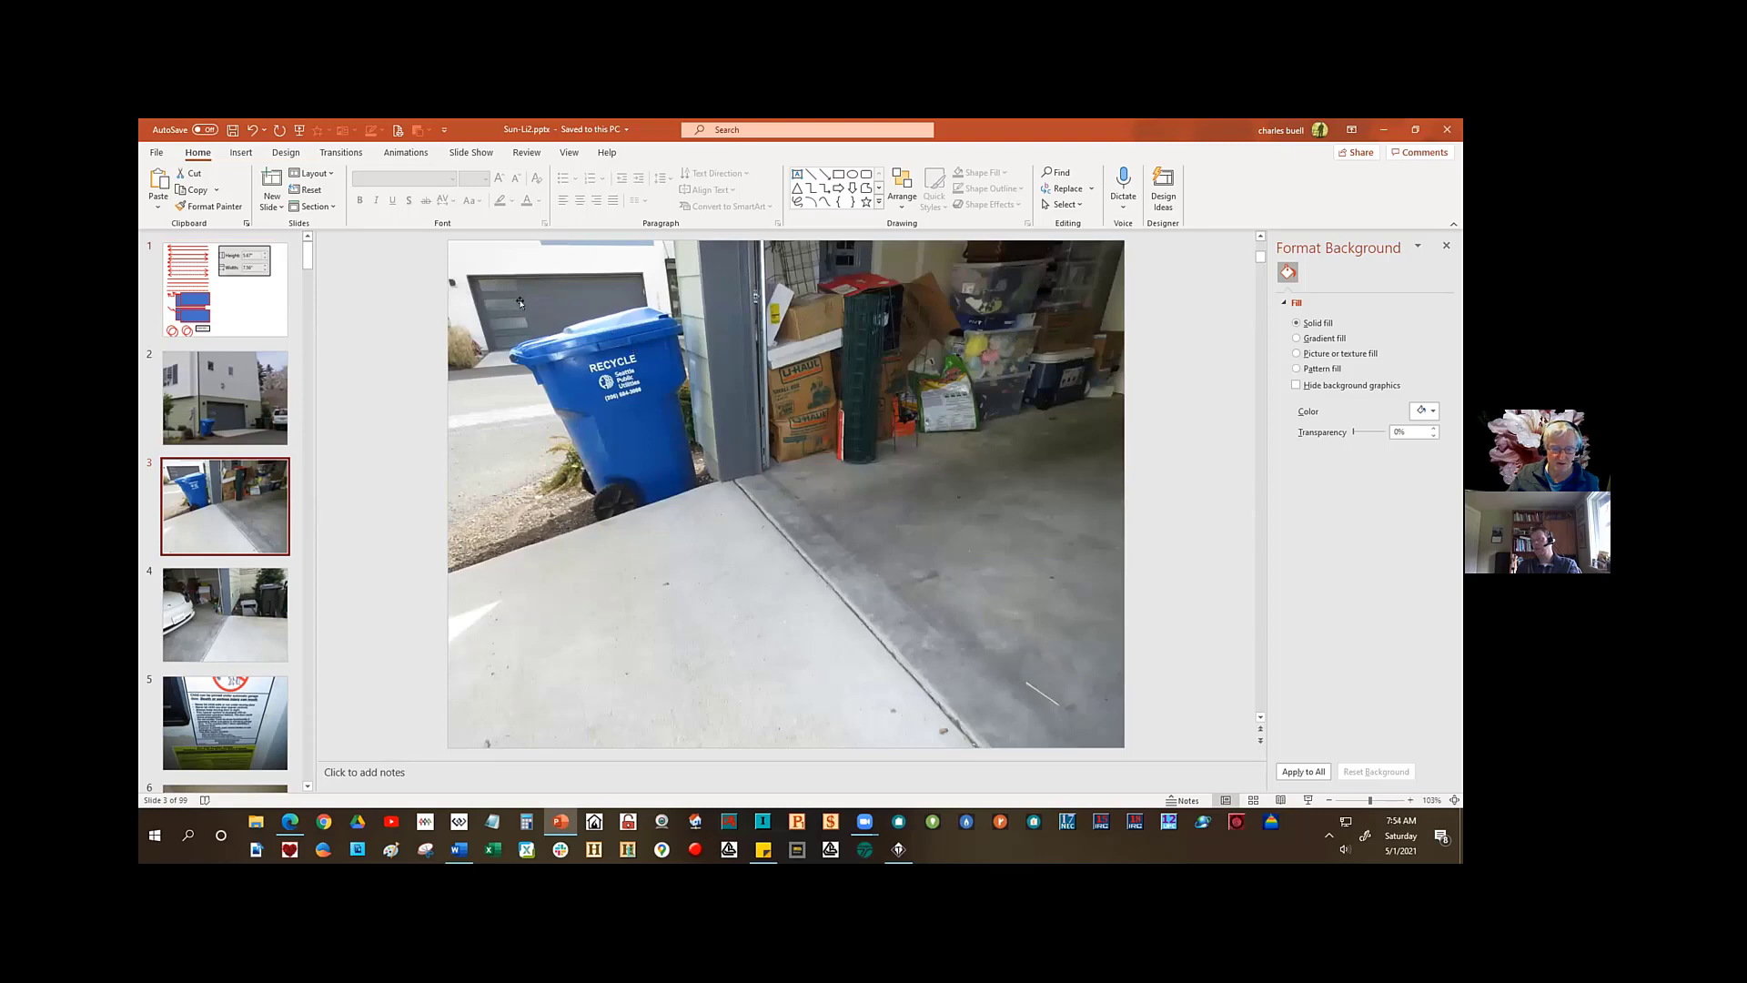
- Snip the recycling bin and garage threshold area of slide 3's photo with Snipping Tool, then discard the capture
{"action": "left_click", "coordinate": [426, 848]}
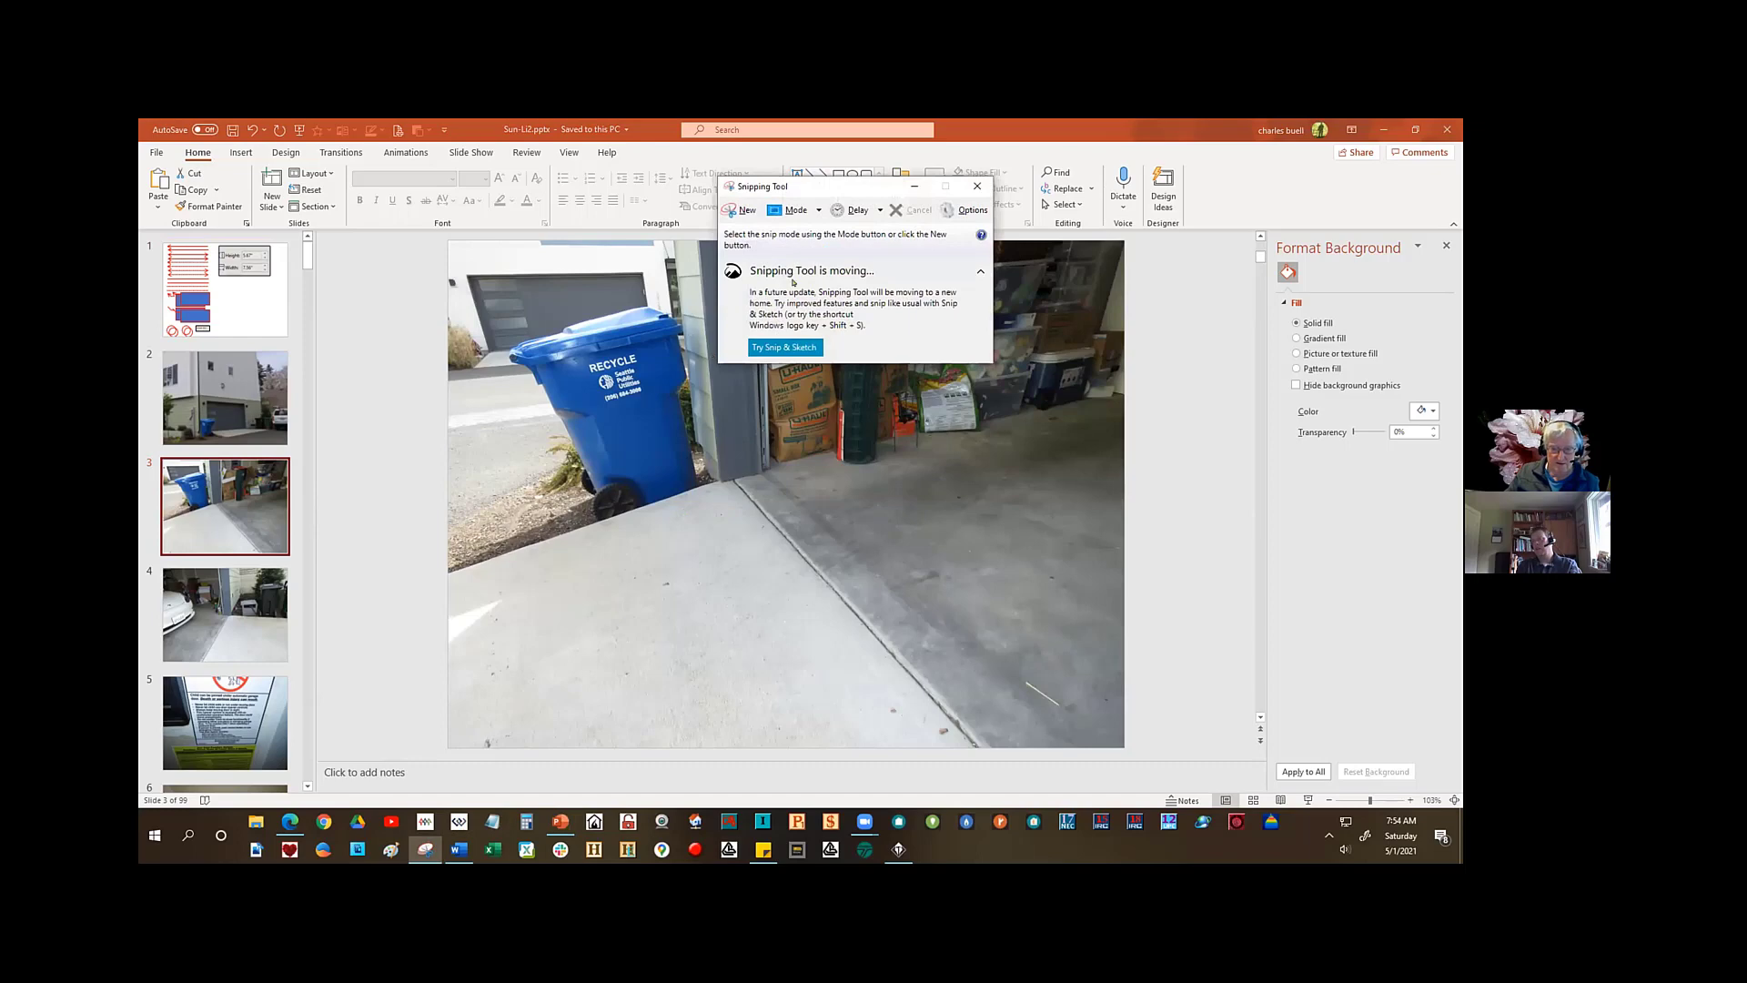
{"action": "left_click", "coordinate": [741, 210]}
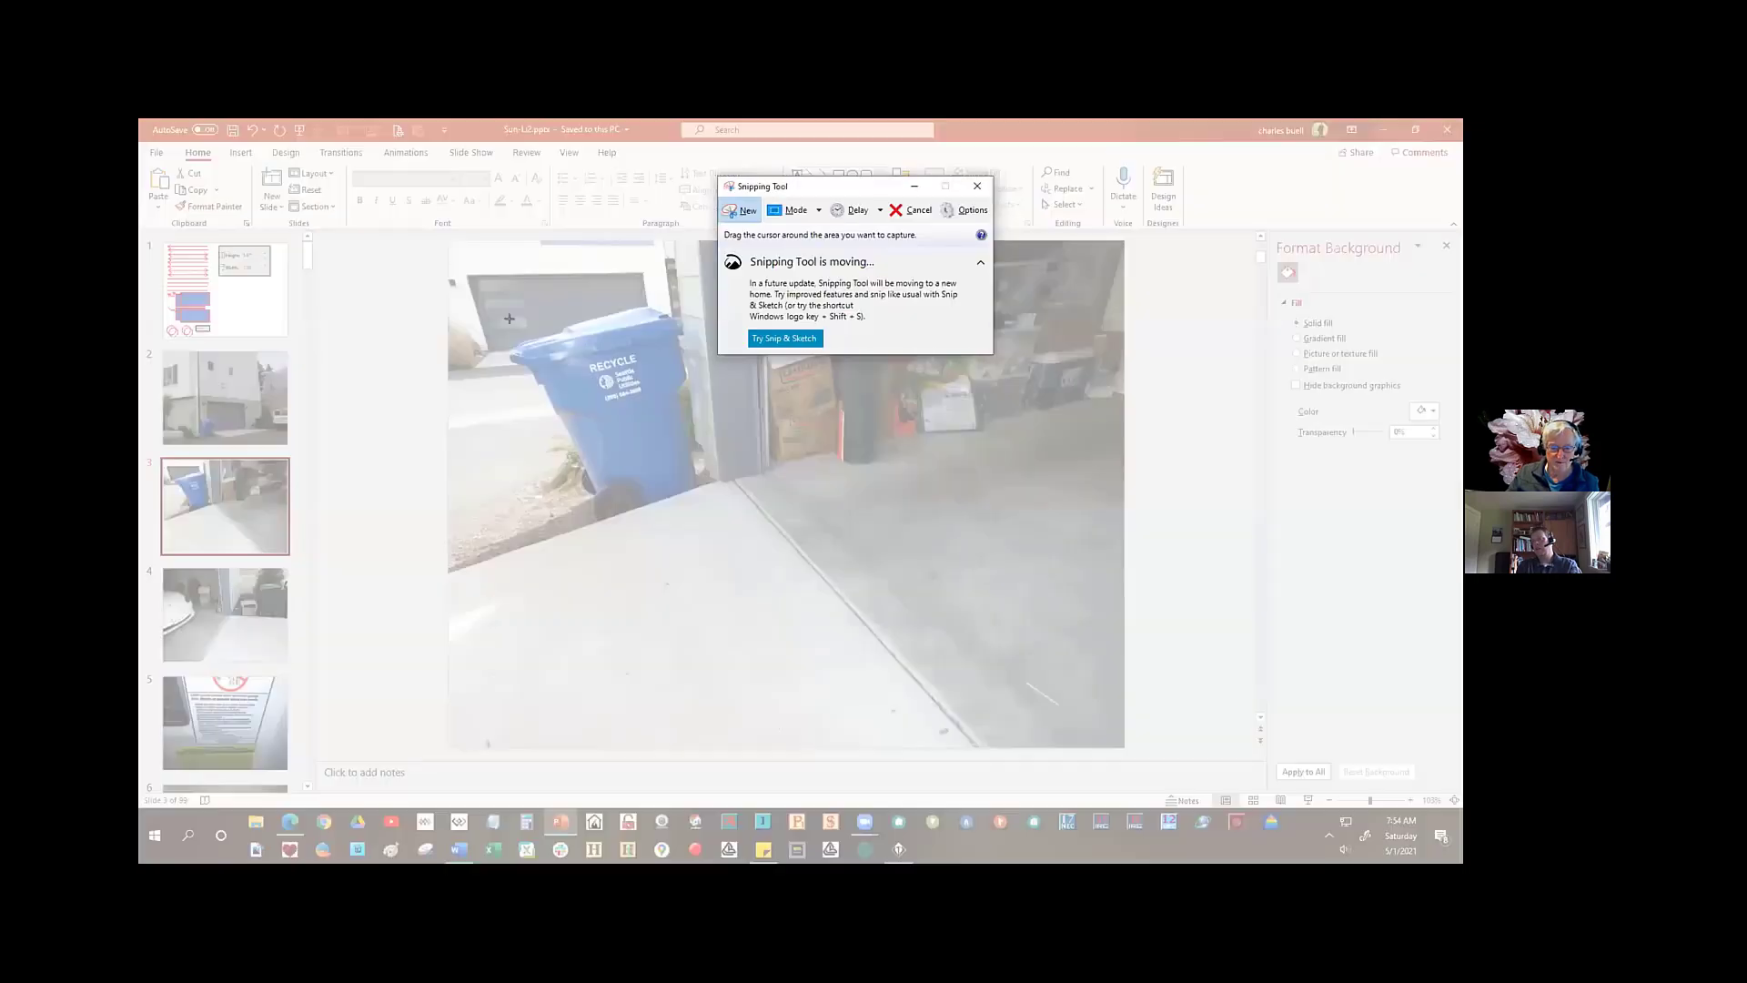
{"action": "left_click_drag", "start_coordinate": [510, 318], "coordinate": [1010, 672]}
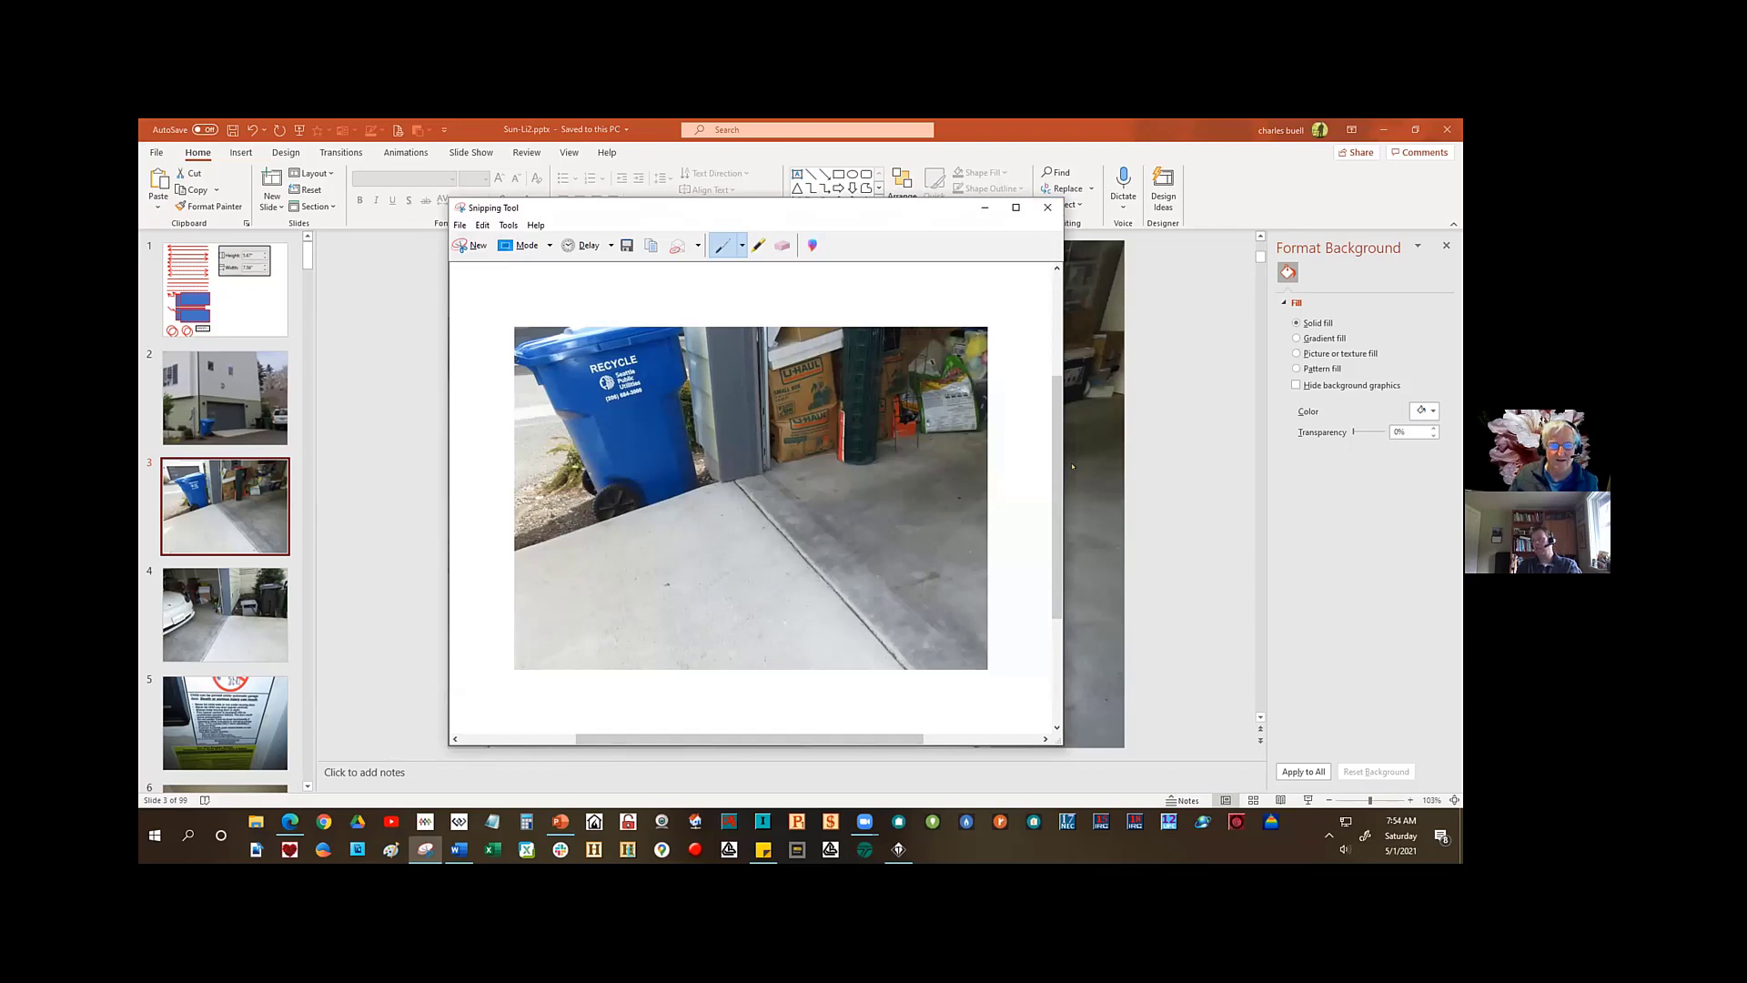
{"action": "left_click", "coordinate": [1047, 207]}
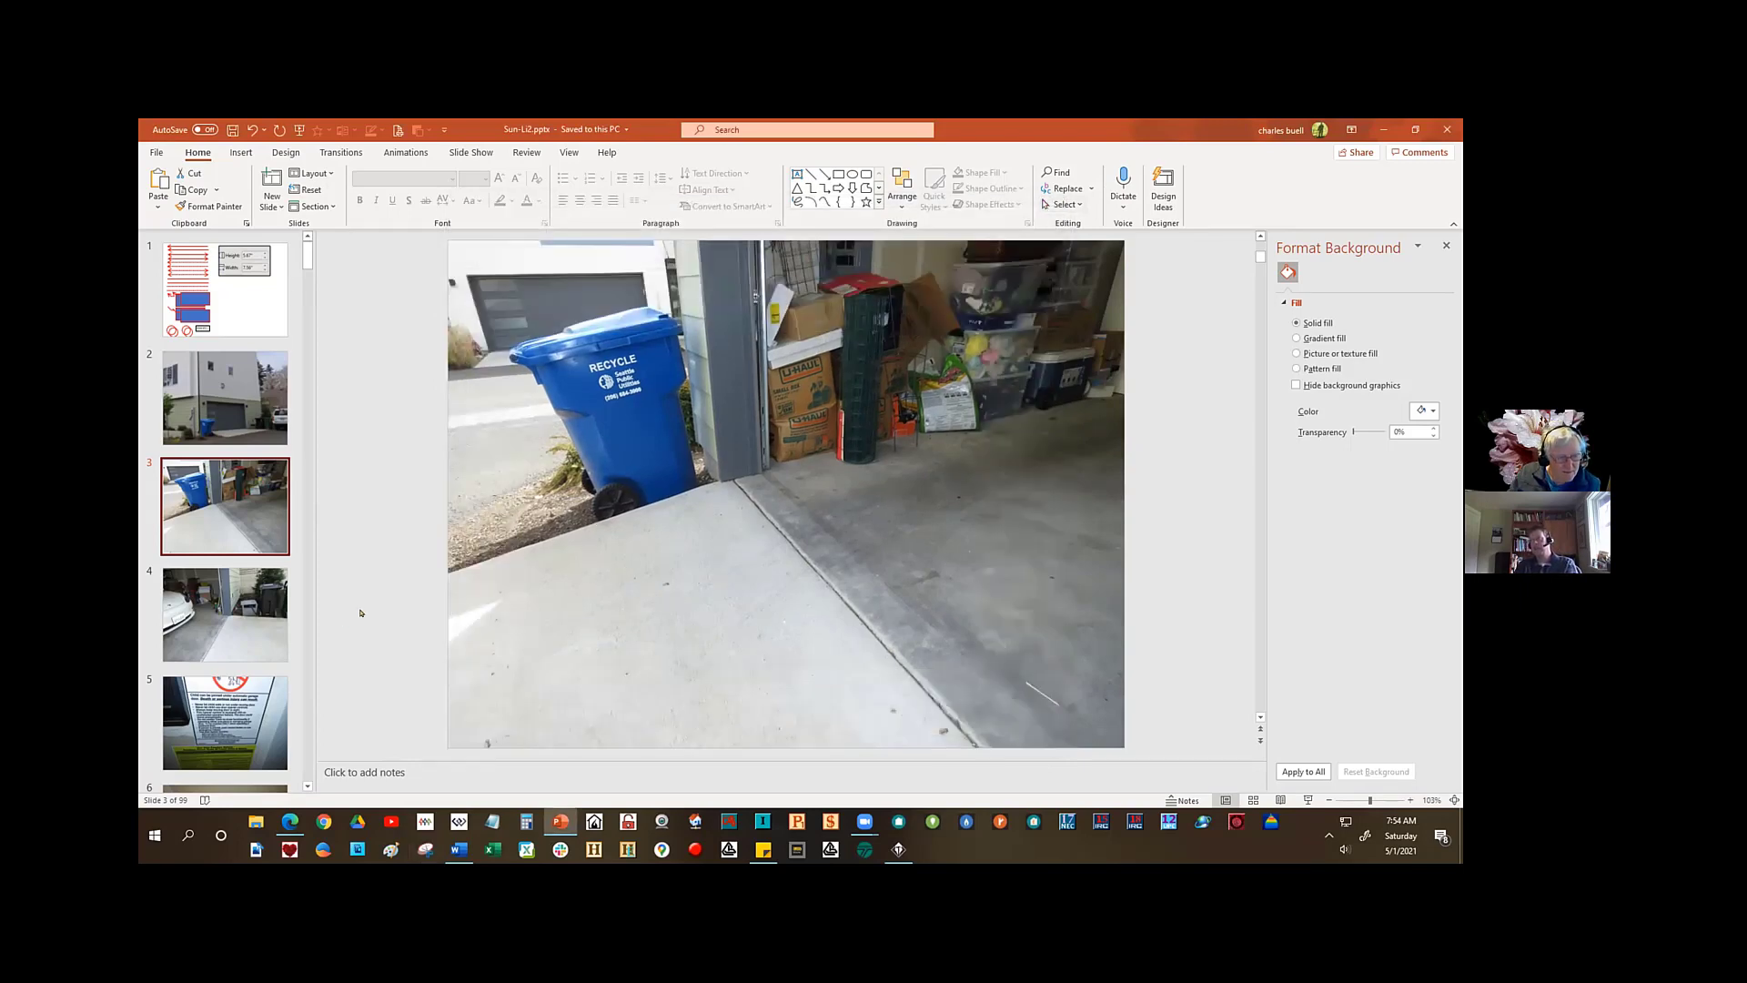
- Open slide 9 with the opener-button height note and view the presentation's Save As options without saving
{"action": "left_click_drag", "start_coordinate": [307, 256], "coordinate": [306, 305]}
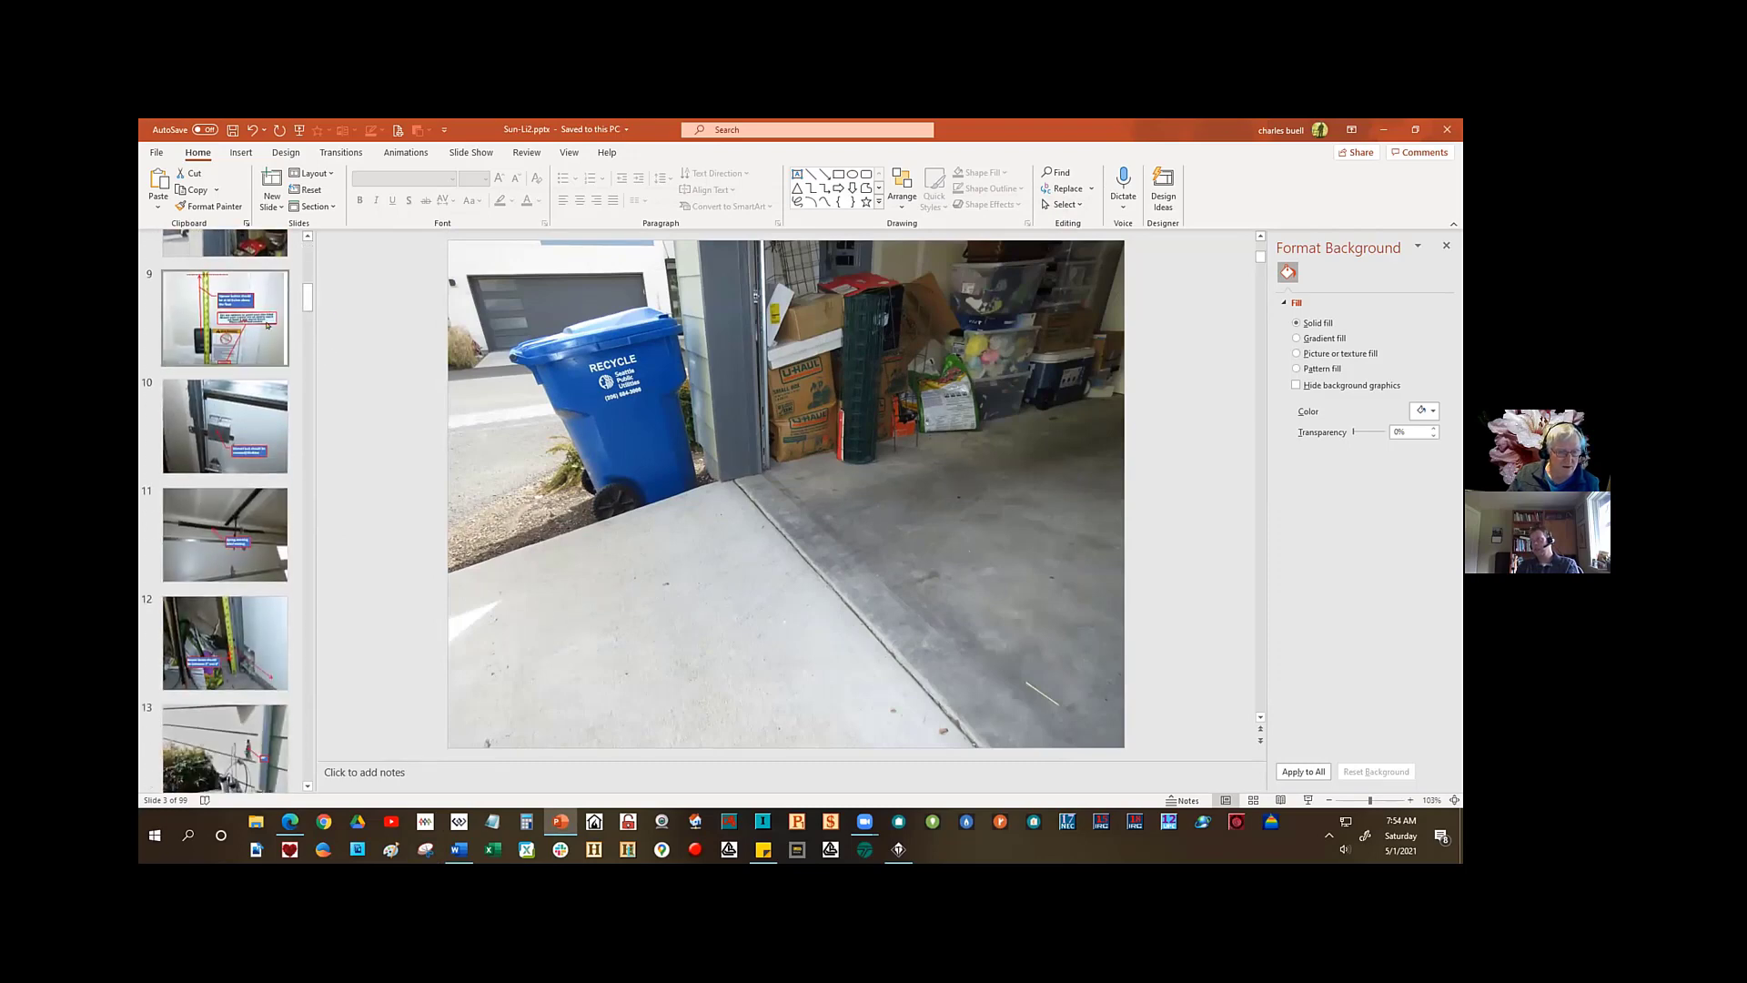
{"action": "left_click", "coordinate": [208, 337]}
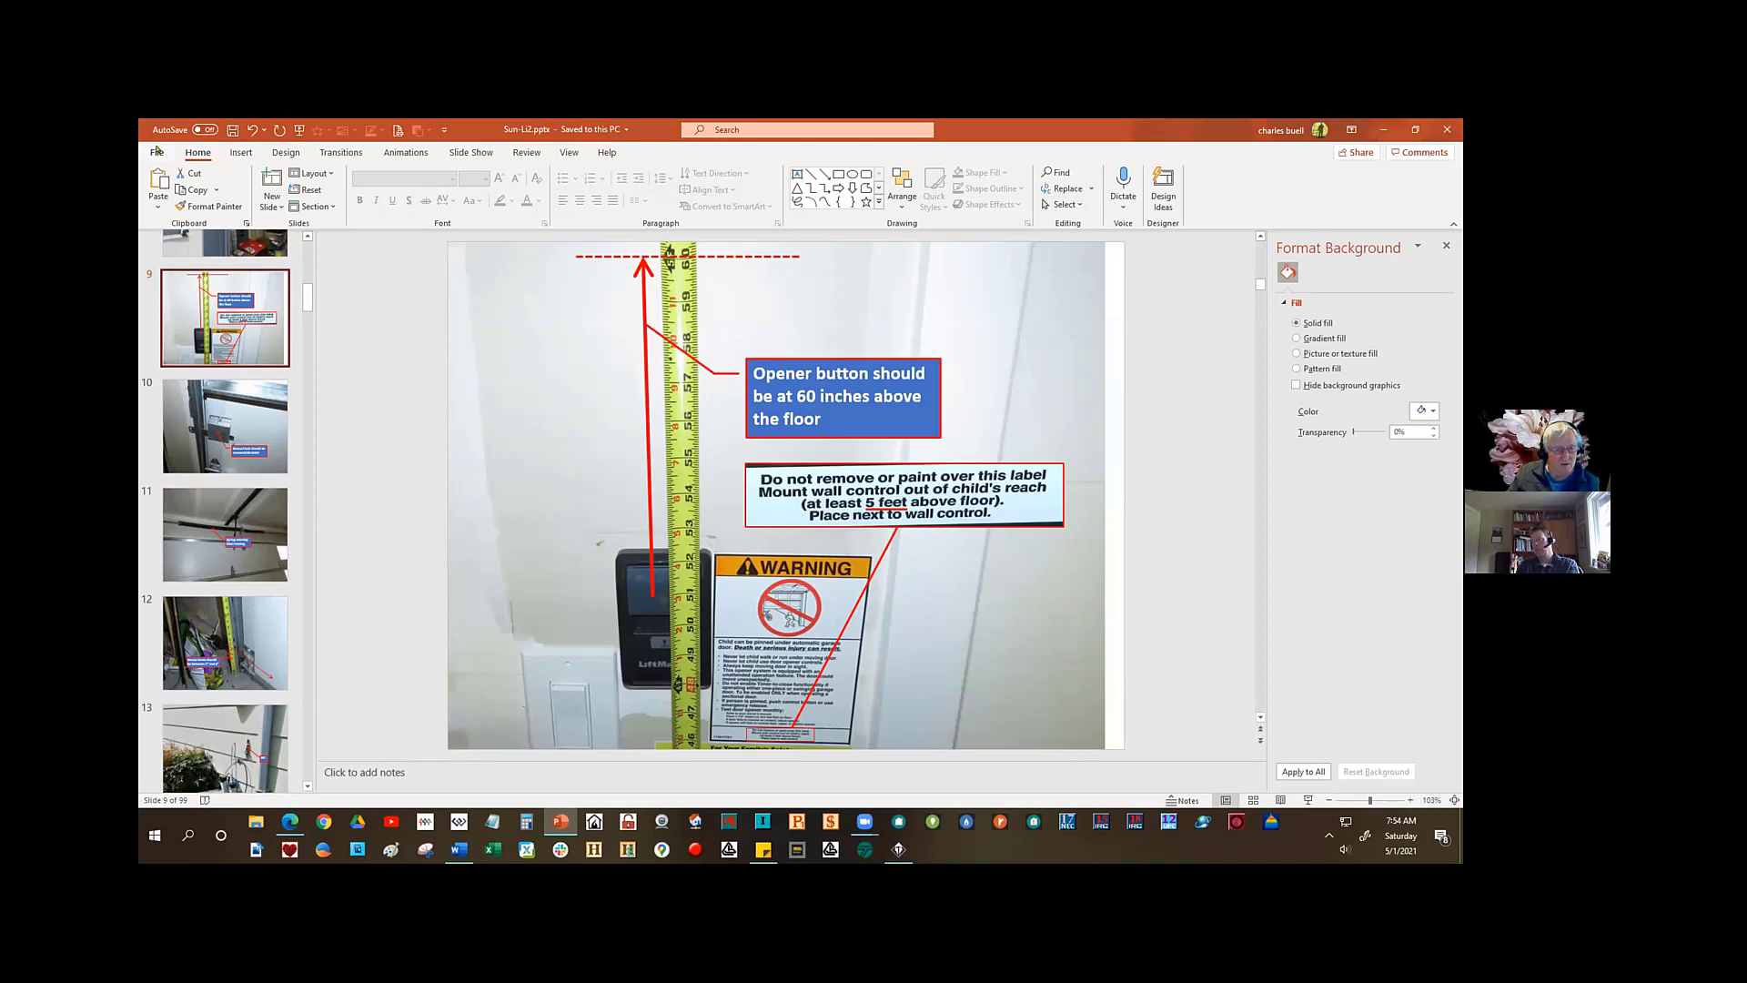
{"action": "left_click", "coordinate": [156, 150]}
{"action": "left_click", "coordinate": [185, 337]}
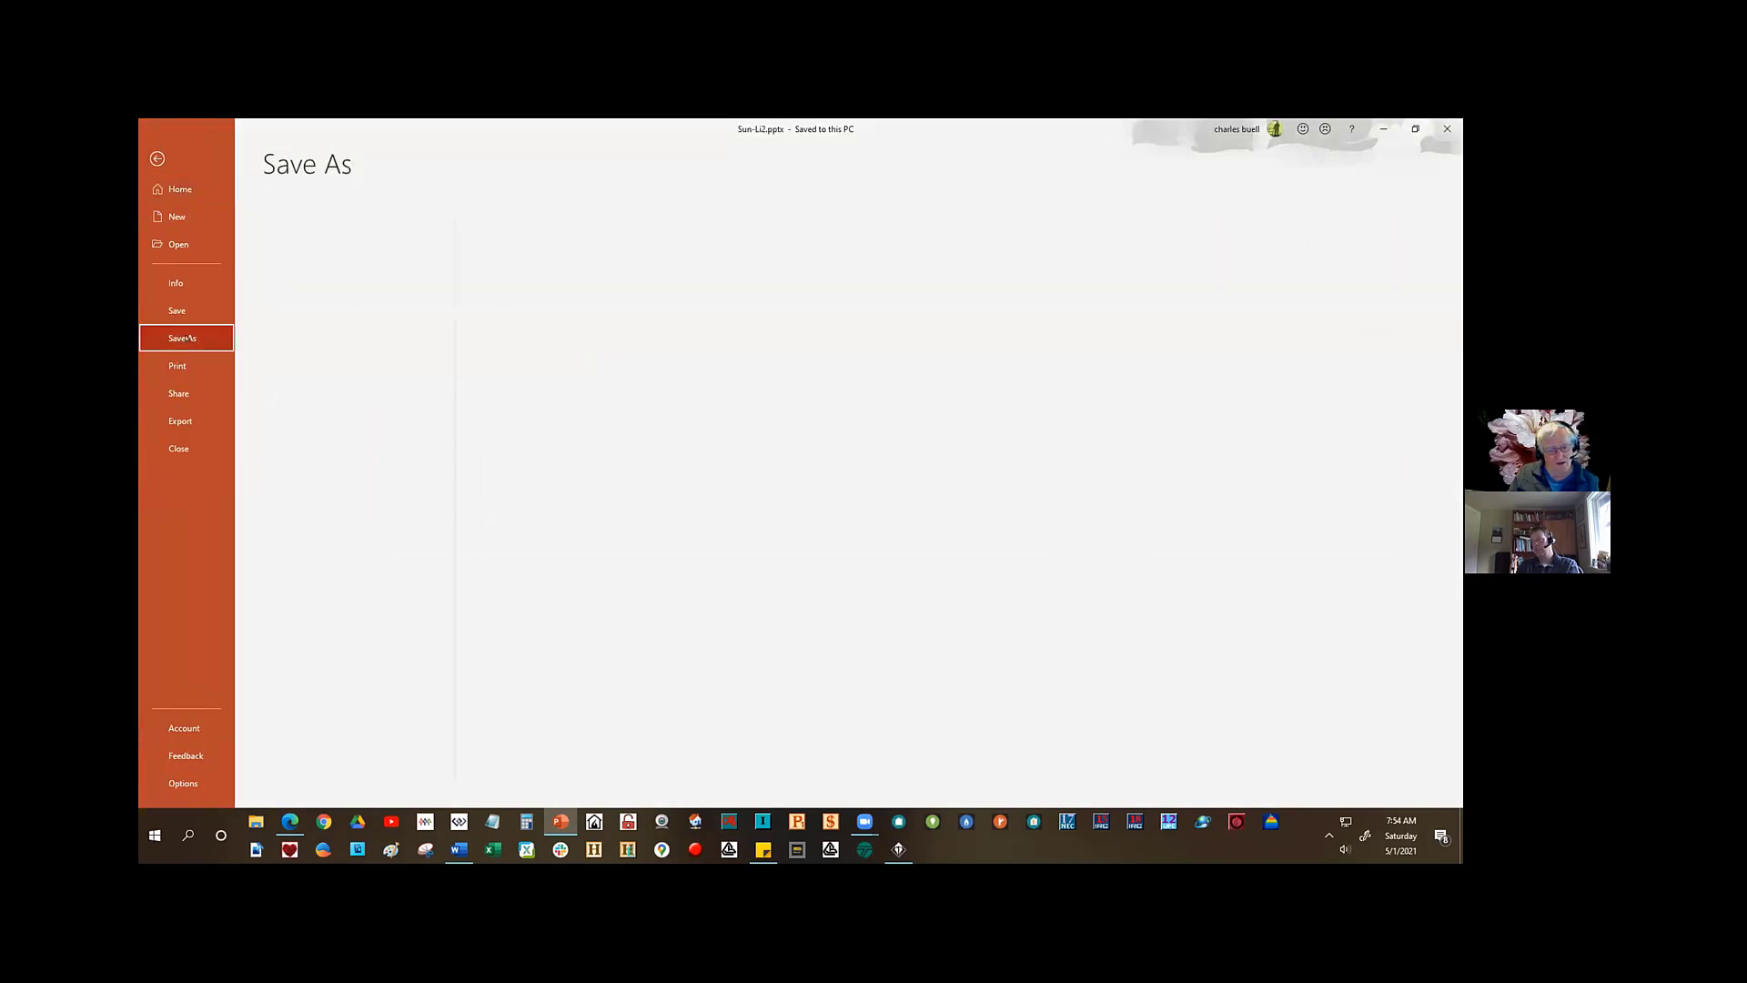
{"action": "mouse_move", "coordinate": [460, 850]}
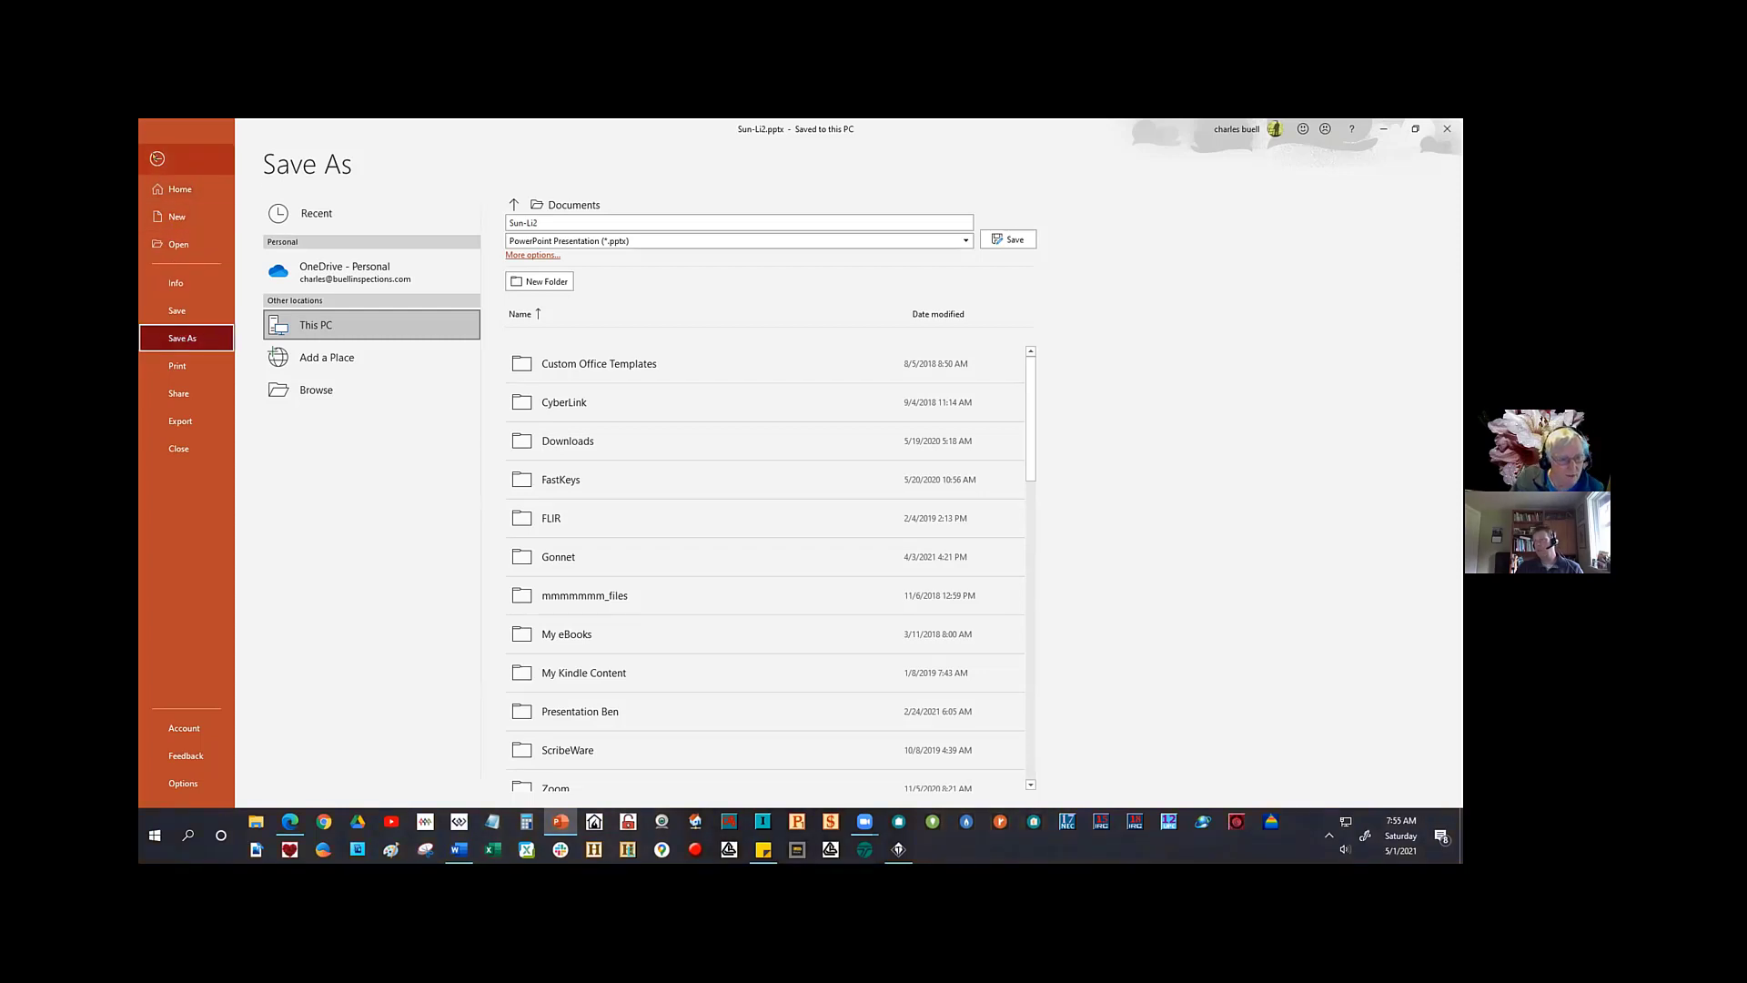
{"action": "left_click", "coordinate": [157, 158]}
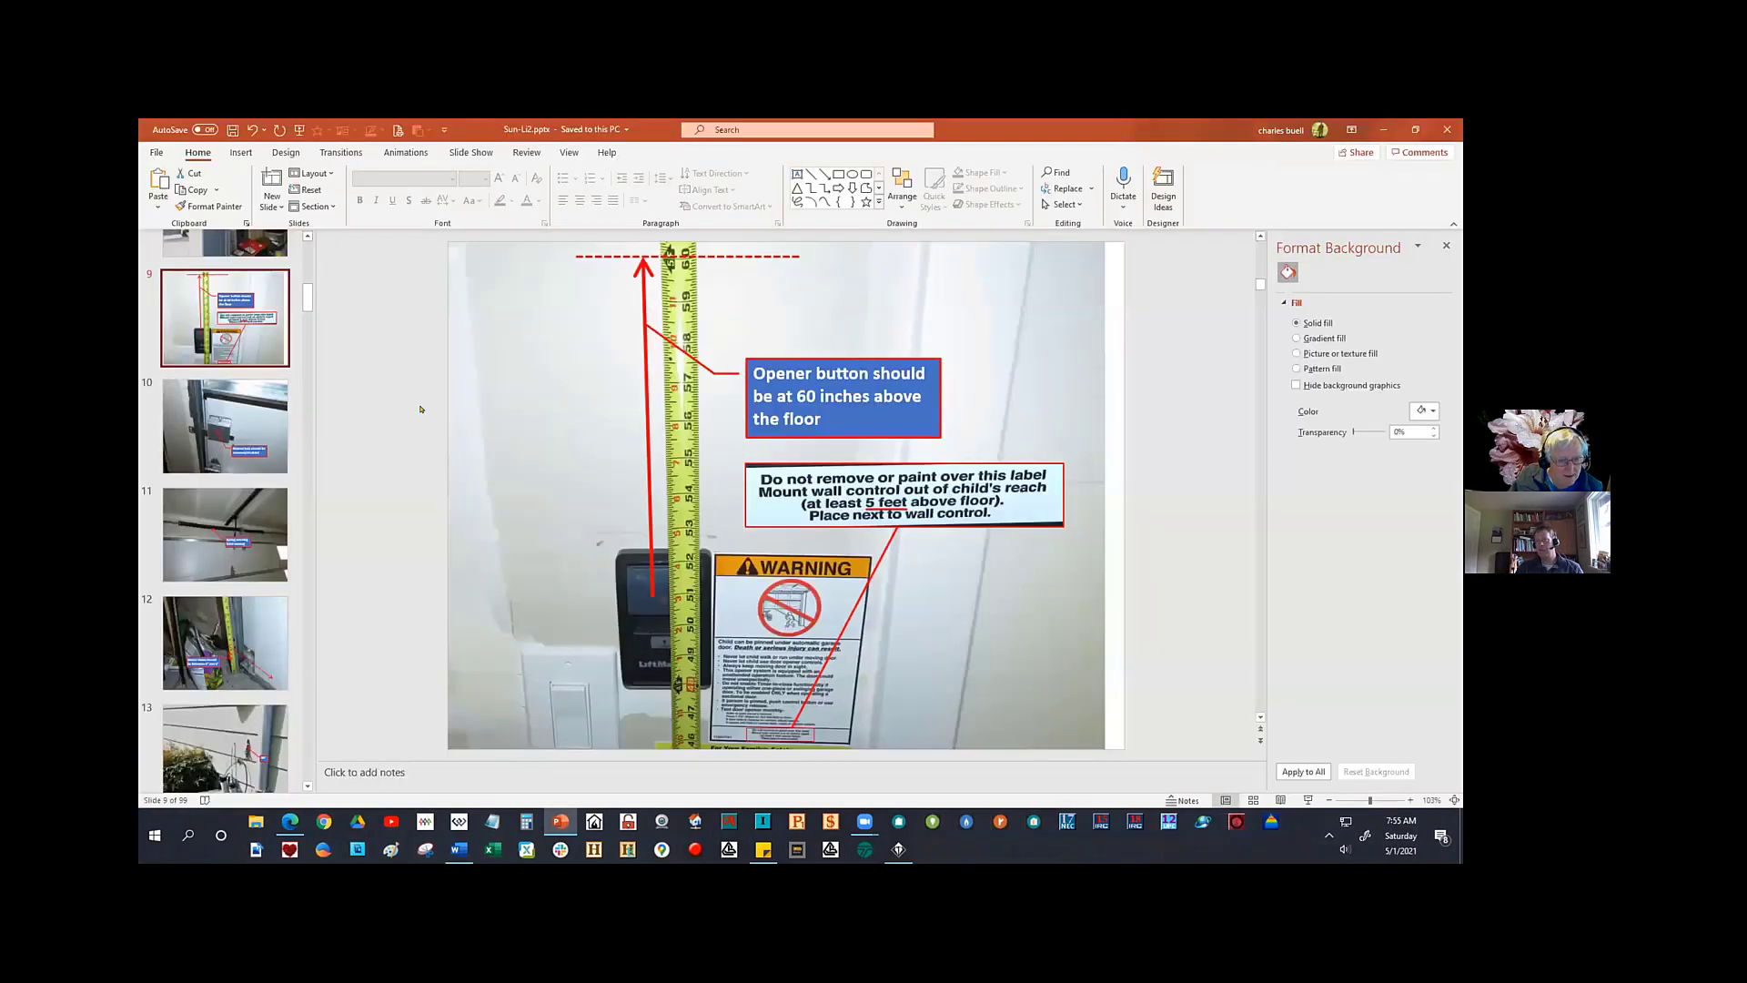
- Rotate the garage-door spring photo on slide 11 slightly counterclockwise to level it, and enlarge it beyond the slide edges
{"action": "left_click", "coordinate": [220, 553]}
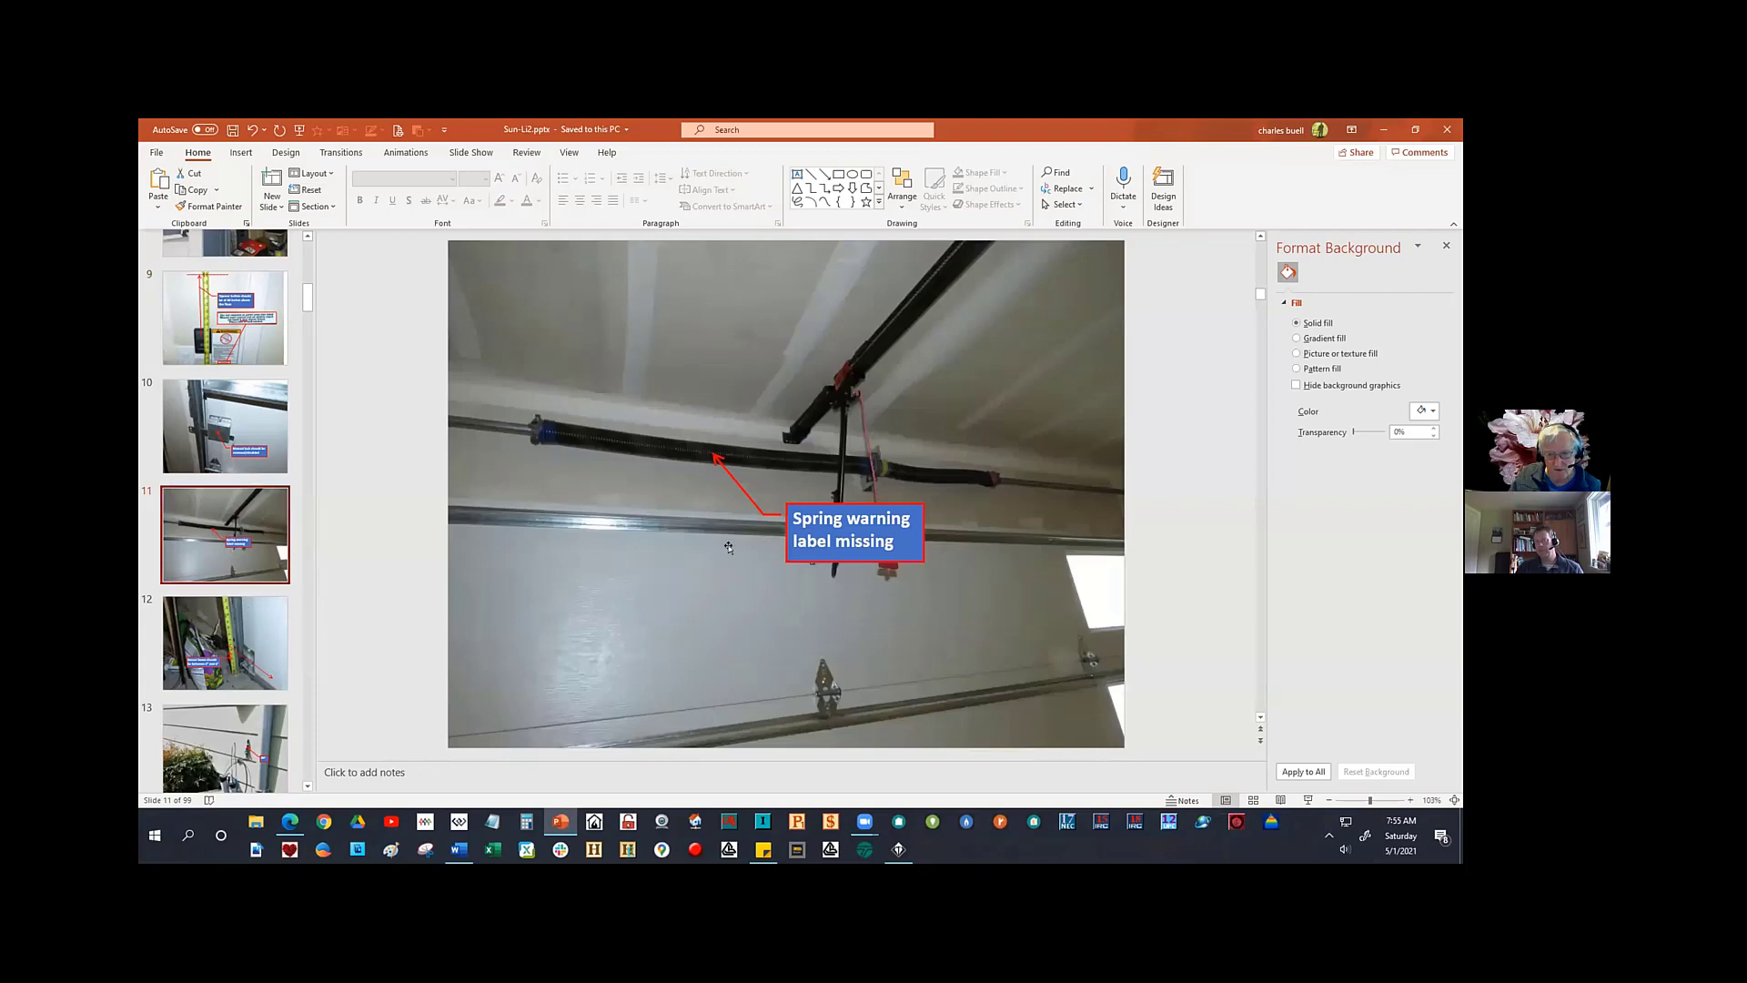
{"action": "left_click", "coordinate": [720, 356]}
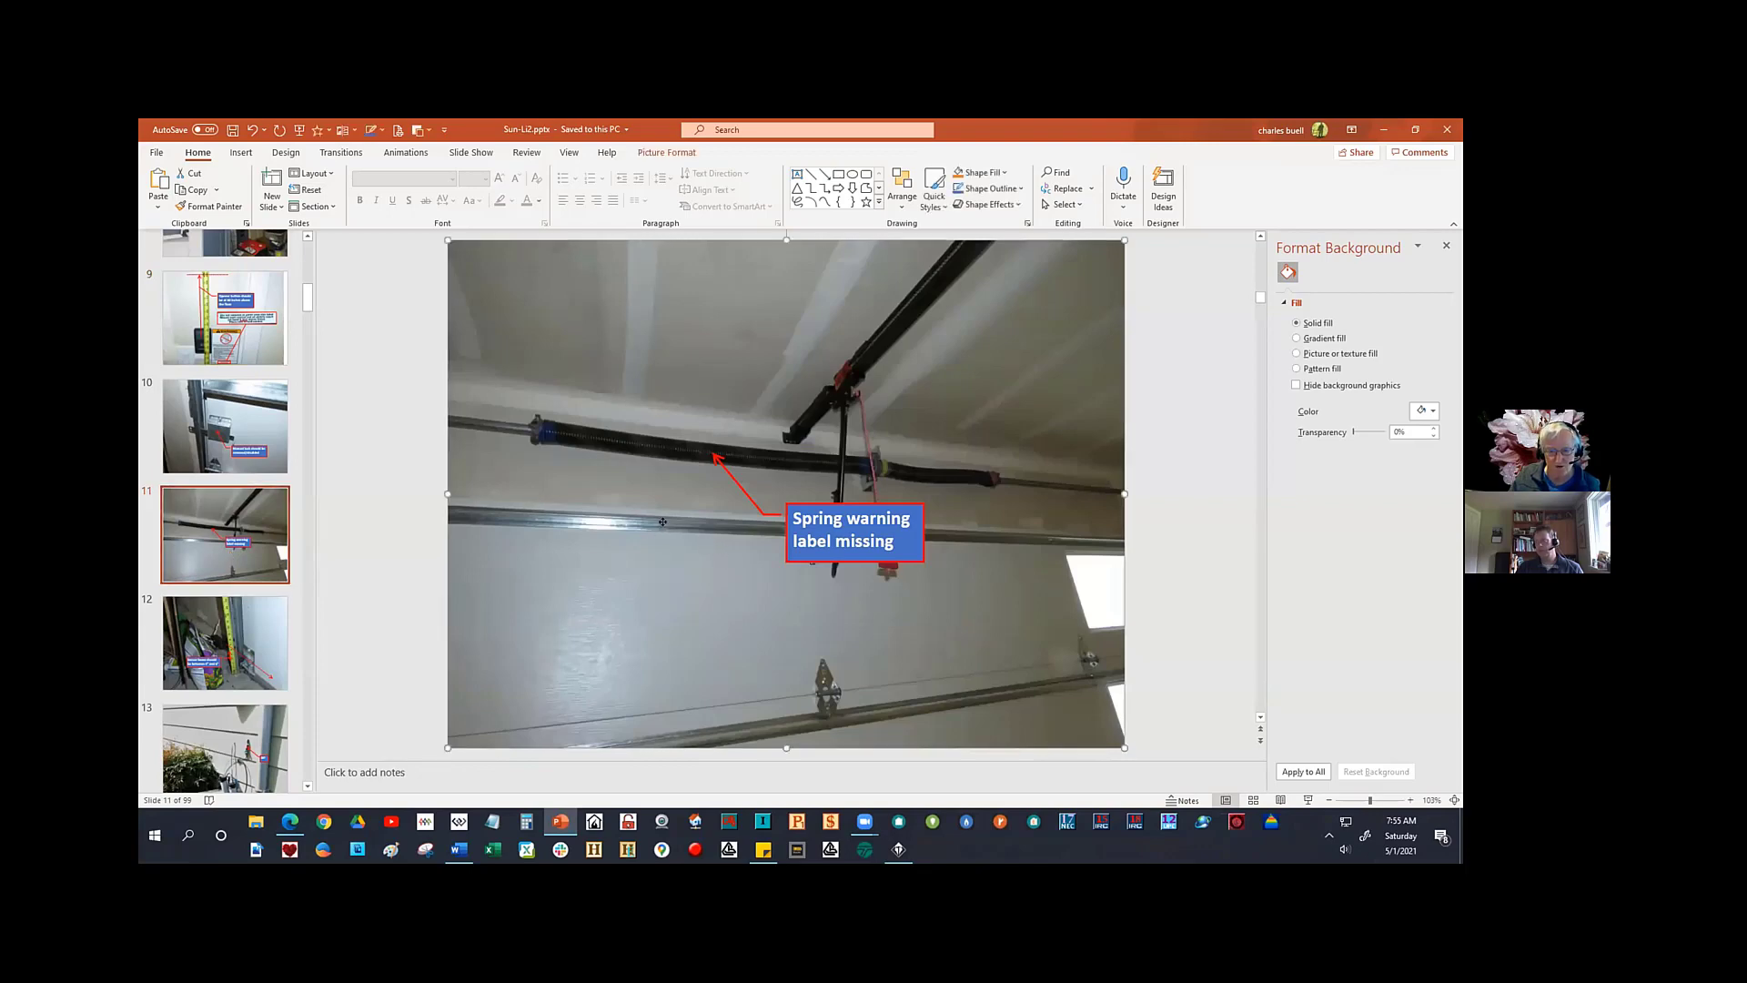
{"action": "left_click_drag", "start_coordinate": [721, 355], "coordinate": [721, 378]}
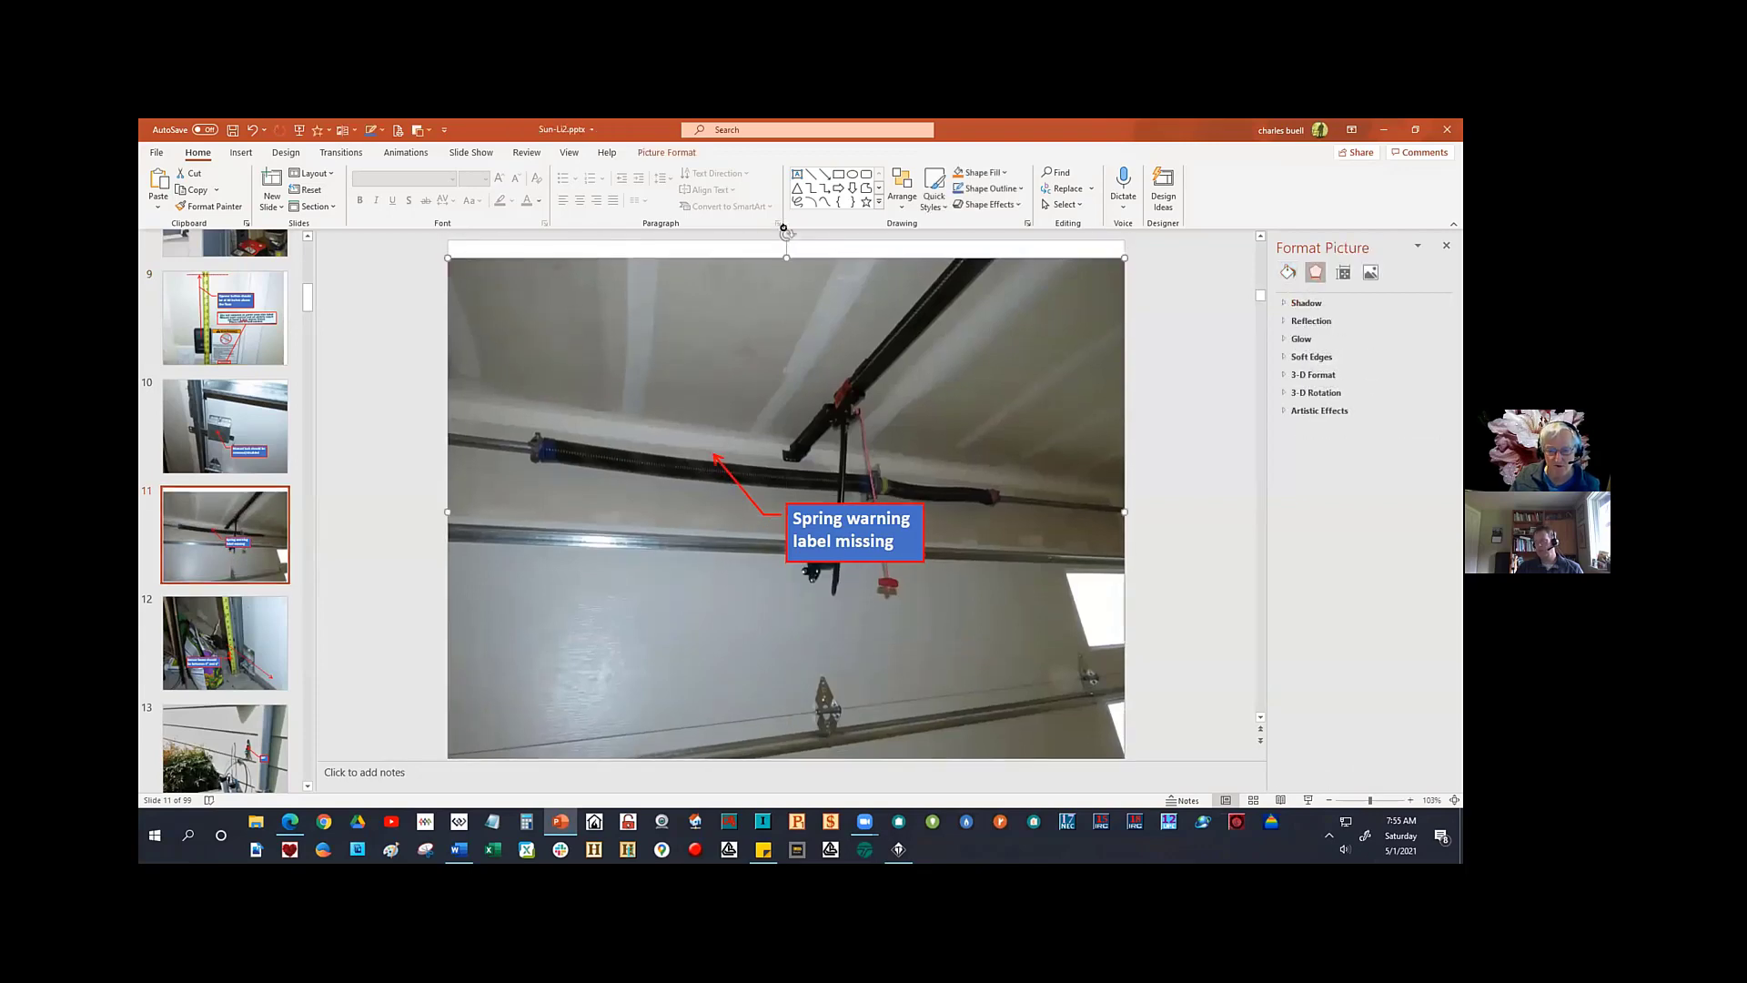
{"action": "left_click_drag", "start_coordinate": [780, 227], "coordinate": [765, 240]}
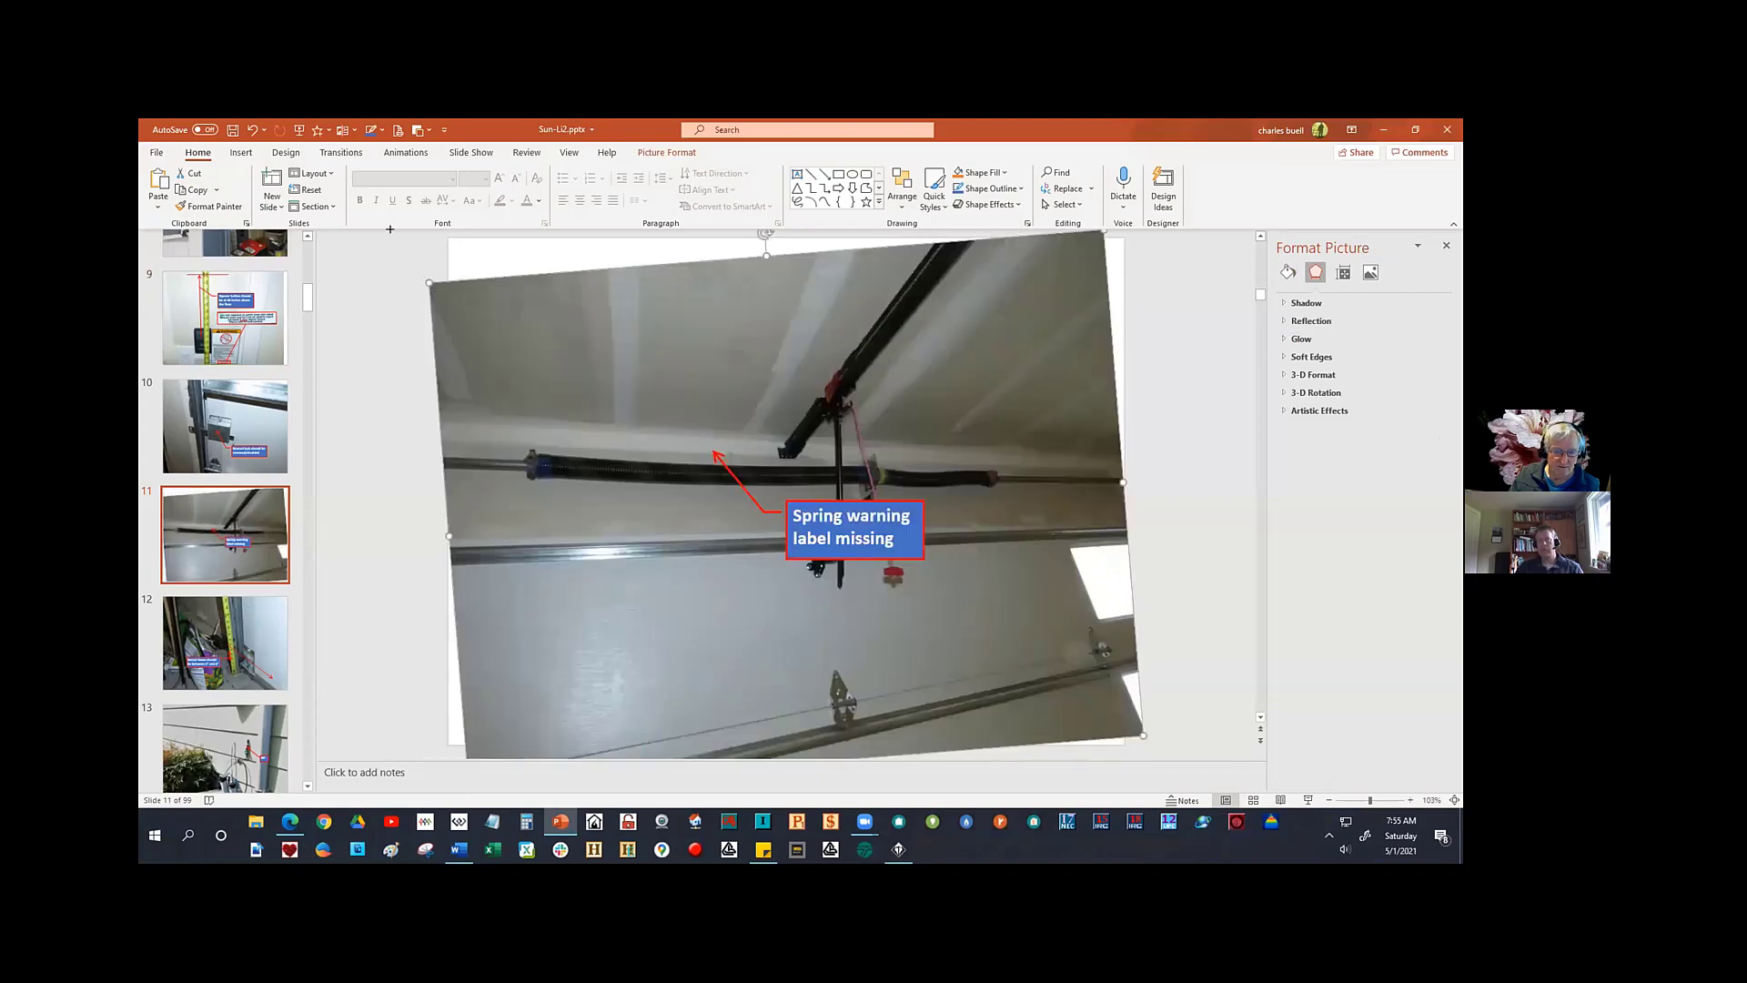
{"action": "left_click_drag", "start_coordinate": [390, 229], "coordinate": [355, 210]}
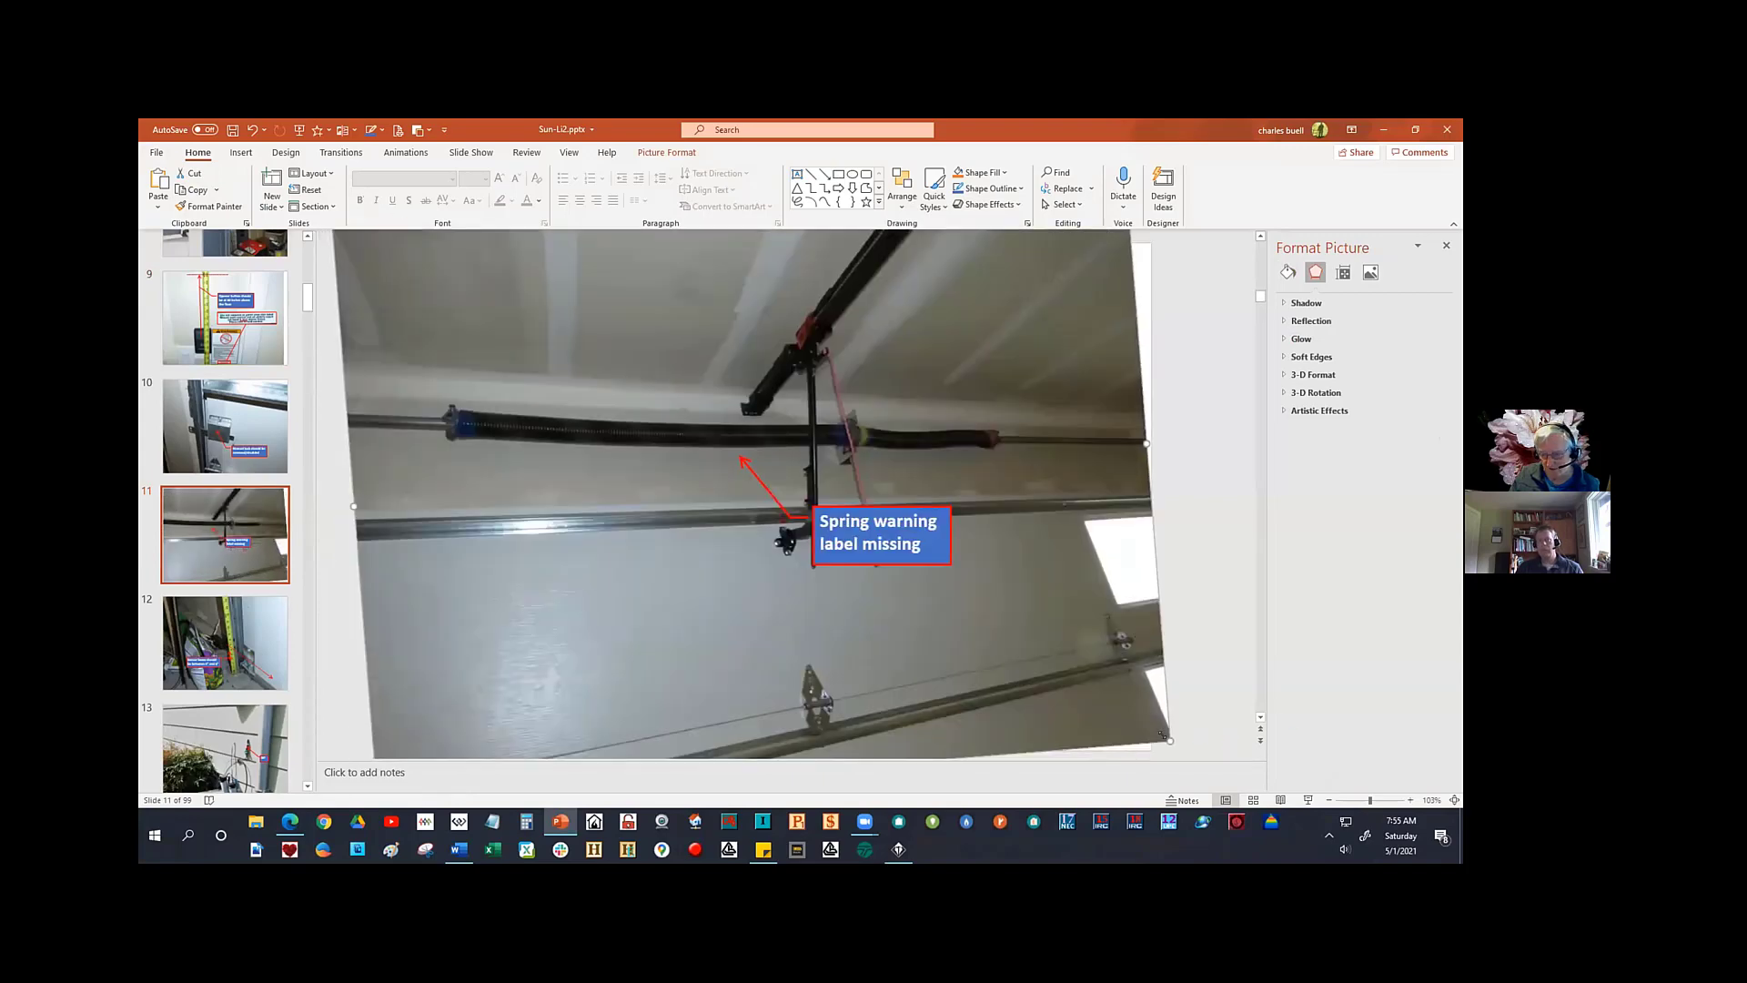
{"action": "left_click_drag", "start_coordinate": [1162, 734], "coordinate": [1249, 760]}
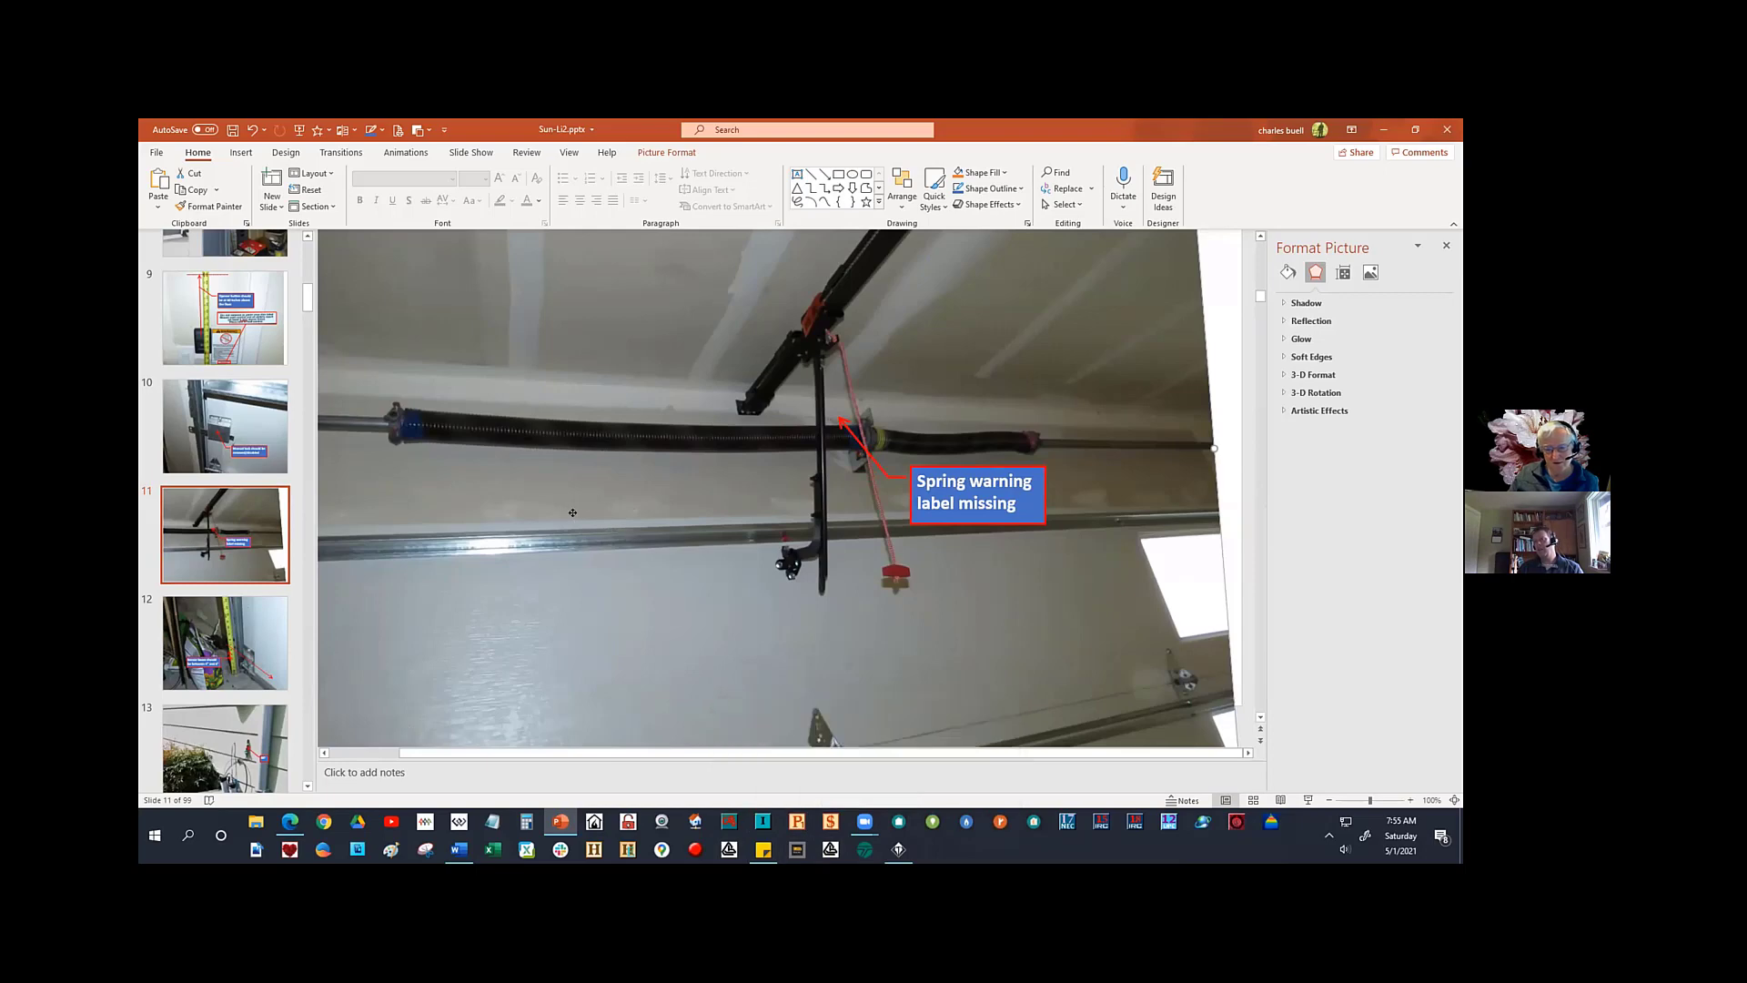
- Shift the enlarged spring photo sideways in small nudges so the "Spring warning label missing" arrow points near the spring
{"action": "left_click_drag", "start_coordinate": [573, 516], "coordinate": [651, 511]}
{"action": "key", "text": "Left"}
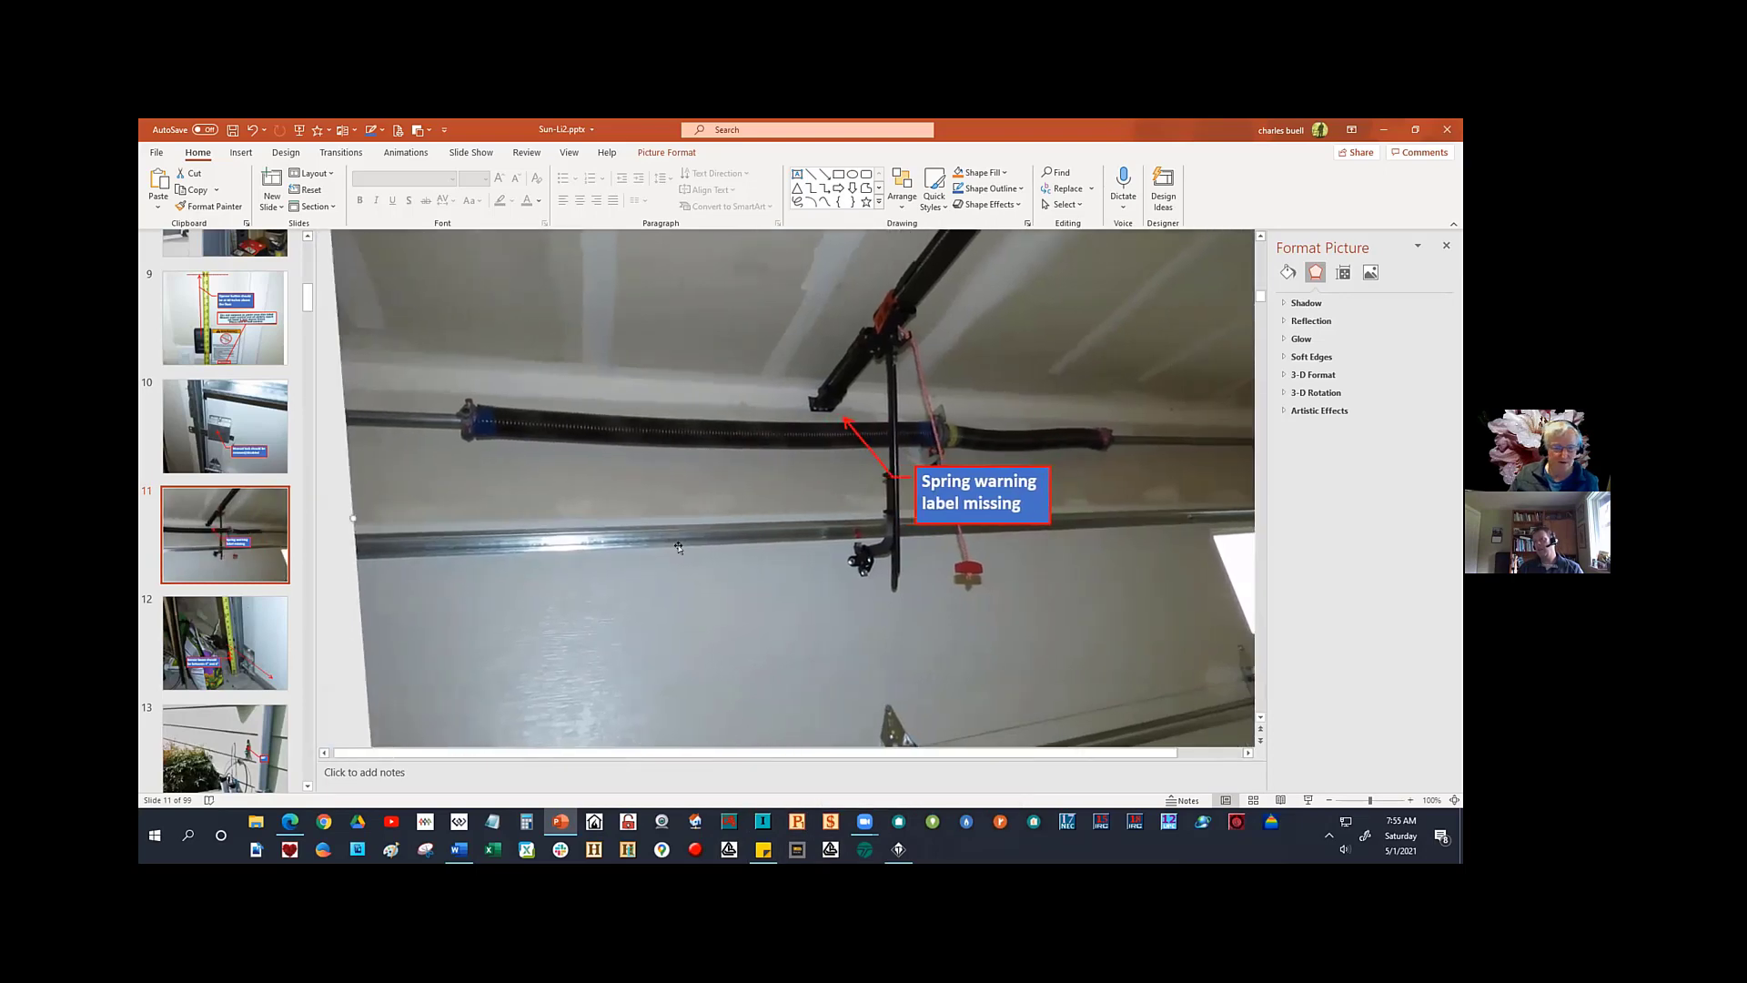
{"action": "key", "text": "Left"}
{"action": "key", "text": "Right"}
{"action": "key", "text": "Right"}
{"action": "key", "text": "Right"}
{"action": "key", "text": "Right"}
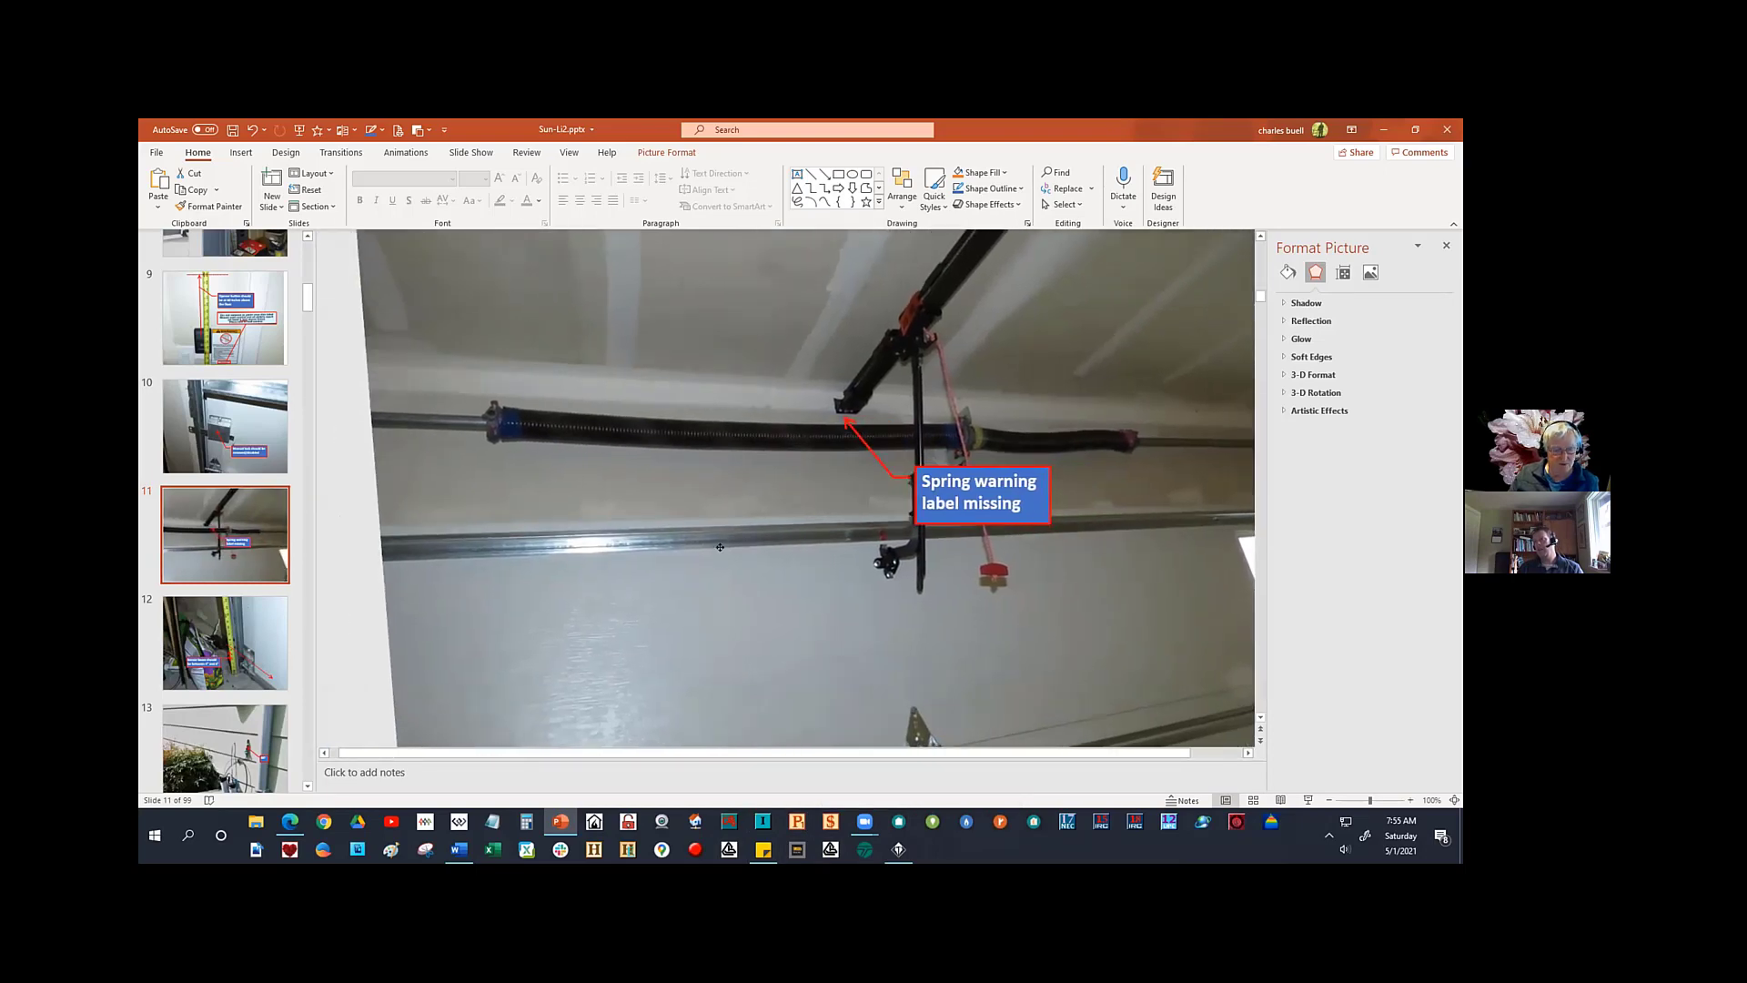
{"action": "key", "text": "Left"}
{"action": "key", "text": "Left"}
{"action": "key", "text": "Left"}
{"action": "key", "text": "Left"}
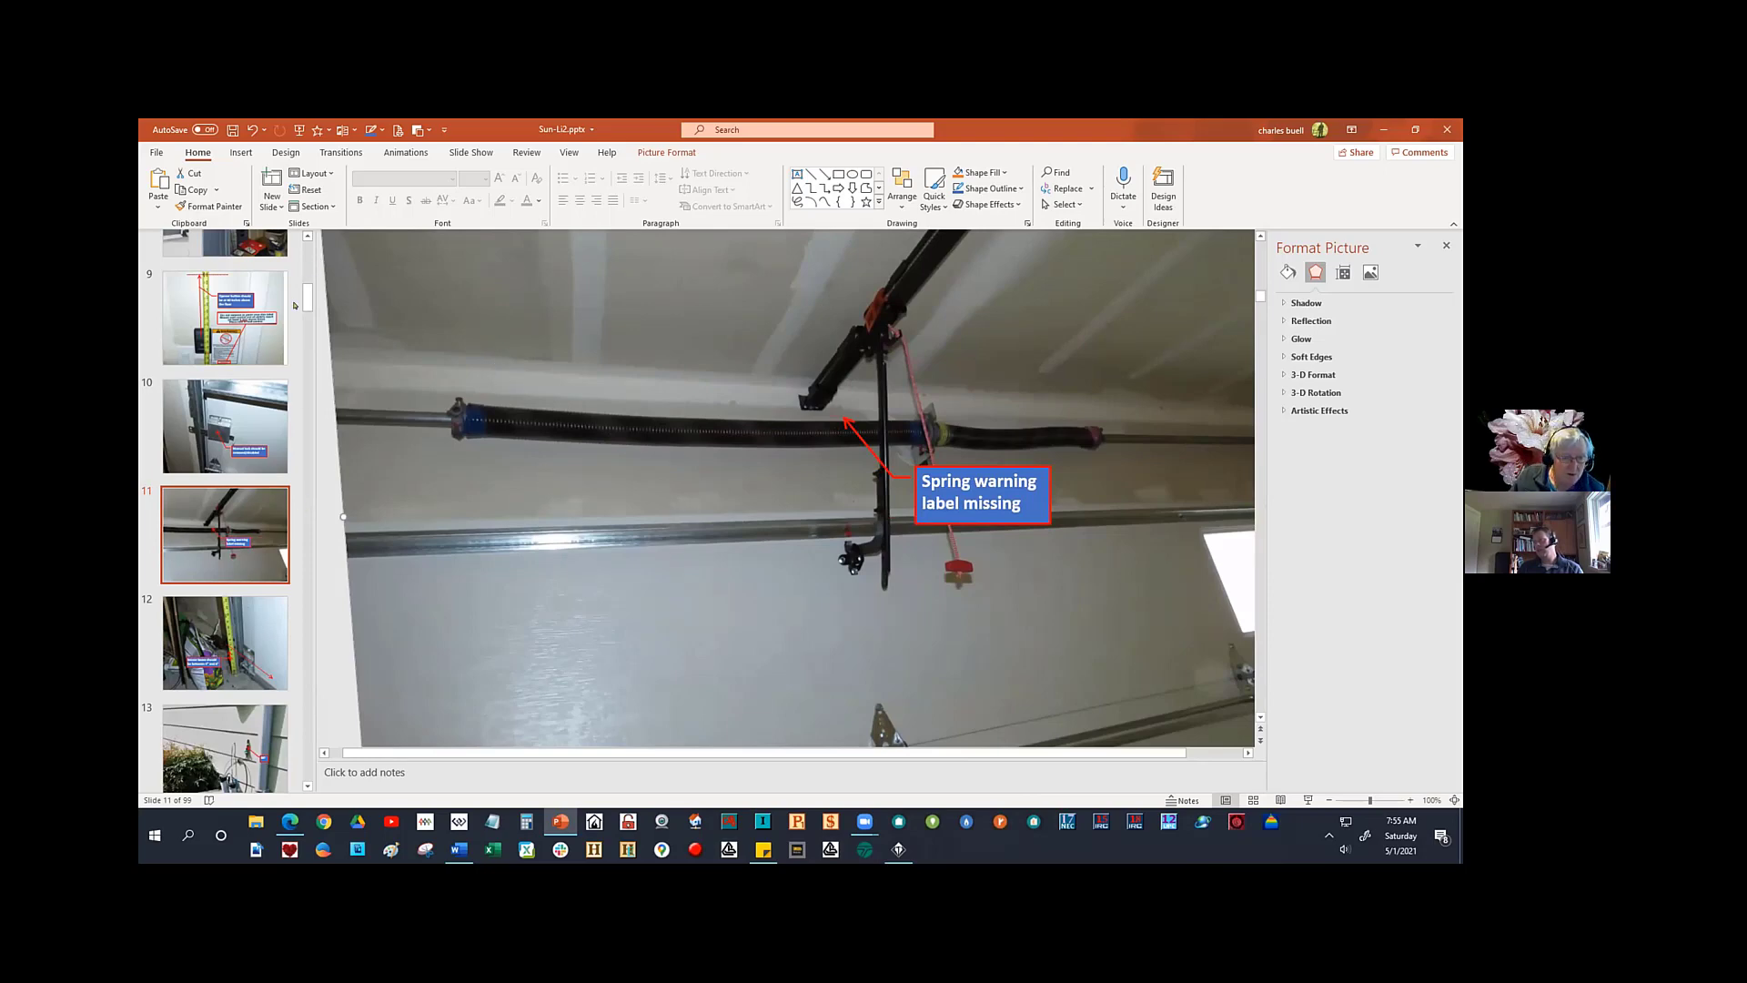
- Sharpen the house exterior photo on slide 2 using the picture corrections
{"action": "scroll", "coordinate": [305, 267], "scroll_direction": "up", "scroll_amount": 10}
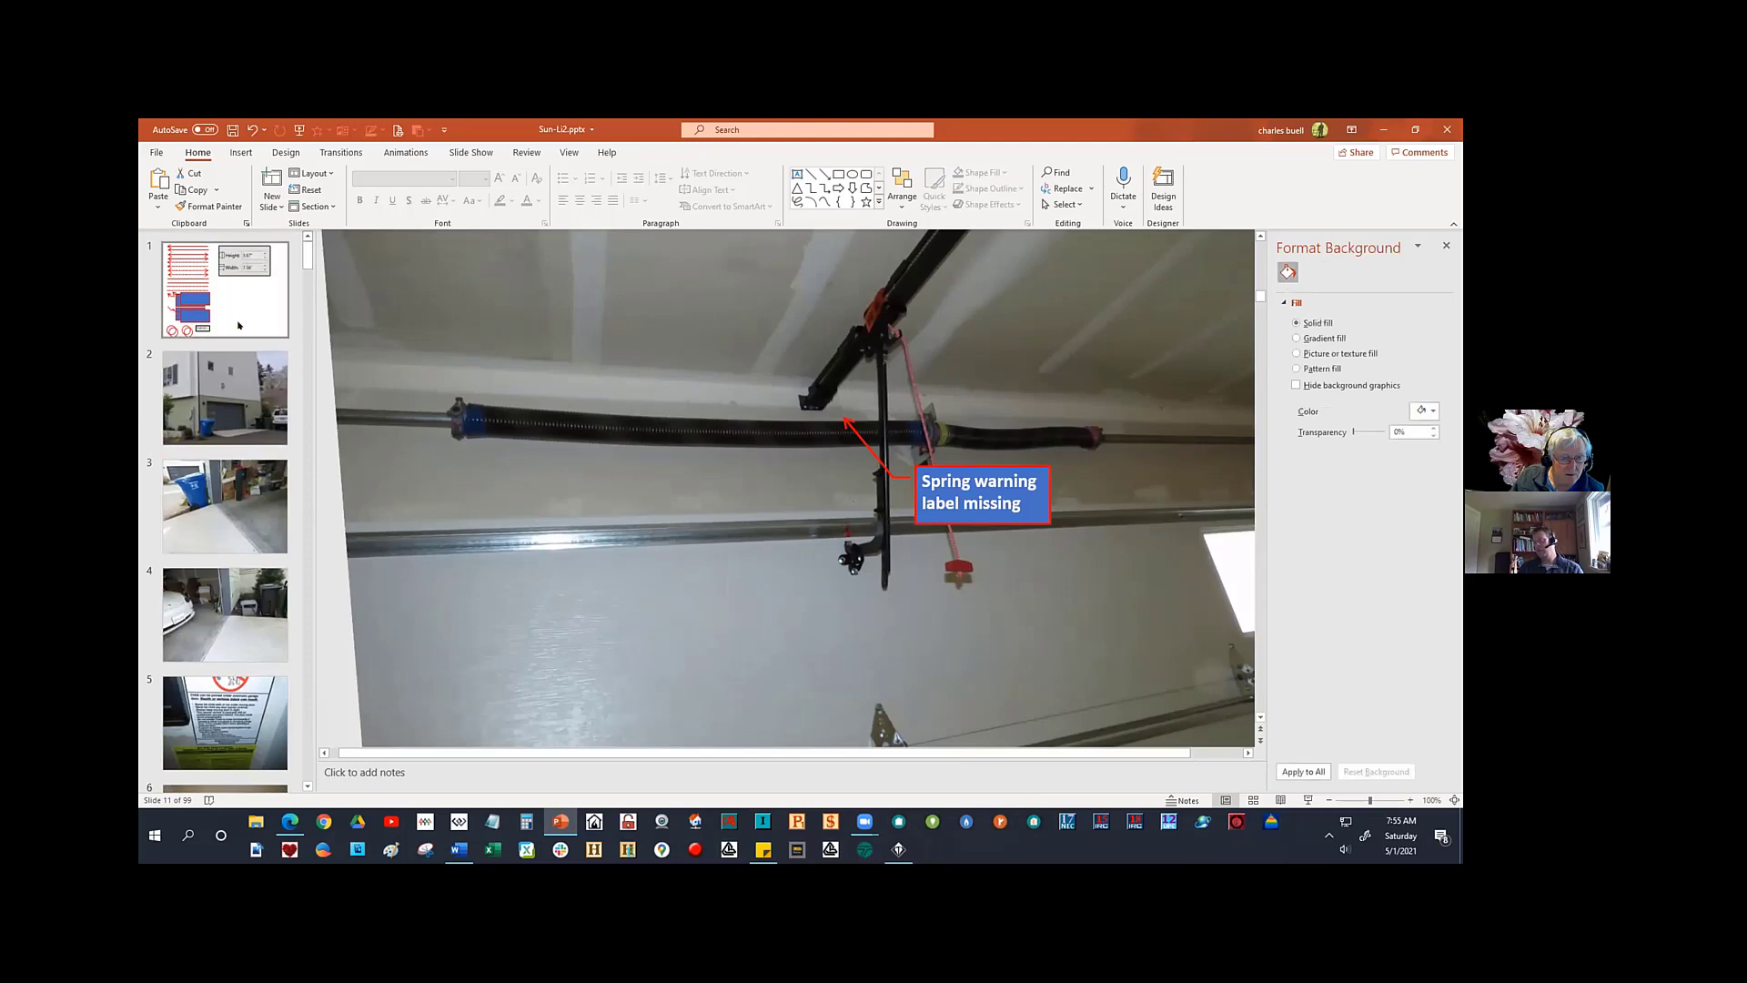
{"action": "left_click", "coordinate": [219, 369]}
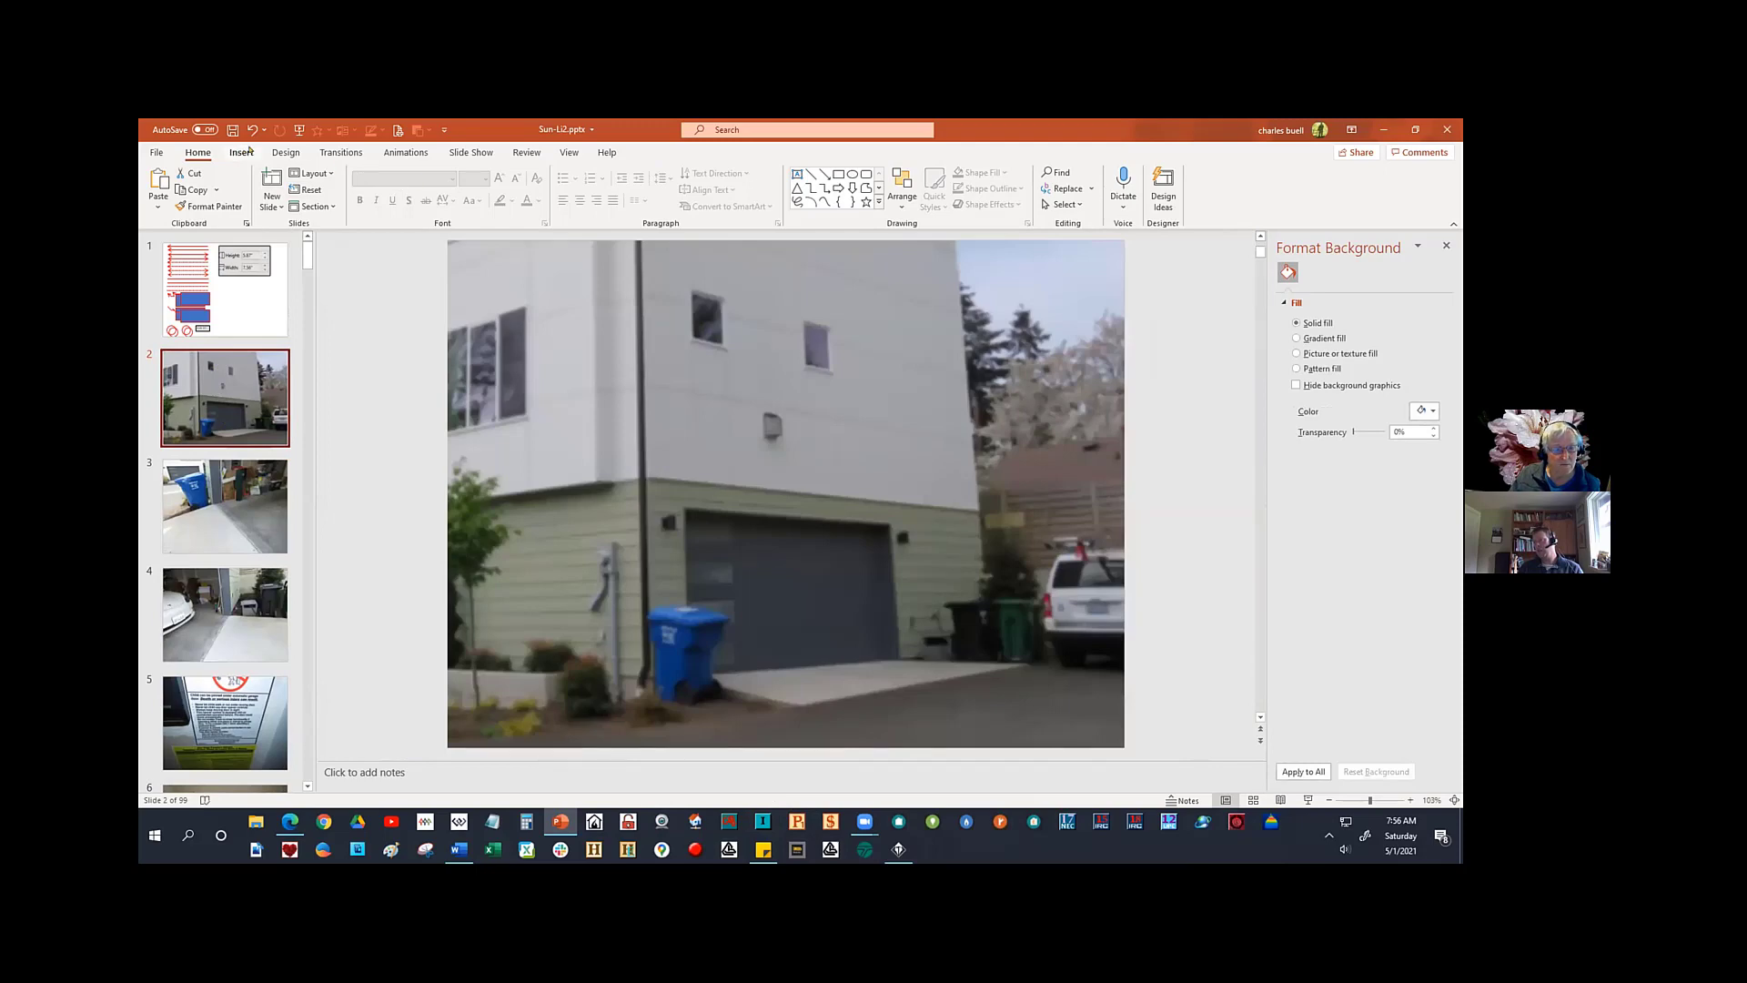
{"action": "left_click", "coordinate": [565, 258]}
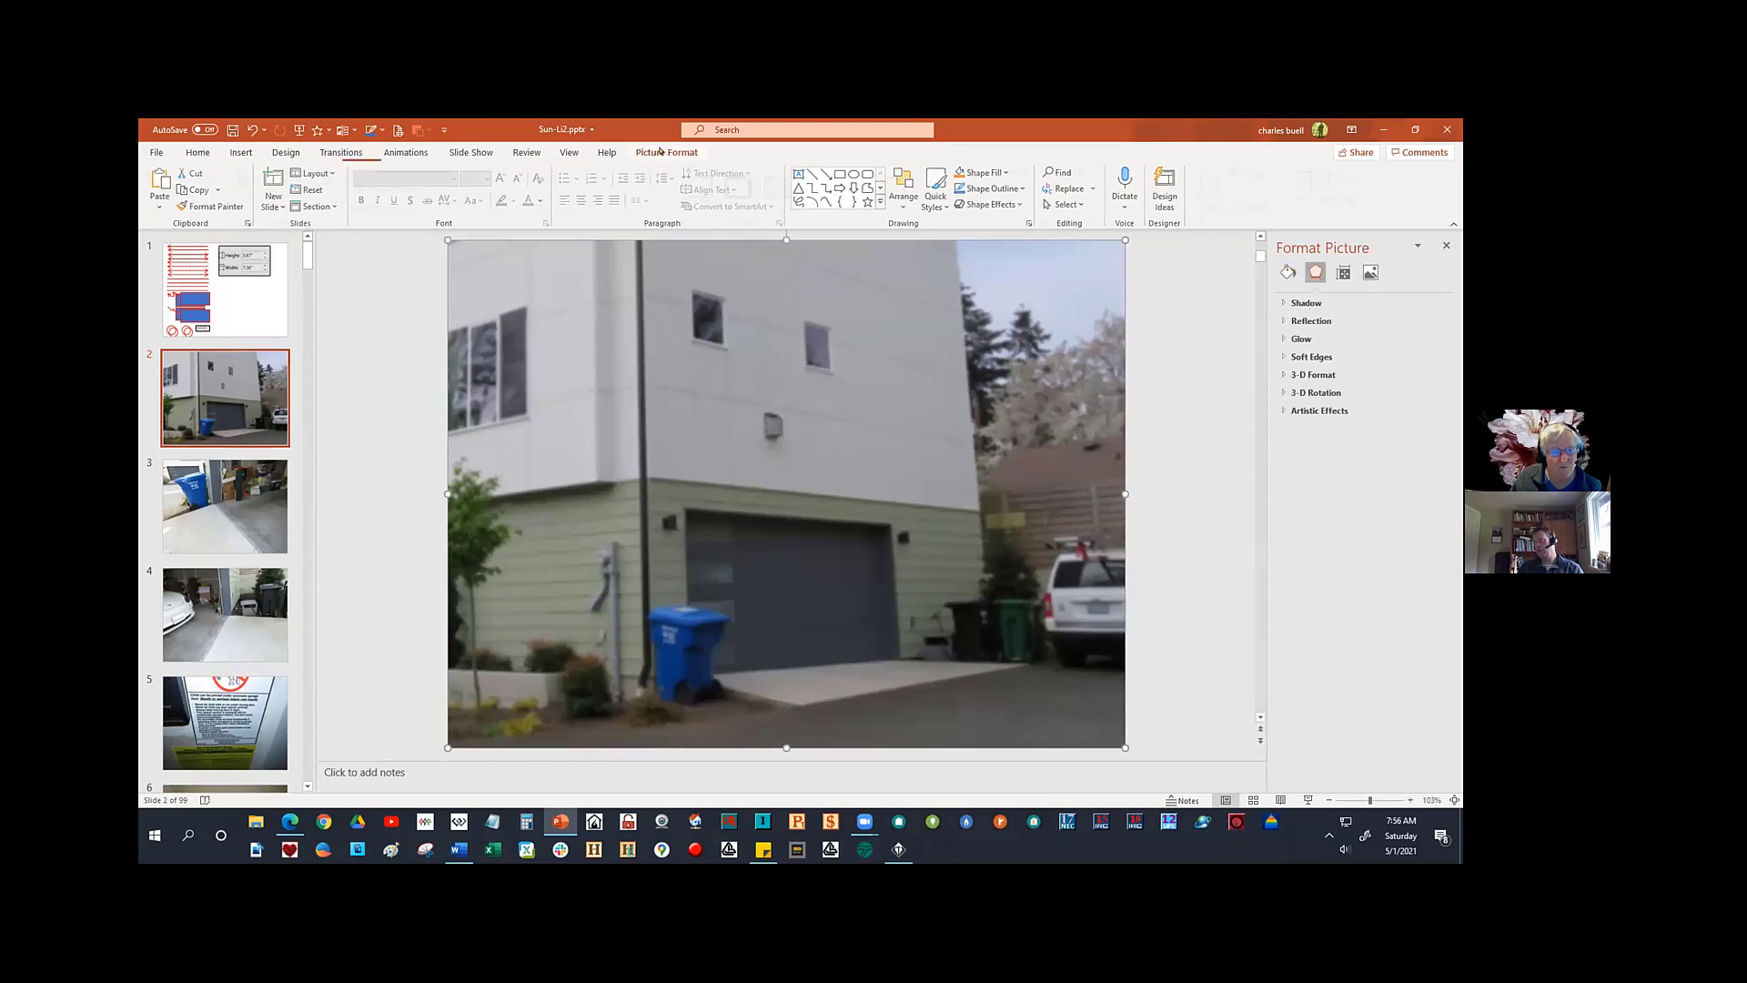
{"action": "left_click", "coordinate": [666, 153]}
{"action": "left_click", "coordinate": [228, 202]}
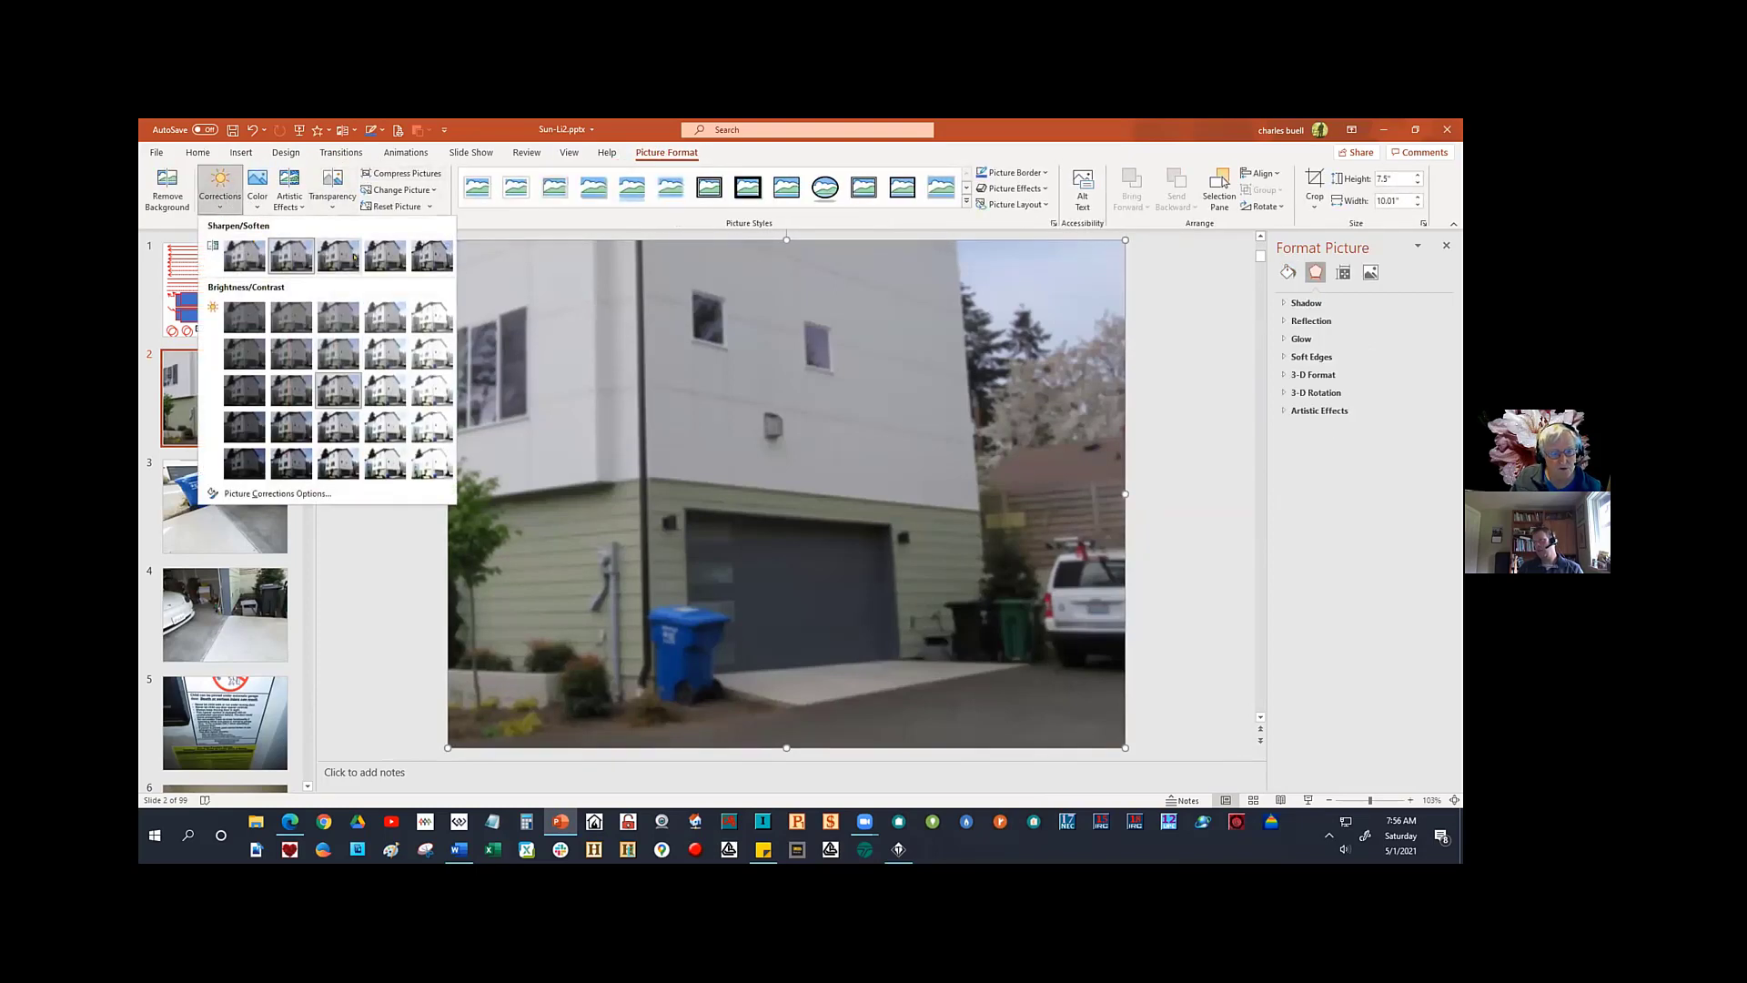
{"action": "key", "text": "Escape"}
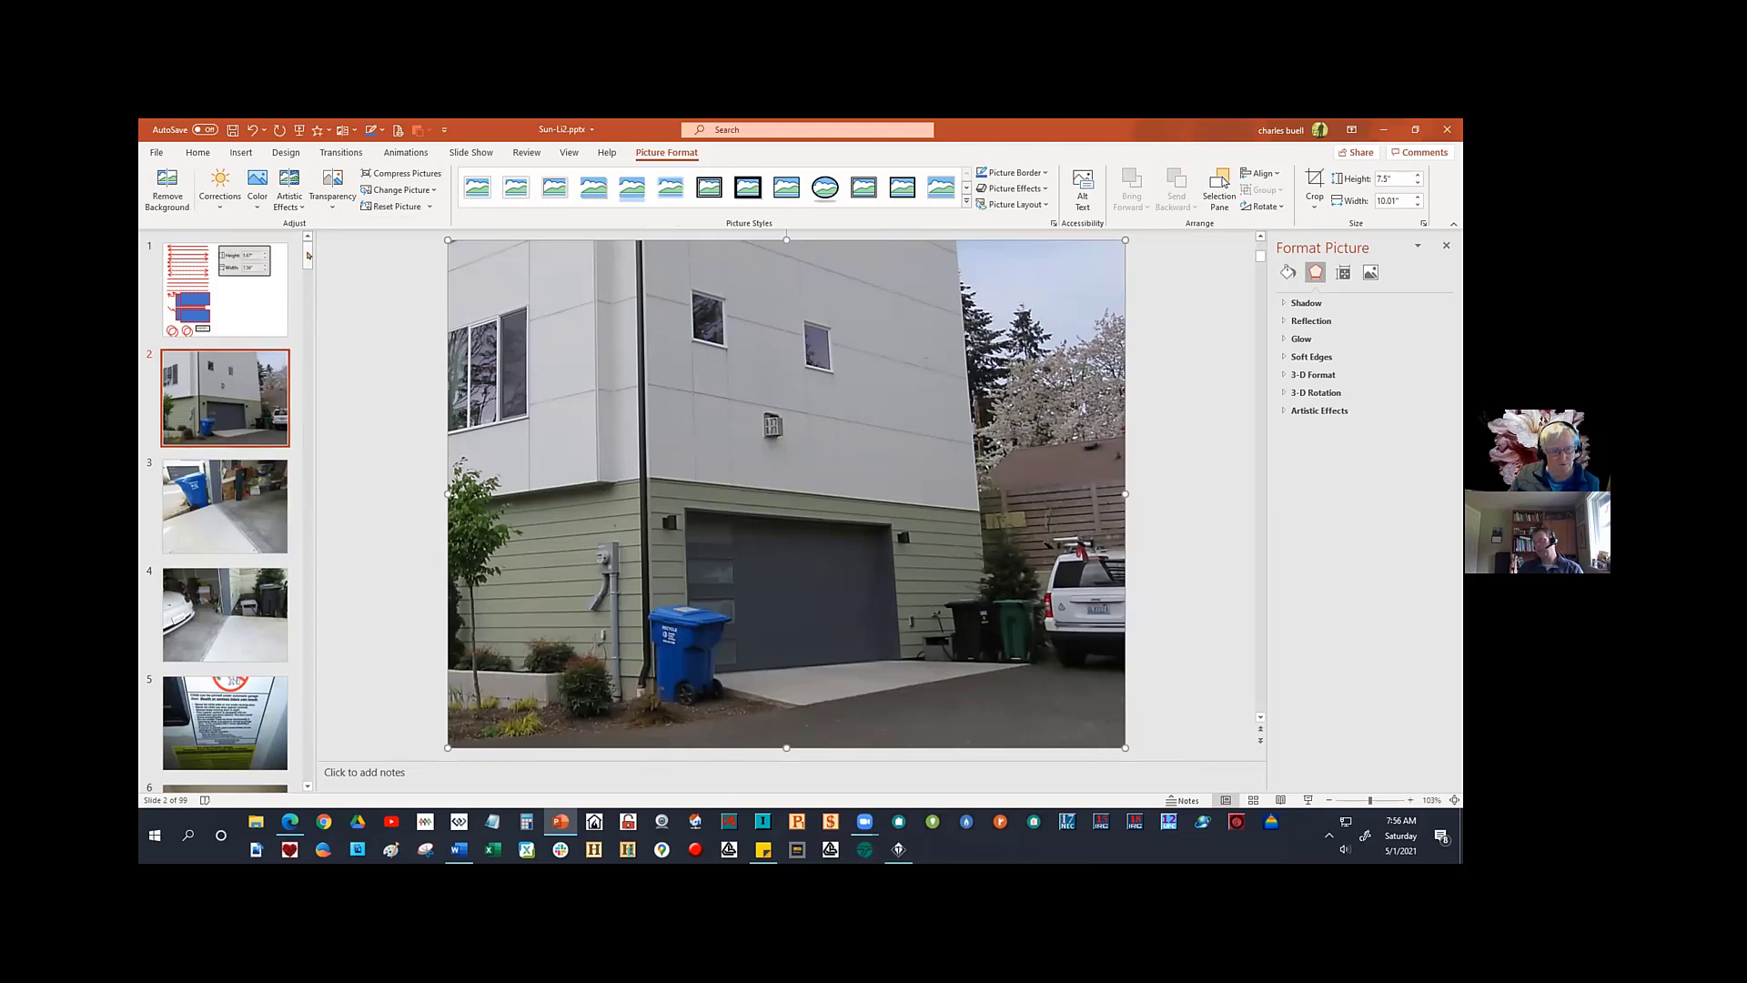
- Rotate the garage-door opener photo on slide 6 slightly counterclockwise to straighten it, and enlarge it beyond the slide edges
{"action": "left_click_drag", "start_coordinate": [307, 250], "coordinate": [308, 271]}
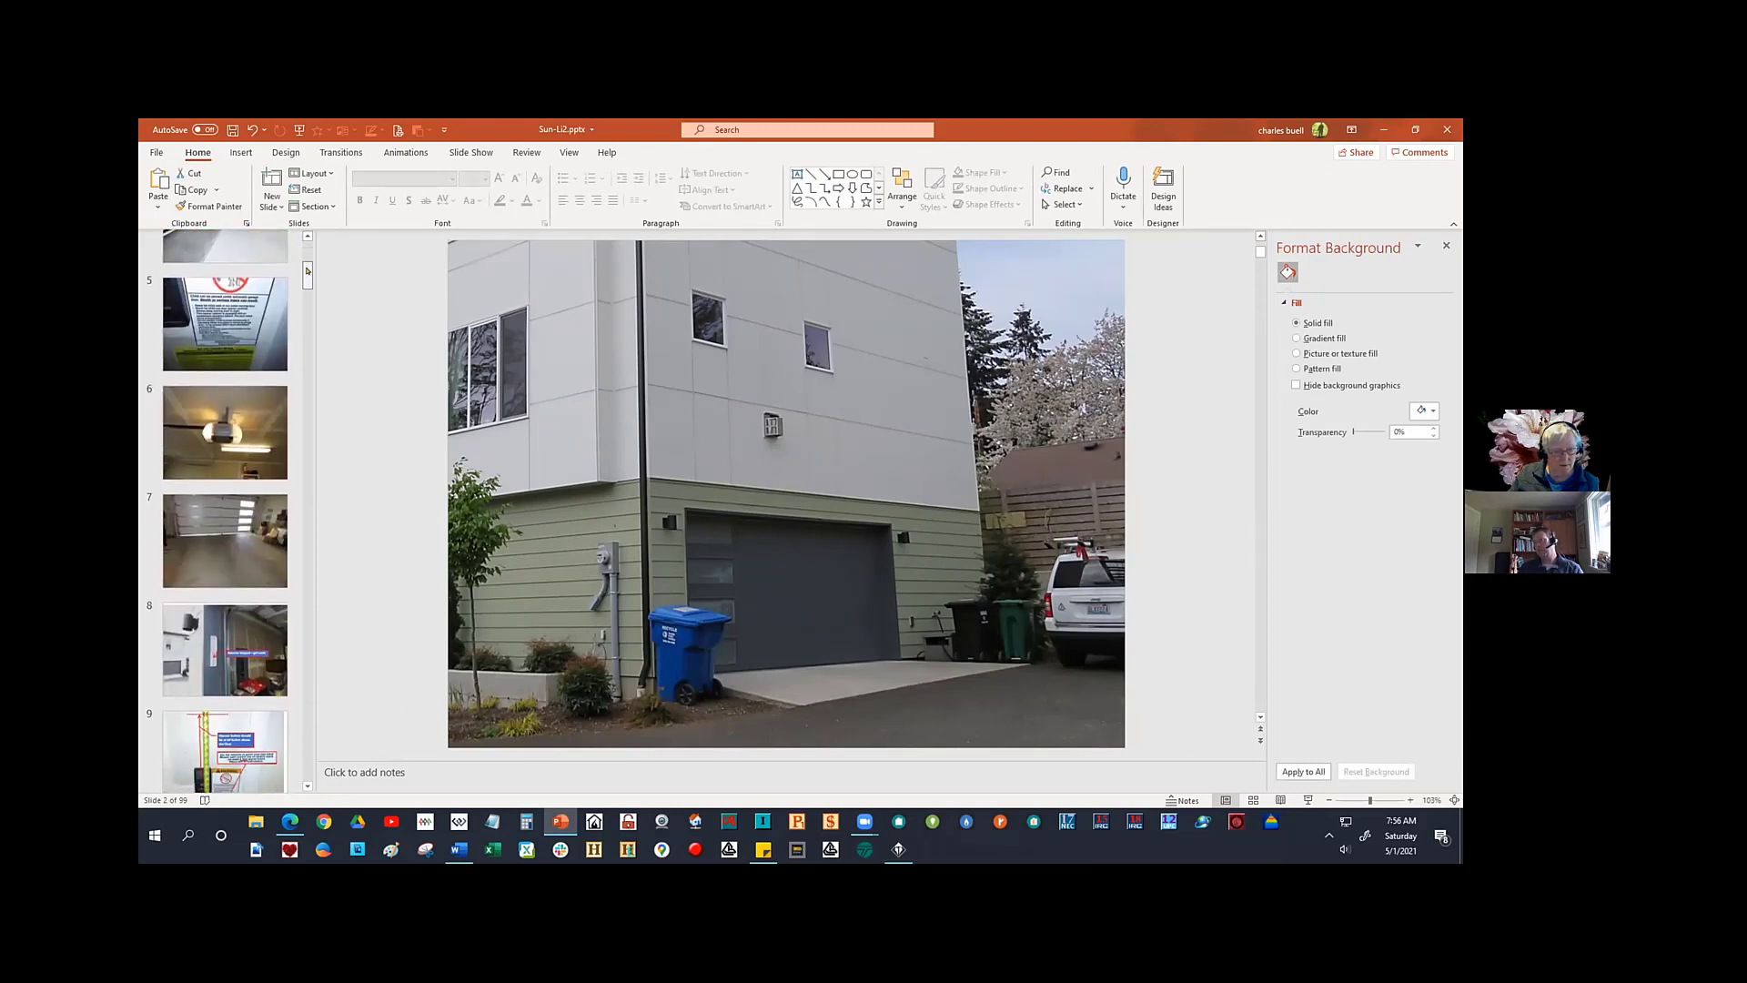
{"action": "left_click", "coordinate": [224, 432]}
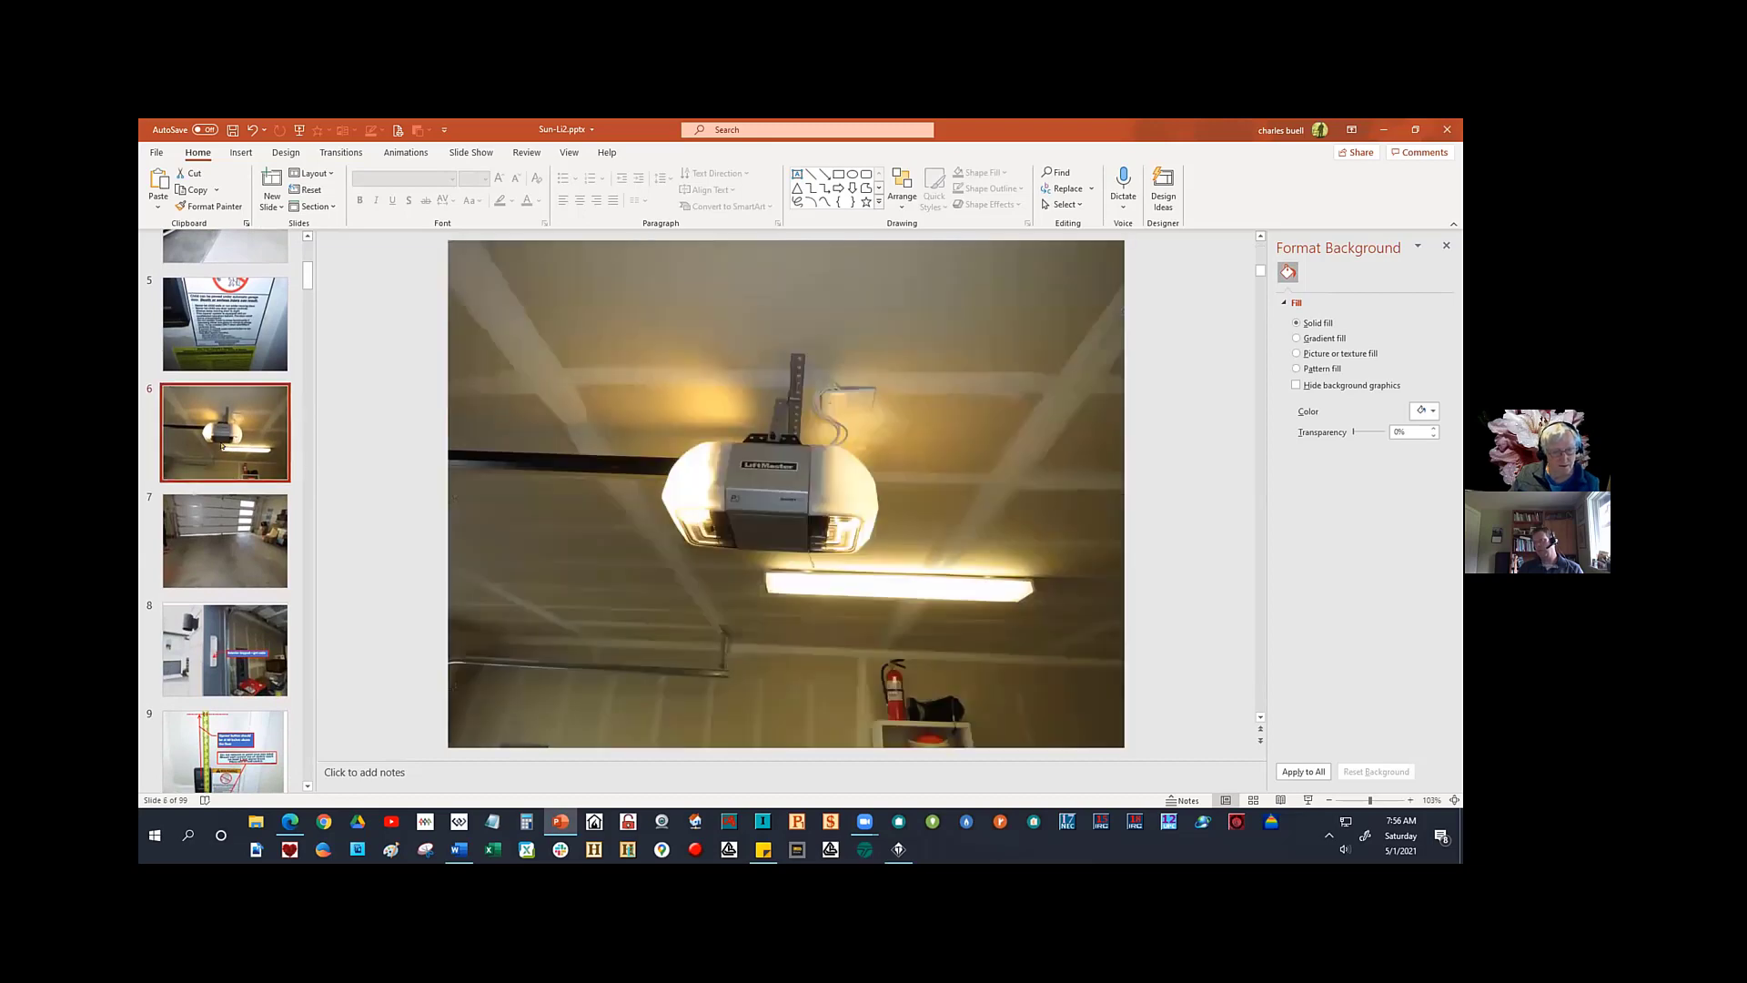
{"action": "left_click", "coordinate": [754, 411]}
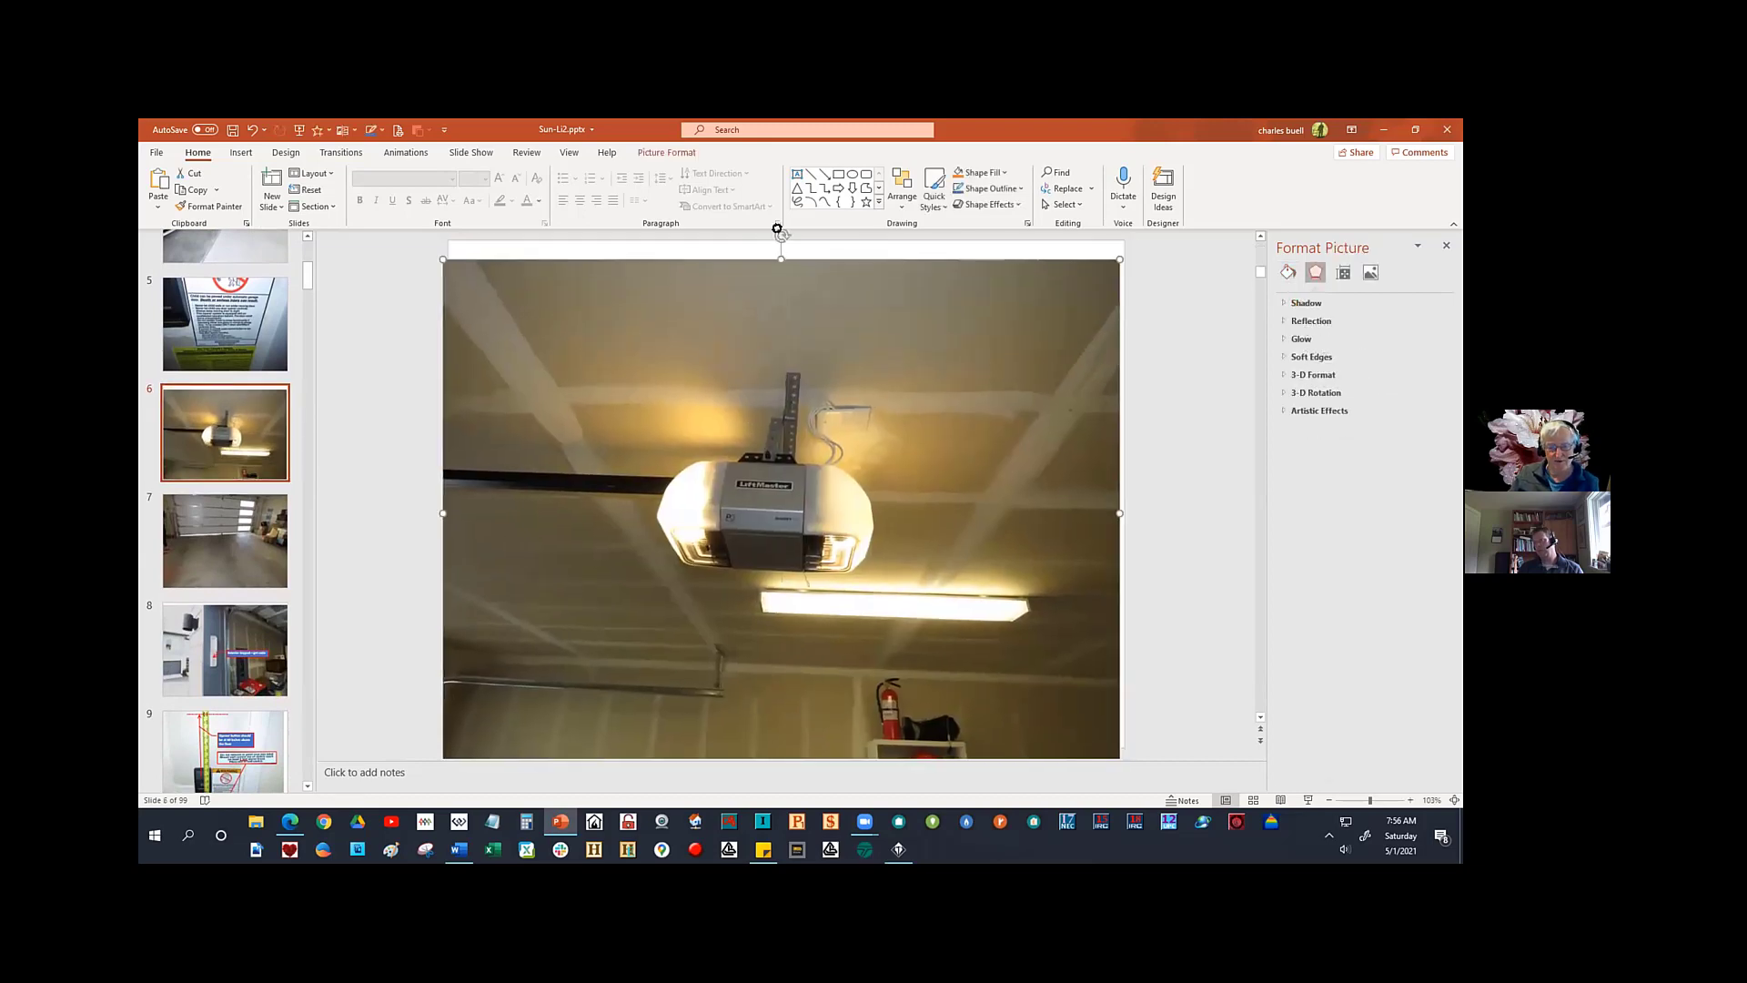
{"action": "left_click_drag", "start_coordinate": [776, 223], "coordinate": [764, 246]}
{"action": "left_click_drag", "start_coordinate": [1045, 728], "coordinate": [1138, 762]}
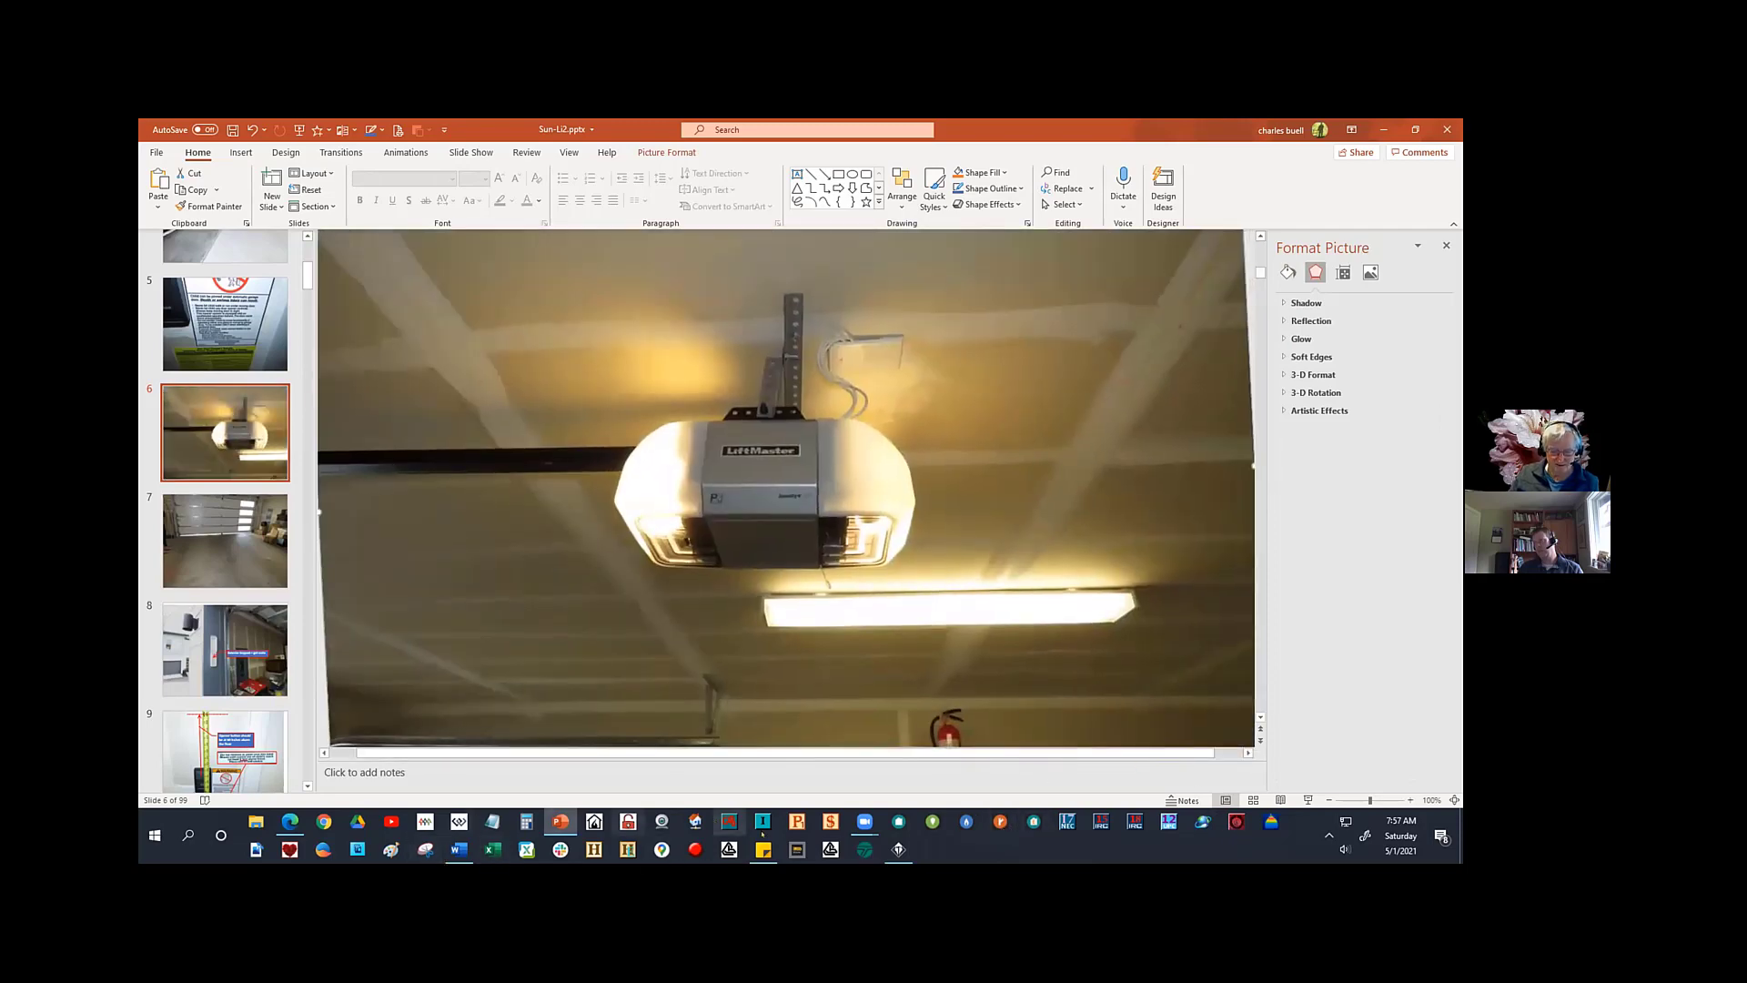
- Snip the area around the LiftMaster opener on slide 6 with Snipping Tool, then discard the capture
{"action": "left_click", "coordinate": [425, 850]}
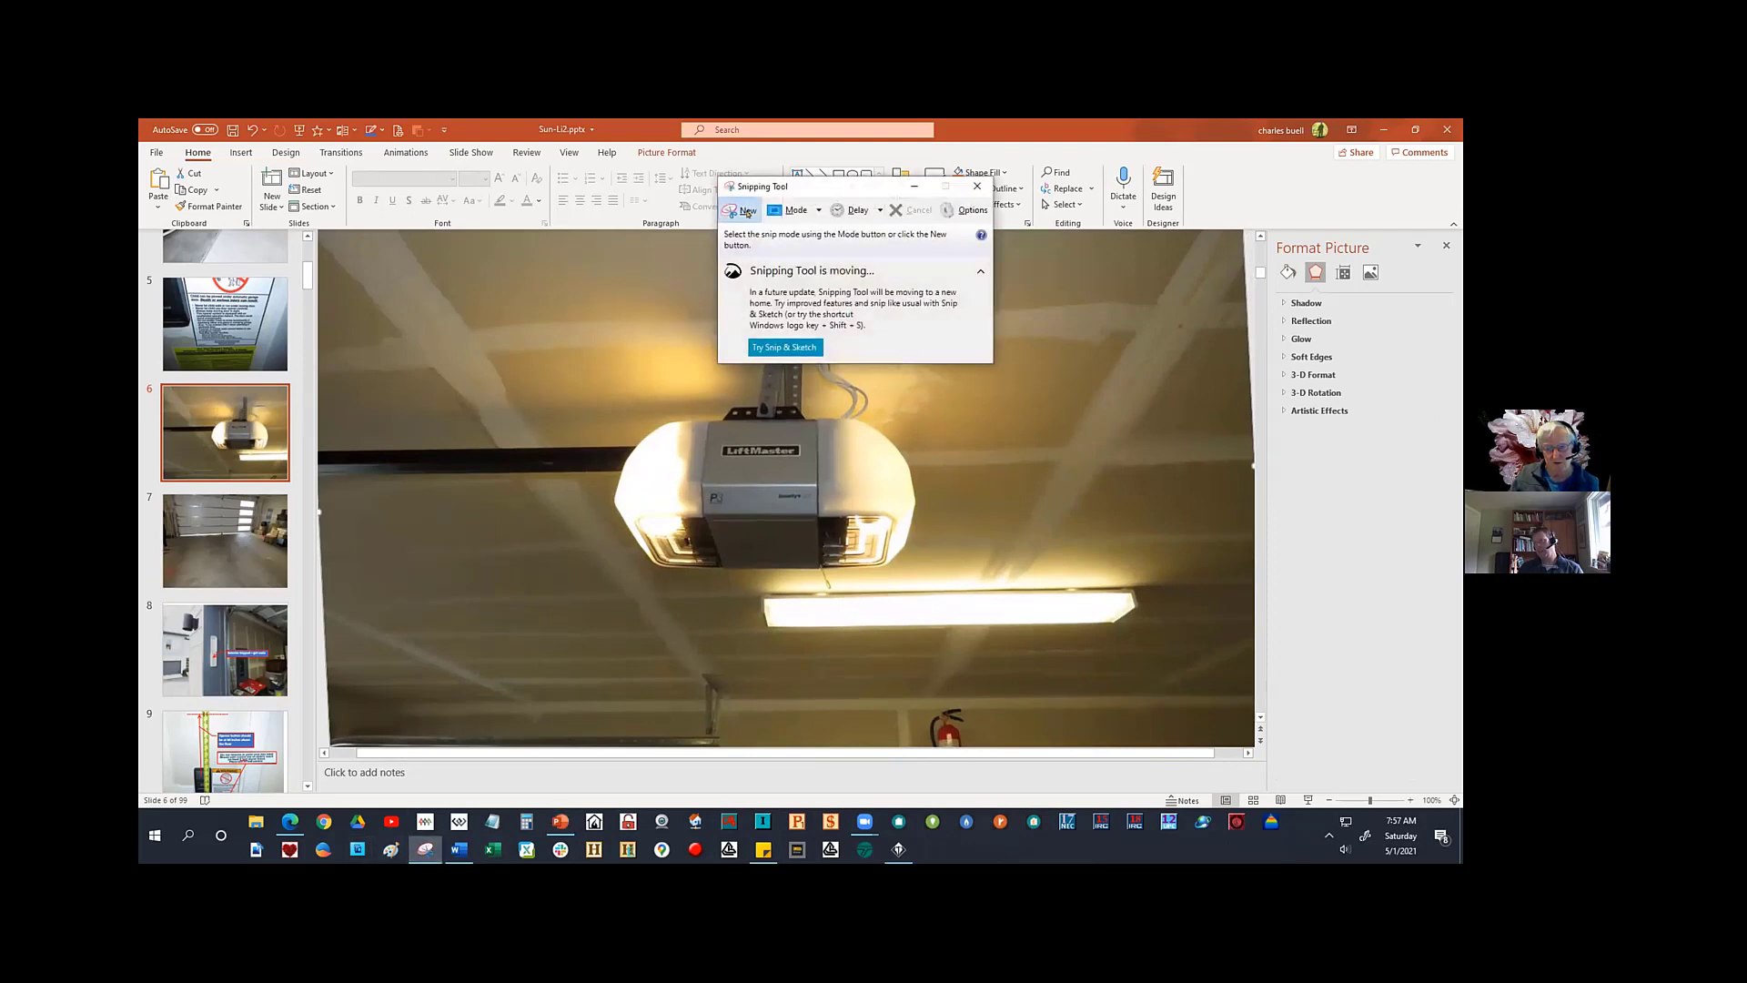
{"action": "left_click", "coordinate": [742, 211]}
{"action": "left_click_drag", "start_coordinate": [553, 315], "coordinate": [991, 675]}
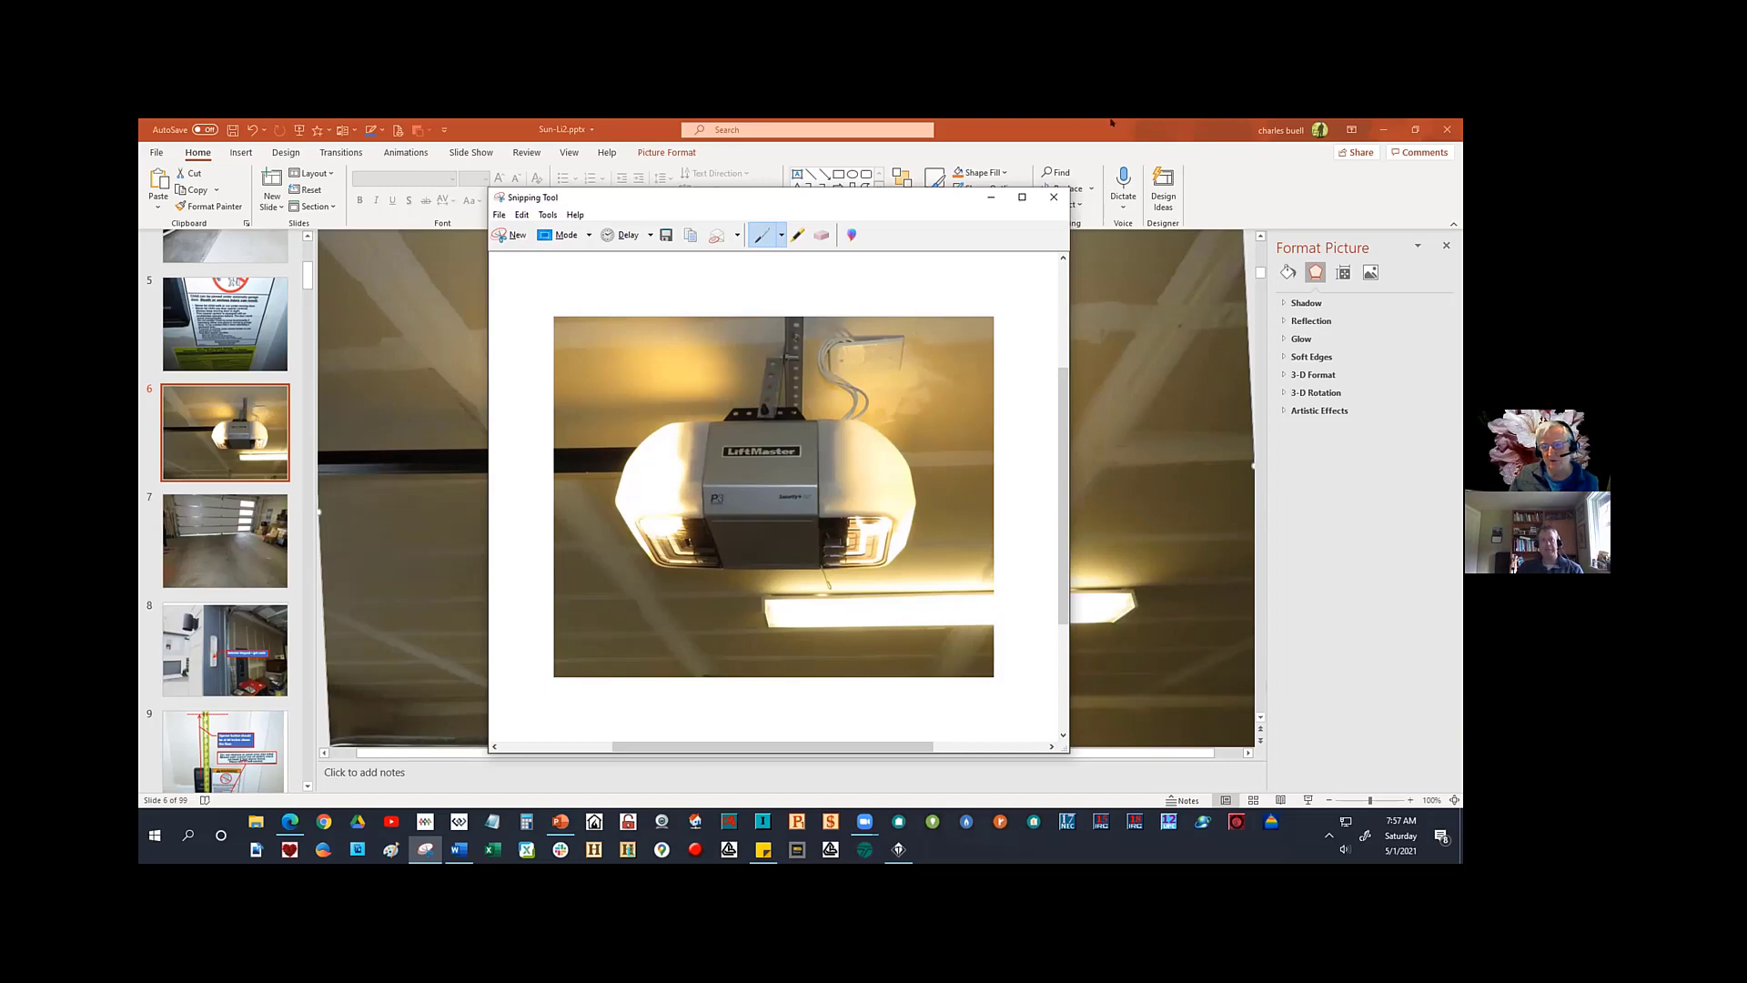
{"action": "left_click", "coordinate": [1054, 197]}
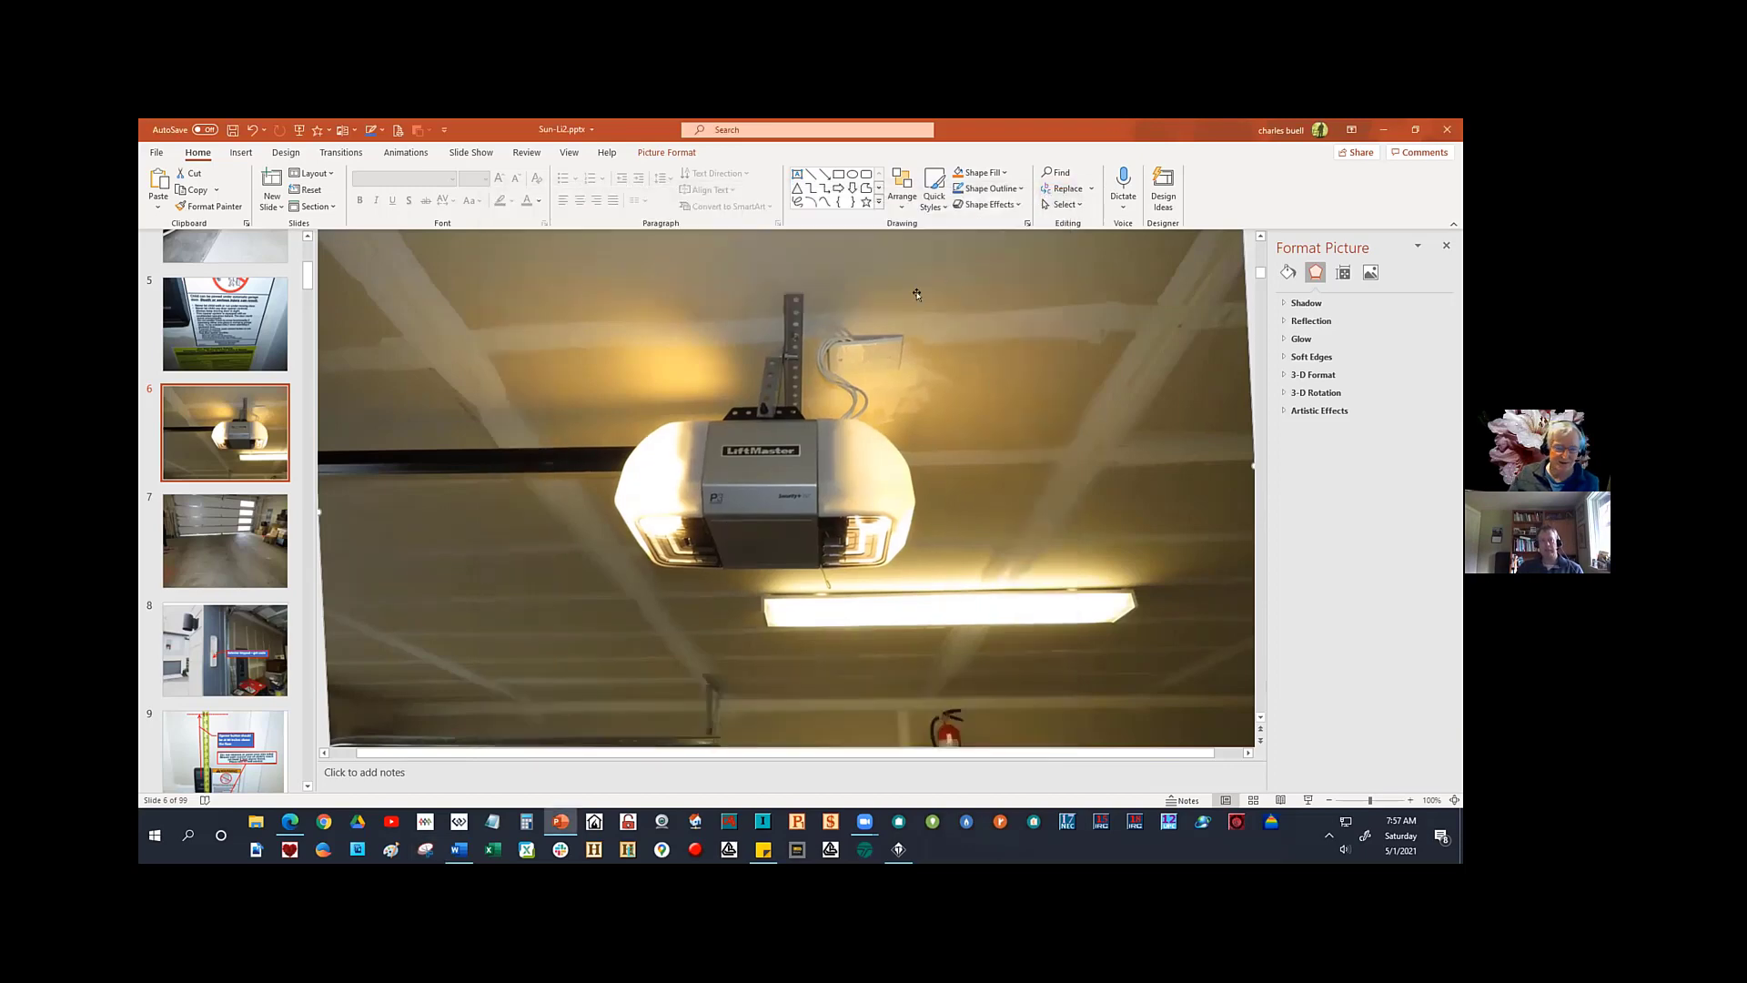
- Switch to ScribeWare and highlight the March 6, 2025 date heading above the report templates
{"action": "left_click", "coordinate": [899, 849]}
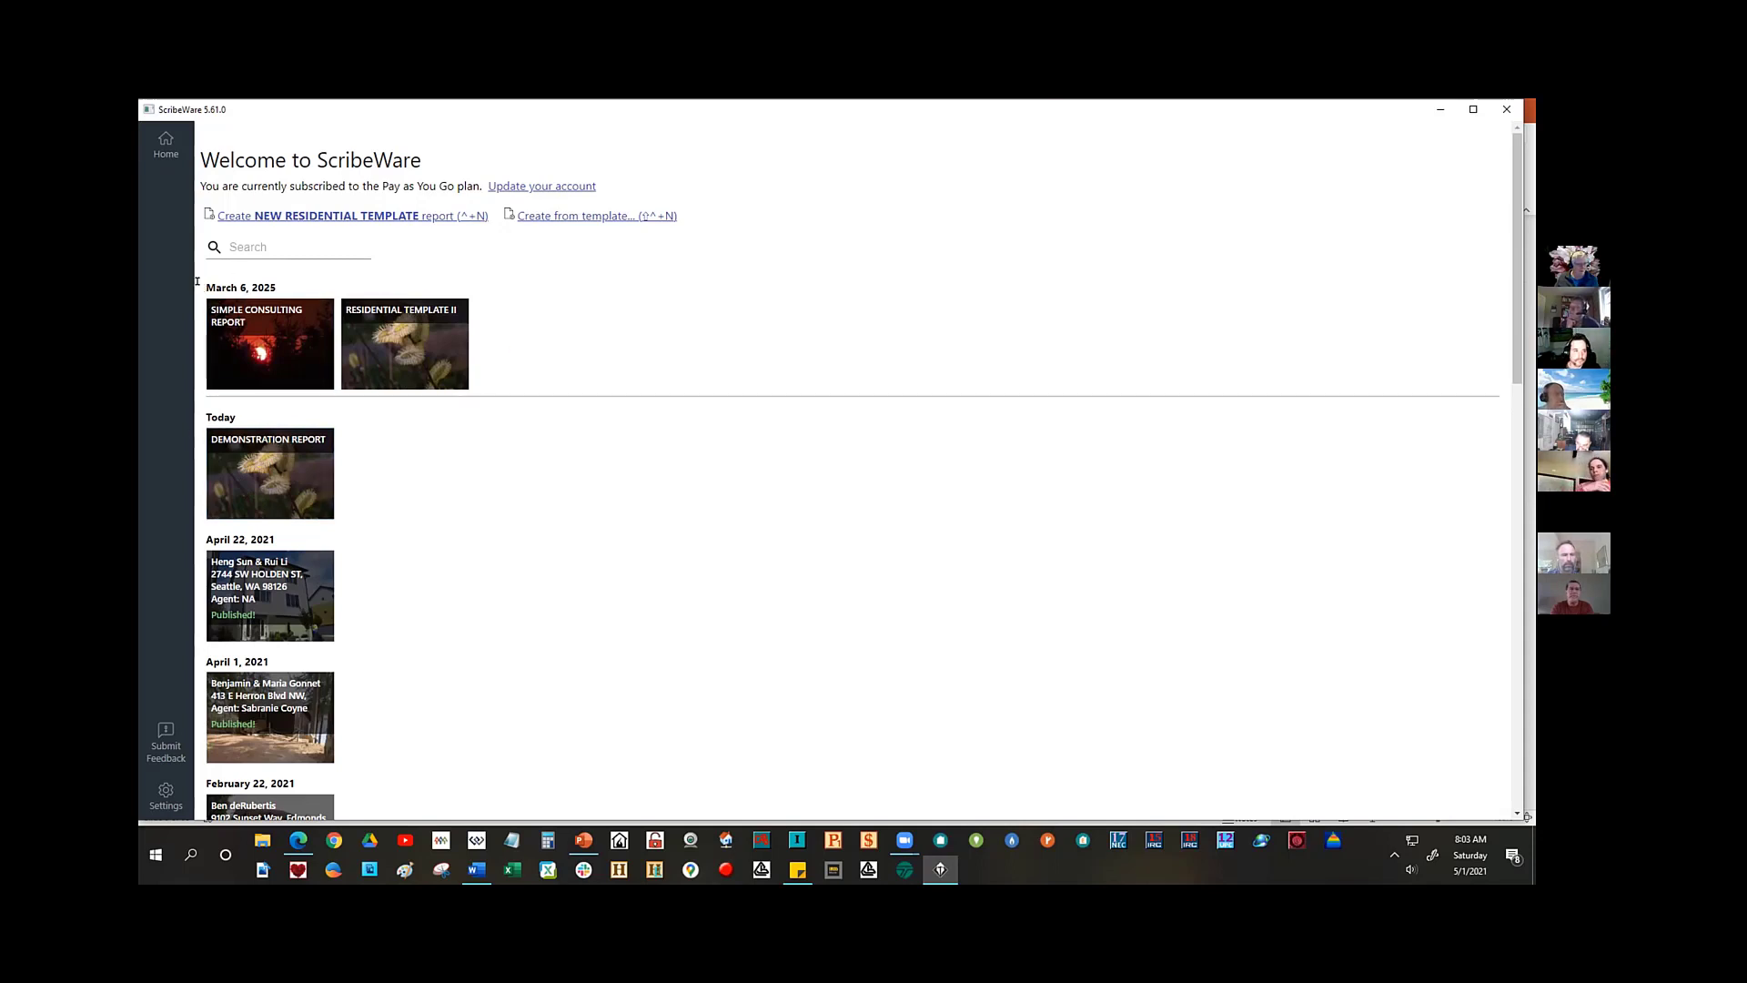
{"action": "left_click_drag", "start_coordinate": [205, 288], "coordinate": [278, 289]}
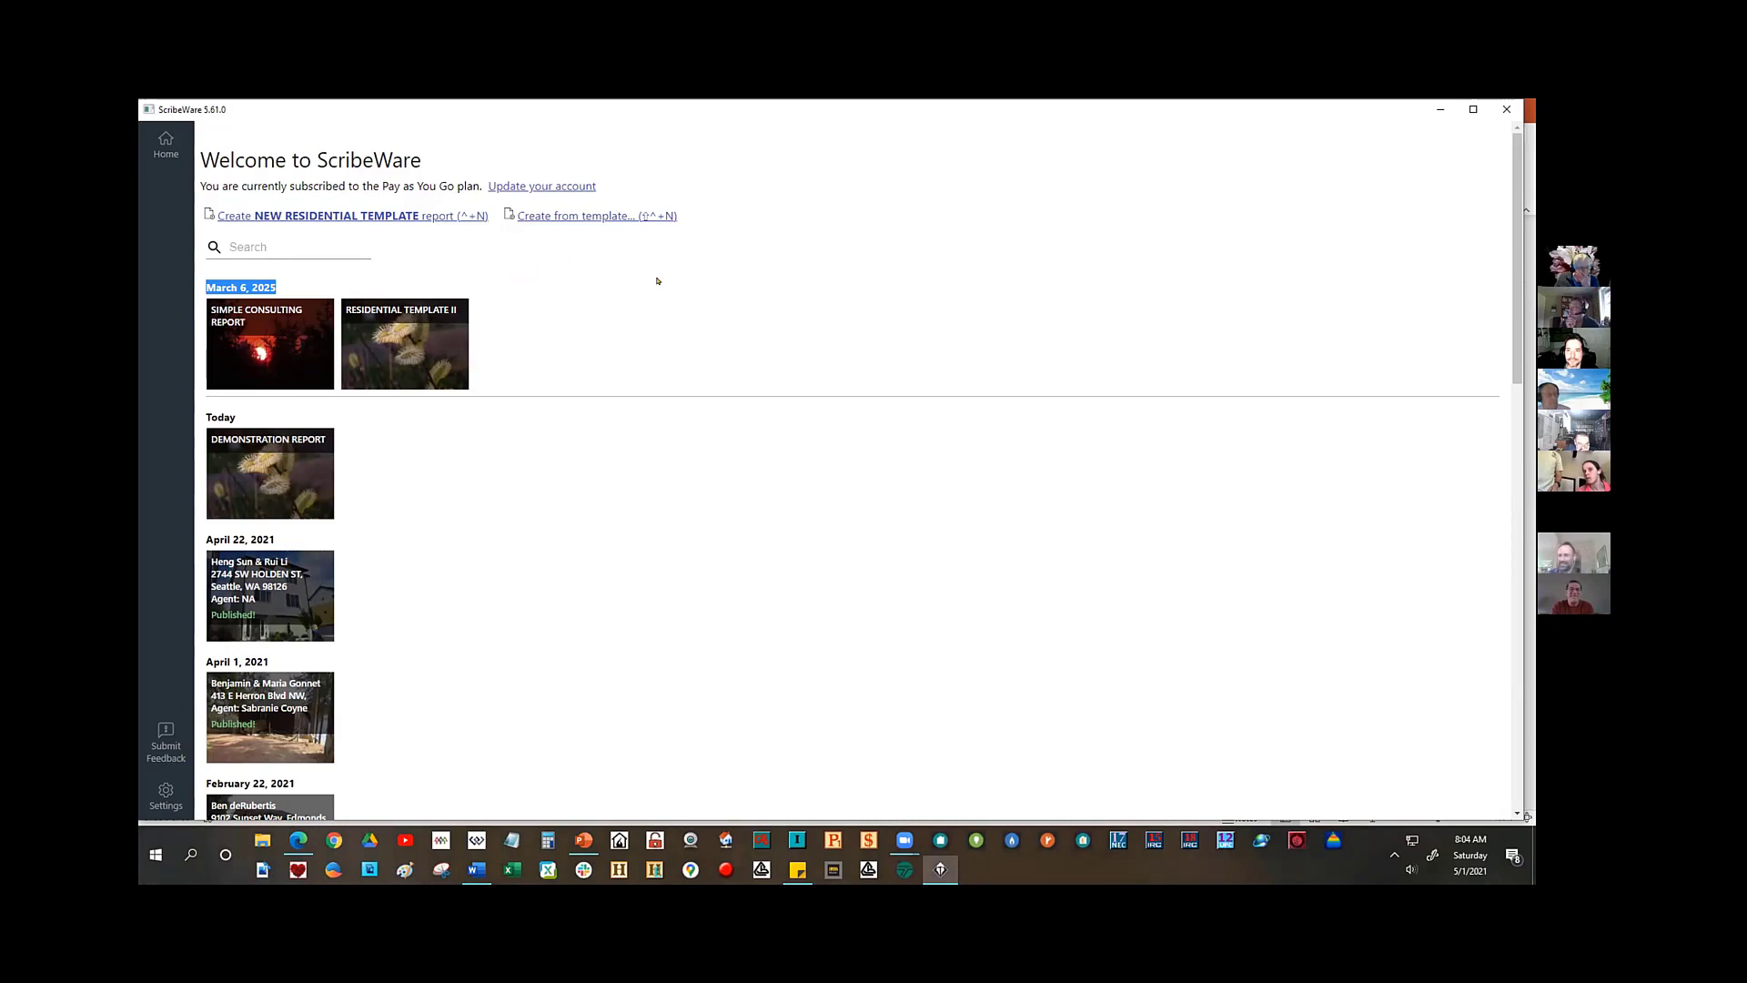
- Open the Demonstration Report and look through its full list of inspection sections
{"action": "left_click", "coordinate": [263, 475]}
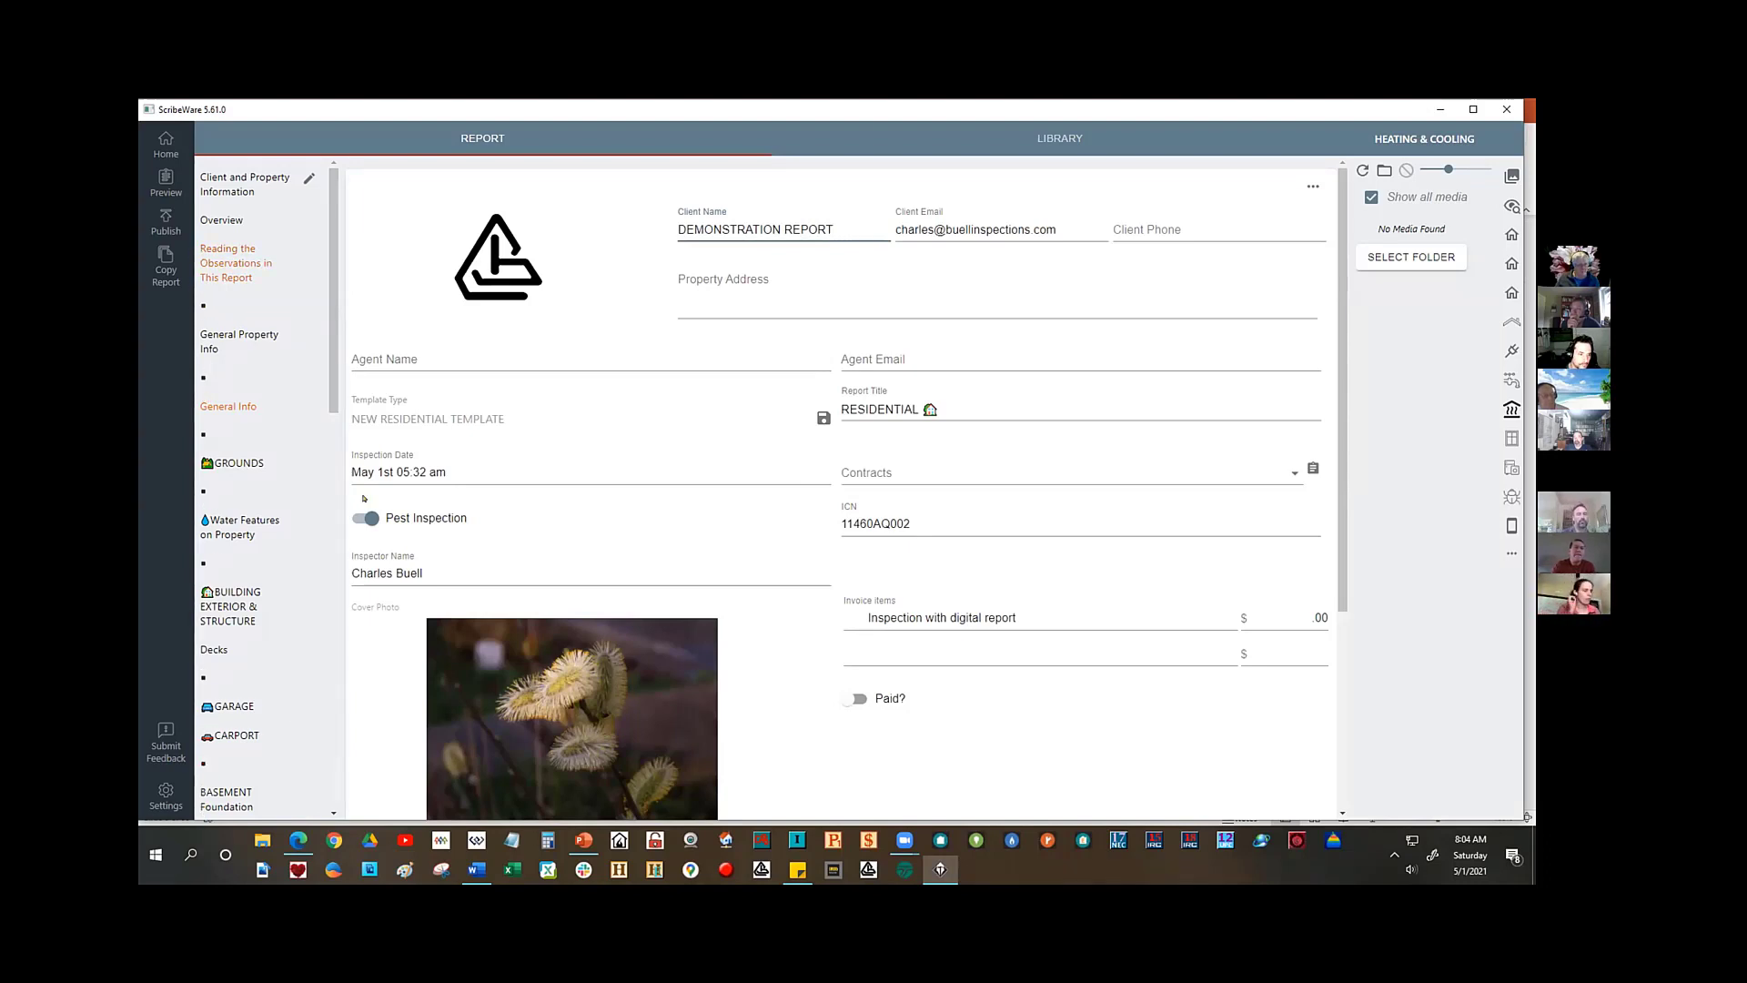
{"action": "scroll", "coordinate": [216, 339], "scroll_direction": "down", "scroll_amount": 3}
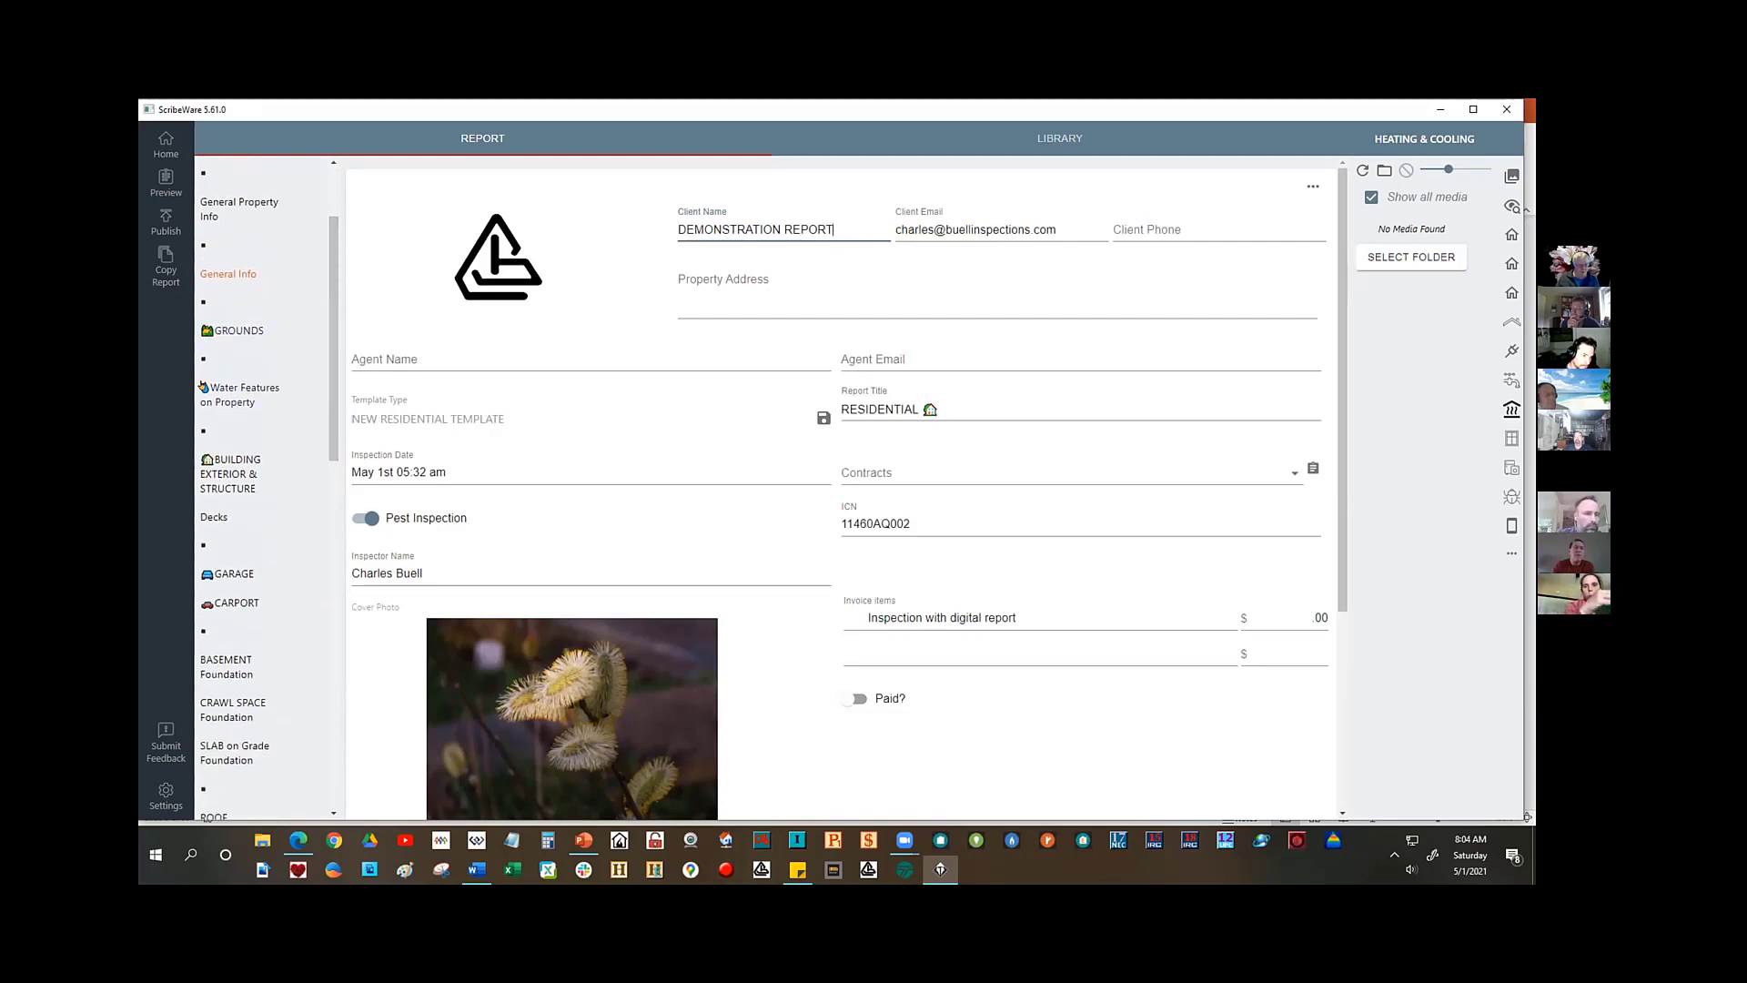
{"action": "left_click_drag", "start_coordinate": [330, 375], "coordinate": [336, 417]}
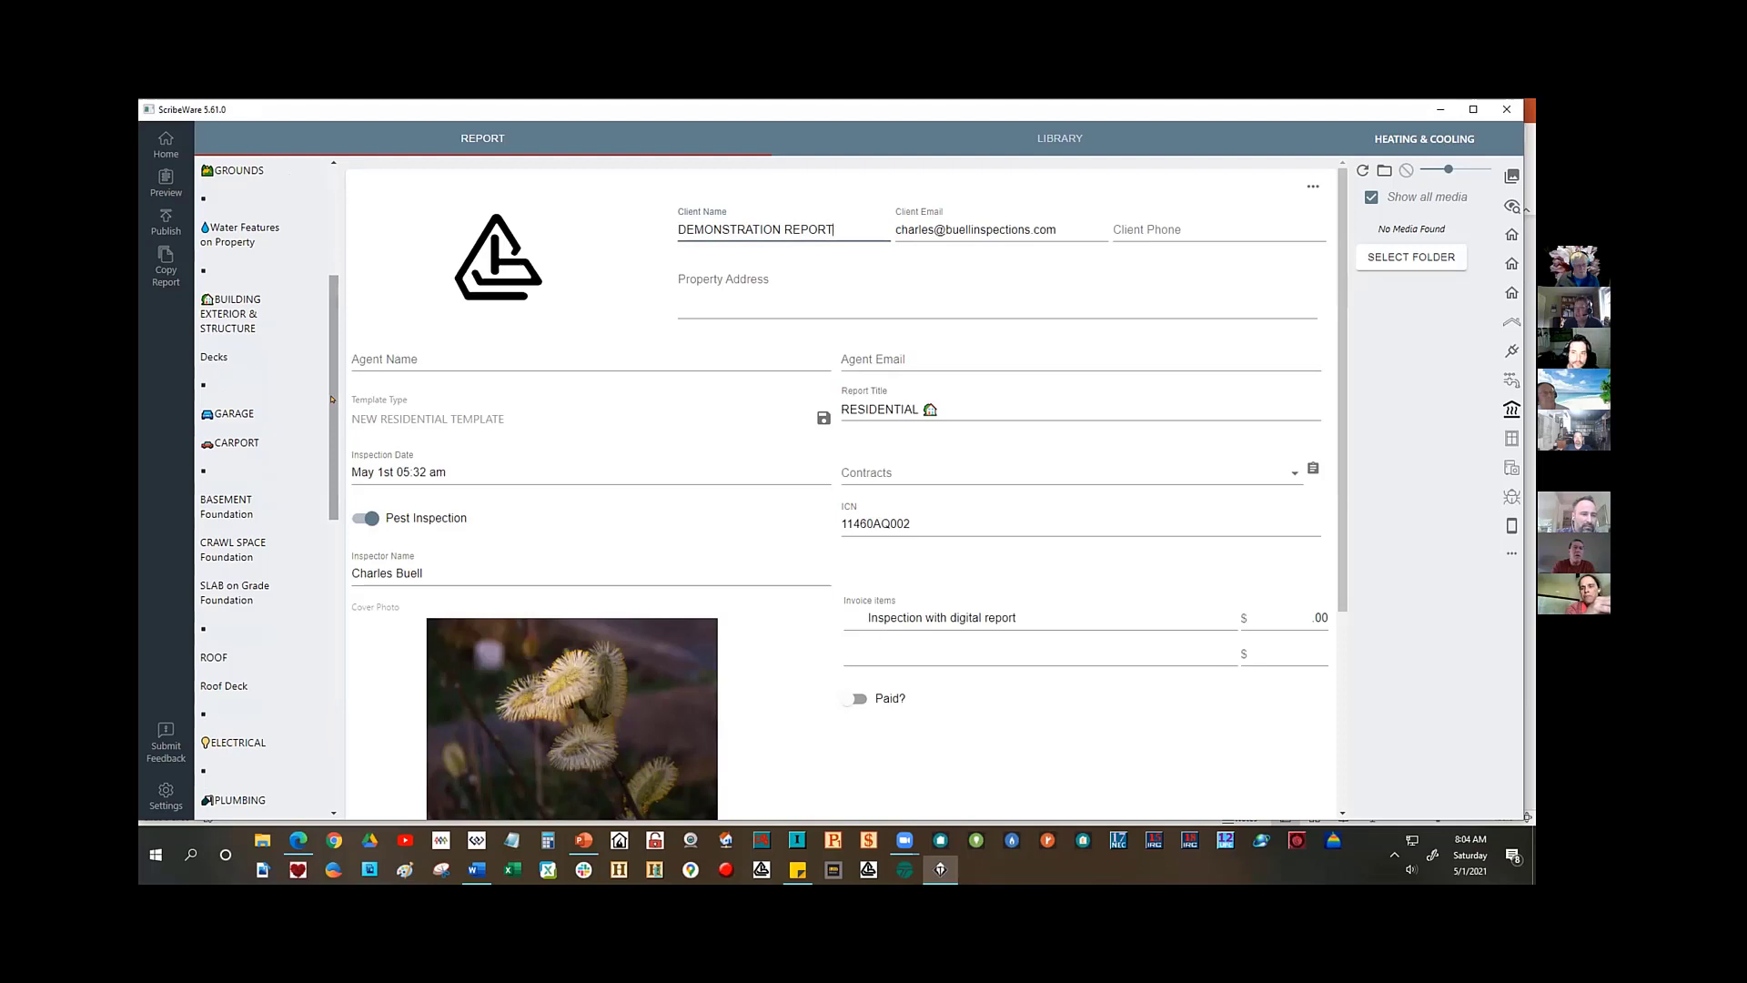
{"action": "left_click_drag", "start_coordinate": [332, 412], "coordinate": [328, 695]}
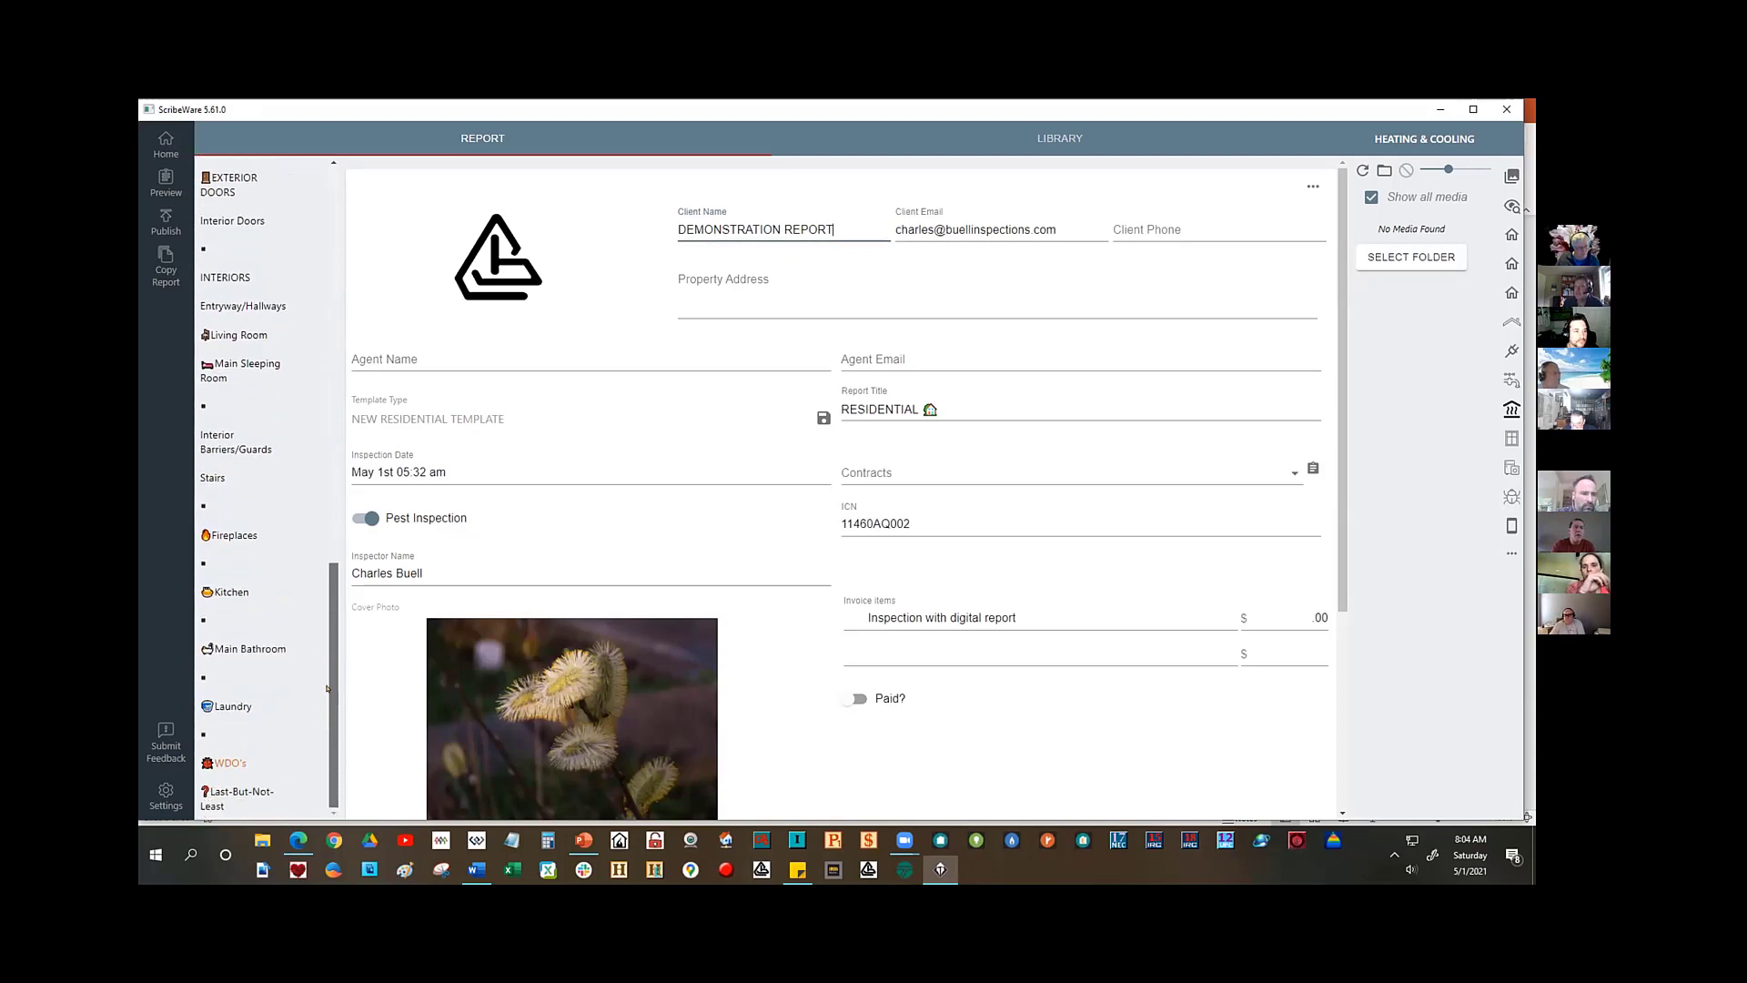
{"action": "left_click_drag", "start_coordinate": [332, 689], "coordinate": [331, 616]}
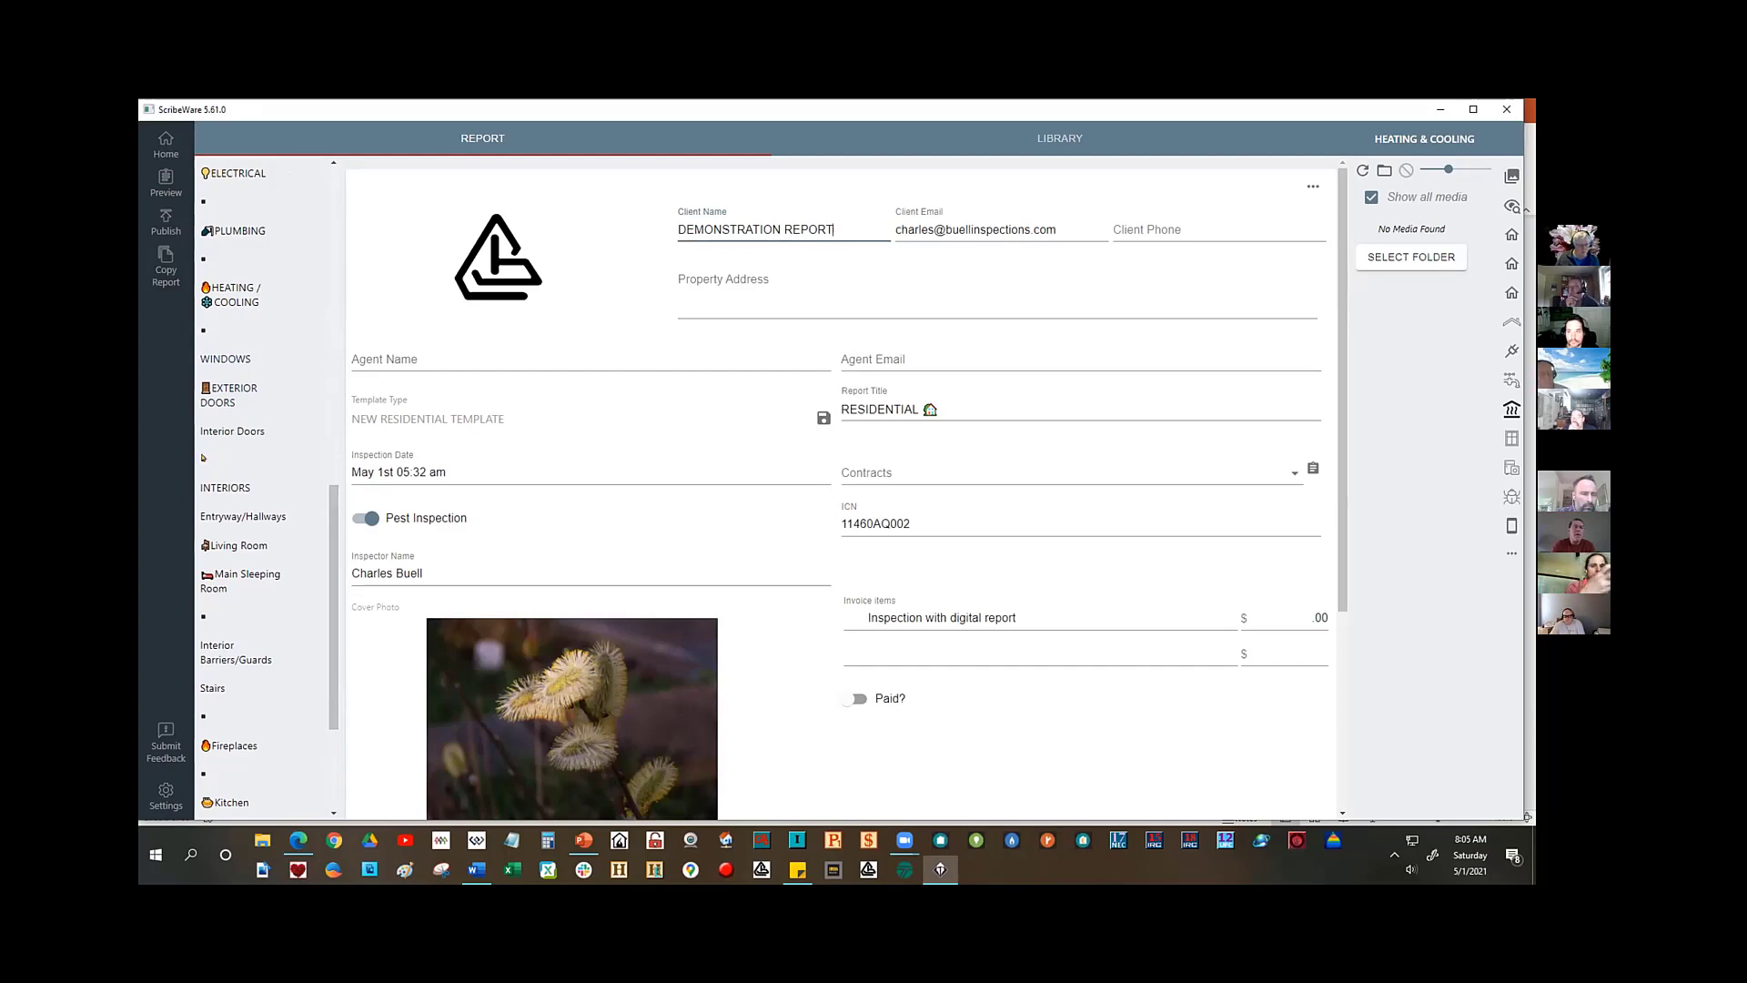
- Open the Electrical section, look through its list of subsections, and select the divider below them
{"action": "scroll", "coordinate": [227, 473], "scroll_direction": "up", "scroll_amount": 3}
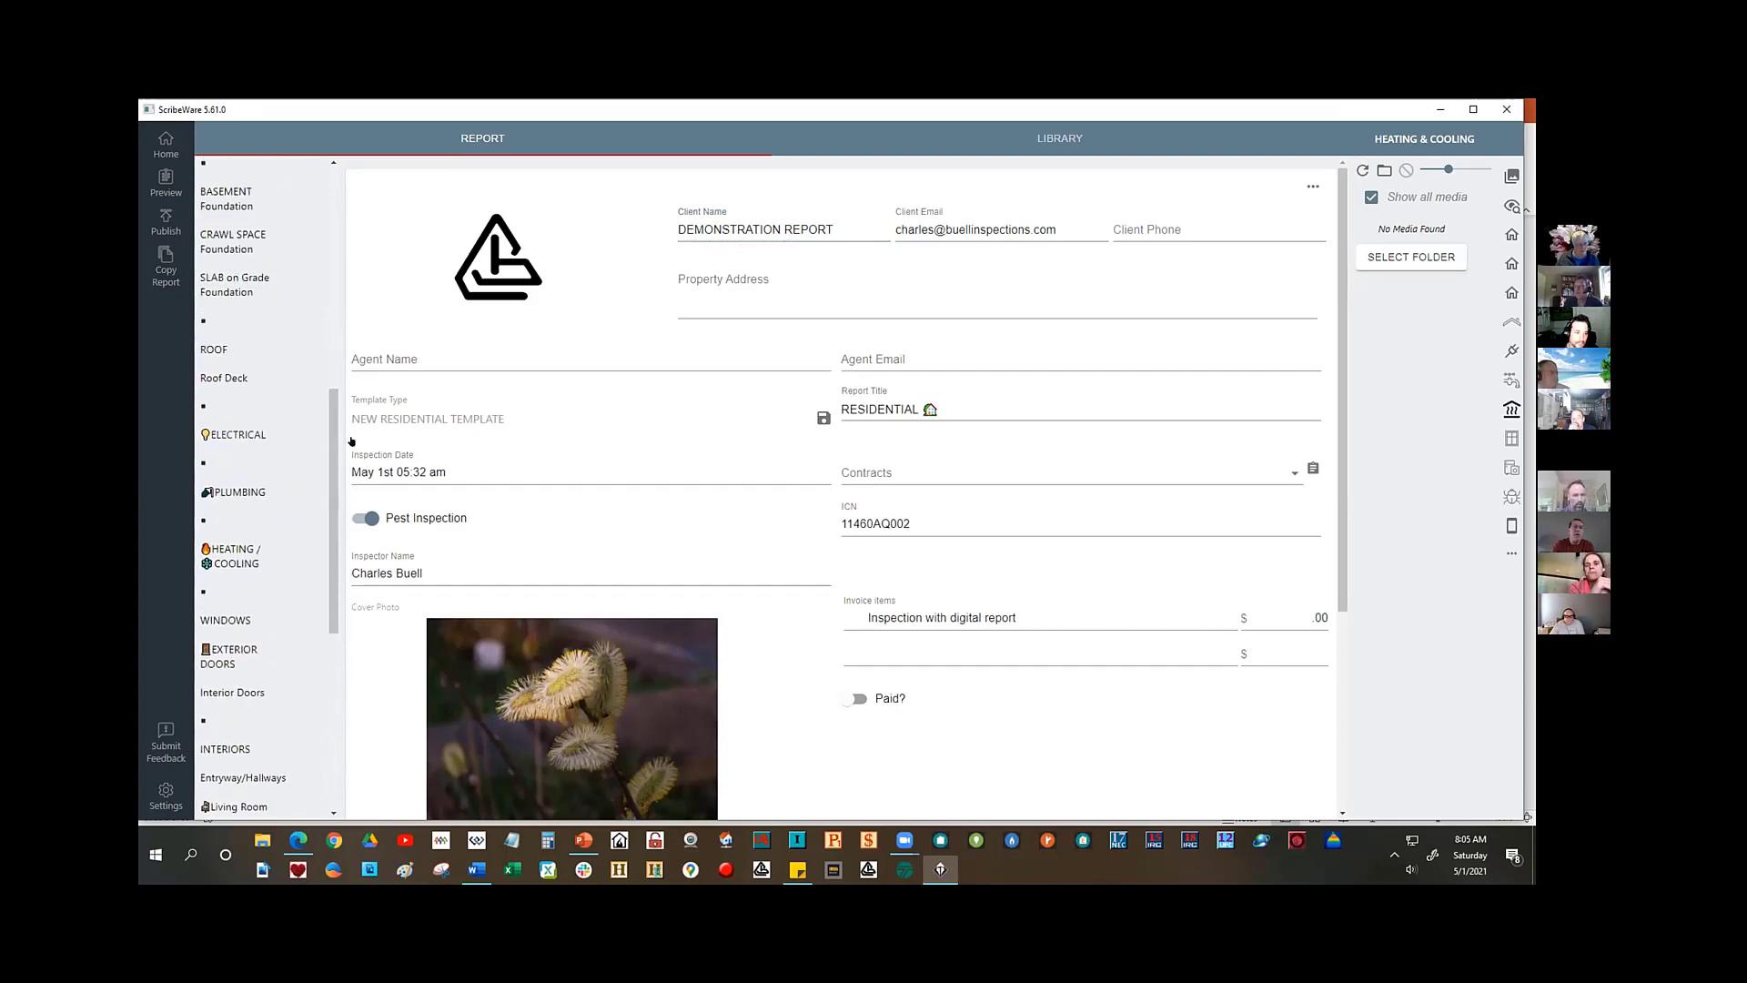
{"action": "left_click", "coordinate": [224, 438]}
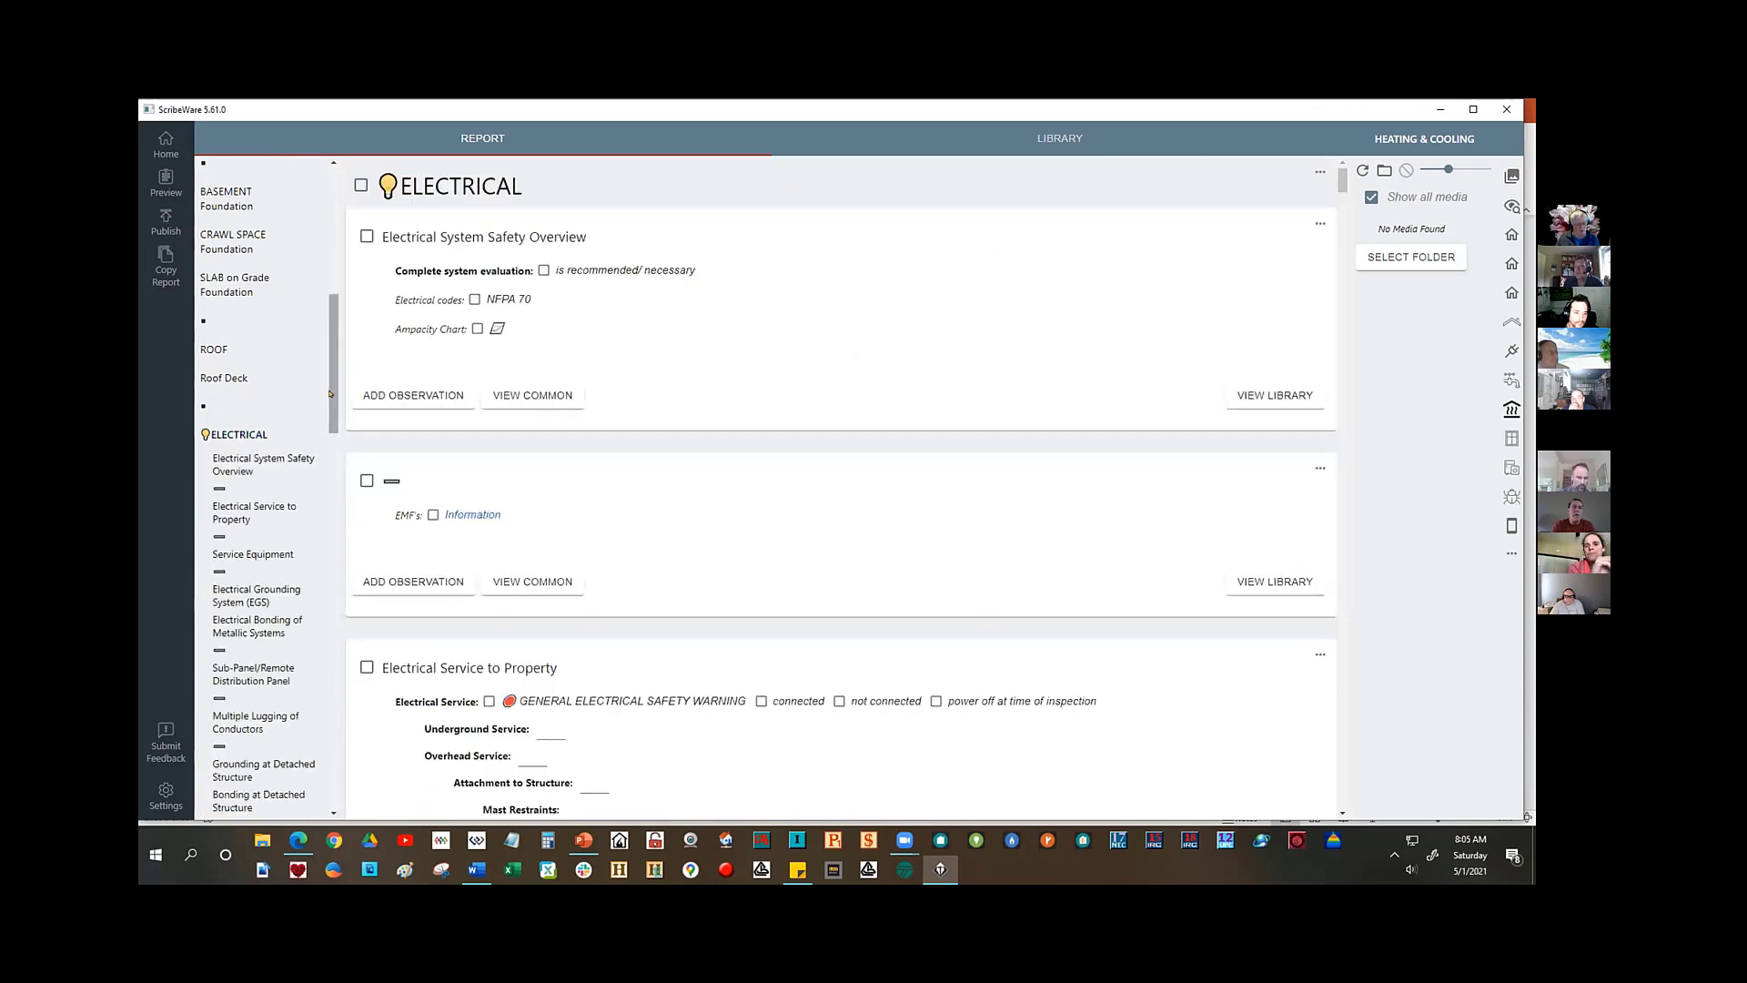
{"action": "scroll", "coordinate": [332, 455], "scroll_direction": "down", "scroll_amount": 3}
{"action": "left_click_drag", "start_coordinate": [331, 455], "coordinate": [327, 595]}
{"action": "scroll", "coordinate": [237, 585], "scroll_direction": "down", "scroll_amount": 3}
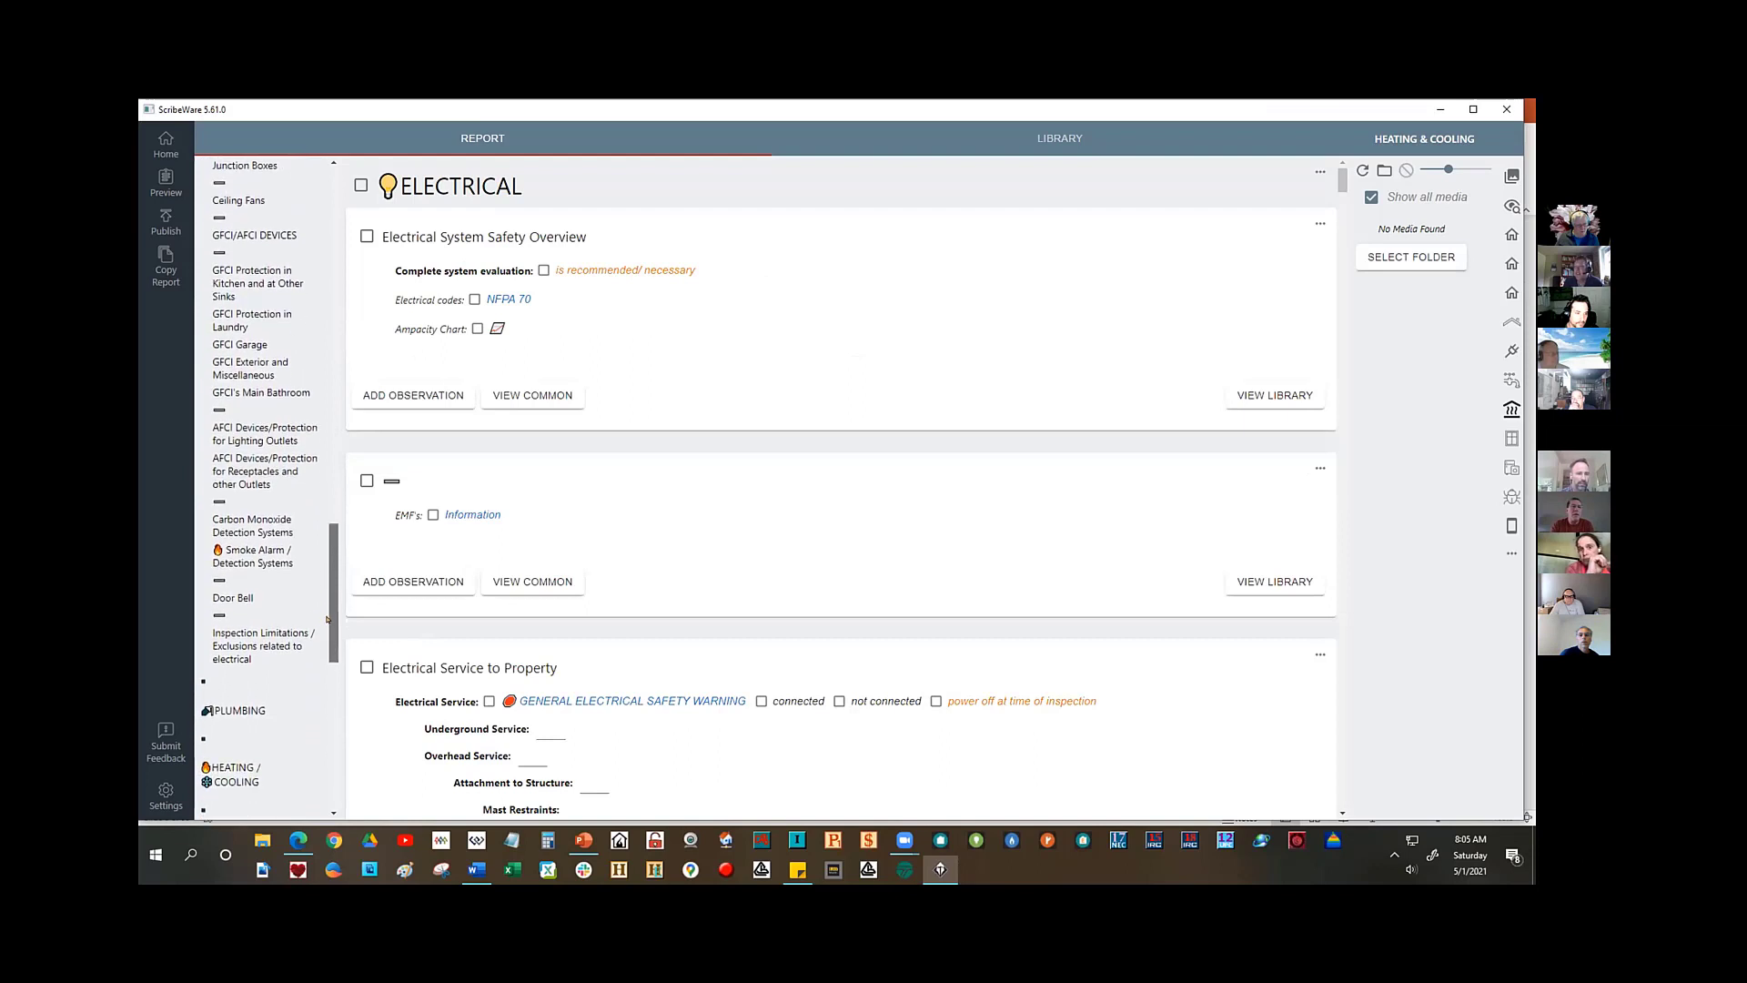
{"action": "left_click", "coordinate": [203, 680]}
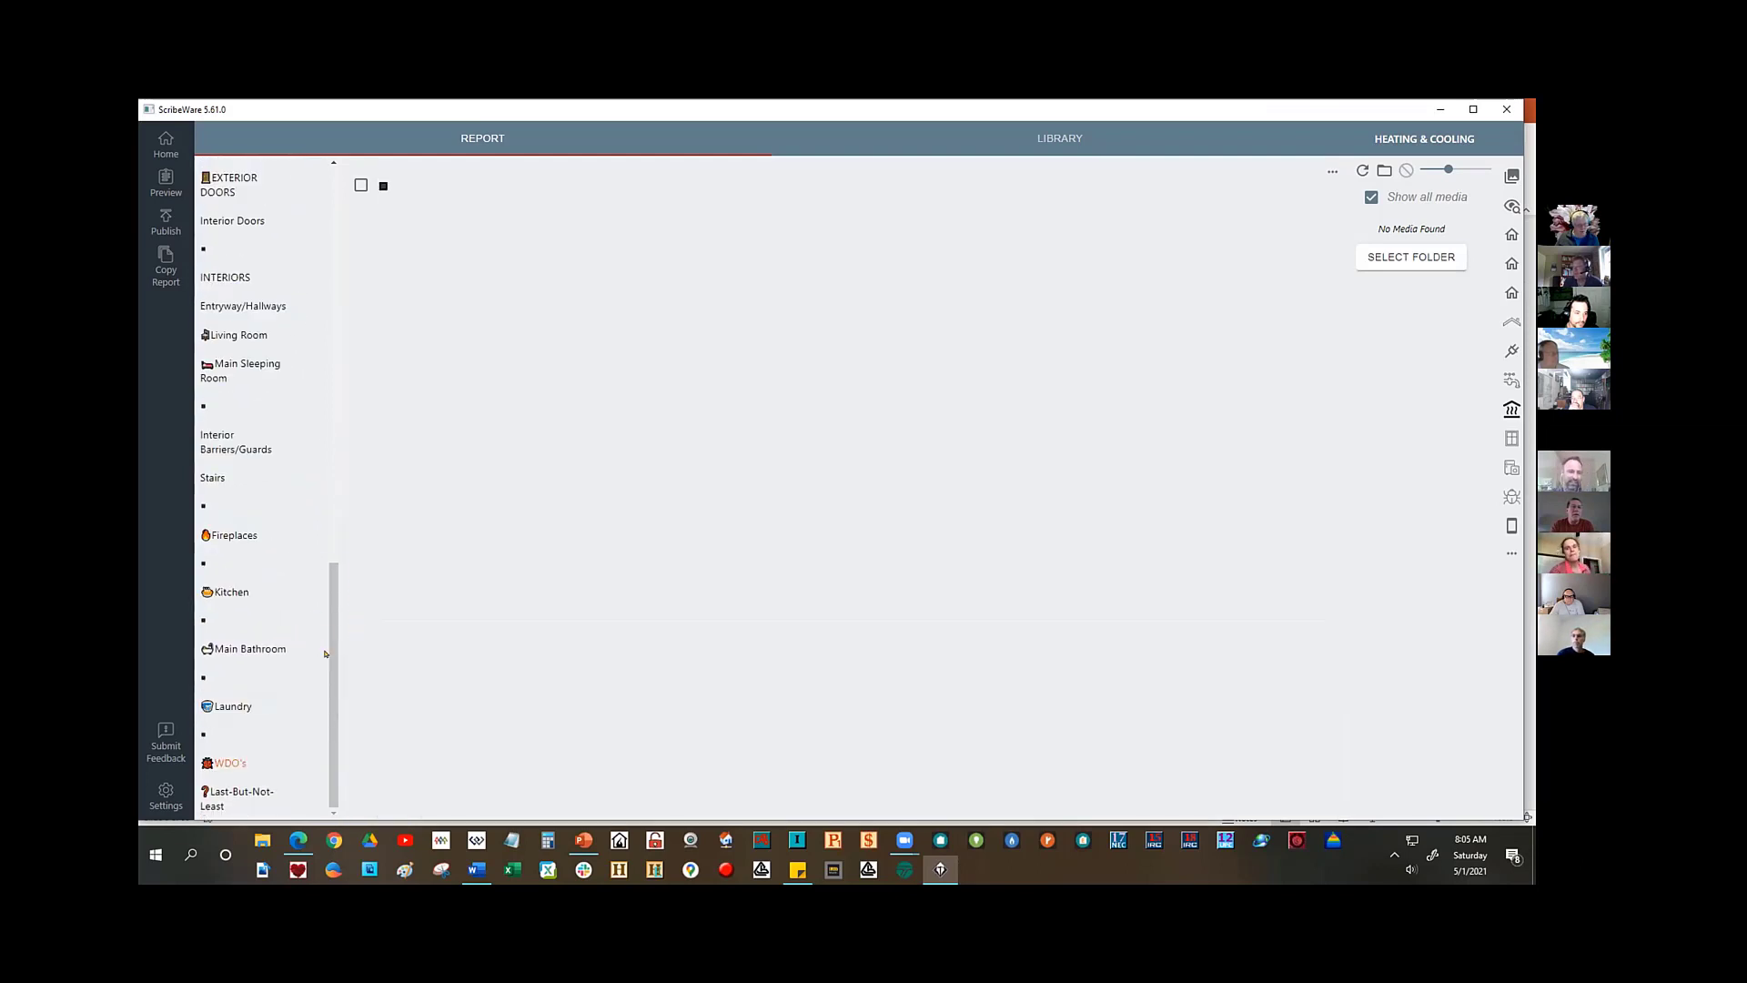
- Open the Garage section of the report and go to its Overhead Door subsection
{"action": "left_click_drag", "start_coordinate": [327, 652], "coordinate": [373, 234]}
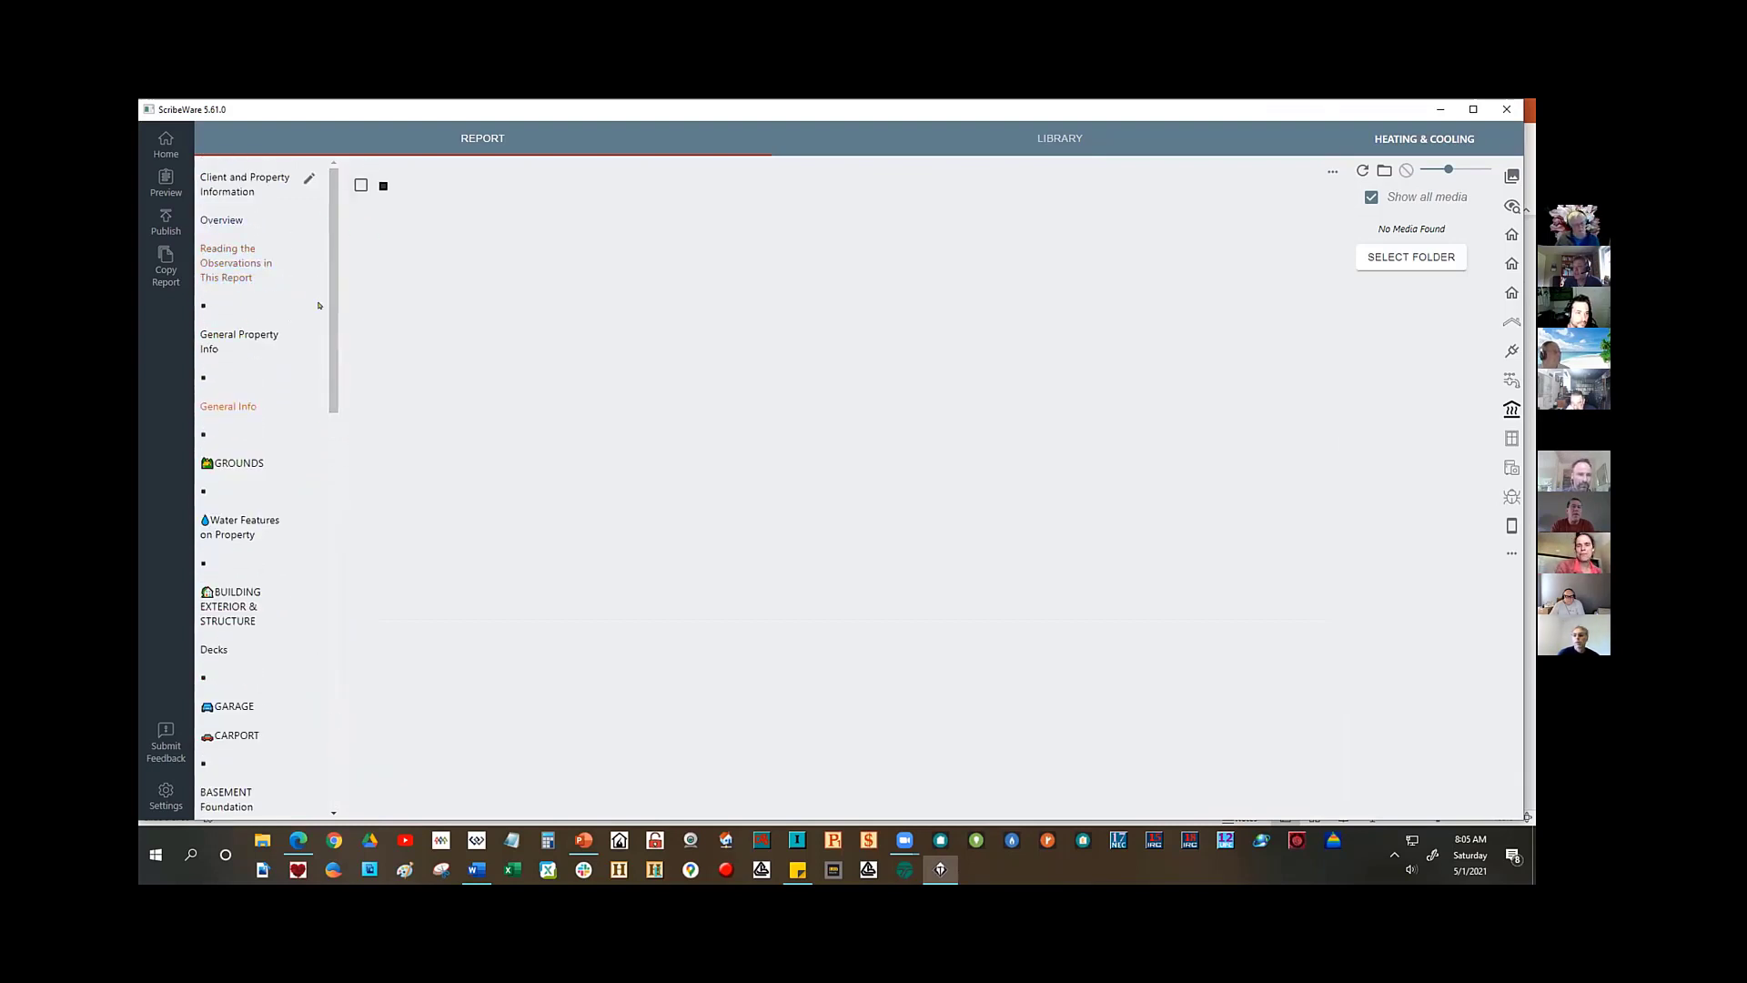
{"action": "scroll", "coordinate": [332, 306], "scroll_direction": "down", "scroll_amount": 1}
{"action": "left_click_drag", "start_coordinate": [331, 306], "coordinate": [328, 395]}
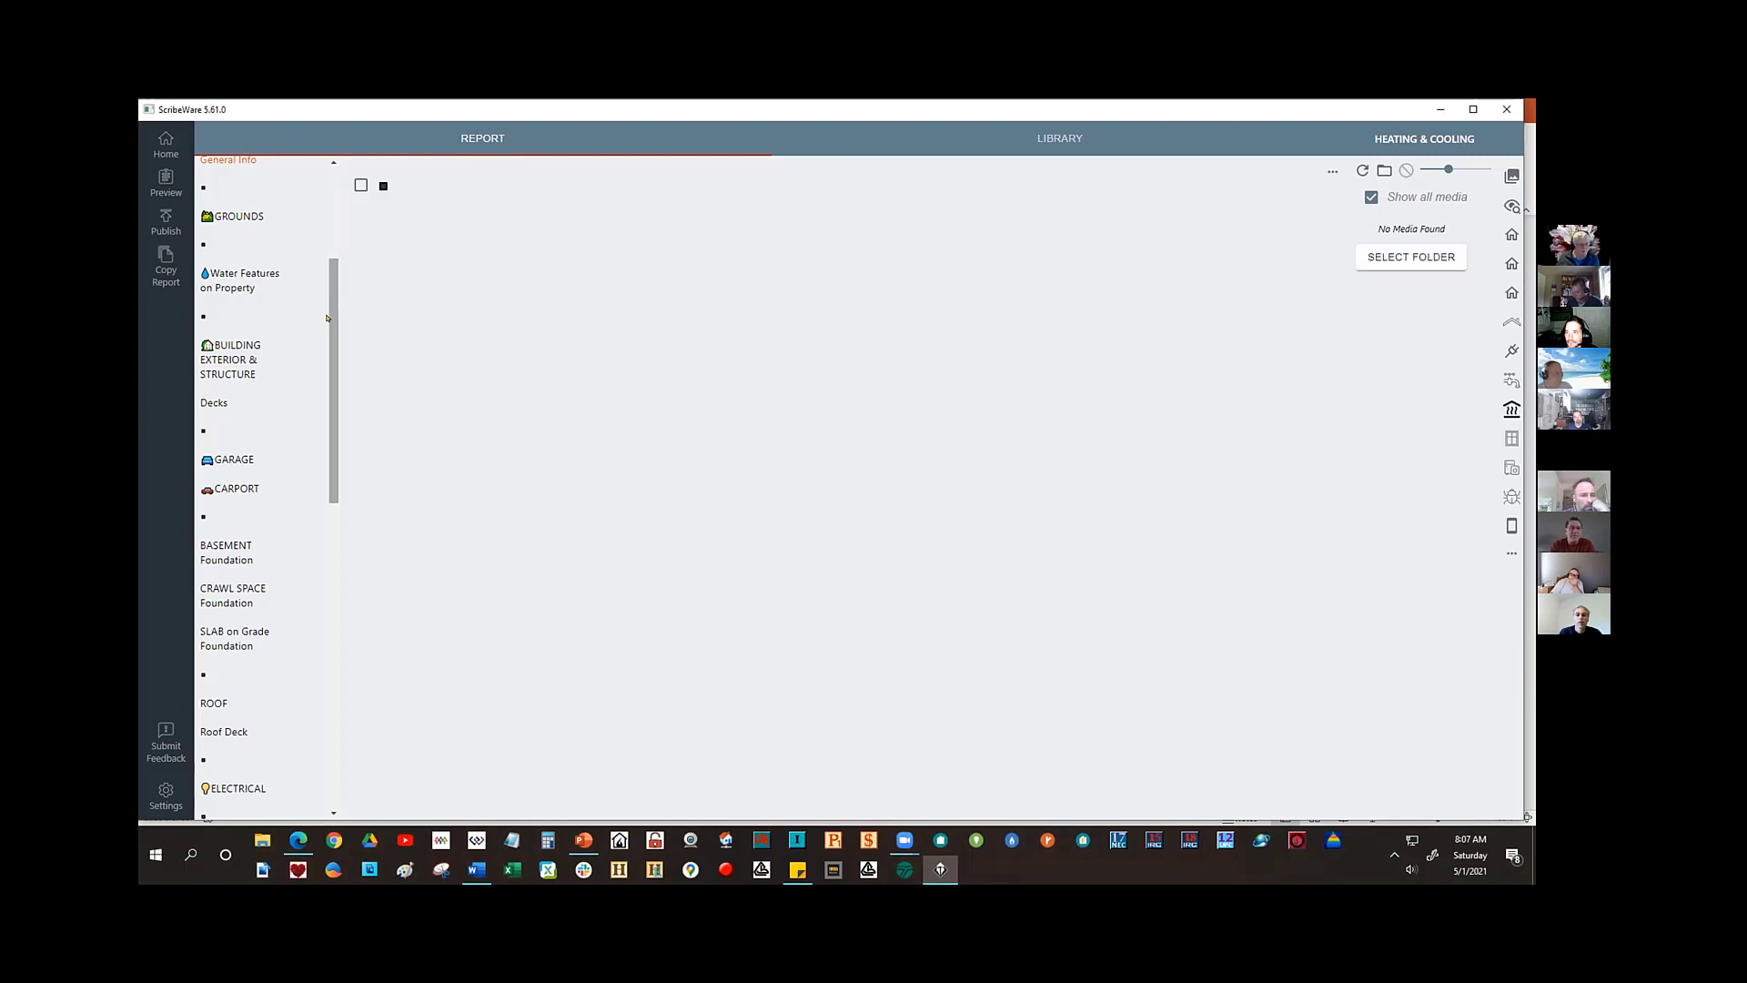
{"action": "left_click", "coordinate": [224, 458]}
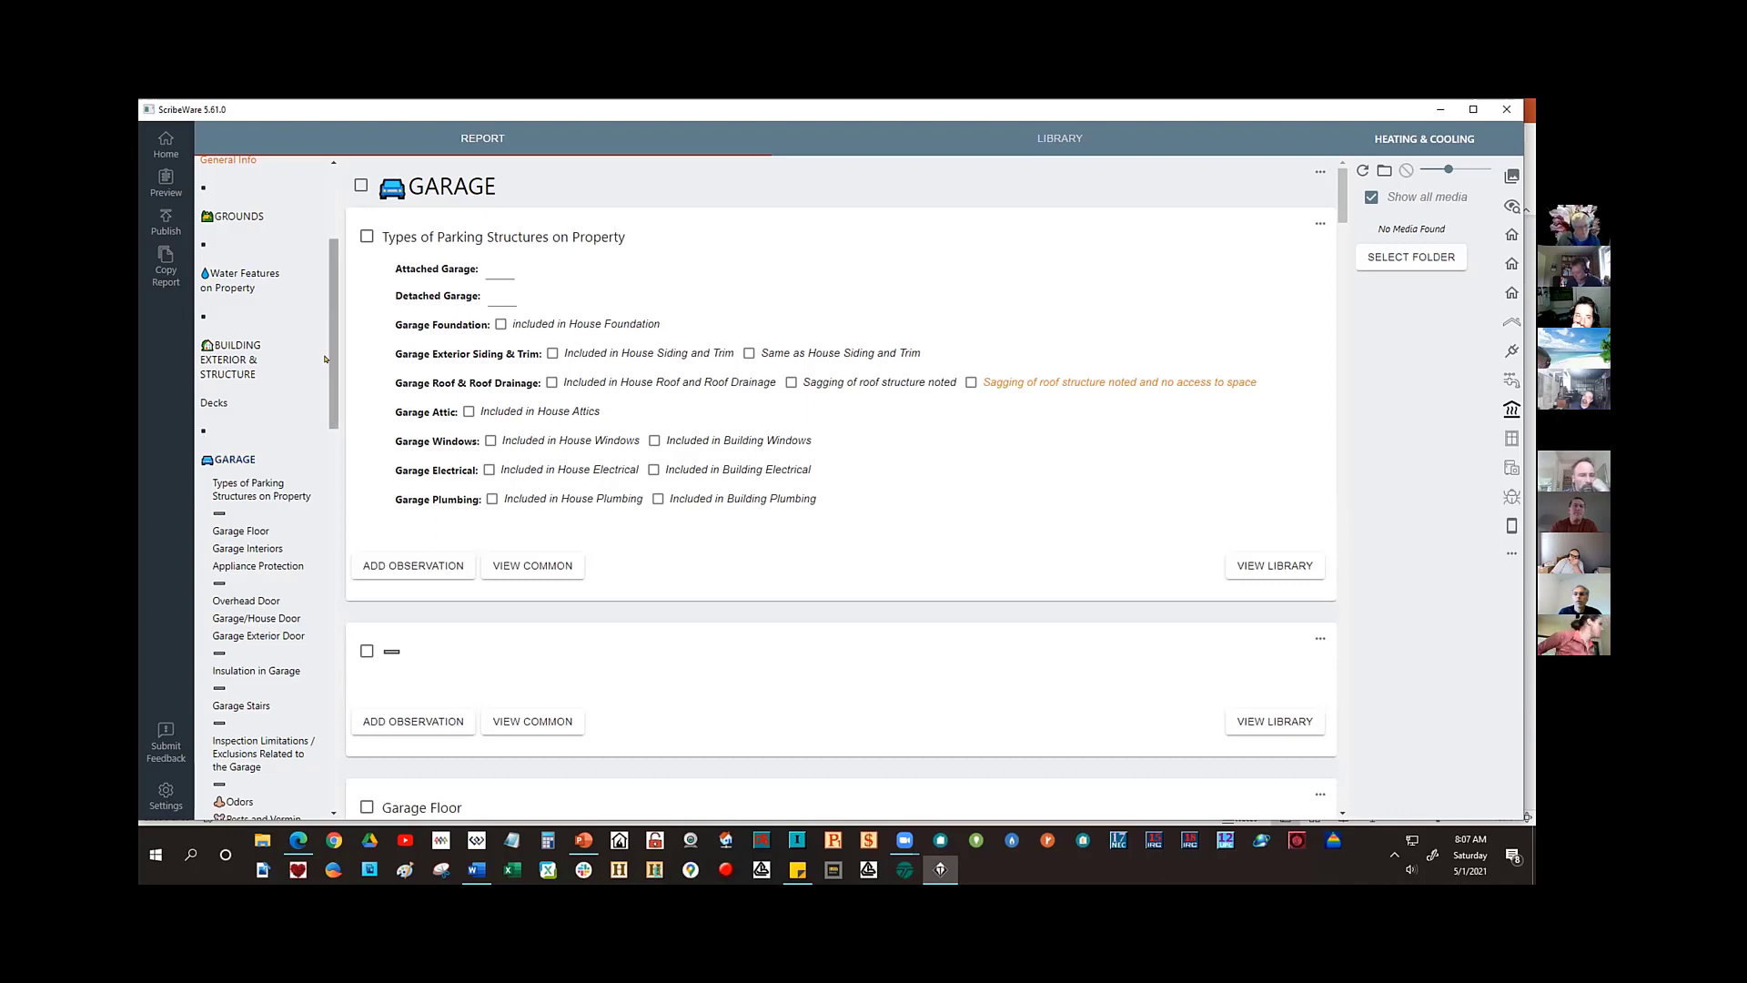
{"action": "scroll", "coordinate": [334, 364], "scroll_direction": "down", "scroll_amount": 2}
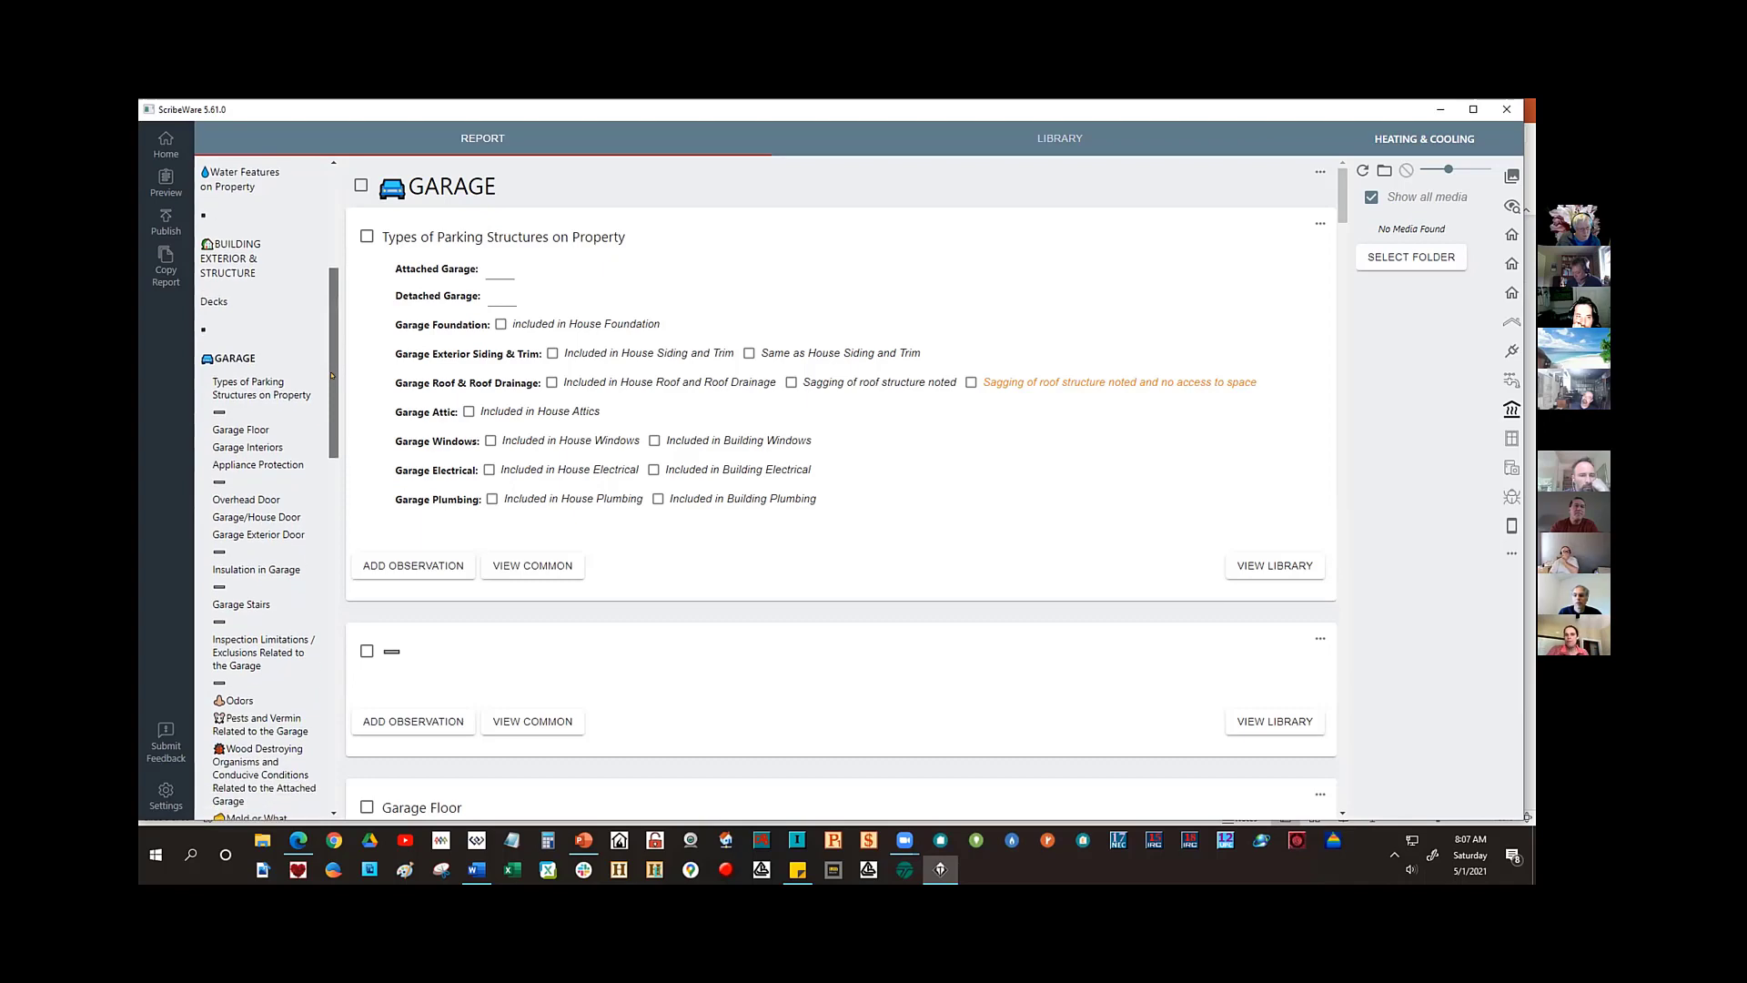
{"action": "scroll", "coordinate": [242, 427], "scroll_direction": "down", "scroll_amount": 2}
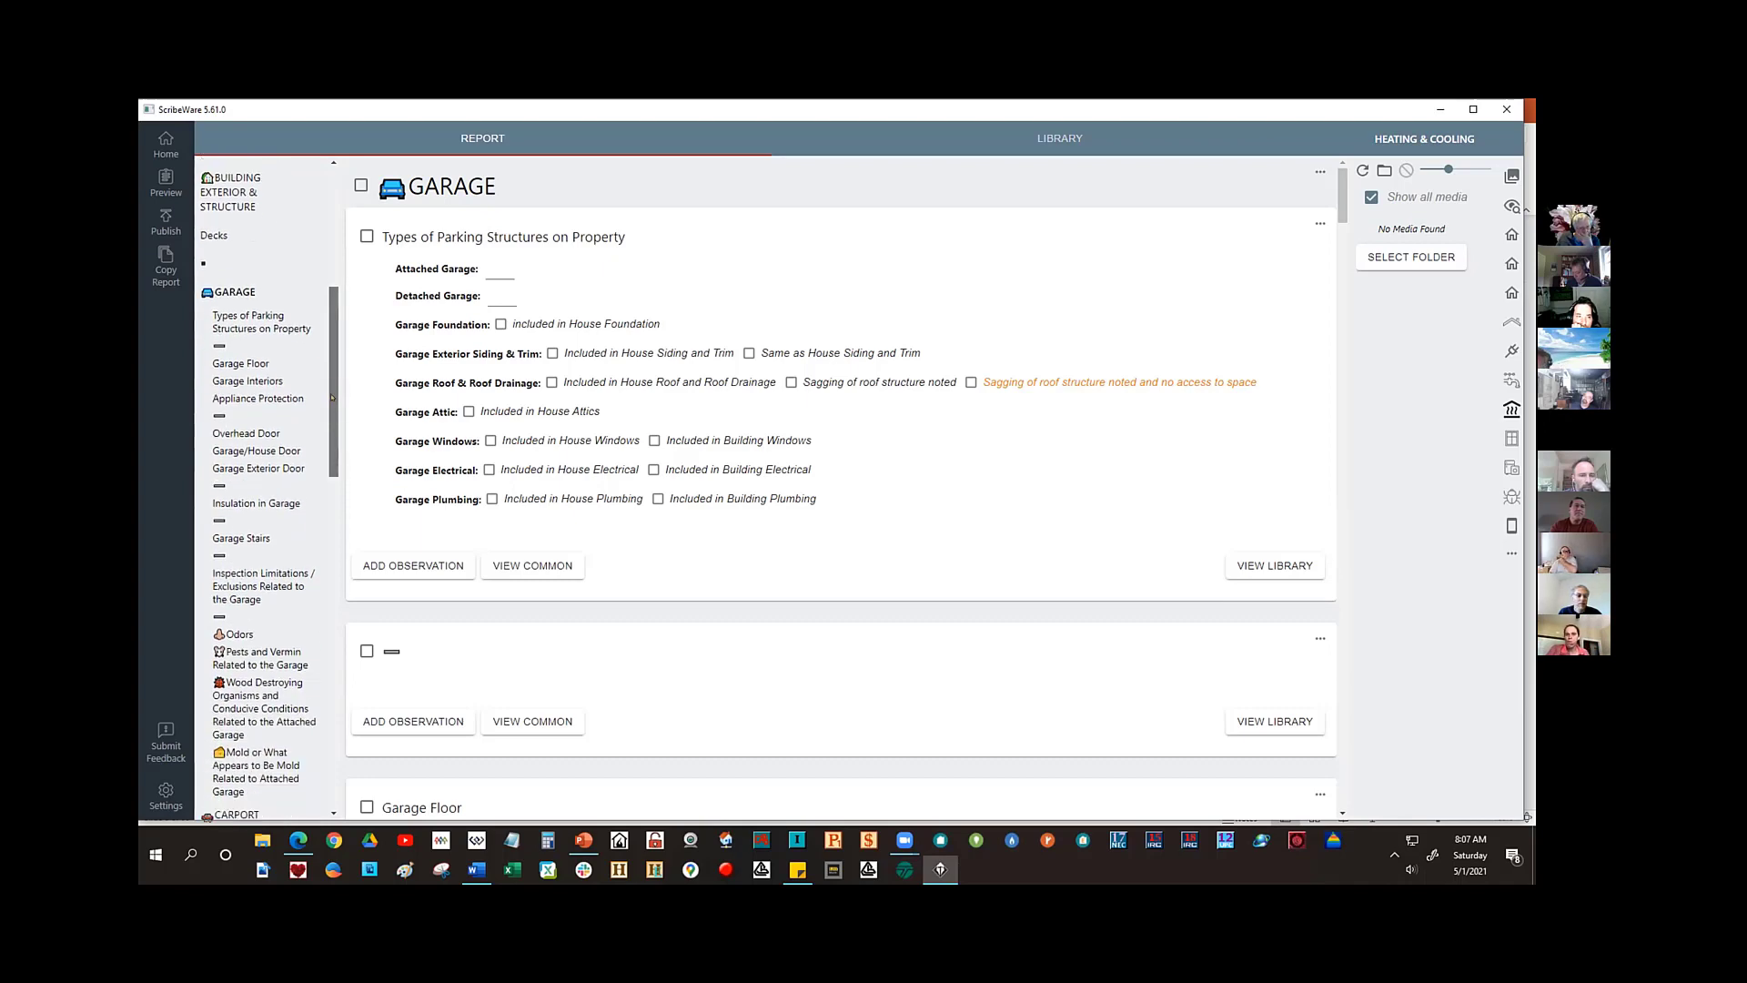
{"action": "left_click", "coordinate": [244, 426]}
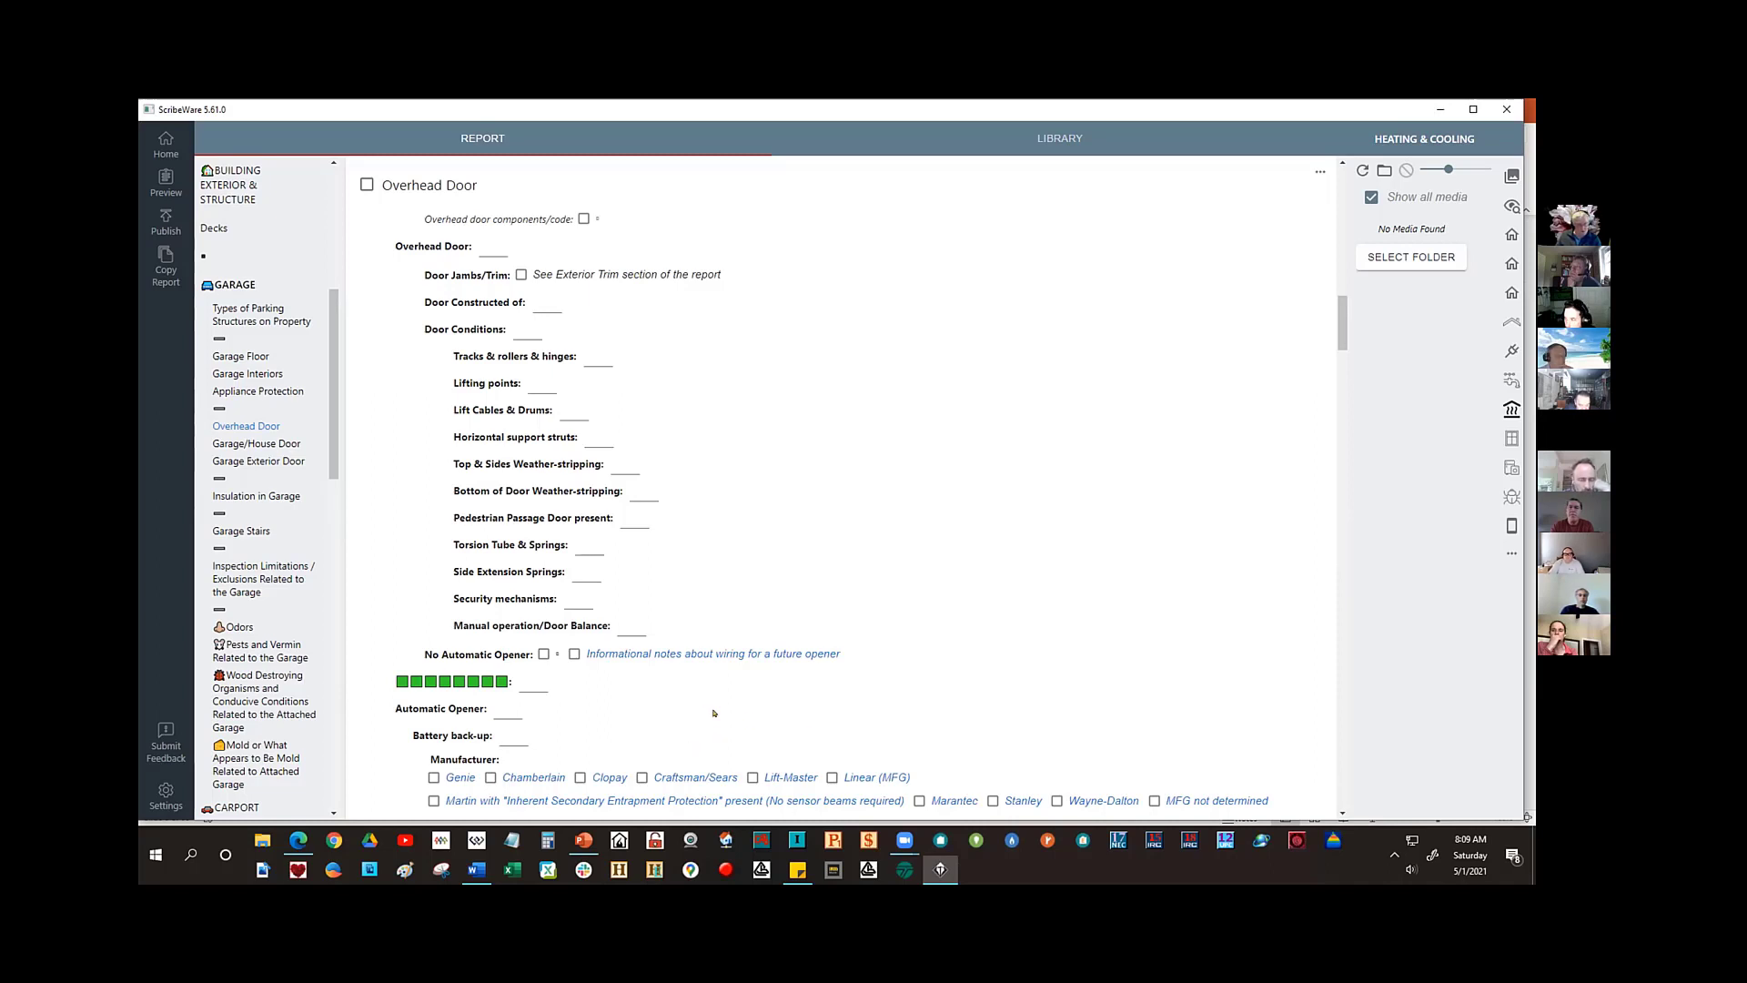
- Tick "doors" and "door" for the DASMA testing protocols, and view the DASMA 167 page 1 checklist image without editing it
{"action": "scroll", "coordinate": [718, 711], "scroll_direction": "down", "scroll_amount": 2}
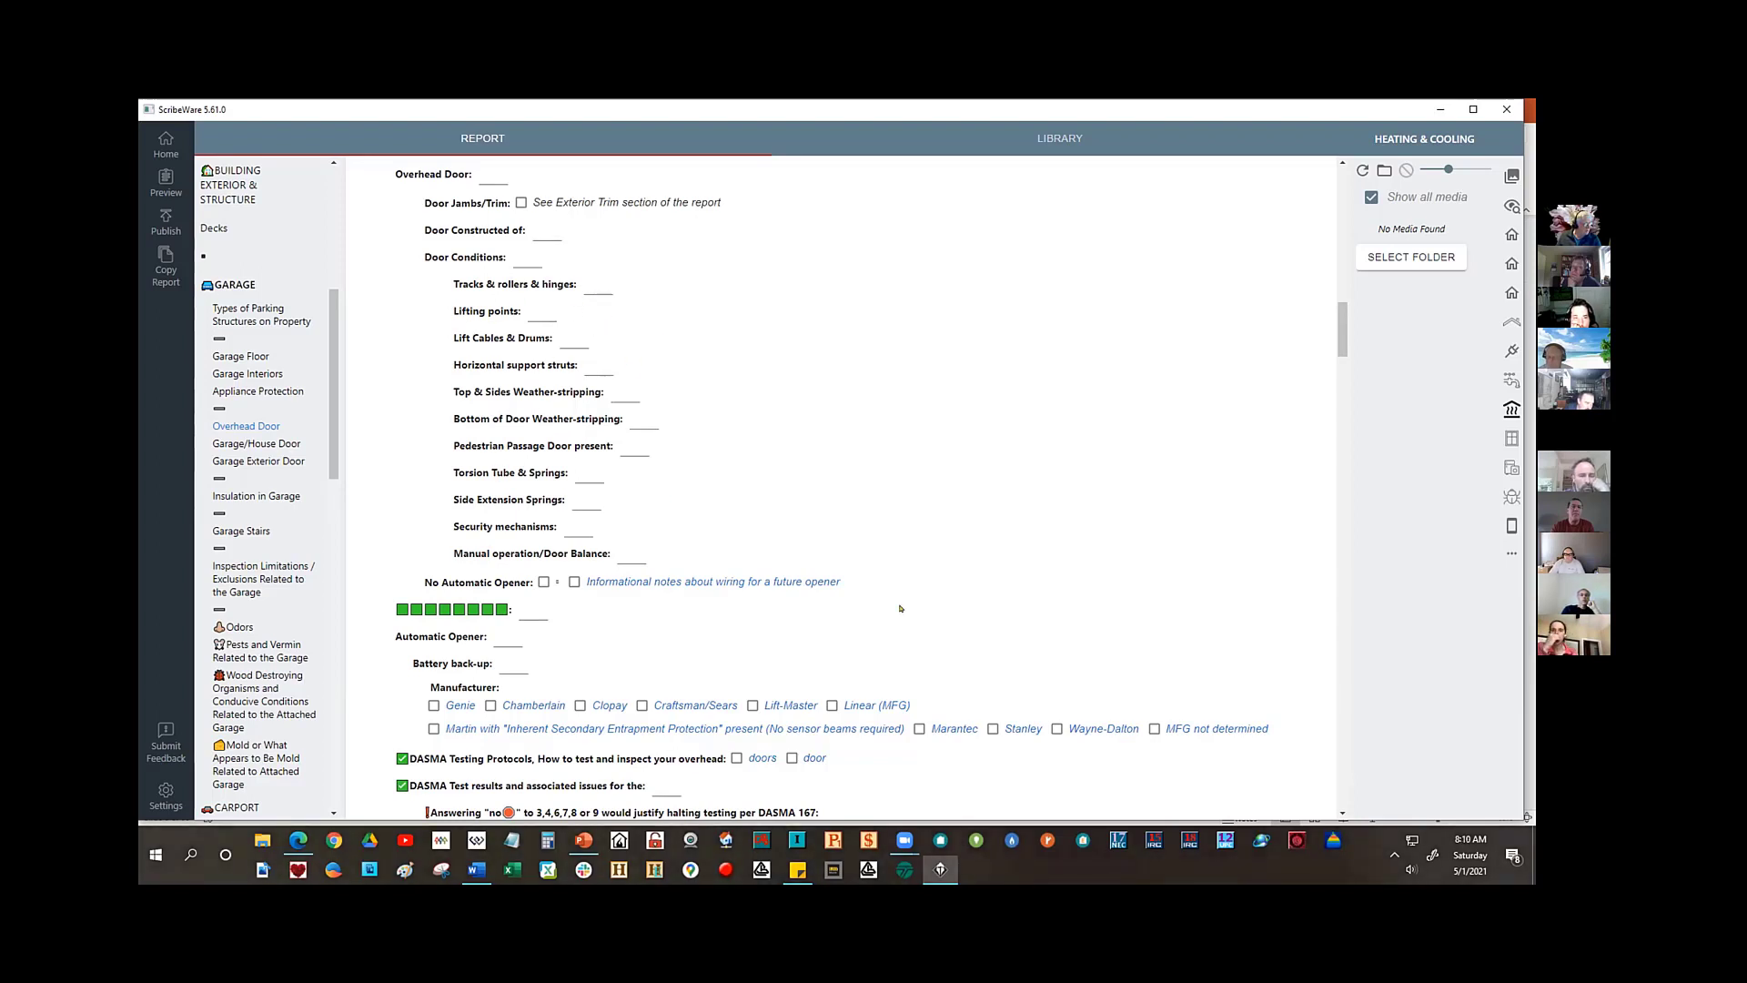
{"action": "scroll", "coordinate": [728, 622], "scroll_direction": "down", "scroll_amount": 4}
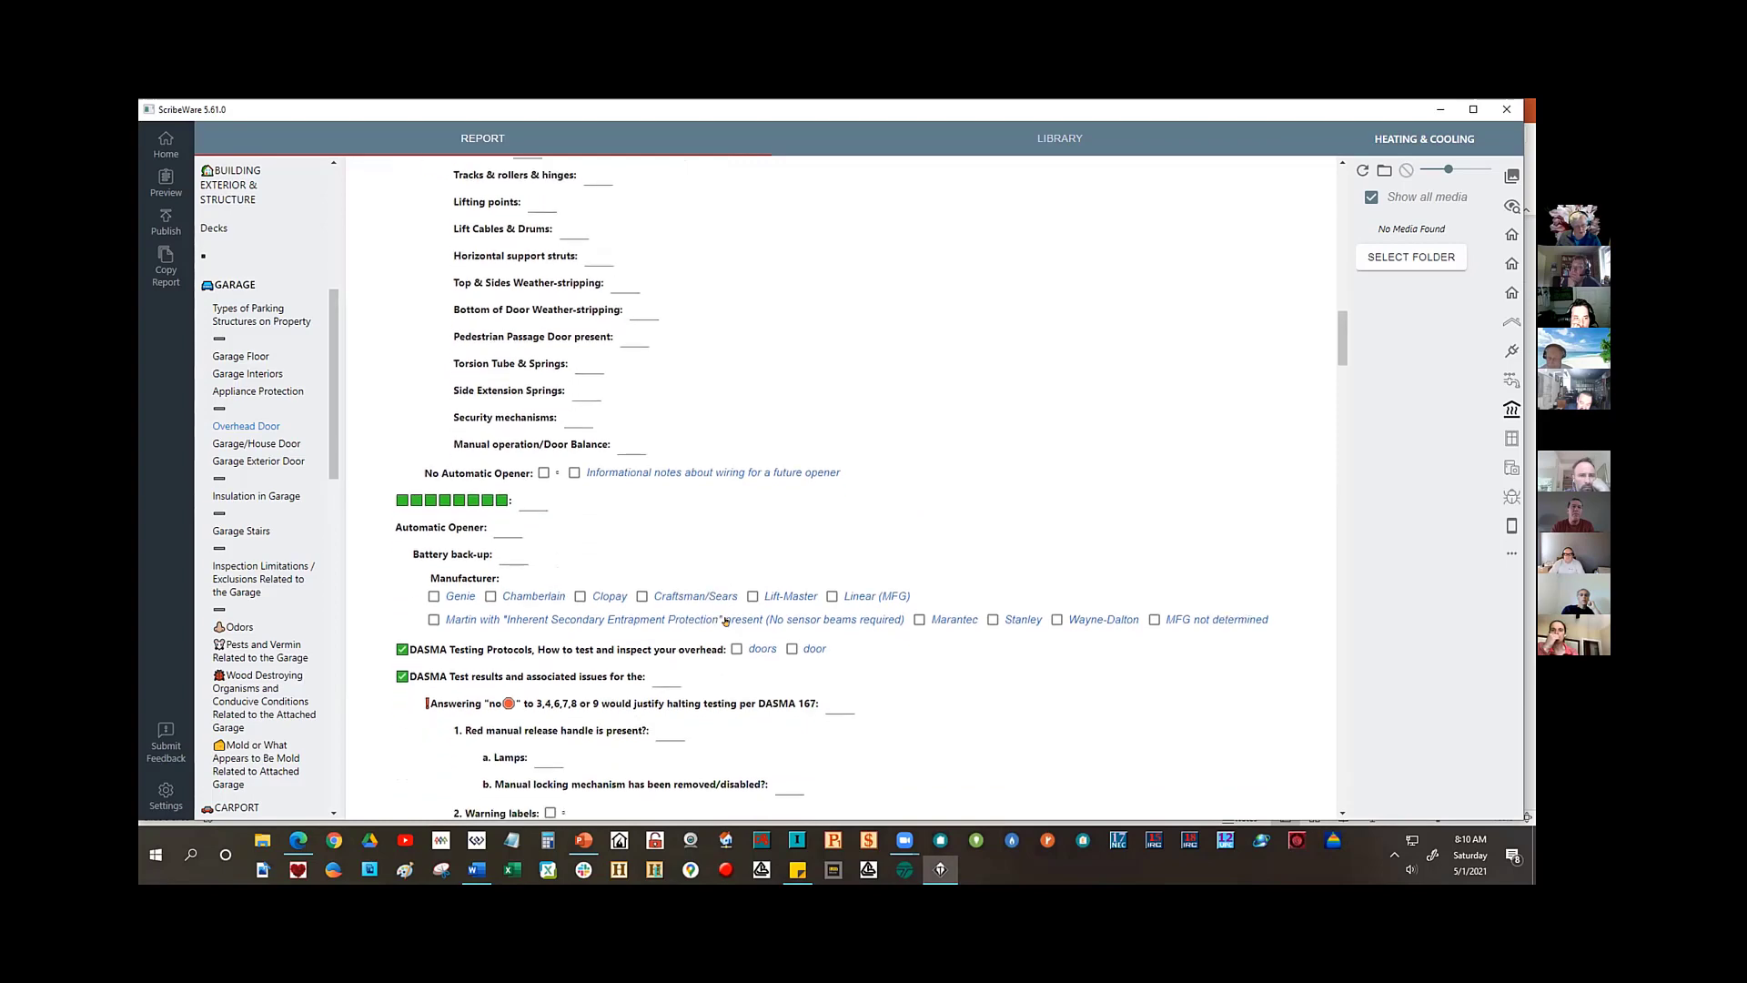
{"action": "scroll", "coordinate": [839, 596], "scroll_direction": "down", "scroll_amount": 2}
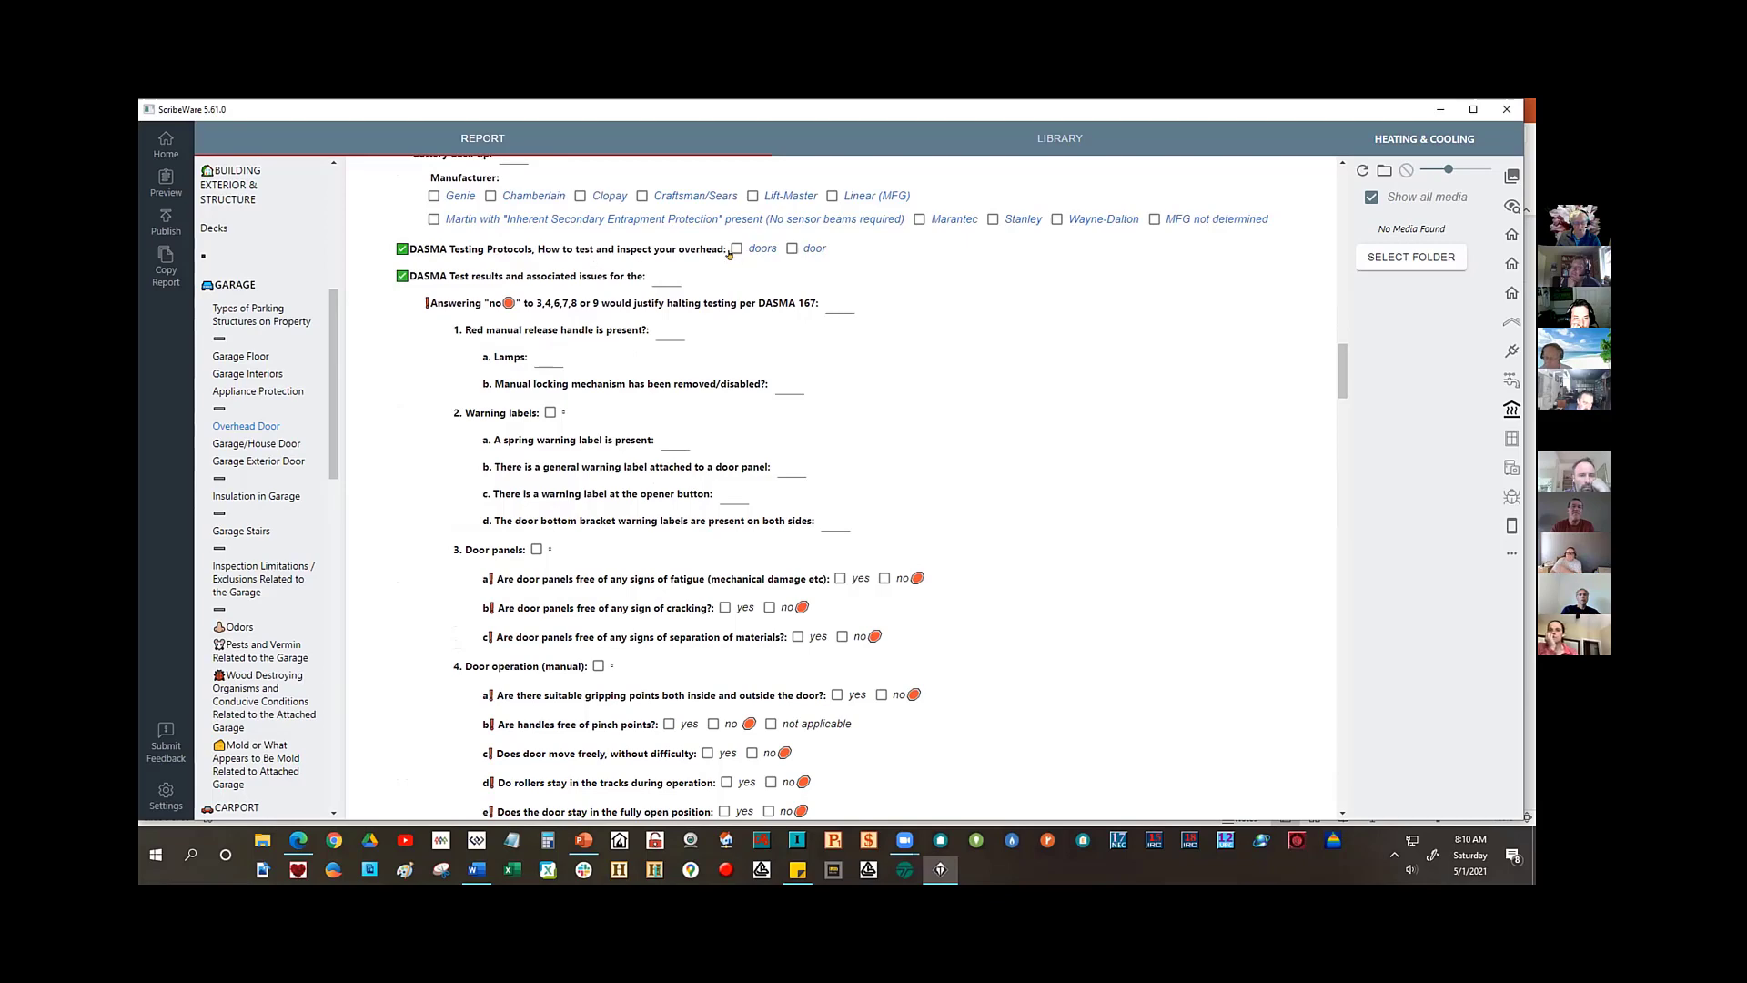
{"action": "left_click", "coordinate": [790, 248]}
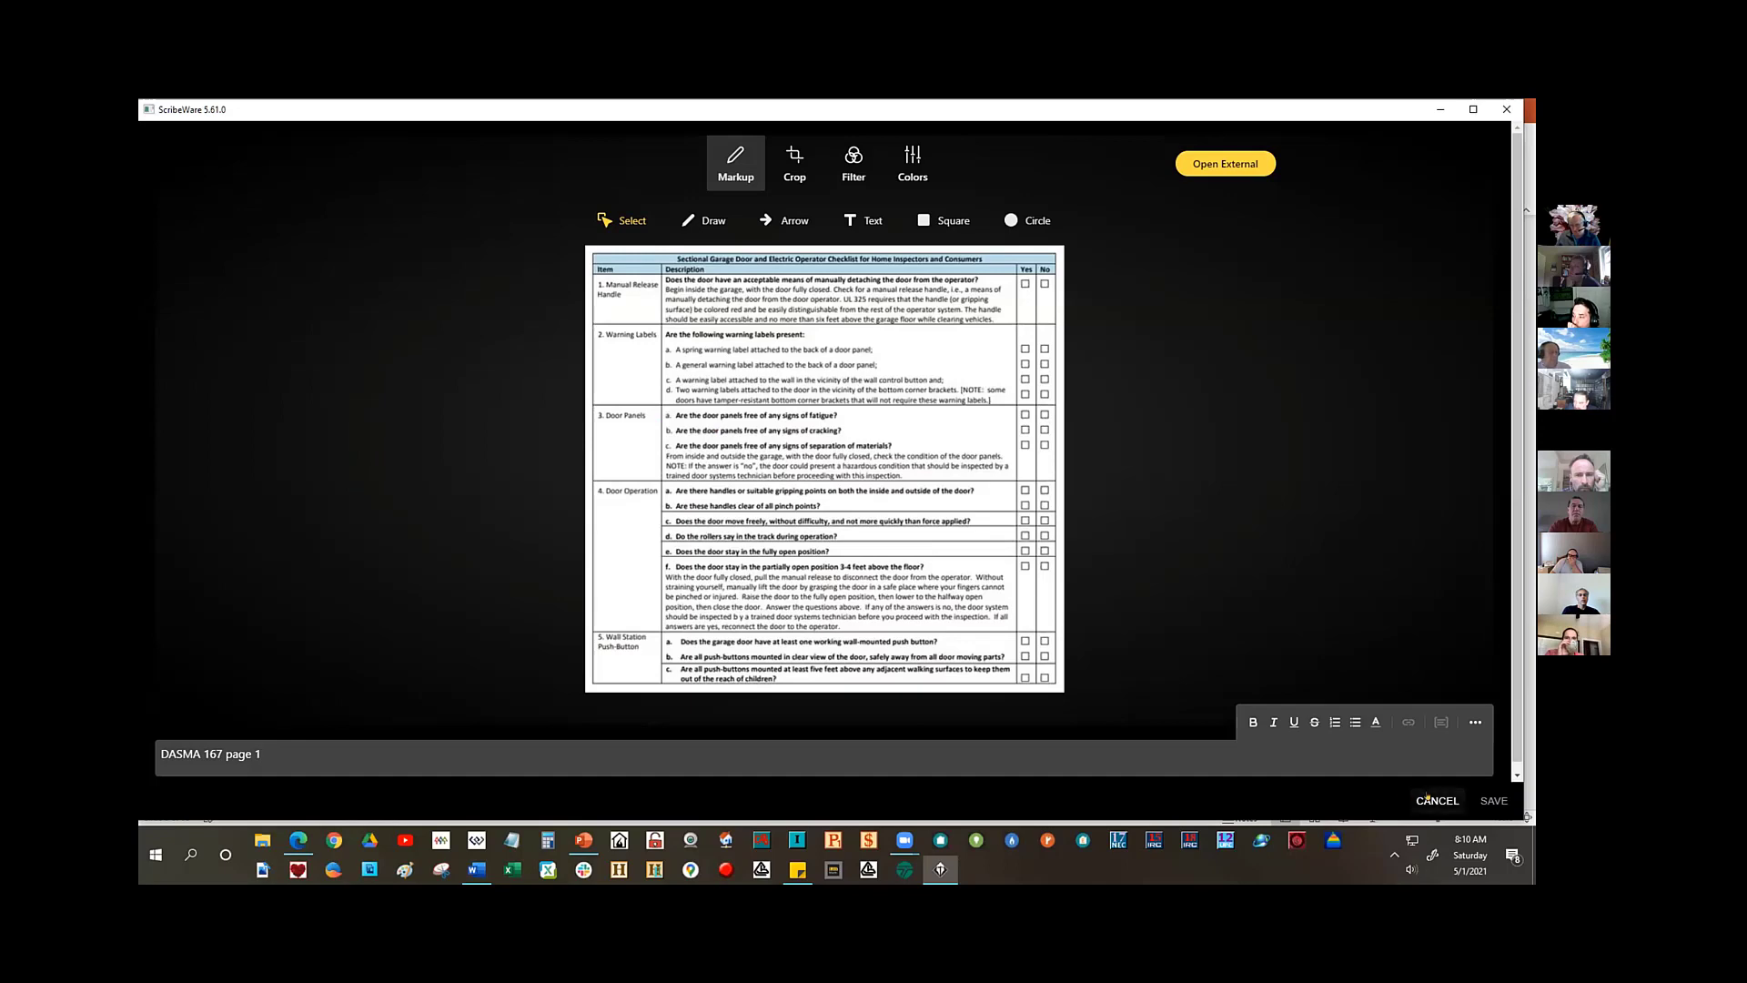
{"action": "left_click", "coordinate": [1428, 801]}
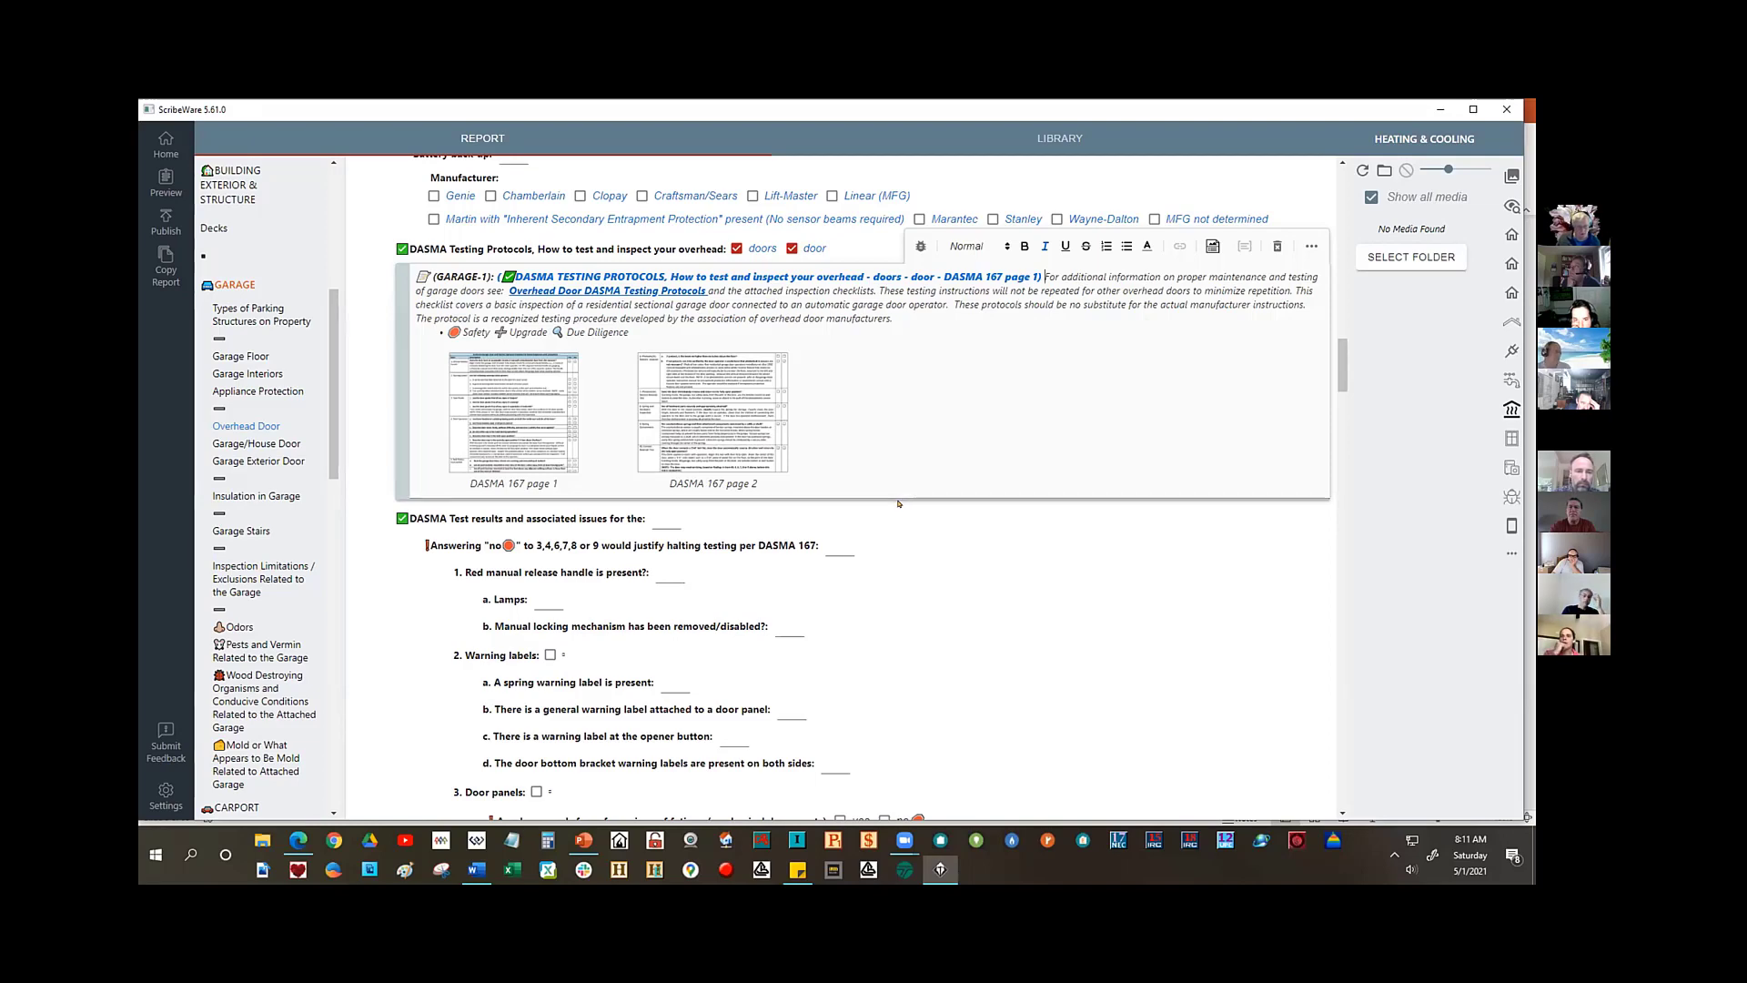
- Answer "no" to door panels being free of any signs of fatigue in item 3a of the DASMA test results
{"action": "scroll", "coordinate": [897, 511], "scroll_direction": "down", "scroll_amount": 1}
{"action": "scroll", "coordinate": [896, 511], "scroll_direction": "down", "scroll_amount": 2}
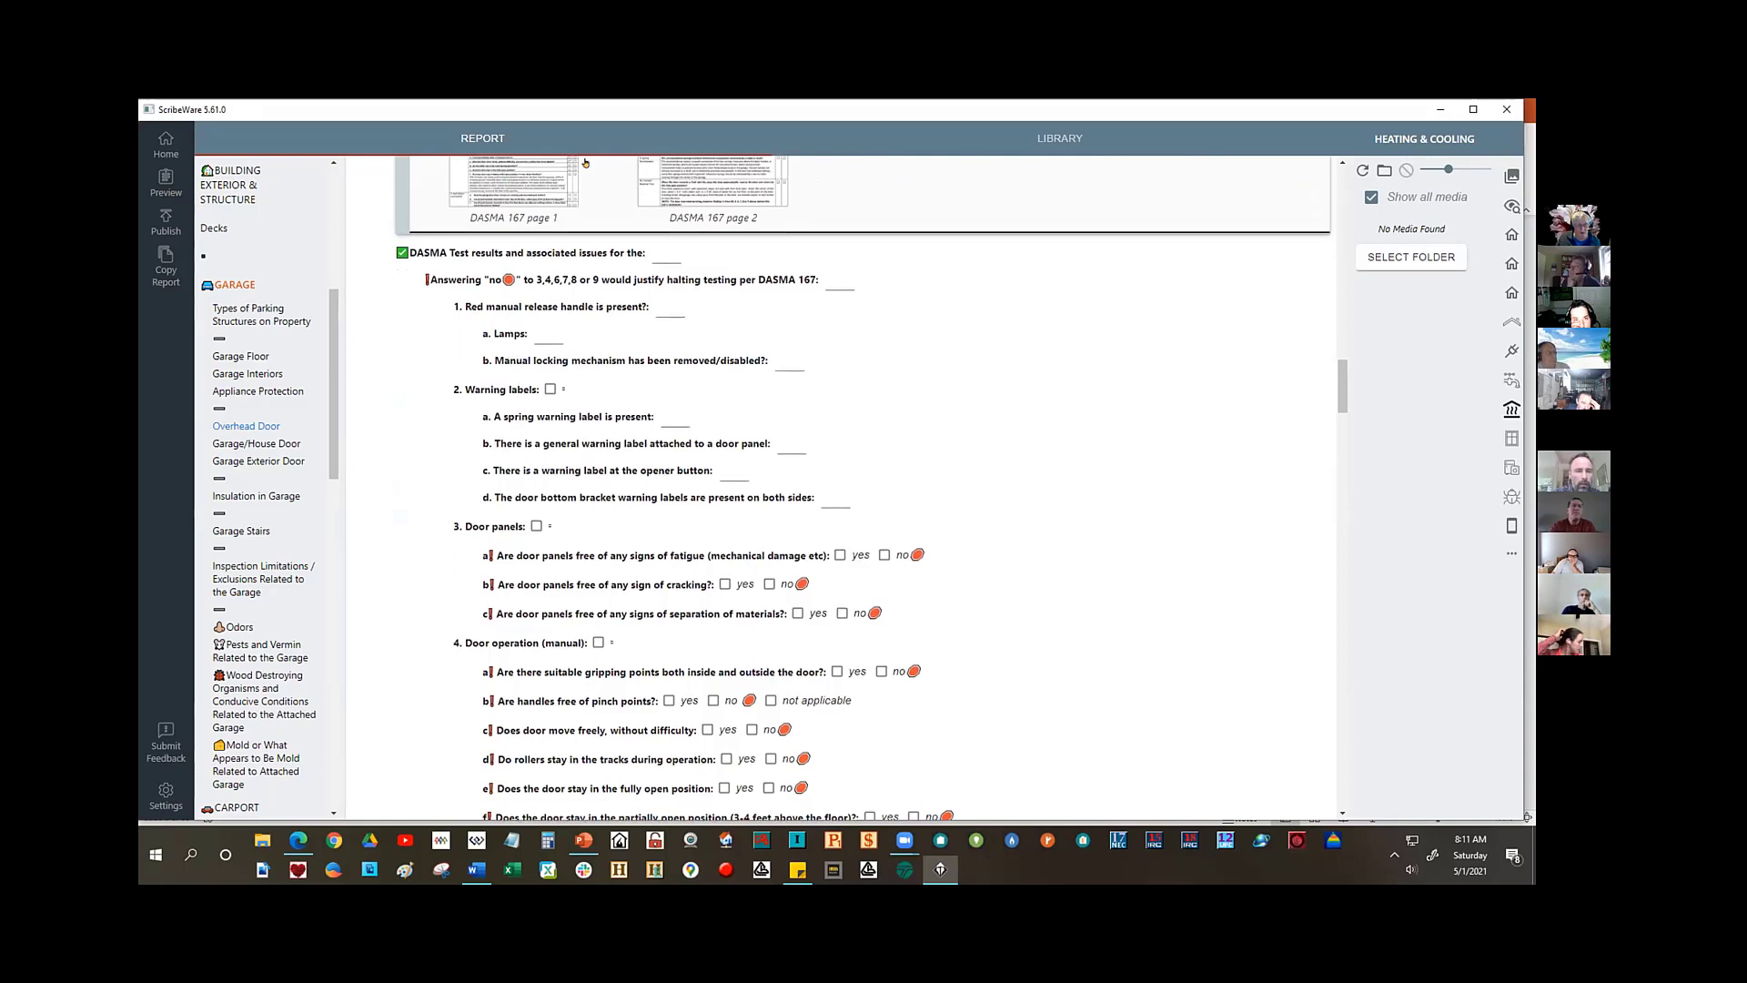
{"action": "scroll", "coordinate": [482, 382], "scroll_direction": "down", "scroll_amount": 1}
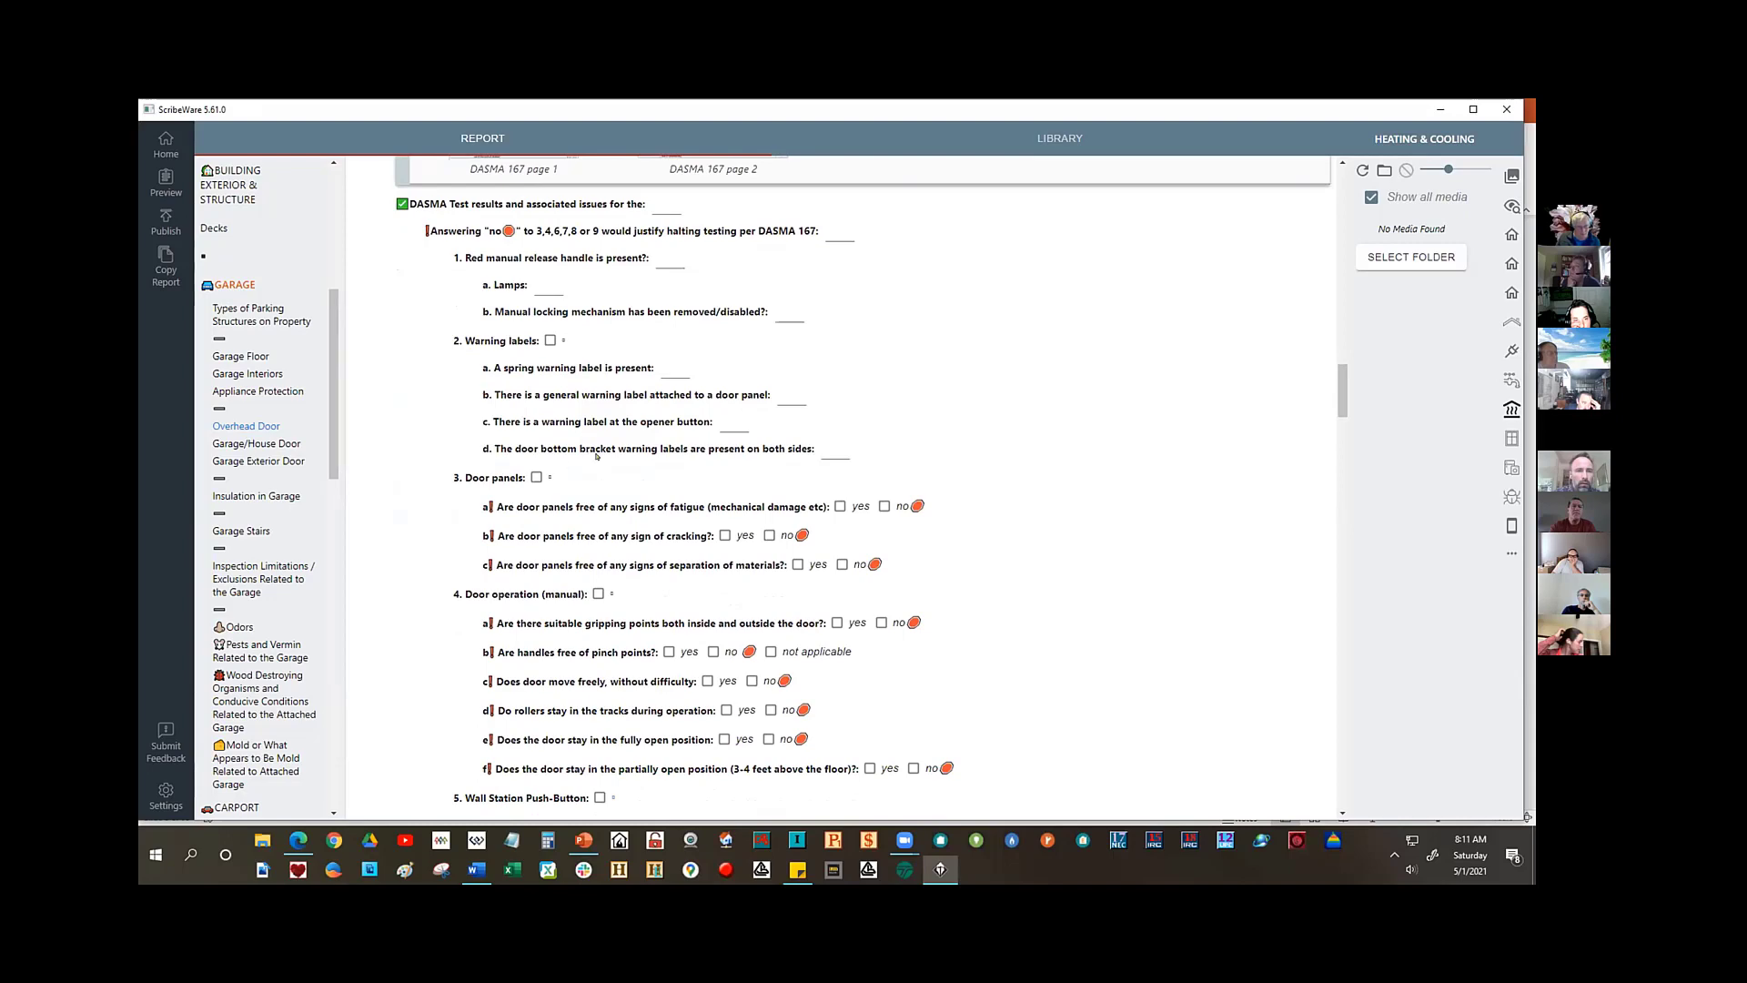
{"action": "scroll", "coordinate": [505, 468], "scroll_direction": "down", "scroll_amount": 3}
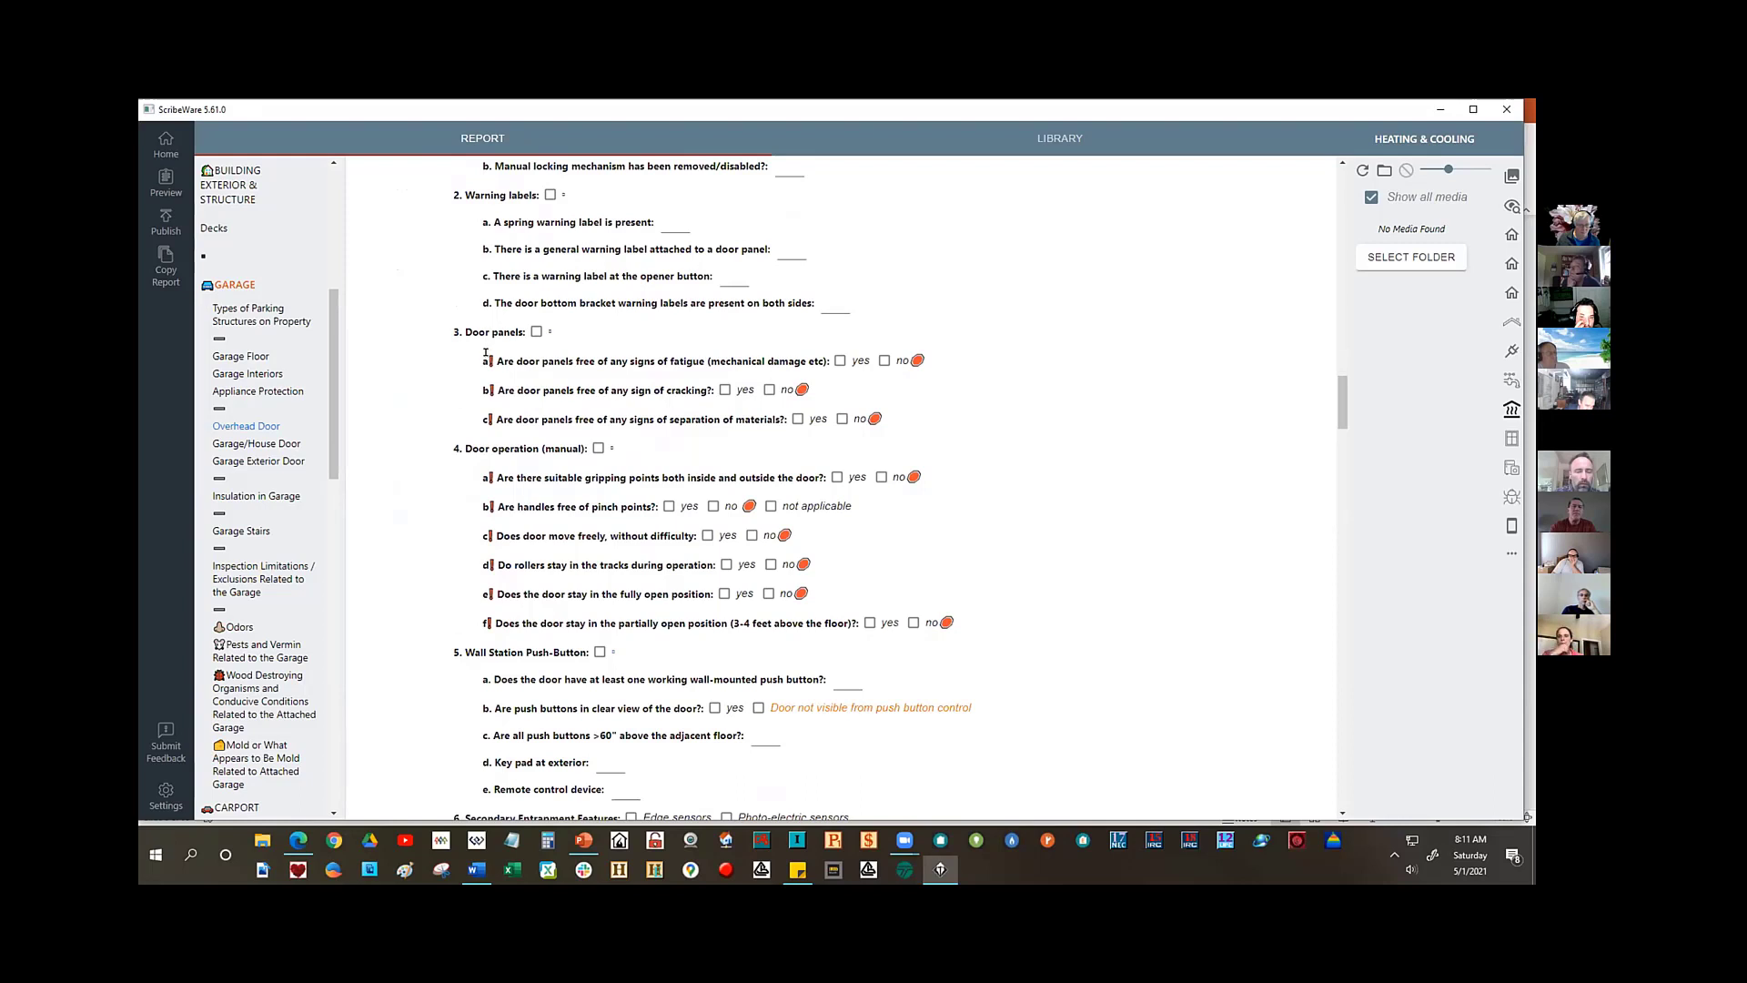
{"action": "left_click", "coordinate": [489, 358]}
{"action": "left_click", "coordinate": [1037, 434]}
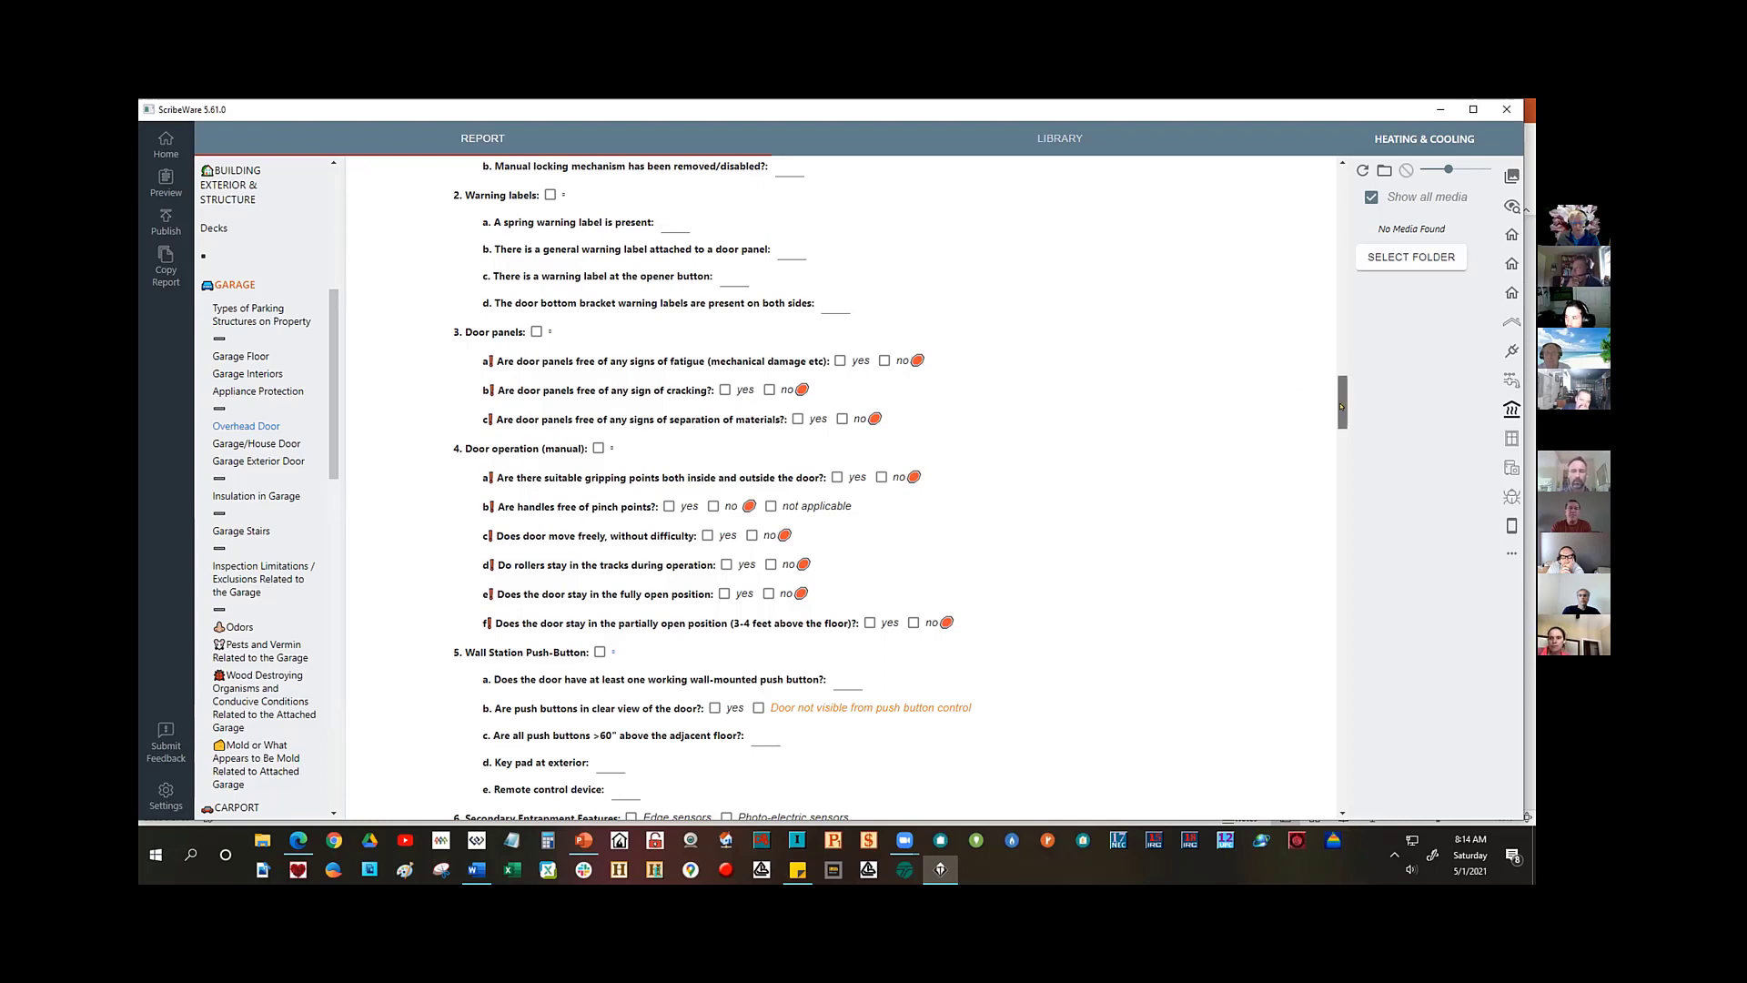
{"action": "scroll", "coordinate": [943, 452], "scroll_direction": "up", "scroll_amount": 1}
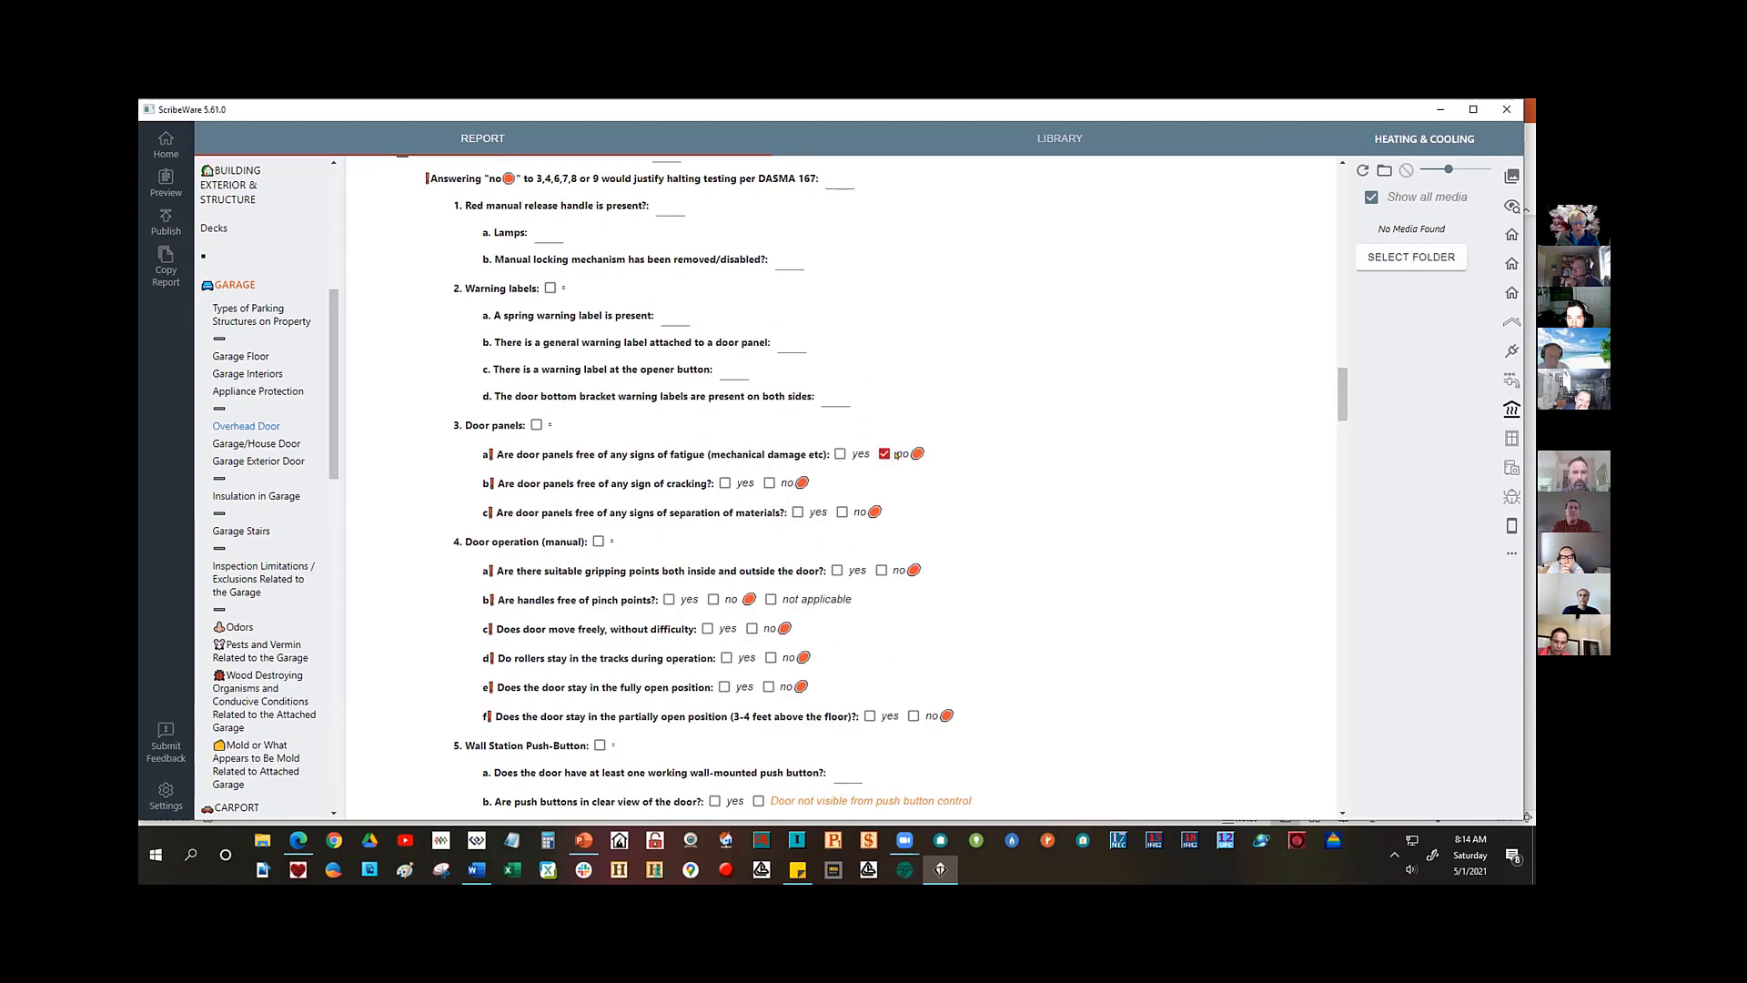
- Set the DASMA 167 halting-testing entry to "not tested, see stopping points below" and view the generated Significant Concern observation
{"action": "scroll", "coordinate": [1339, 386], "scroll_direction": "up", "scroll_amount": 3}
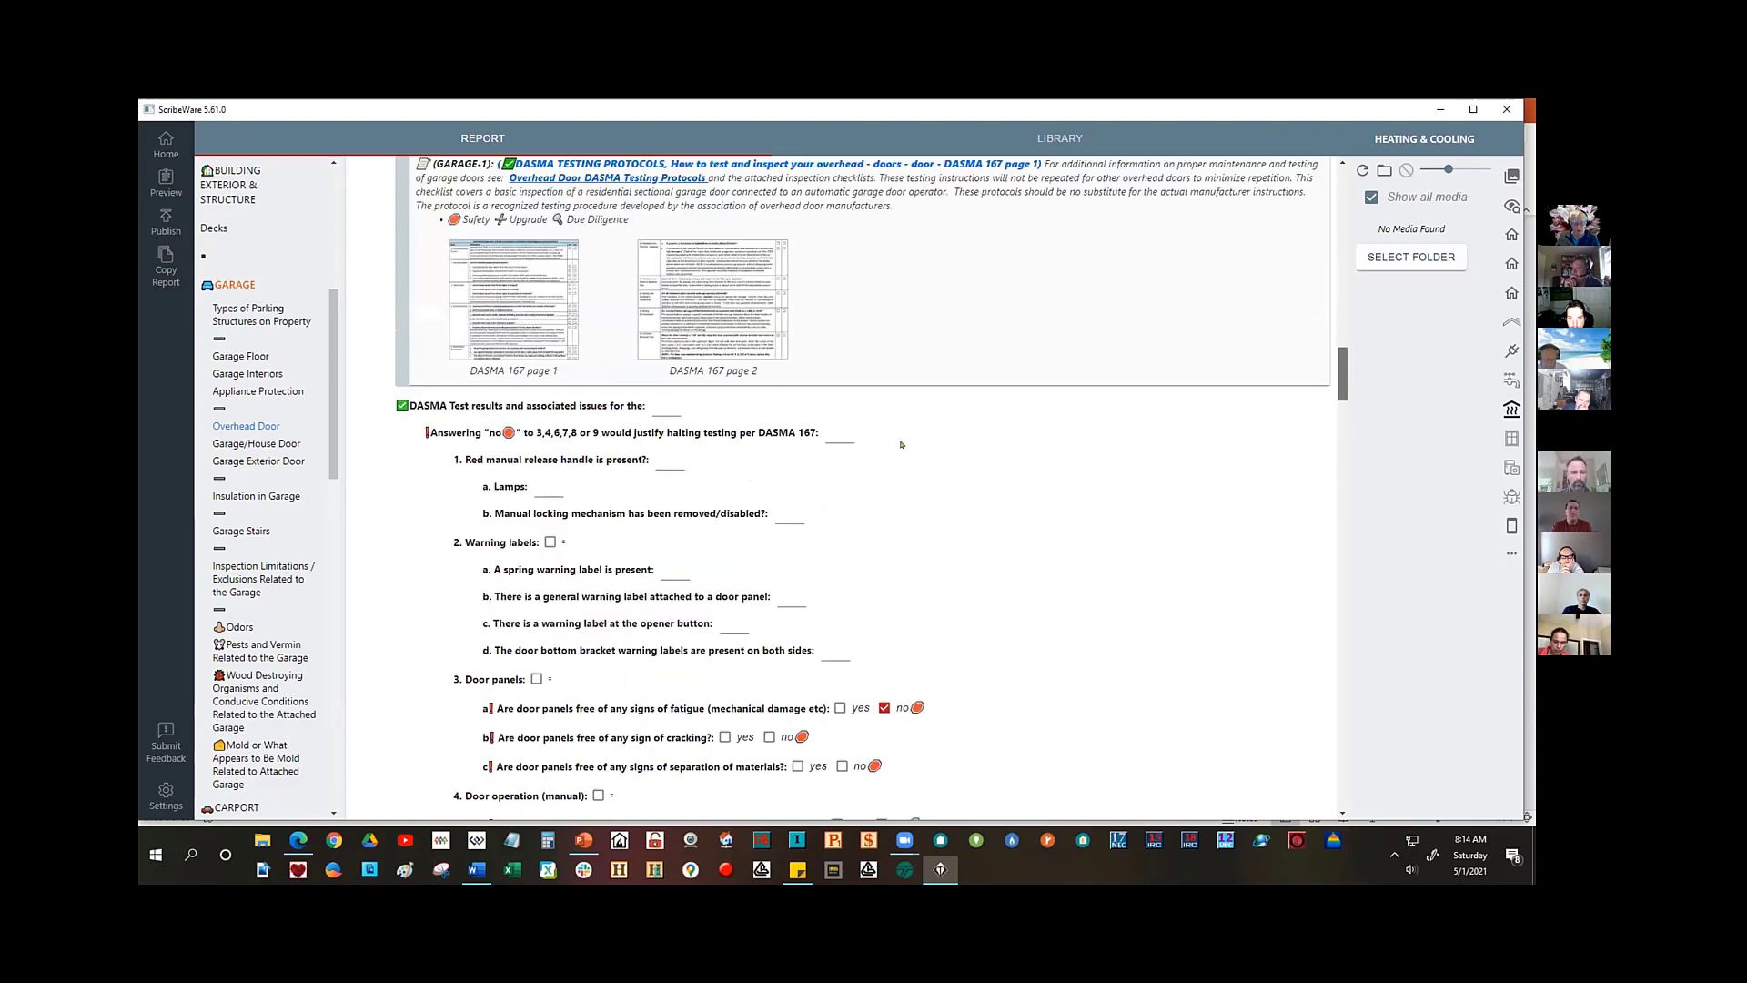
{"action": "left_click", "coordinate": [833, 434]}
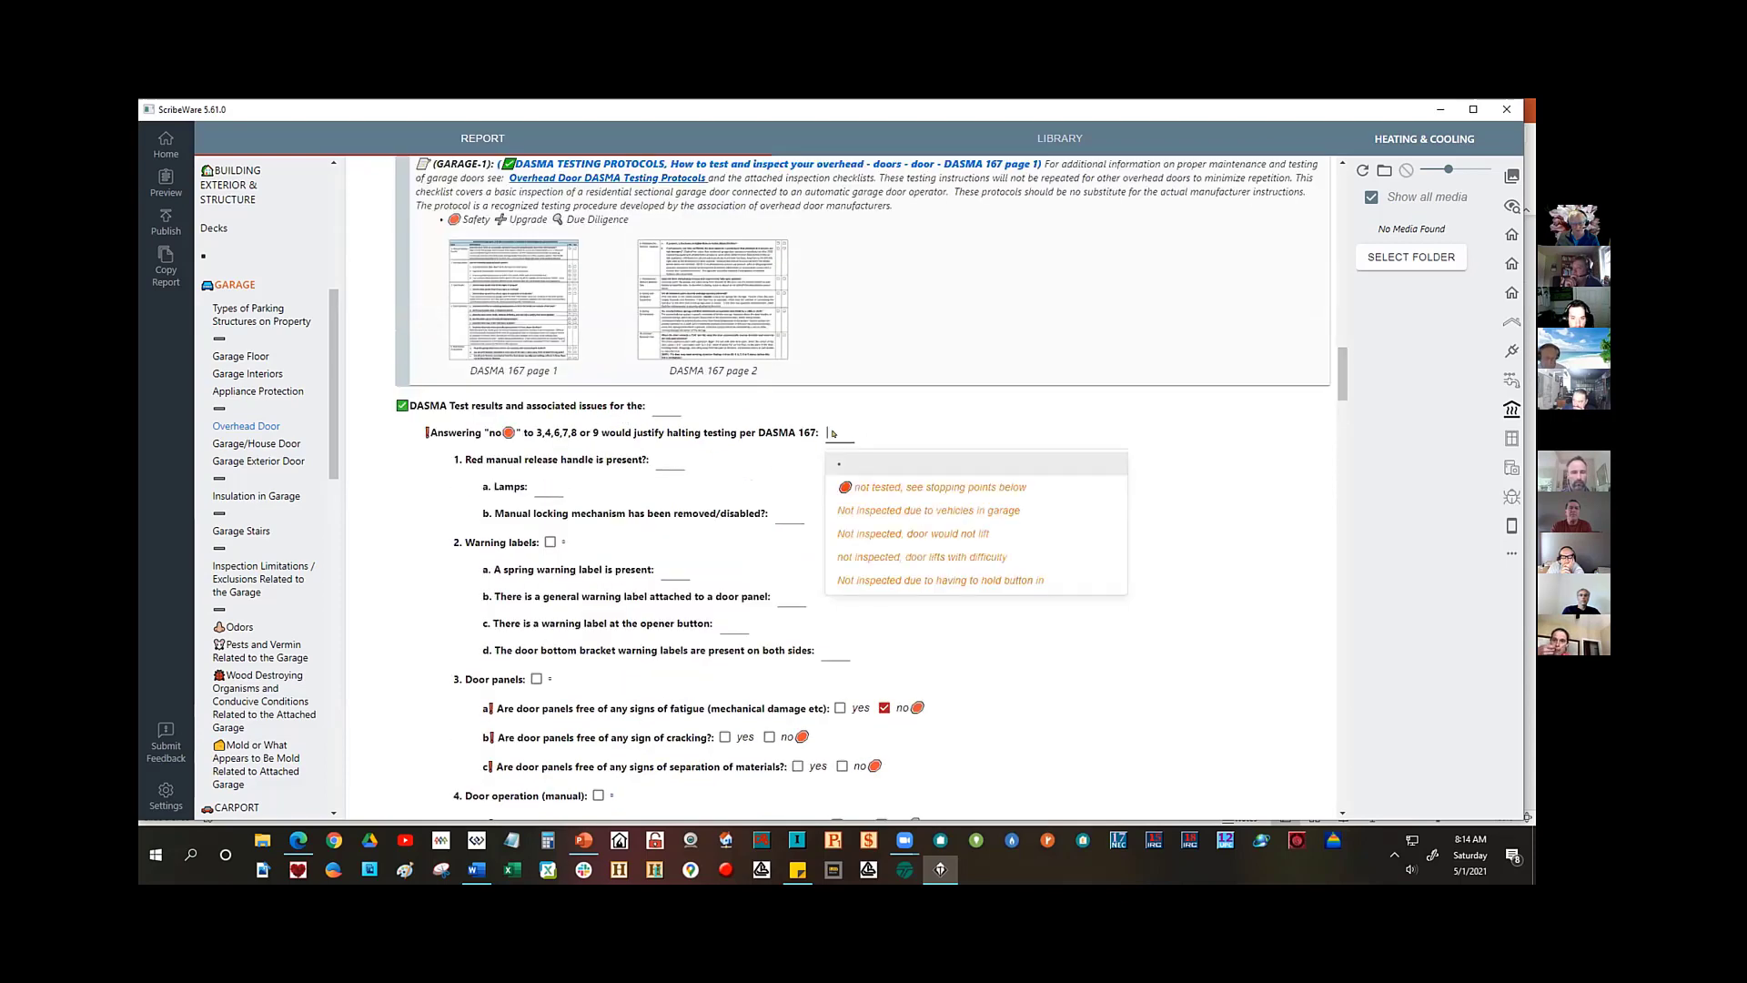
{"action": "left_click", "coordinate": [876, 489]}
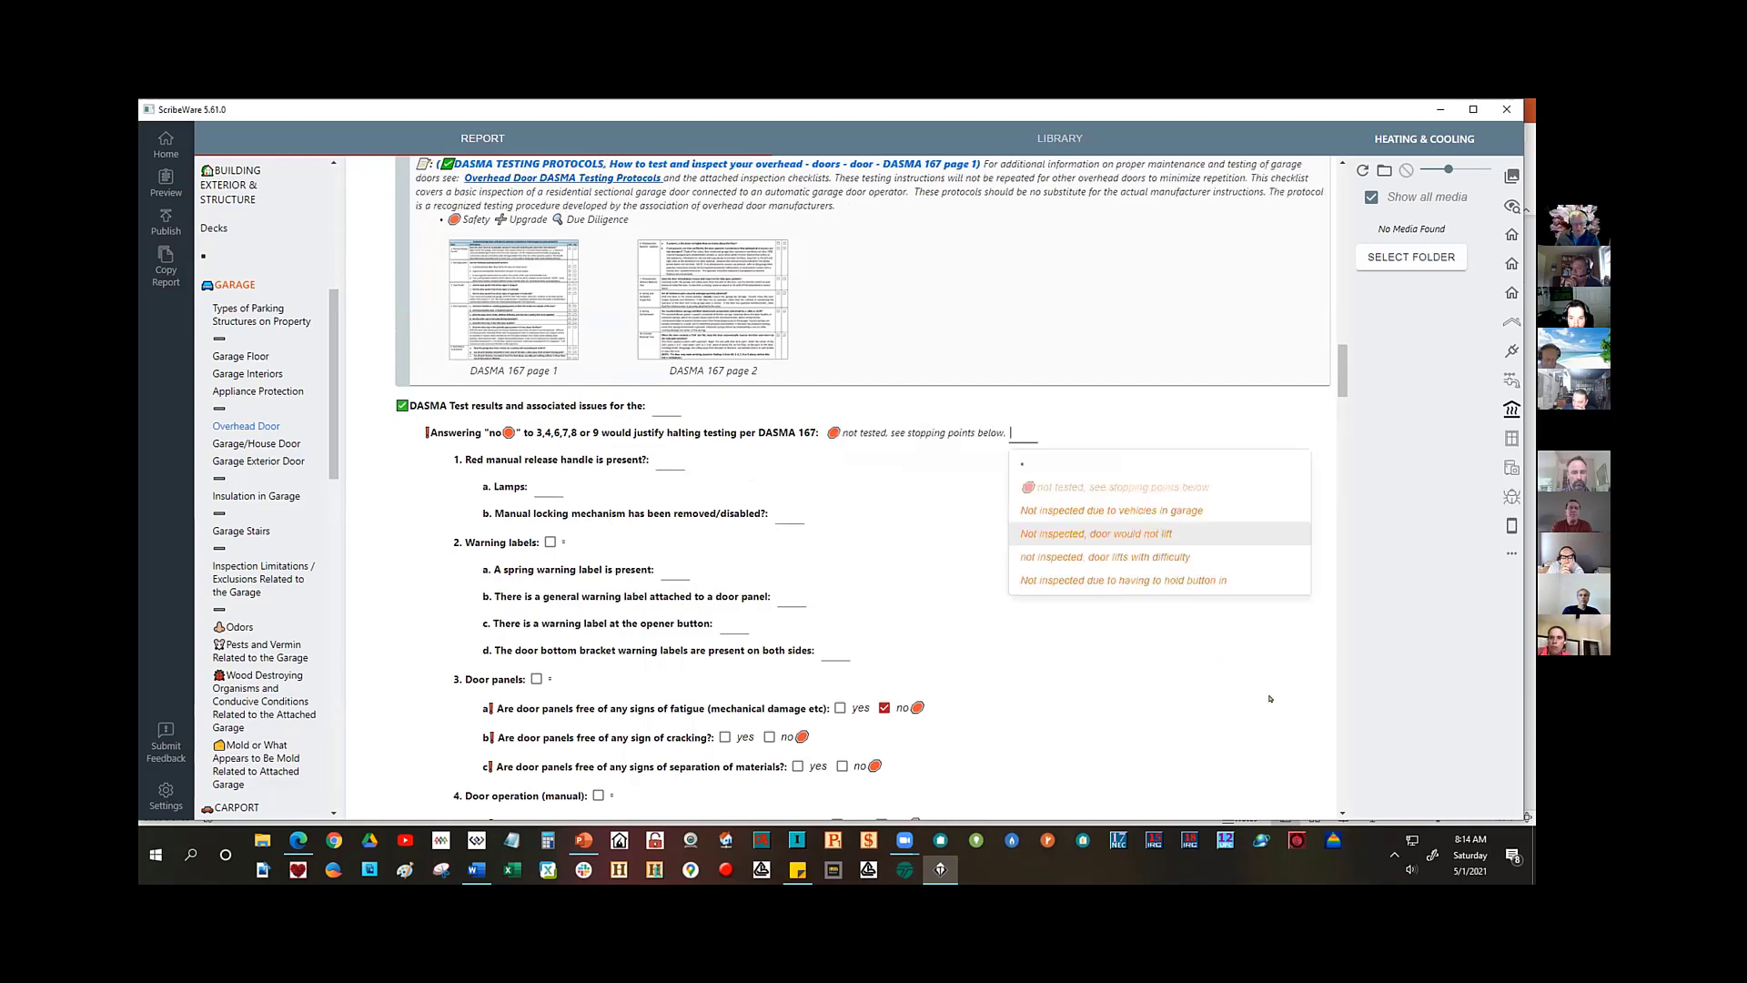
{"action": "scroll", "coordinate": [1343, 412], "scroll_direction": "down", "scroll_amount": 2}
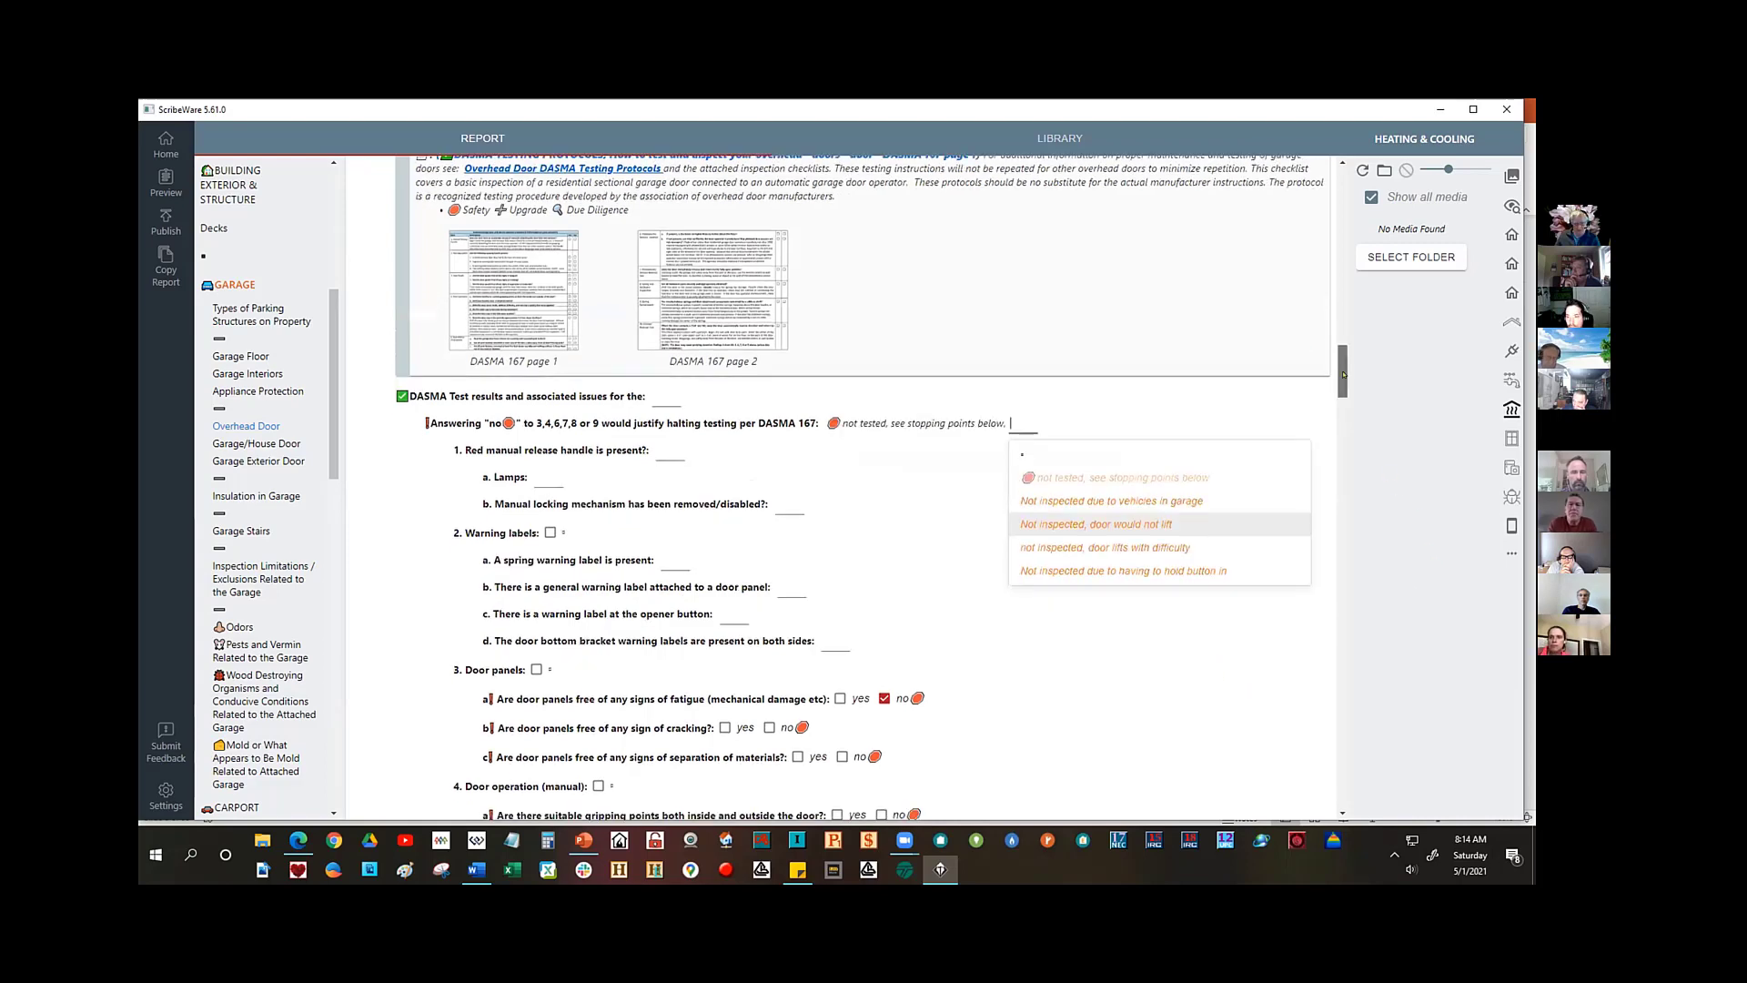
{"action": "left_click", "coordinate": [1343, 446]}
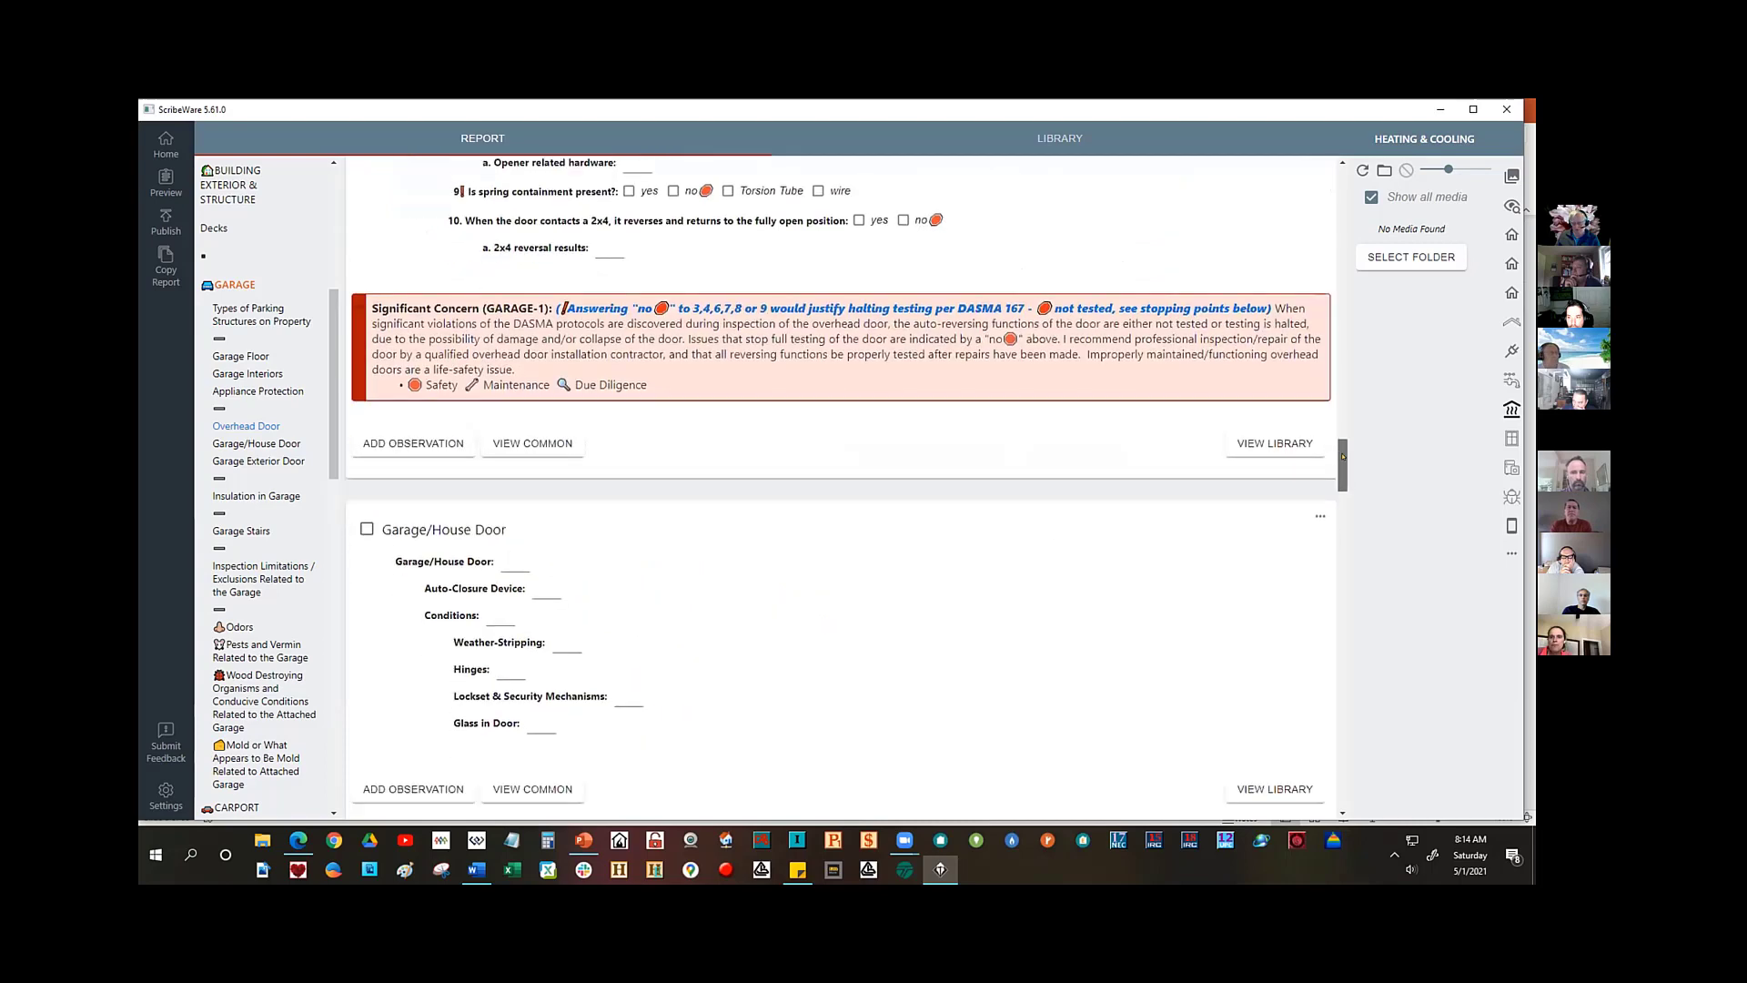
{"action": "scroll", "coordinate": [1343, 446], "scroll_direction": "up", "scroll_amount": 1}
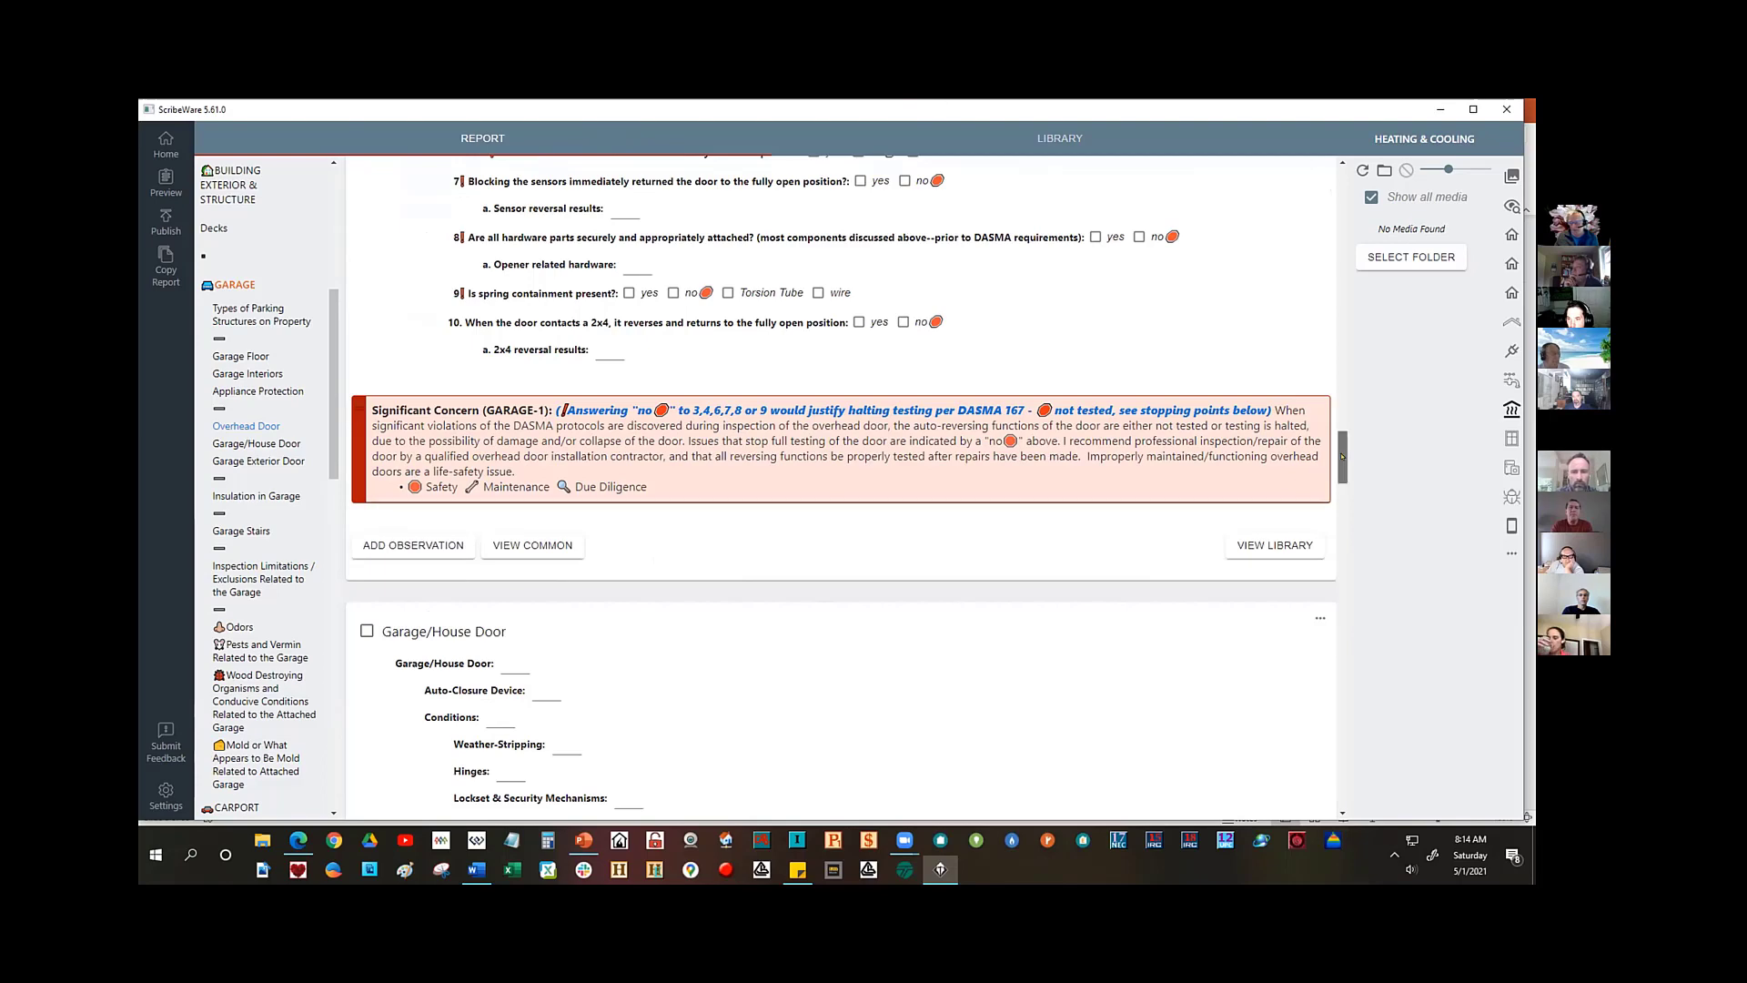
- Remove the "not tested, see stopping points below" answer from the DASMA 167 halting-testing entry
{"action": "left_click_drag", "start_coordinate": [1339, 465], "coordinate": [1334, 397]}
{"action": "left_click", "coordinate": [789, 816]}
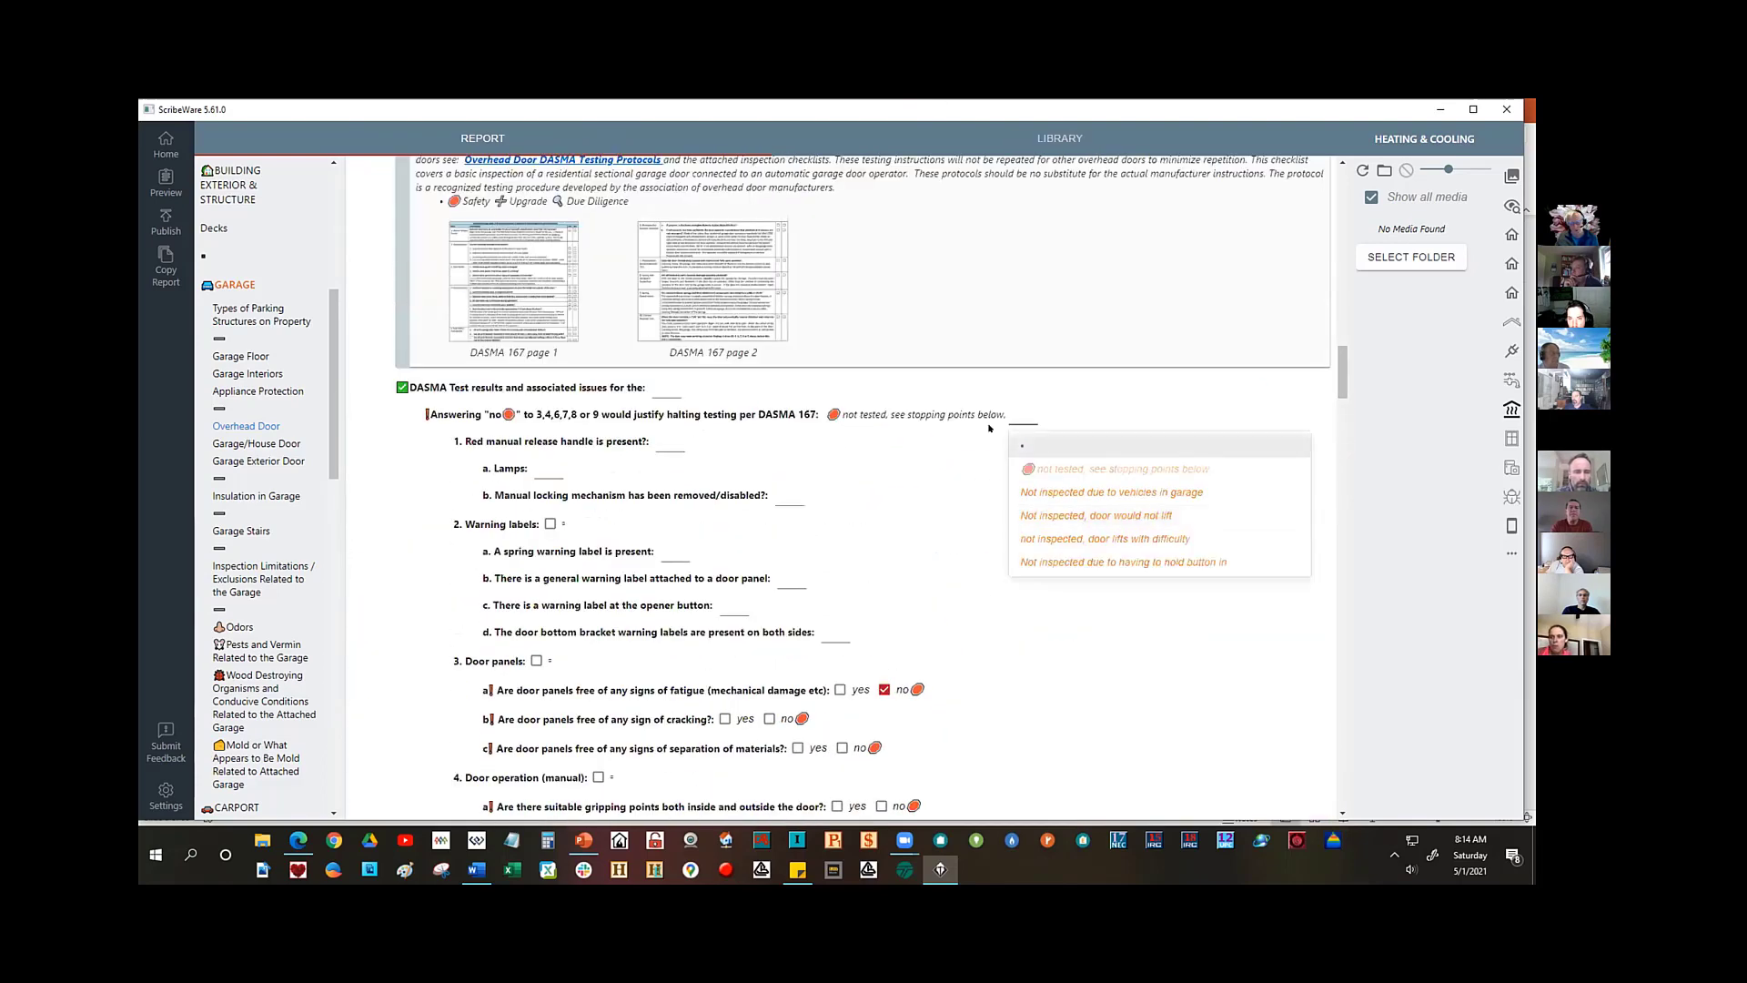
{"action": "key", "text": "Return"}
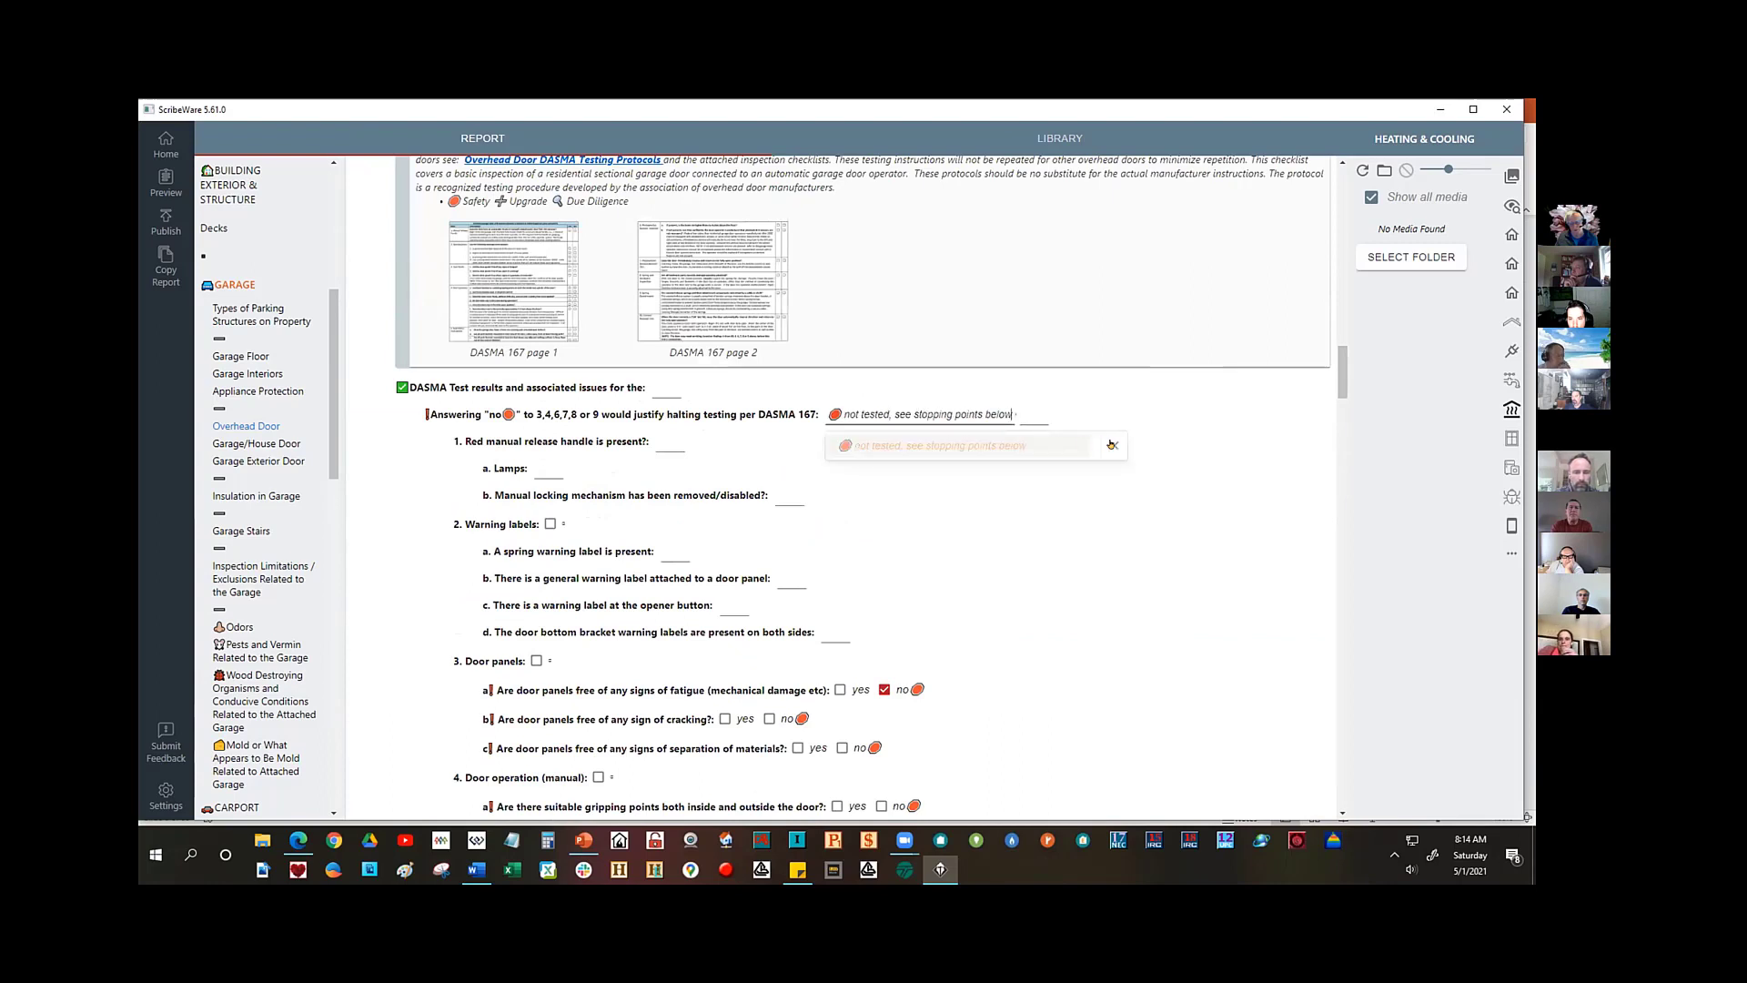
{"action": "key", "text": "BackSpace"}
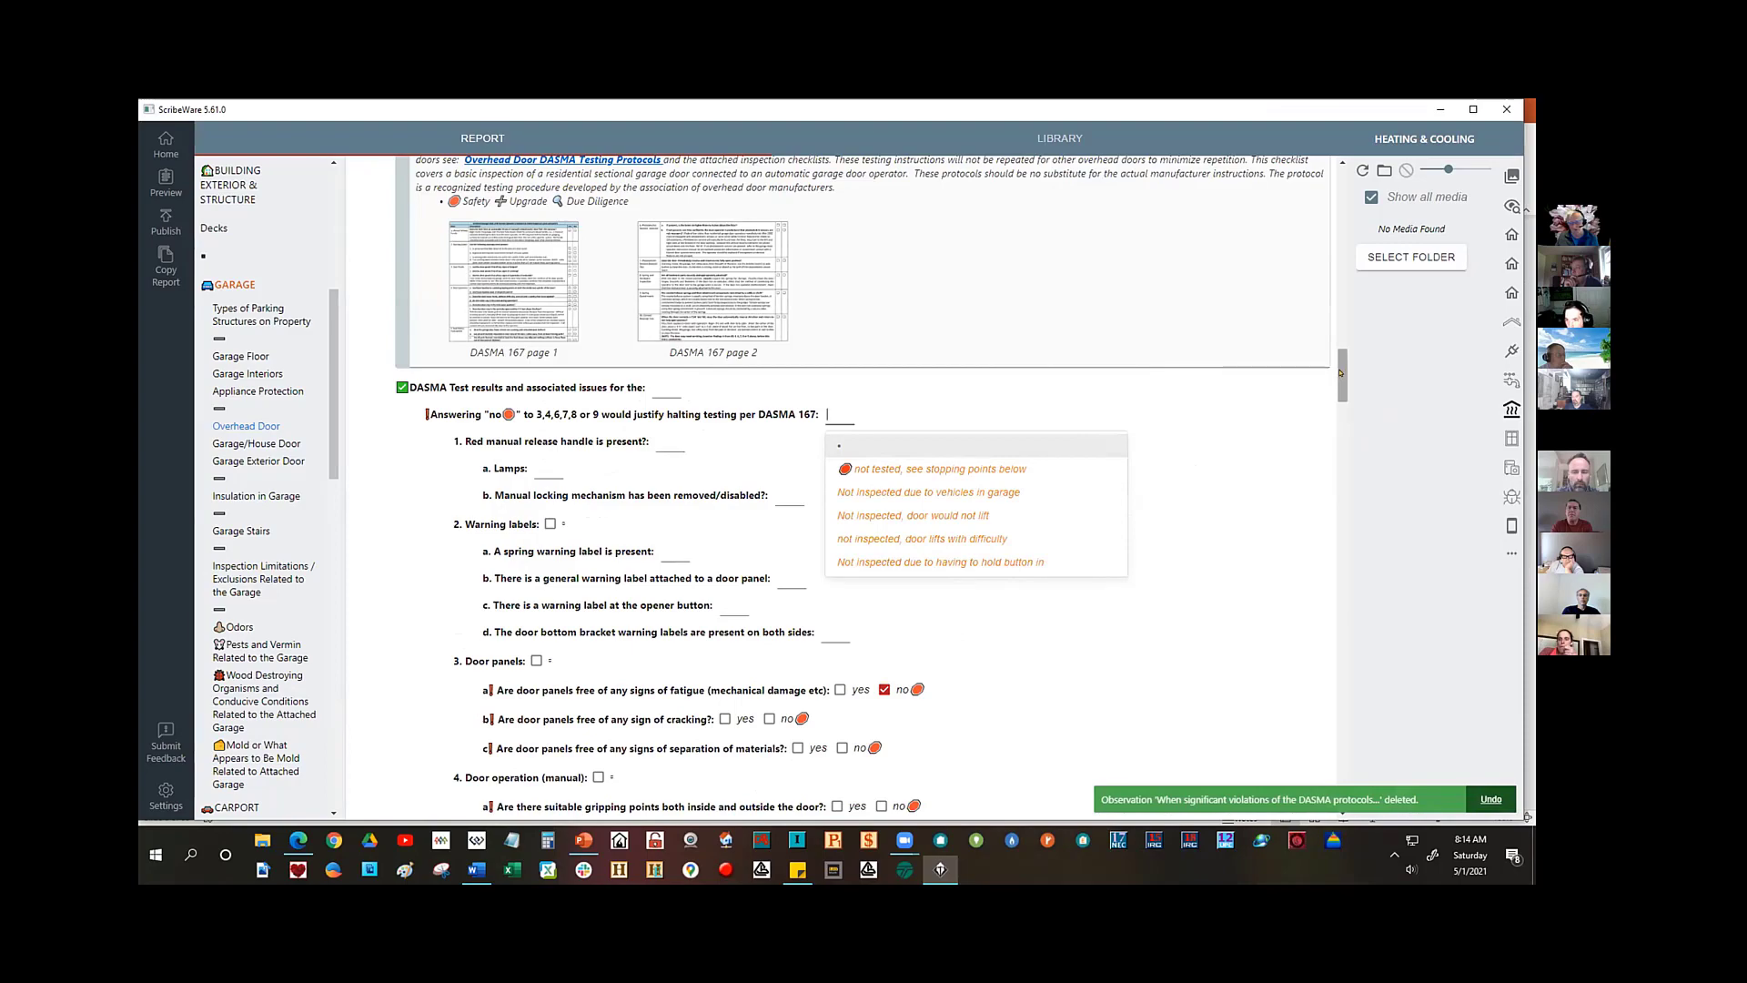
{"action": "mouse_move", "coordinate": [1341, 372]}
{"action": "left_mouse_down"}
{"action": "mouse_move", "coordinate": [1350, 431]}
{"action": "mouse_move", "coordinate": [1350, 360]}
{"action": "left_mouse_up"}
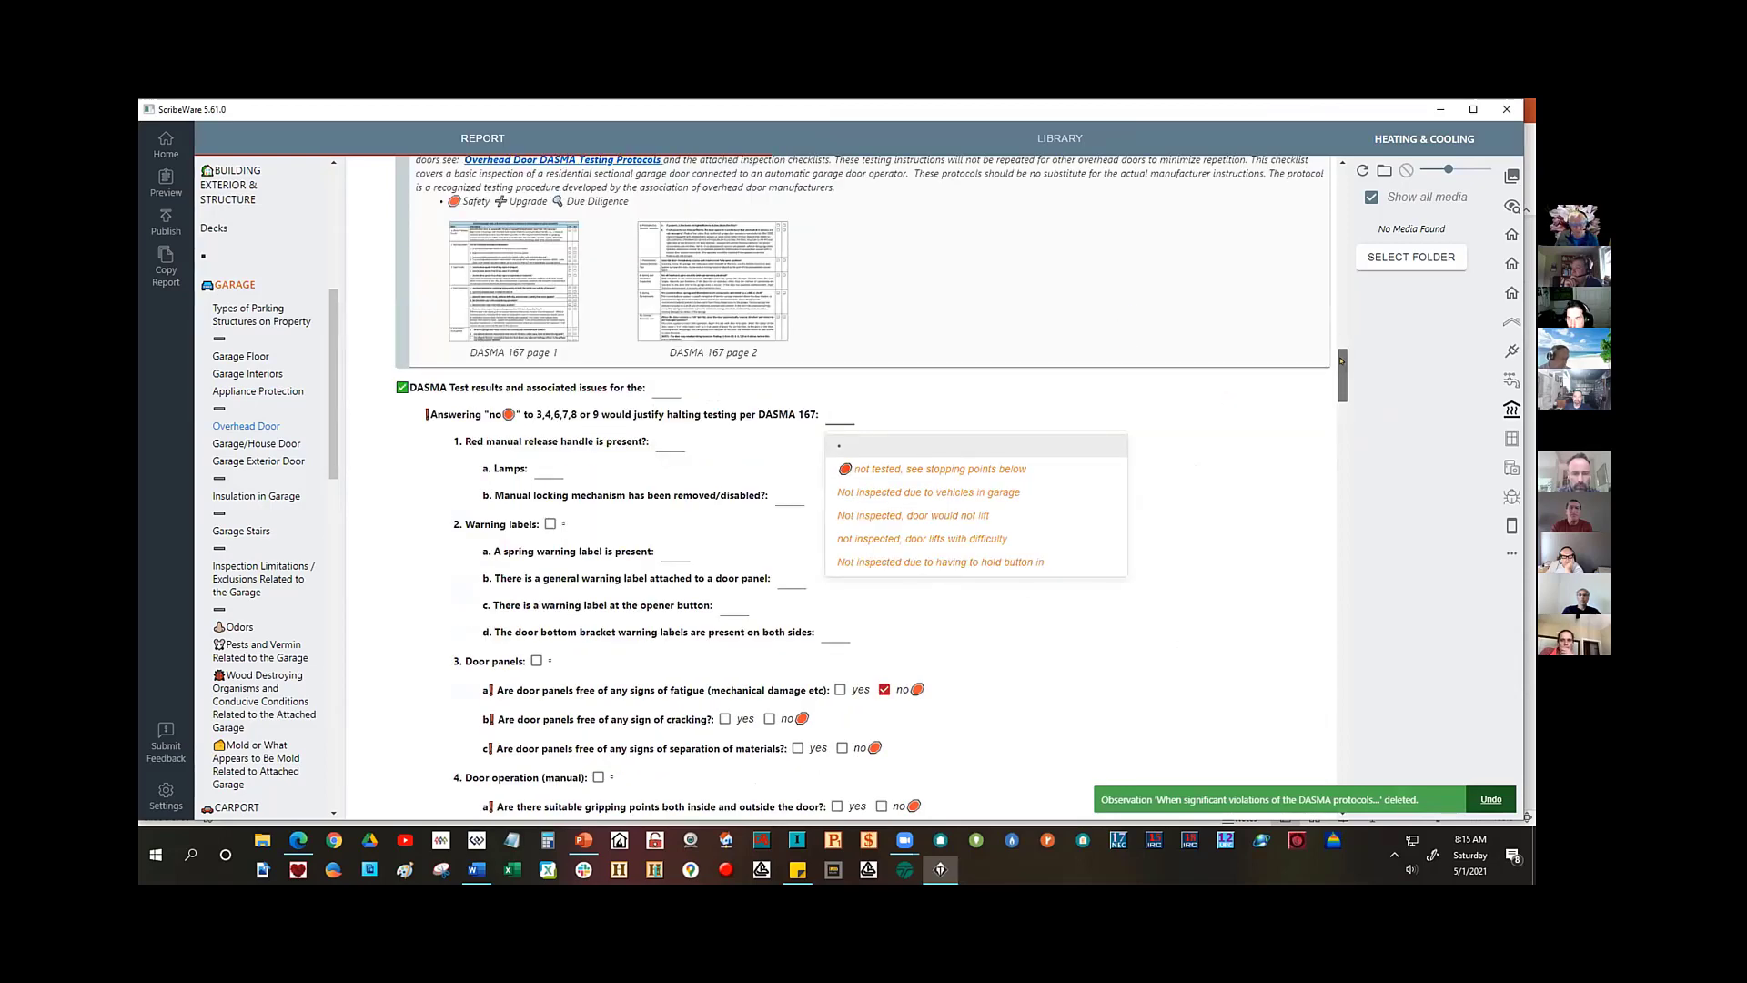
- Set the Overhead Door entry to "Inspected" and "Door in very poor condition"
{"action": "scroll", "coordinate": [1339, 361], "scroll_direction": "up", "scroll_amount": 2}
{"action": "scroll", "coordinate": [1333, 358], "scroll_direction": "up", "scroll_amount": 1}
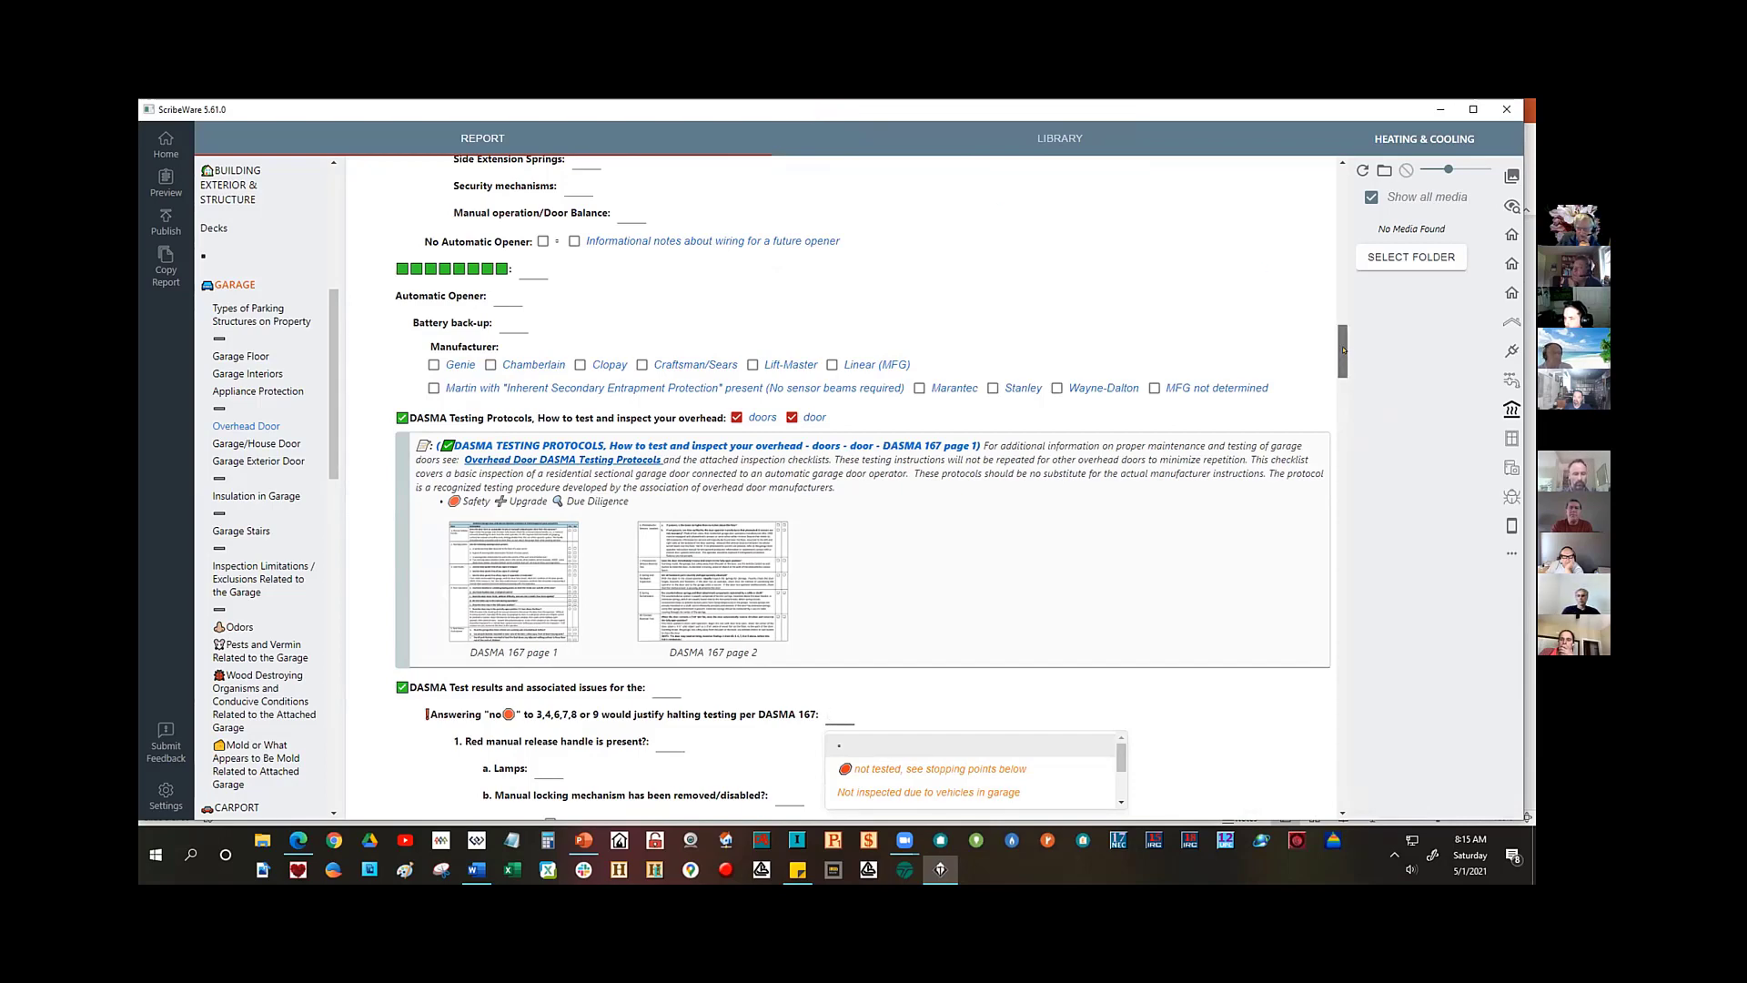
{"action": "left_click_drag", "start_coordinate": [1343, 346], "coordinate": [1344, 305]}
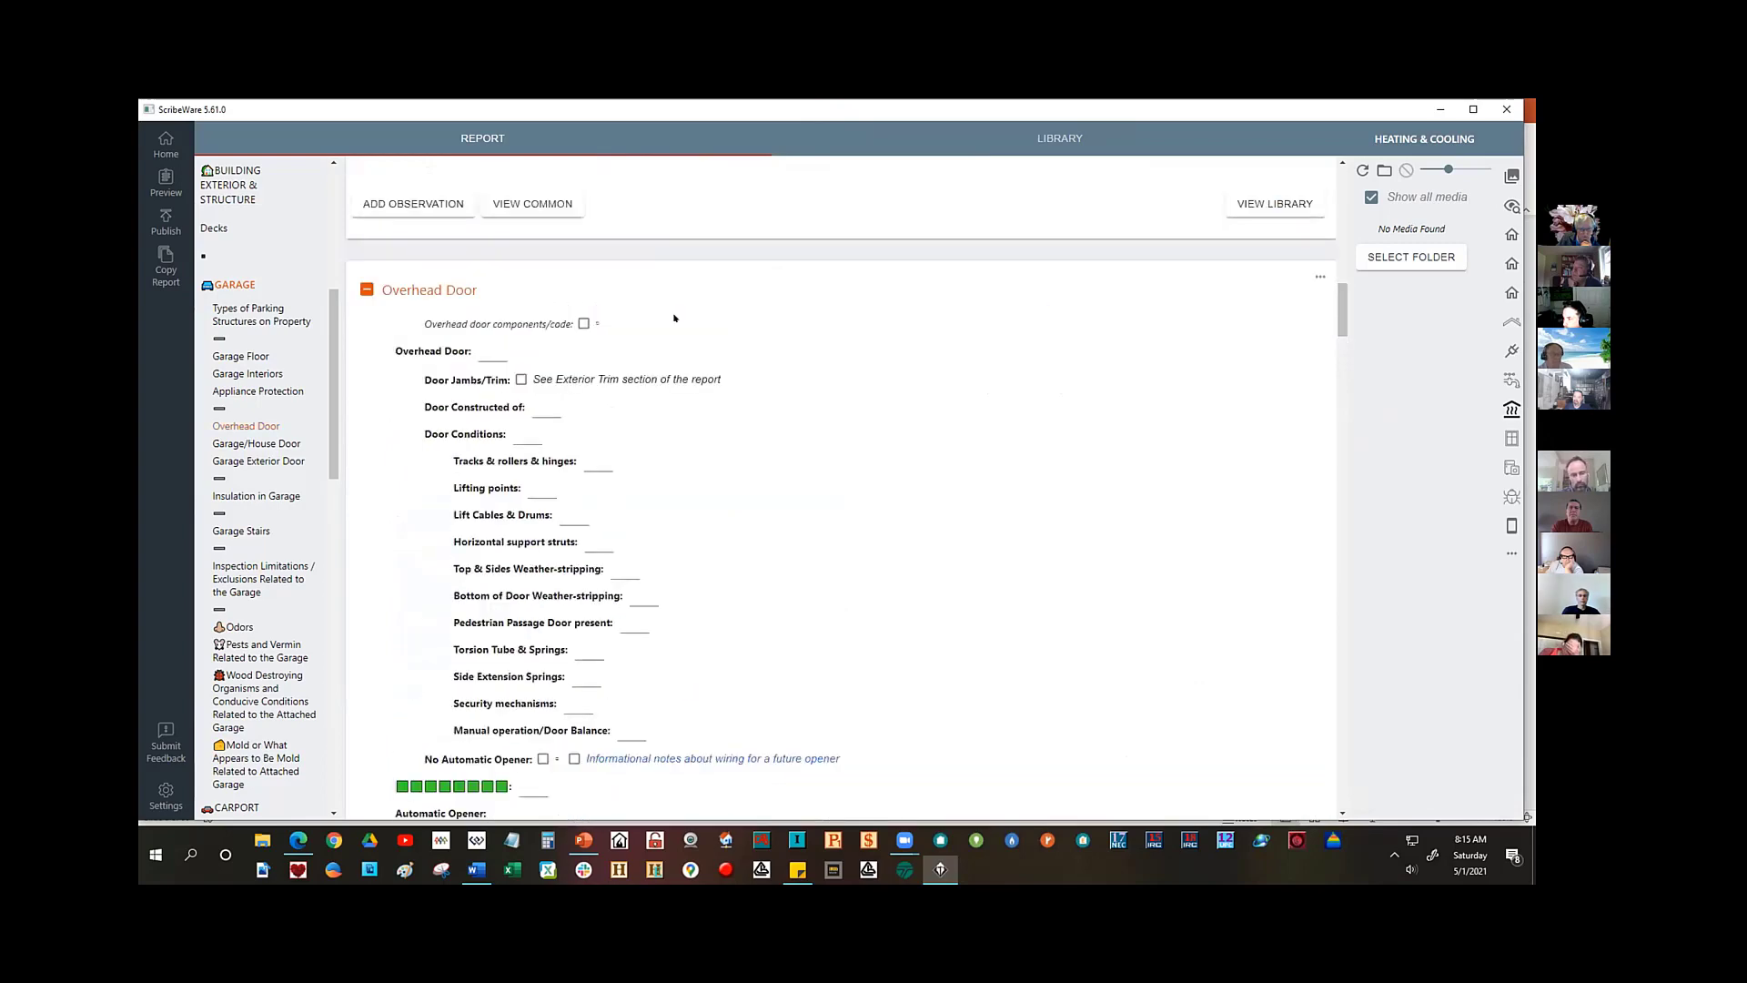
{"action": "left_click", "coordinate": [491, 350]}
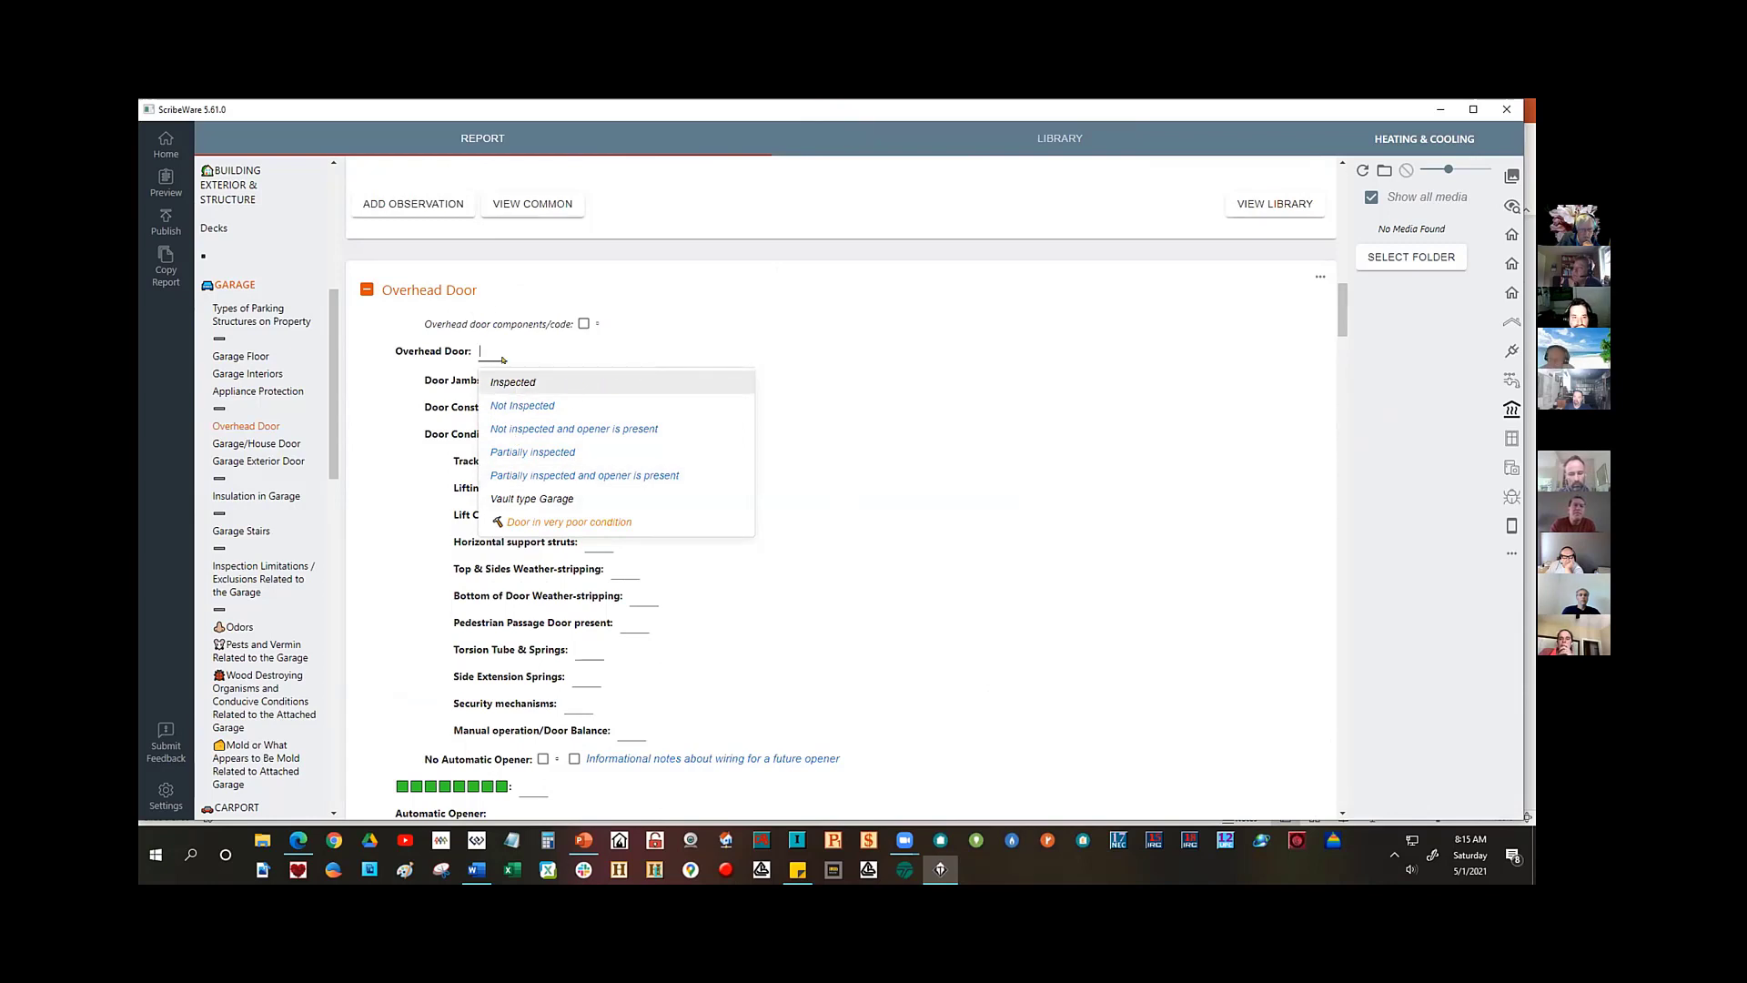
{"action": "left_click", "coordinate": [516, 383]}
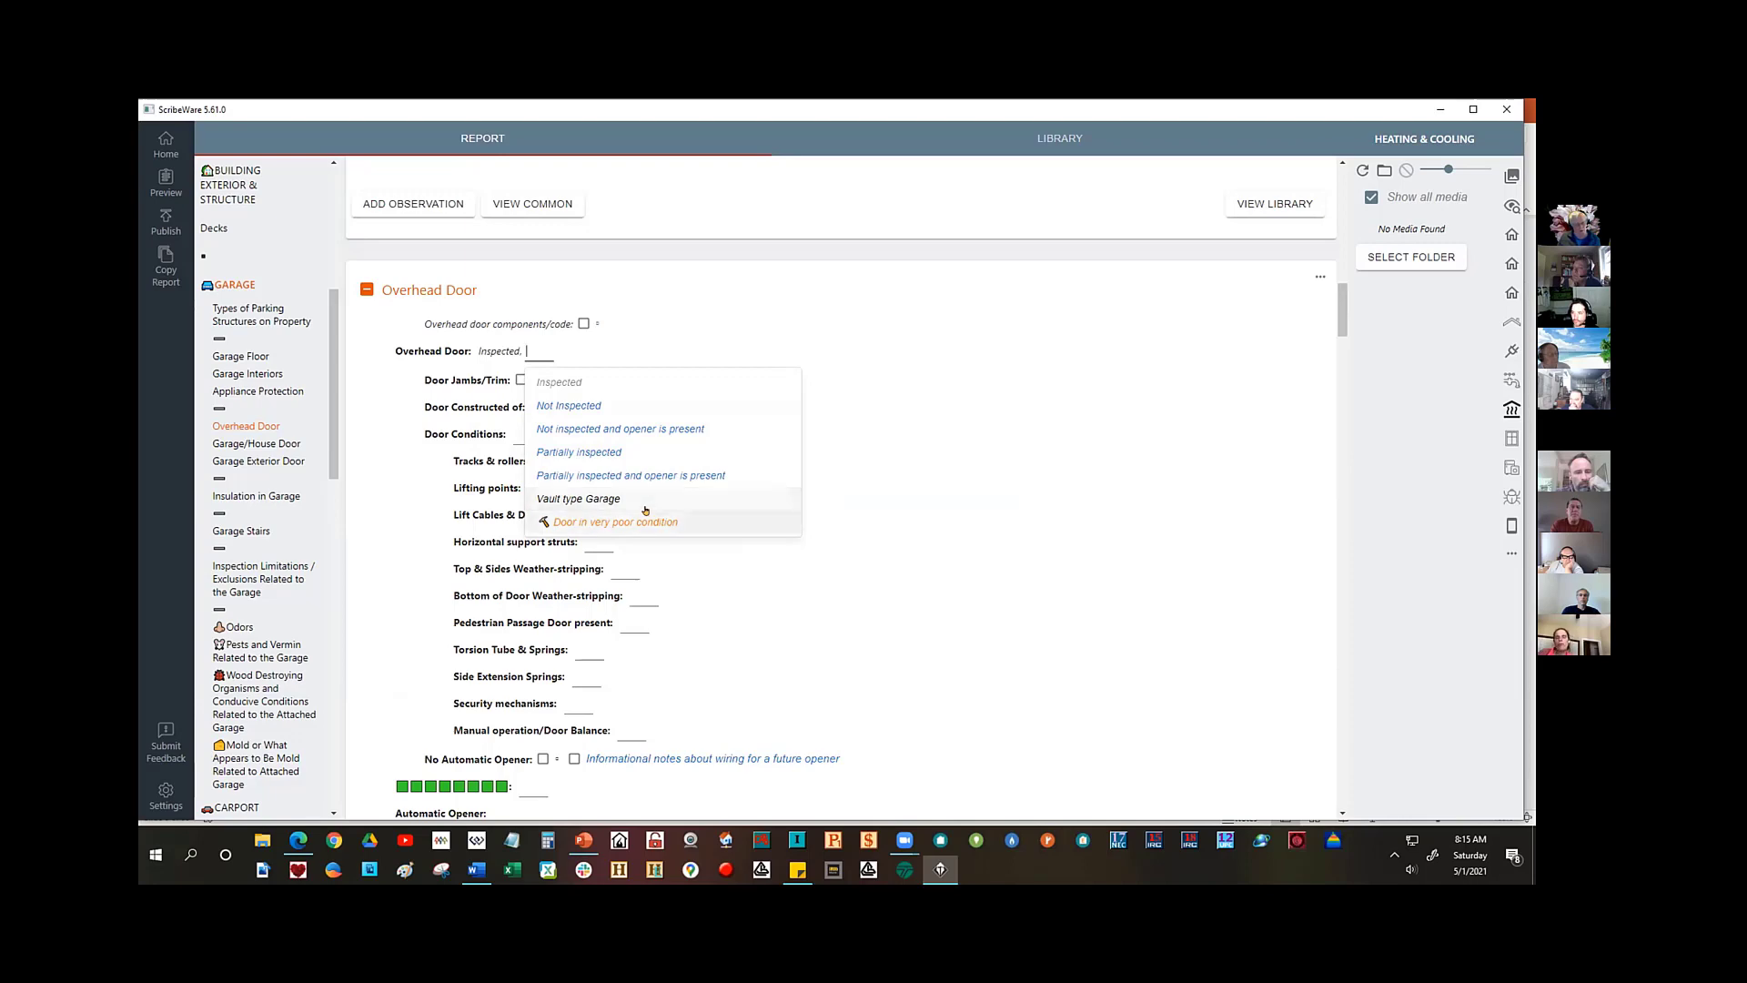
{"action": "left_click", "coordinate": [634, 521]}
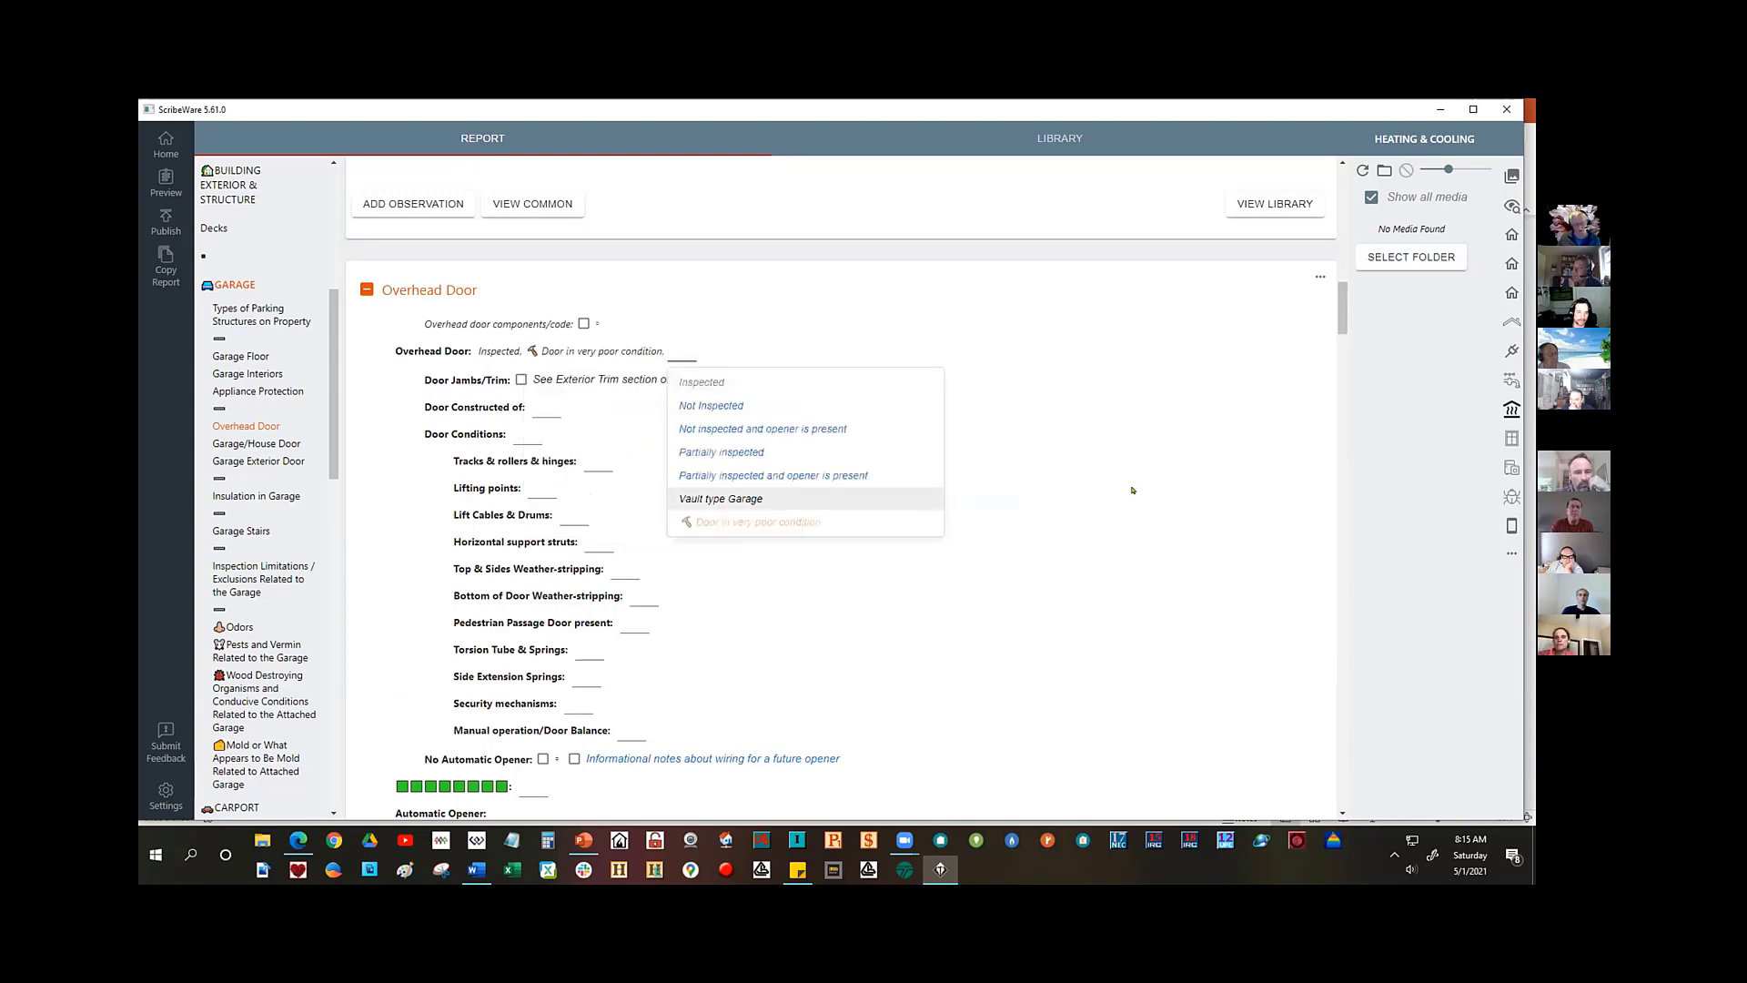
- Accept "north" as the door location and "poor" as its condition in the Repair/Replace observation for the overhead door
{"action": "scroll", "coordinate": [1328, 337], "scroll_direction": "down", "scroll_amount": 4}
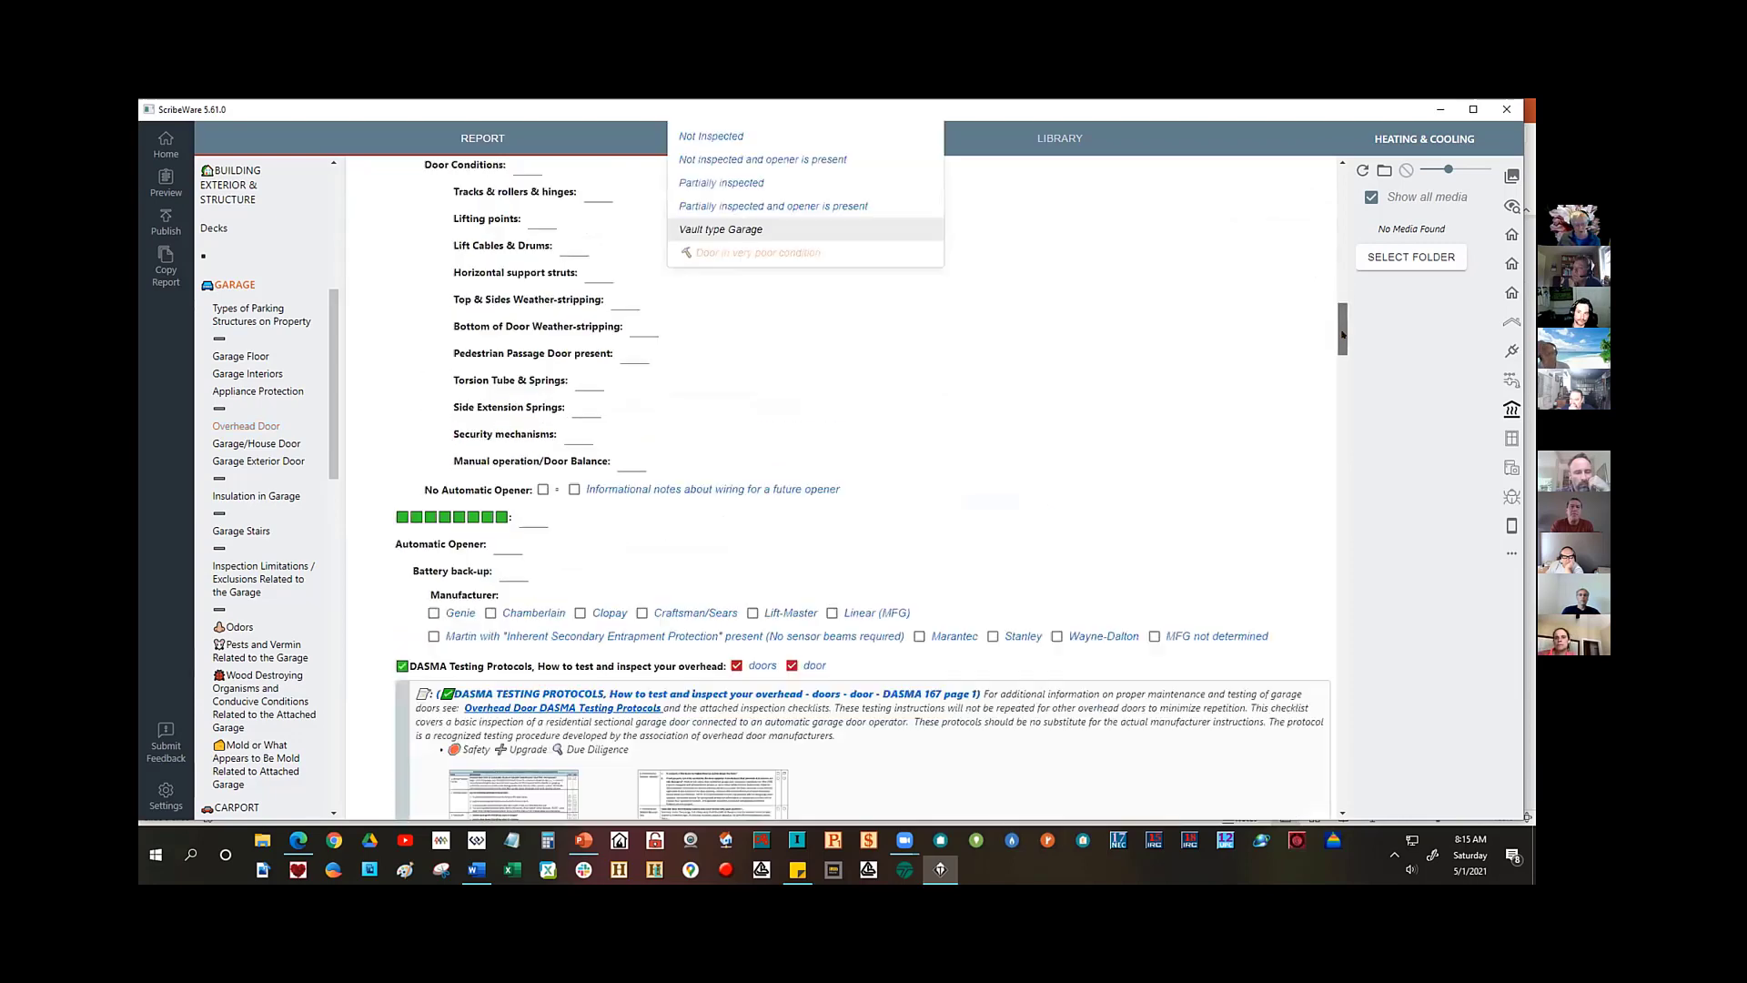
{"action": "scroll", "coordinate": [1351, 398], "scroll_direction": "down", "scroll_amount": 10}
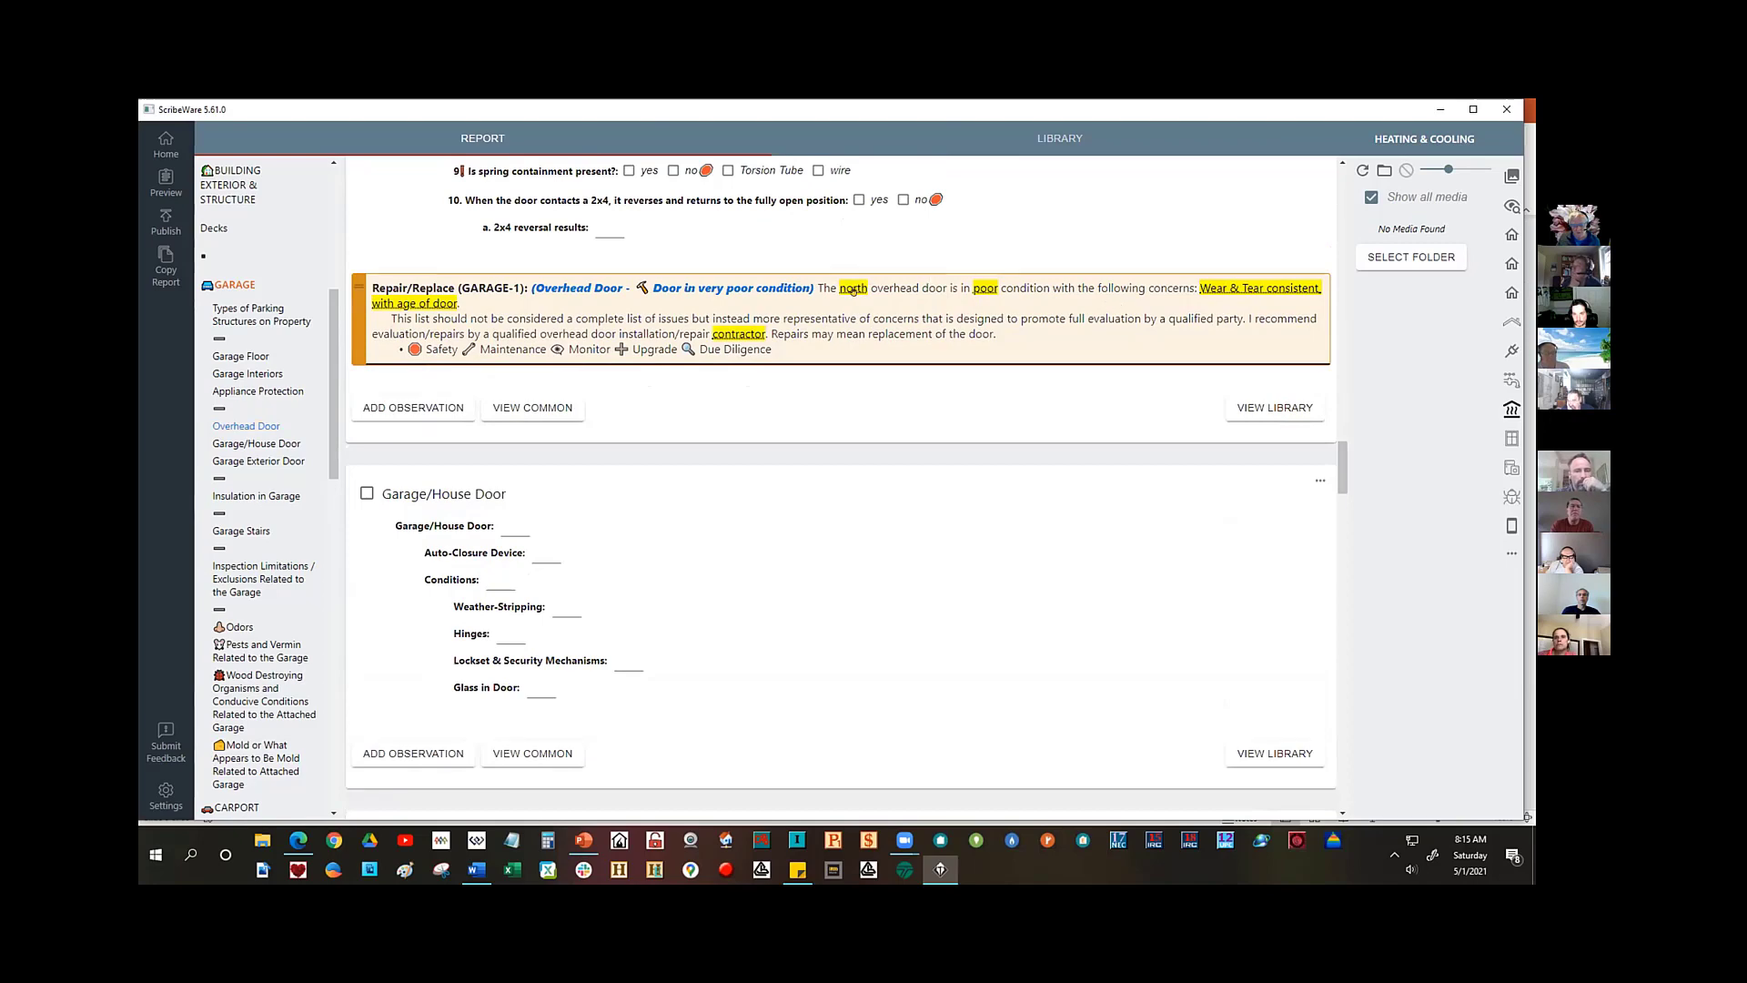
{"action": "left_click", "coordinate": [846, 289]}
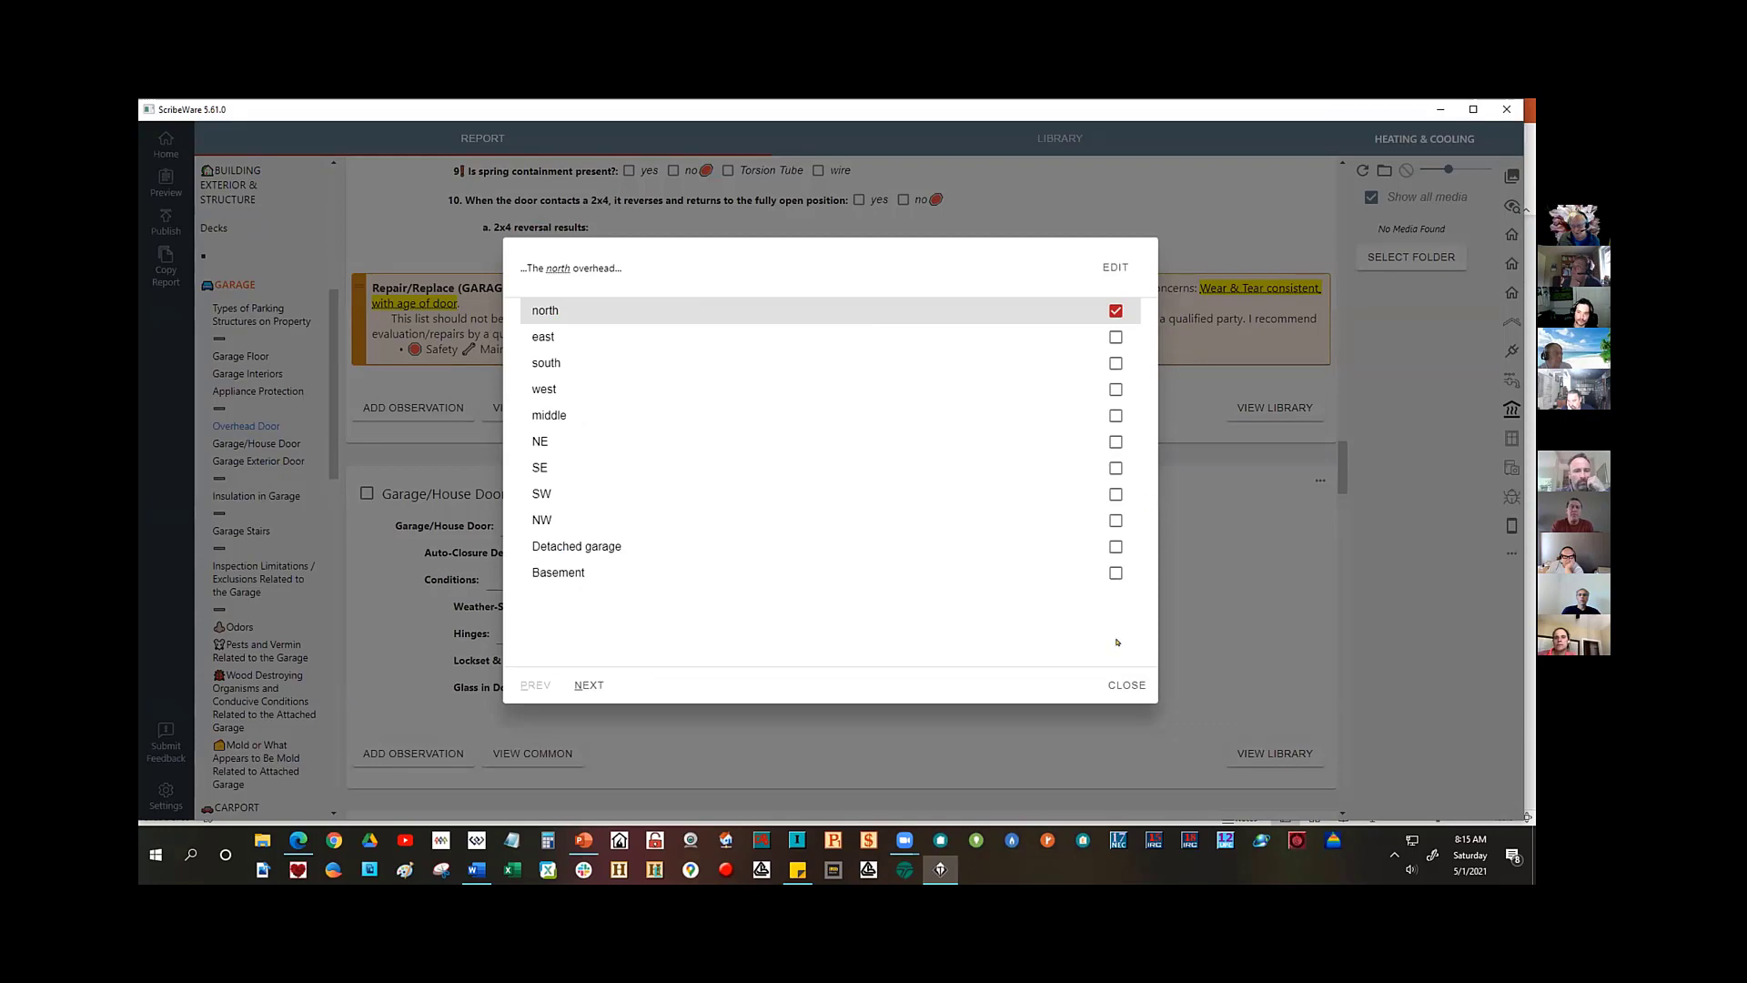
{"action": "left_click", "coordinate": [1127, 684]}
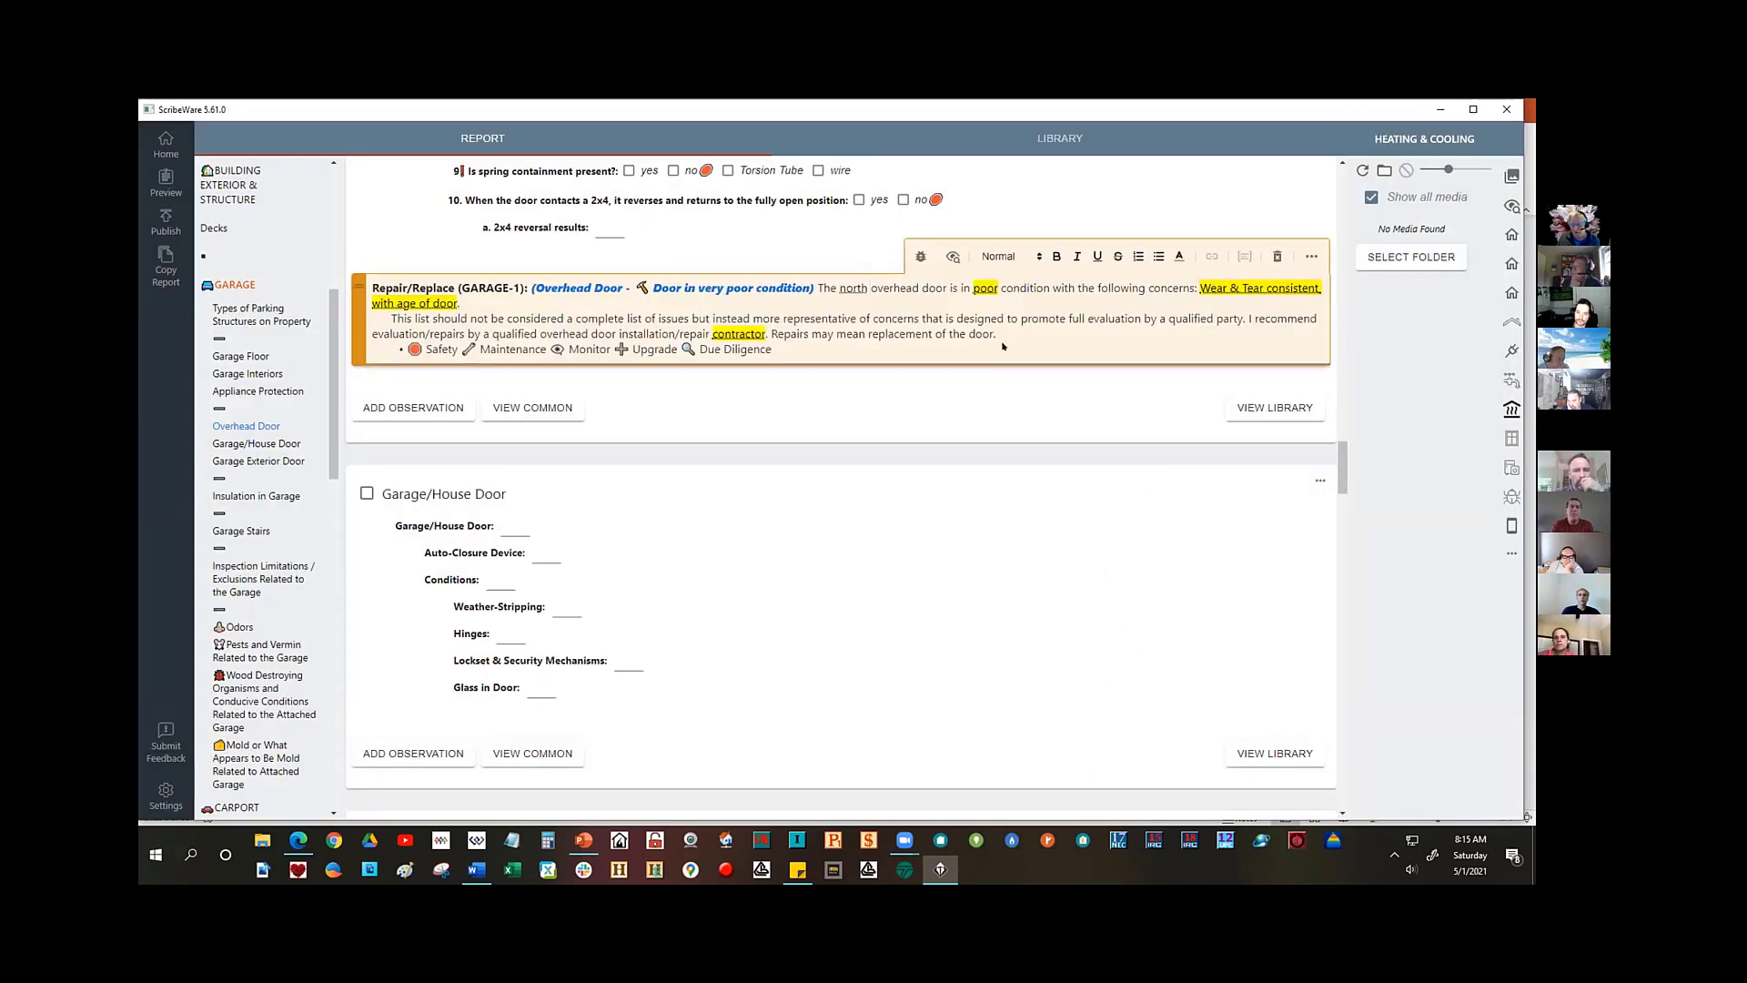
{"action": "left_click", "coordinate": [983, 289]}
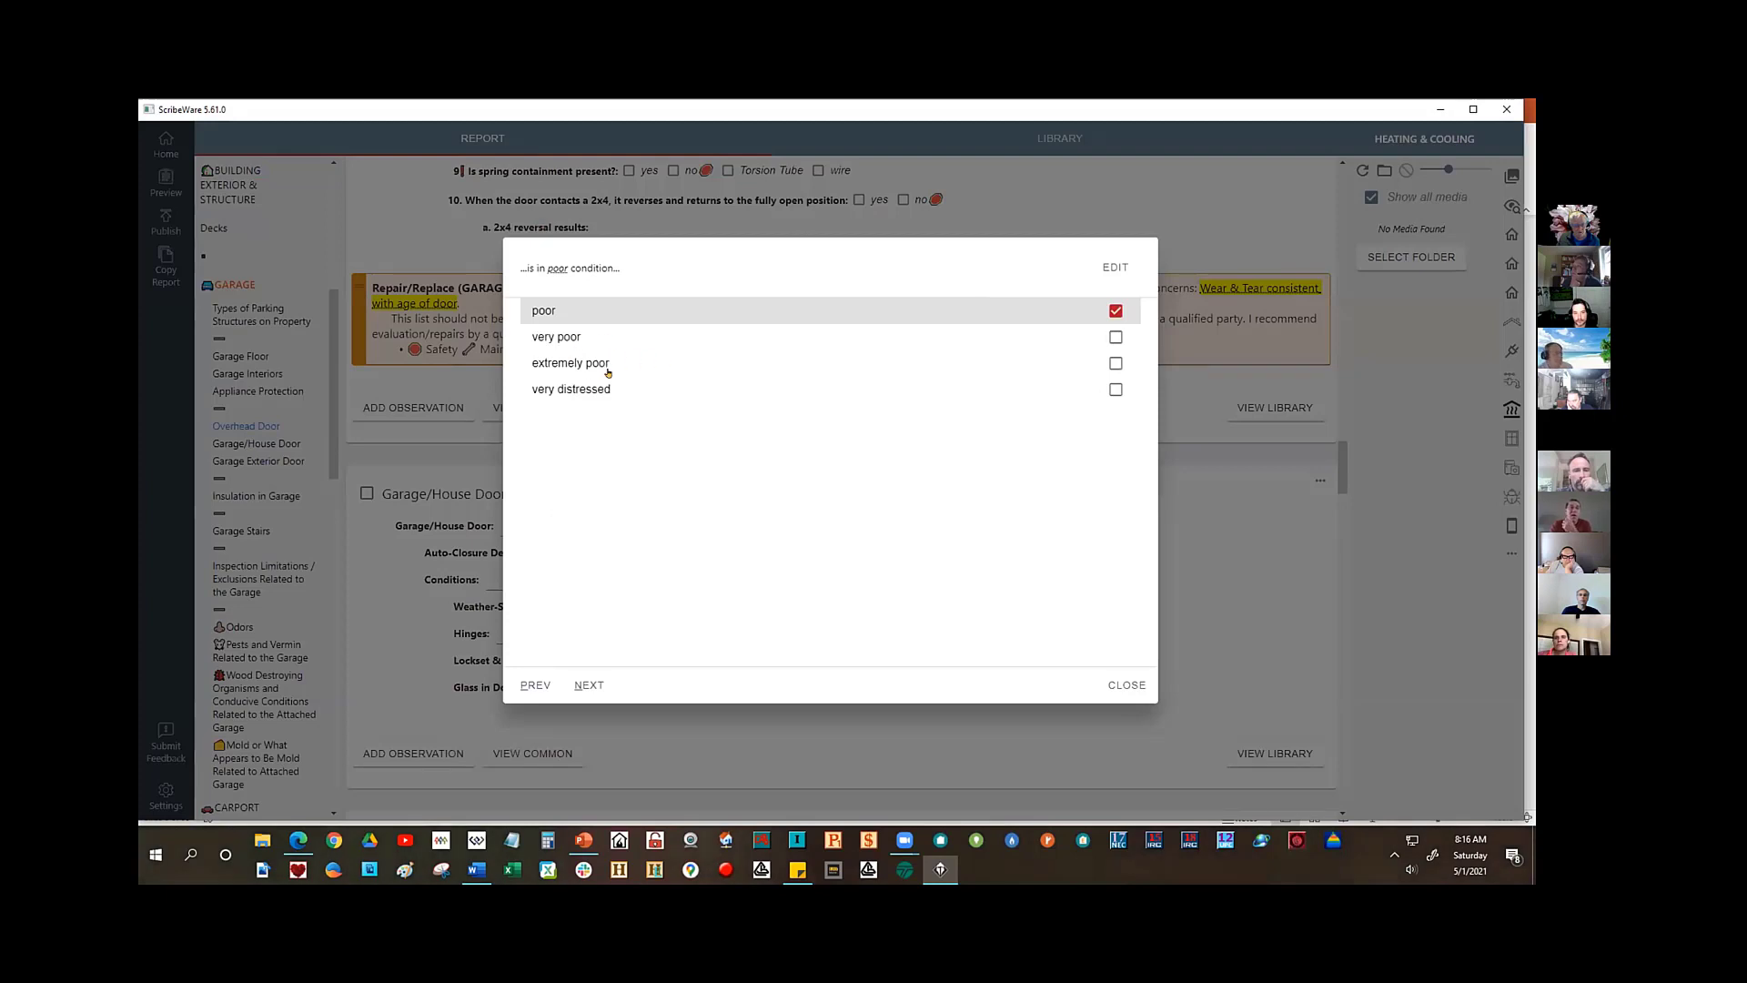
{"action": "left_click", "coordinate": [1128, 685]}
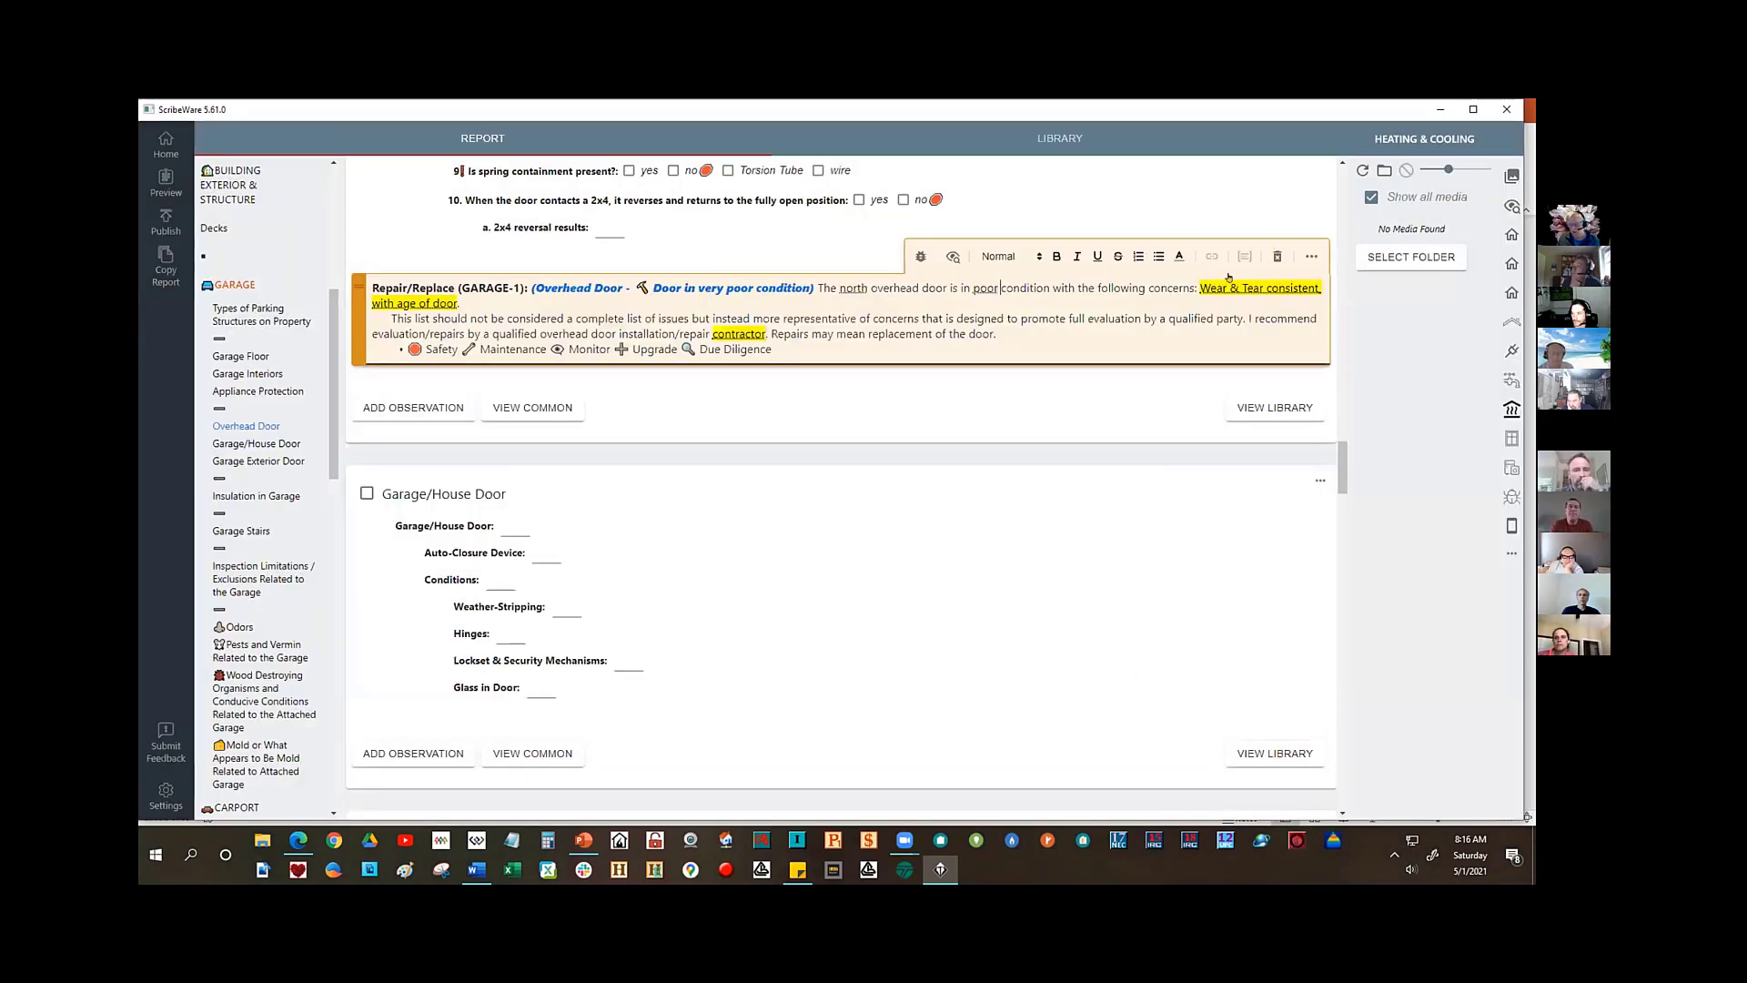
- Add both mechanical damage options, water stains, OSB panel swelling/staining and decay/weathering to the concerns in the overhead door observation
{"action": "left_click", "coordinate": [1252, 289]}
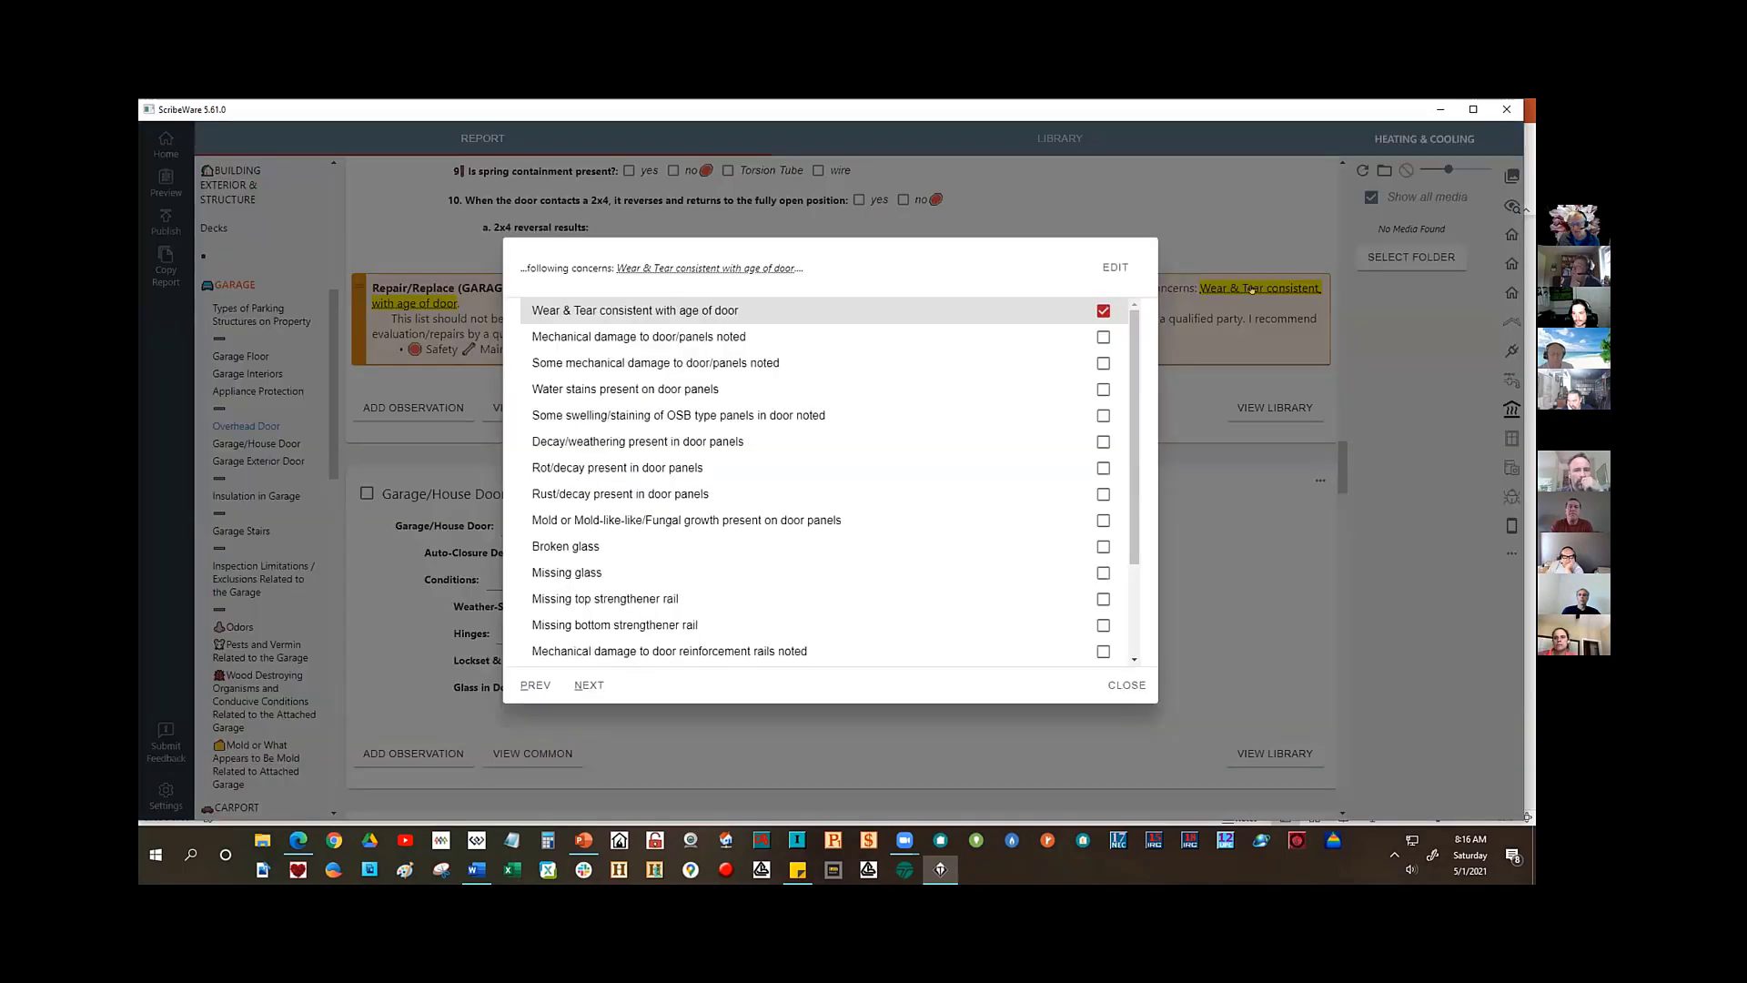
{"action": "scroll", "coordinate": [1154, 364], "scroll_direction": "down", "scroll_amount": 3}
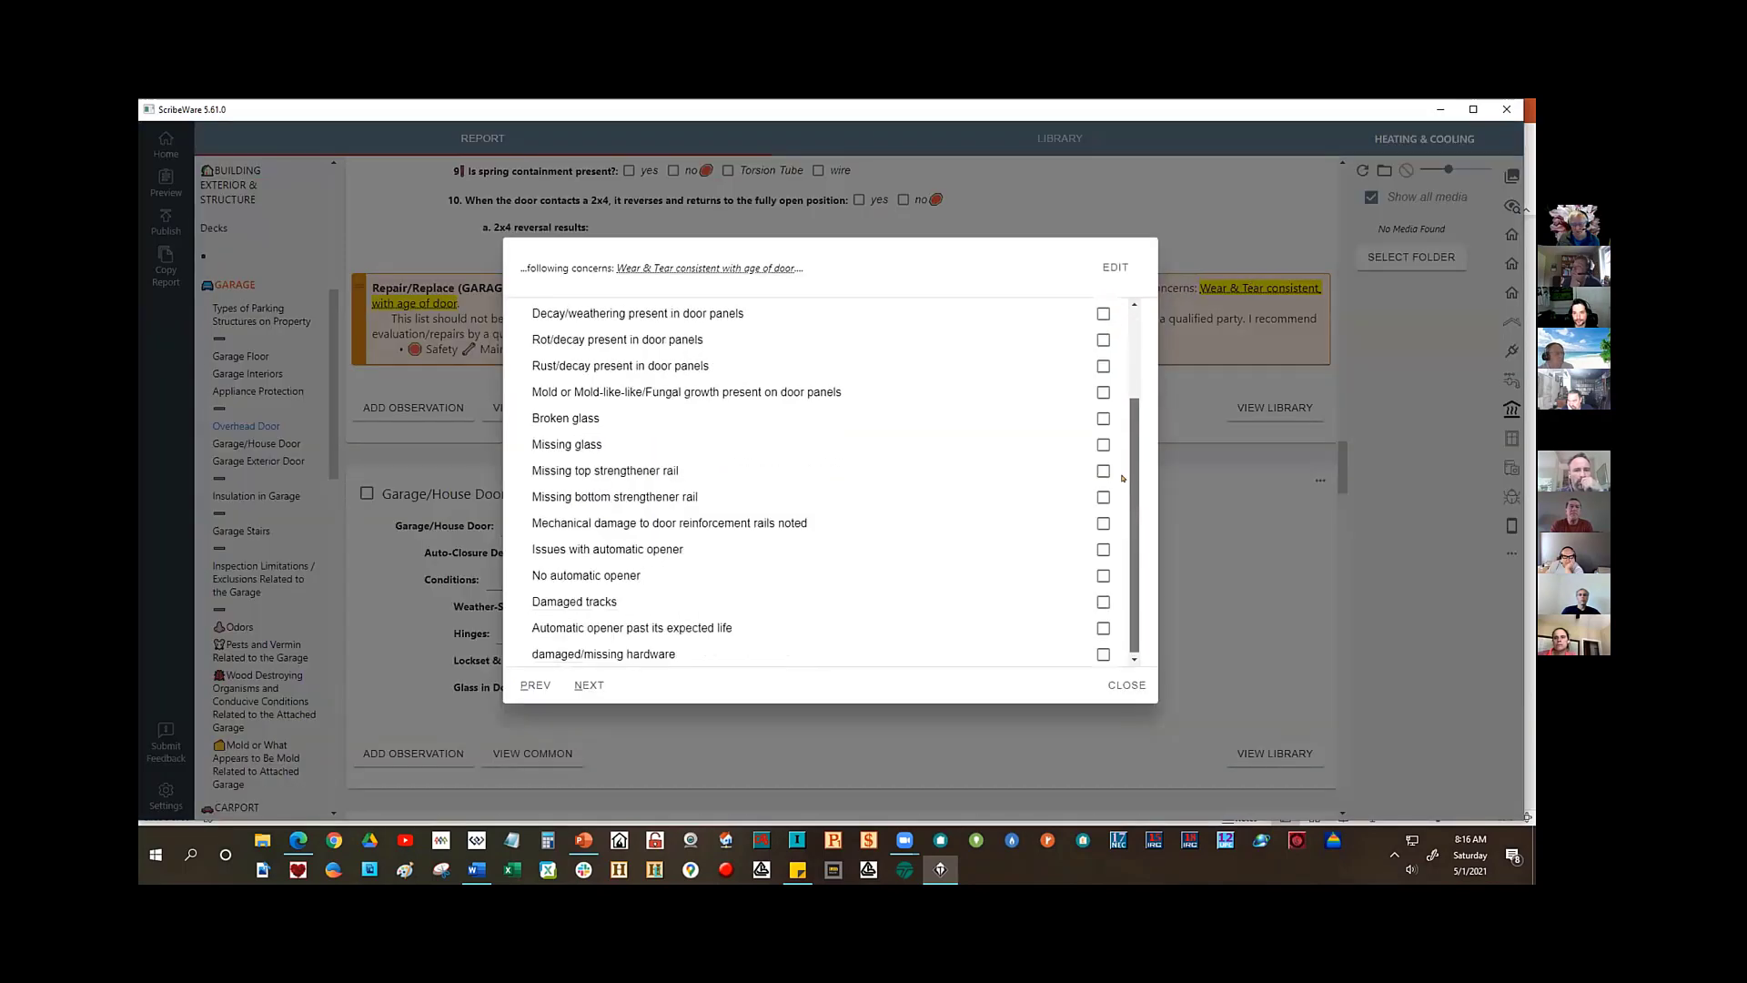
{"action": "scroll", "coordinate": [1151, 337], "scroll_direction": "up", "scroll_amount": 3}
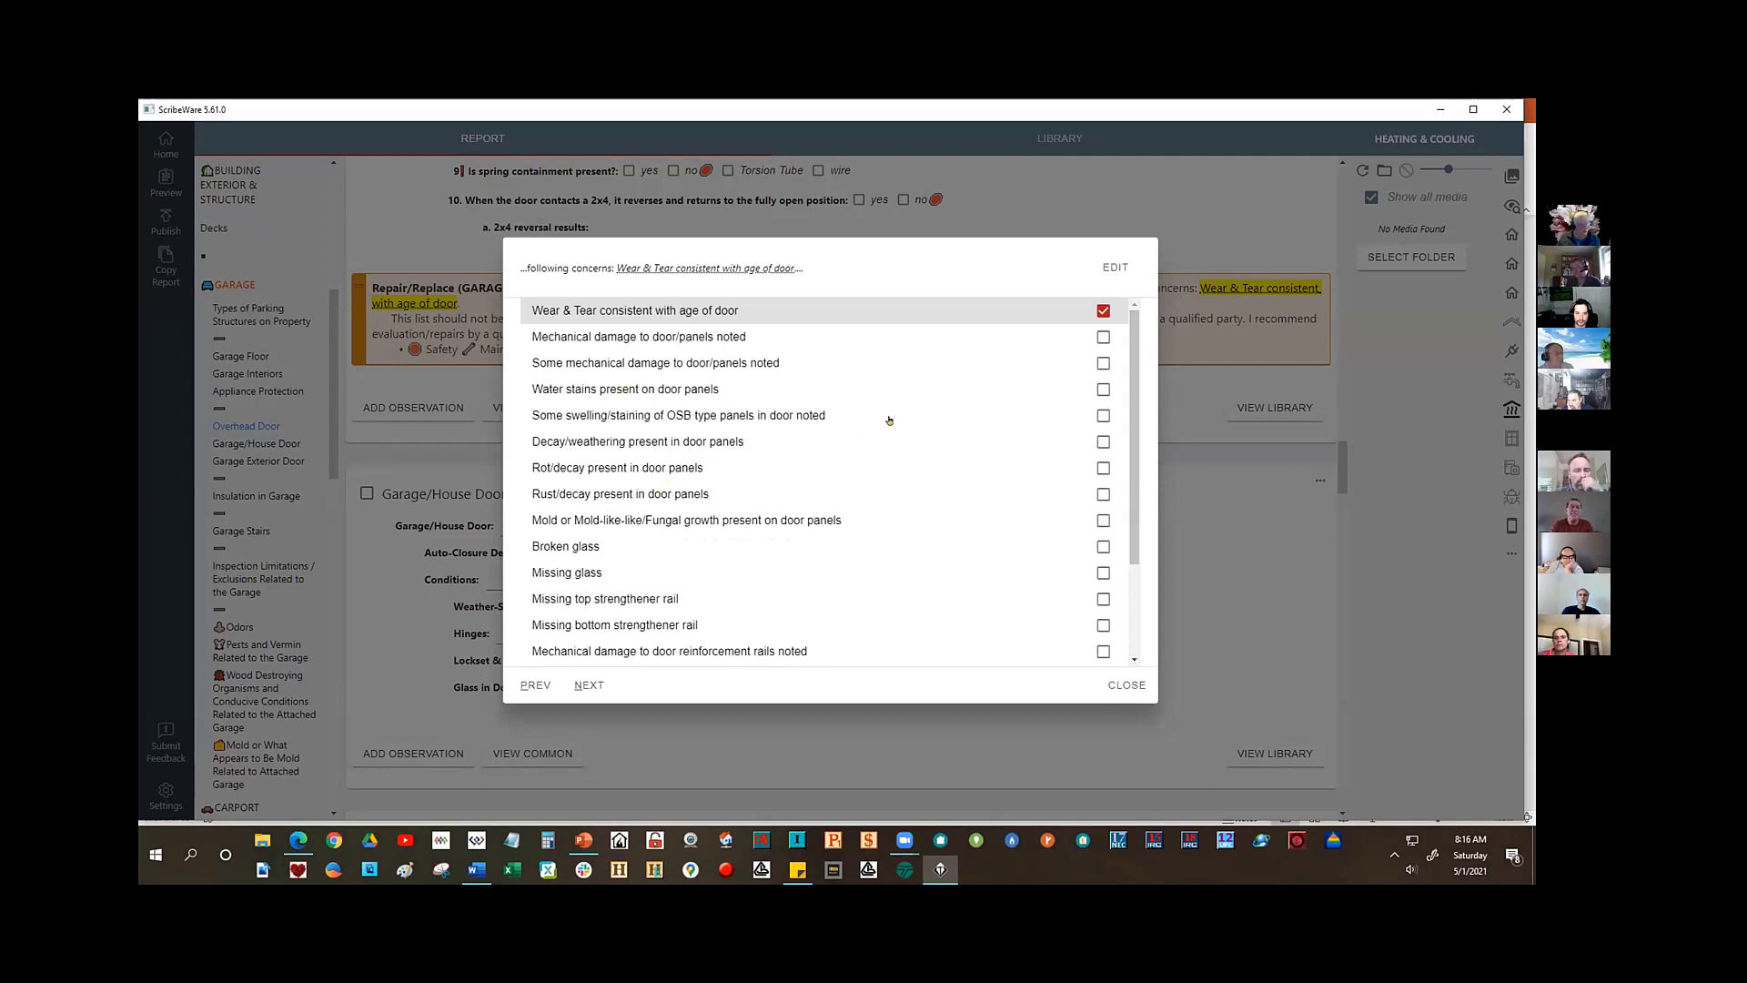
{"action": "left_click_drag", "start_coordinate": [1132, 400], "coordinate": [1130, 492]}
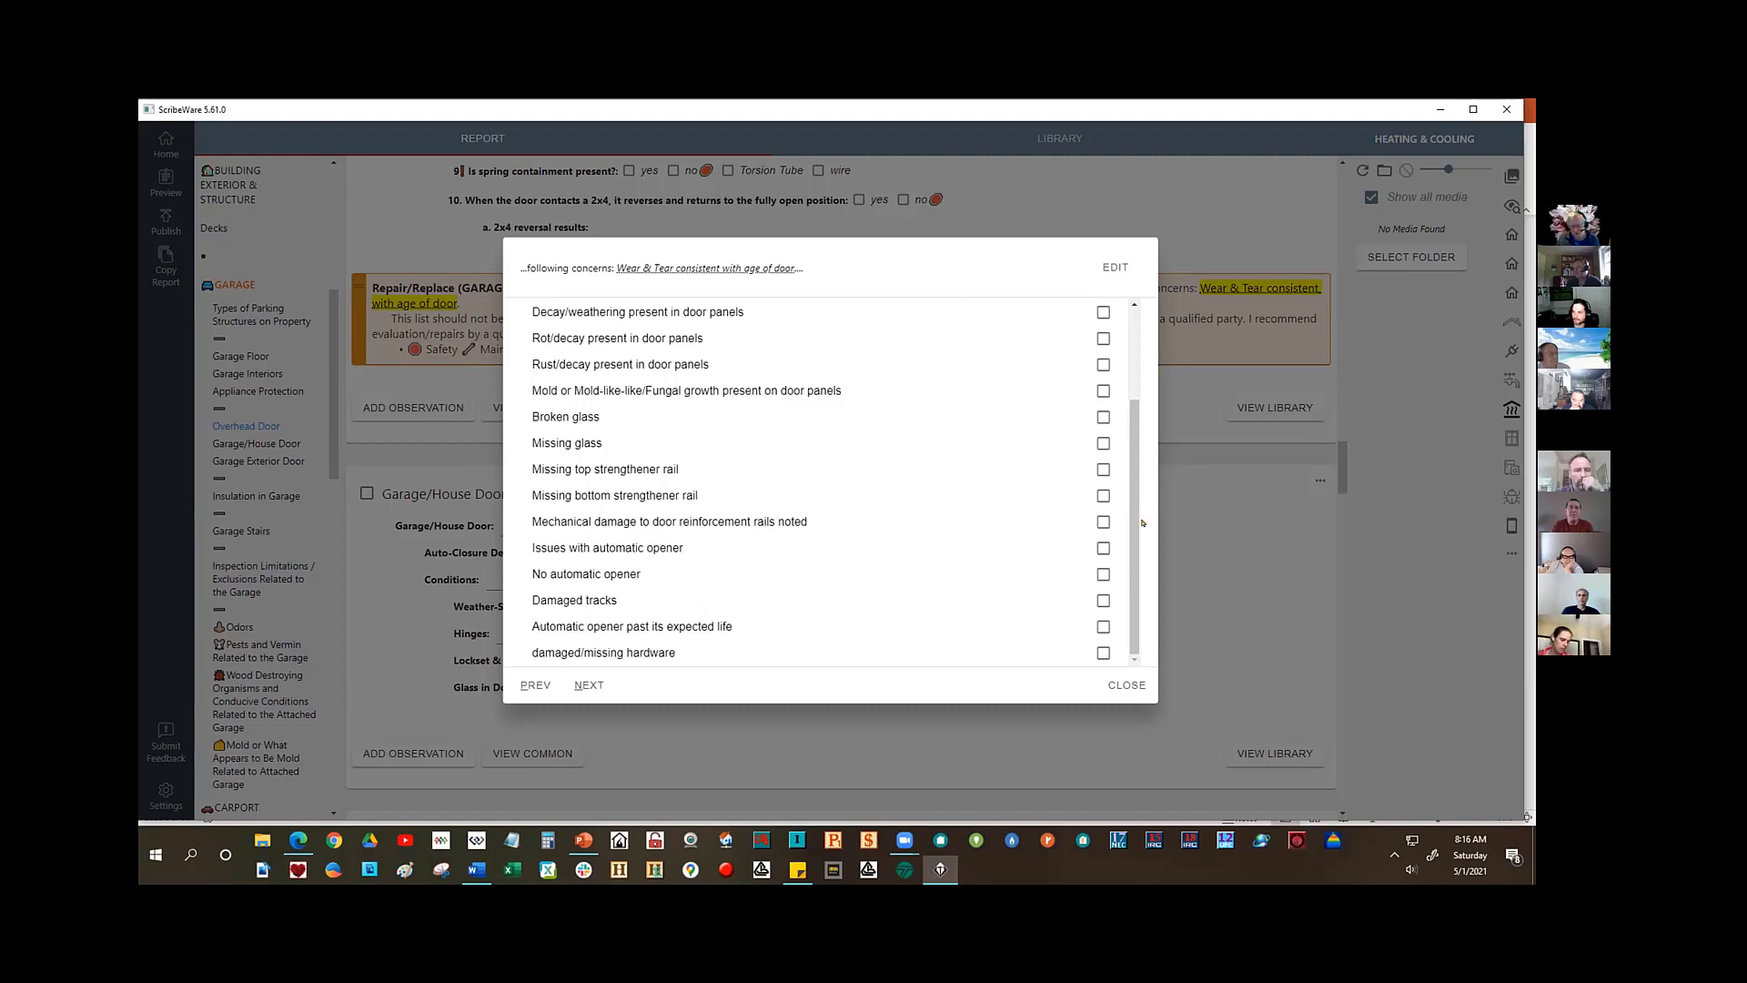
{"action": "left_click_drag", "start_coordinate": [1132, 539], "coordinate": [1135, 360]}
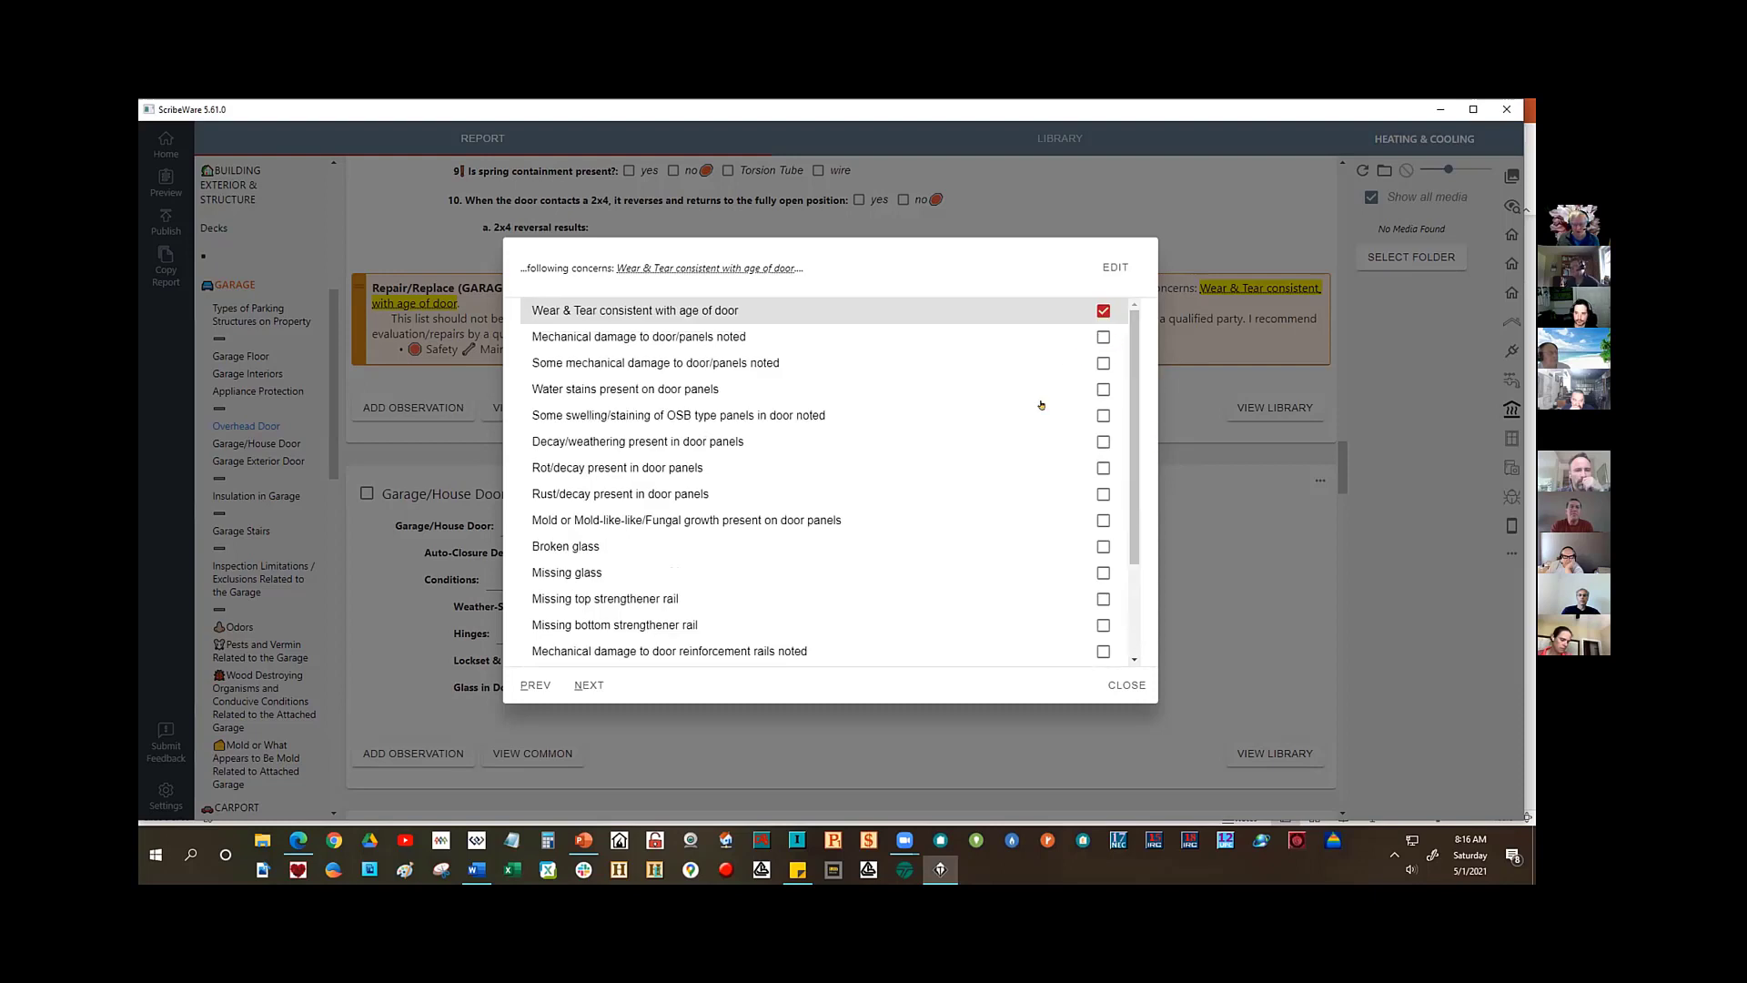
{"action": "left_click", "coordinate": [1089, 338]}
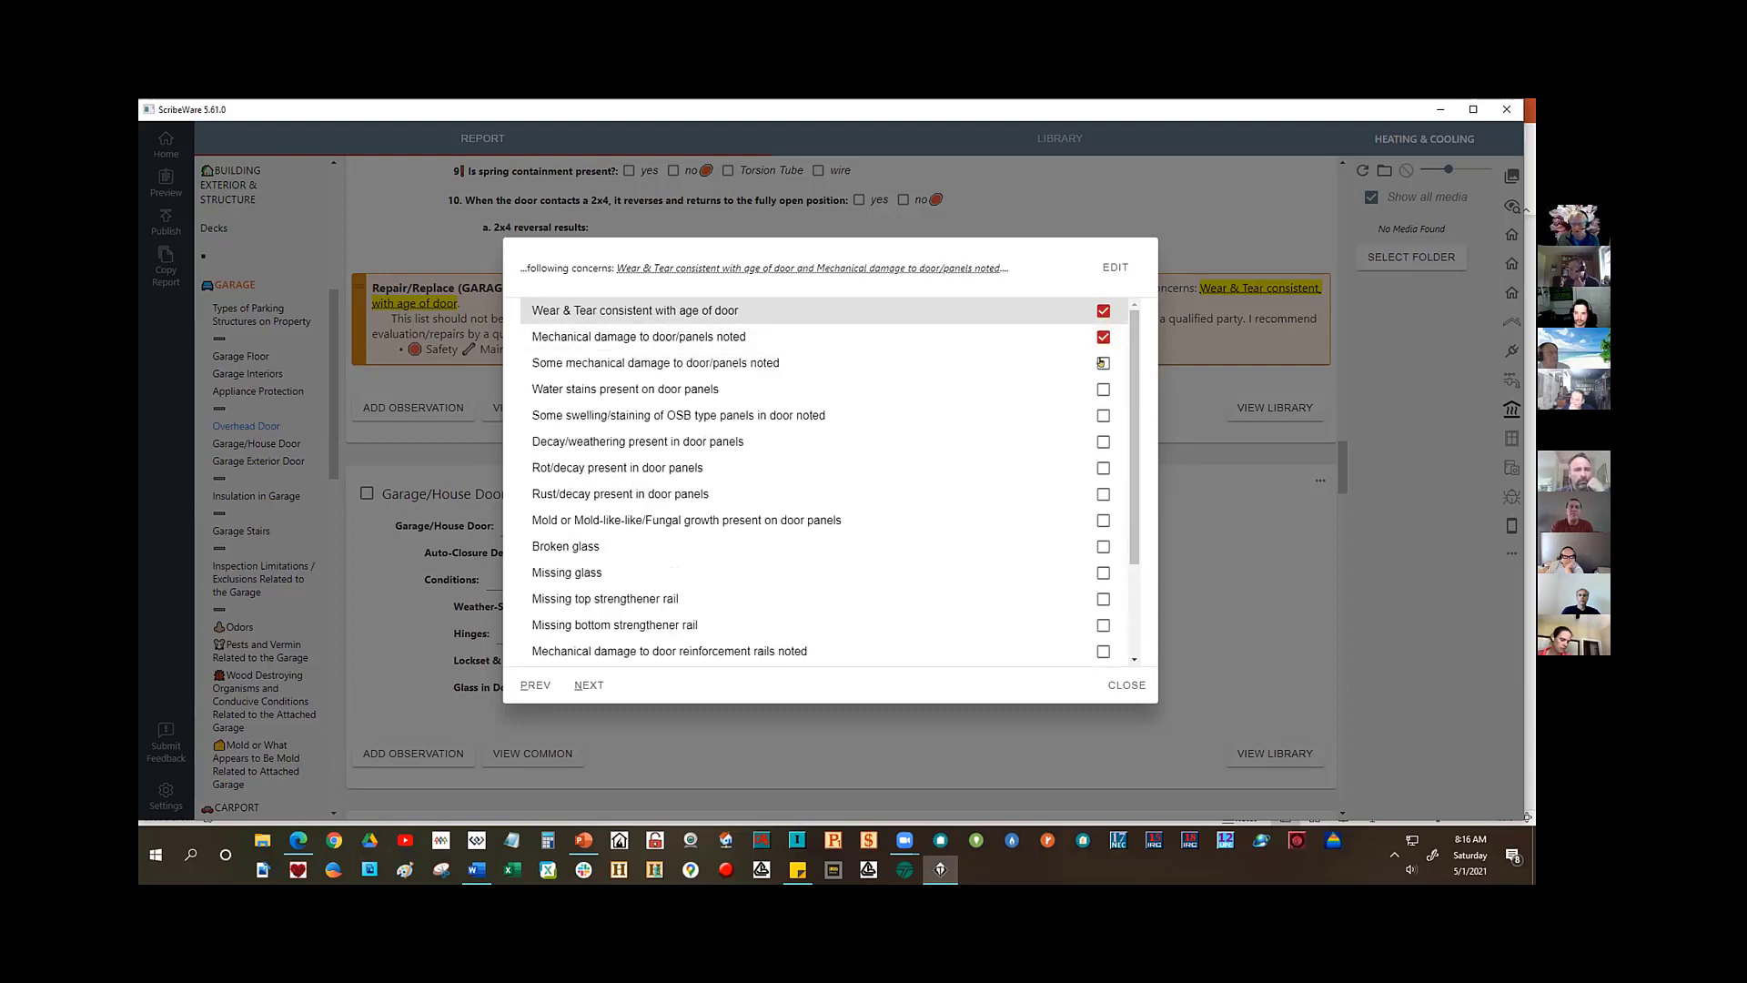
{"action": "left_click", "coordinate": [1102, 363]}
{"action": "left_click", "coordinate": [1102, 392]}
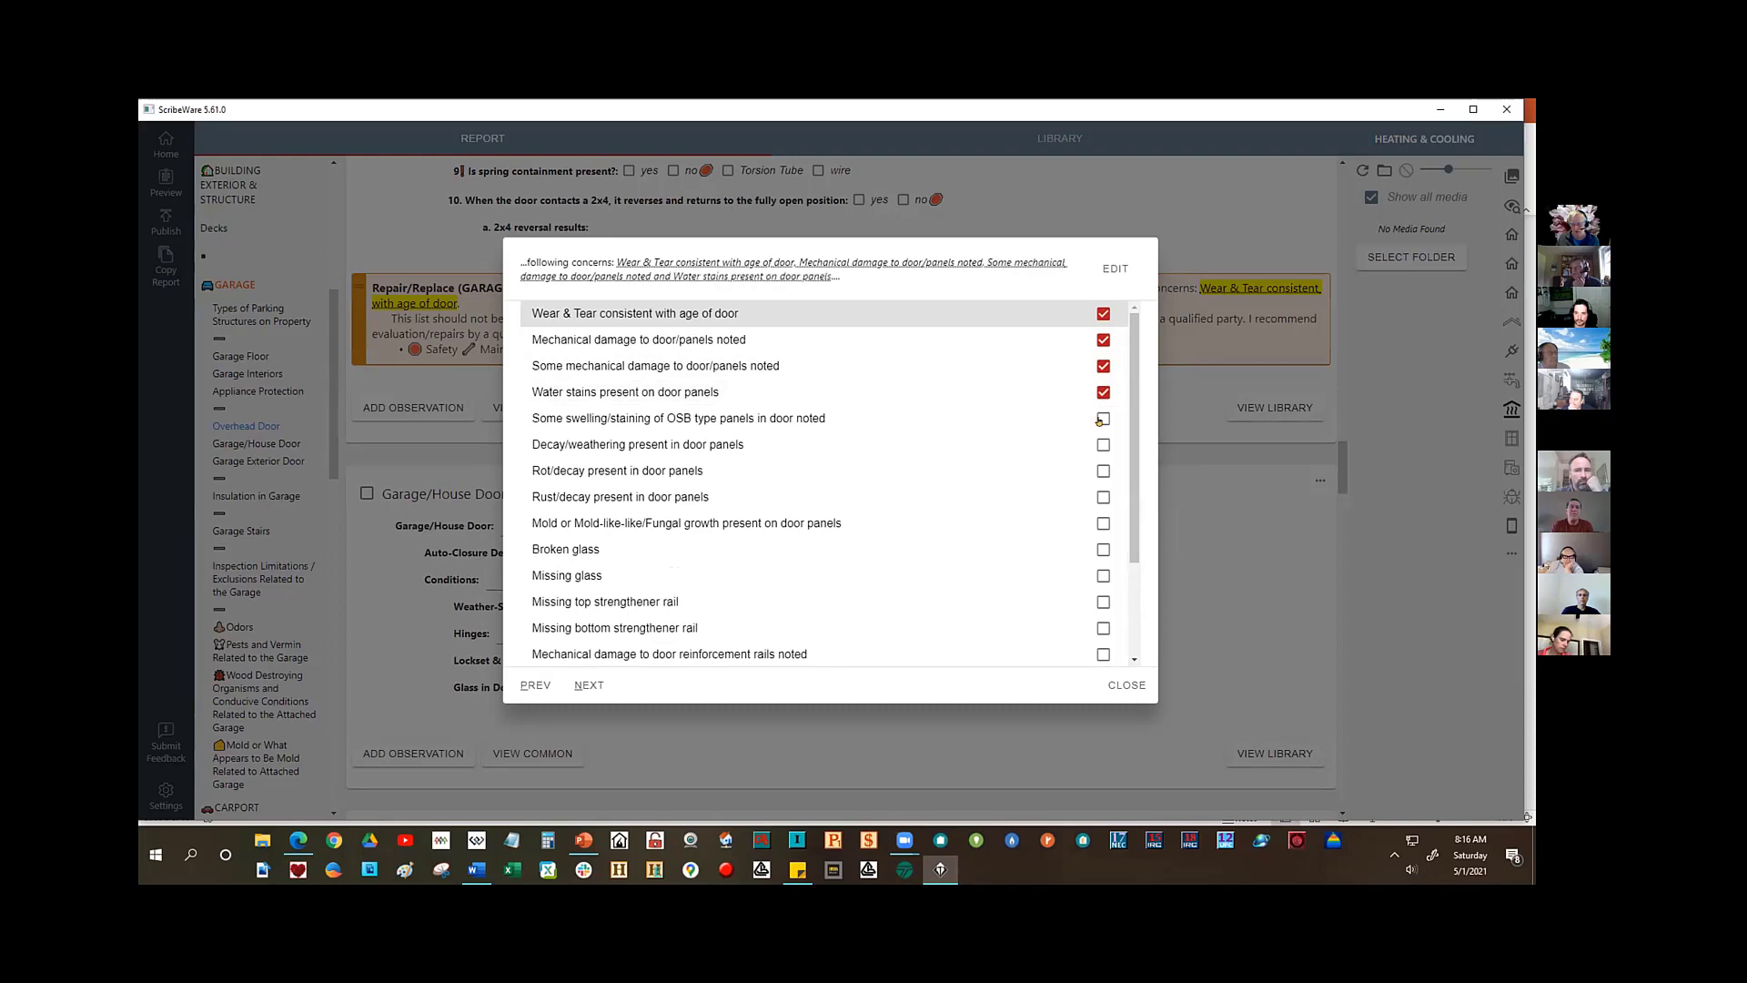
{"action": "left_click", "coordinate": [1103, 418]}
{"action": "left_click", "coordinate": [1103, 444]}
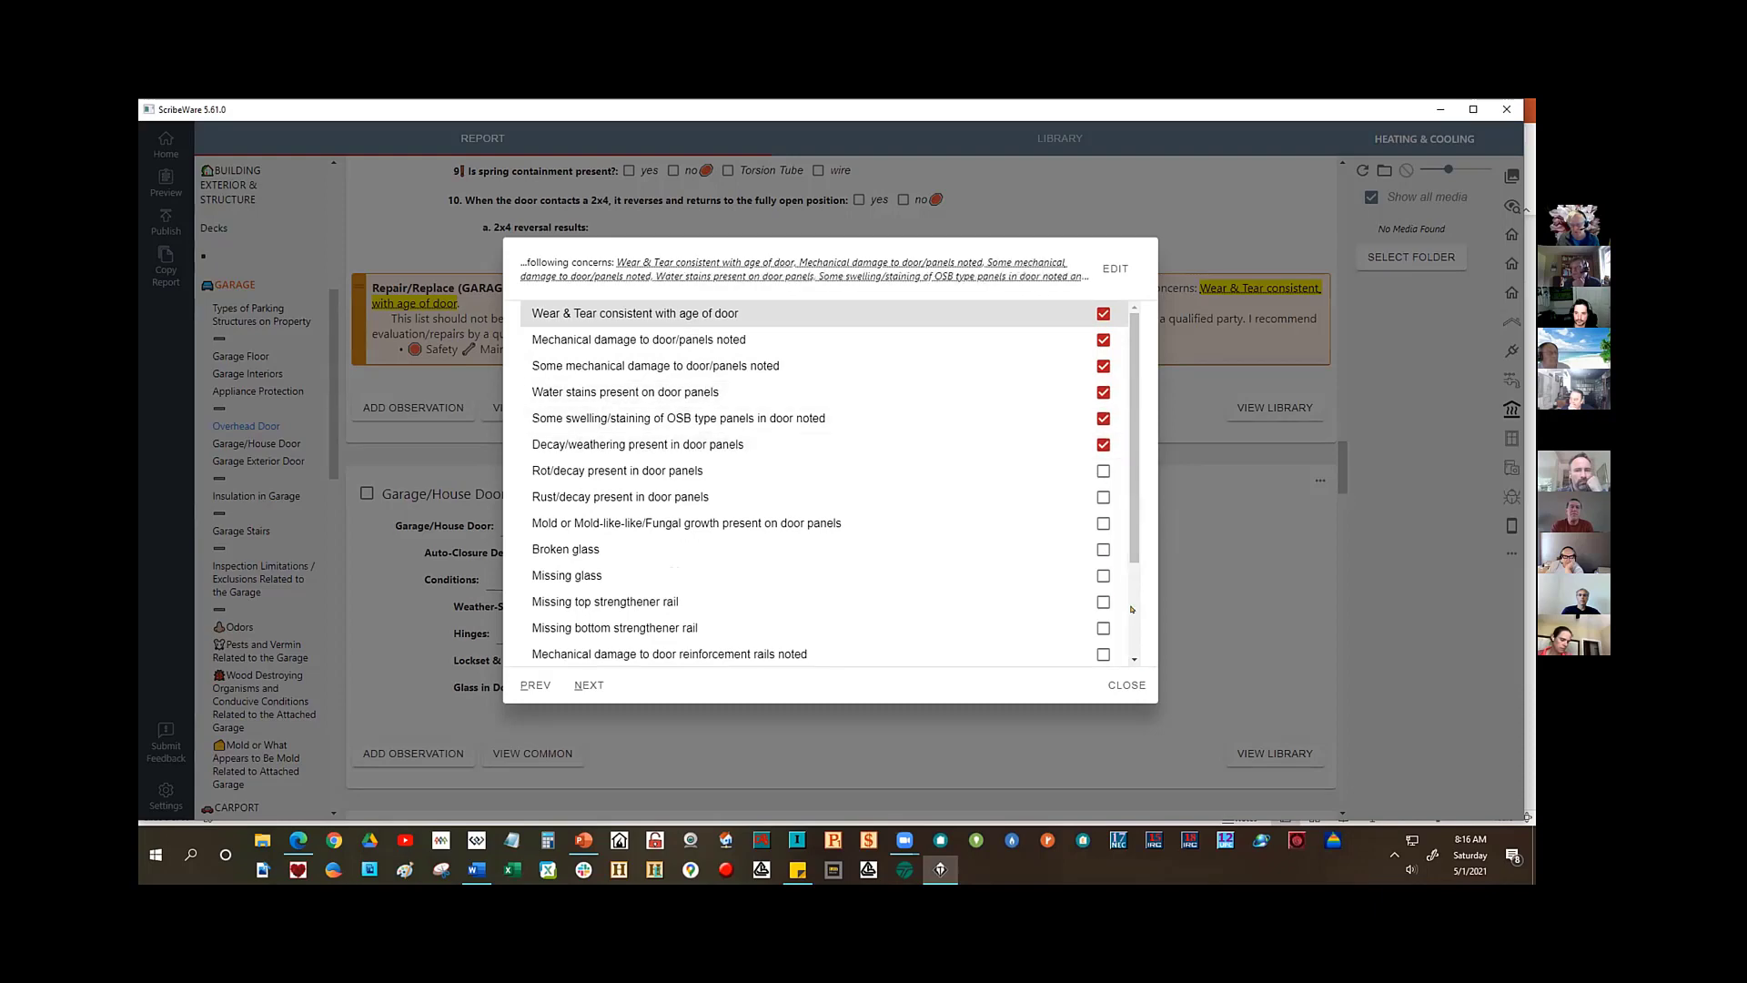
{"action": "left_click", "coordinate": [1129, 685]}
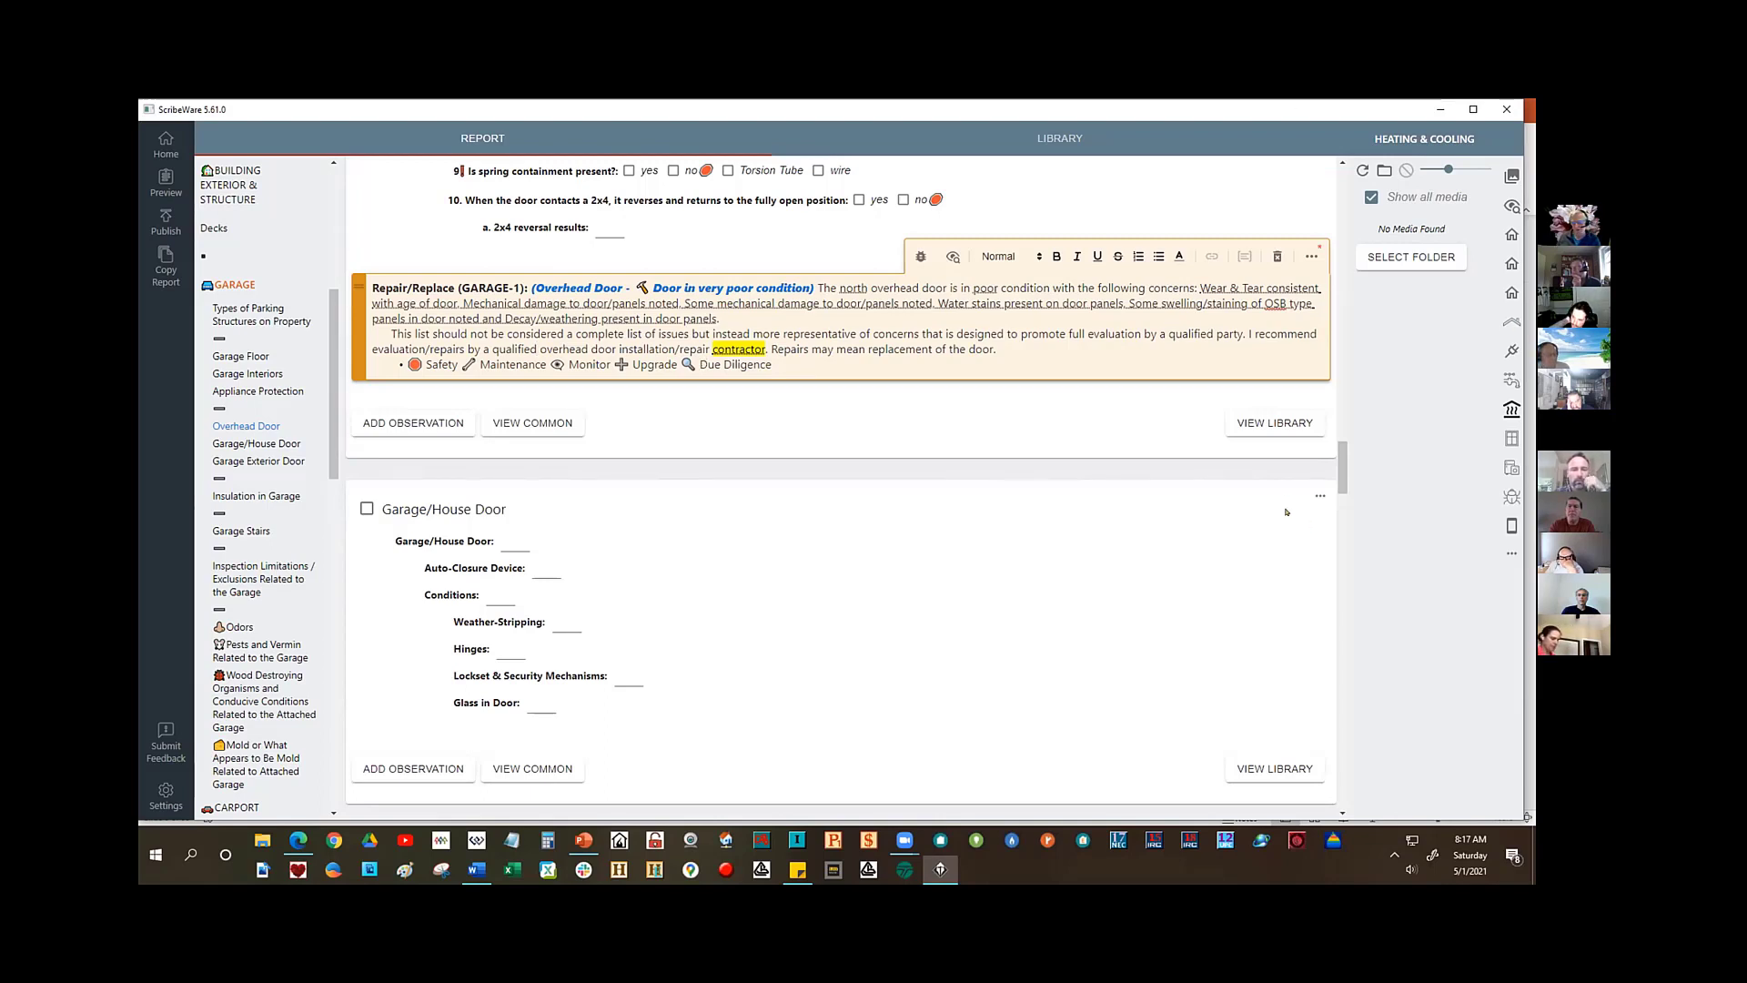
- Set the Door Conditions entry of the Overhead Door section to "Mechanical damage to door/panels noted"
{"action": "left_click_drag", "start_coordinate": [1344, 421], "coordinate": [1353, 294]}
{"action": "scroll", "coordinate": [571, 557], "scroll_direction": "down", "scroll_amount": 3}
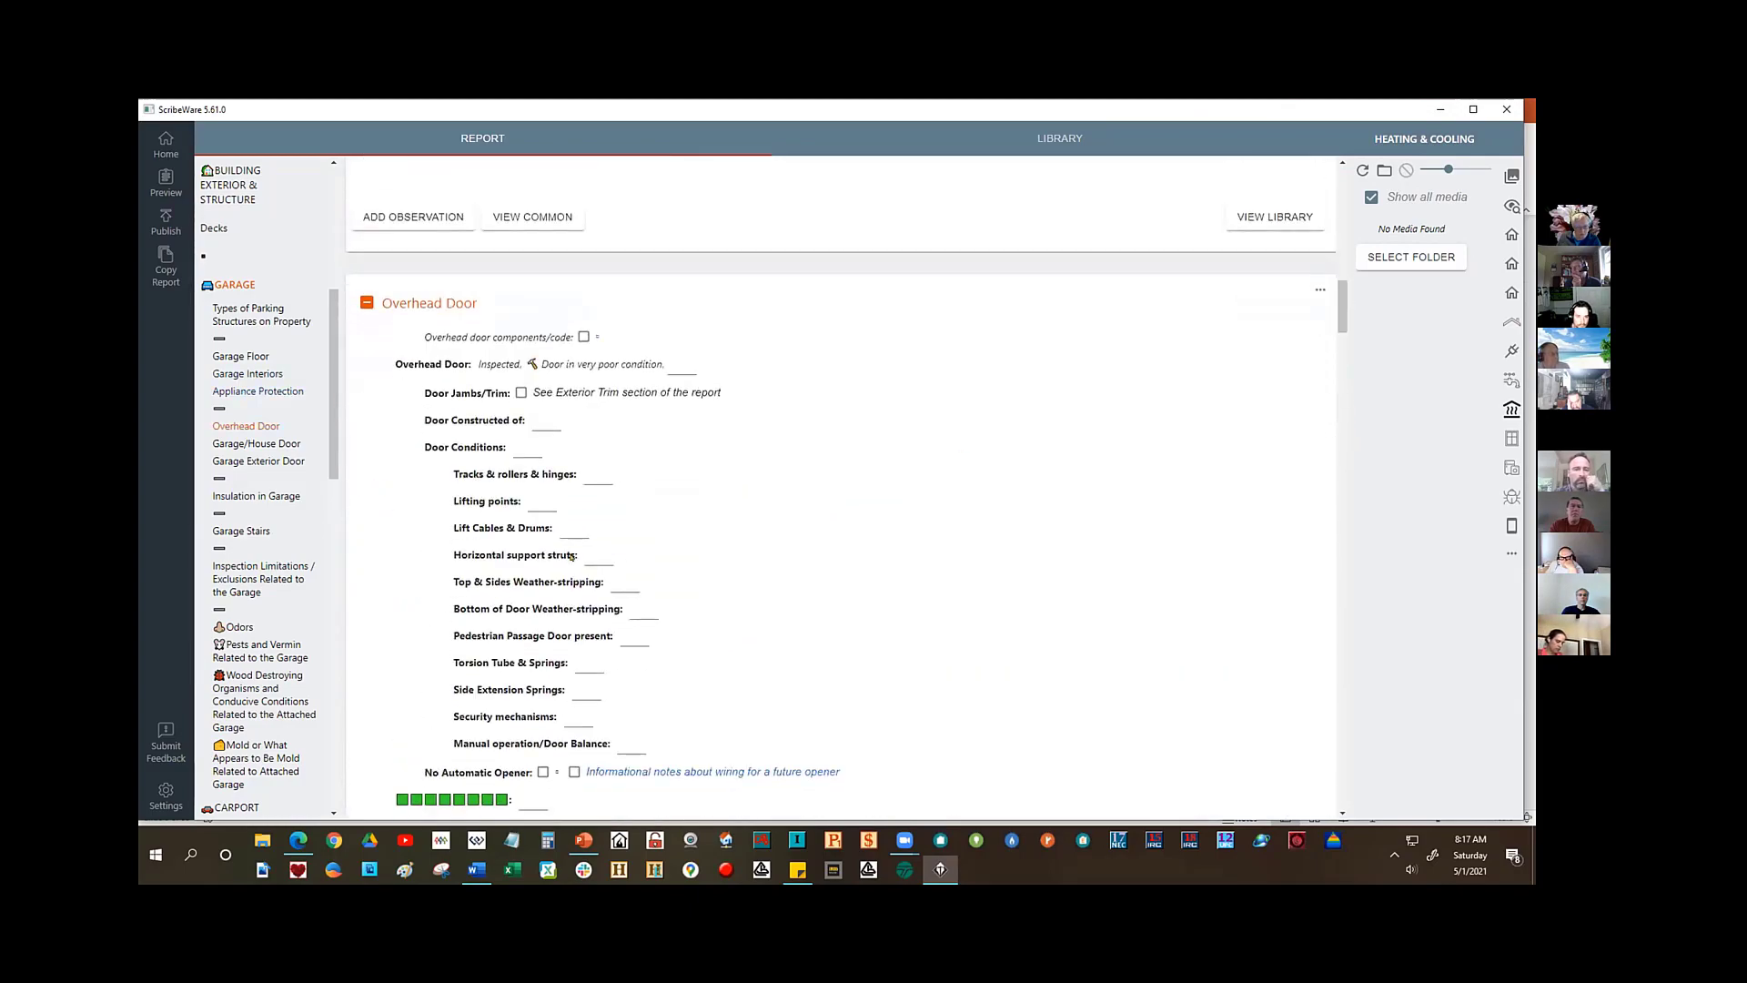
{"action": "left_click", "coordinate": [519, 450]}
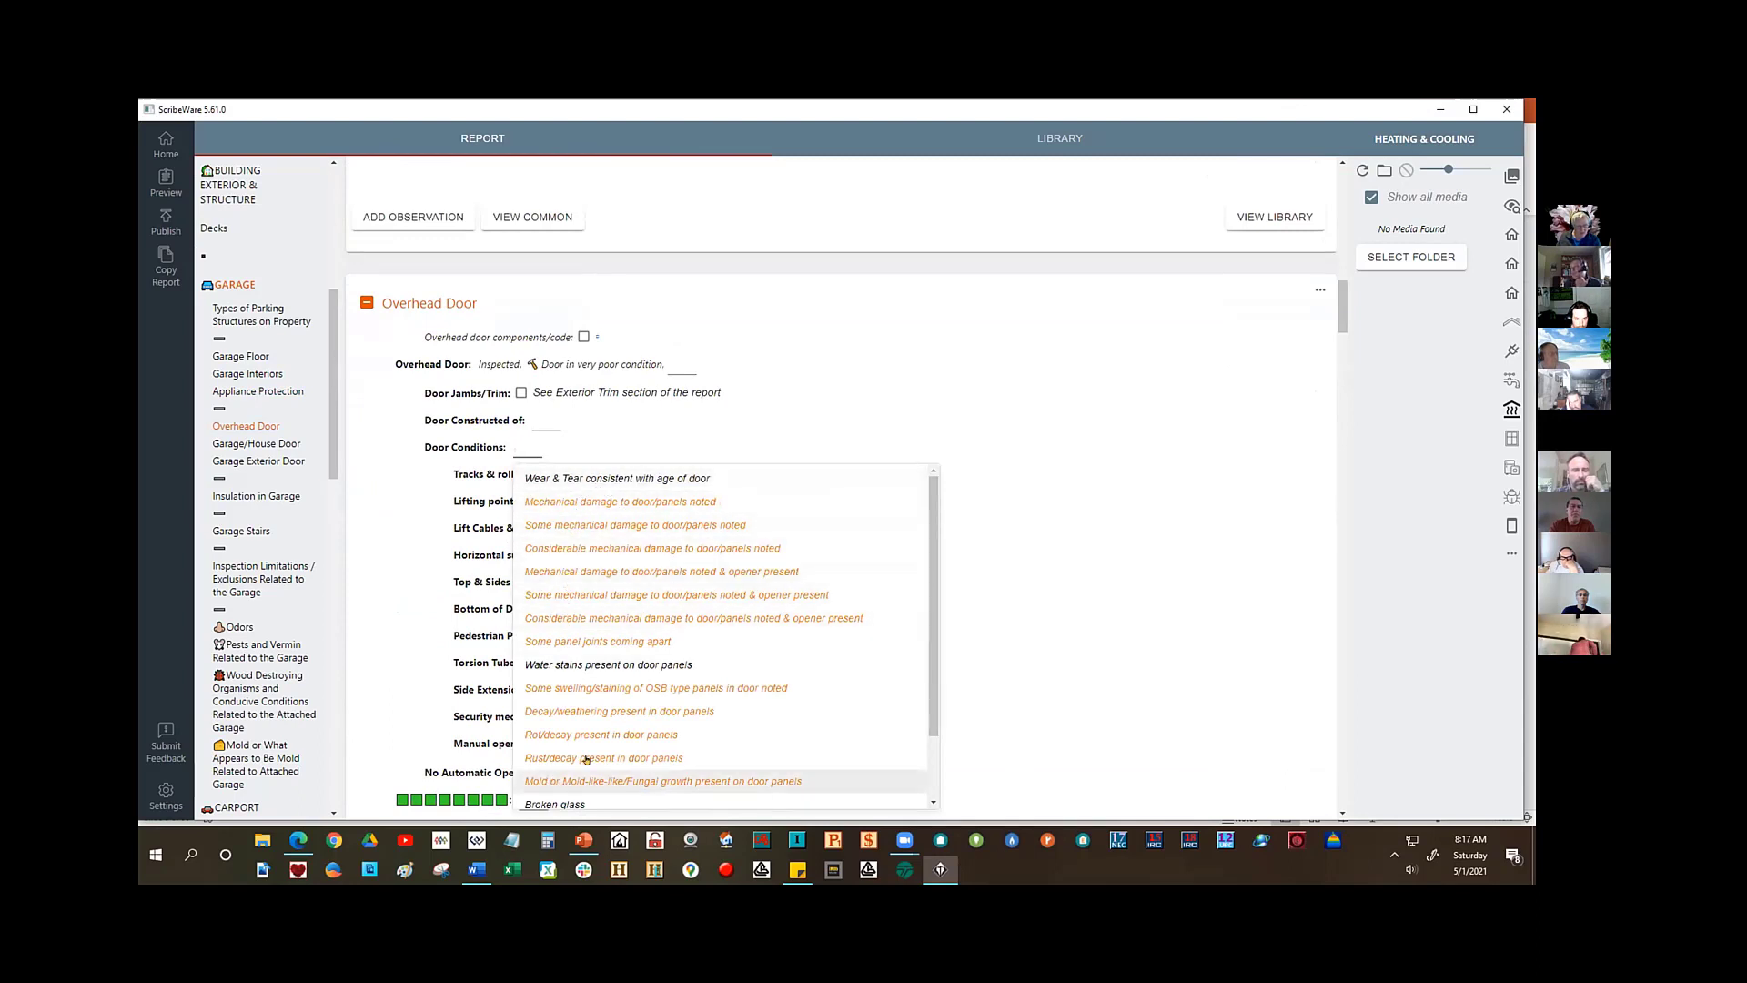
{"action": "left_click", "coordinate": [620, 503]}
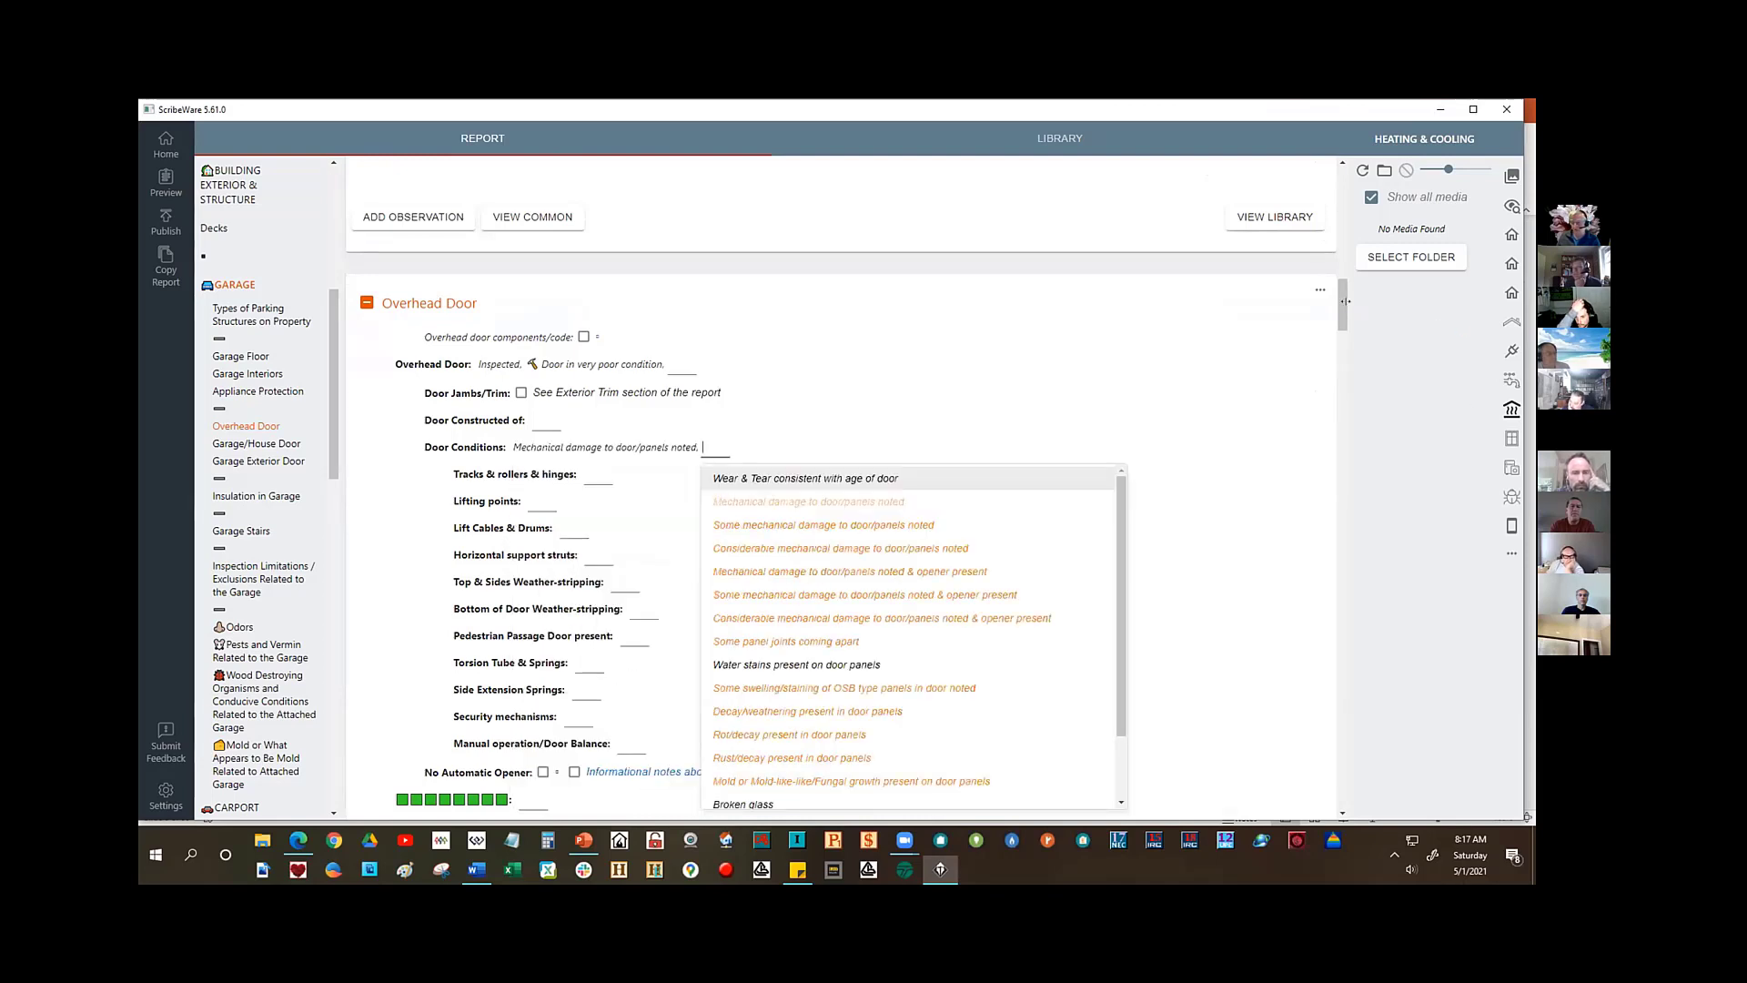
- Choose "numerous" as the amount of mechanical damage in the Door Conditions Repair/Replace observation
{"action": "scroll", "coordinate": [1346, 337], "scroll_direction": "down", "scroll_amount": 6}
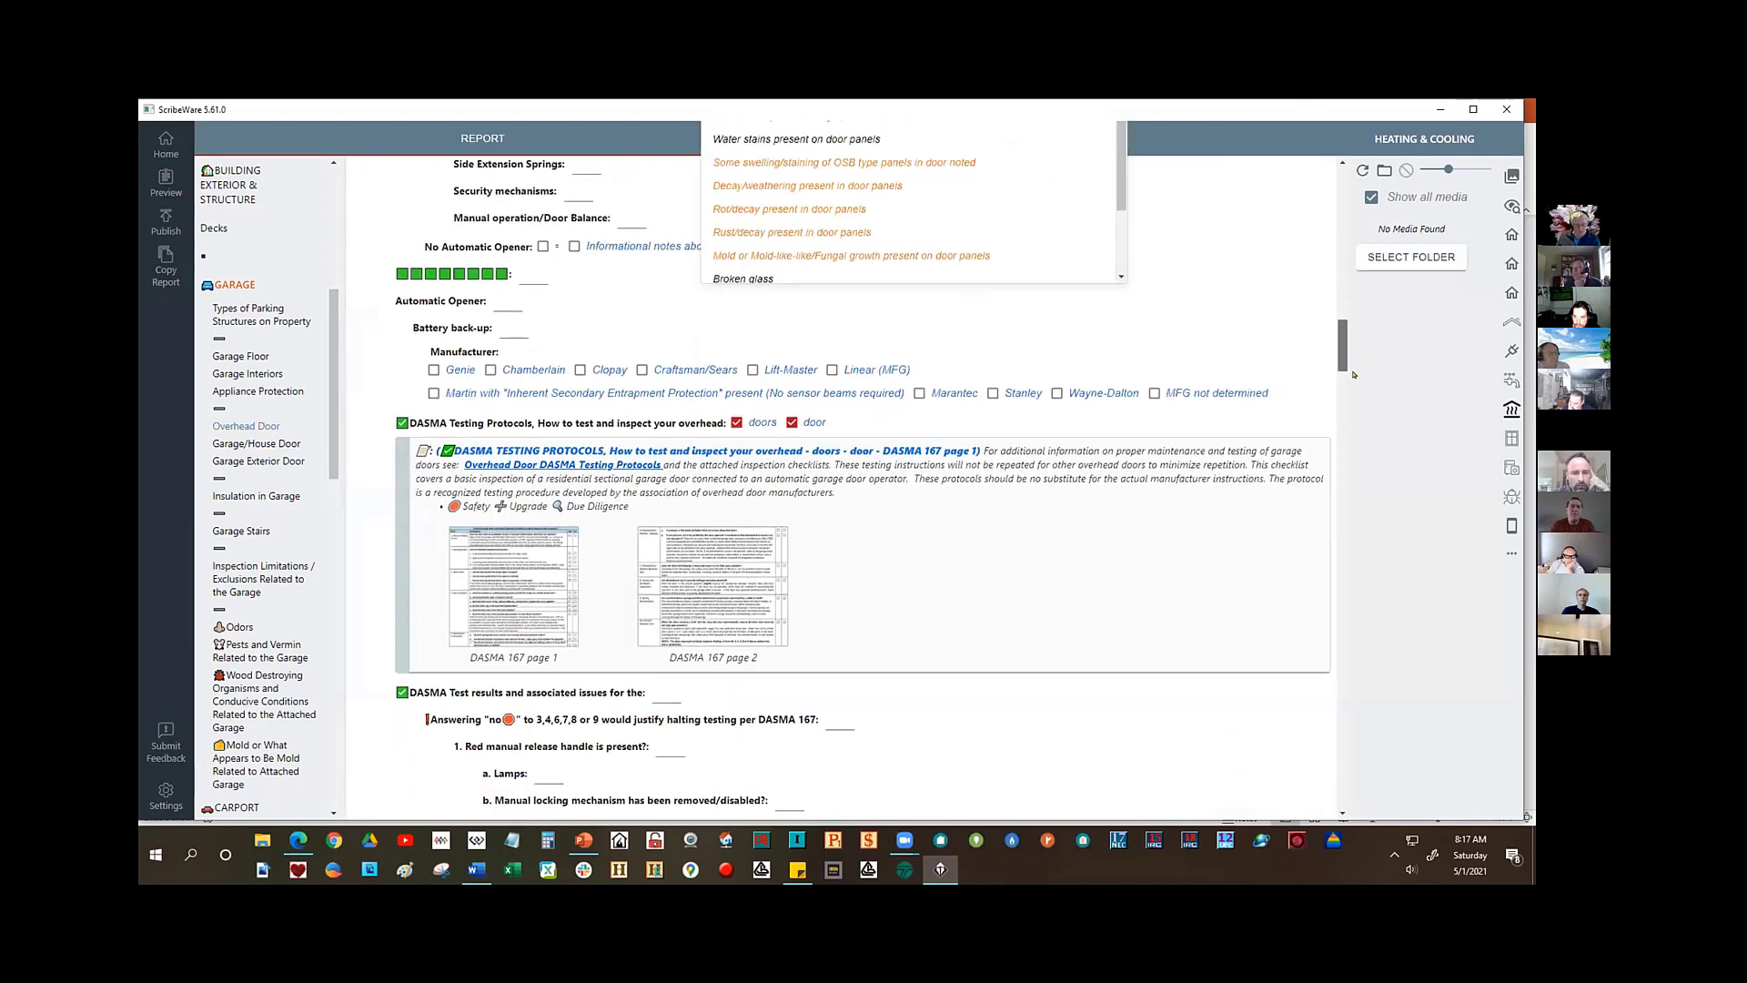
{"action": "scroll", "coordinate": [1354, 401], "scroll_direction": "down", "scroll_amount": 15}
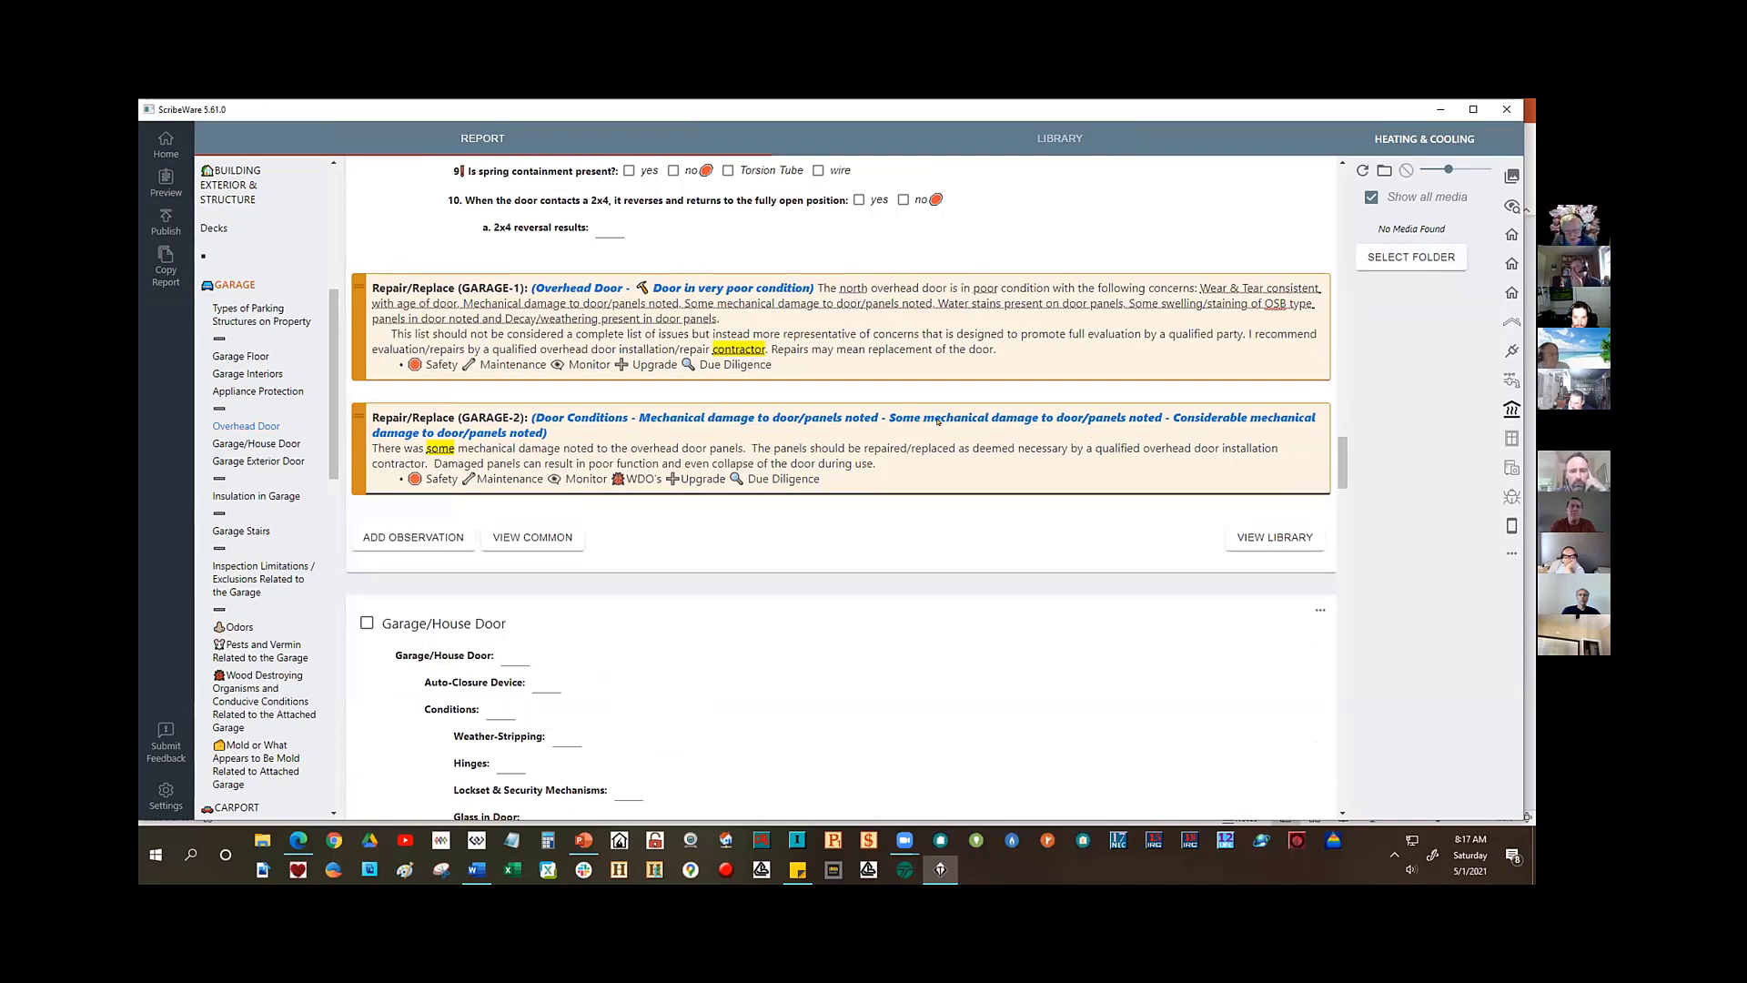
{"action": "left_click", "coordinate": [443, 448]}
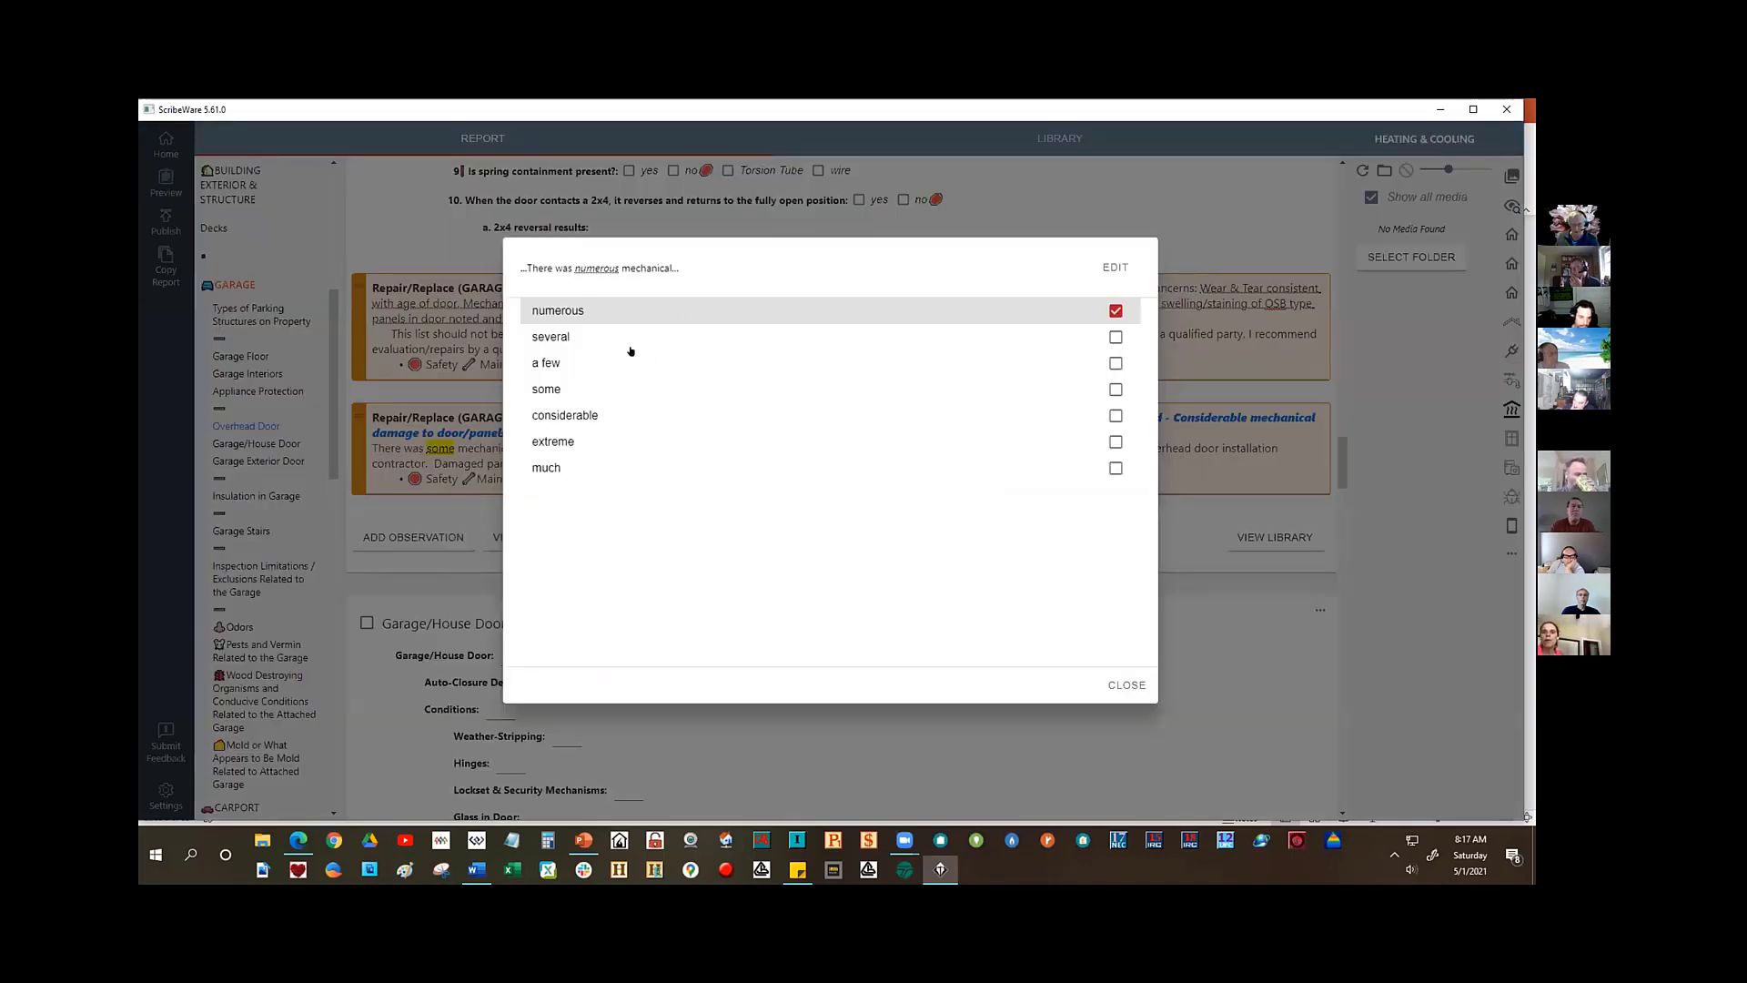
{"action": "left_click", "coordinate": [1127, 685]}
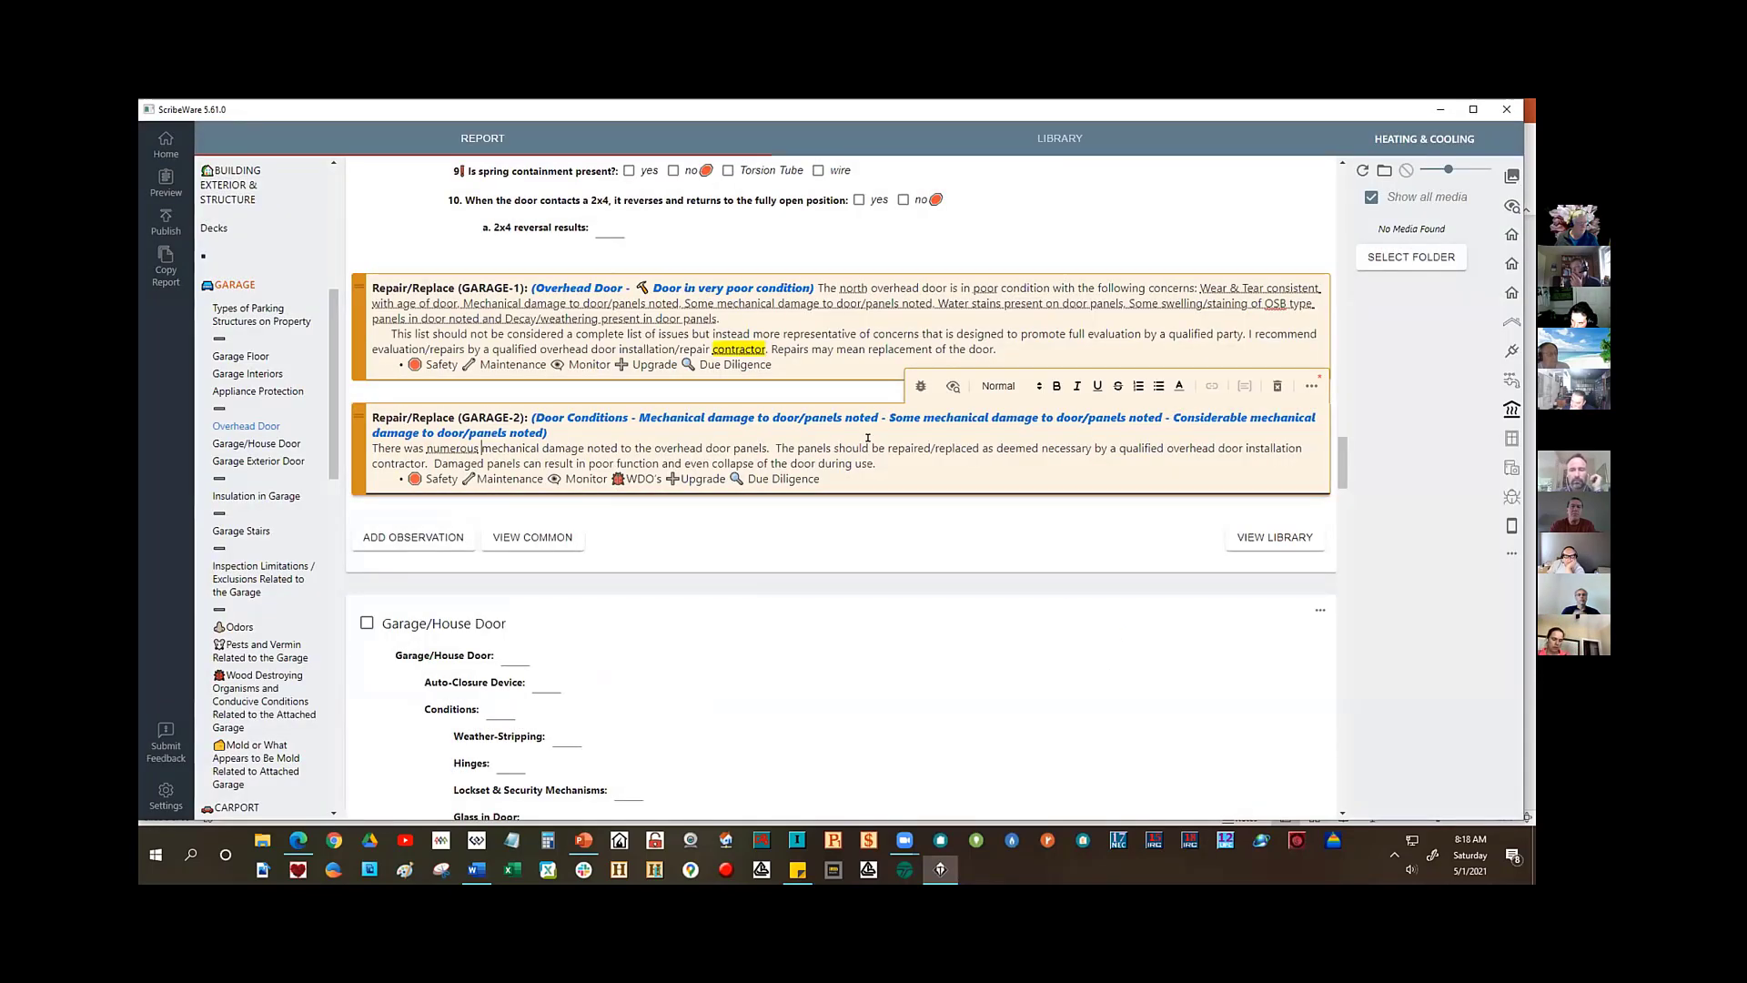
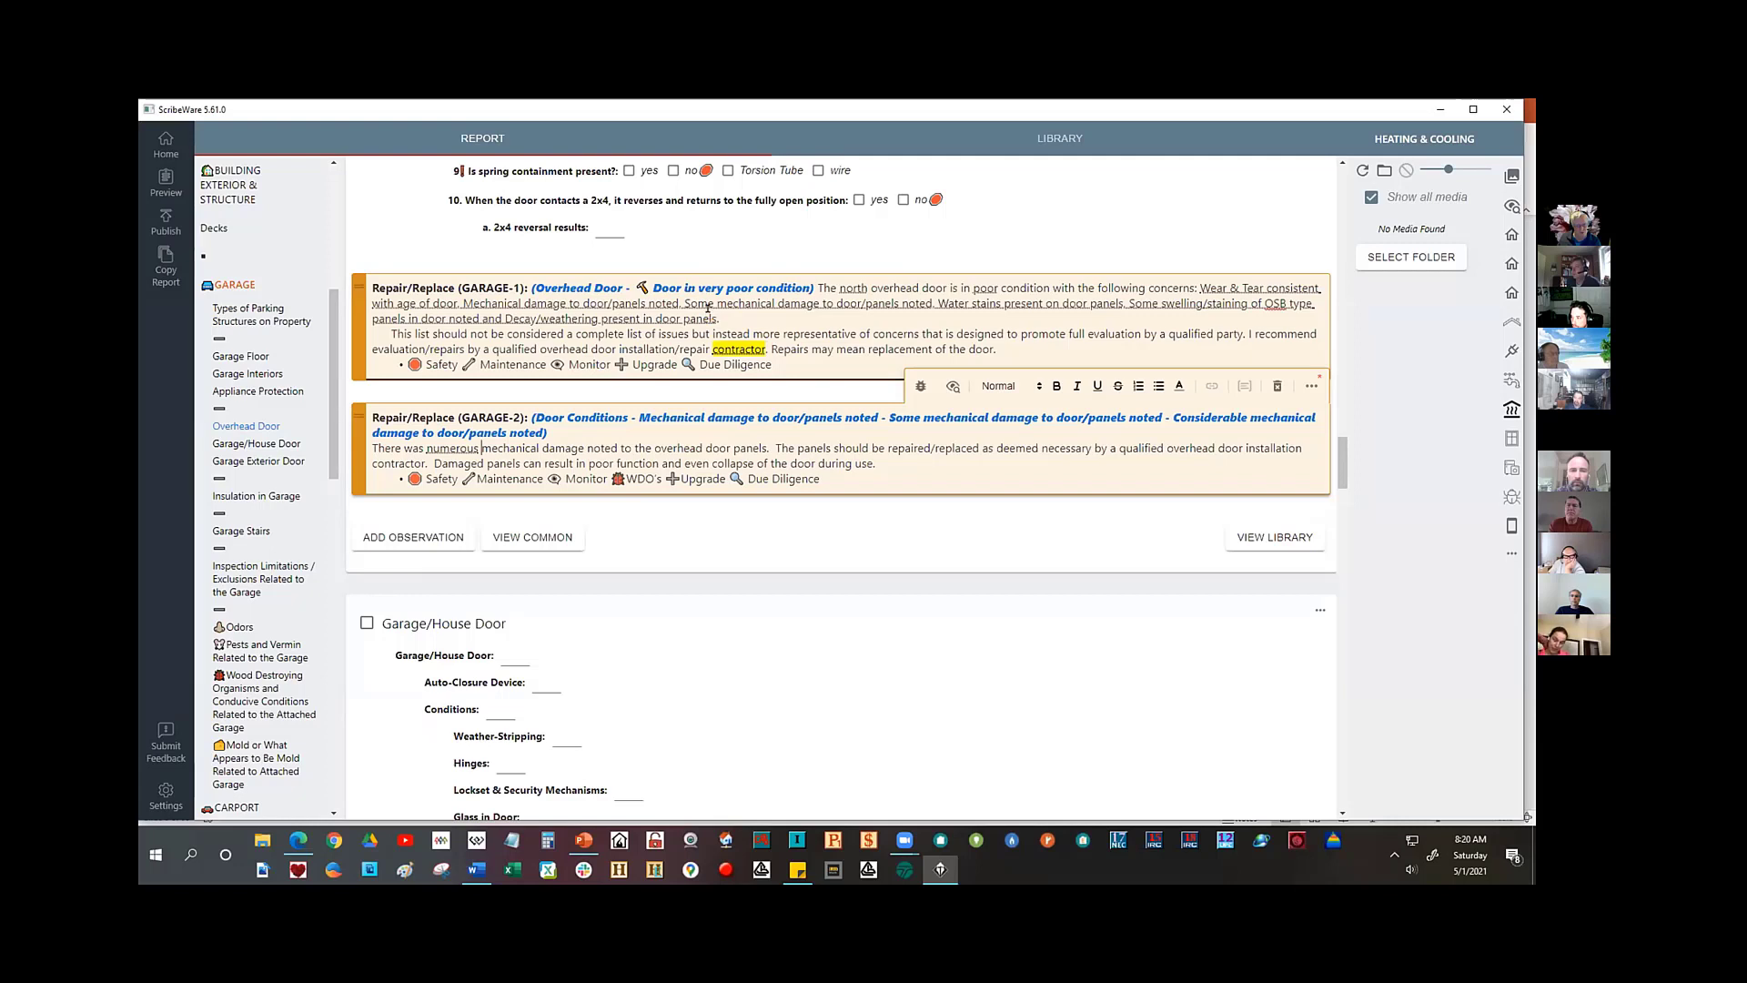
- Examine the selectable concerns behind the list in the "Door in very poor condition" observation without changing them
{"action": "left_click", "coordinate": [748, 315]}
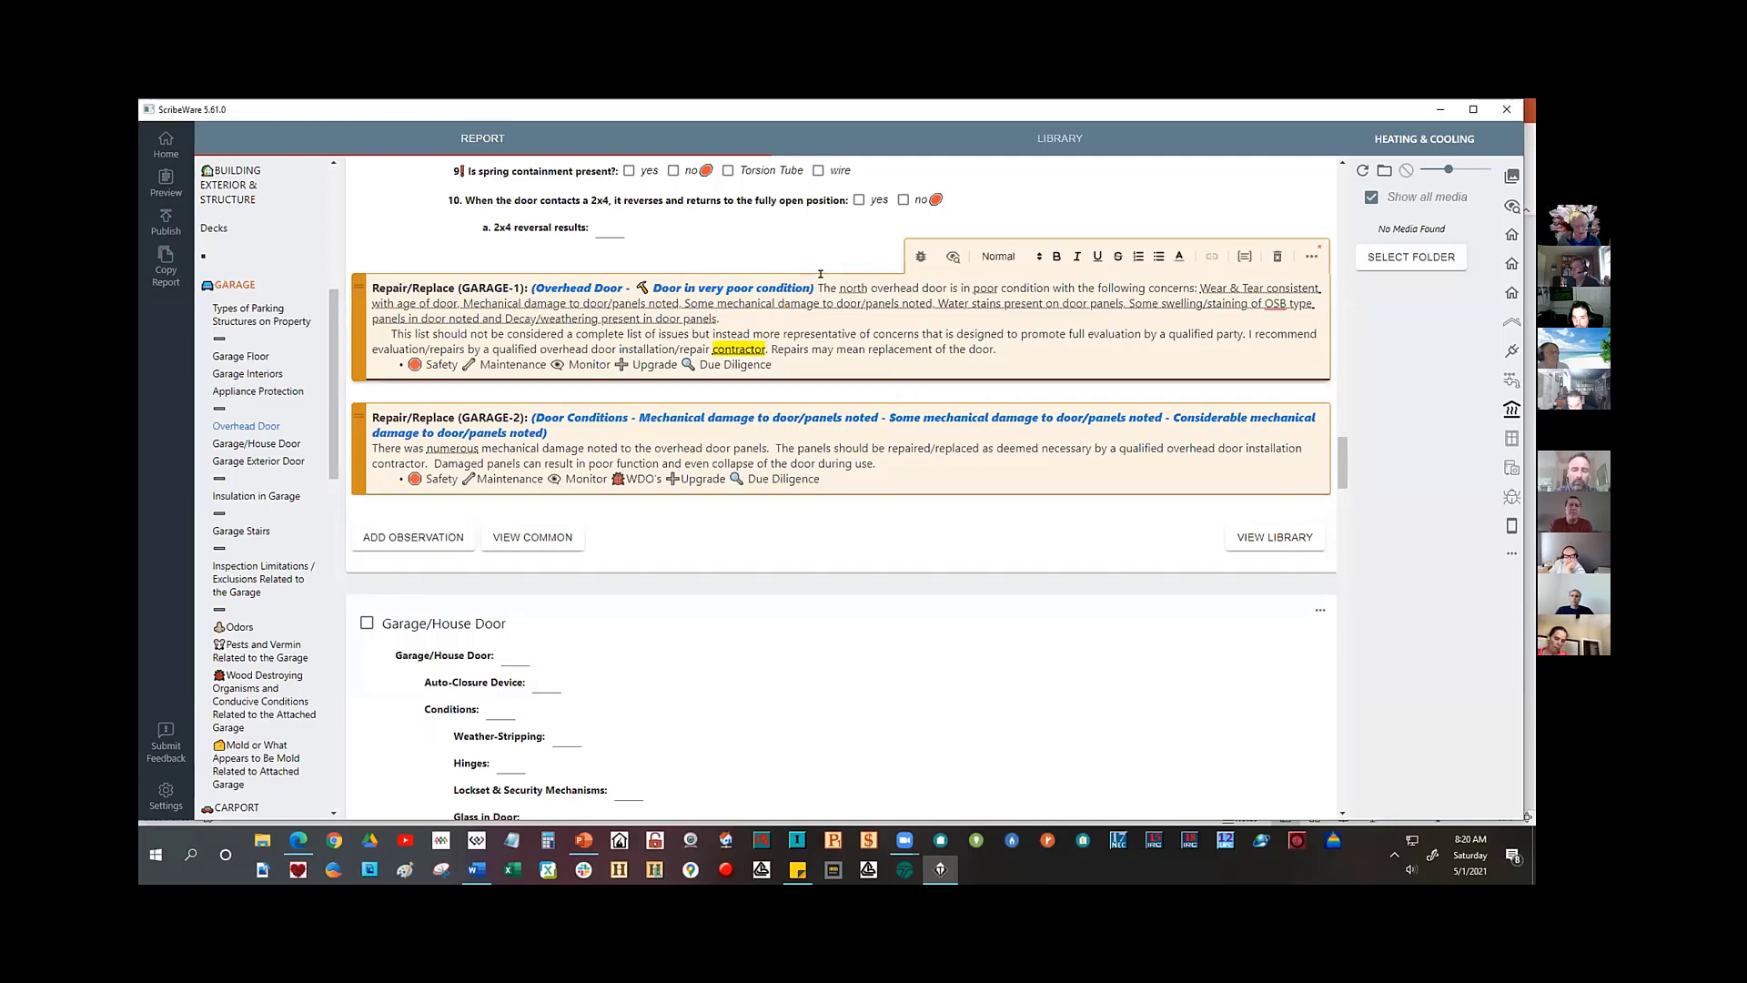
{"action": "key", "text": "Up"}
{"action": "key", "text": "End"}
{"action": "key", "text": "ctrl+Left"}
{"action": "key", "text": "ctrl+Left"}
{"action": "key", "text": "ctrl+Left"}
{"action": "key", "text": "ctrl+Left"}
{"action": "key", "text": "ctrl+Left"}
{"action": "key", "text": "ctrl+Left"}
{"action": "key", "text": "ctrl+Left"}
{"action": "key", "text": "ctrl+Left"}
{"action": "key", "text": "ctrl+Left"}
{"action": "key", "text": "ctrl+Left"}
{"action": "key", "text": "ctrl+Left"}
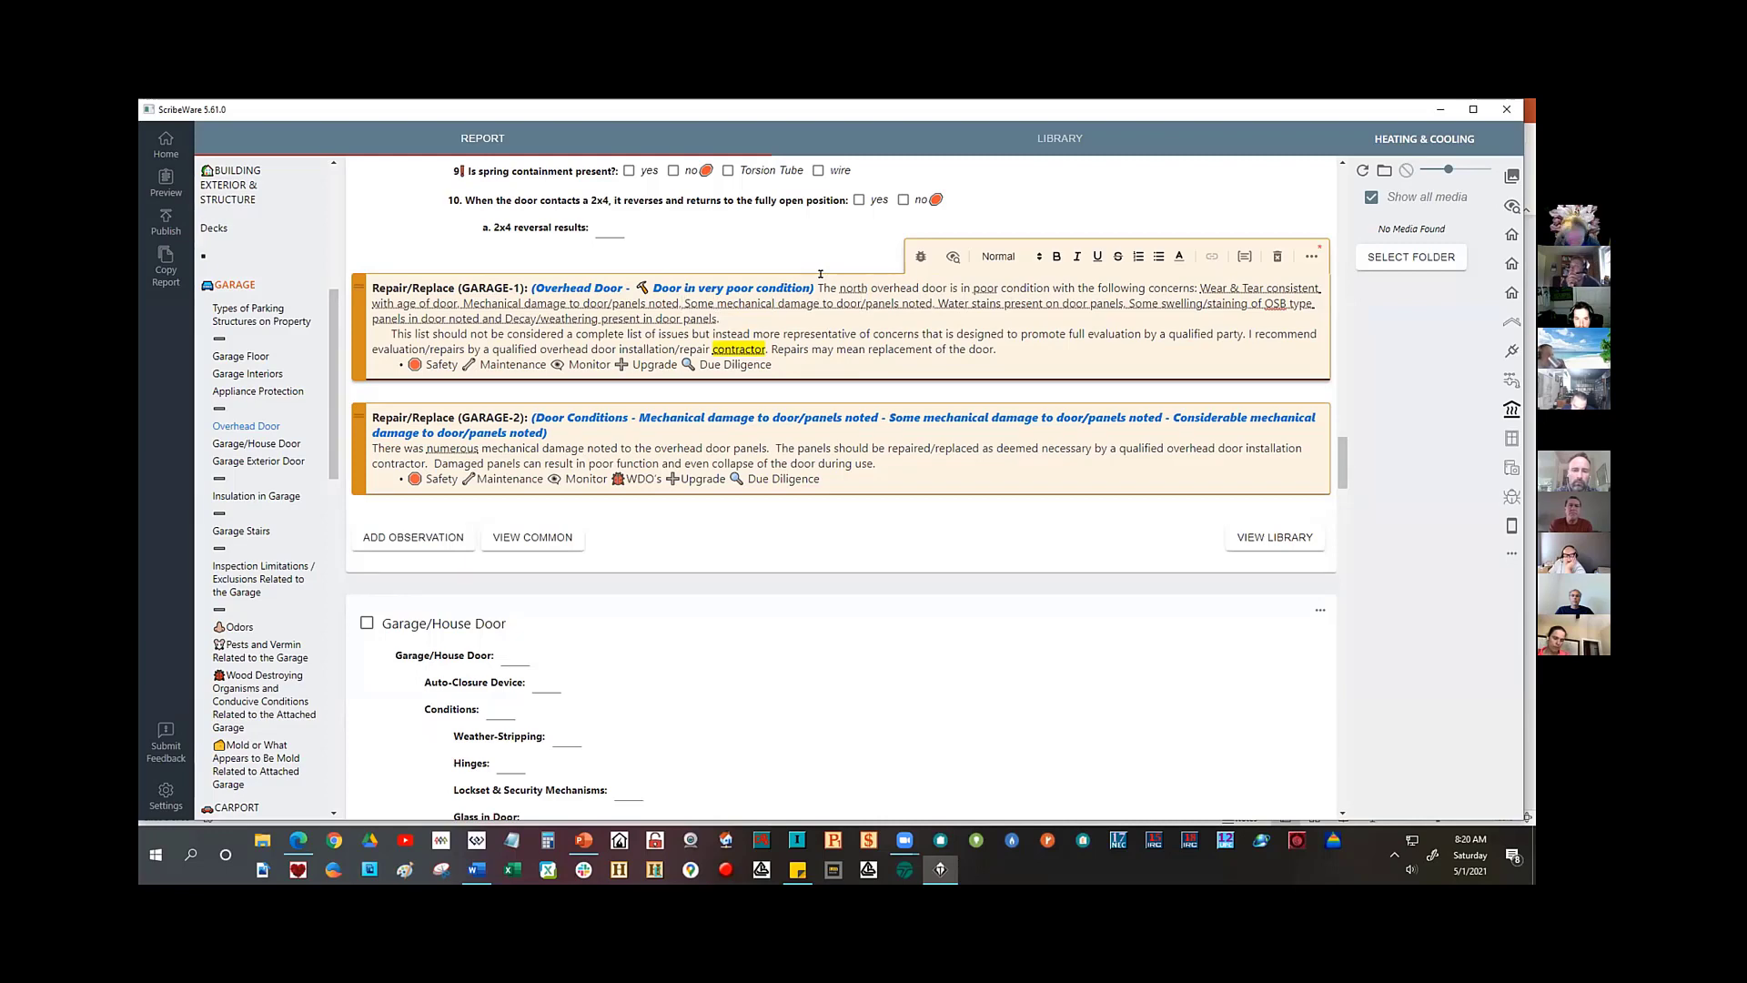
{"action": "left_click", "coordinate": [821, 280]}
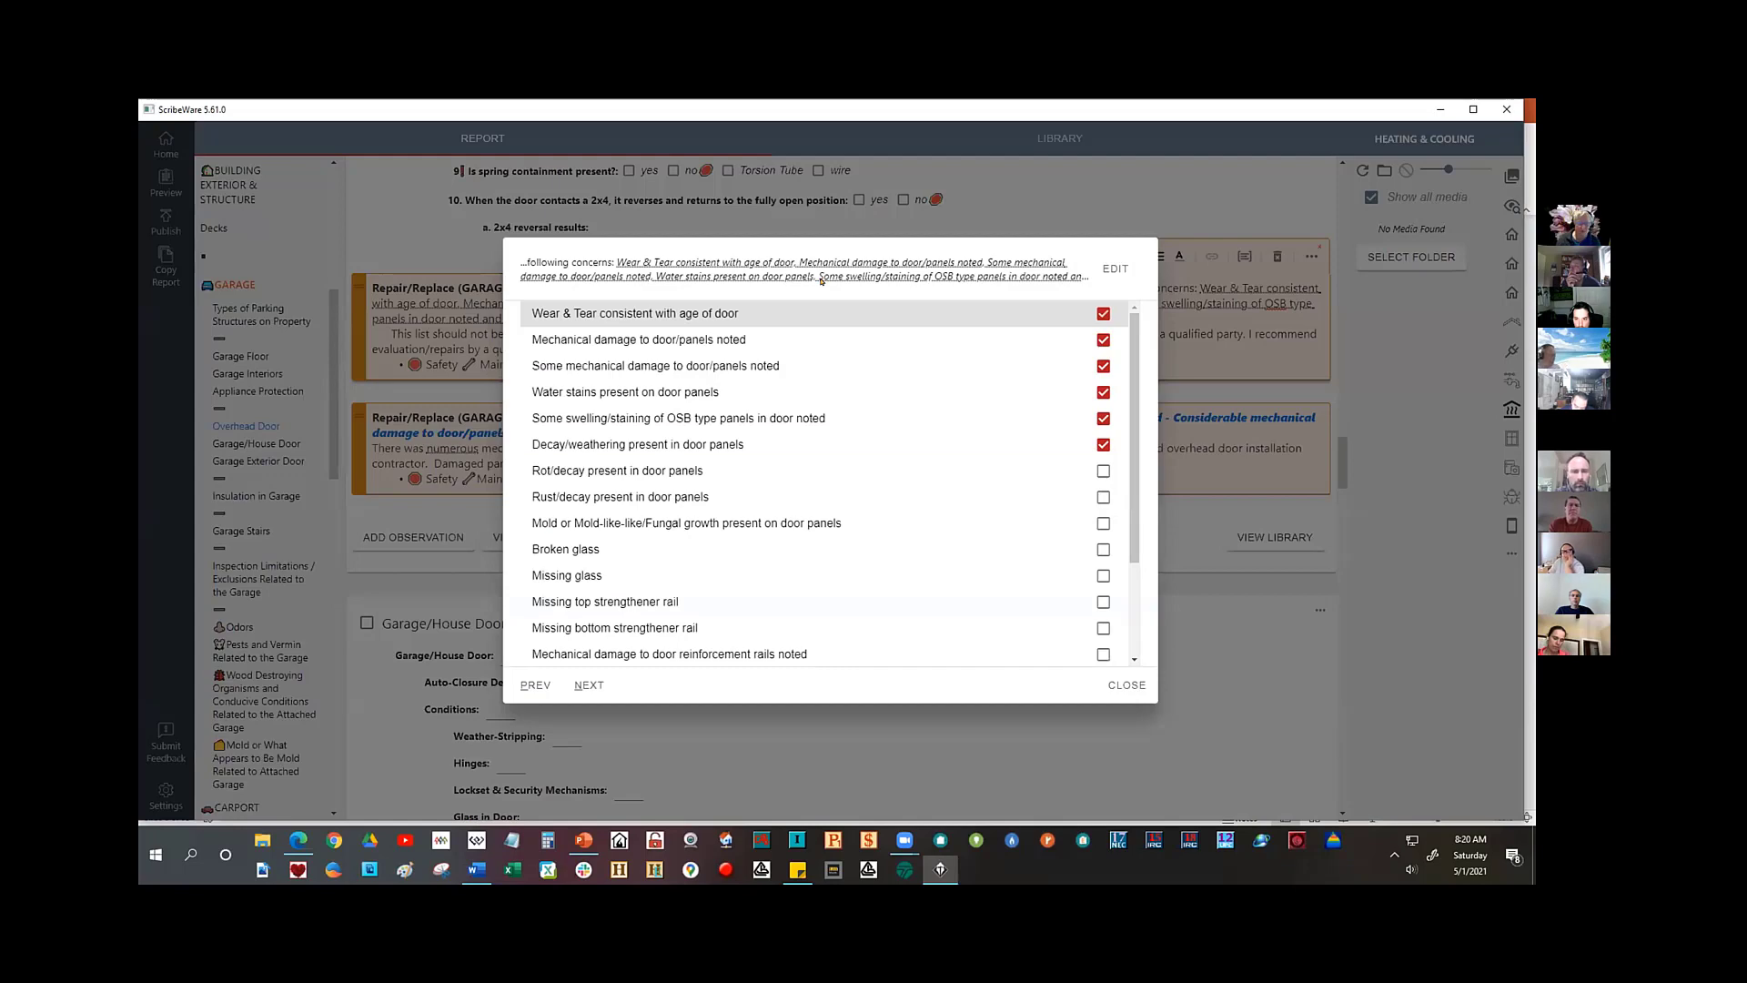
{"action": "left_click", "coordinate": [1125, 683]}
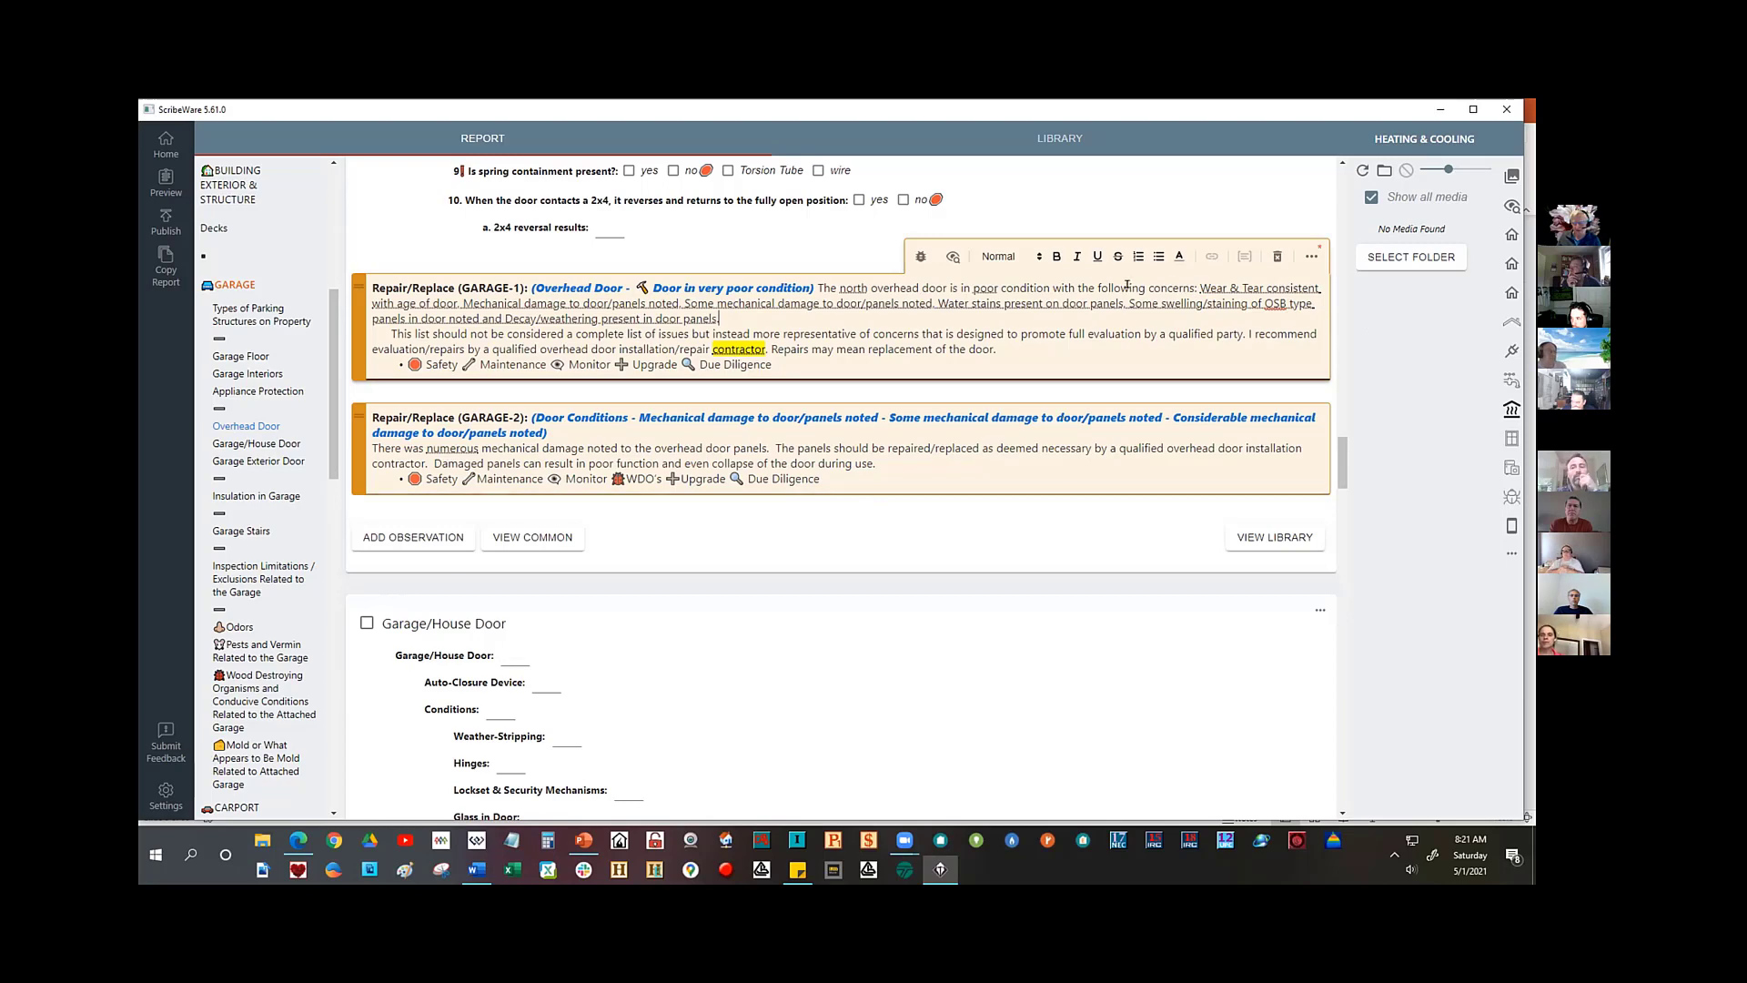
- Try to store the listed concerns in the "Door in very poor condition" observation as alternate text
{"action": "left_click_drag", "start_coordinate": [1197, 287], "coordinate": [718, 318]}
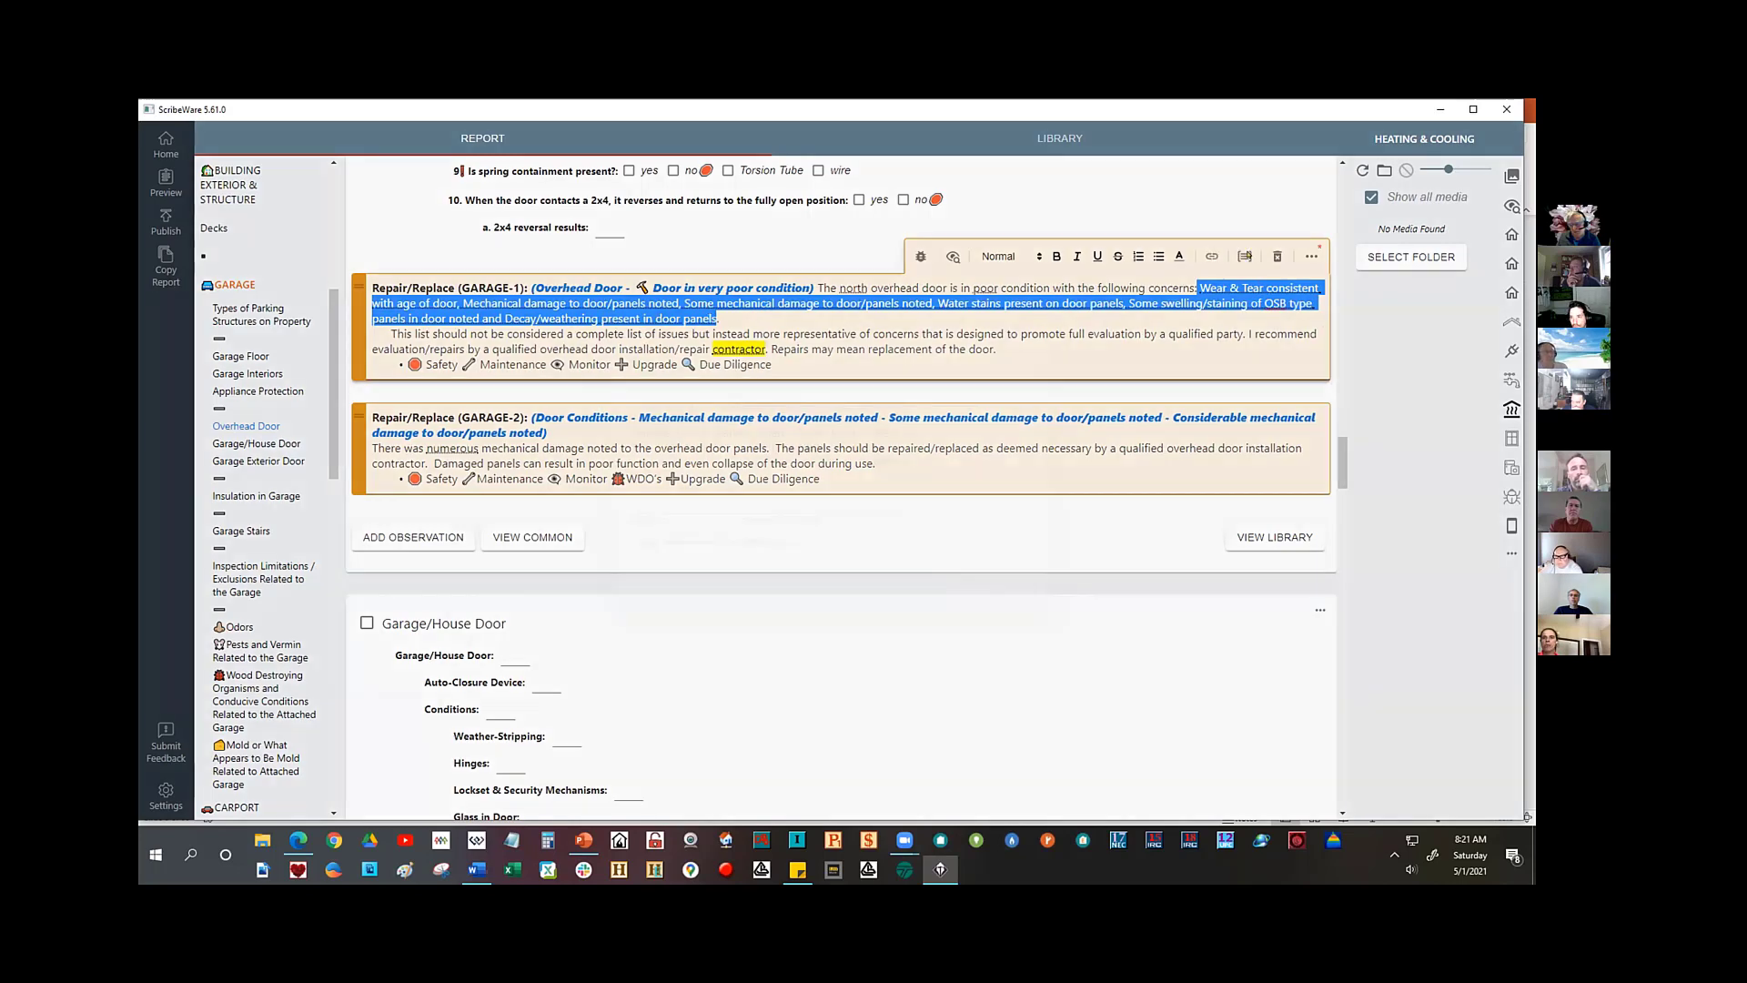
{"action": "left_click", "coordinate": [1244, 256]}
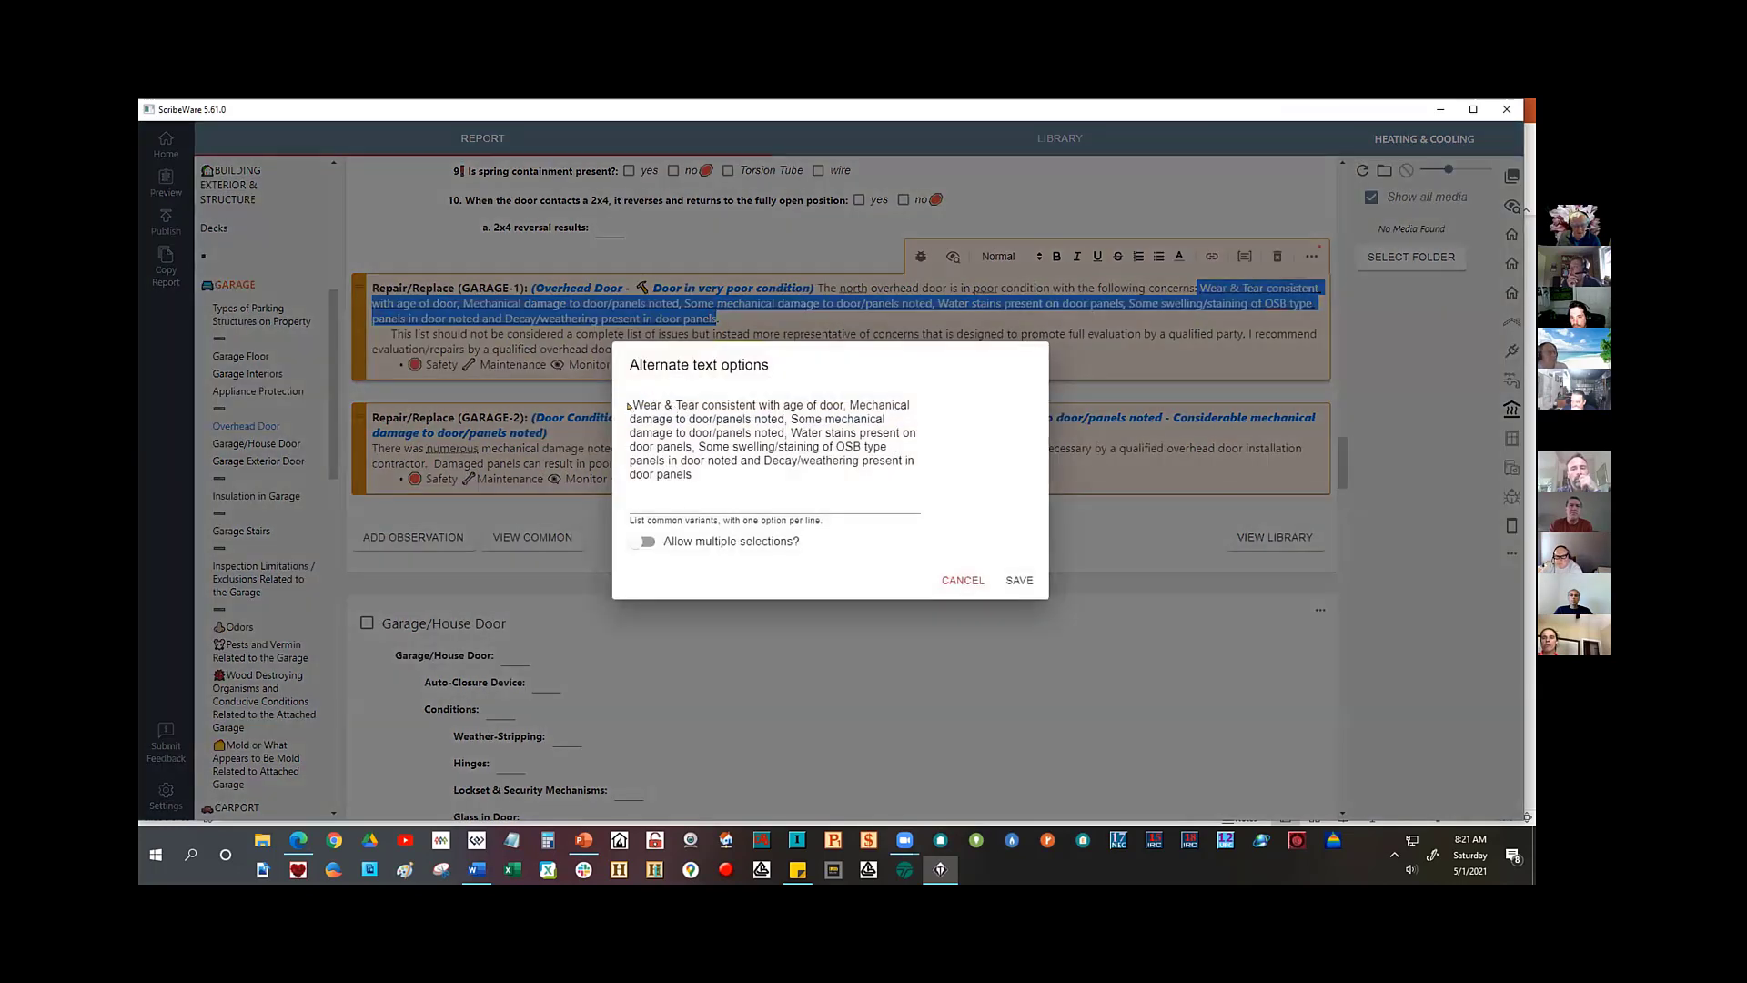
{"action": "left_click_drag", "start_coordinate": [633, 406], "coordinate": [869, 483]}
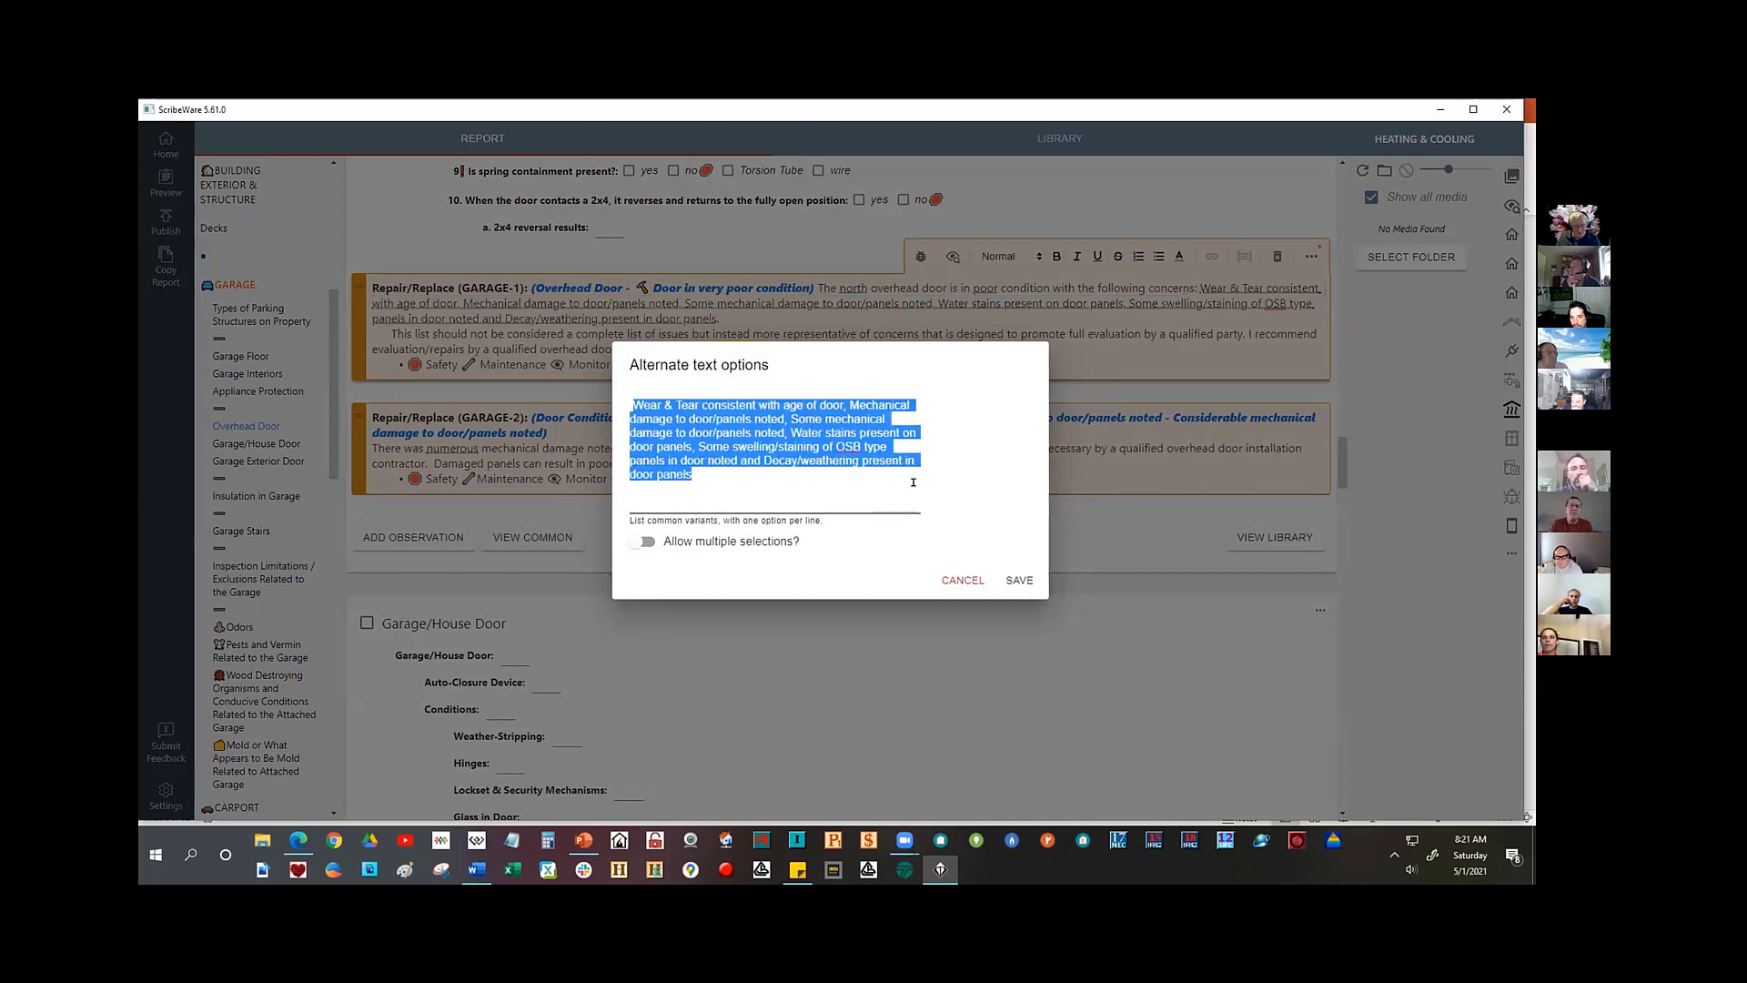
{"action": "key", "text": "Right"}
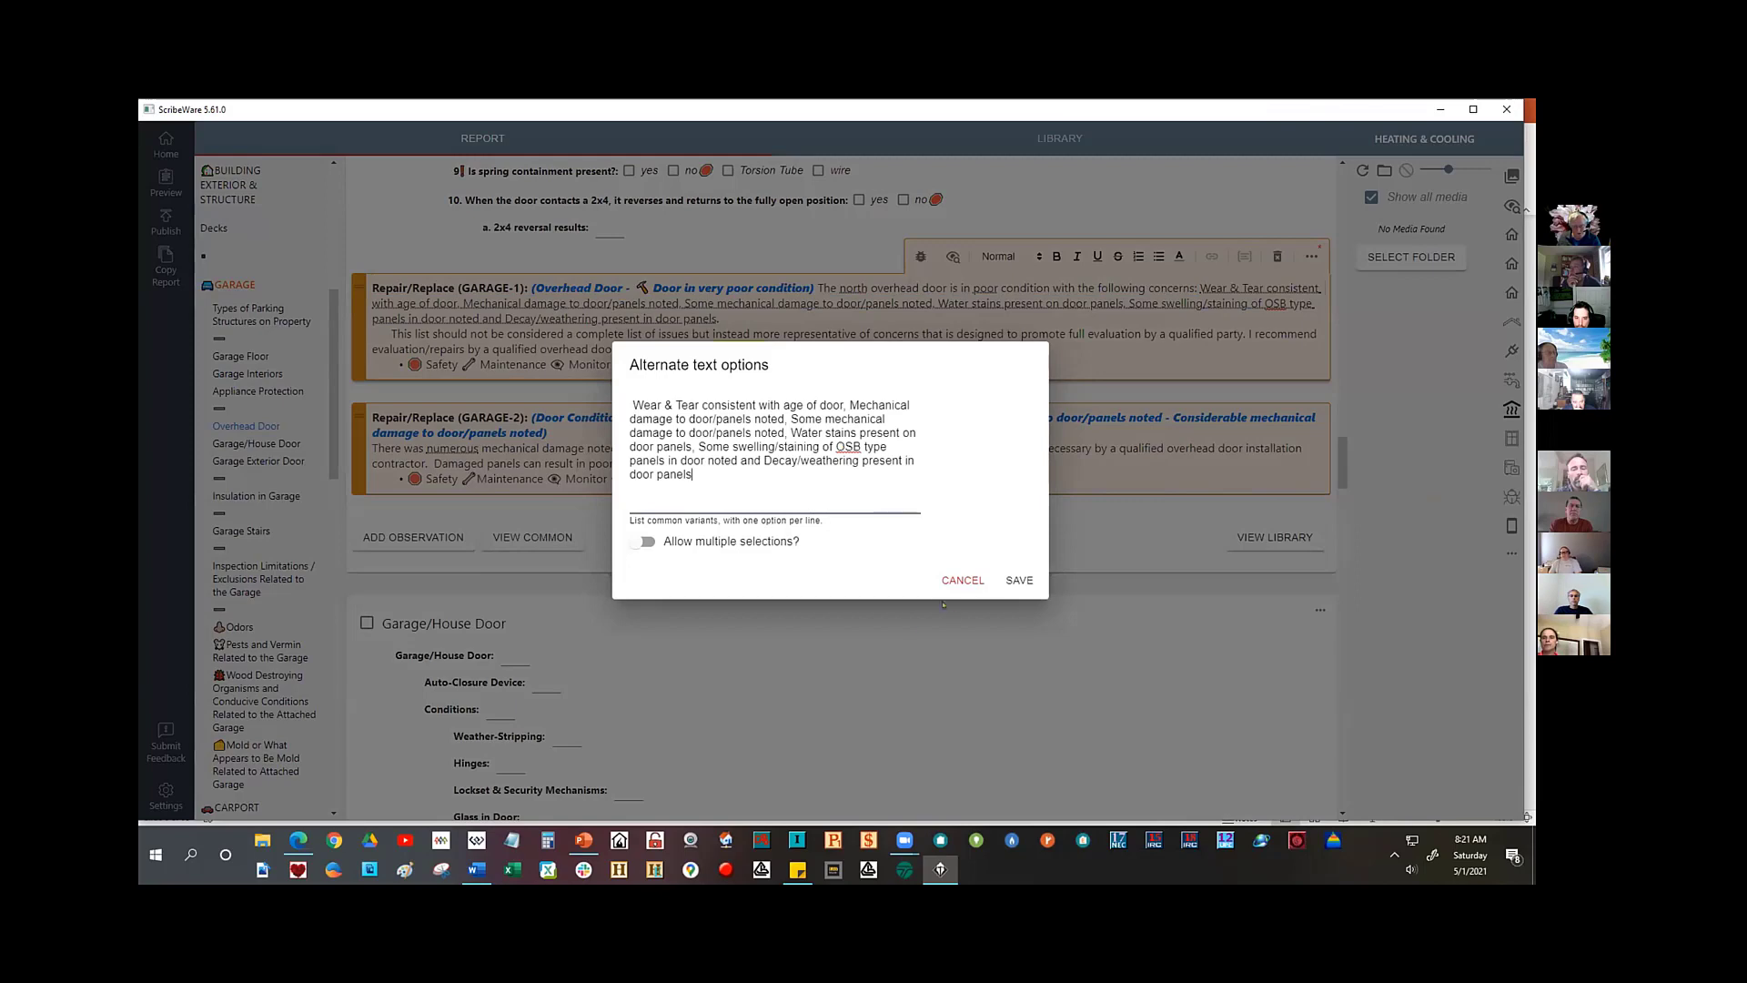
{"action": "left_click", "coordinate": [1019, 583]}
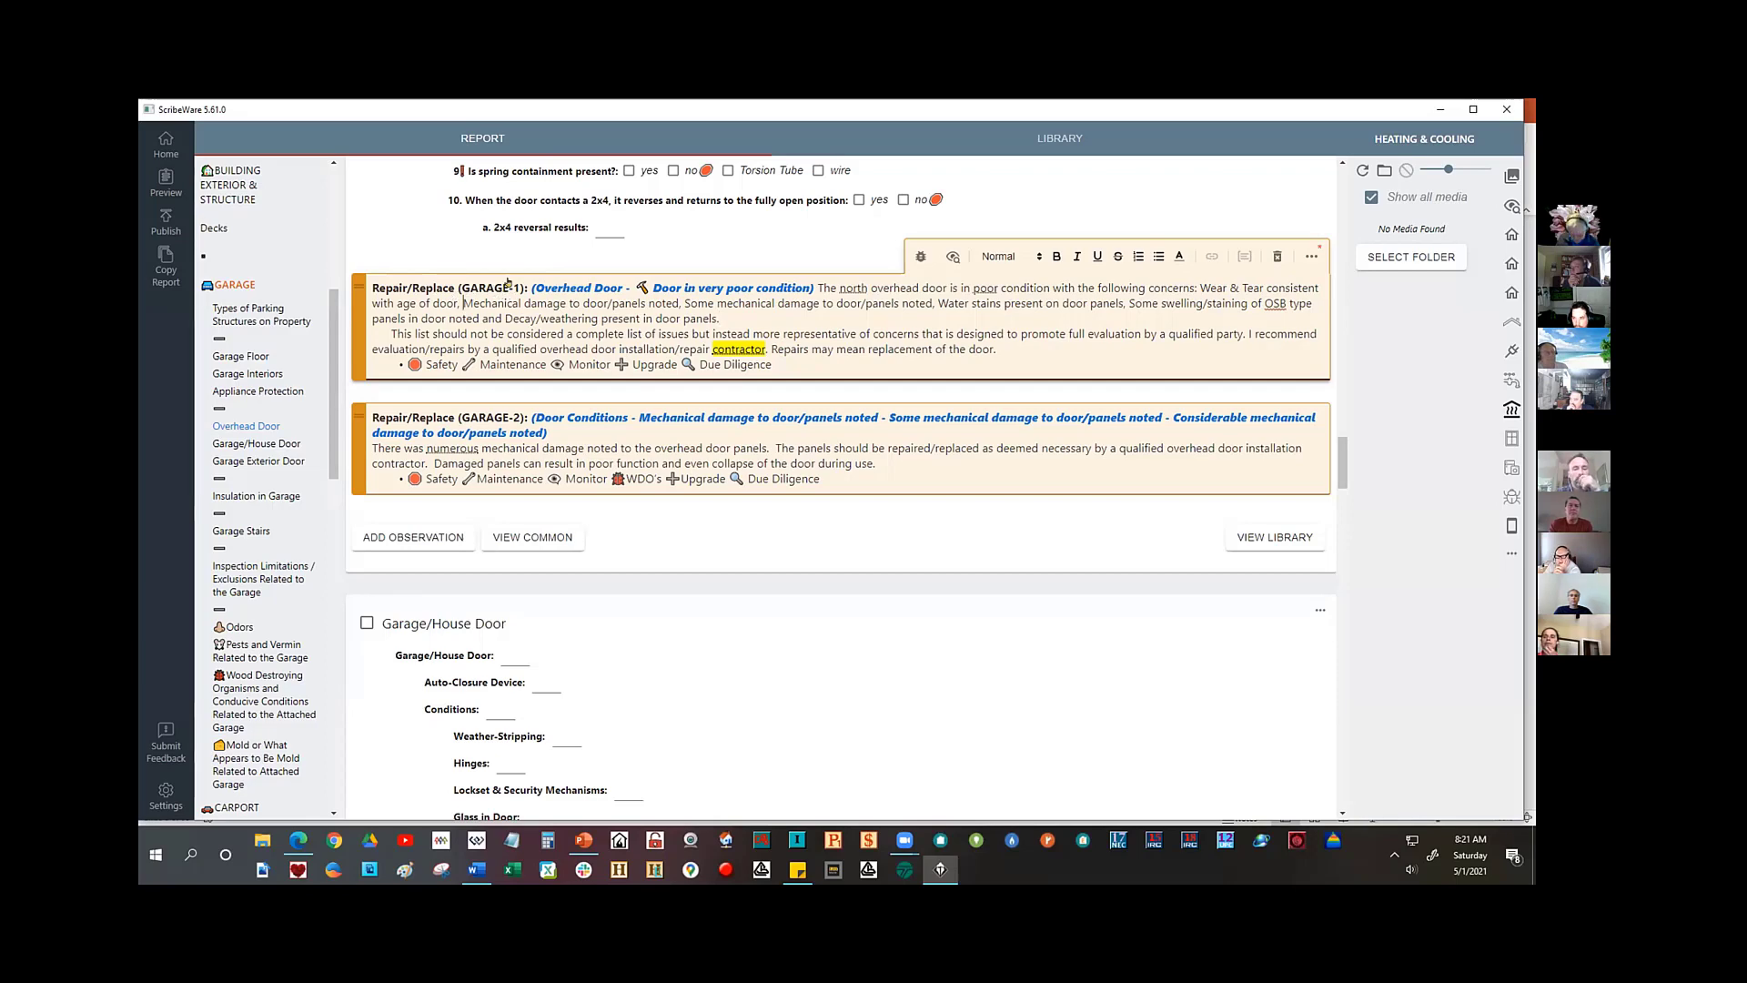
- Break the concerns list after "Wear & Tear consistent with age of door" and try saving its lines as alternate text options
{"action": "key", "text": "Return"}
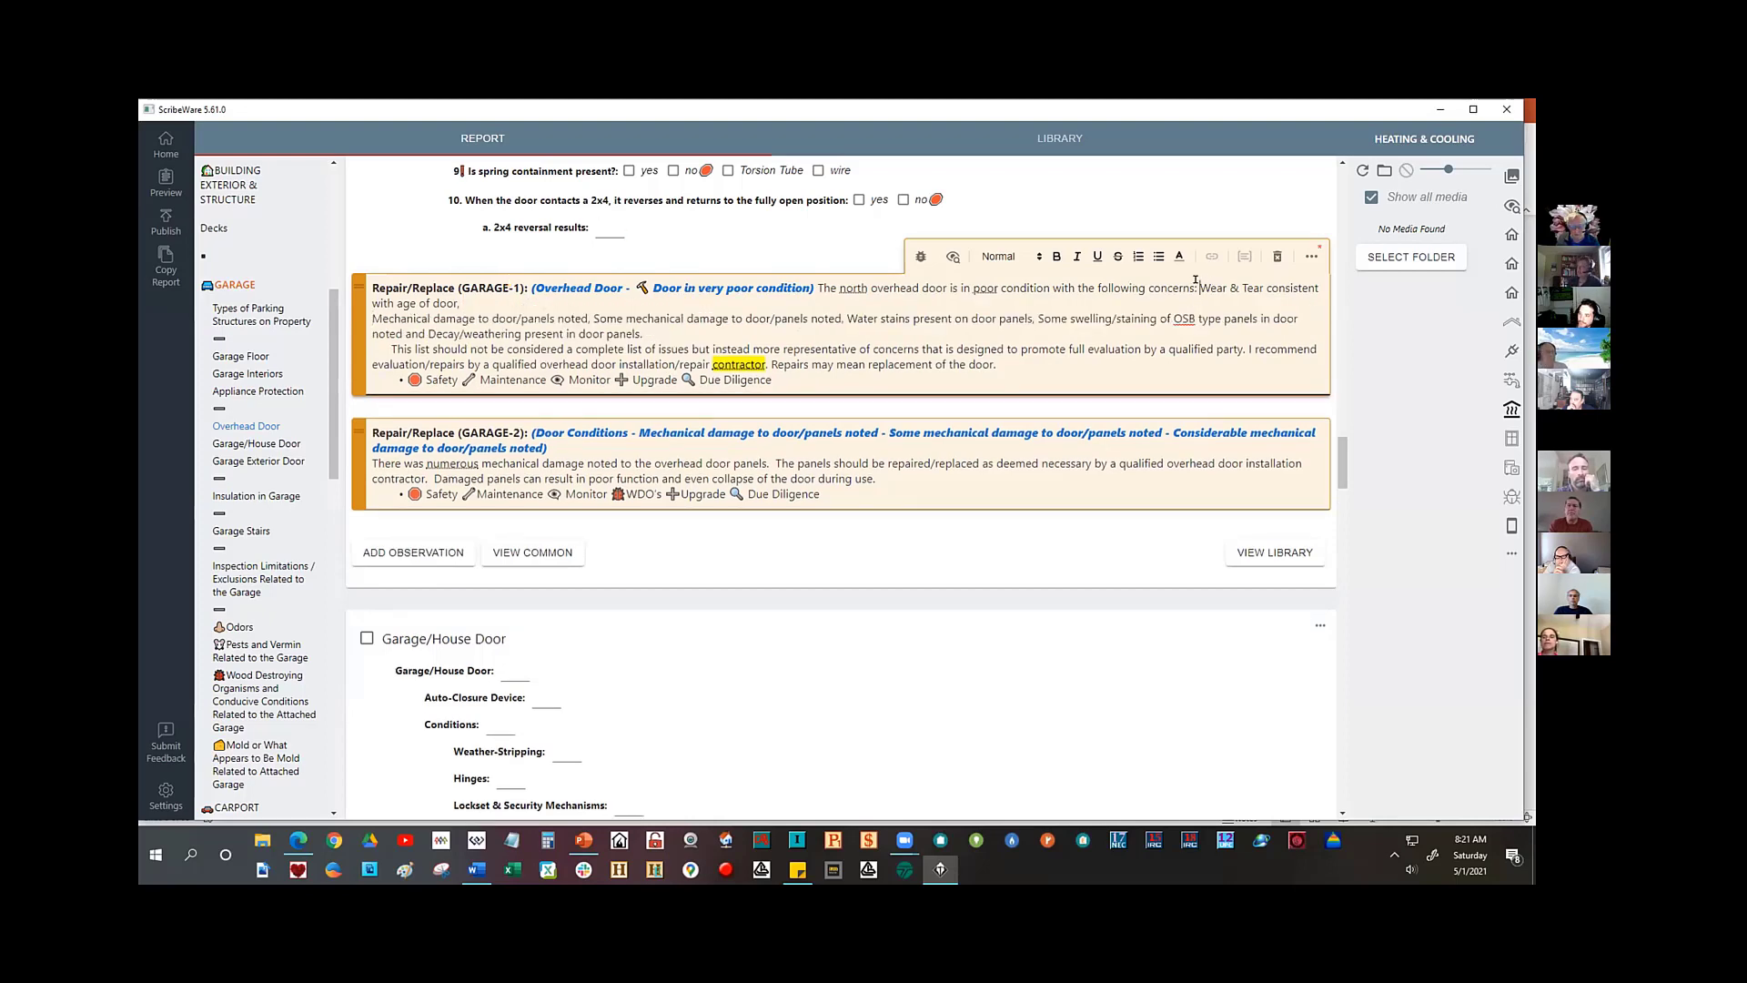
{"action": "left_click_drag", "start_coordinate": [1197, 288], "coordinate": [701, 291]}
{"action": "key", "text": "ctrl+shift+End"}
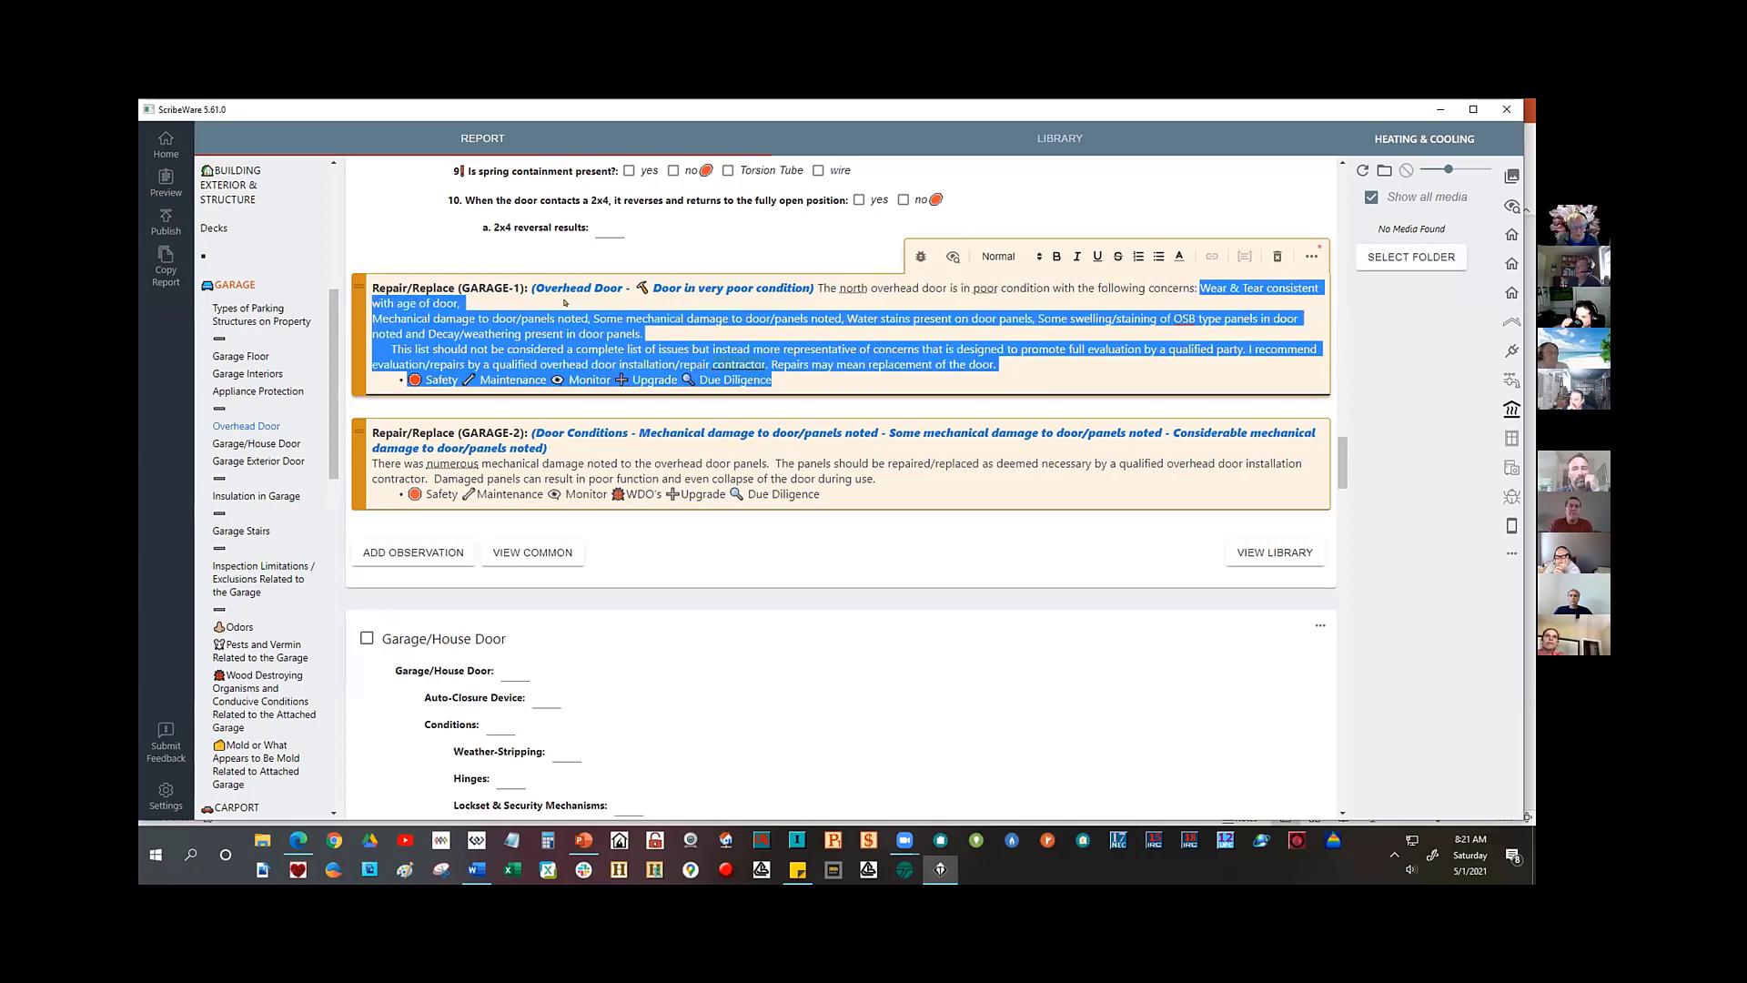
{"action": "left_click_drag", "start_coordinate": [491, 309], "coordinate": [642, 334]}
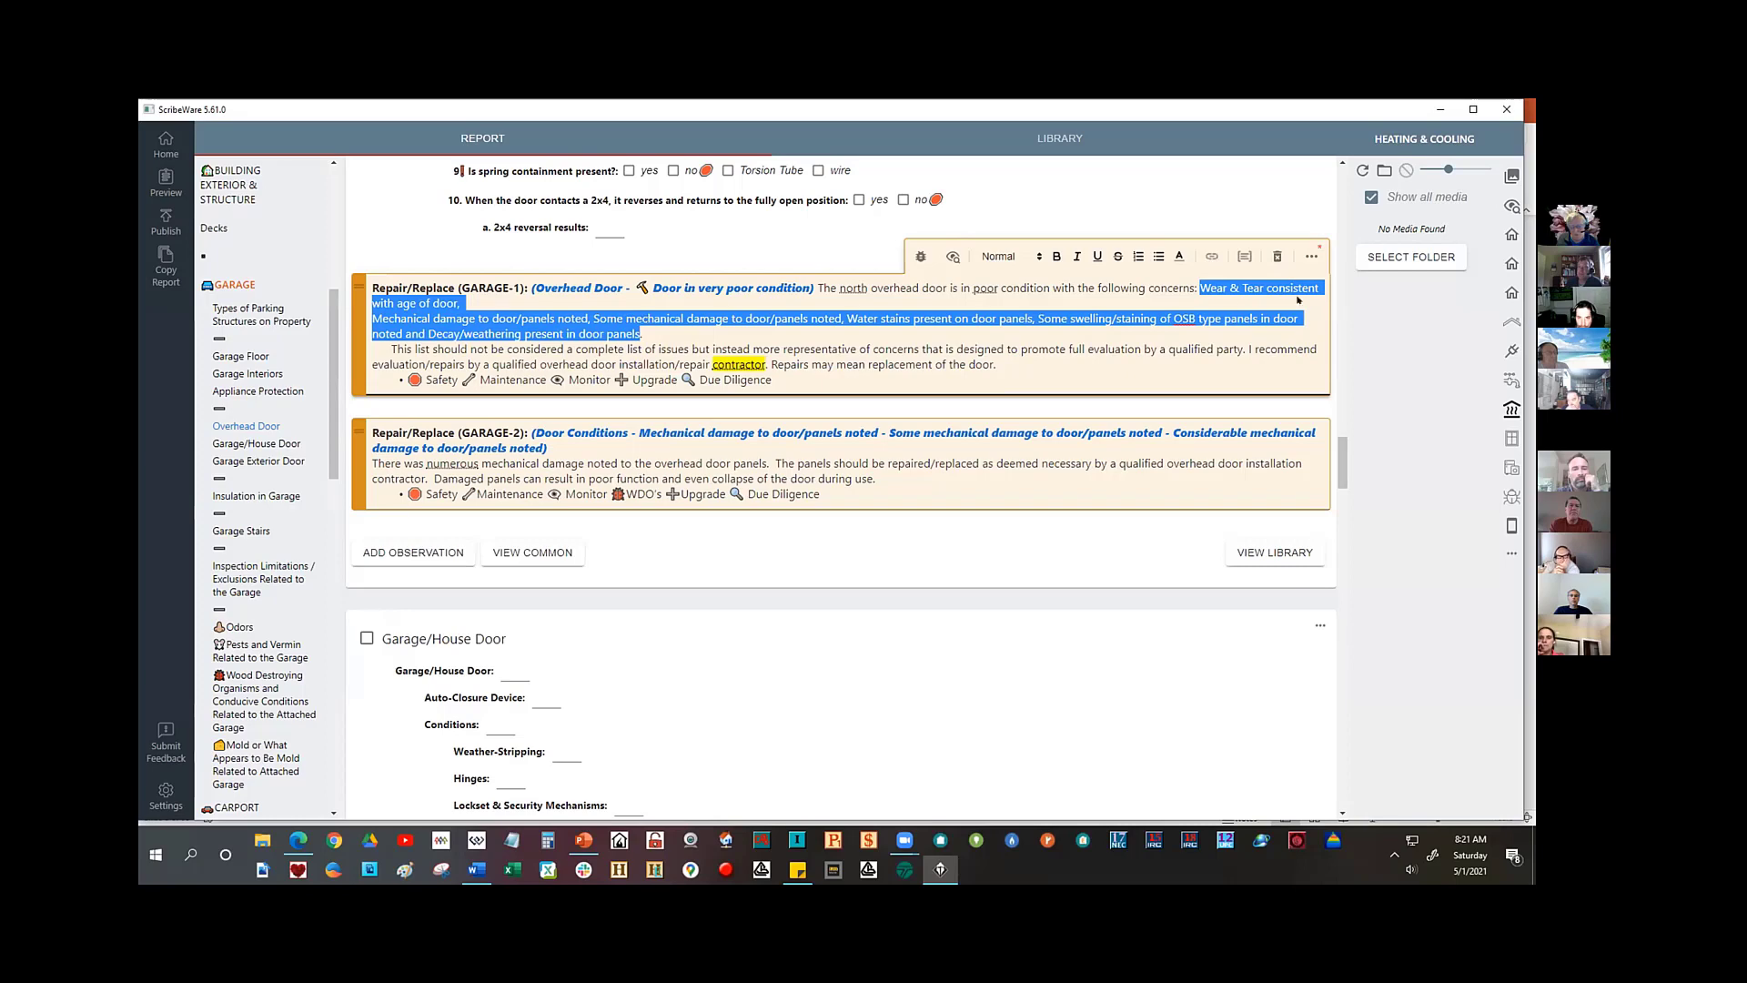
{"action": "left_click", "coordinate": [1242, 257]}
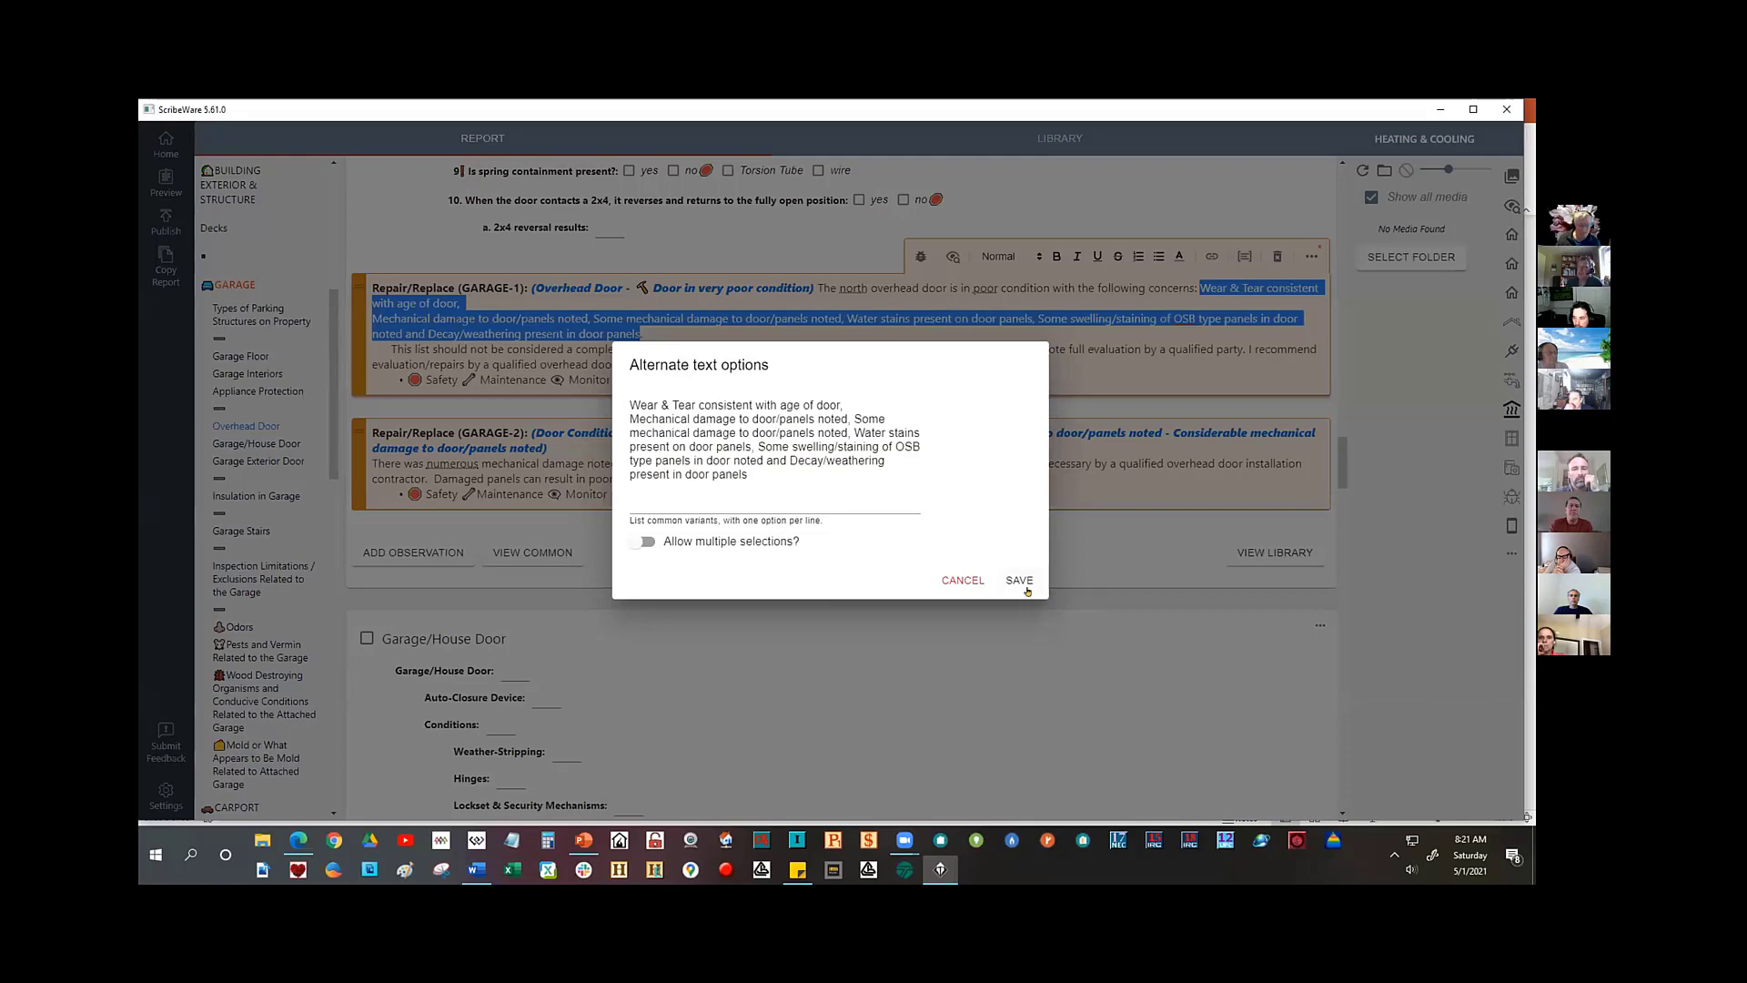
{"action": "left_click", "coordinate": [1017, 575]}
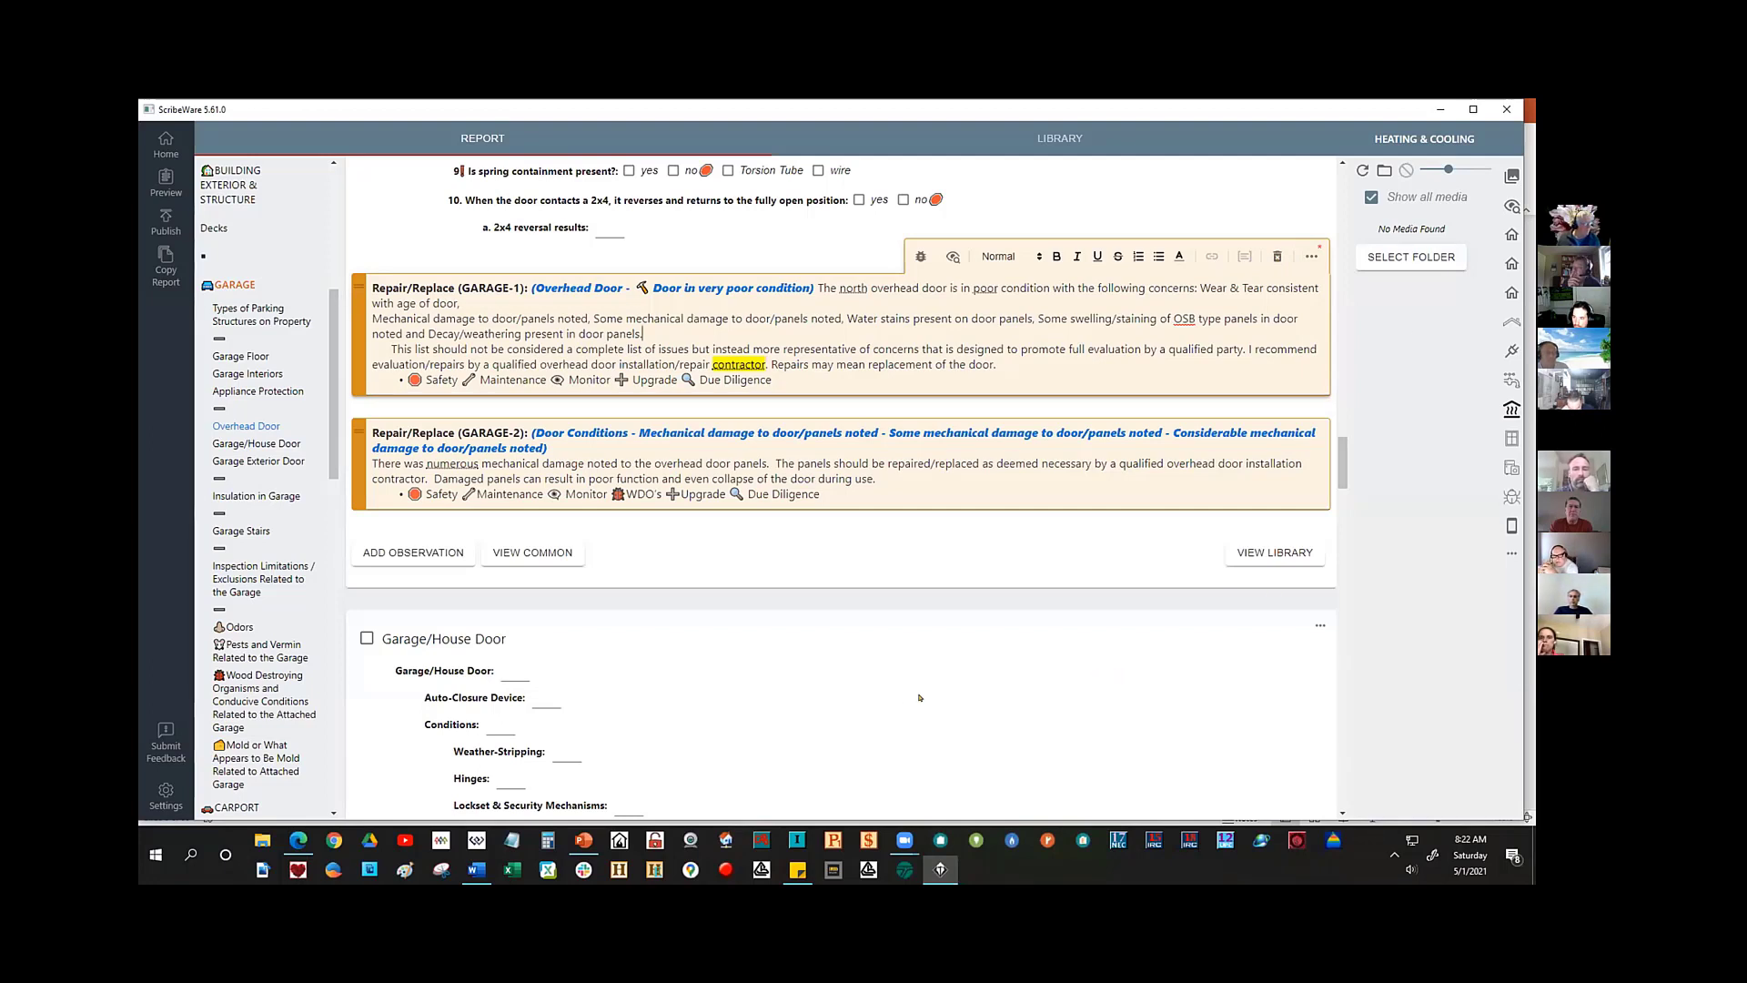
- Delete the "Door in very poor condition" observation from the Overhead Door section
{"action": "left_click", "coordinate": [1276, 256]}
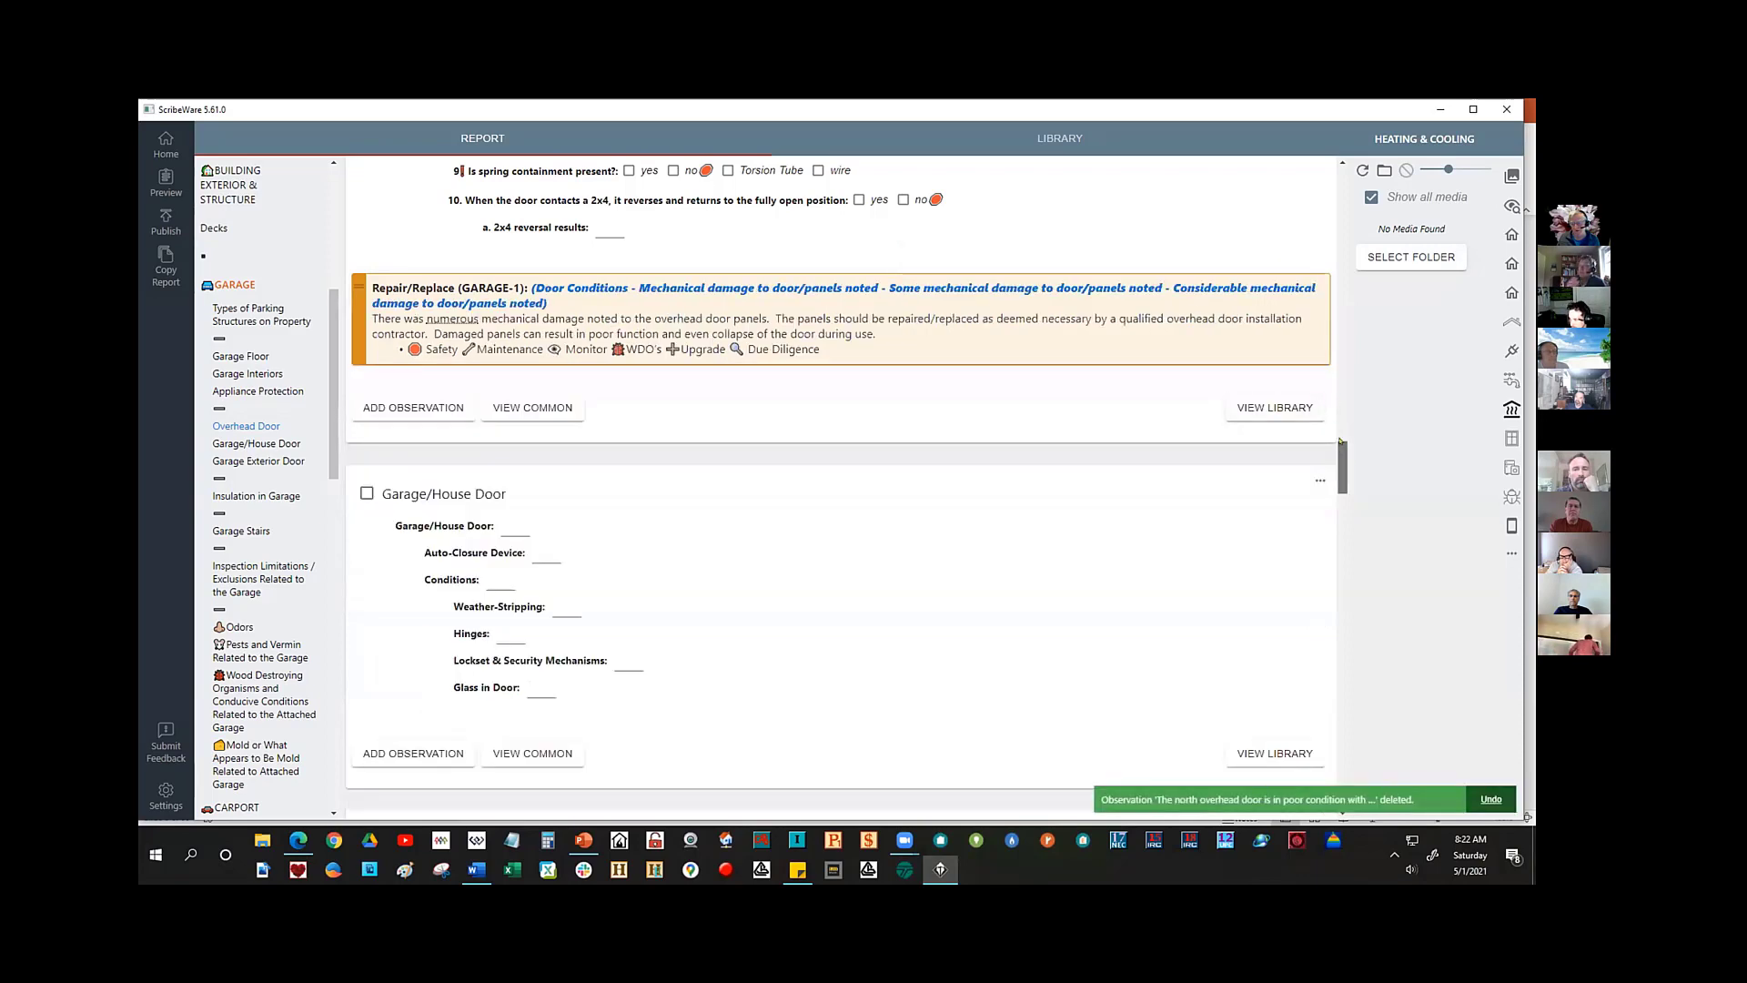
- Compare the Door Conditions entry and its options with the DASMA checklist and the remaining mechanical damage observation
{"action": "scroll", "coordinate": [1334, 364], "scroll_direction": "up", "scroll_amount": 10}
{"action": "scroll", "coordinate": [1333, 364], "scroll_direction": "up", "scroll_amount": 1}
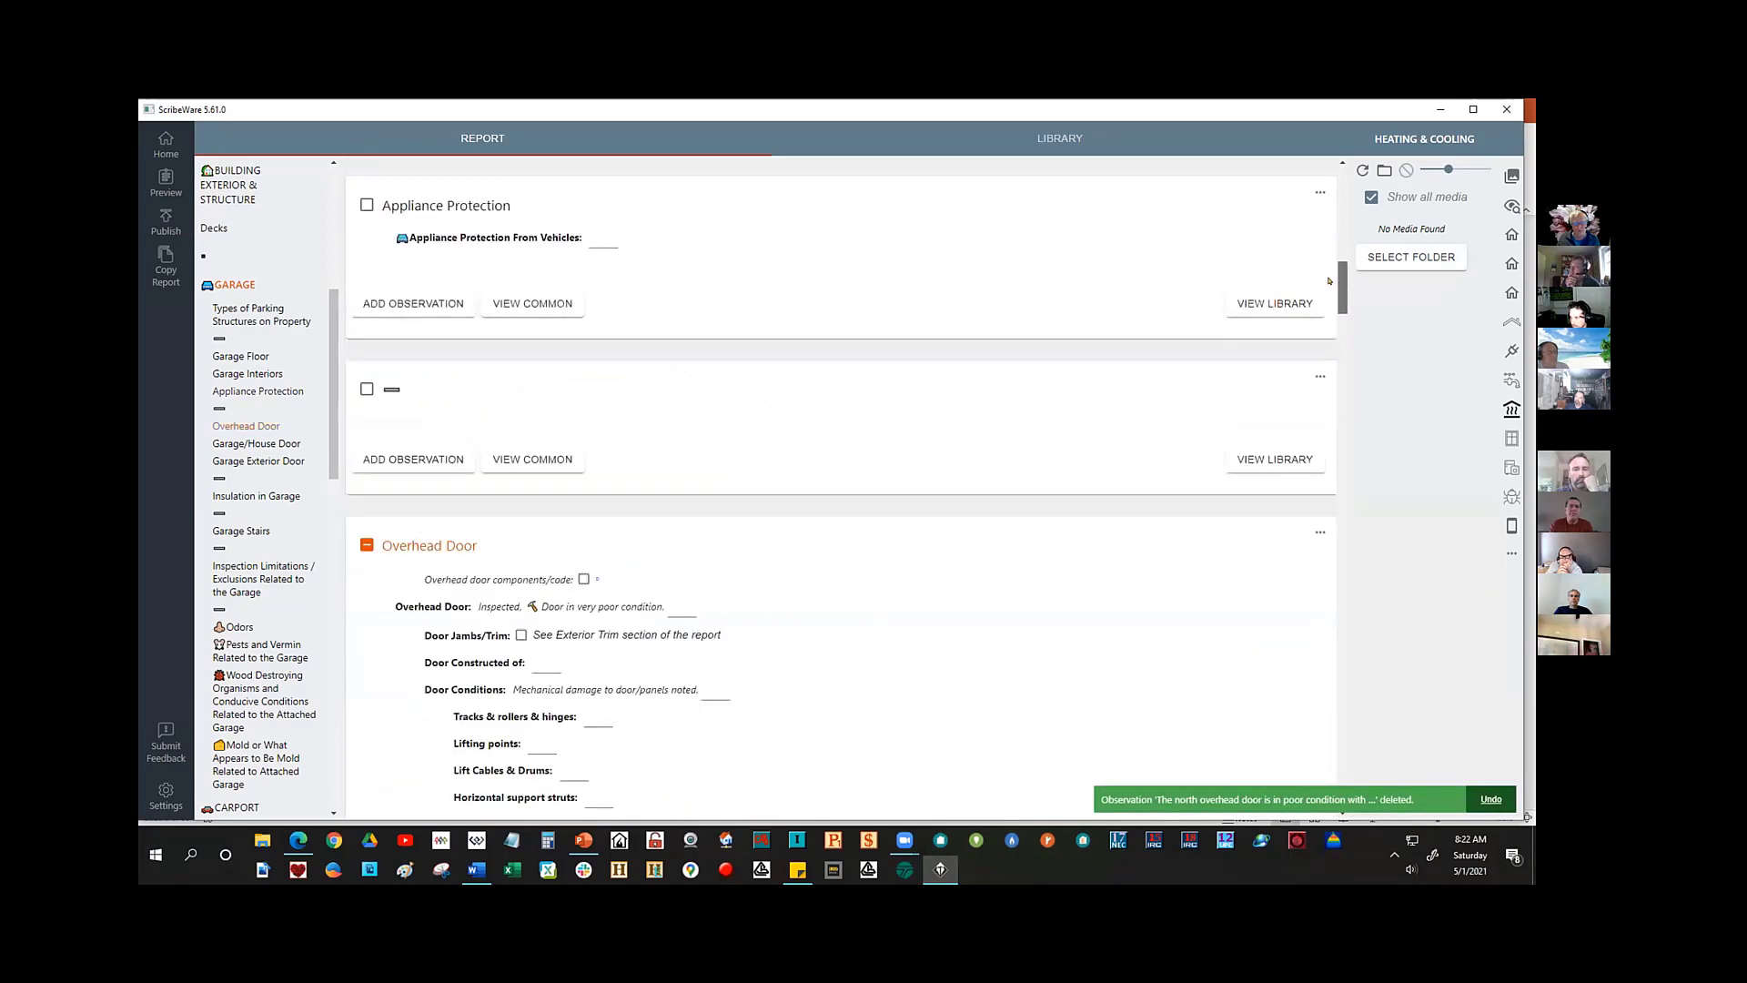
{"action": "scroll", "coordinate": [1328, 398], "scroll_direction": "down", "scroll_amount": 5}
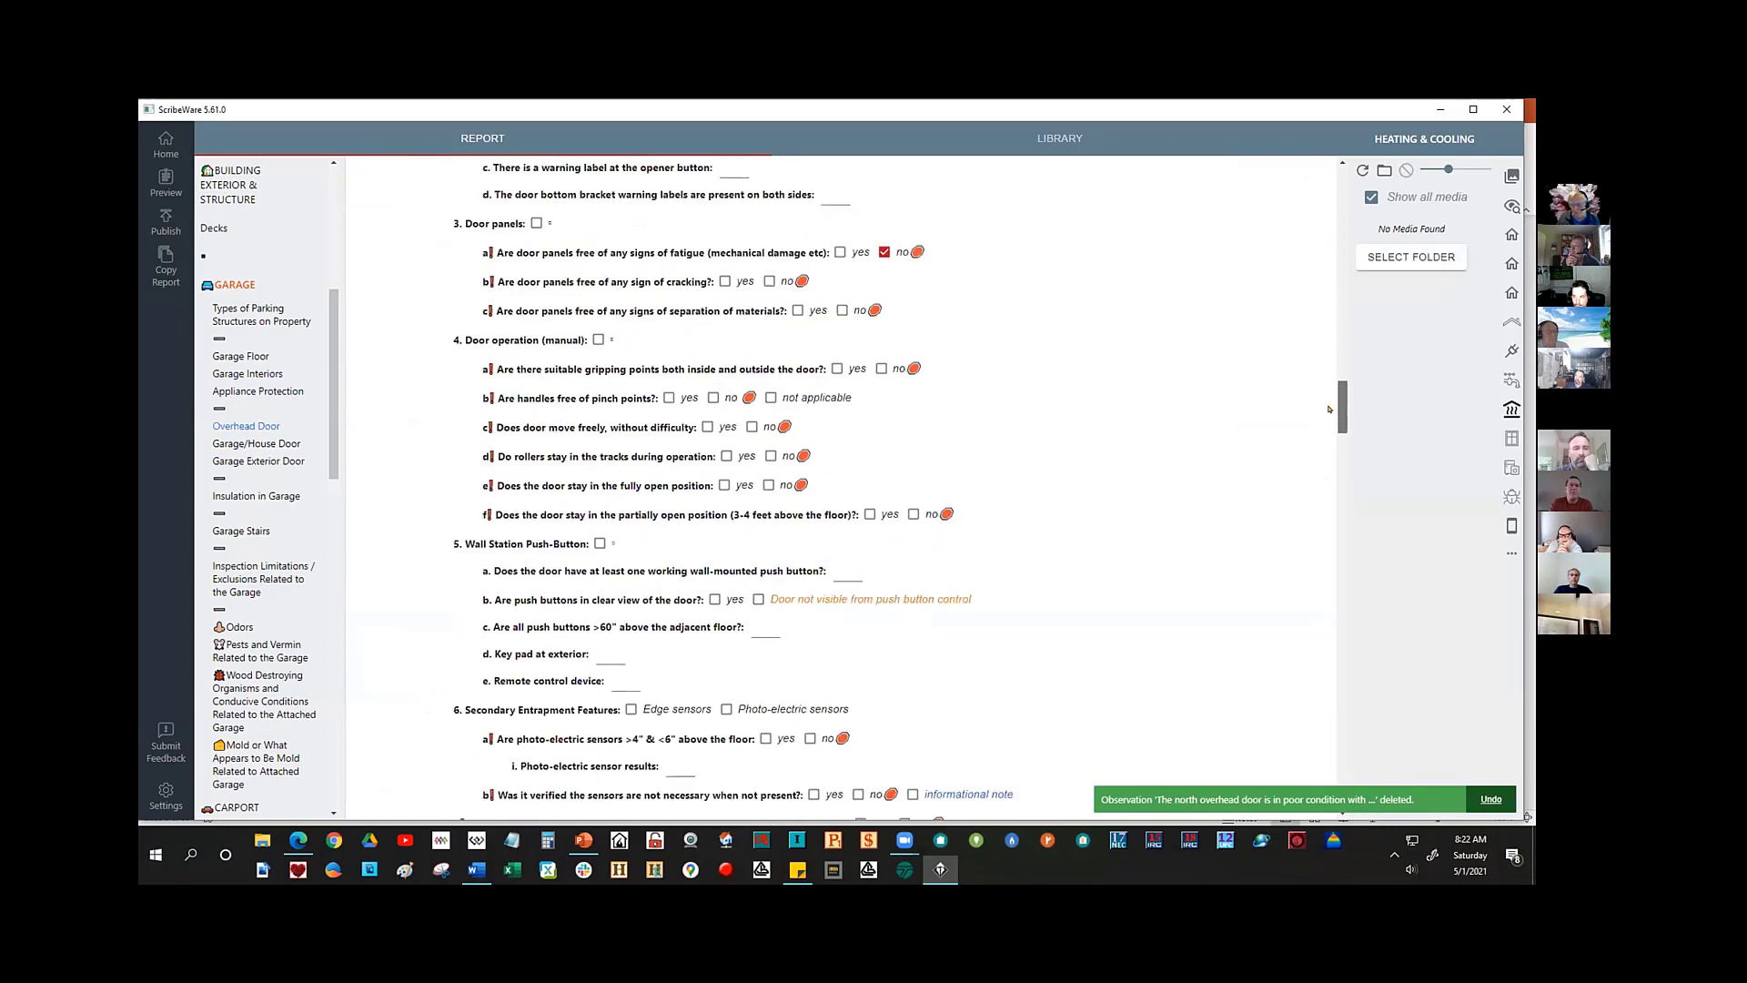
{"action": "scroll", "coordinate": [1333, 397], "scroll_direction": "up", "scroll_amount": 6}
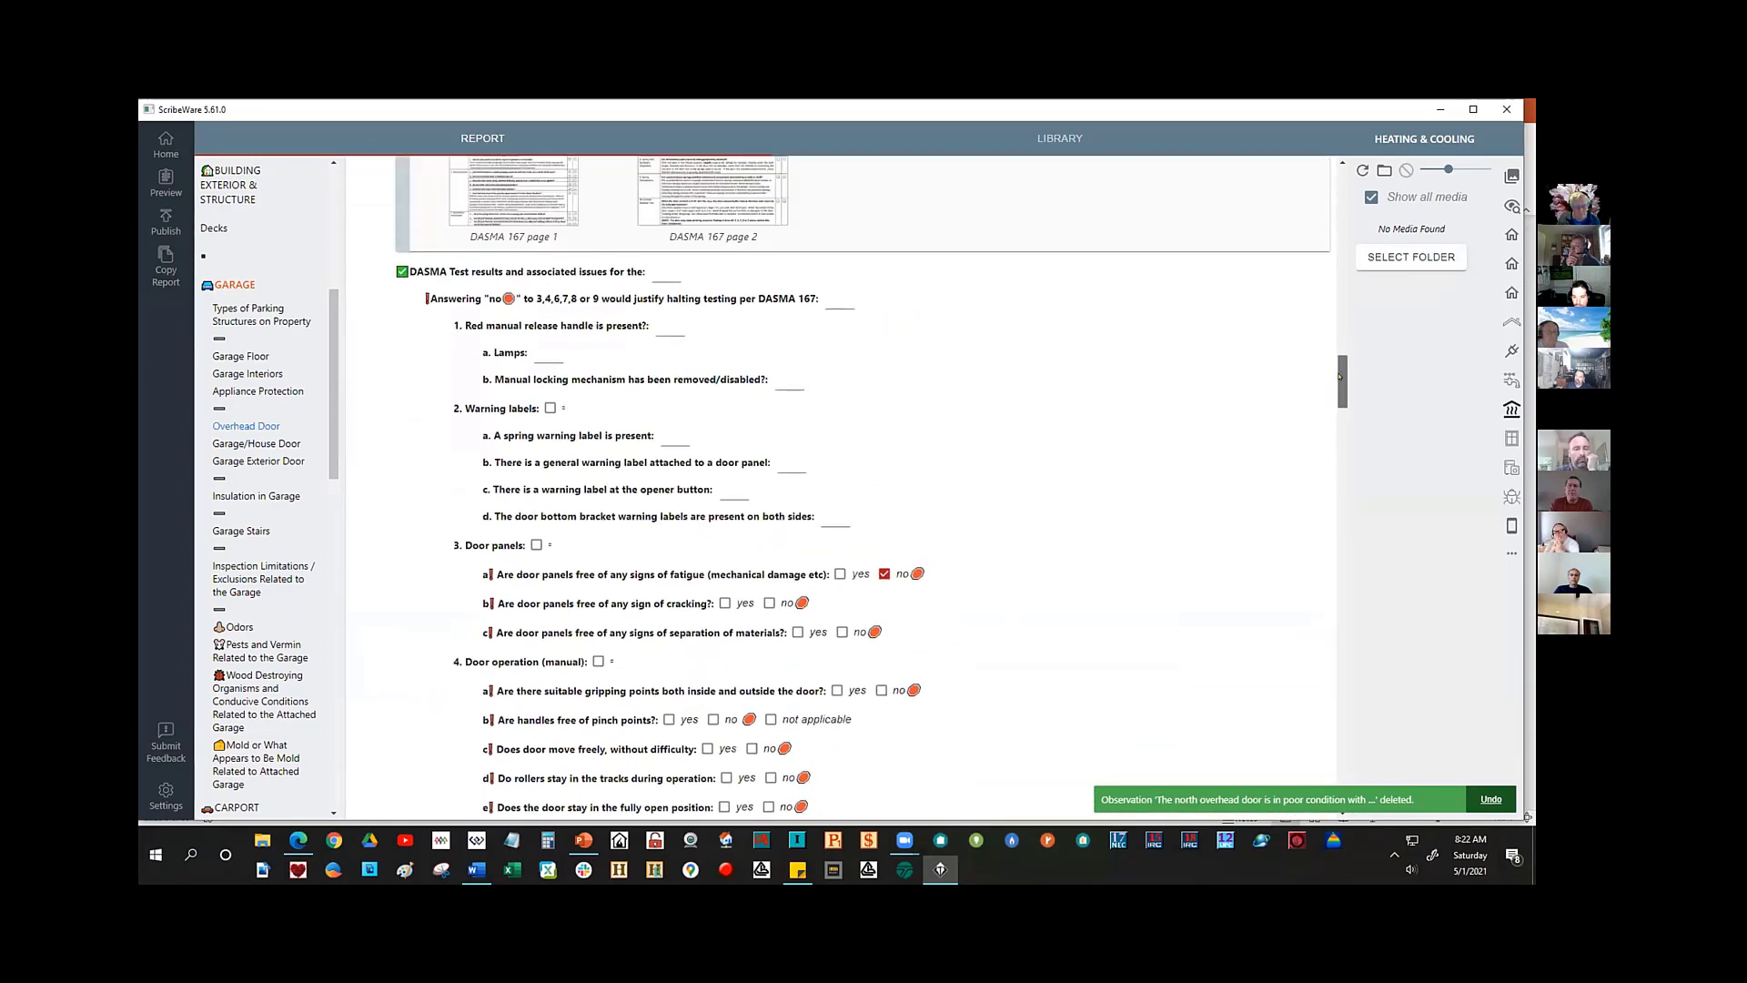
{"action": "left_click_drag", "start_coordinate": [1338, 375], "coordinate": [1345, 318]}
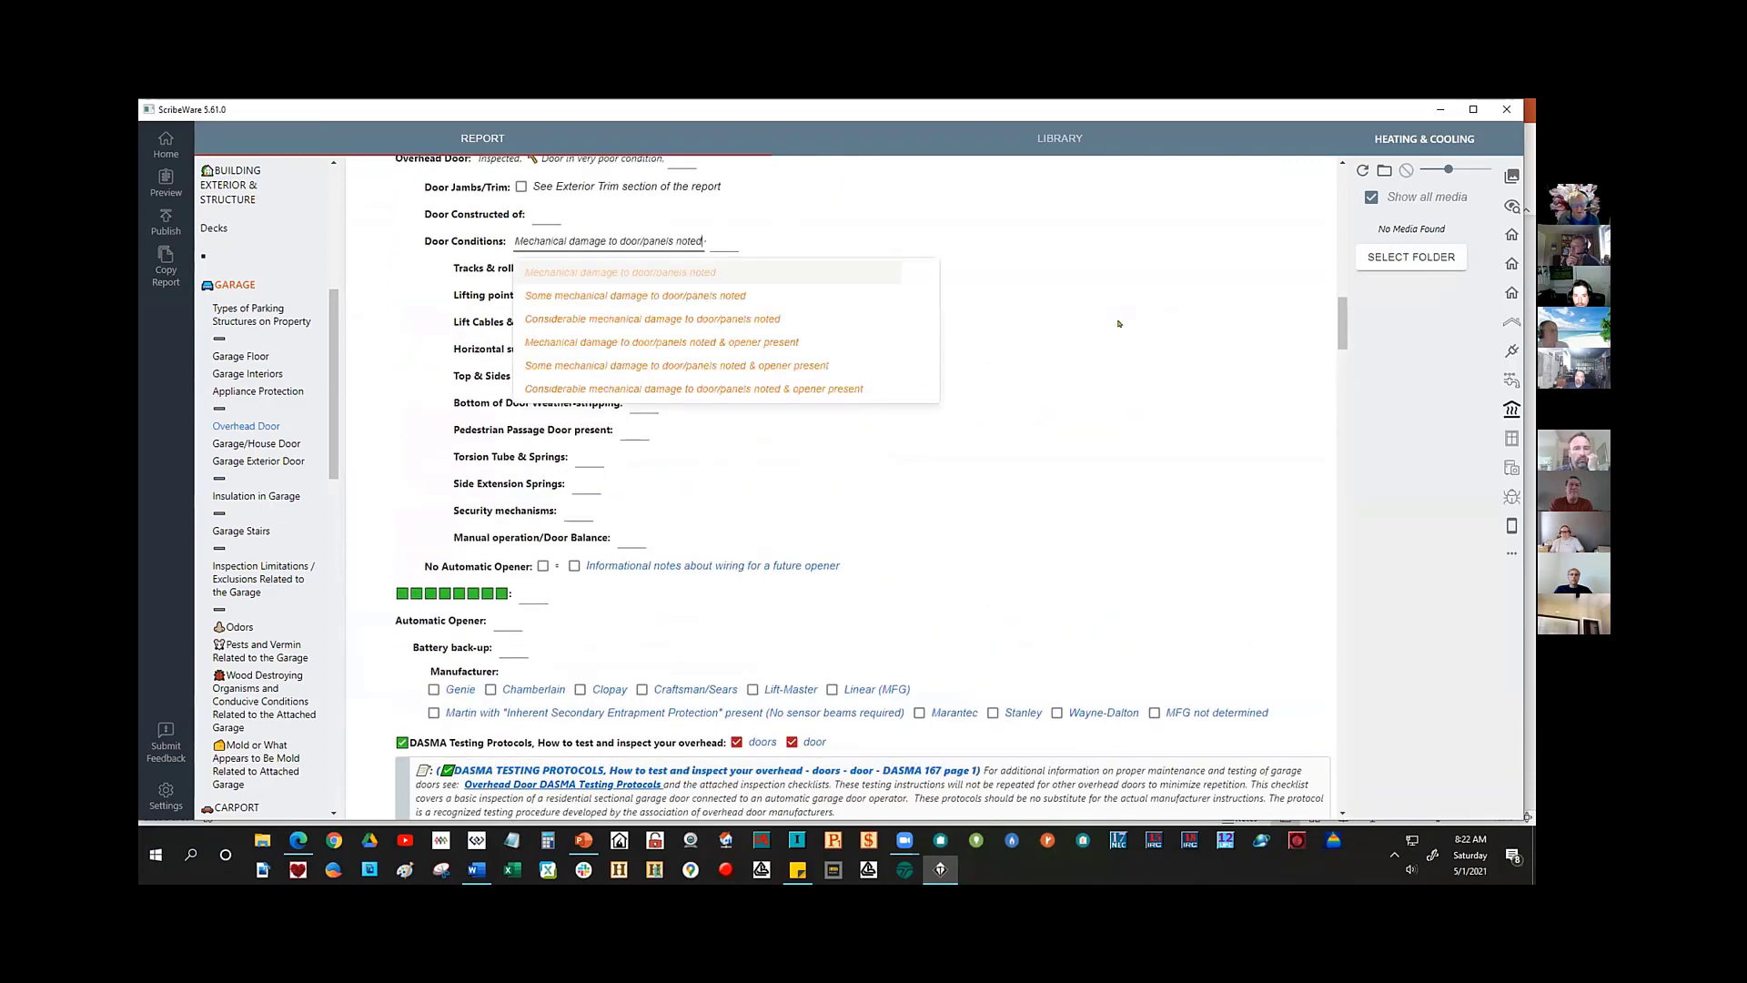
{"action": "left_click", "coordinate": [1204, 329]}
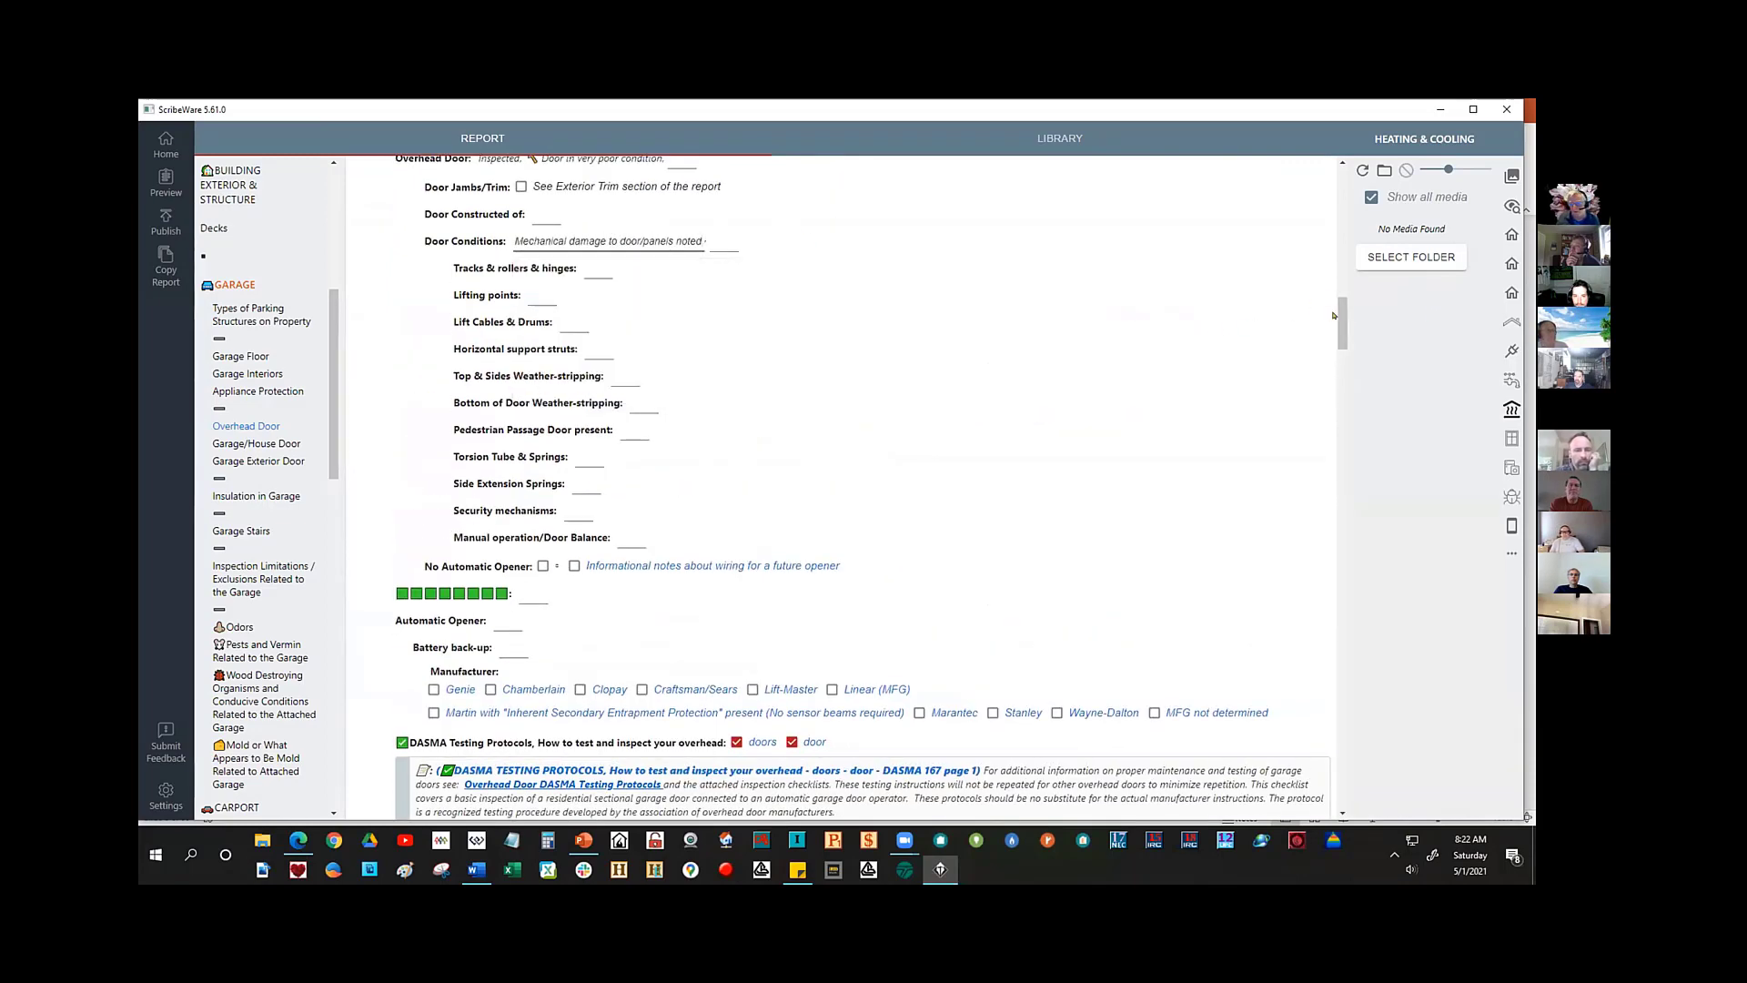
{"action": "left_click_drag", "start_coordinate": [1343, 315], "coordinate": [1343, 446]}
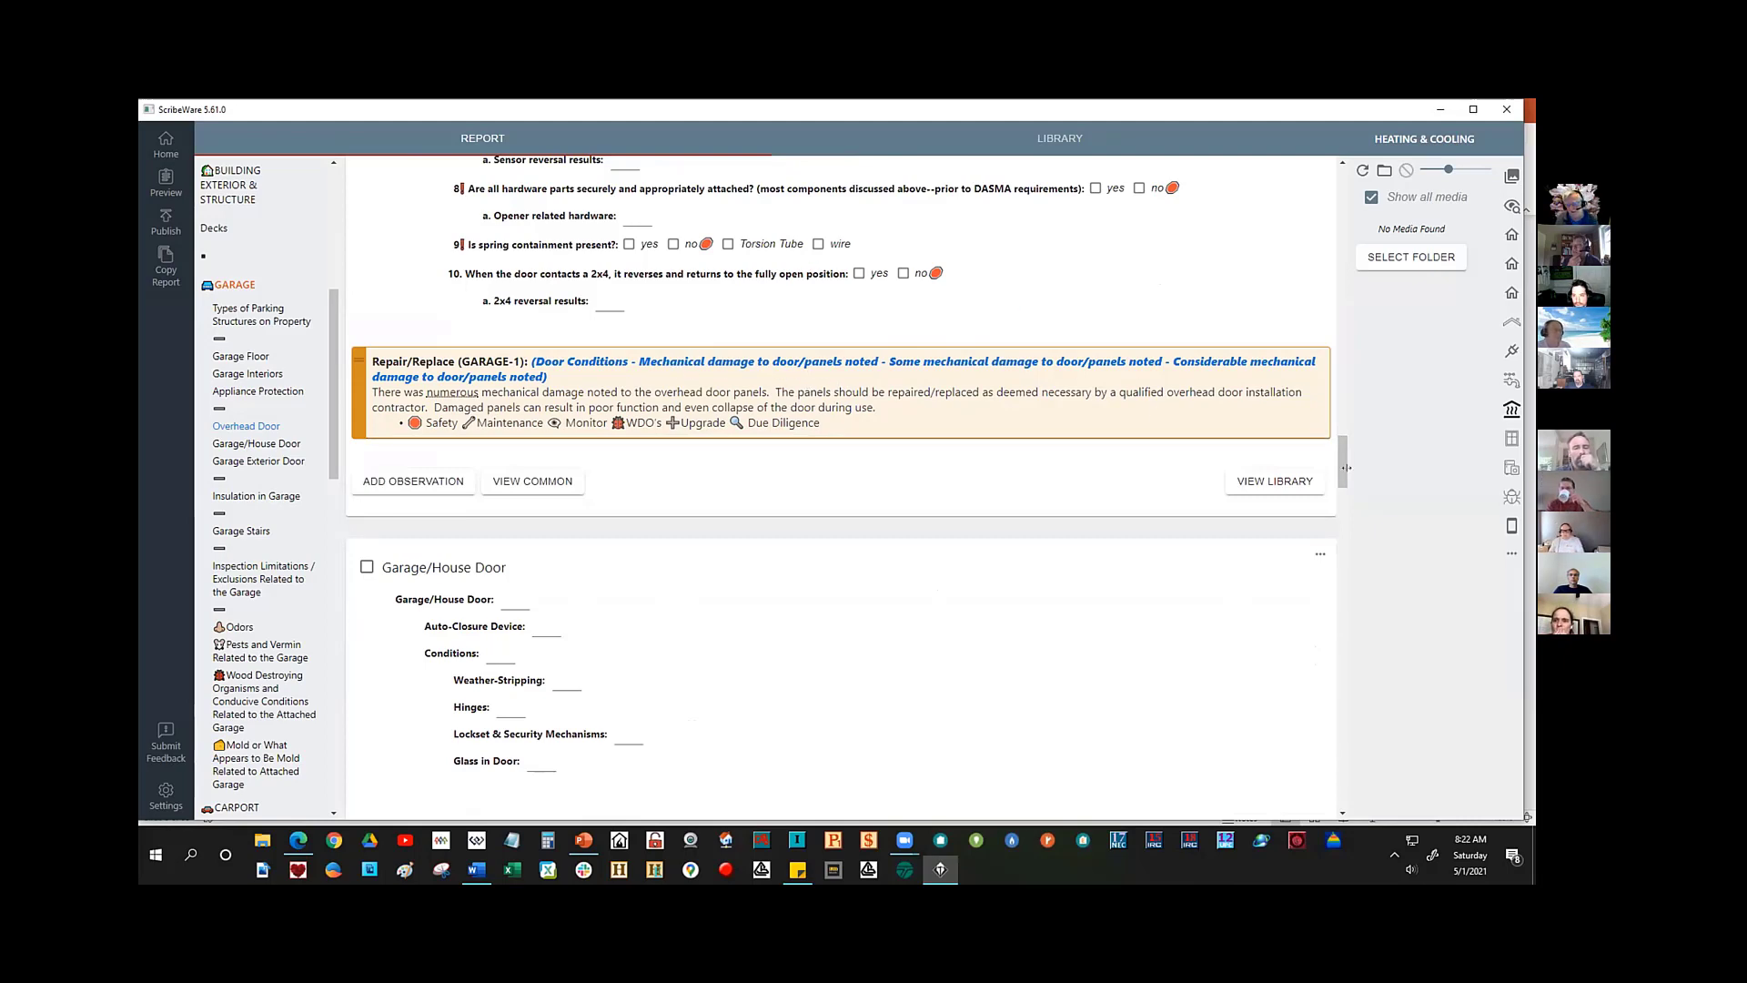
{"action": "scroll", "coordinate": [1341, 437], "scroll_direction": "up", "scroll_amount": 3}
{"action": "left_click_drag", "start_coordinate": [1342, 412], "coordinate": [1341, 270]}
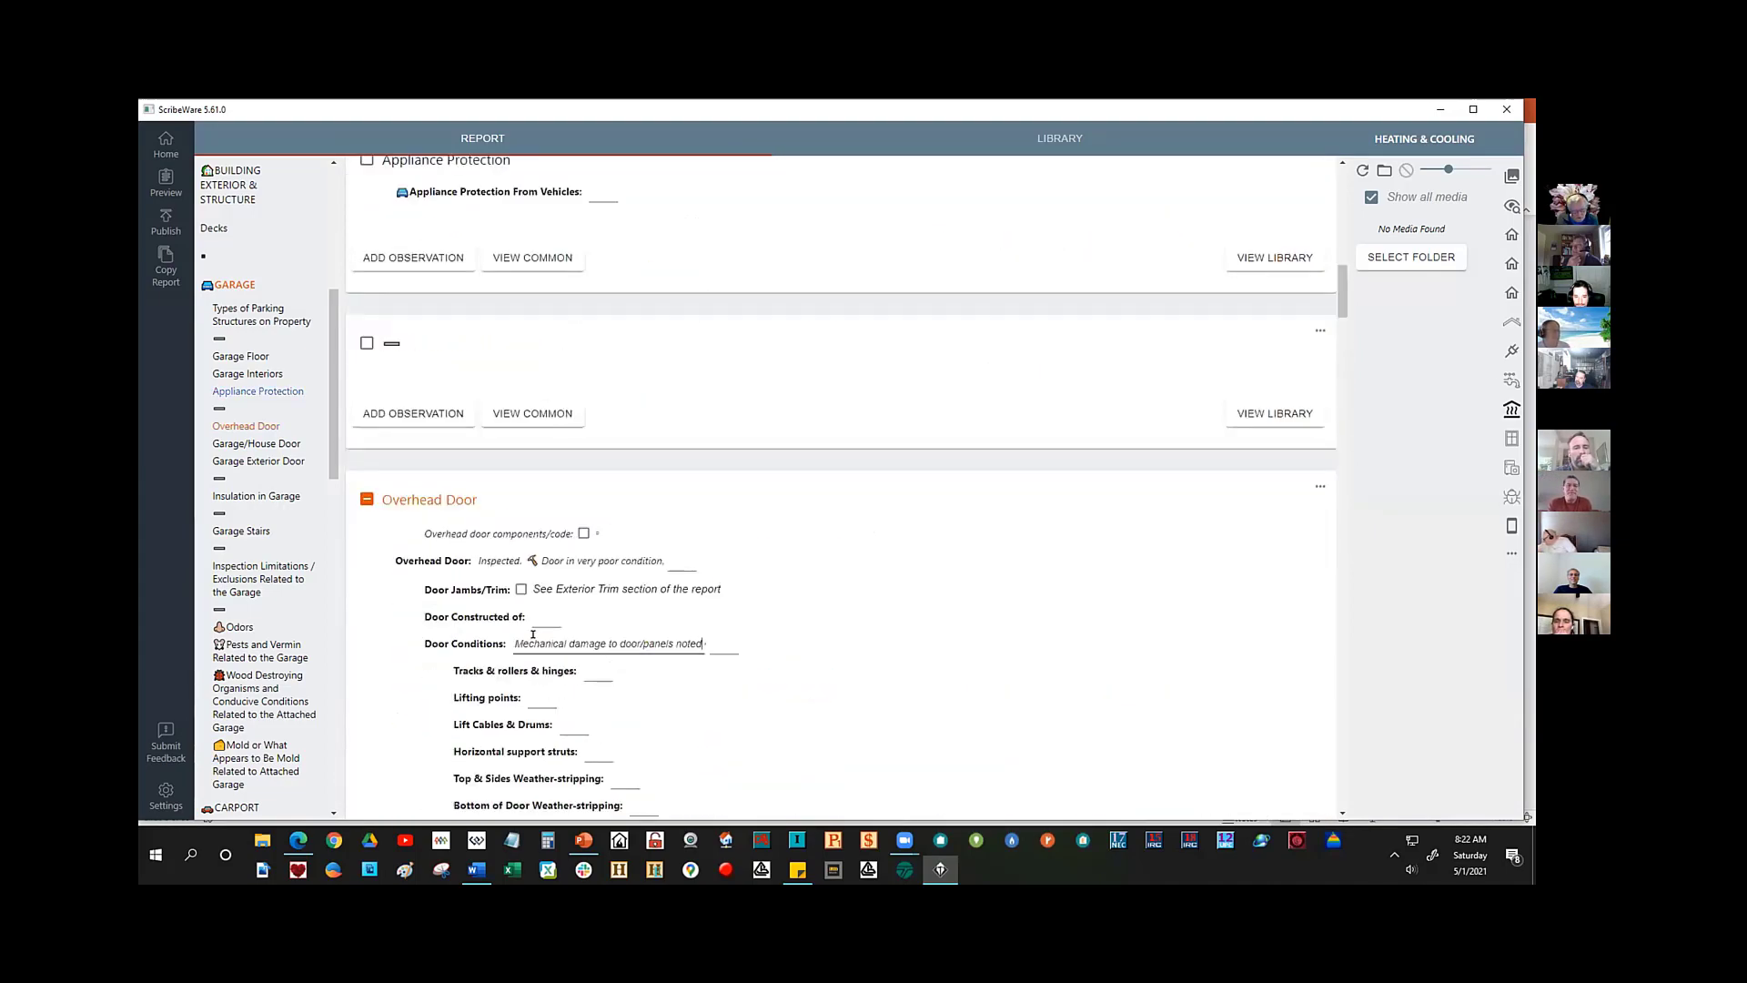
- Clear the Door Conditions entry and choose "Mechanical damage to door/panels noted" again
{"action": "left_click", "coordinate": [696, 643]}
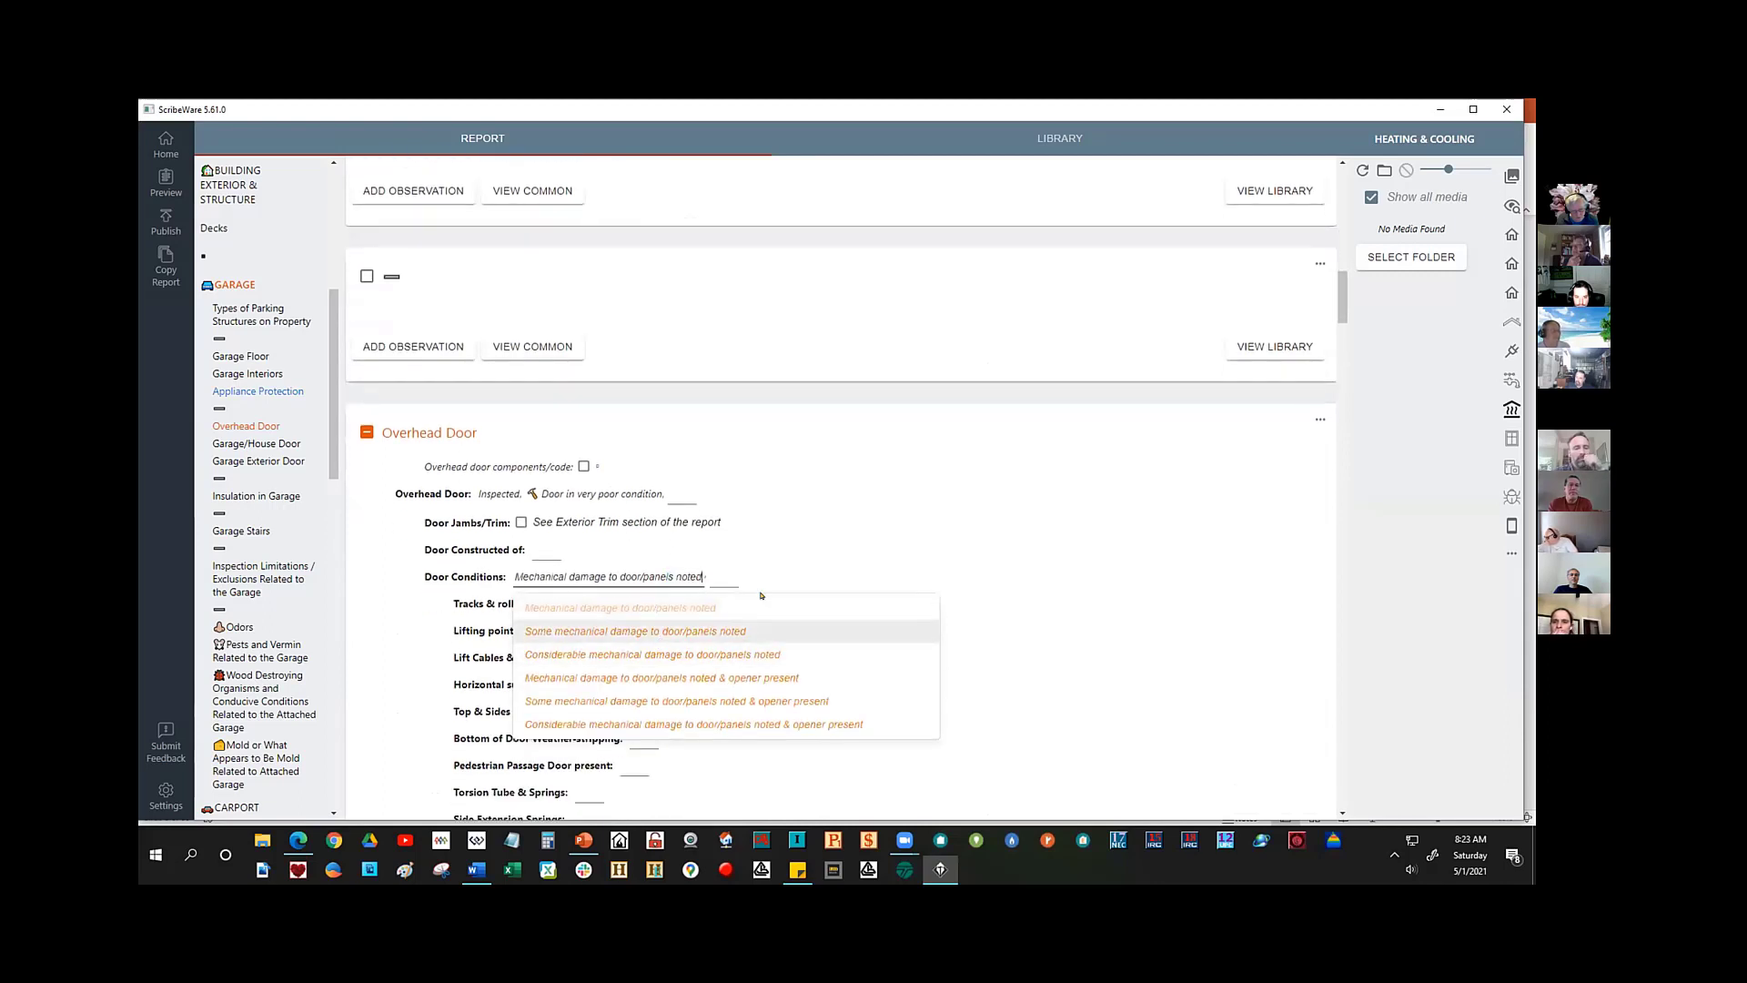
{"action": "left_click_drag", "start_coordinate": [703, 576], "coordinate": [514, 577]}
{"action": "key", "text": "BackSpace"}
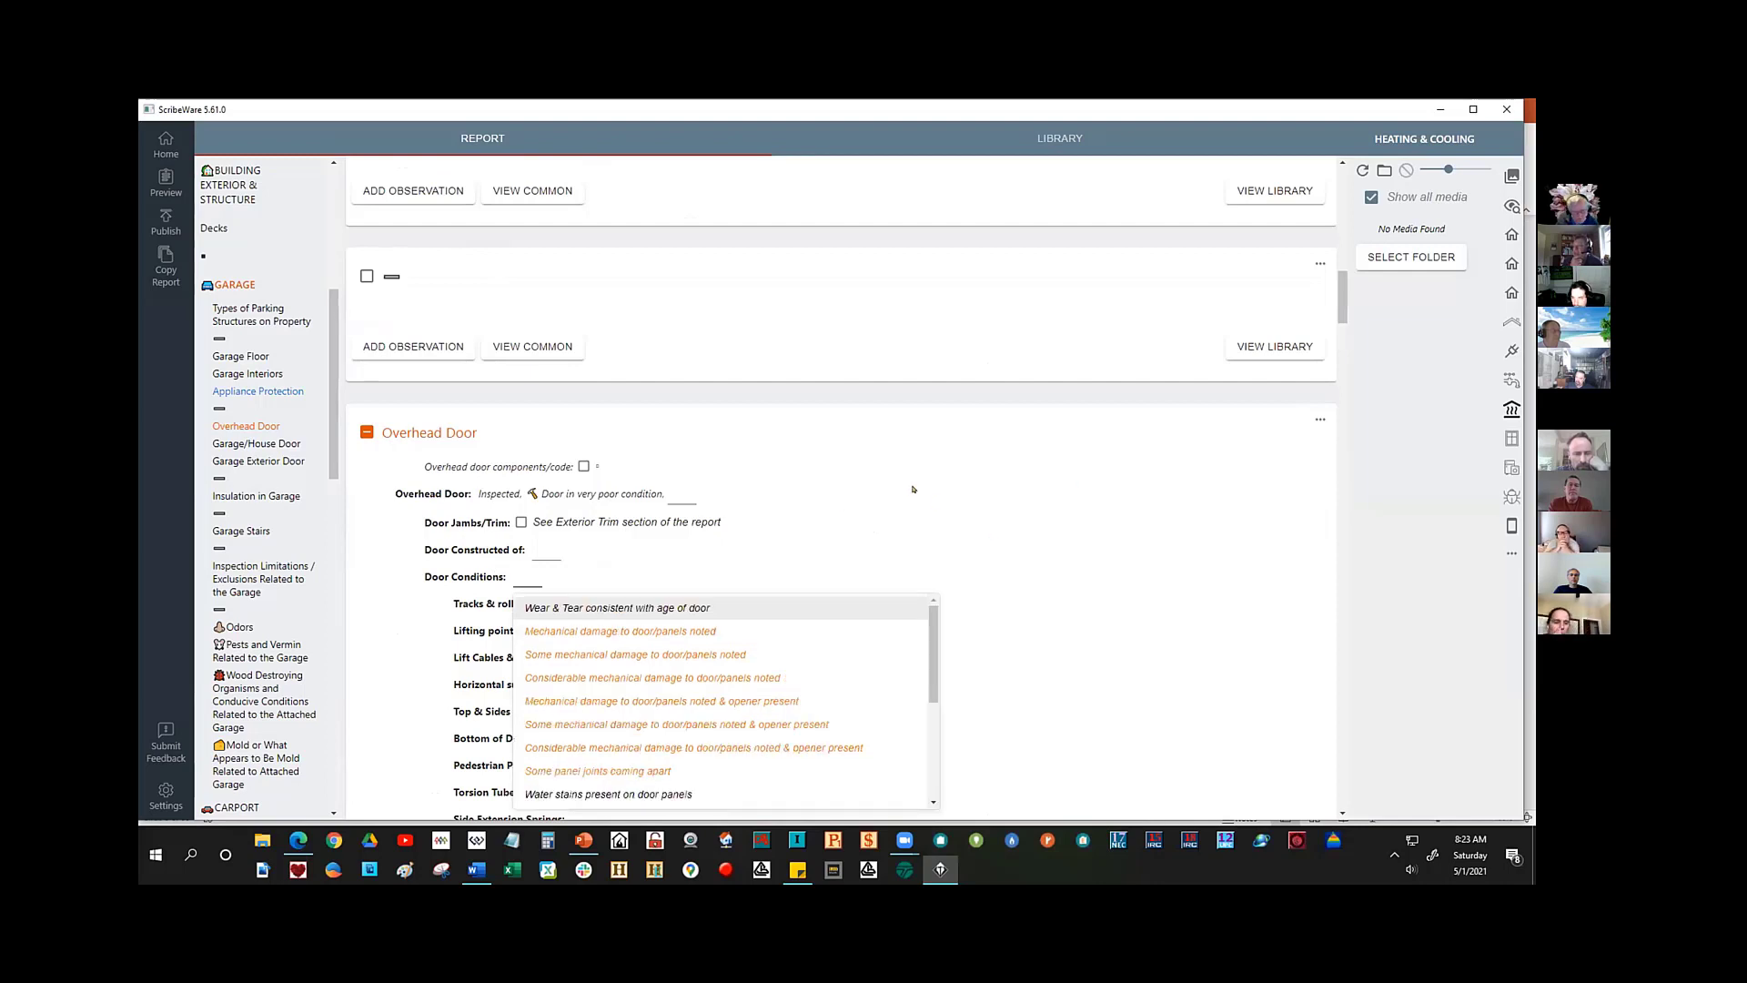
{"action": "left_click", "coordinate": [585, 592]}
{"action": "left_click", "coordinate": [525, 579]}
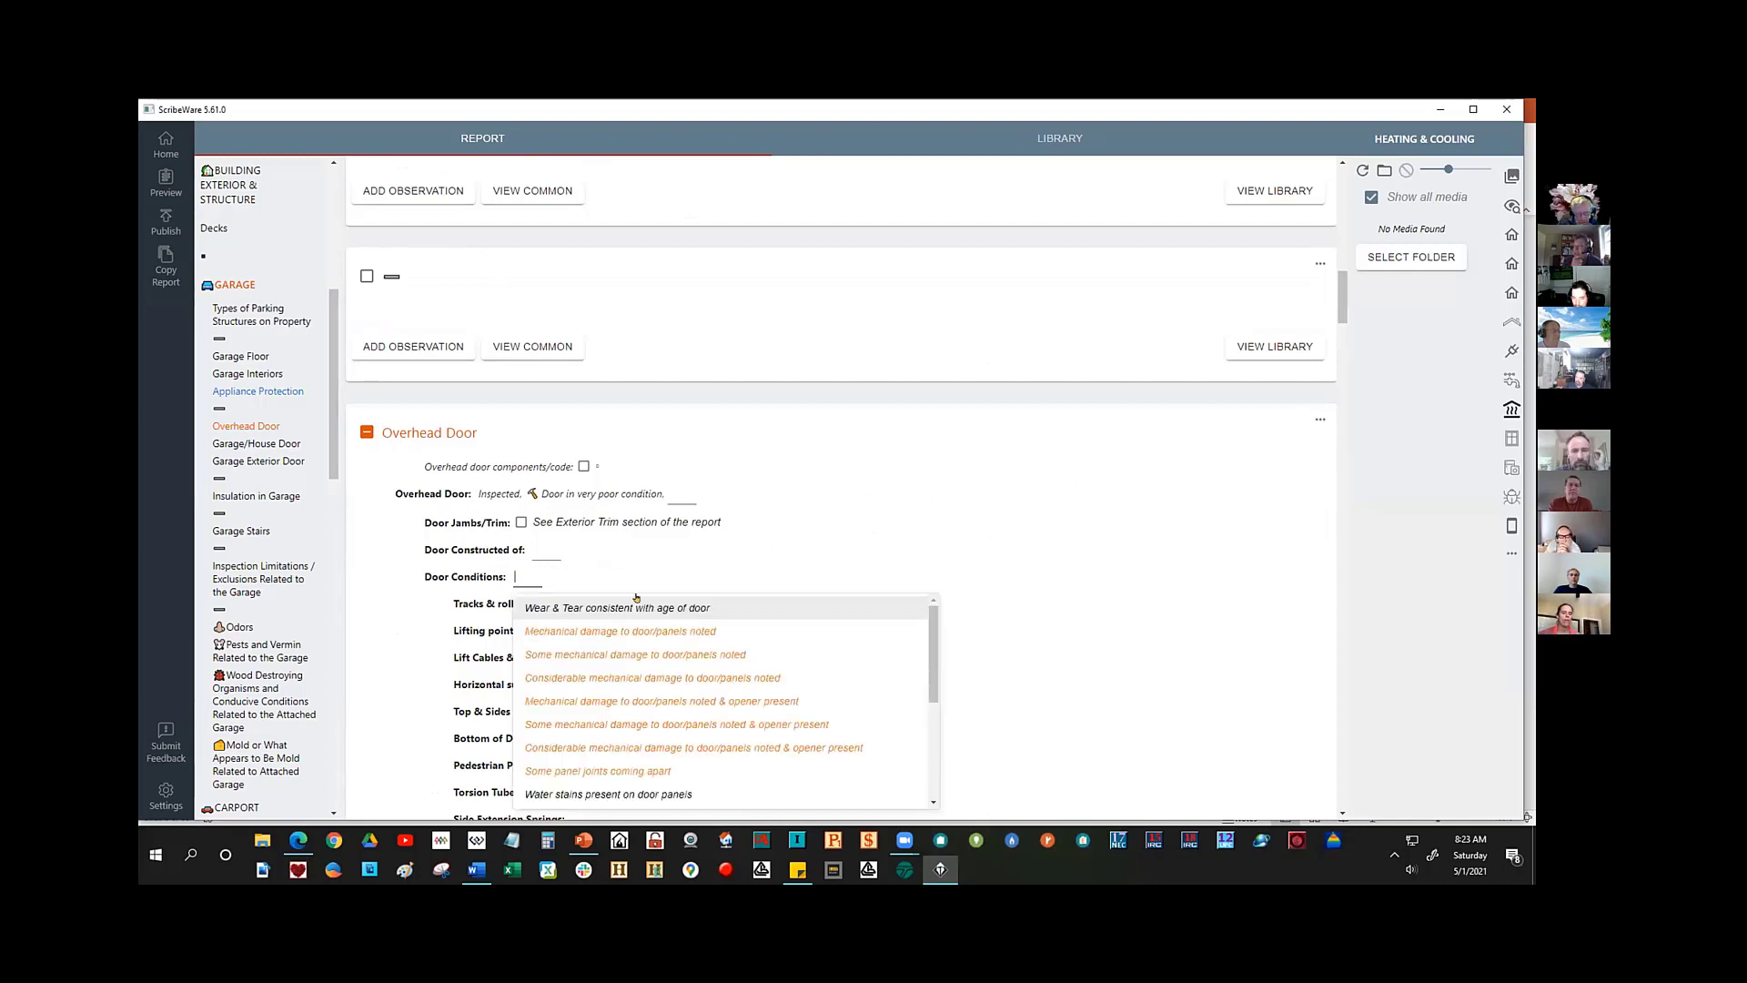
{"action": "left_click", "coordinate": [607, 631]}
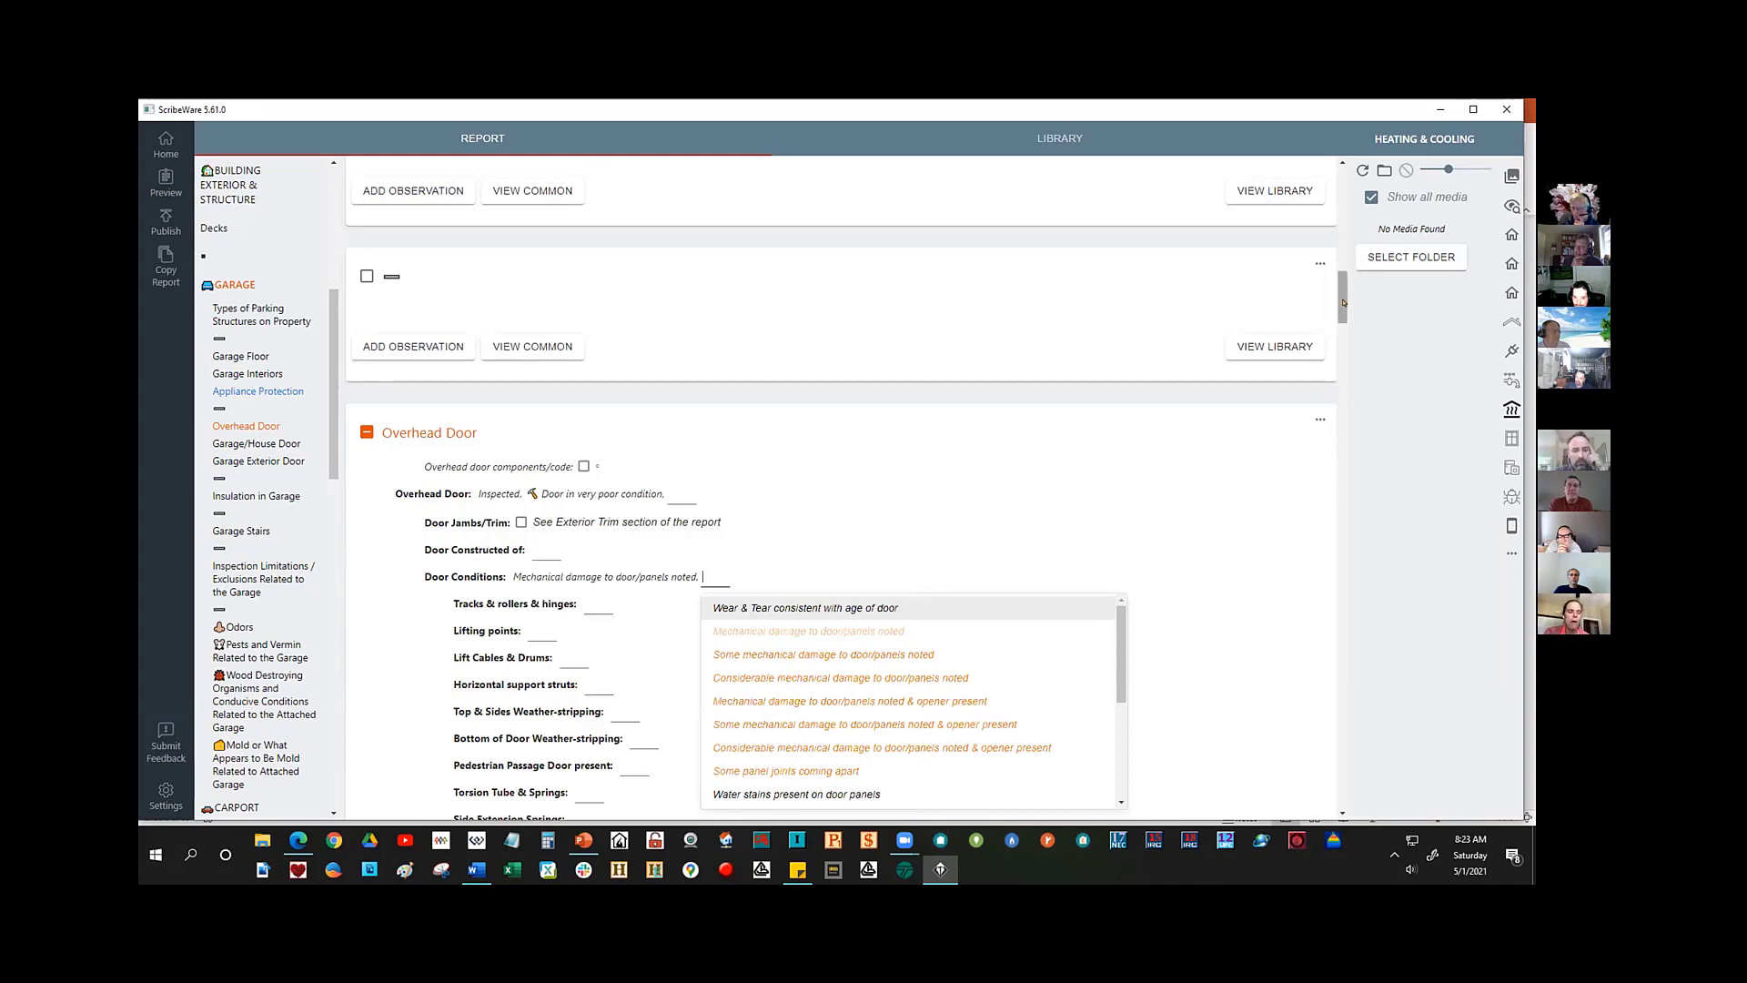
- Check the DASMA checklist and the Repair/Replace observation against the Door Conditions entry of the Overhead Door section
{"action": "scroll", "coordinate": [1345, 369], "scroll_direction": "down", "scroll_amount": 1}
{"action": "scroll", "coordinate": [1344, 369], "scroll_direction": "down", "scroll_amount": 15}
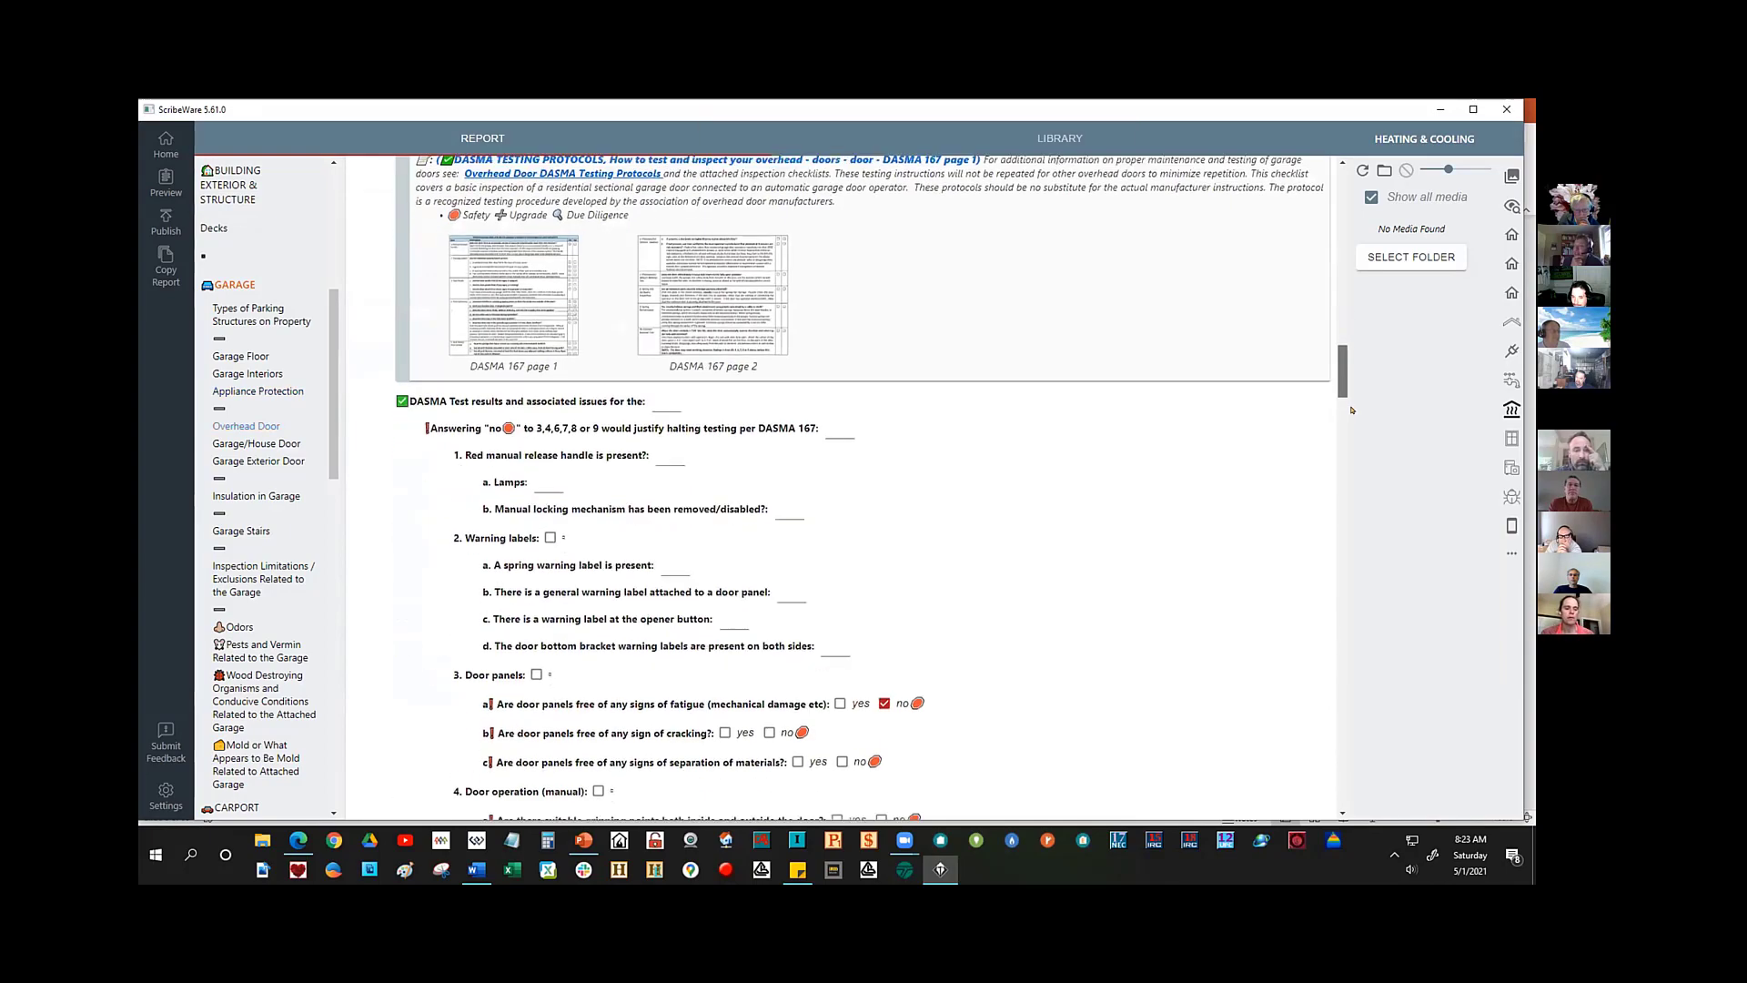
{"action": "scroll", "coordinate": [1353, 455], "scroll_direction": "down", "scroll_amount": 4}
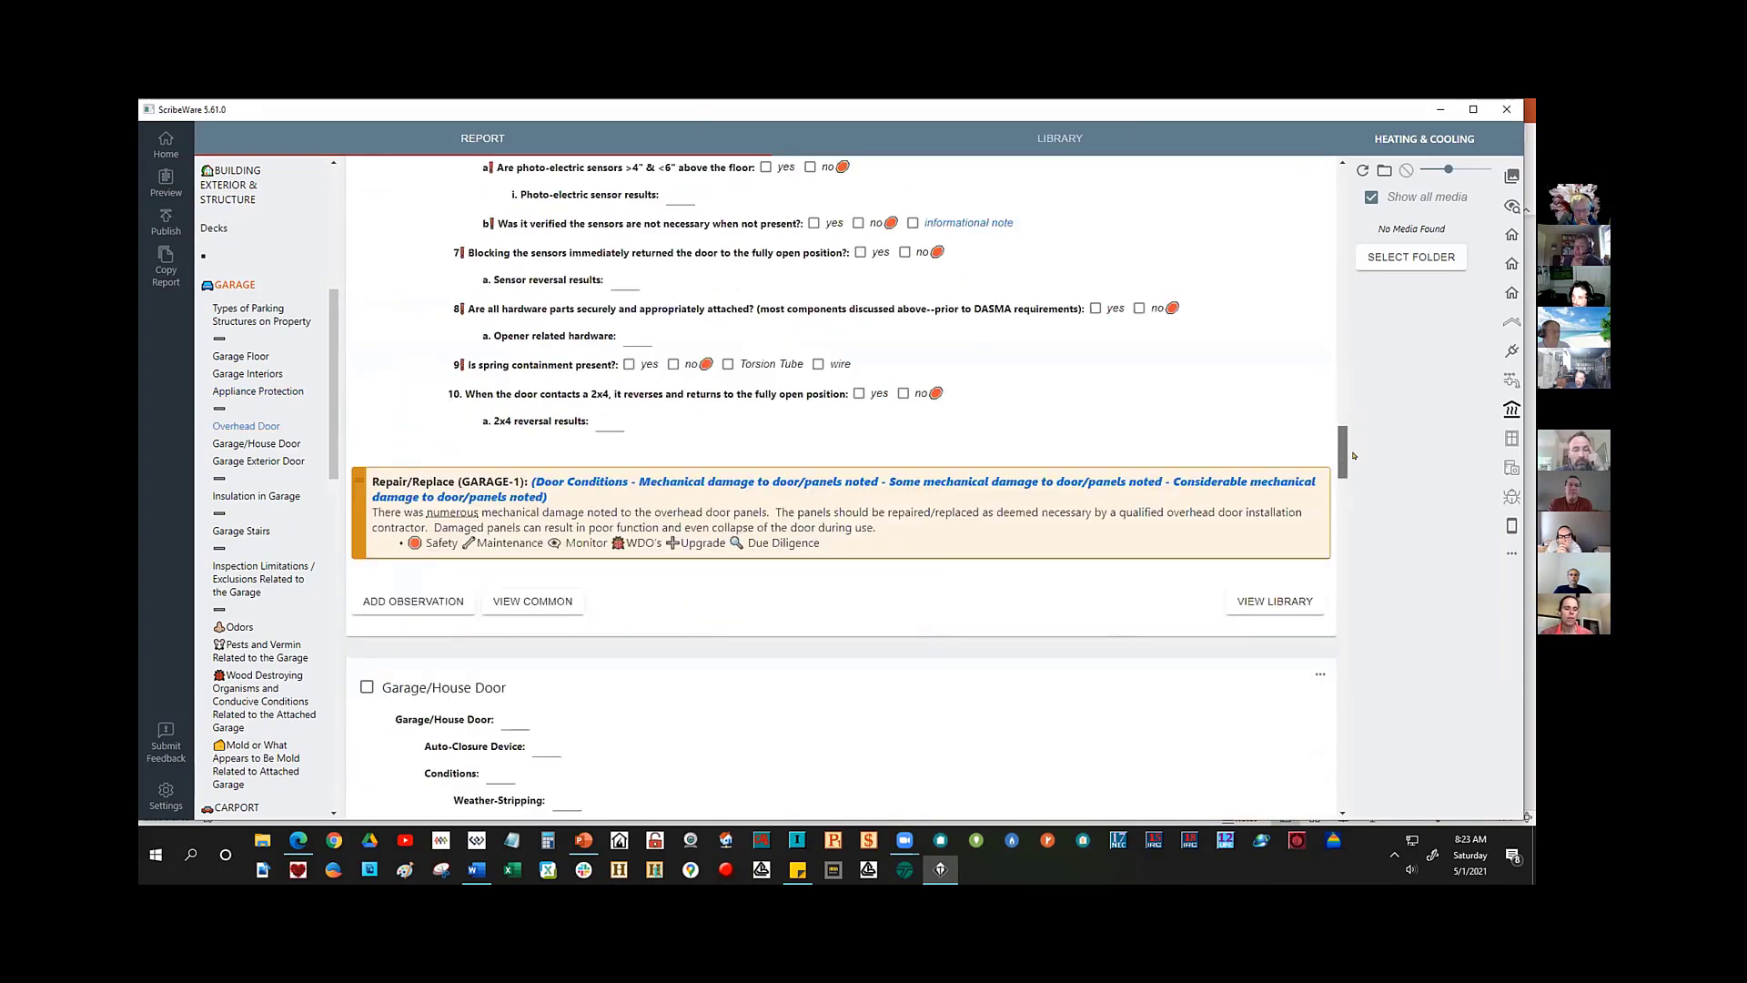
{"action": "scroll", "coordinate": [1353, 455], "scroll_direction": "up", "scroll_amount": 4}
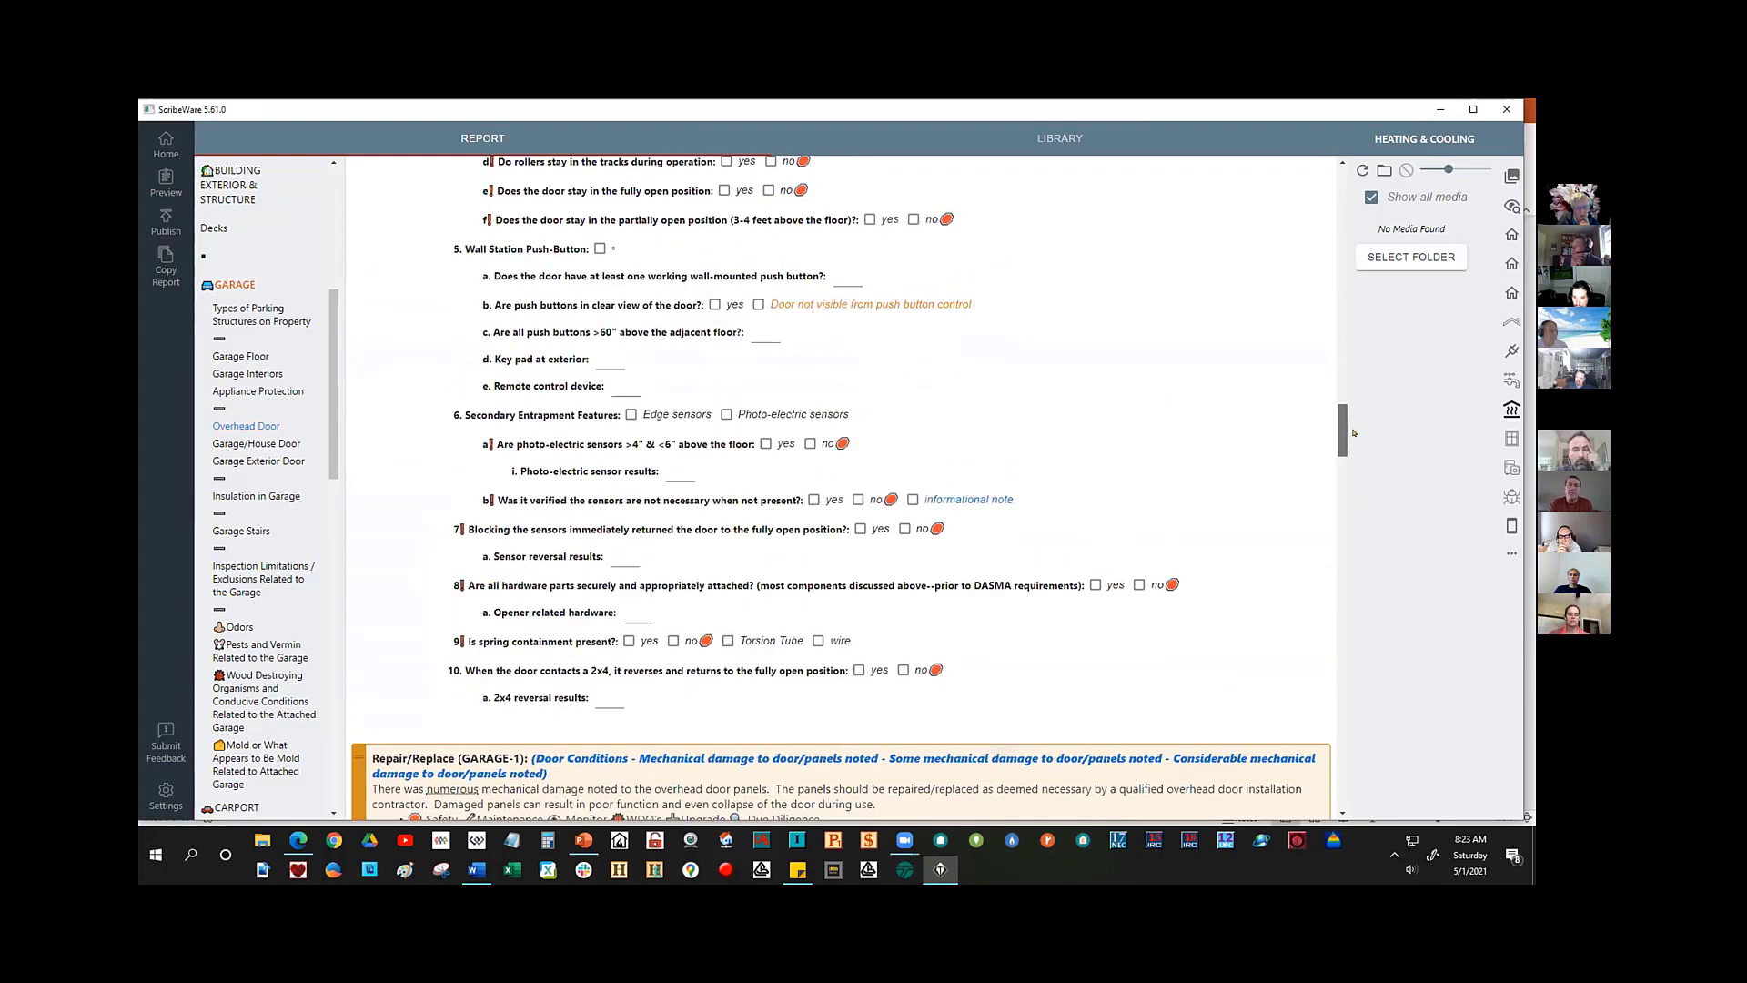
{"action": "scroll", "coordinate": [1353, 430], "scroll_direction": "up", "scroll_amount": 7}
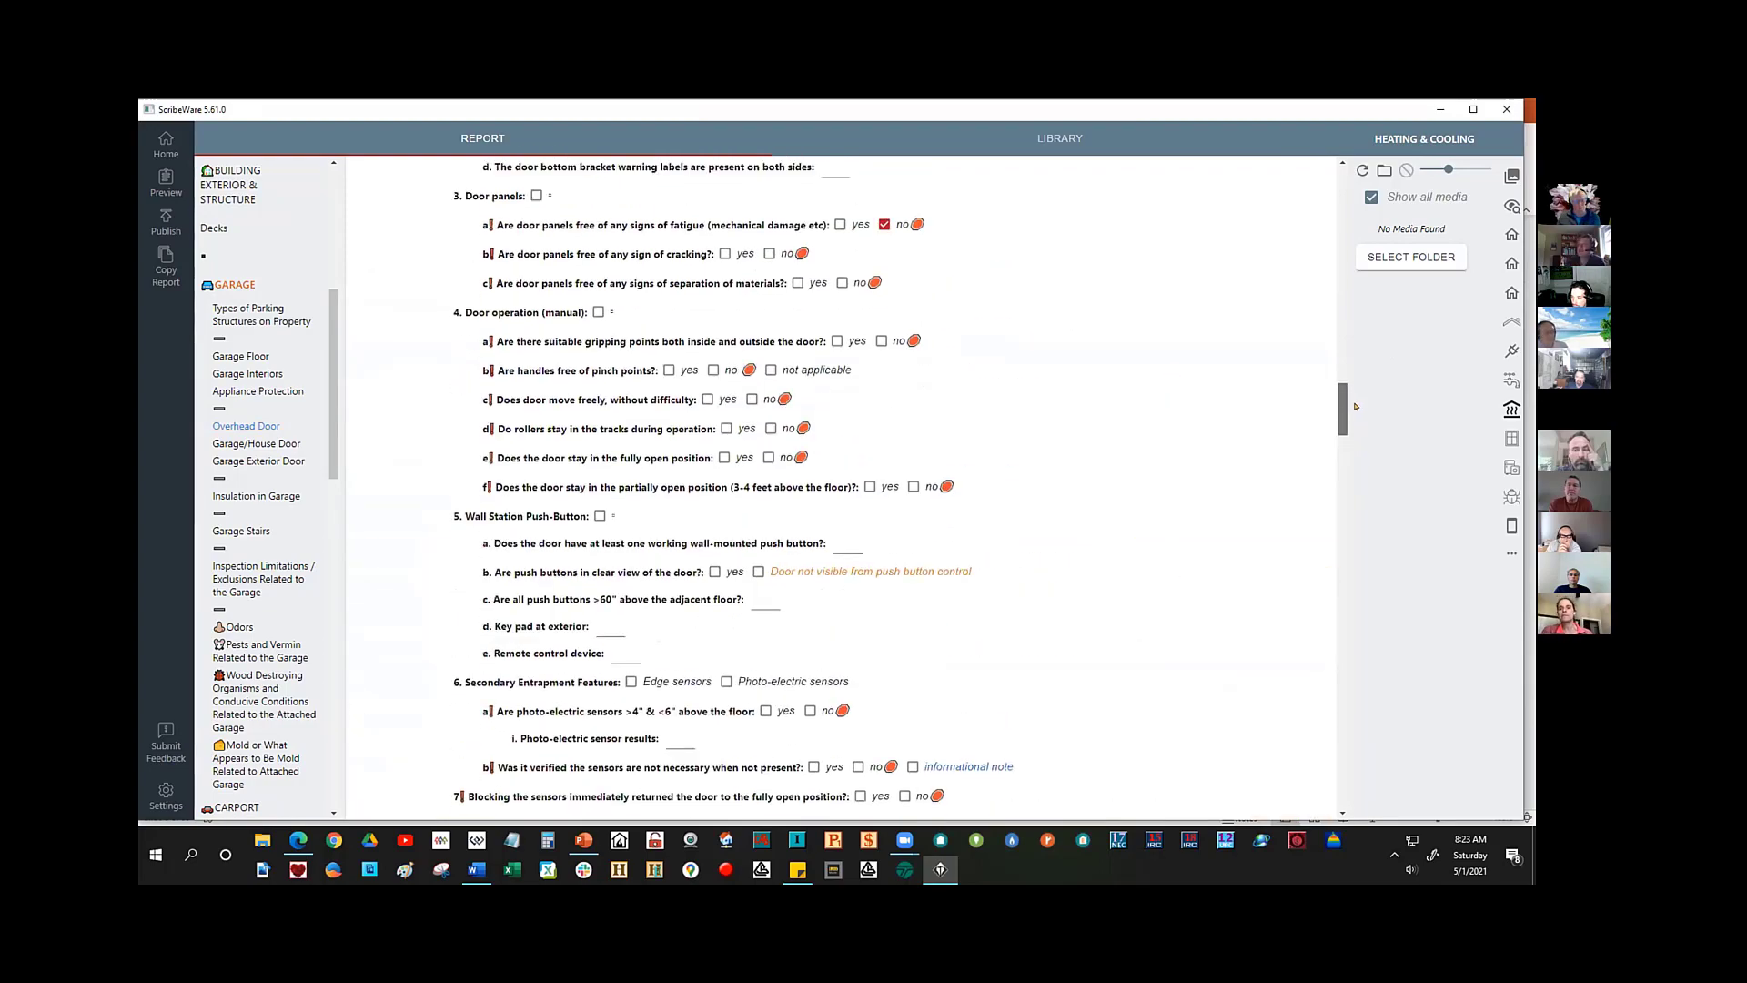
{"action": "scroll", "coordinate": [1365, 333], "scroll_direction": "up", "scroll_amount": 12}
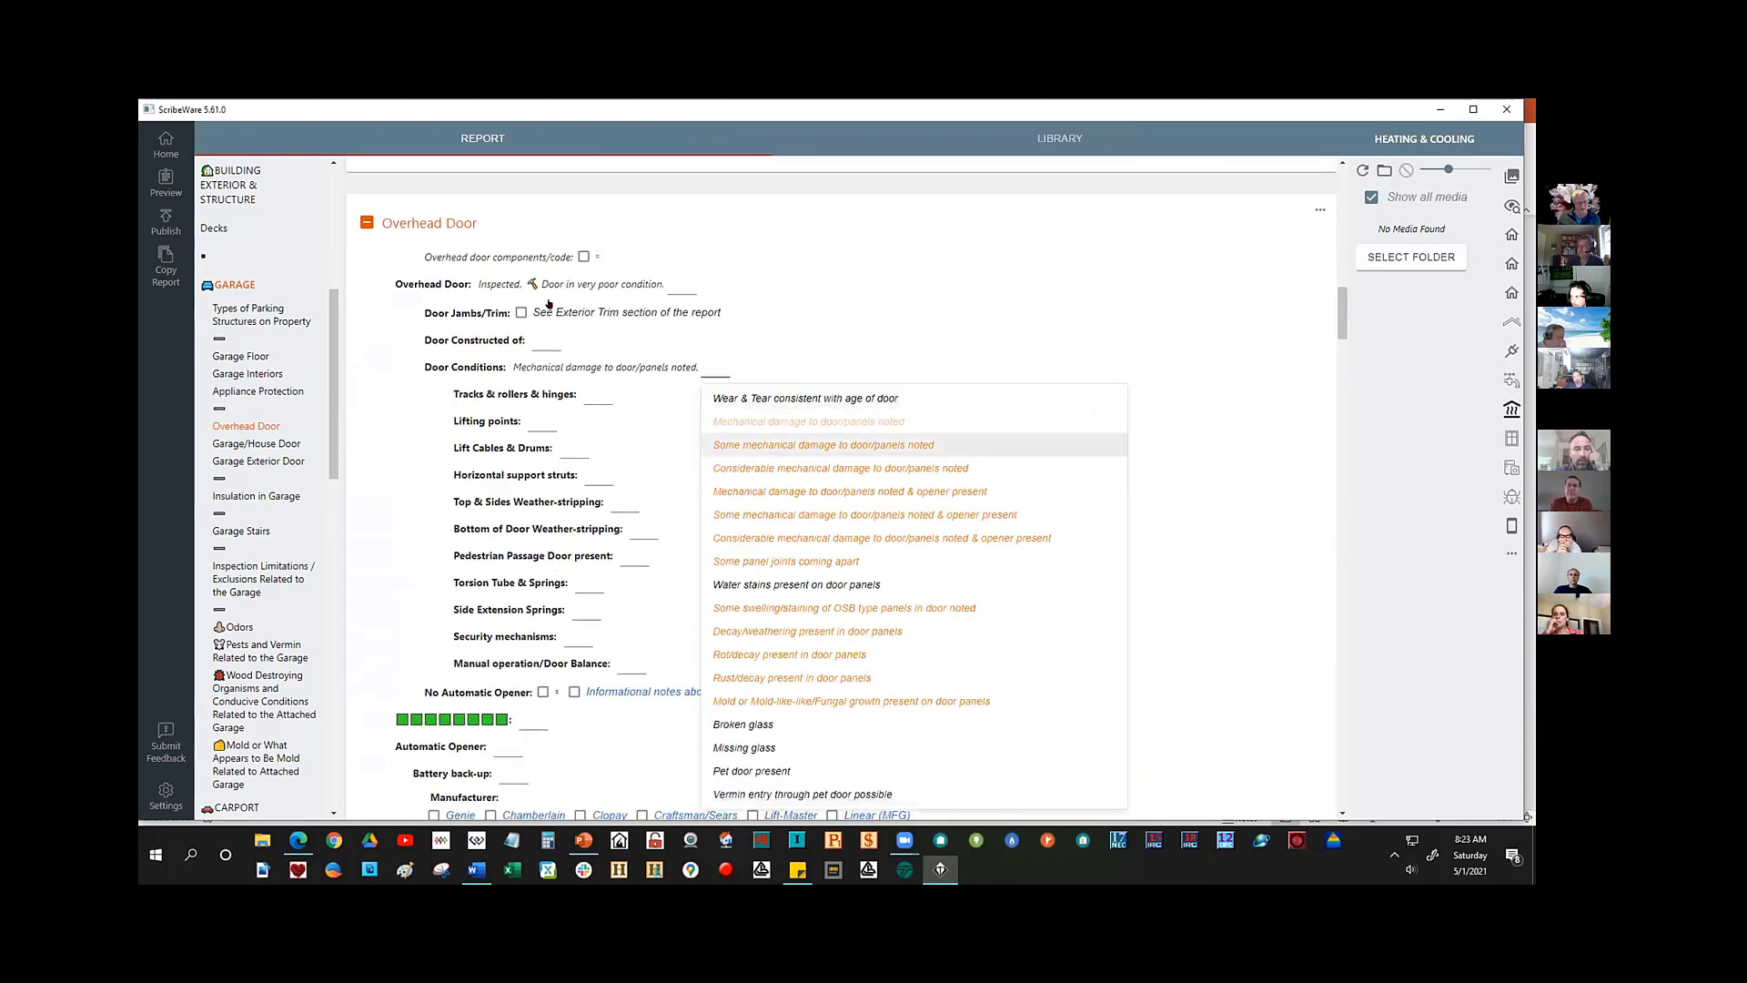
{"action": "left_click", "coordinate": [506, 304]}
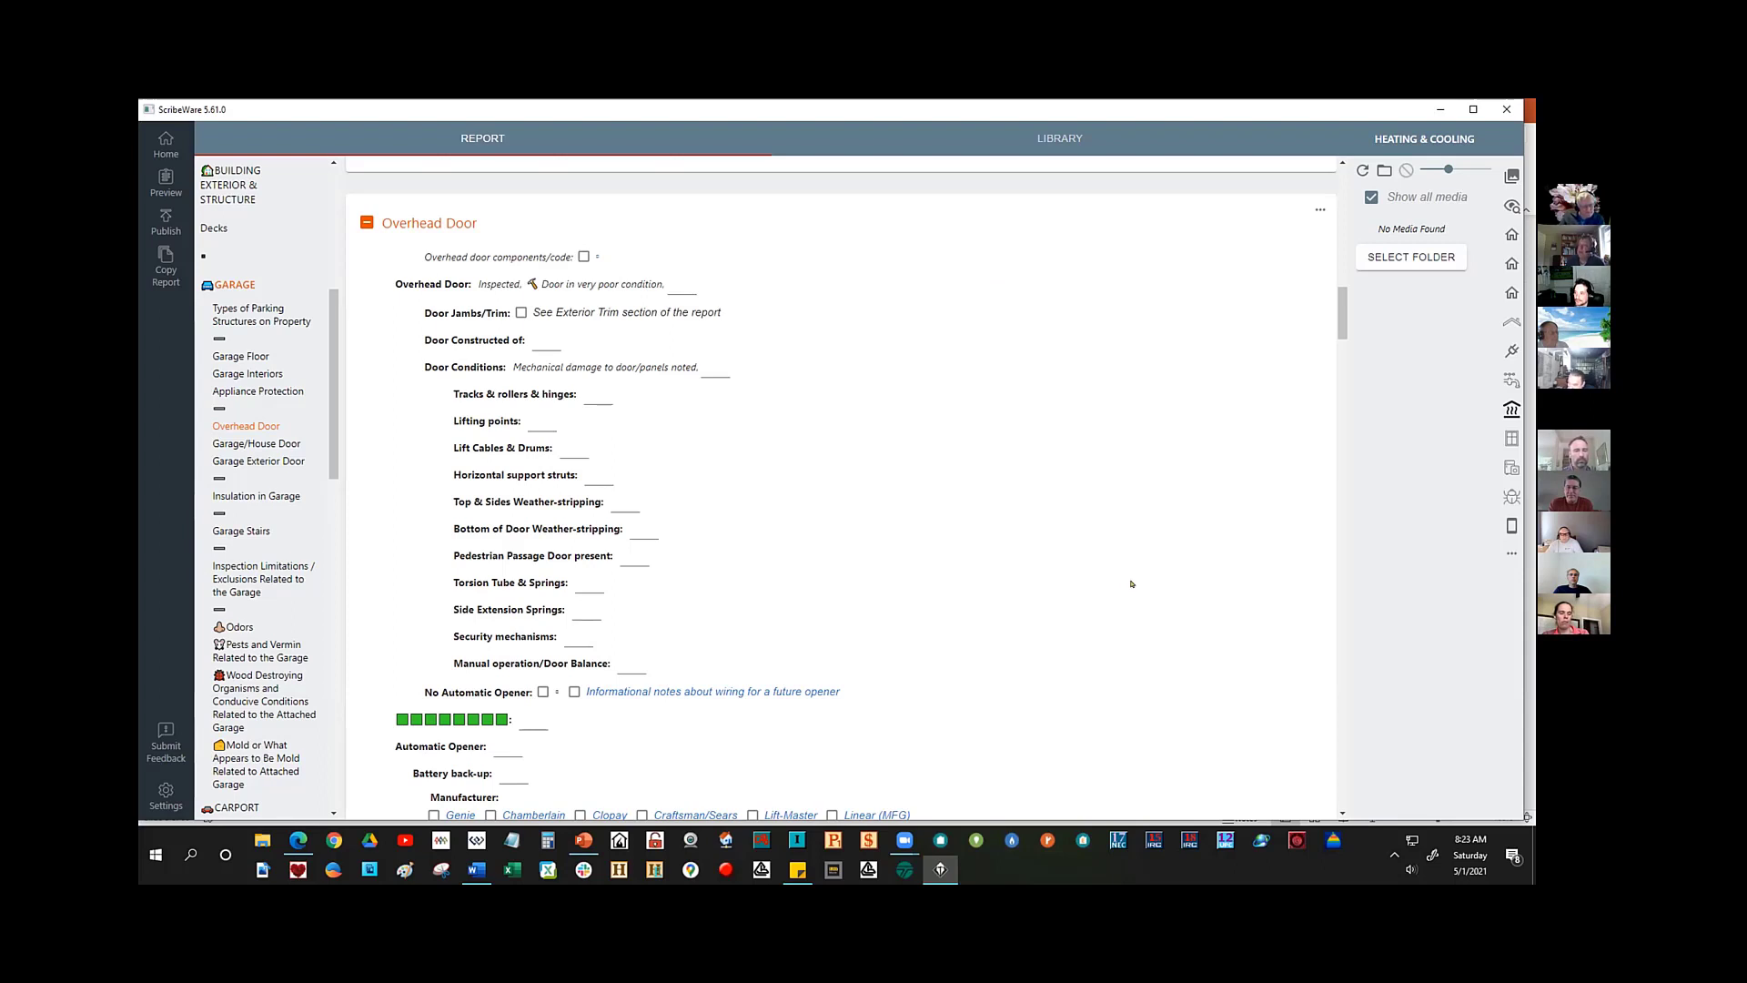
- Change the Door Conditions entry to "Some mechanical damage to door/panels noted" and add "Considerable mechanical damage to door/panels noted"
{"action": "left_click", "coordinate": [683, 367]}
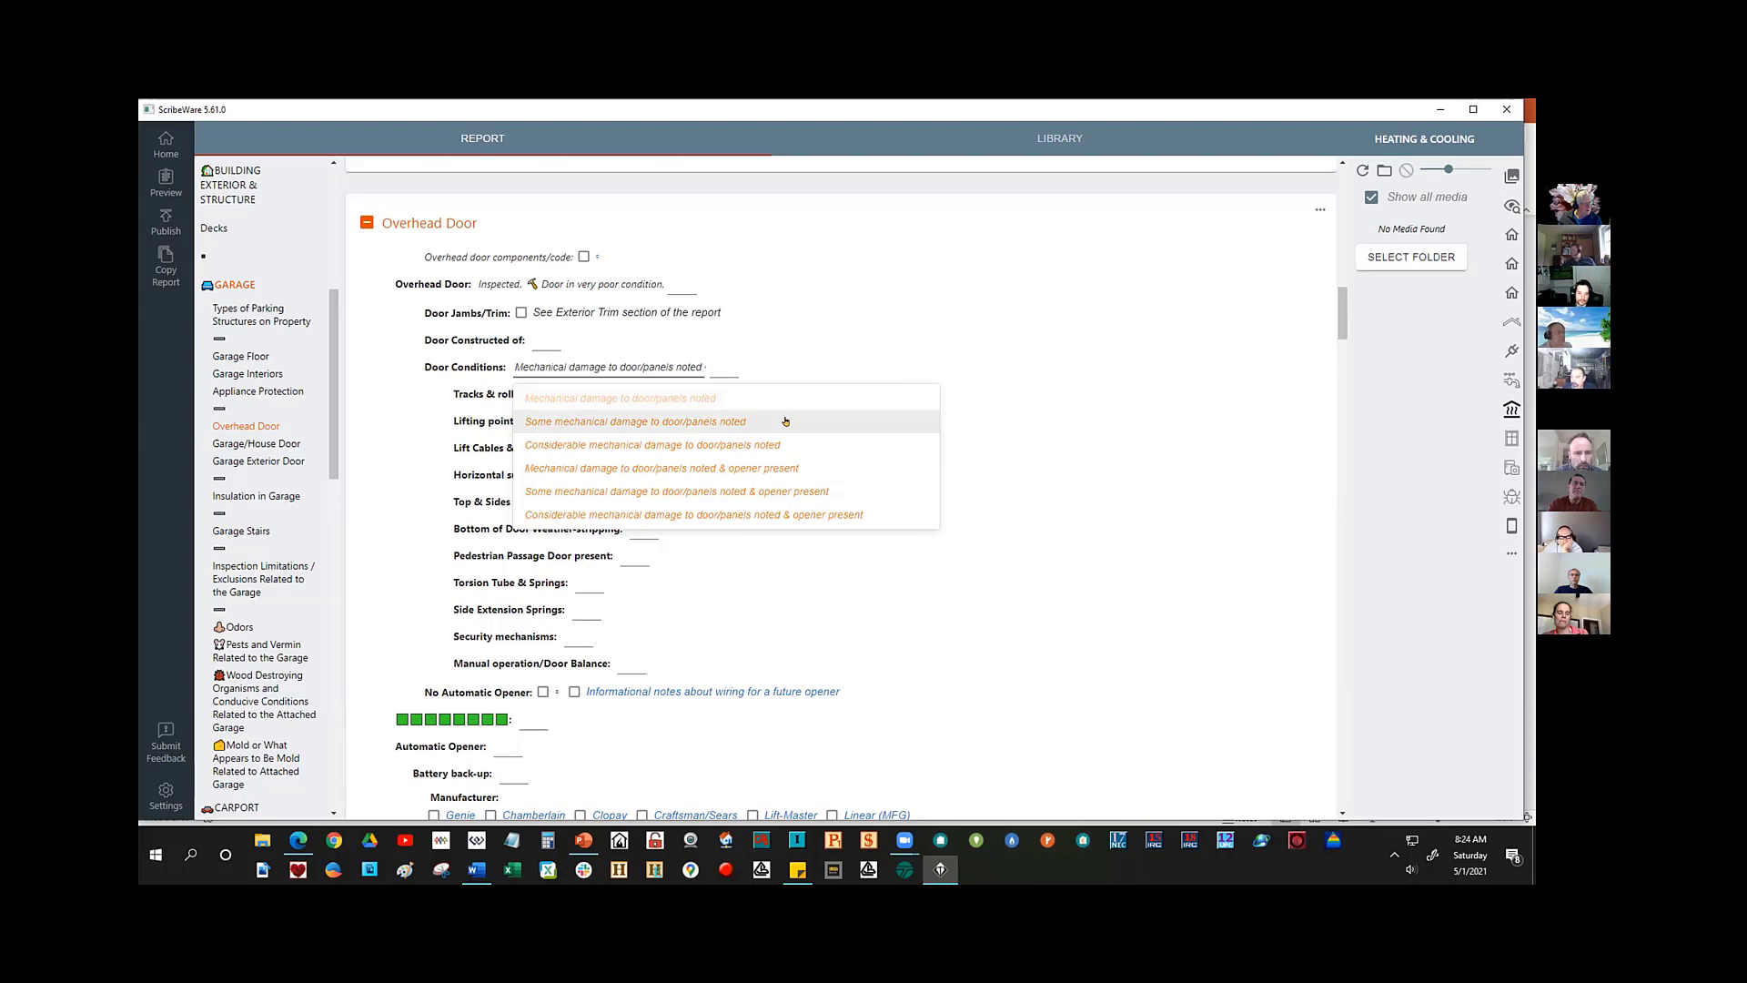
{"action": "left_click", "coordinate": [665, 420]}
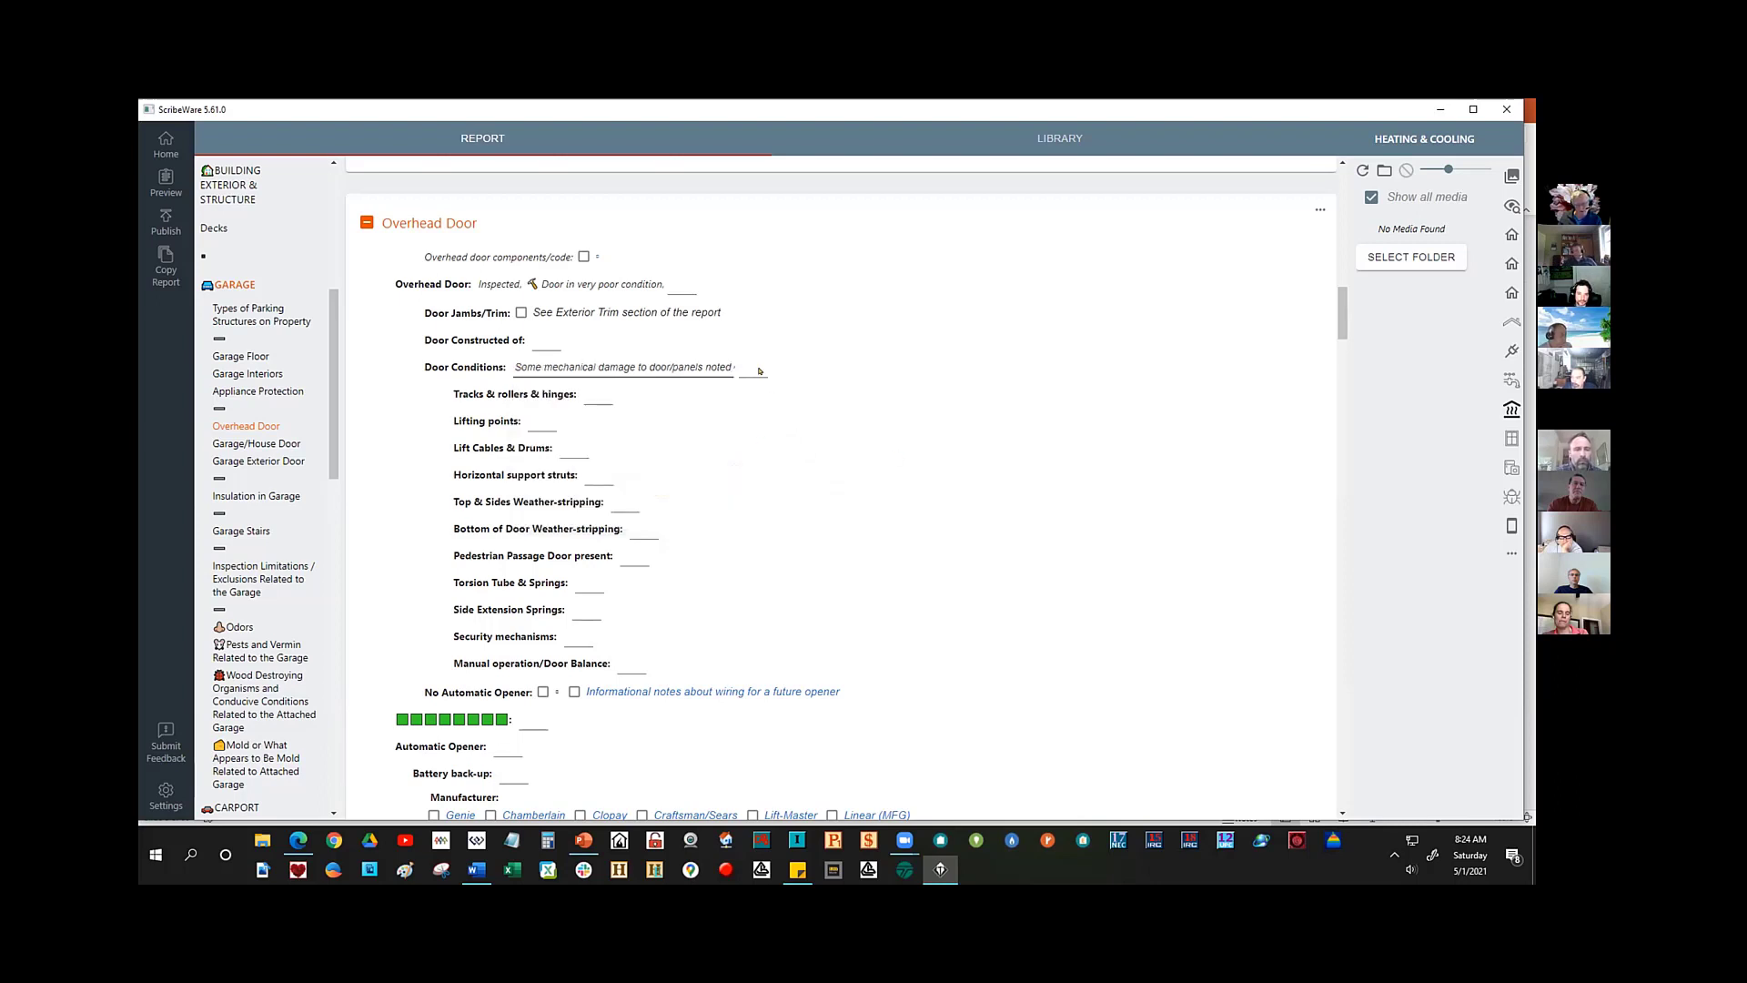
{"action": "left_click", "coordinate": [759, 366]}
{"action": "left_click", "coordinate": [852, 420]}
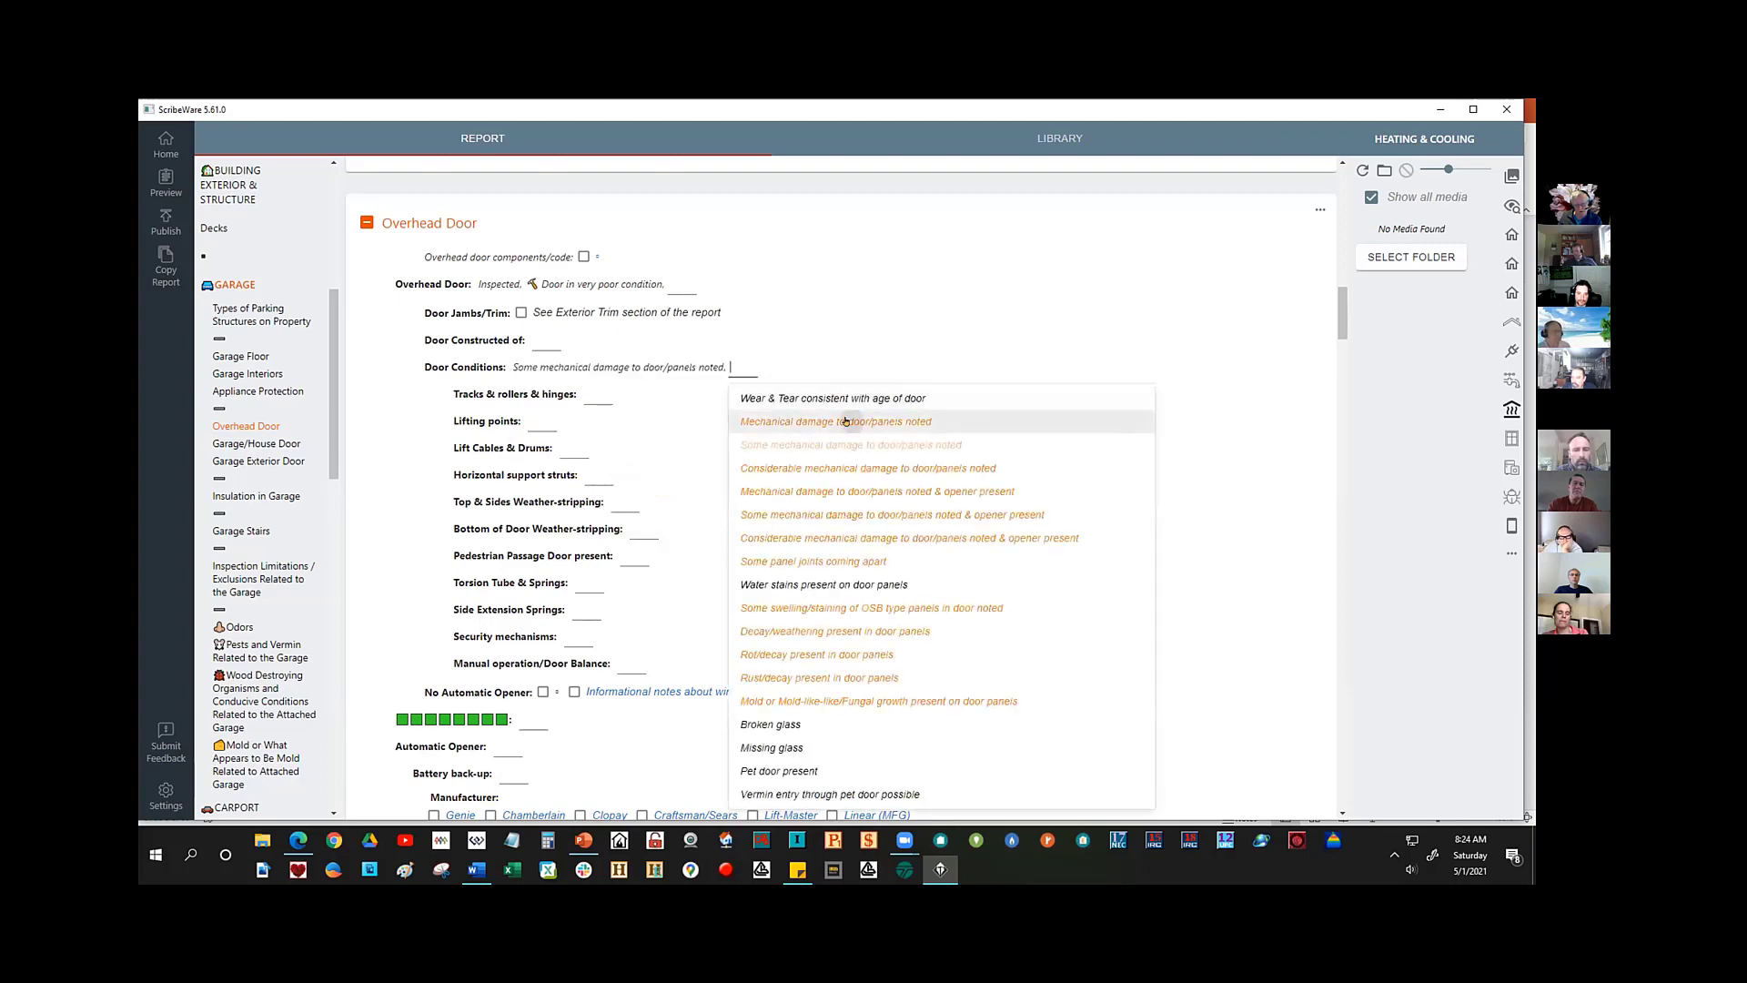
{"action": "left_click", "coordinate": [925, 467]}
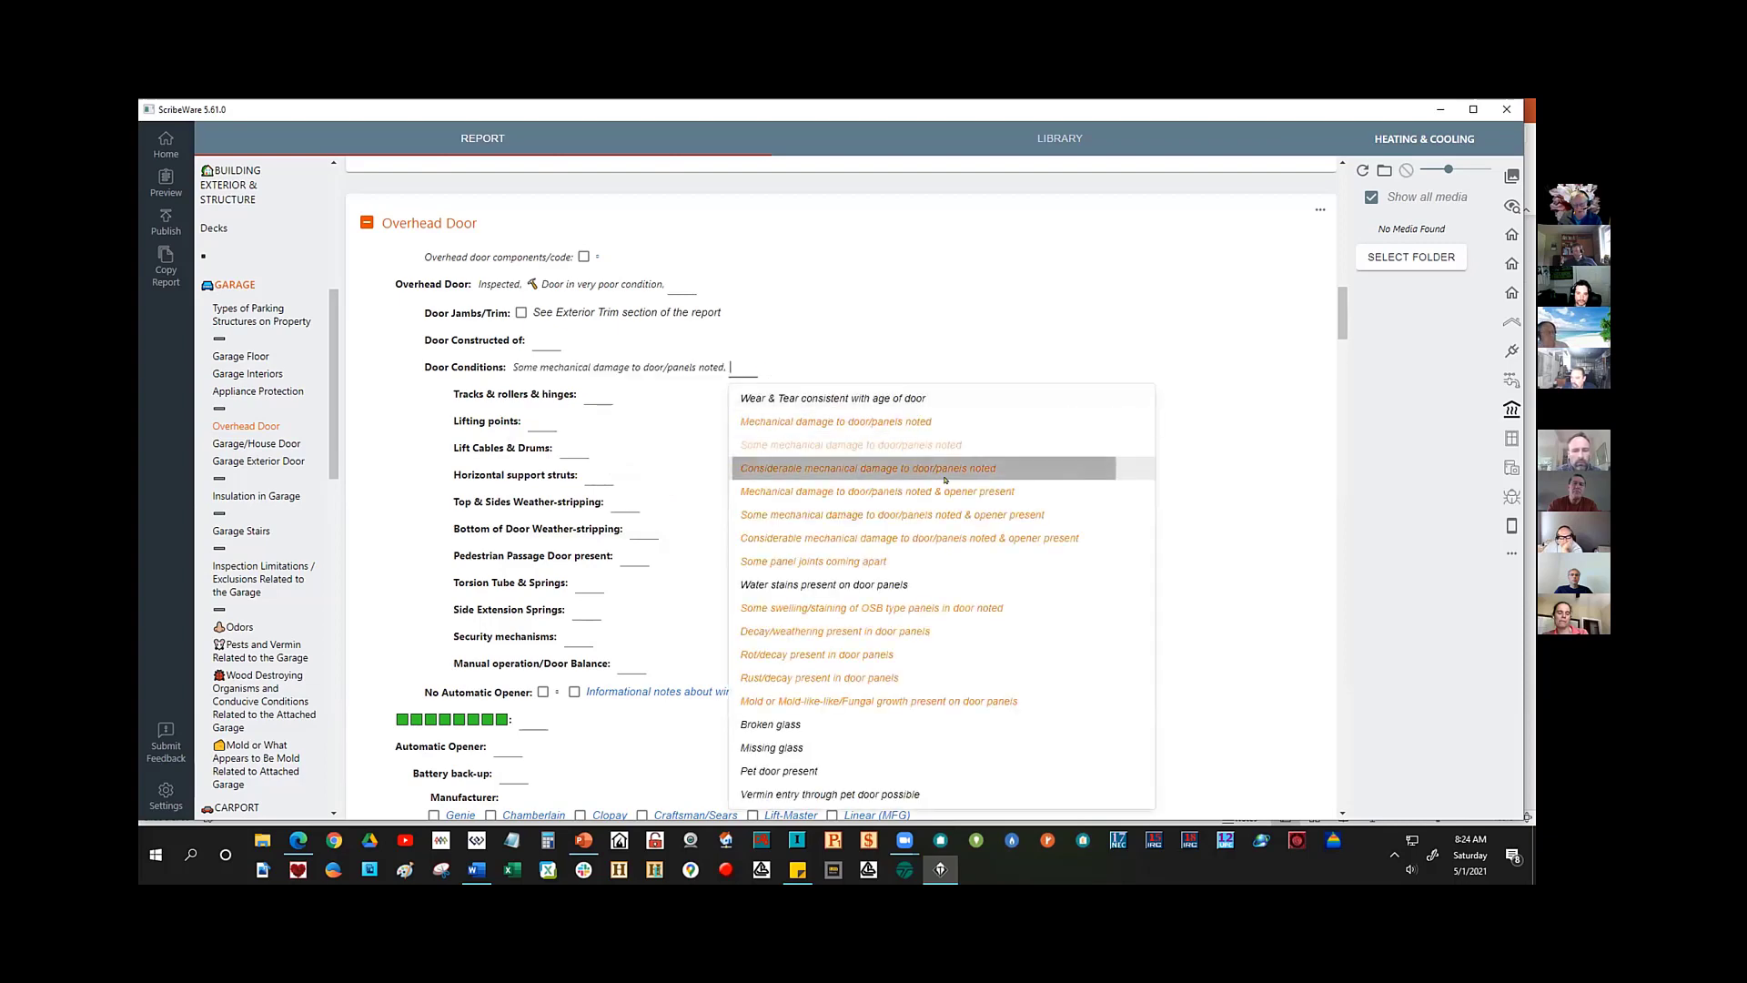
- Try adding the "Mechanical damage" and "Some mechanical damage" options with opener present to Door Conditions, and undo both additions
{"action": "left_click", "coordinate": [1063, 491]}
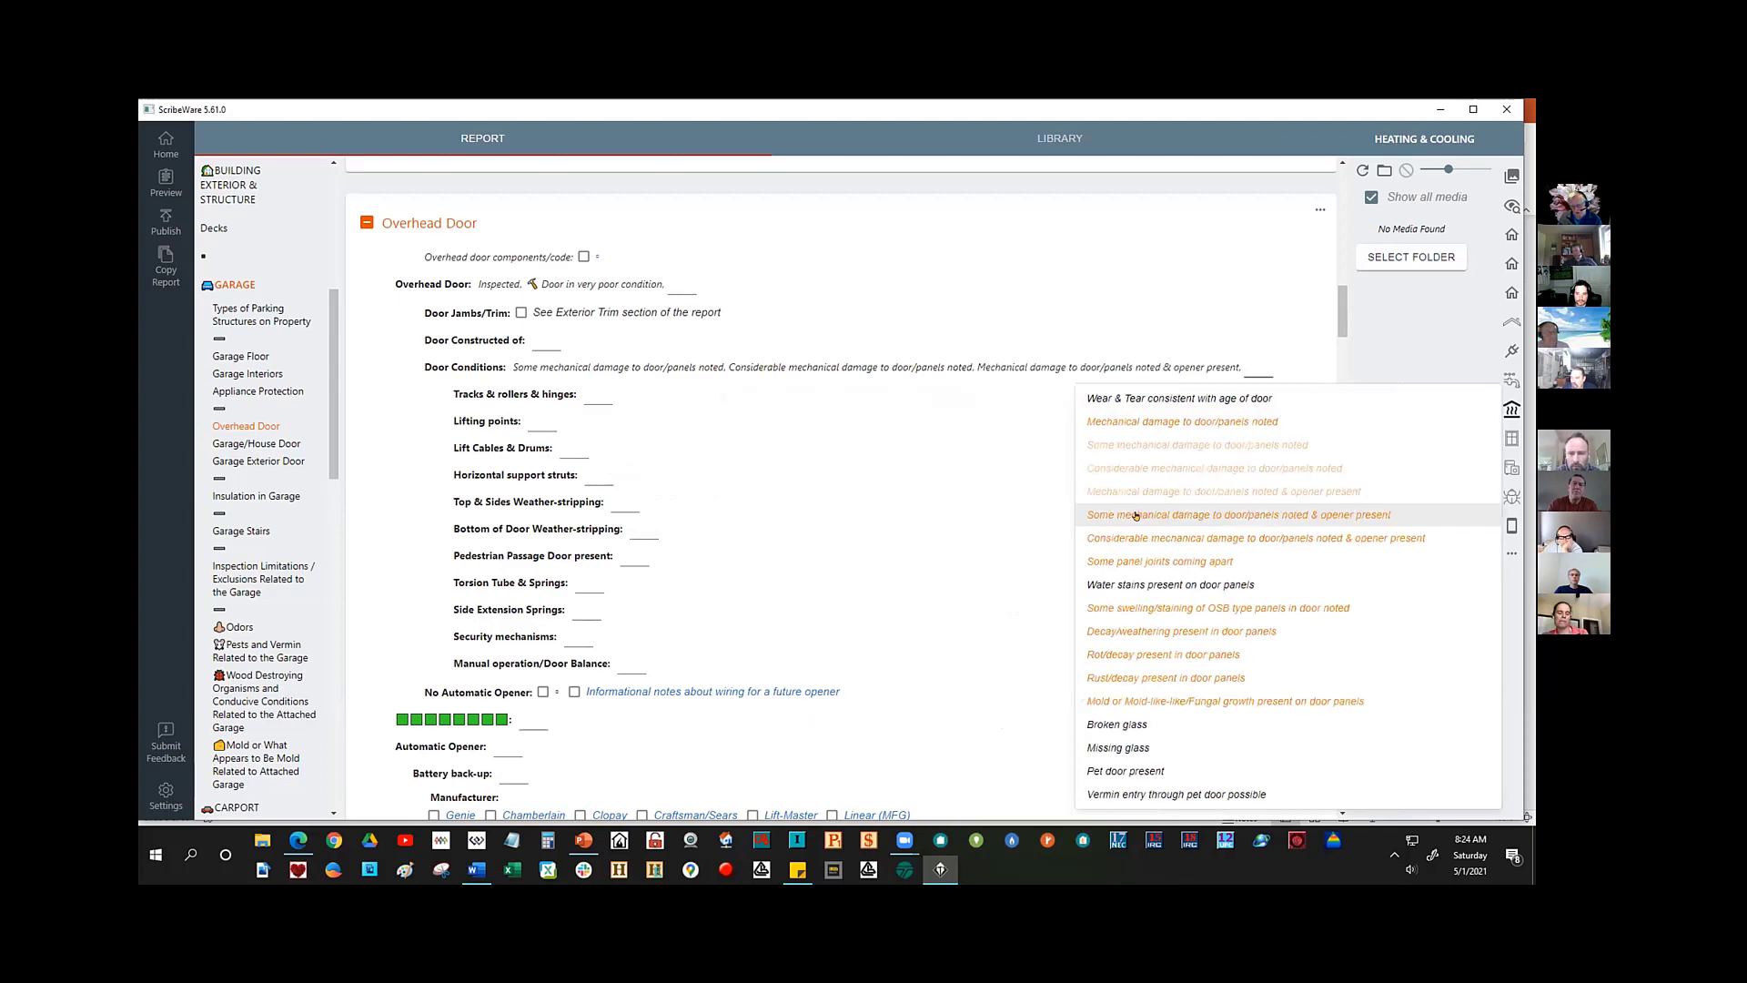
{"action": "left_click", "coordinate": [1065, 514]}
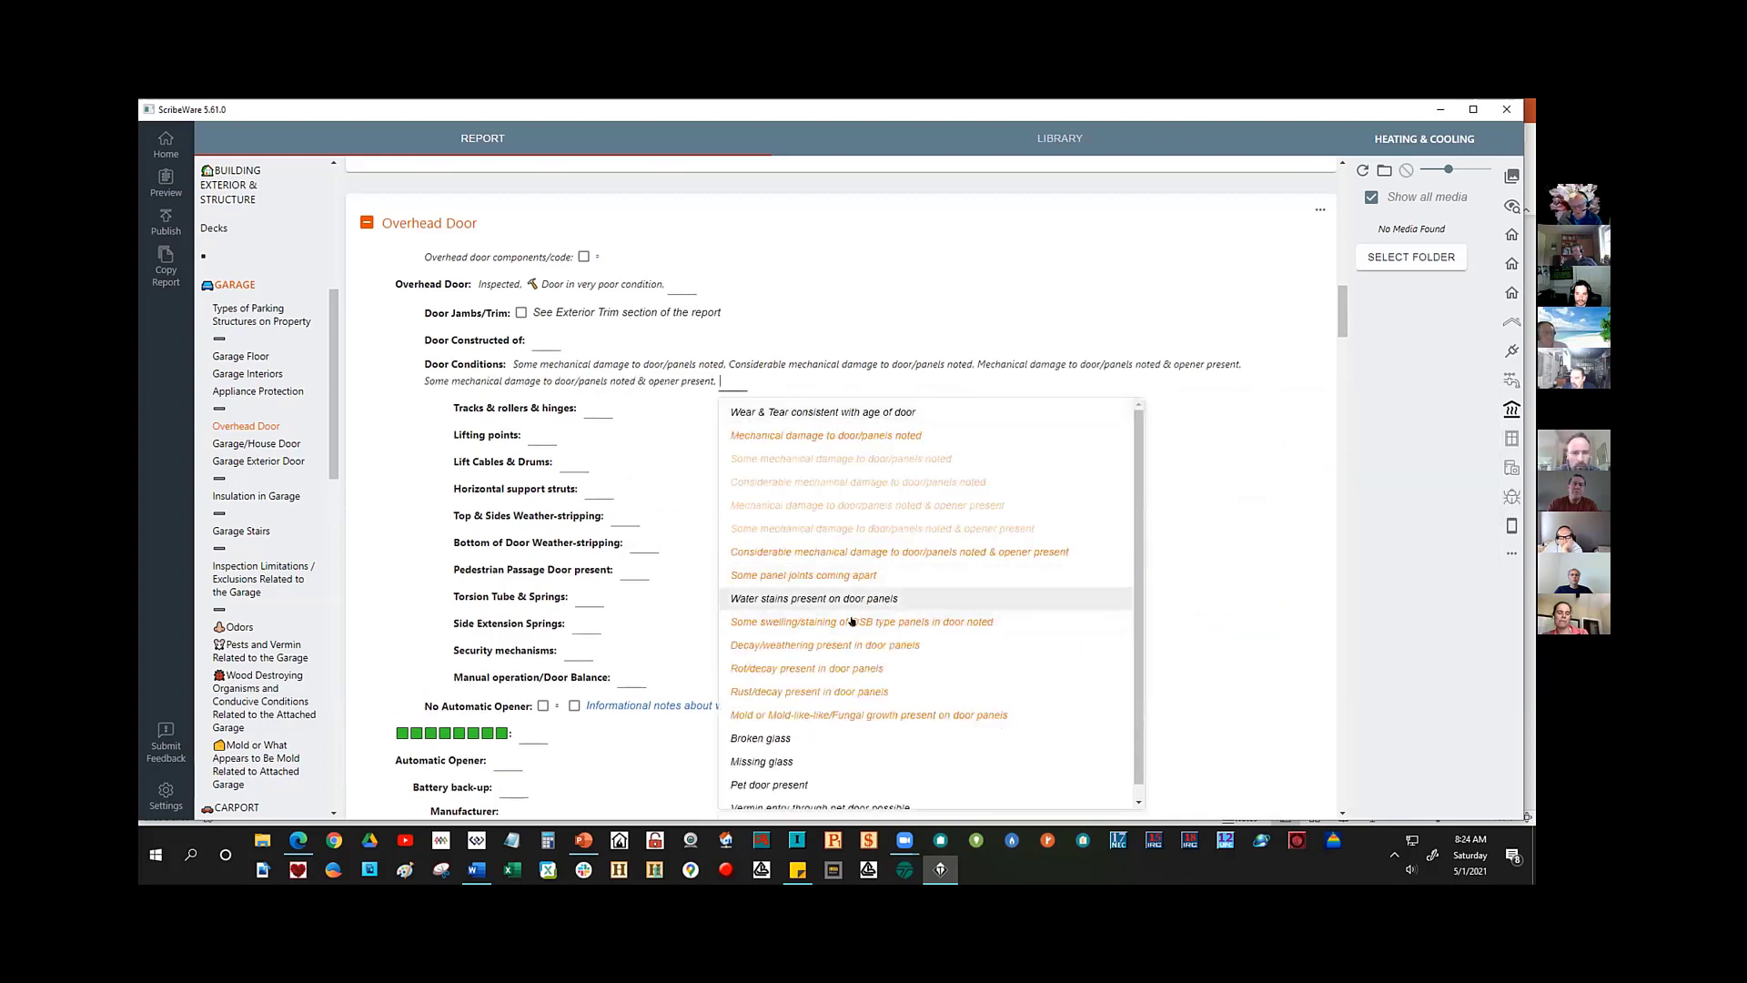
{"action": "key", "text": "ctrl+z"}
{"action": "key", "text": "ctrl+z"}
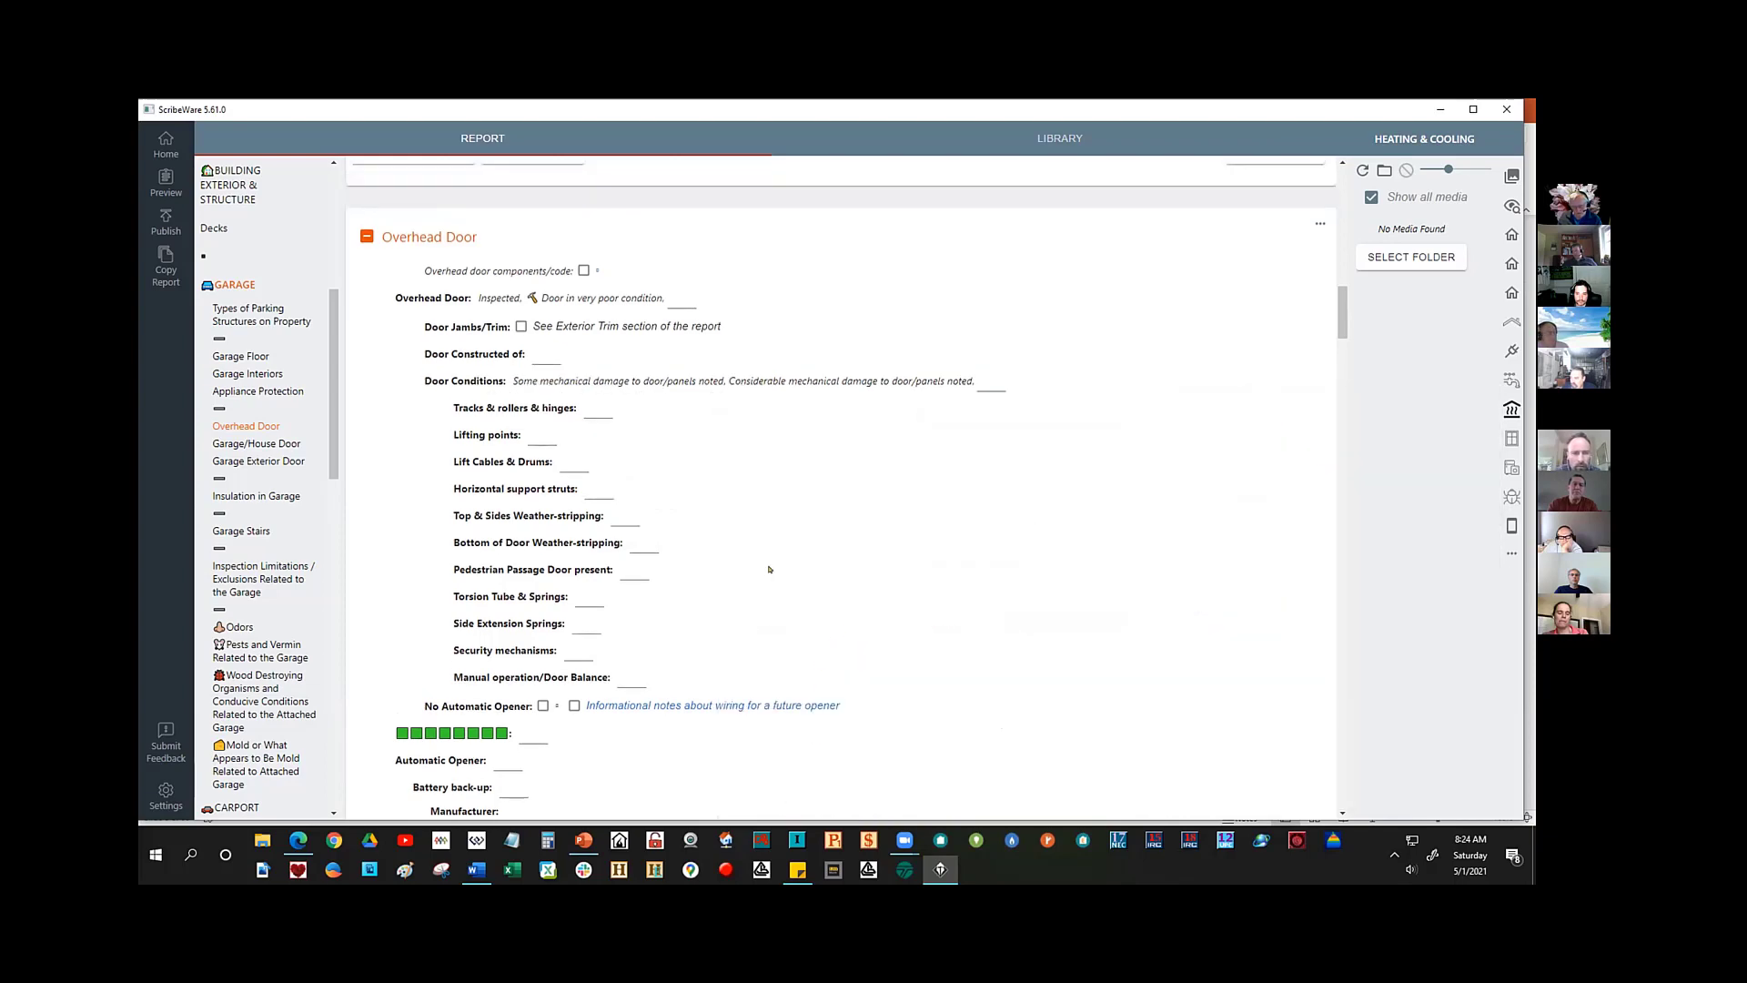
- Try adding "Broken glass" and "Water stains present on door panels" to the Door Conditions entry
{"action": "left_click", "coordinate": [992, 384]}
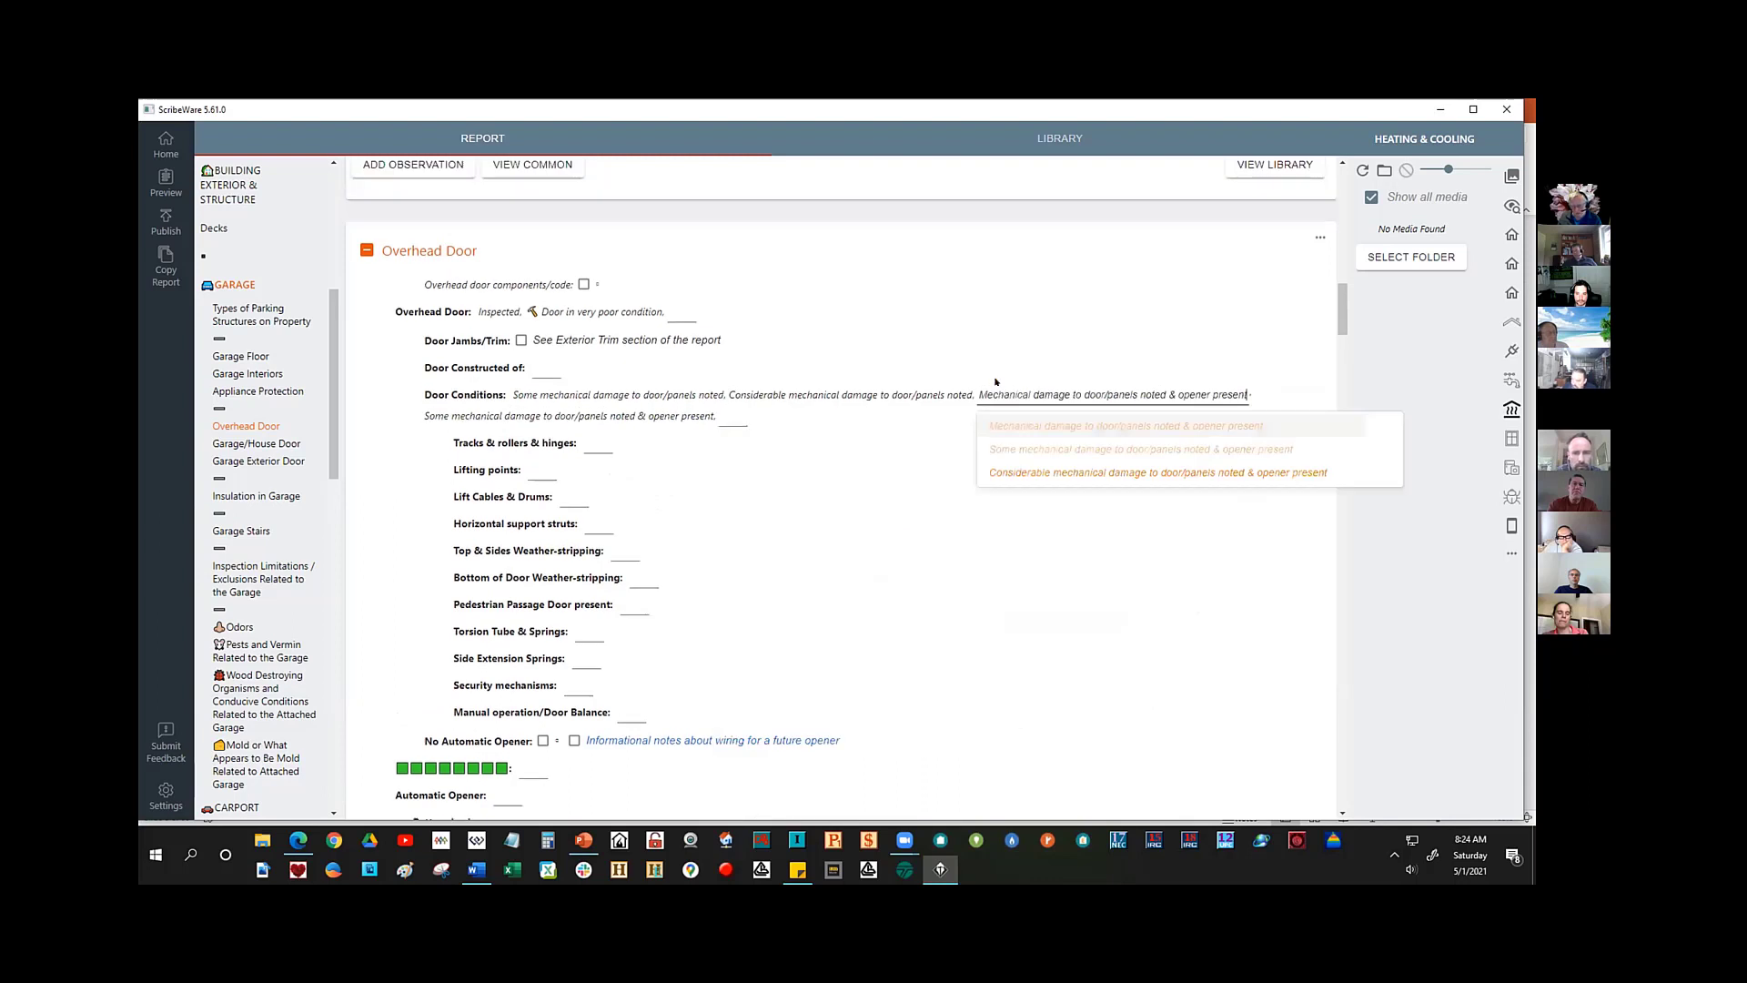
{"action": "left_click", "coordinate": [738, 416]}
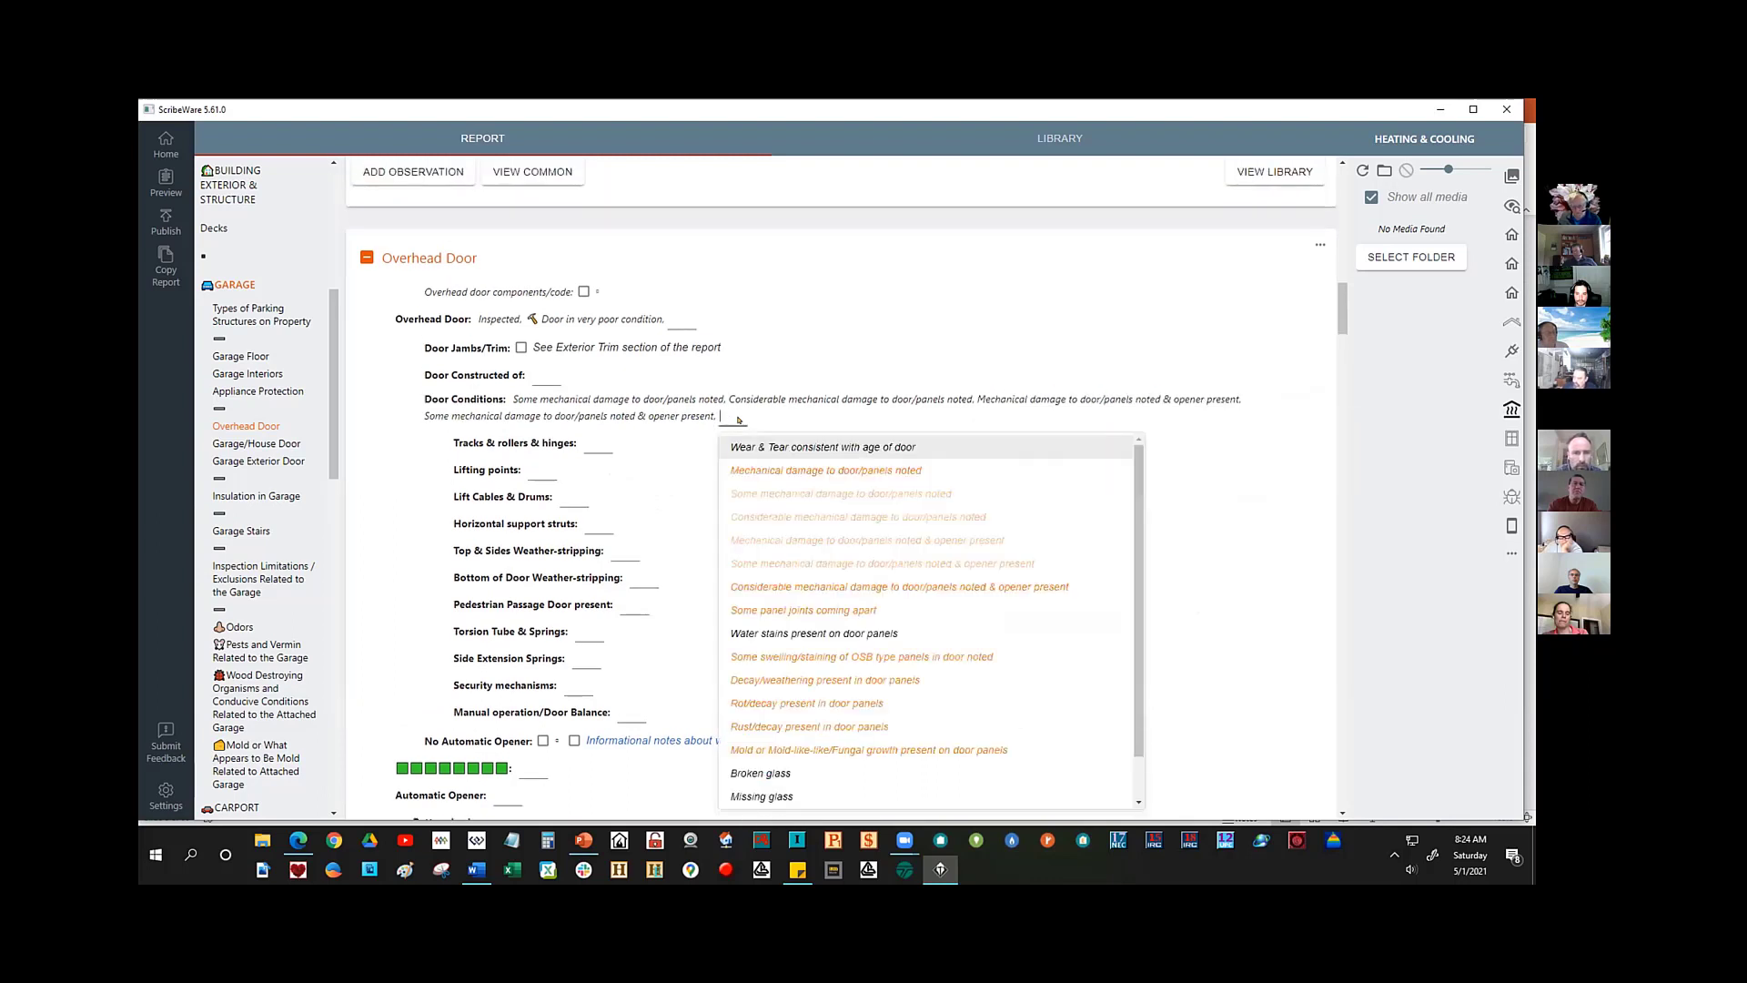
{"action": "left_click", "coordinate": [745, 774]}
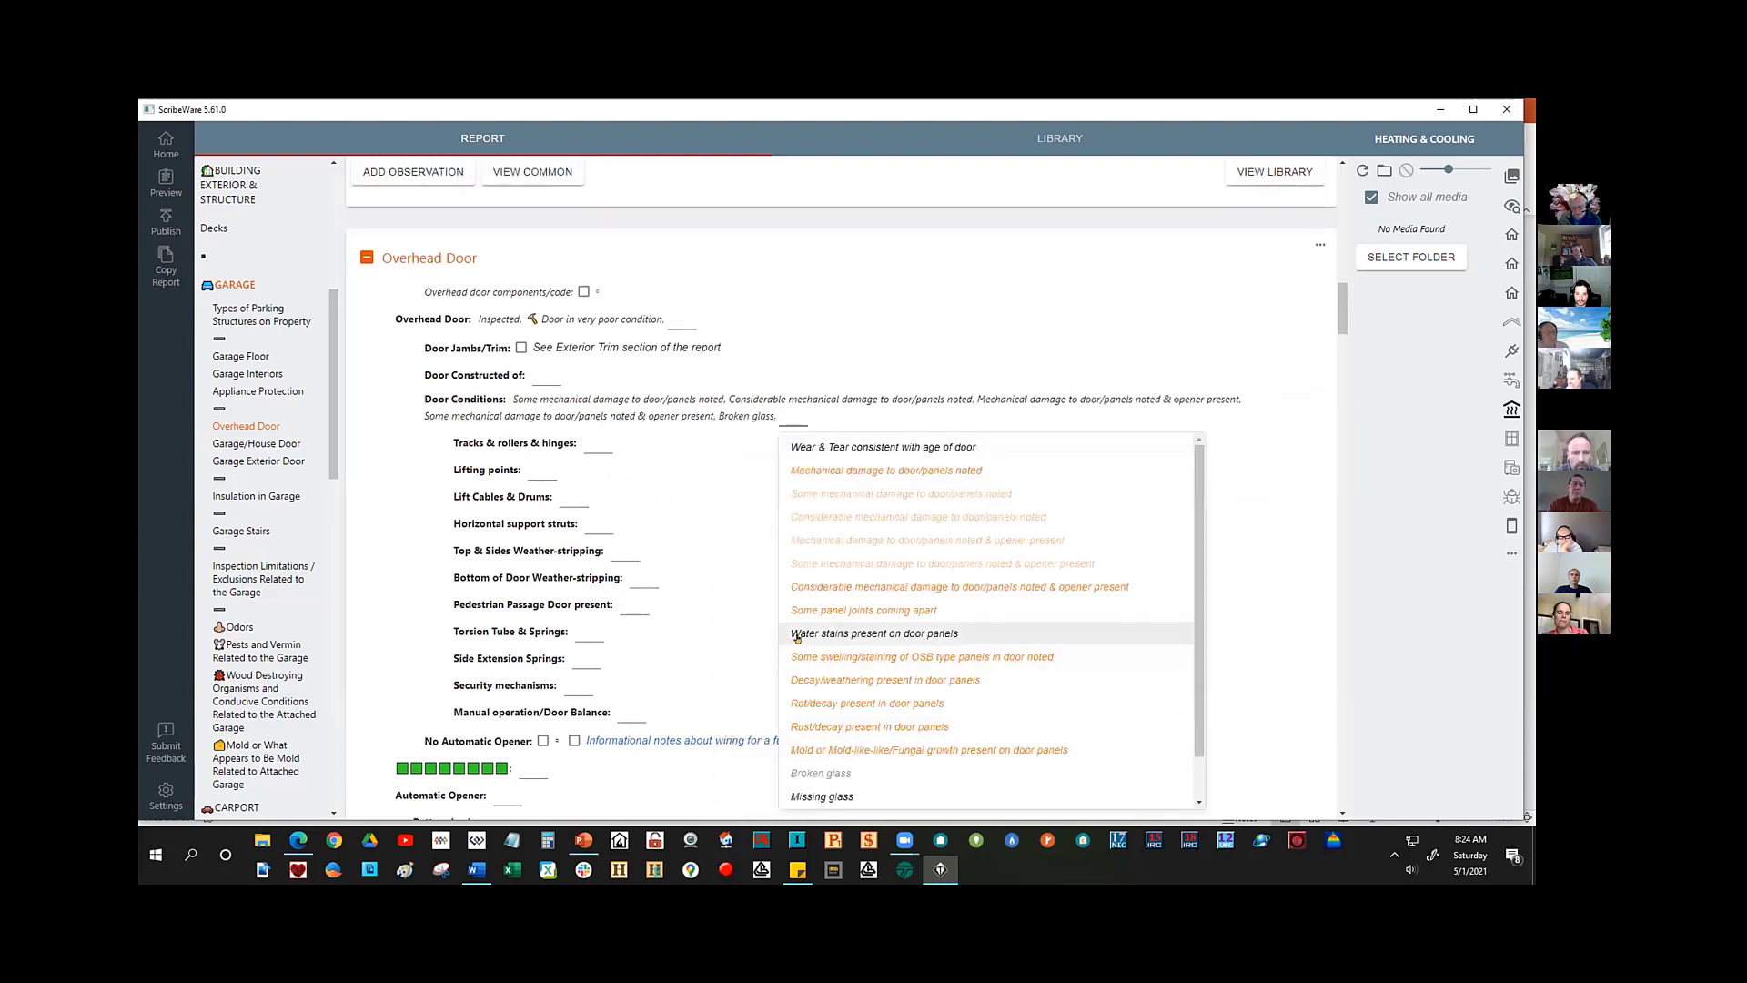
{"action": "left_click", "coordinate": [855, 633]}
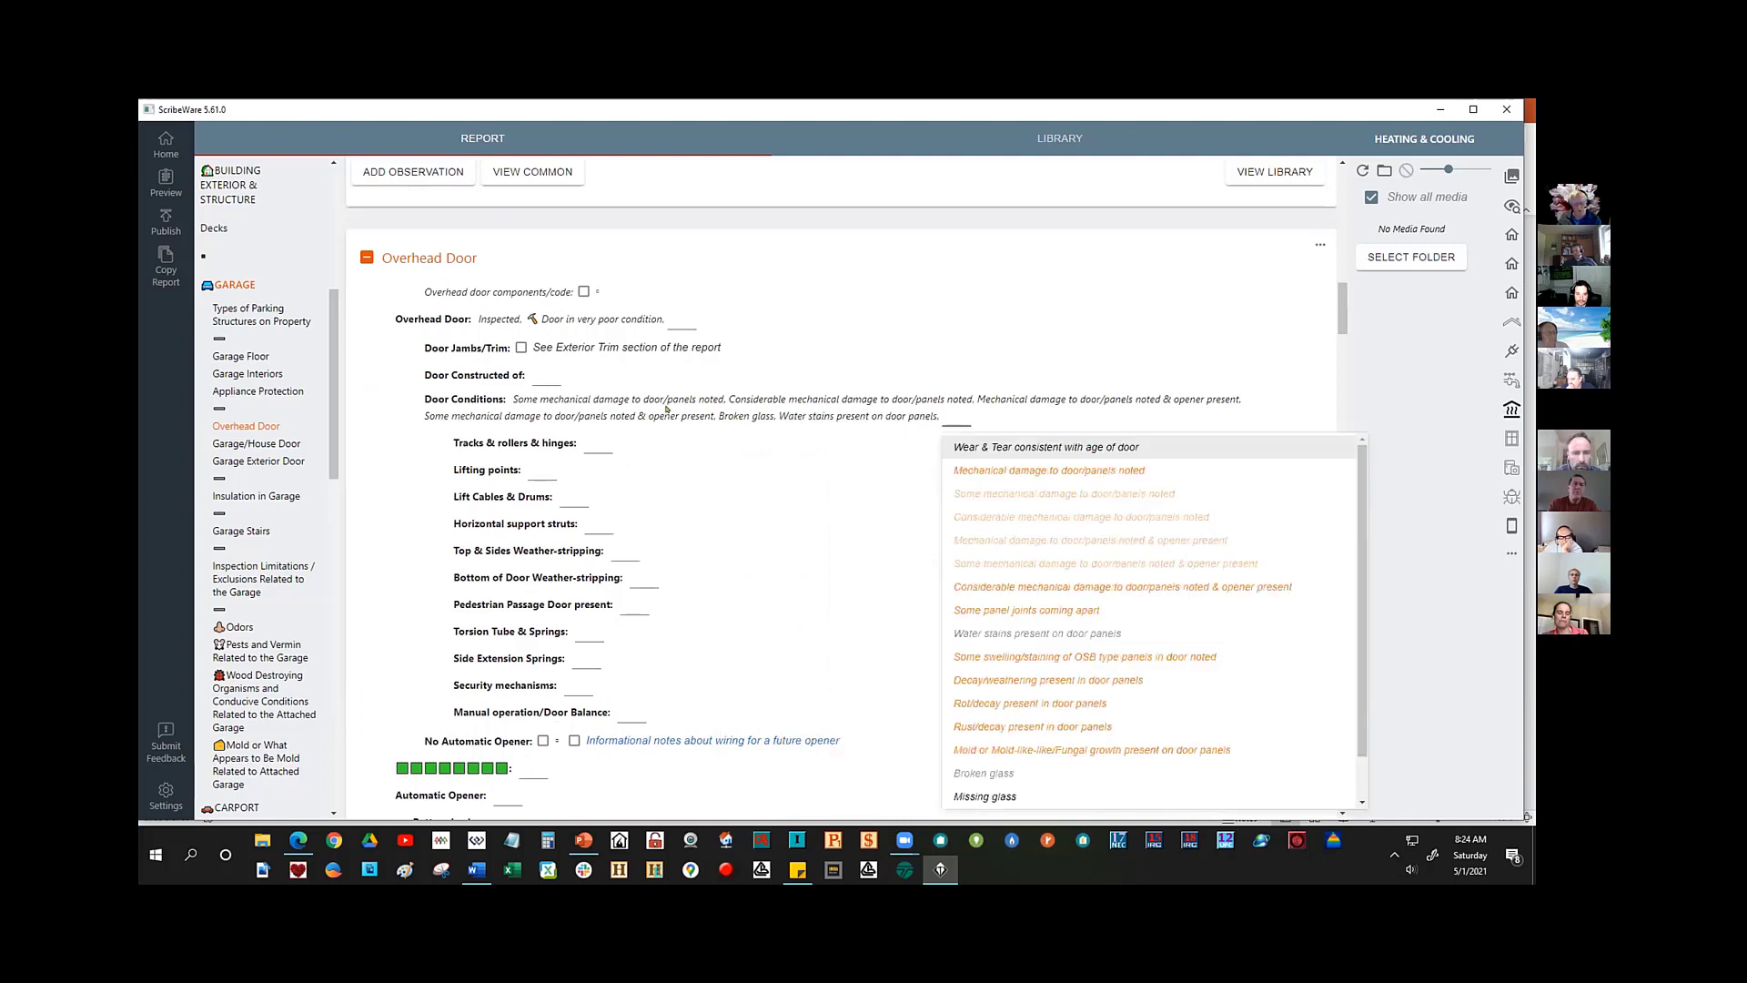
{"action": "key", "text": "ctrl+z"}
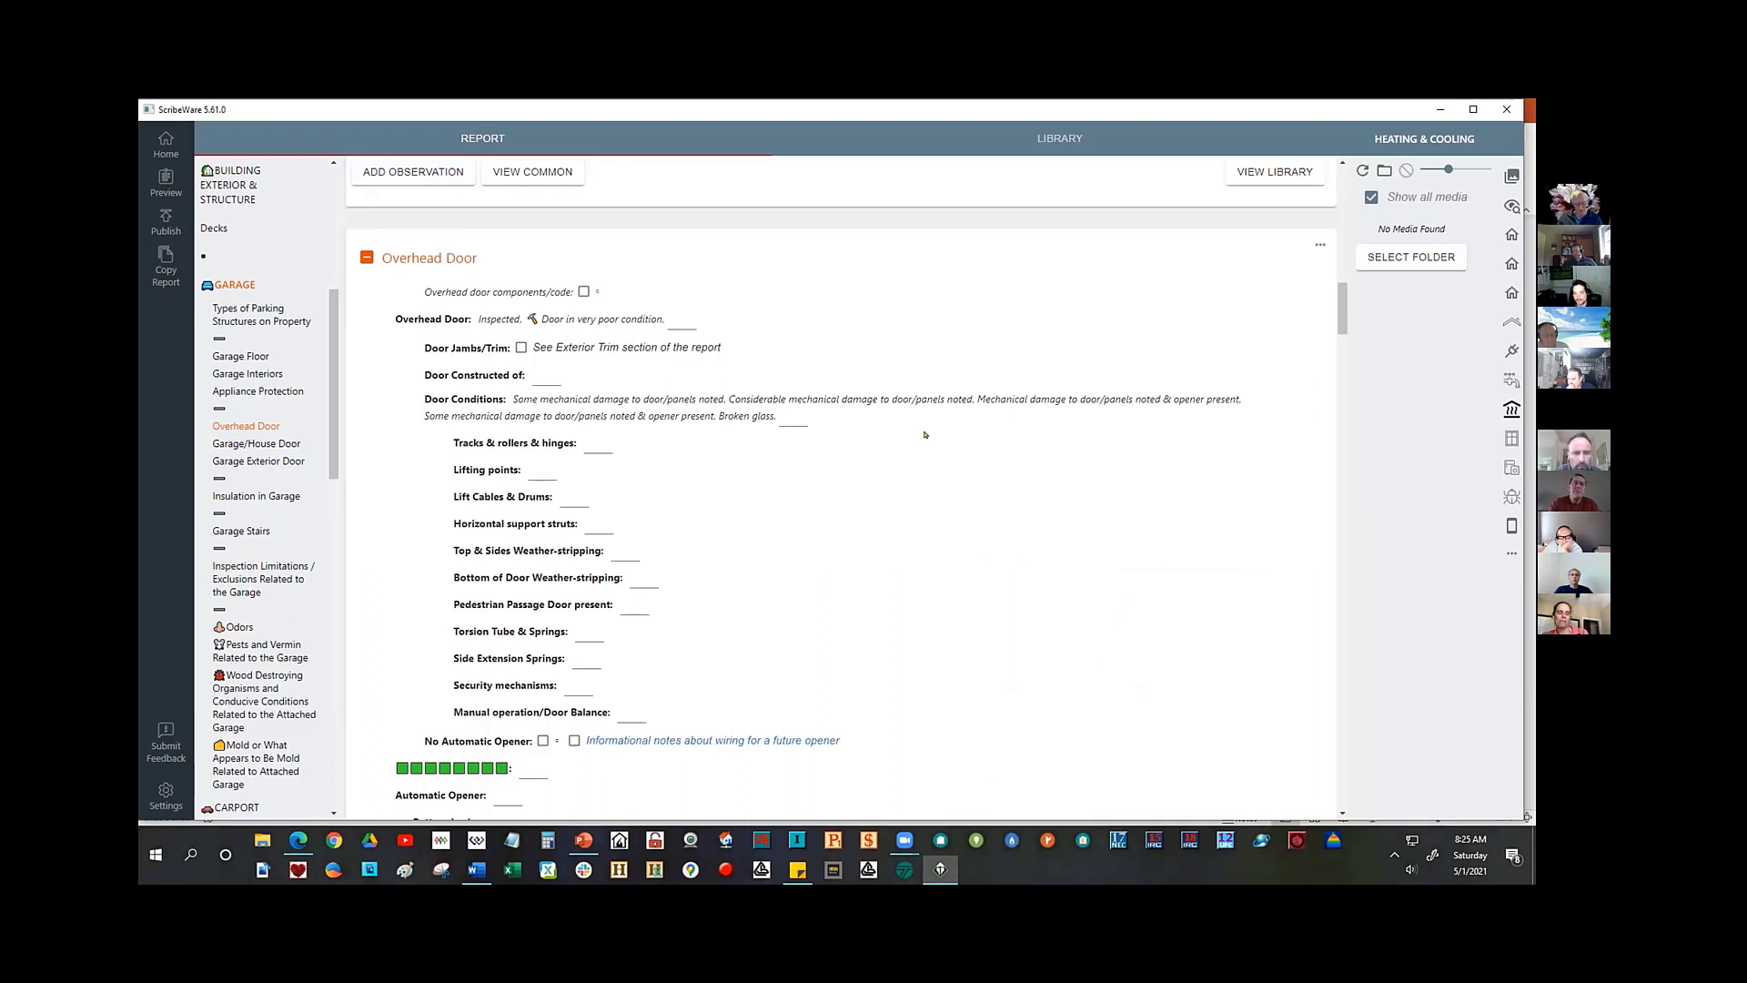
- Remove all the chosen options from the Door Conditions entry of the Overhead Door section
{"action": "left_click", "coordinate": [665, 404]}
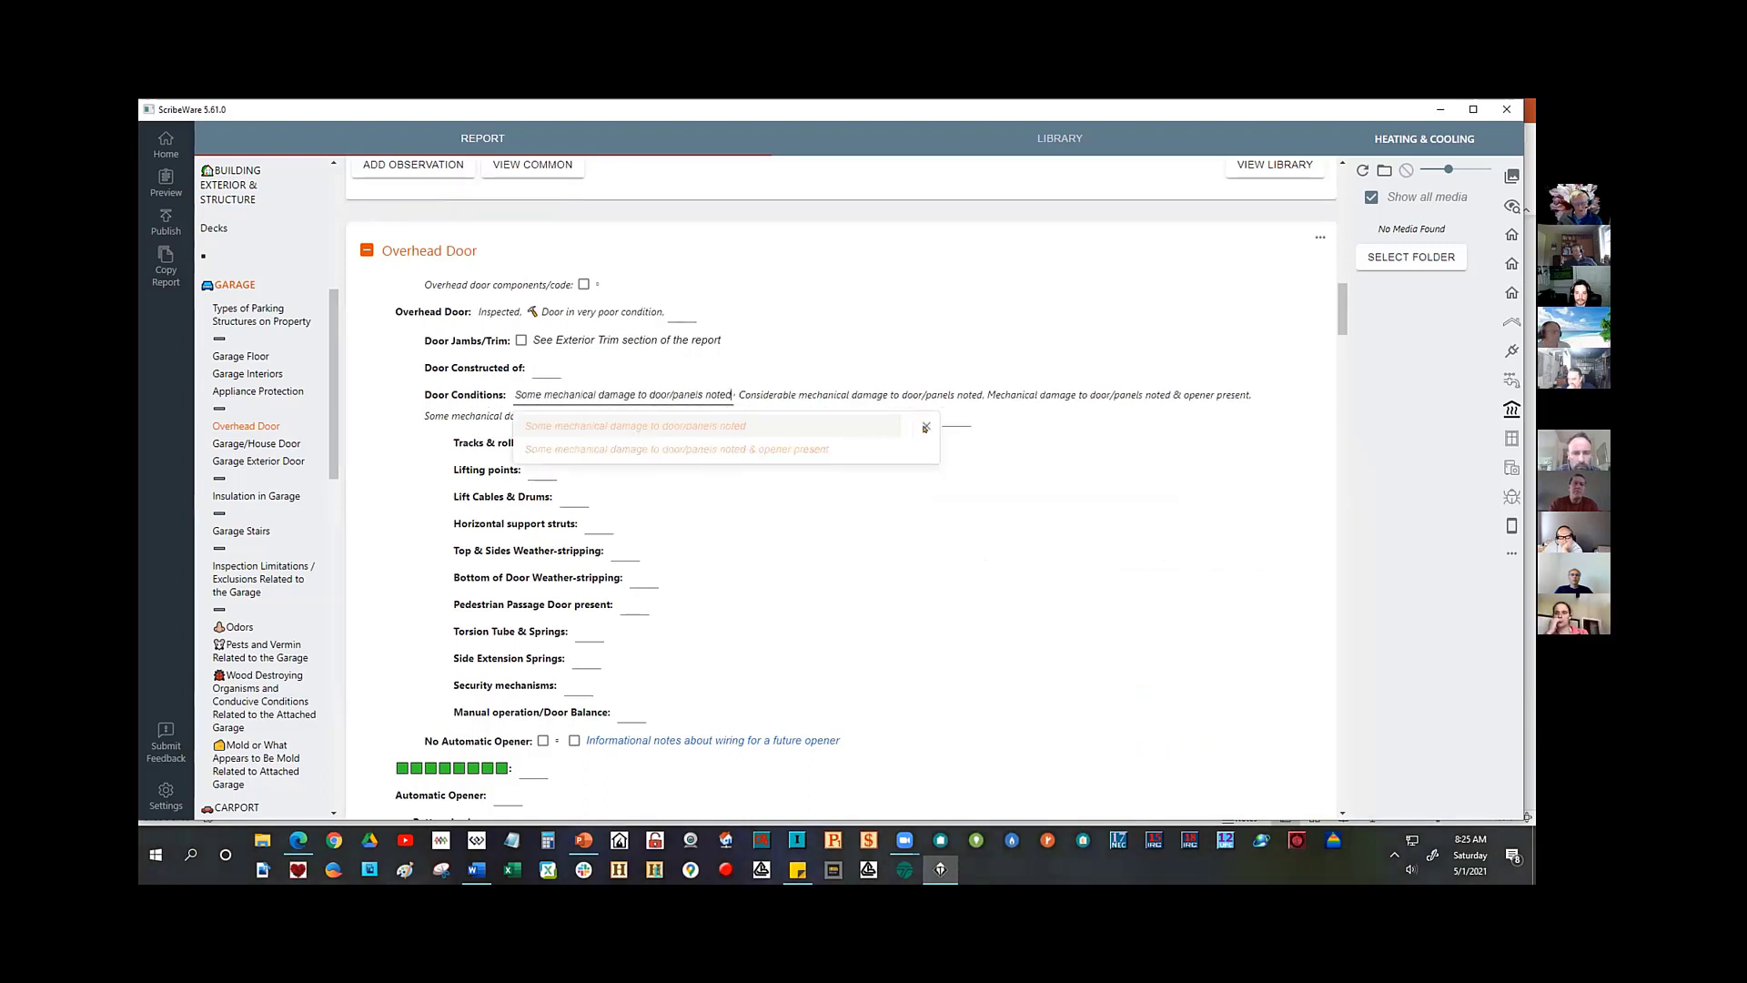
{"action": "left_click", "coordinate": [924, 427]}
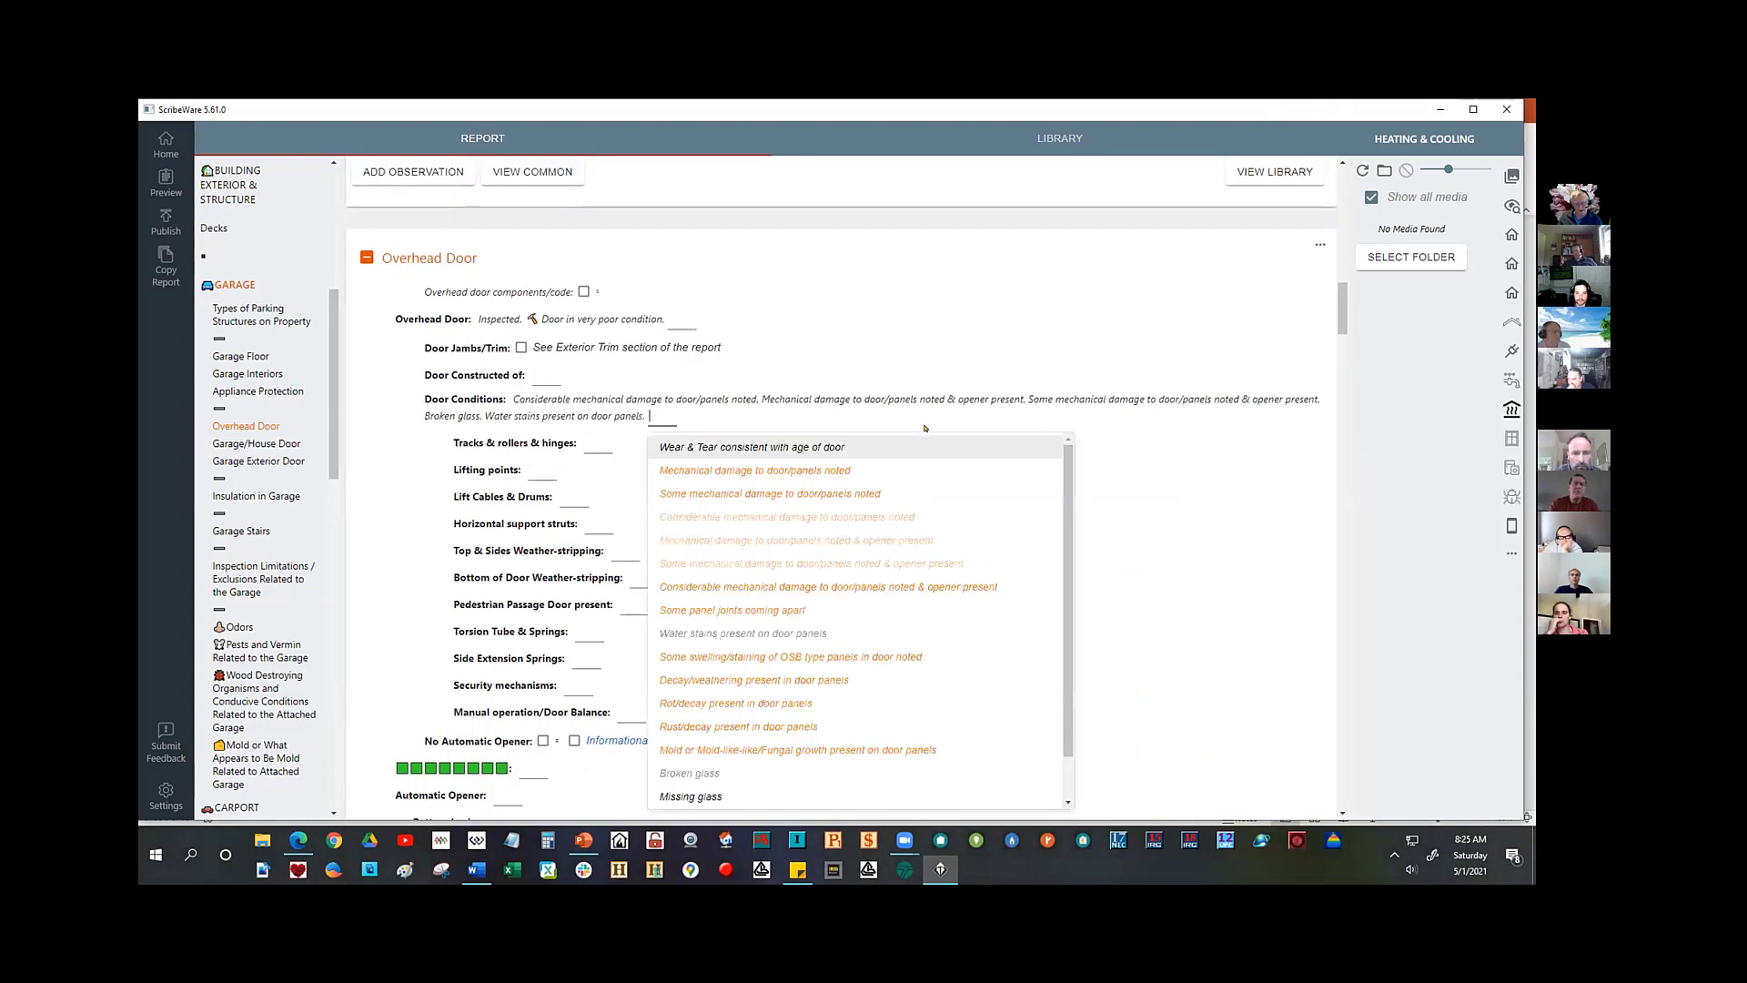
{"action": "left_click", "coordinate": [711, 399]}
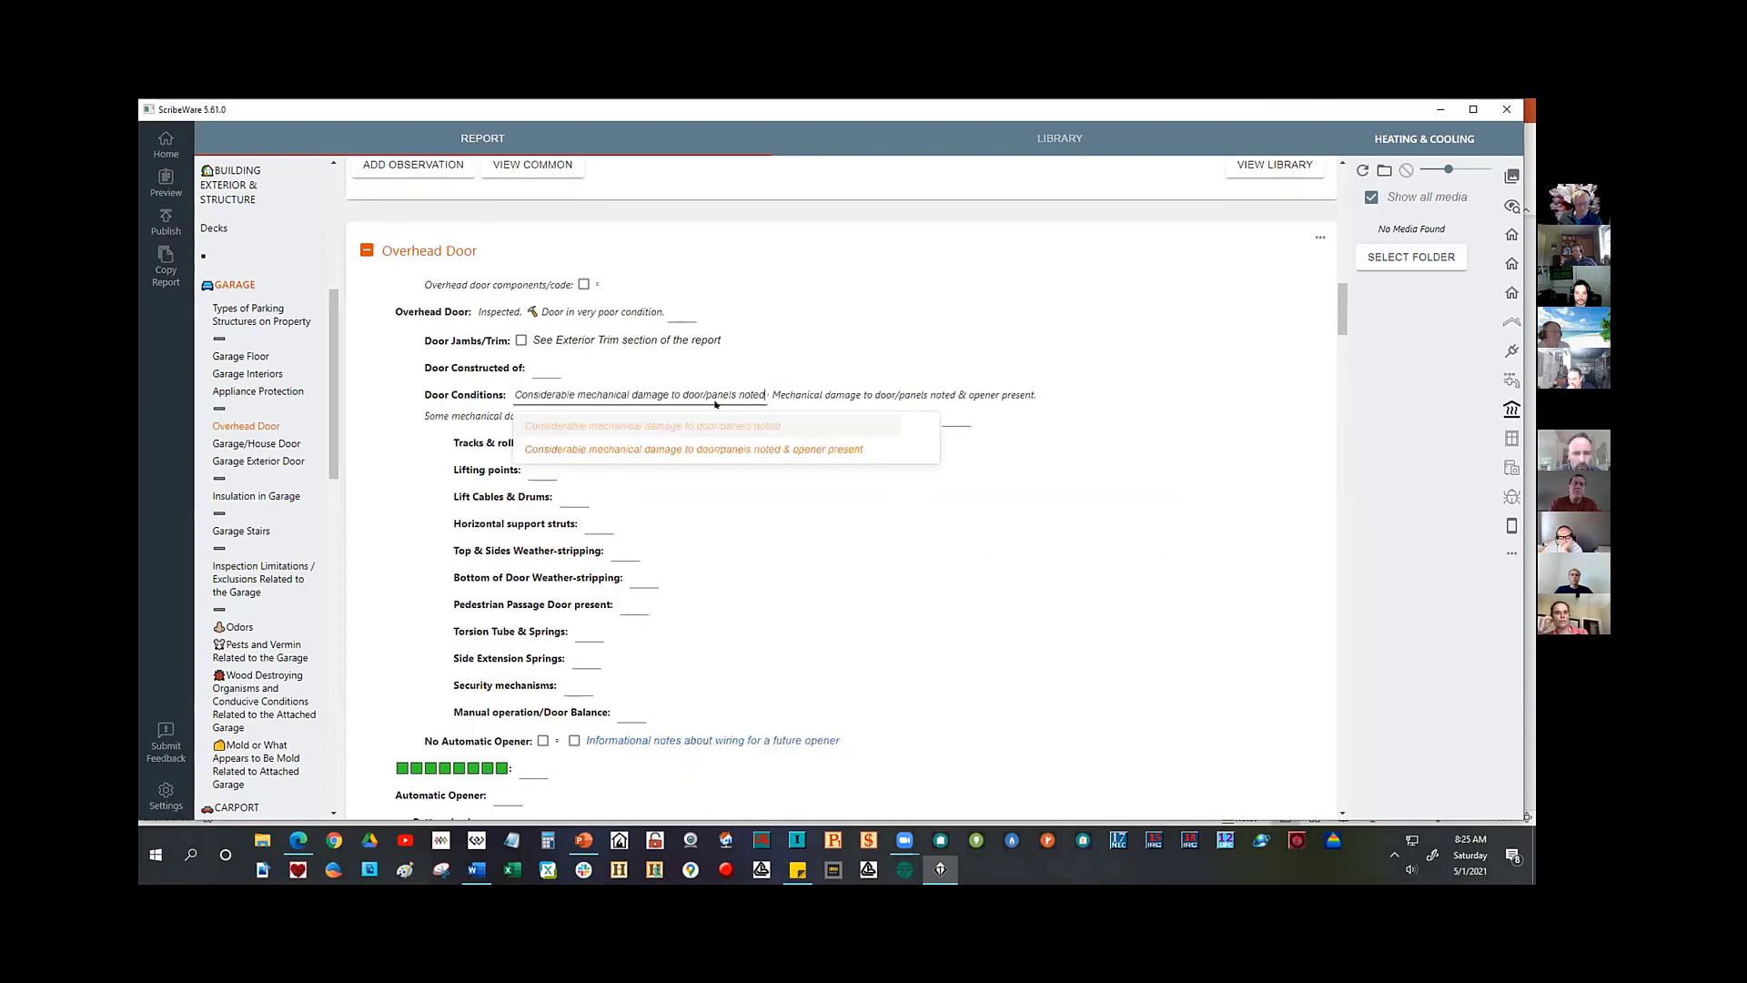
{"action": "key", "text": "Down"}
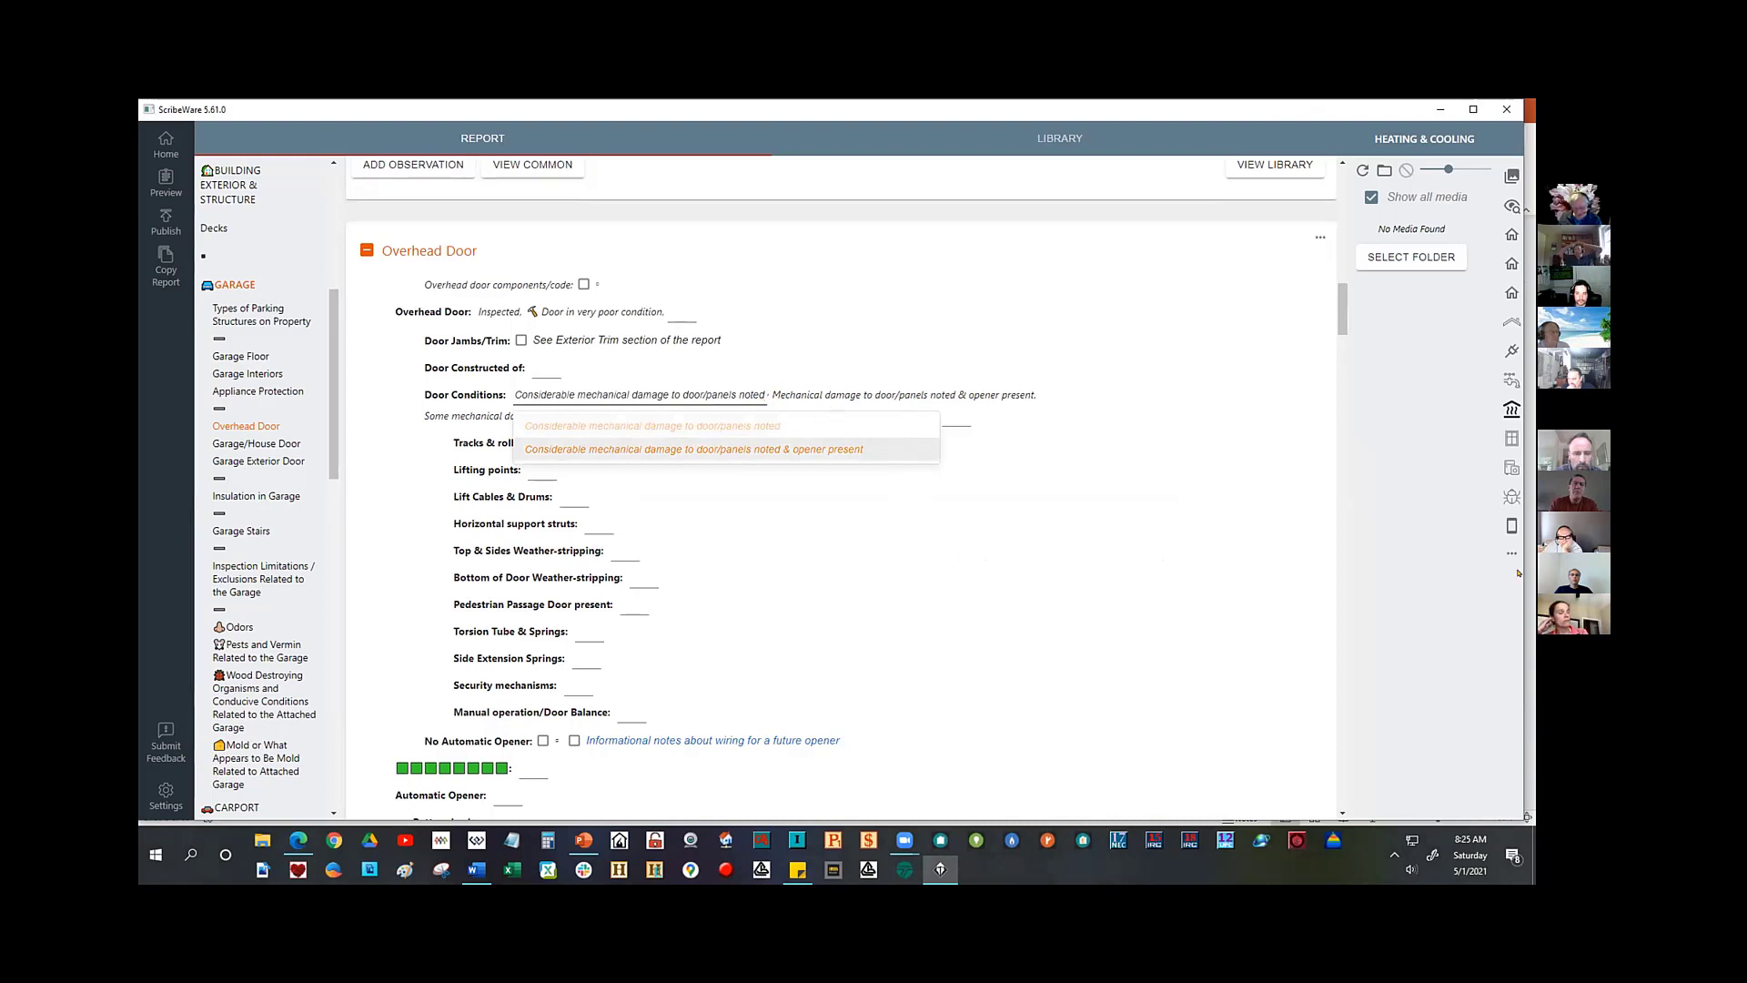
{"action": "key", "text": "BackSpace"}
{"action": "key", "text": "BackSpace"}
{"action": "key", "text": "BackSpace"}
{"action": "key", "text": "BackSpace"}
{"action": "key", "text": "BackSpace"}
{"action": "key", "text": "BackSpace"}
{"action": "key", "text": "BackSpace"}
{"action": "key", "text": "BackSpace"}
{"action": "key", "text": "BackSpace"}
{"action": "key", "text": "BackSpace"}
{"action": "key", "text": "BackSpace"}
{"action": "key", "text": "BackSpace"}
{"action": "key", "text": "BackSpace"}
{"action": "key", "text": "BackSpace"}
{"action": "key", "text": "BackSpace"}
{"action": "key", "text": "BackSpace"}
{"action": "key", "text": "BackSpace"}
{"action": "key", "text": "BackSpace"}
{"action": "key", "text": "BackSpace"}
{"action": "key", "text": "BackSpace"}
{"action": "key", "text": "BackSpace"}
{"action": "key", "text": "BackSpace"}
{"action": "key", "text": "BackSpace"}
{"action": "key", "text": "BackSpace"}
{"action": "key", "text": "BackSpace"}
{"action": "key", "text": "BackSpace"}
{"action": "key", "text": "BackSpace"}
{"action": "key", "text": "BackSpace"}
{"action": "key", "text": "BackSpace"}
{"action": "key", "text": "BackSpace"}
{"action": "key", "text": "BackSpace"}
{"action": "key", "text": "BackSpace"}
{"action": "key", "text": "BackSpace"}
{"action": "key", "text": "BackSpace"}
{"action": "key", "text": "BackSpace"}
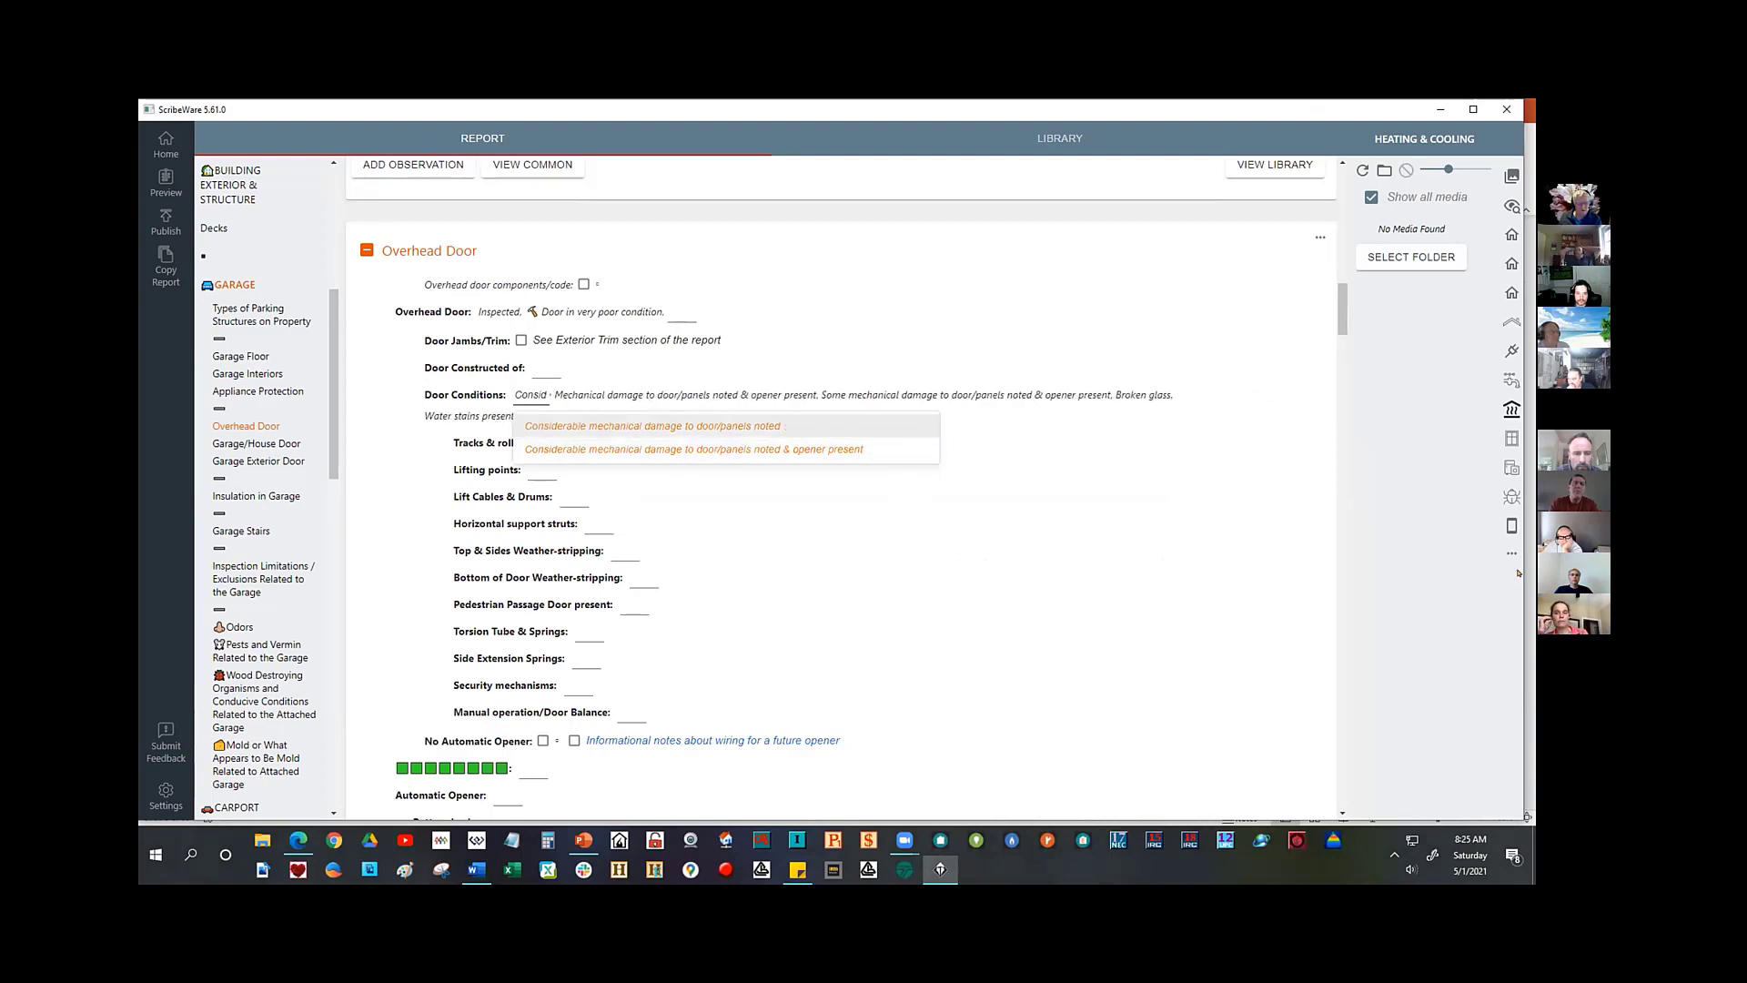
{"action": "key", "text": "BackSpace"}
{"action": "key", "text": "BackSpace"}
{"action": "key", "text": "BackSpace"}
{"action": "key", "text": "BackSpace"}
{"action": "key", "text": "BackSpace"}
{"action": "key", "text": "BackSpace"}
{"action": "key", "text": "BackSpace"}
{"action": "key", "text": "BackSpace"}
{"action": "key", "text": "BackSpace"}
{"action": "key", "text": "BackSpace"}
{"action": "key", "text": "BackSpace"}
{"action": "key", "text": "BackSpace"}
{"action": "key", "text": "BackSpace"}
{"action": "key", "text": "BackSpace"}
{"action": "key", "text": "BackSpace"}
{"action": "key", "text": "BackSpace"}
{"action": "key", "text": "BackSpace"}
{"action": "key", "text": "BackSpace"}
{"action": "key", "text": "BackSpace"}
{"action": "key", "text": "BackSpace"}
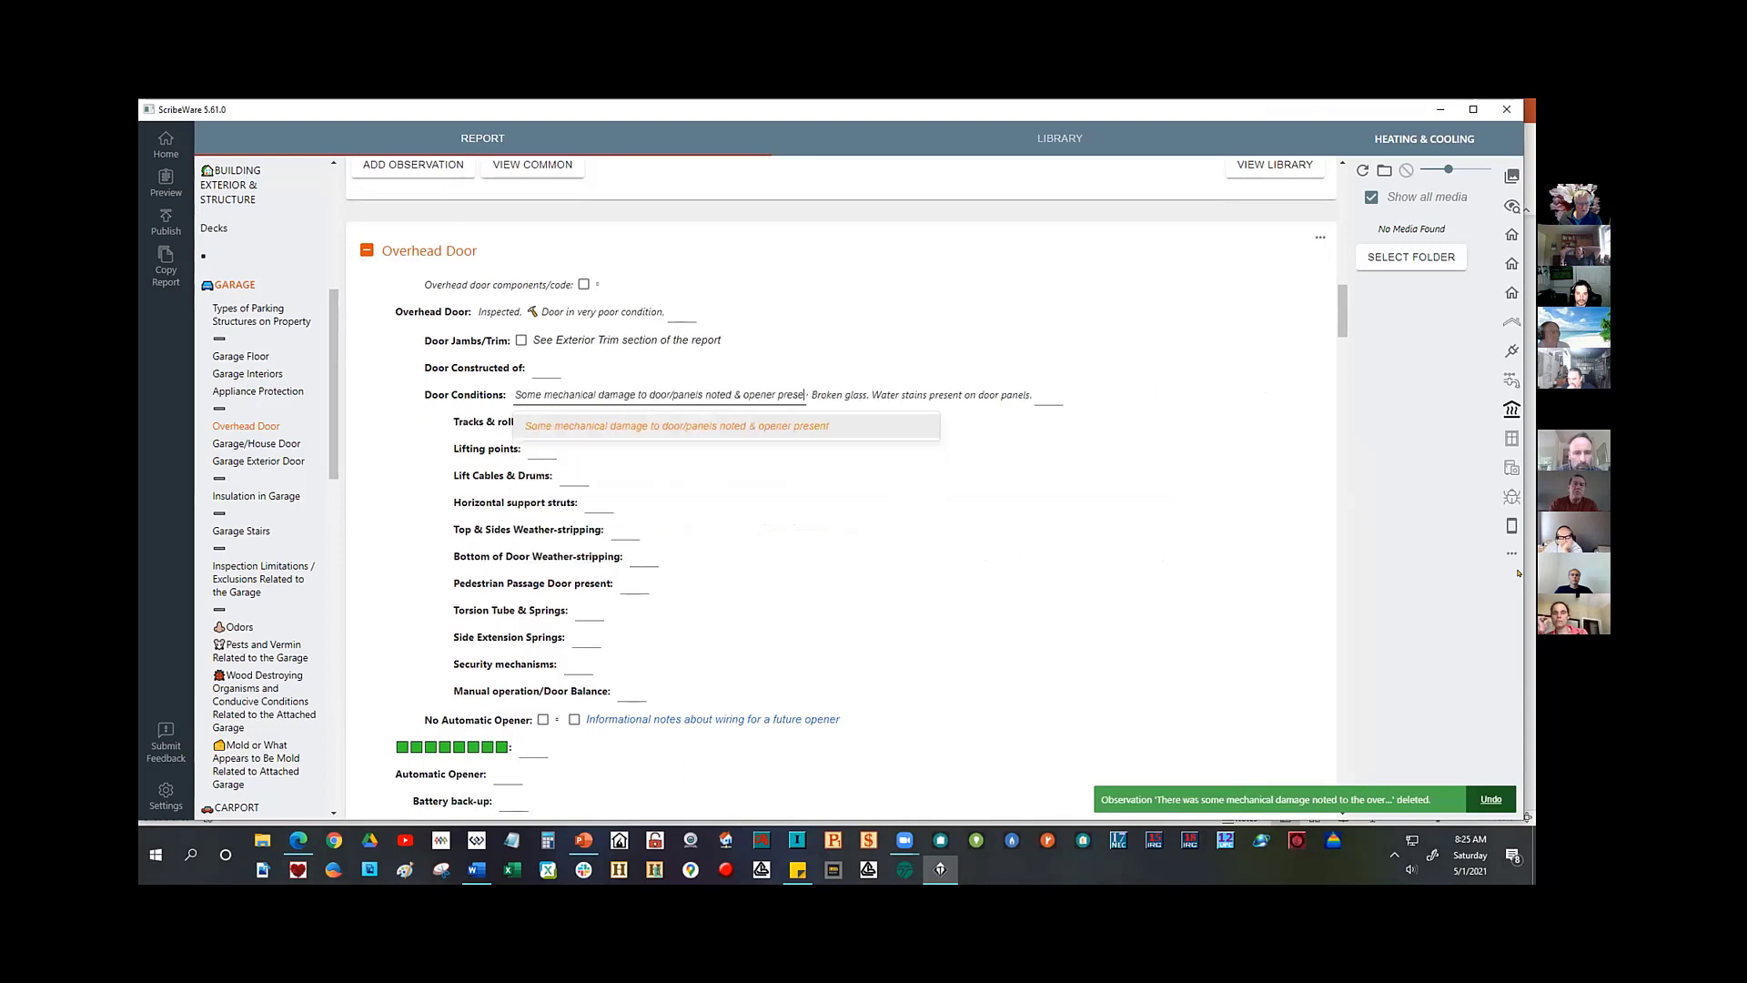
{"action": "key", "text": "BackSpace"}
{"action": "key", "text": "BackSpace"}
{"action": "key", "text": "BackSpace"}
{"action": "key", "text": "BackSpace"}
{"action": "key", "text": "BackSpace"}
{"action": "key", "text": "BackSpace"}
{"action": "key", "text": "BackSpace"}
{"action": "key", "text": "BackSpace"}
{"action": "key", "text": "BackSpace"}
{"action": "key", "text": "BackSpace"}
{"action": "key", "text": "BackSpace"}
{"action": "key", "text": "BackSpace"}
{"action": "key", "text": "BackSpace"}
{"action": "key", "text": "BackSpace"}
{"action": "key", "text": "BackSpace"}
{"action": "key", "text": "BackSpace"}
{"action": "key", "text": "BackSpace"}
{"action": "key", "text": "BackSpace"}
{"action": "key", "text": "BackSpace"}
{"action": "key", "text": "BackSpace"}
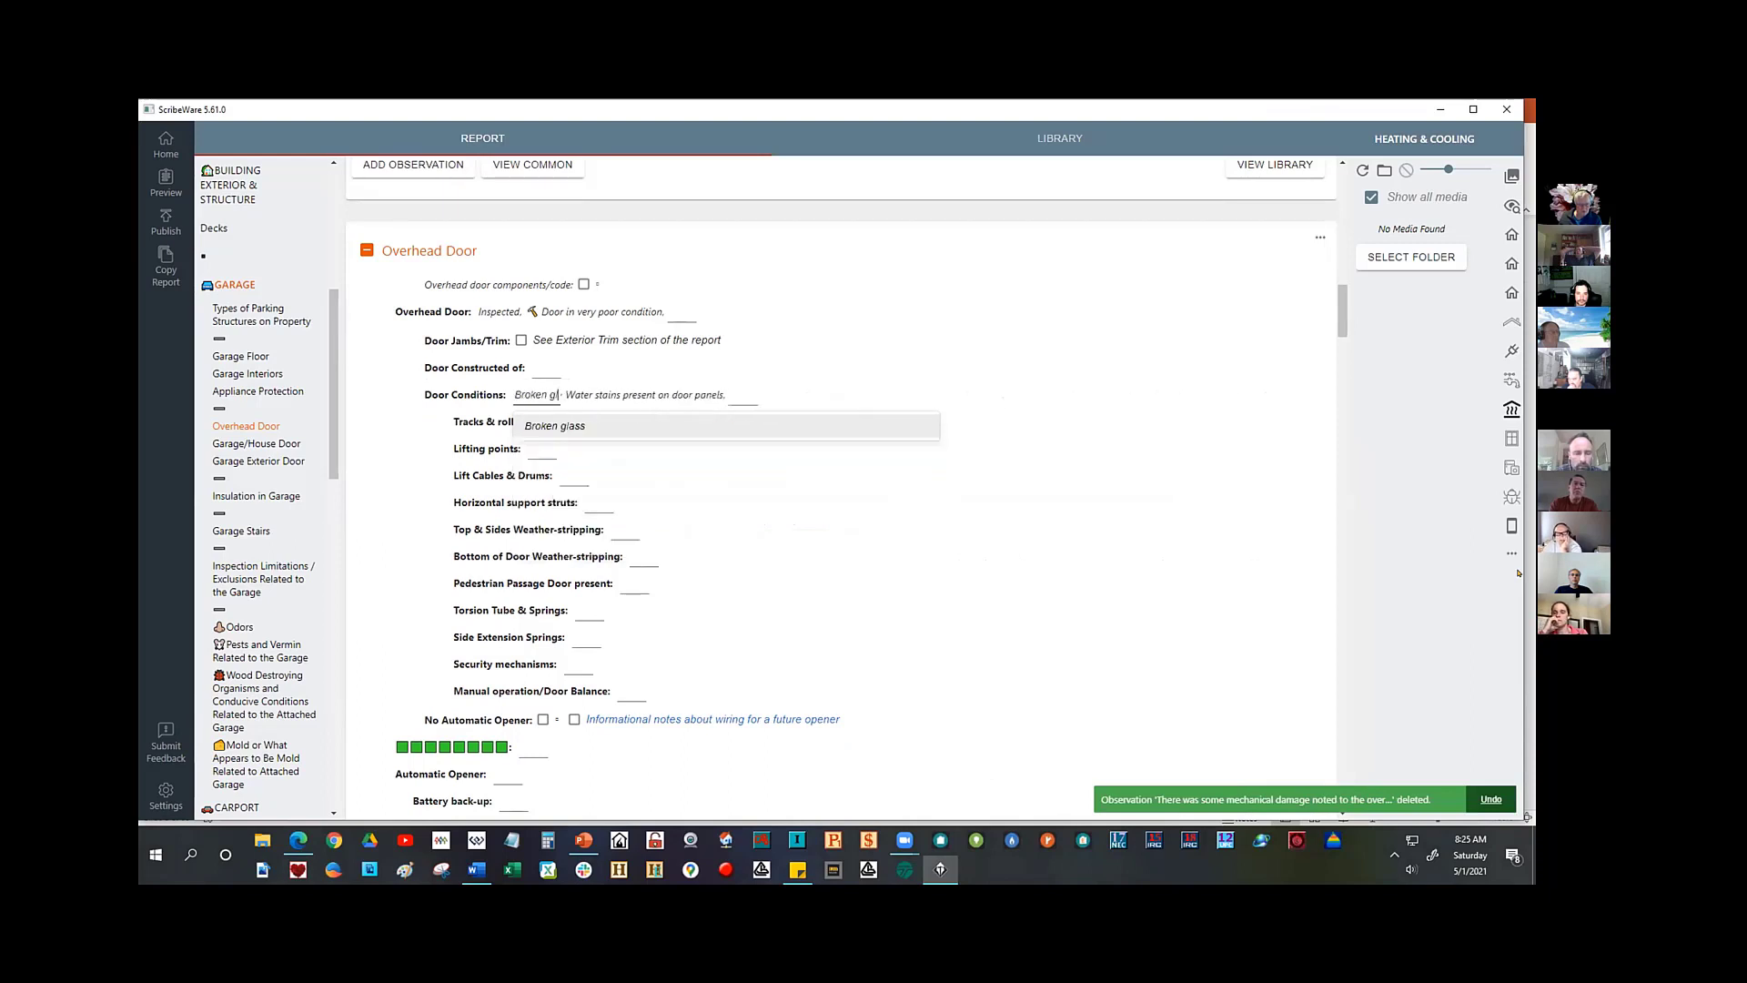
{"action": "key", "text": "BackSpace"}
{"action": "key", "text": "BackSpace"}
{"action": "key", "text": "BackSpace"}
{"action": "key", "text": "BackSpace"}
{"action": "key", "text": "BackSpace"}
{"action": "key", "text": "BackSpace"}
{"action": "key", "text": "BackSpace"}
{"action": "key", "text": "BackSpace"}
{"action": "key", "text": "BackSpace"}
{"action": "key", "text": "BackSpace"}
{"action": "key", "text": "BackSpace"}
{"action": "key", "text": "BackSpace"}
{"action": "key", "text": "BackSpace"}
{"action": "key", "text": "BackSpace"}
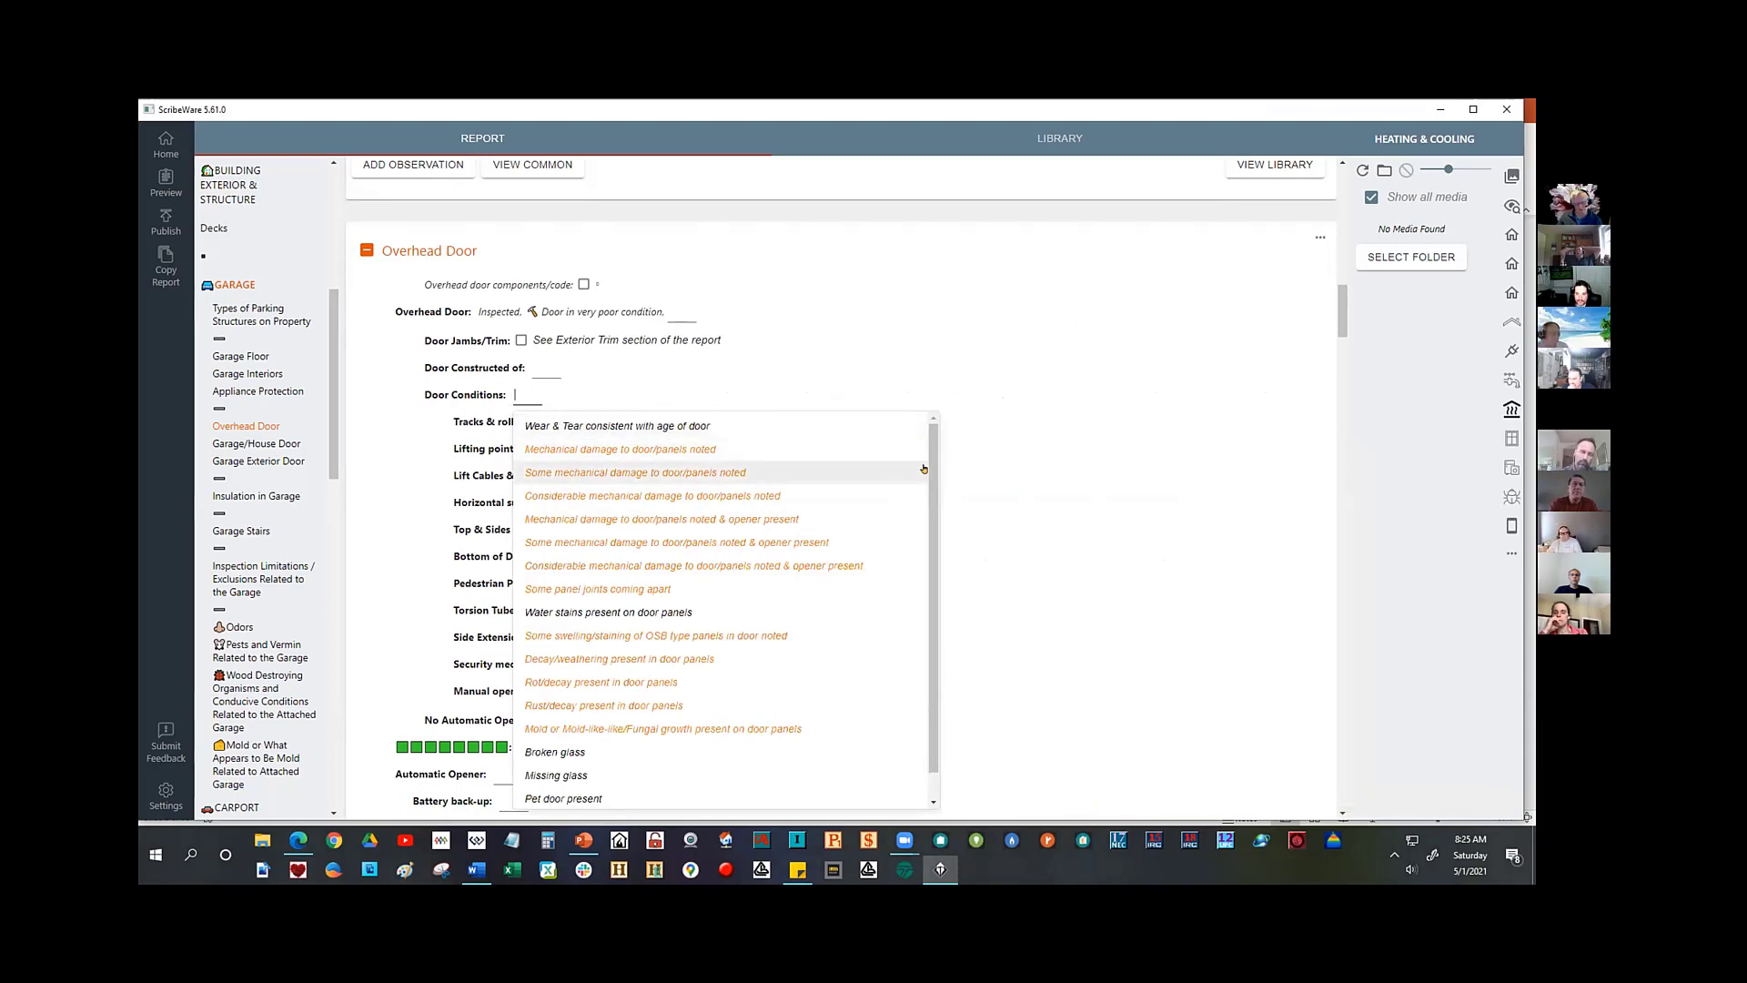
- Set the empty Door Conditions entry to "Mechanical damage to door/panels noted"
{"action": "scroll", "coordinate": [819, 473], "scroll_direction": "down", "scroll_amount": 1}
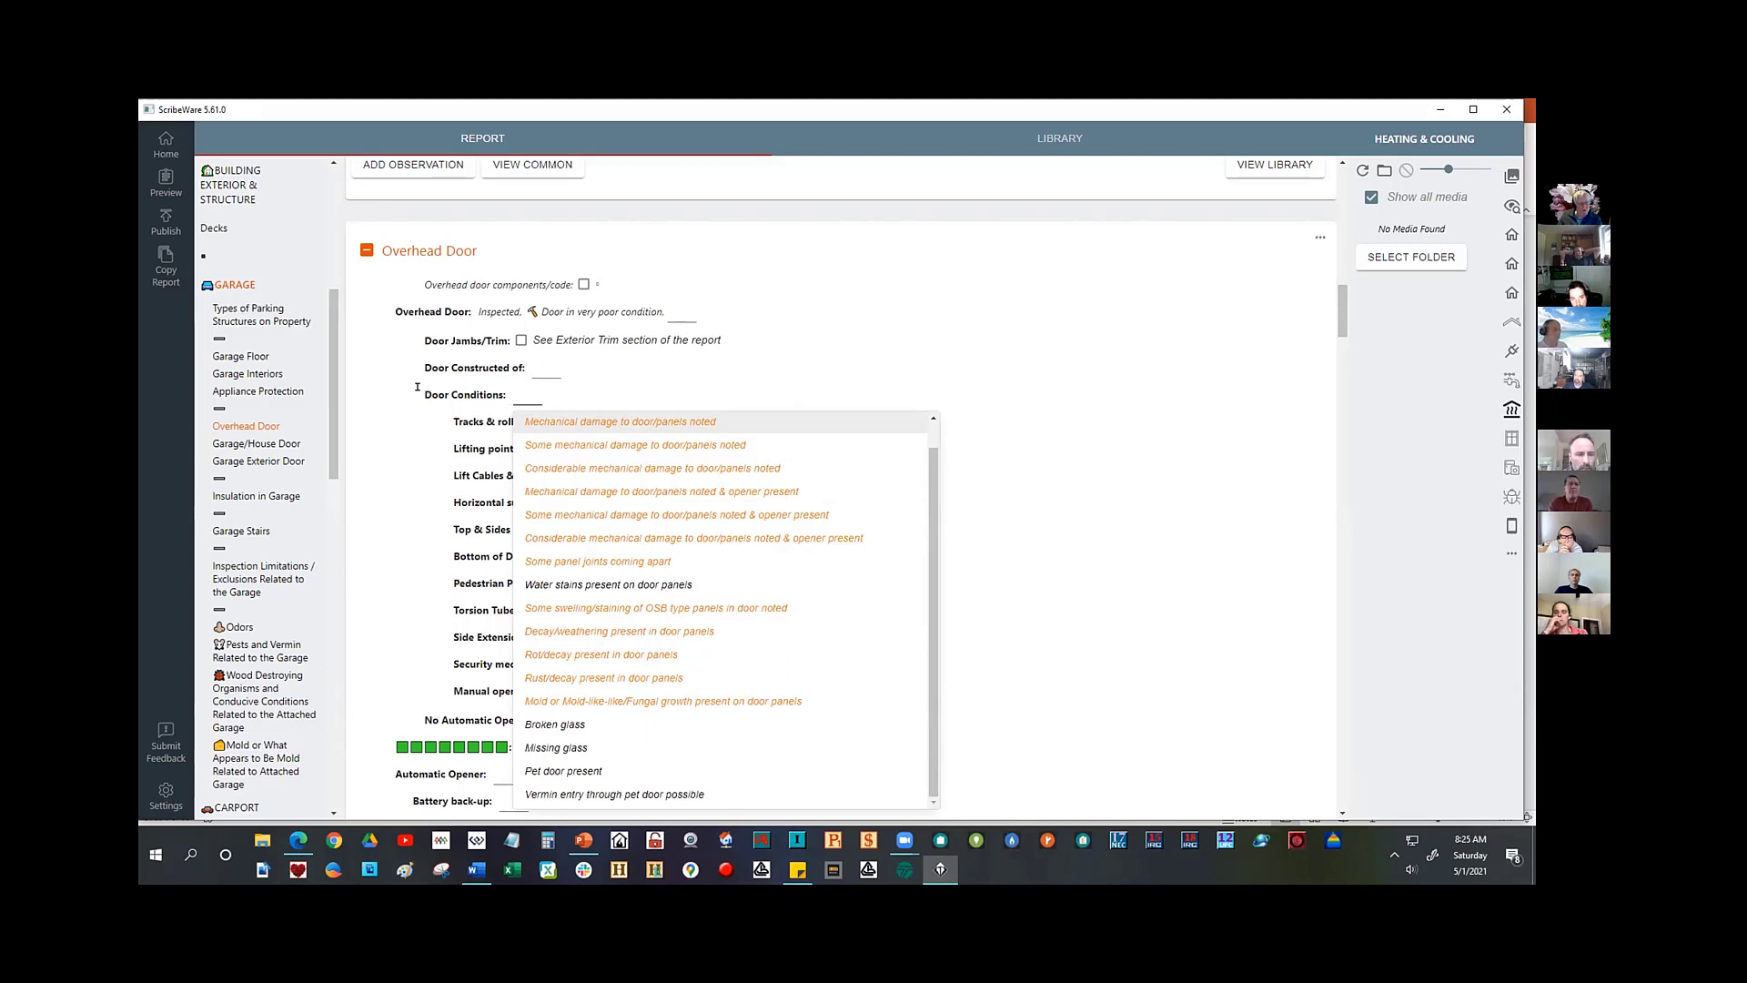
{"action": "left_click_drag", "start_coordinate": [417, 387], "coordinate": [494, 389]}
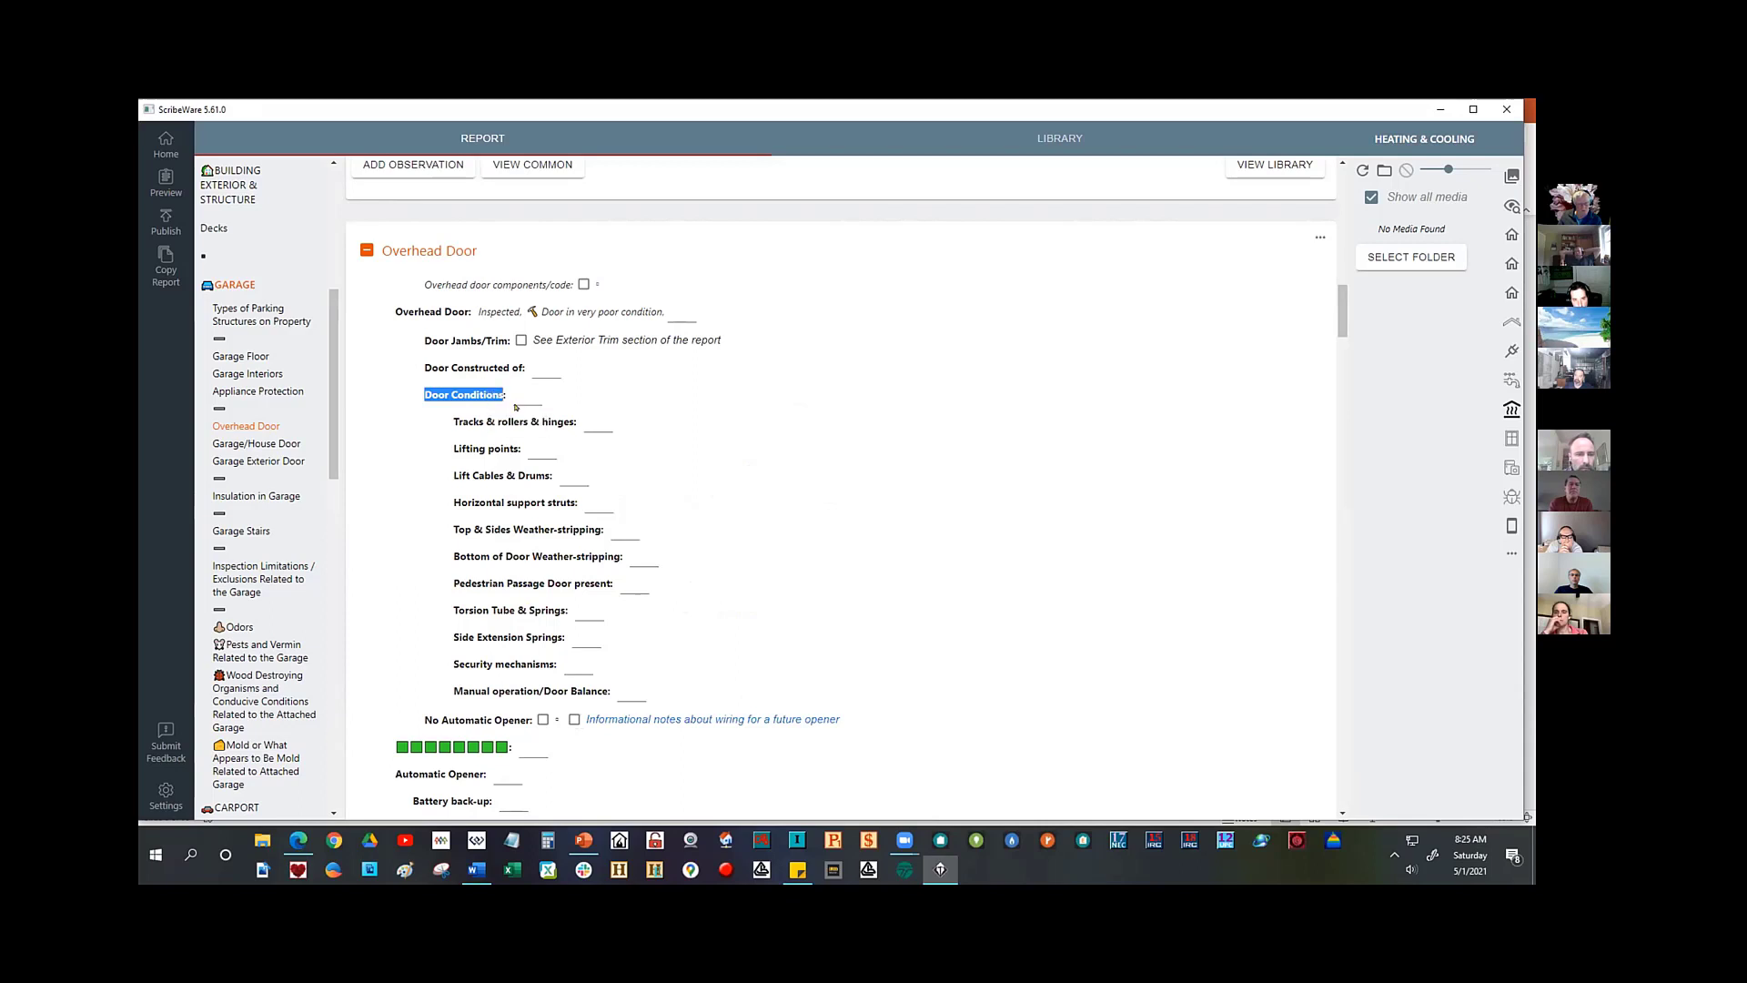
{"action": "left_click", "coordinate": [528, 394]}
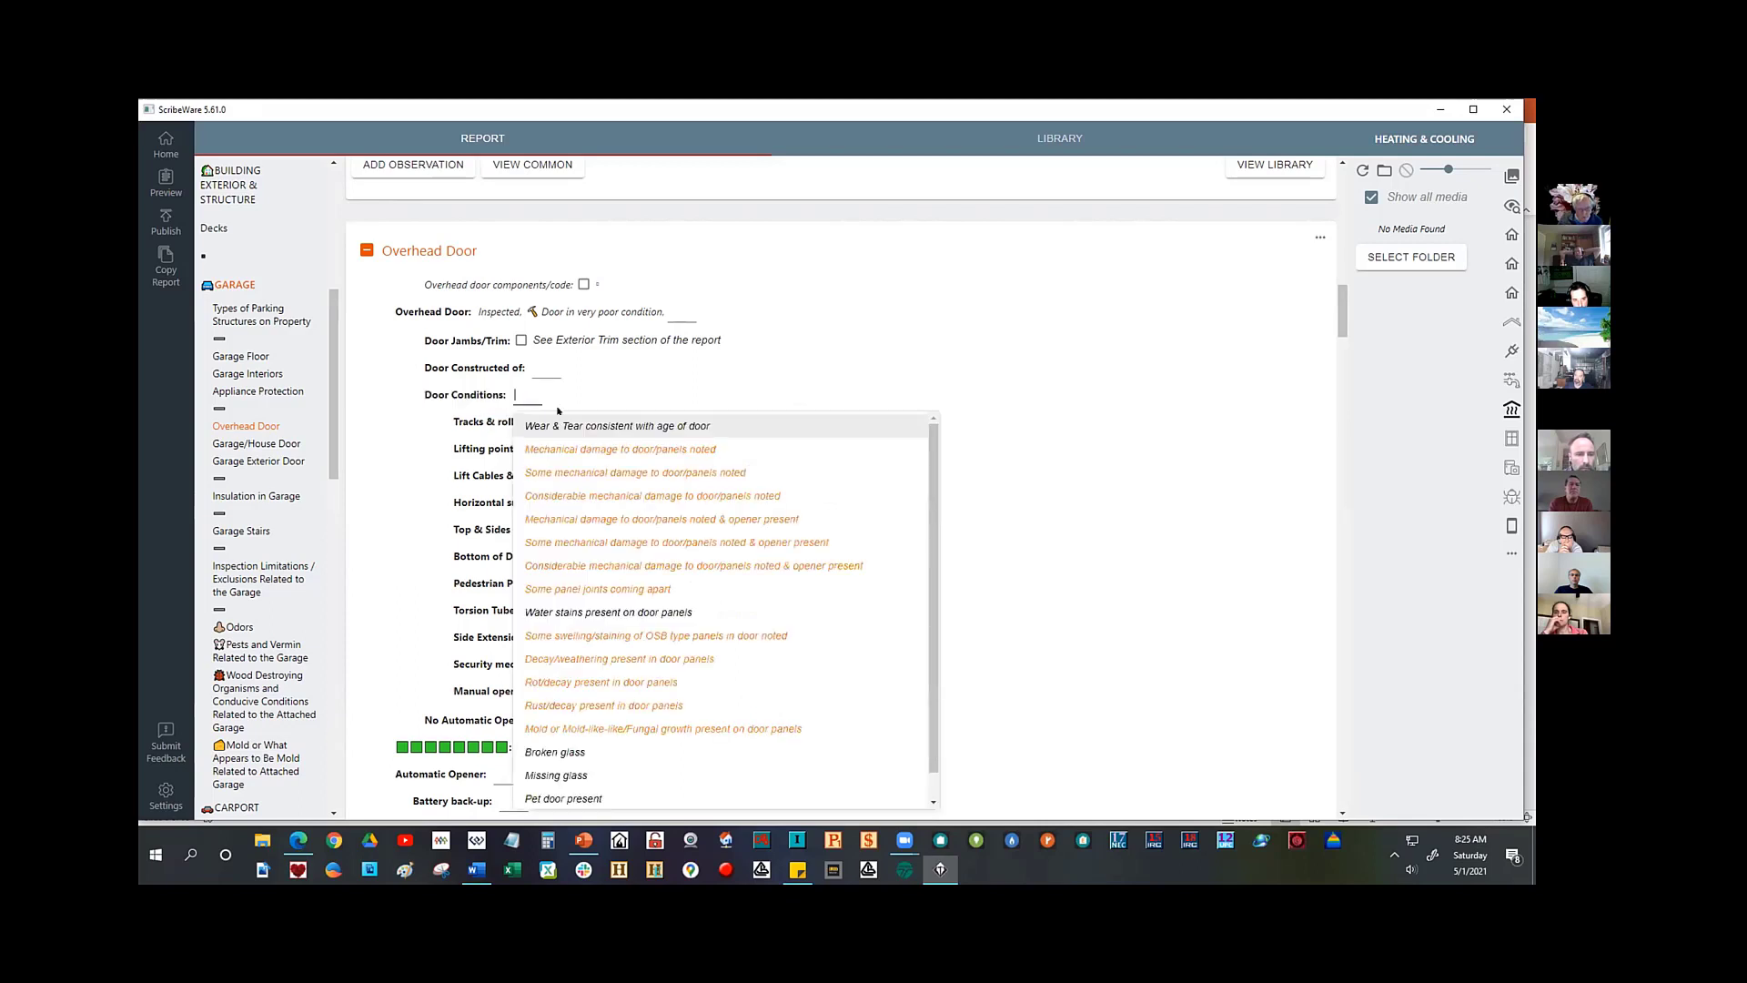
{"action": "left_click", "coordinate": [599, 449]}
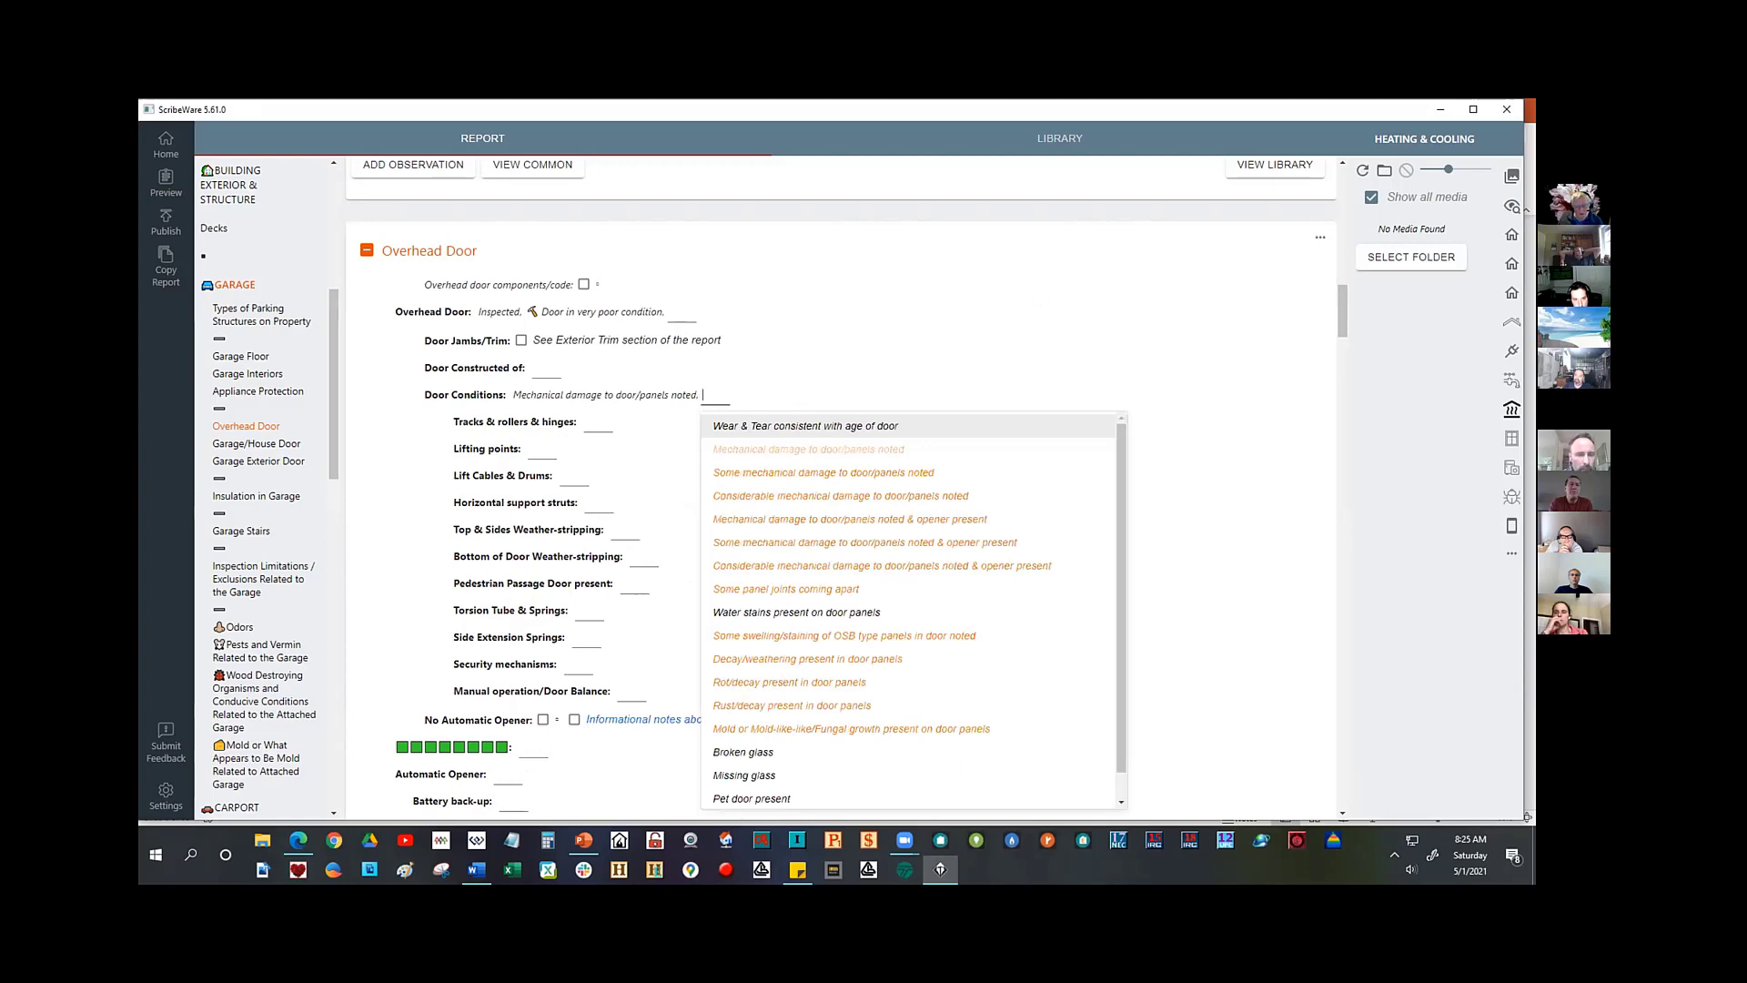
- Open the library entry of the Repair/Replace observation, examine the "Door Conditions" part of its label, and leave the entry
{"action": "key", "text": "Down"}
{"action": "scroll", "coordinate": [1350, 418], "scroll_direction": "down", "scroll_amount": 1}
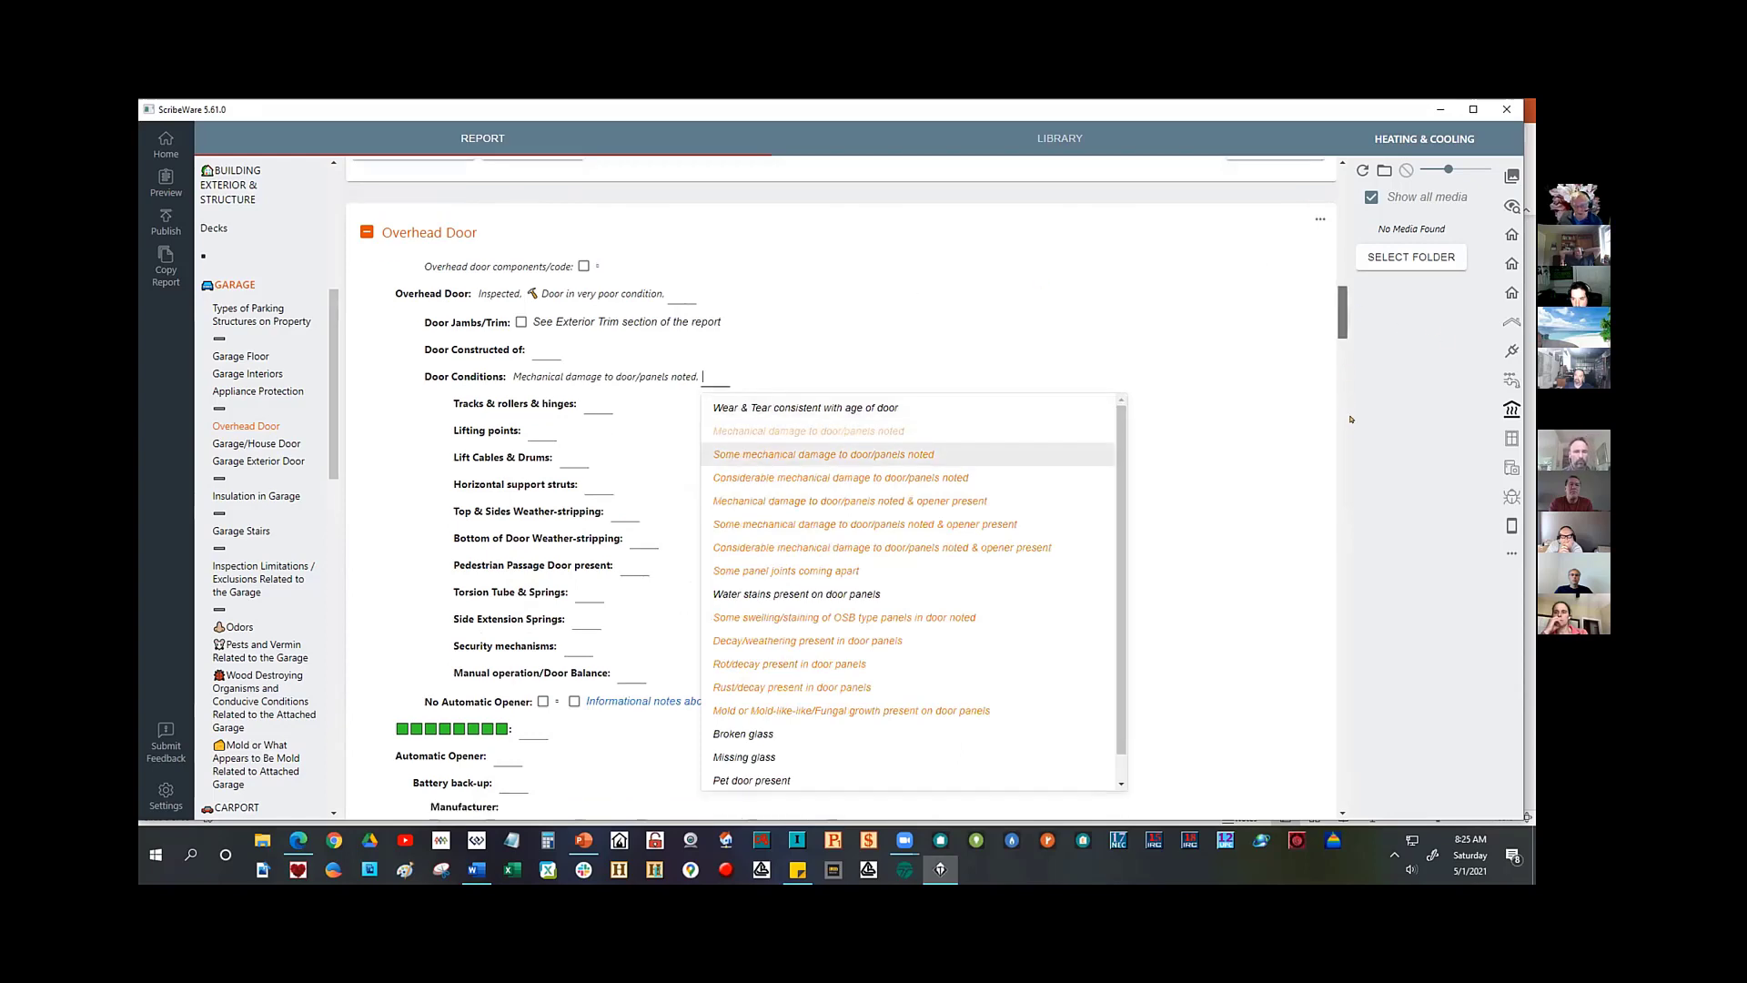
{"action": "scroll", "coordinate": [1351, 418], "scroll_direction": "down", "scroll_amount": 10}
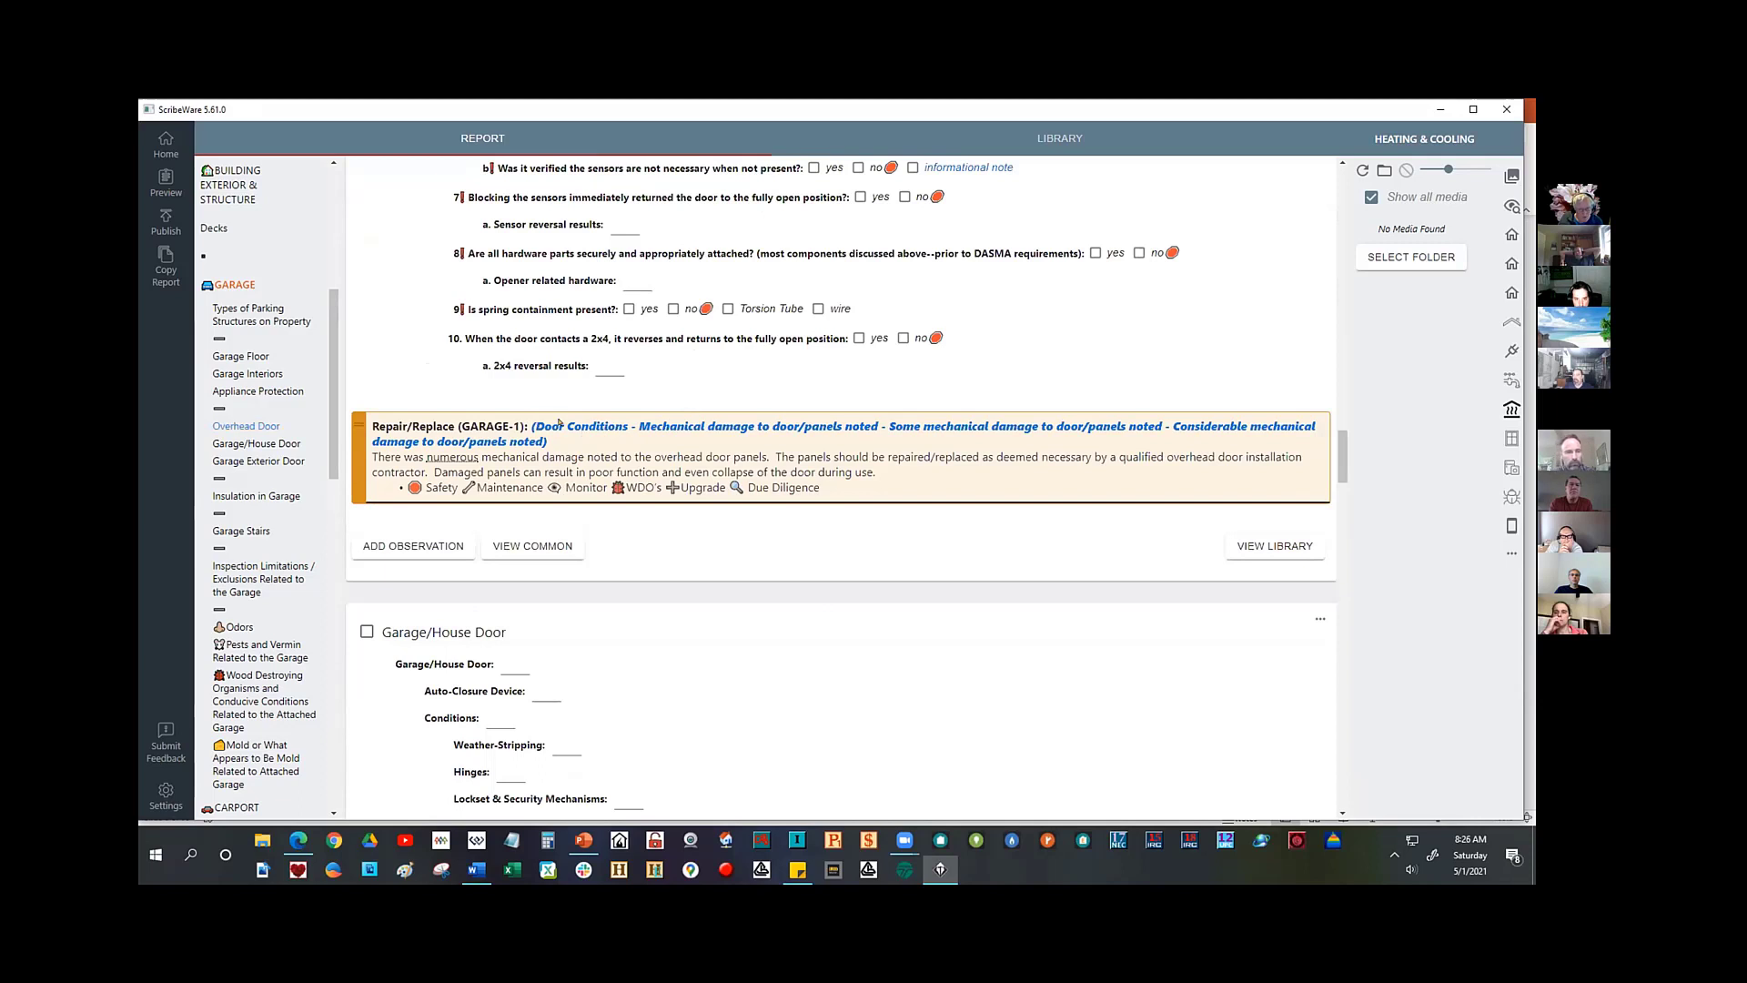
{"action": "left_click", "coordinate": [559, 424]}
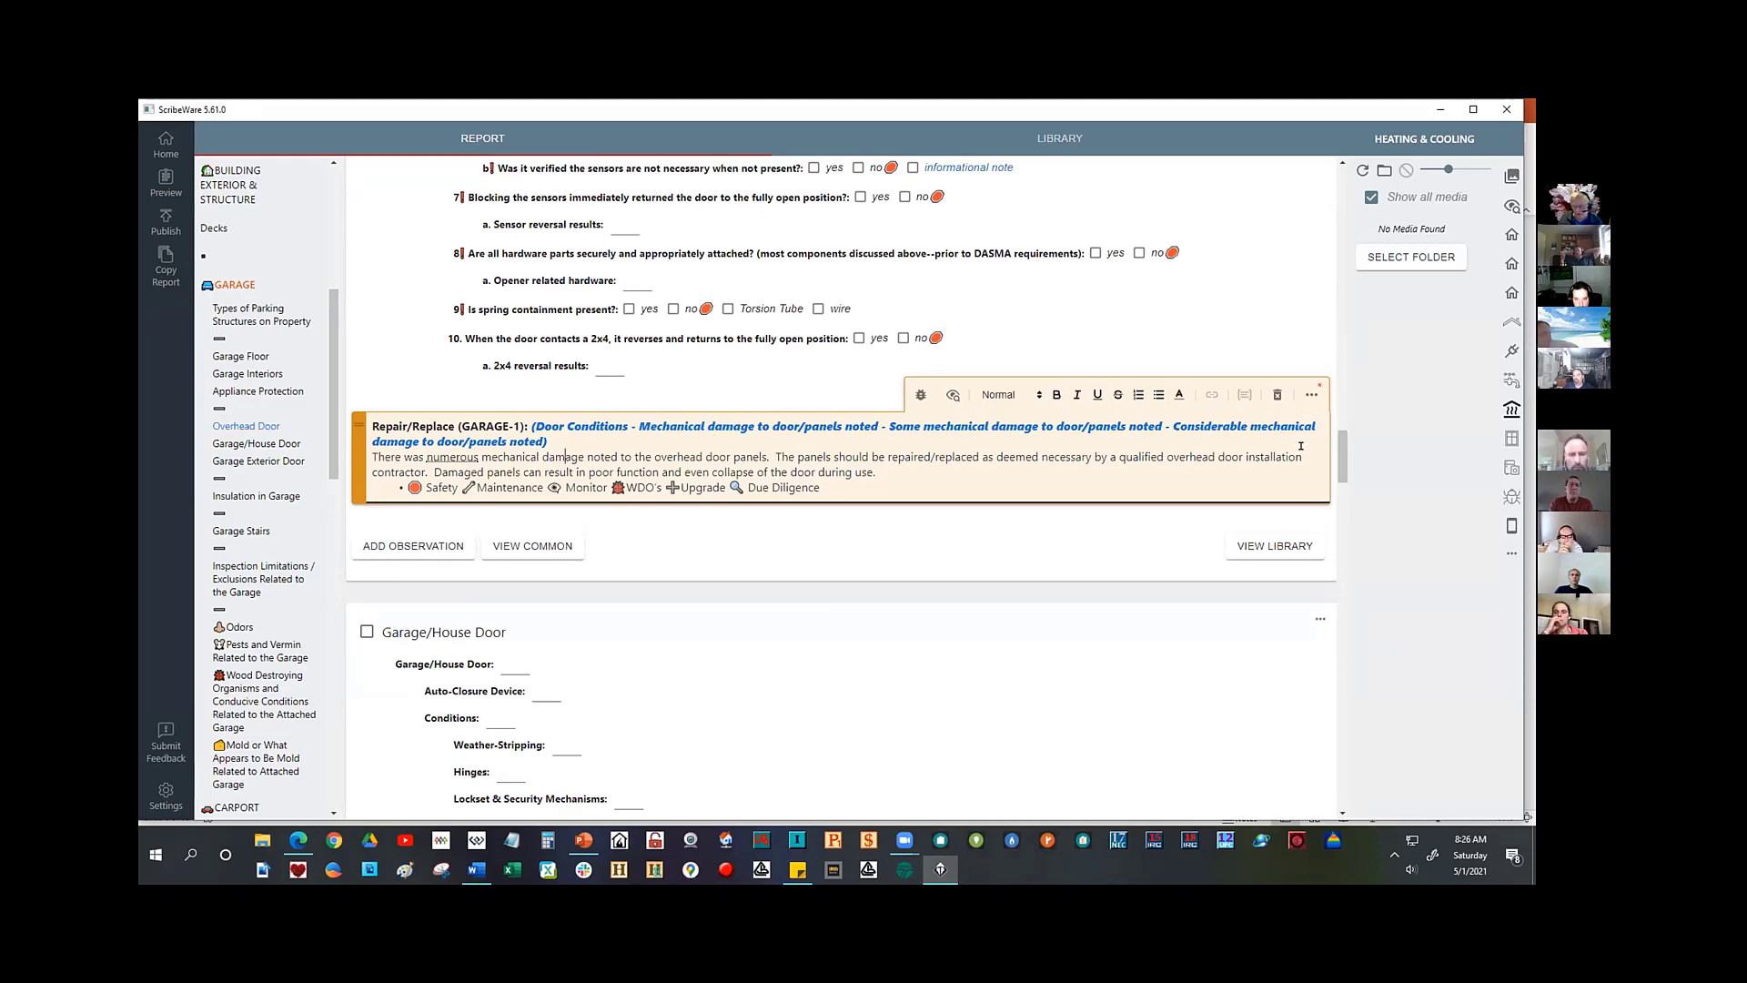
{"action": "left_click", "coordinate": [1310, 395]}
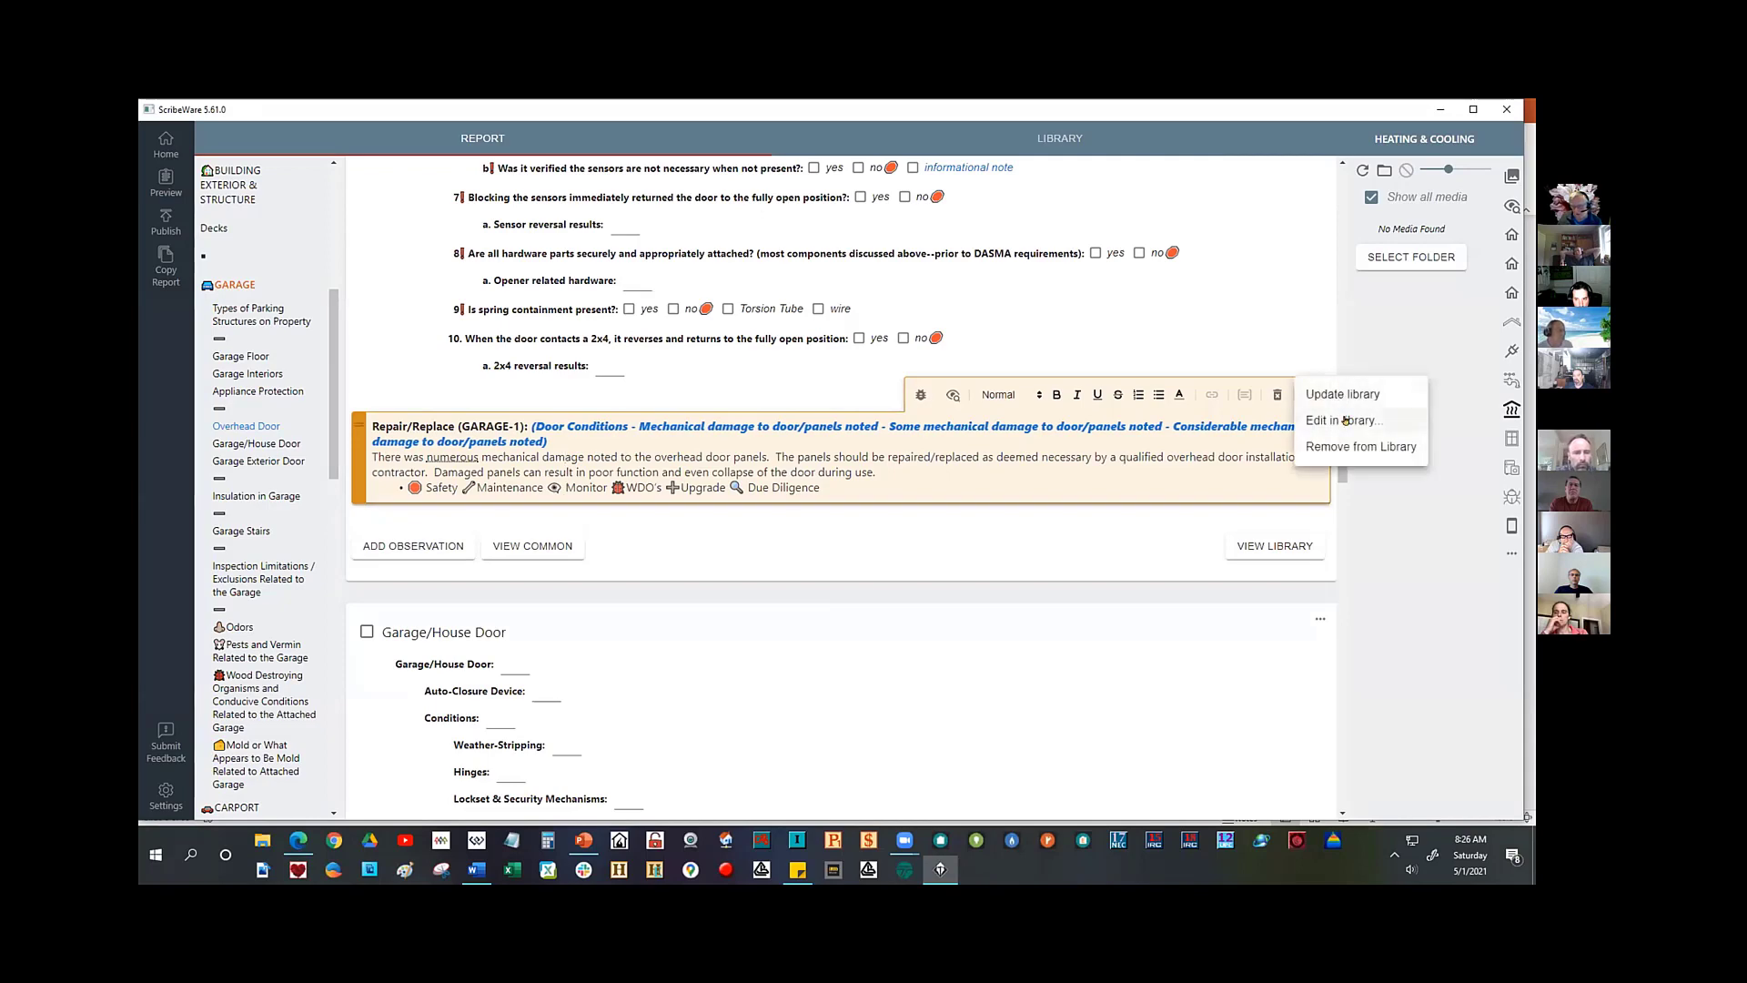
{"action": "left_click", "coordinate": [1345, 420]}
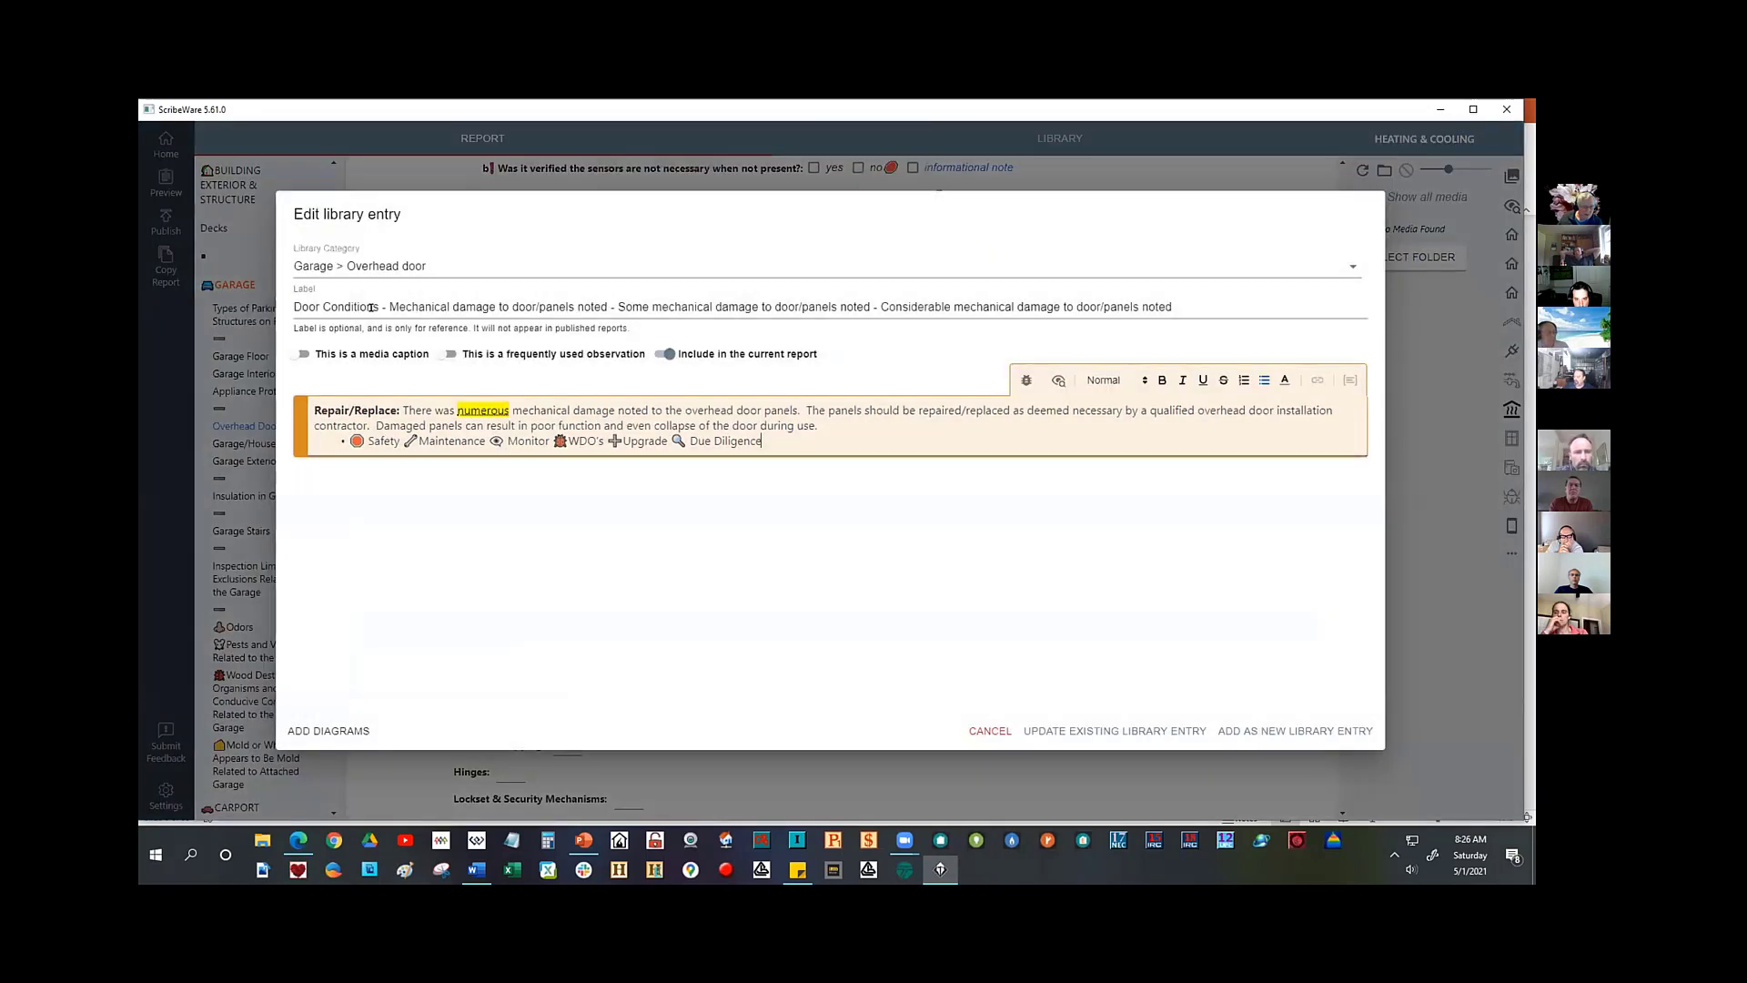
{"action": "left_click_drag", "start_coordinate": [382, 307], "coordinate": [293, 306]}
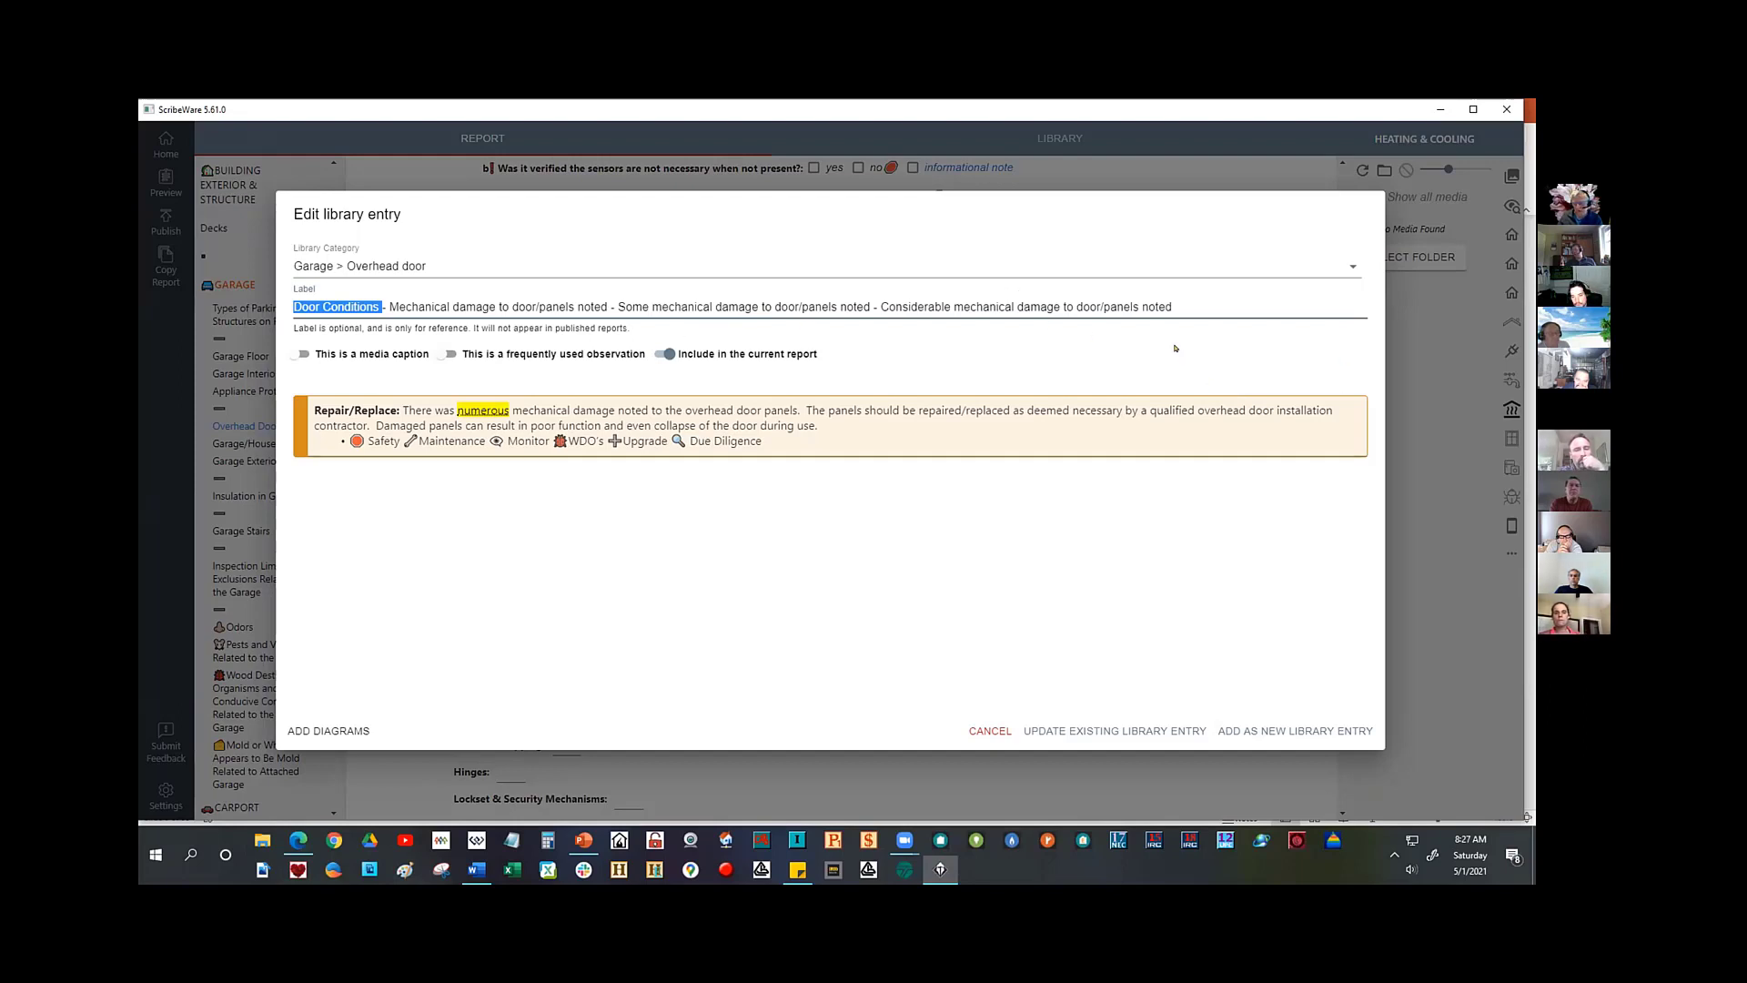
{"action": "left_click", "coordinate": [1294, 731]}
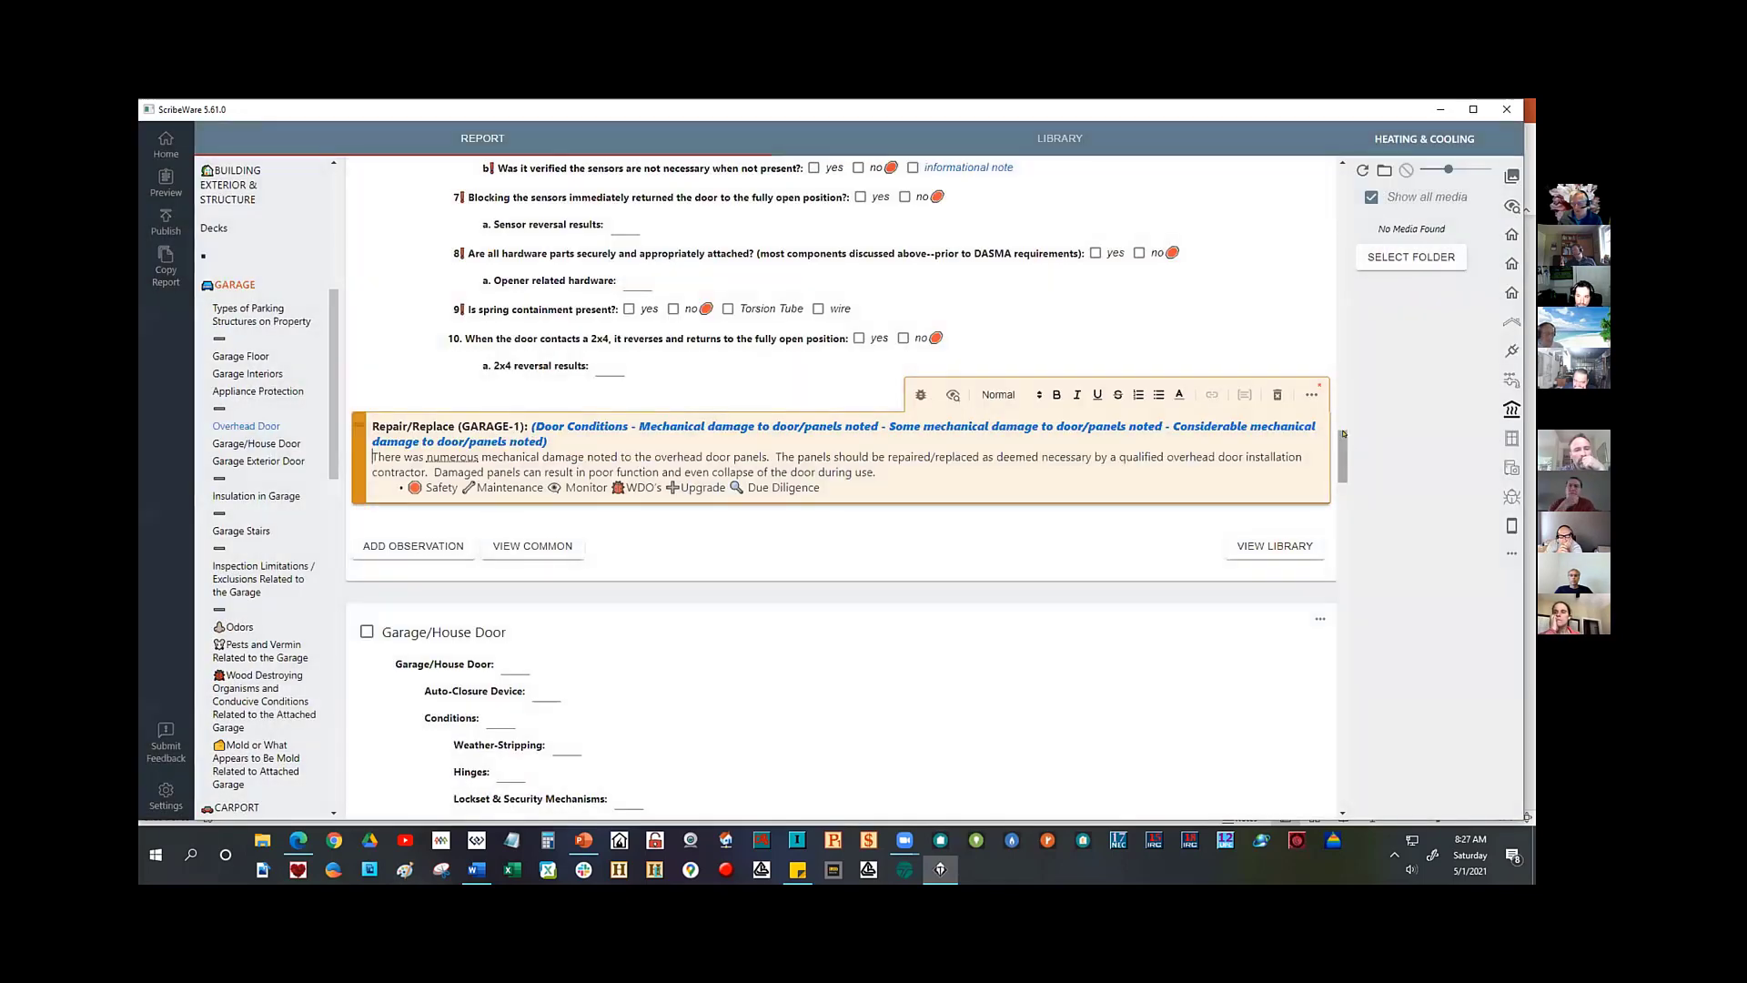
- Remove "Door in very poor condition" from the Overhead Door entry and mark Door Jambs/Trim as "See Exterior Trim section of the report"
{"action": "left_click_drag", "start_coordinate": [1341, 433], "coordinate": [1342, 292]}
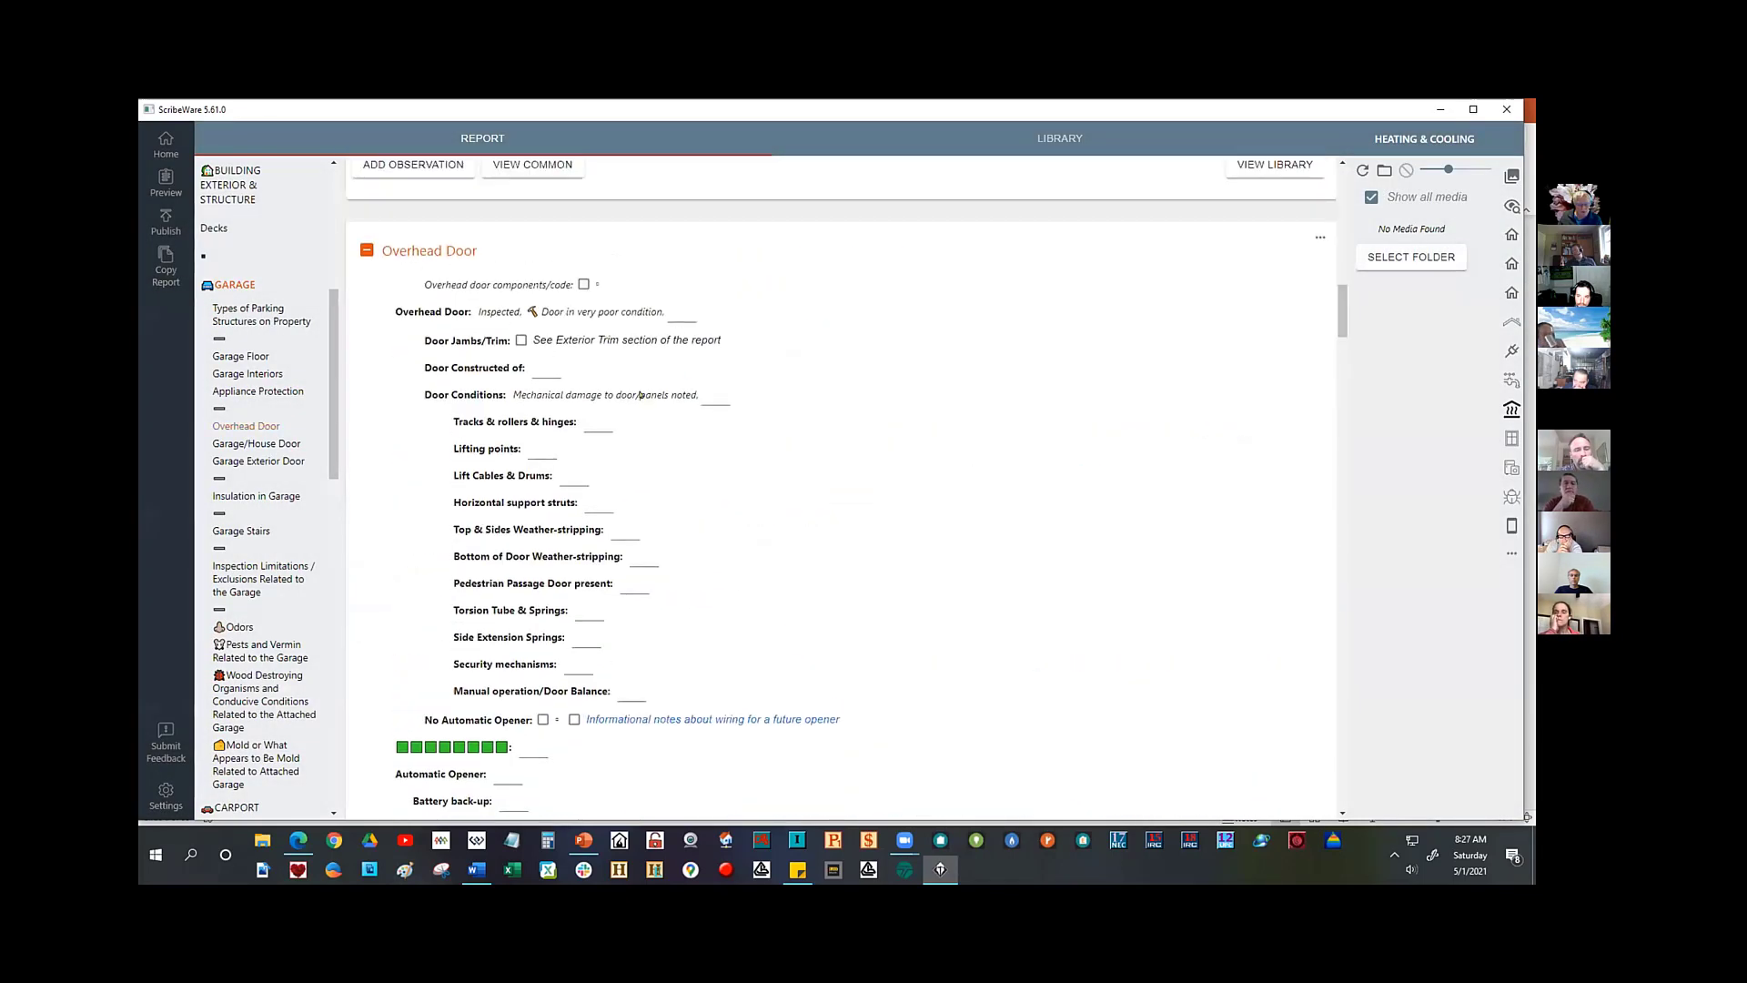
{"action": "left_click", "coordinate": [543, 370]}
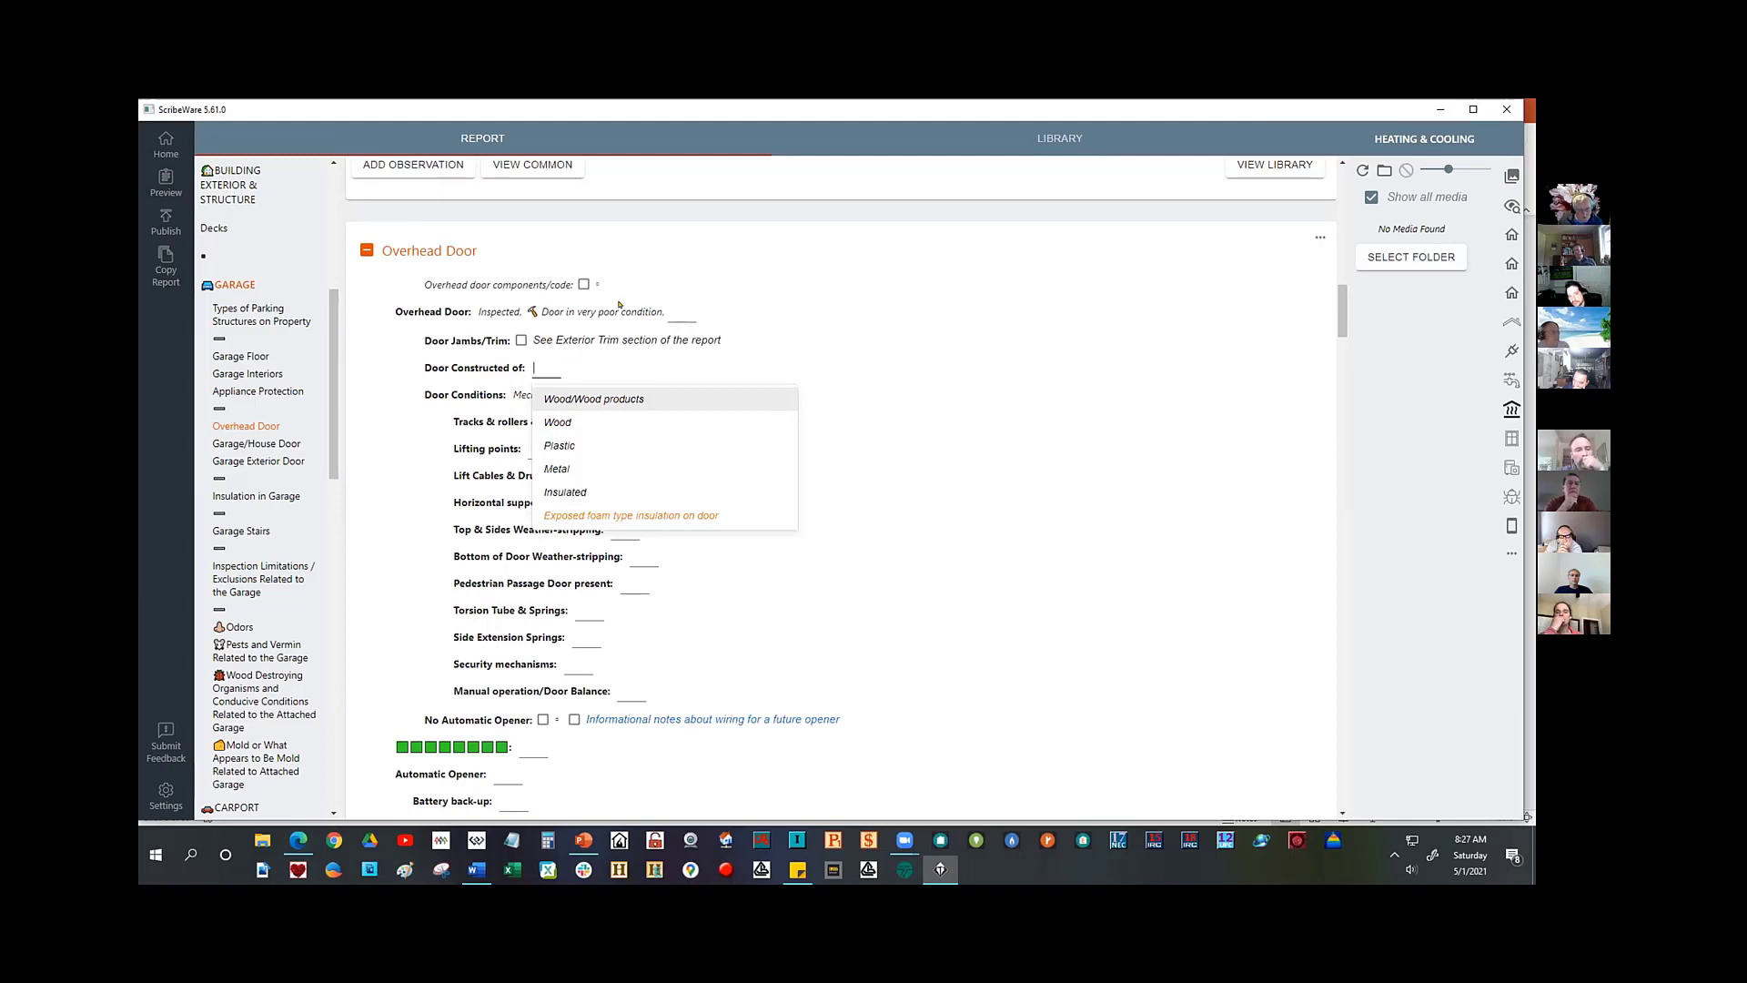
{"action": "left_click", "coordinate": [622, 309]}
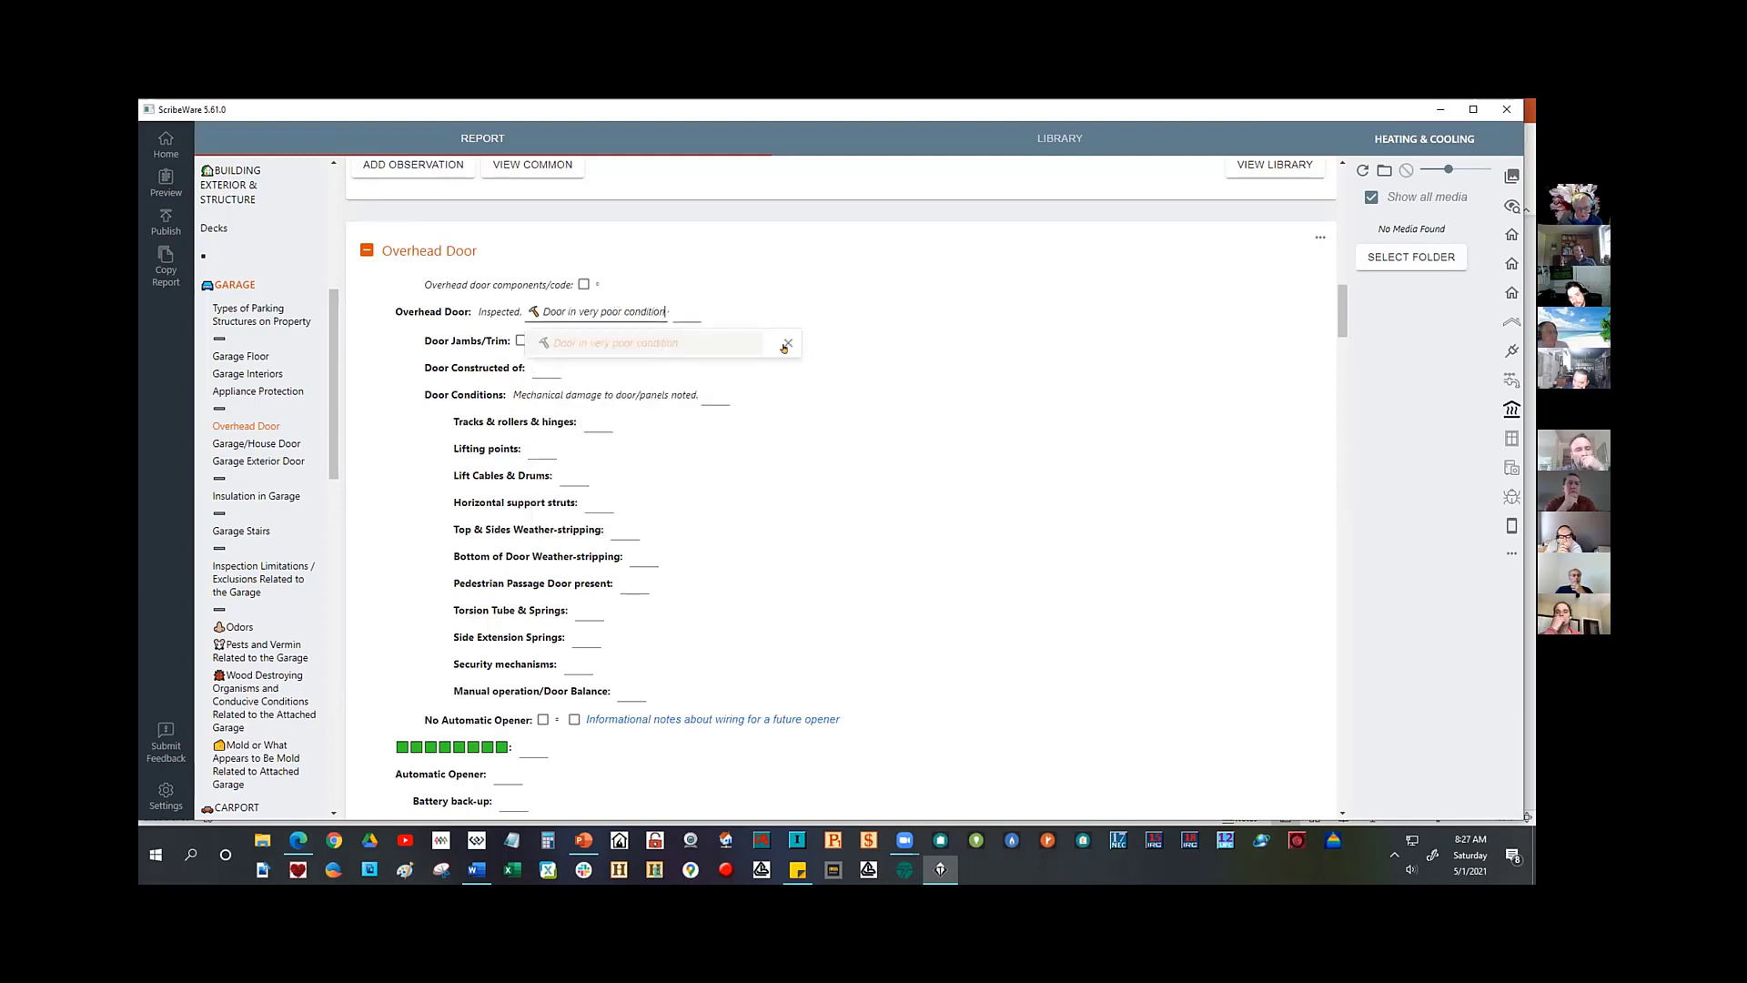
{"action": "left_click", "coordinate": [787, 344]}
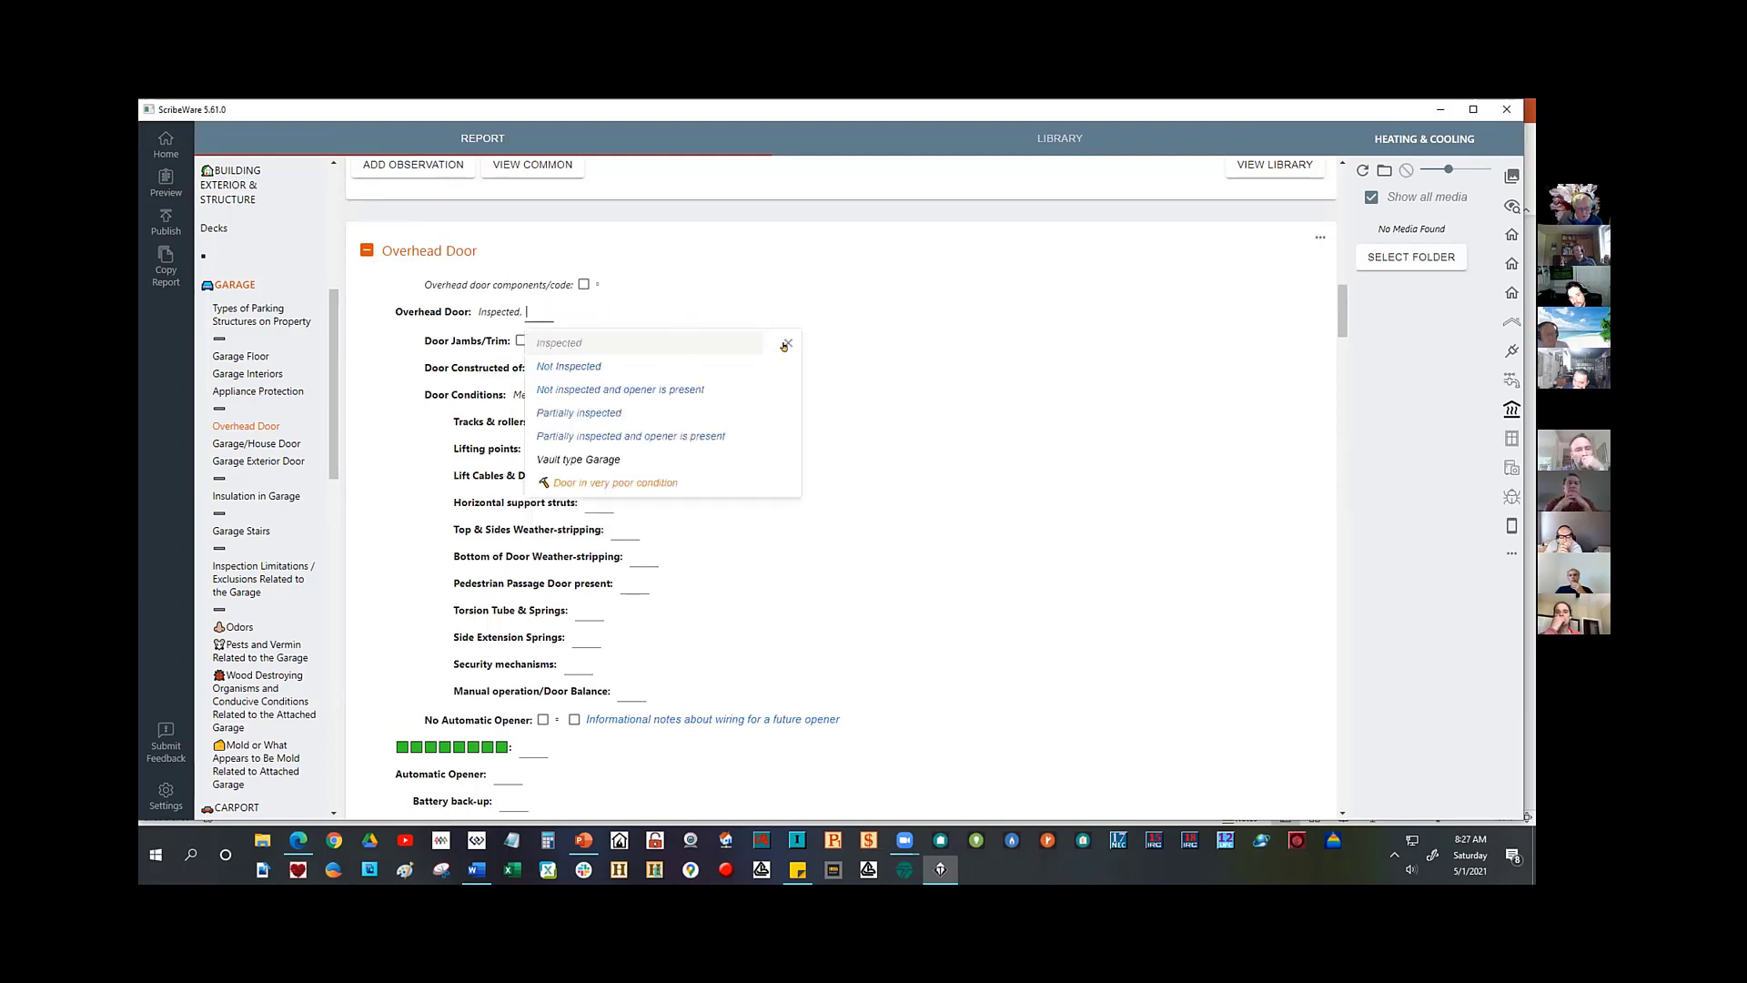
{"action": "left_click", "coordinate": [473, 334]}
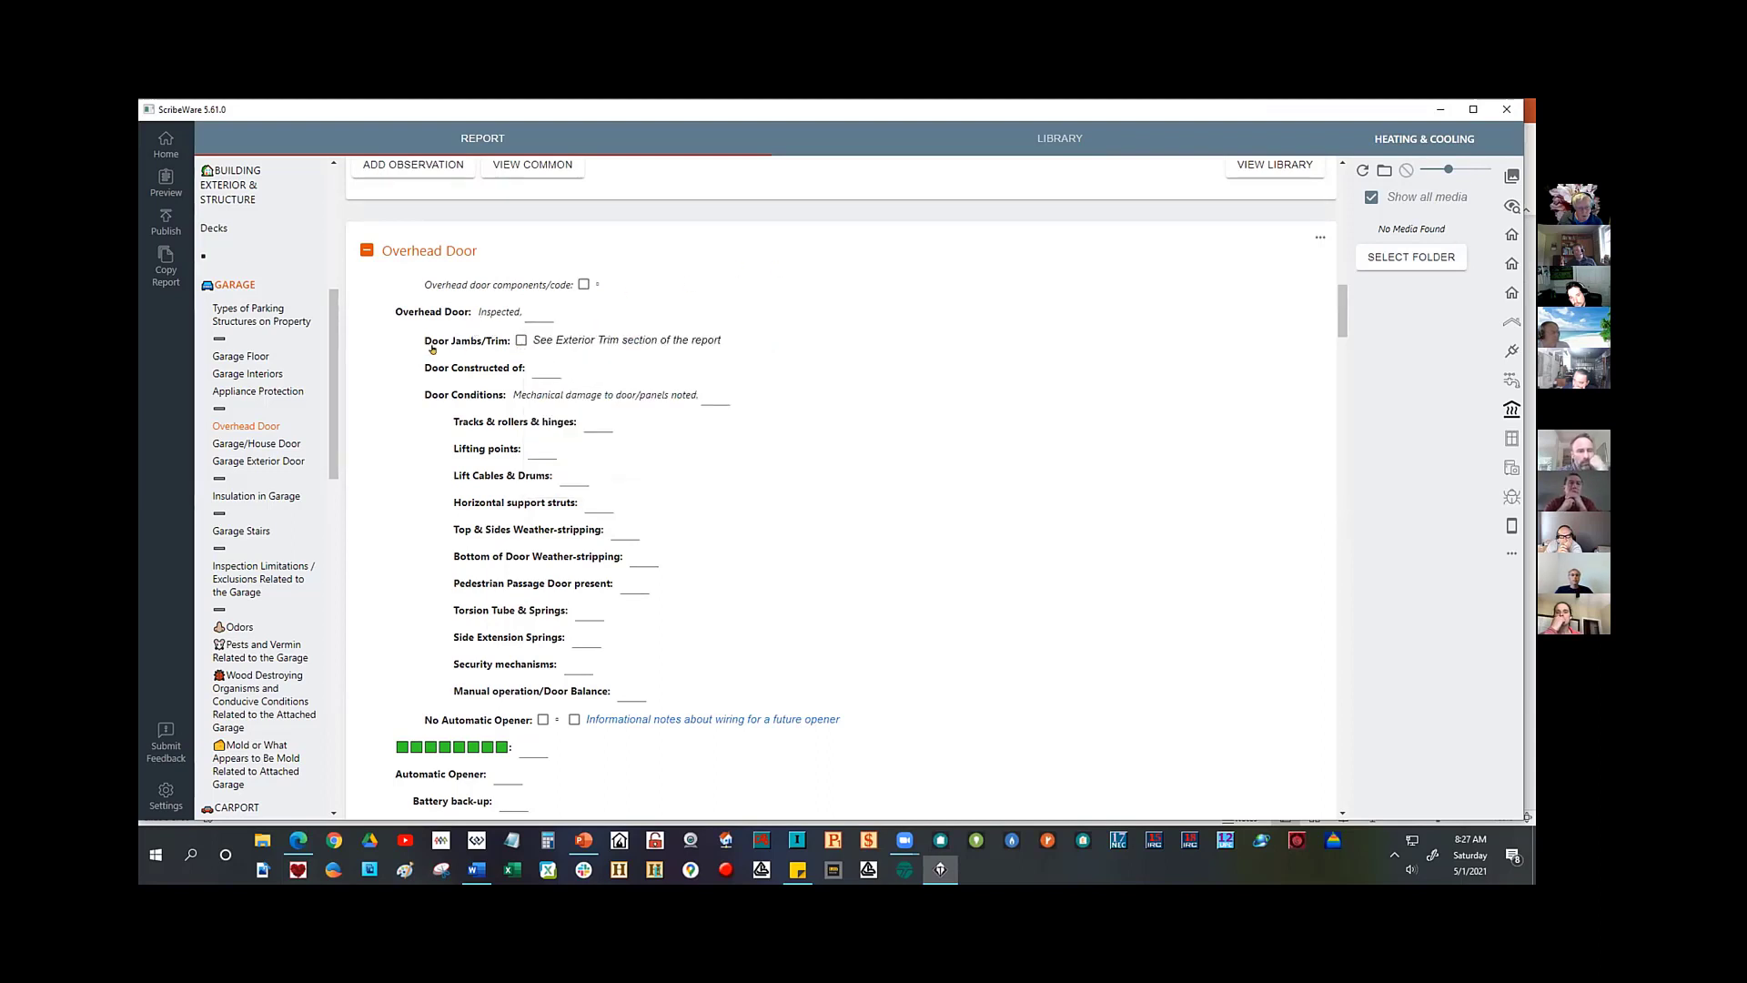
{"action": "left_click", "coordinate": [520, 340]}
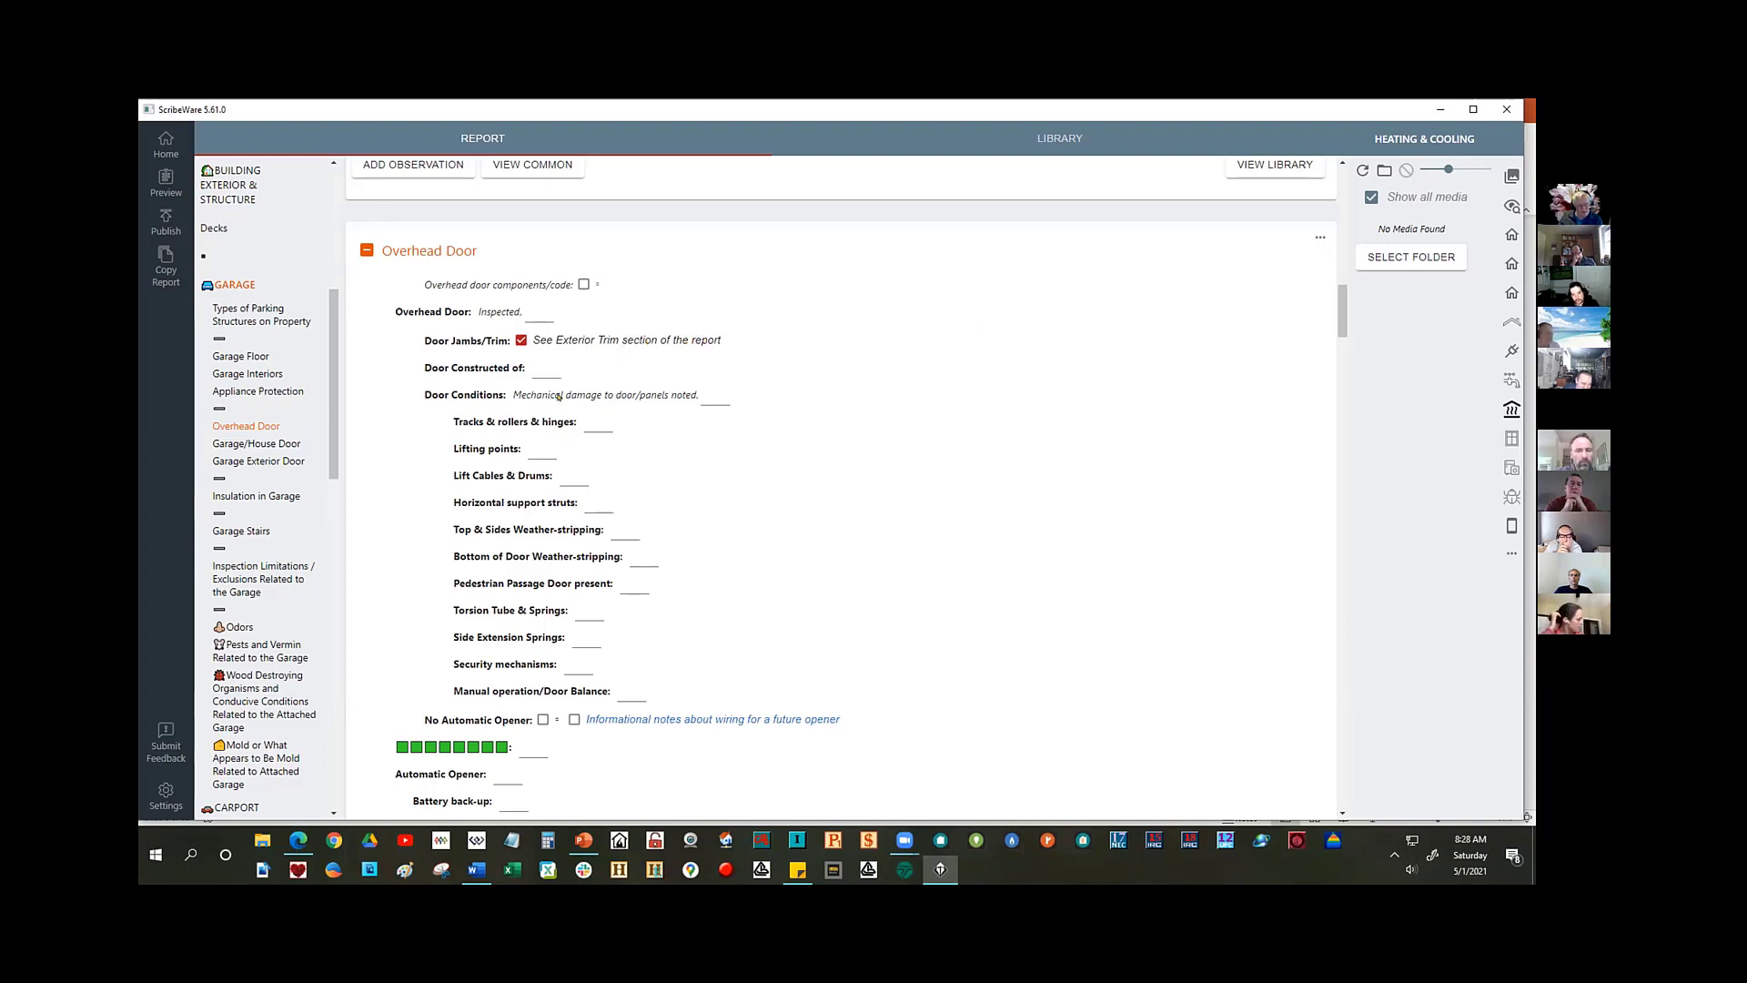
- Review the Door Constructed of options, the Torsion Tube & Springs item and the DASMA test results checklist
{"action": "left_click", "coordinate": [546, 370]}
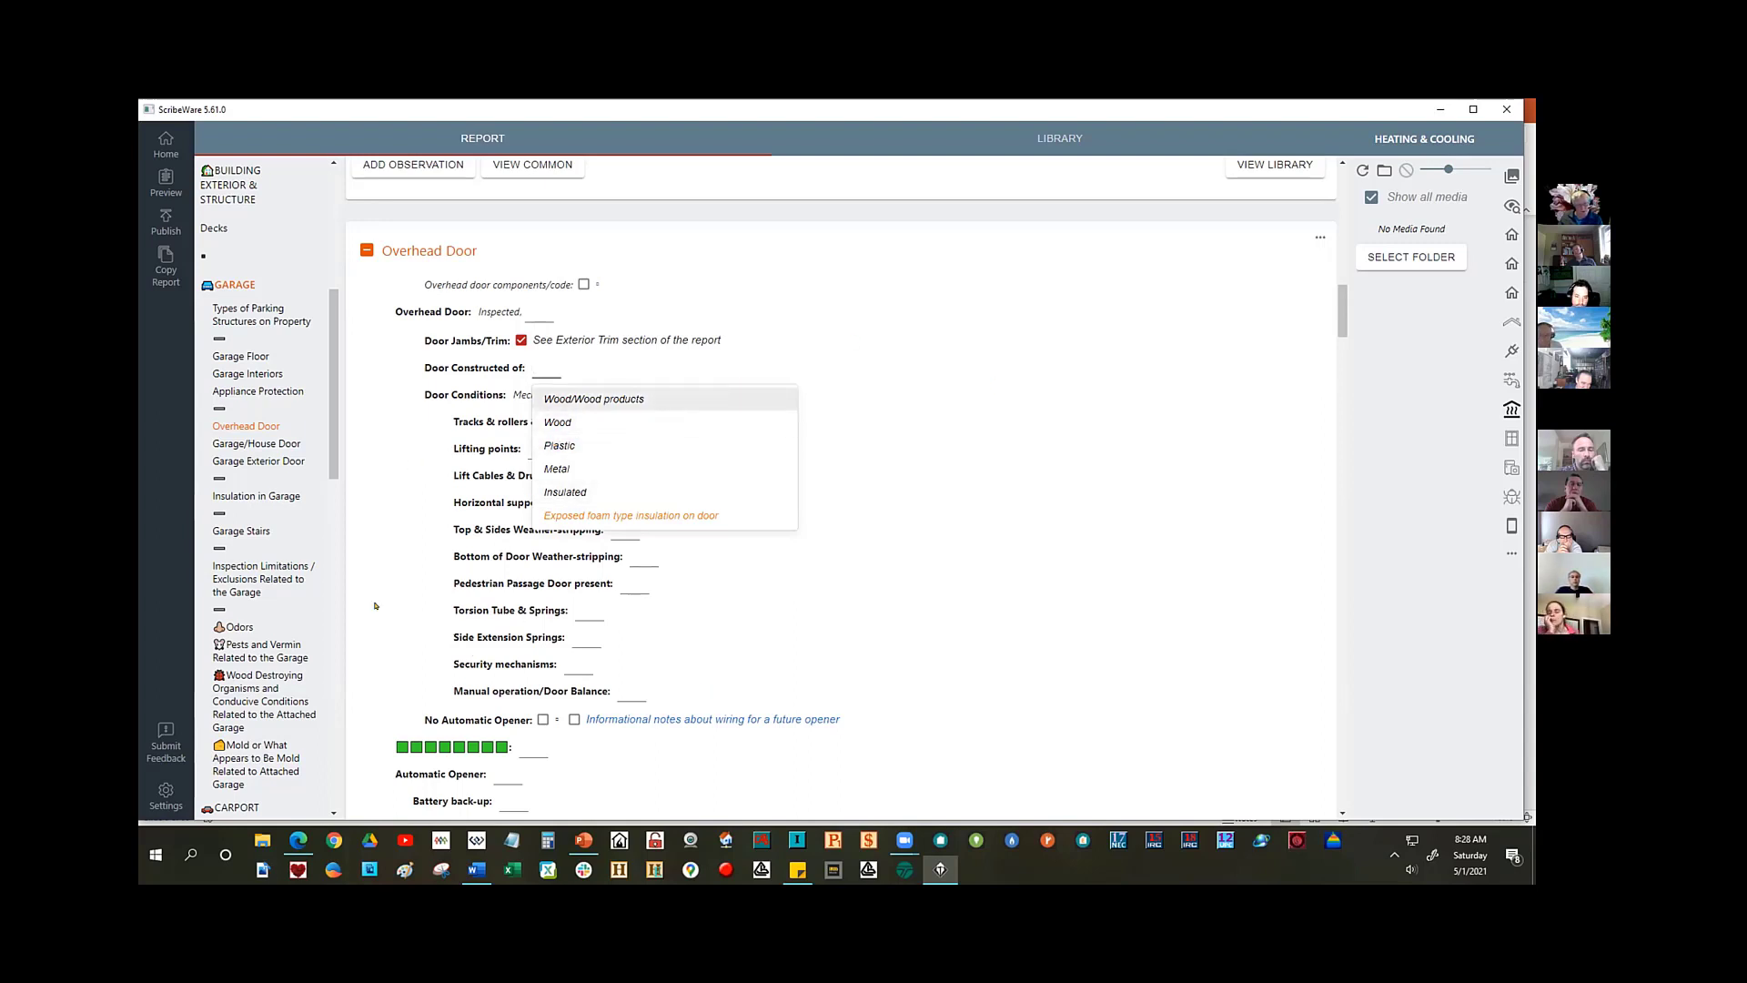
{"action": "left_click_drag", "start_coordinate": [375, 605], "coordinate": [570, 610]}
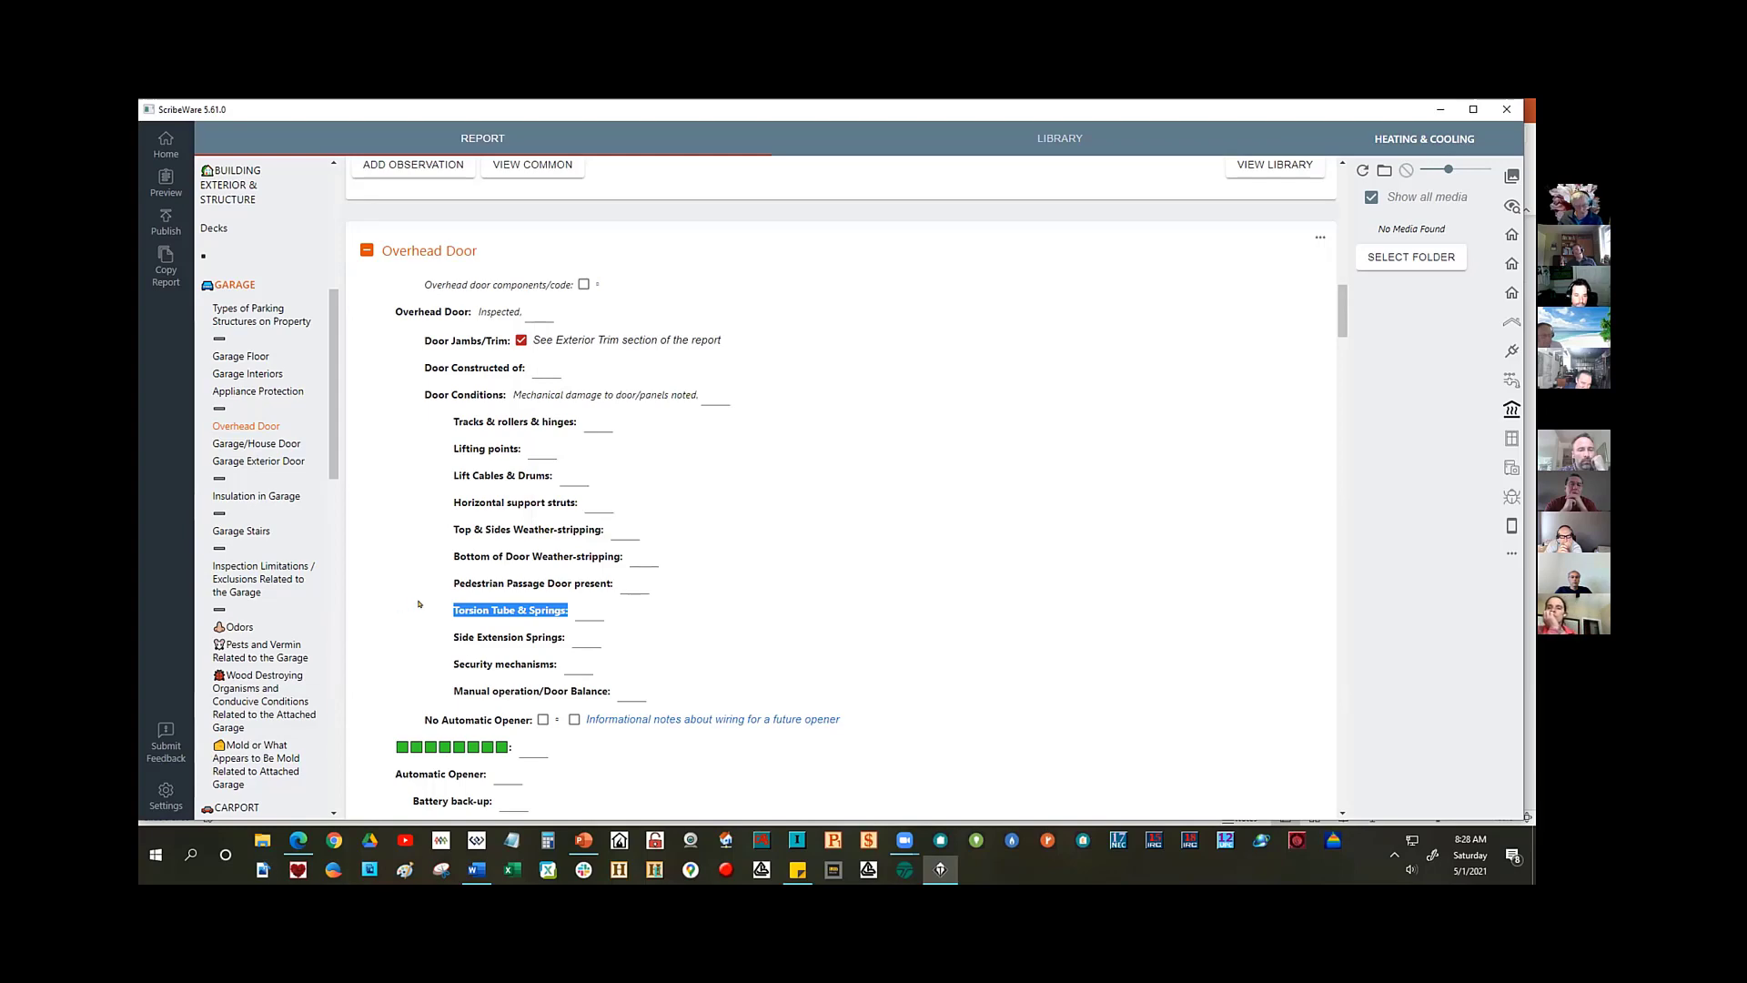
{"action": "scroll", "coordinate": [418, 603], "scroll_direction": "down", "scroll_amount": 5}
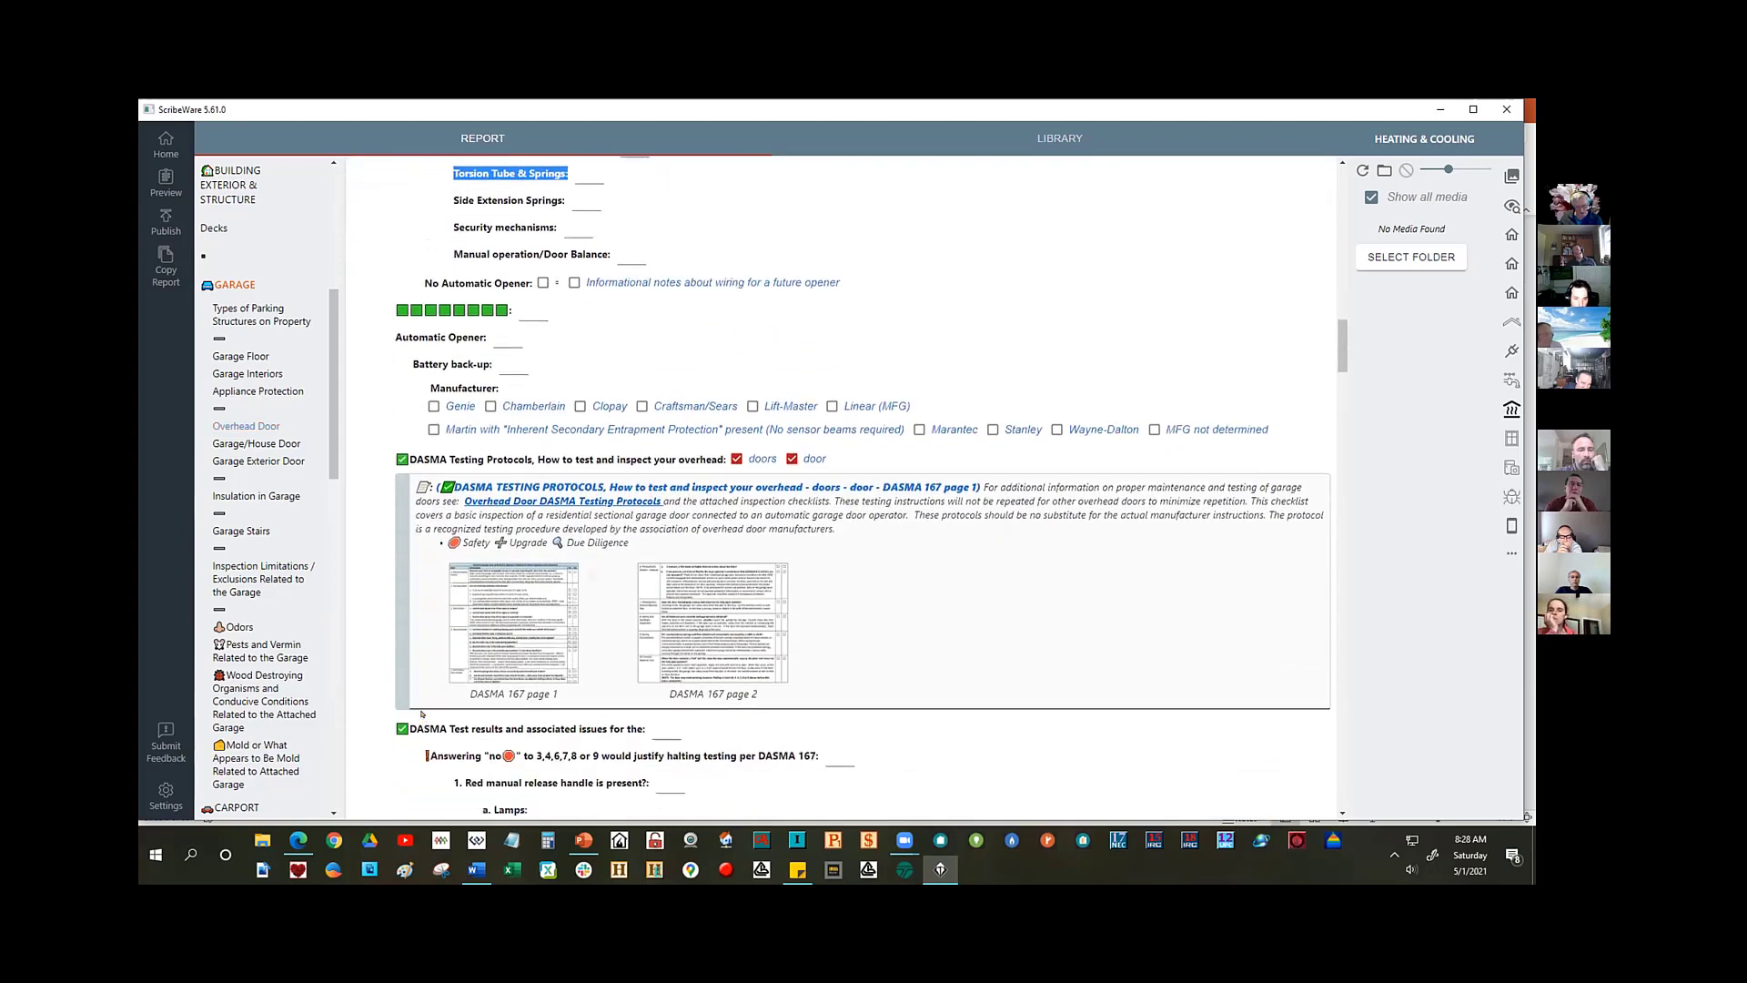
{"action": "scroll", "coordinate": [421, 714], "scroll_direction": "down", "scroll_amount": 5}
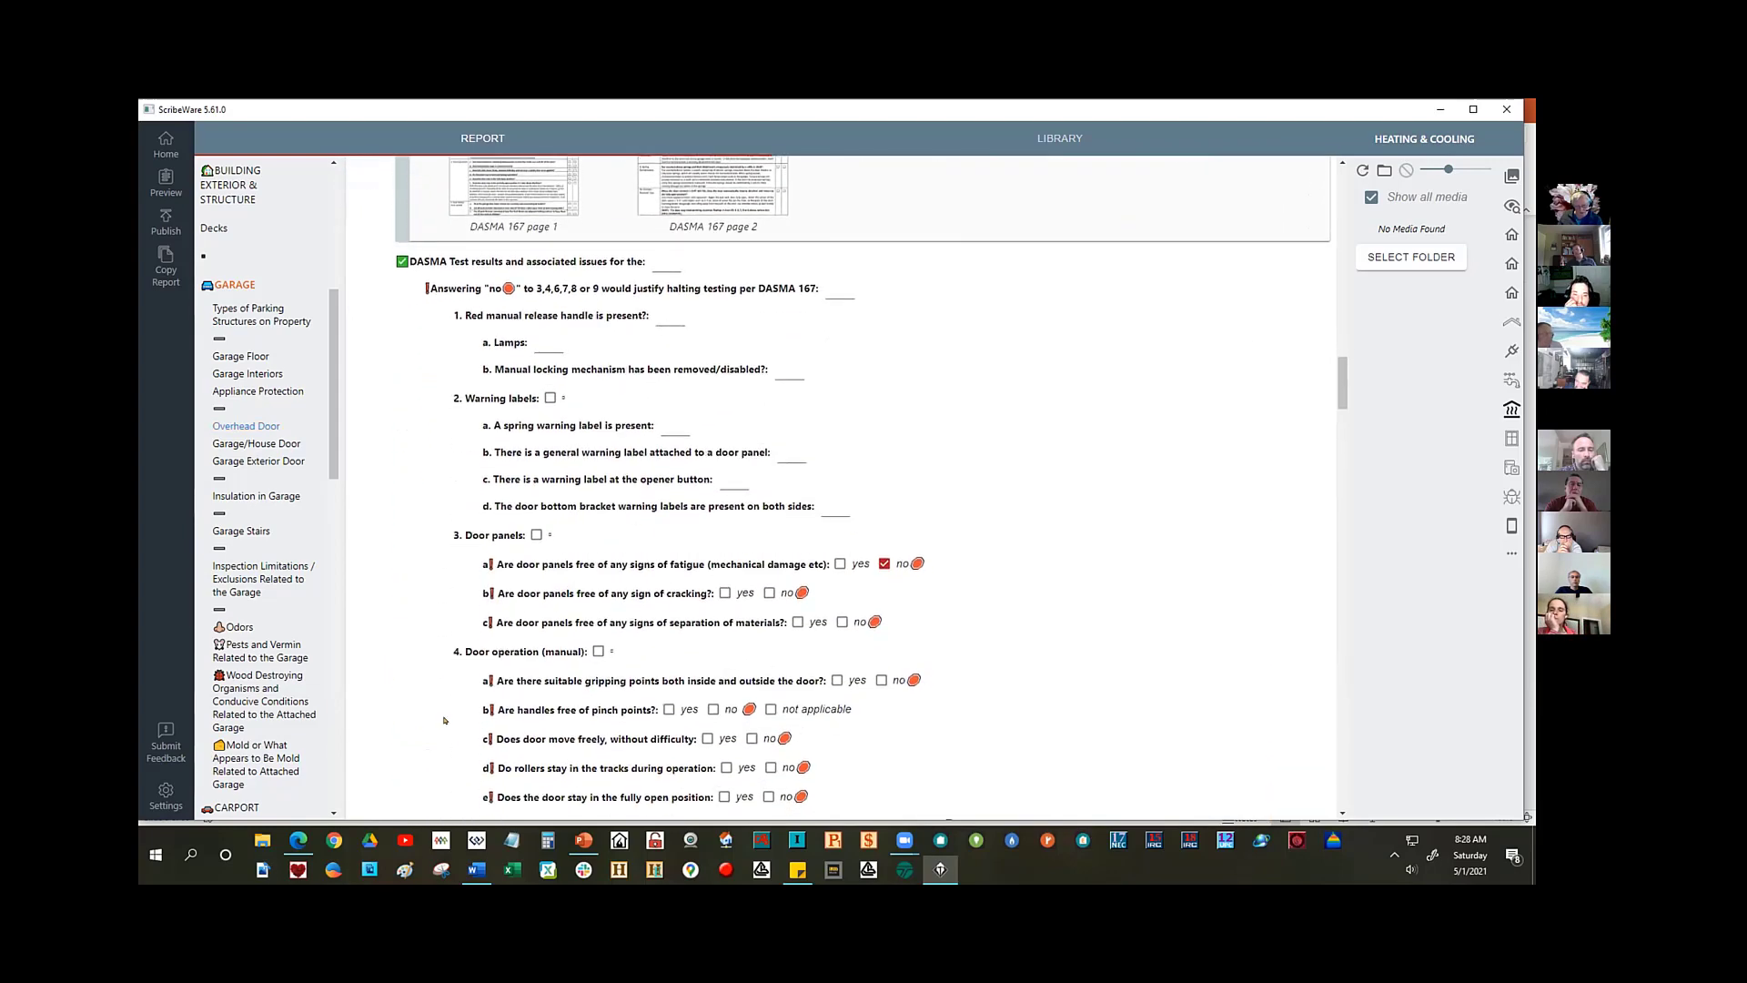
{"action": "scroll", "coordinate": [445, 719], "scroll_direction": "down", "scroll_amount": 1}
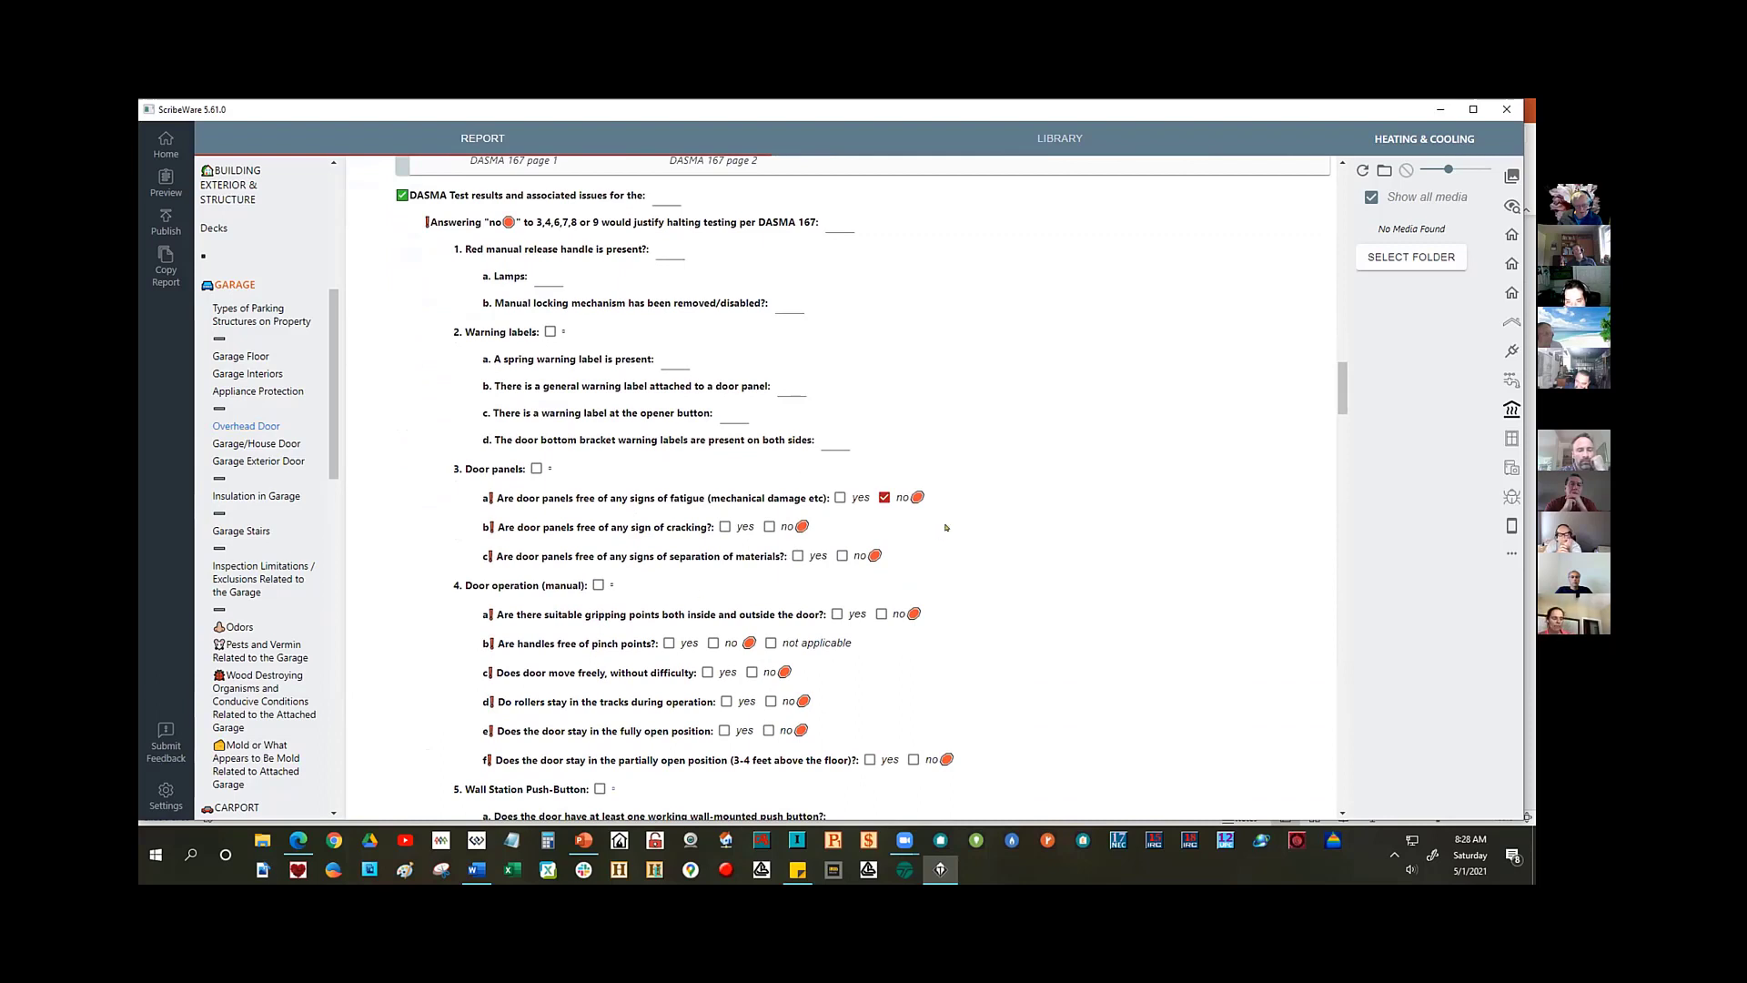
- Examine the available answers for the manual locking mechanism item in the DASMA test checklist
{"action": "left_click", "coordinate": [787, 305]}
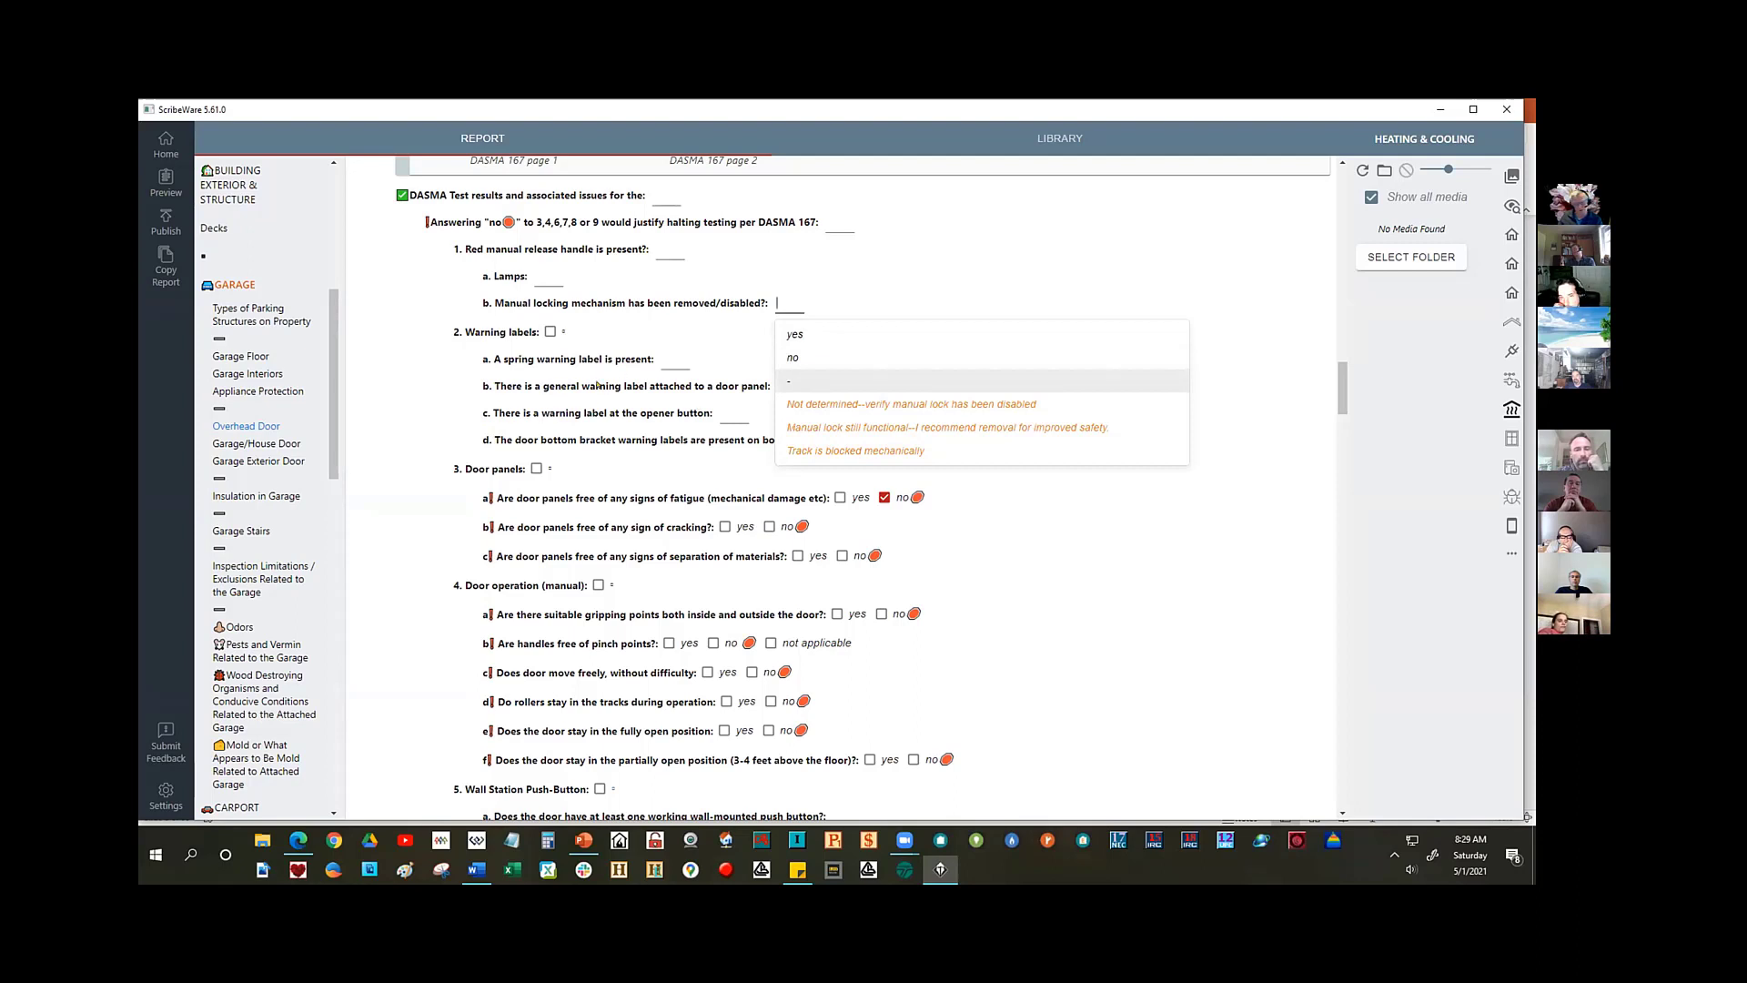
{"action": "key", "text": "Down"}
{"action": "key", "text": "Down"}
{"action": "key", "text": "Down"}
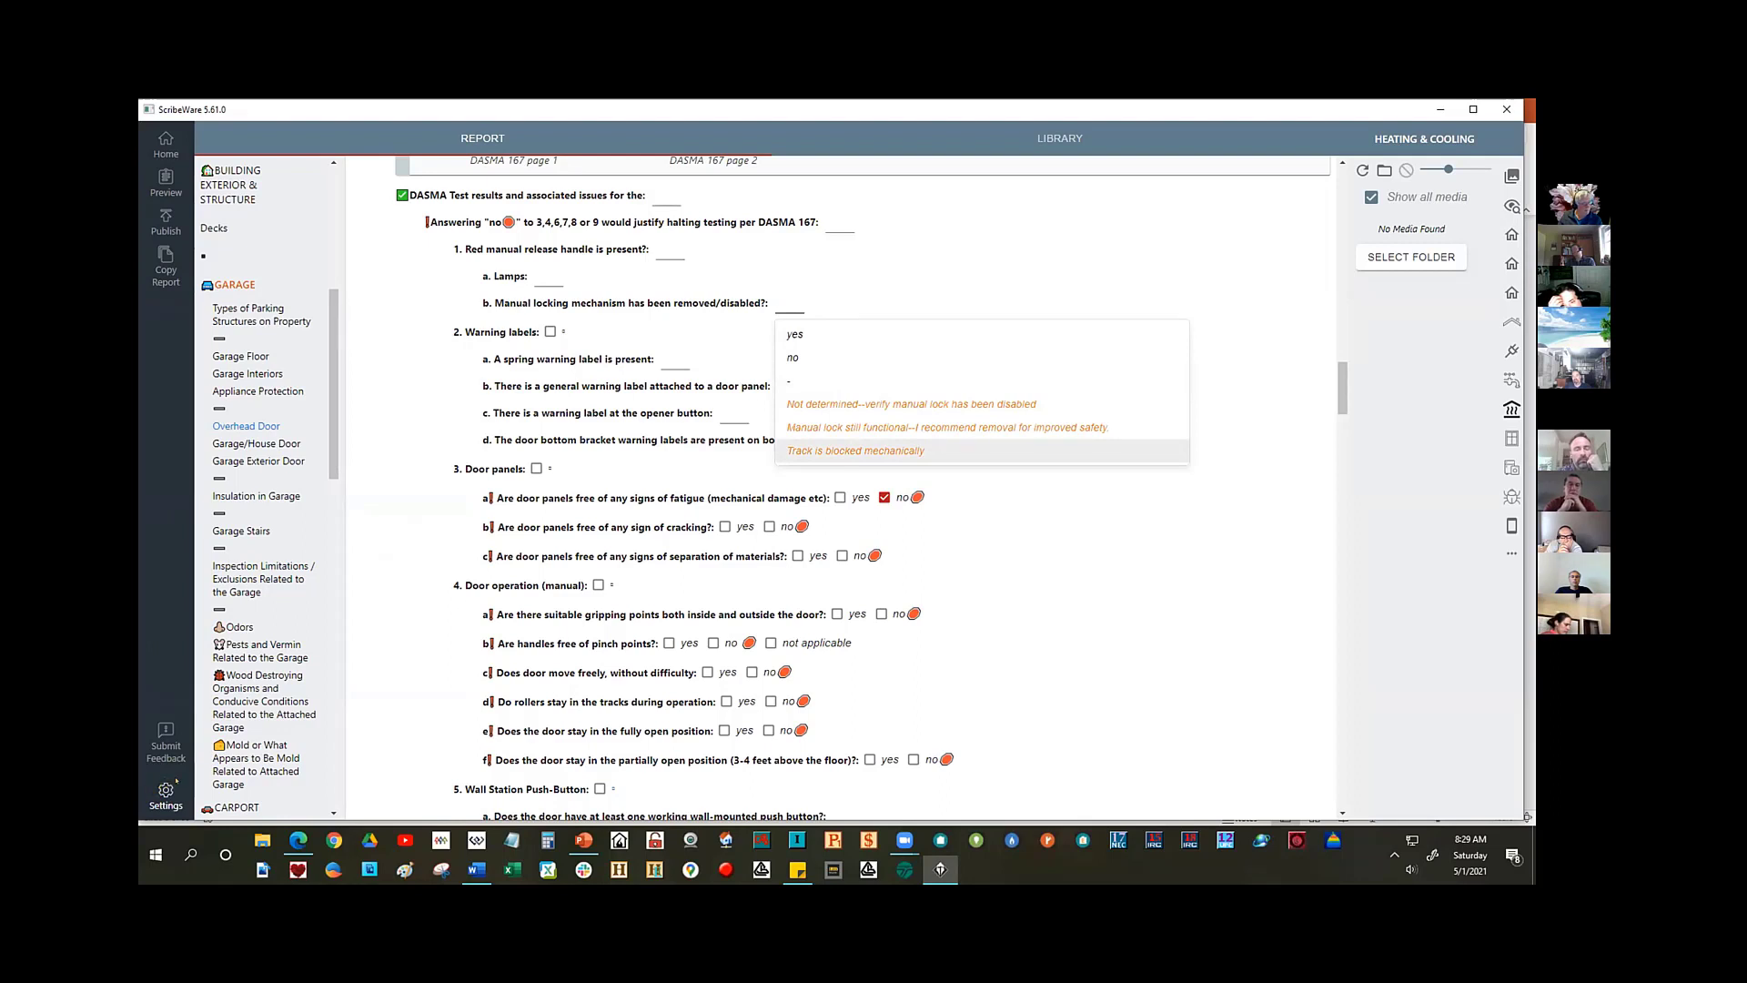
{"action": "key", "text": "Up"}
{"action": "key", "text": "Up"}
{"action": "key", "text": "Up"}
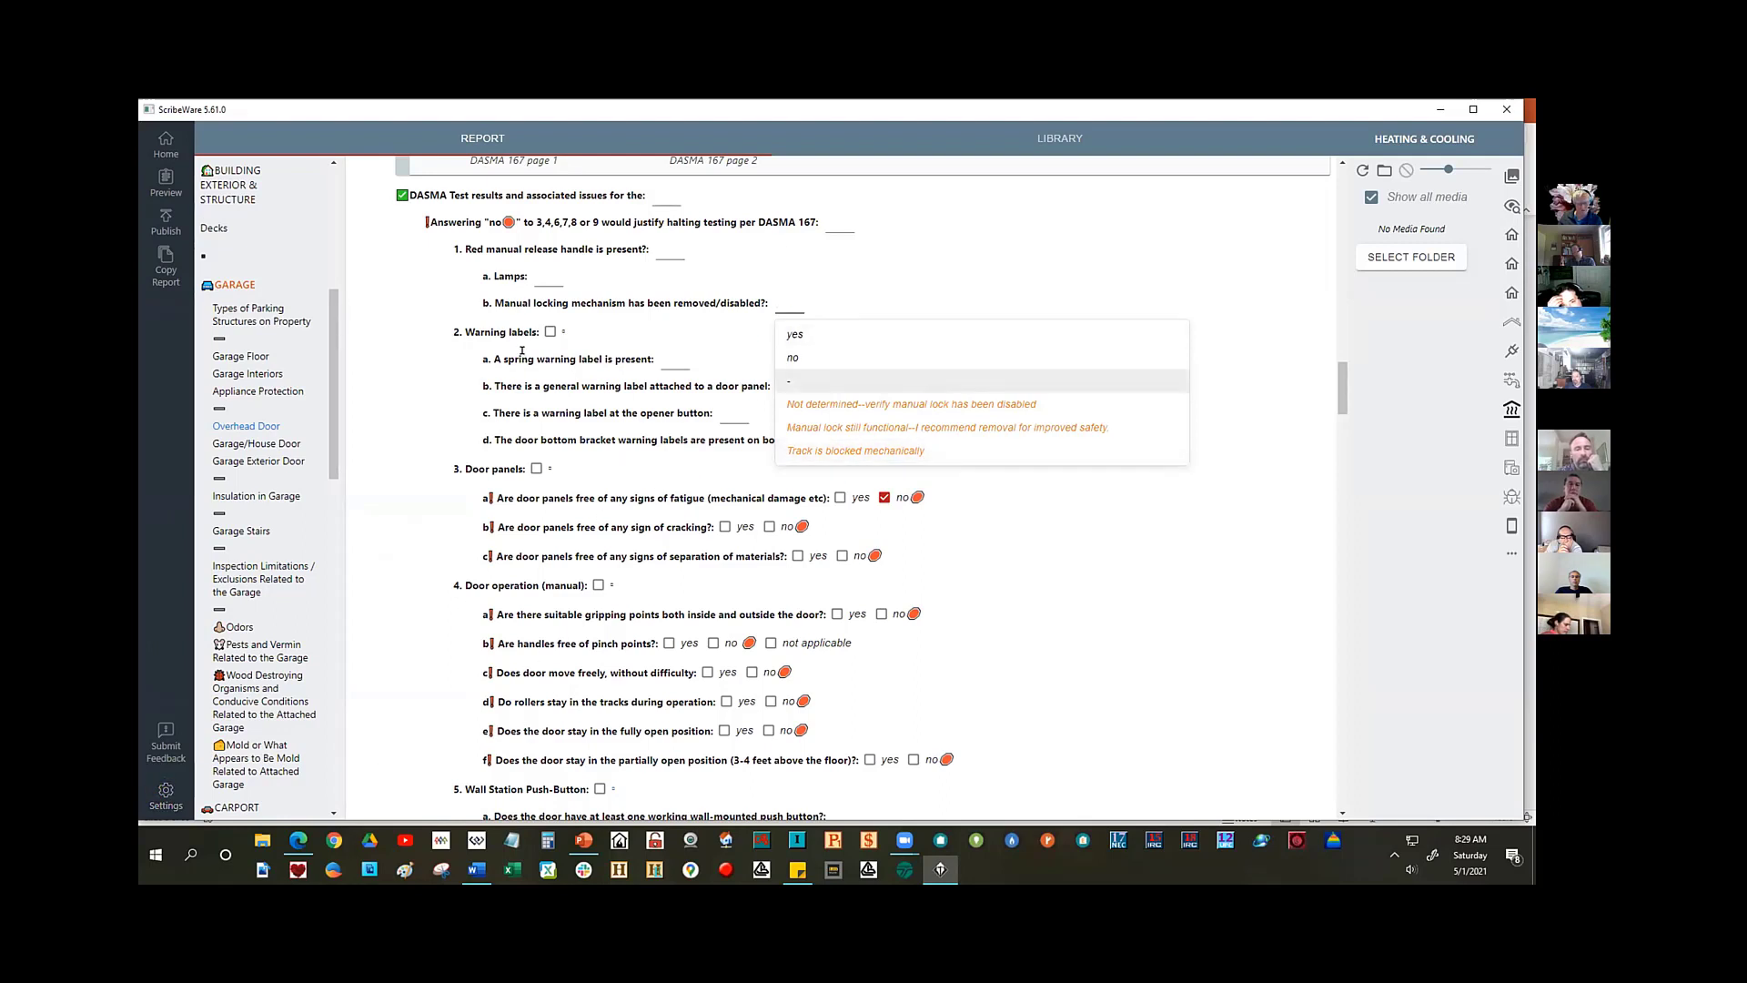
{"action": "key", "text": "Up"}
{"action": "key", "text": "Up"}
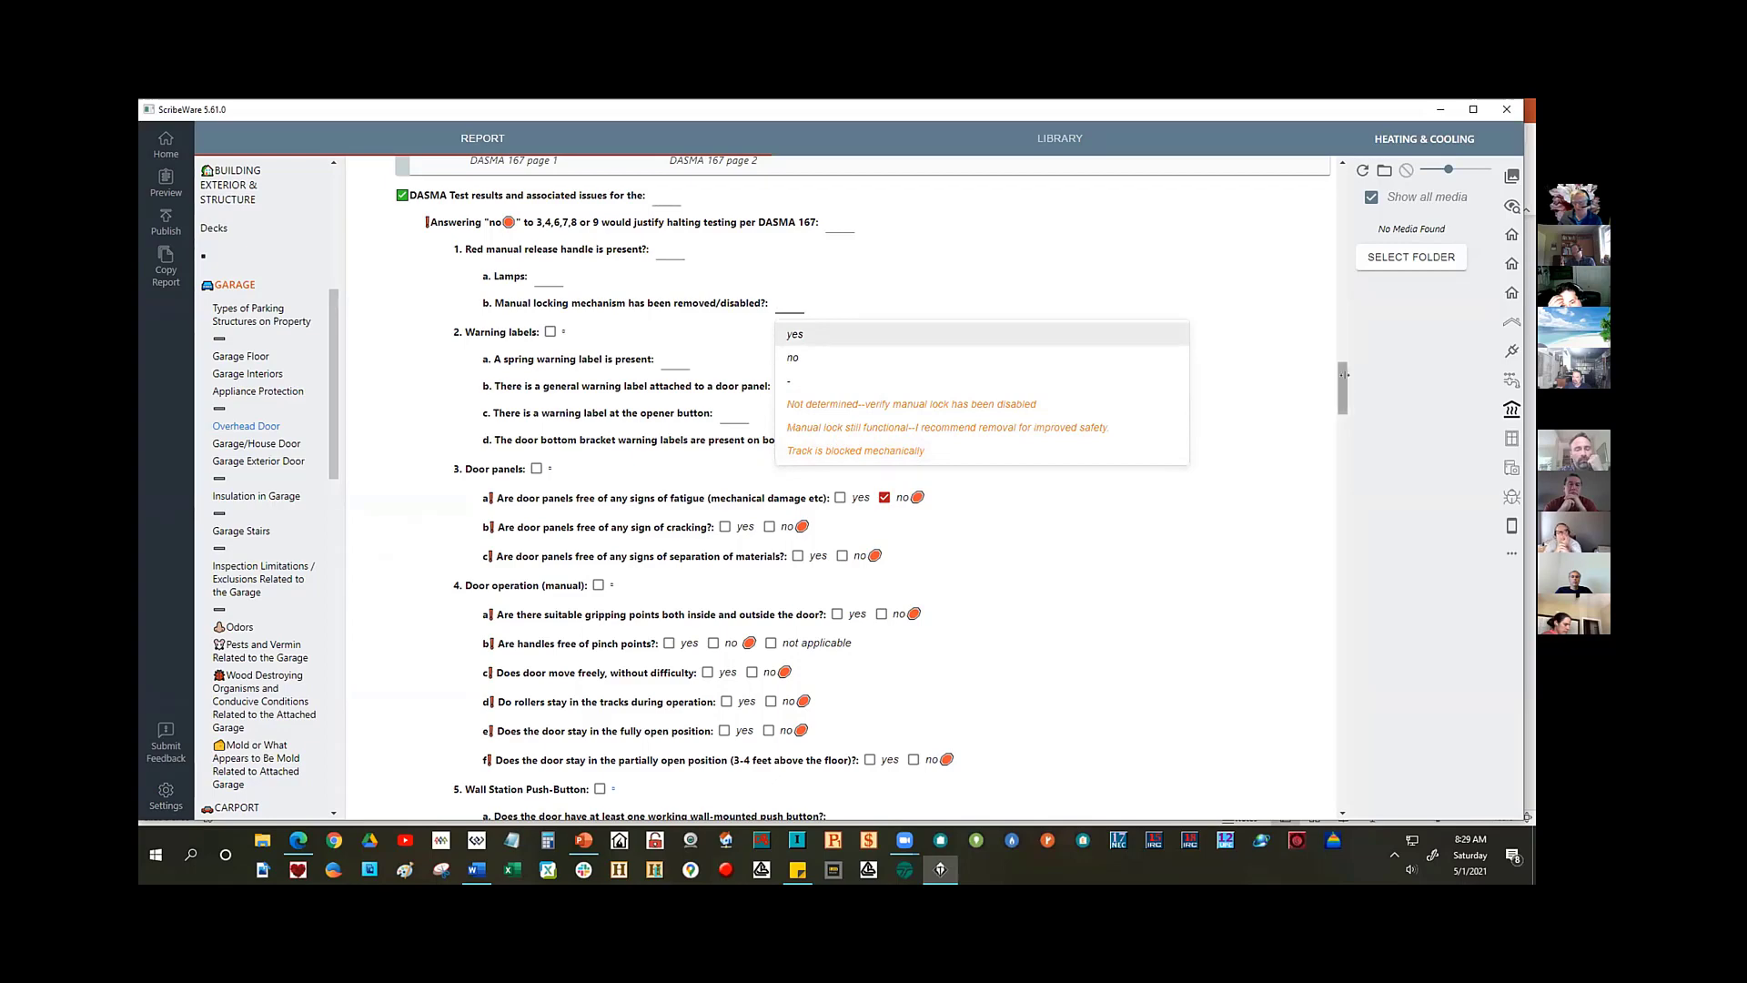
- Set the Door Constructed of entry in the Overhead Door section to "Metal"
{"action": "left_click_drag", "start_coordinate": [1343, 386], "coordinate": [1274, 309]}
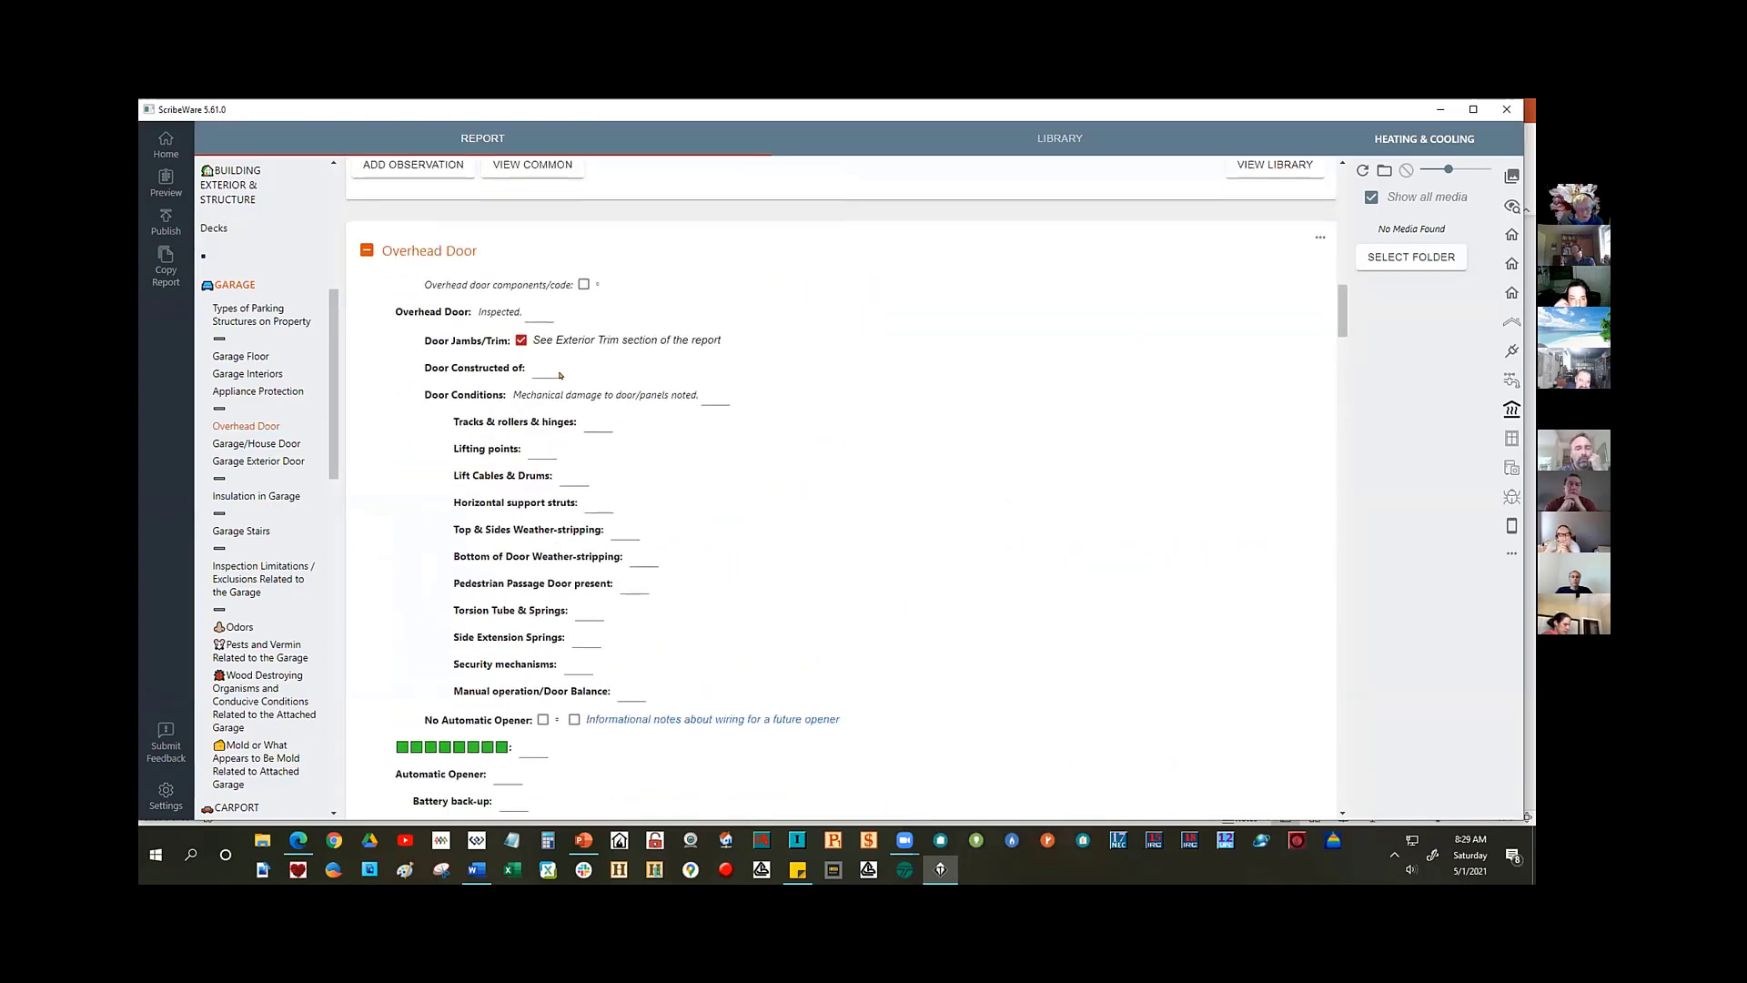
{"action": "left_click", "coordinate": [548, 371]}
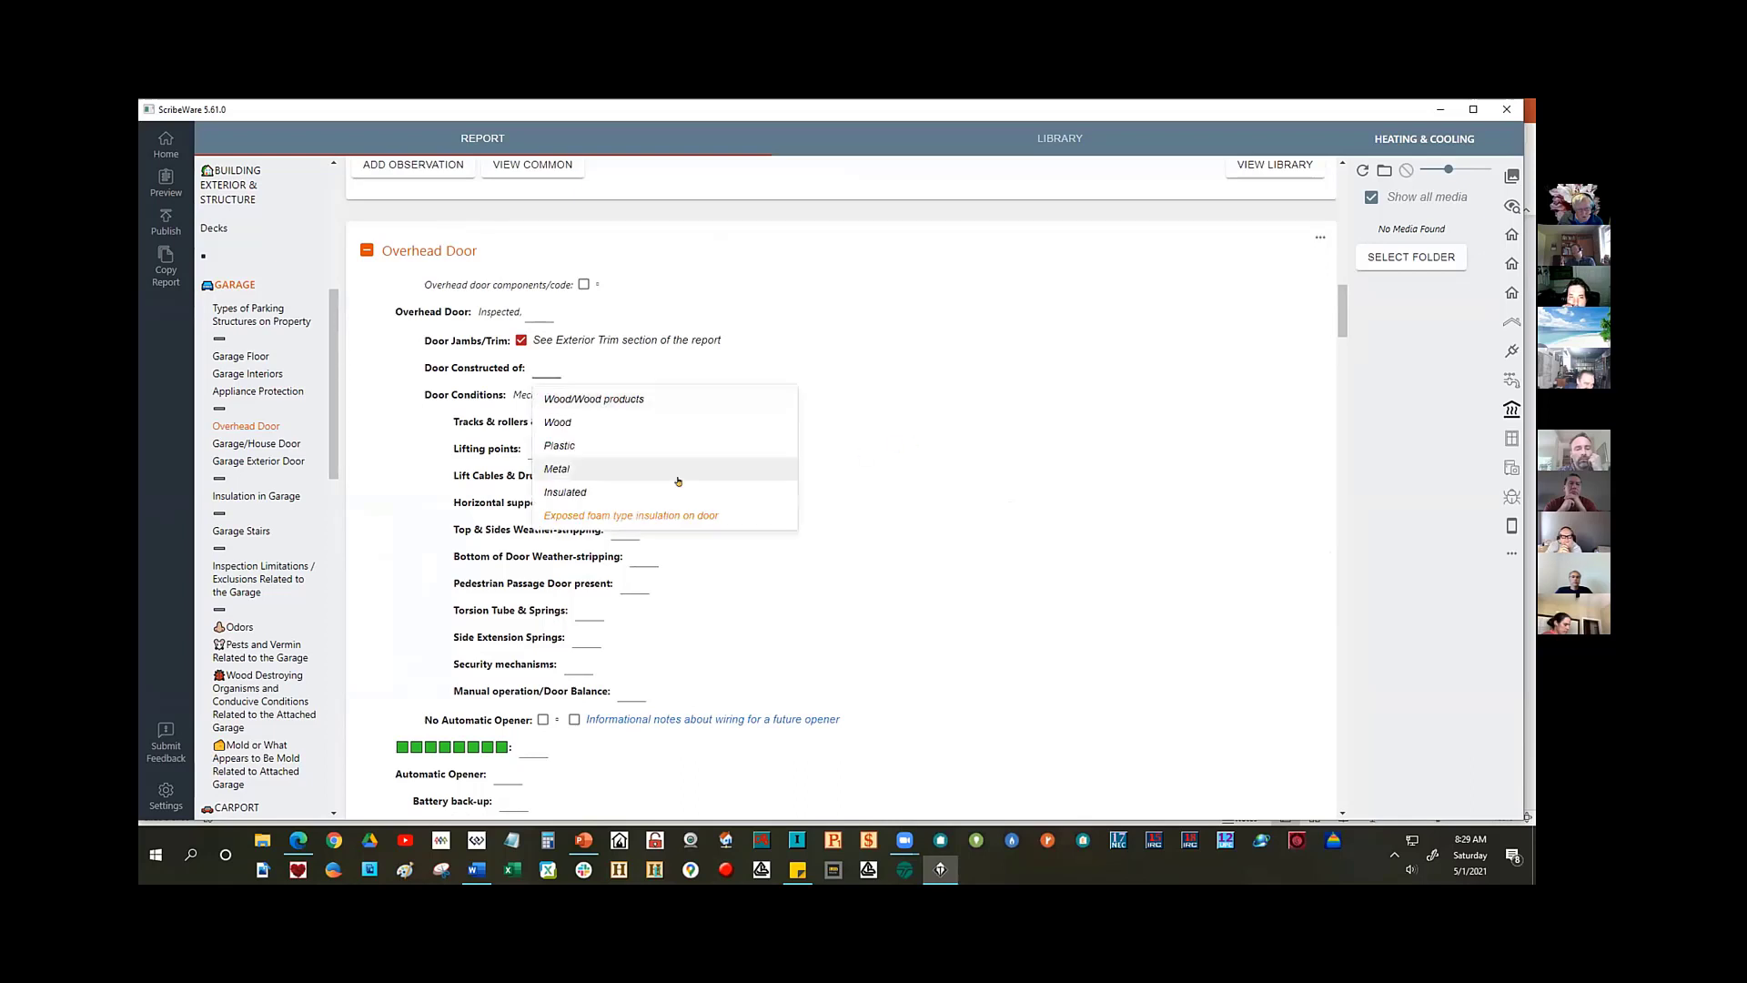
{"action": "left_click", "coordinate": [555, 469]}
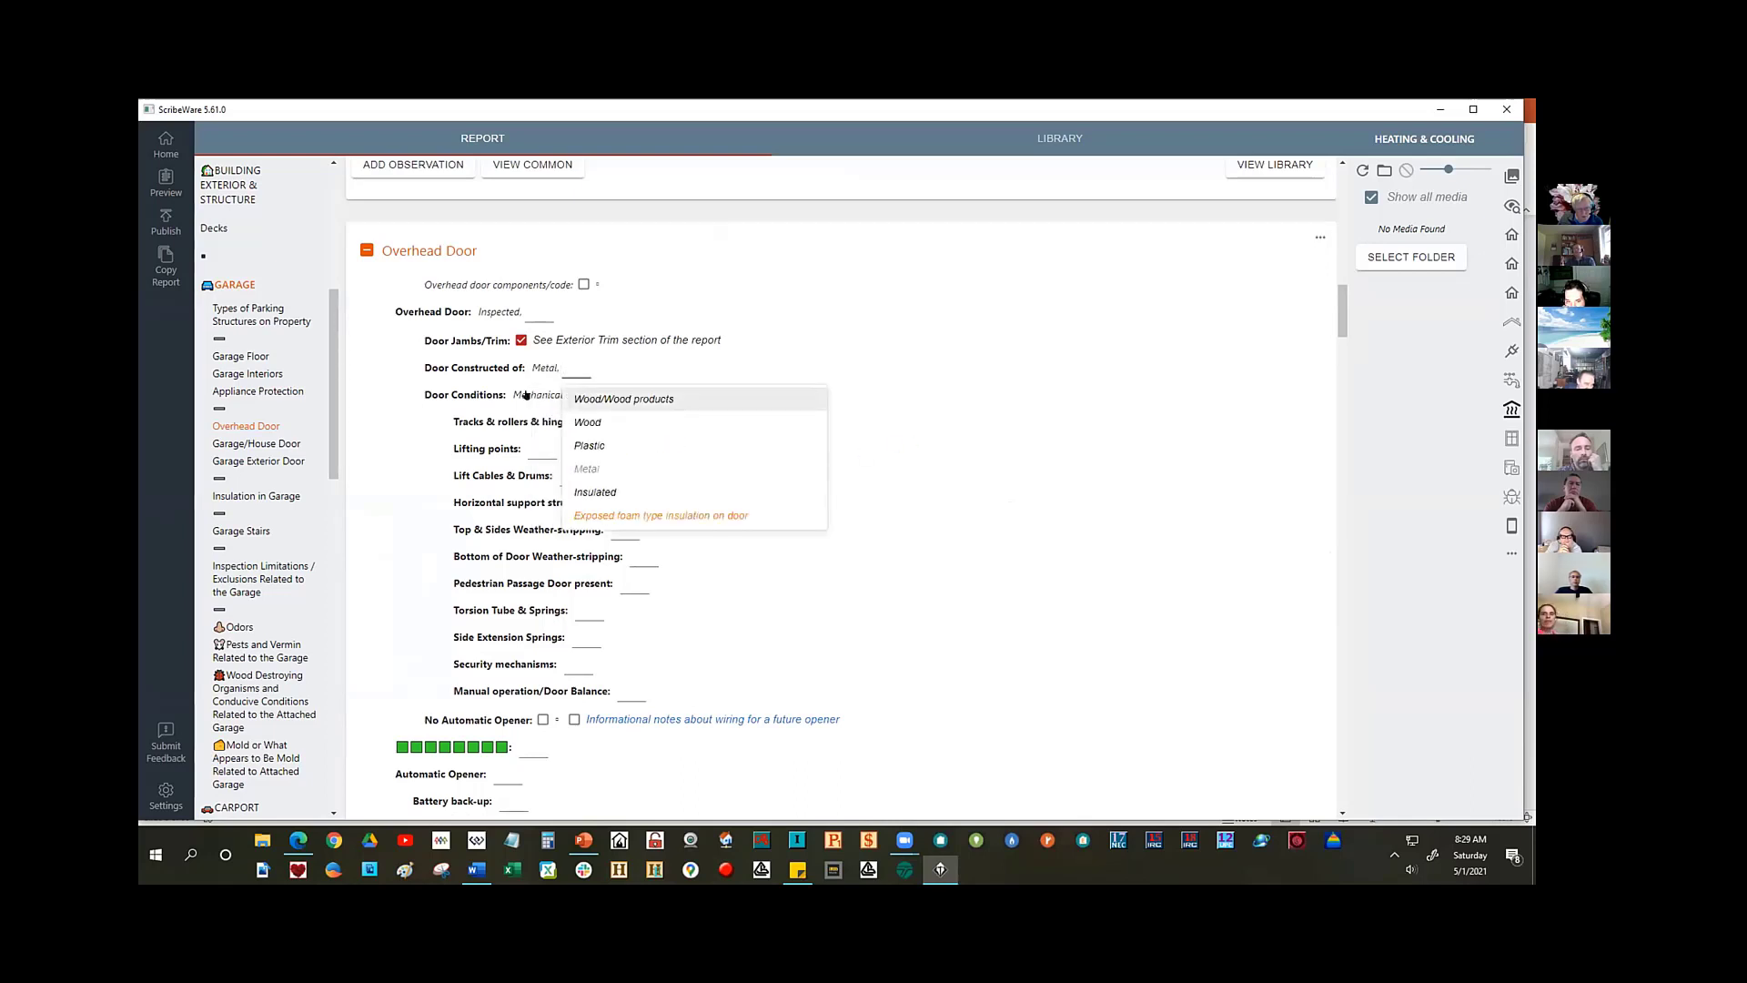
{"action": "left_click", "coordinate": [409, 418]}
- Remove "Mechanical damage to door/panels noted" from the Door Conditions entry
{"action": "left_click", "coordinate": [731, 402]}
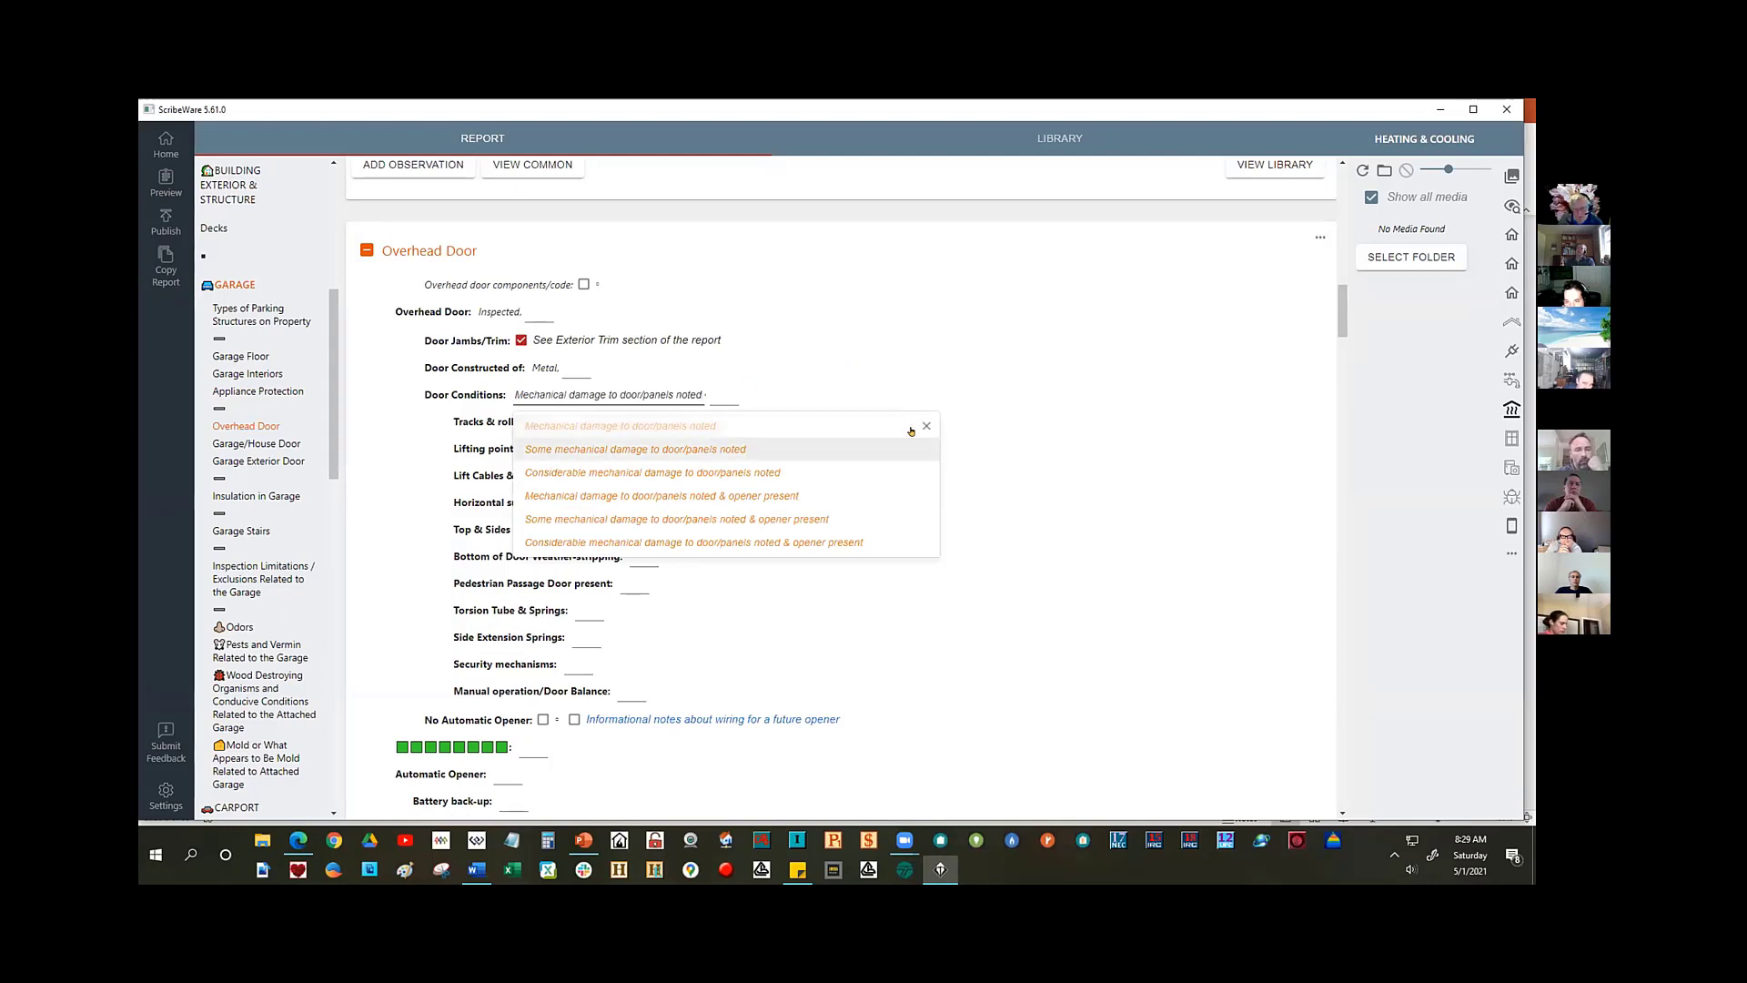
{"action": "left_click", "coordinate": [924, 424]}
{"action": "left_click", "coordinate": [947, 337]}
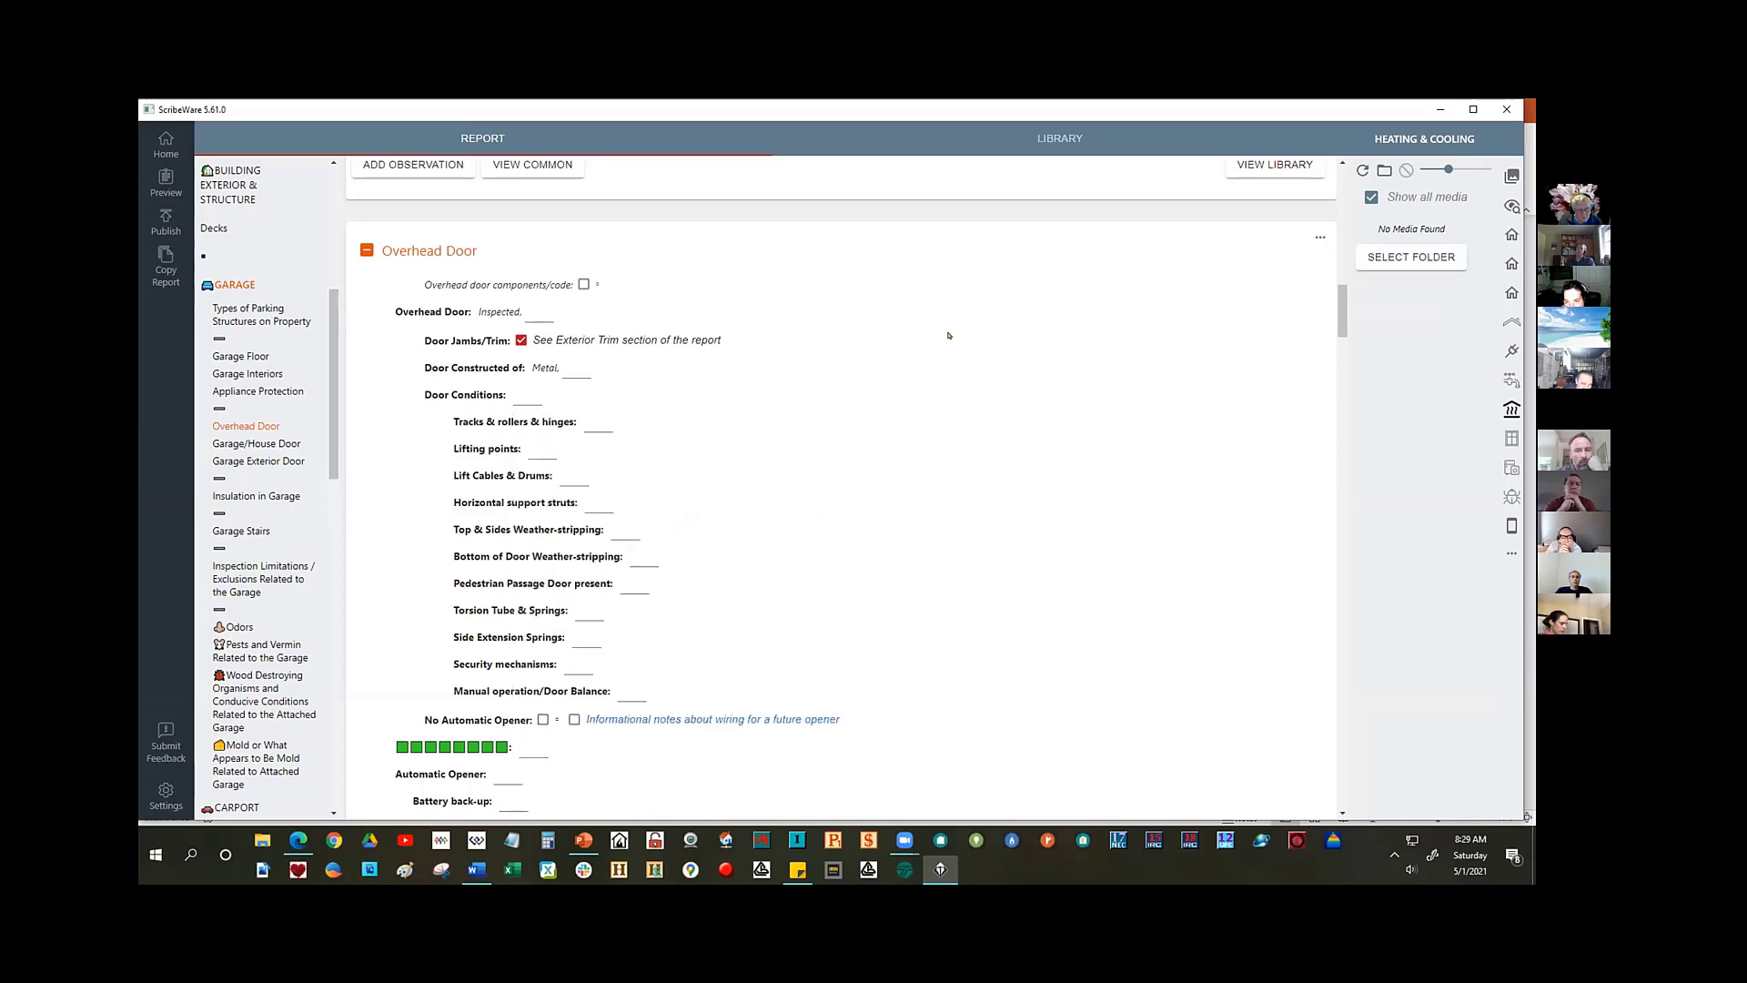
- Set Door Conditions to "Wear & Tear consistent with age of door" and review the remaining condition options
{"action": "left_click", "coordinate": [525, 396]}
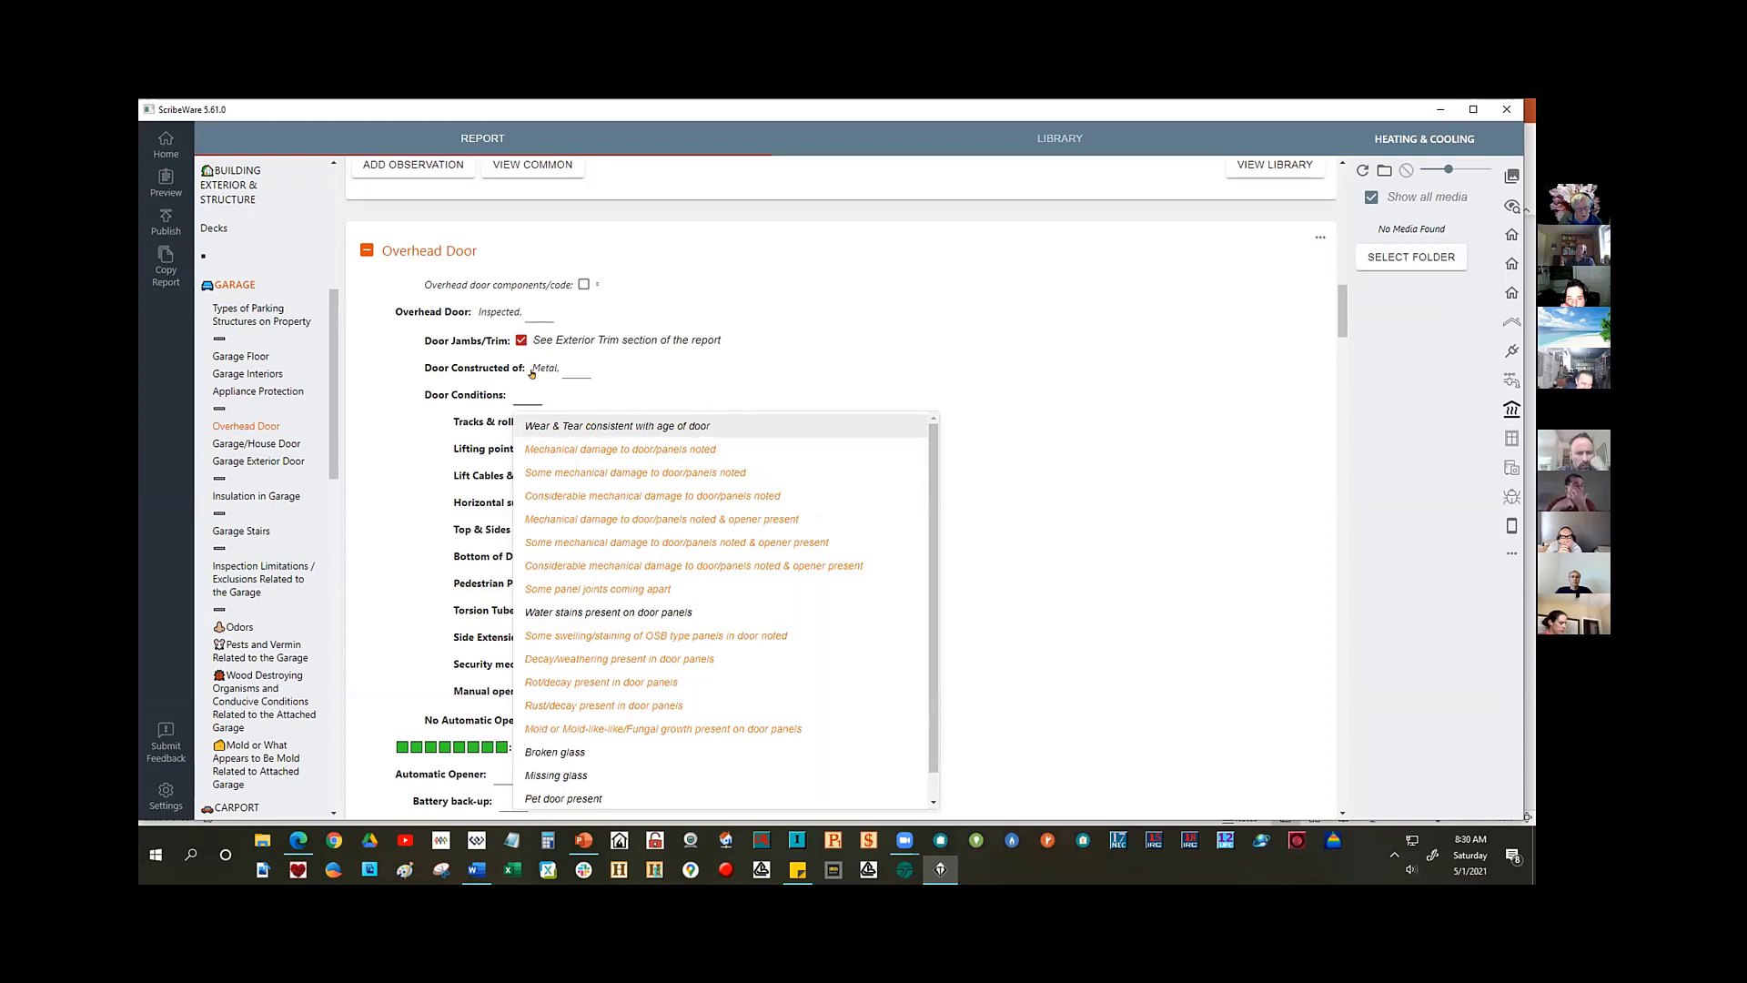
{"action": "left_click", "coordinate": [416, 389]}
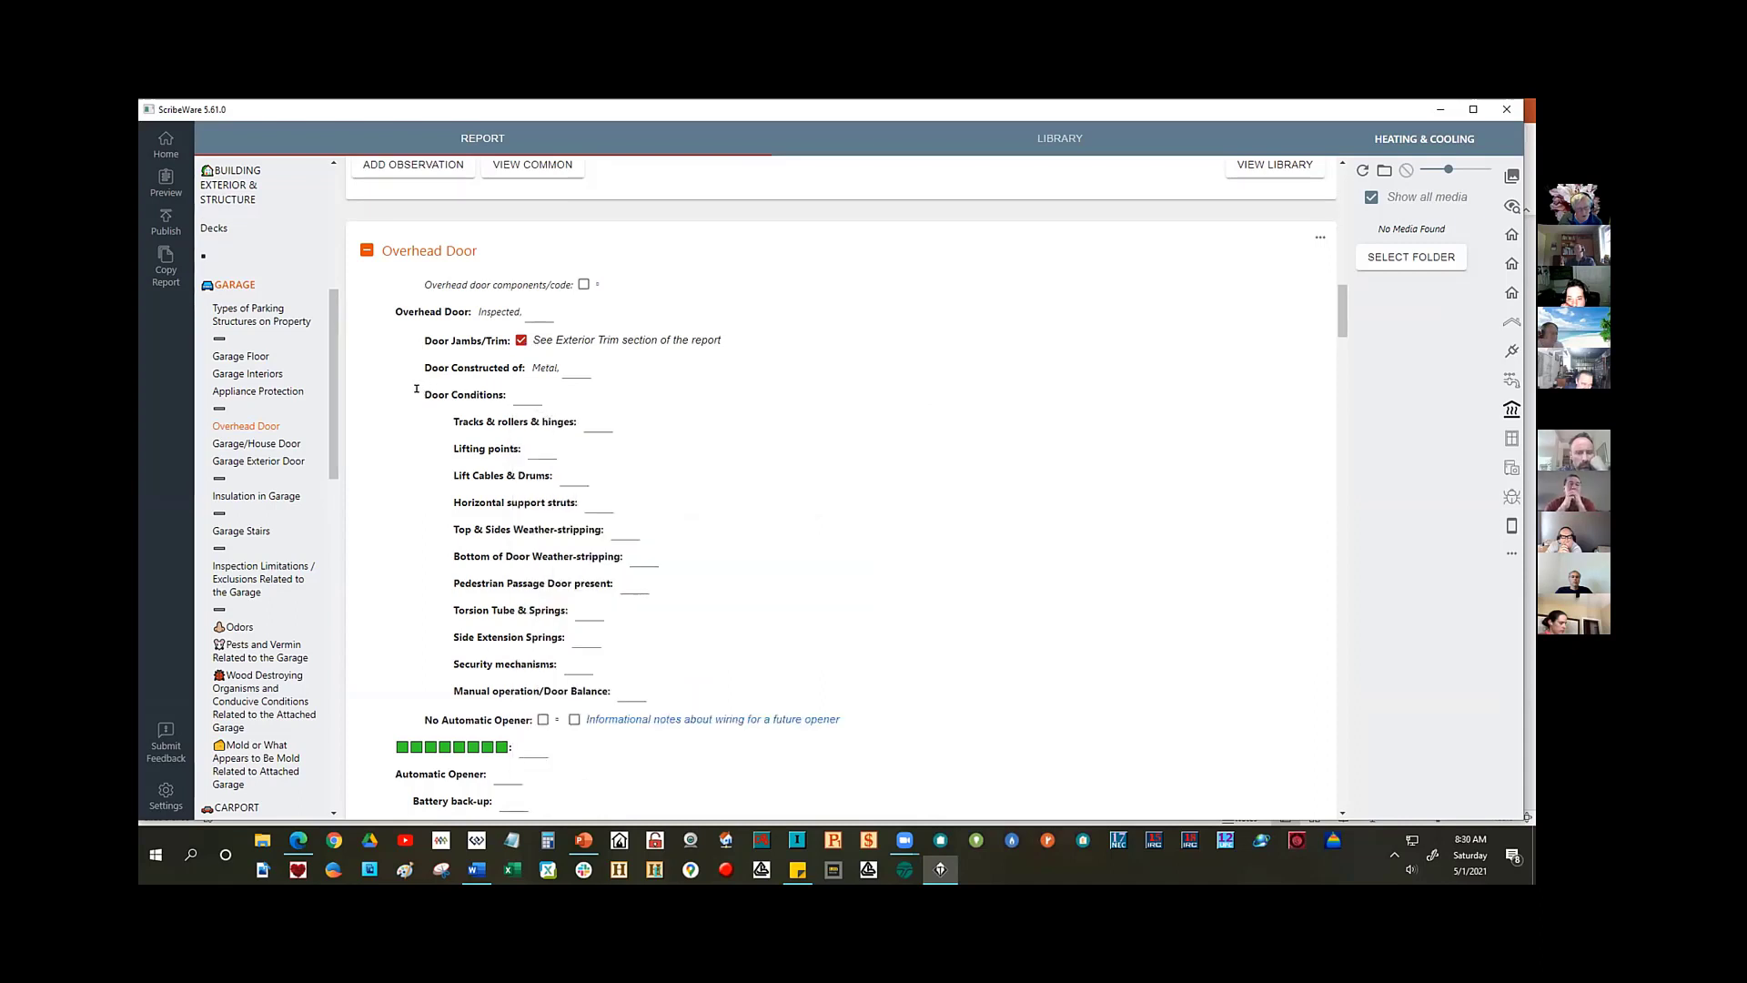
{"action": "left_click", "coordinate": [527, 396]}
{"action": "left_click", "coordinate": [644, 425]}
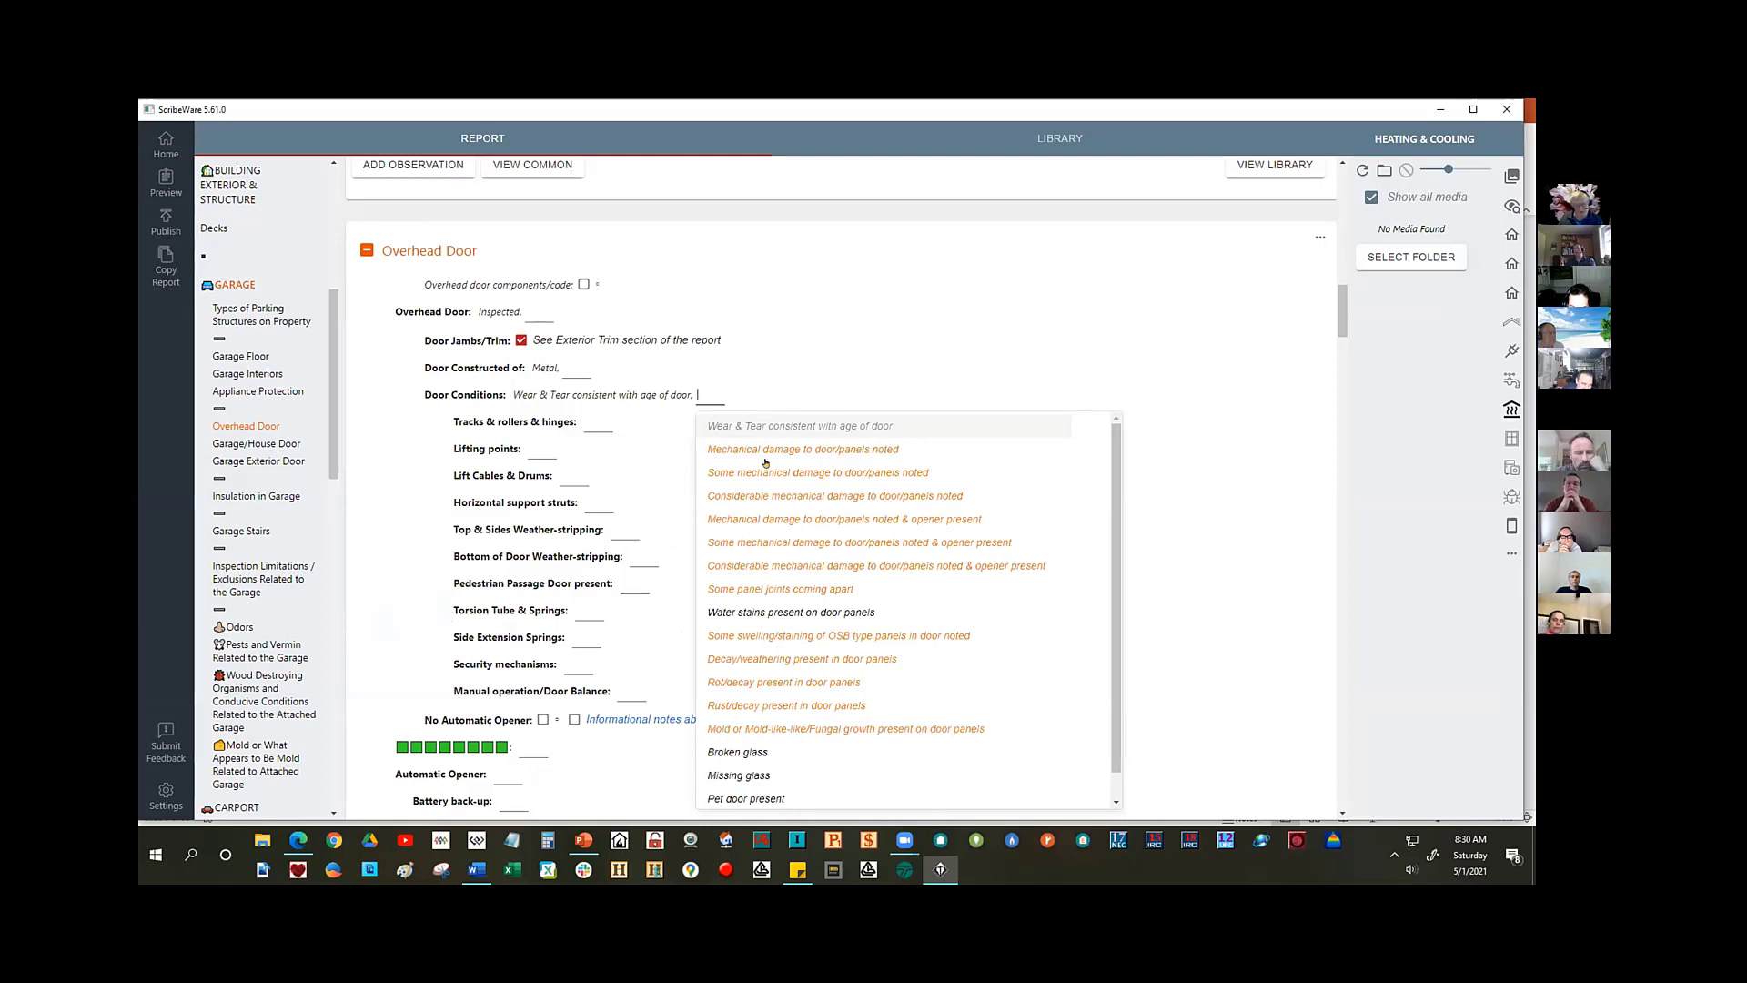
{"action": "key", "text": "Down"}
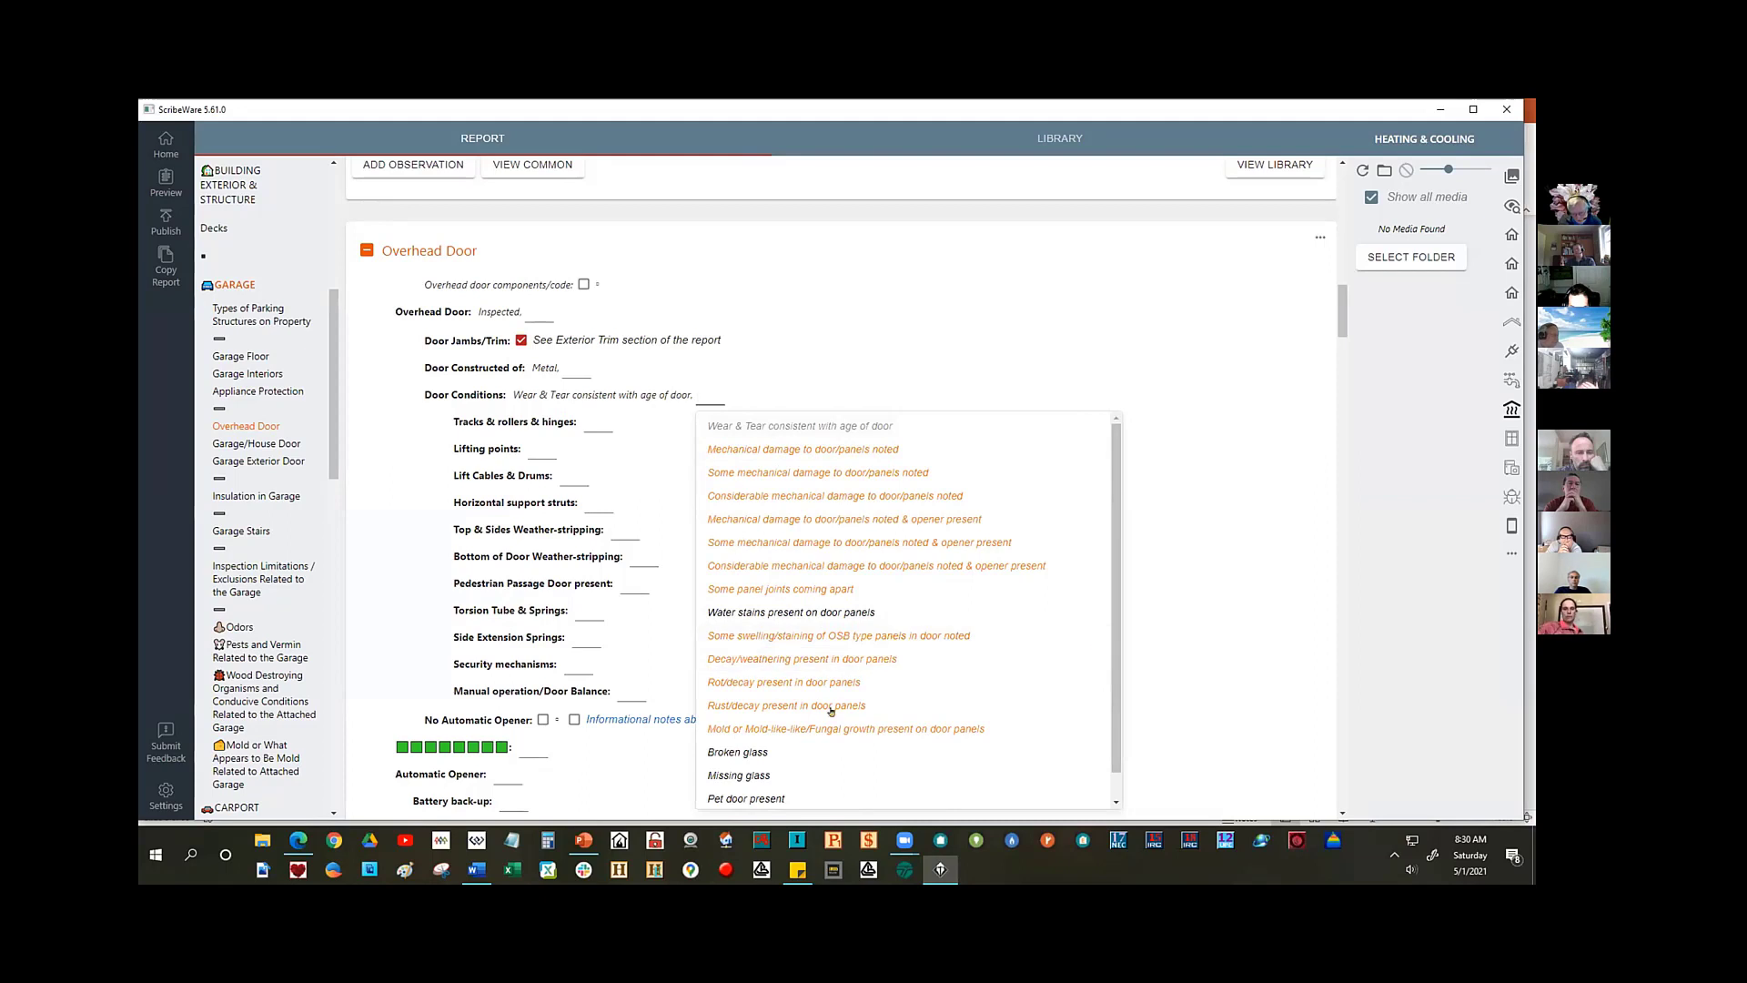
{"action": "scroll", "coordinate": [1112, 684], "scroll_direction": "down", "scroll_amount": 1}
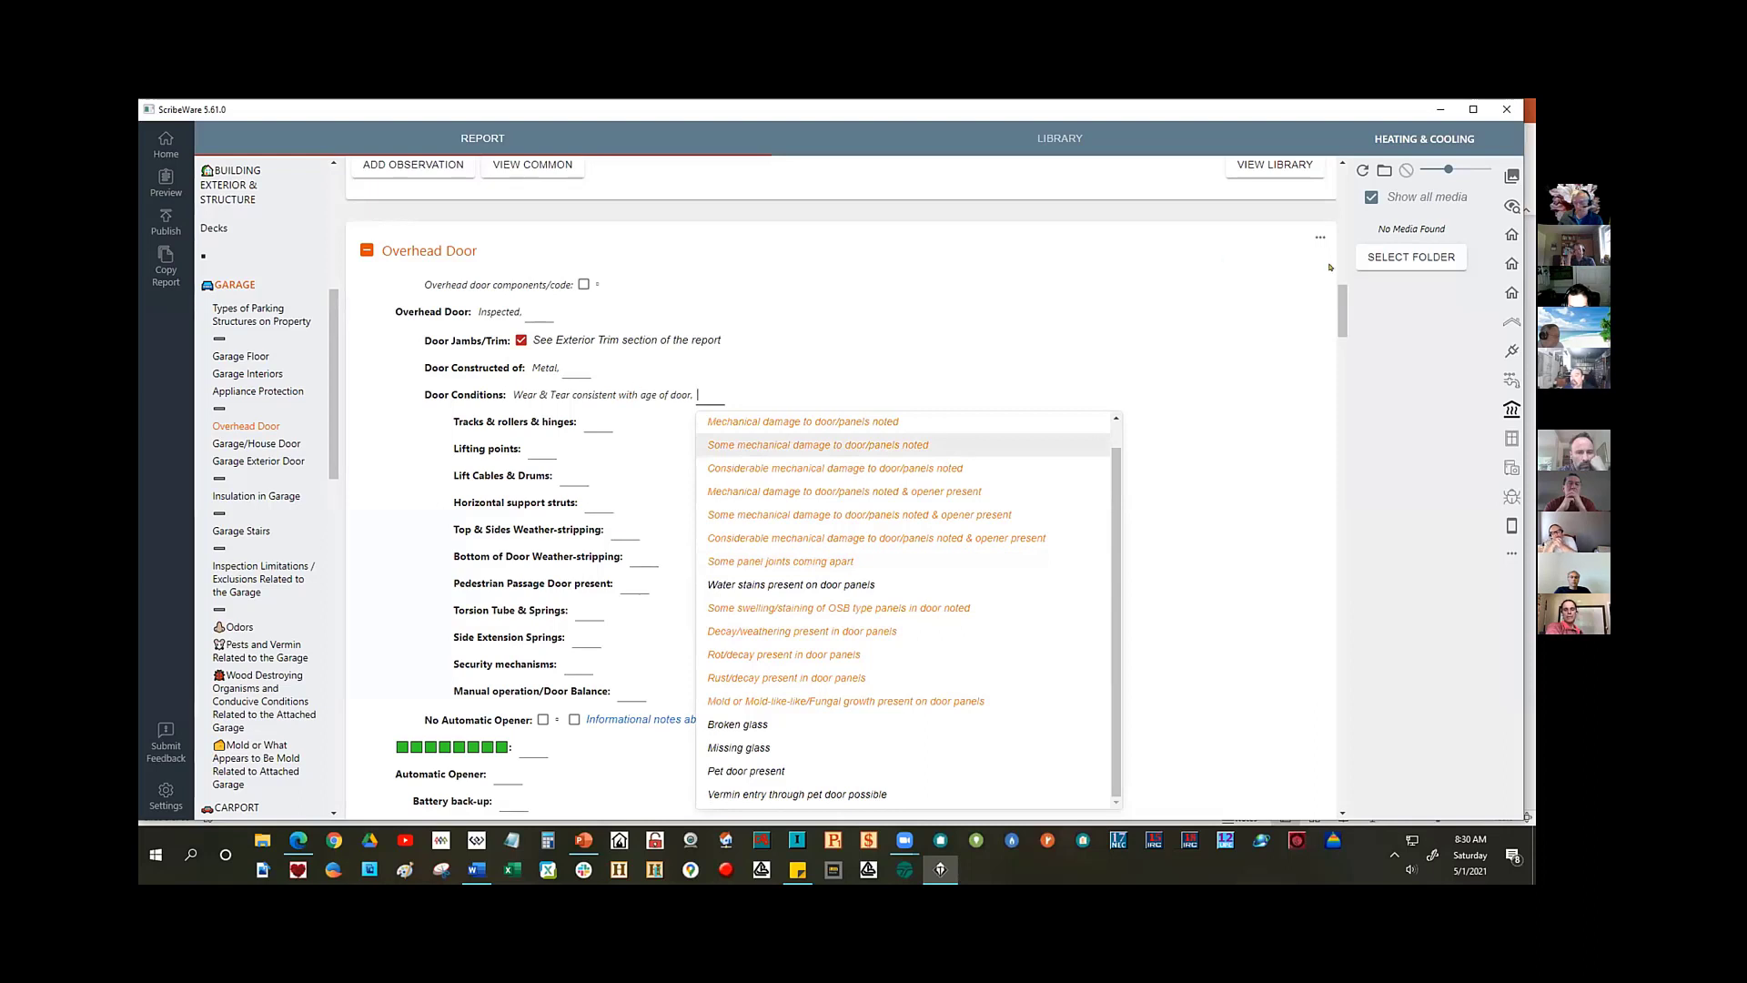
- Edit the Overhead Door section to add "No defects noted" as the first Door Conditions option, and save the field
{"action": "left_click", "coordinate": [1321, 238]}
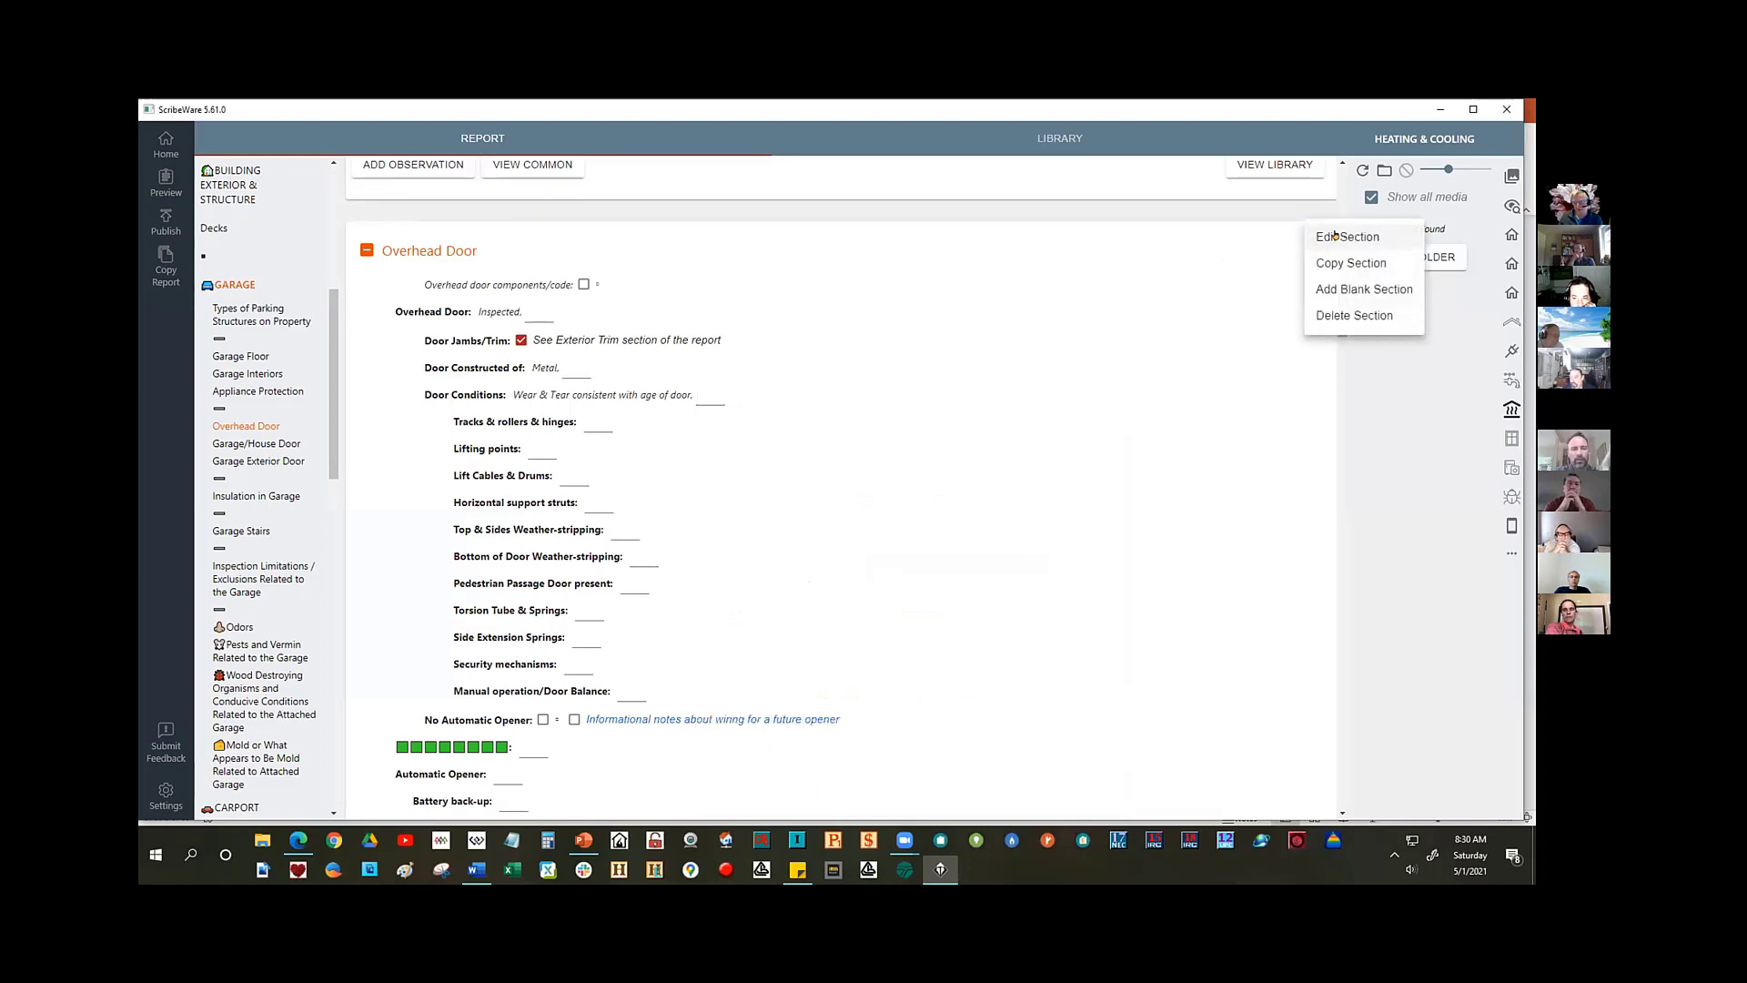
{"action": "left_click", "coordinate": [1335, 236]}
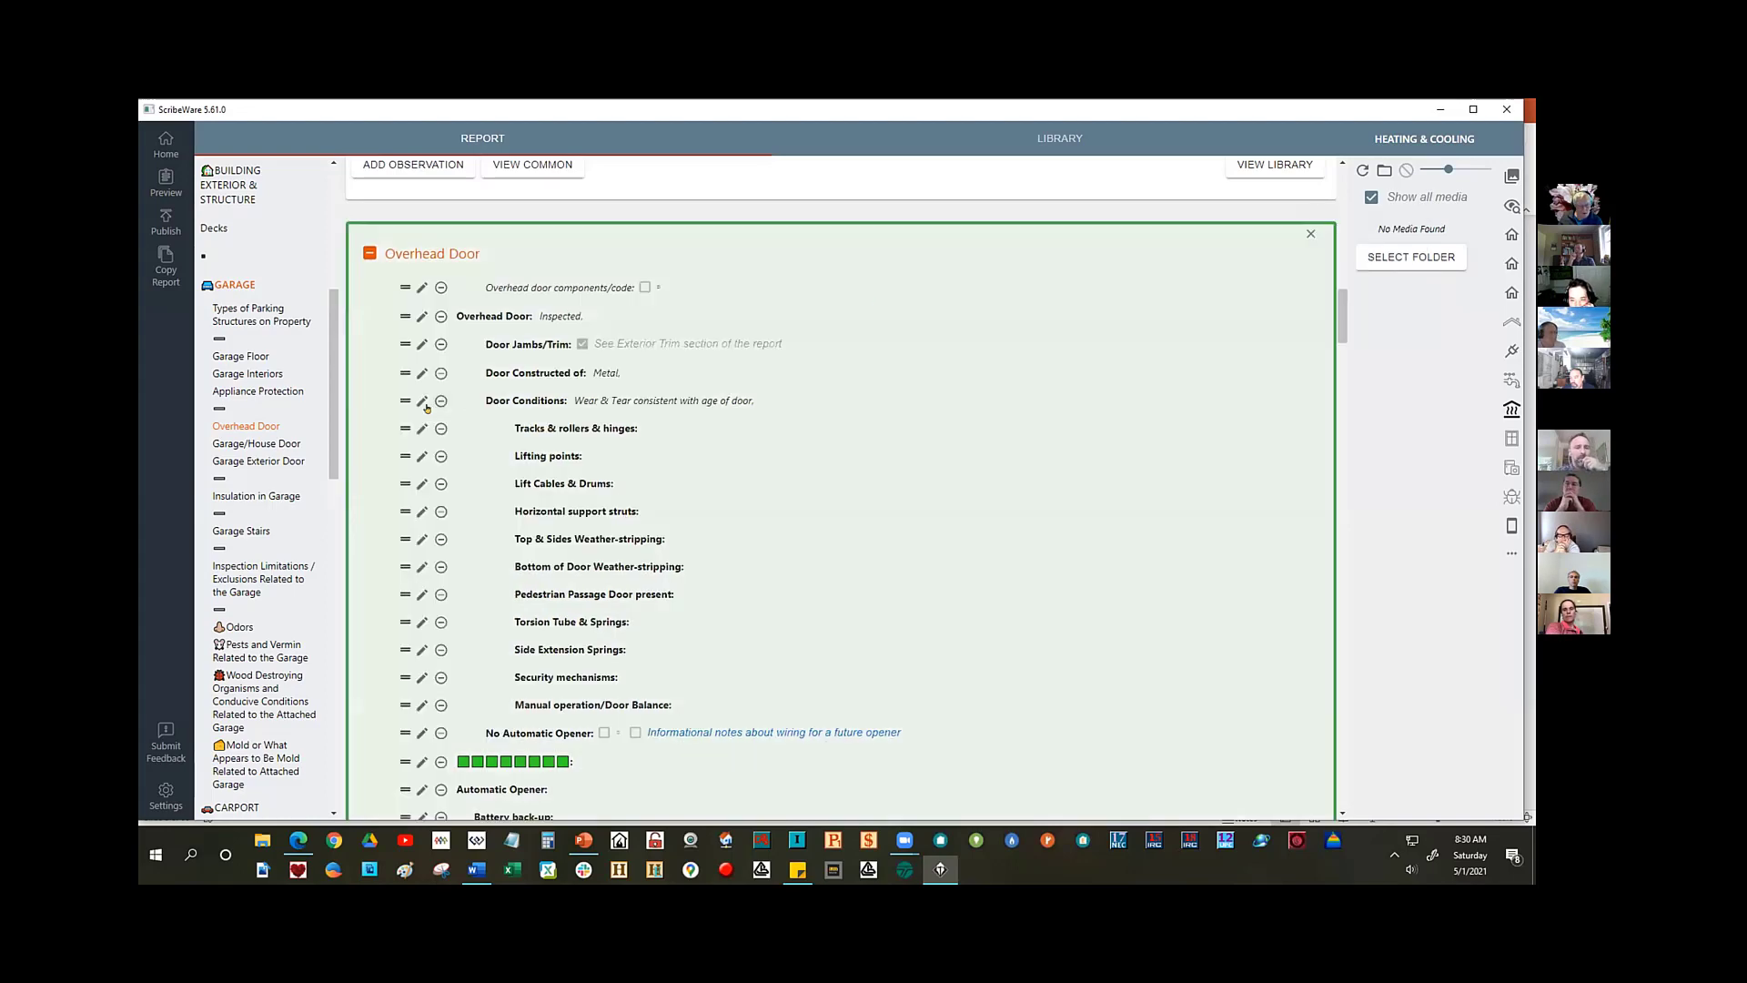
{"action": "left_click", "coordinate": [422, 402]}
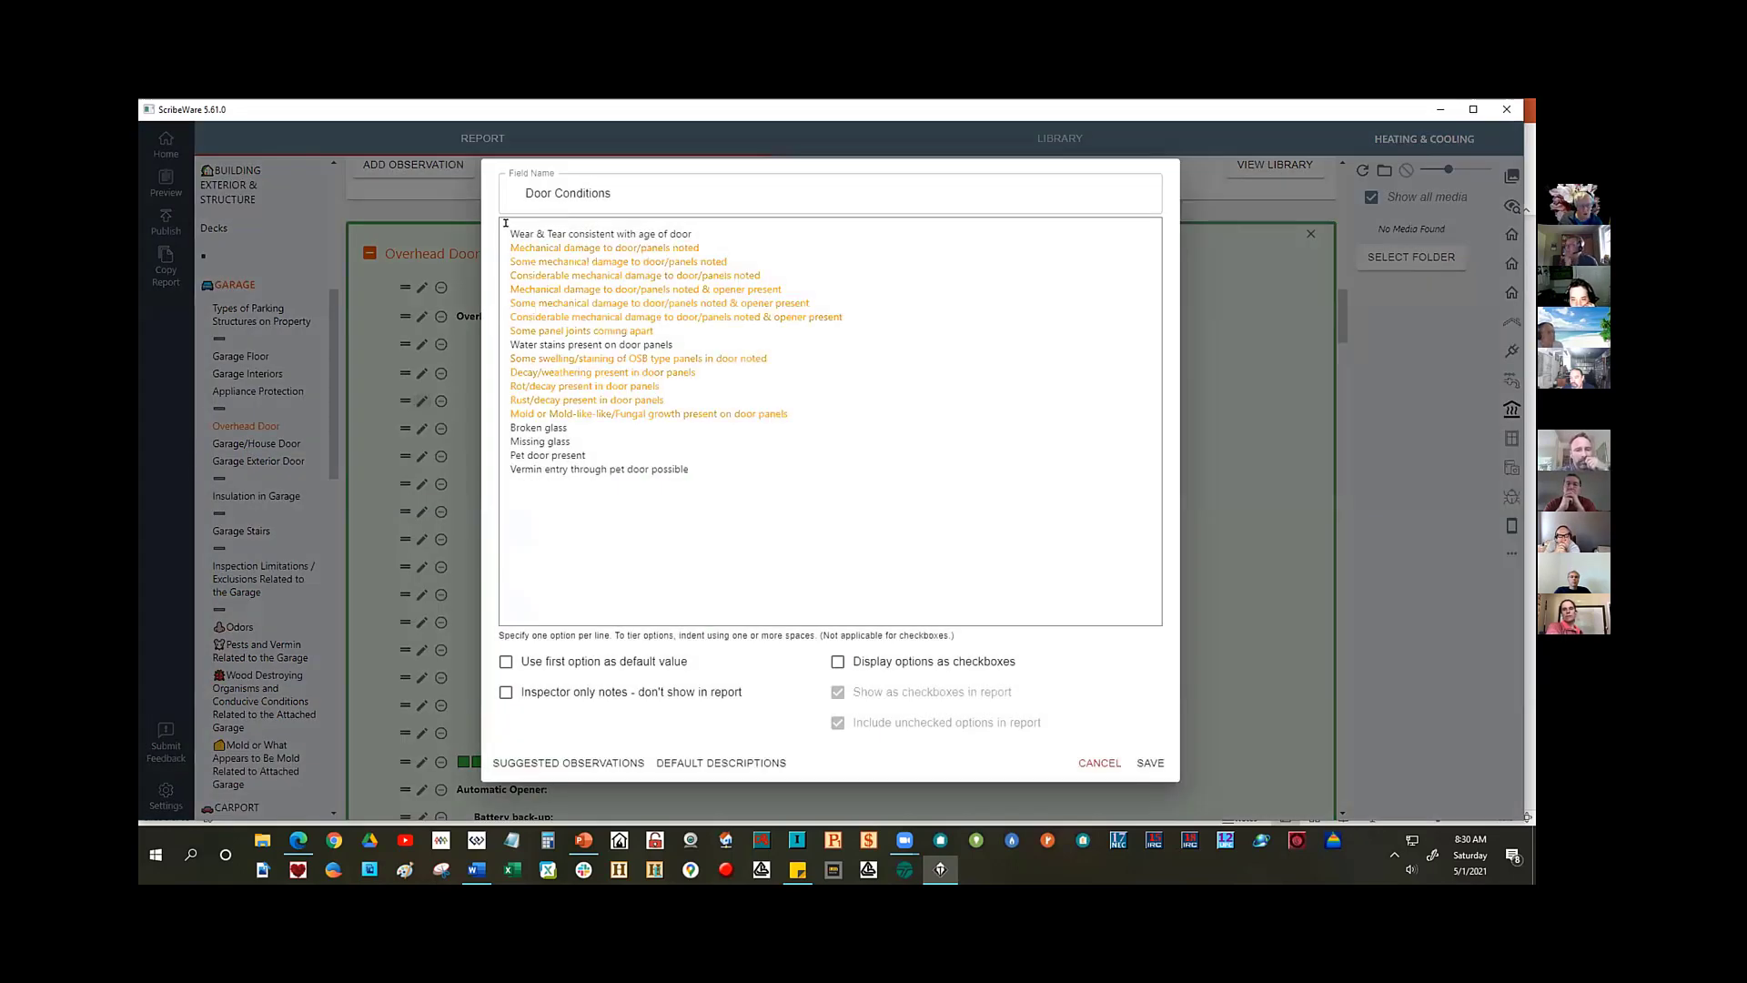
{"action": "left_click", "coordinate": [505, 223]}
{"action": "key", "text": "Return"}
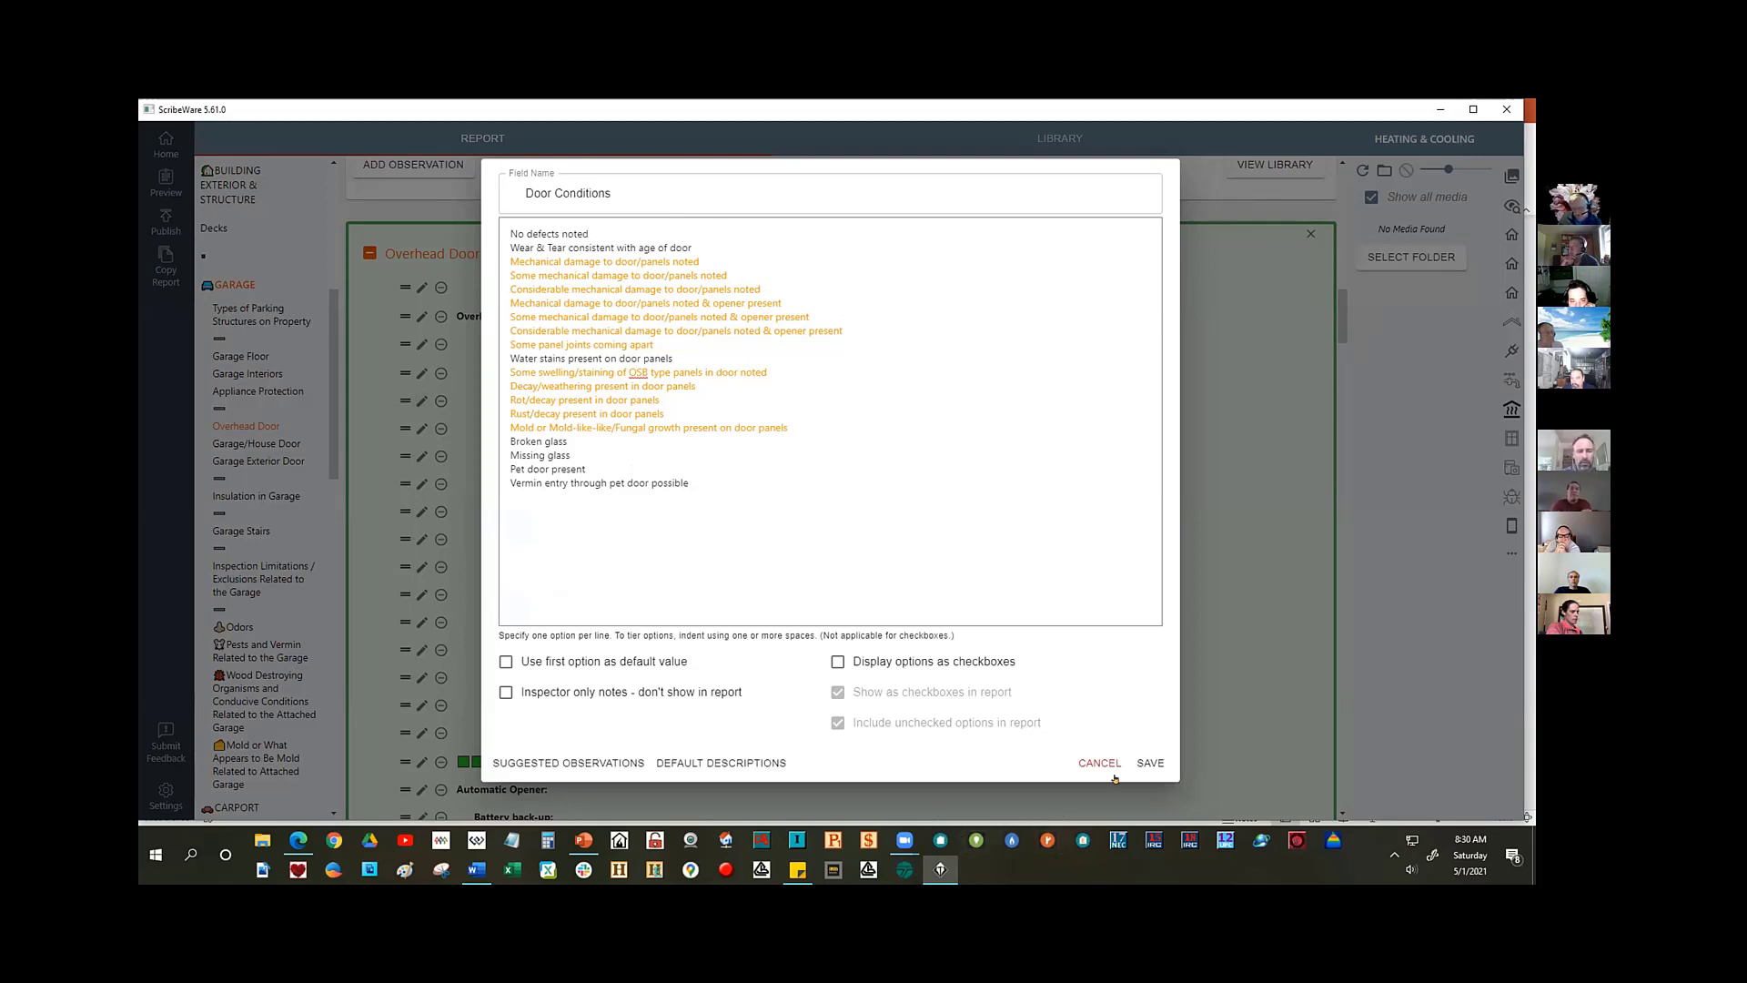
{"action": "left_click", "coordinate": [1148, 764]}
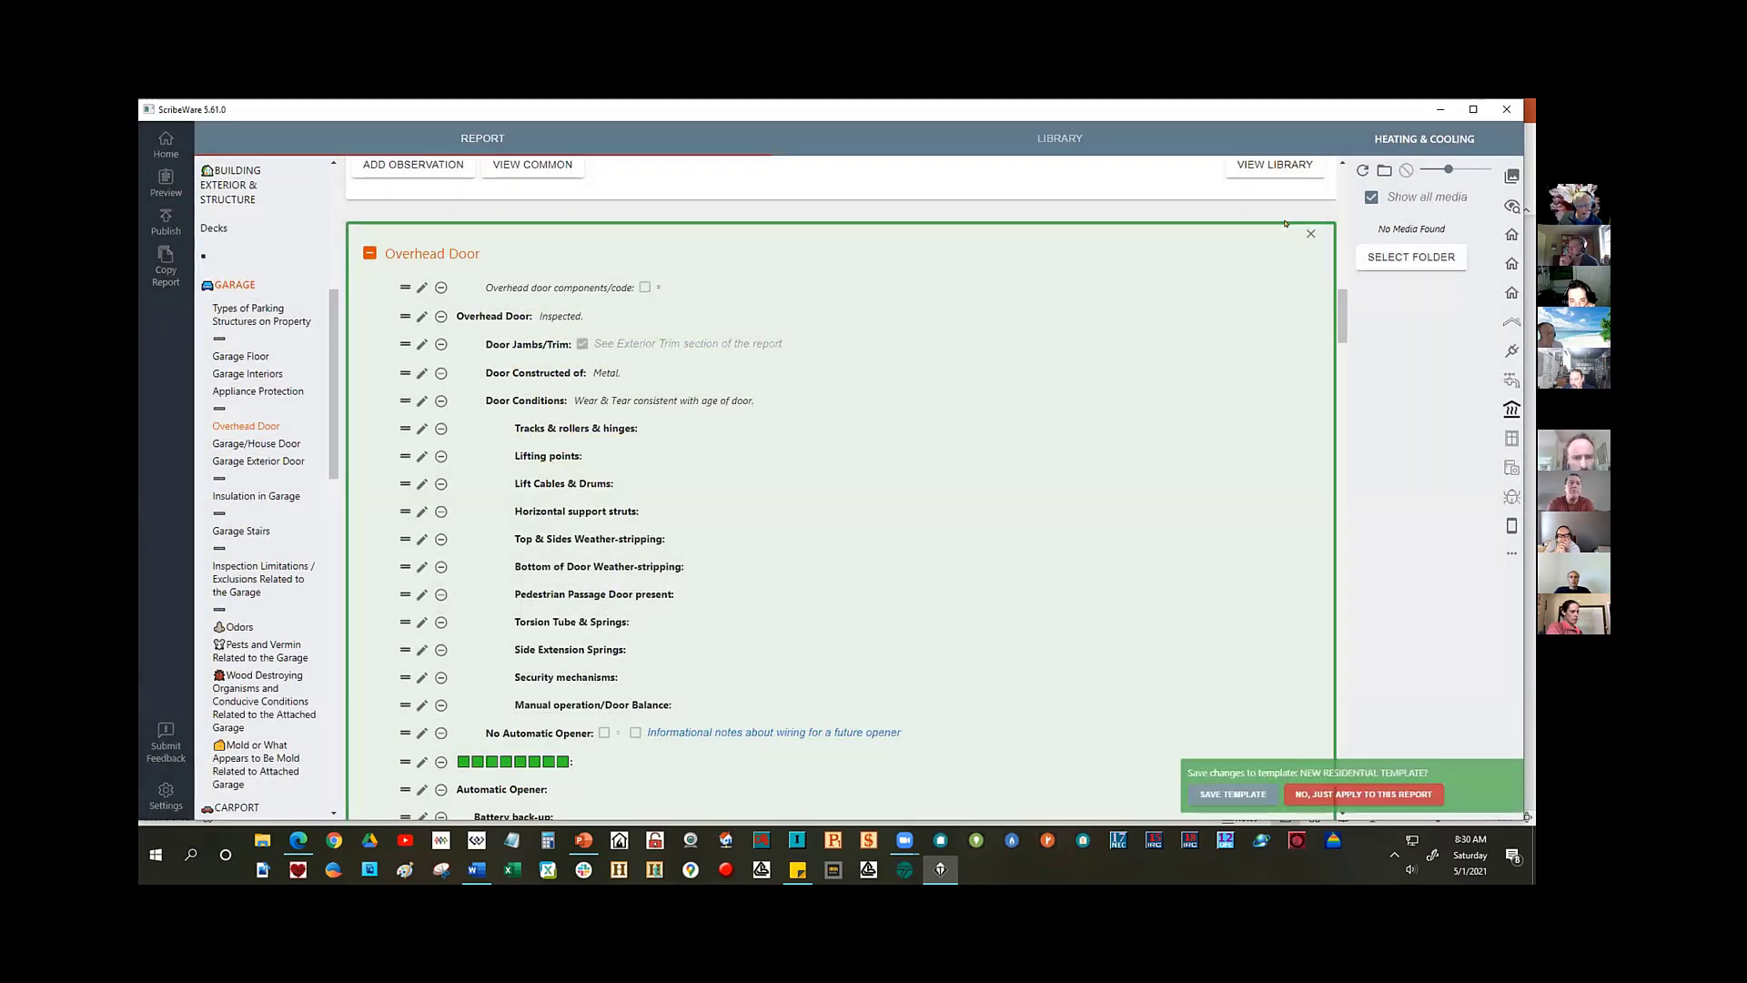
{"action": "left_click", "coordinate": [1310, 232]}
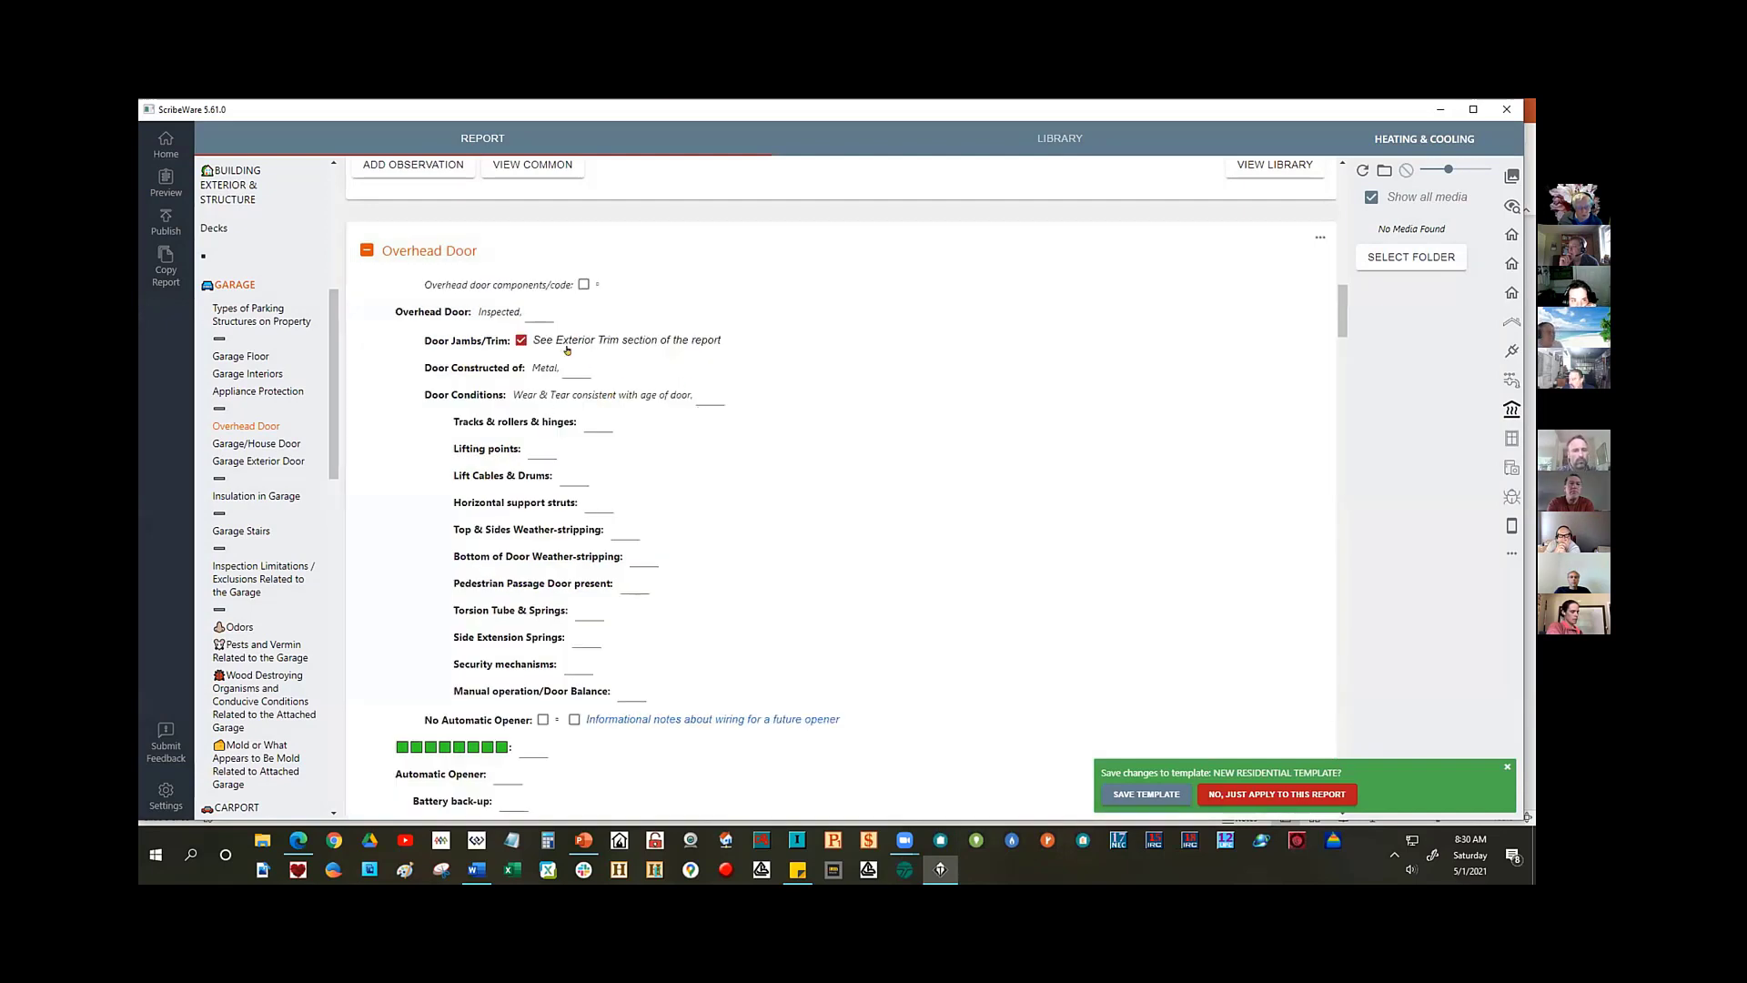
- Replace the wear and tear text in the Door Conditions entry with "No defects noted"
{"action": "left_click", "coordinate": [623, 391]}
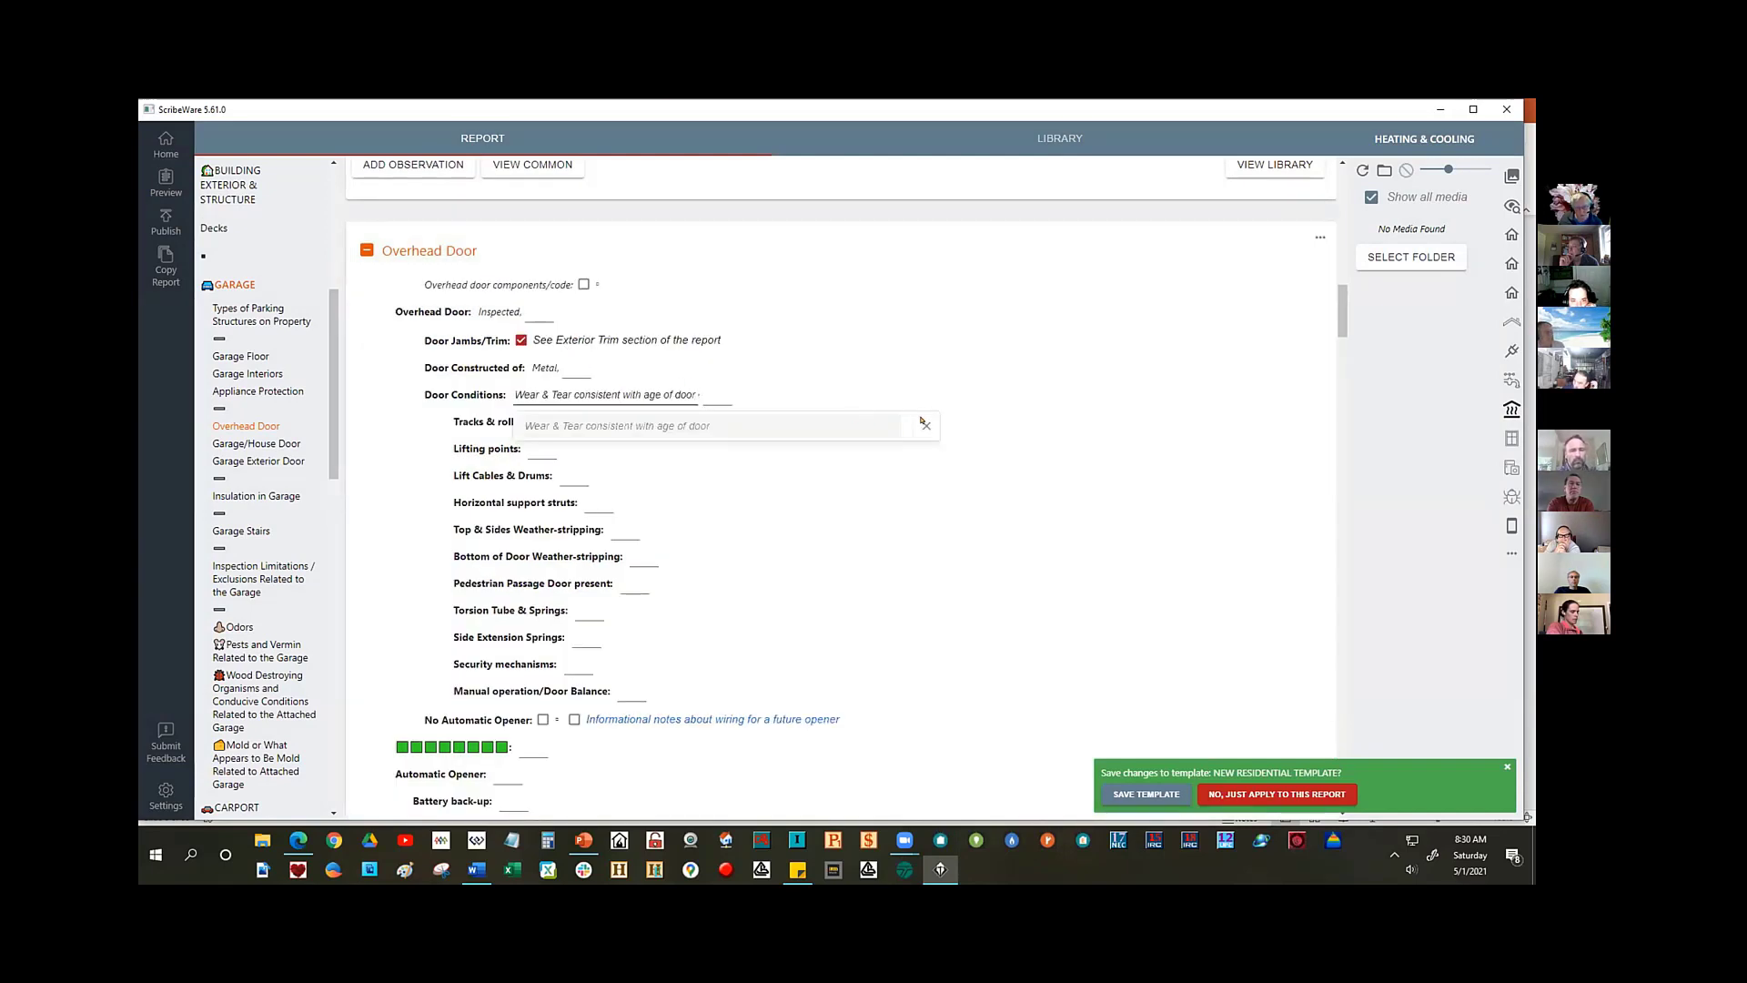
{"action": "left_click", "coordinate": [927, 425]}
{"action": "left_click", "coordinate": [578, 416]}
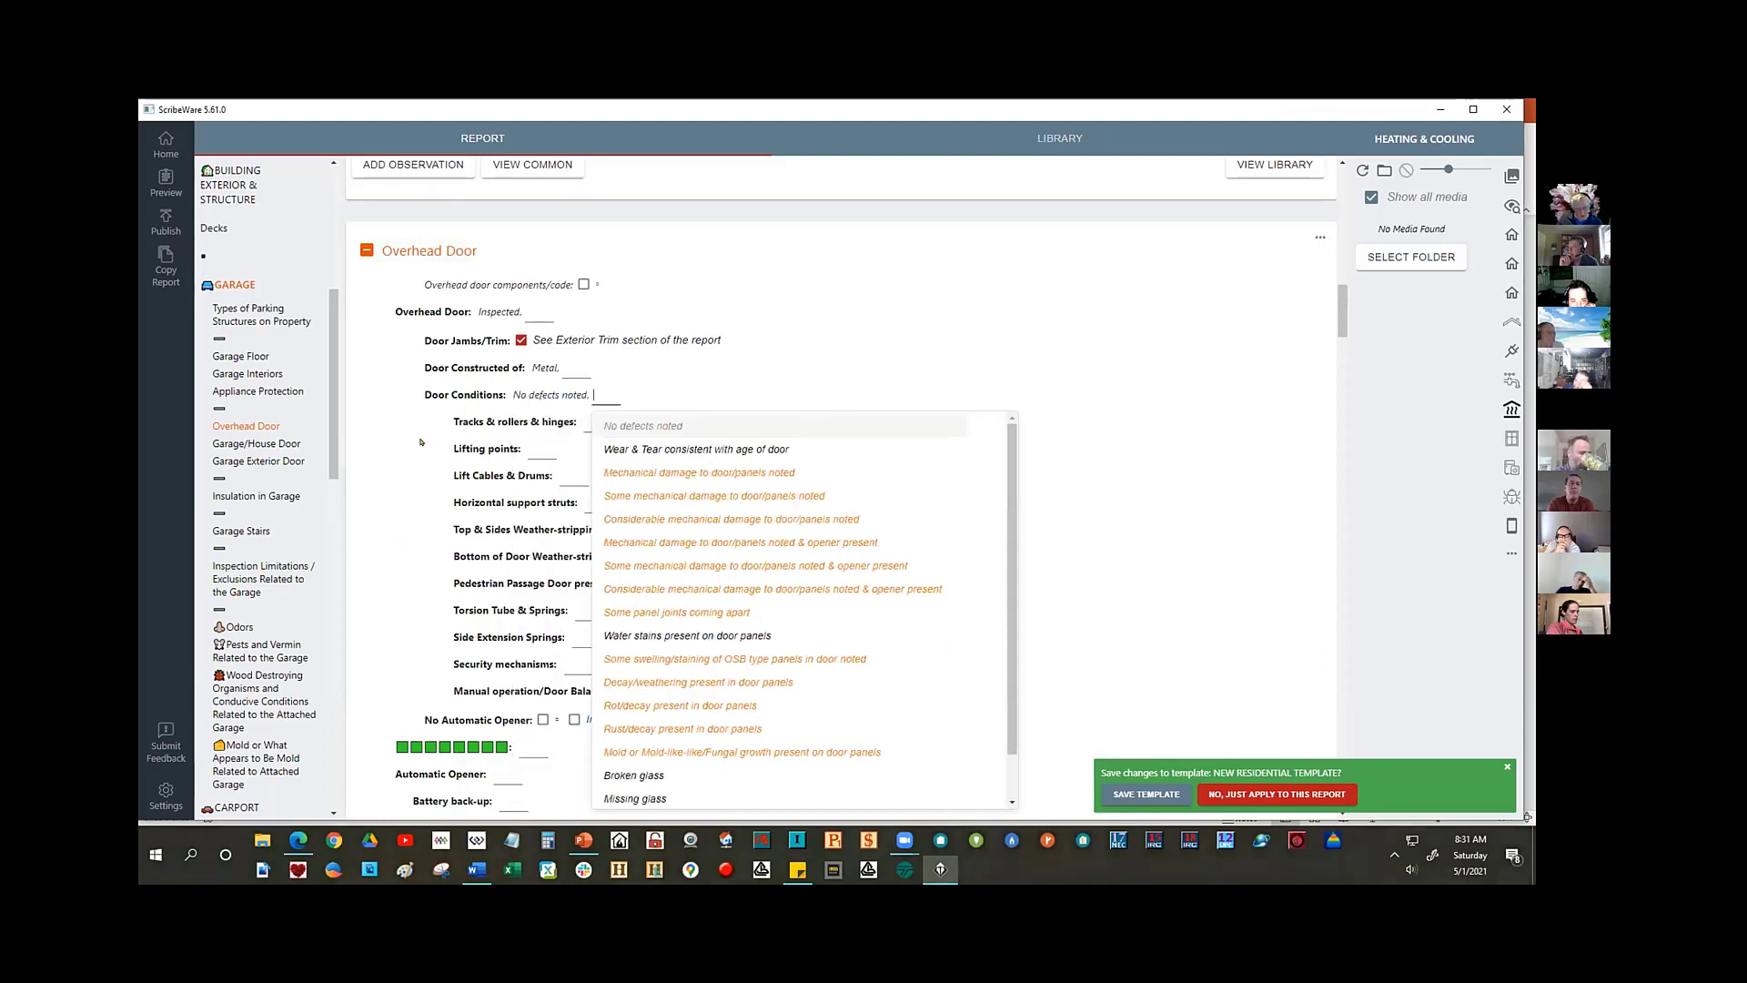
{"action": "left_click", "coordinate": [400, 394]}
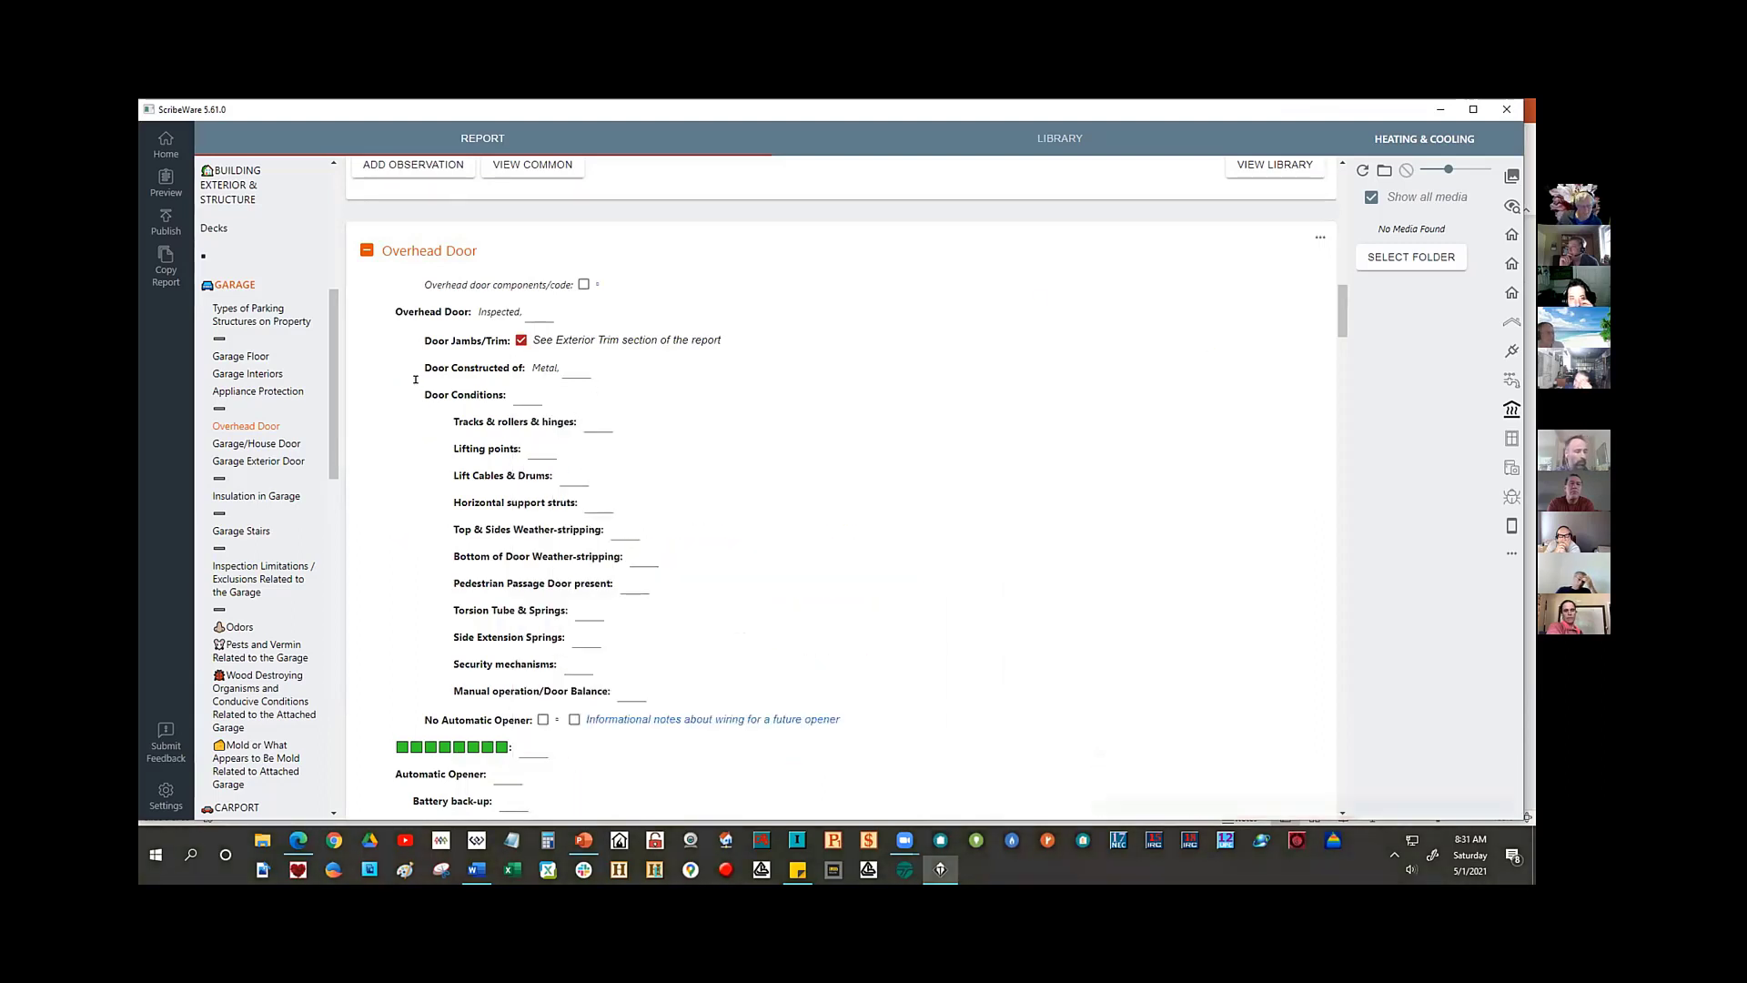
{"action": "left_click", "coordinate": [528, 398]}
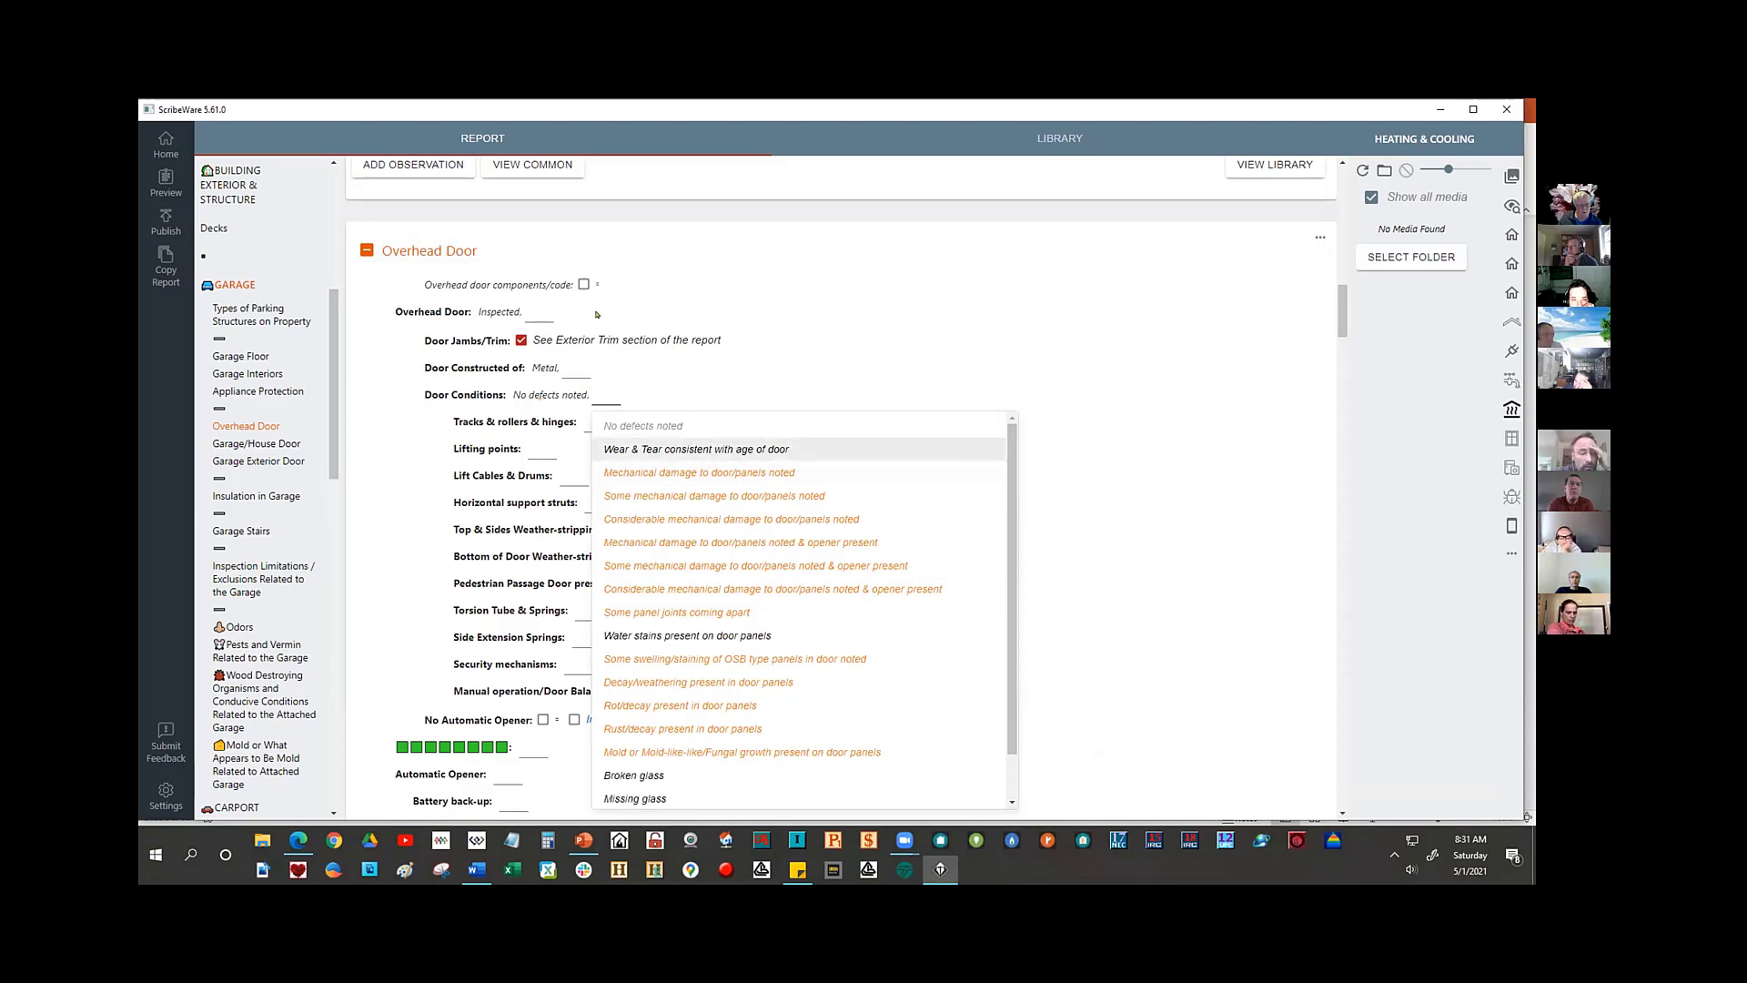
{"action": "left_click", "coordinate": [424, 452]}
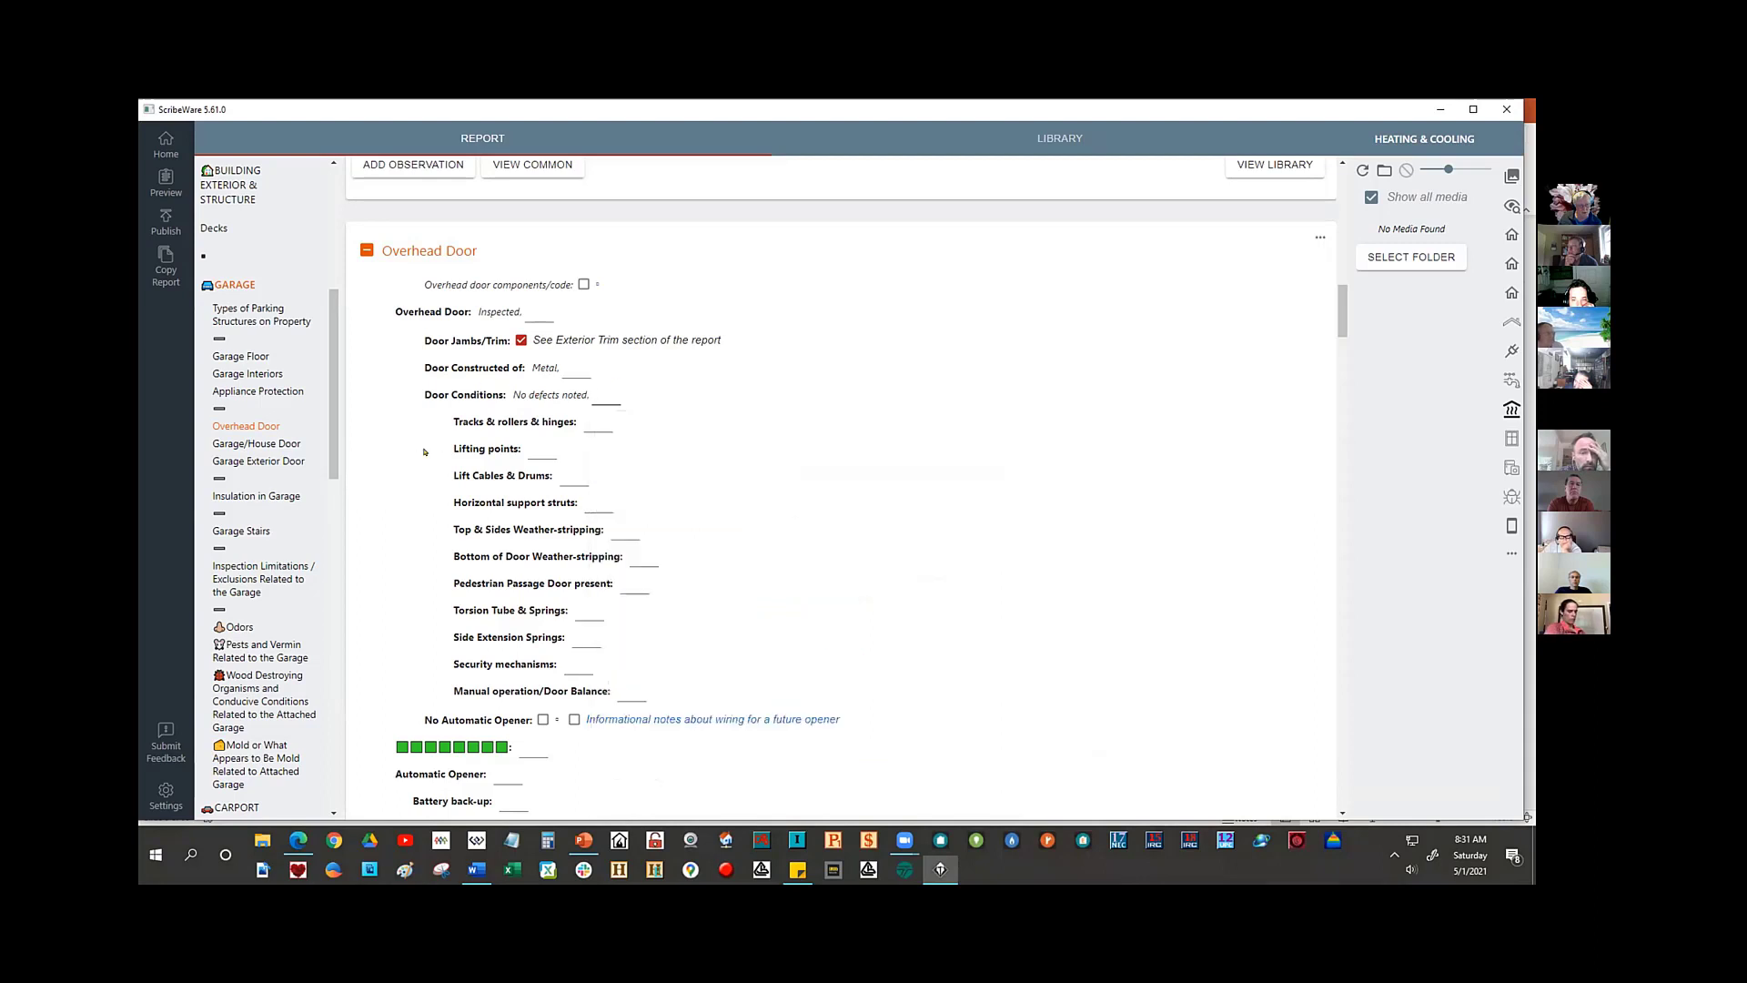
- Add "No defects noted" and "Loose tracks" to the Tracks & rollers & hinges entry and review its remaining options
{"action": "left_click", "coordinate": [590, 428]}
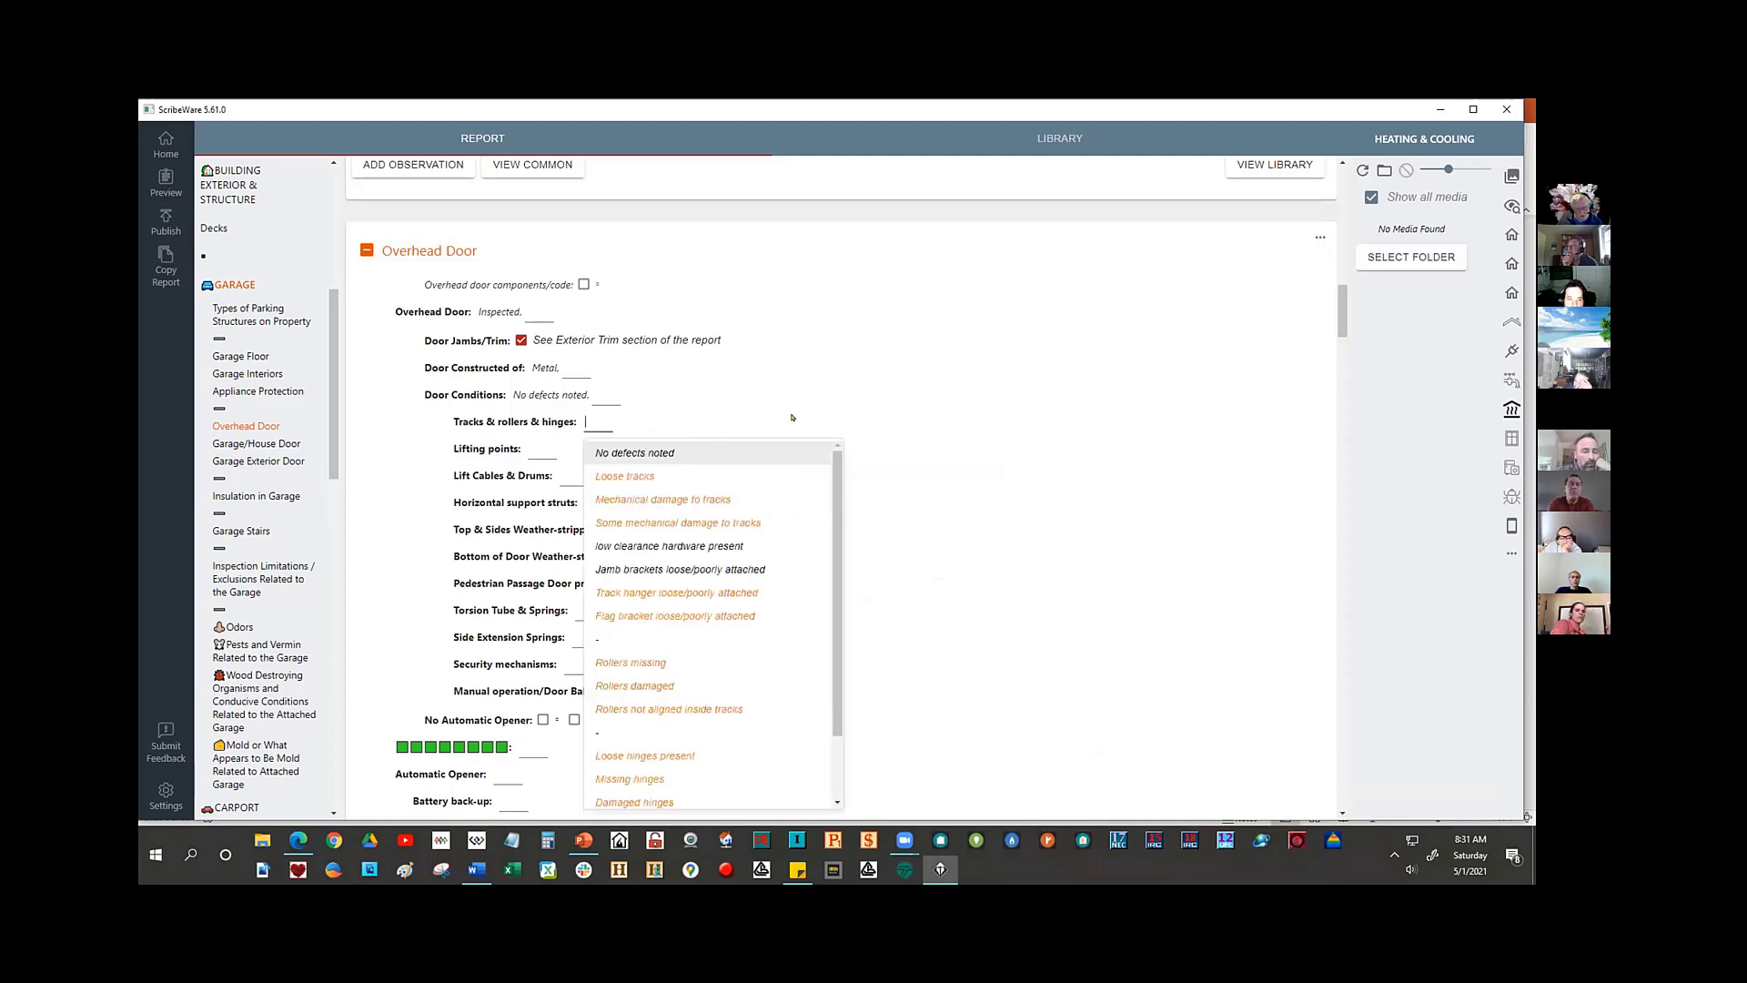
{"action": "left_click", "coordinate": [648, 452]}
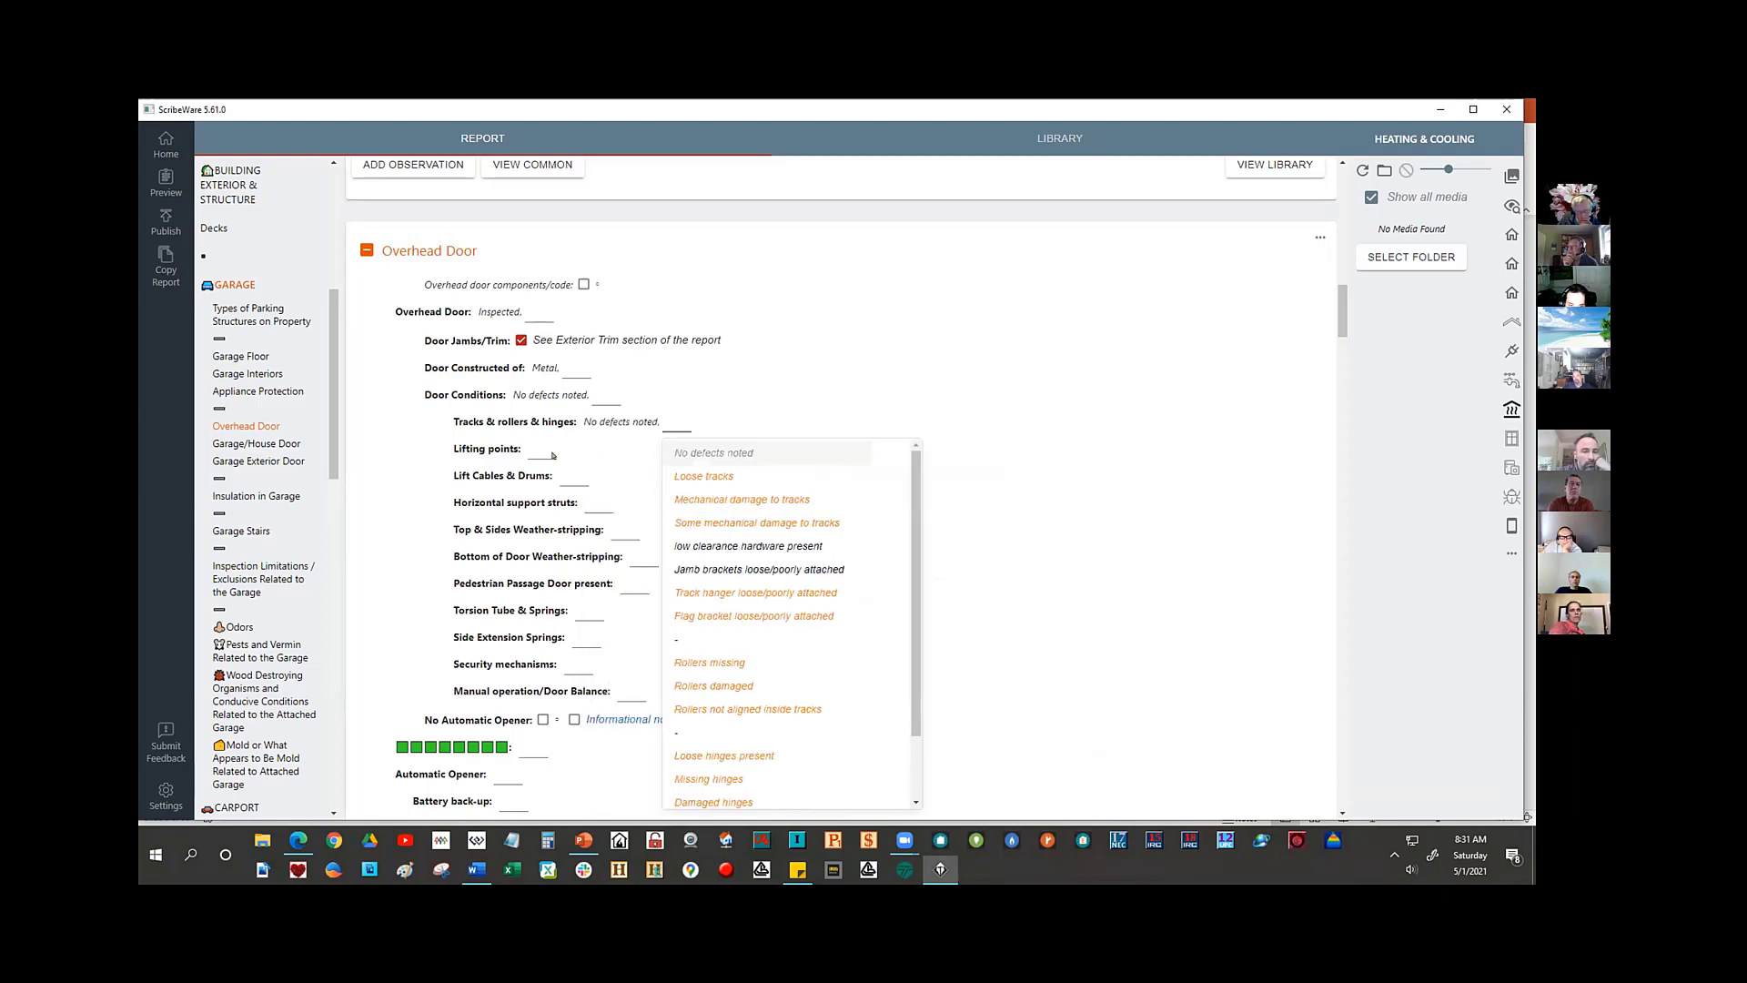
{"action": "left_click", "coordinate": [712, 475]}
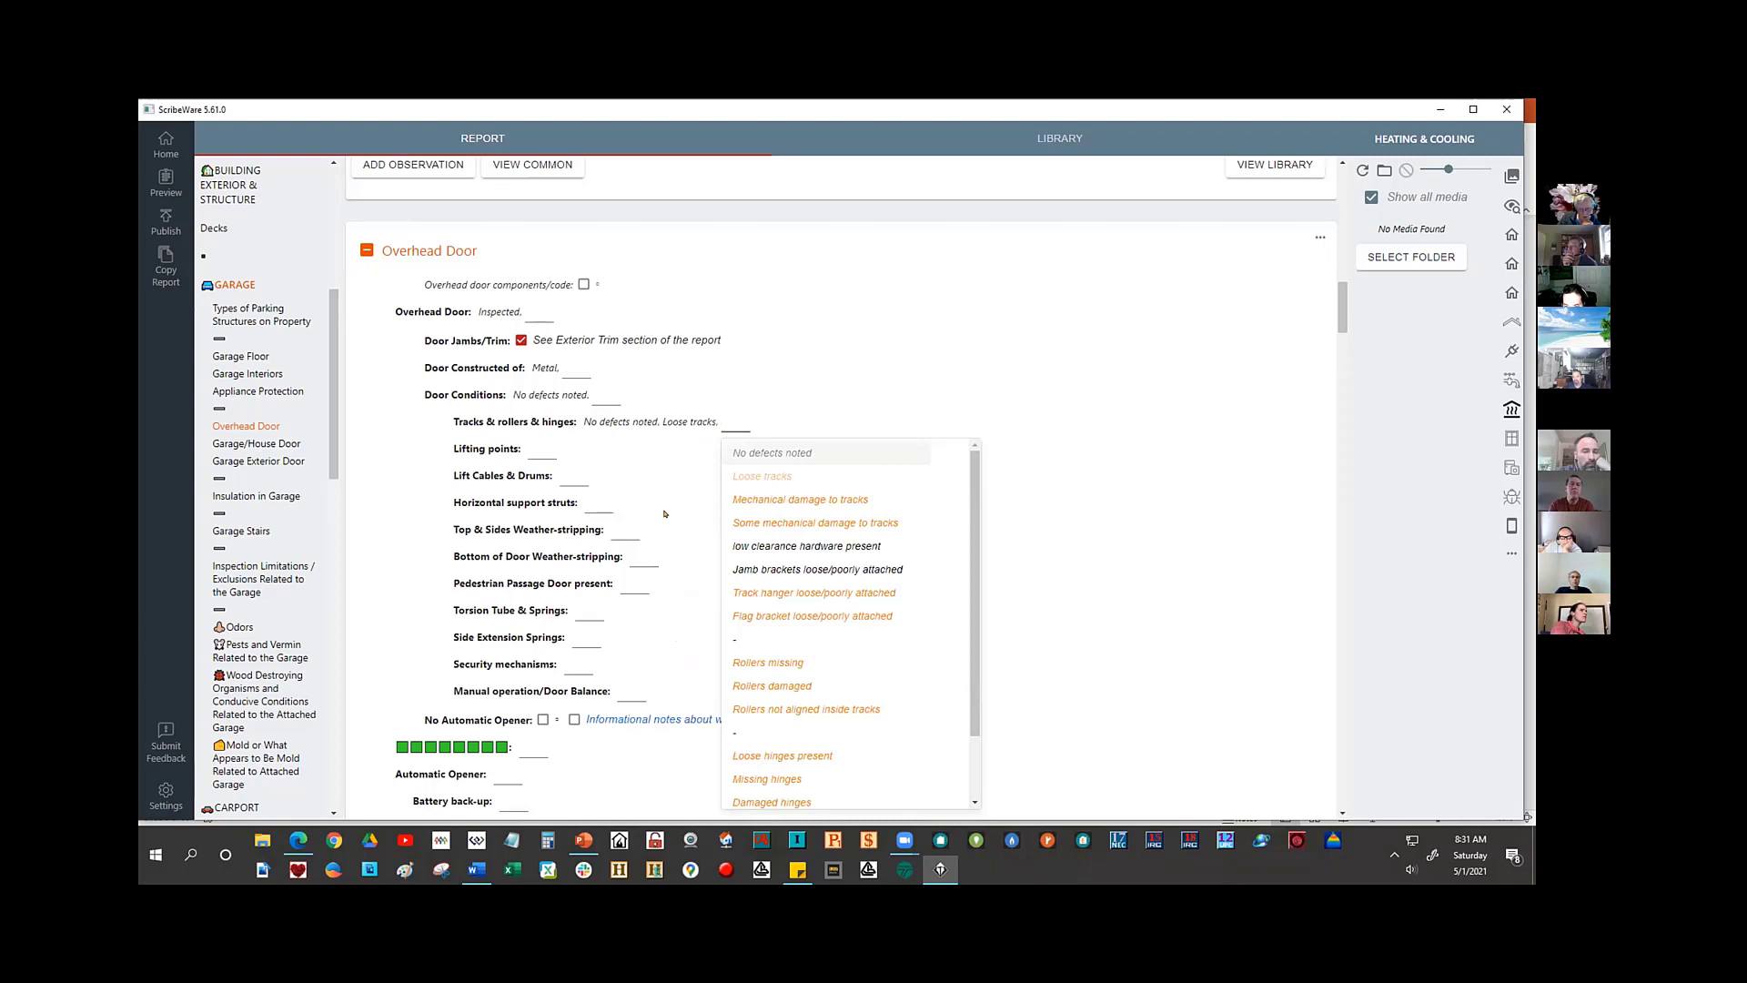
{"action": "key", "text": "Down"}
{"action": "key", "text": "Down"}
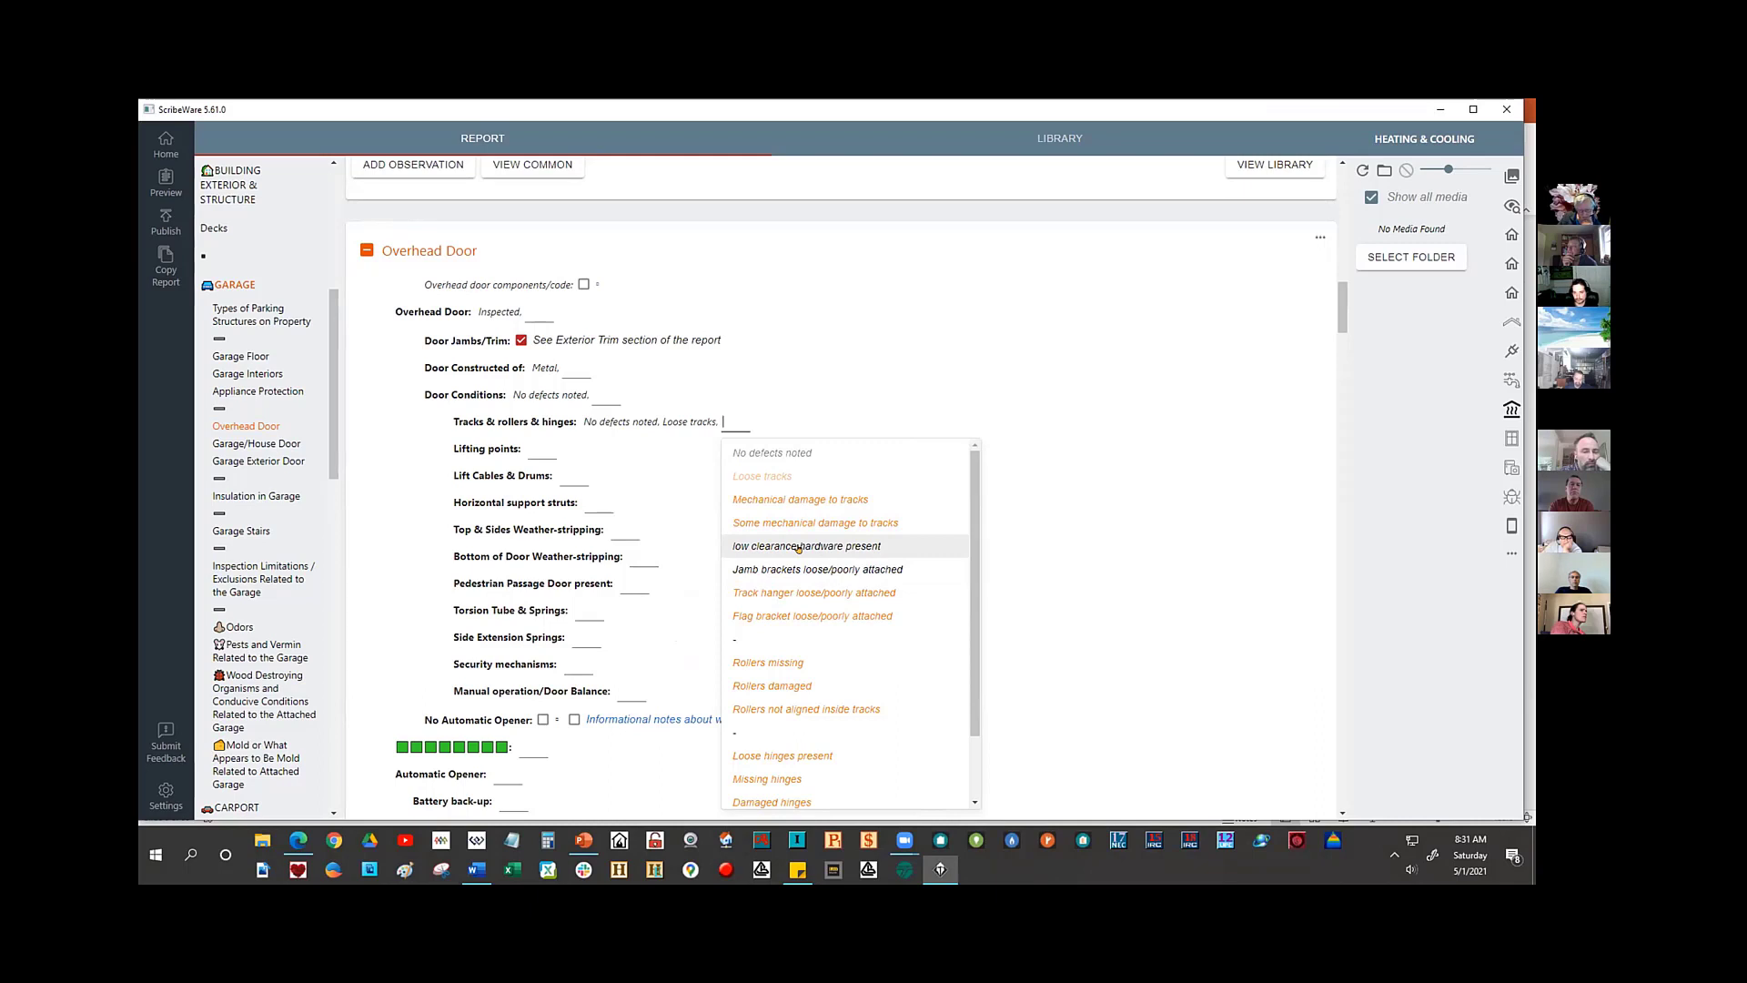
{"action": "key", "text": "Down"}
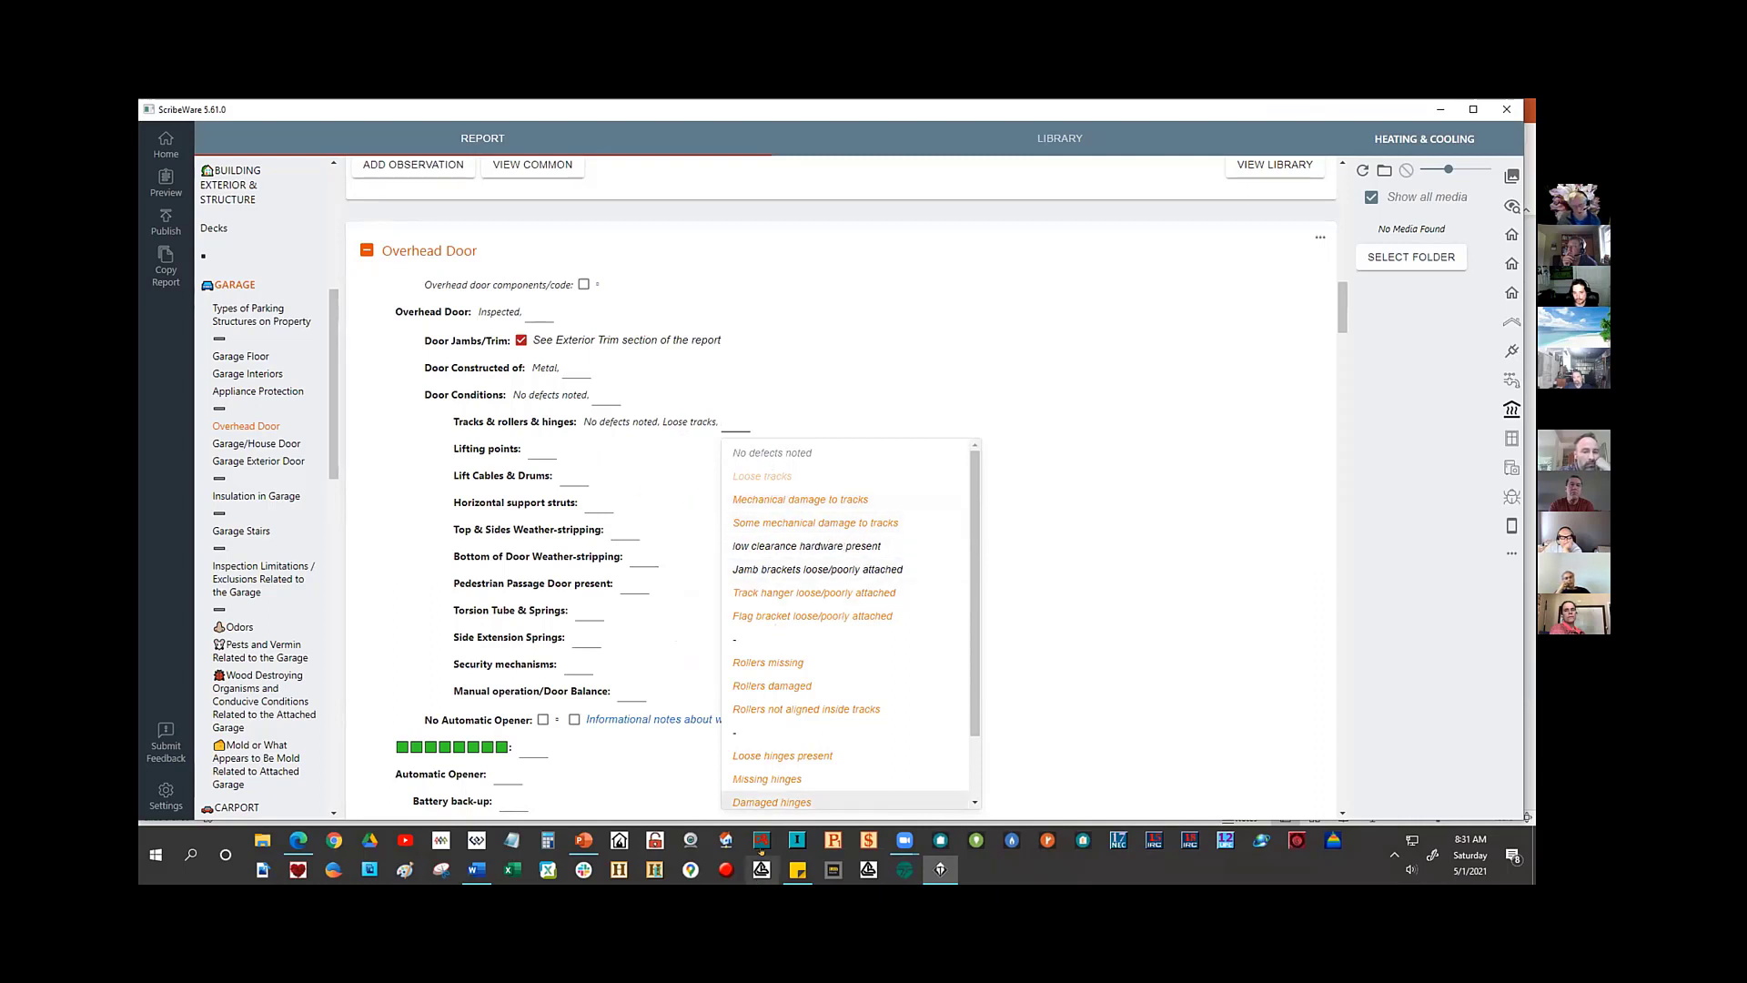
{"action": "key", "text": "Up"}
{"action": "key", "text": "Up"}
{"action": "key", "text": "Up"}
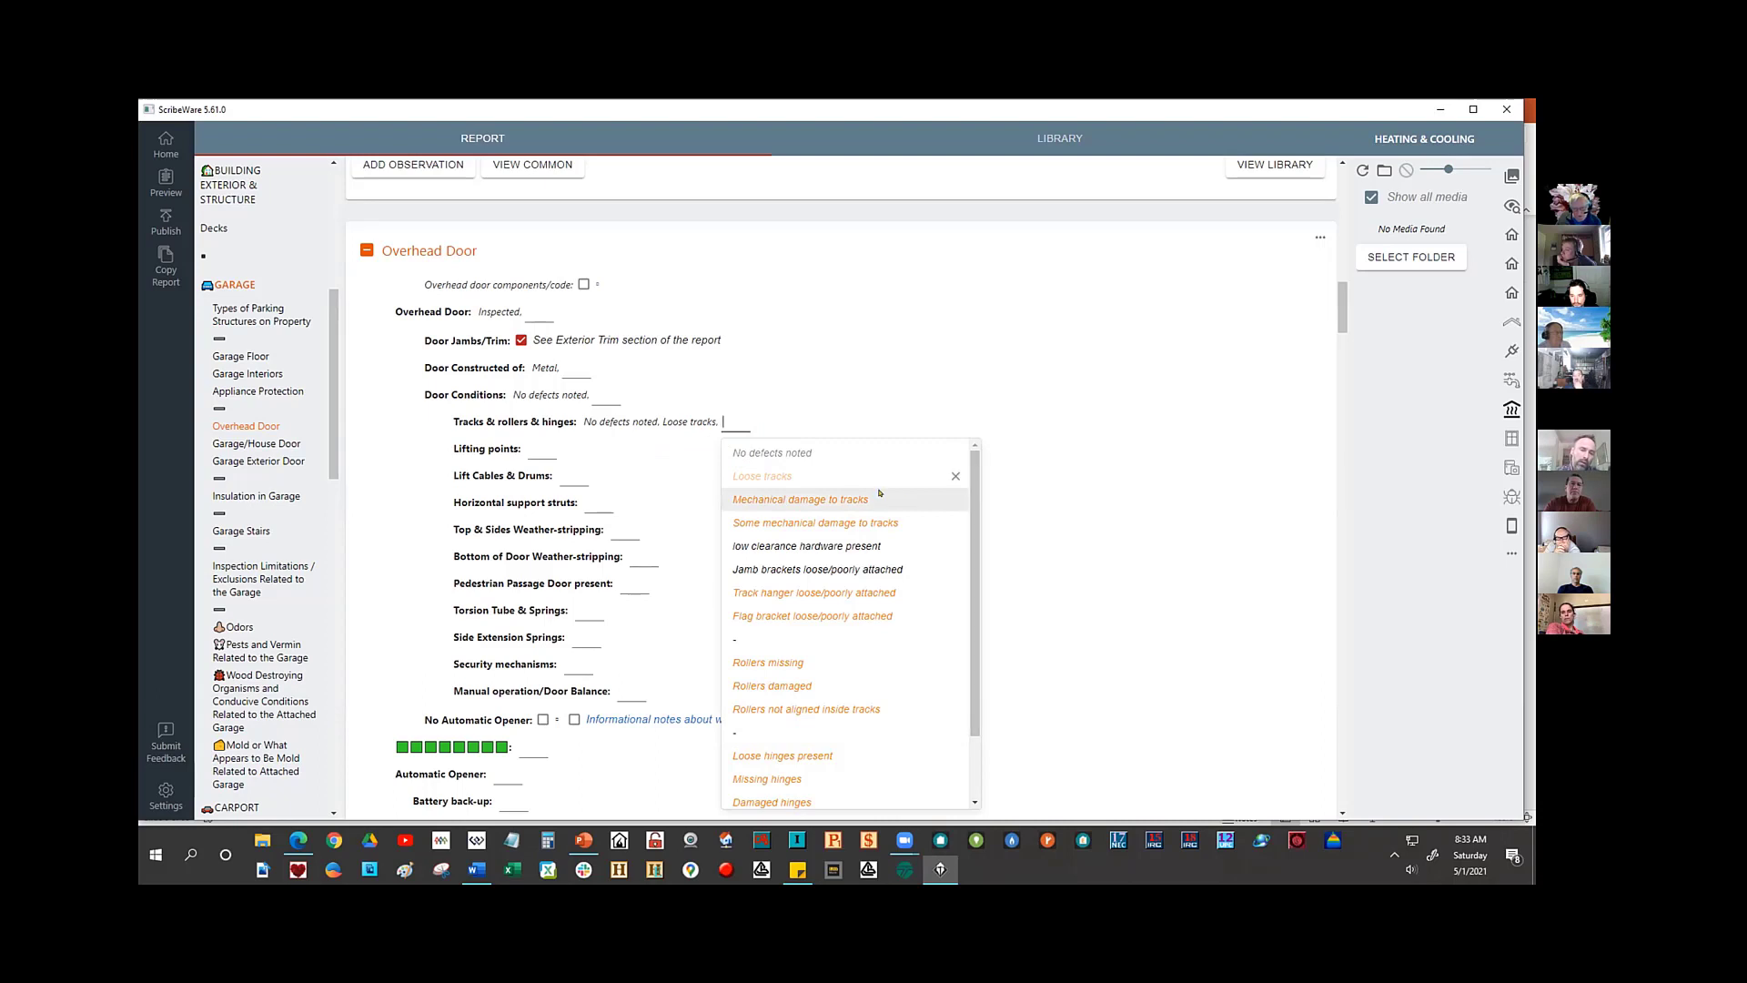
- Copy the "No defects noted" text from the Tracks & rollers & hinges entry
{"action": "left_click", "coordinate": [578, 422]}
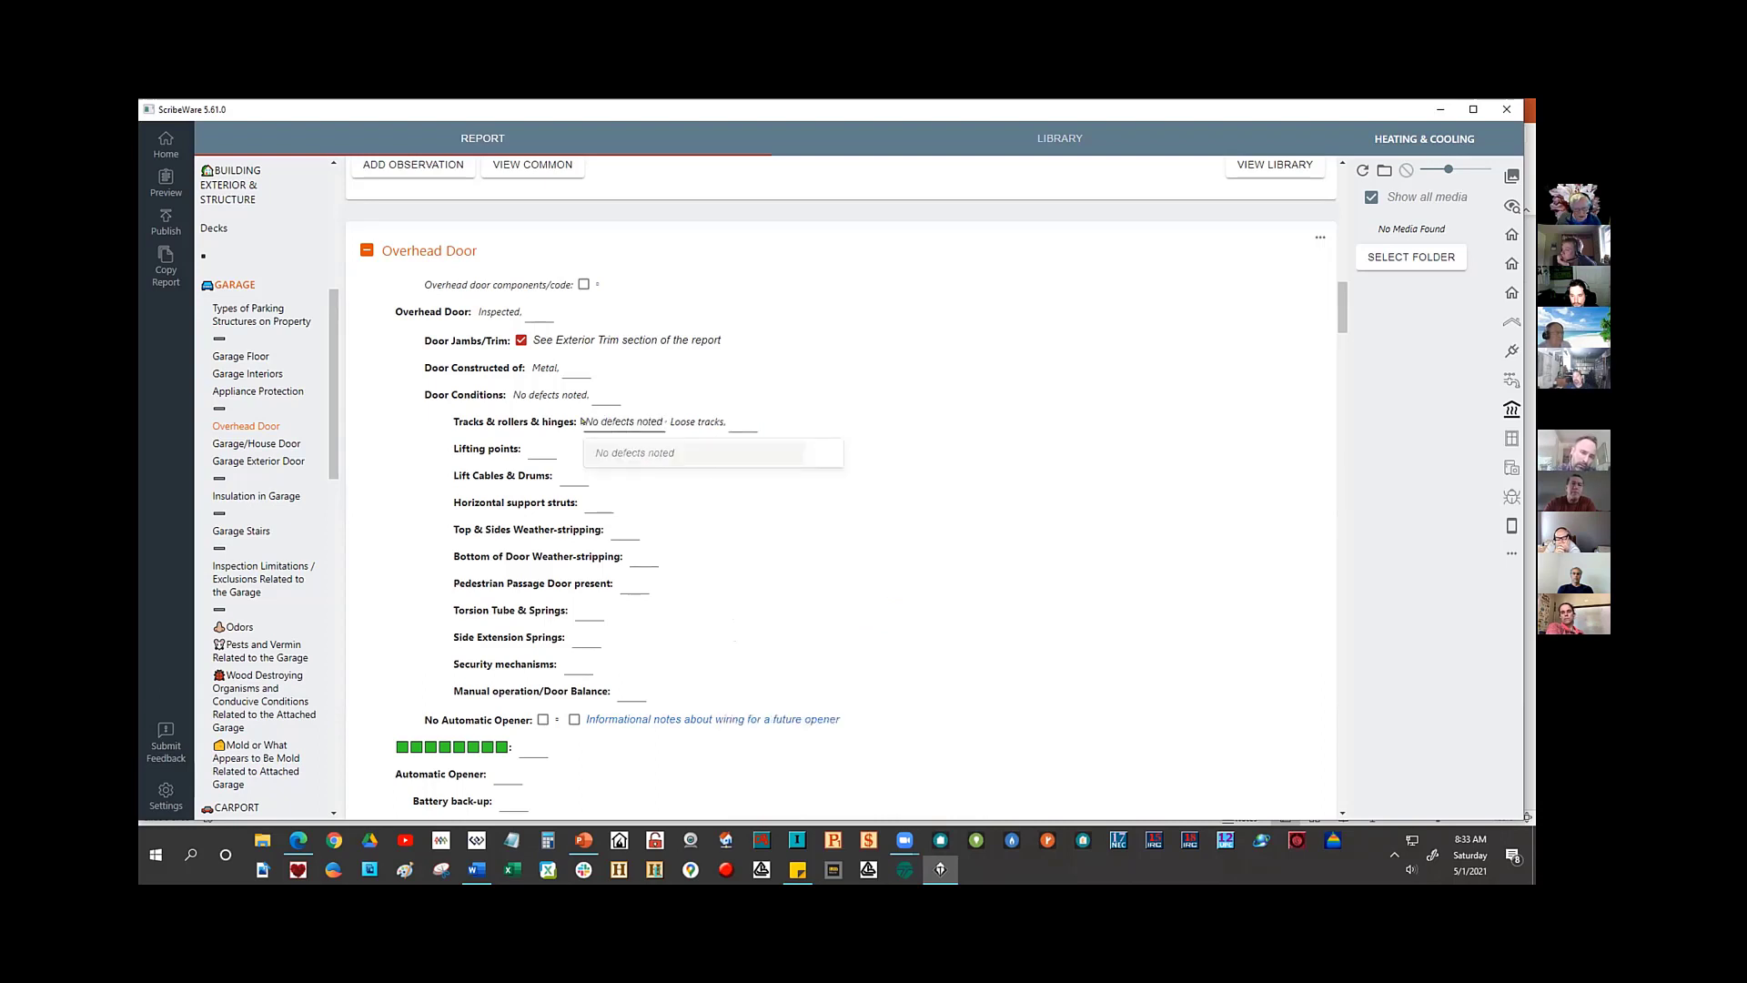
{"action": "left_click_drag", "start_coordinate": [581, 411], "coordinate": [651, 409]}
{"action": "key", "text": "ctrl+c"}
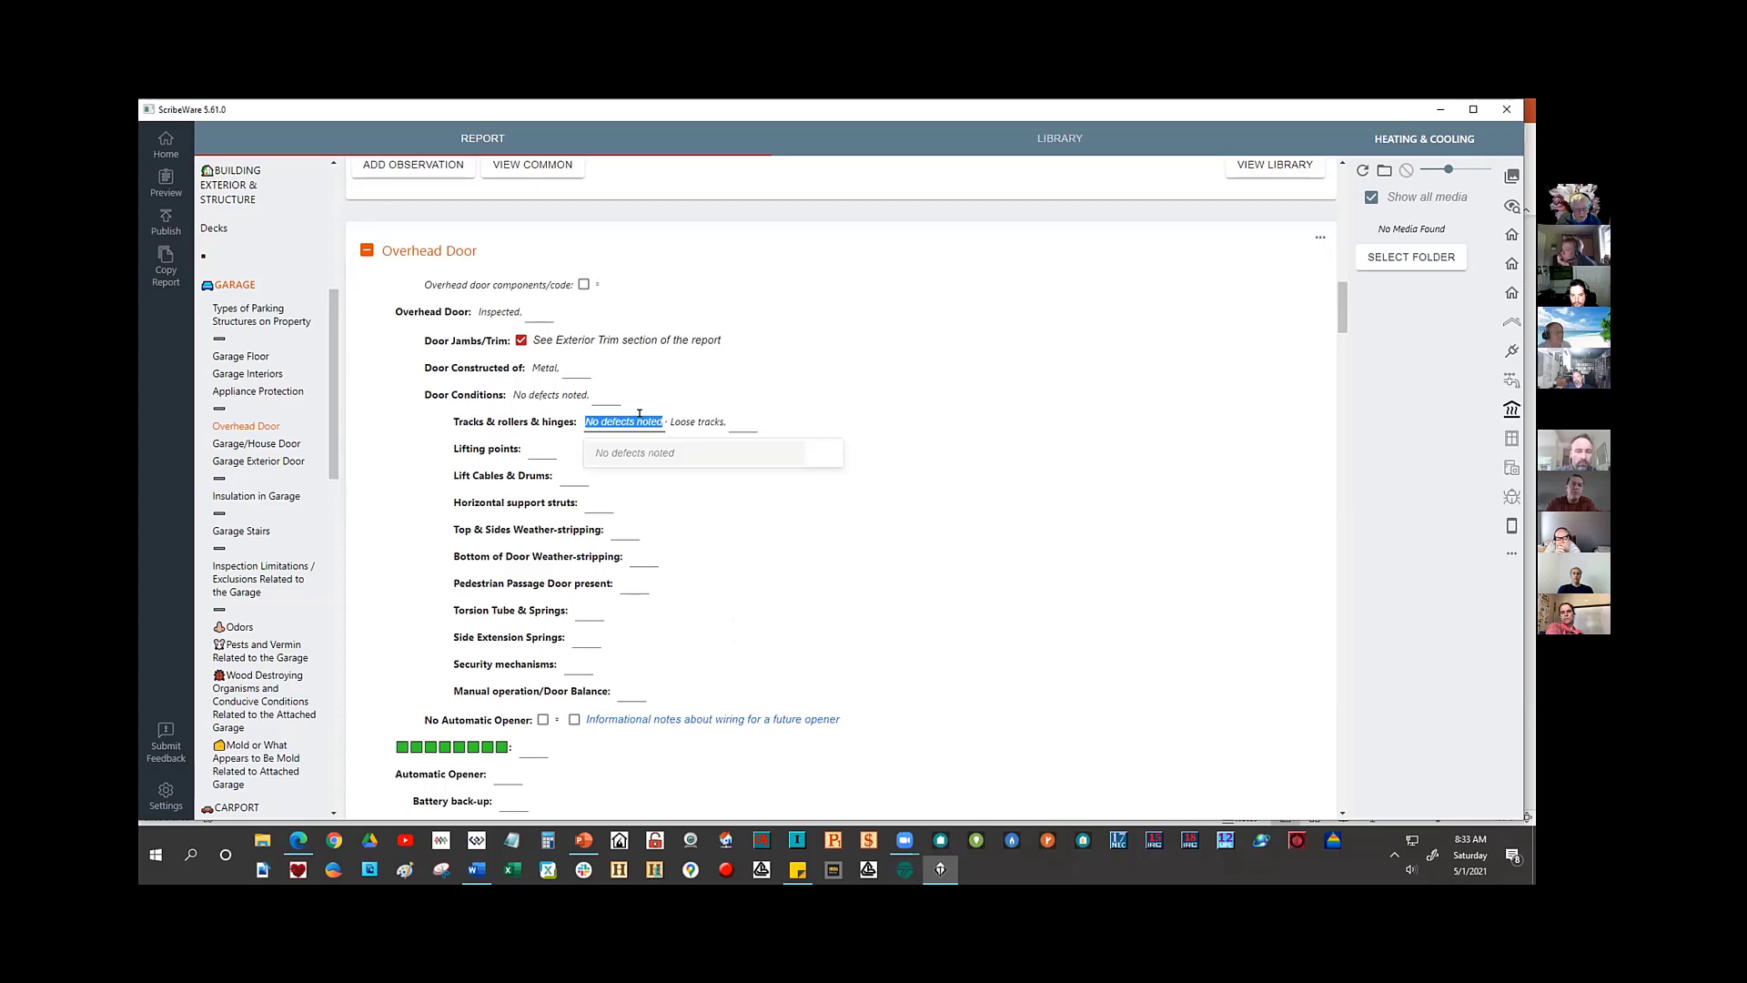
{"action": "right_click", "coordinate": [642, 416]}
{"action": "left_click", "coordinate": [674, 451]}
- Insert "No defects noted" before "Loose tracks" in the loose tracks observation's library label, and save it as a new library entry
{"action": "left_click_drag", "start_coordinate": [1343, 307], "coordinate": [1345, 446]}
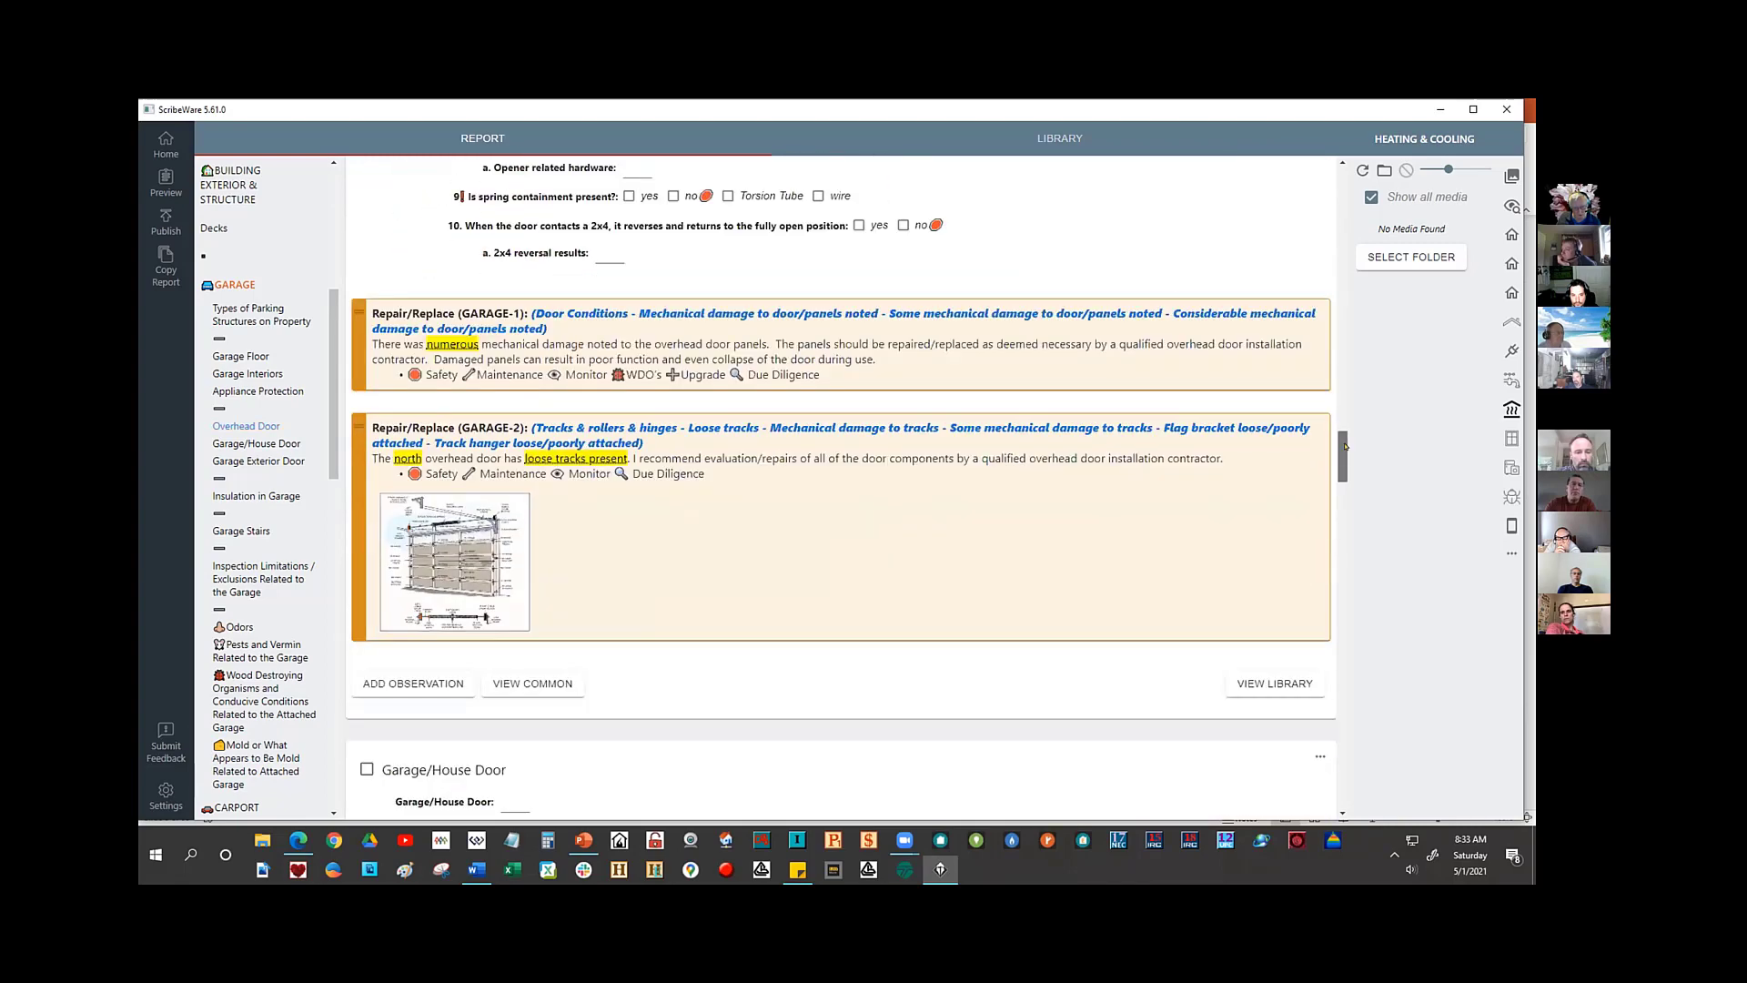
{"action": "left_click", "coordinate": [1070, 449]}
{"action": "left_click", "coordinate": [1301, 398]}
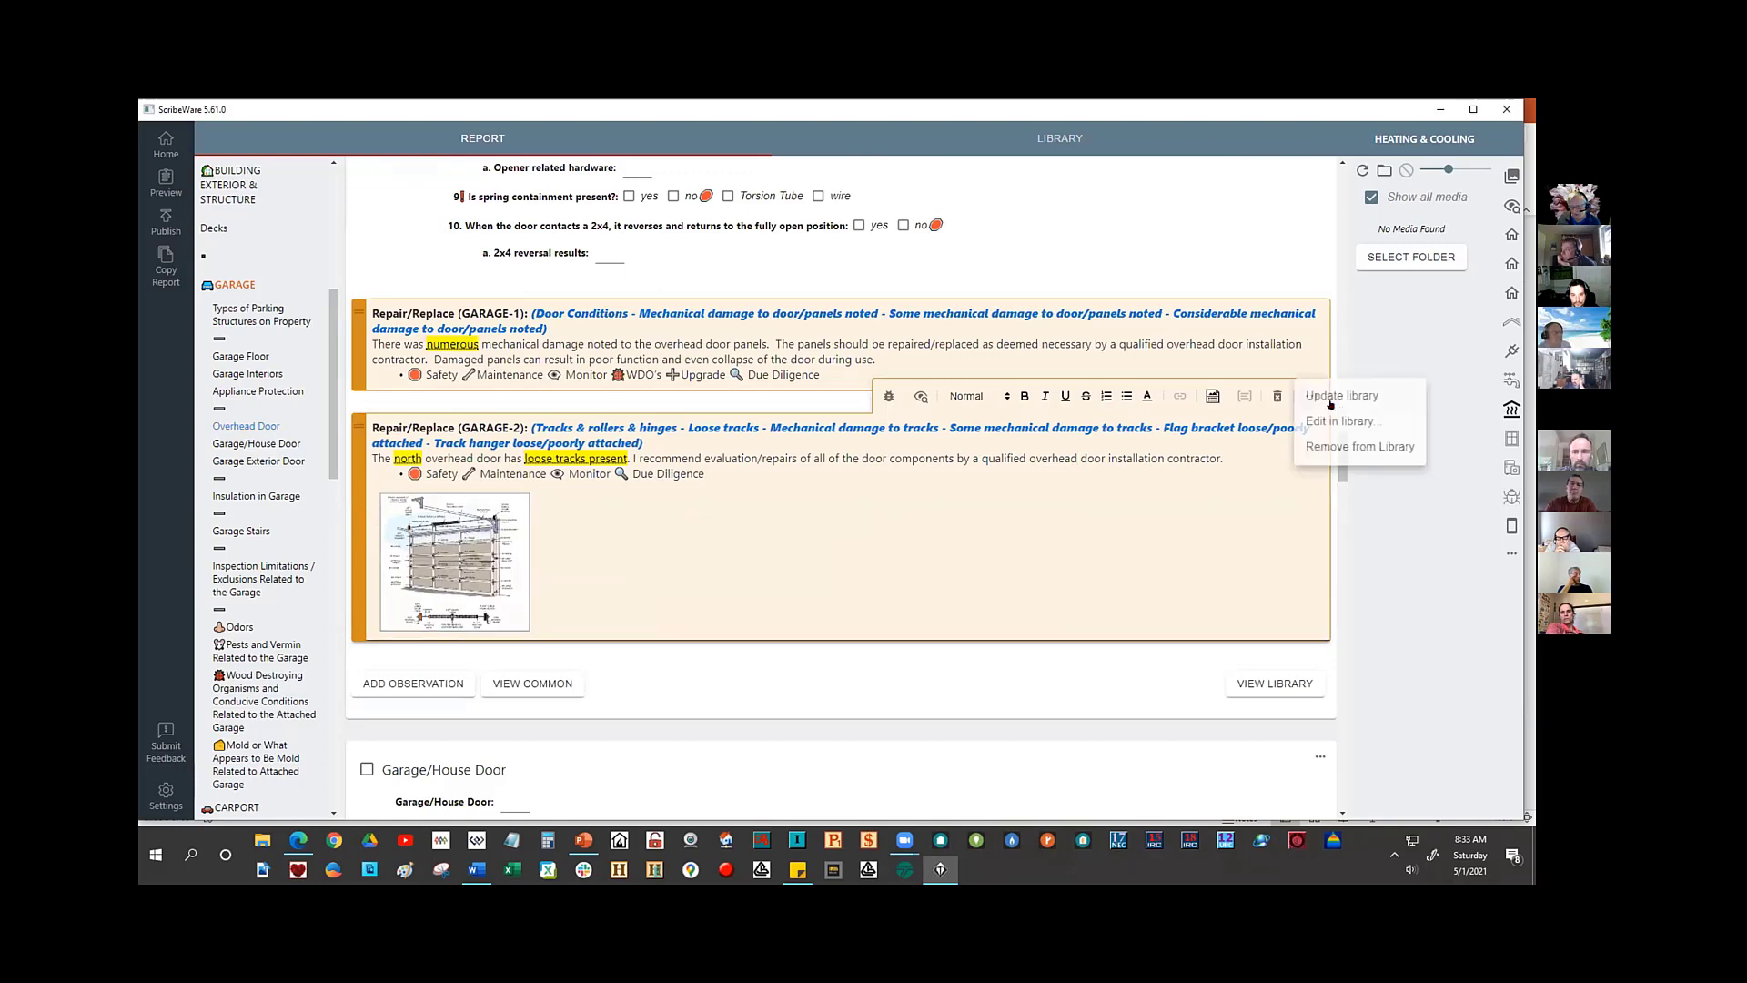
{"action": "left_click", "coordinate": [1344, 421]}
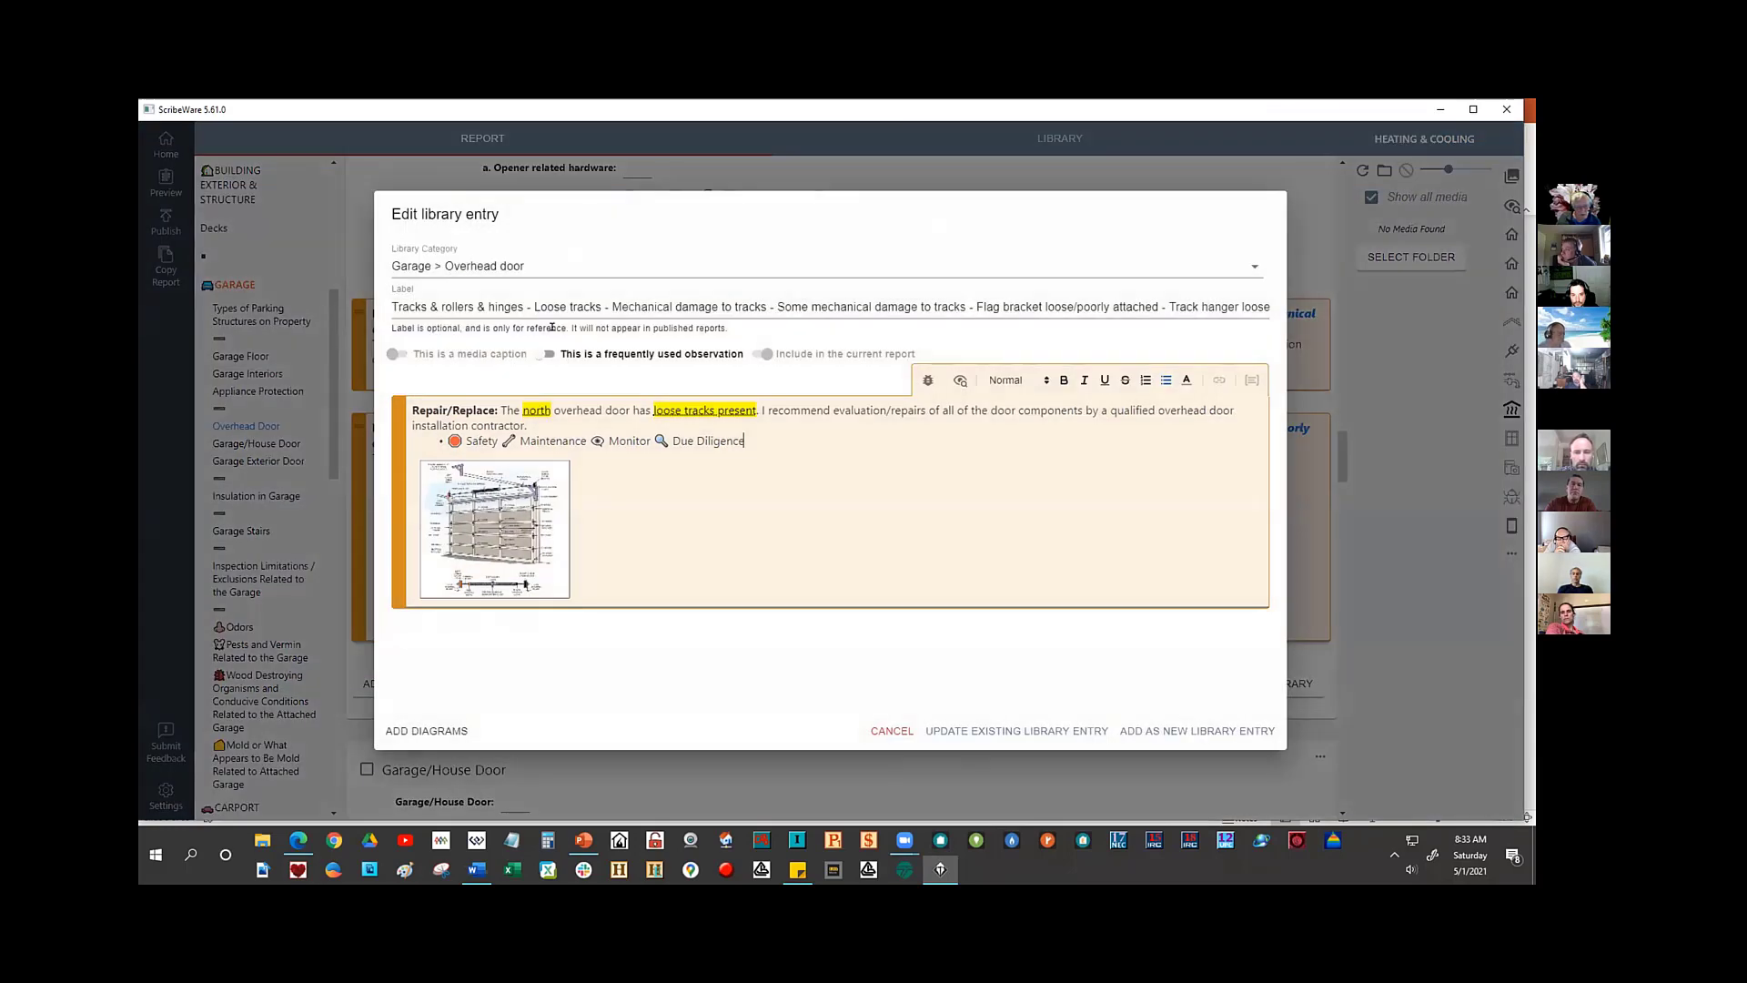
{"action": "left_click", "coordinate": [660, 292]}
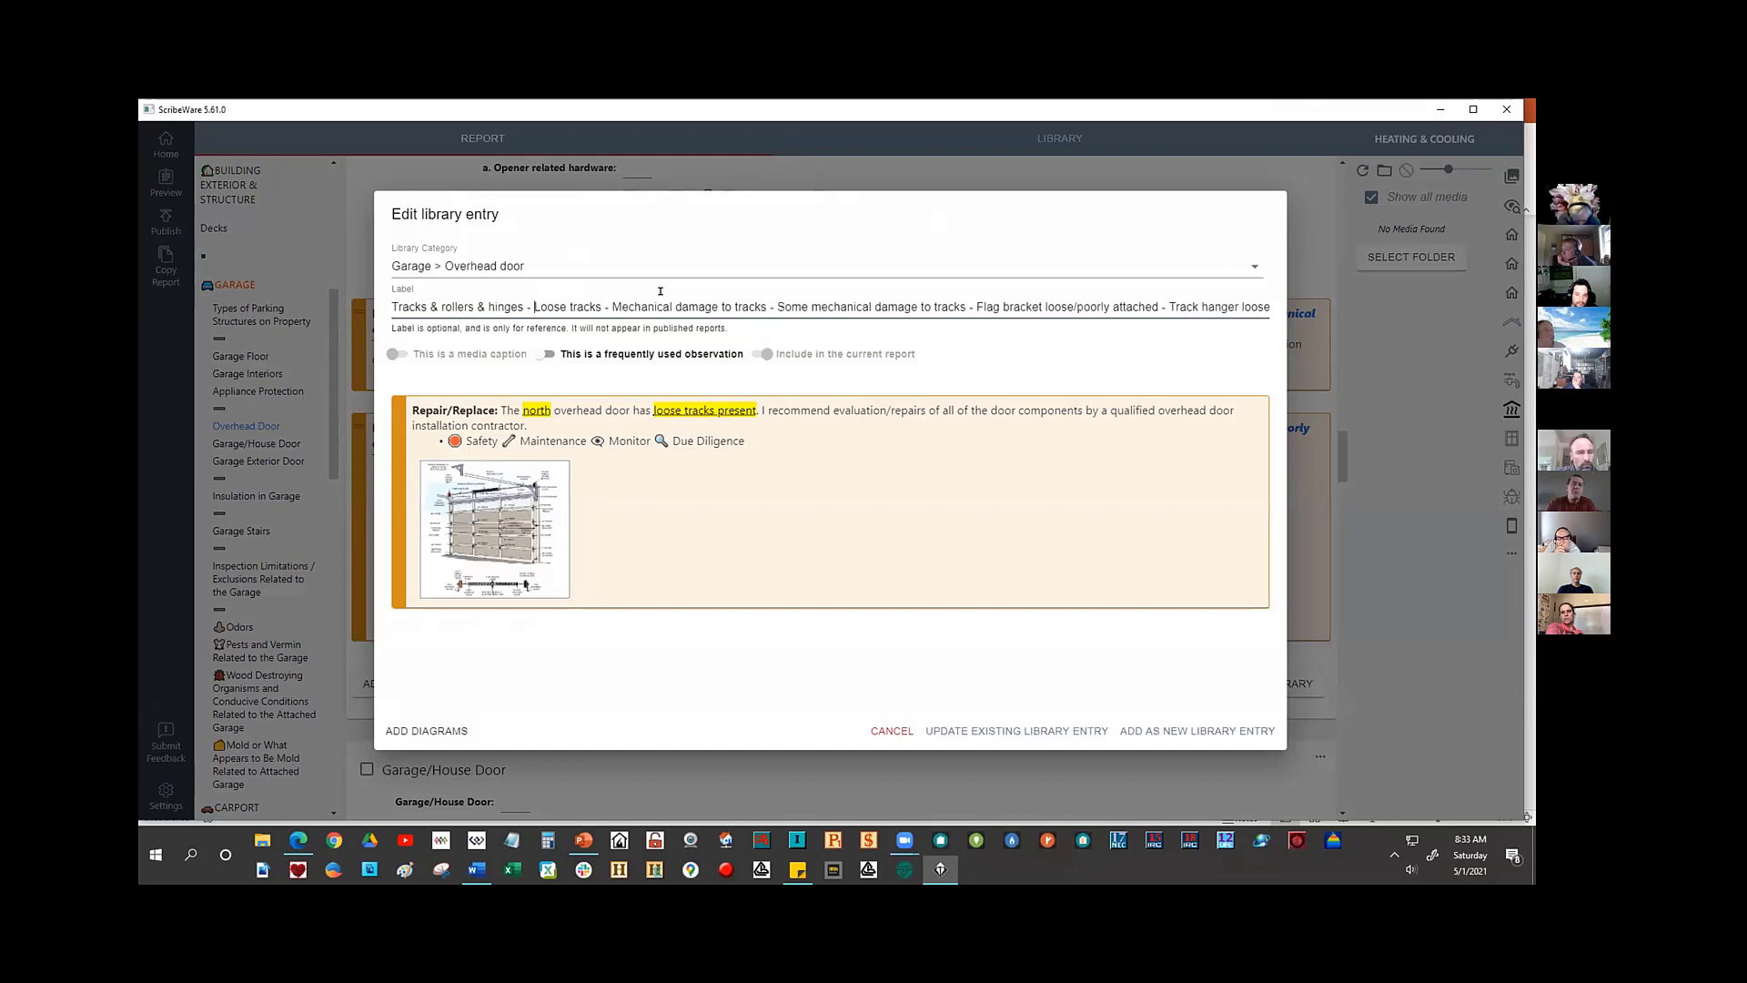
{"action": "key", "text": "ctrl+v"}
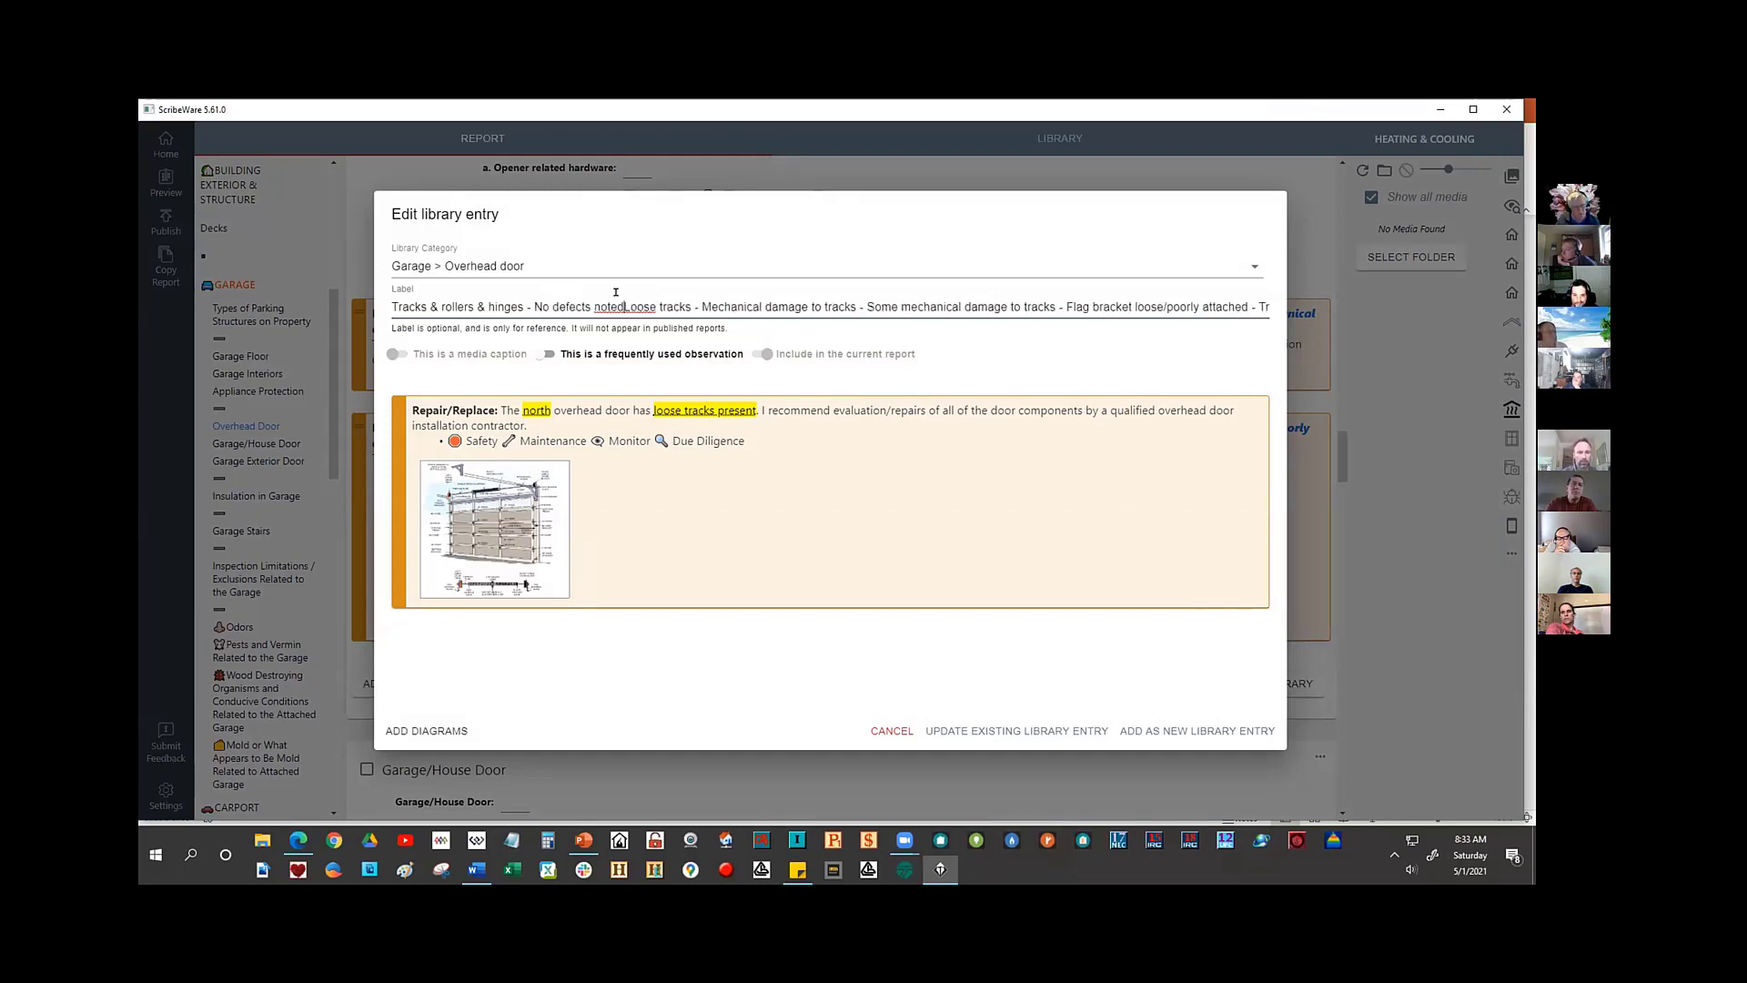
{"action": "type", "text": "-"}
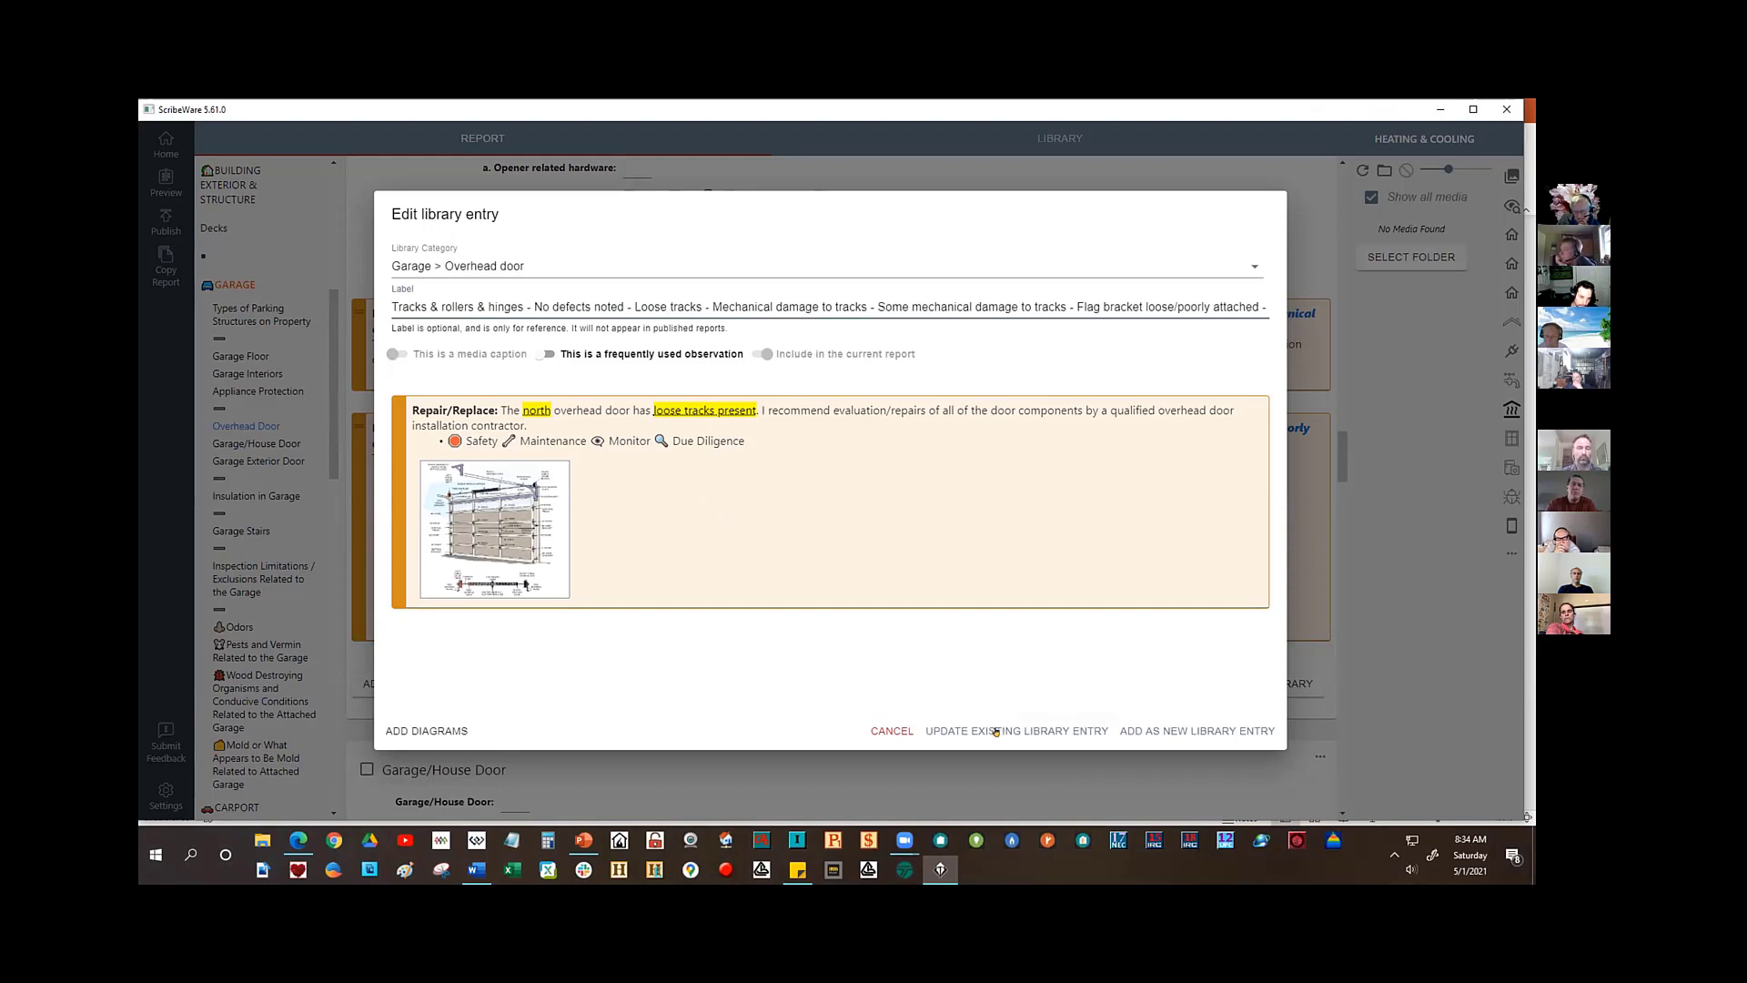
{"action": "left_click", "coordinate": [1195, 731]}
- Delete the loose tracks and mechanical panel damage observations from the Overhead Door section of the report
{"action": "left_click", "coordinate": [922, 489]}
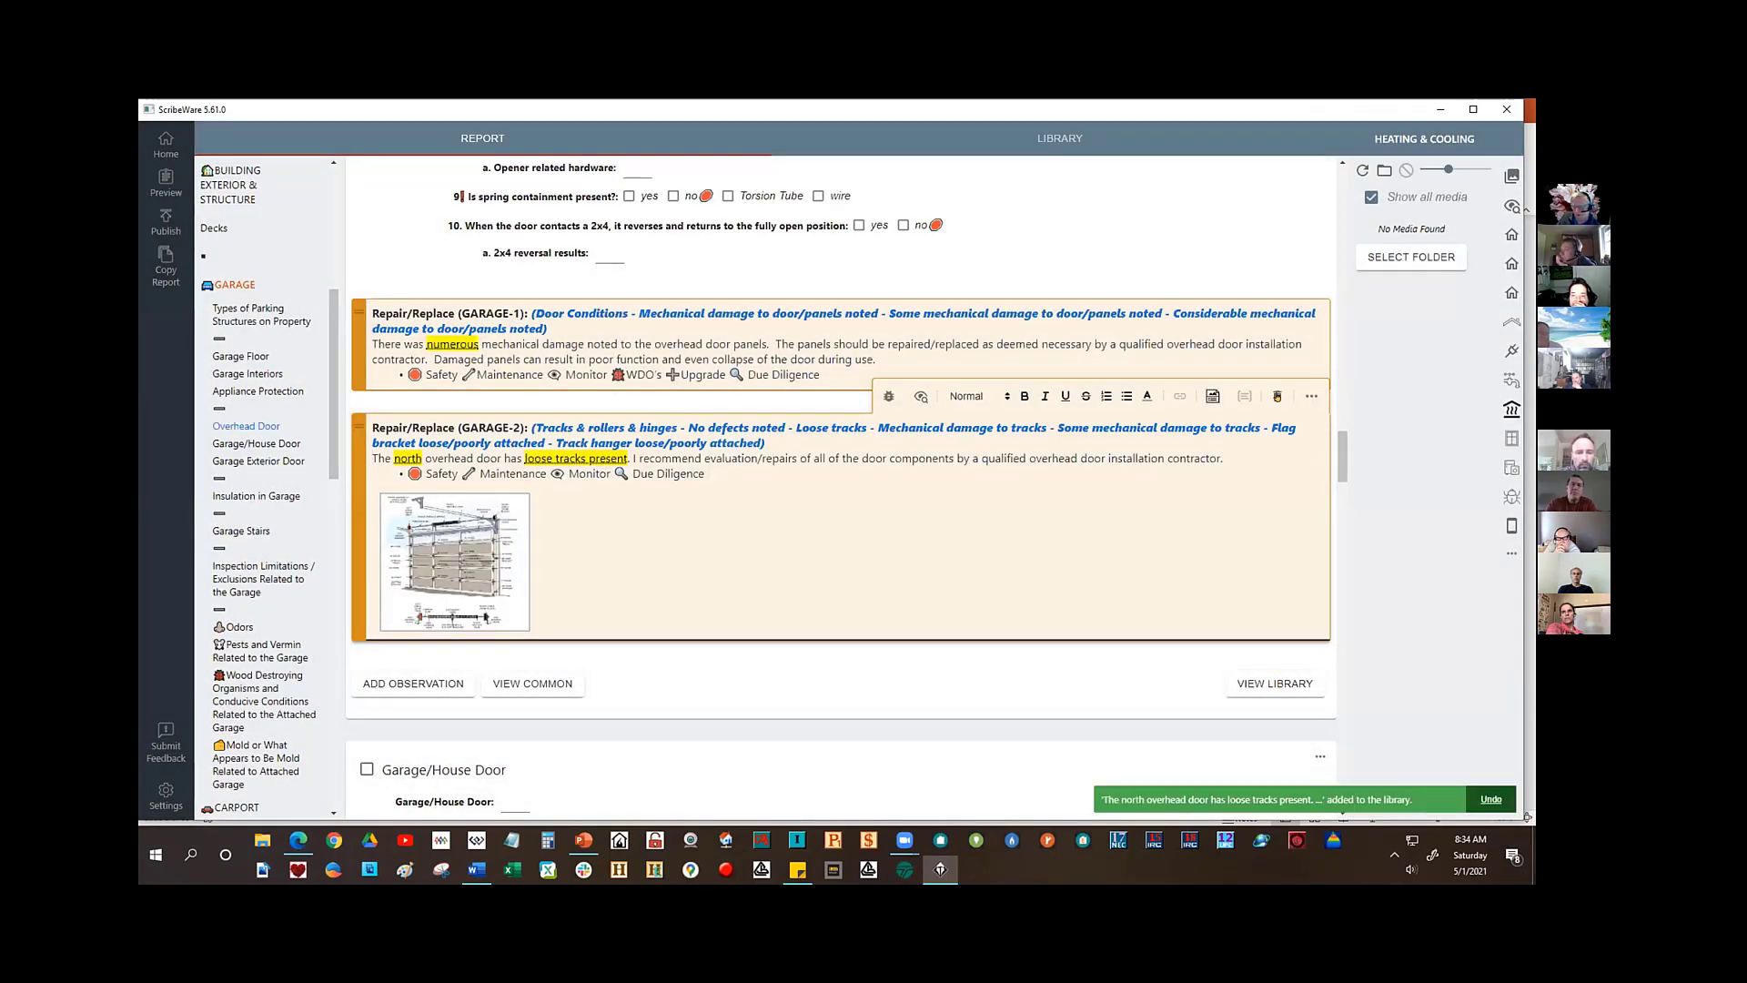
{"action": "key", "text": "ctrl+Delete"}
{"action": "key", "text": "ctrl+Delete"}
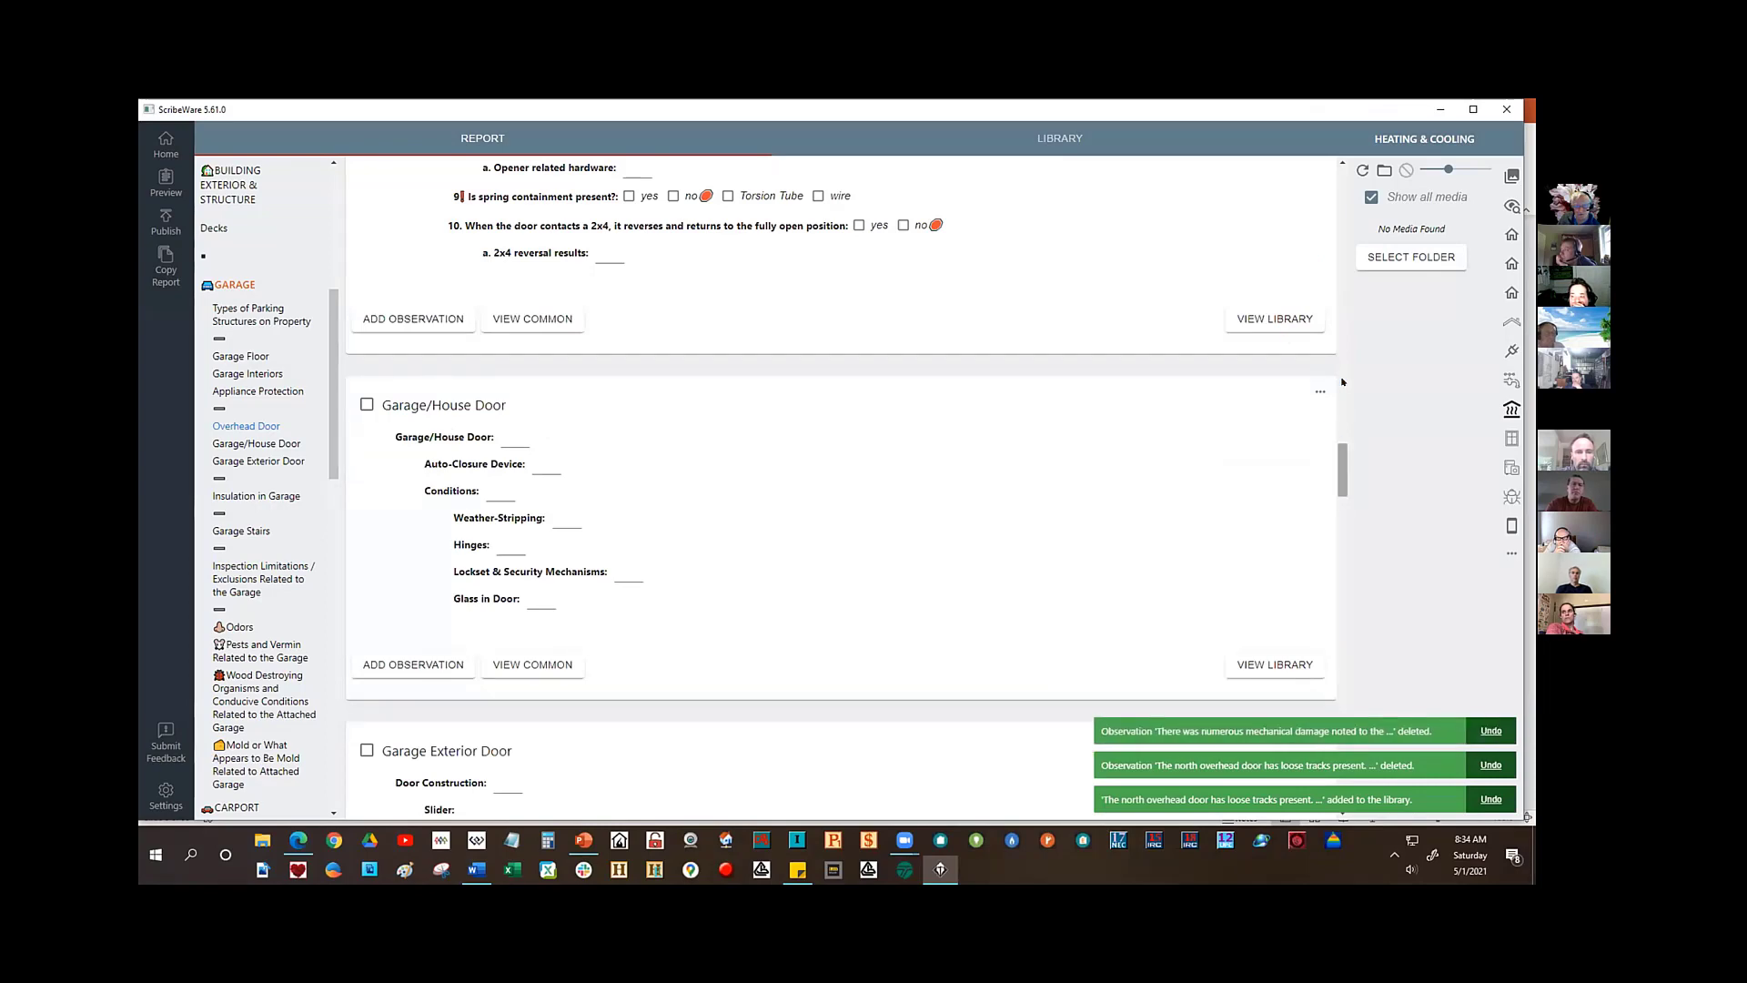
- Clear the Tracks & rollers & hinges entry and reselect "No defects noted" and "Loose tracks"
{"action": "left_click_drag", "start_coordinate": [1342, 371], "coordinate": [1339, 305]}
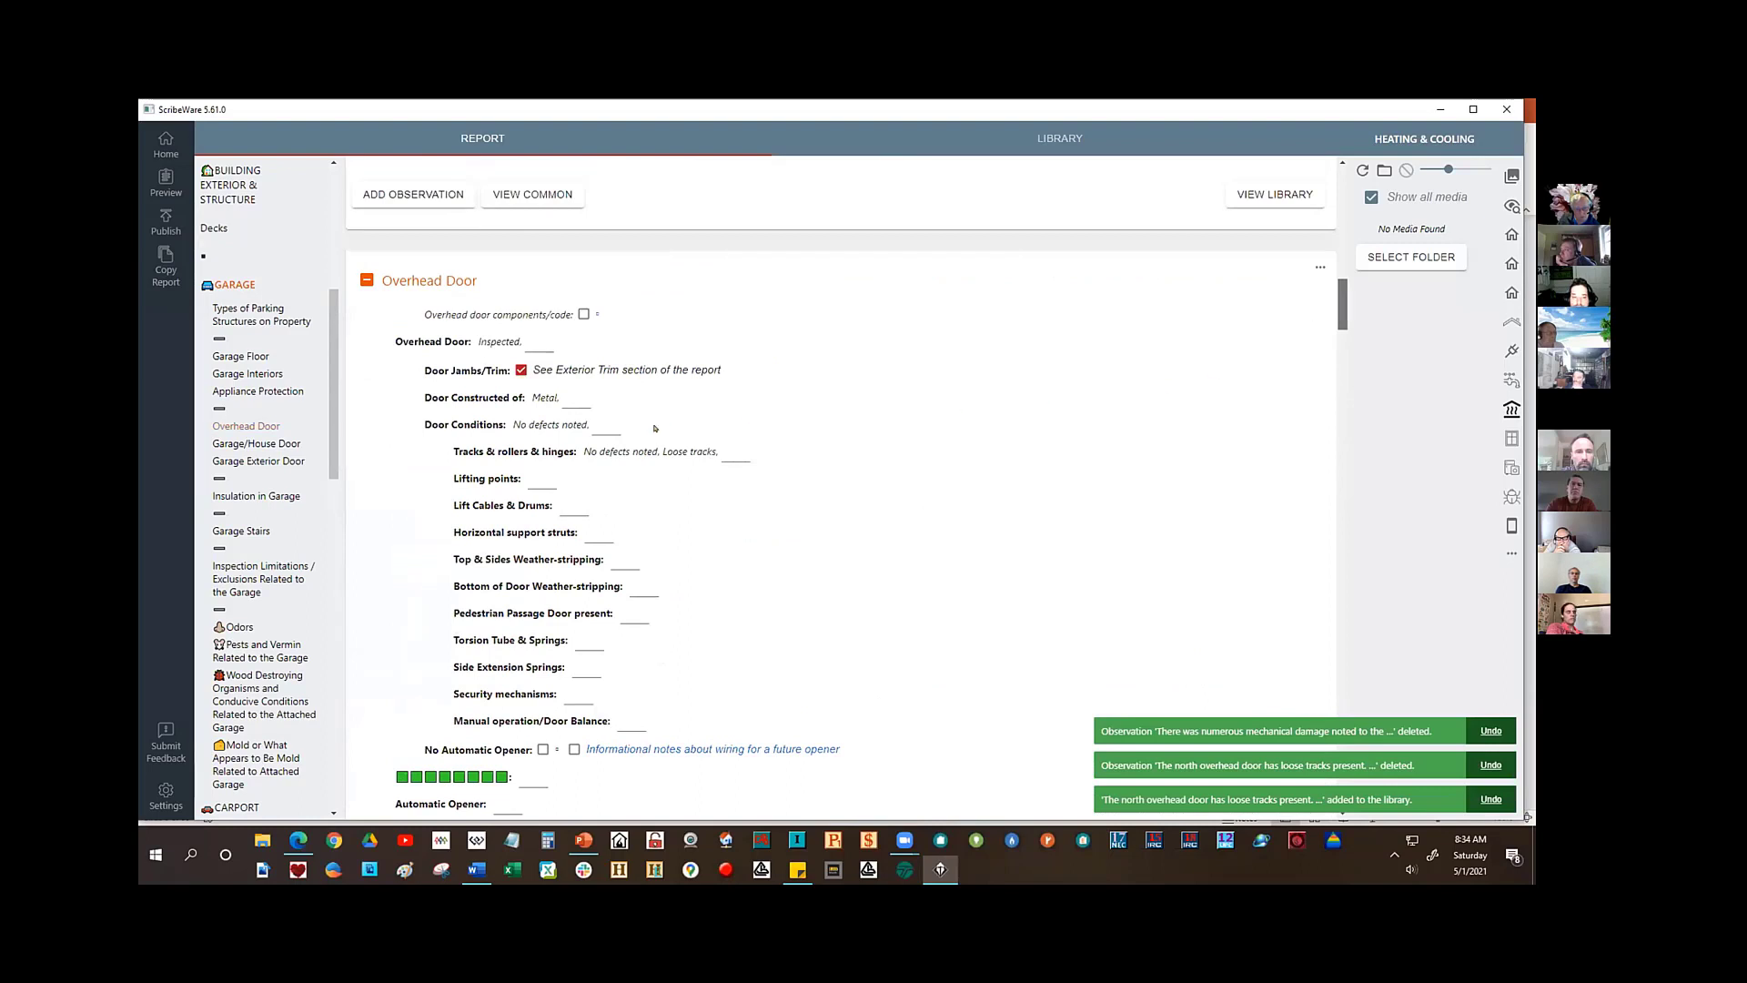
{"action": "left_click", "coordinate": [655, 452]}
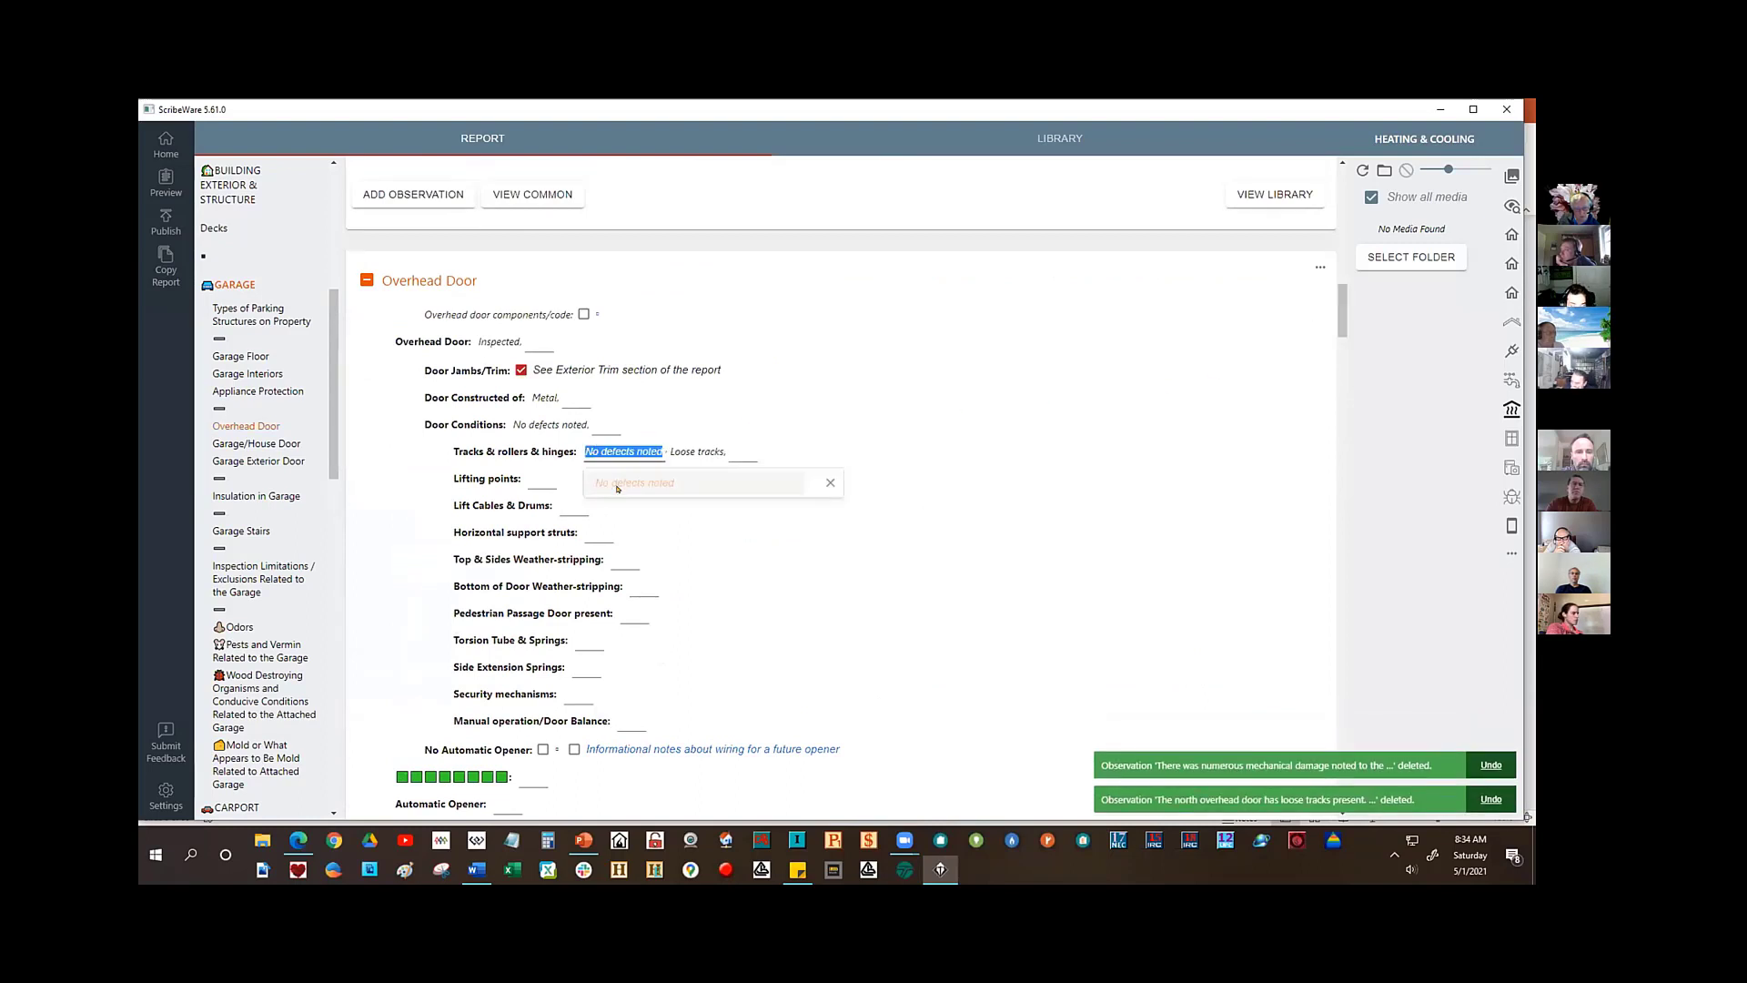
{"action": "left_click", "coordinate": [735, 453]}
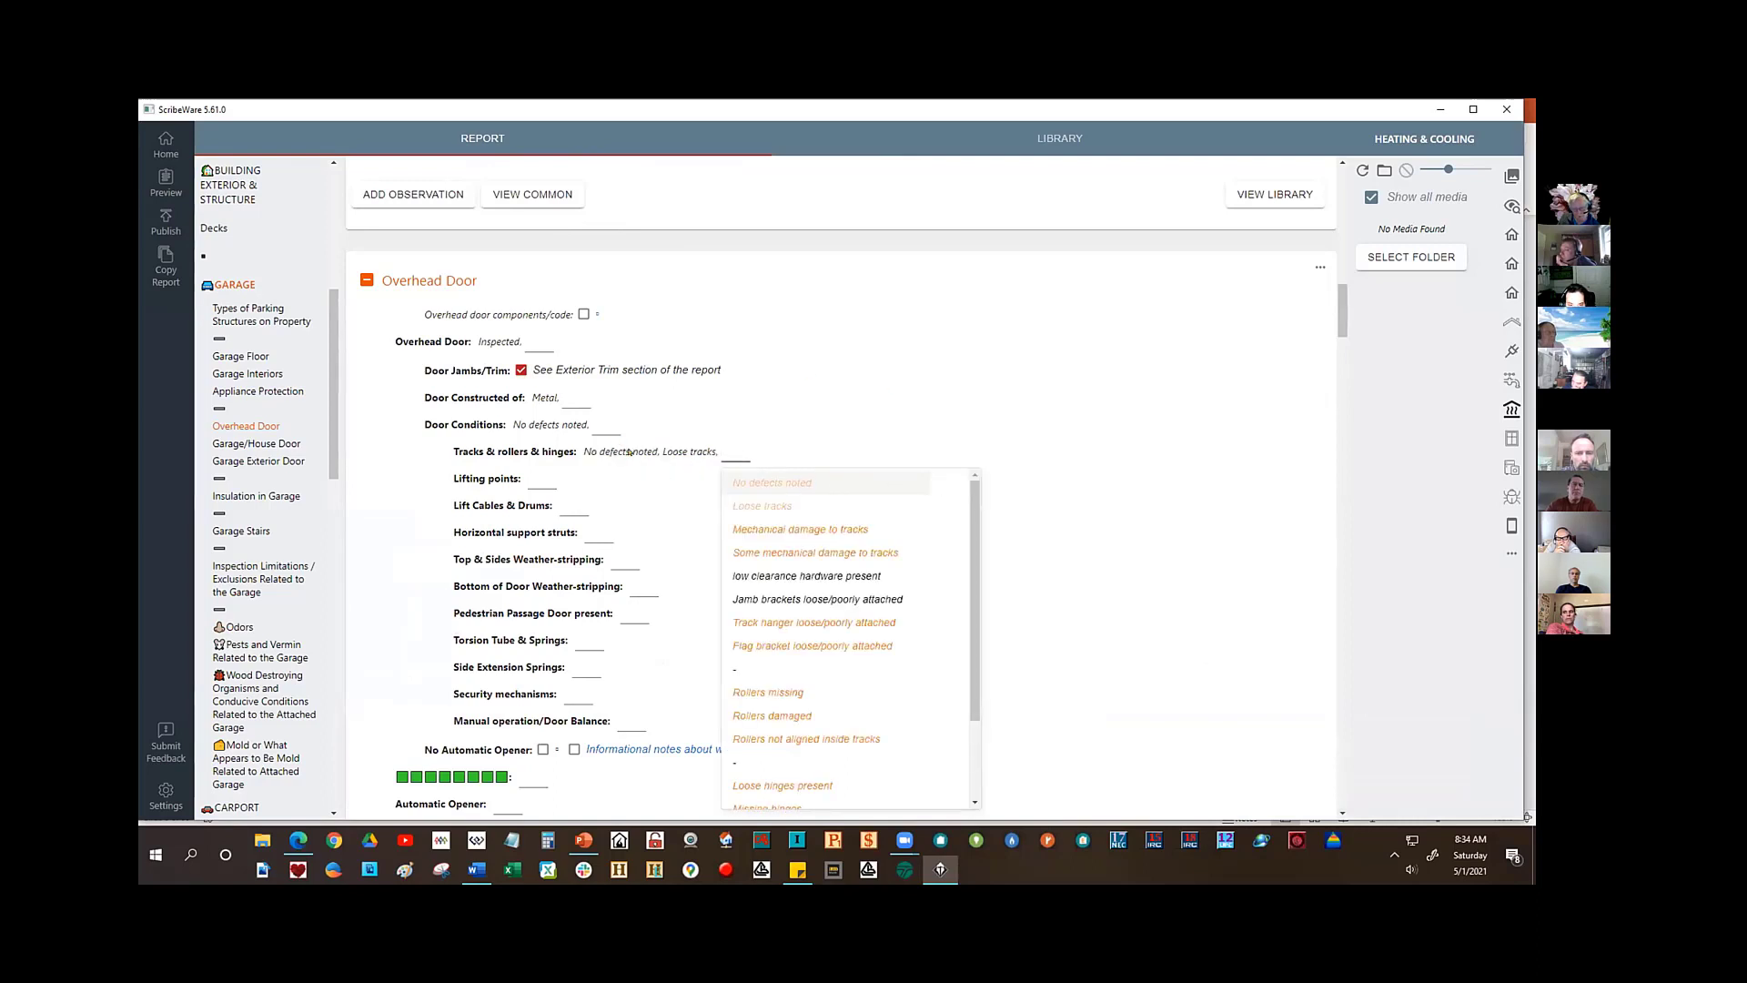
{"action": "left_click", "coordinate": [680, 453]}
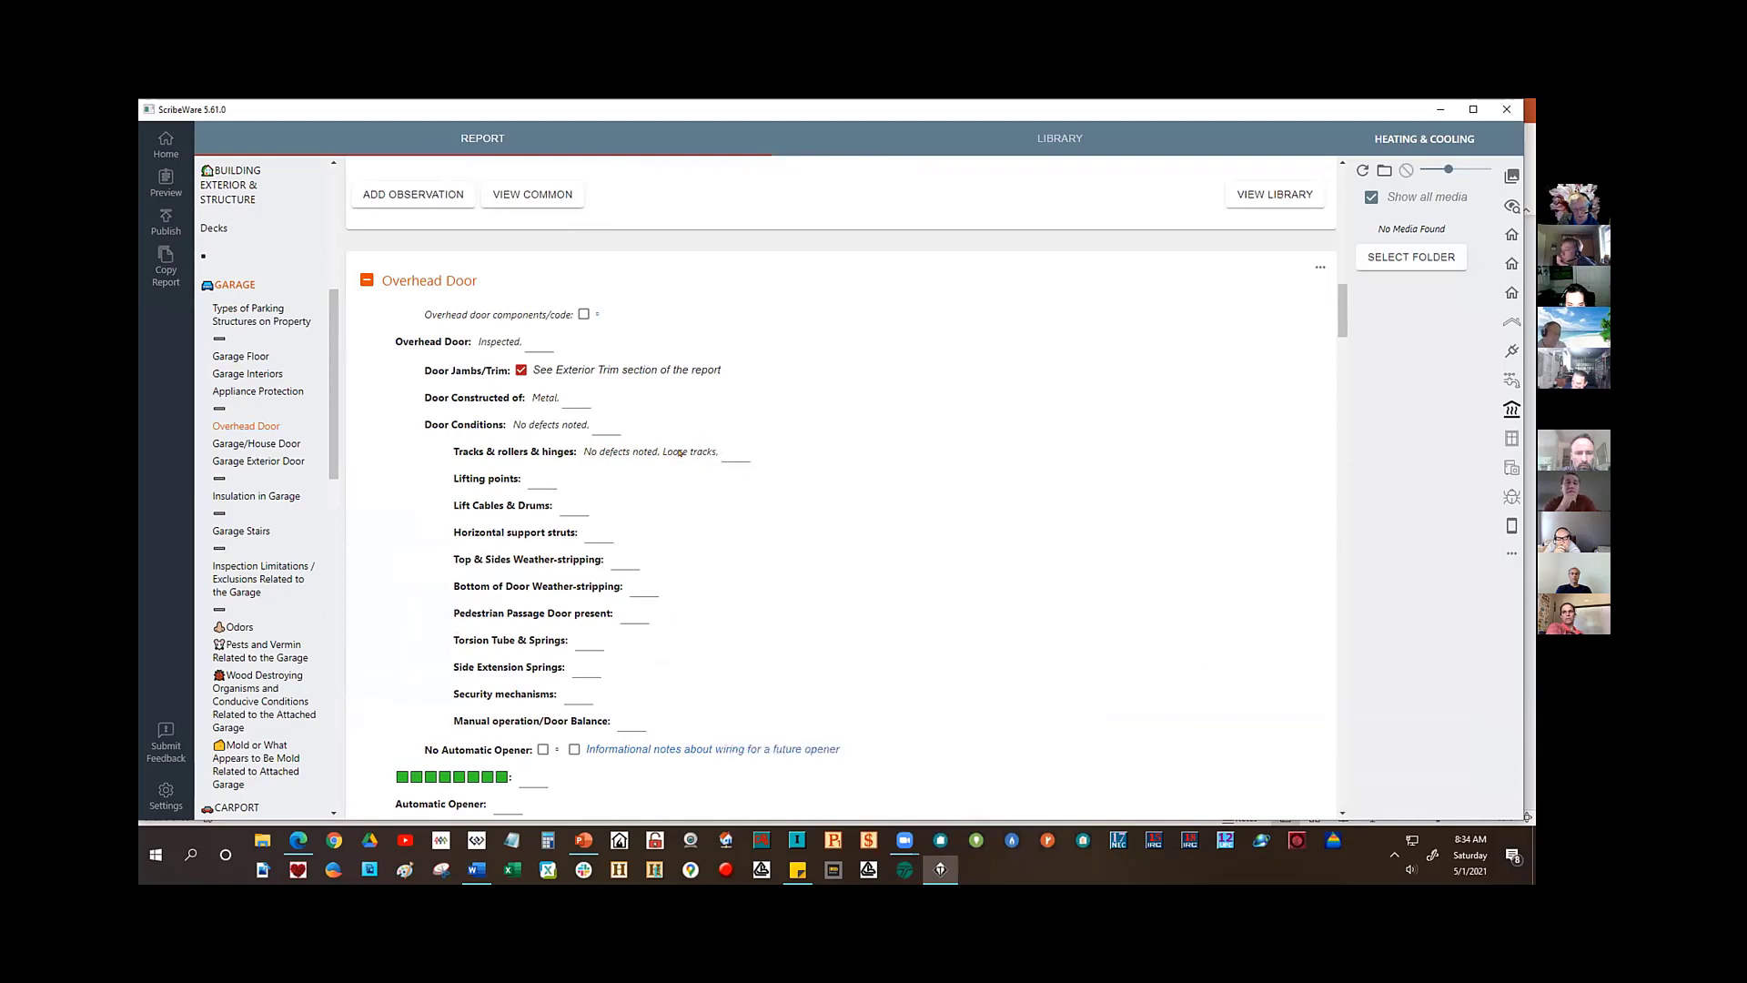
{"action": "left_click", "coordinate": [681, 454]}
{"action": "left_click", "coordinate": [905, 480]}
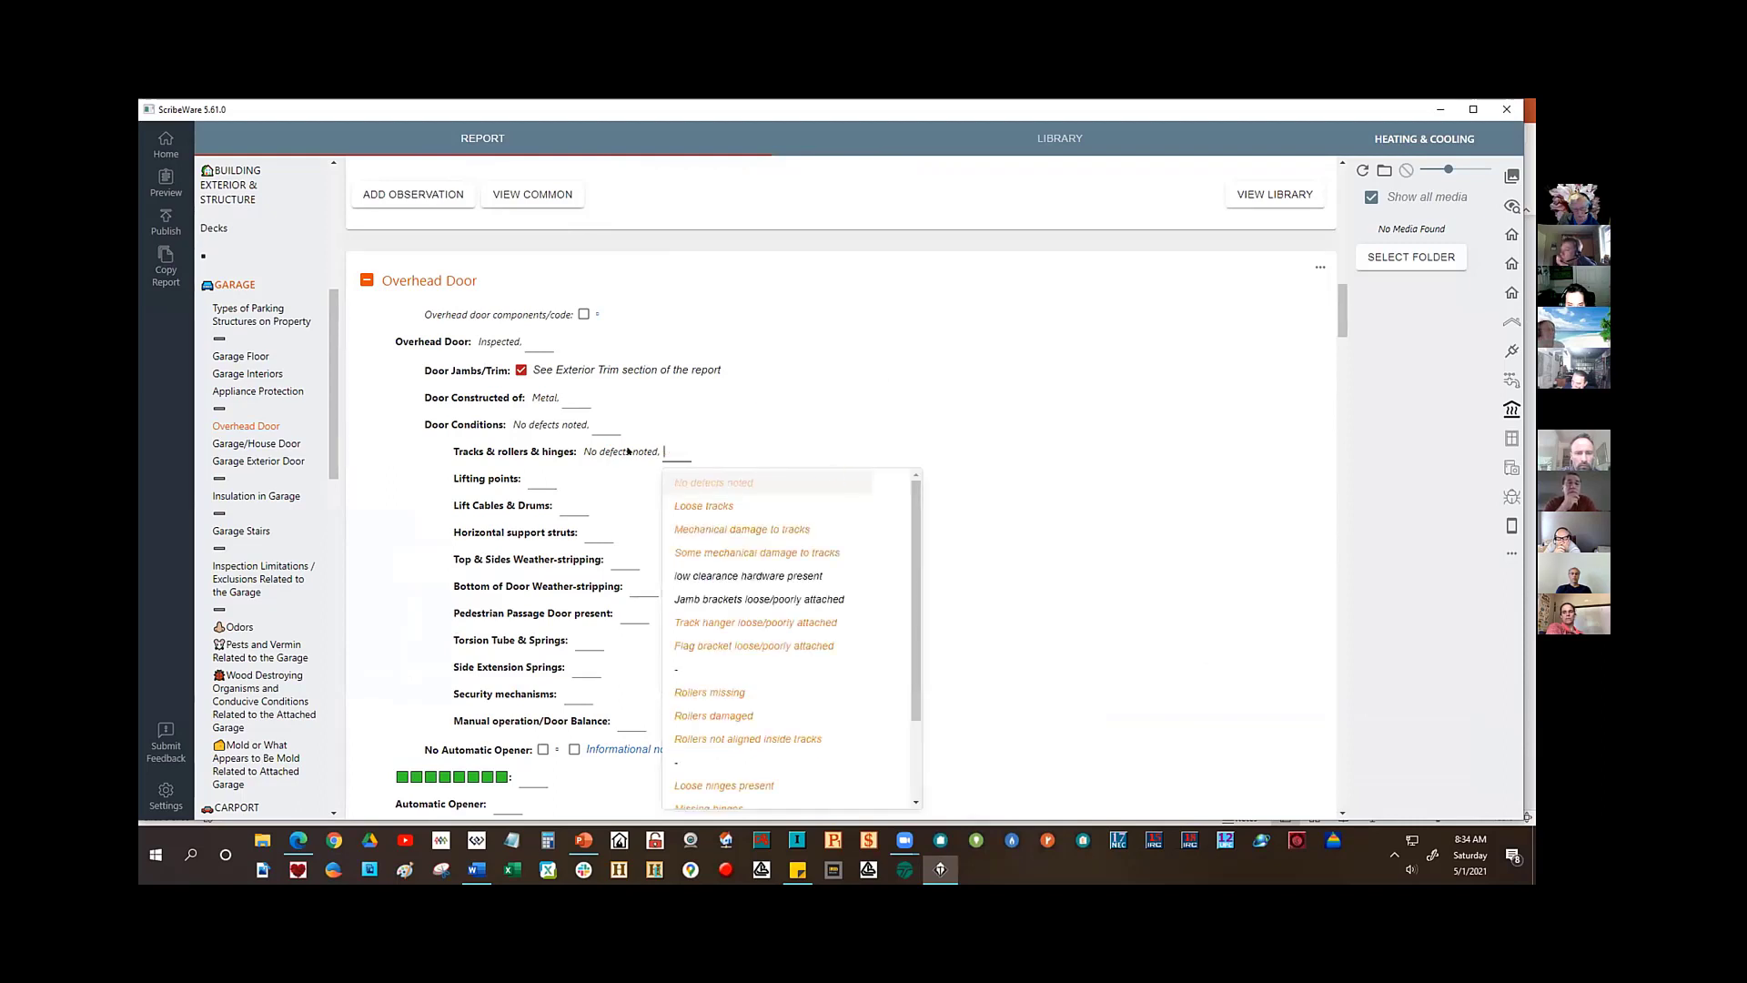
{"action": "left_click", "coordinate": [657, 454]}
{"action": "left_click", "coordinate": [830, 485]}
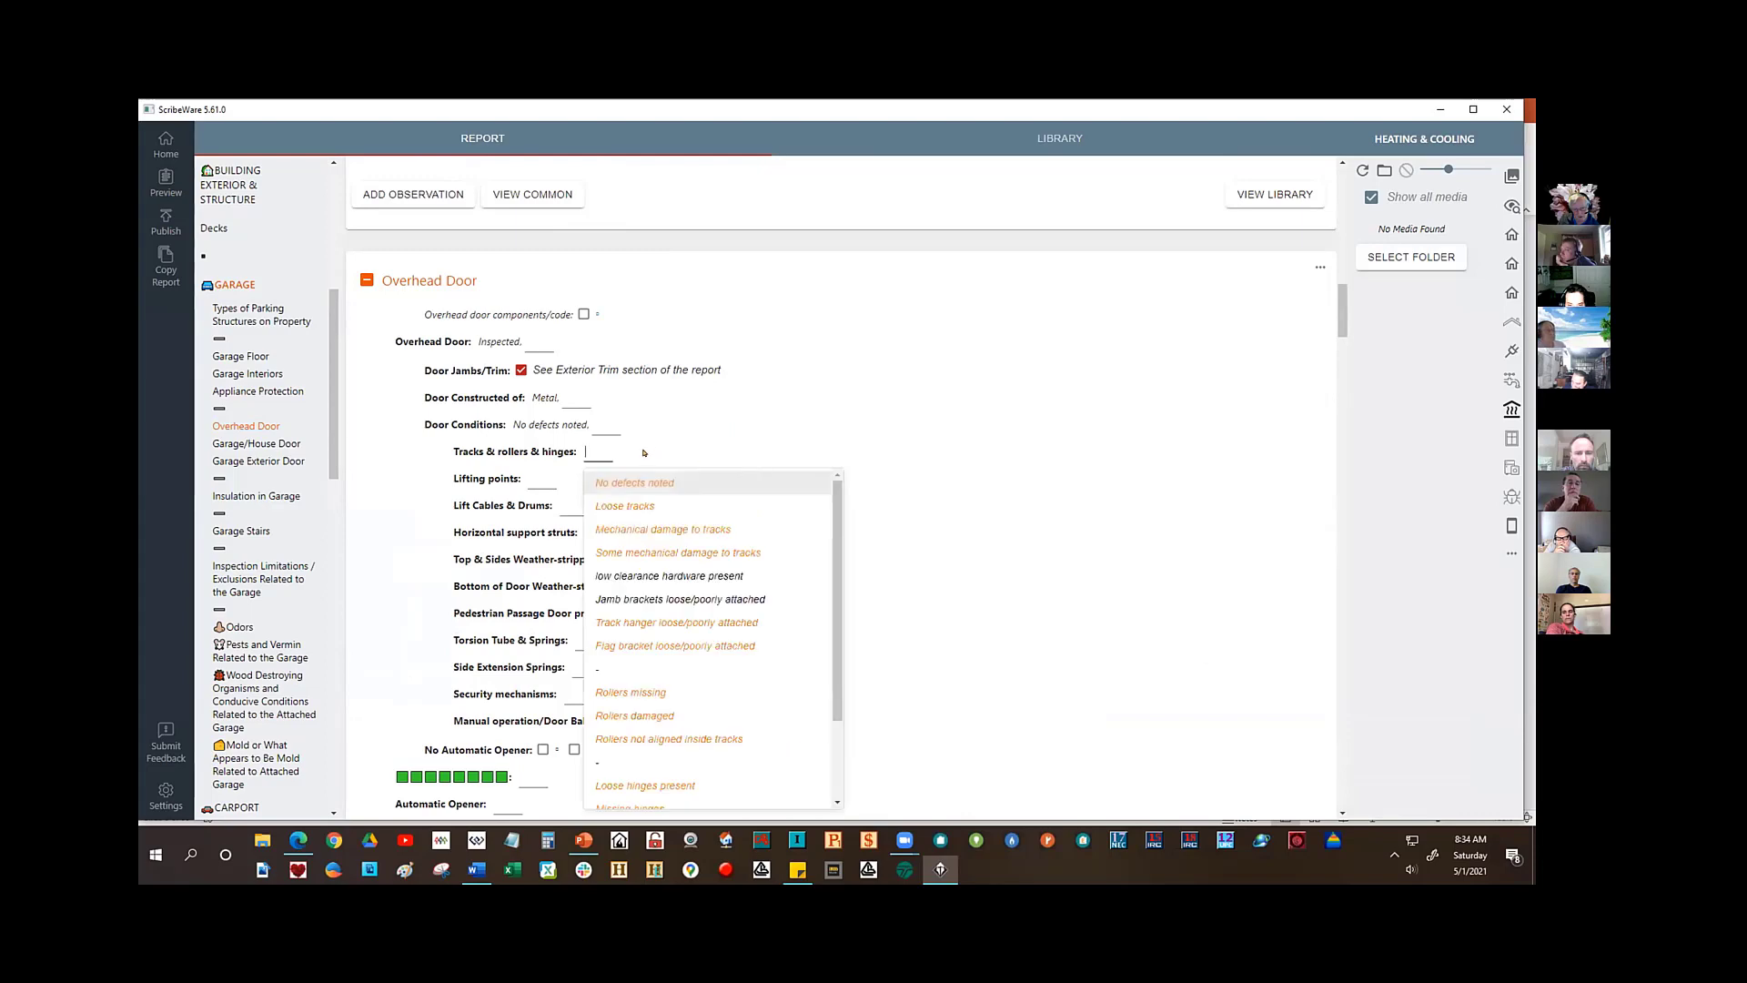
{"action": "left_click", "coordinate": [644, 482]}
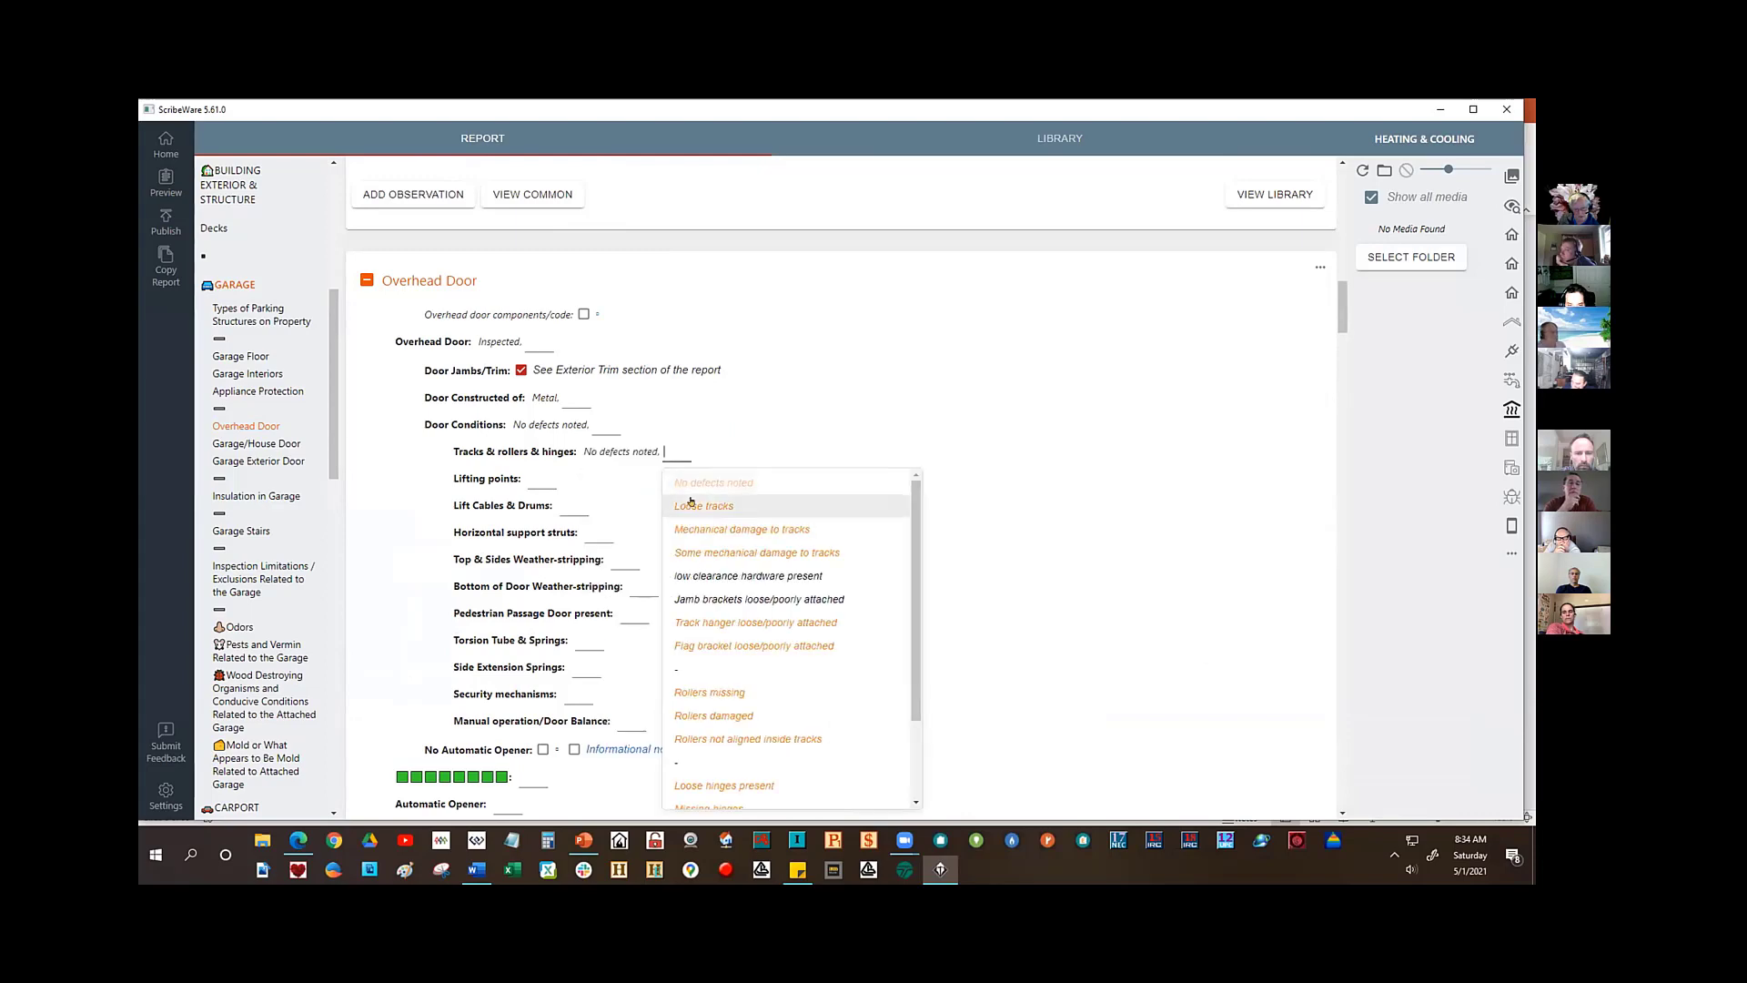
{"action": "key", "text": "Return"}
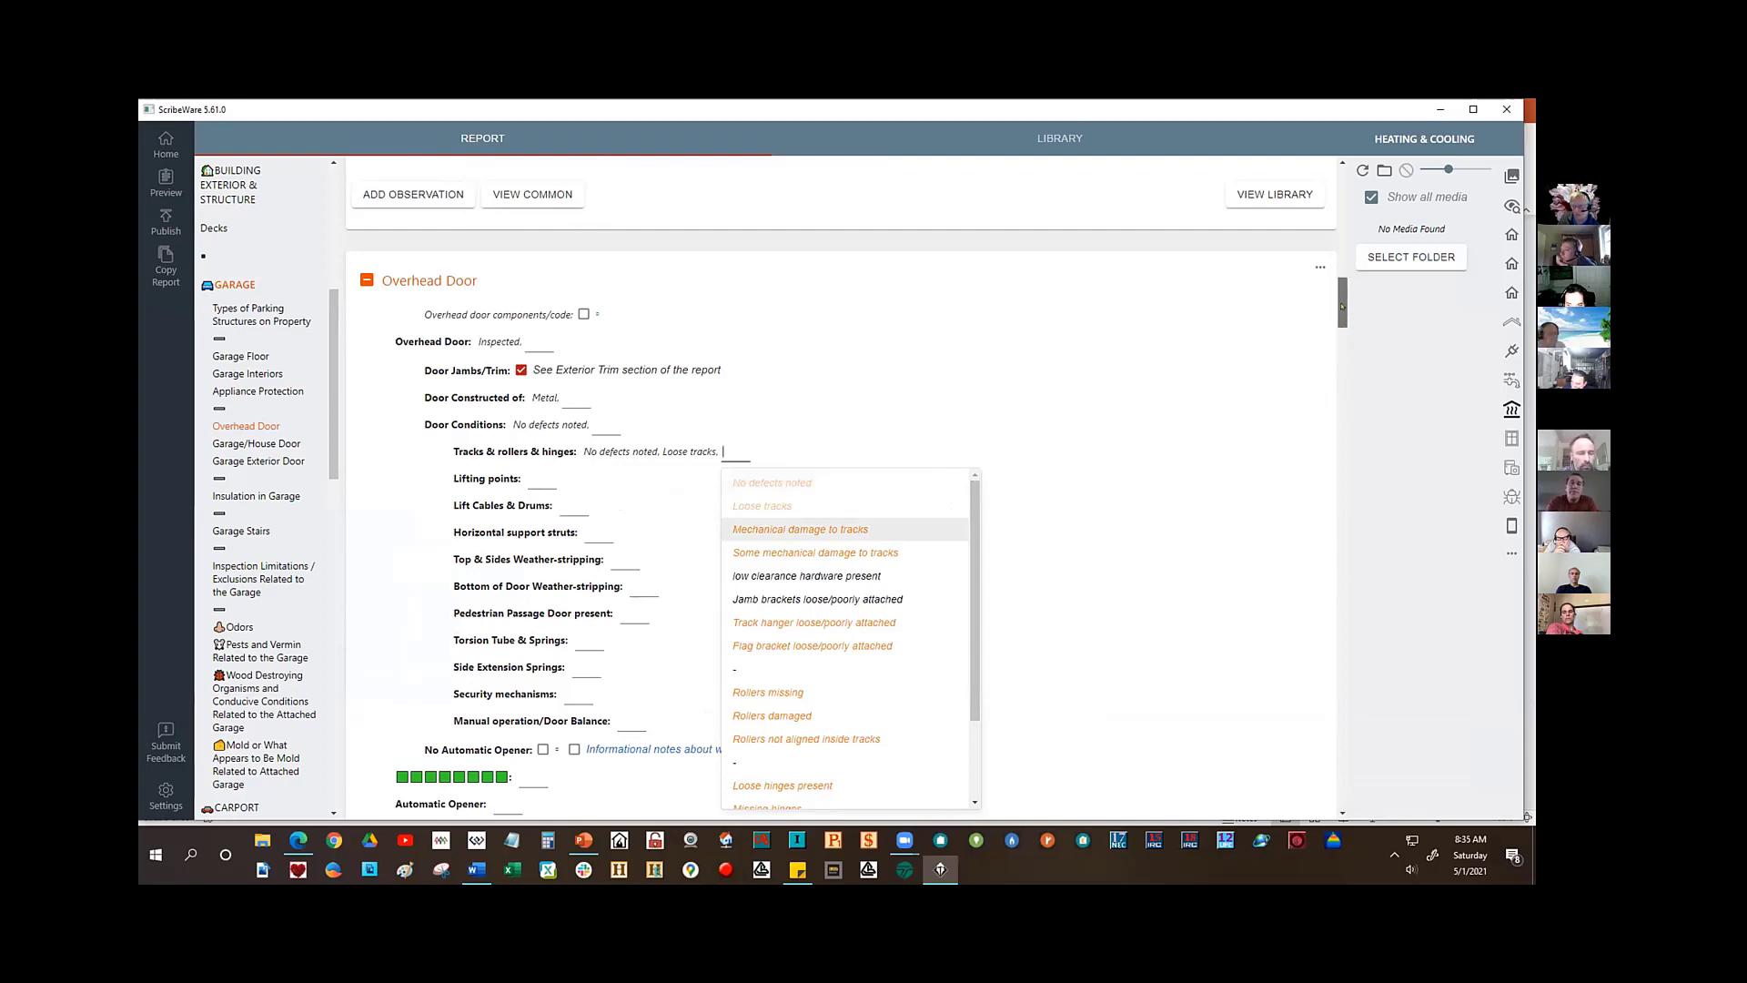
- Shorten the first loose tracks observation's library label to "Tracks & rollers & hinges - No defects noted" and update the existing library entry
{"action": "left_click", "coordinate": [1343, 339]}
{"action": "left_click", "coordinate": [1341, 339]}
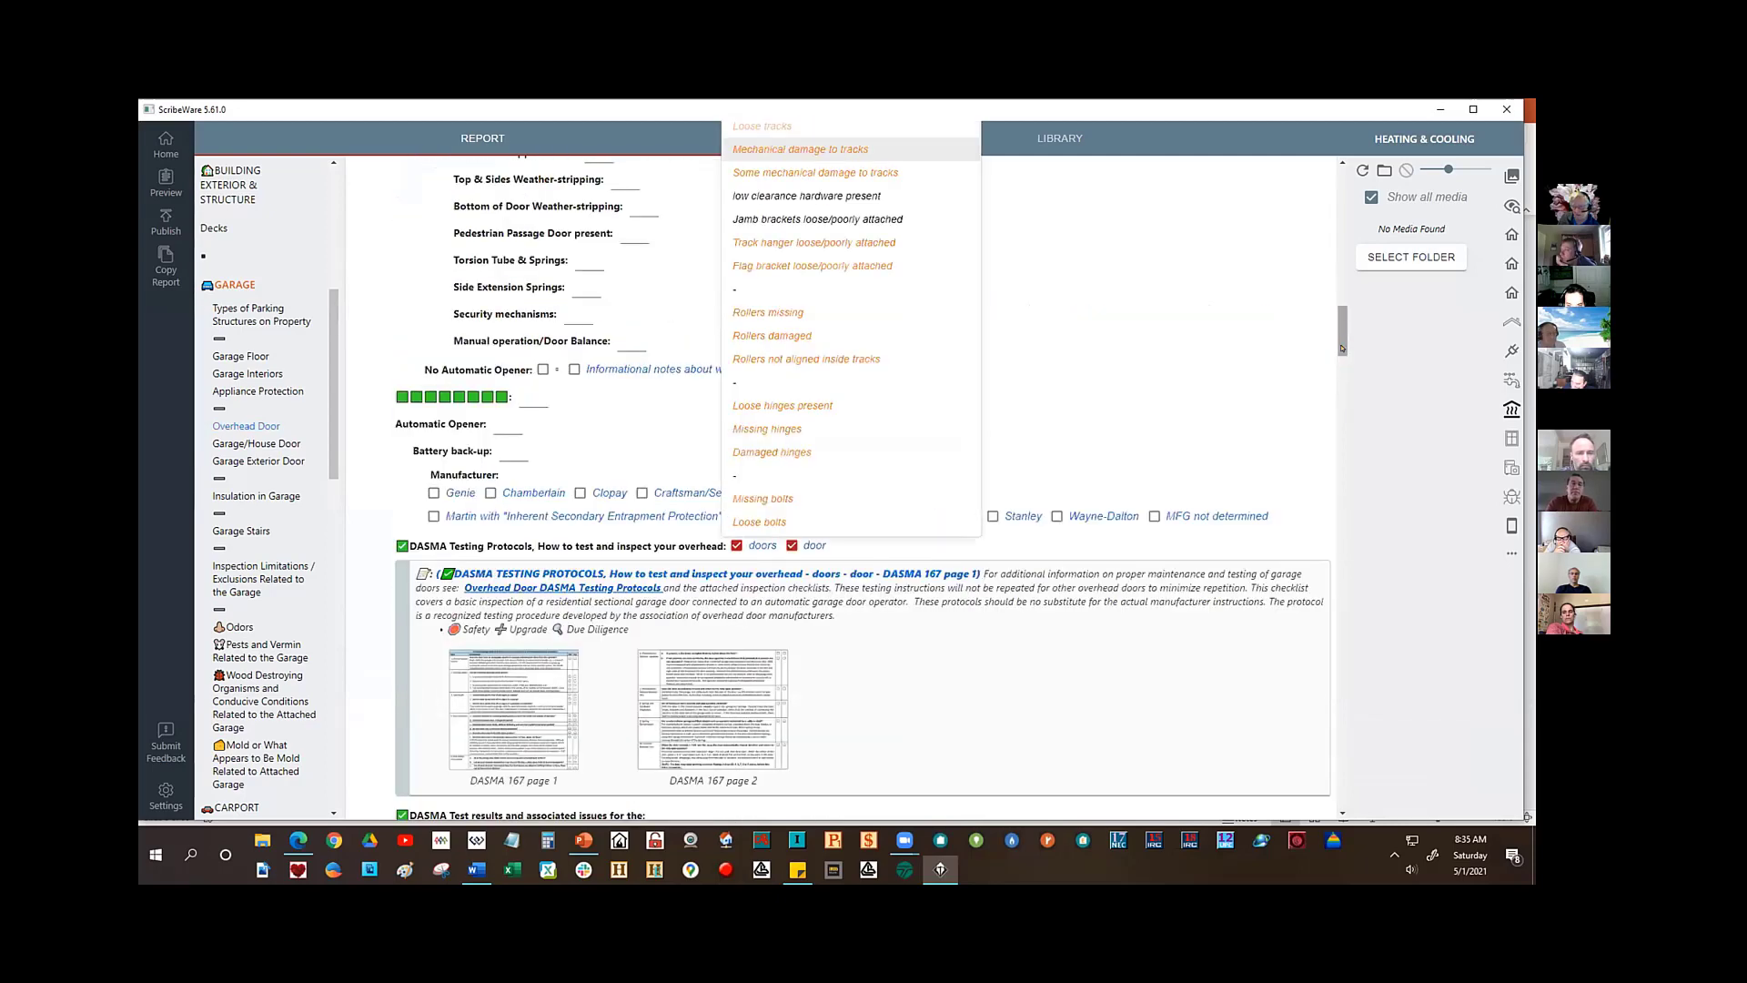
{"action": "left_click_drag", "start_coordinate": [1341, 348], "coordinate": [1363, 459]}
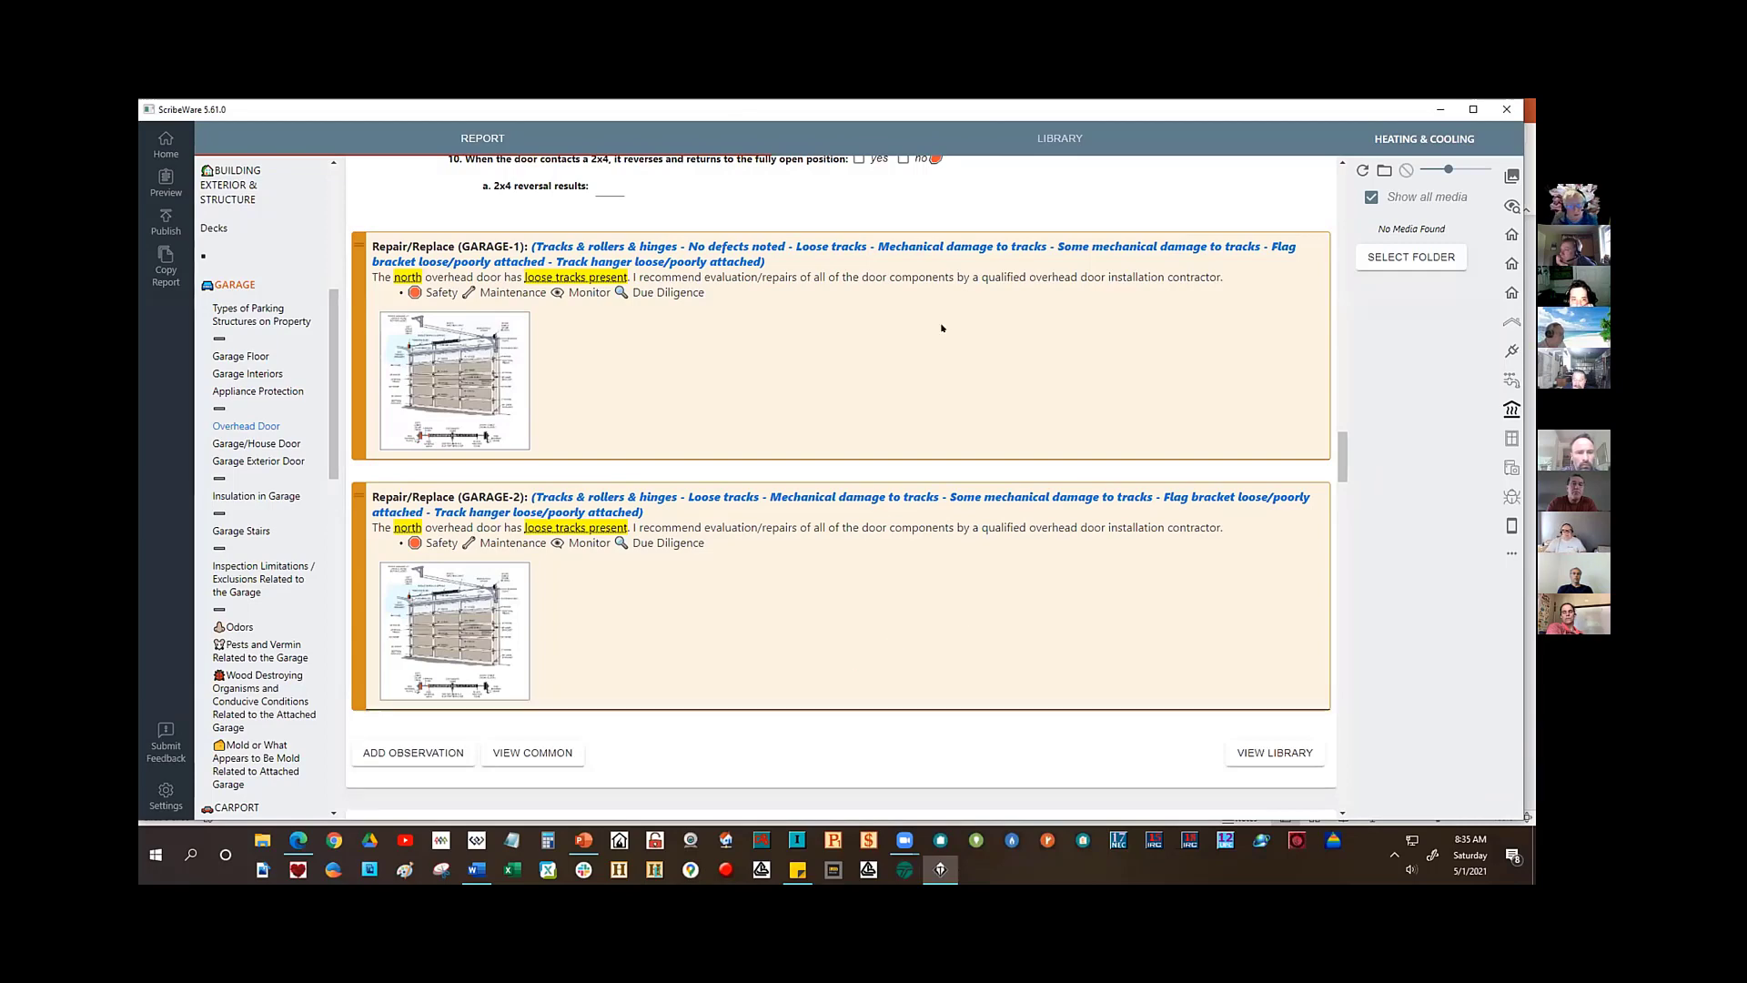
{"action": "left_click", "coordinate": [837, 263]}
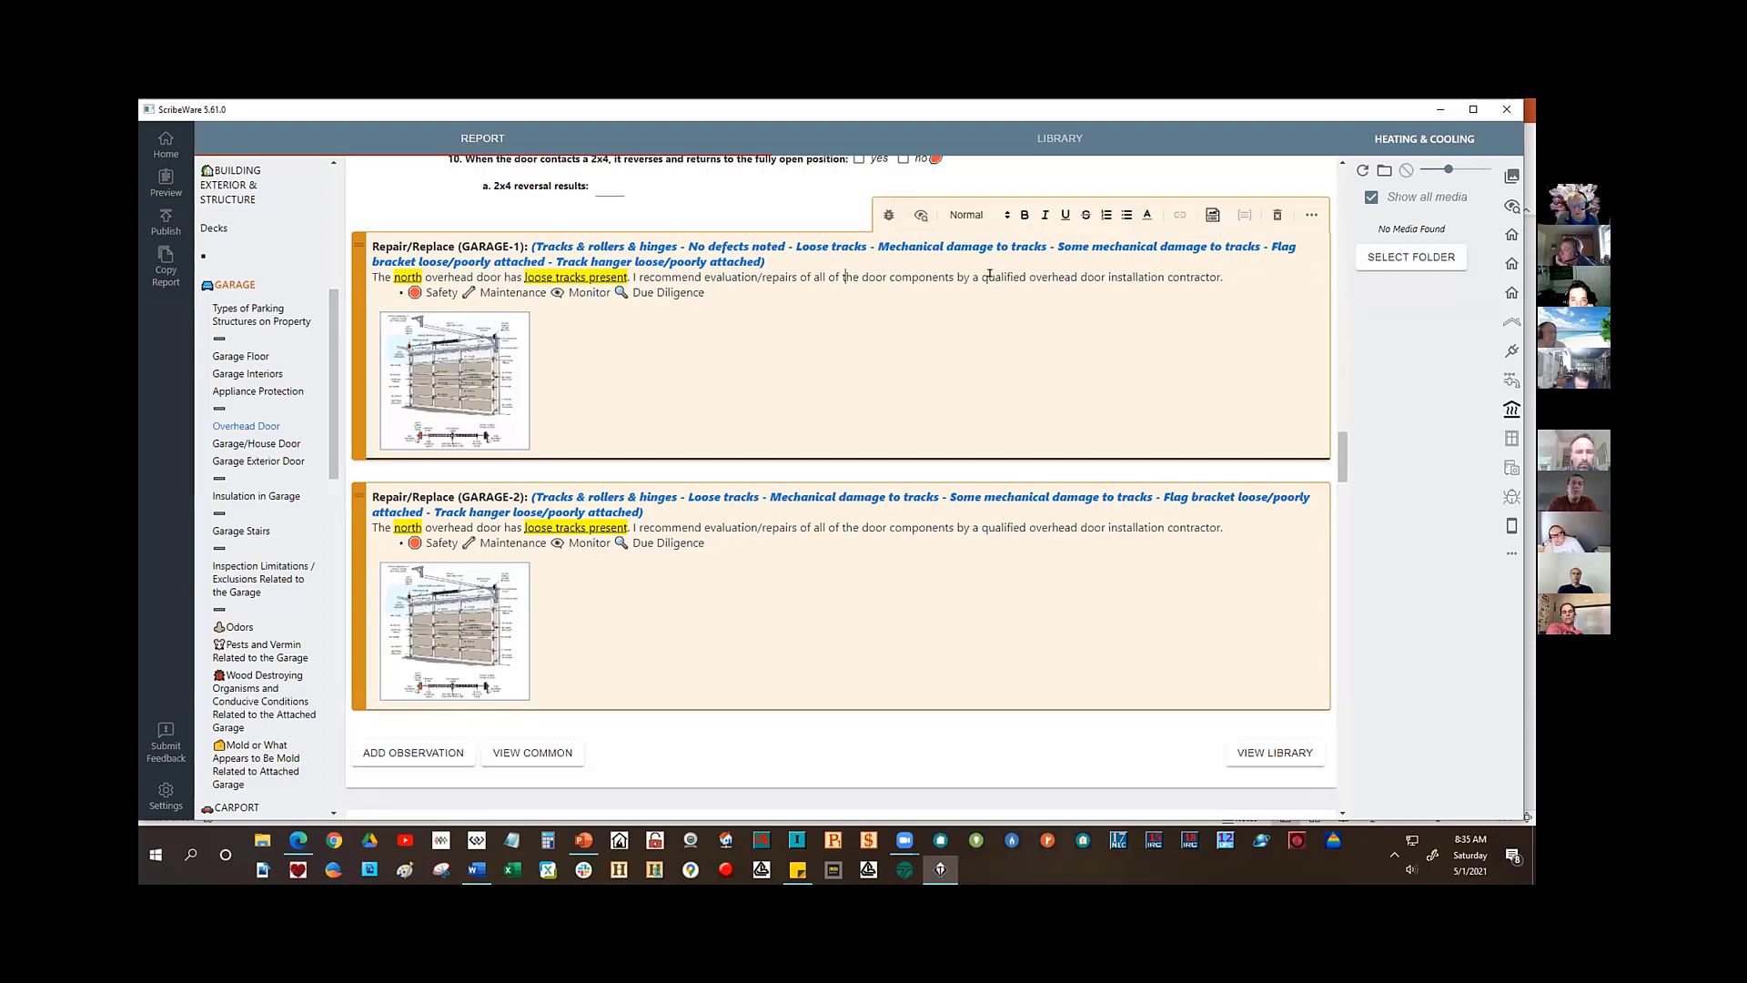
{"action": "left_click", "coordinate": [1301, 216]}
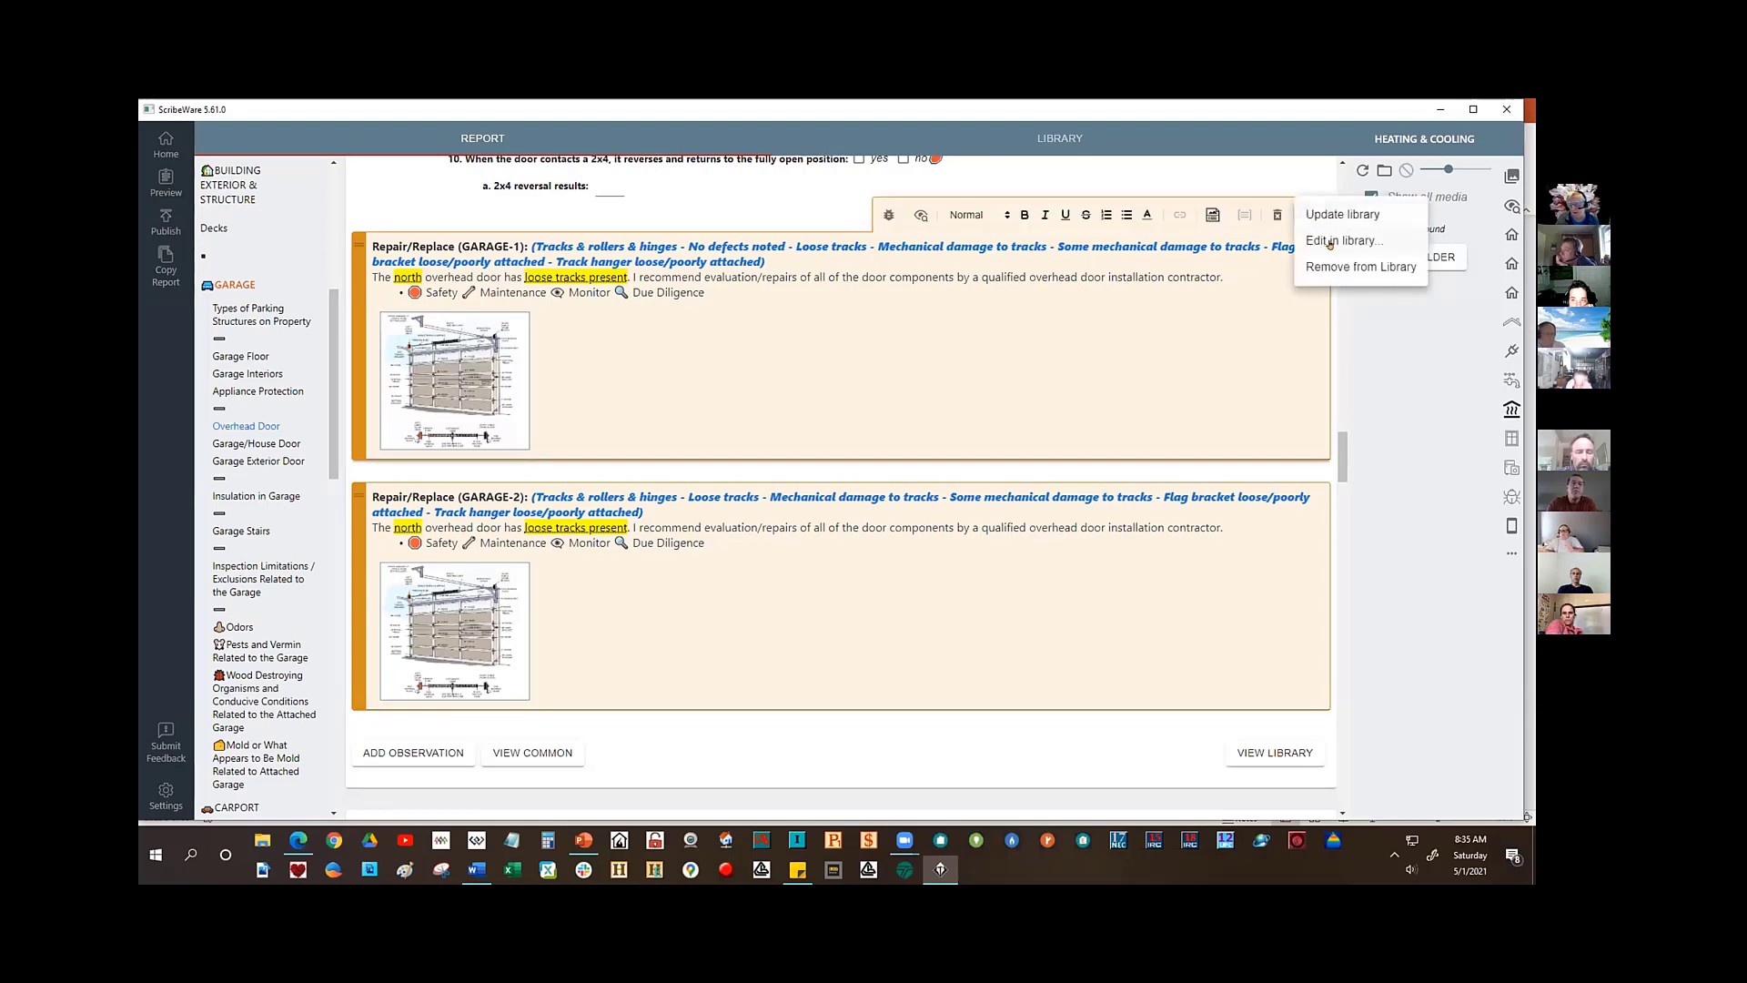
{"action": "left_click", "coordinate": [1334, 240]}
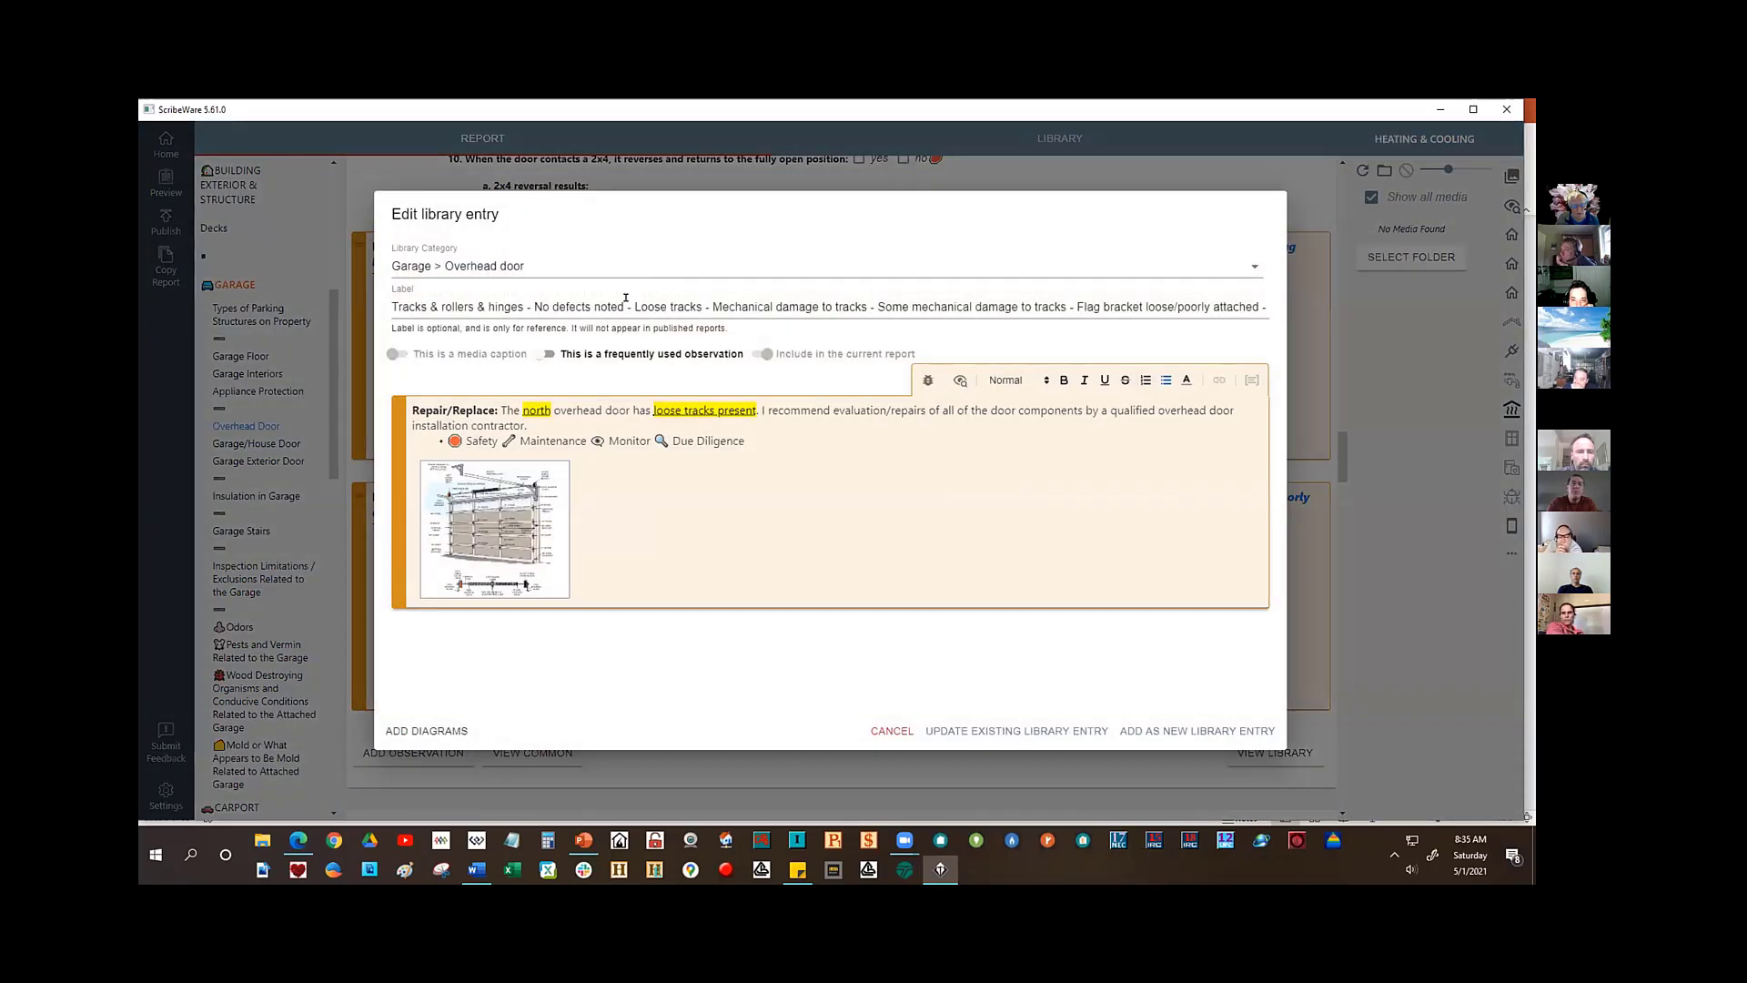
{"action": "left_click_drag", "start_coordinate": [628, 306], "coordinate": [1490, 301]}
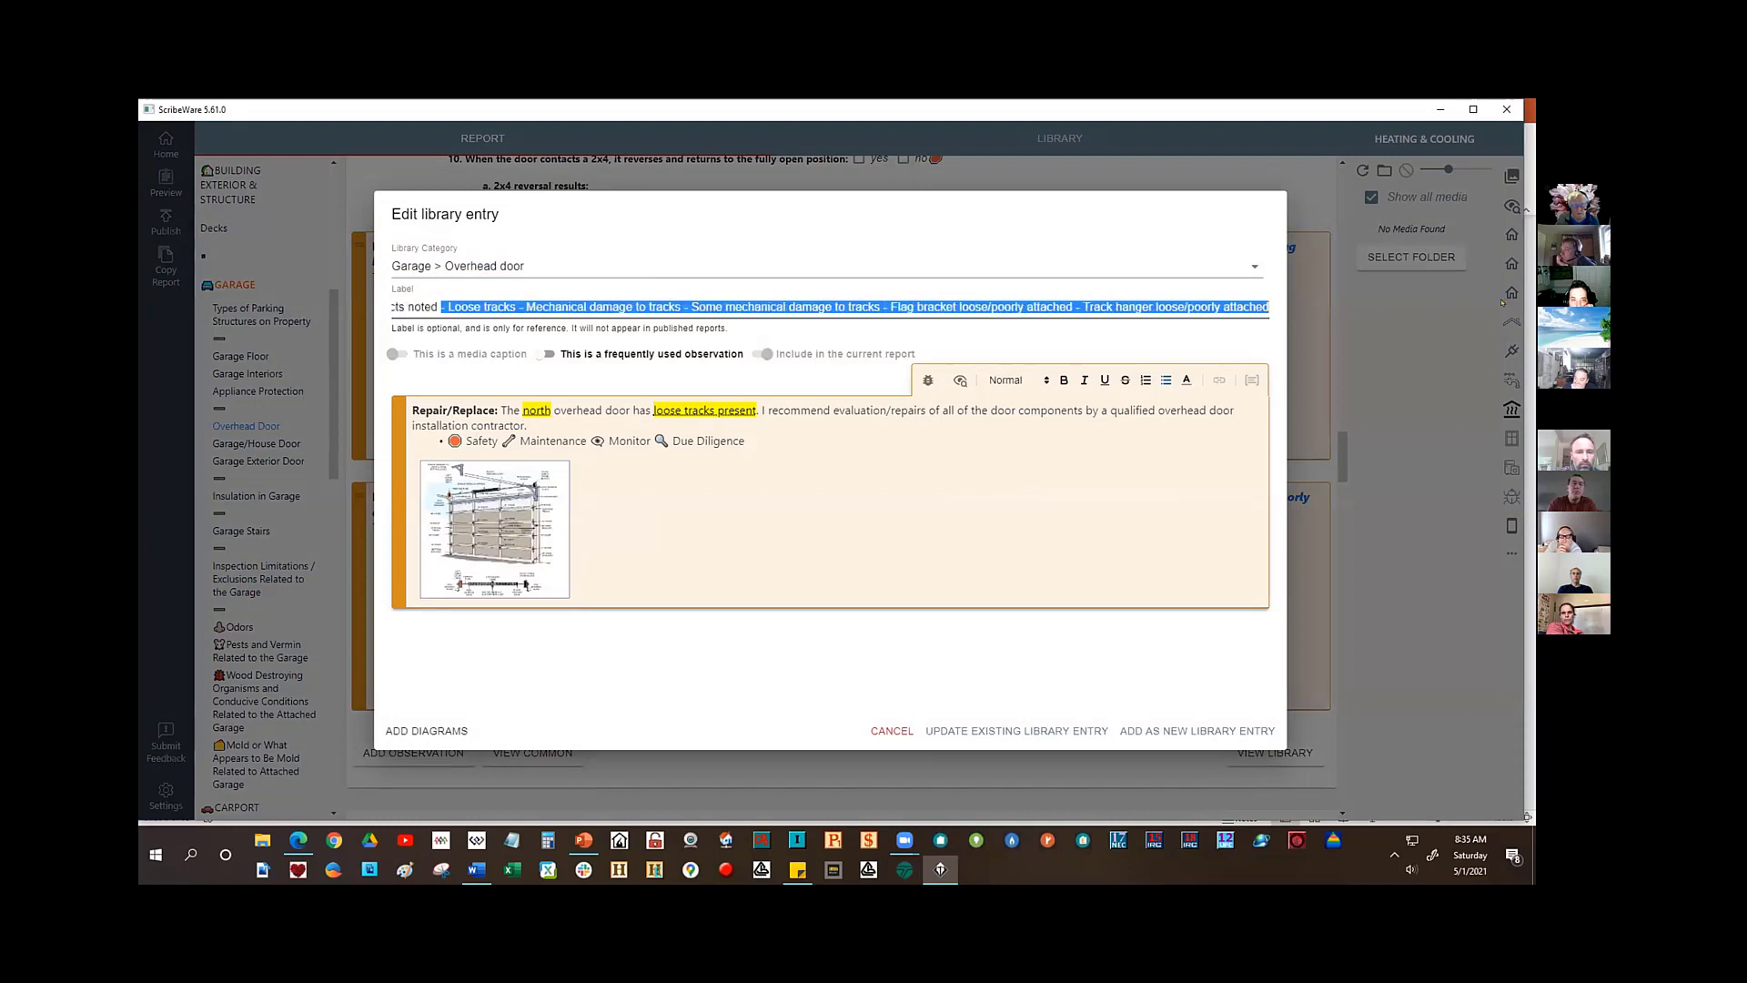
{"action": "key", "text": "BackSpace"}
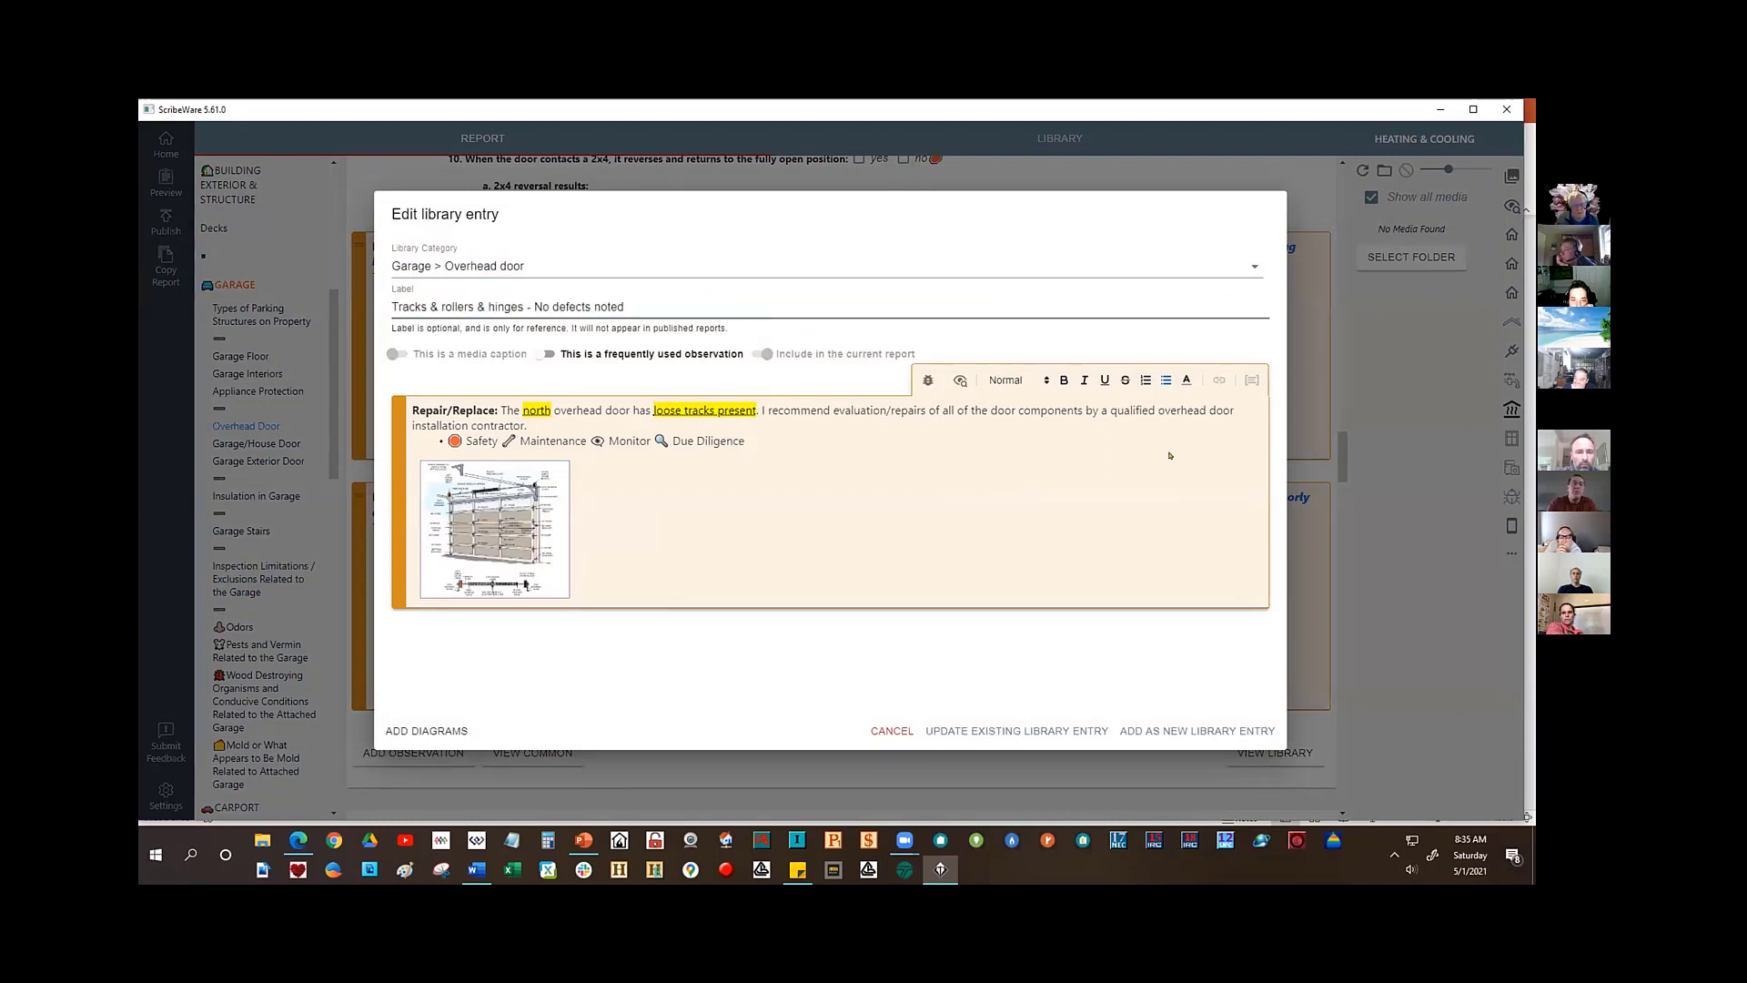
{"action": "left_click", "coordinate": [995, 731]}
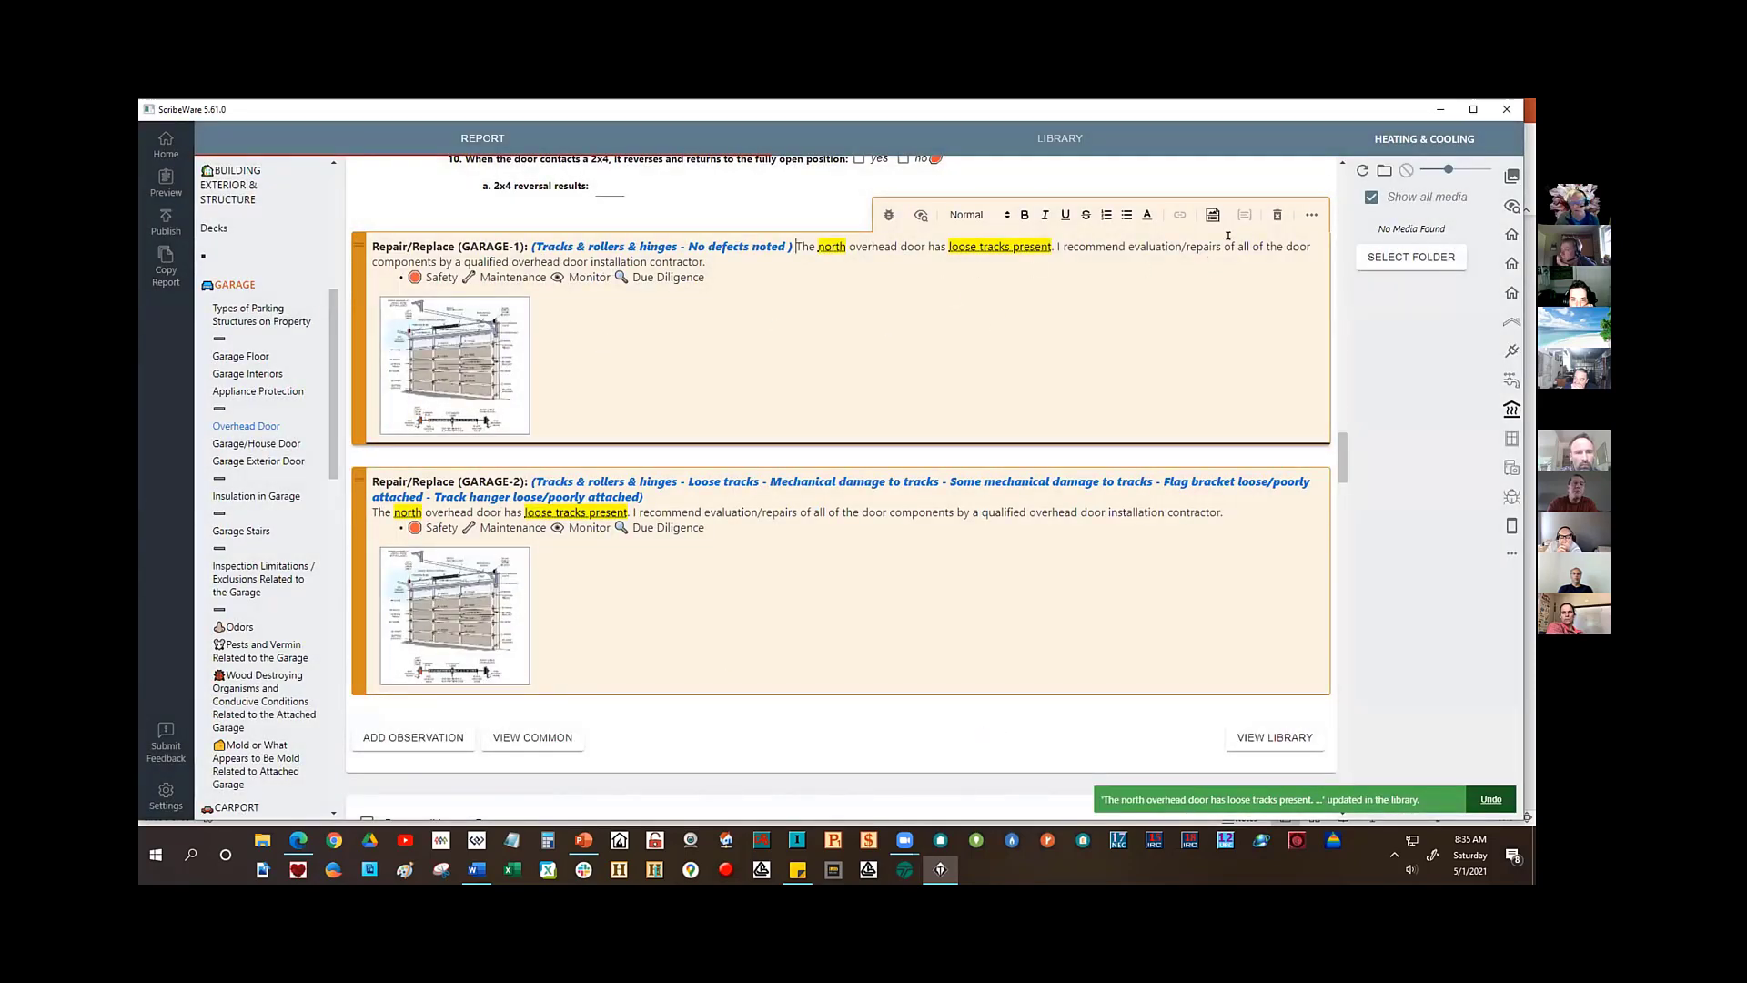
- Delete both loose tracks observations from the Overhead Door section
{"action": "left_click", "coordinate": [1274, 215]}
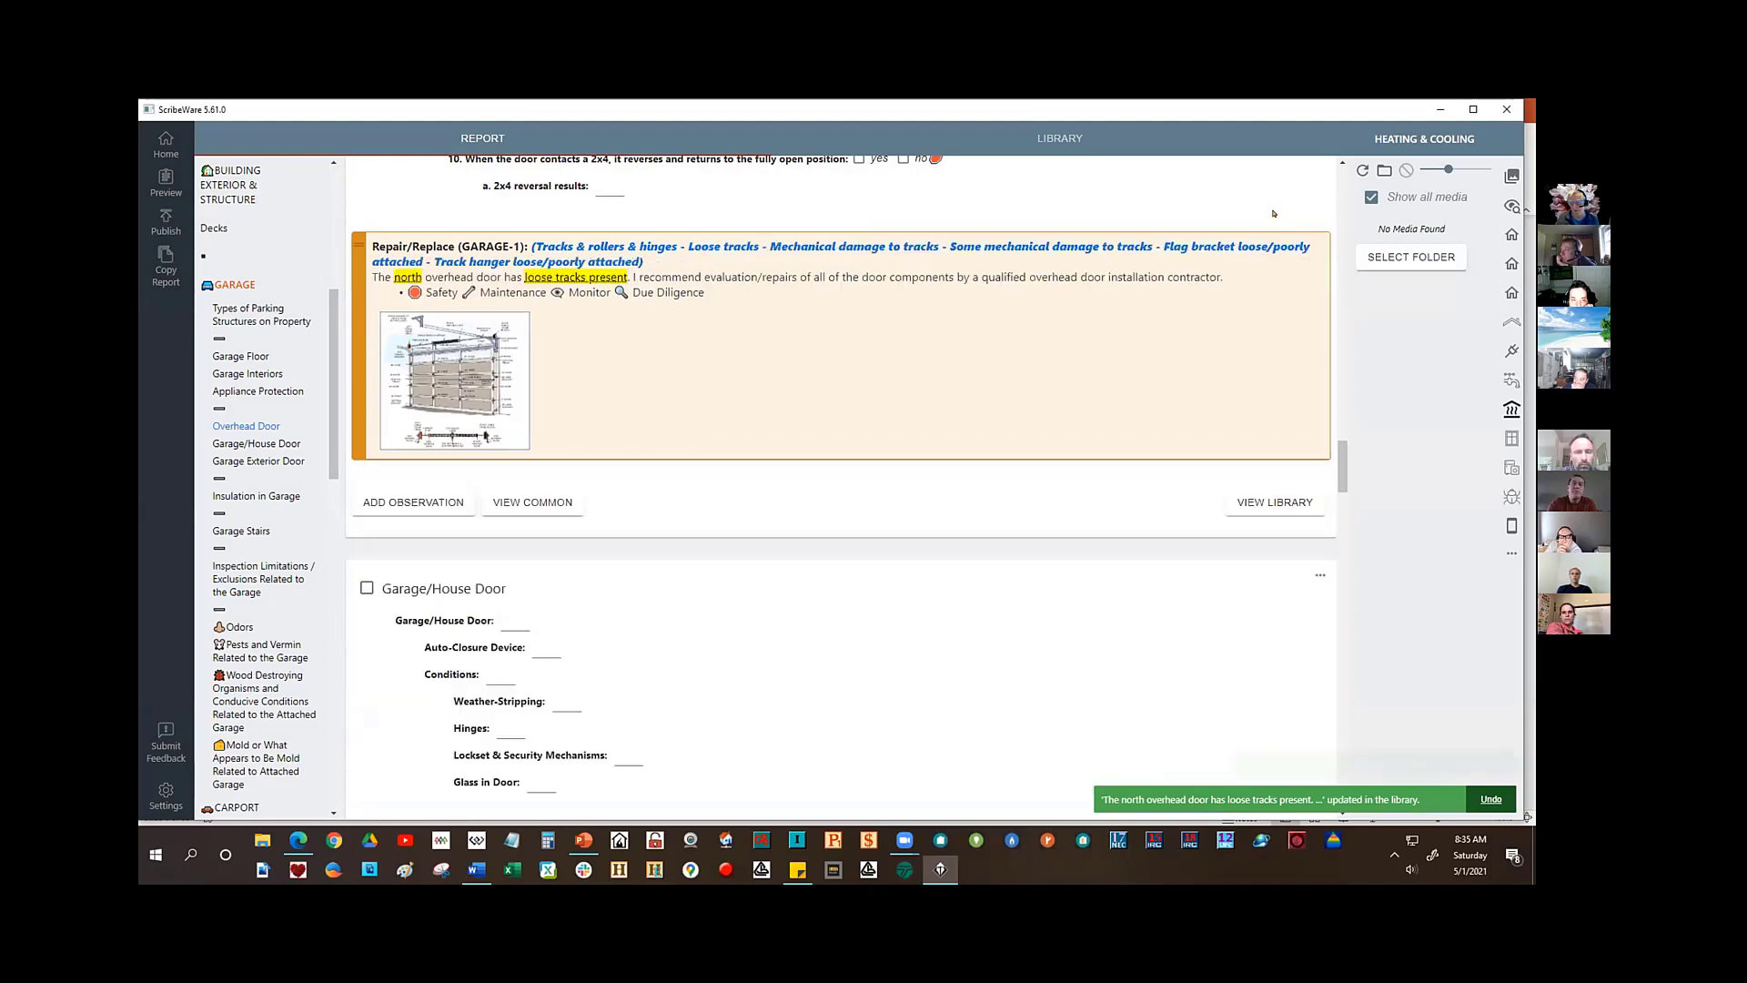
{"action": "left_click", "coordinate": [1274, 215]}
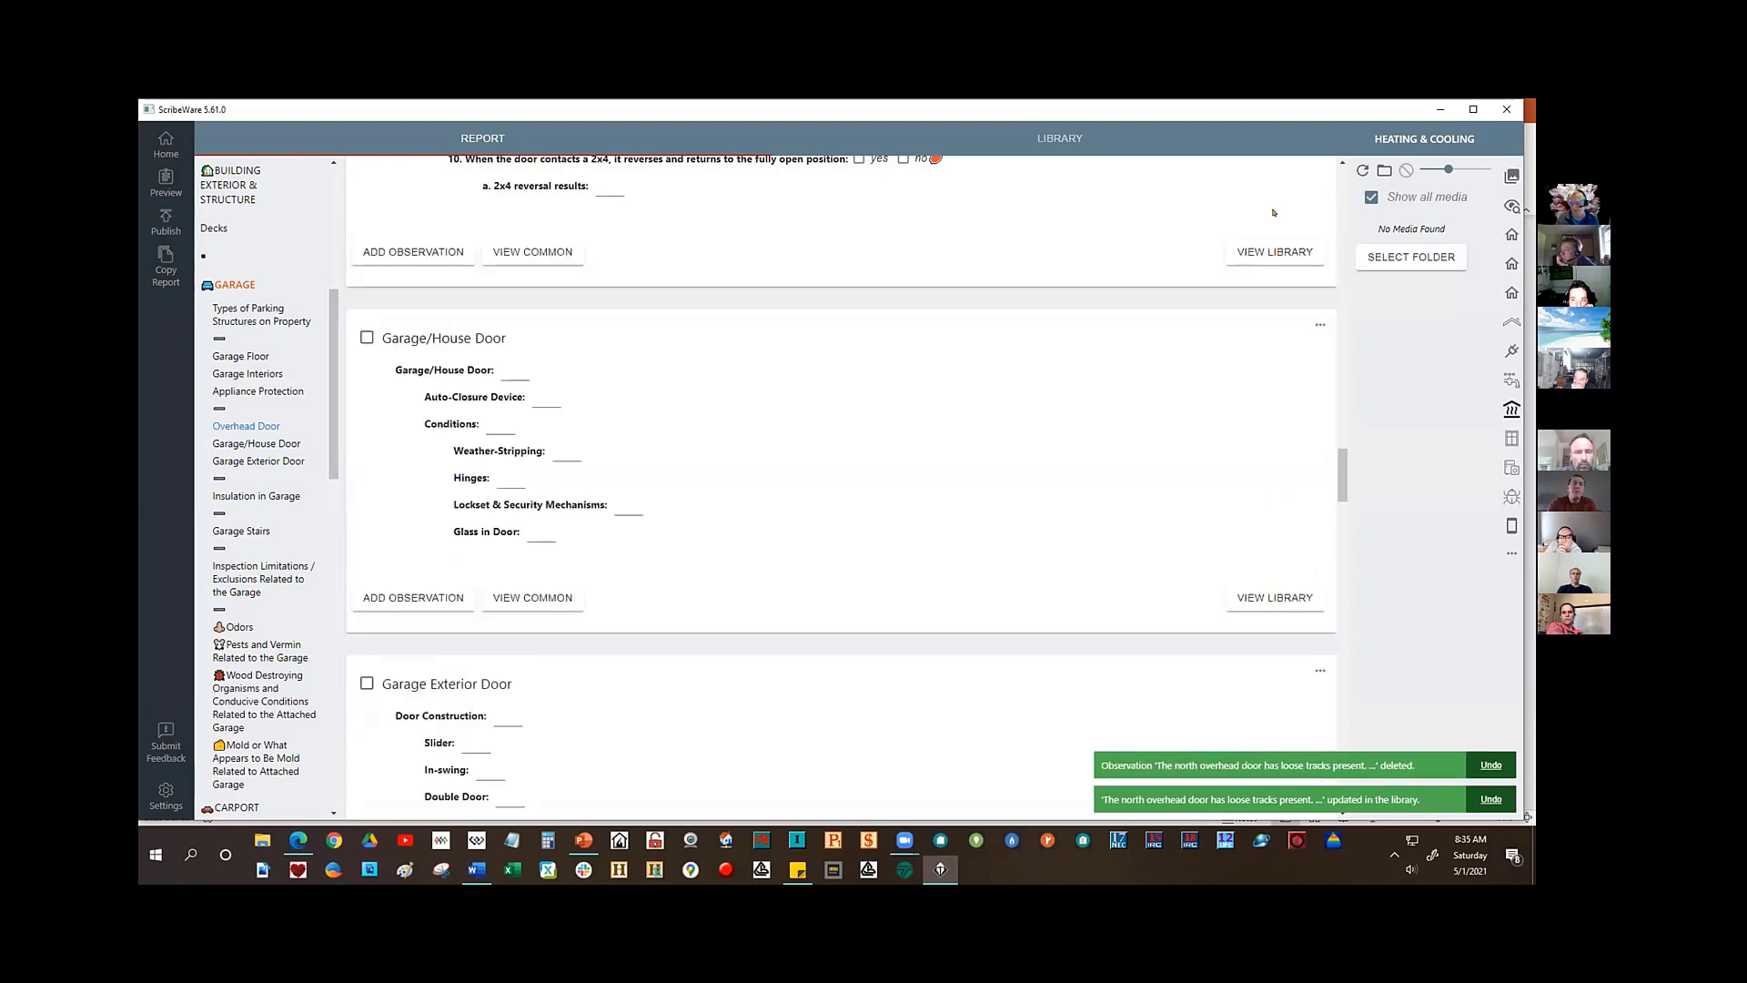
- Clear the Tracks & rollers & hinges entry and select only "No defects noted"
{"action": "left_click", "coordinate": [1338, 375]}
{"action": "scroll", "coordinate": [1339, 375], "scroll_direction": "up", "scroll_amount": 15}
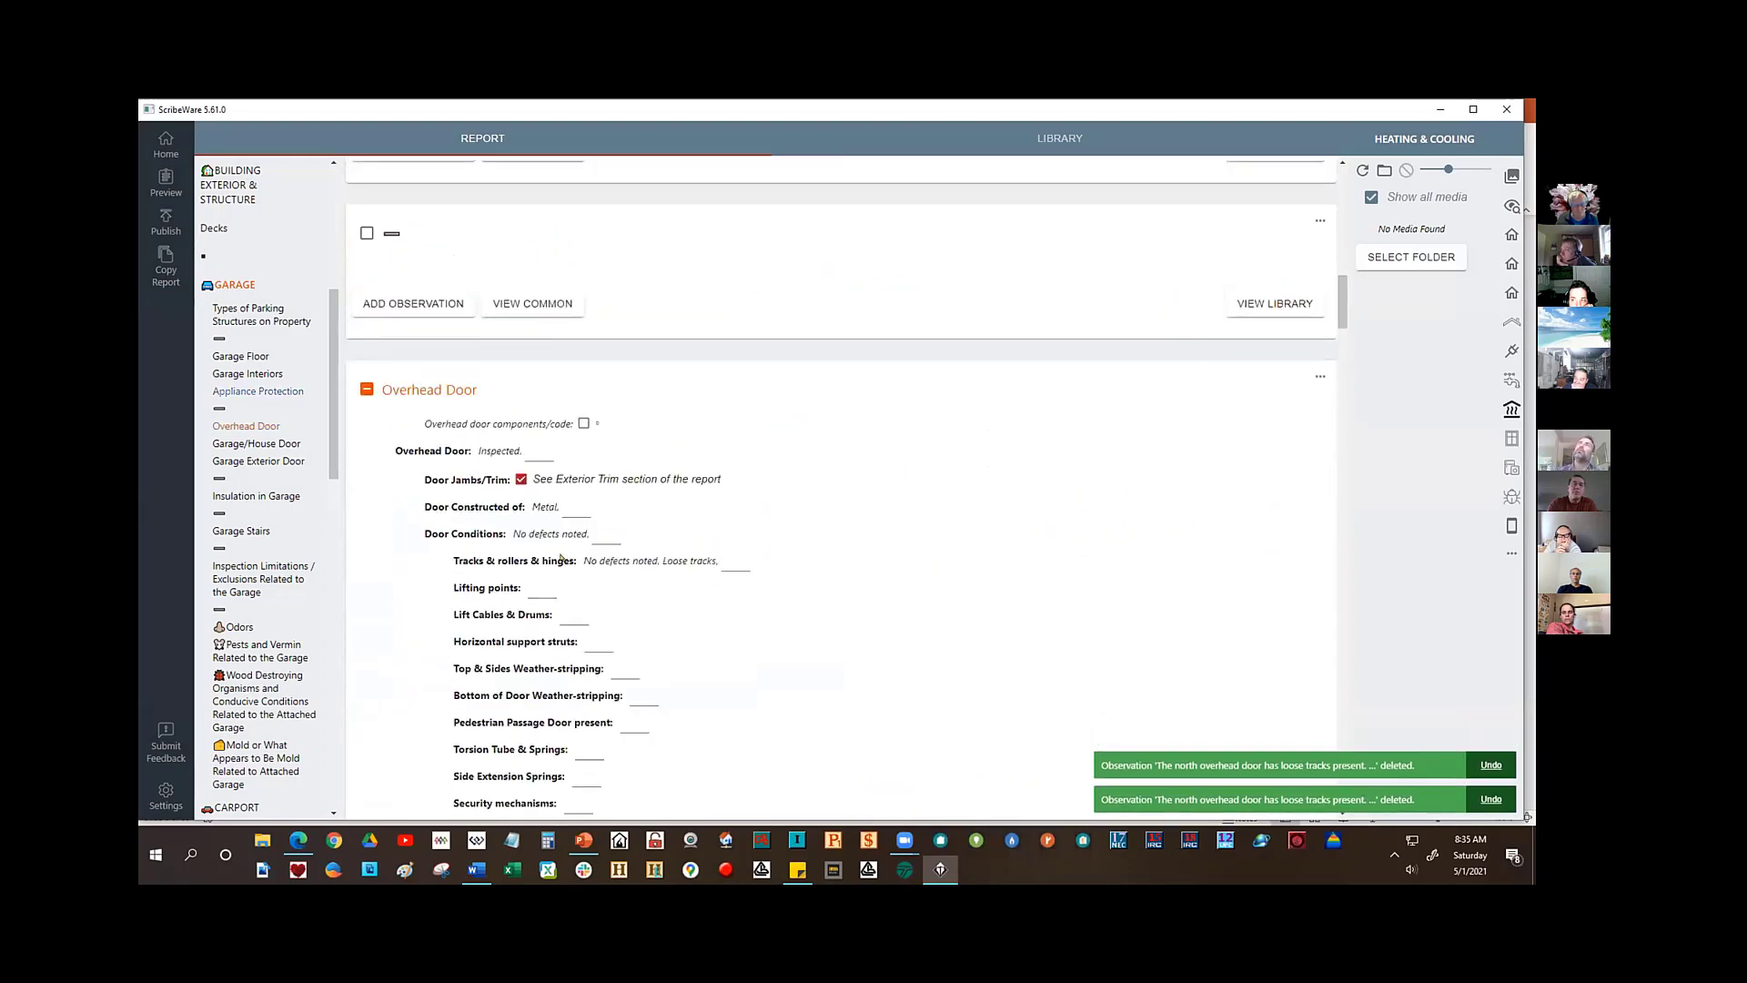
{"action": "left_click", "coordinate": [693, 562]}
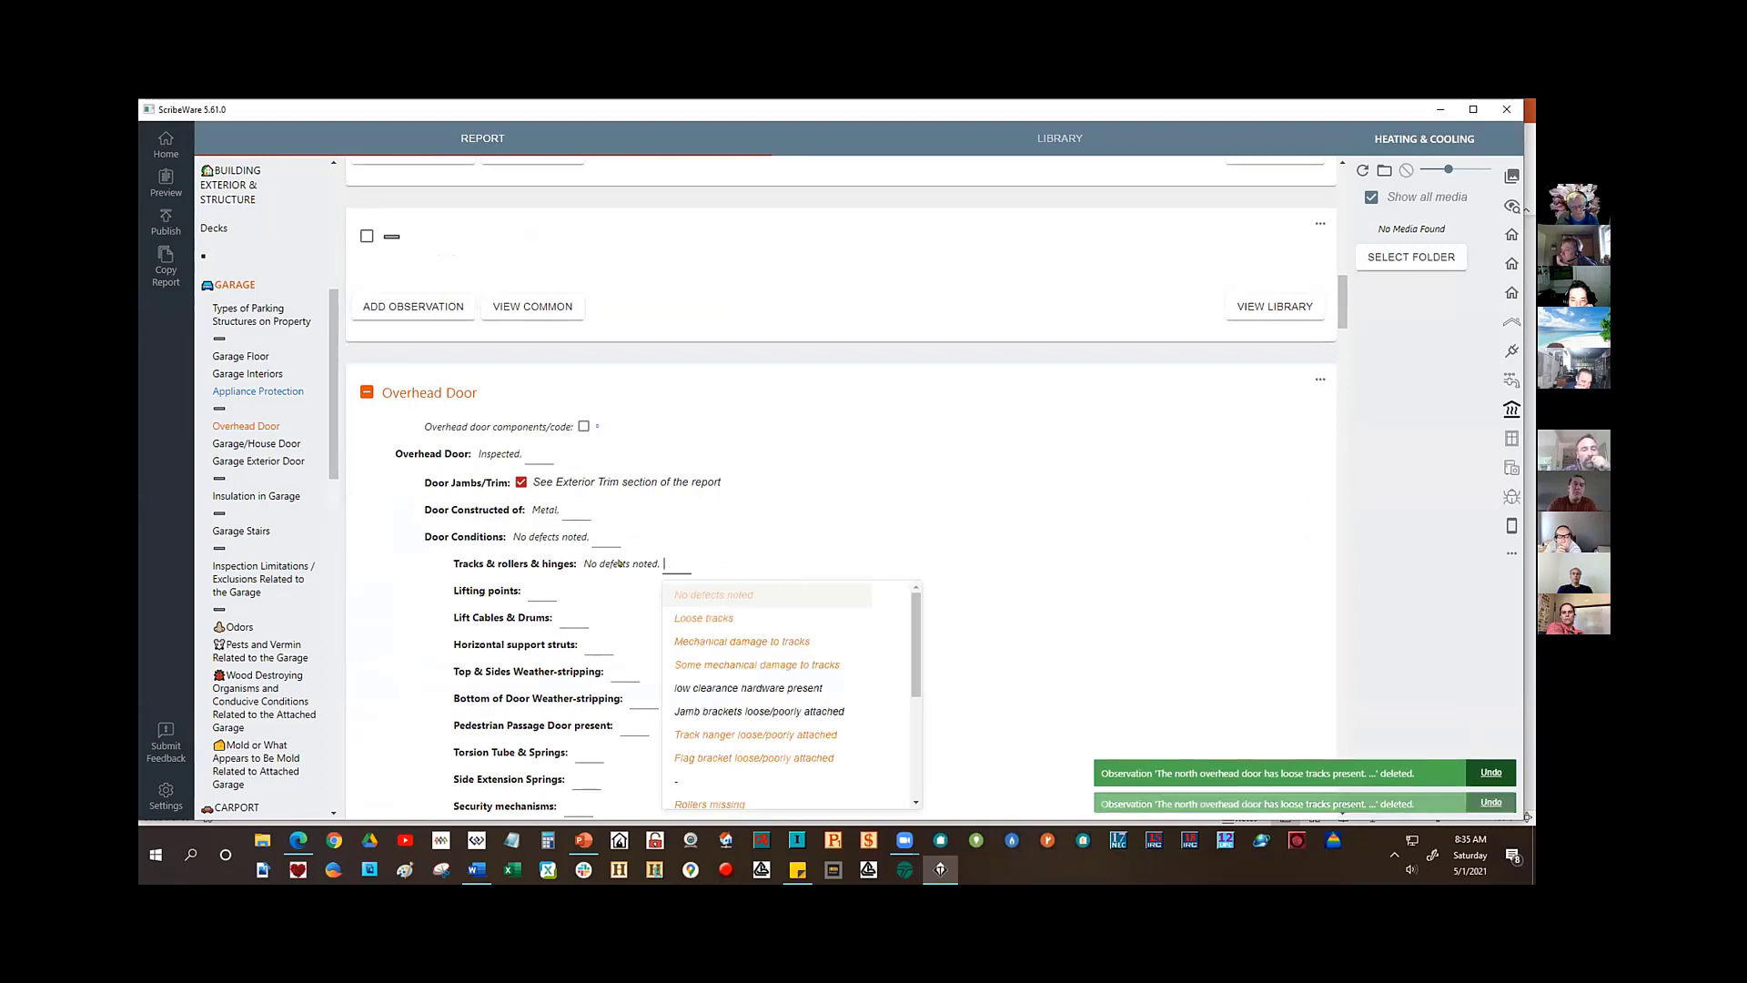
{"action": "key", "text": "ctrl+a"}
{"action": "key", "text": "BackSpace"}
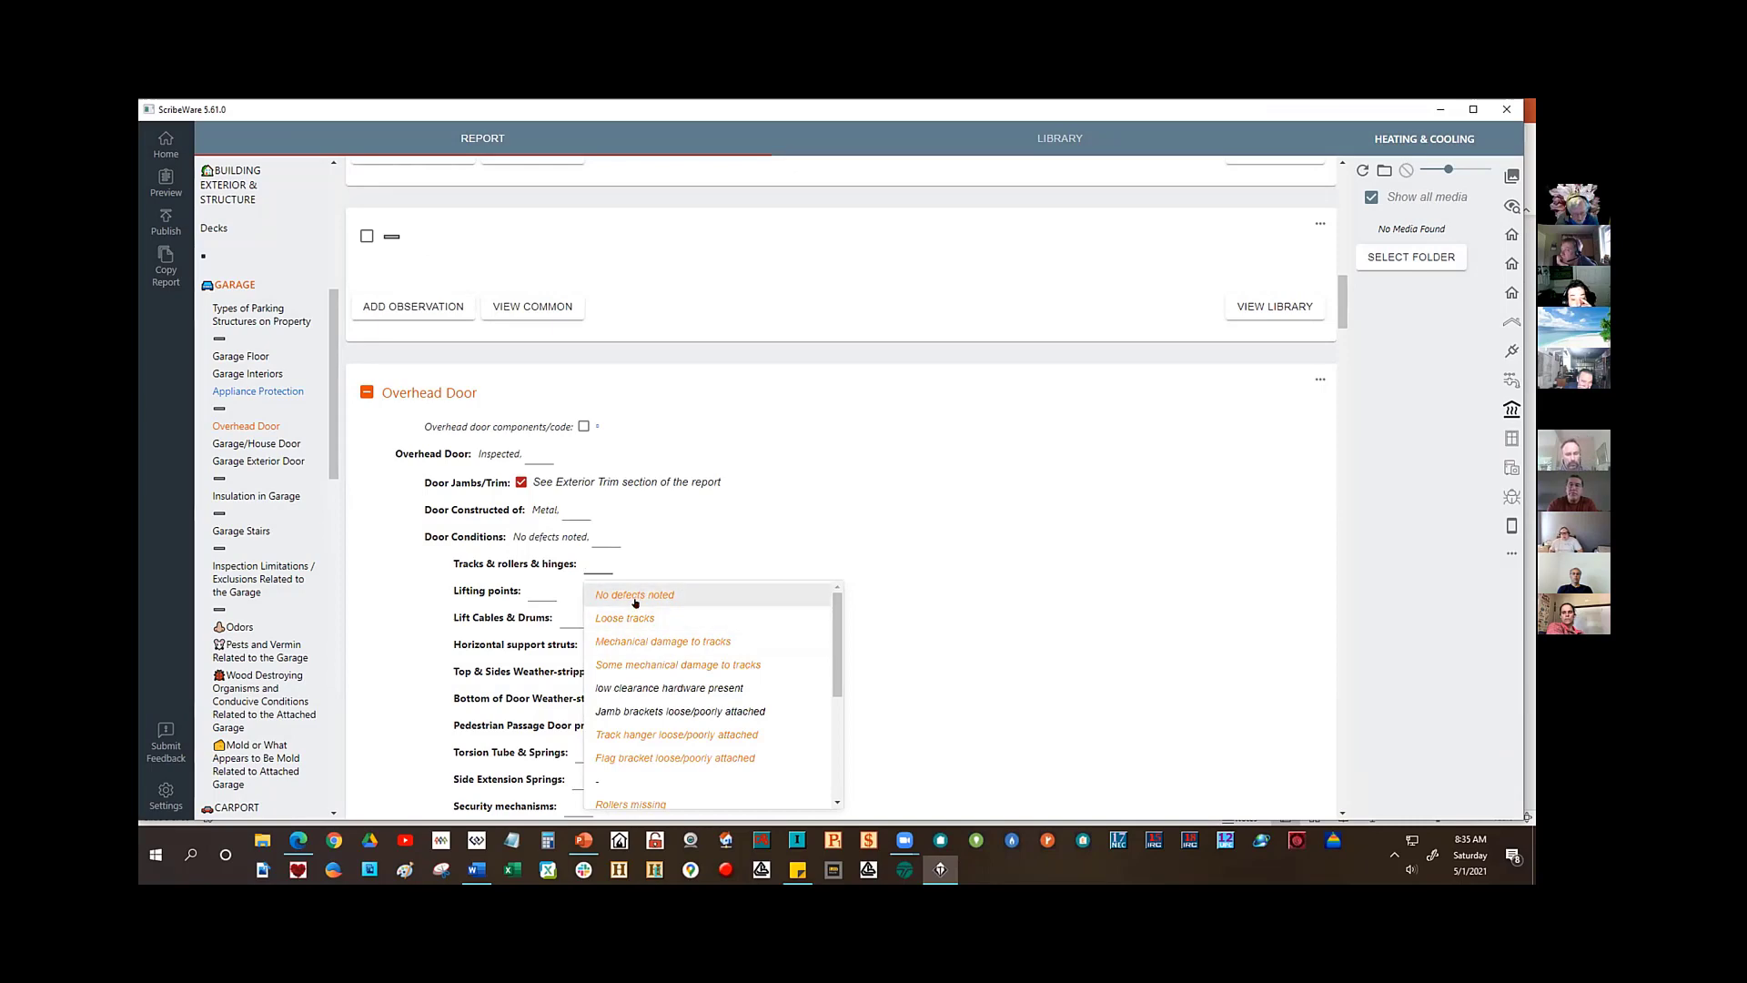
{"action": "left_click", "coordinate": [642, 594]}
{"action": "key", "text": "Down"}
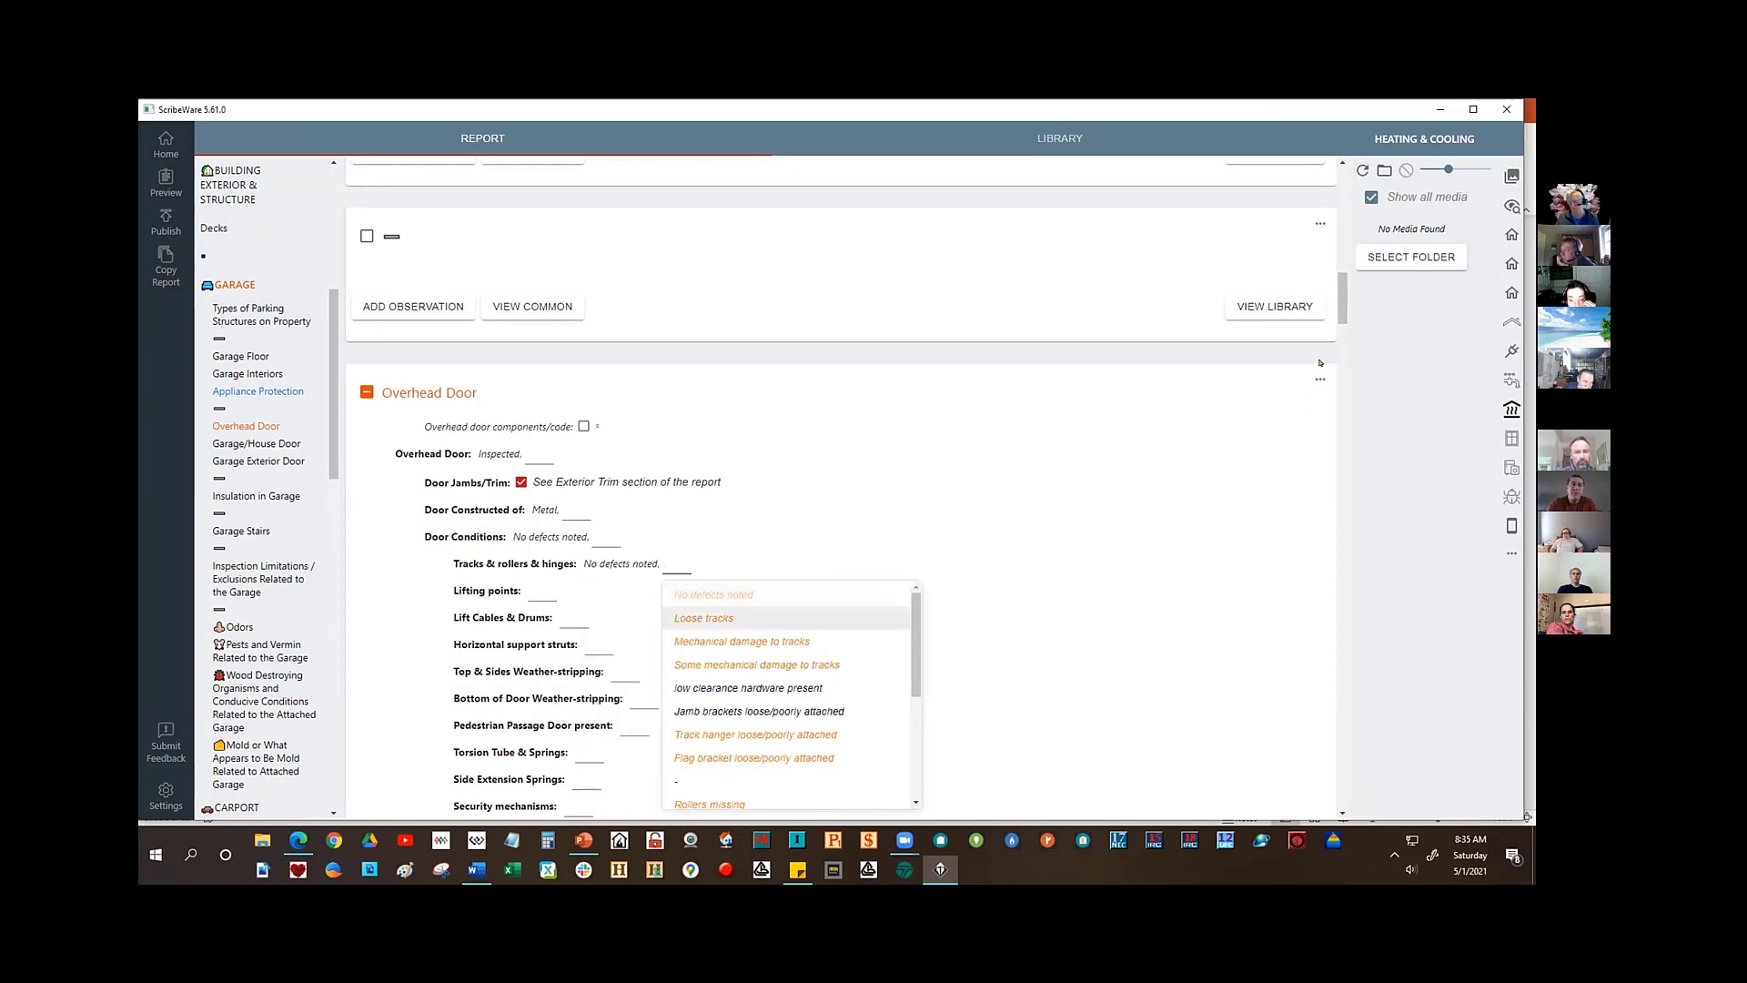
- Review the modifier choices for the observation linked to "No defects noted" and delete that observation from the report
{"action": "scroll", "coordinate": [1343, 335], "scroll_direction": "down", "scroll_amount": 1}
{"action": "scroll", "coordinate": [1342, 336], "scroll_direction": "down", "scroll_amount": 15}
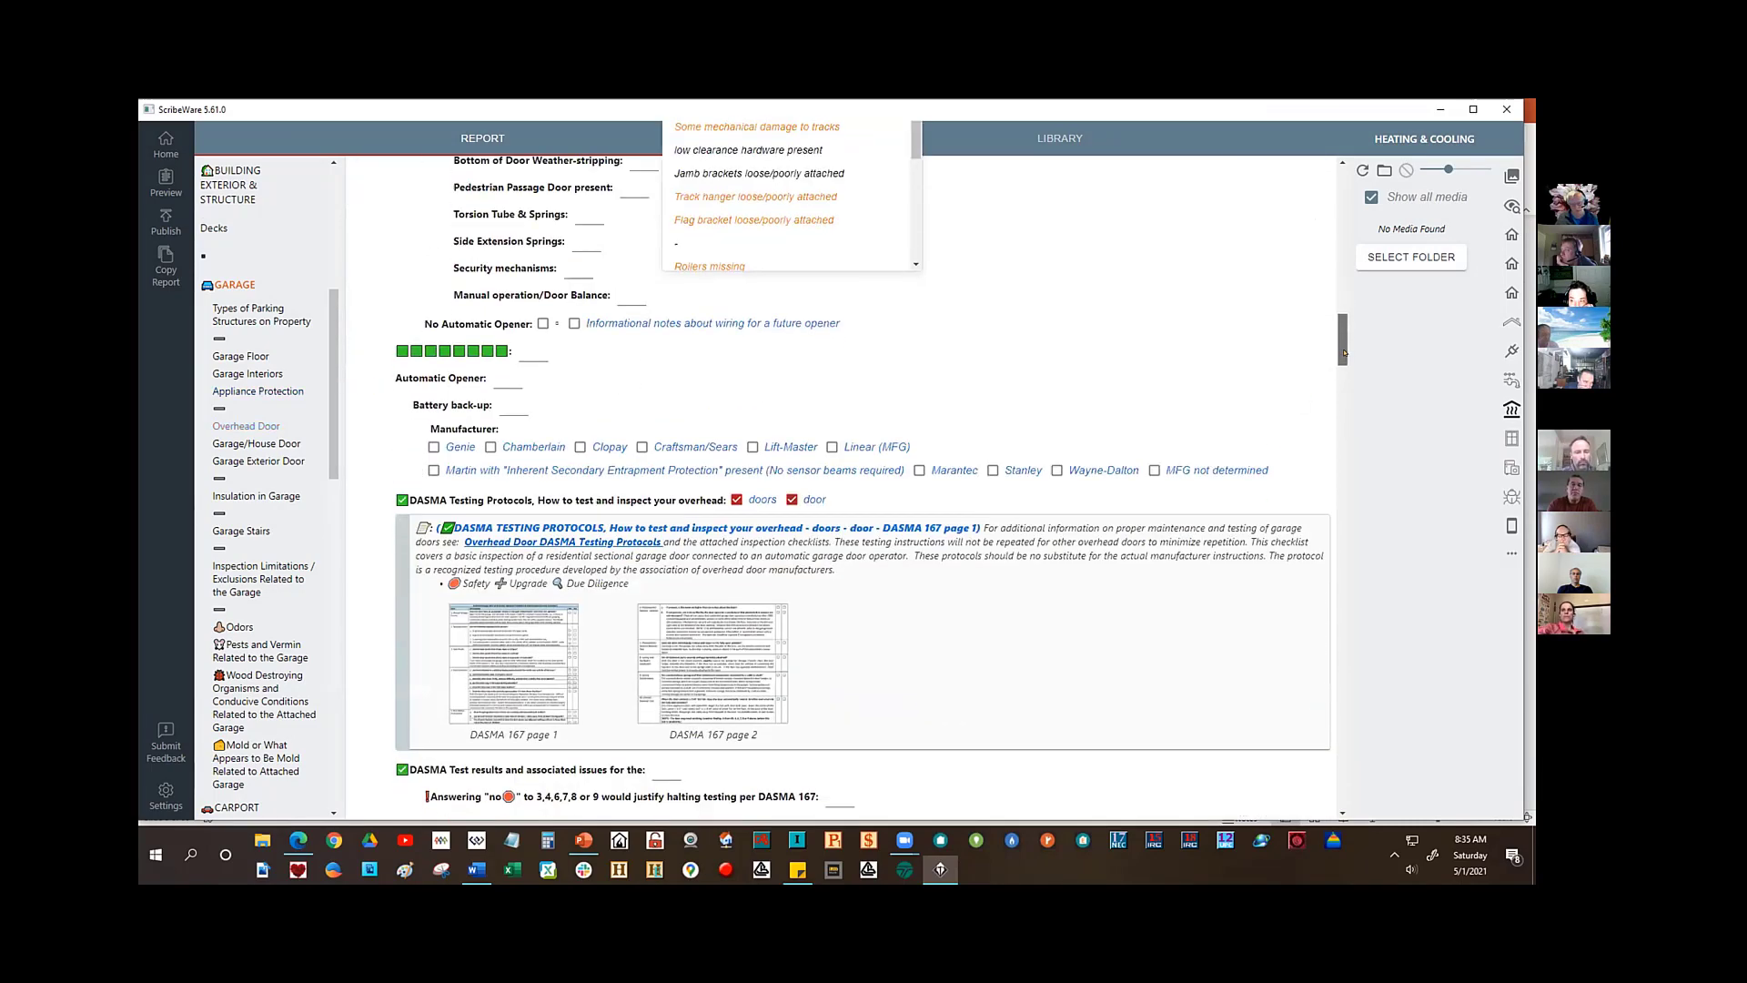
{"action": "scroll", "coordinate": [1398, 498], "scroll_direction": "up", "scroll_amount": 5}
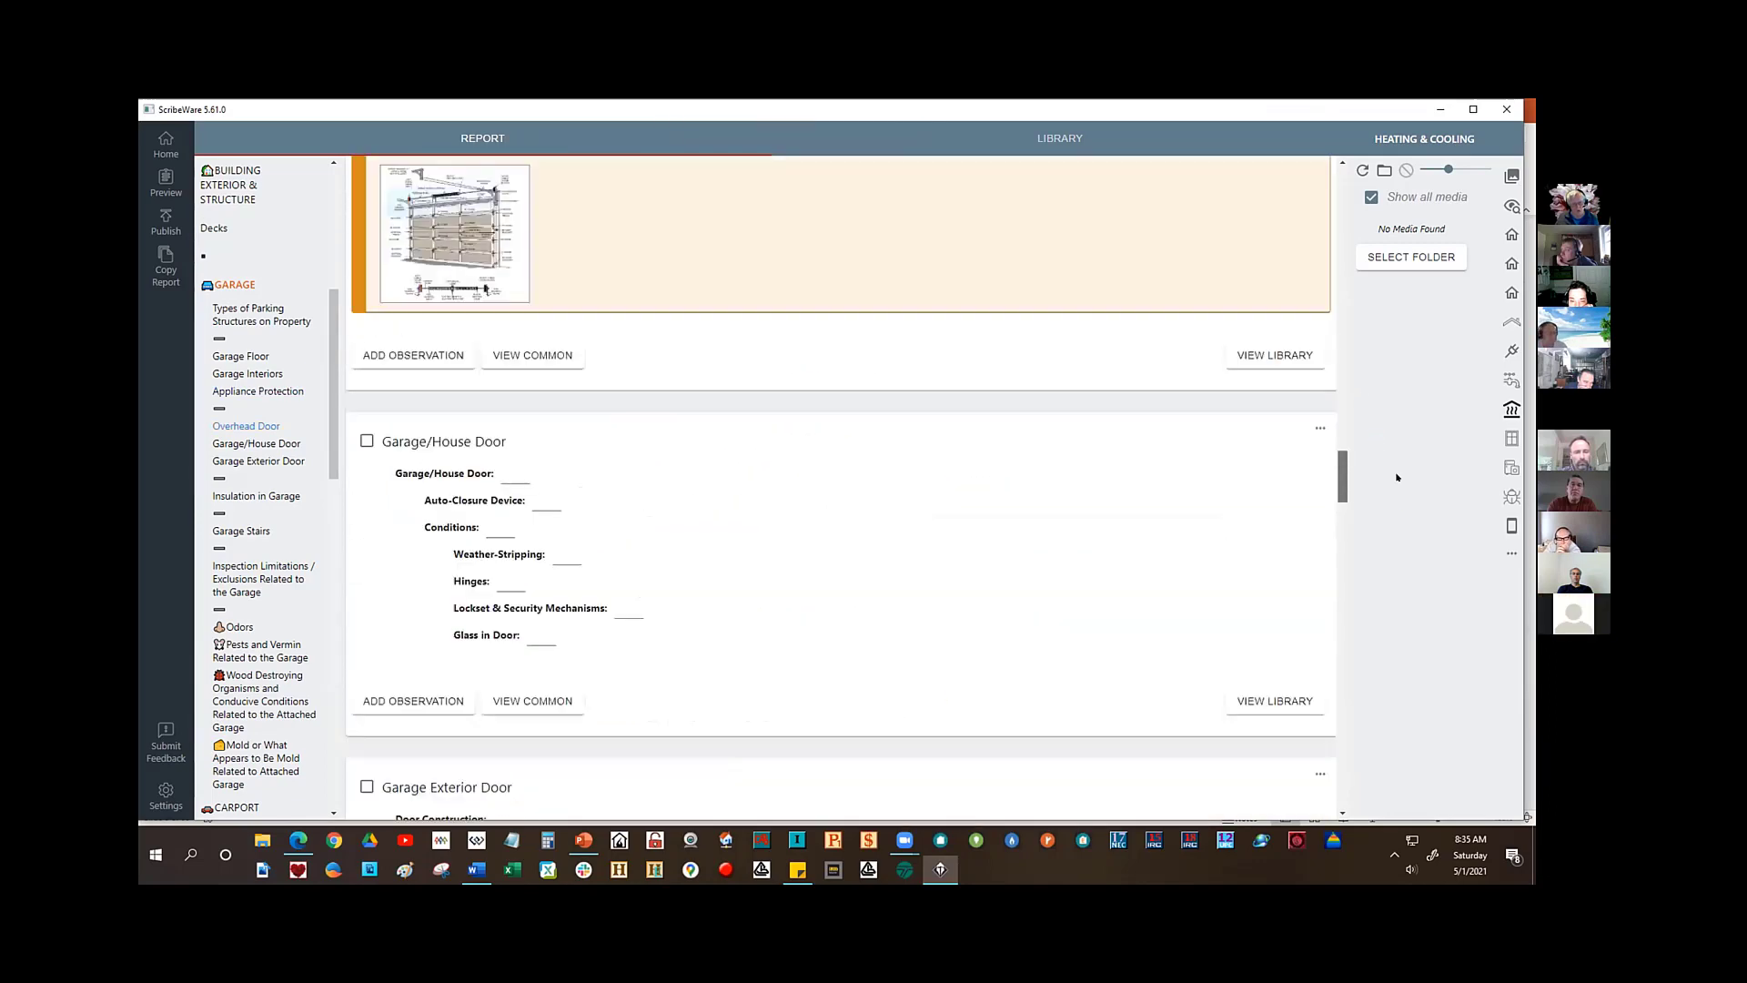
{"action": "scroll", "coordinate": [1389, 455], "scroll_direction": "up", "scroll_amount": 1}
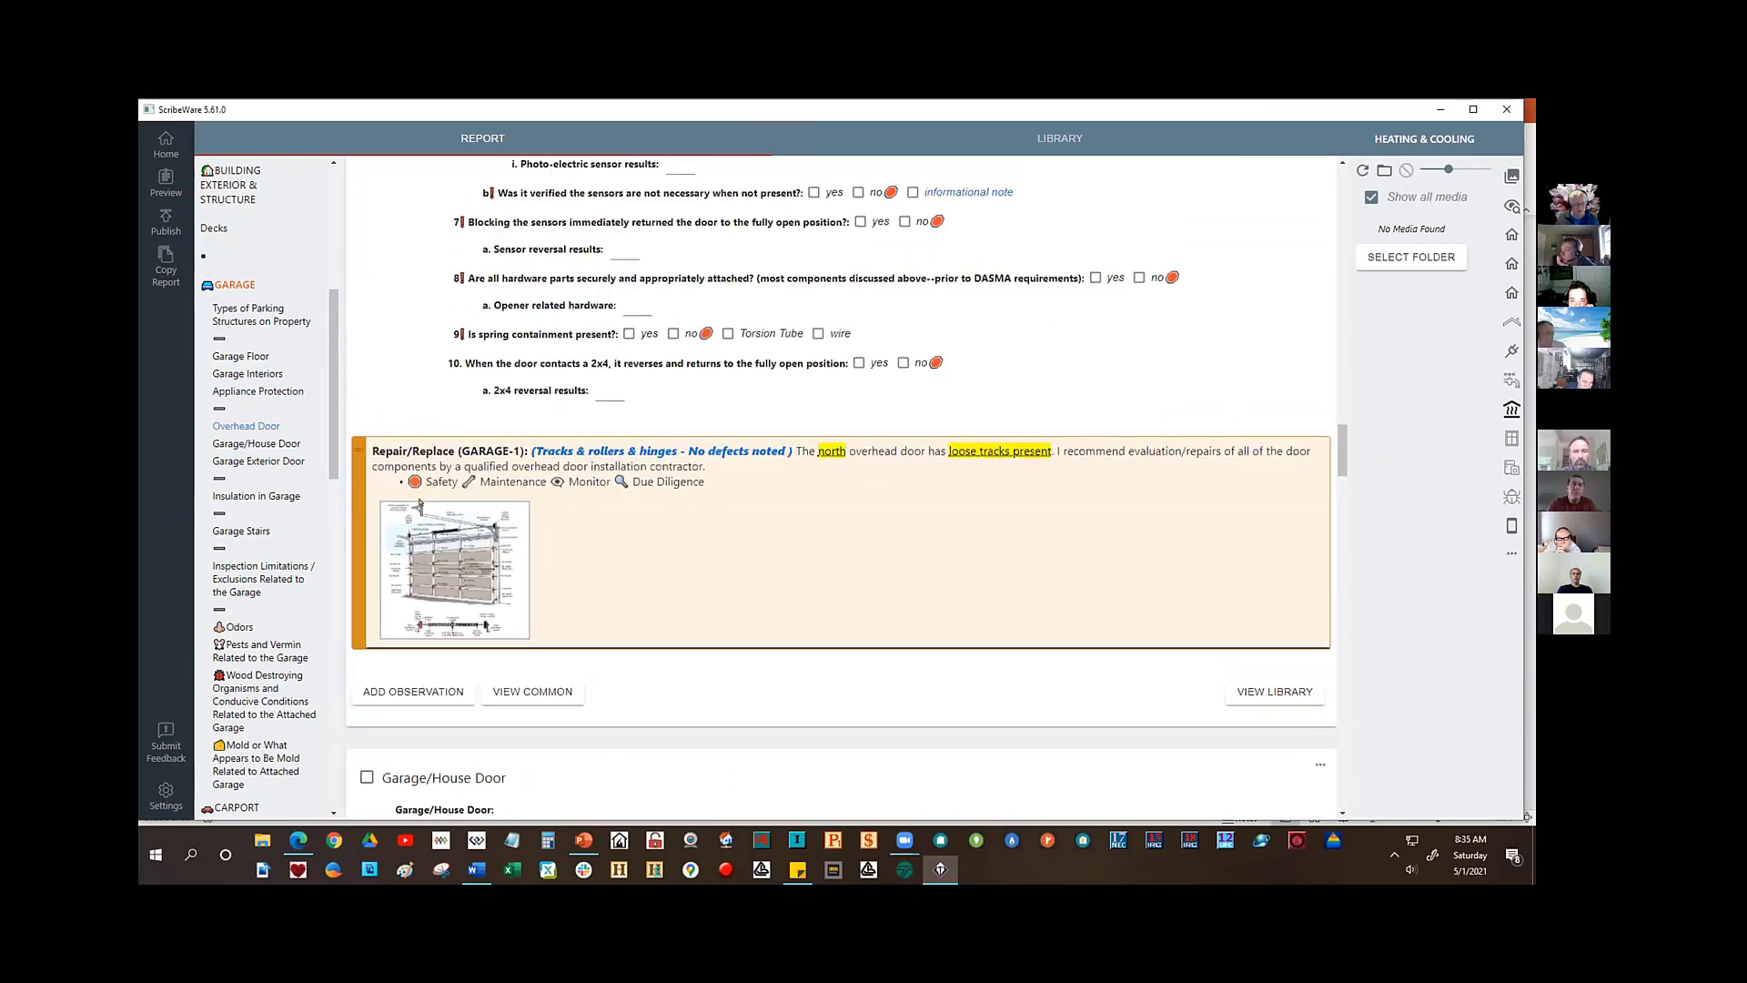
{"action": "left_click", "coordinate": [387, 452]}
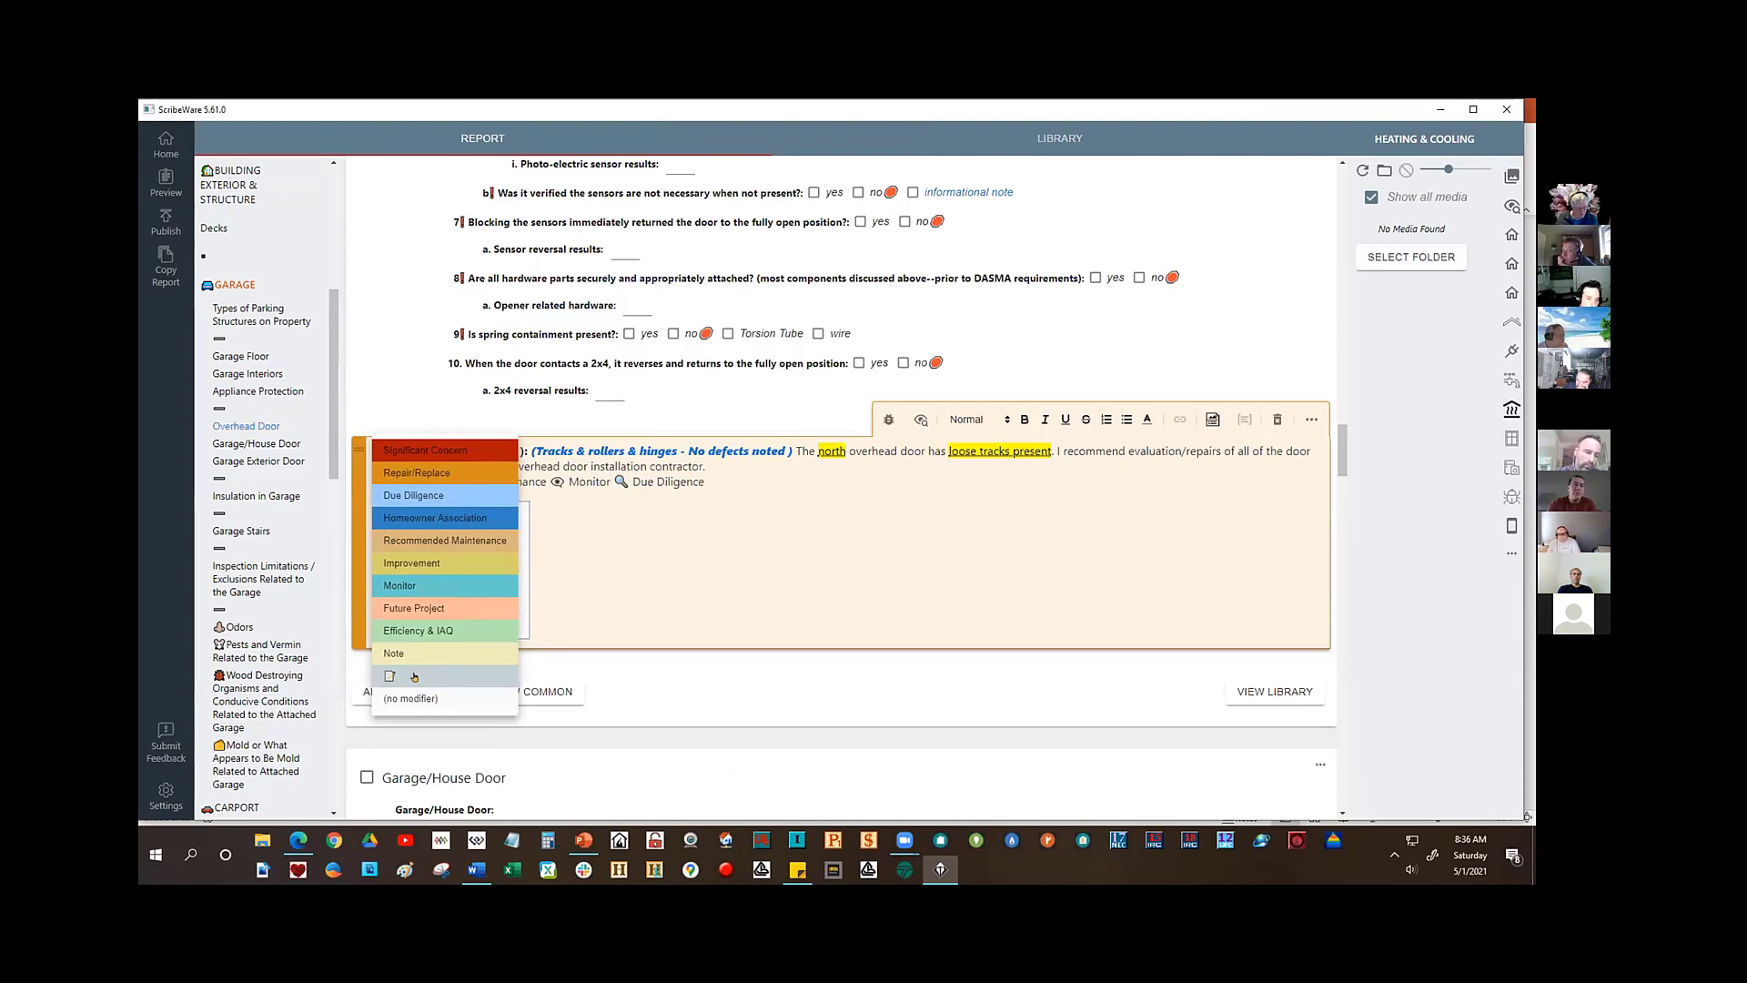
{"action": "key", "text": "Escape"}
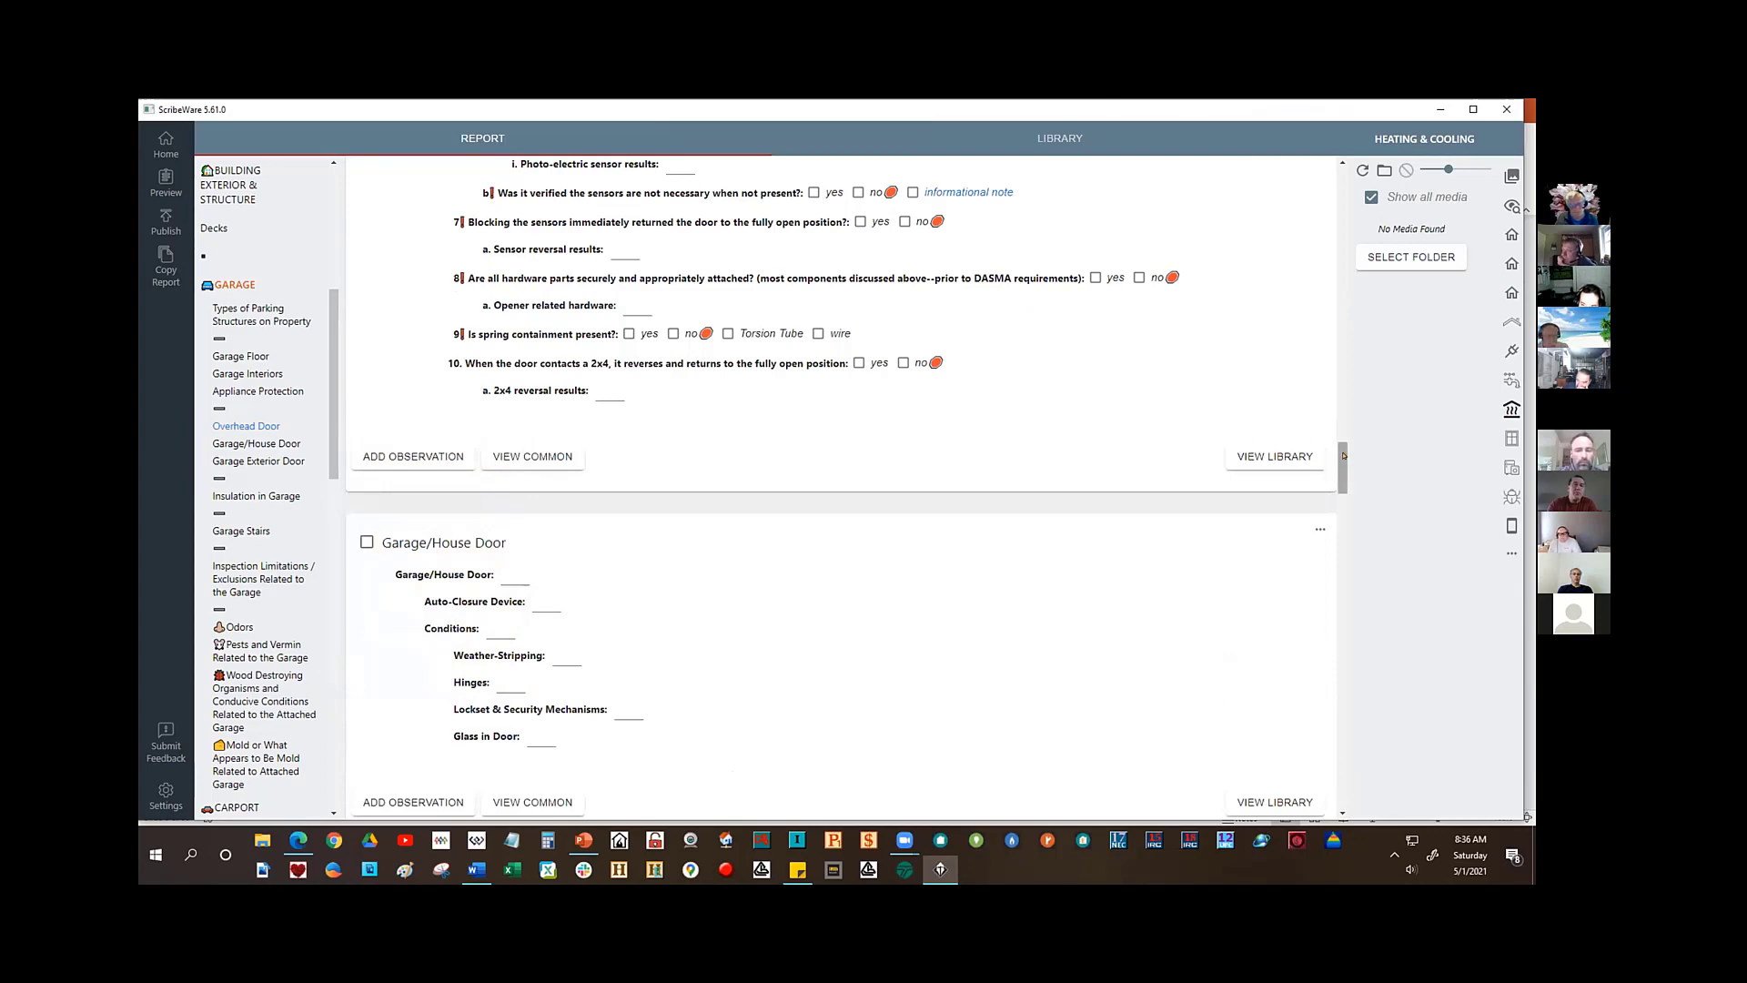
- Switch to the "Icon modifiers for ScribeWare.docx" Word document and copy the full row of icon modifiers from Safety to Due Diligence
{"action": "left_click_drag", "start_coordinate": [1343, 456], "coordinate": [1353, 371]}
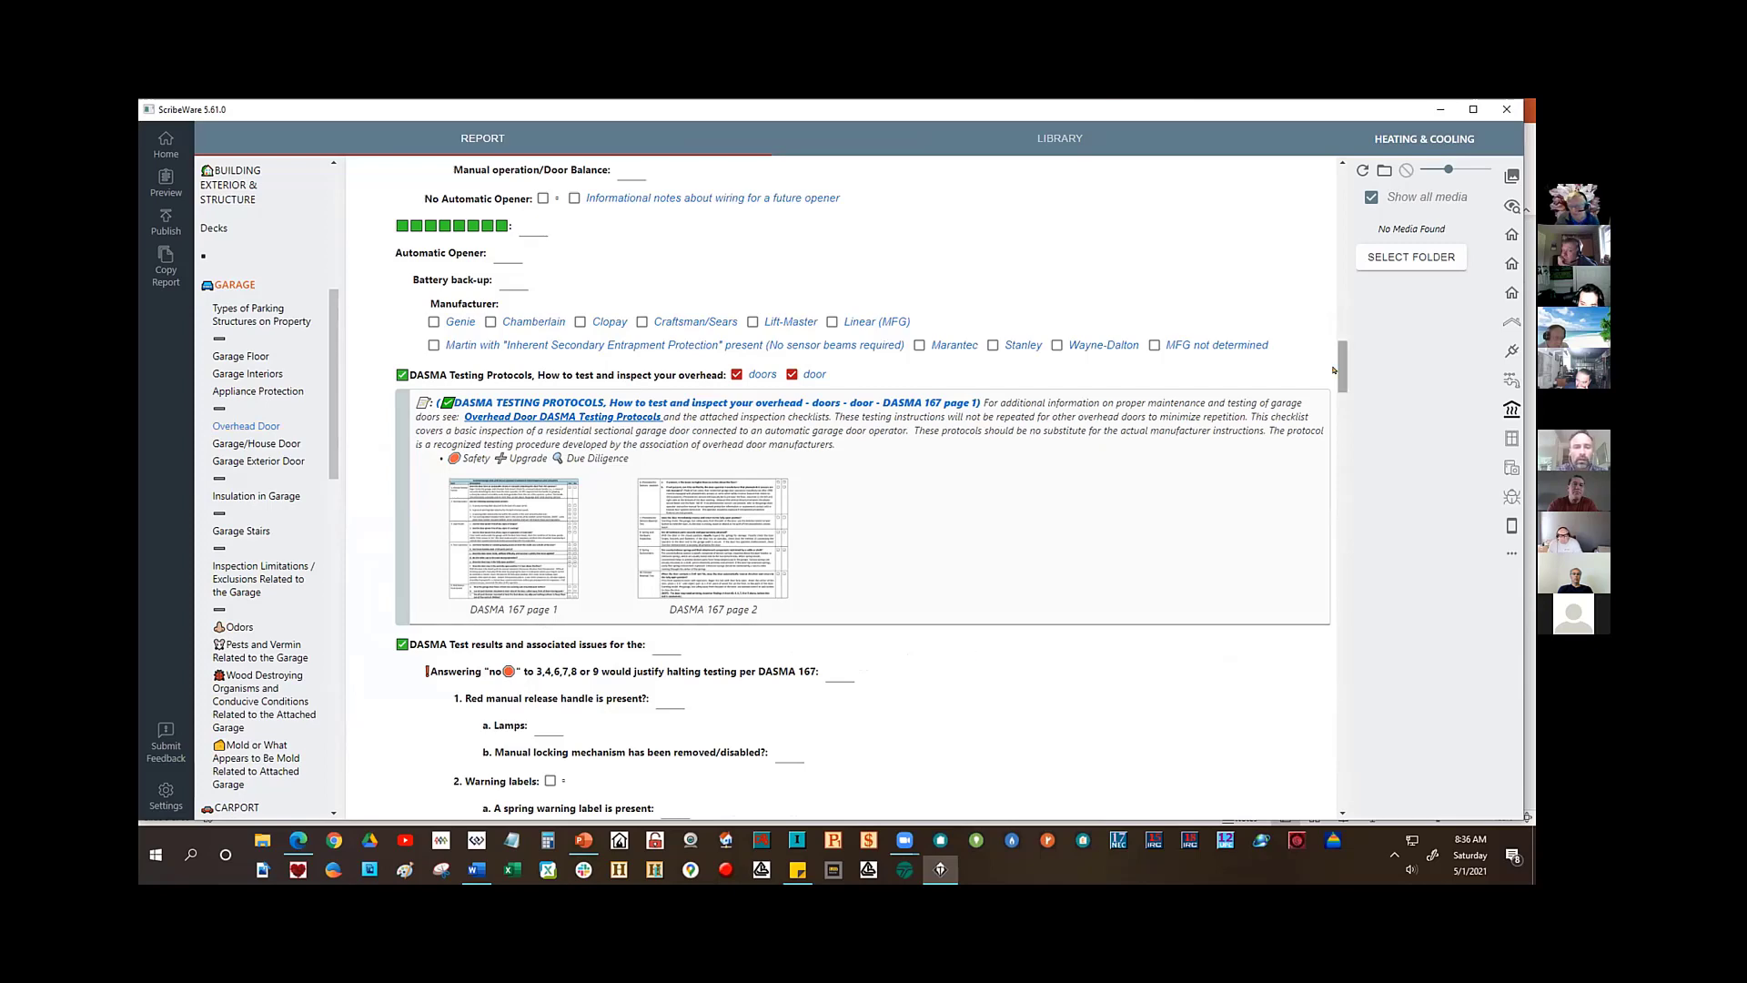
{"action": "left_click_drag", "start_coordinate": [1342, 367], "coordinate": [1330, 313]}
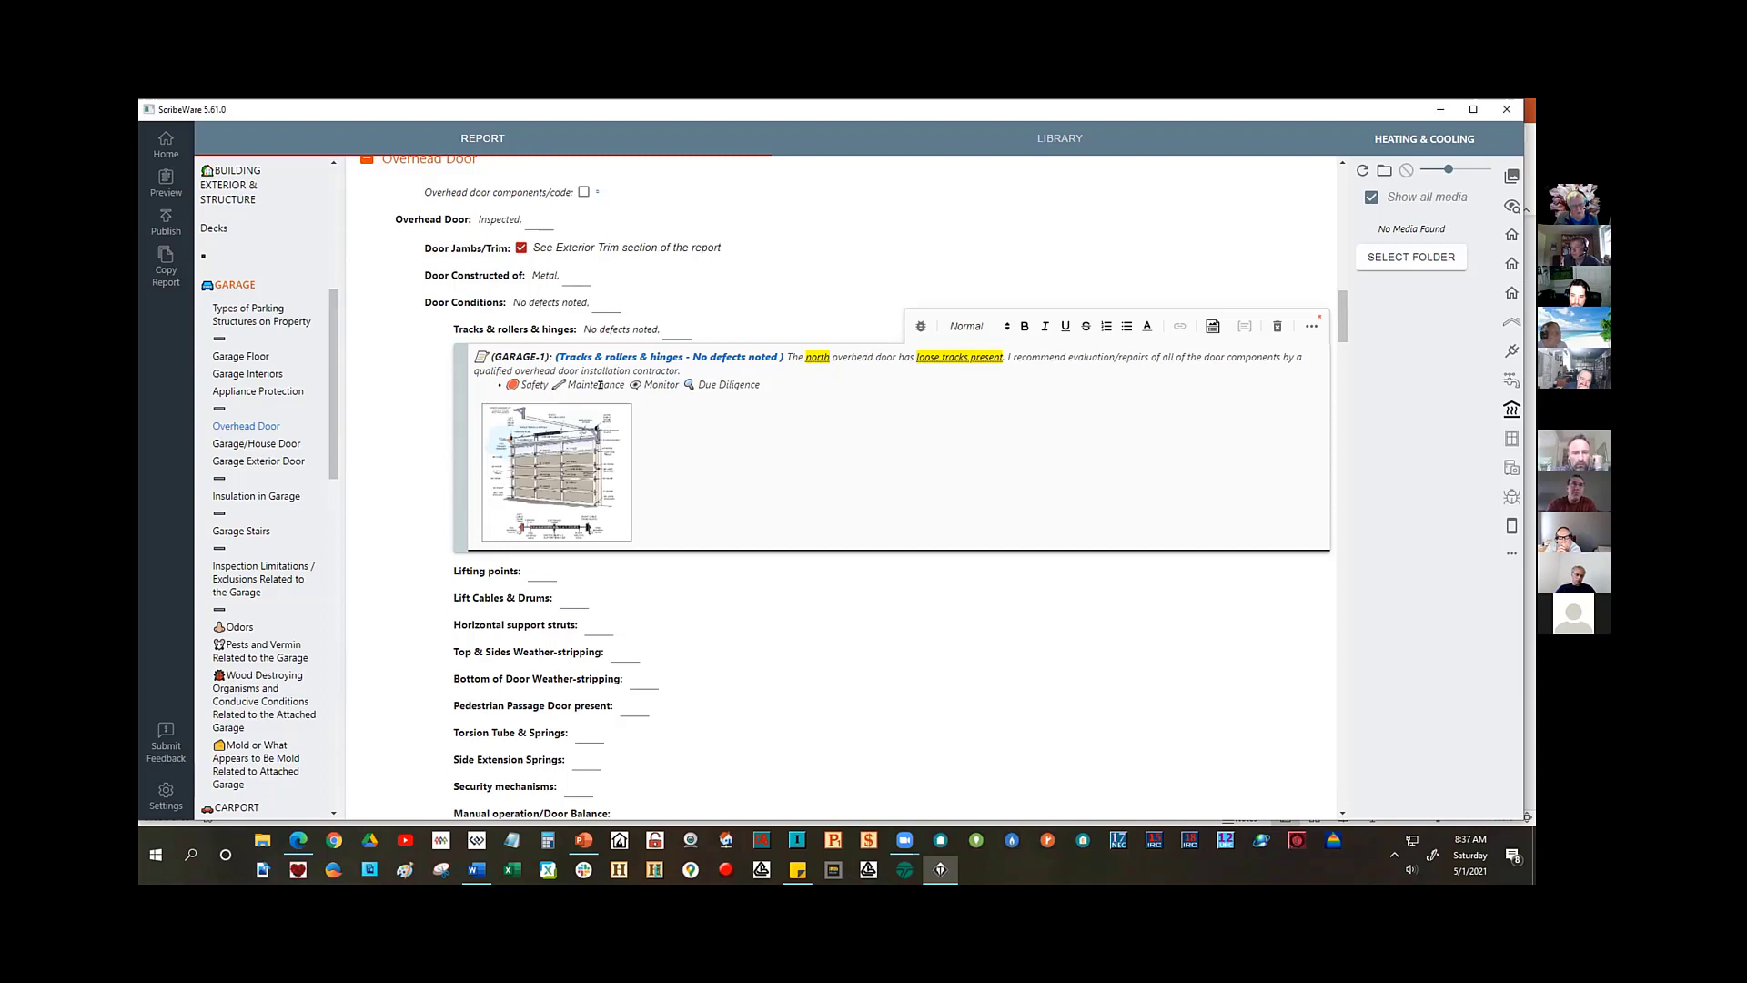
{"action": "left_click_drag", "start_coordinate": [506, 383], "coordinate": [703, 396]}
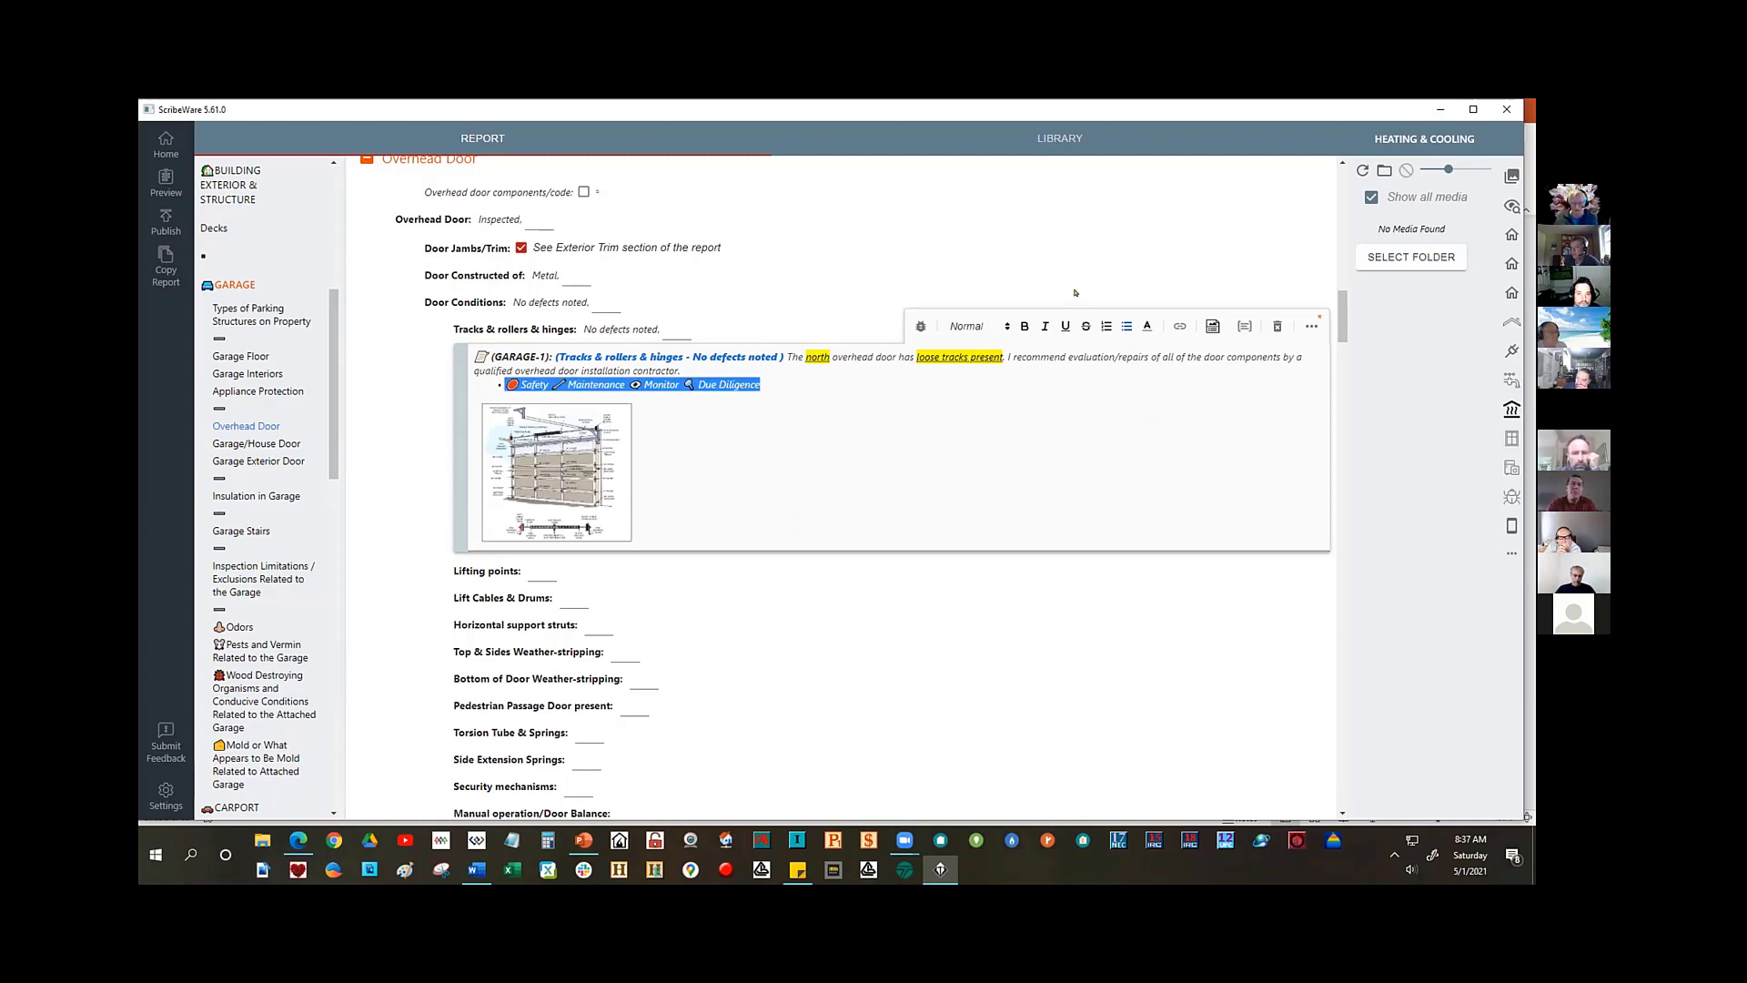
{"action": "left_click", "coordinate": [518, 419]}
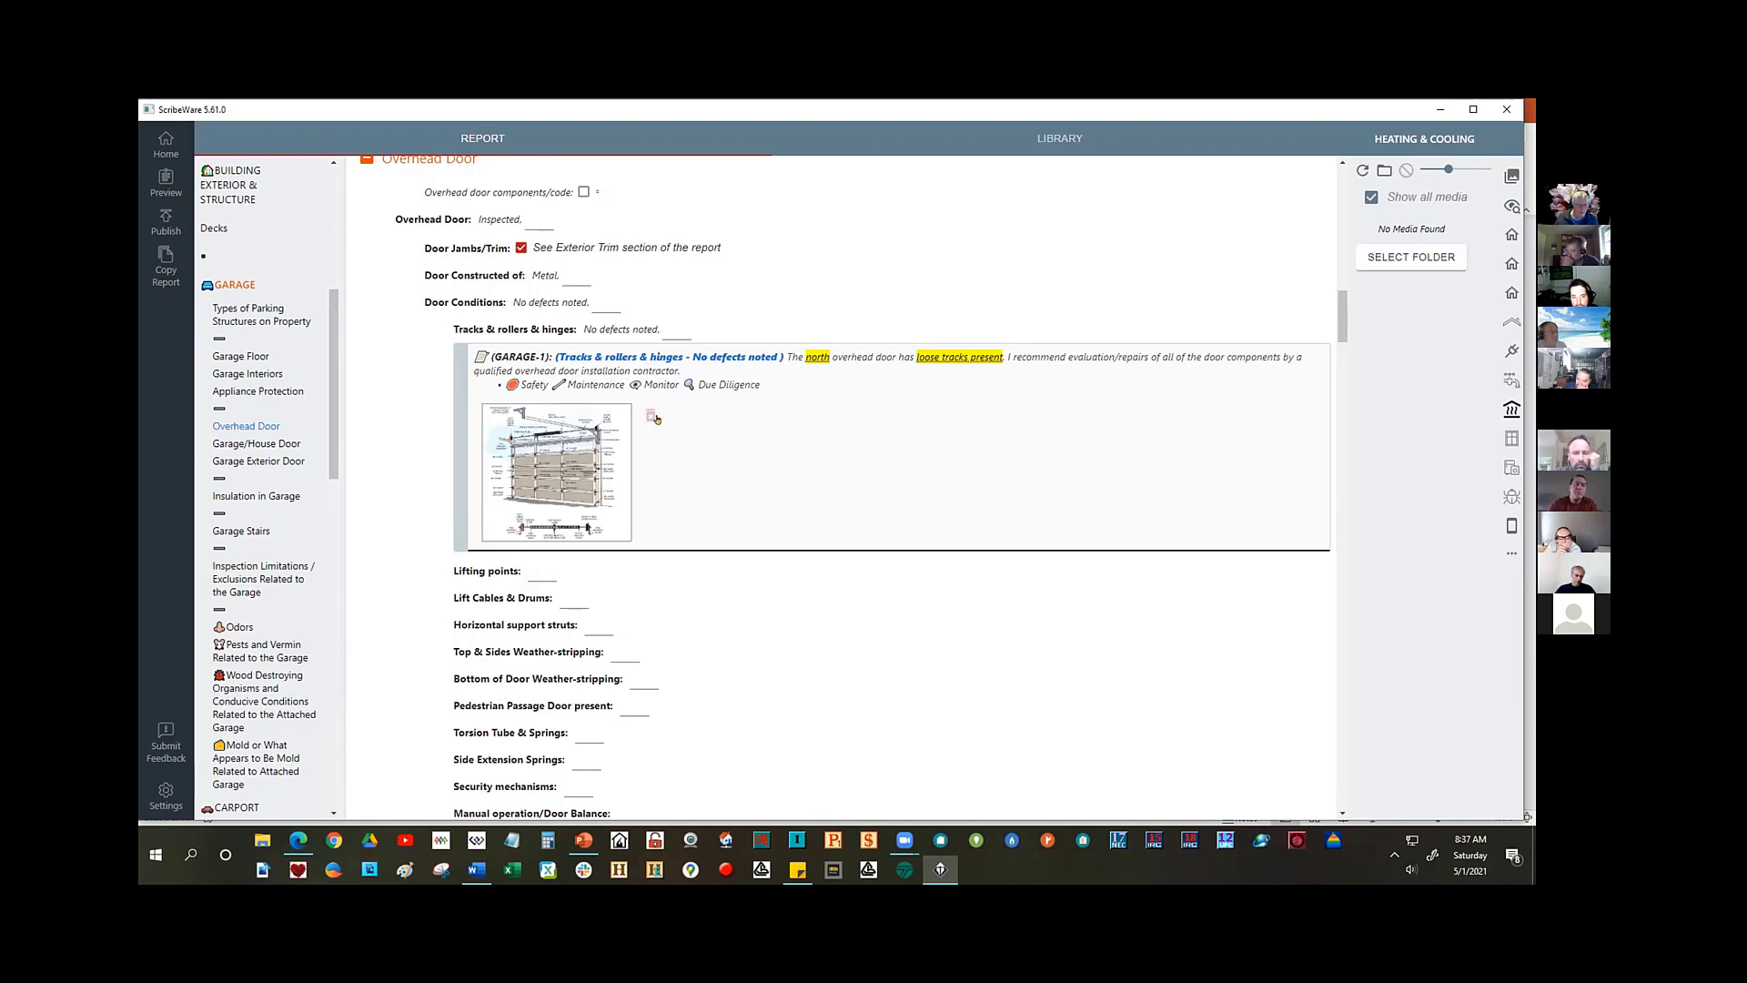
{"action": "left_click", "coordinate": [766, 378]}
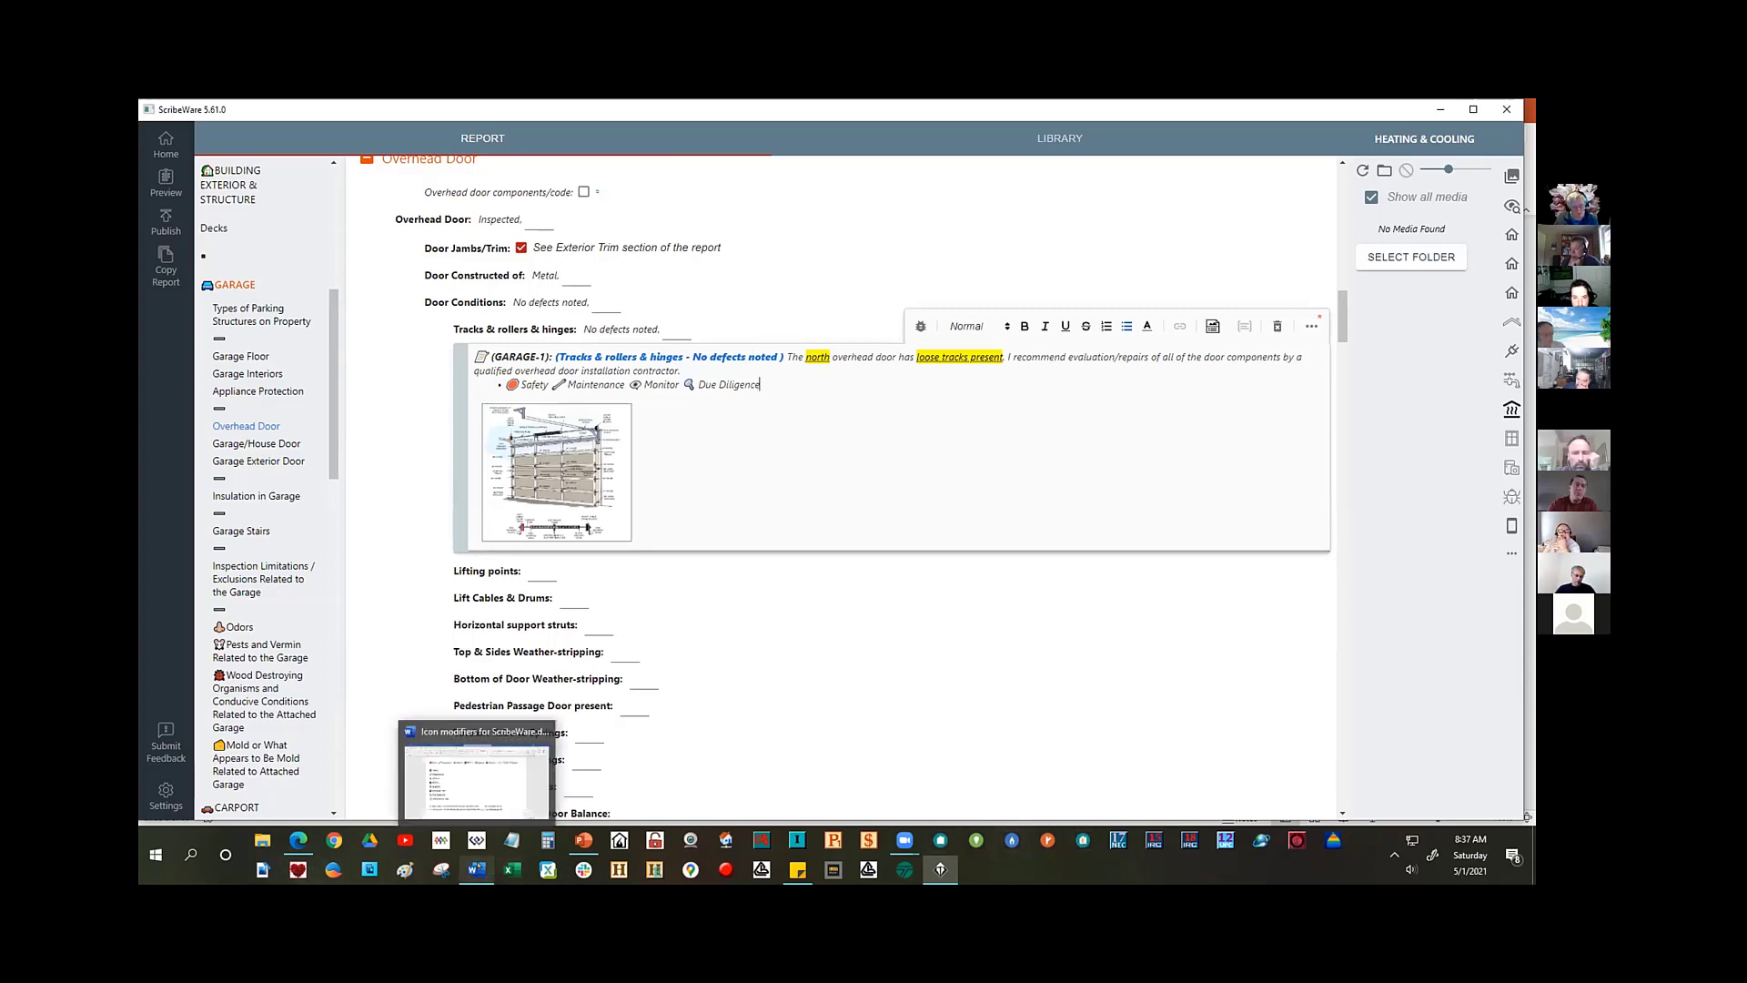
{"action": "left_click", "coordinate": [476, 869]}
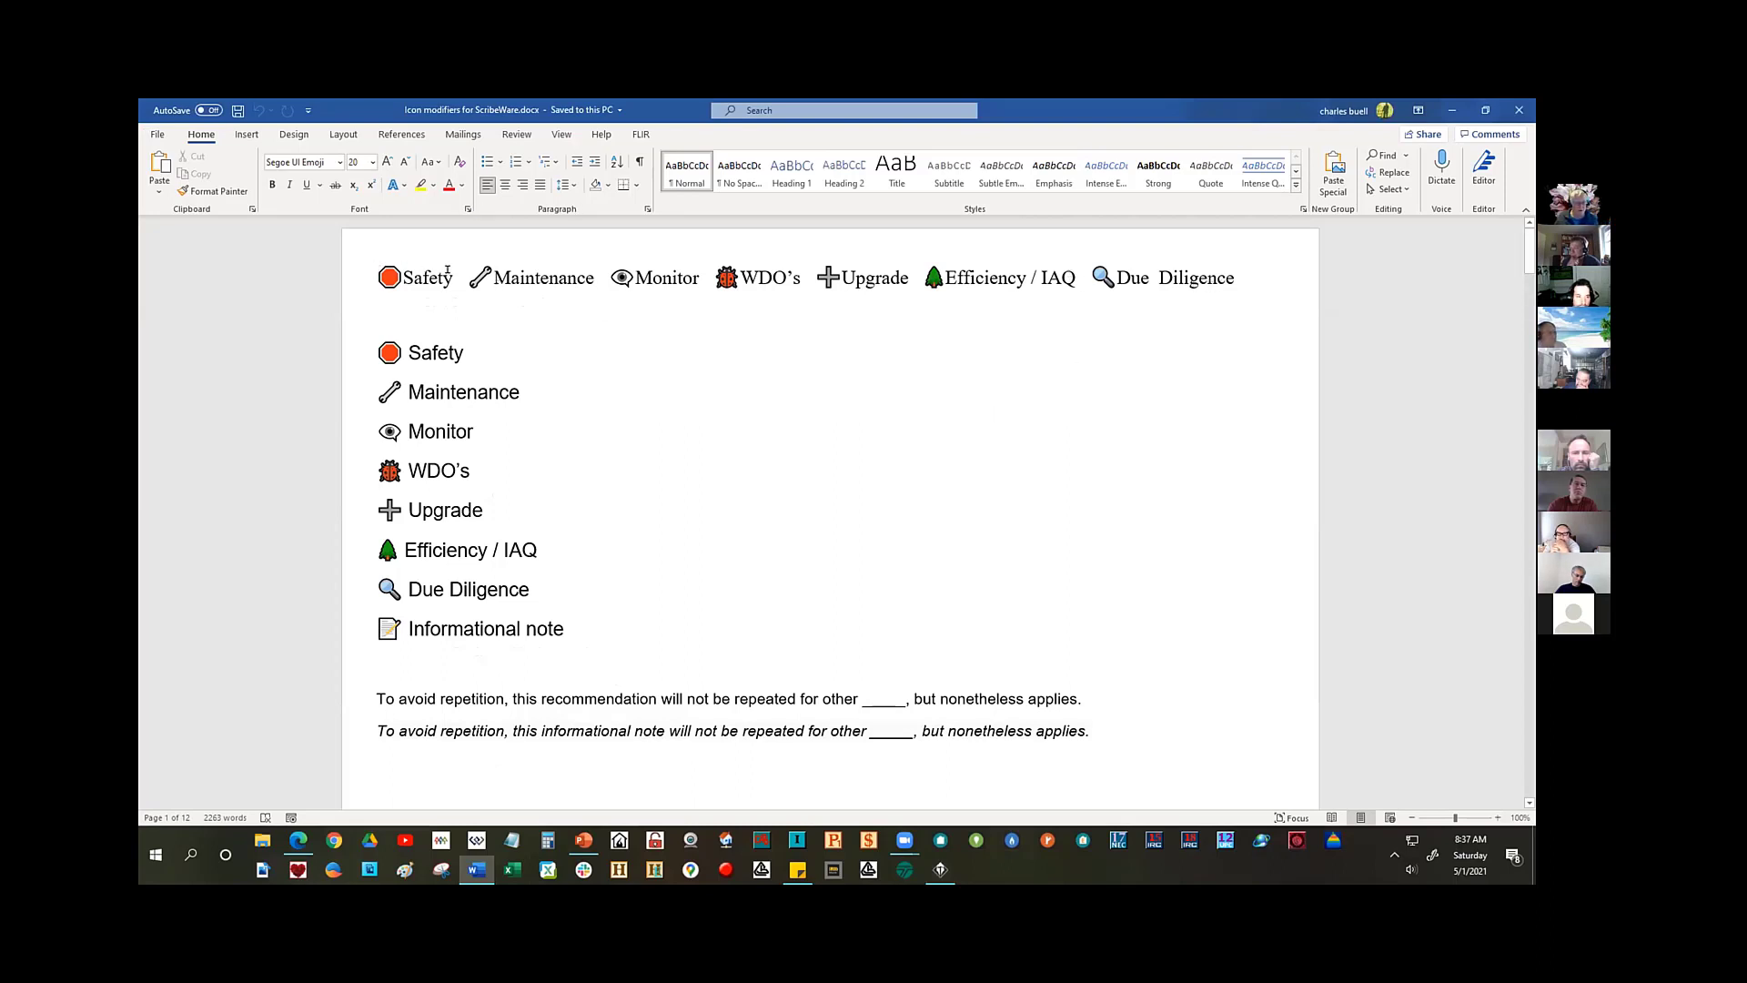
{"action": "left_click_drag", "start_coordinate": [448, 270], "coordinate": [1239, 278]}
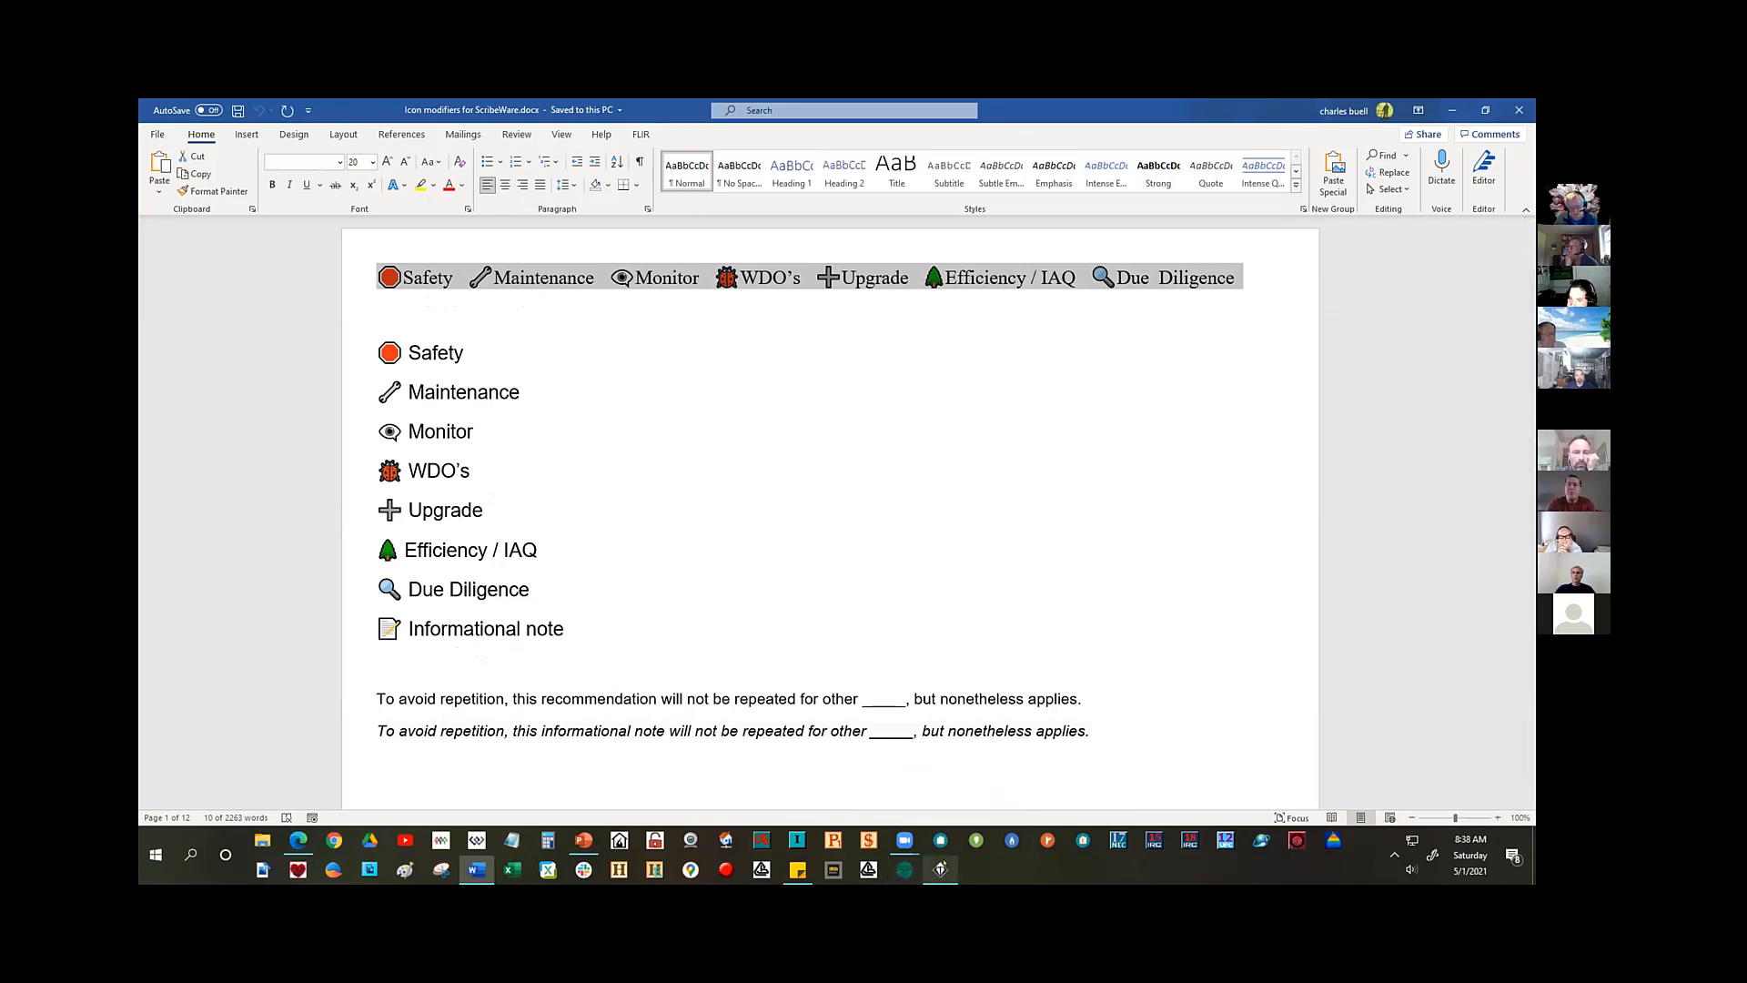
- Return to ScribeWare and replace the modifier line of the Tracks & rollers & hinges observation with the copied full row of icon modifiers
{"action": "mouse_move", "coordinate": [940, 871]}
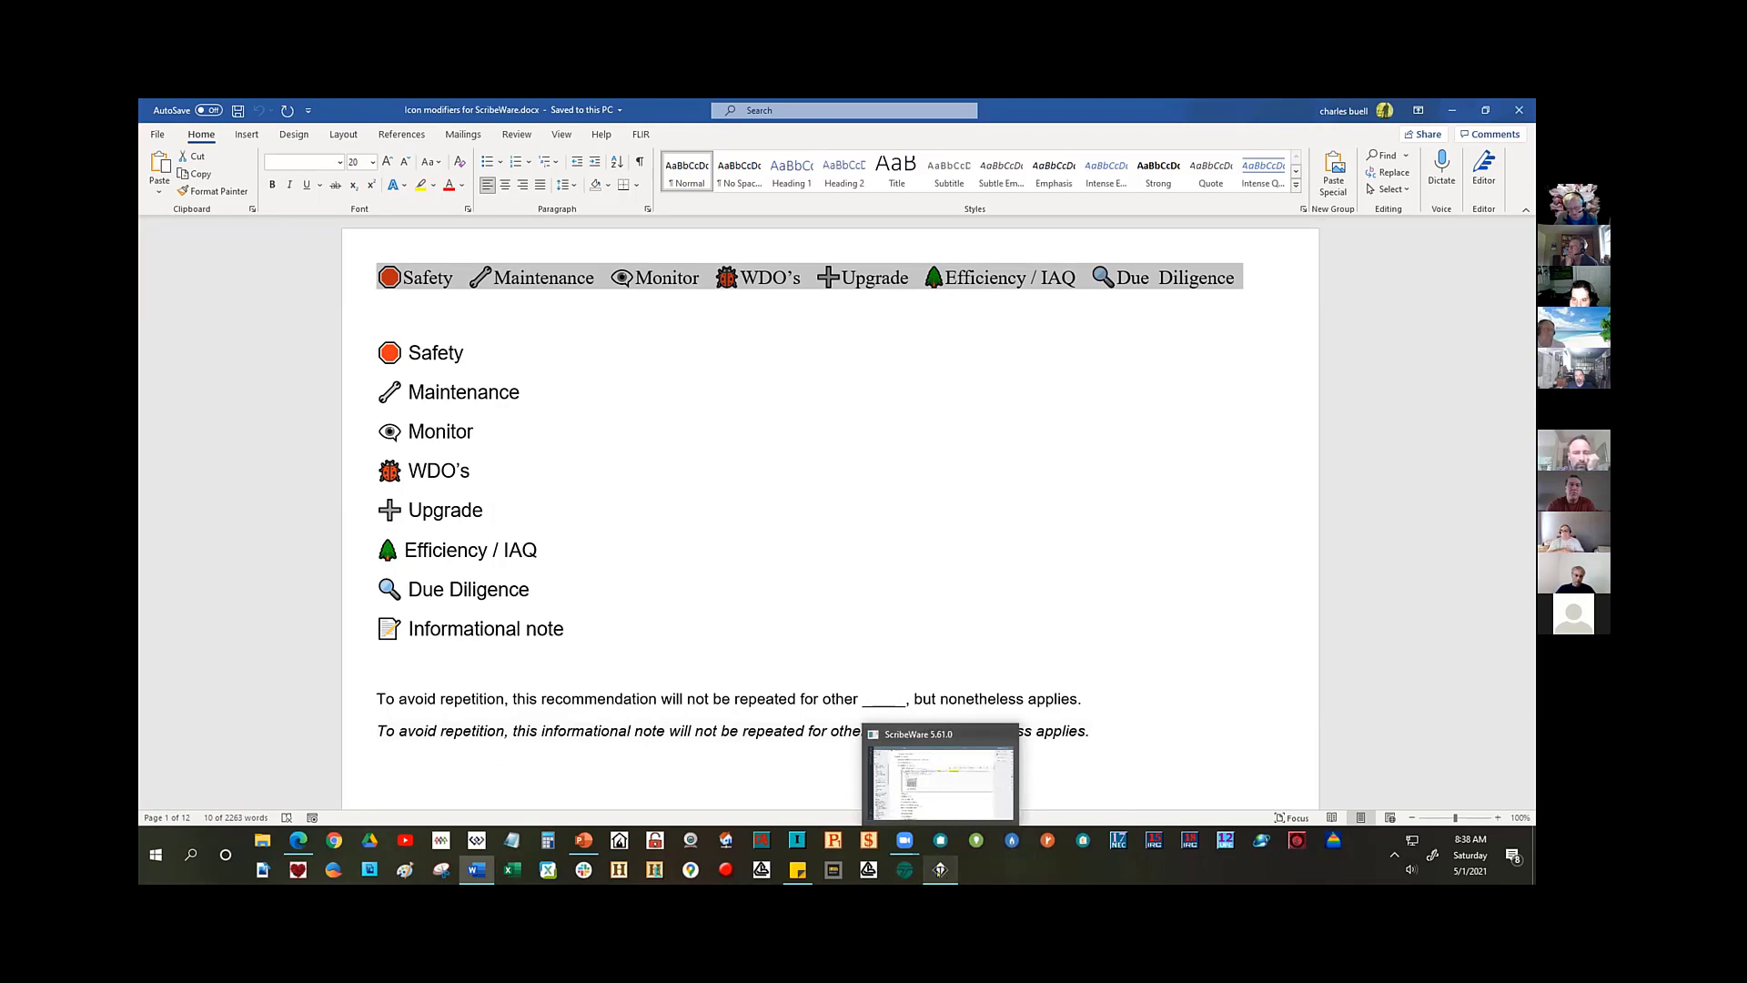
{"action": "left_click", "coordinate": [940, 869]}
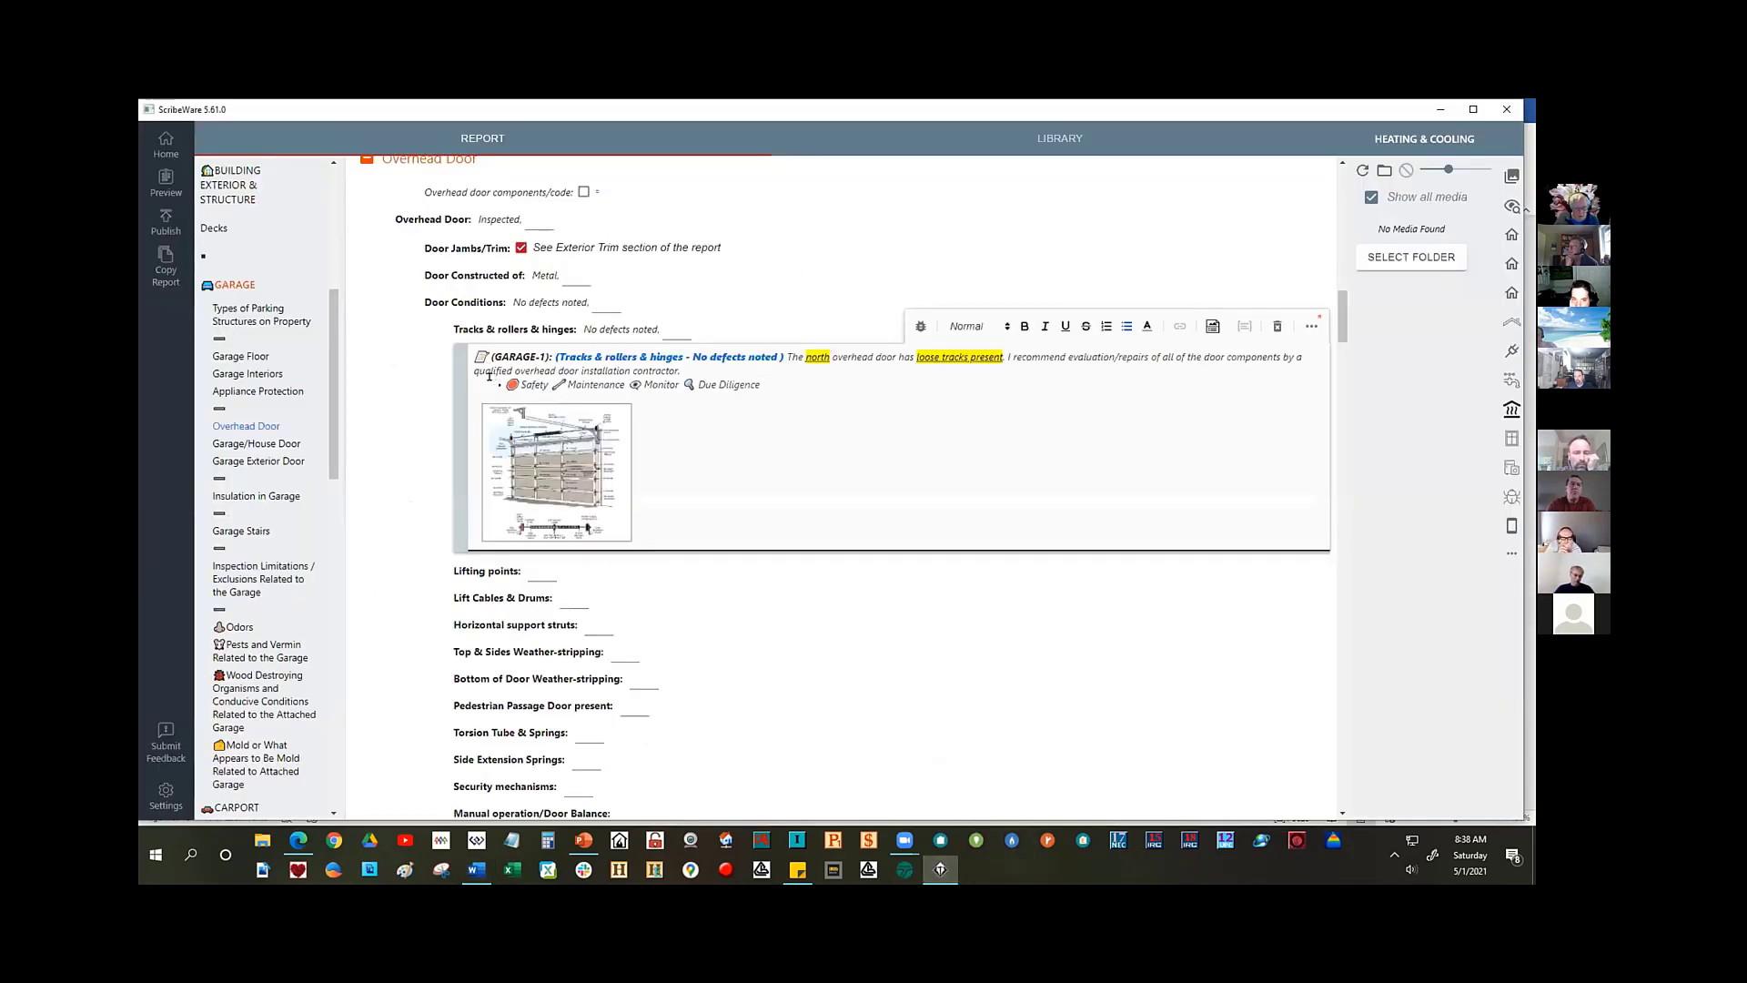
{"action": "left_click_drag", "start_coordinate": [489, 376], "coordinate": [840, 372]}
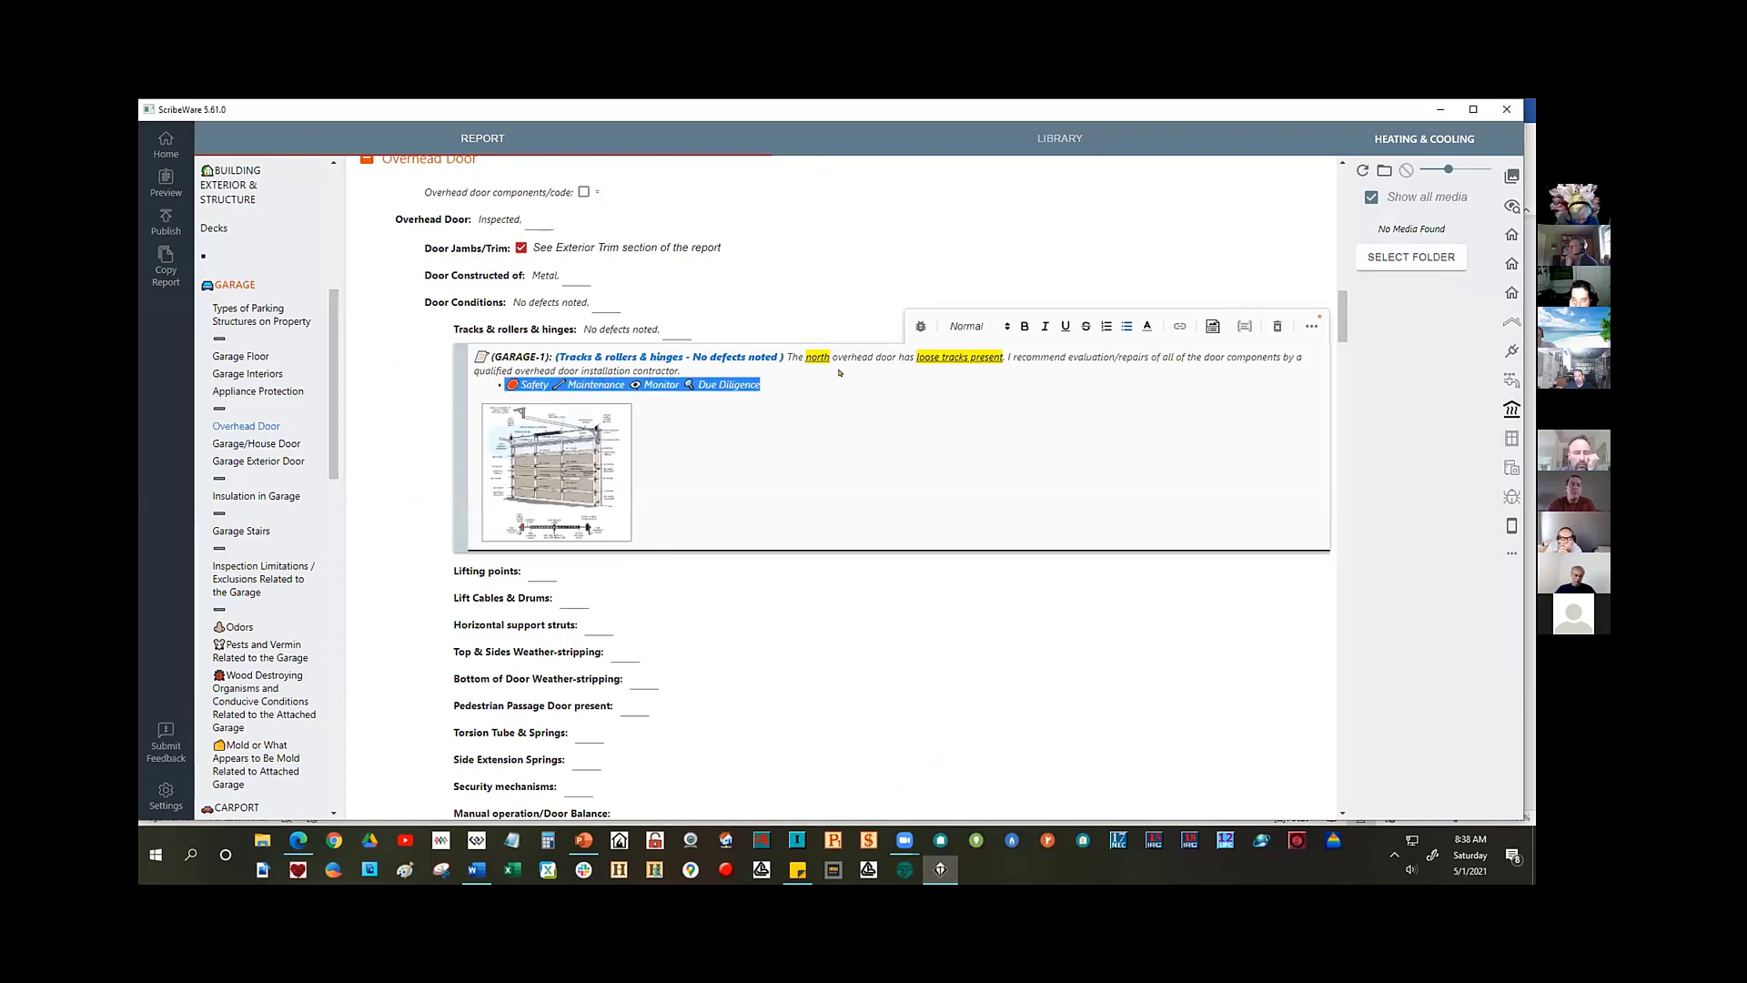
{"action": "type", "text": "Safety Maintenance Monitor WDO's Upgrade Efficiency / IAQ Due Diligence"}
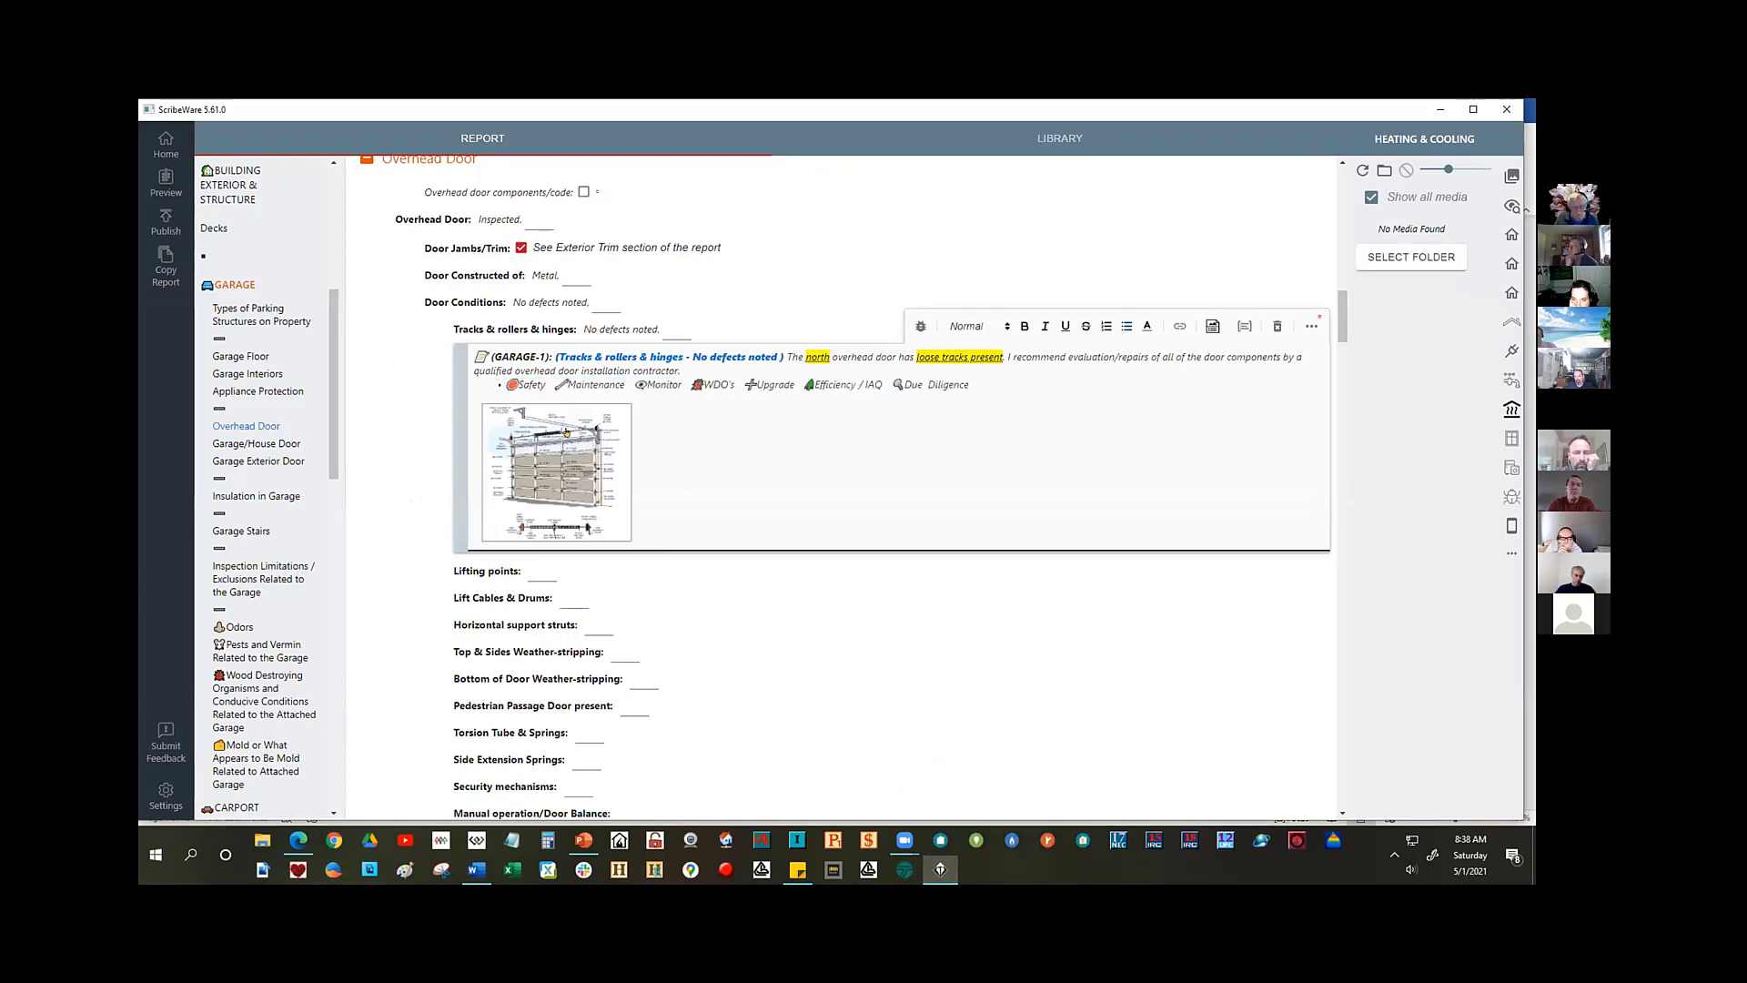
- Try the observation's modifier line without a bullet and as a numbered item, and return it to a bulleted item
{"action": "left_click_drag", "start_coordinate": [801, 383], "coordinate": [880, 376]}
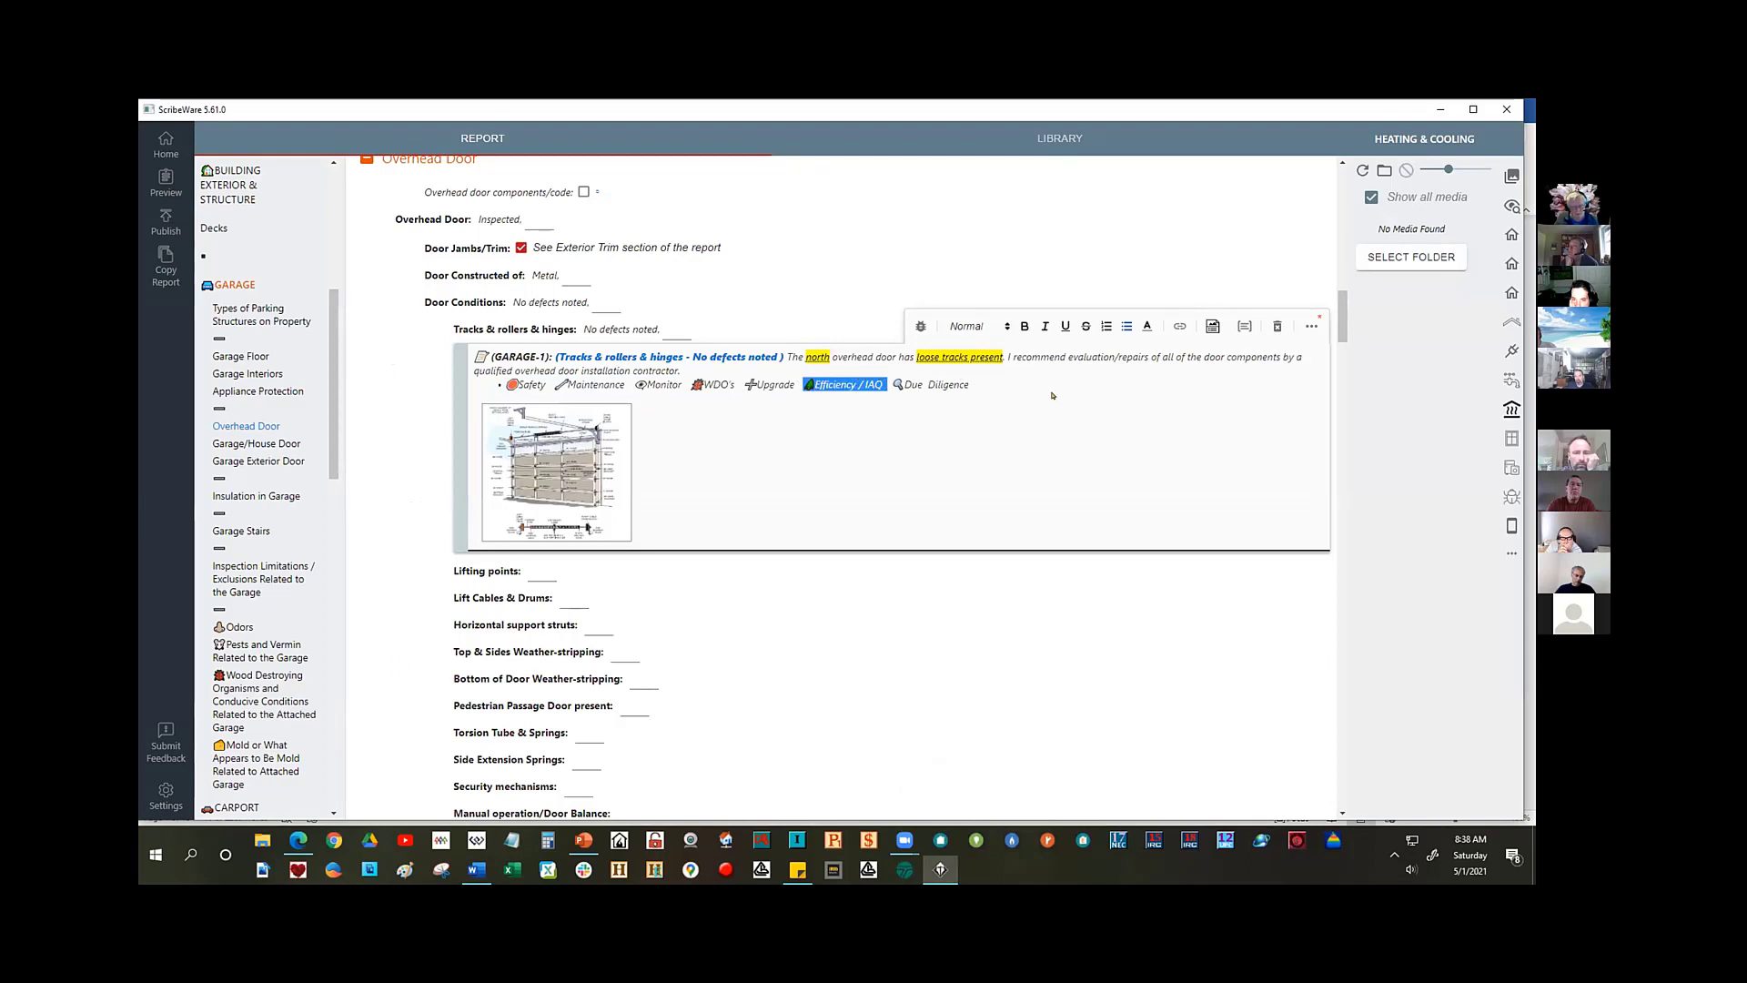
{"action": "mouse_move", "coordinate": [644, 407]}
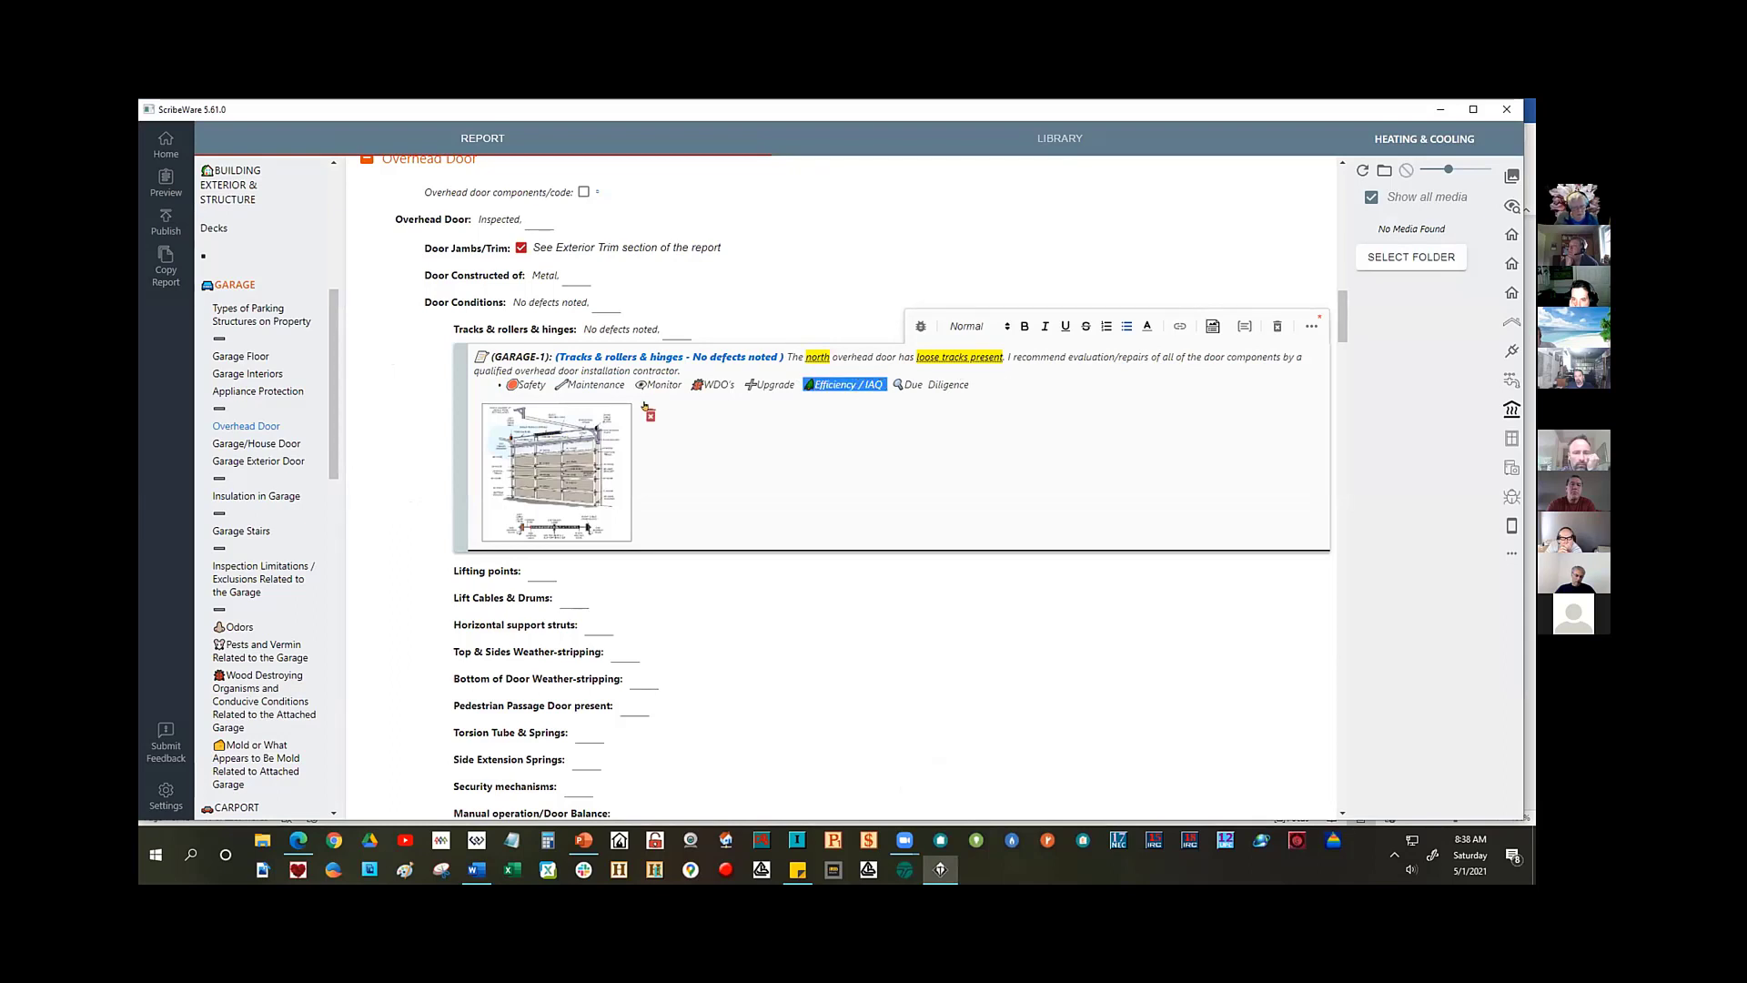
{"action": "left_click", "coordinate": [496, 377]}
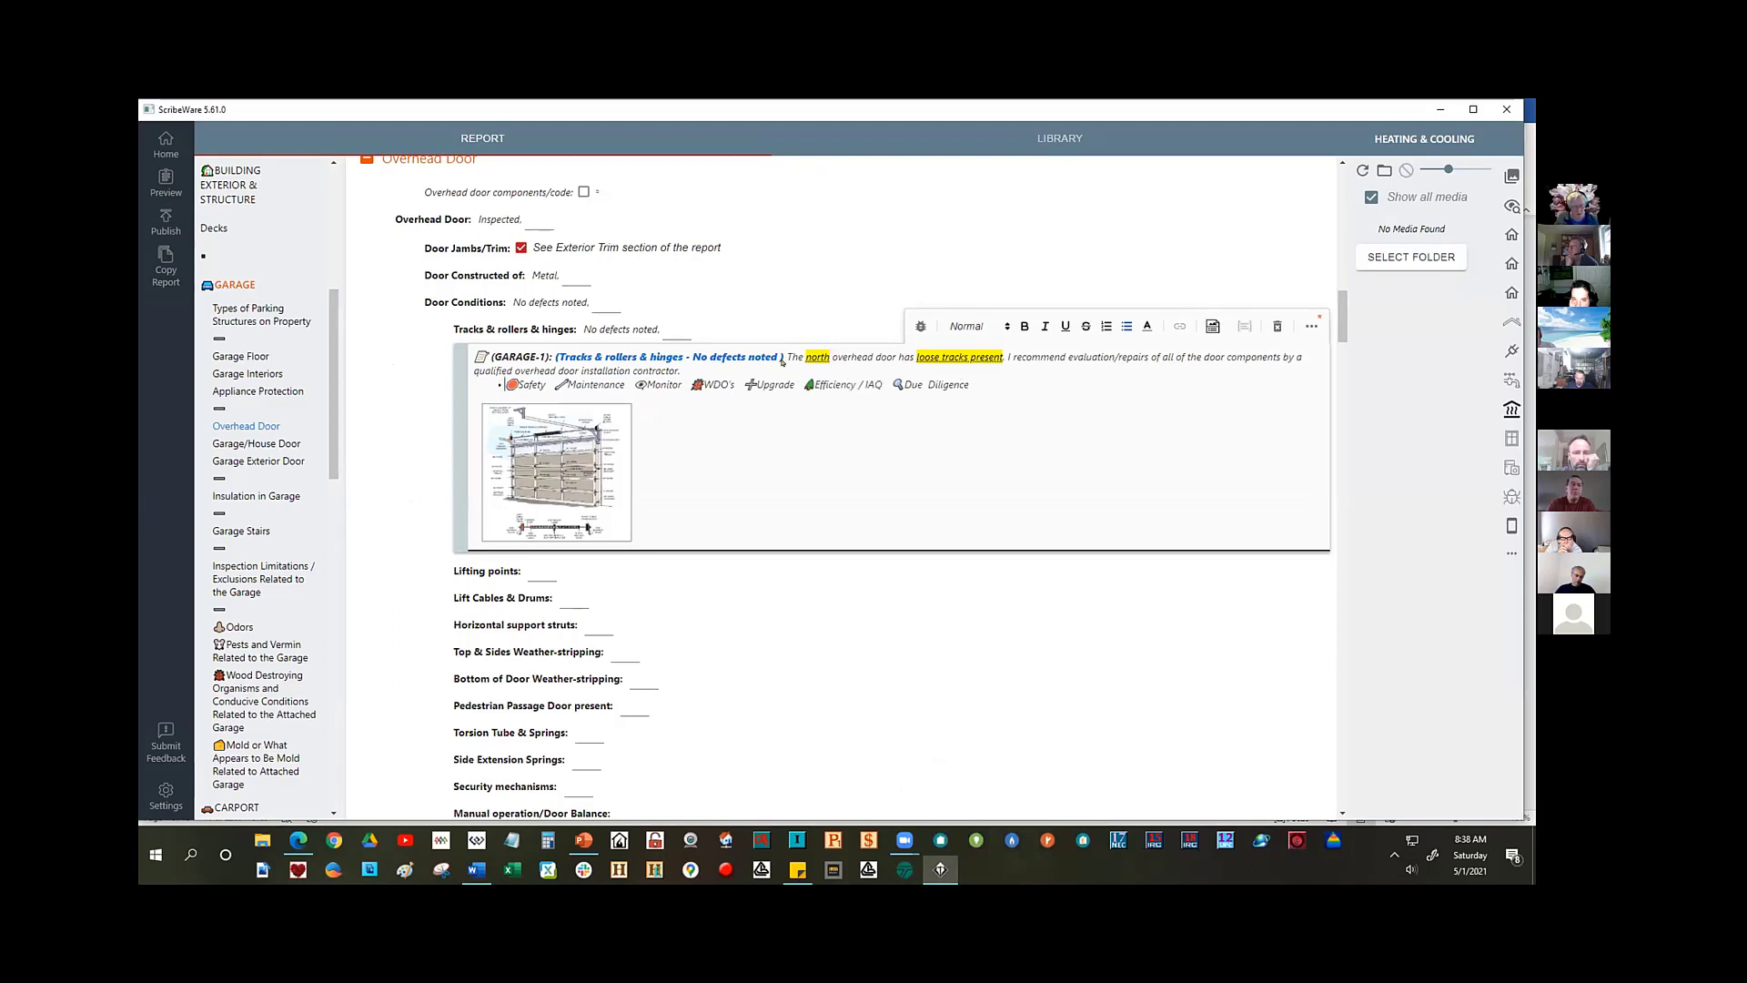
{"action": "left_click", "coordinate": [1122, 328]}
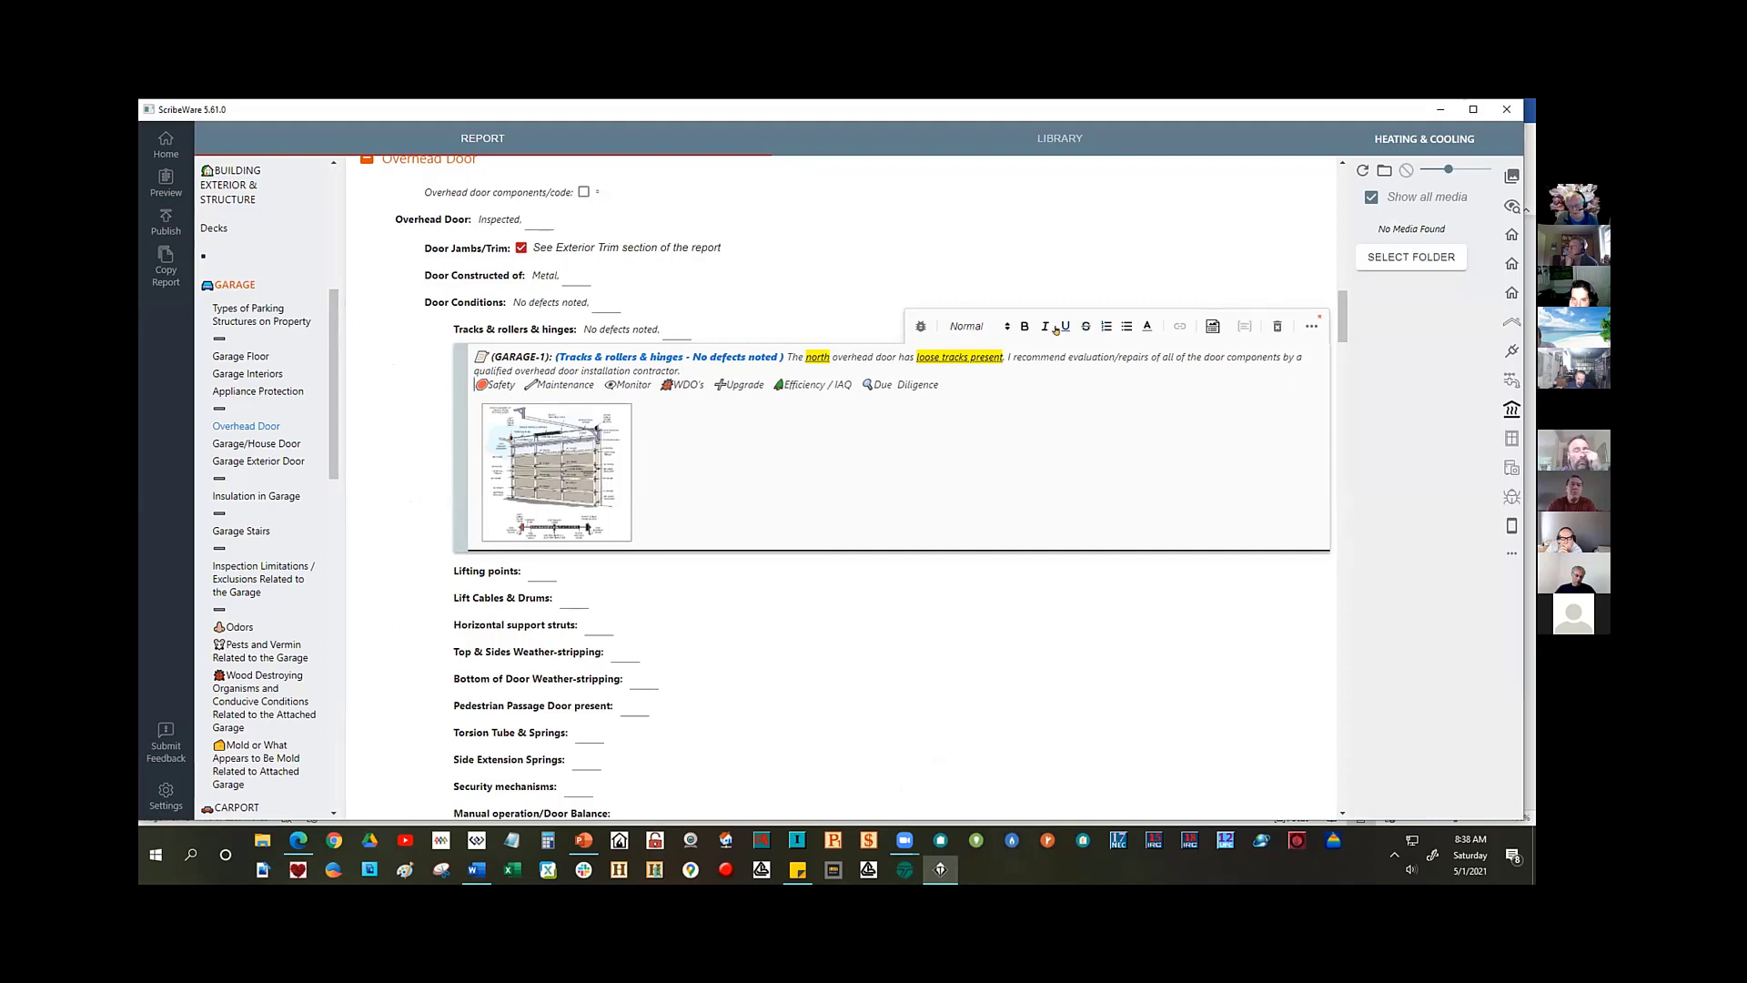
{"action": "left_click", "coordinate": [1106, 326]}
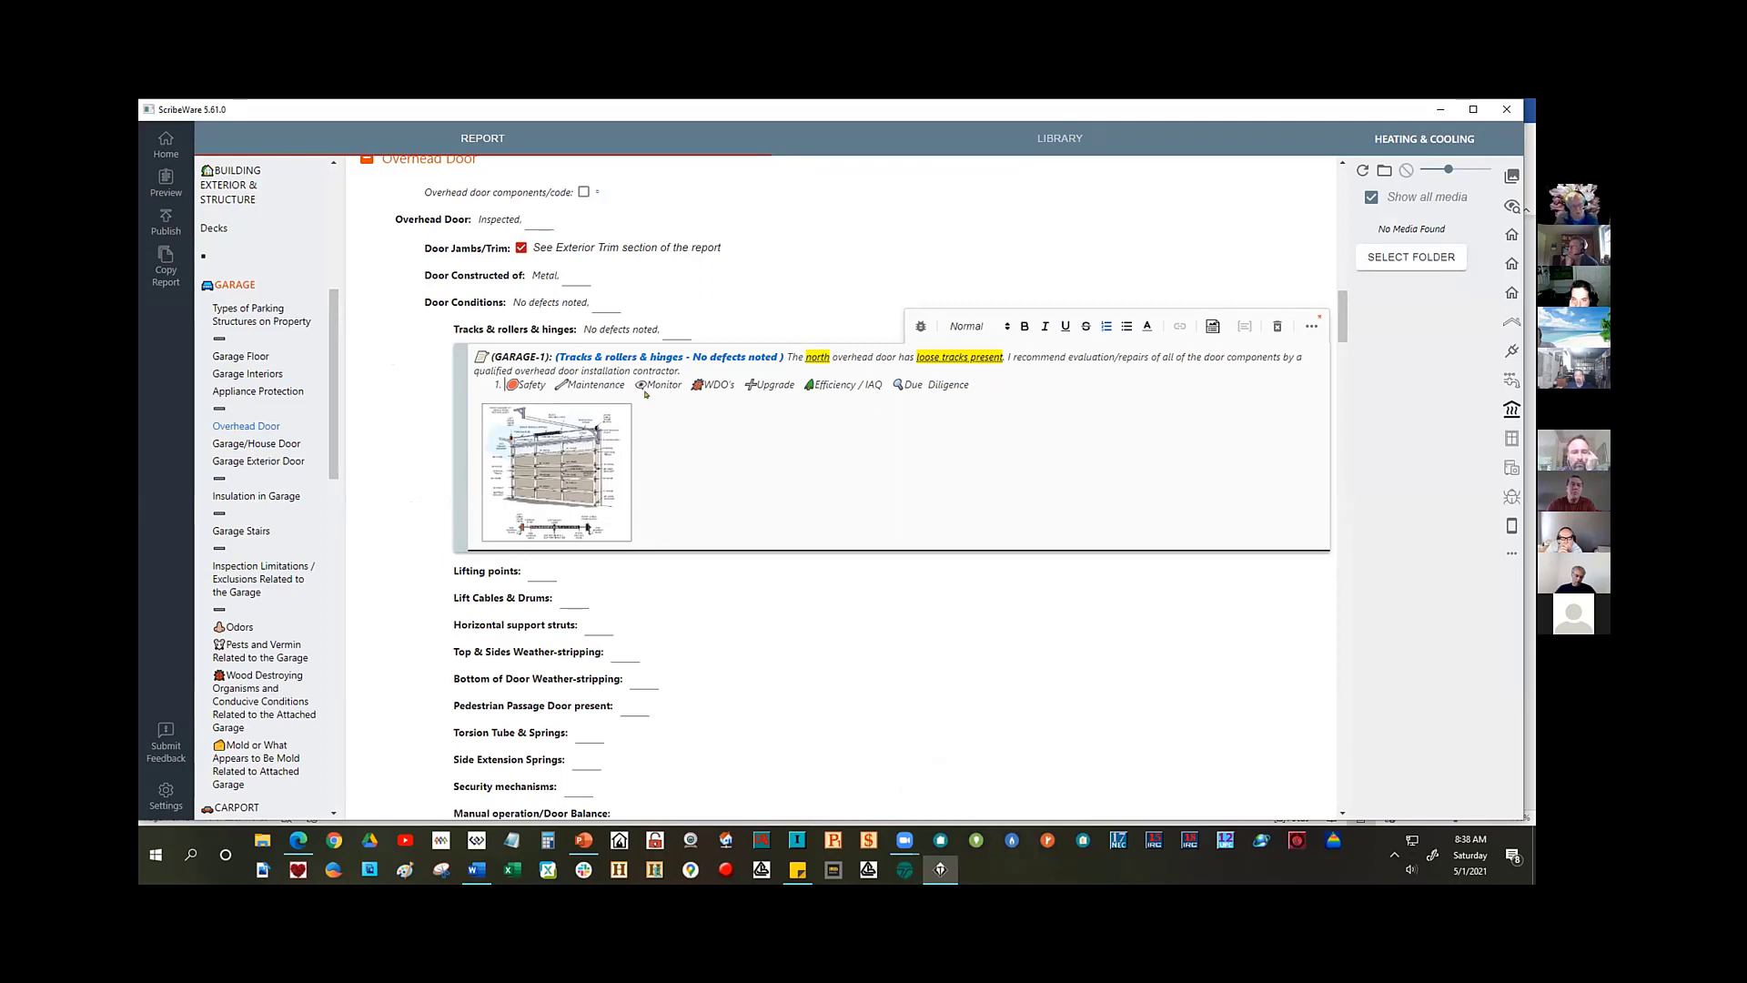
{"action": "left_click", "coordinate": [1125, 327]}
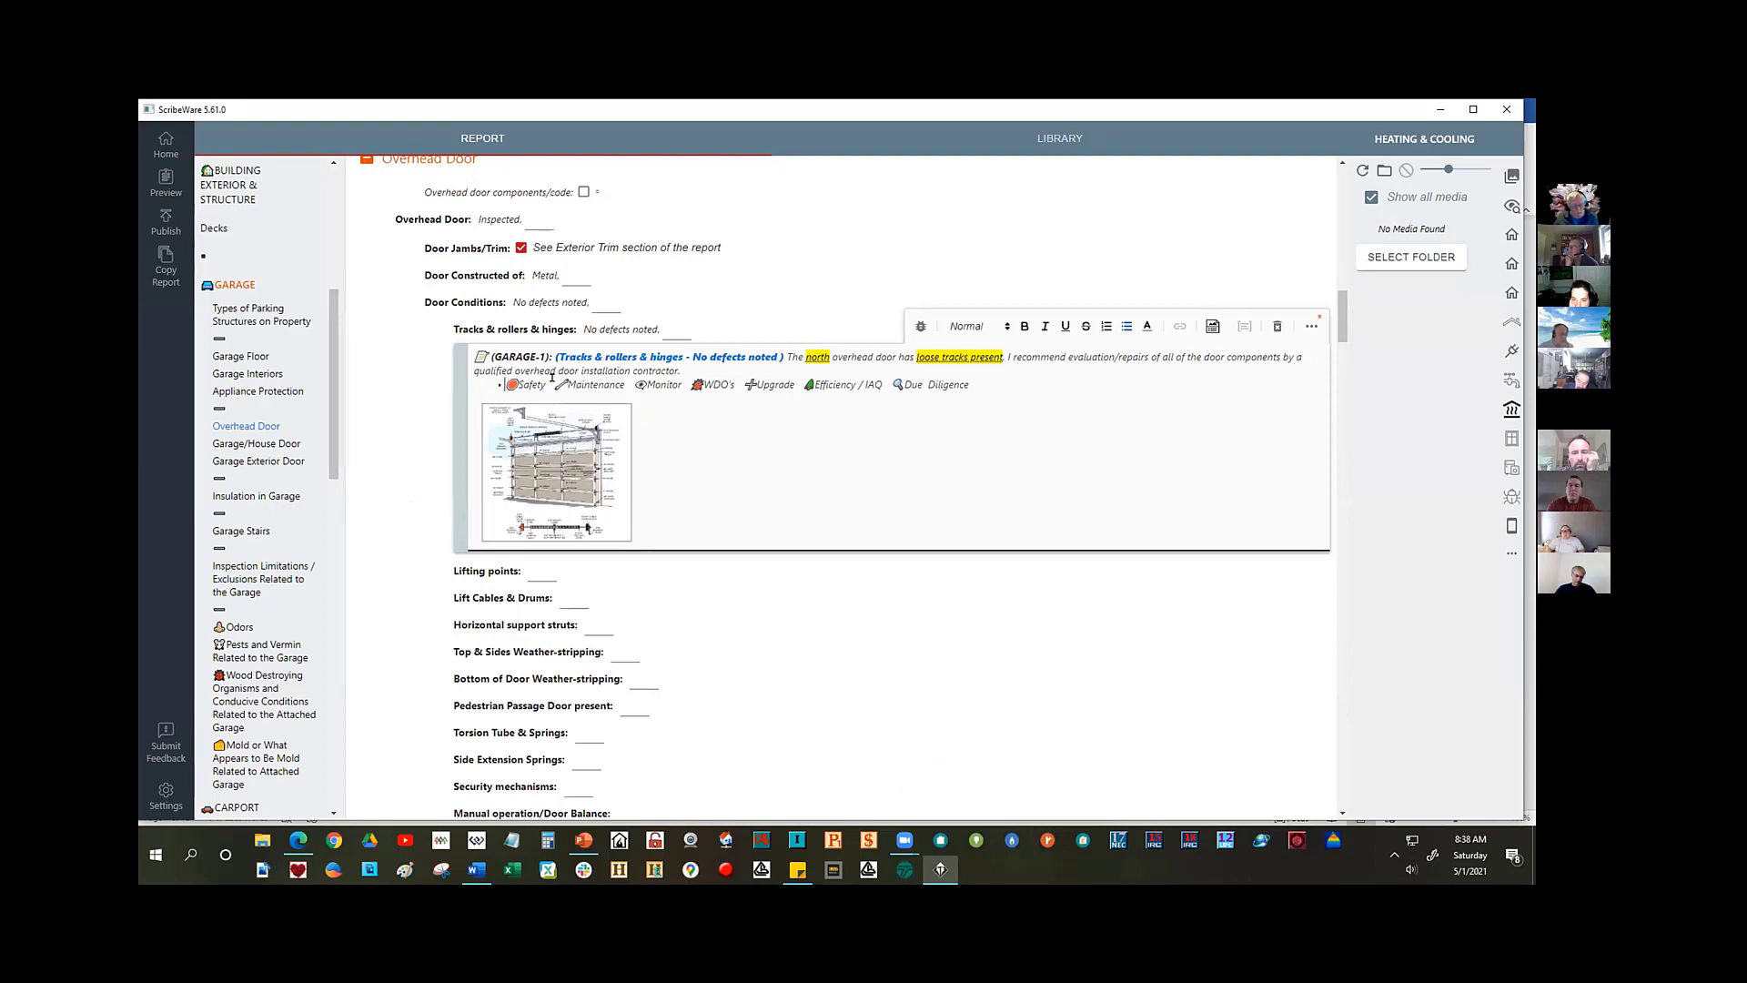
- Delete the modifiers Maintenance through Efficiency / IAQ from the observation's line, keeping only Safety and Due Diligence
{"action": "left_click_drag", "start_coordinate": [551, 380], "coordinate": [884, 374]}
{"action": "key", "text": "Delete"}
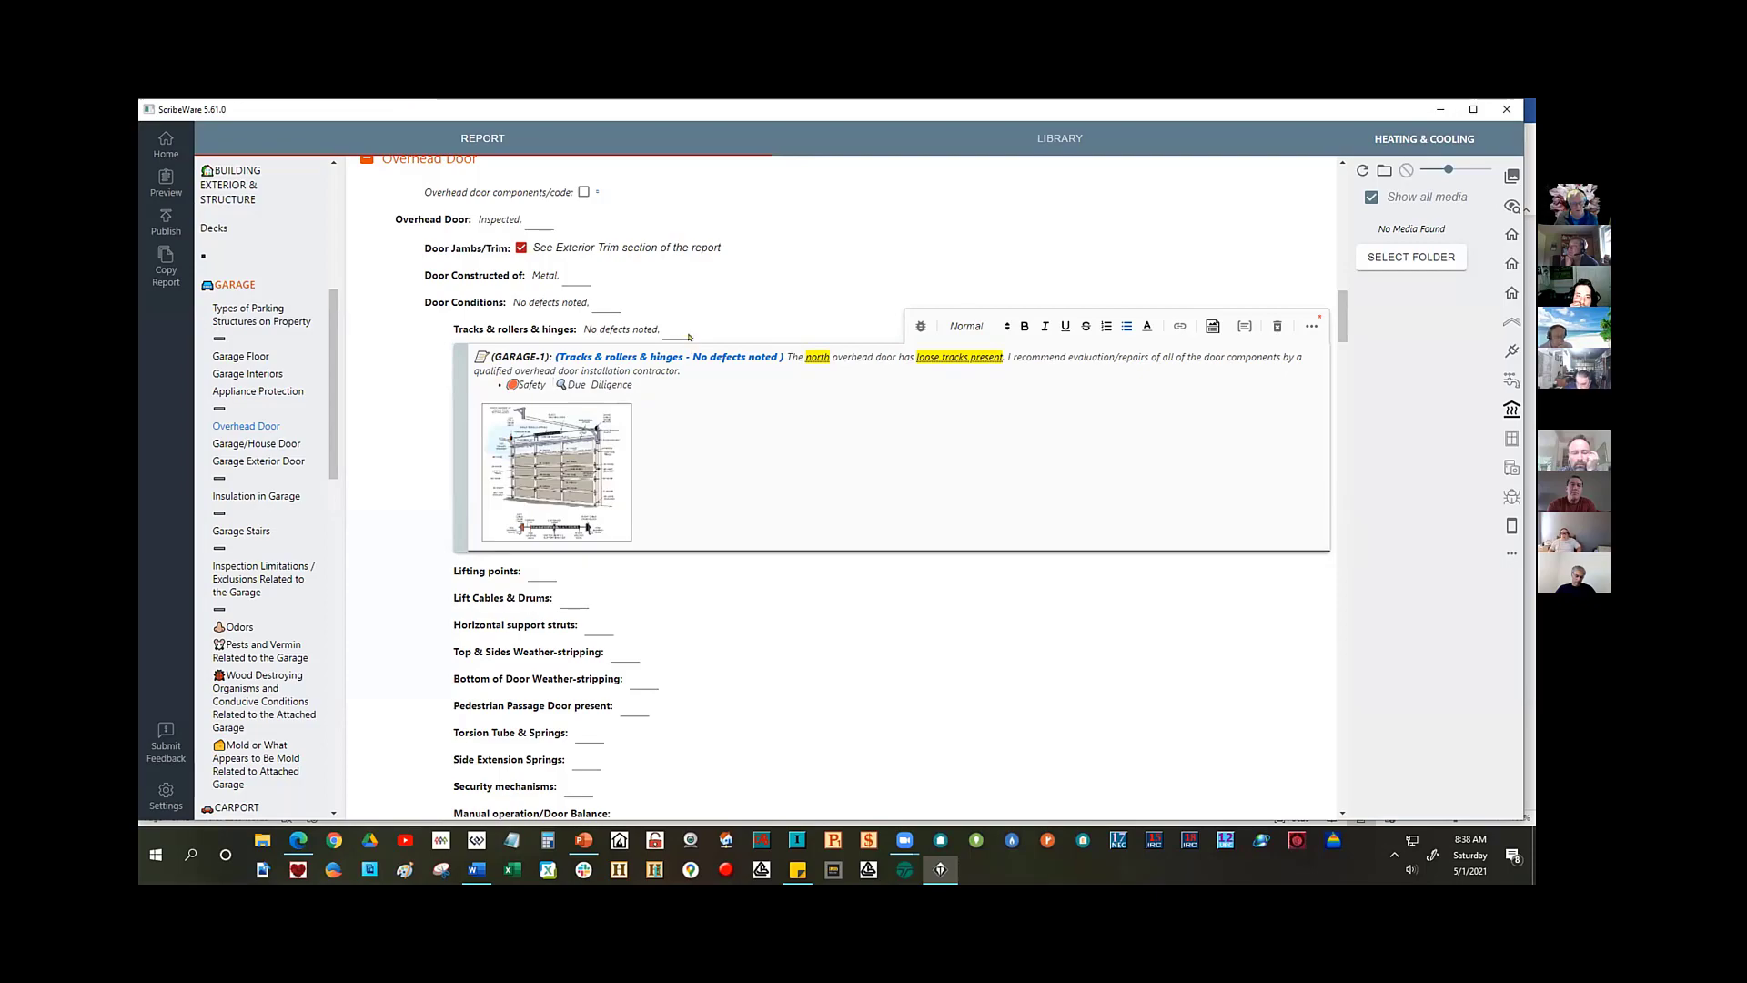
- Set the Lifting points field of the Overhead Door section to "NO interior lift point is present"
{"action": "mouse_move", "coordinate": [1341, 329]}
{"action": "left_mouse_down"}
{"action": "mouse_move", "coordinate": [1343, 478]}
{"action": "mouse_move", "coordinate": [1340, 314]}
{"action": "left_mouse_up"}
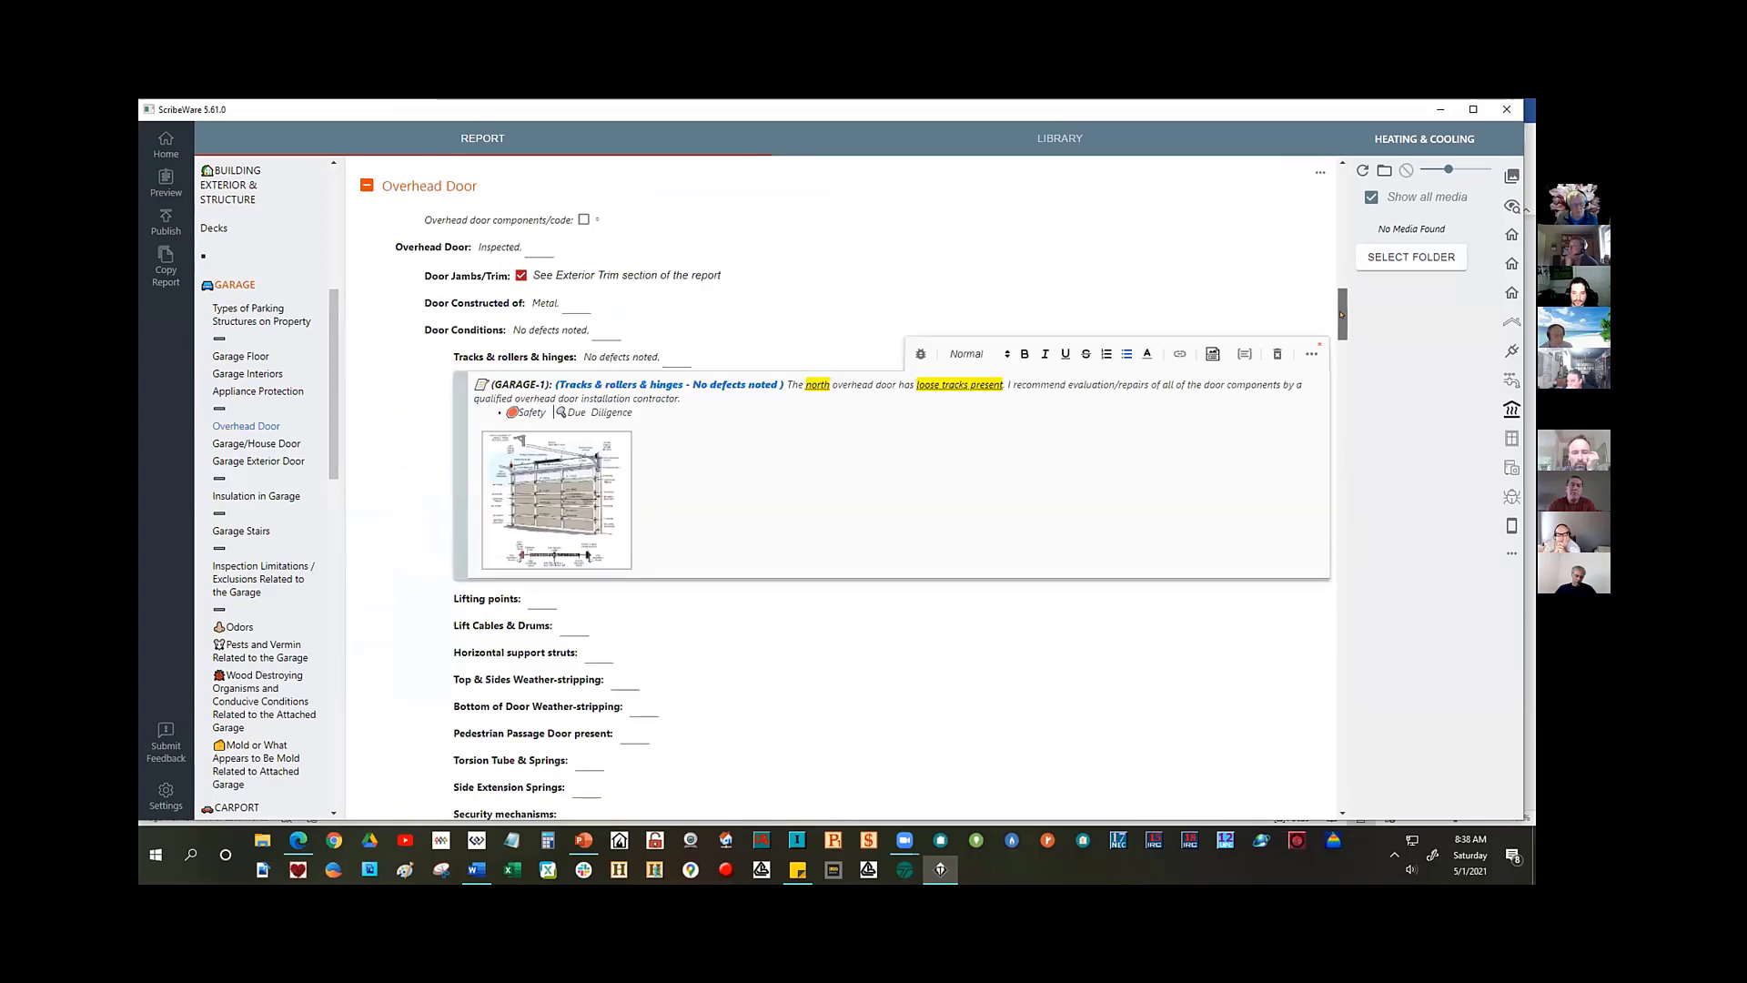
{"action": "left_click", "coordinate": [540, 605]}
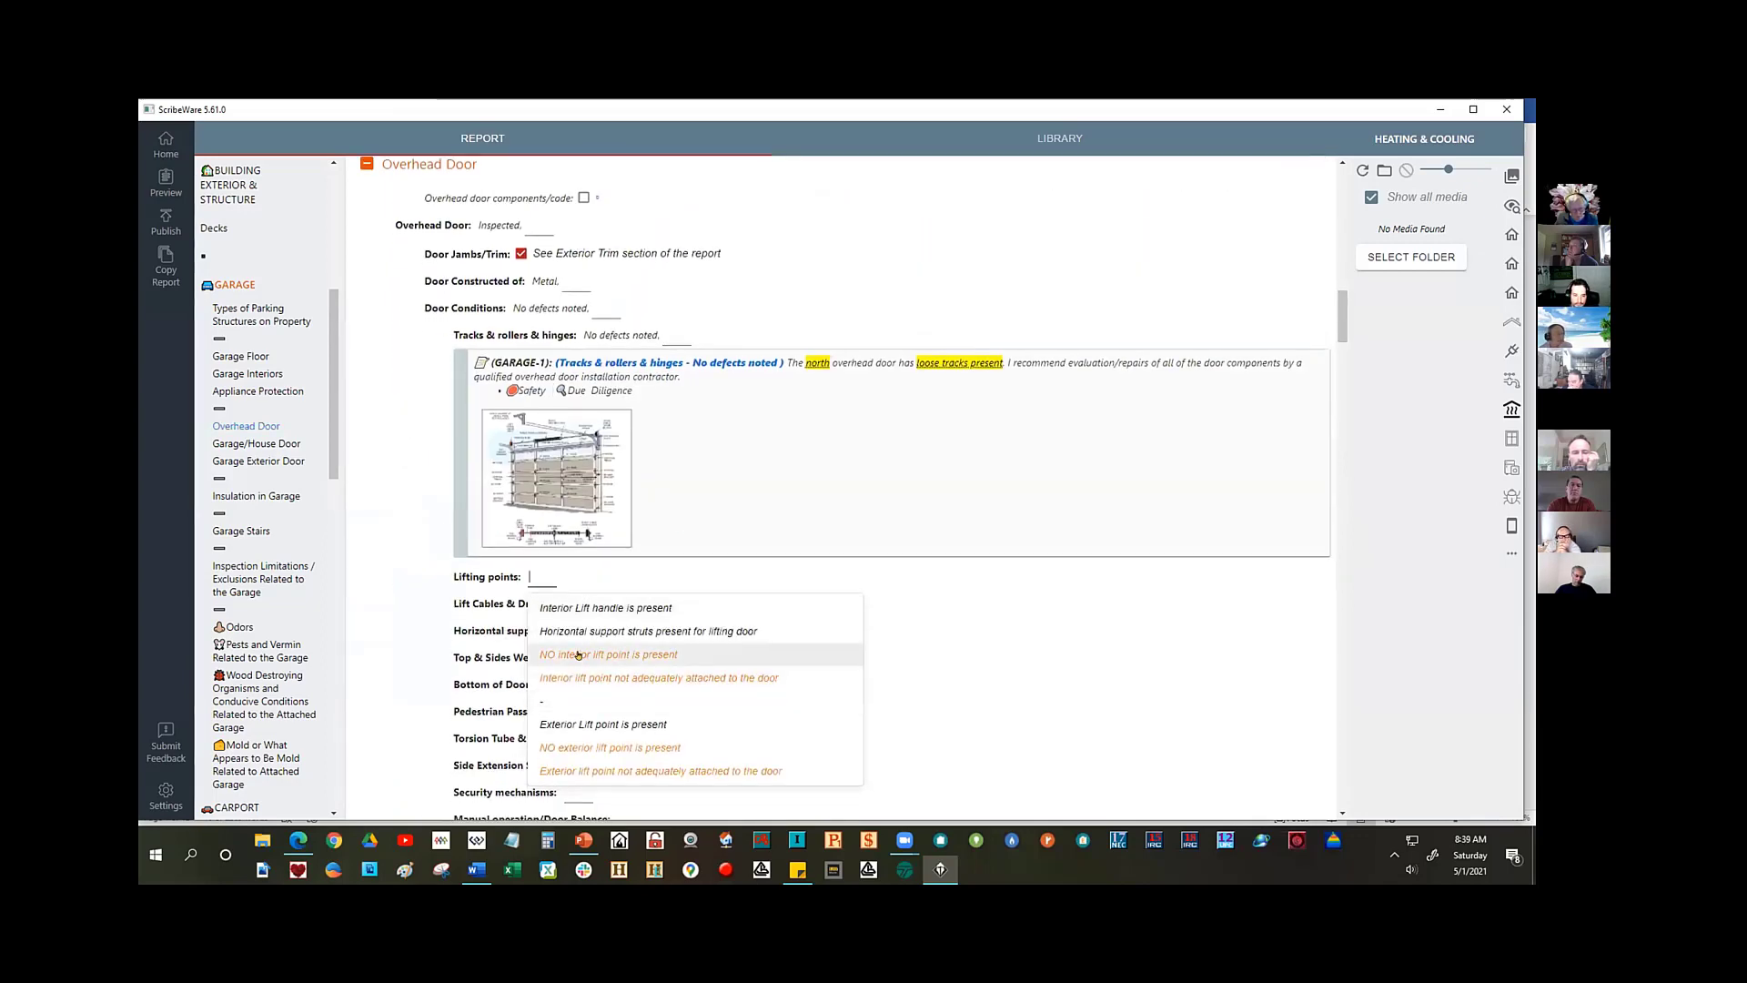
{"action": "left_click", "coordinate": [578, 654]}
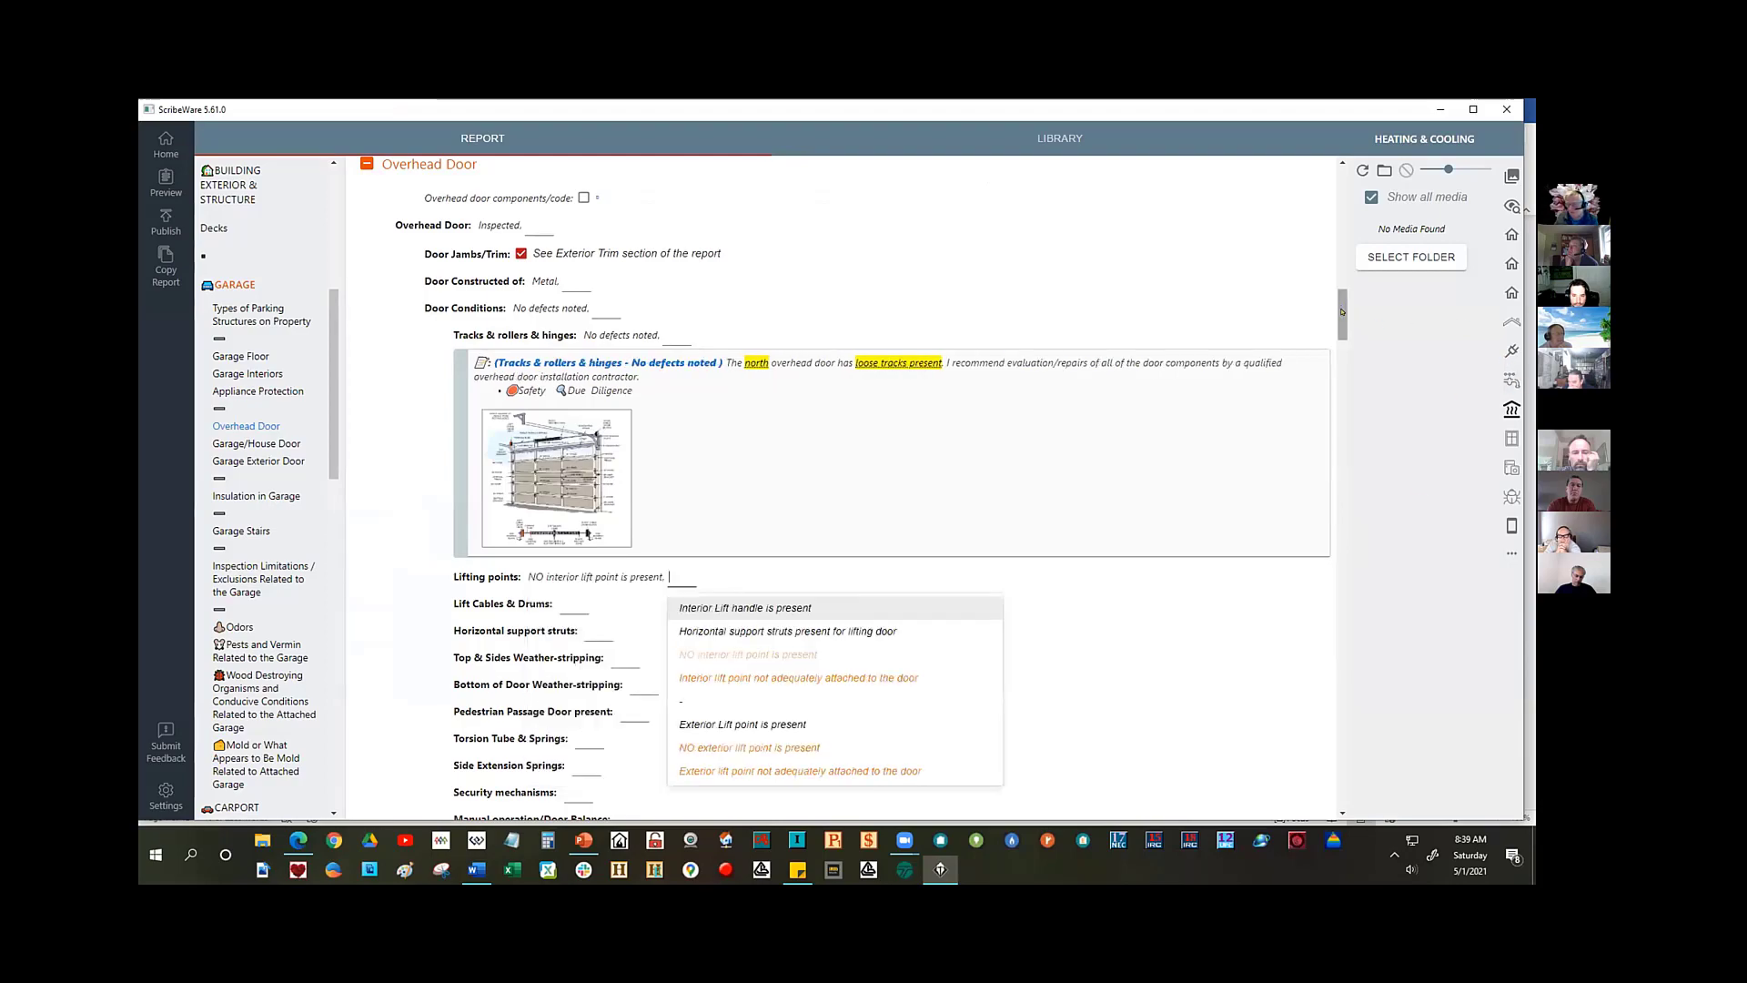
- Change the modifier of the "Lifting points - NO interior lift point is present" observation to Significant Concern
{"action": "left_click_drag", "start_coordinate": [1343, 309], "coordinate": [1353, 477]}
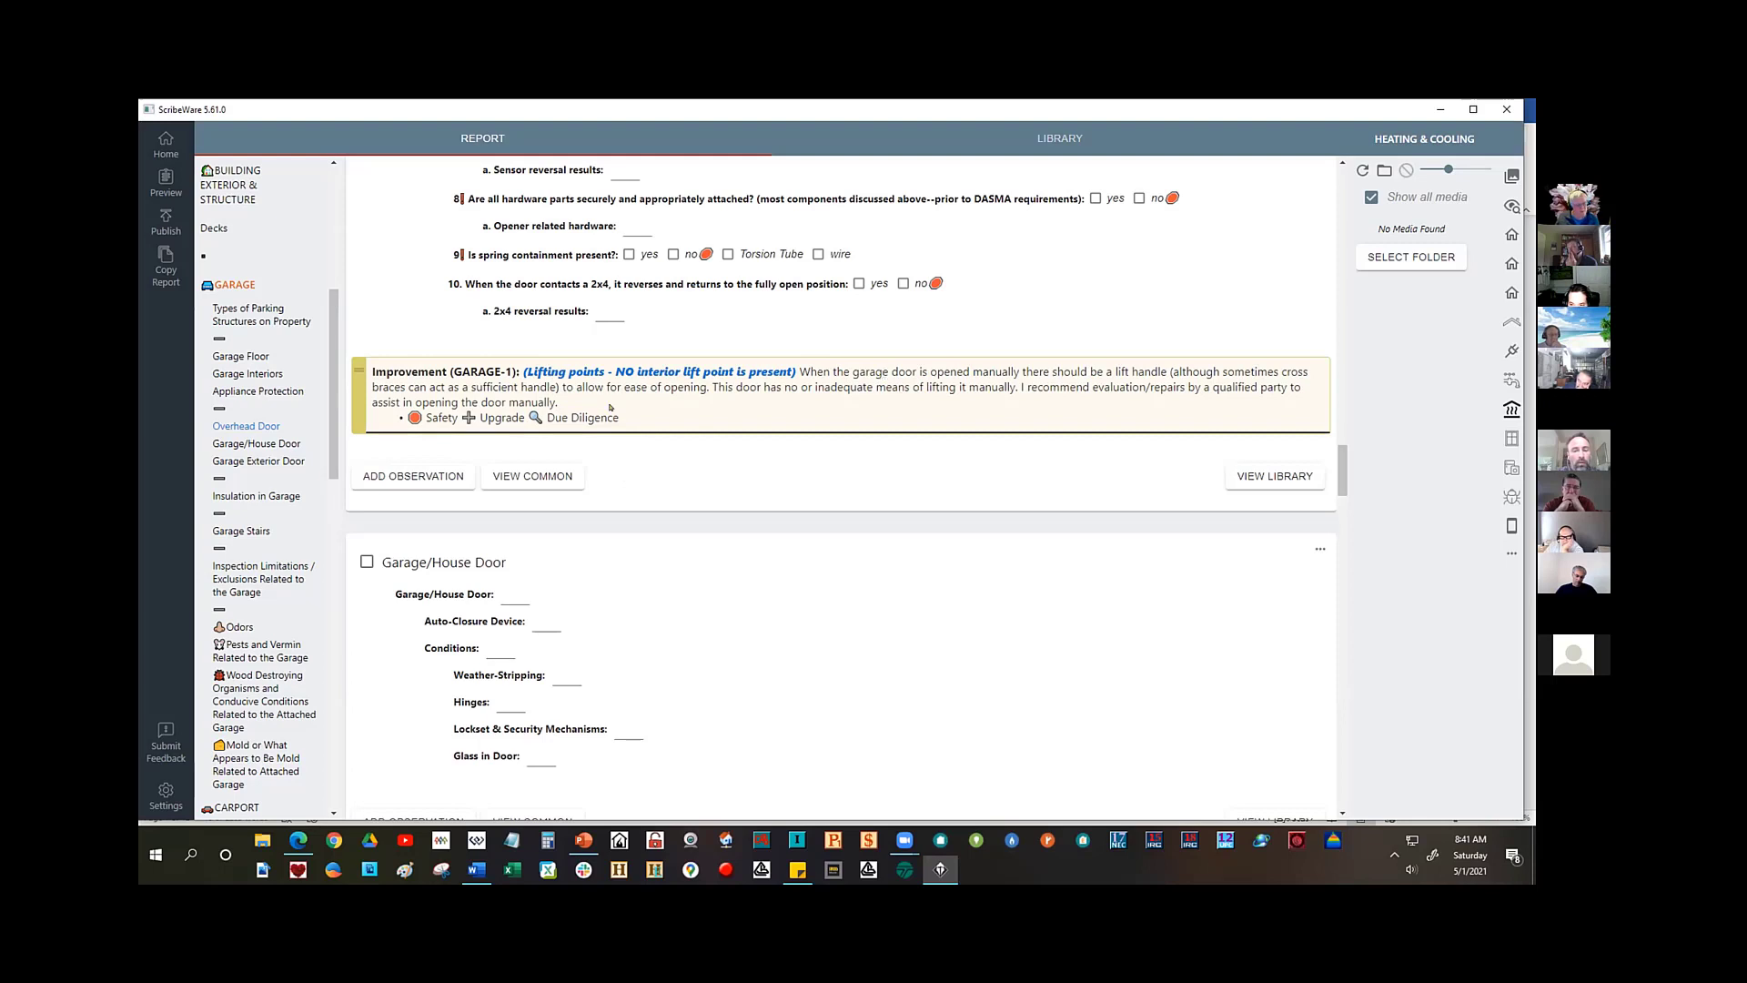
{"action": "left_click", "coordinate": [416, 374]}
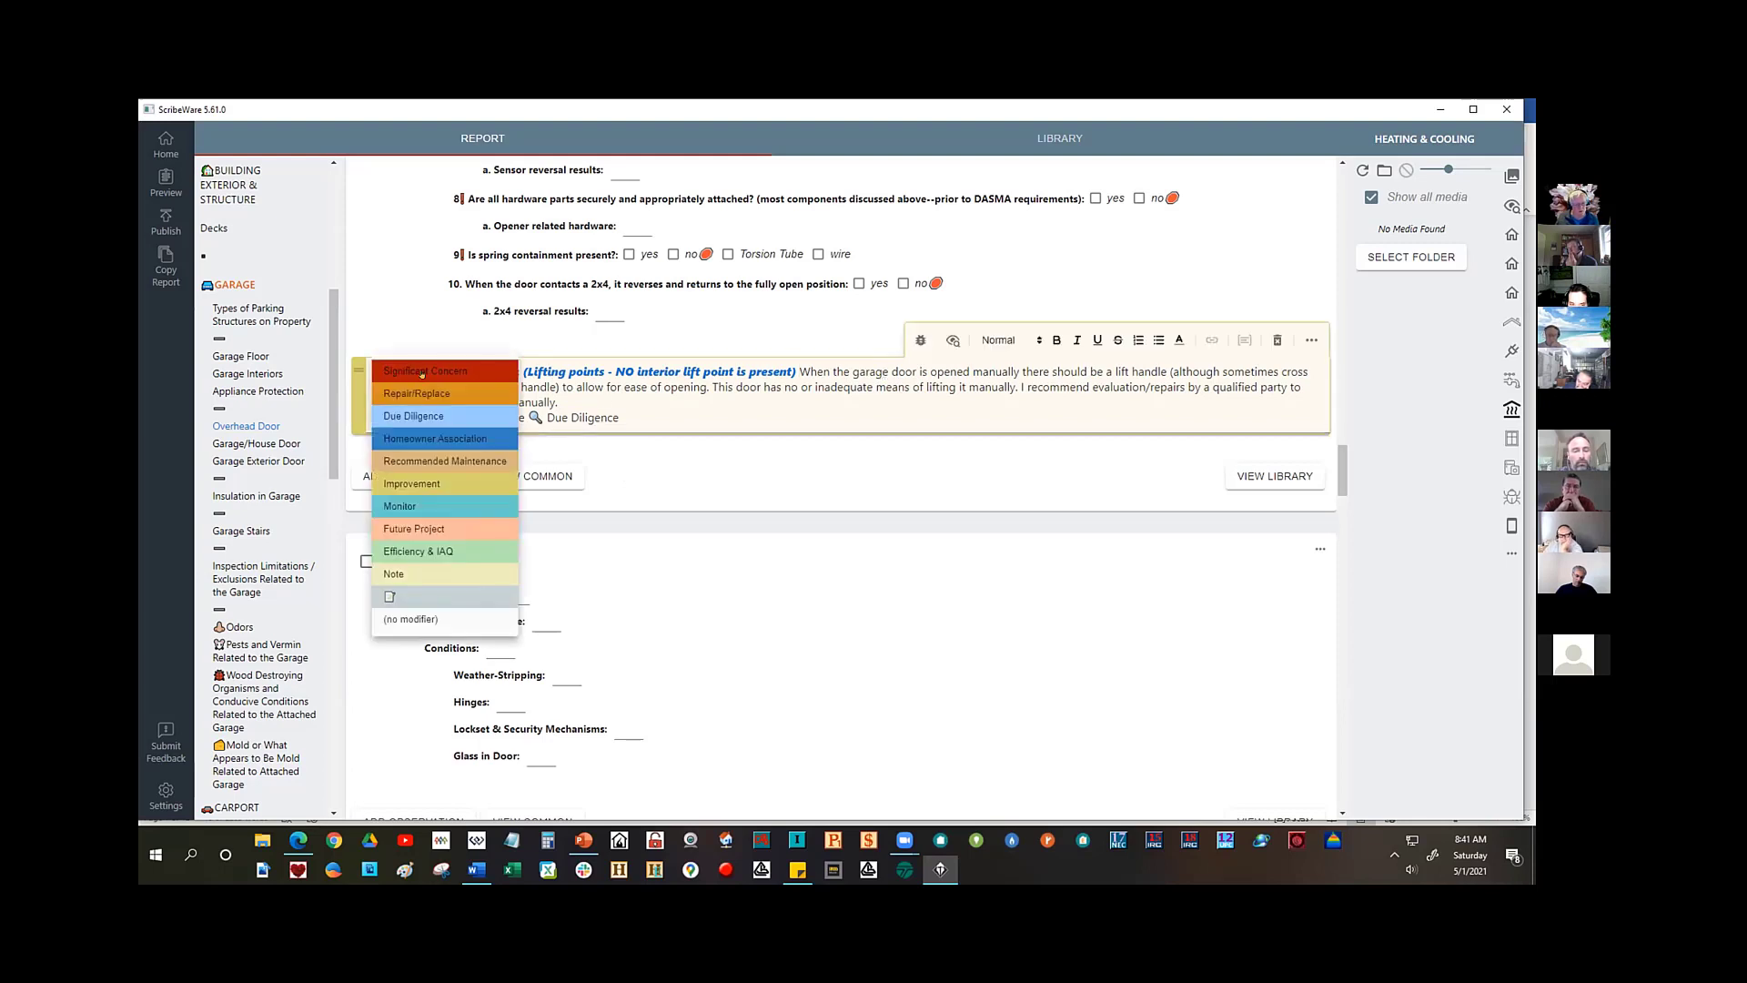
{"action": "left_click", "coordinate": [451, 523]}
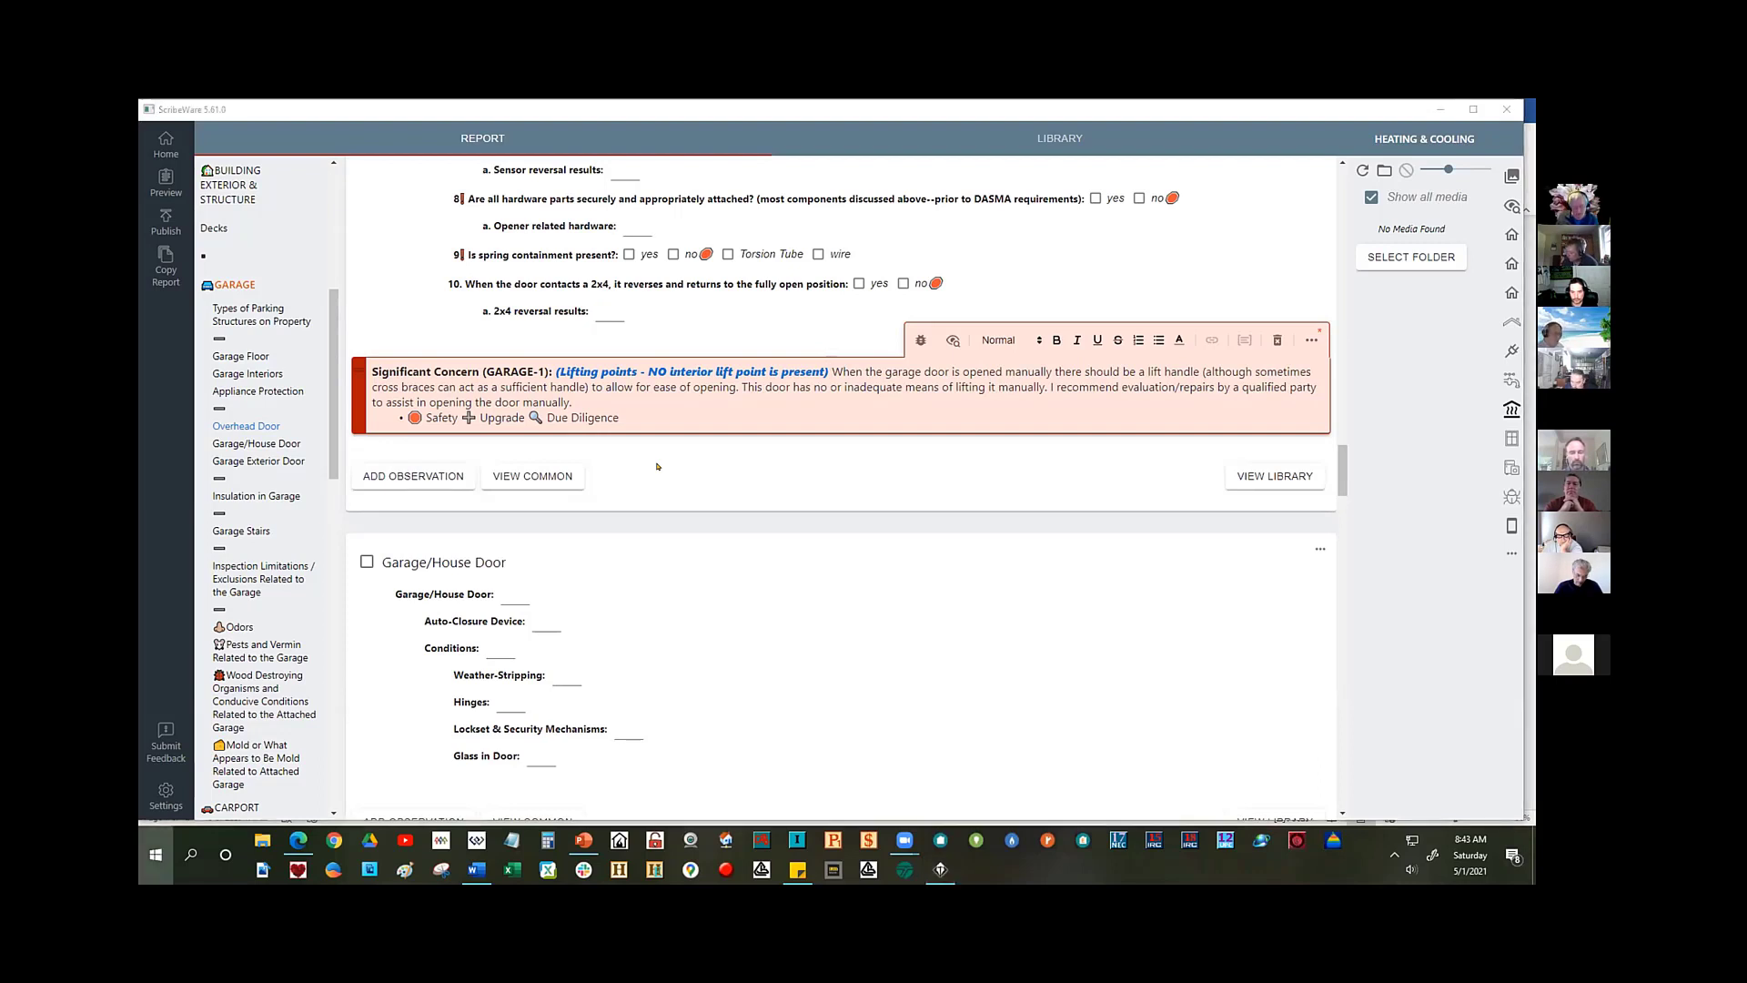
{"action": "key", "text": "super+period"}
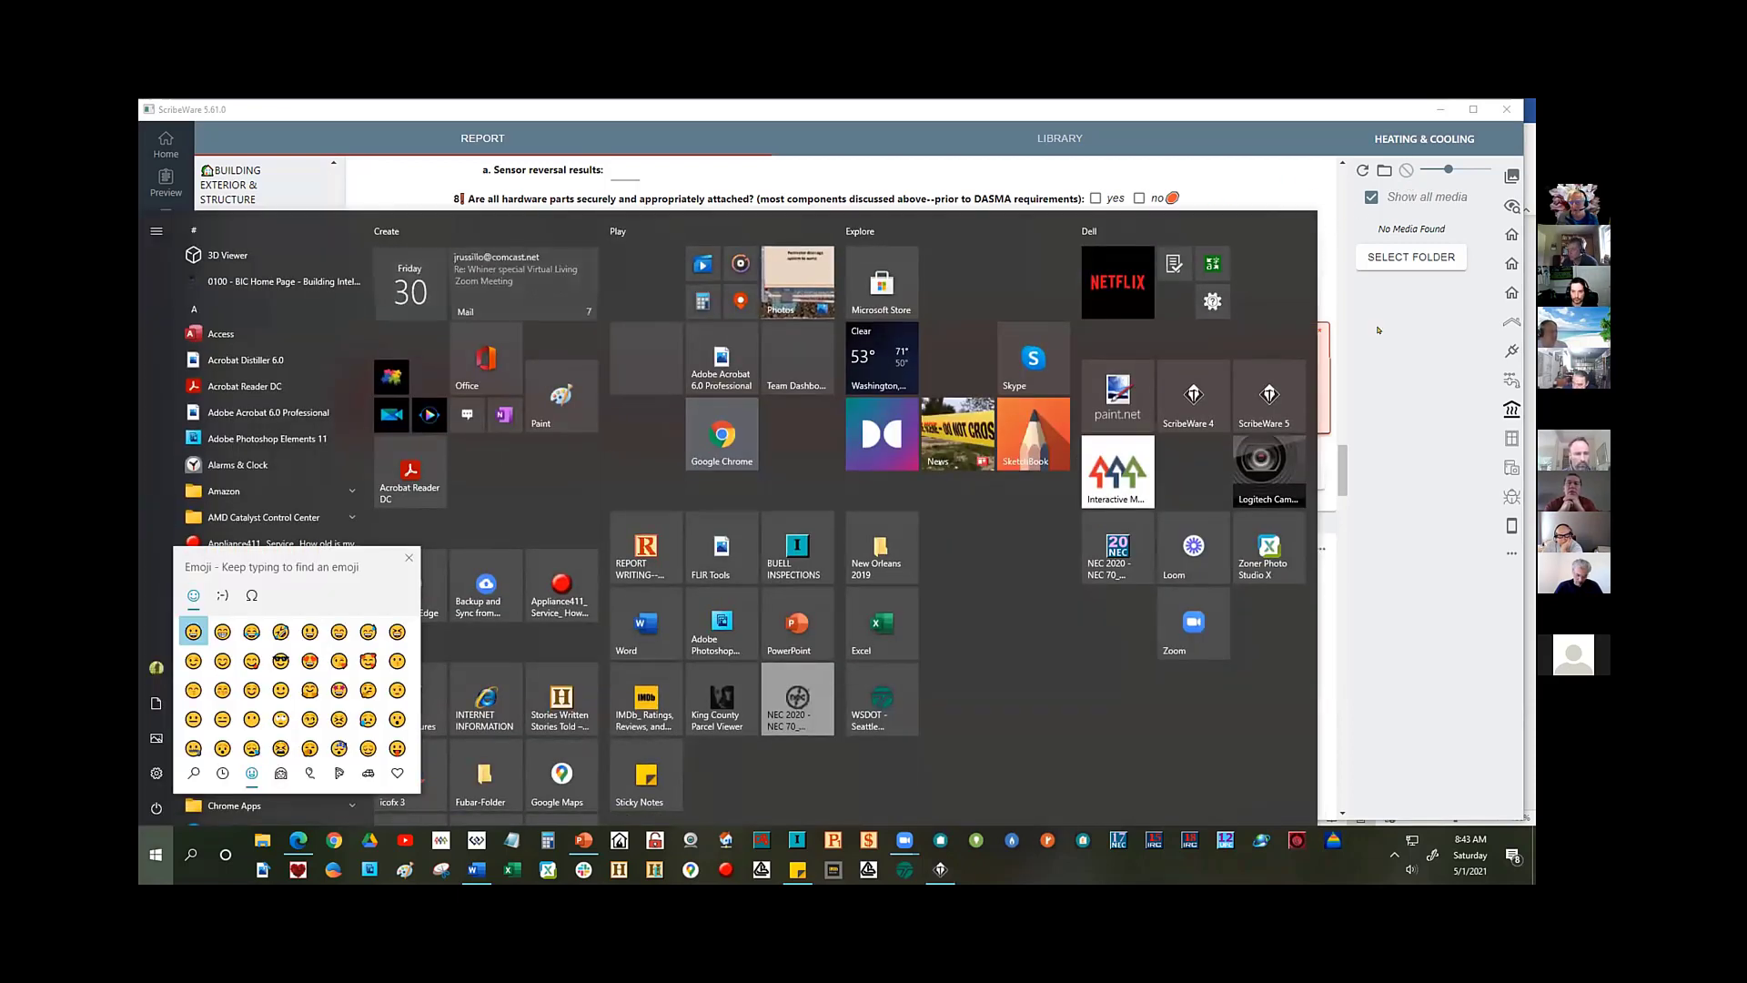
{"action": "key", "text": "Escape"}
{"action": "key", "text": "Escape"}
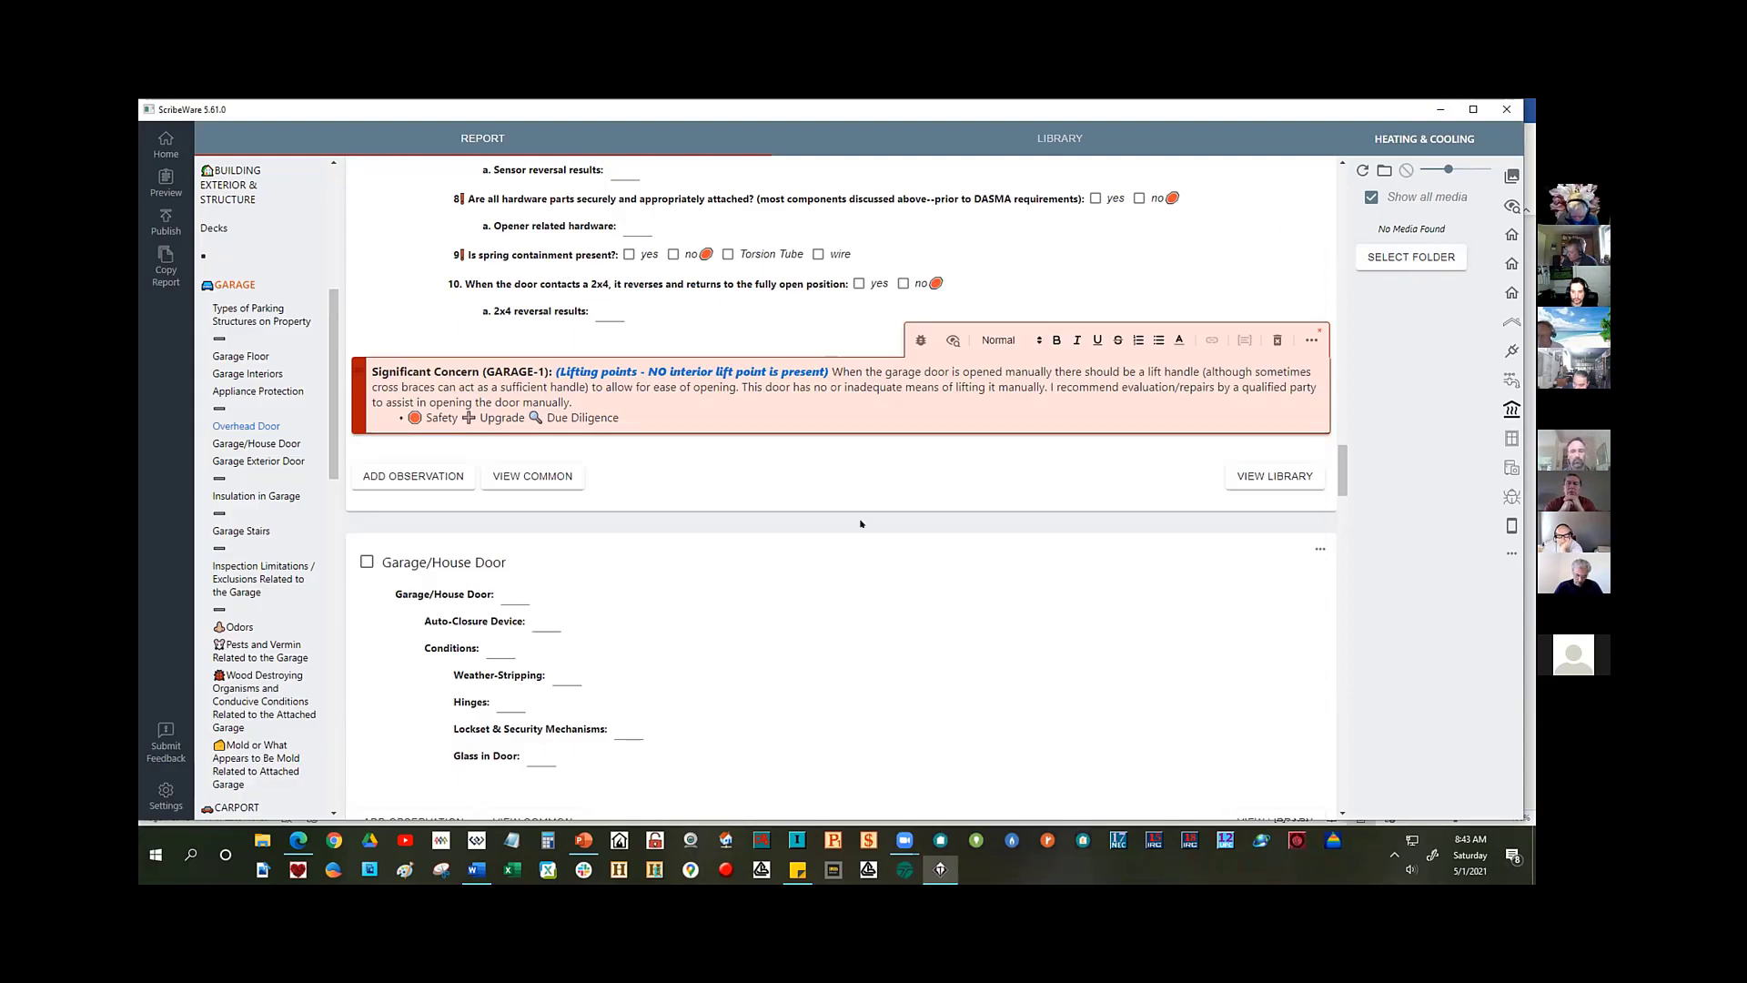
- Open the Windows emoji picker over the lifting points observation and browse the recently used emojis
{"action": "key", "text": "super+period"}
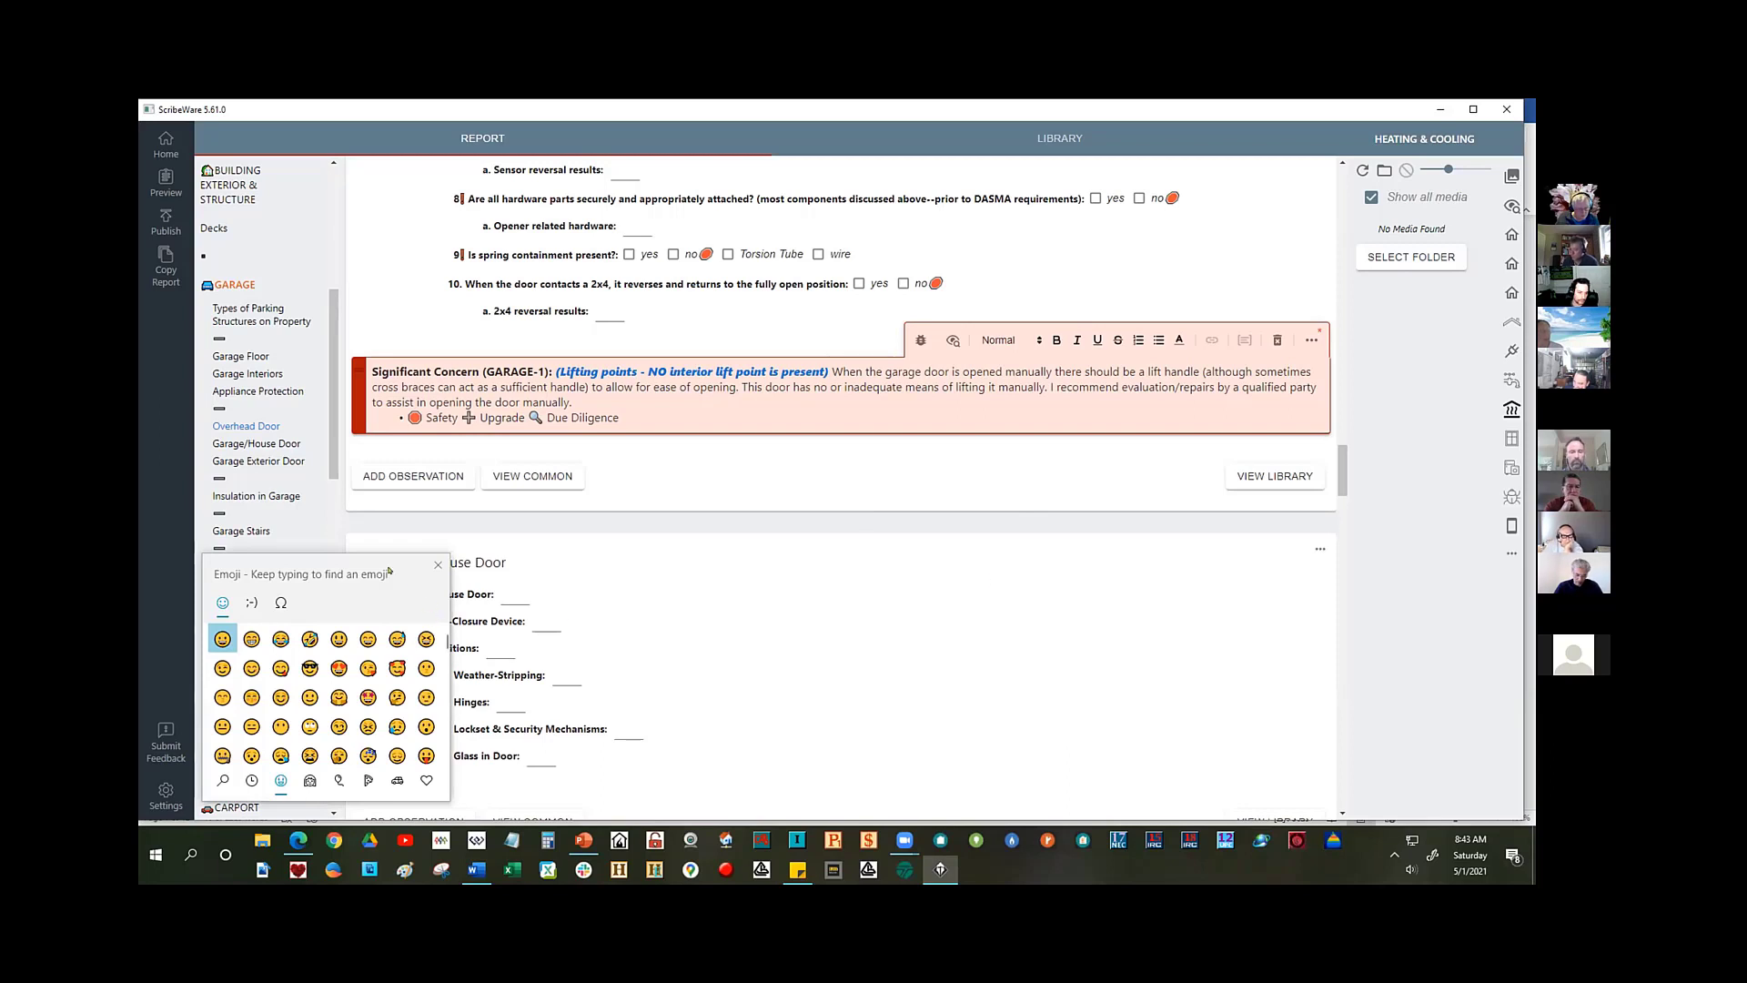
{"action": "left_click_drag", "start_coordinate": [408, 565], "coordinate": [701, 382]}
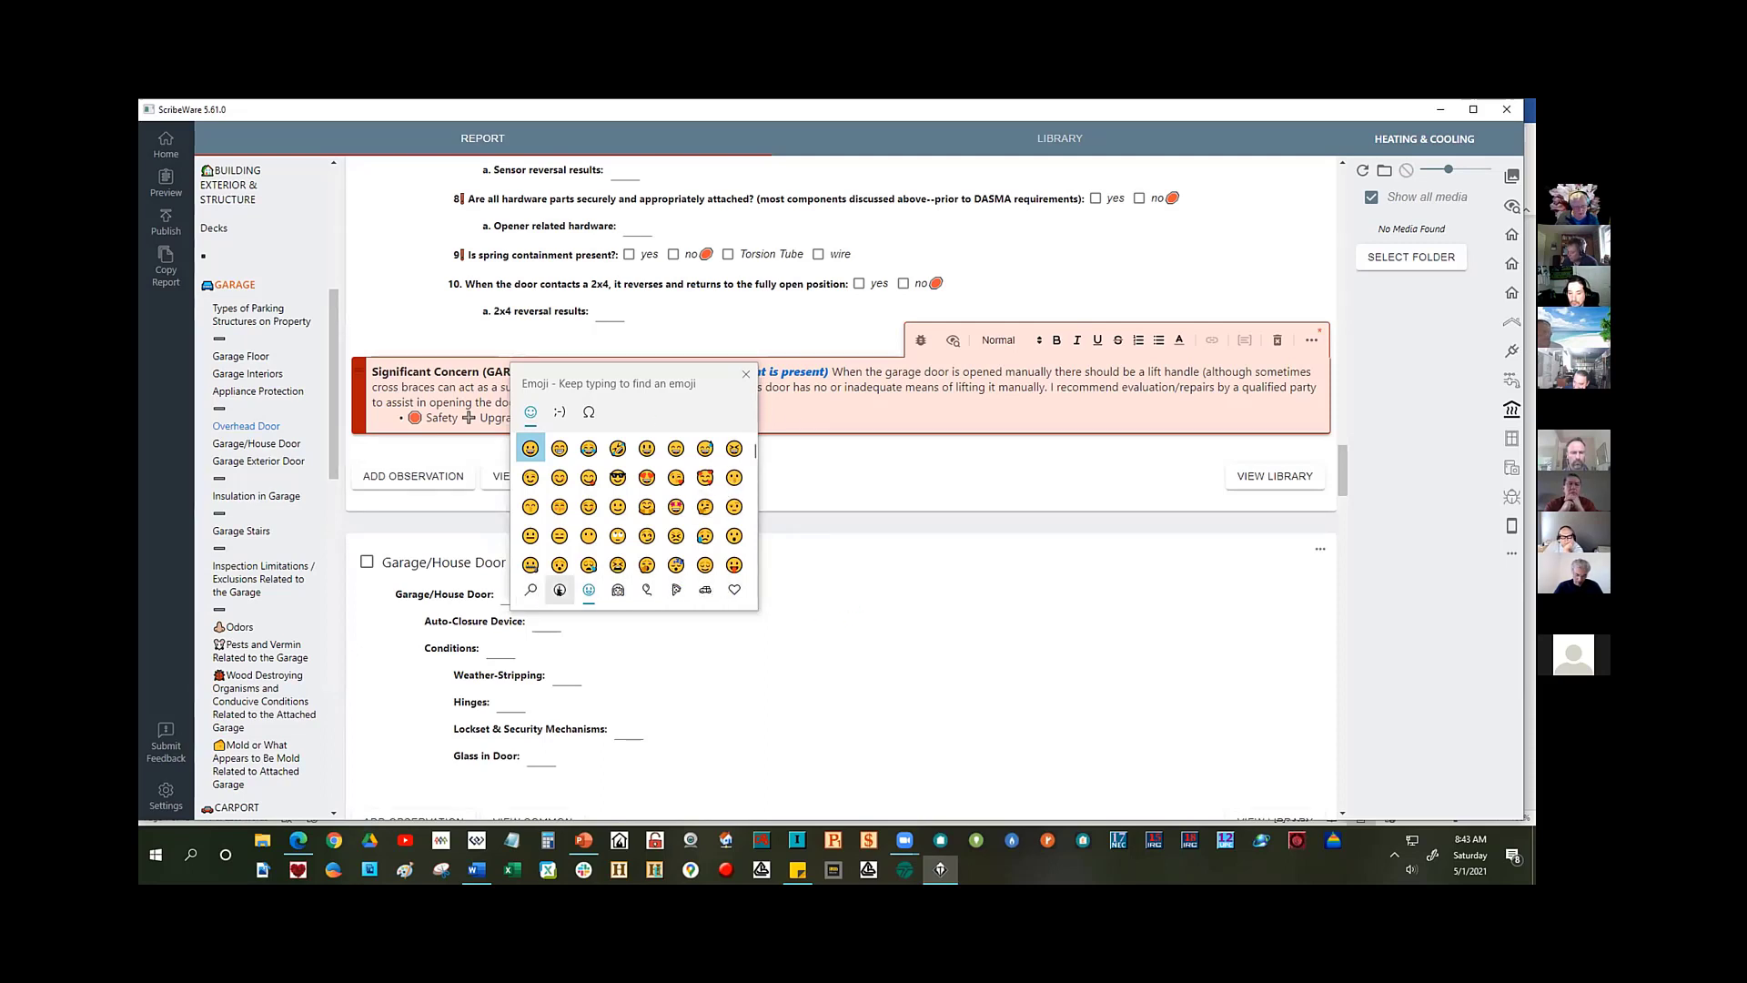
{"action": "left_click", "coordinate": [560, 589]}
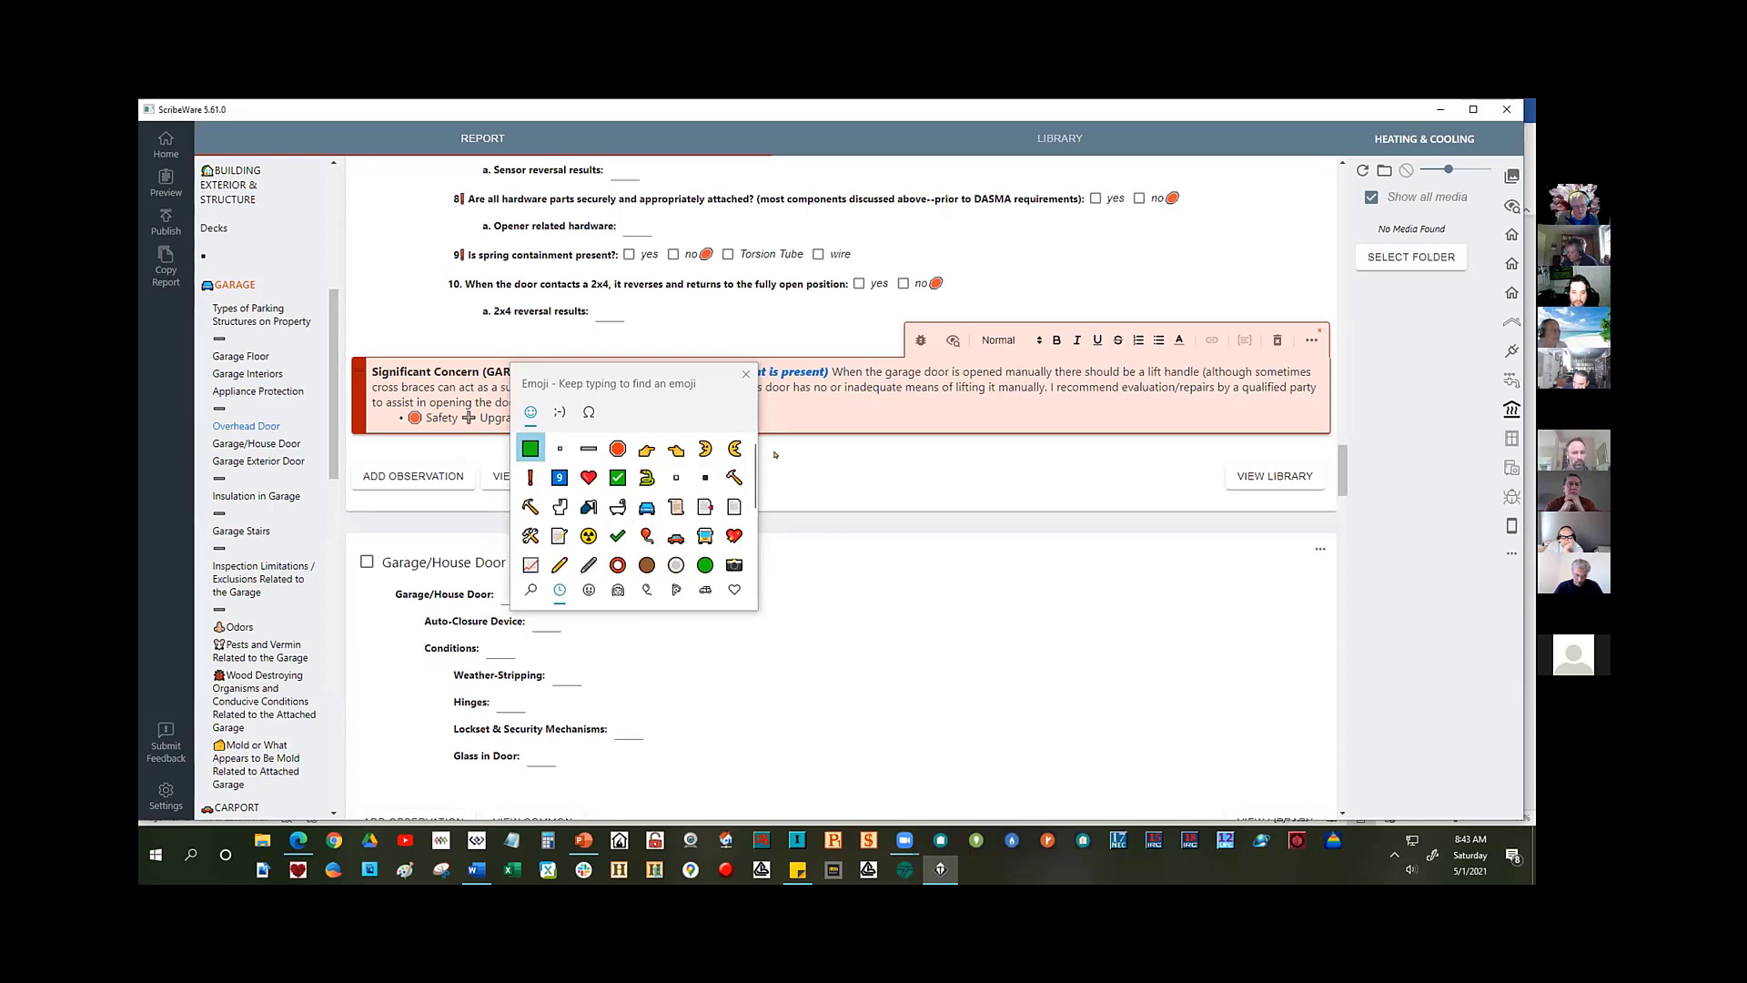
{"action": "left_click_drag", "start_coordinate": [751, 467], "coordinate": [757, 532]}
{"action": "scroll", "coordinate": [673, 492], "scroll_direction": "up", "scroll_amount": 3}
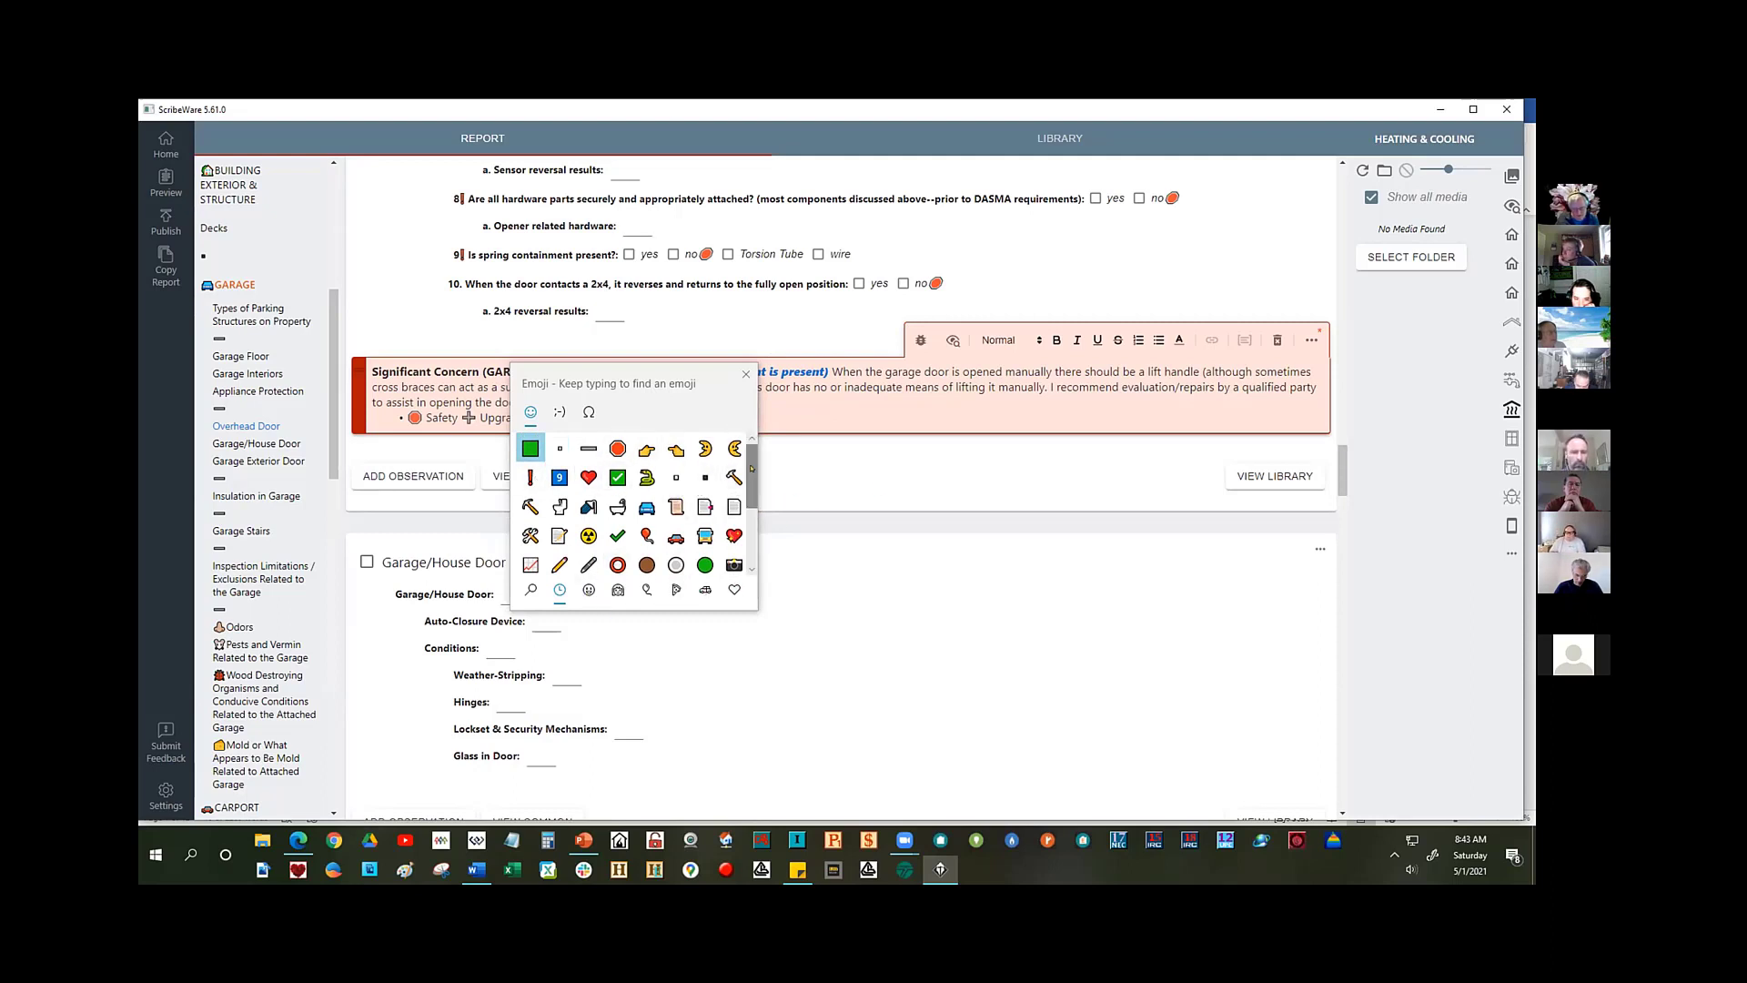
- Look through the recently used emojis and close the emoji picker without inserting one
{"action": "mouse_move", "coordinate": [751, 467]}
{"action": "left_mouse_down"}
{"action": "mouse_move", "coordinate": [757, 450]}
{"action": "mouse_move", "coordinate": [751, 526]}
{"action": "mouse_move", "coordinate": [752, 450]}
{"action": "left_mouse_up"}
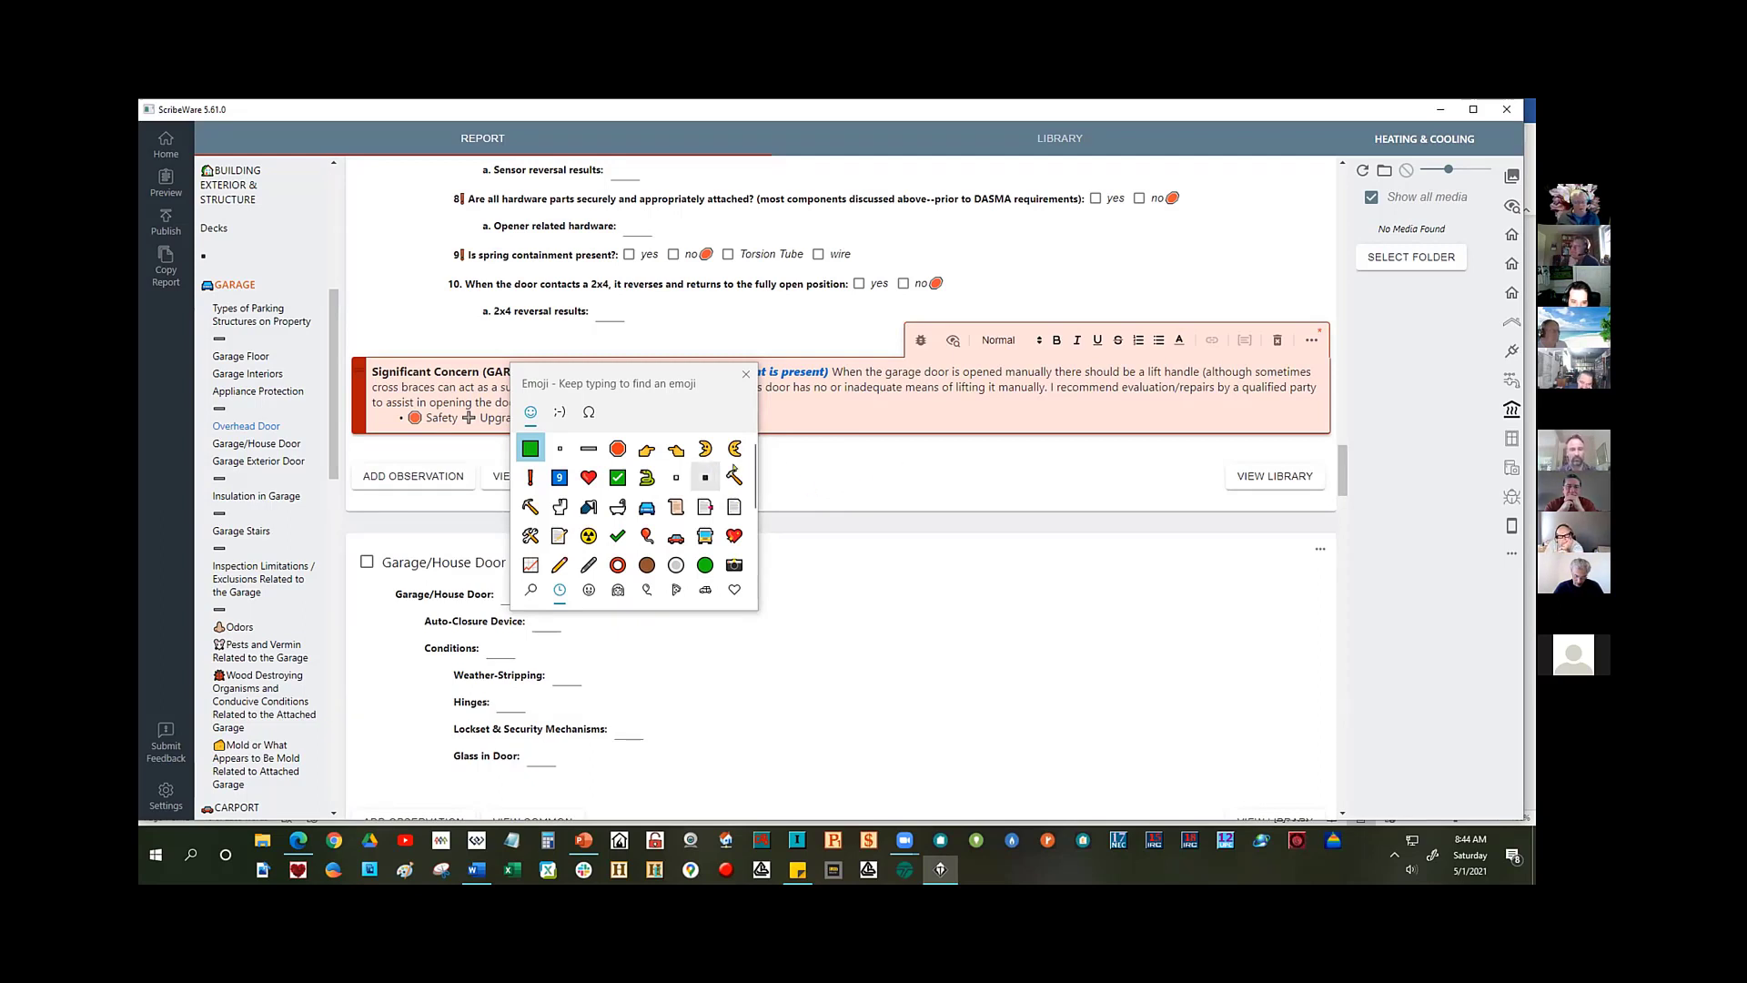
{"action": "left_click_drag", "start_coordinate": [748, 463], "coordinate": [744, 548]}
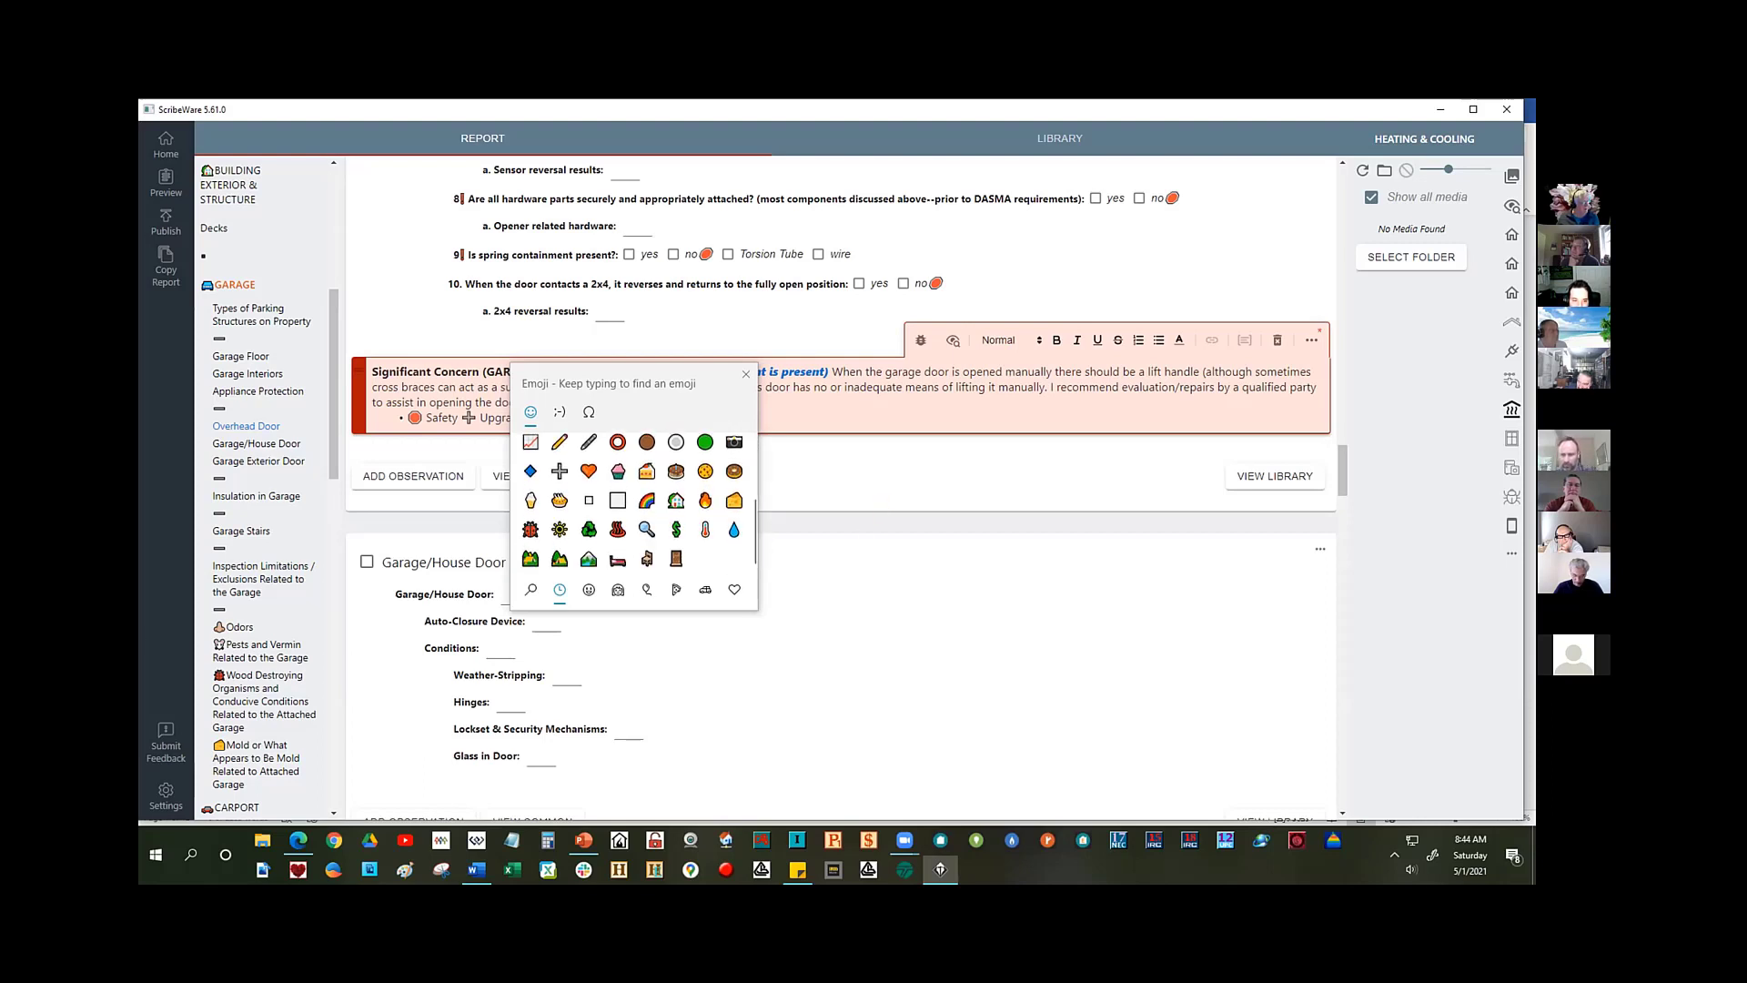
{"action": "left_click", "coordinate": [784, 488]}
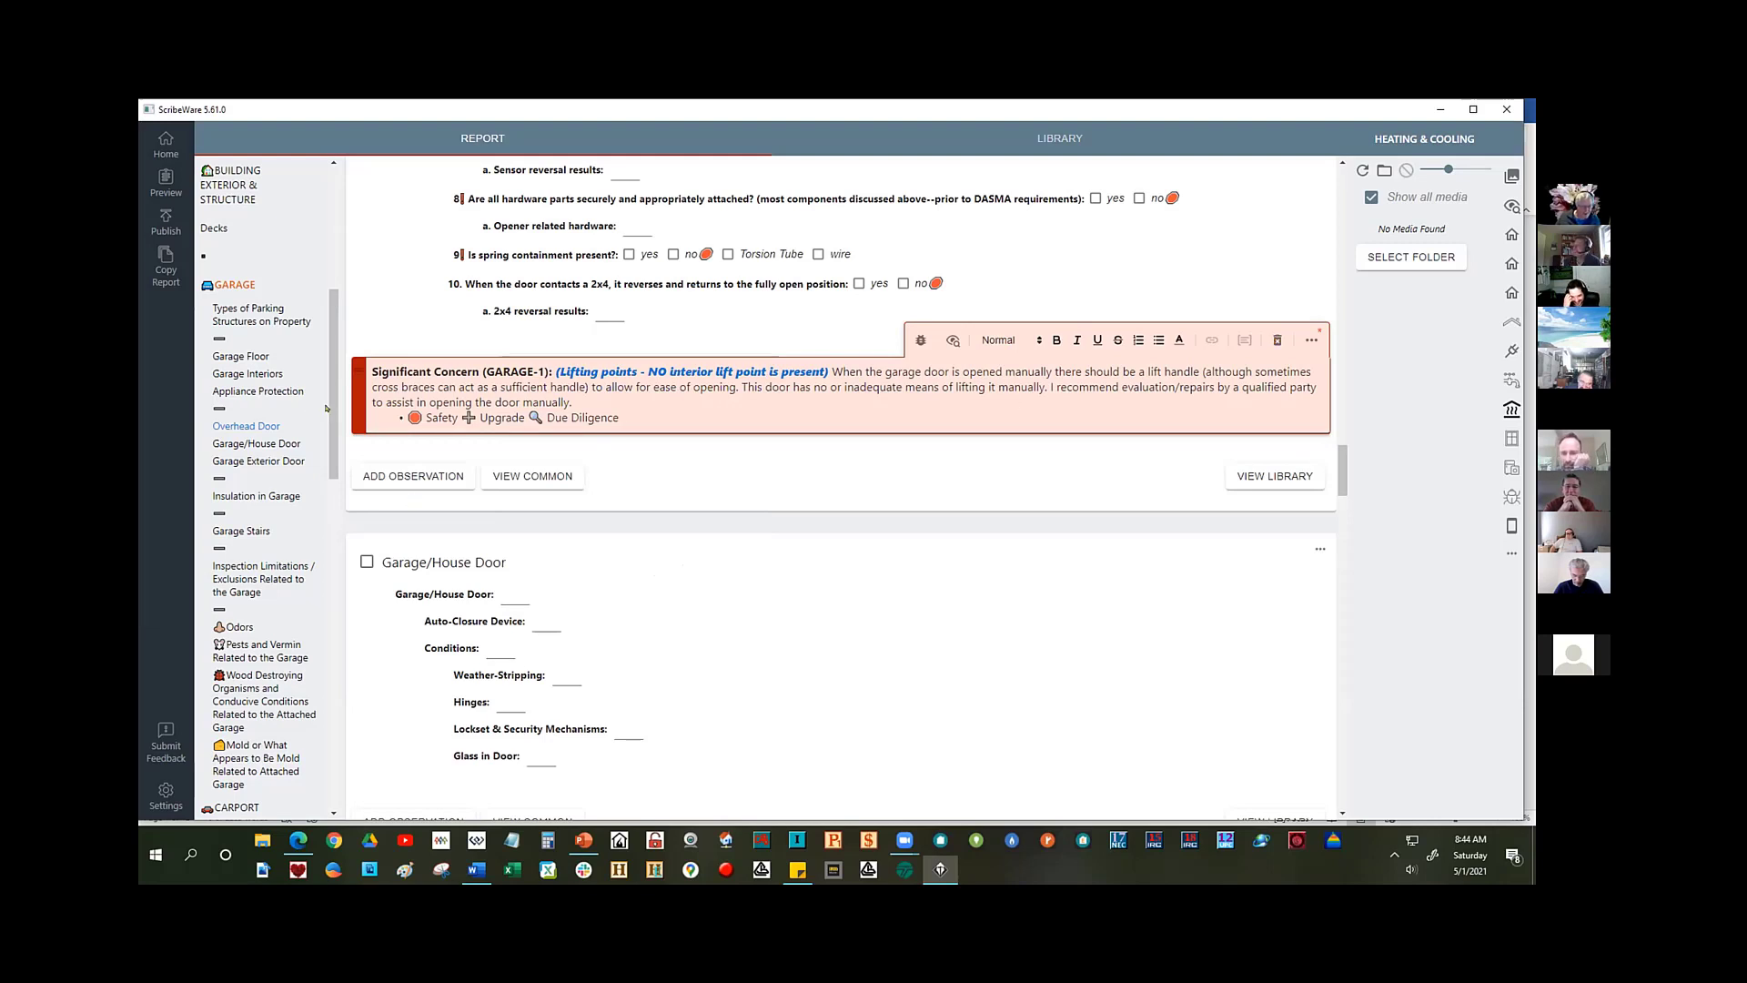
{"action": "scroll", "coordinate": [264, 445], "scroll_direction": "down", "scroll_amount": 3}
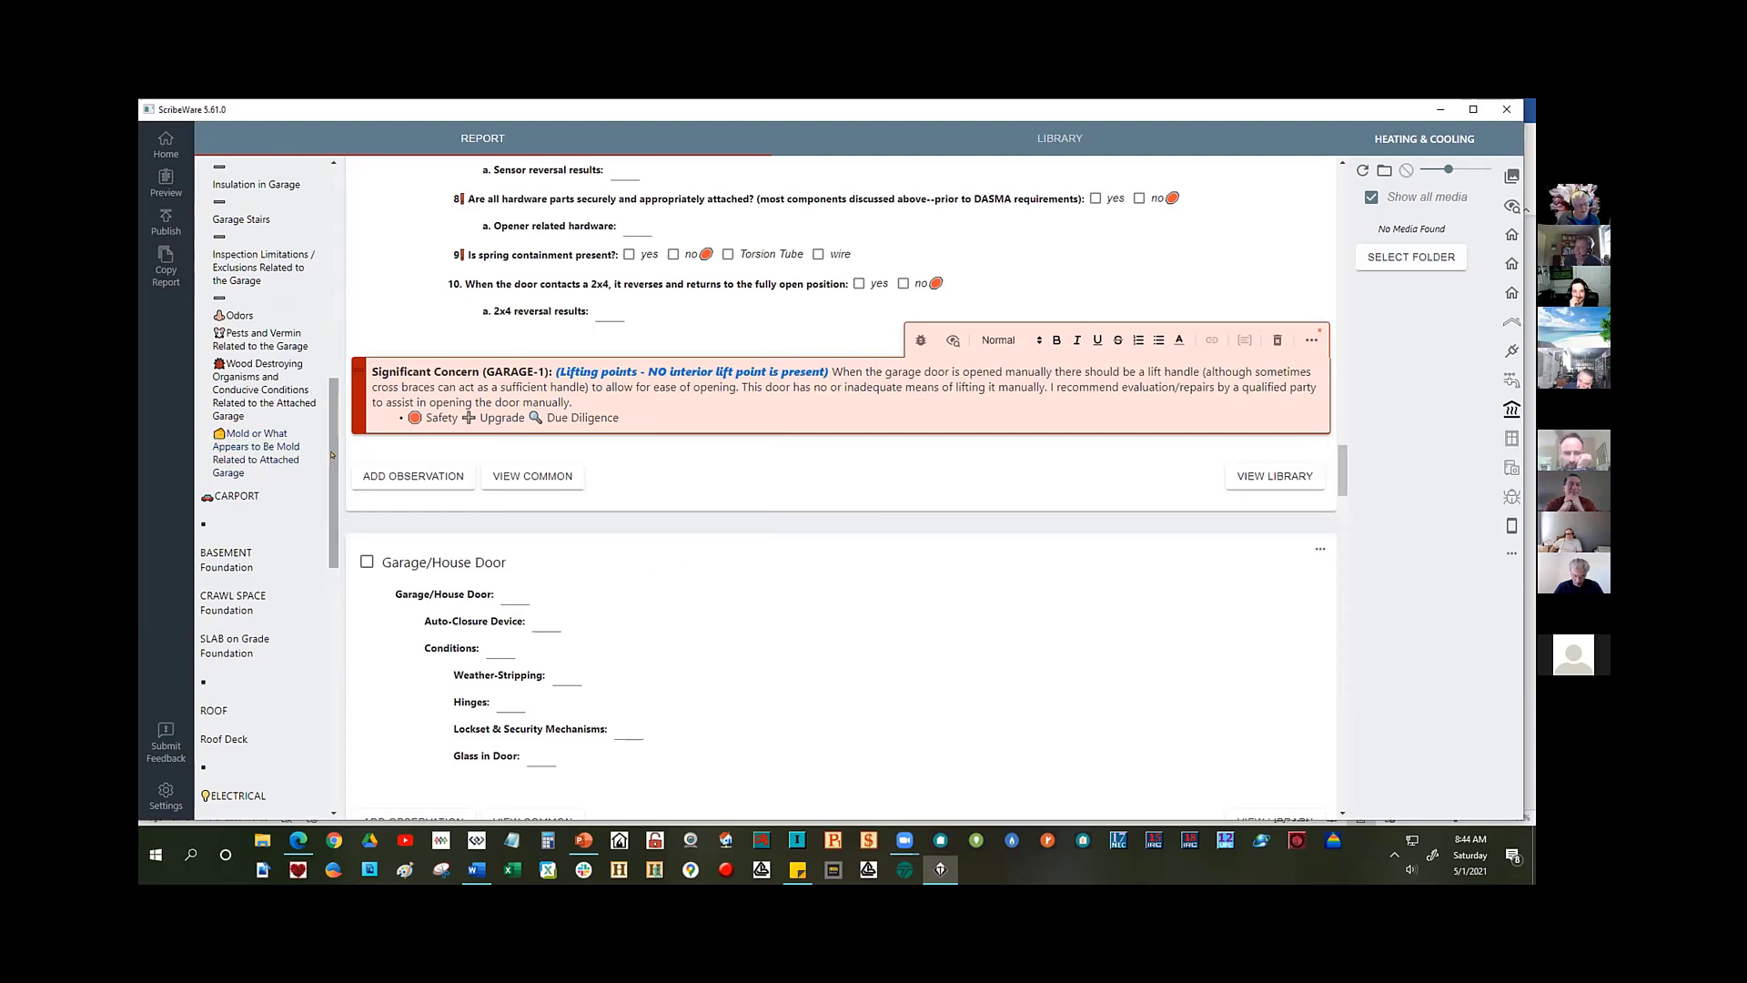
{"action": "left_click_drag", "start_coordinate": [327, 477], "coordinate": [328, 474]}
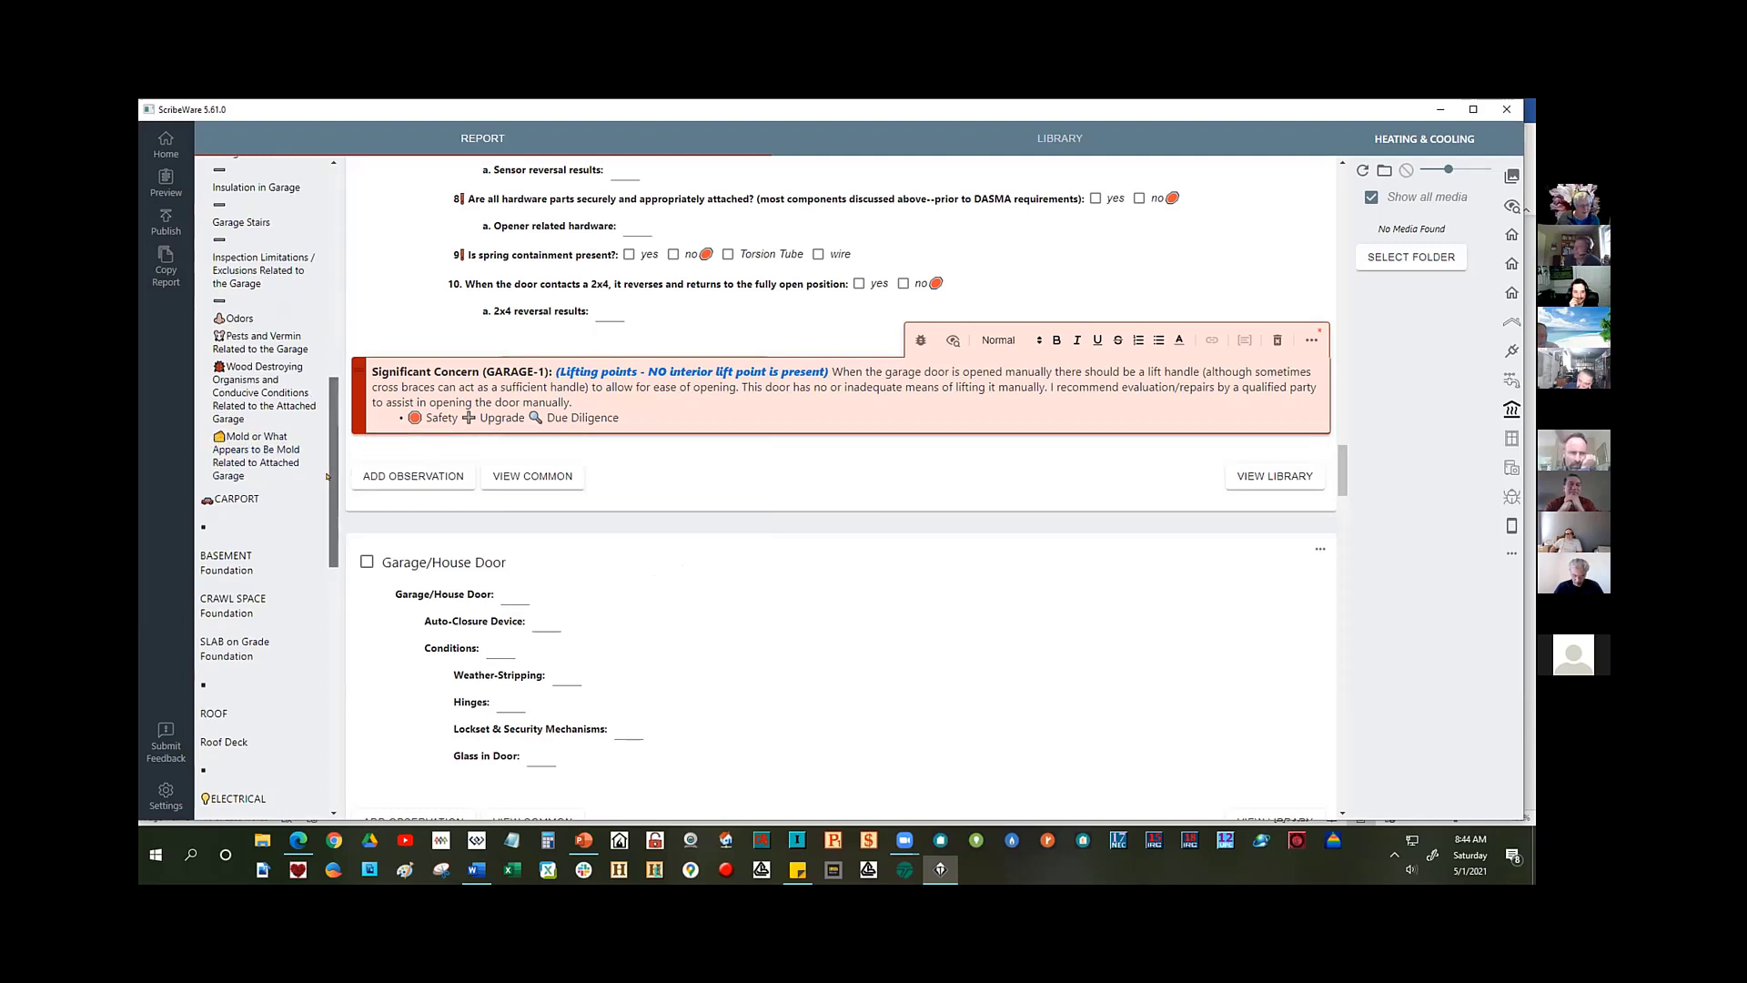
{"action": "scroll", "coordinate": [328, 482], "scroll_direction": "up", "scroll_amount": 1}
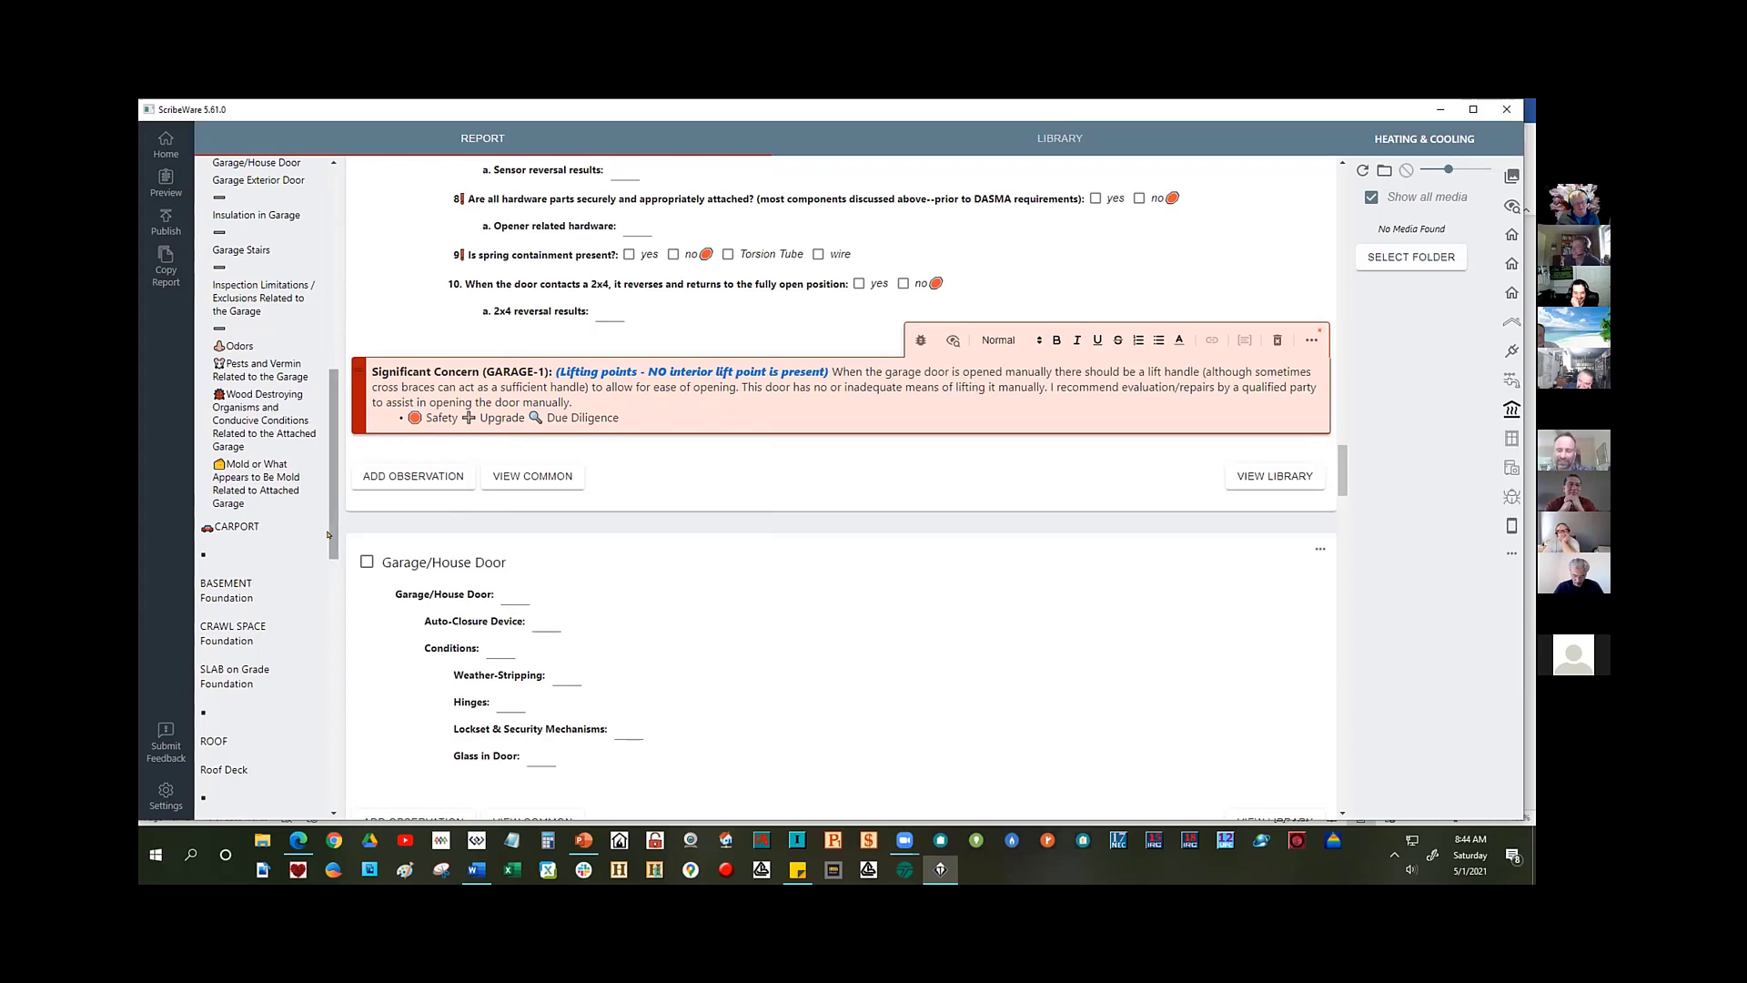
{"action": "left_click_drag", "start_coordinate": [327, 537], "coordinate": [326, 437]}
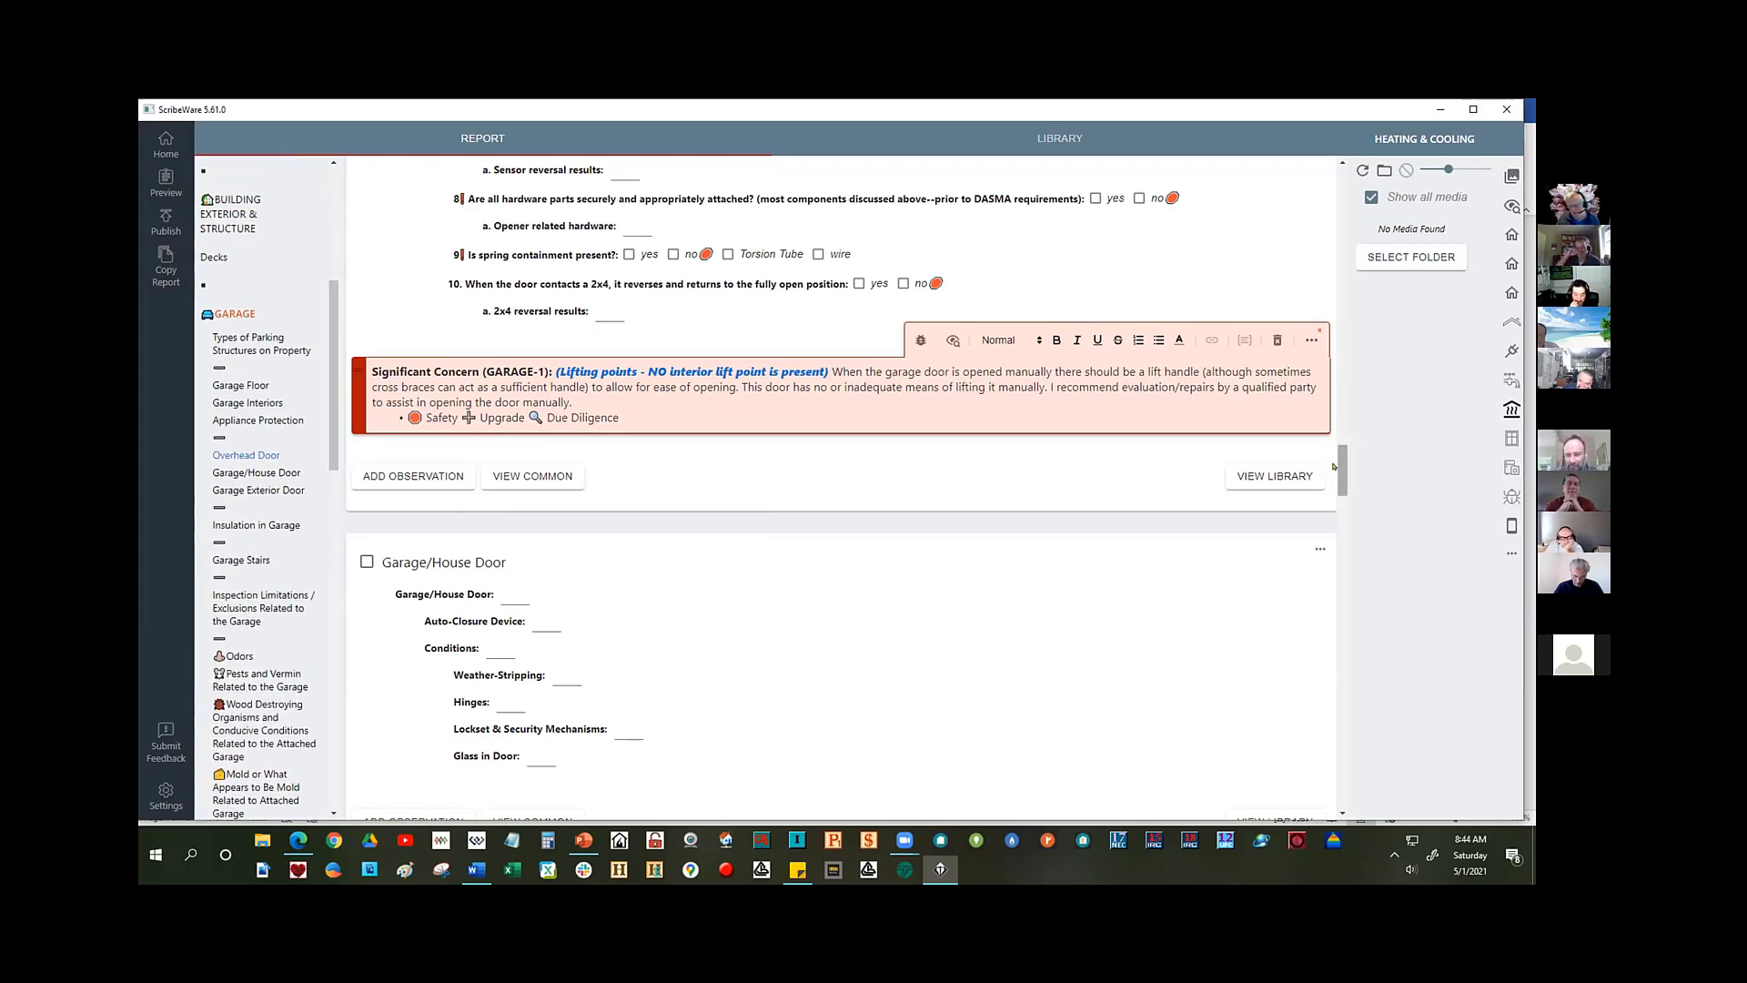
- Delete the note about the tracks, rollers and hinges, including its diagram, from the Overhead Door section
{"action": "left_click_drag", "start_coordinate": [1344, 462], "coordinate": [1339, 327]}
{"action": "scroll", "coordinate": [572, 502], "scroll_direction": "up", "scroll_amount": 5}
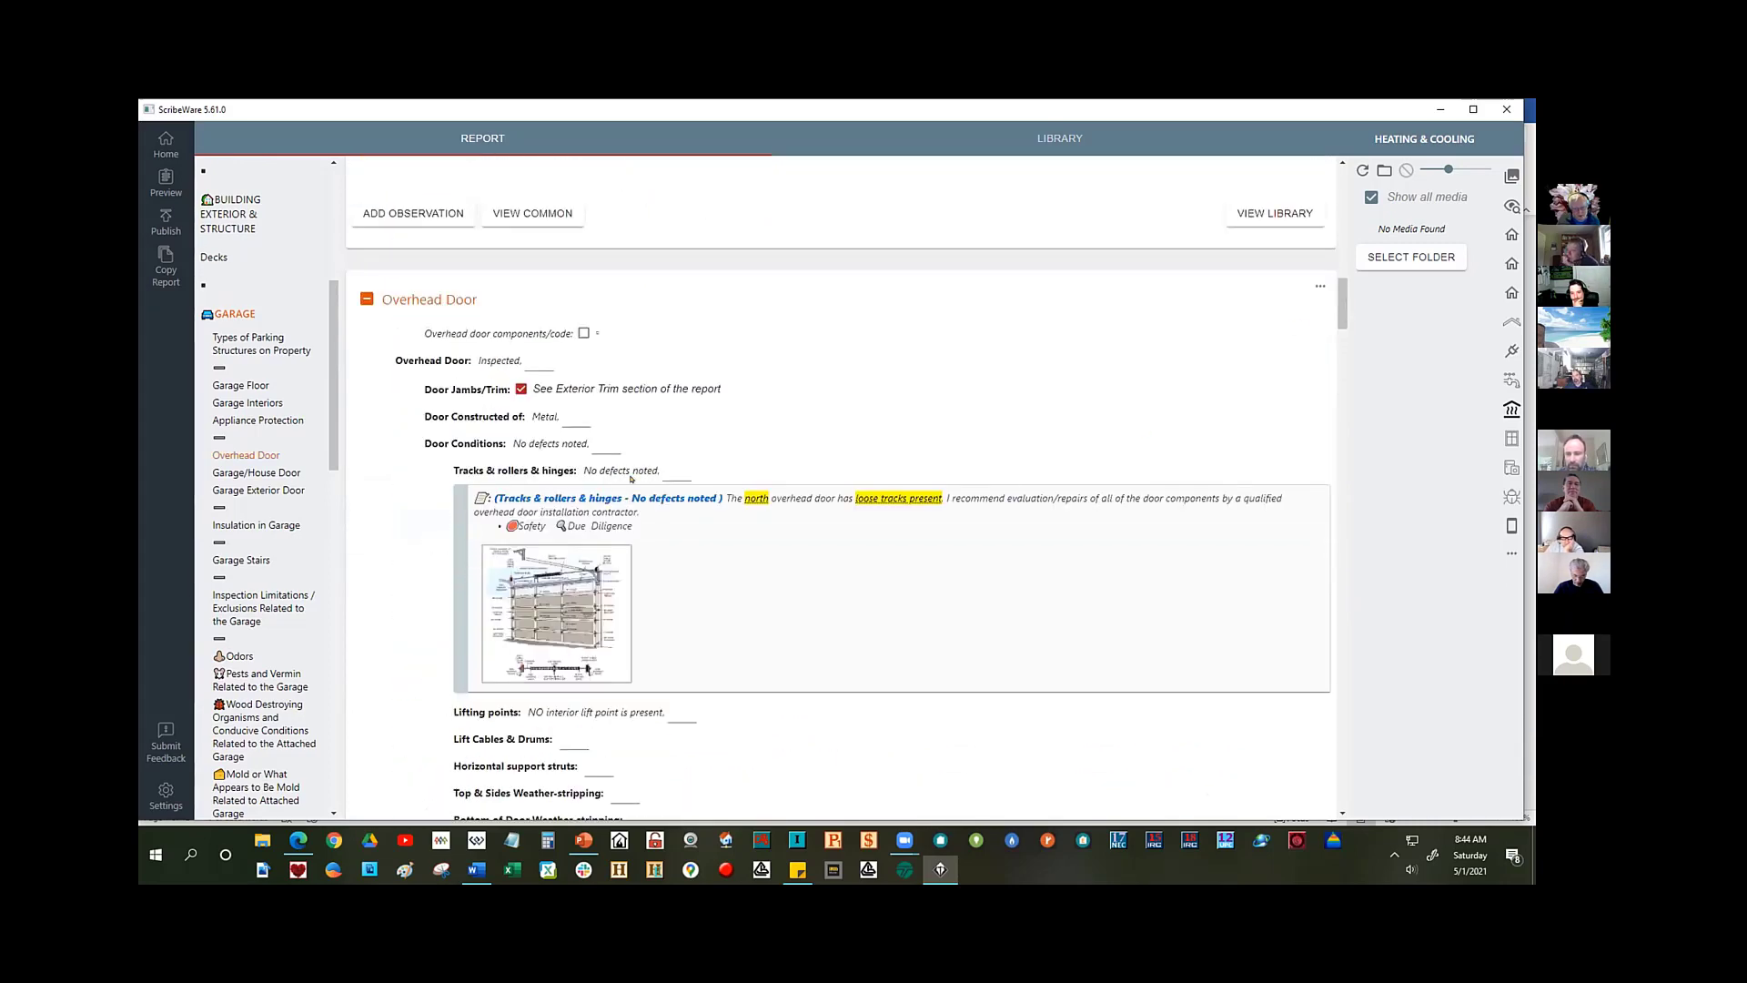
{"action": "left_click", "coordinate": [1226, 511]}
{"action": "left_click", "coordinate": [1310, 461]}
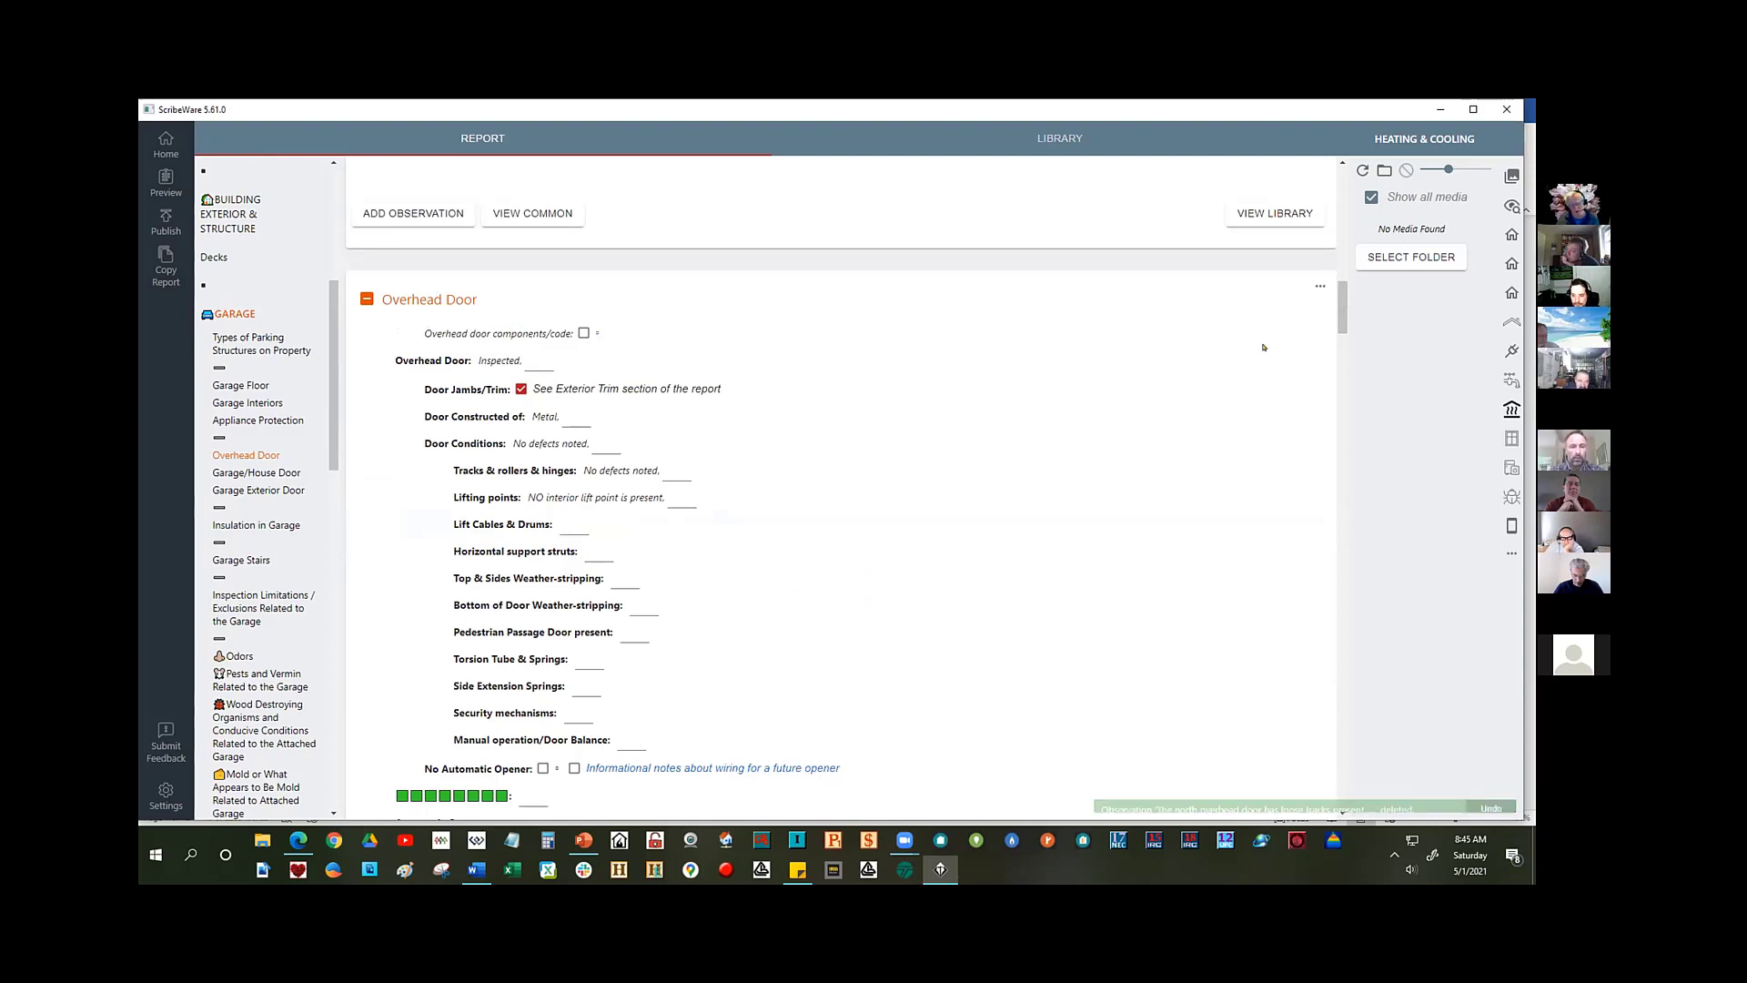
- In the Garage Stairs section, set Stair General Information to Landings
{"action": "mouse_move", "coordinate": [1339, 303]}
{"action": "left_mouse_down"}
{"action": "mouse_move", "coordinate": [1353, 429]}
{"action": "mouse_move", "coordinate": [1355, 305]}
{"action": "left_mouse_up"}
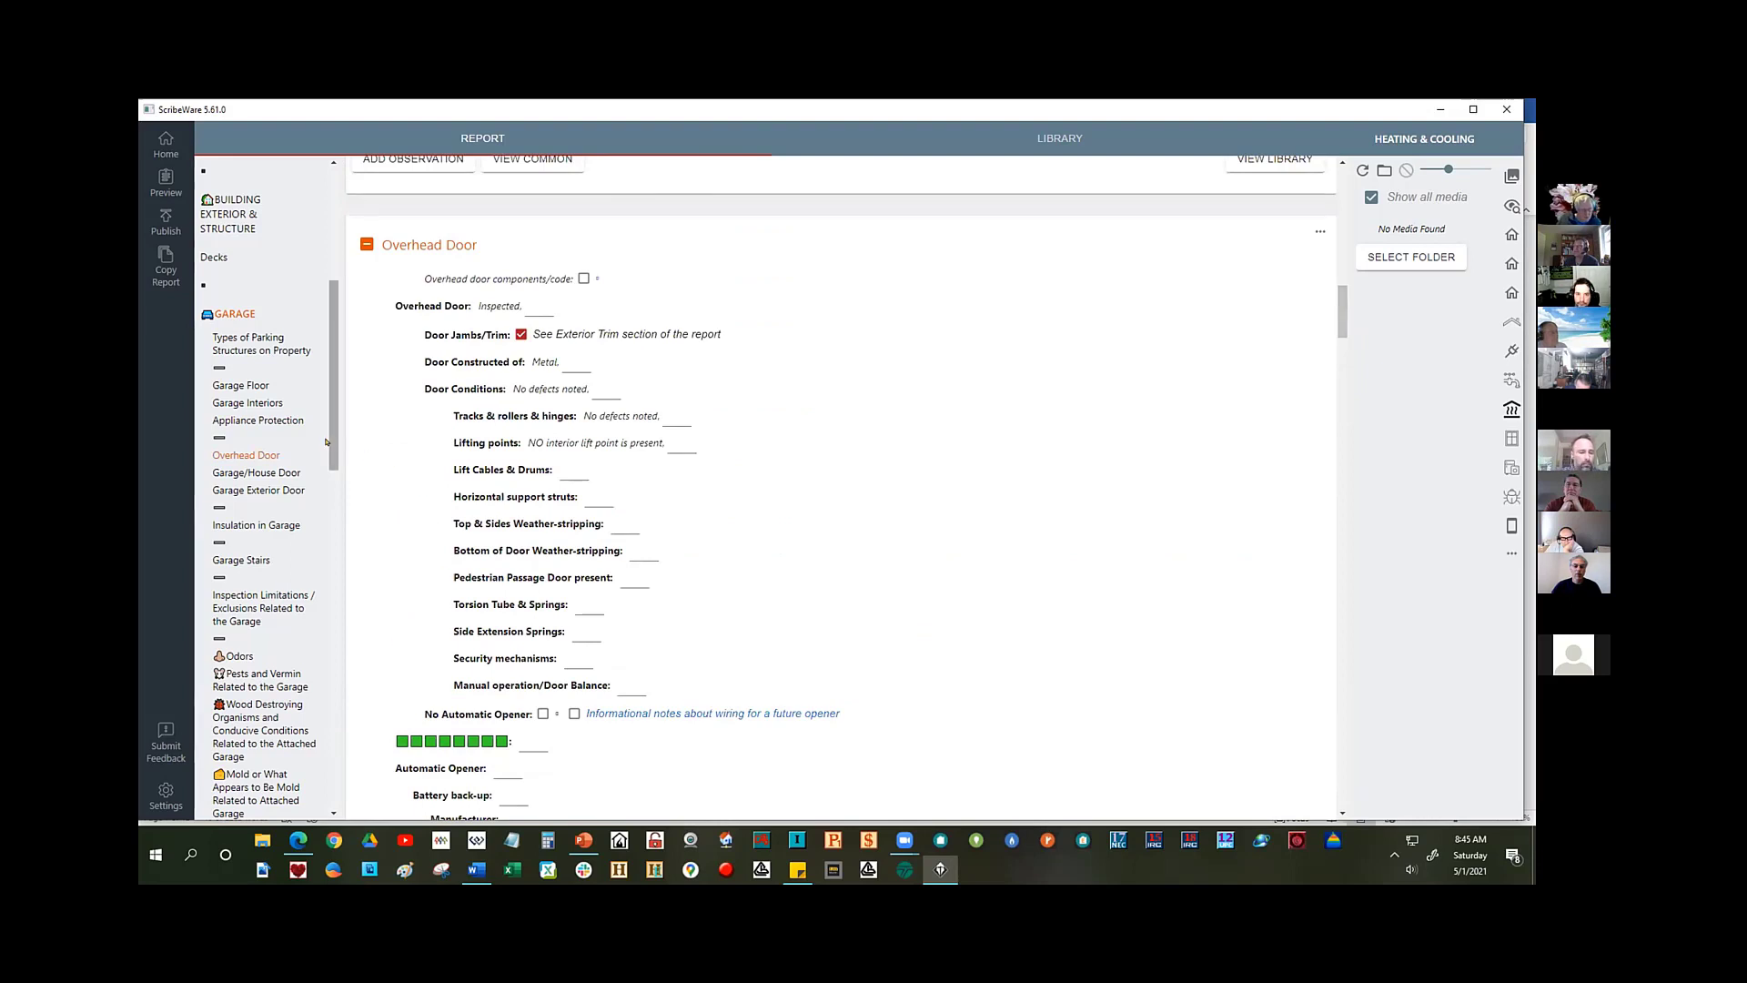
{"action": "scroll", "coordinate": [319, 398], "scroll_direction": "down", "scroll_amount": 1}
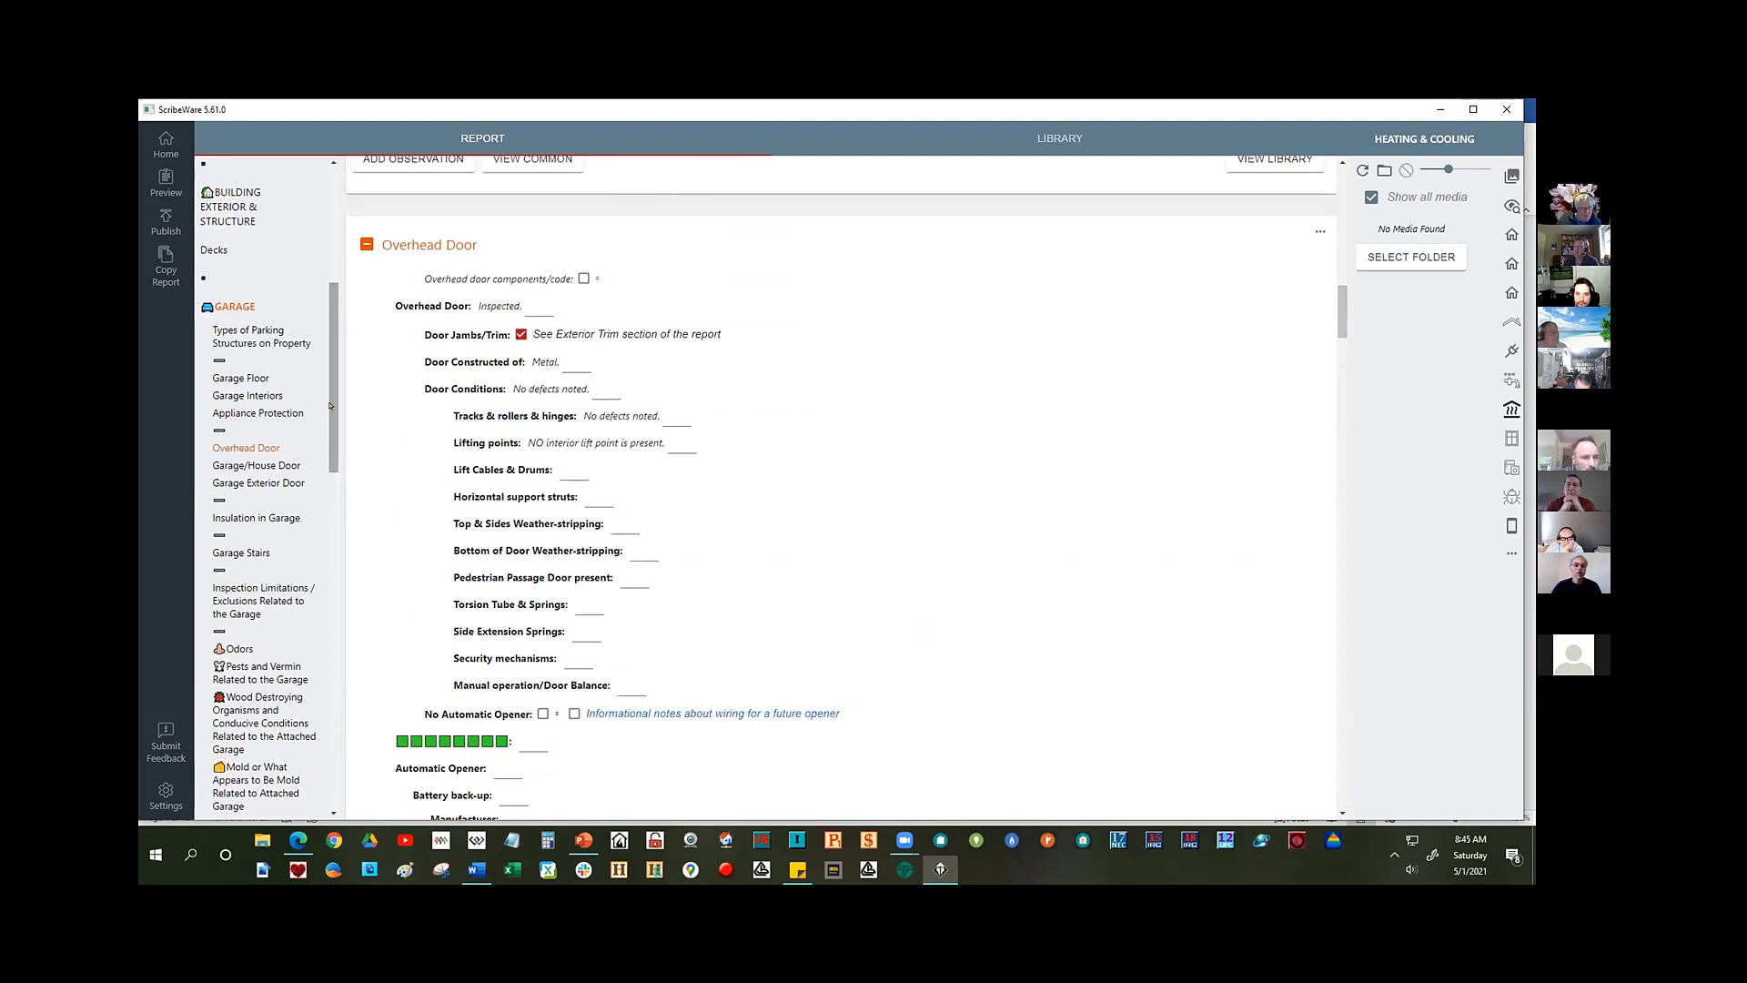
{"action": "left_click_drag", "start_coordinate": [330, 405], "coordinate": [331, 421]}
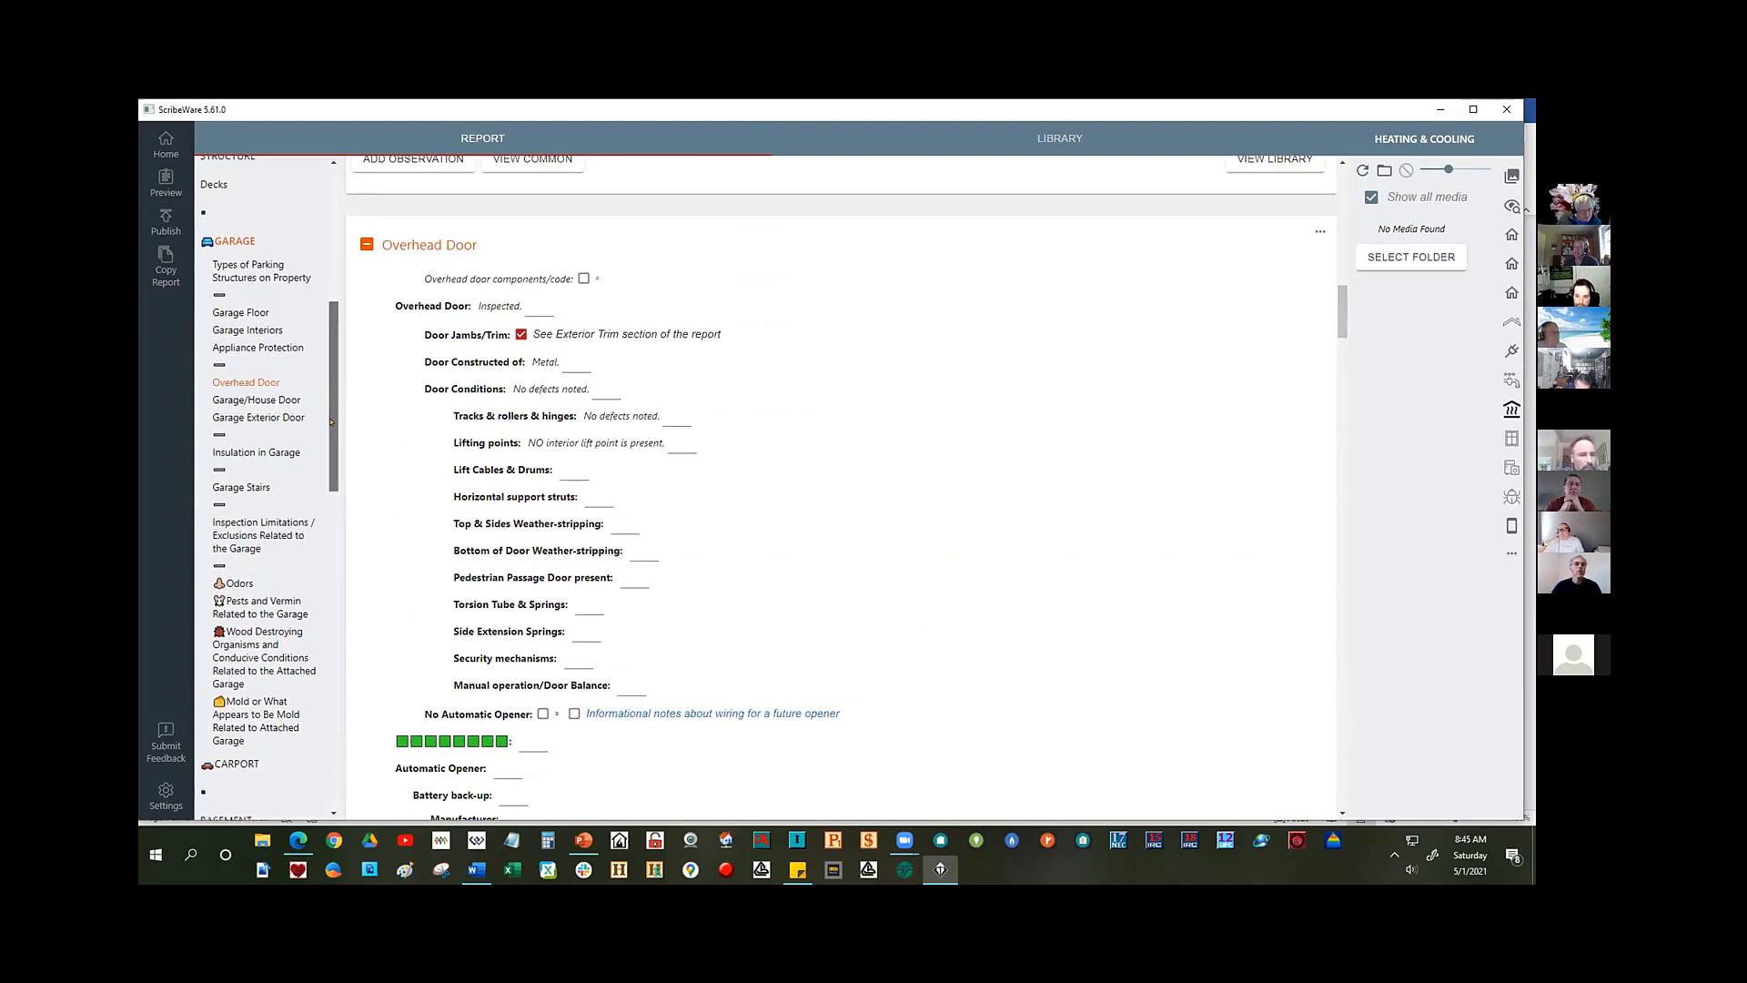
{"action": "left_click", "coordinate": [252, 490]}
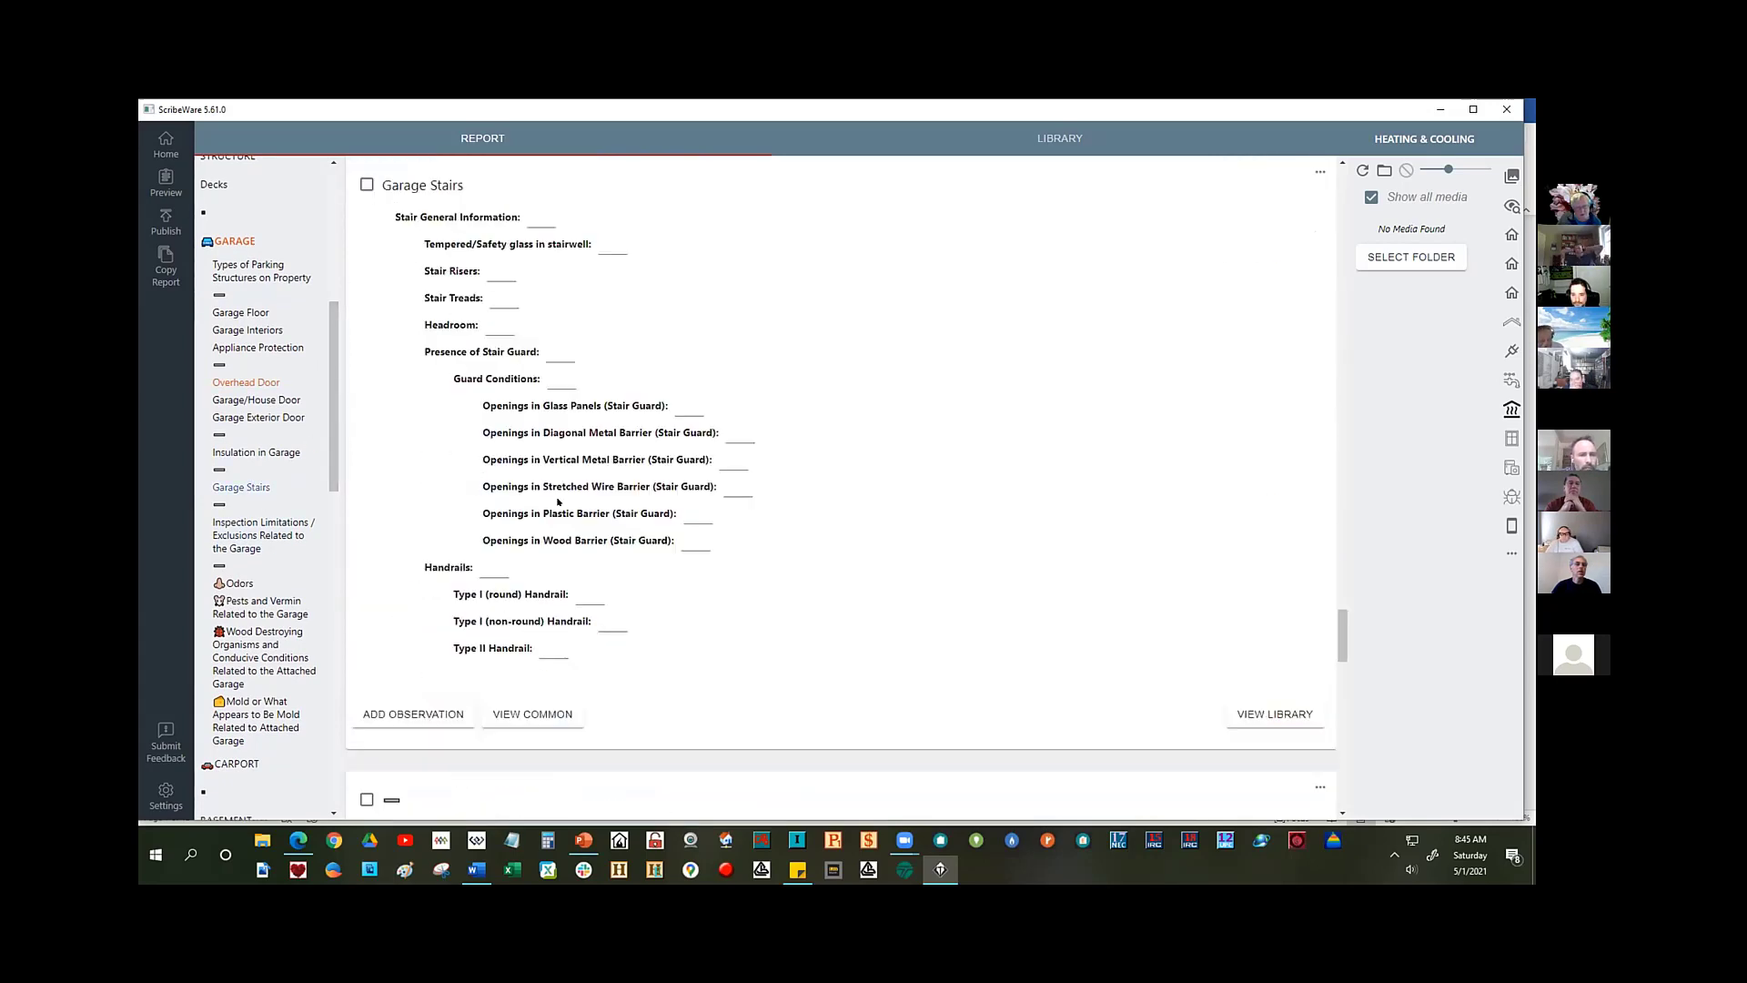
{"action": "left_click", "coordinate": [544, 220]}
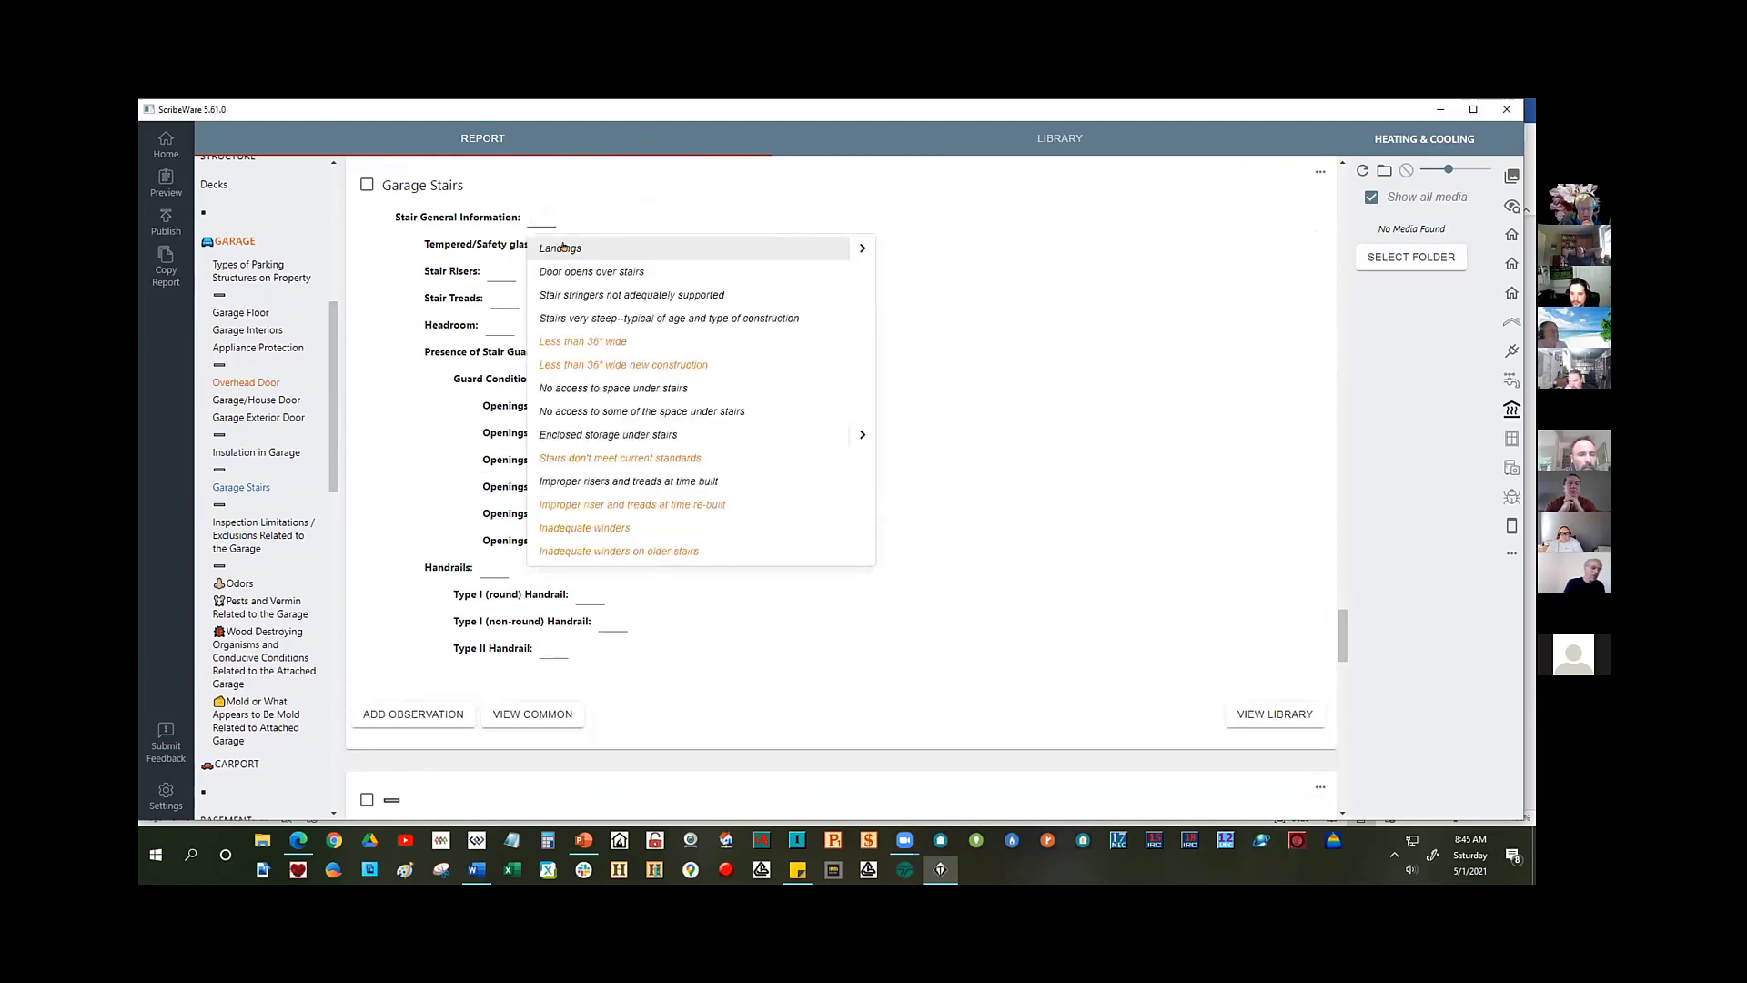
{"action": "left_click", "coordinate": [563, 247]}
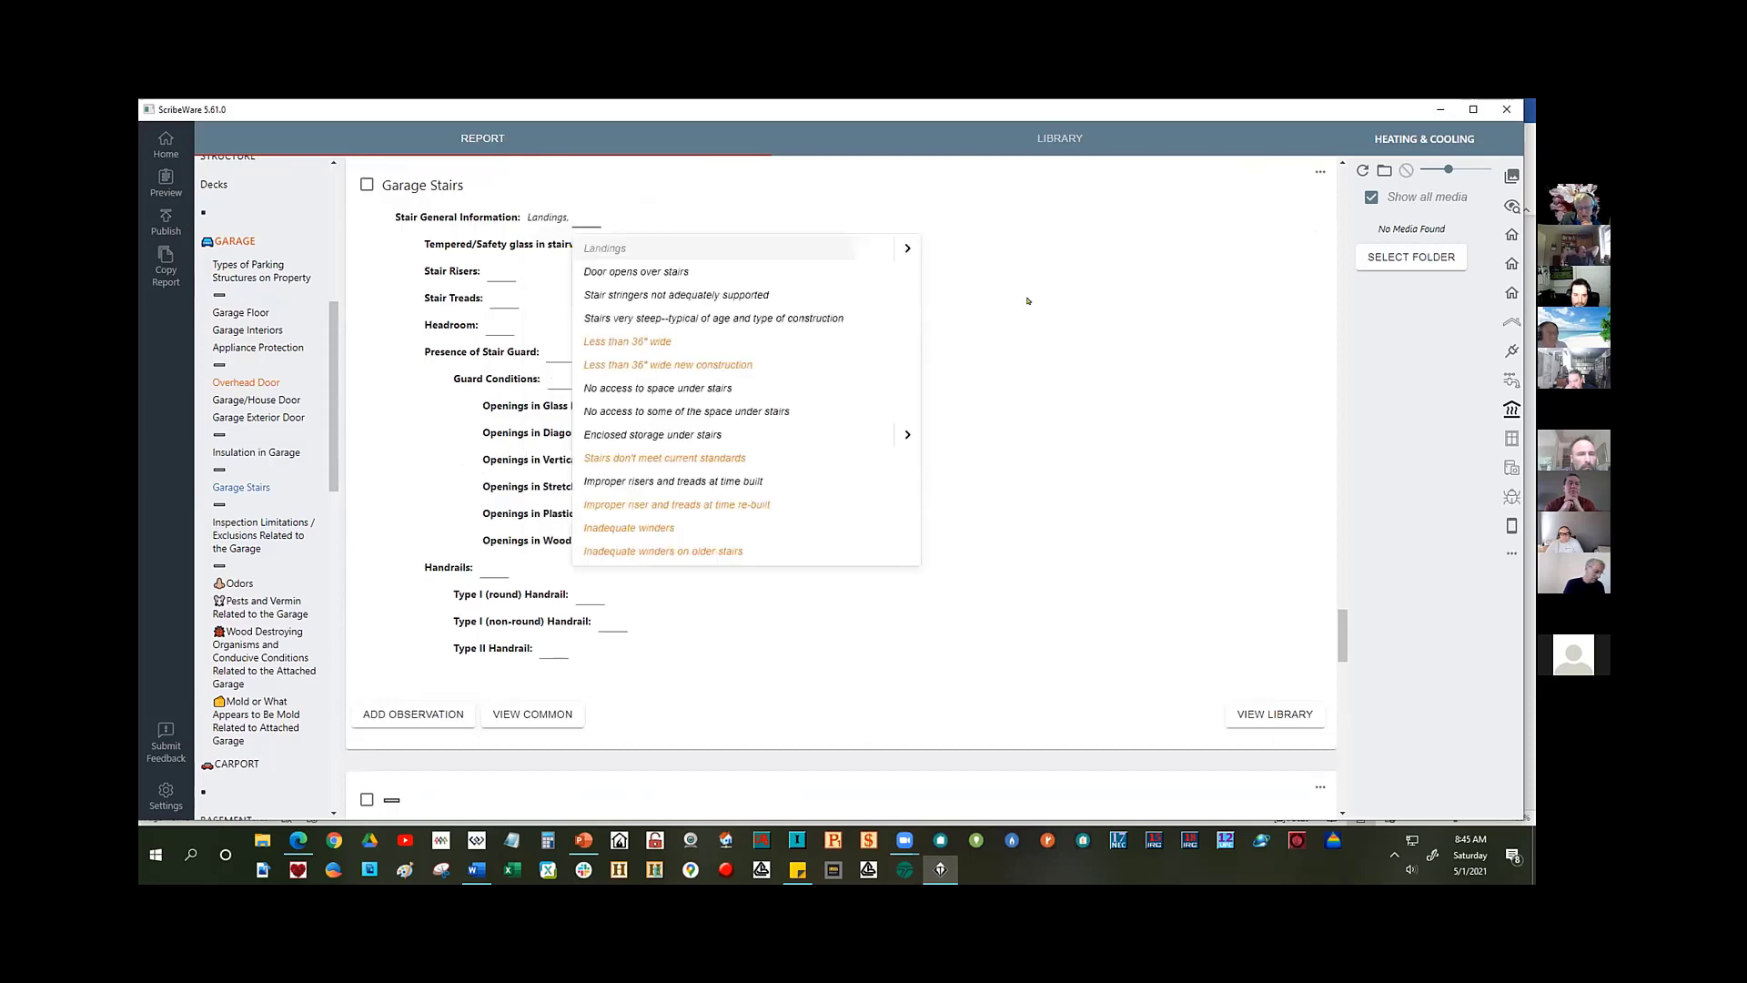
- Add an observation under Garage Stairs reading "Garage stairs are typically funky, pay attention."
{"action": "left_click", "coordinate": [438, 715]}
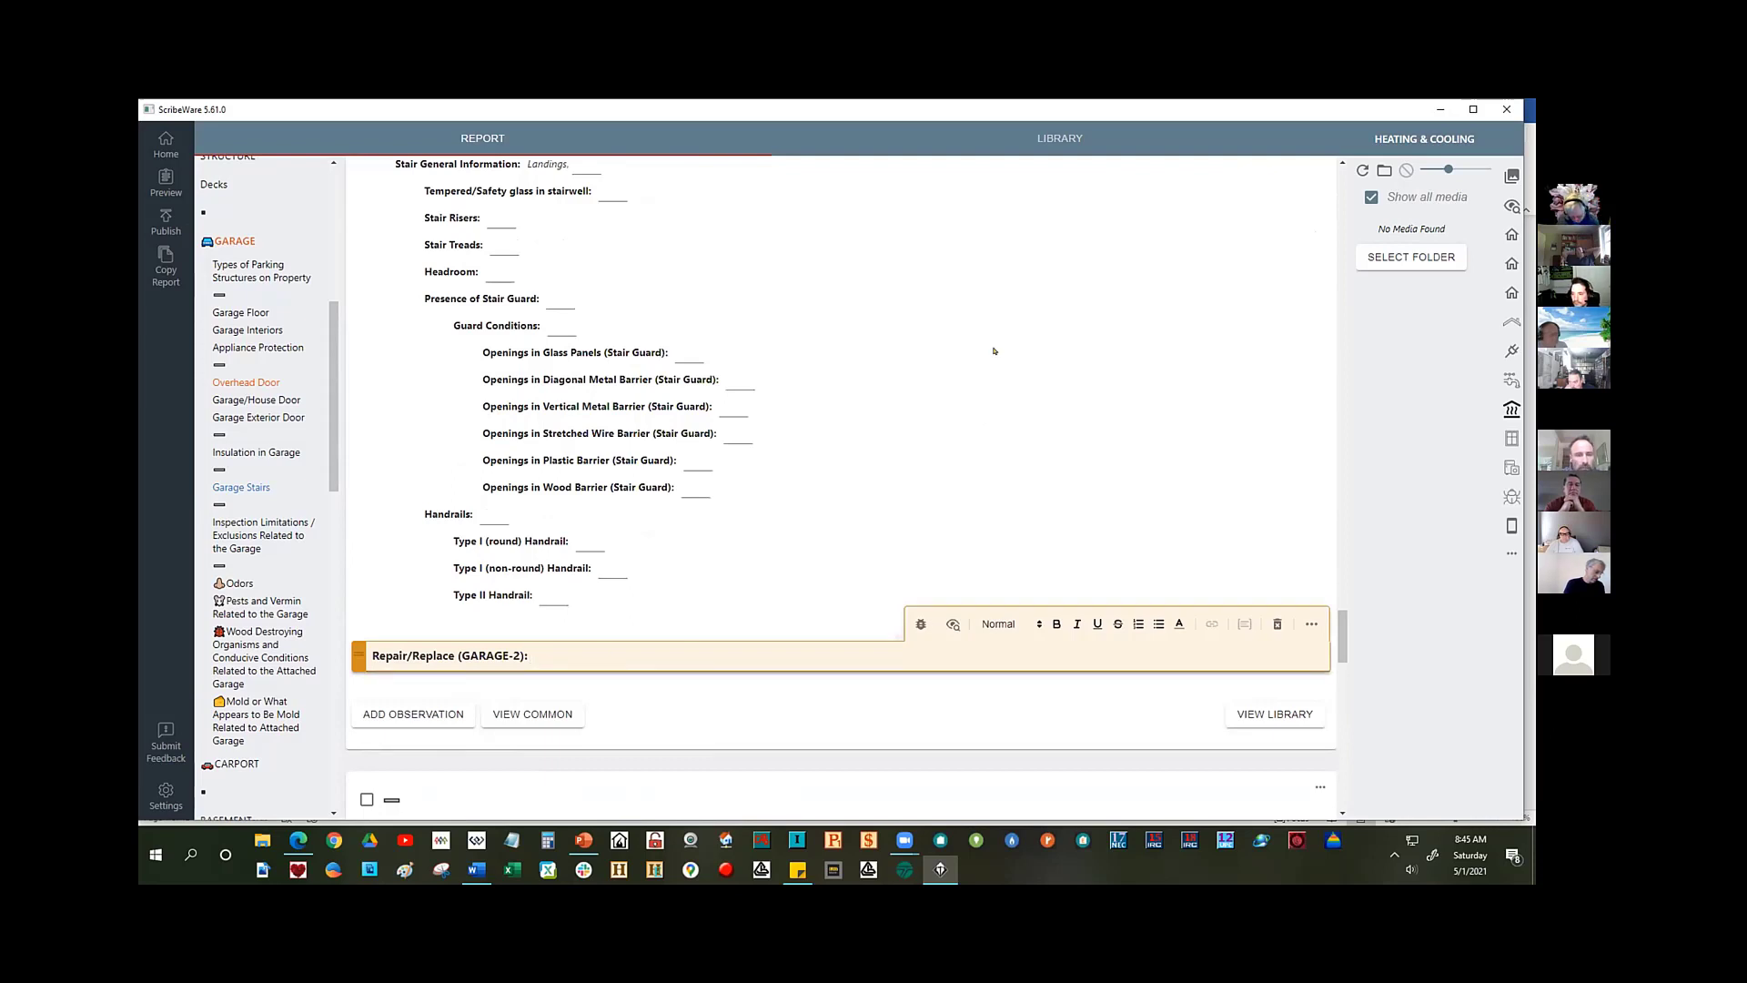
{"action": "type", "text": "arage sta"}
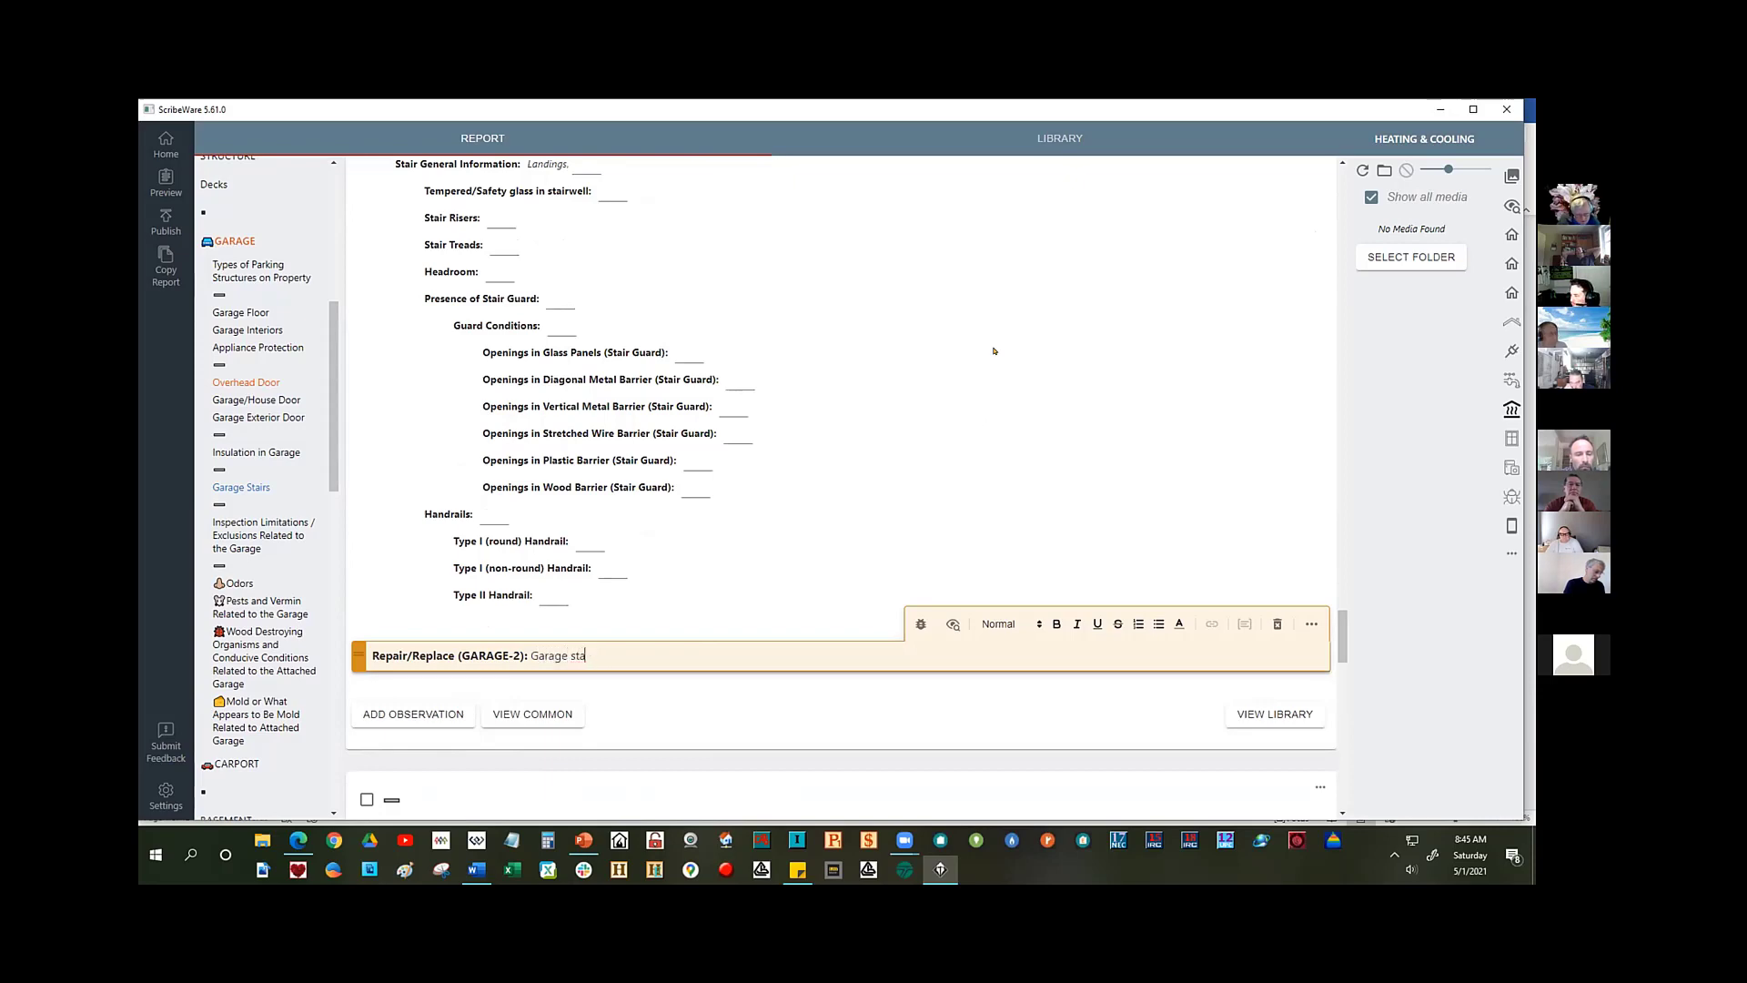
{"action": "type", "text": "irs are ty"}
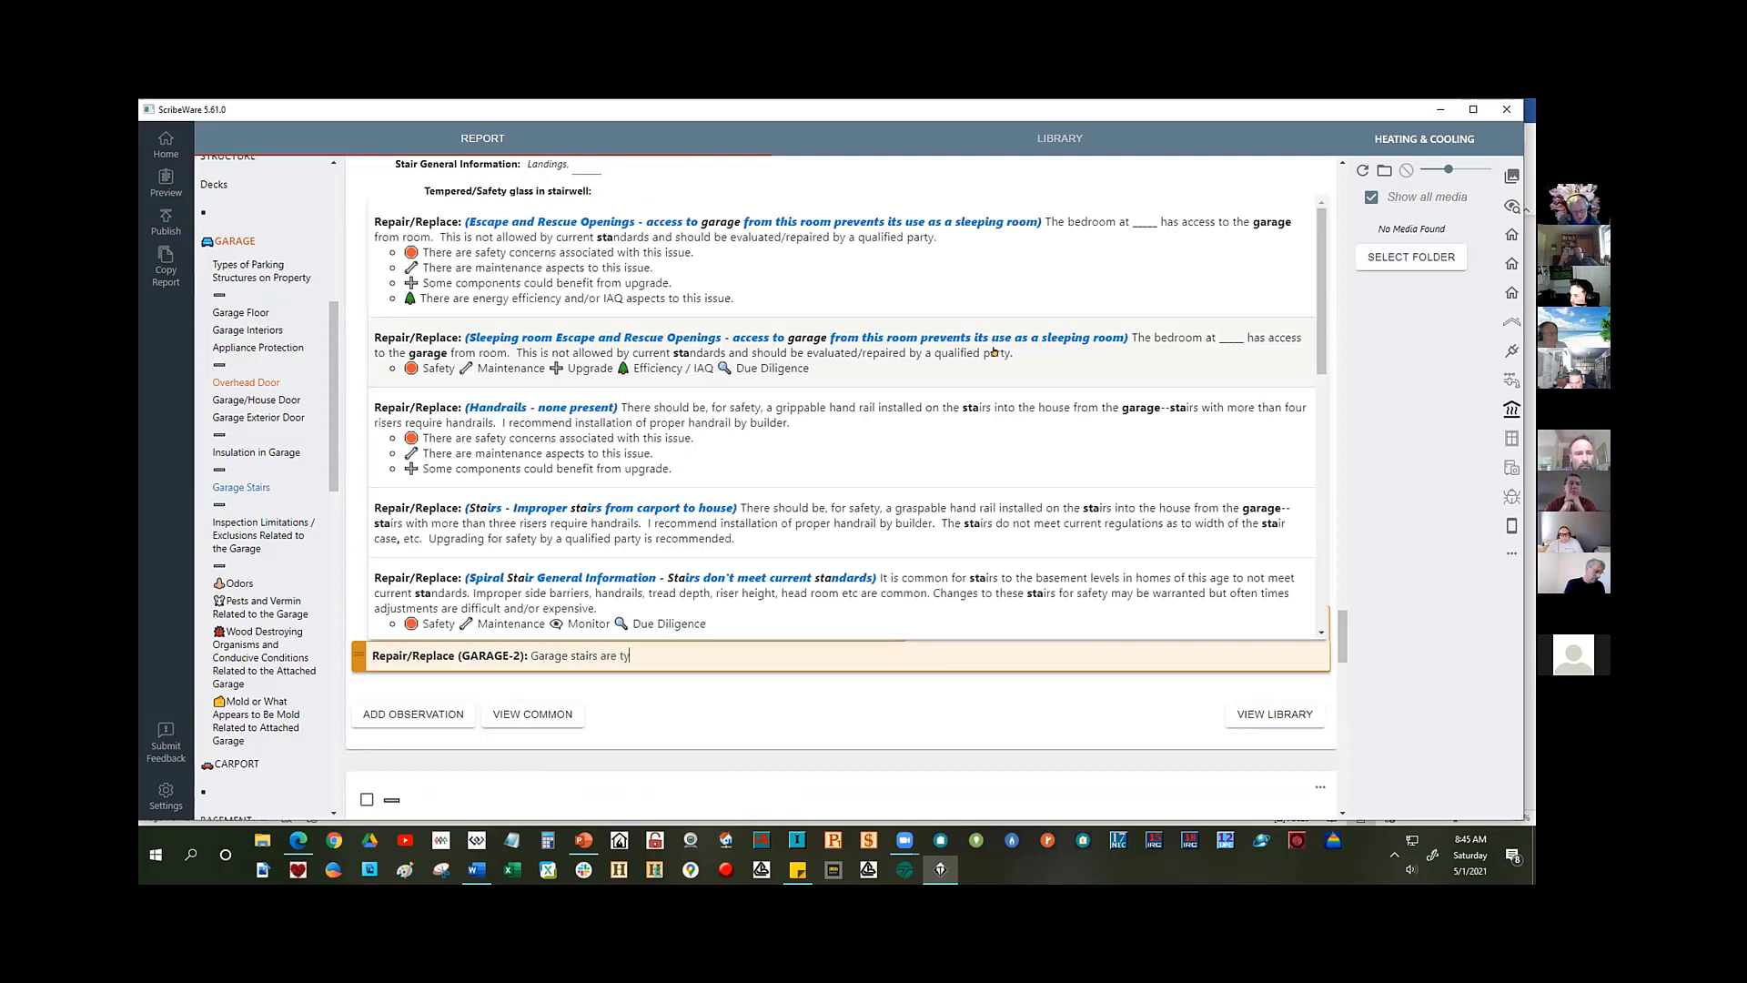
{"action": "type", "text": "pically fun"}
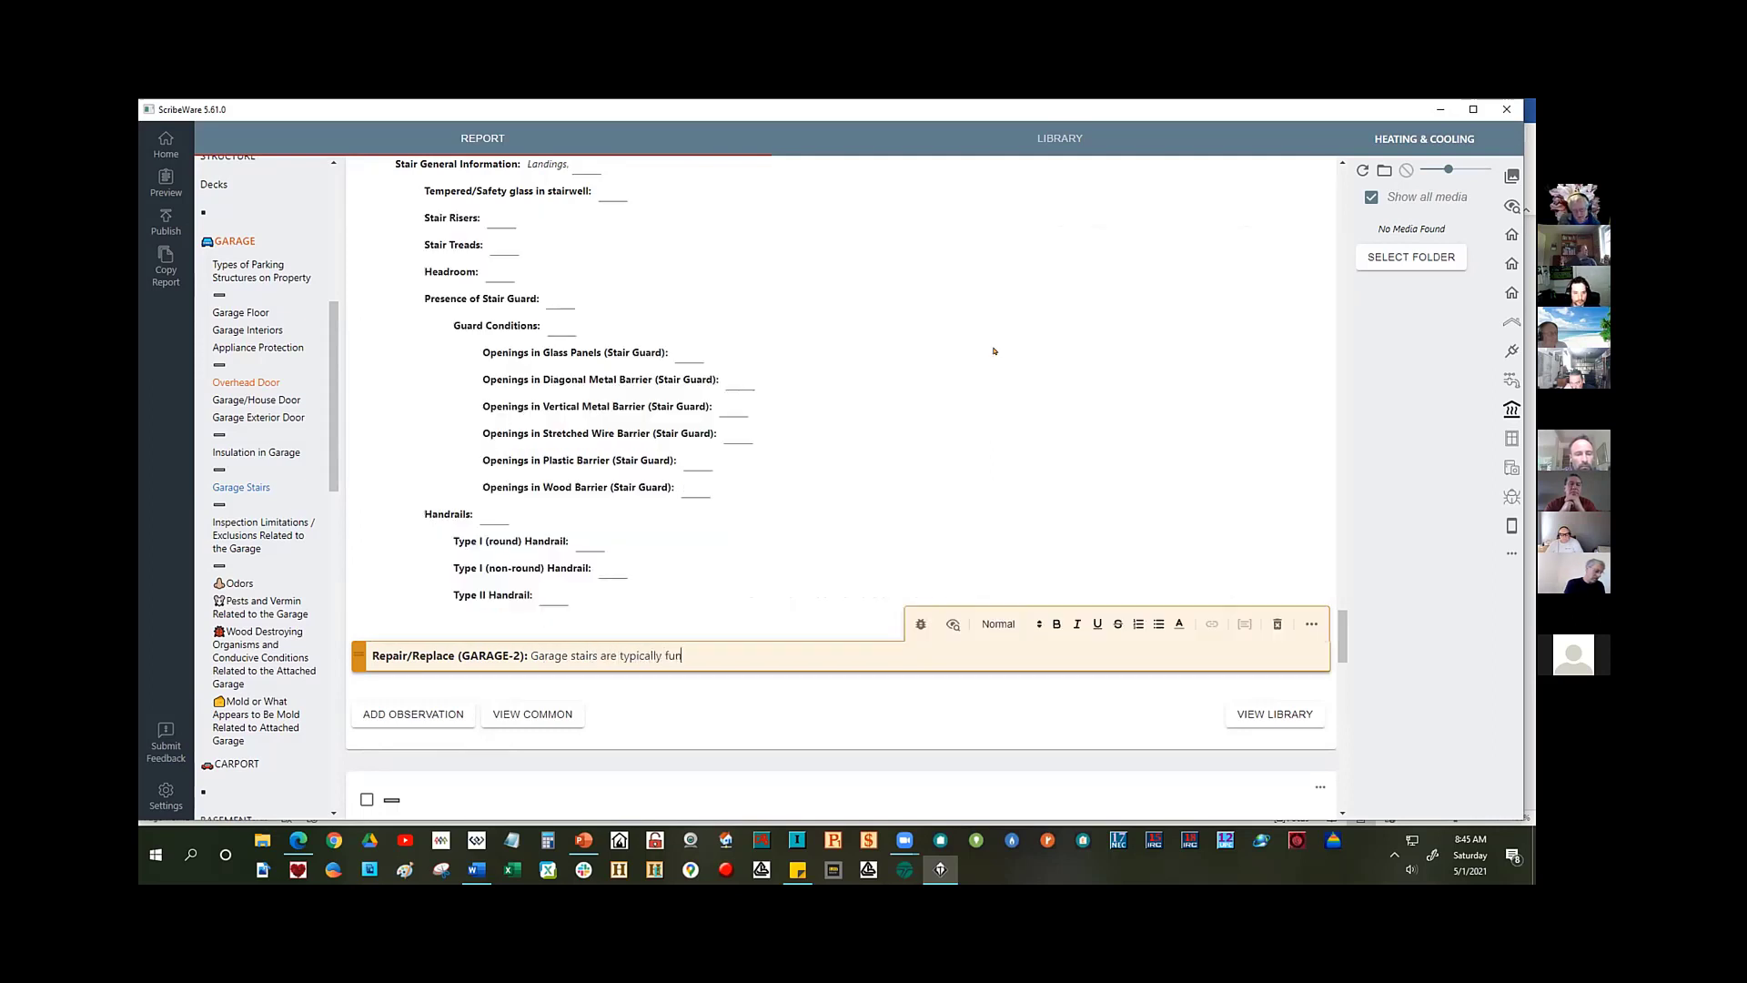
{"action": "type", "text": "ky"}
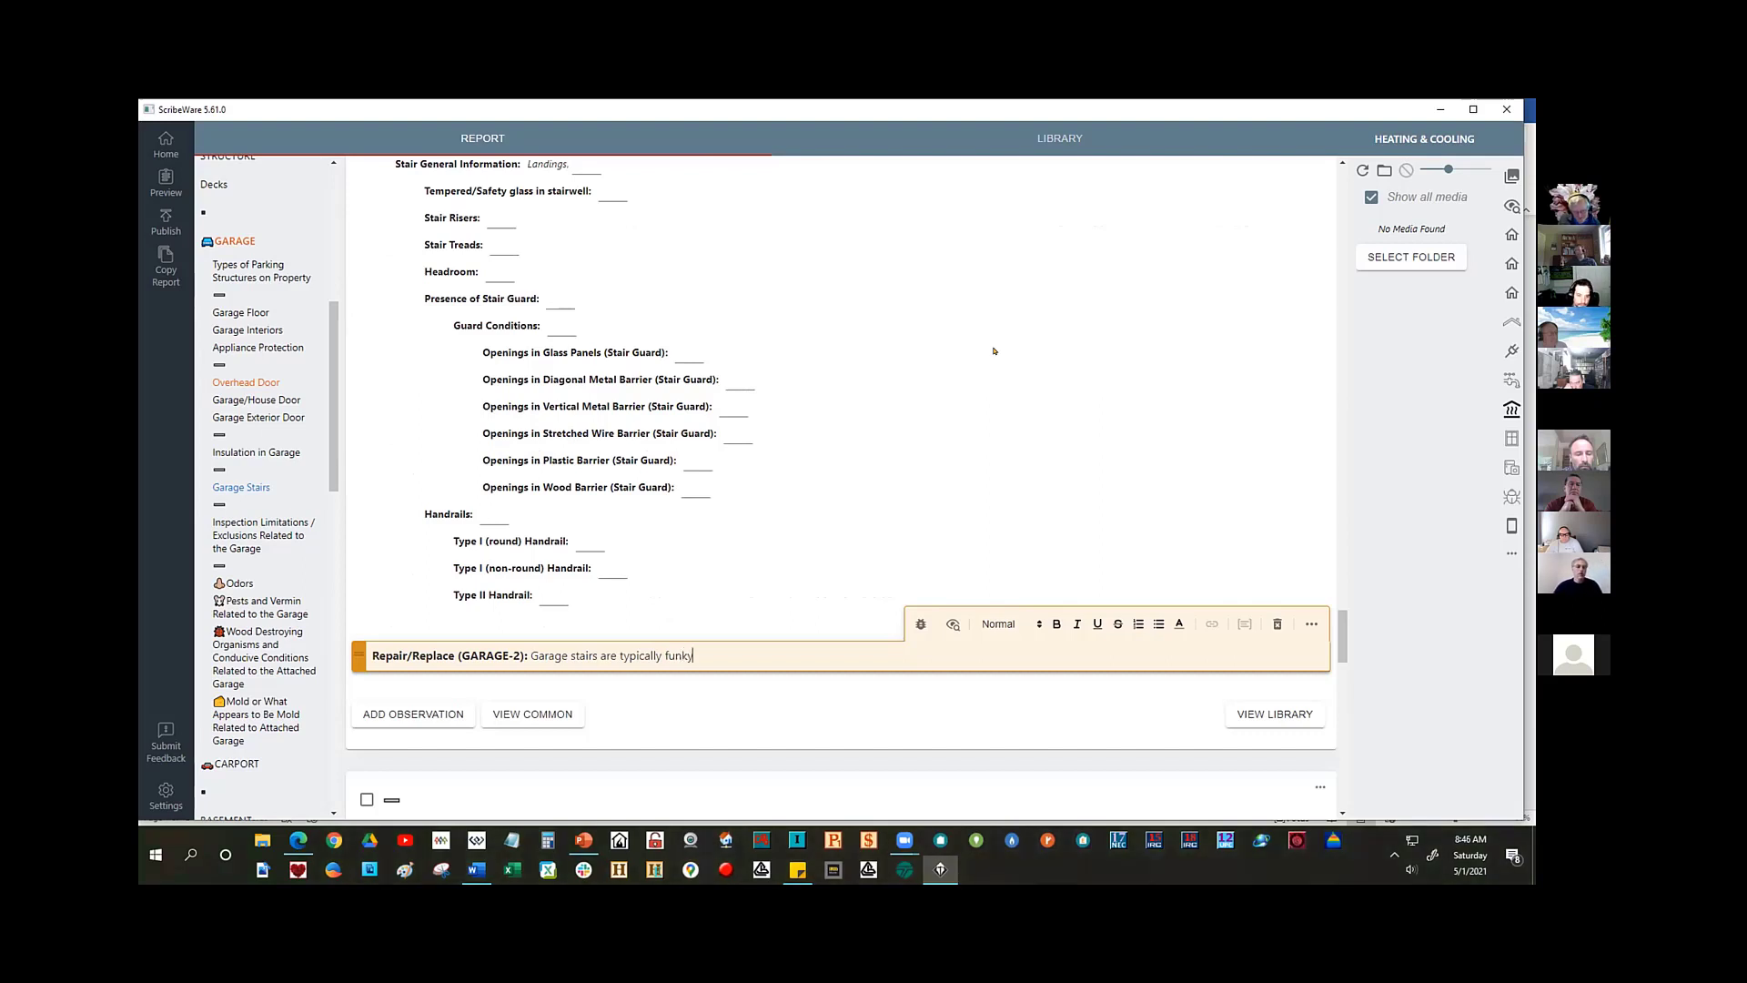
{"action": "type", "text": ", pay att"}
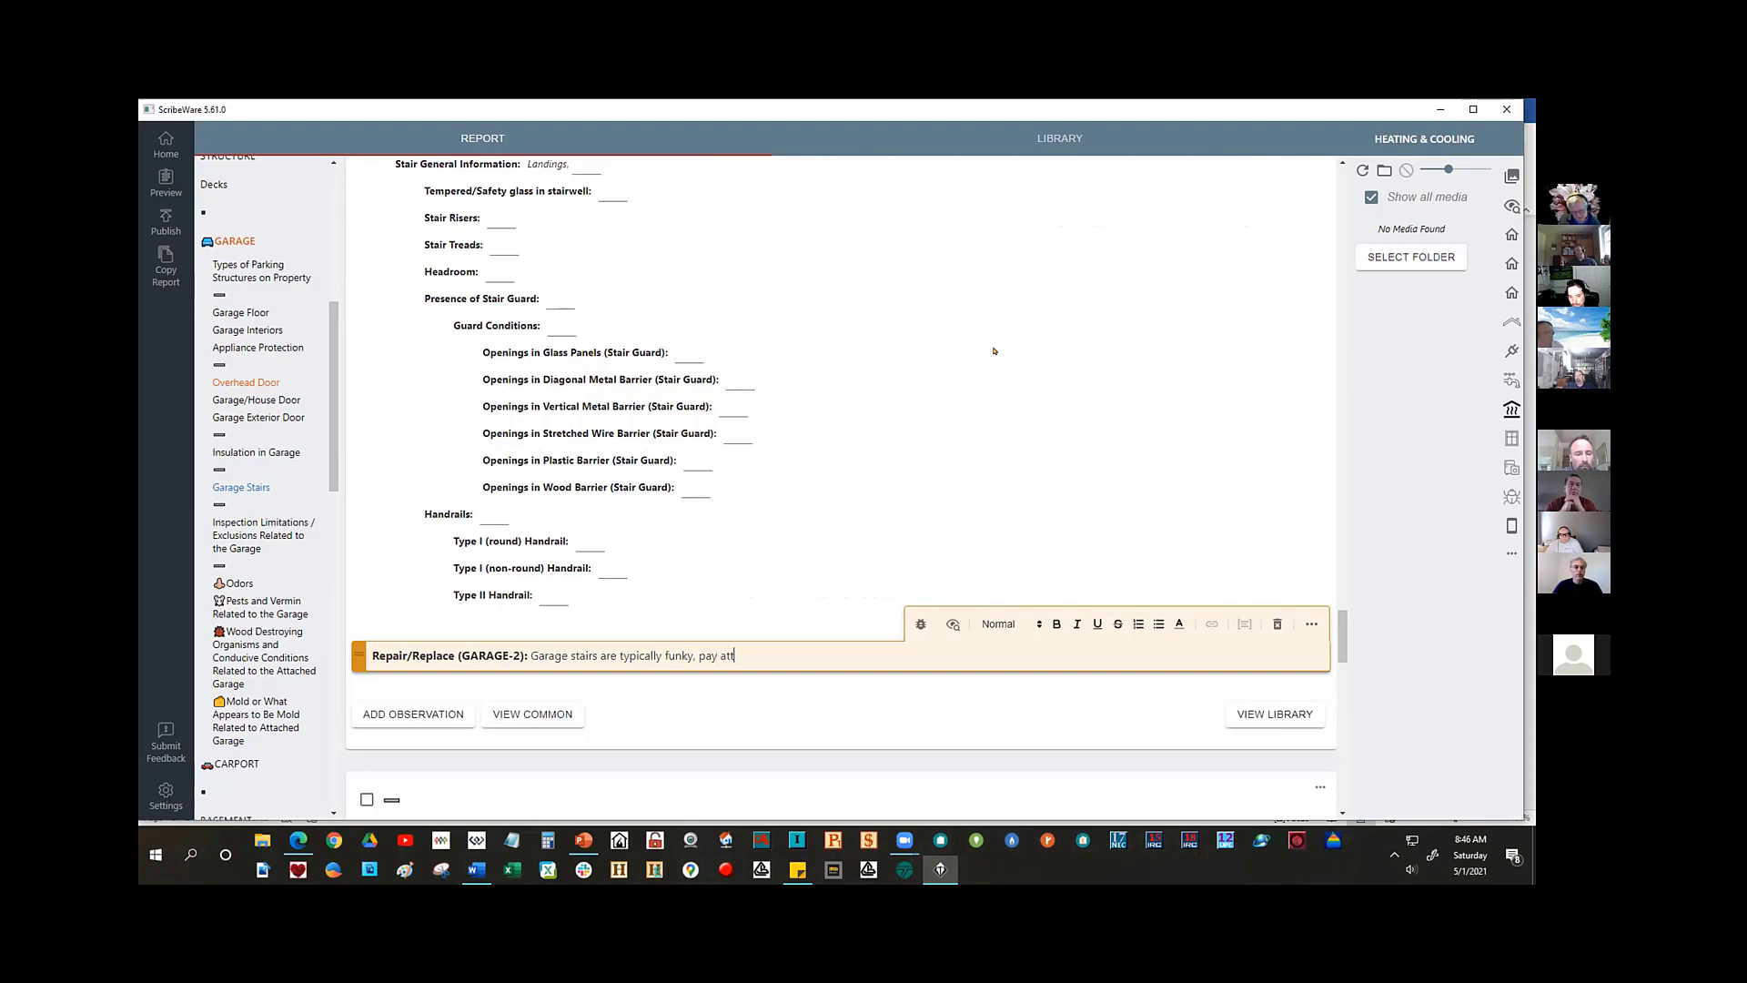
{"action": "type", "text": "ention."}
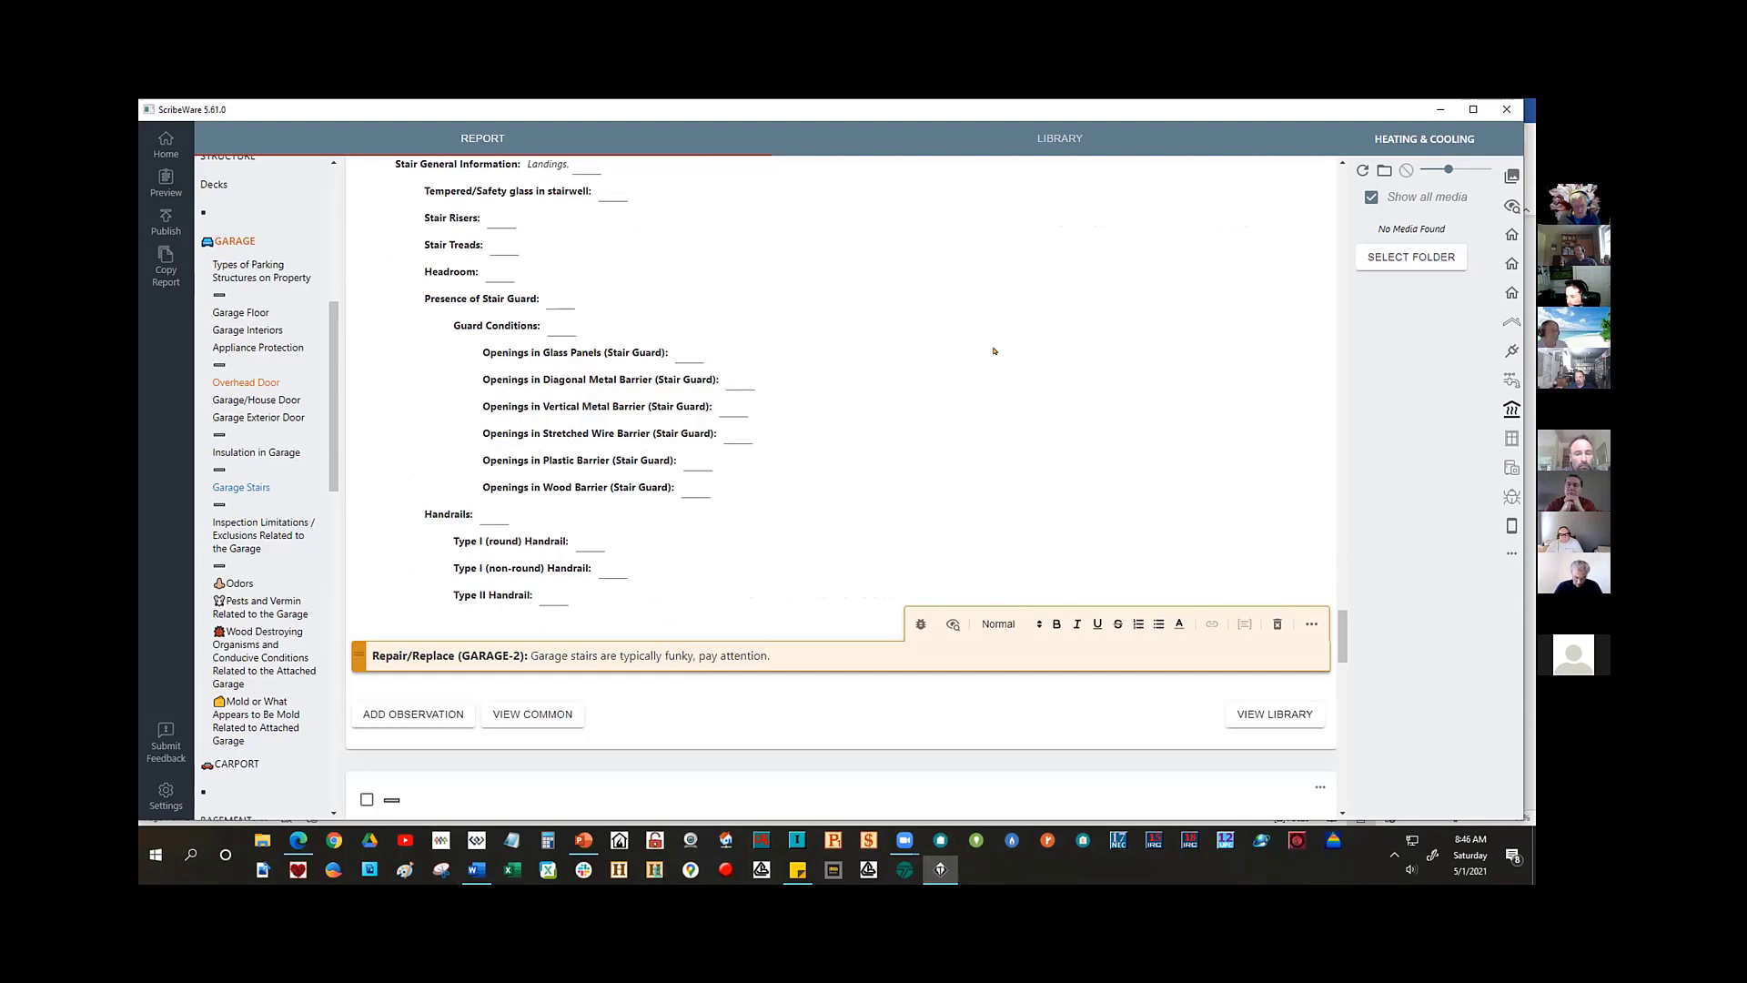
- Change the garage stairs observation's modifier from Repair/Replace to the grey notepad-symbol type
{"action": "left_click", "coordinate": [387, 655]}
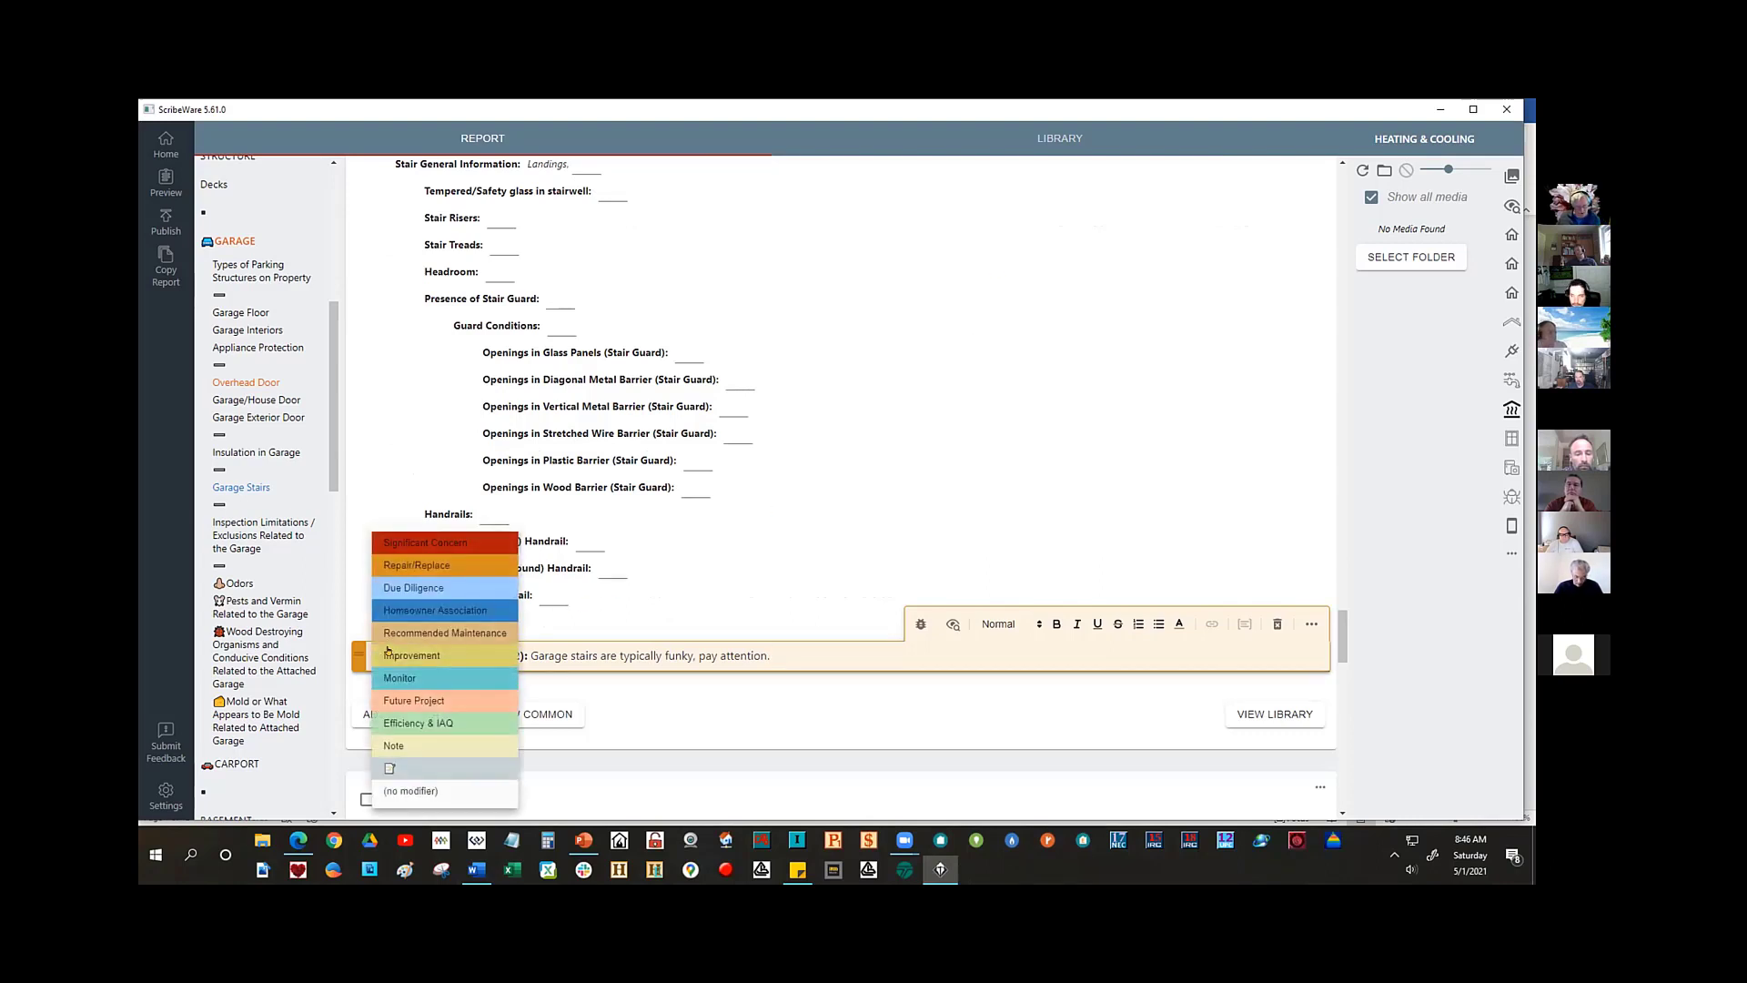
{"action": "left_click", "coordinate": [391, 769]}
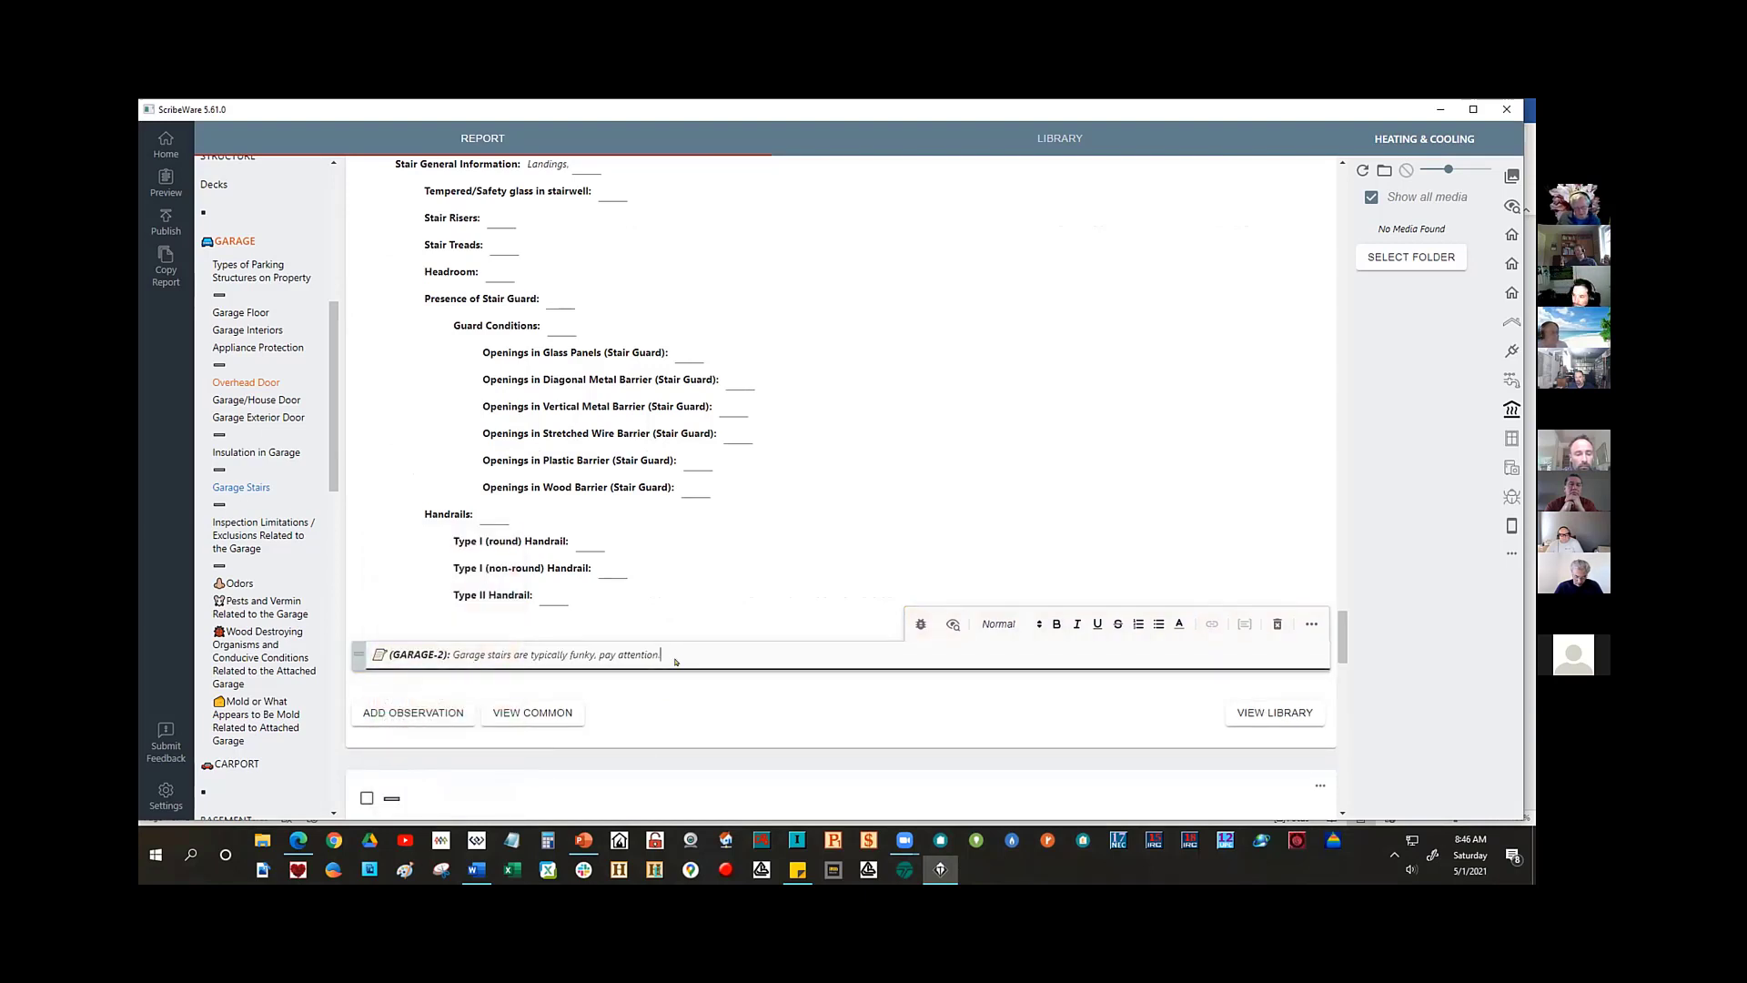
{"action": "left_click", "coordinate": [388, 652]}
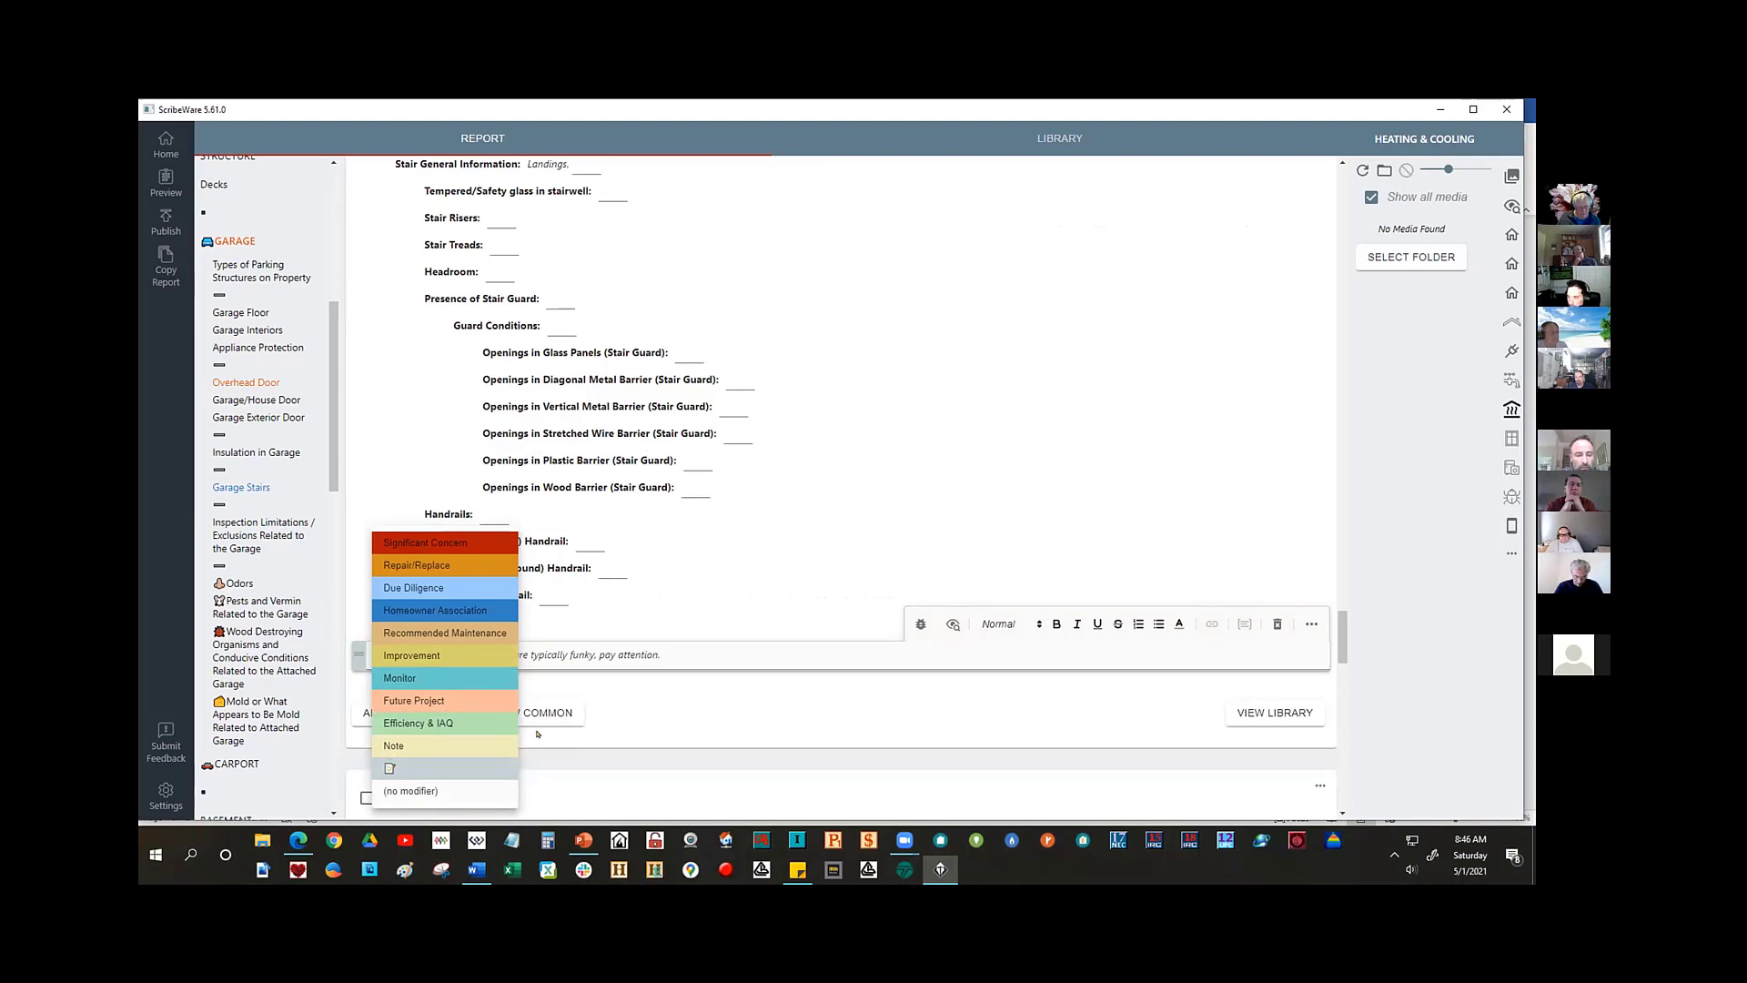
{"action": "left_click", "coordinate": [688, 666]}
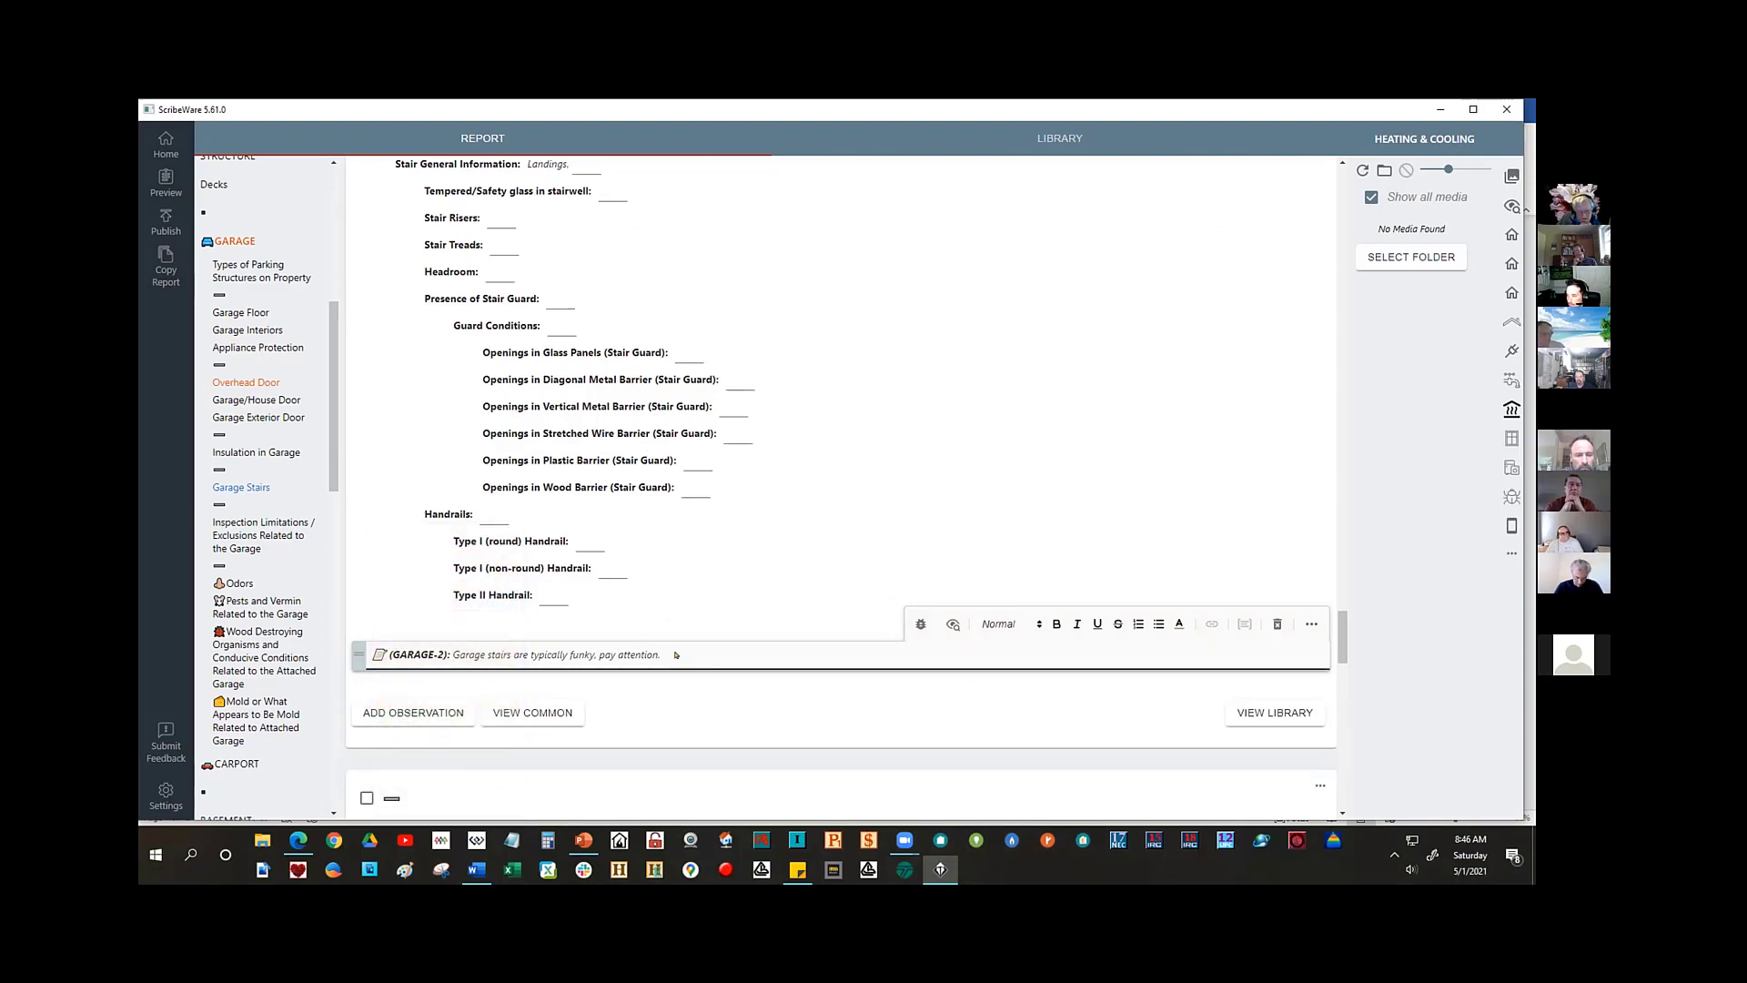
{"action": "left_click", "coordinate": [680, 660]}
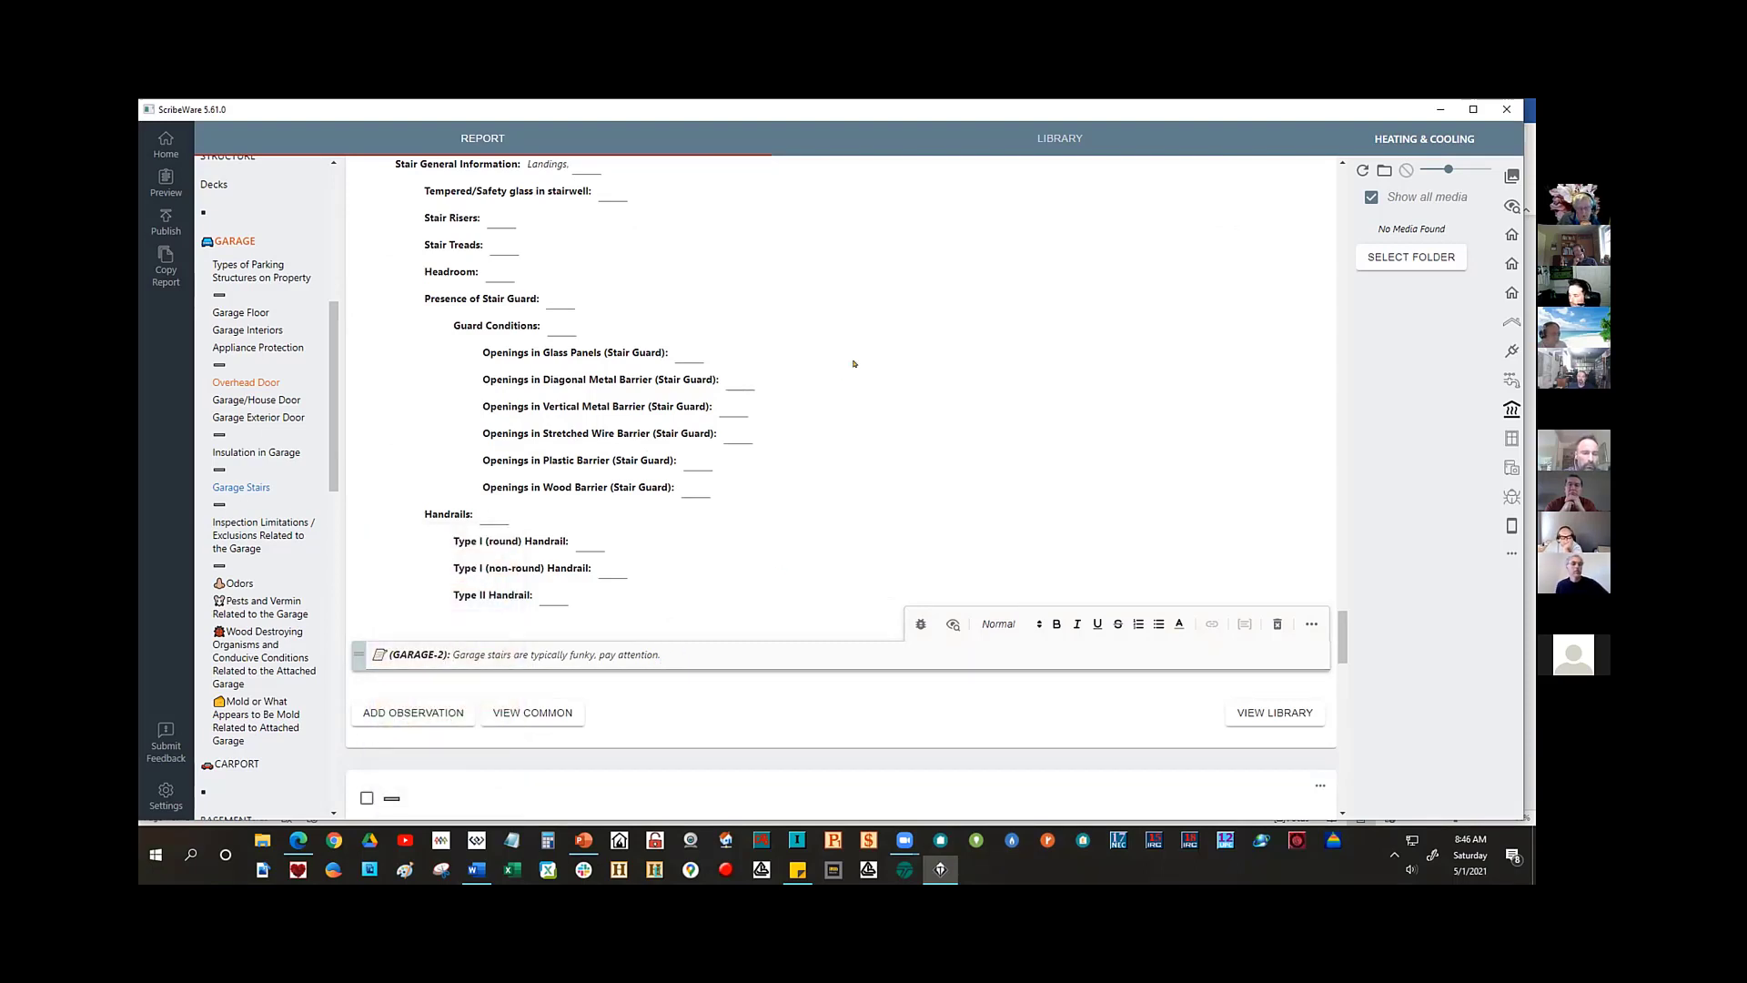
- Copy the heading text "Stair General Information" from the Garage Stairs section
{"action": "scroll", "coordinate": [617, 222], "scroll_direction": "up", "scroll_amount": 1}
{"action": "scroll", "coordinate": [617, 223], "scroll_direction": "up", "scroll_amount": 1}
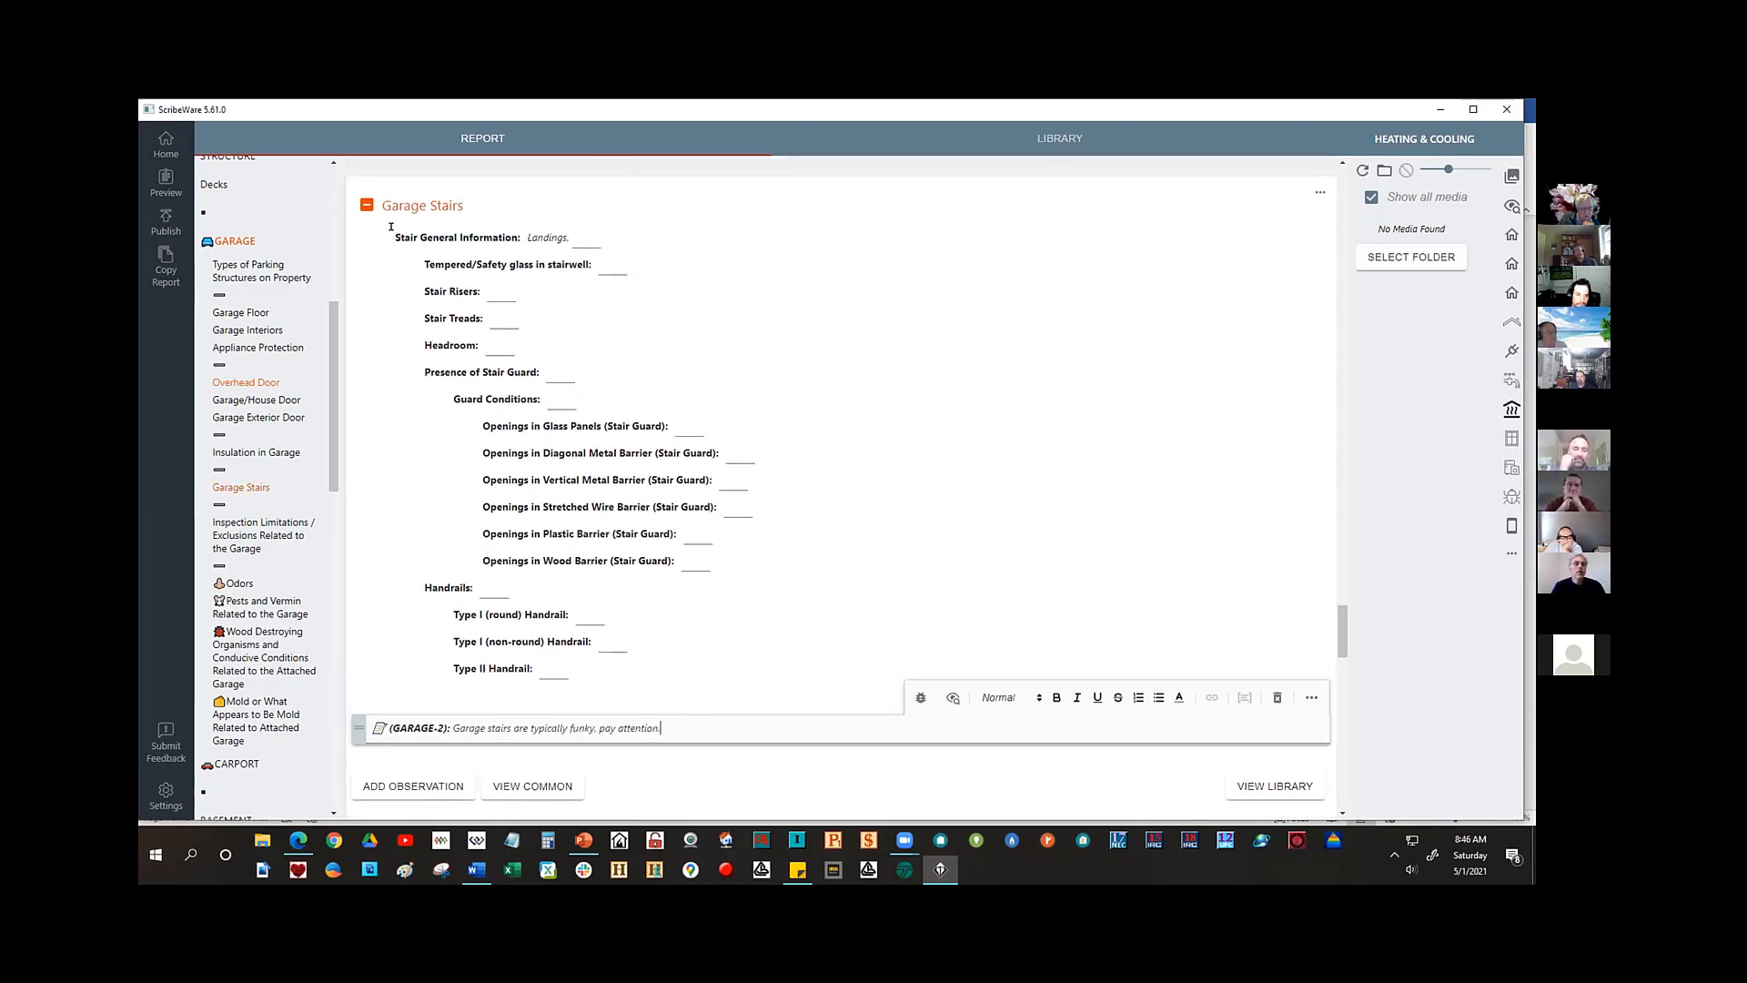
{"action": "left_click_drag", "start_coordinate": [394, 229], "coordinate": [519, 229]}
{"action": "key", "text": "ctrl+c"}
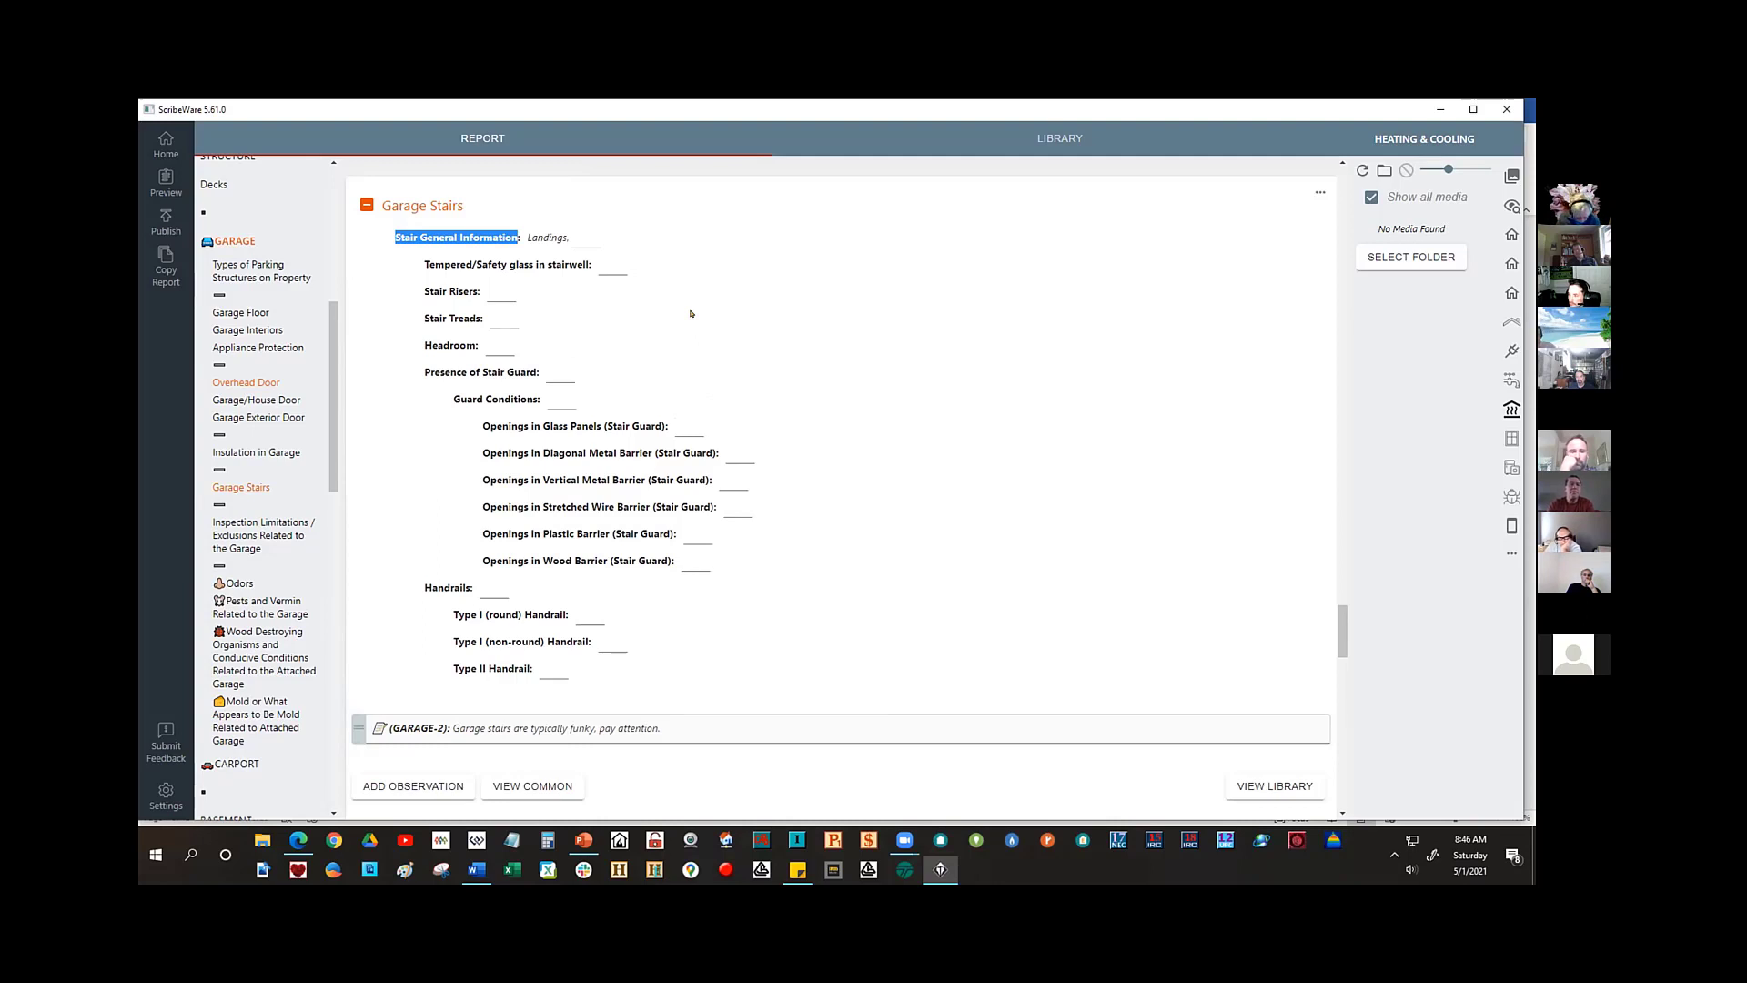
- Save the garage stairs observation as a new library entry labelled "Stair General Information - landing" and update the report observation with it
{"action": "left_click", "coordinate": [1224, 735]}
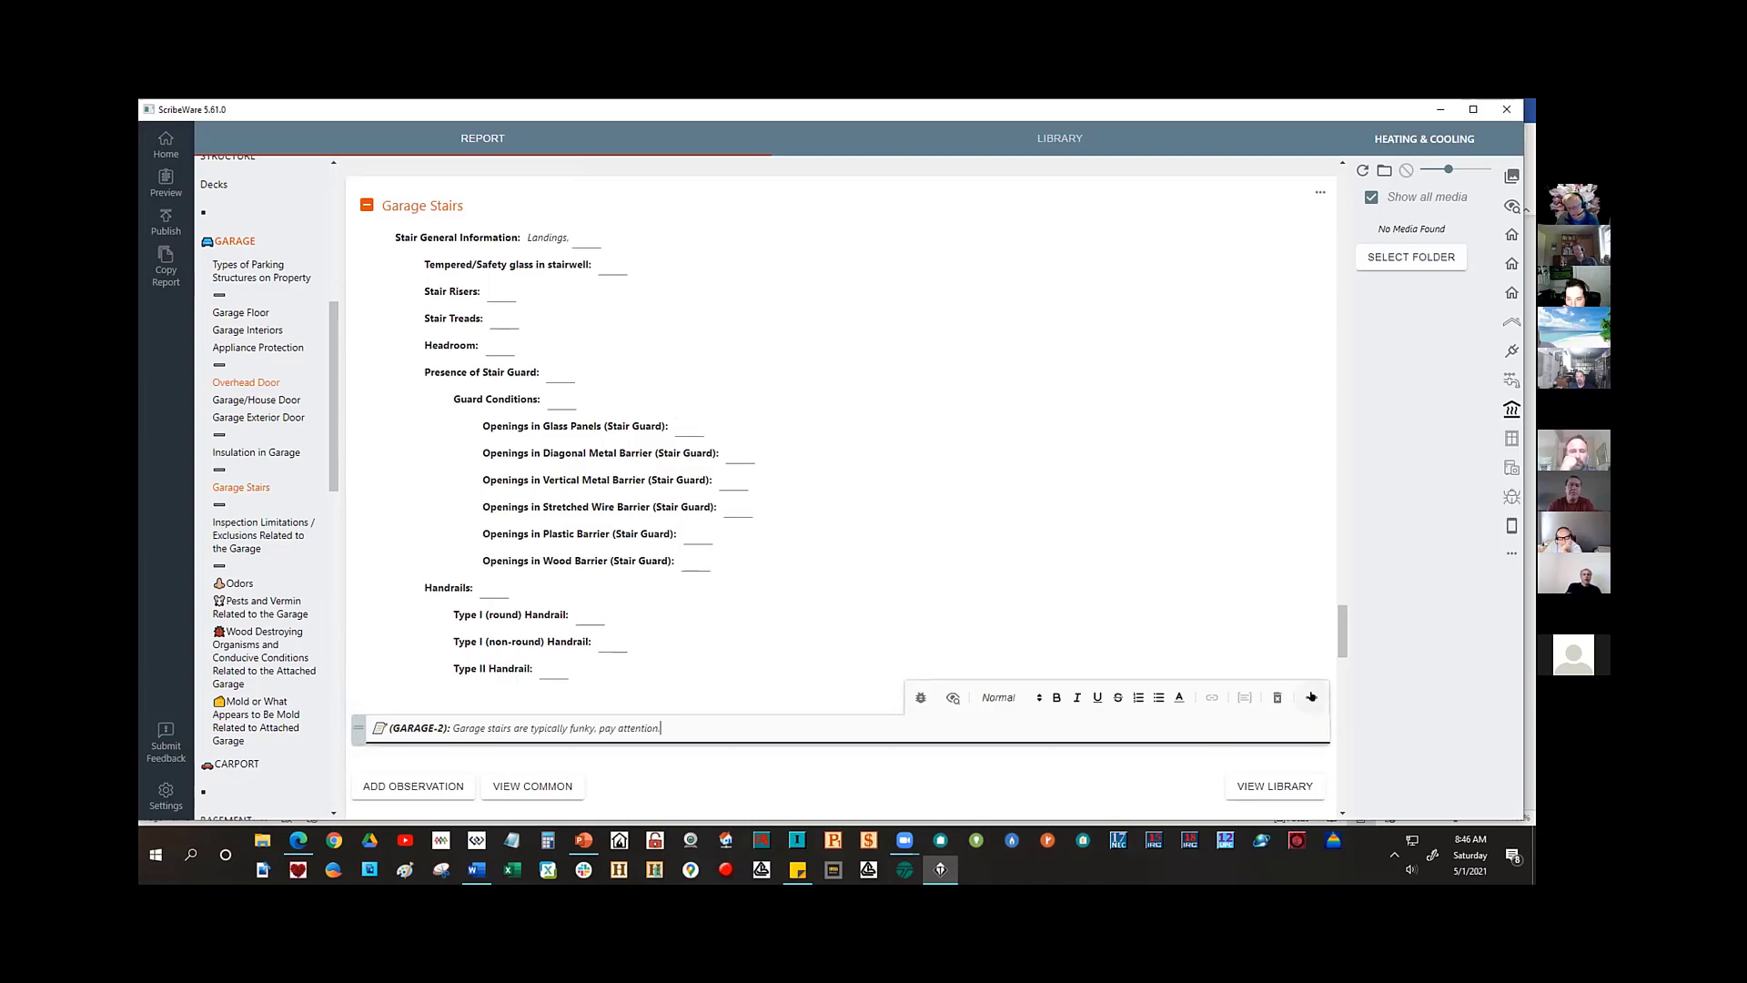
{"action": "left_click", "coordinate": [1311, 697]}
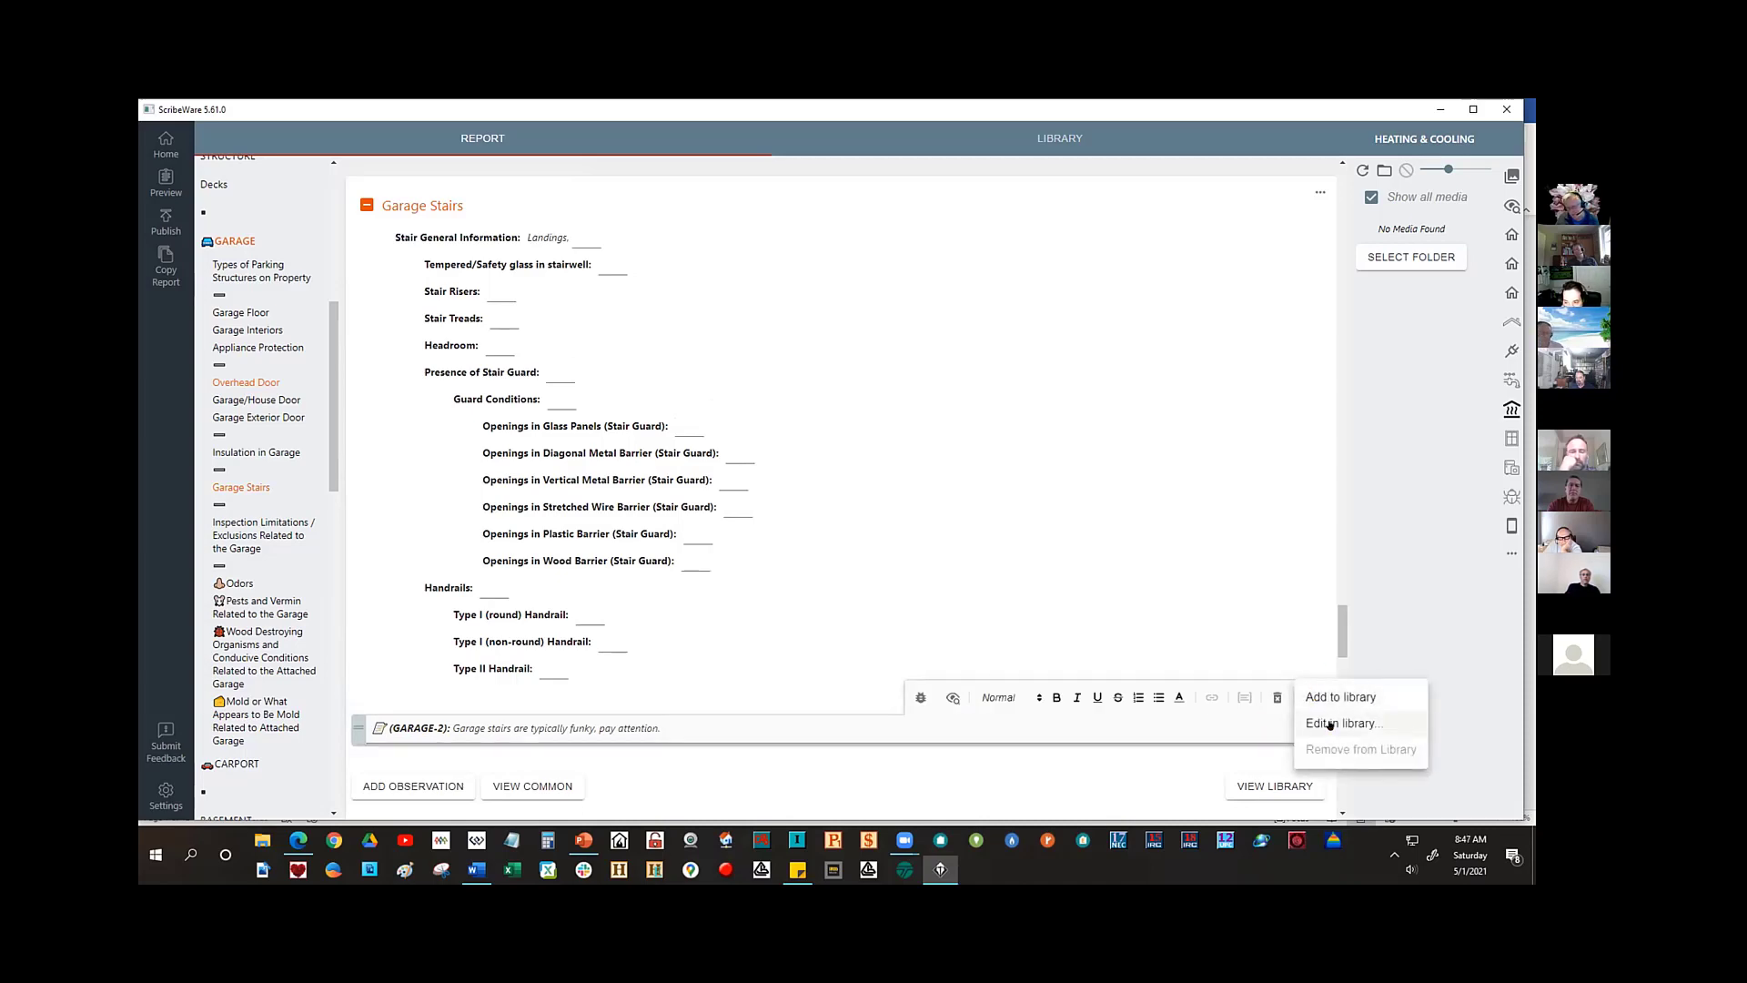
{"action": "left_click", "coordinate": [1330, 725]}
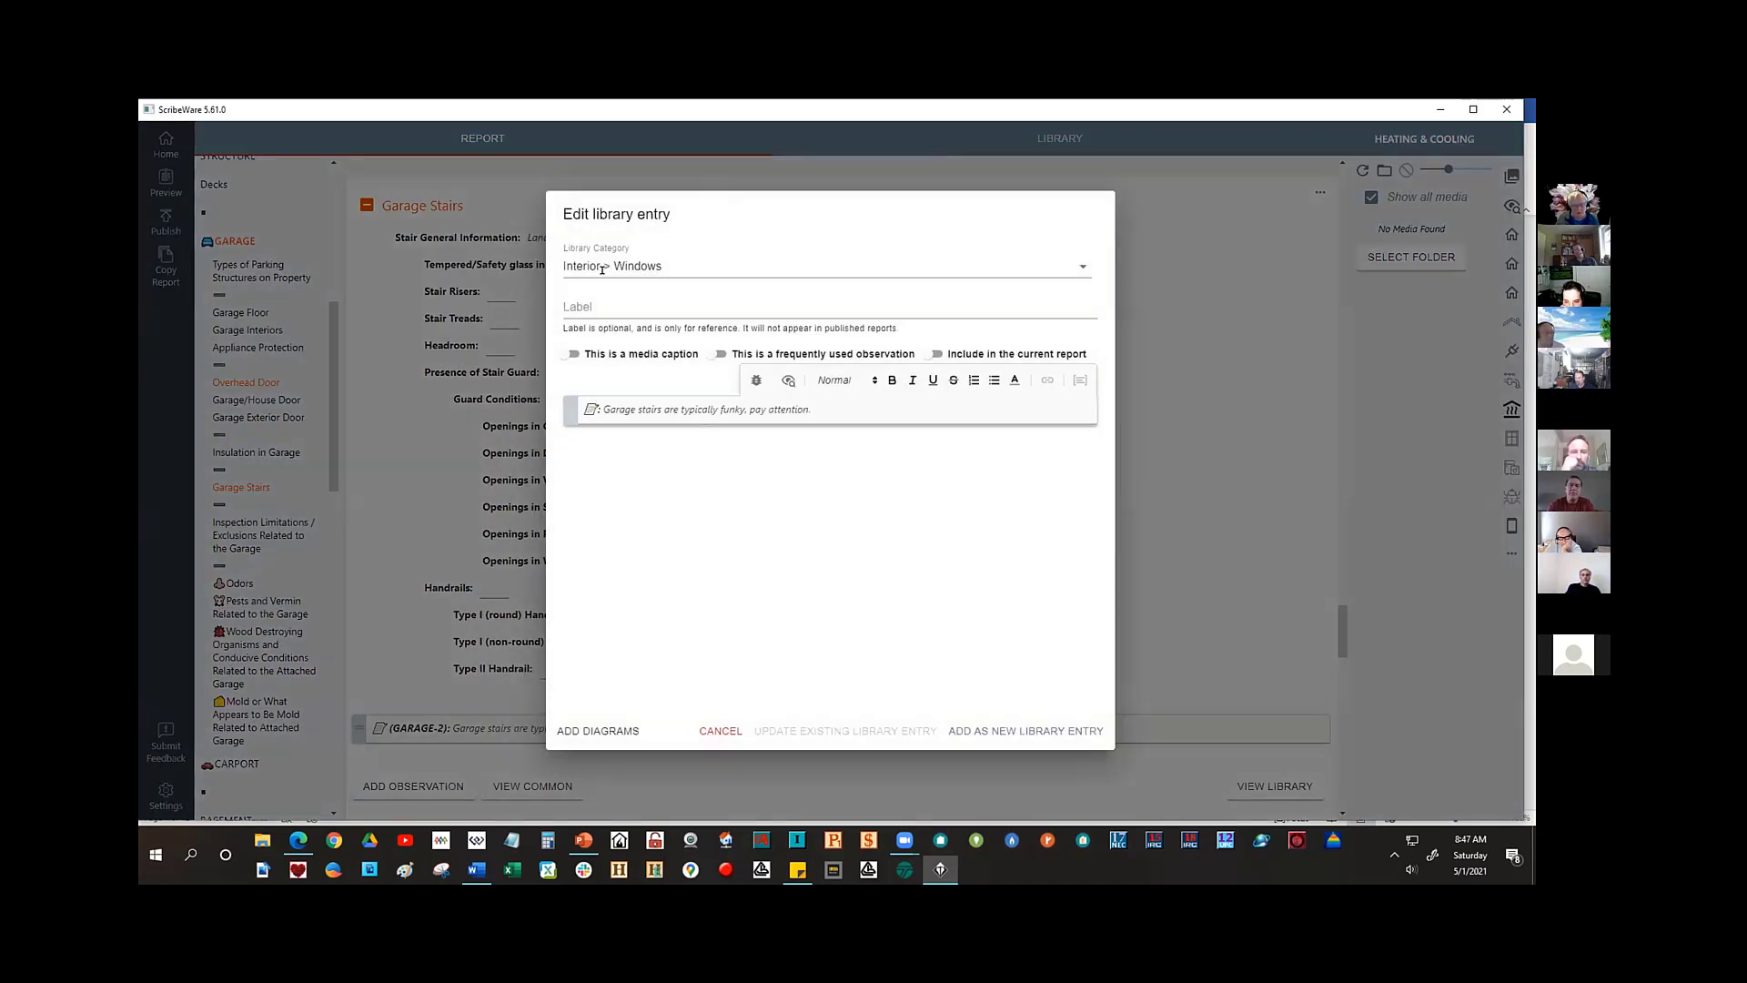
{"action": "left_click", "coordinate": [590, 292]}
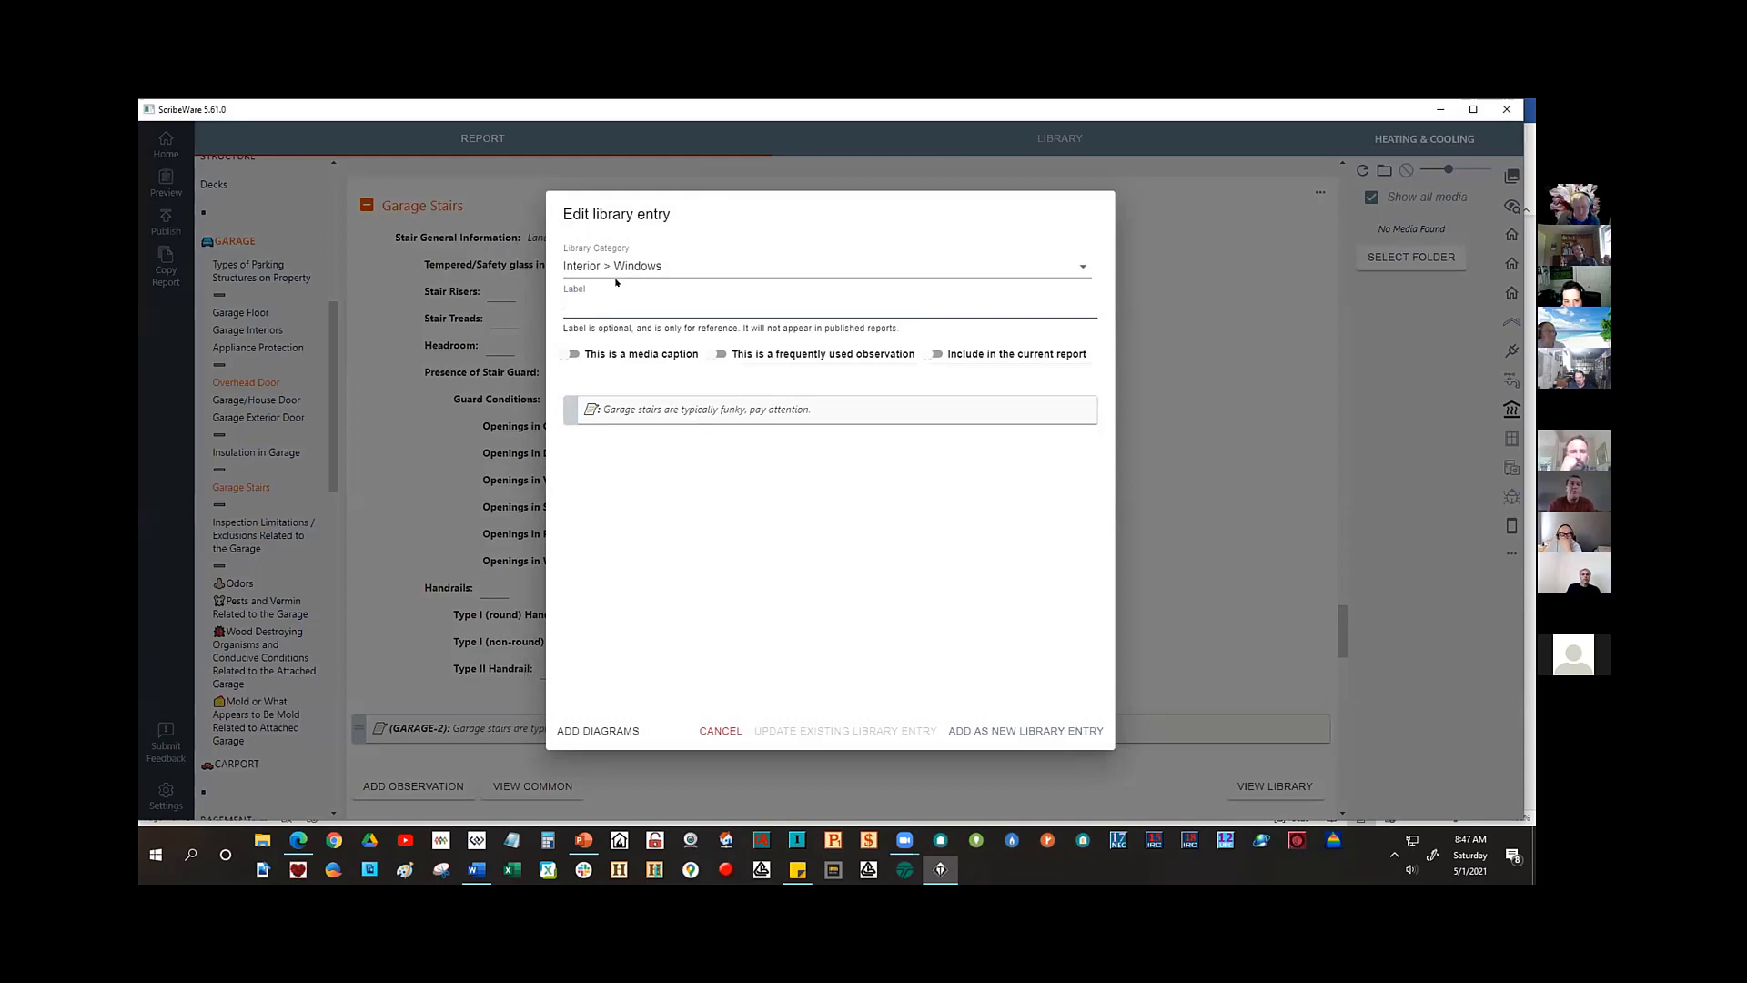
{"action": "key", "text": "ctrl+v"}
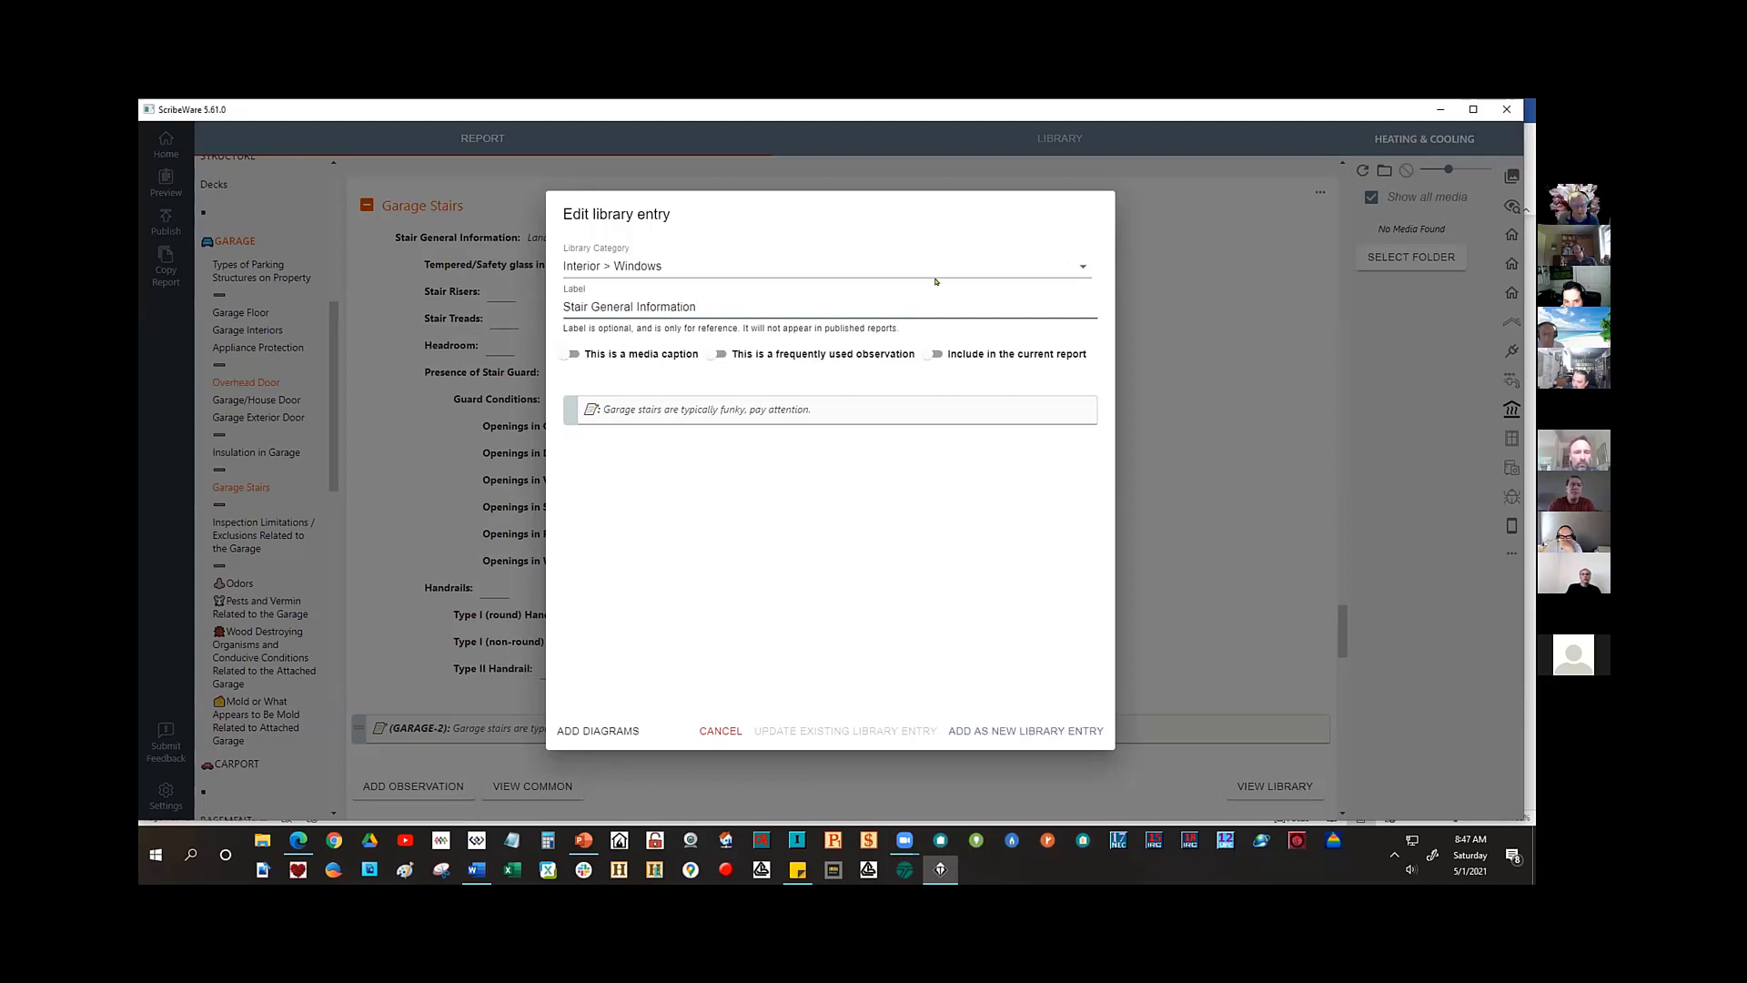
{"action": "type", "text": "-"}
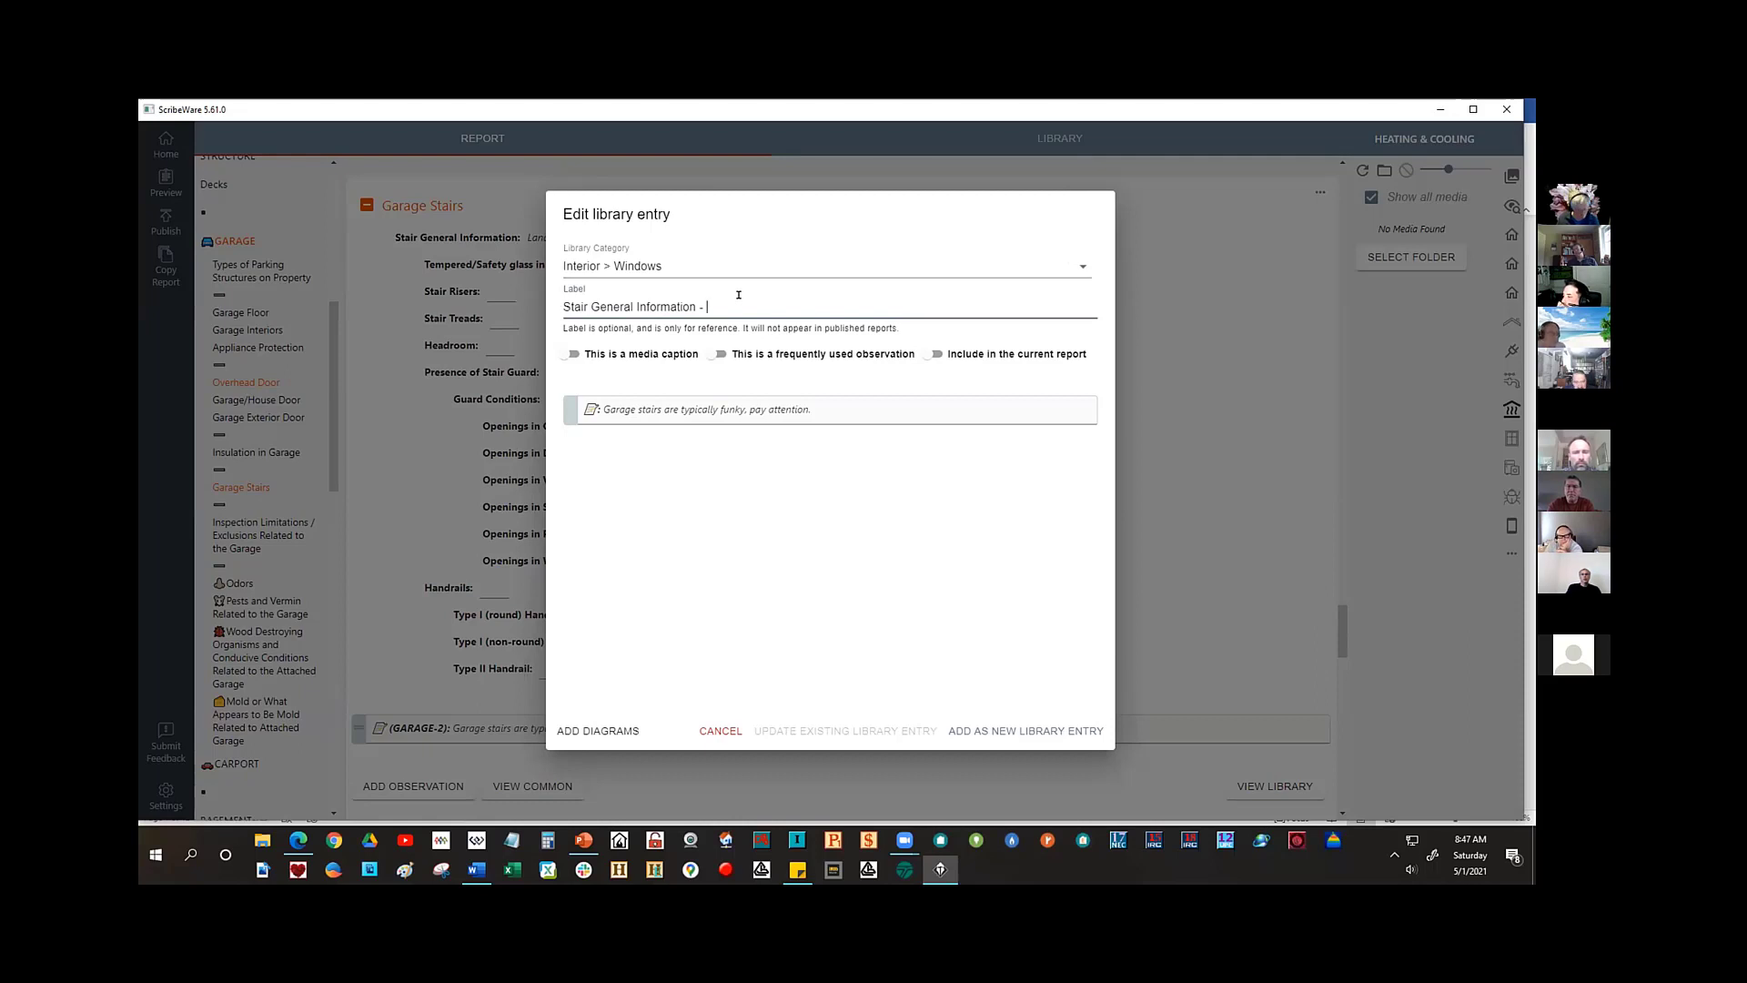
{"action": "type", "text": "anding"}
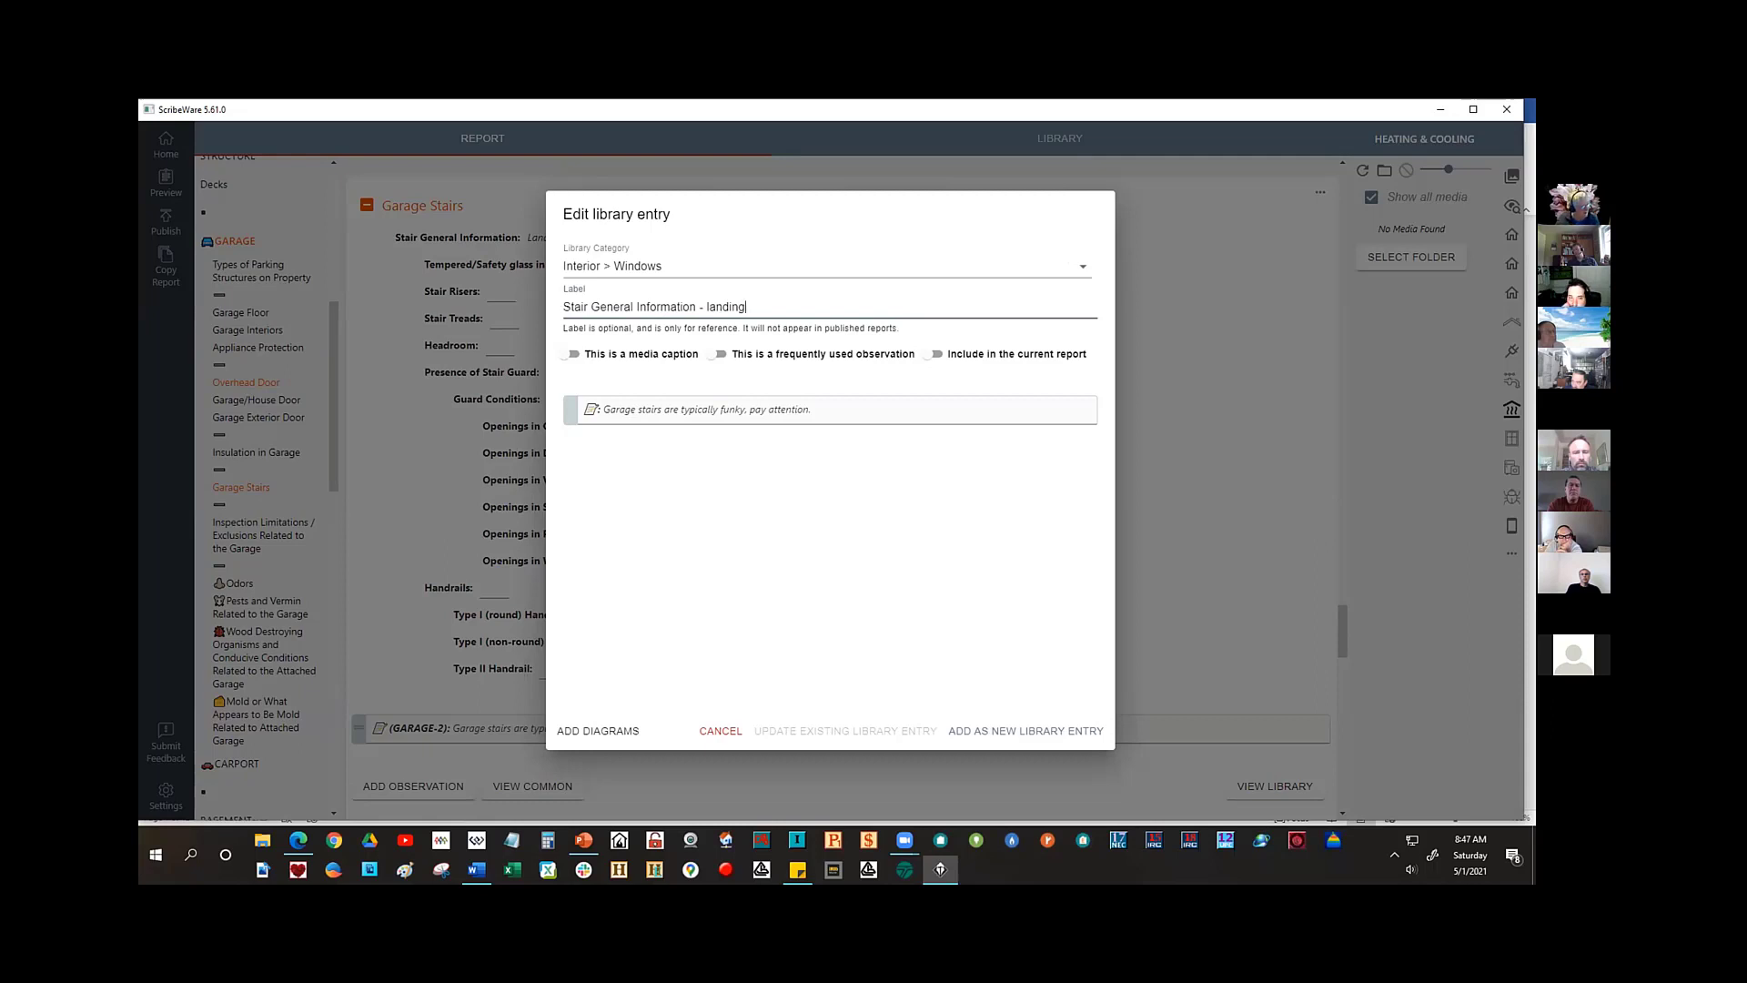
{"action": "left_click", "coordinate": [1017, 732]}
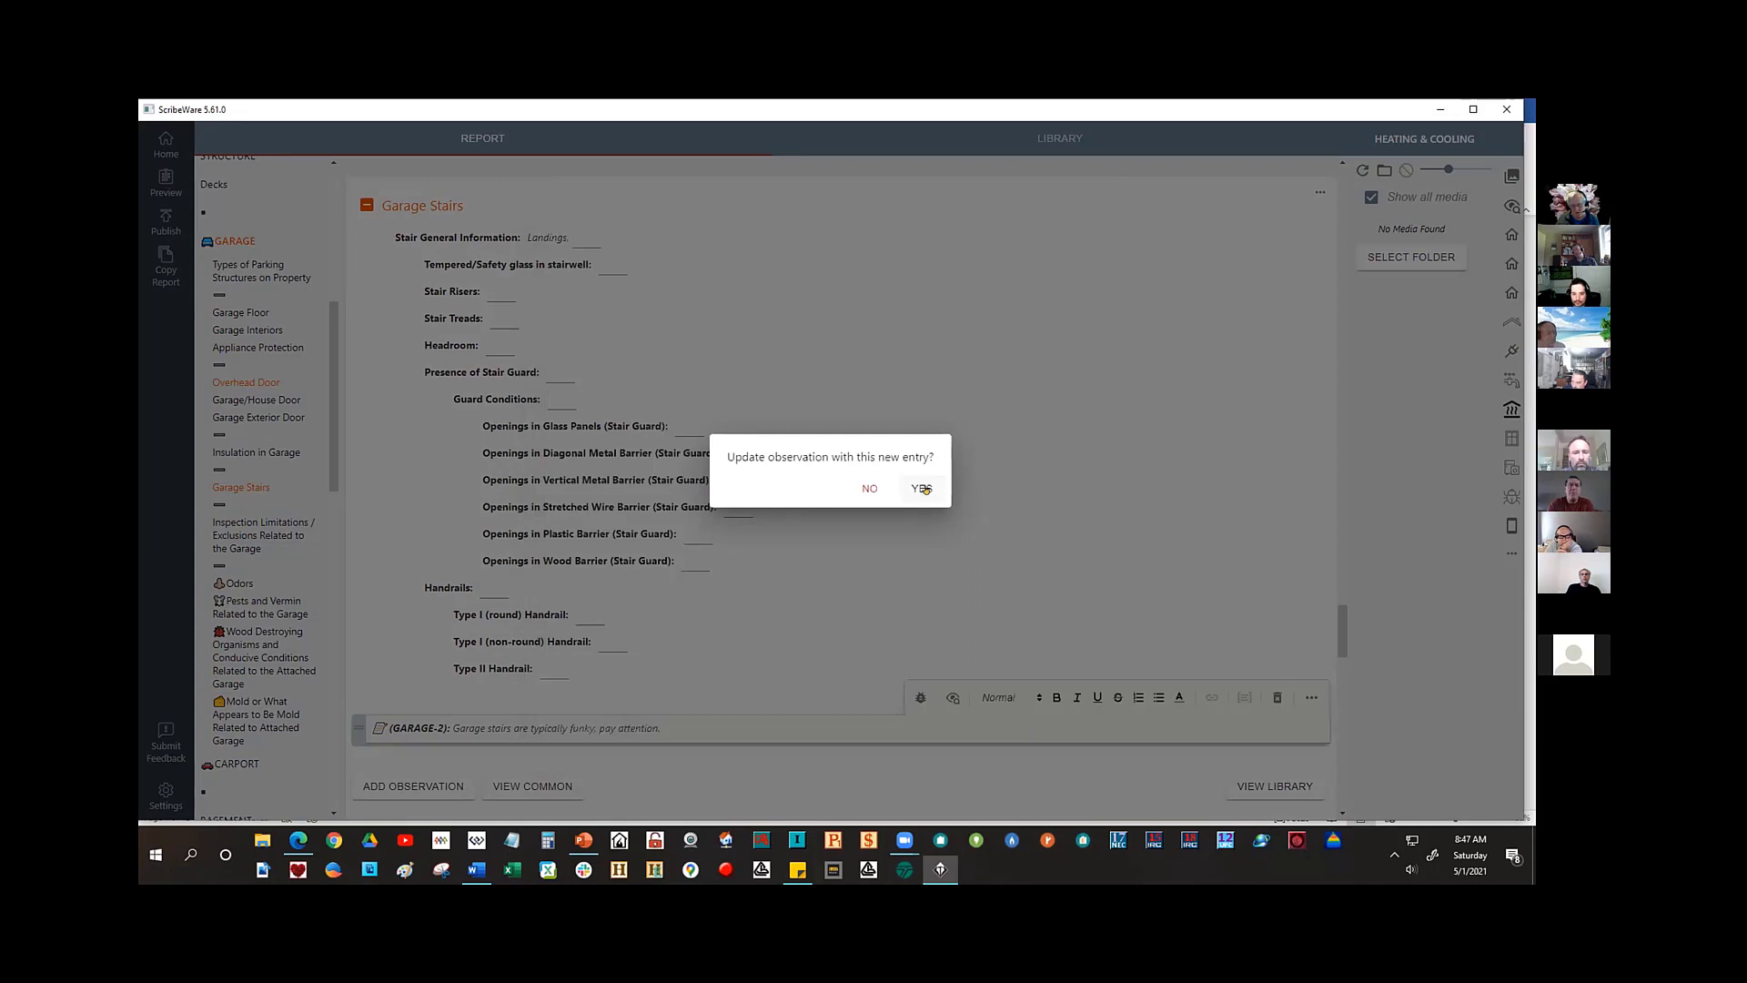
{"action": "left_click", "coordinate": [923, 489]}
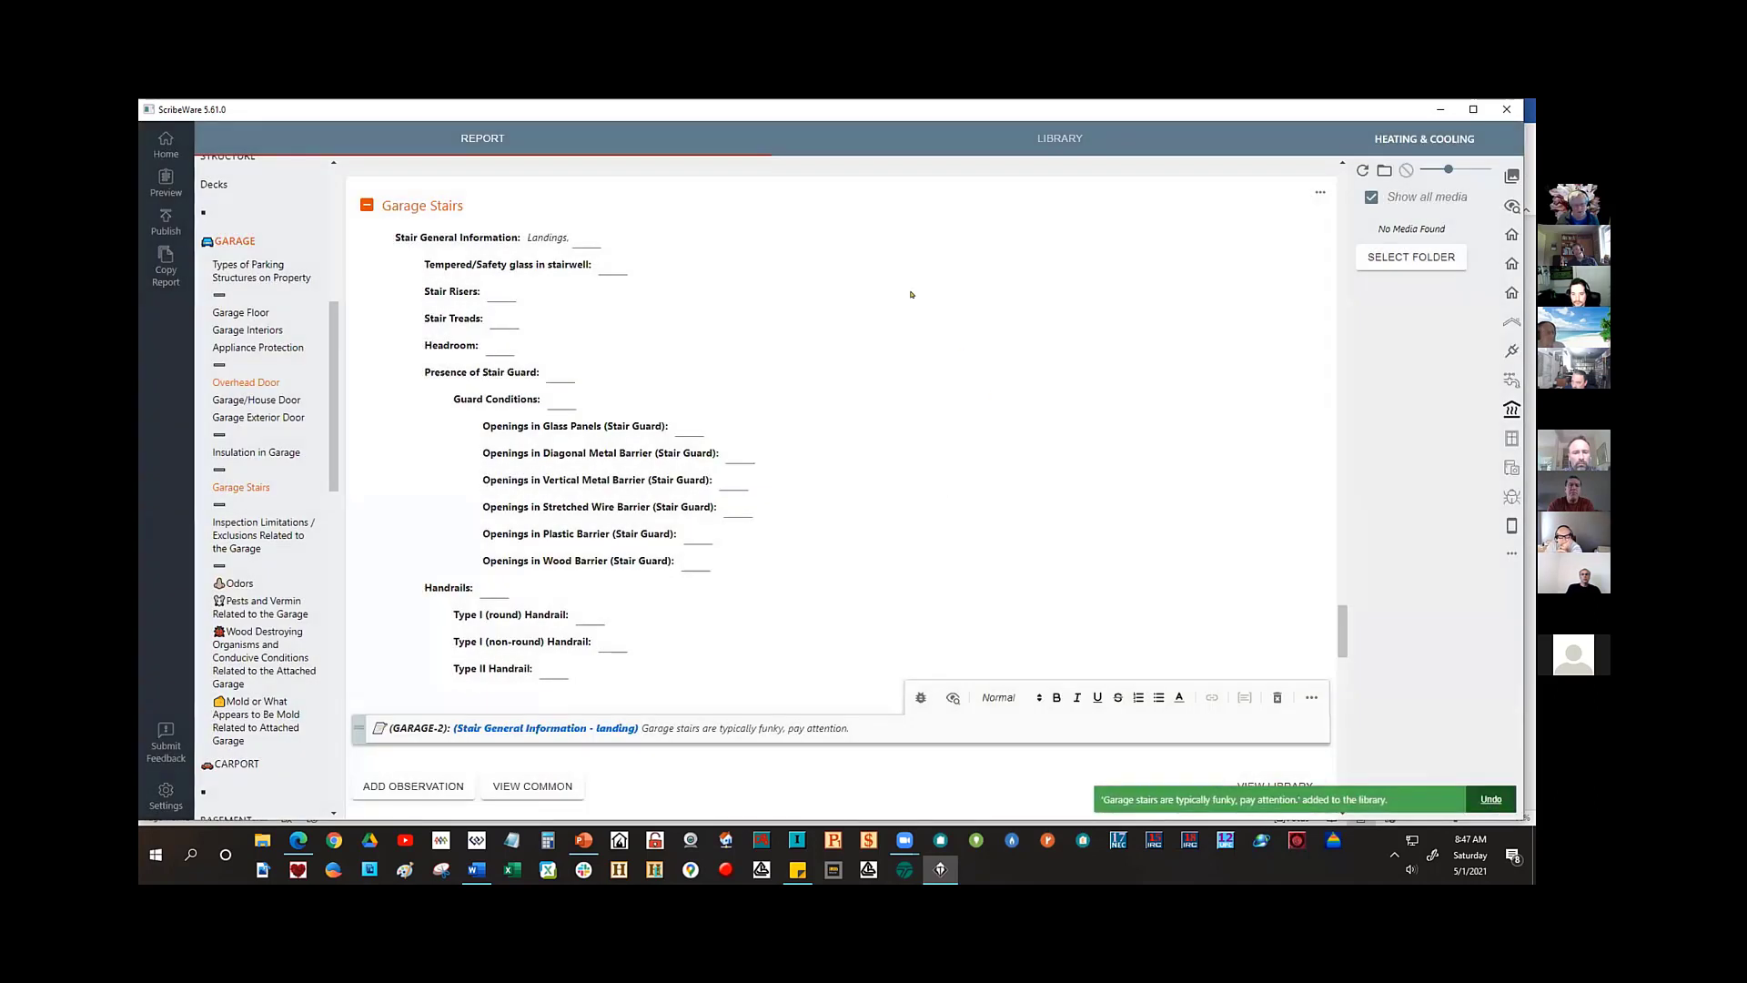
{"action": "left_click", "coordinate": [535, 238]}
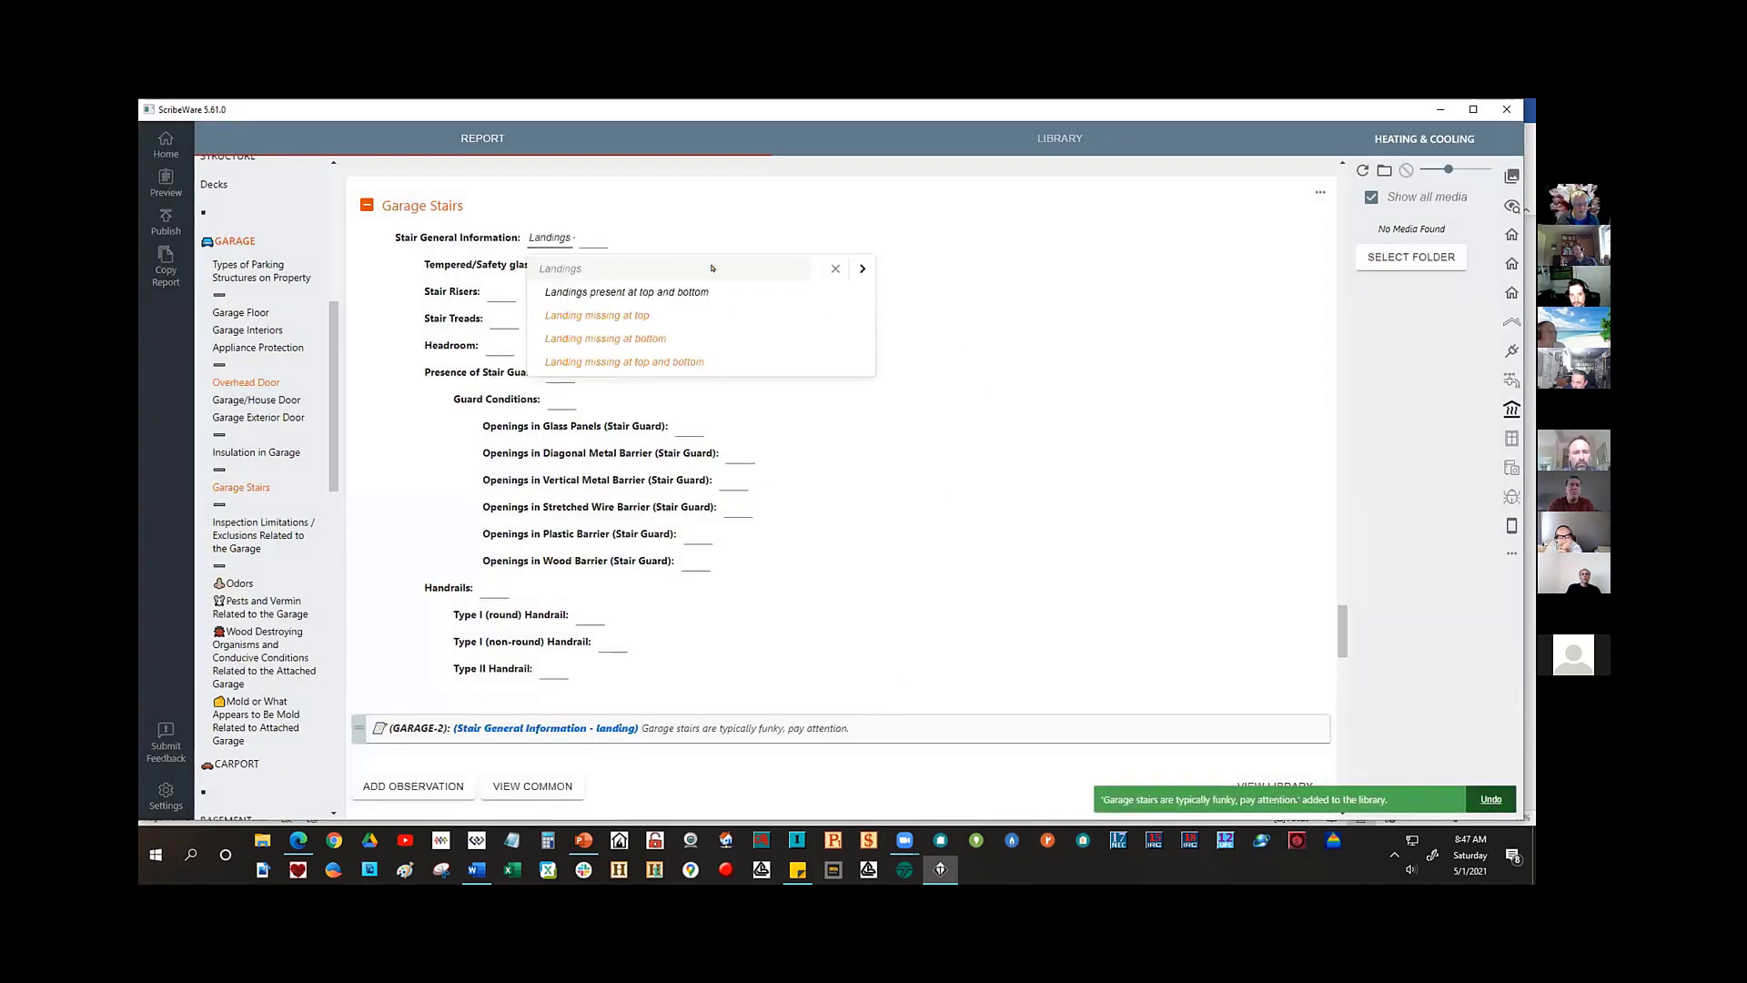
{"action": "key", "text": "Down"}
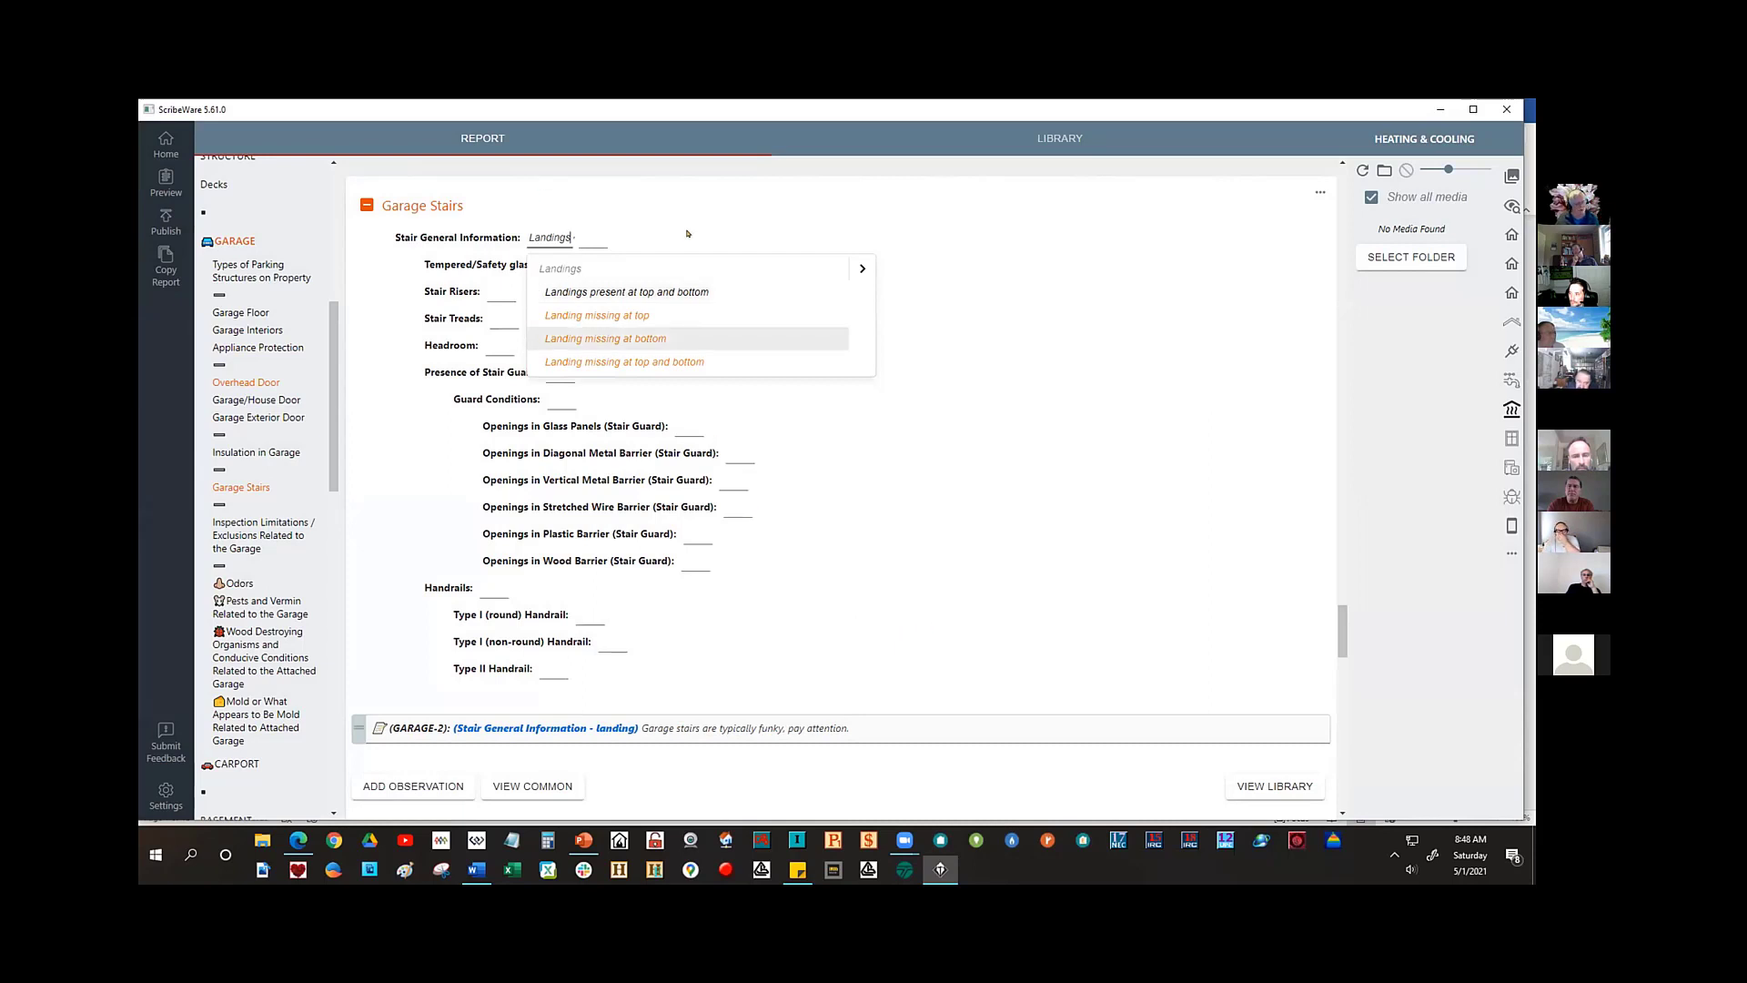
{"action": "key", "text": "Up"}
{"action": "key", "text": "Up"}
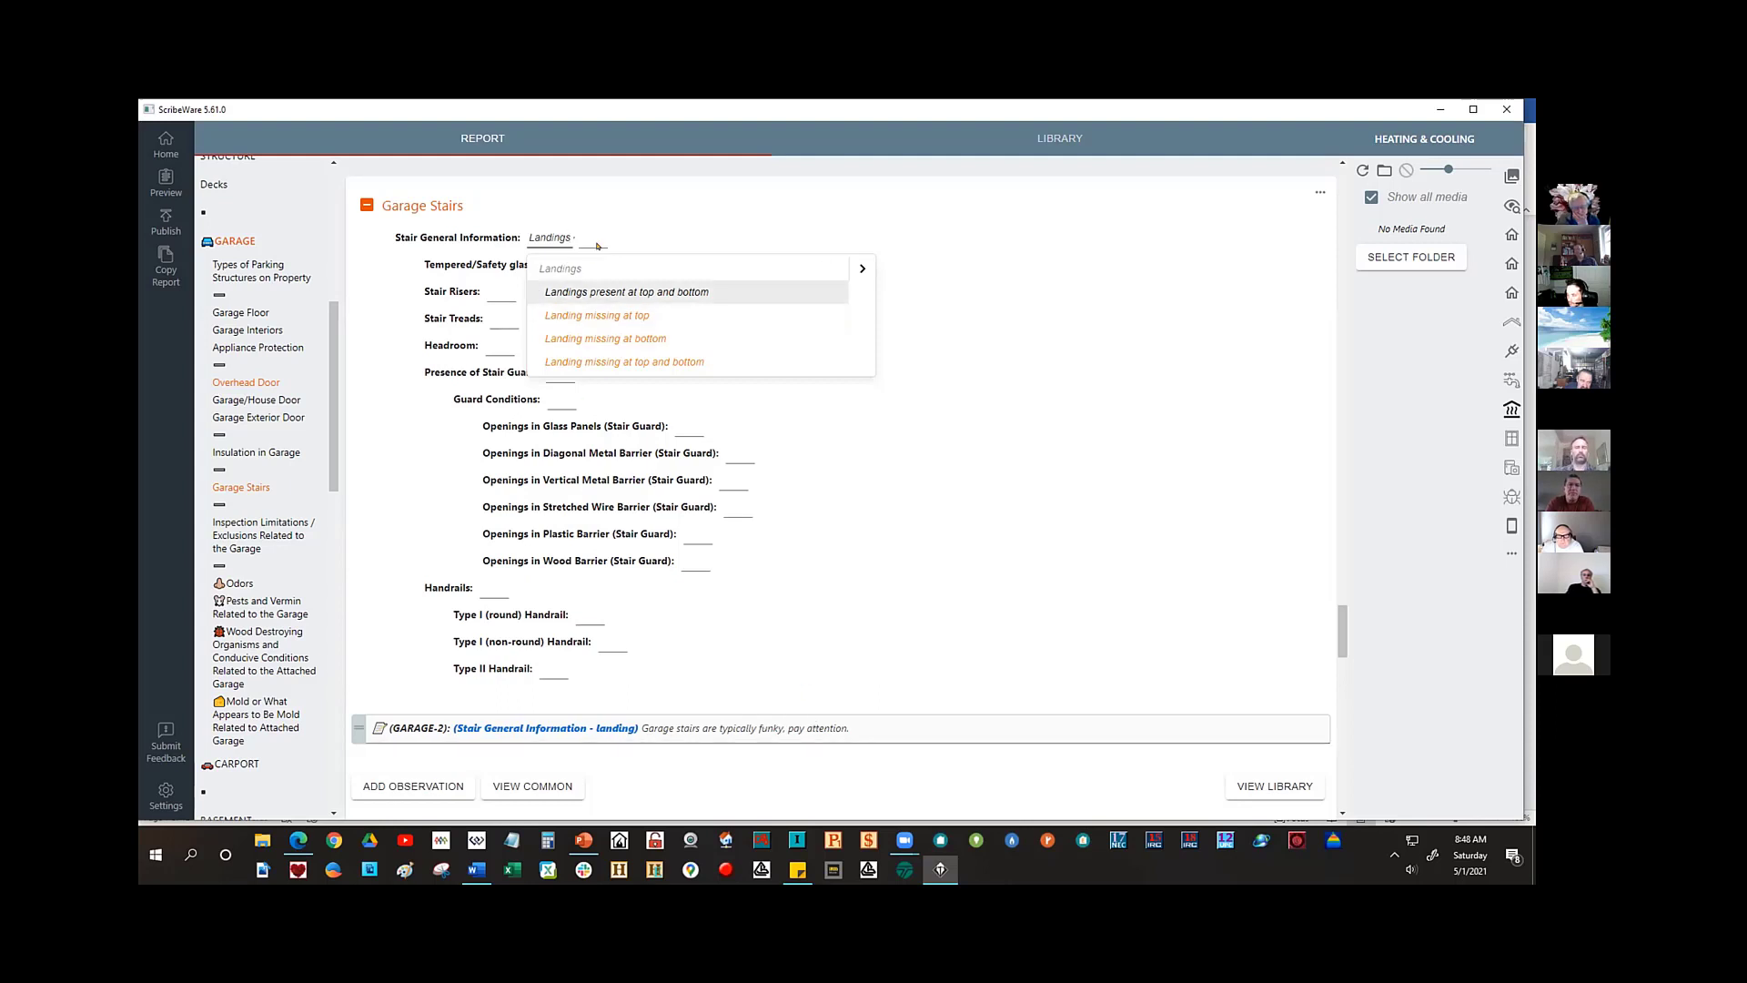
- Change the garage stairs observation's label to "Stair General Information - landings" and update its existing library entry
{"action": "left_click", "coordinate": [1319, 726]}
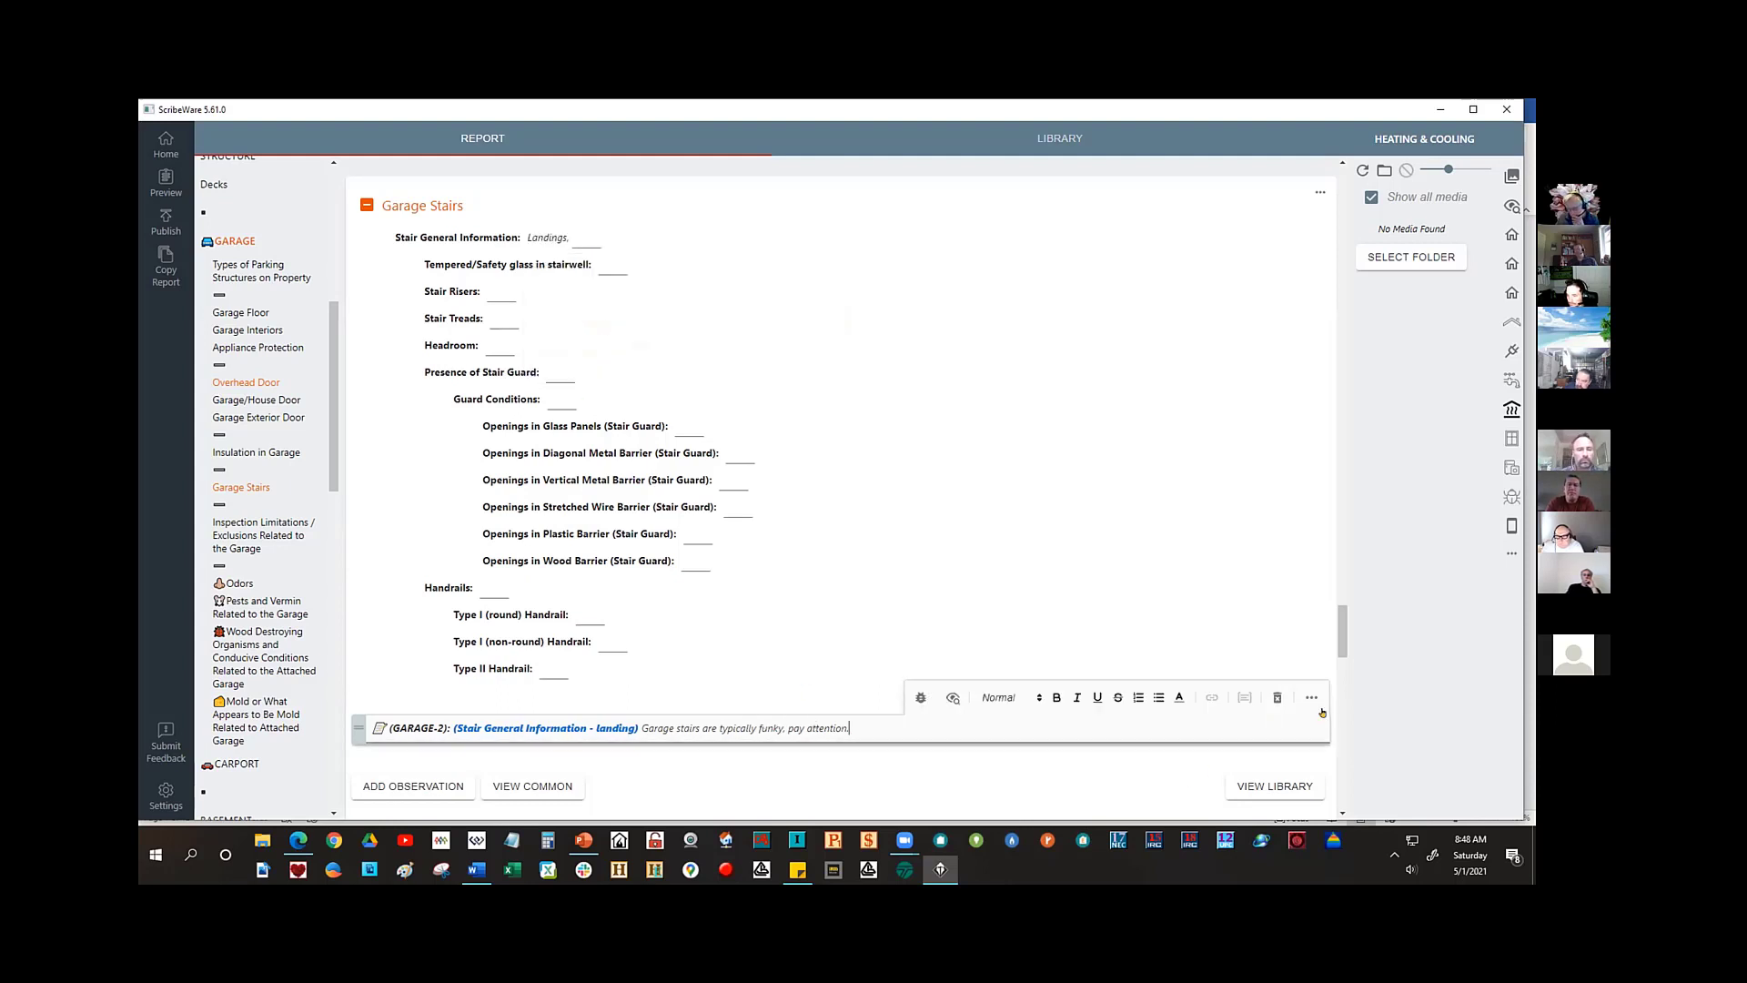
{"action": "left_click", "coordinate": [1315, 700]}
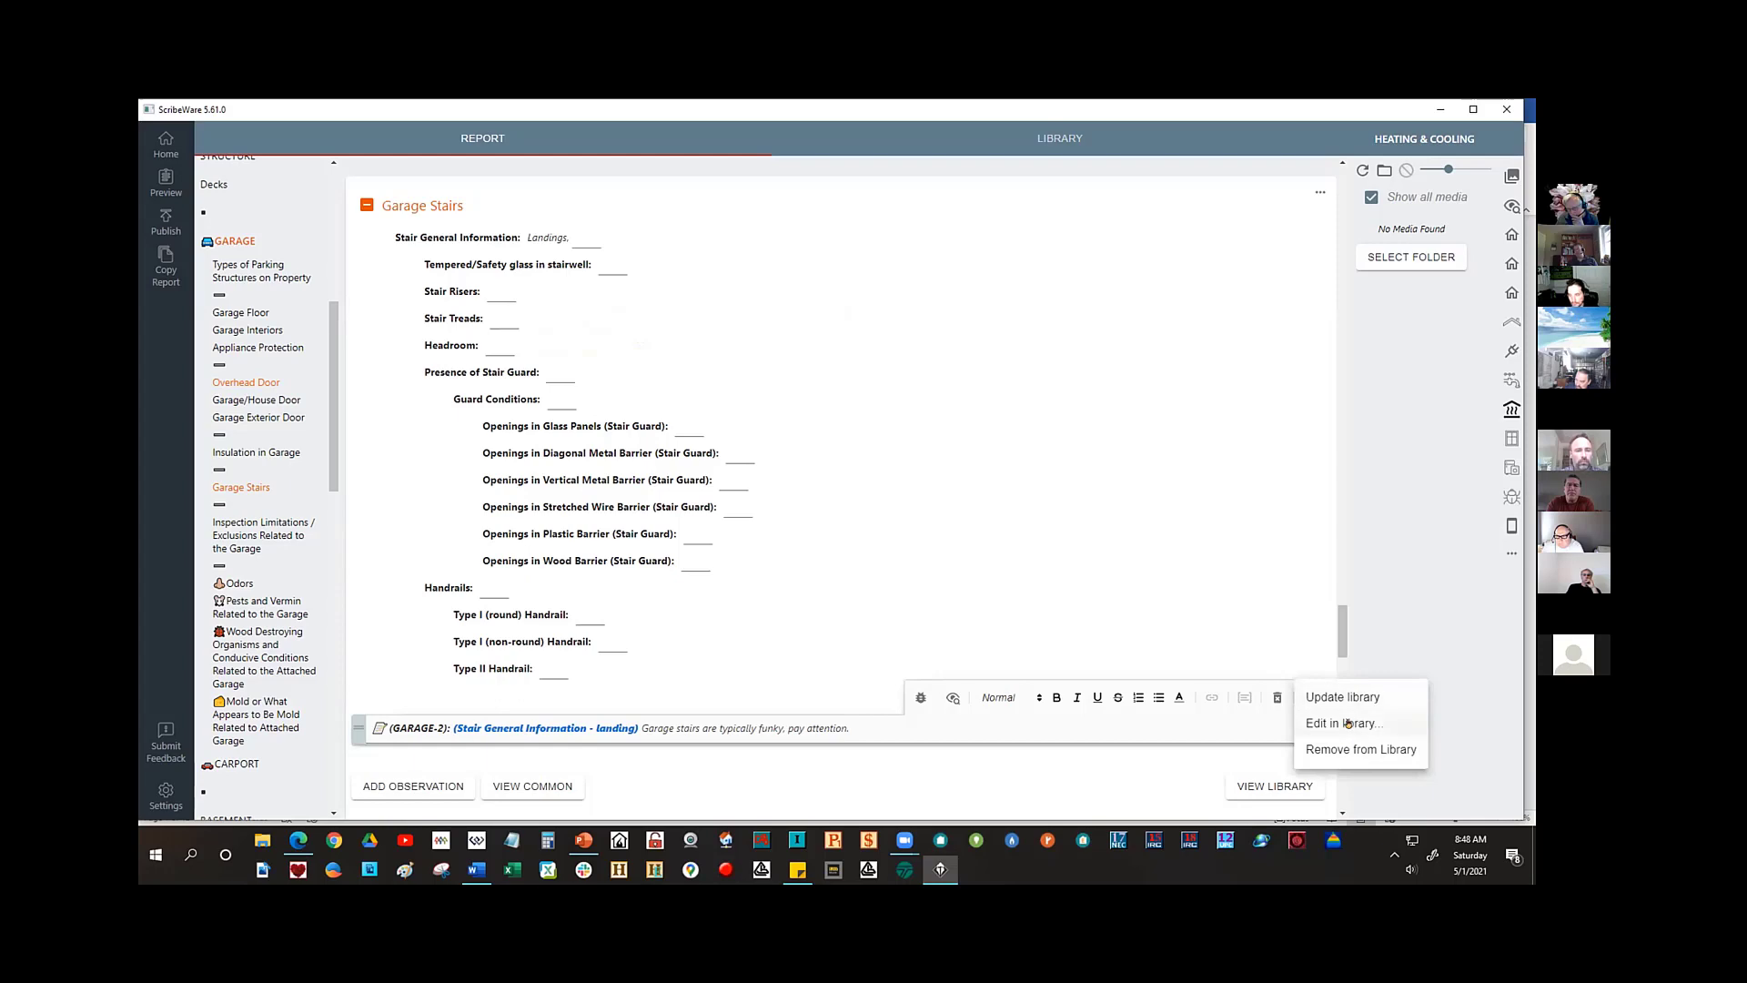
{"action": "left_click", "coordinate": [1346, 724]}
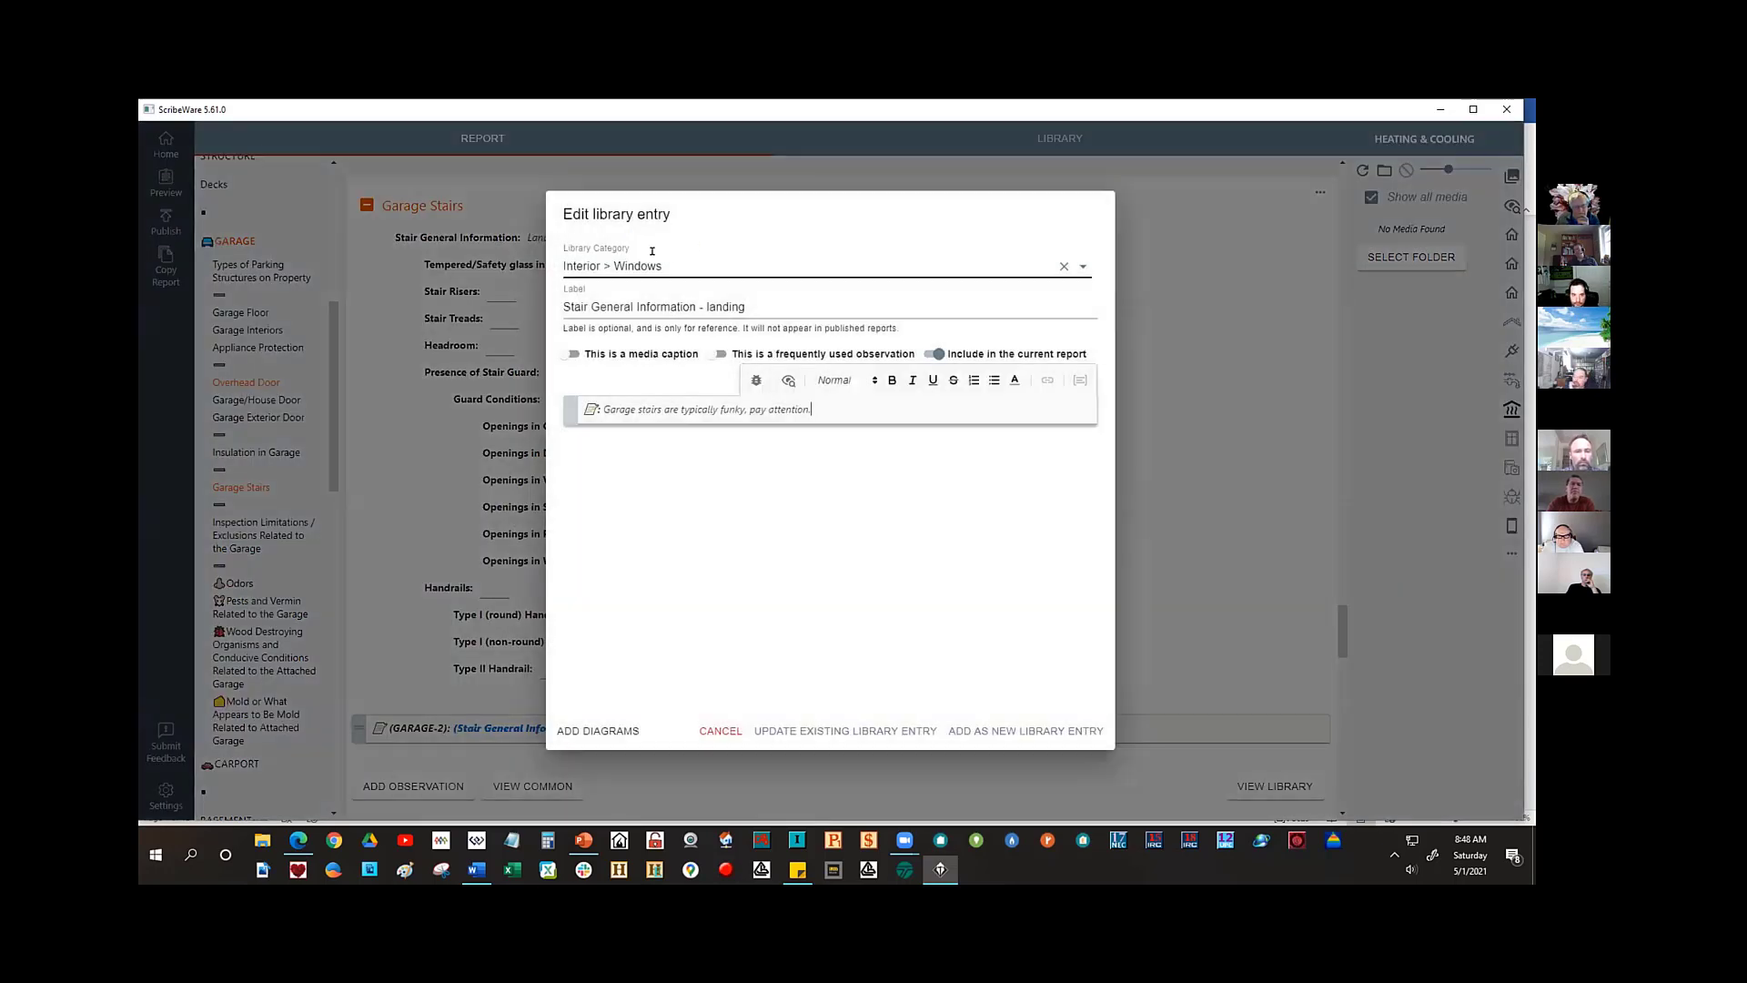
{"action": "left_click", "coordinate": [773, 308]}
{"action": "type", "text": "s"}
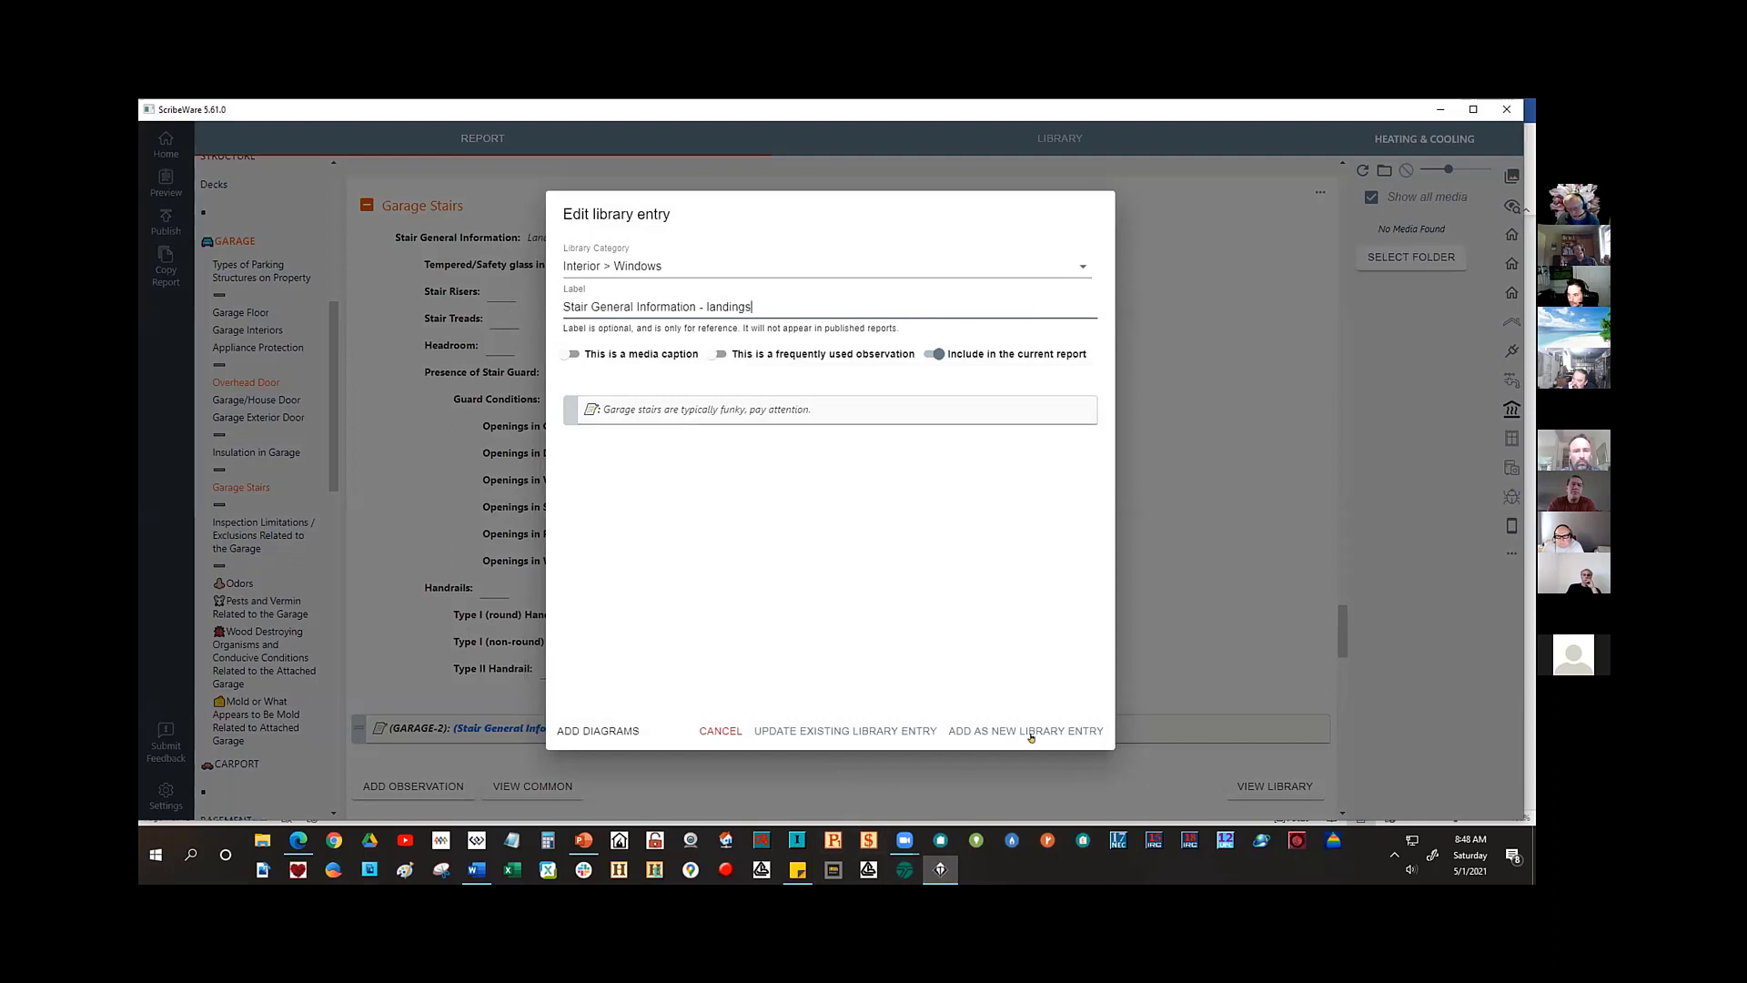
{"action": "left_click", "coordinate": [844, 732]}
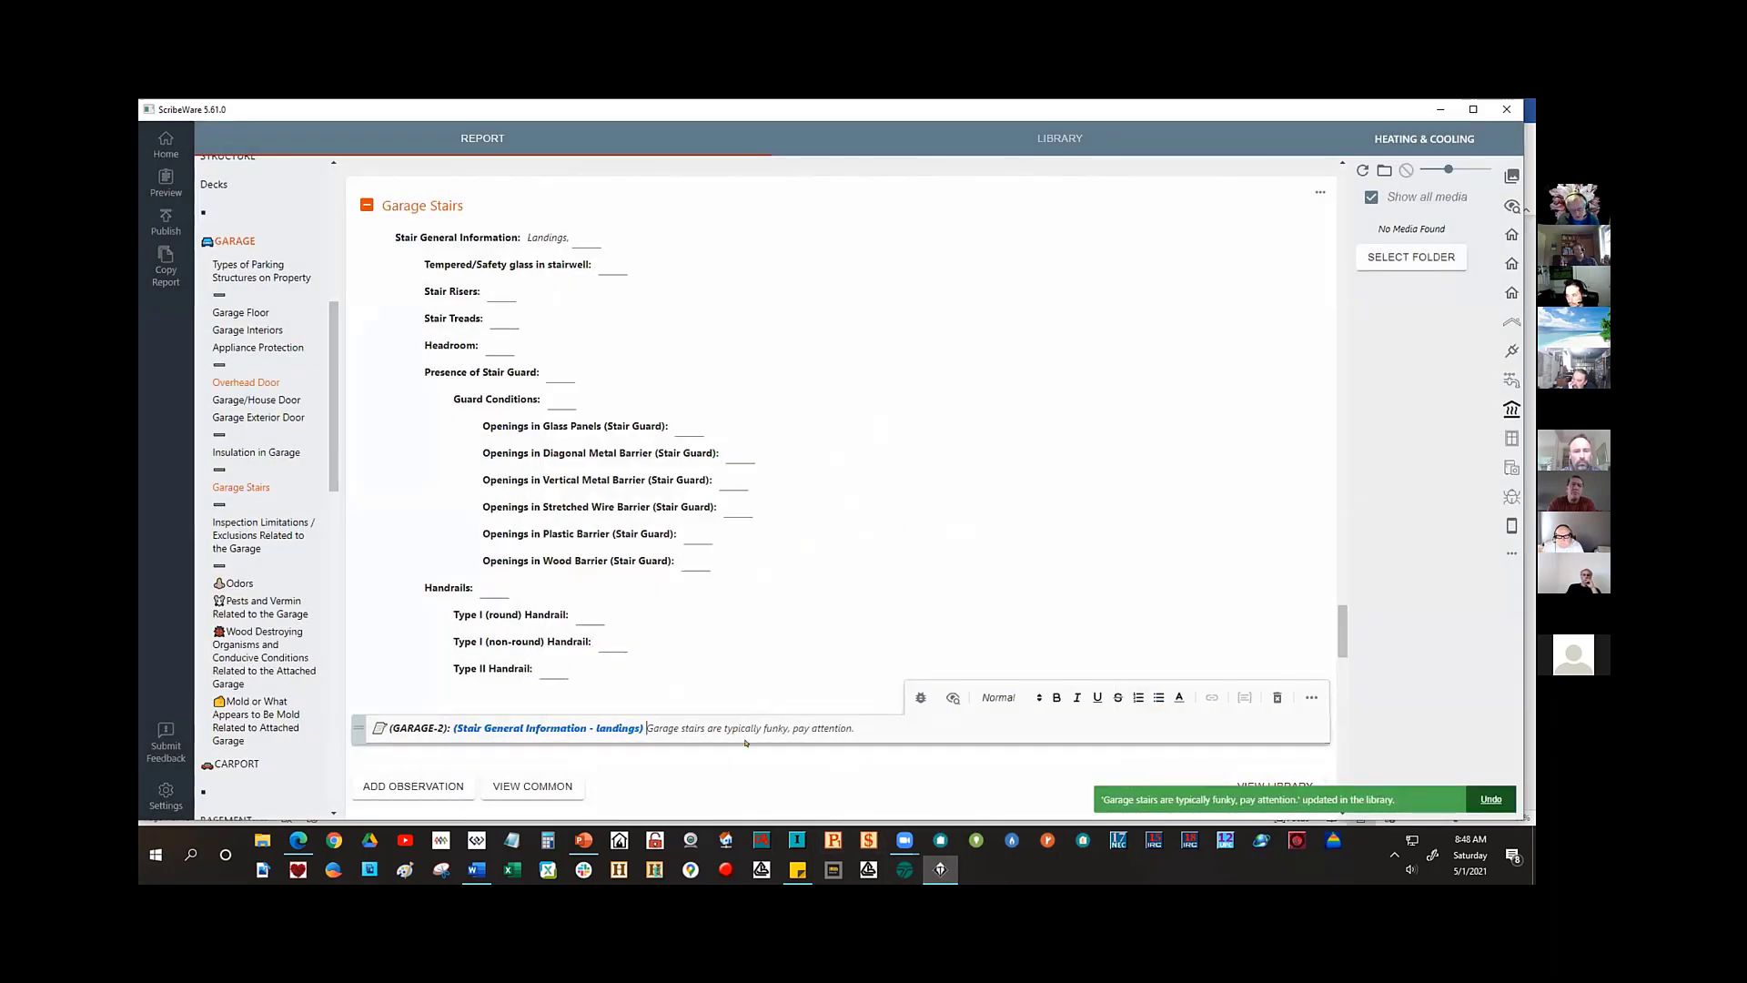
- Delete the garage stairs observation from the Garage Stairs section of the report
{"action": "left_click", "coordinate": [1274, 698]}
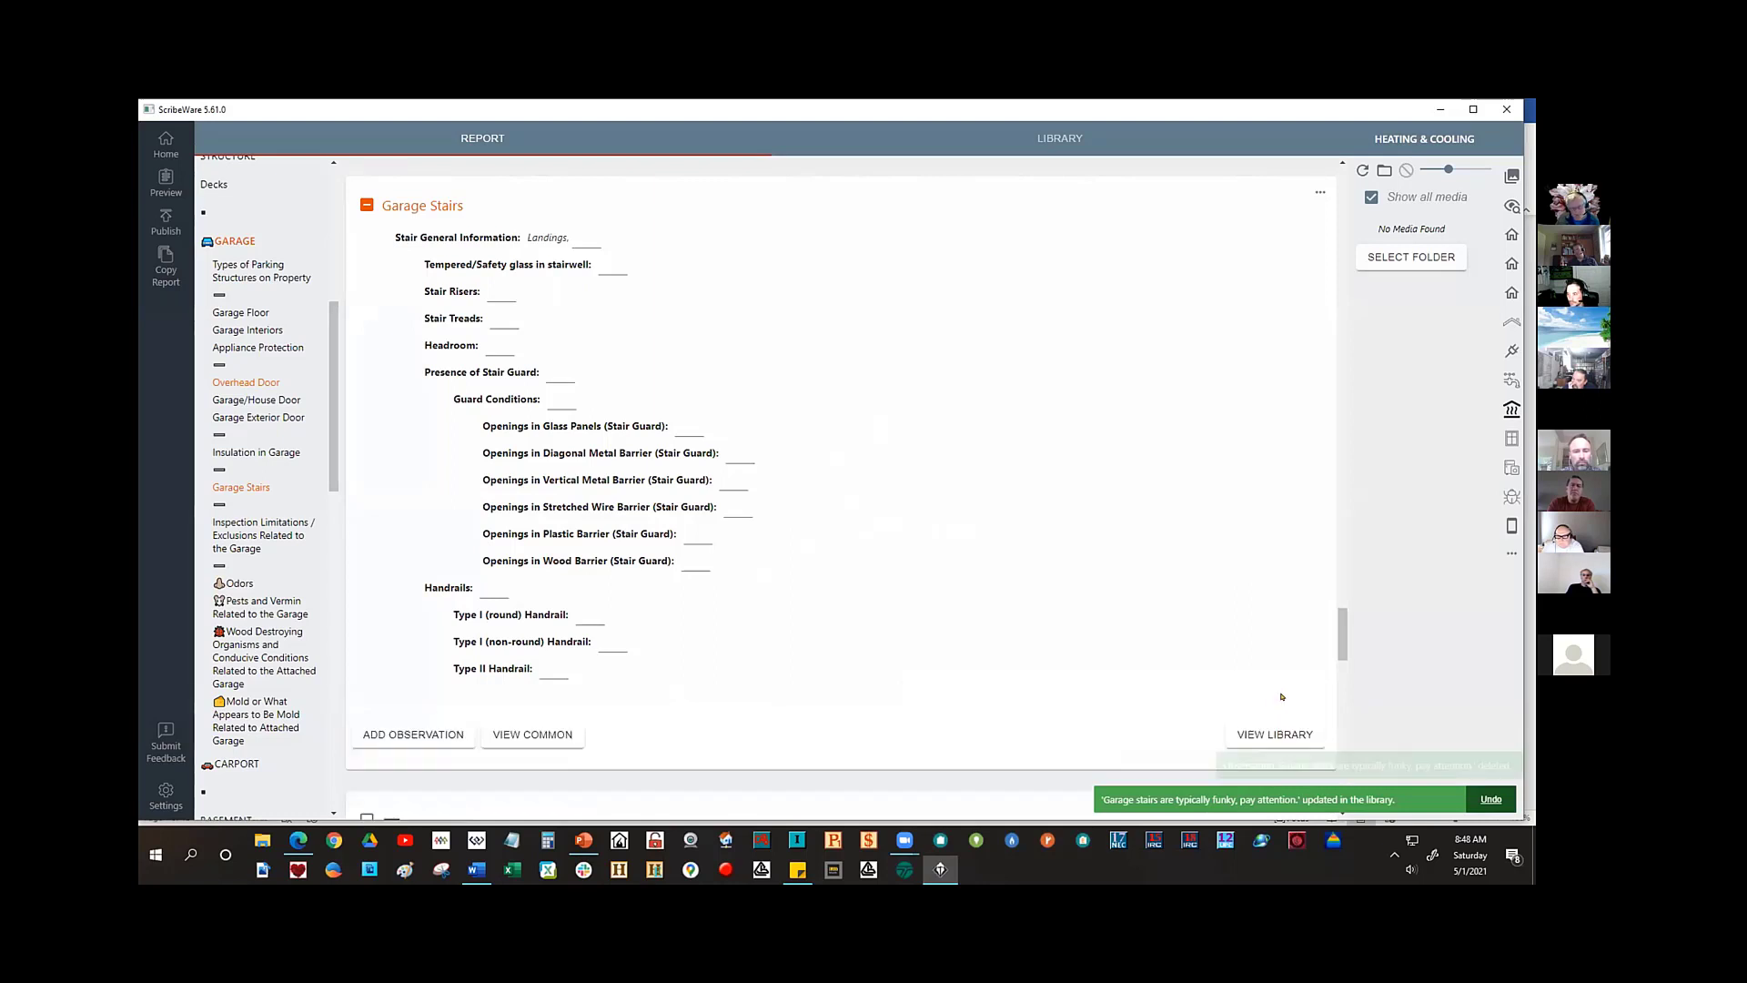
{"action": "left_click", "coordinate": [552, 239]}
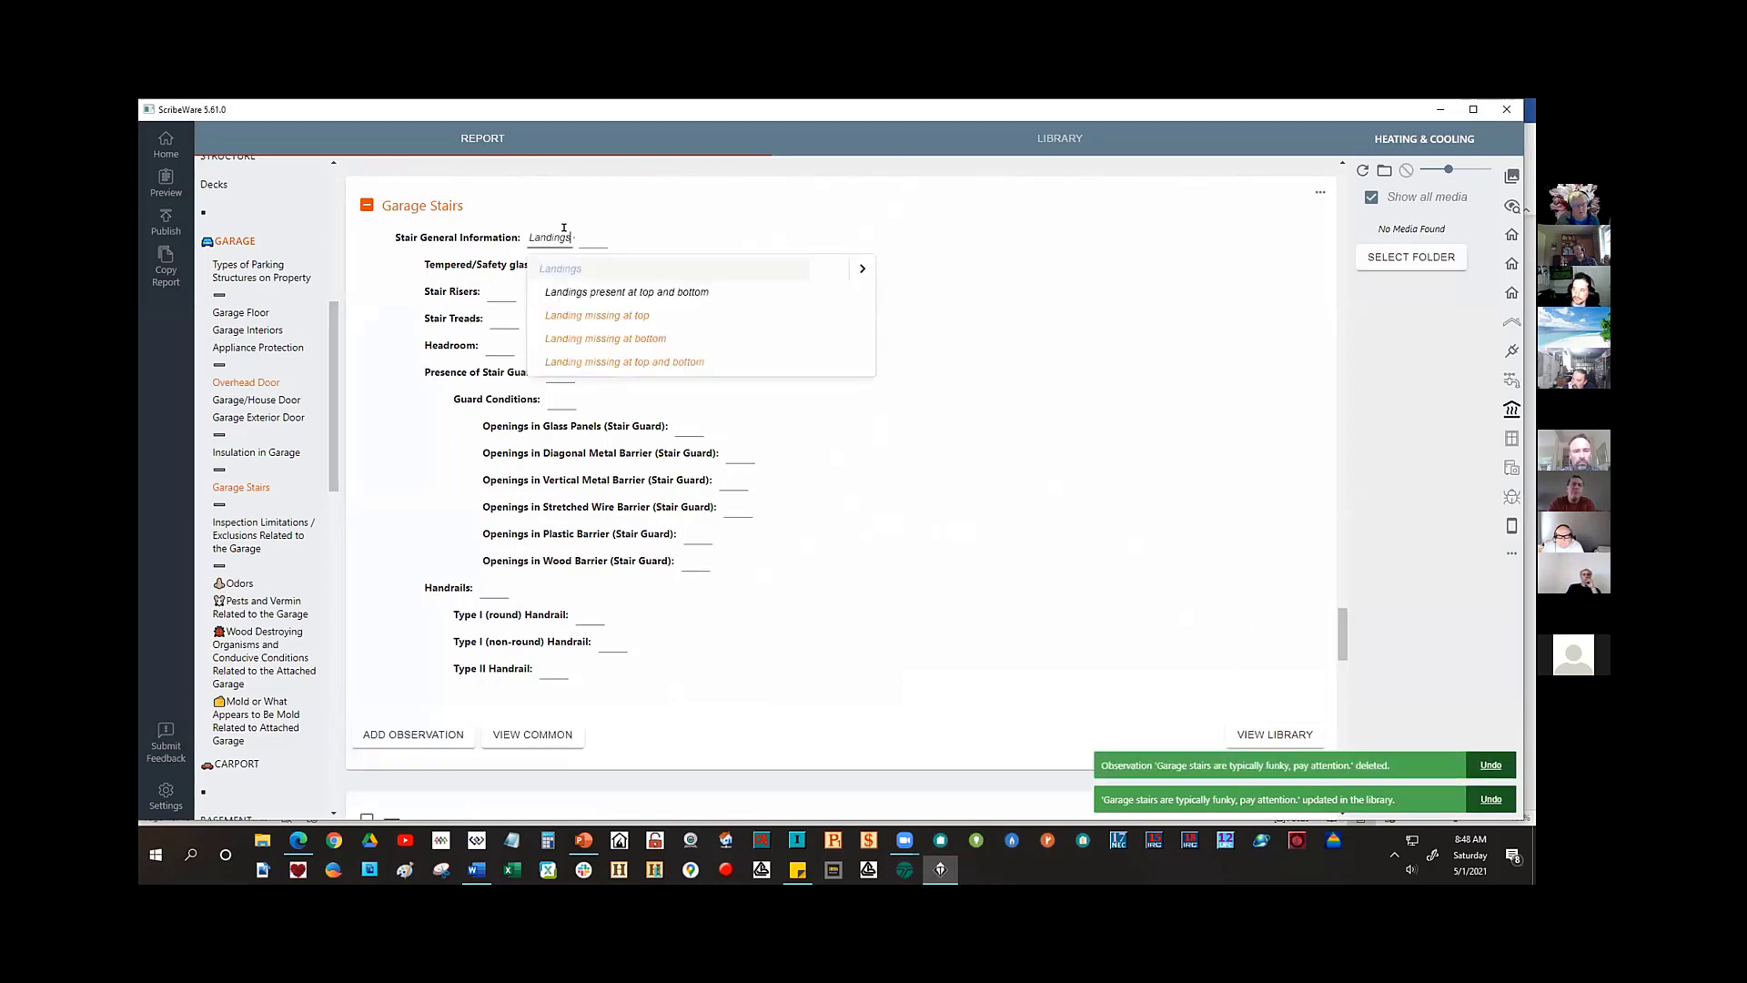
{"action": "left_click", "coordinate": [791, 199]}
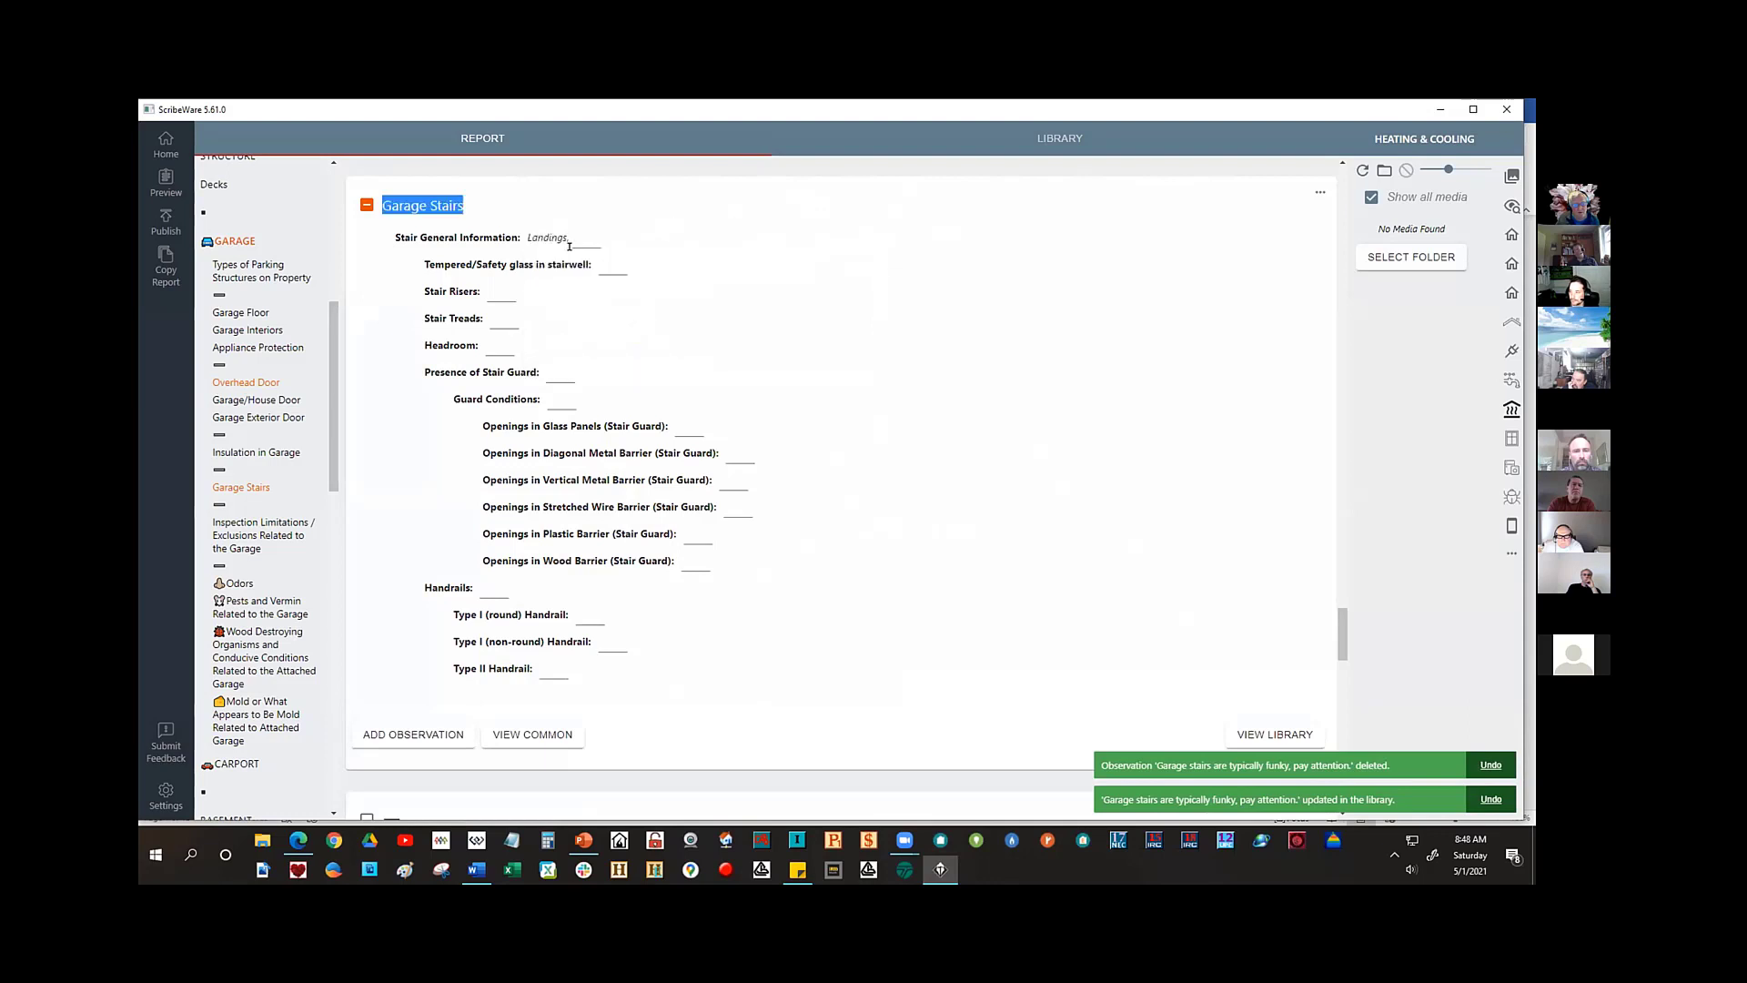
{"action": "left_click", "coordinate": [547, 237]}
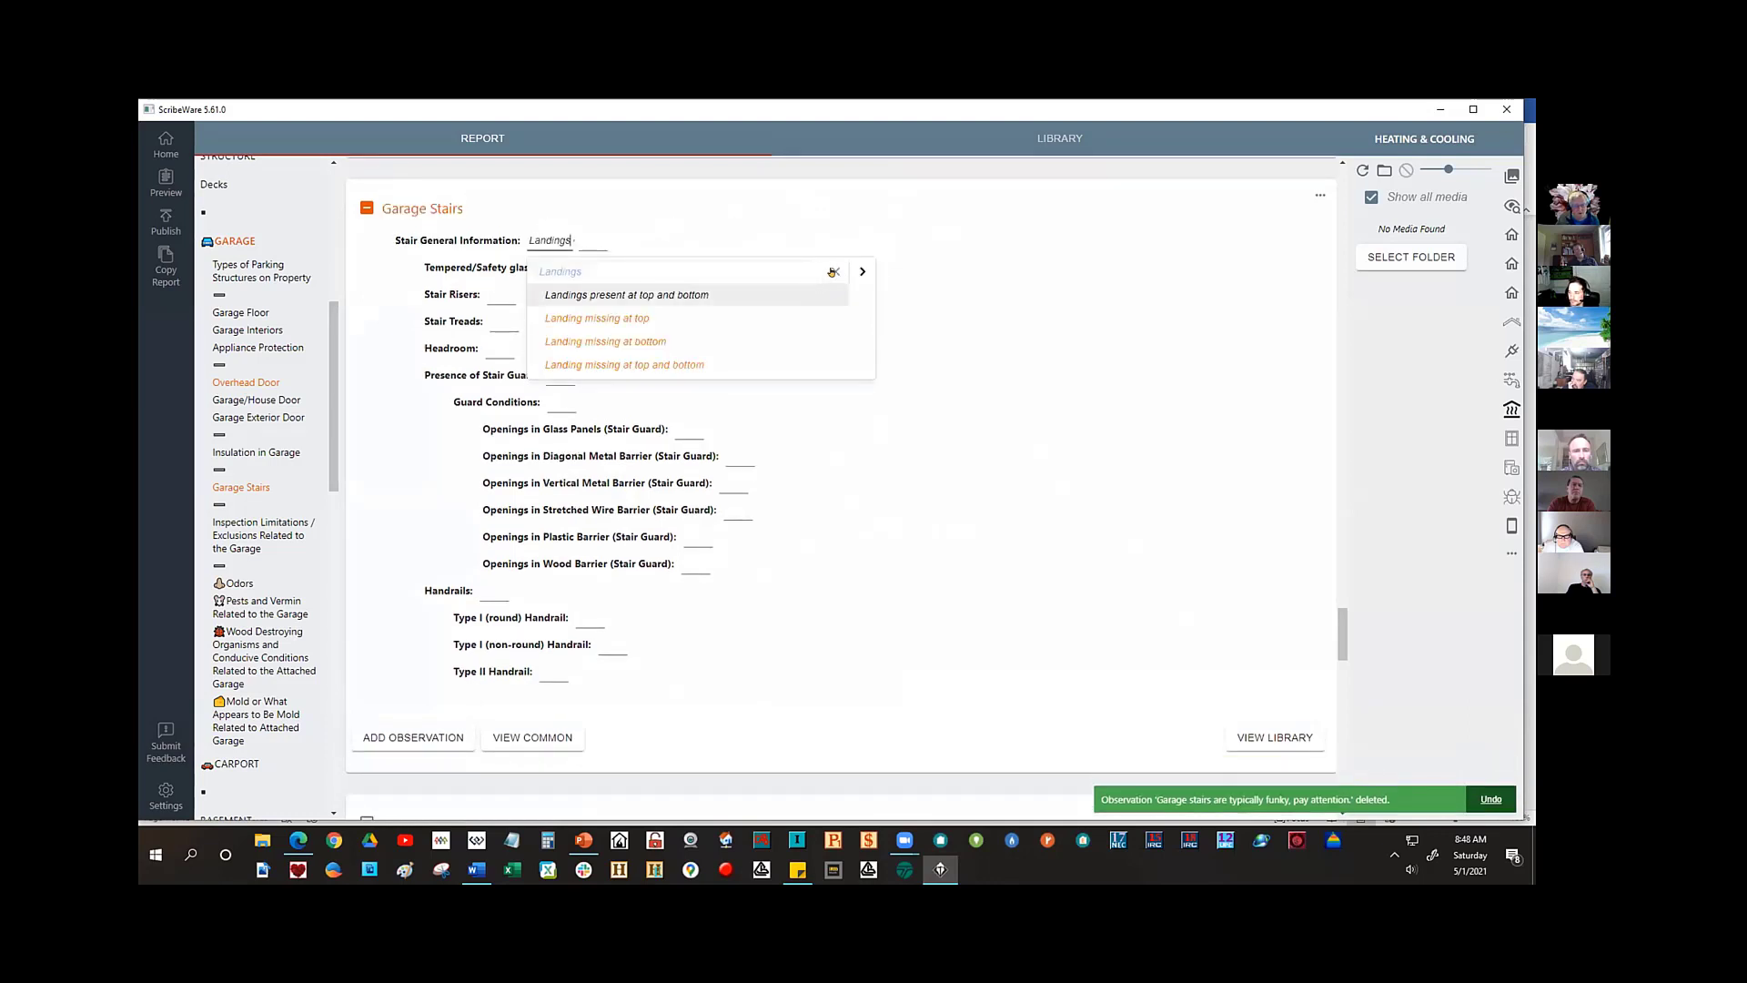
{"action": "key", "text": "Return"}
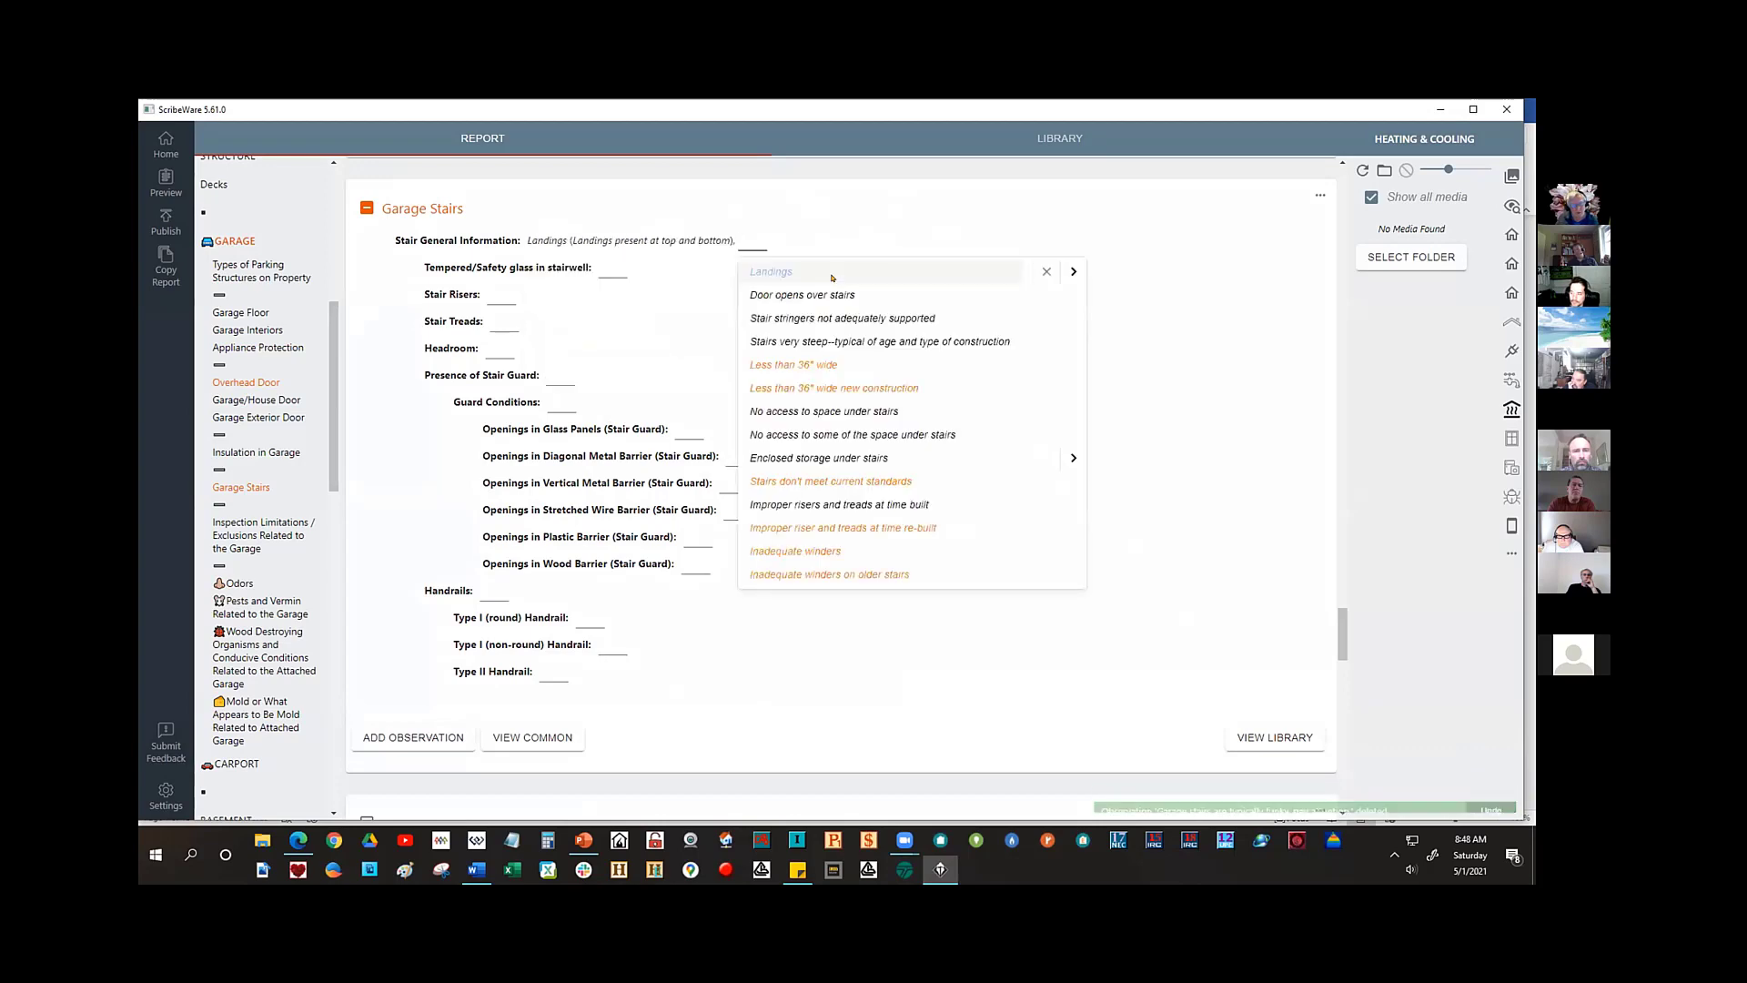
{"action": "left_click", "coordinate": [670, 239]}
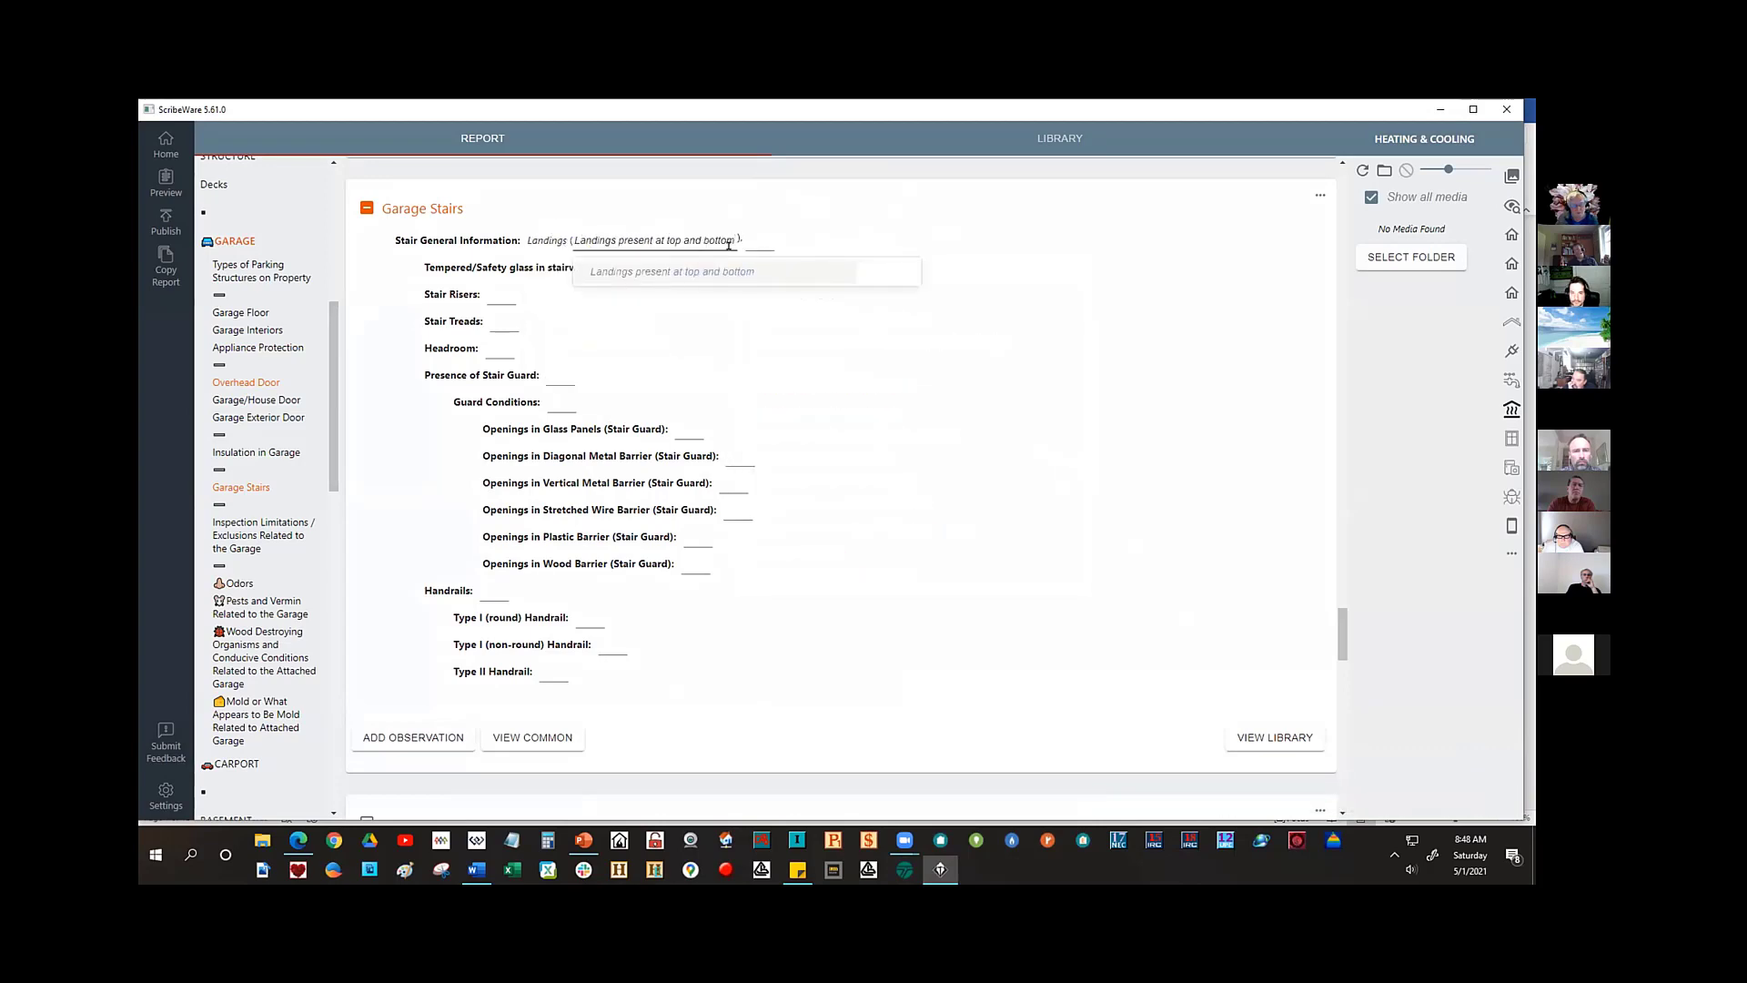
{"action": "left_click", "coordinate": [880, 270]}
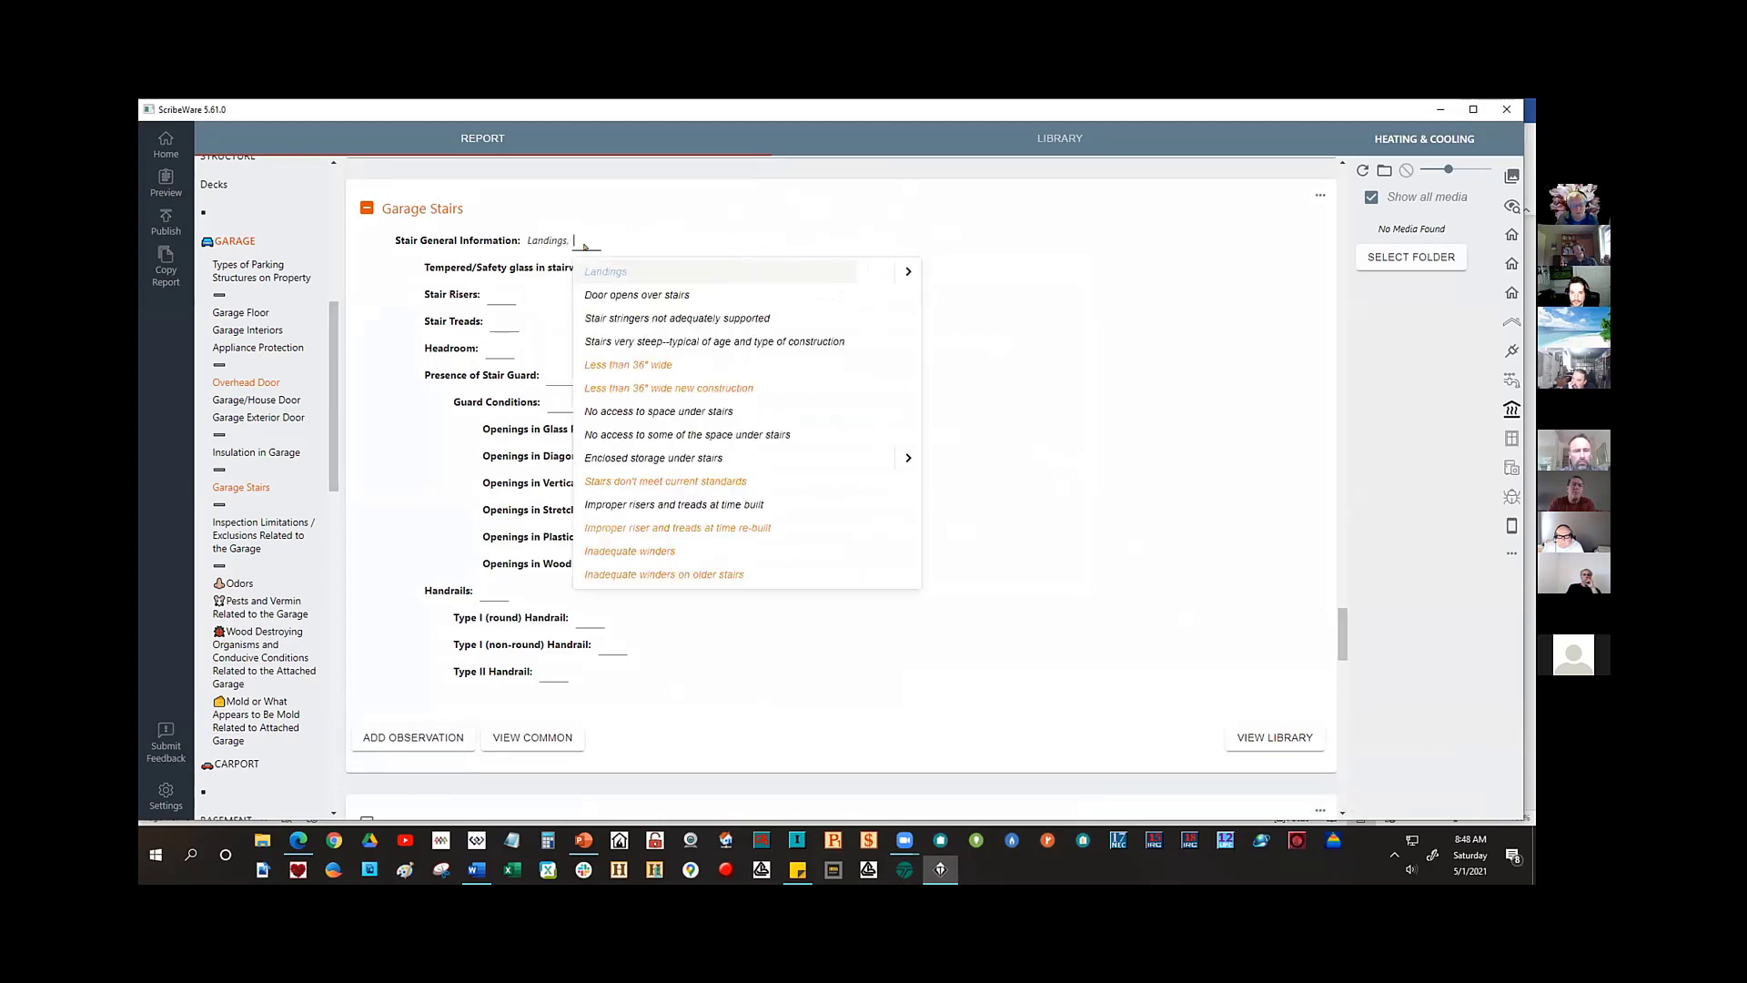
- Reconfirm the Landings answer under Stair General Information to insert its matching library observation
{"action": "left_click", "coordinate": [564, 241]}
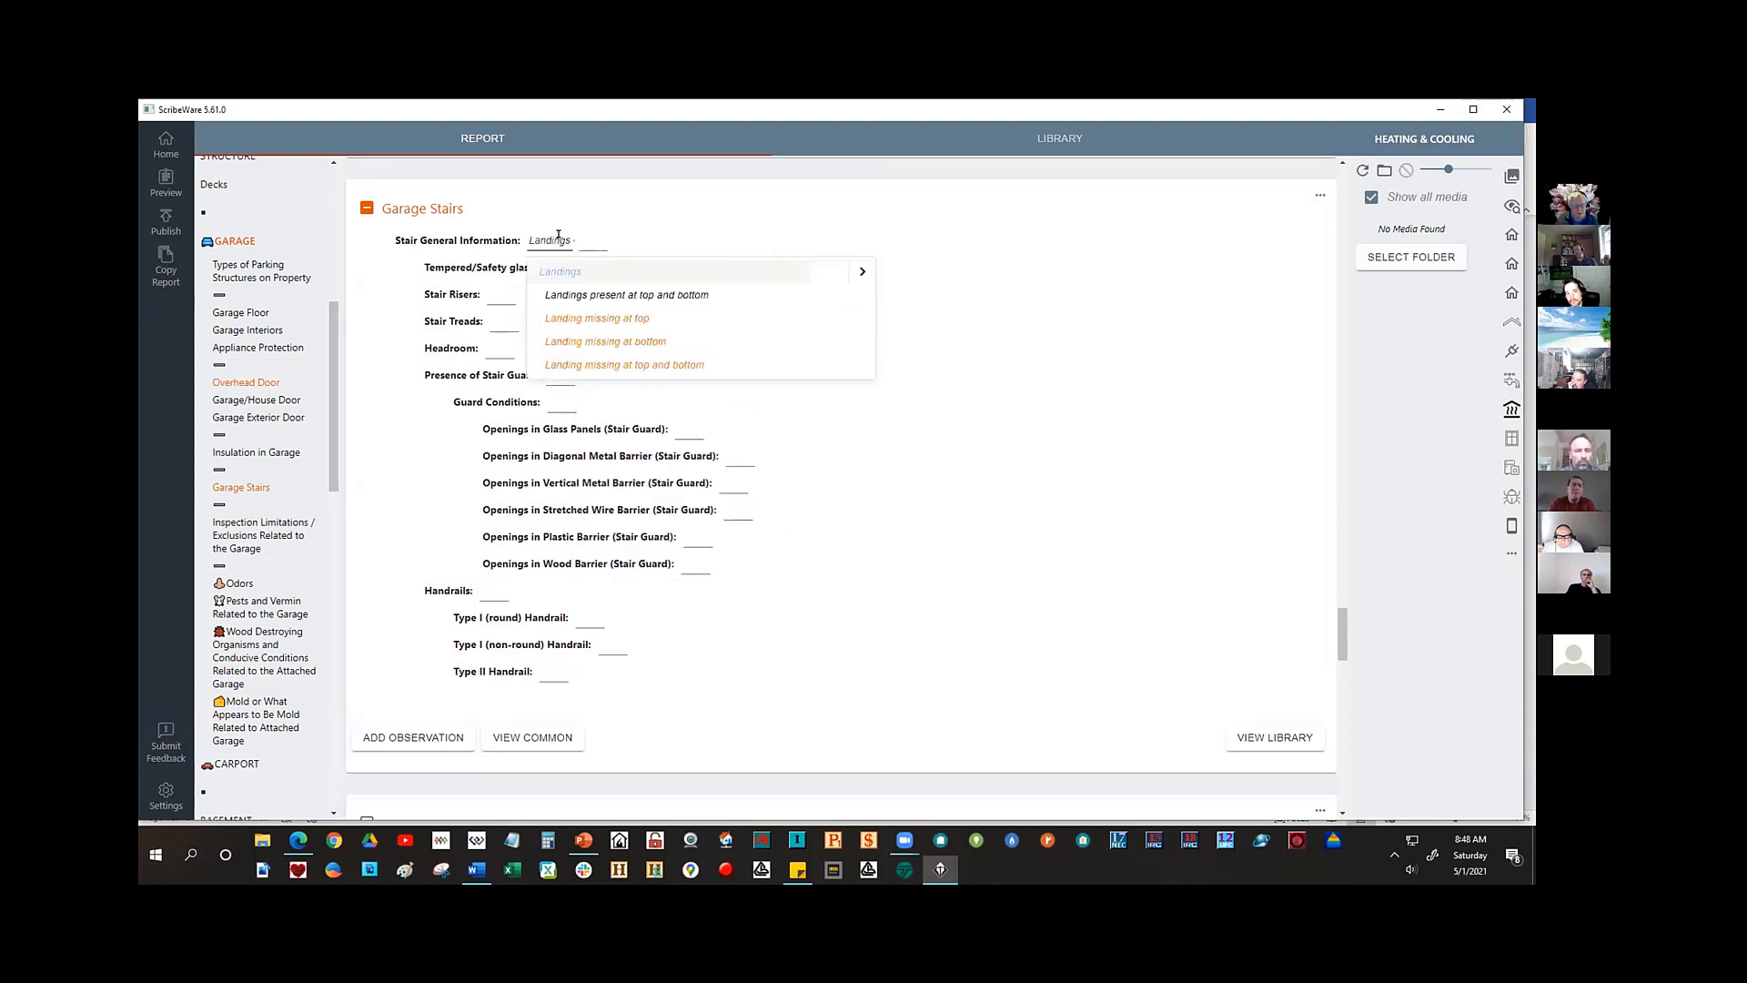
{"action": "double_click", "coordinate": [558, 238]}
{"action": "key", "text": "Return"}
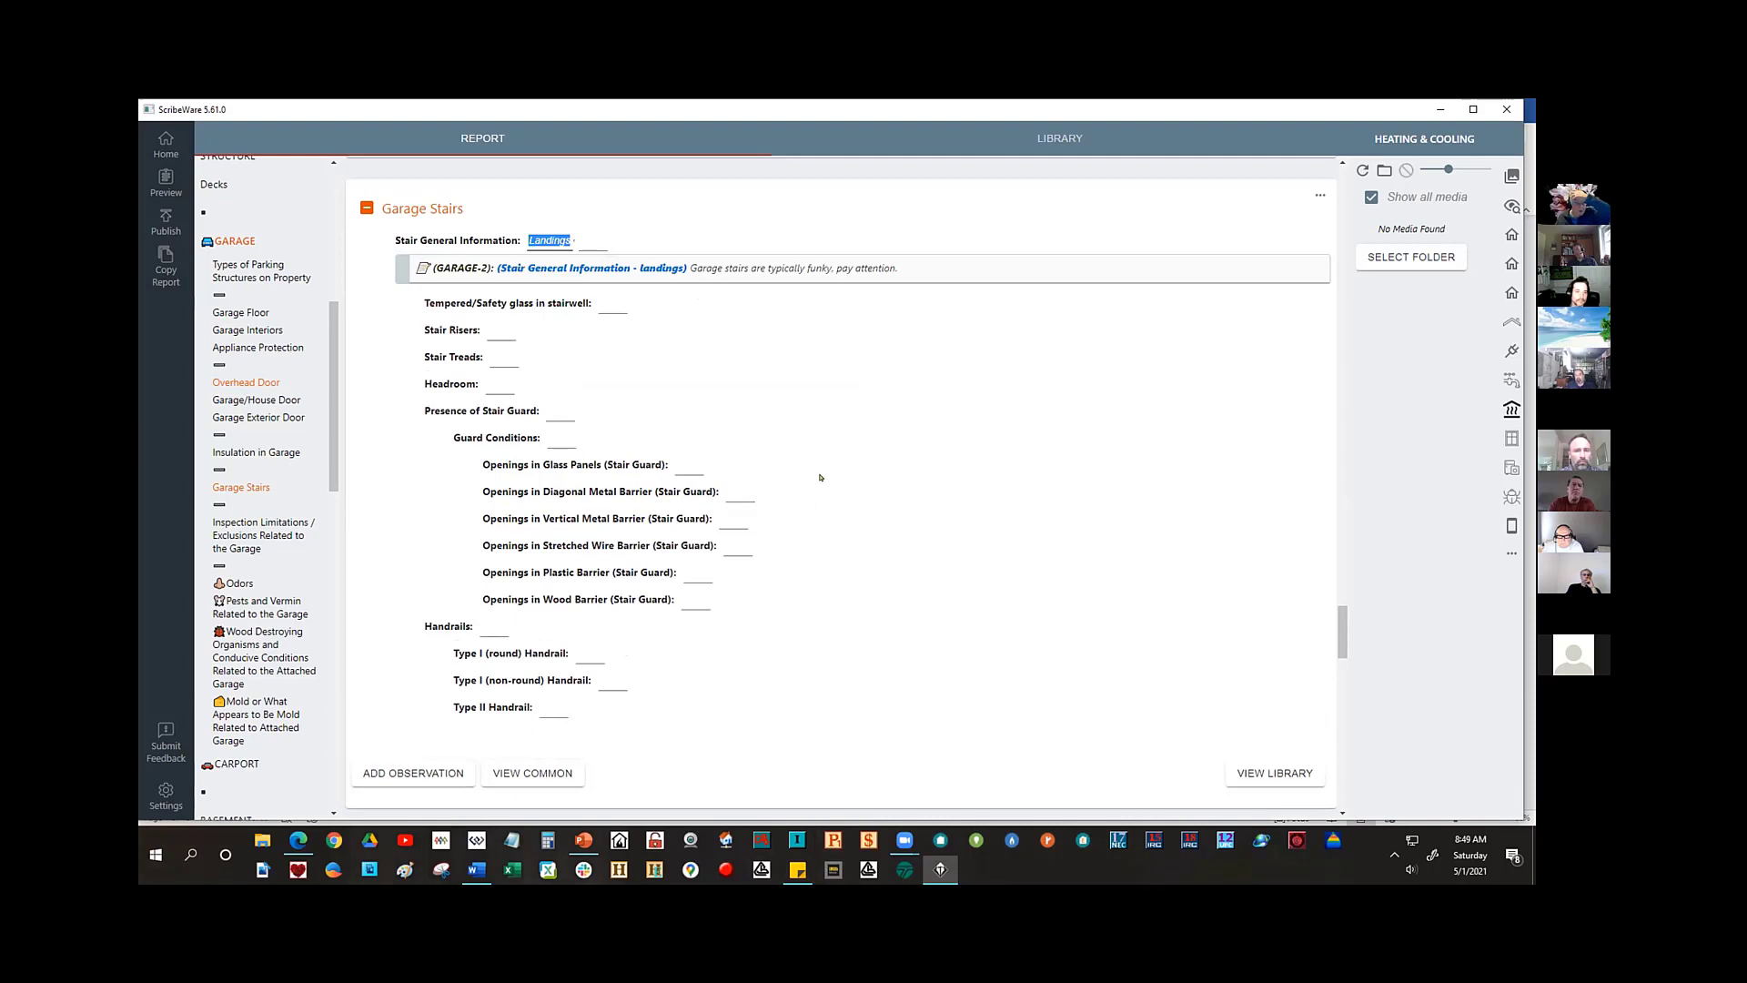
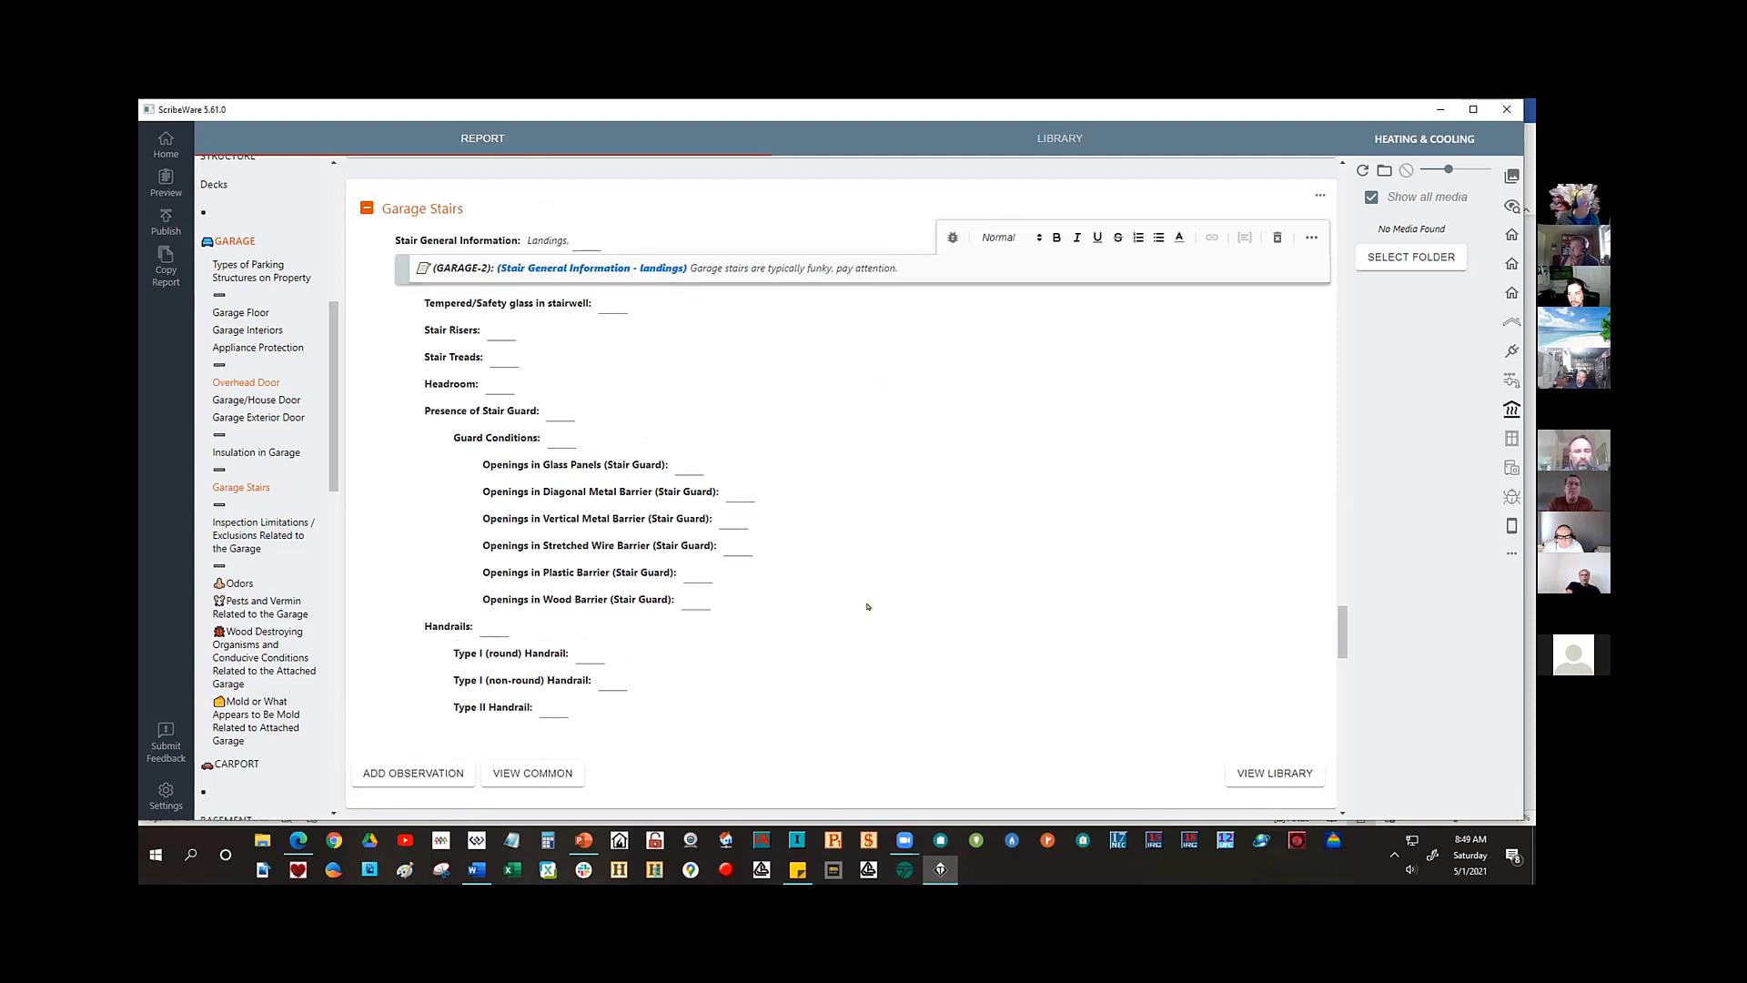
- Add "Door opens over stairs" to Stair General Information and copy that answer's text
{"action": "left_click", "coordinate": [593, 241]}
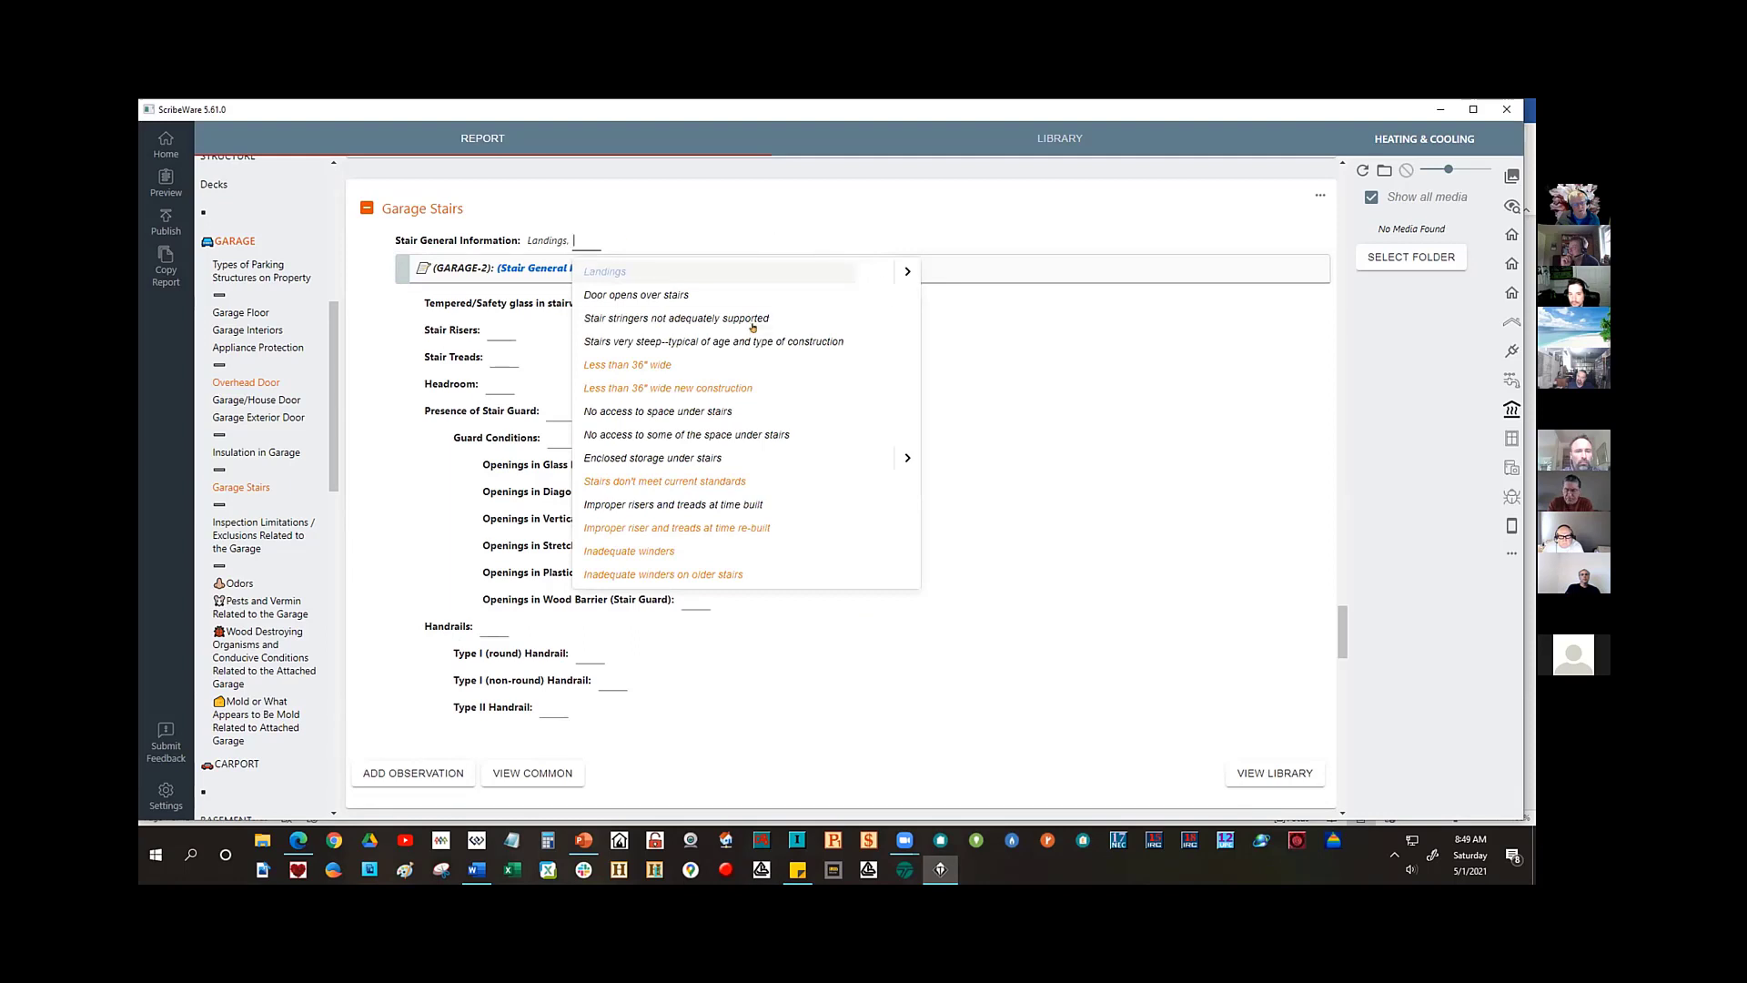
{"action": "left_click", "coordinate": [649, 295]}
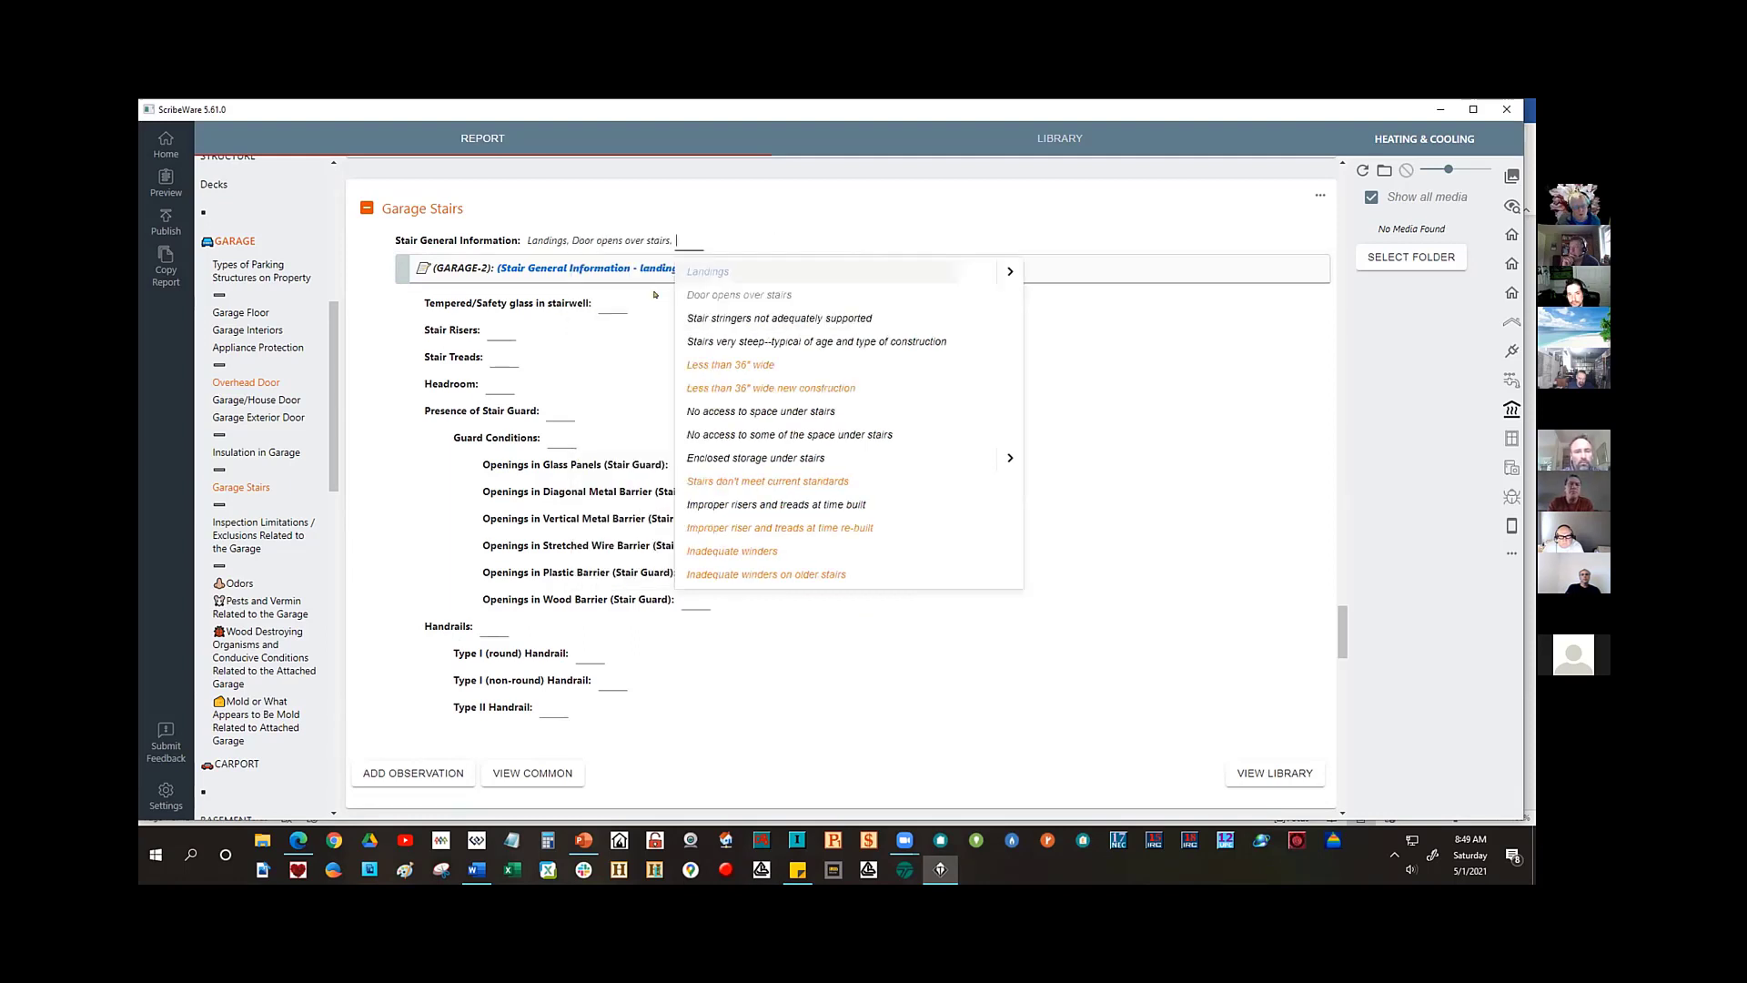
{"action": "left_click", "coordinate": [582, 241]}
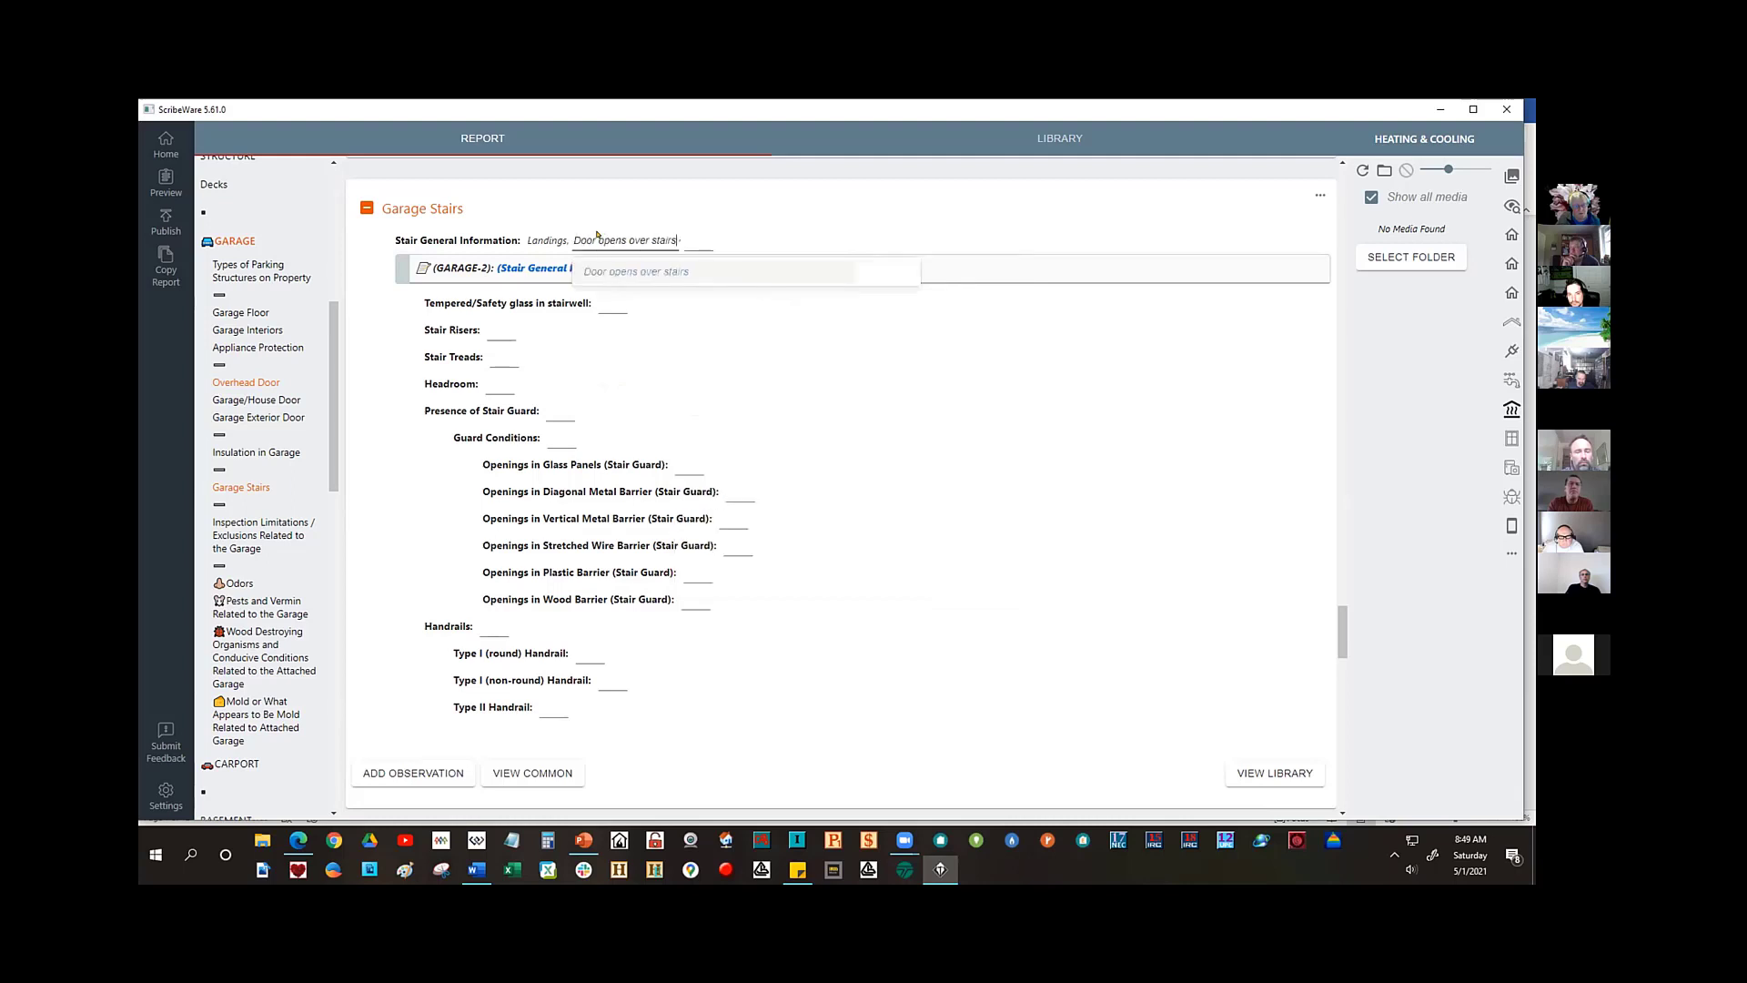
{"action": "left_click", "coordinate": [550, 270]}
{"action": "left_click", "coordinate": [634, 244]}
{"action": "left_click_drag", "start_coordinate": [575, 241], "coordinate": [678, 239]}
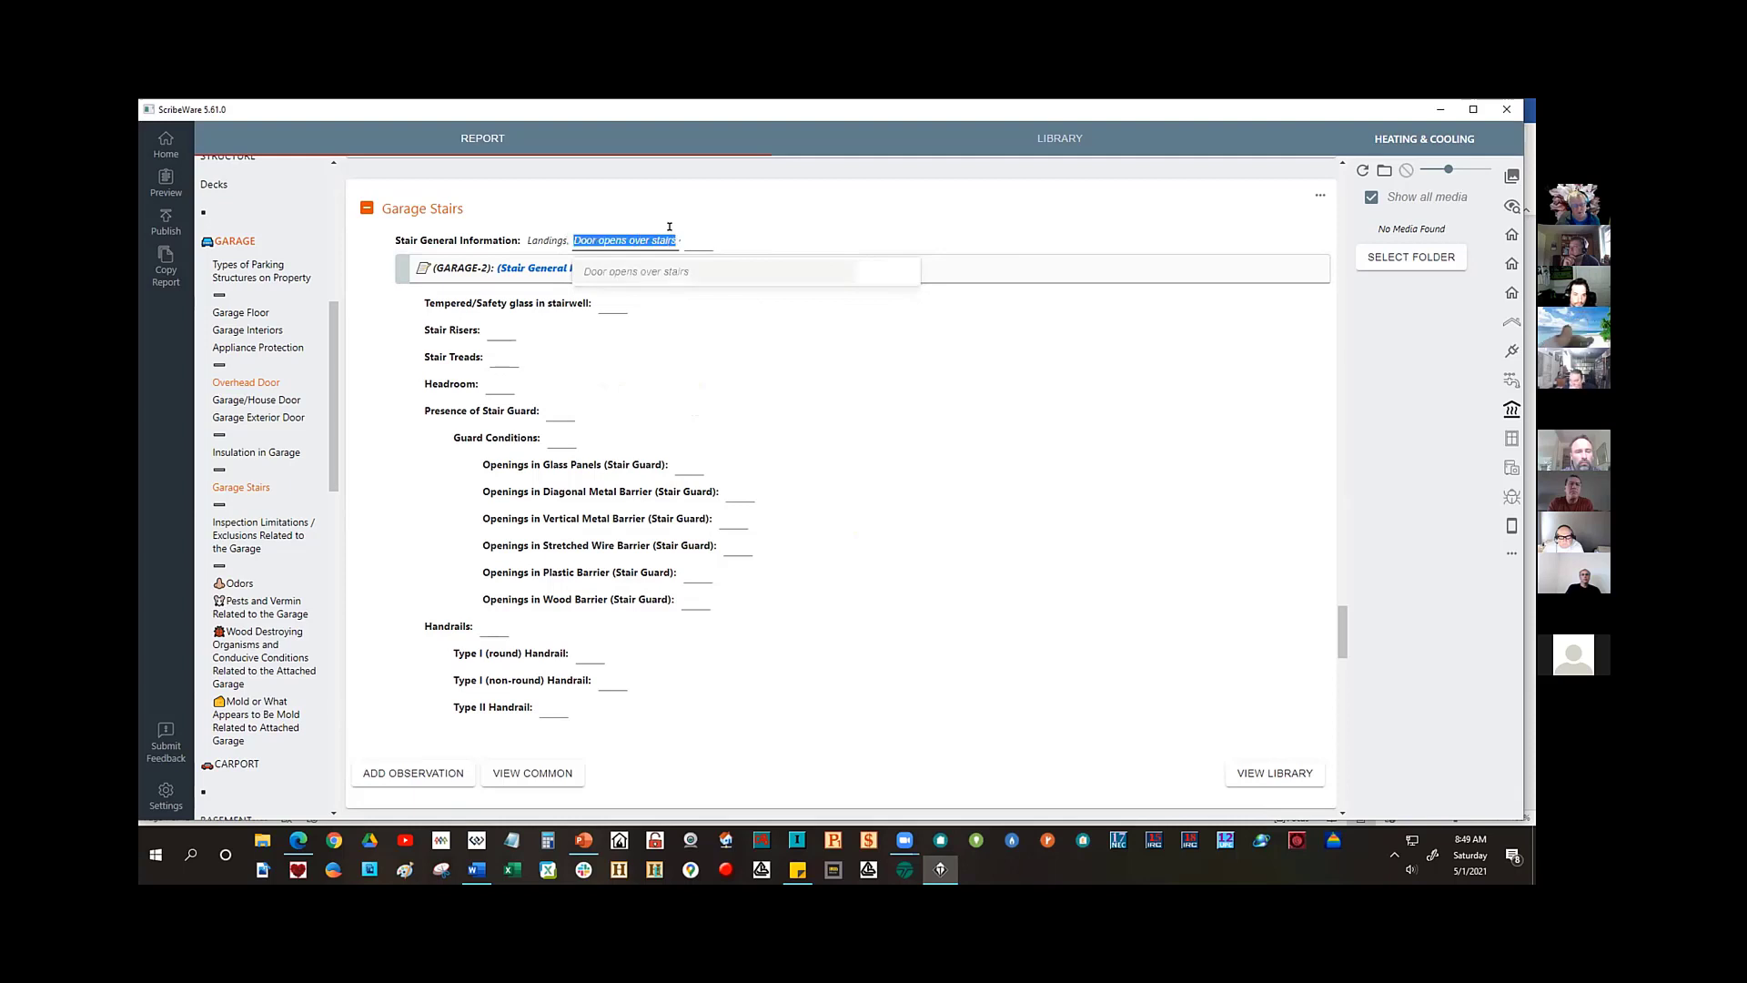
{"action": "right_click", "coordinate": [647, 245]}
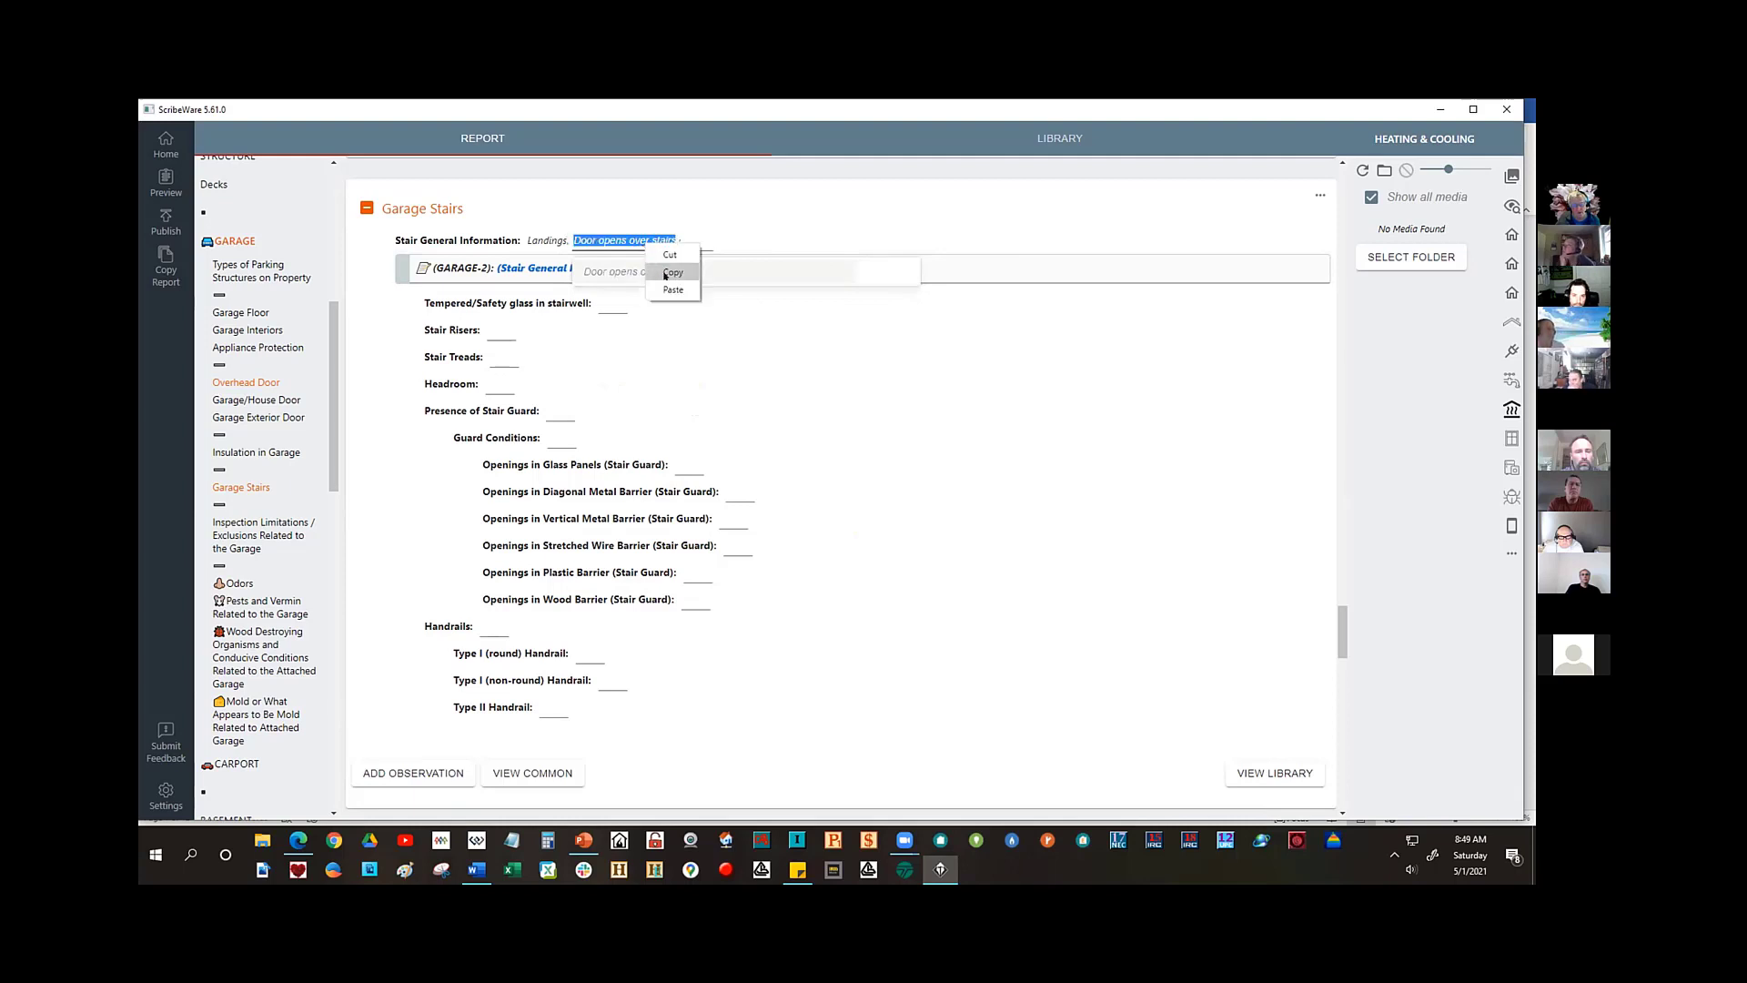
{"action": "left_click", "coordinate": [671, 273]}
- Relabel the garage stairs observation "Stair General Information - Door opens over stairs", save it as a new library entry, and update the report observation with it
{"action": "left_click", "coordinate": [1319, 269]}
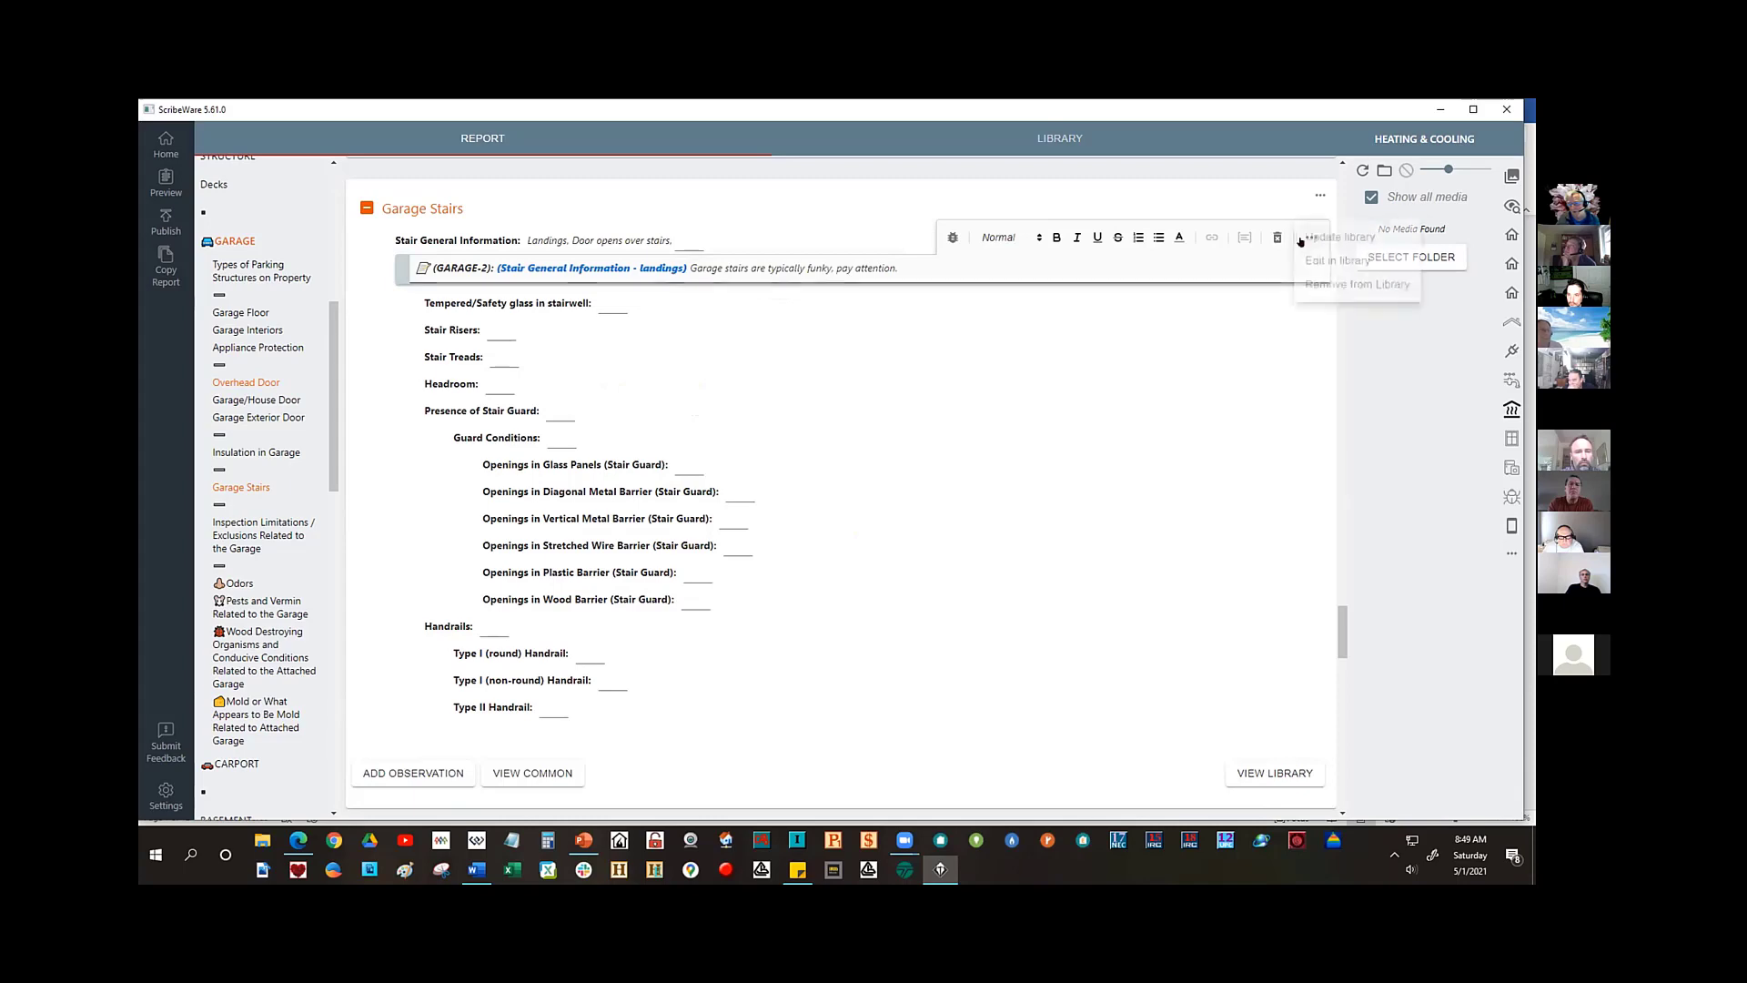
{"action": "left_click", "coordinate": [1312, 237]}
{"action": "left_click", "coordinate": [1340, 263]}
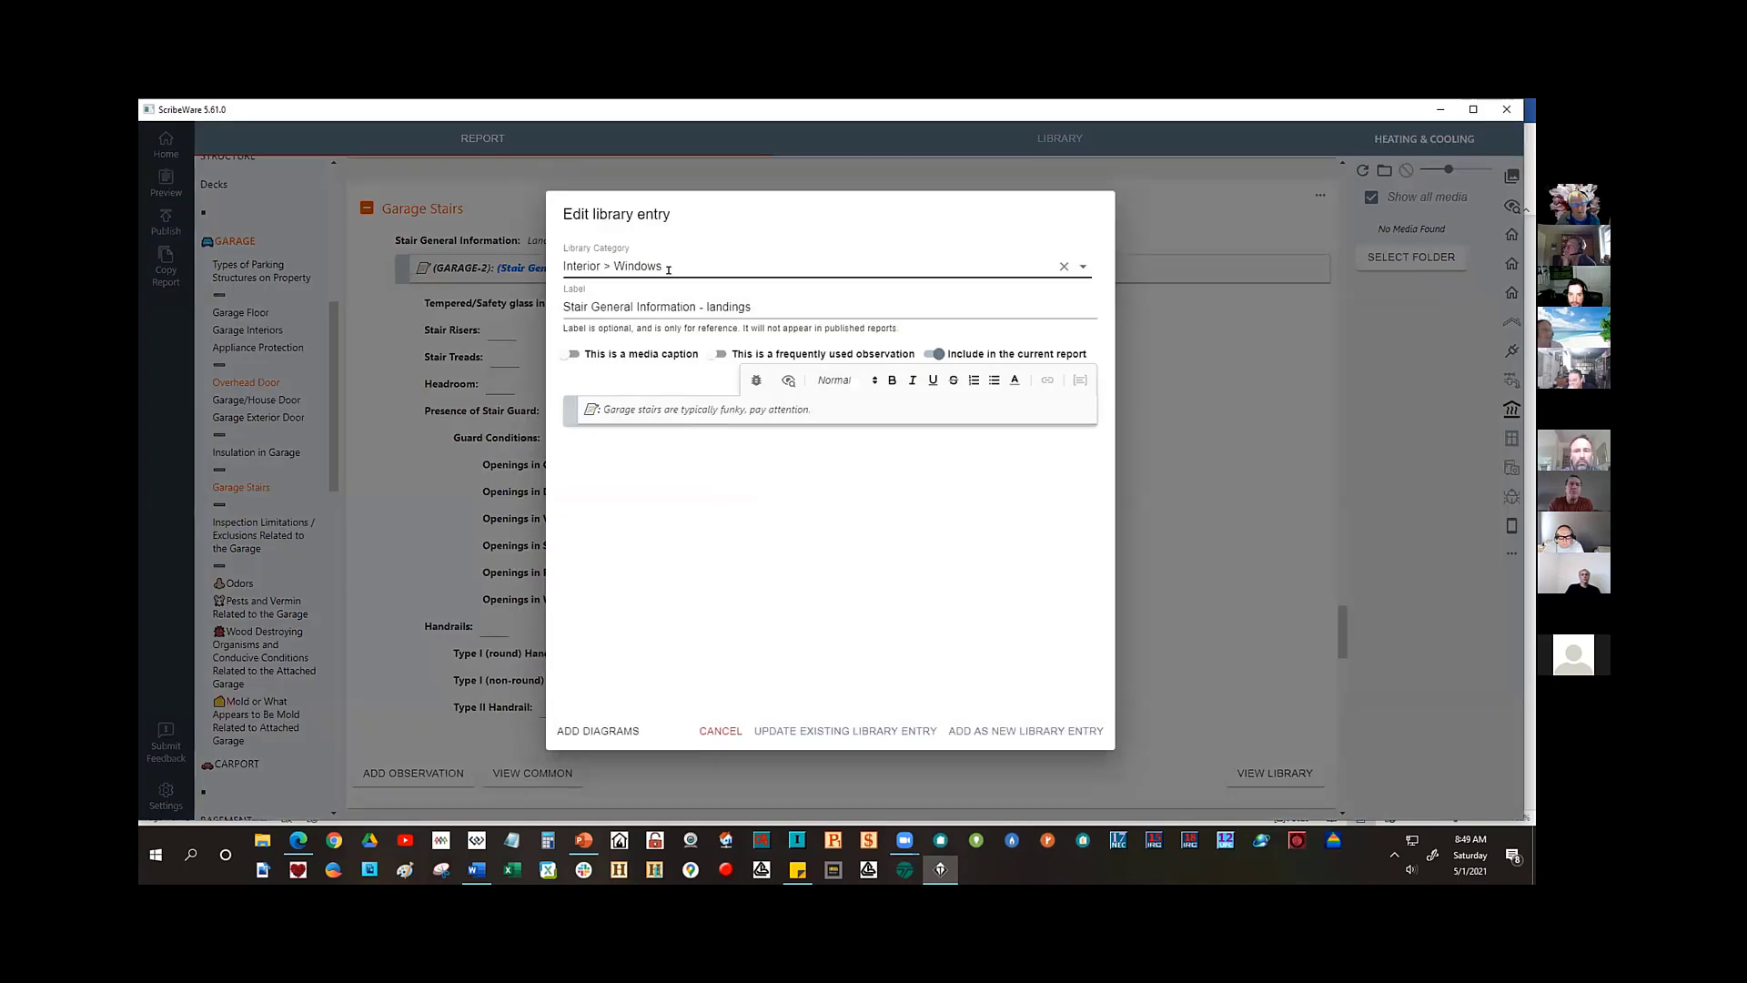
{"action": "left_click_drag", "start_coordinate": [707, 306], "coordinate": [870, 285]}
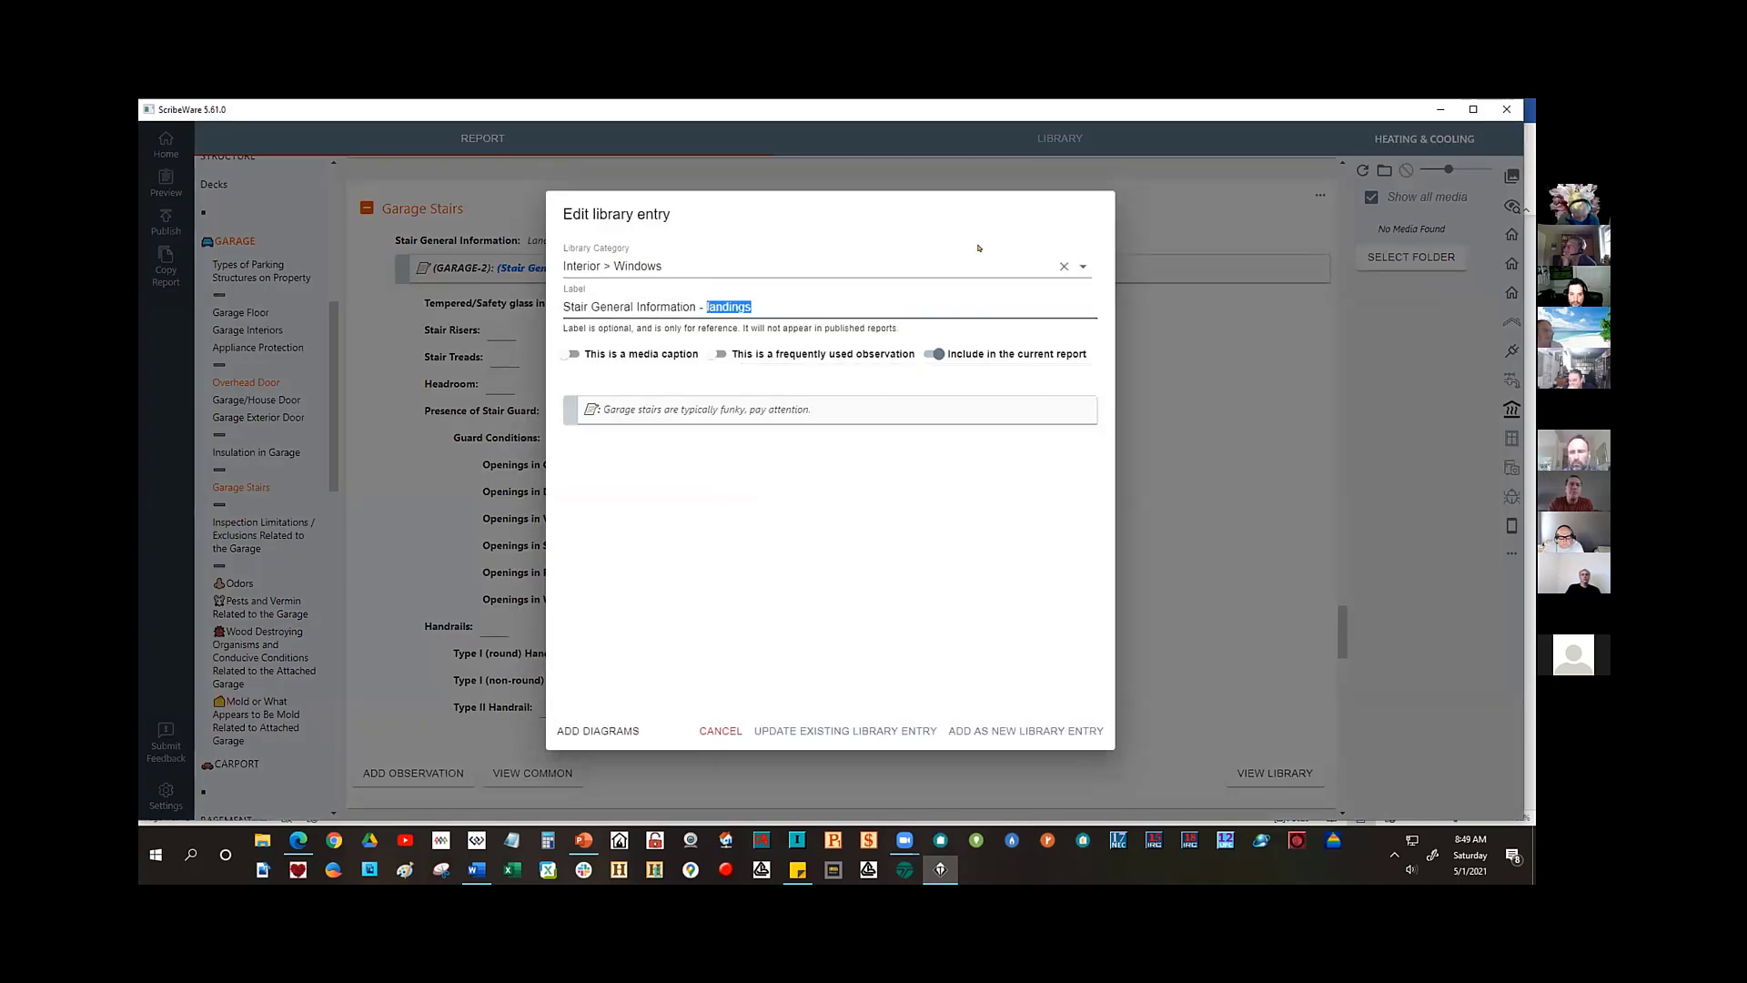
{"action": "type", "text": "Door opens over stairs"}
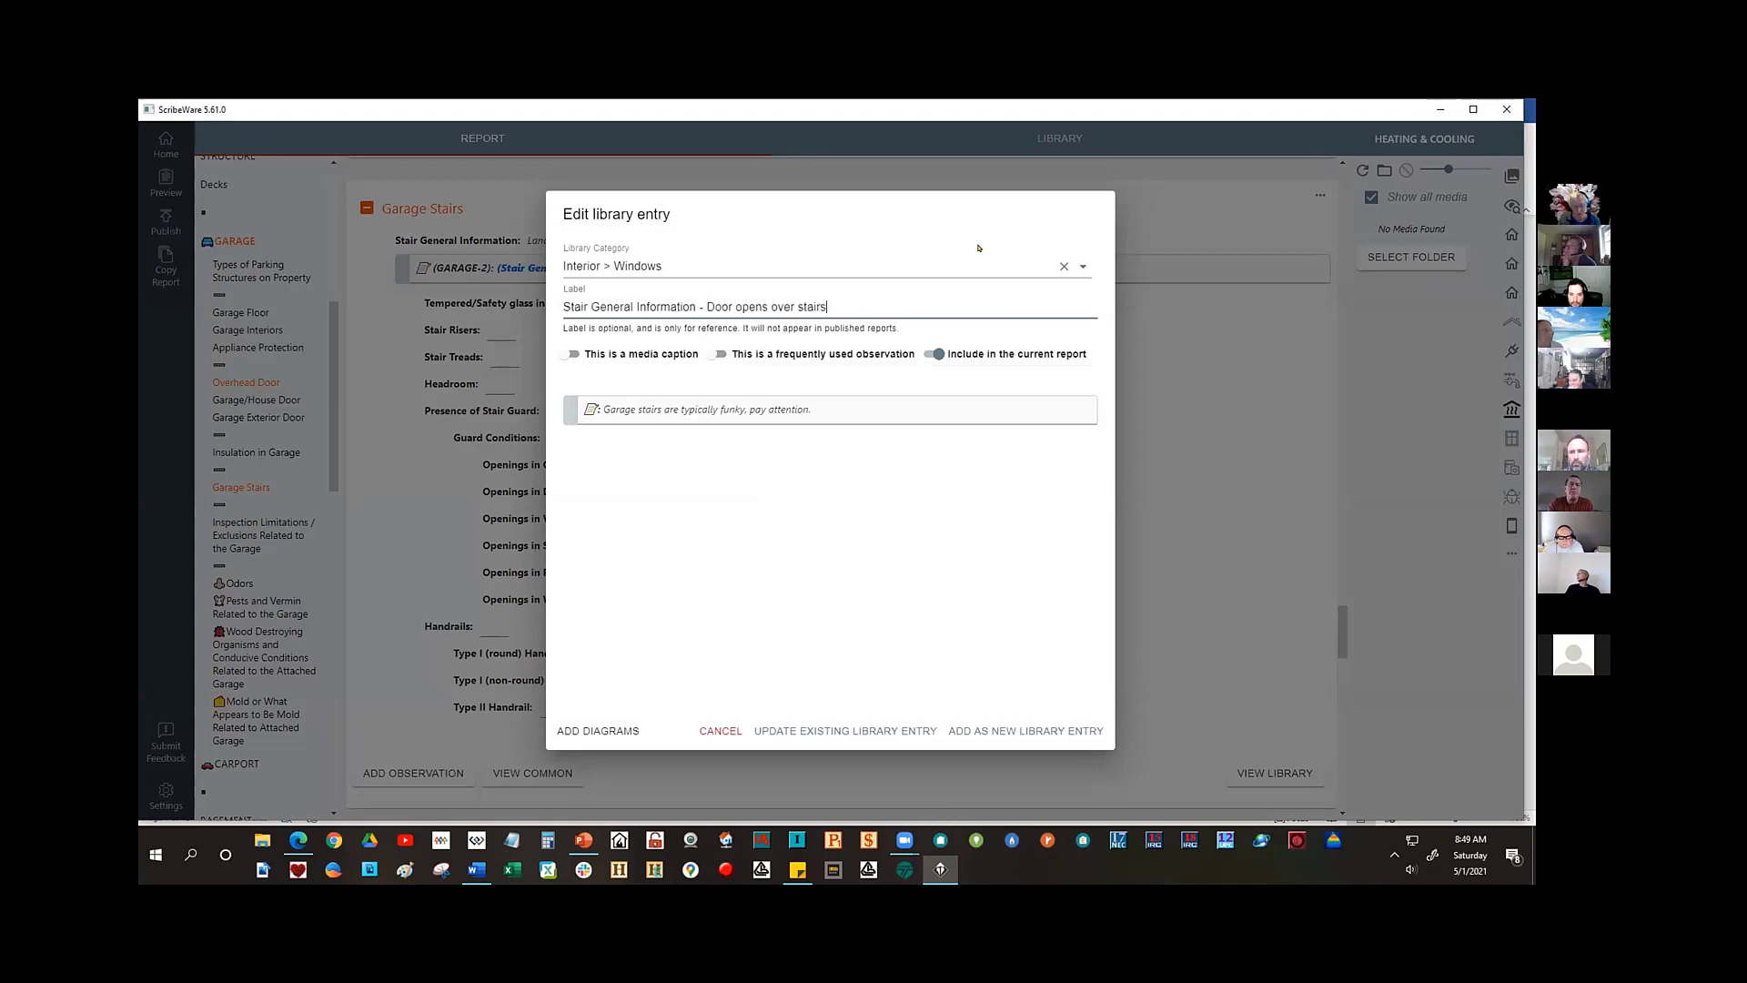
{"action": "left_click", "coordinate": [1004, 731]}
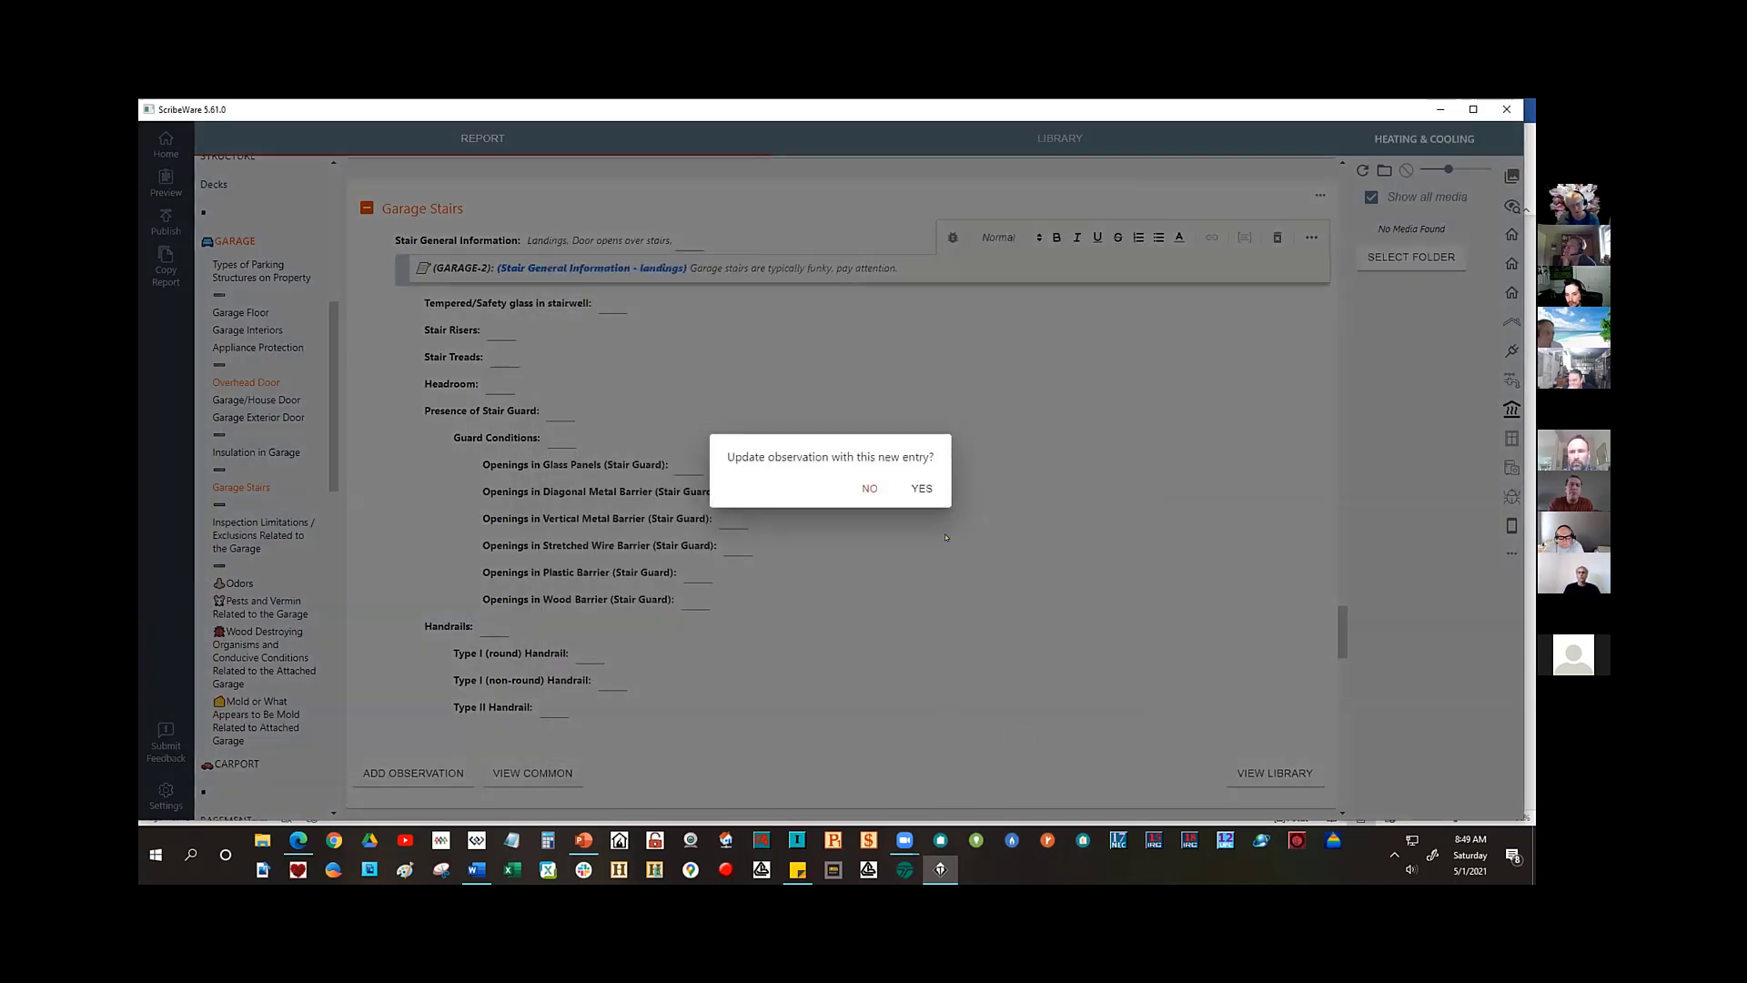
{"action": "left_click", "coordinate": [922, 489]}
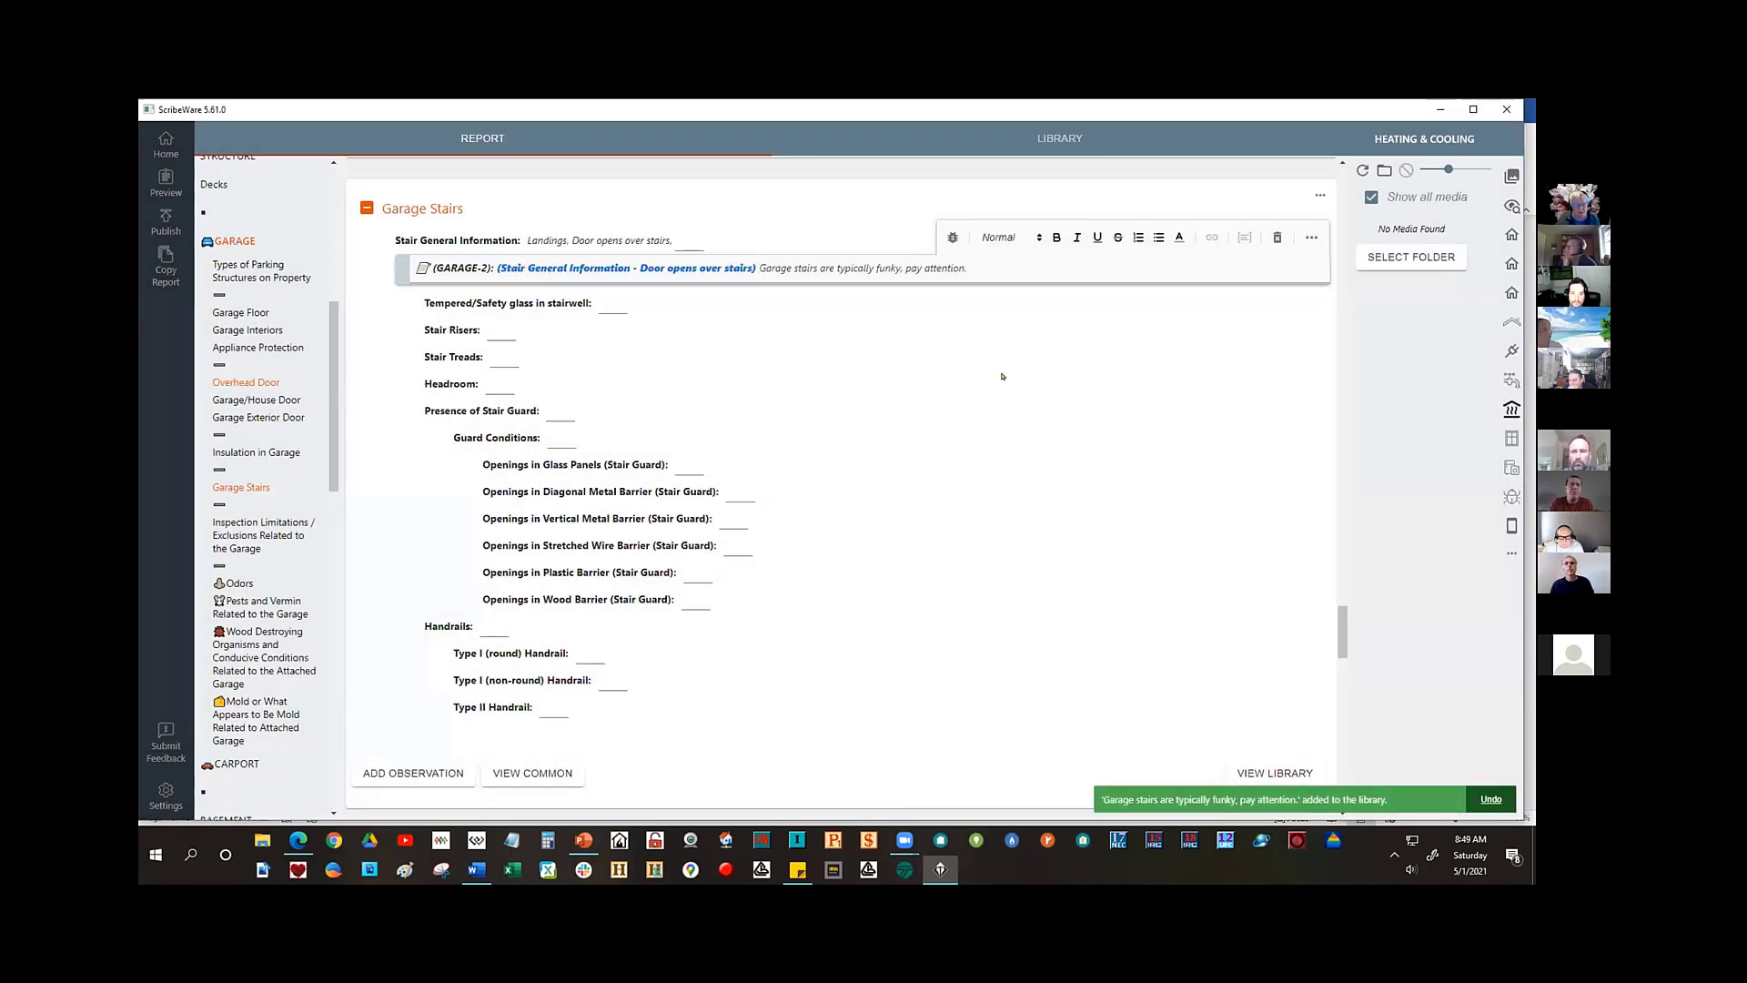
- Remove and reselect "Door opens over stairs" under Stair General Information to reinsert its matching library observation
{"action": "left_click", "coordinate": [632, 241]}
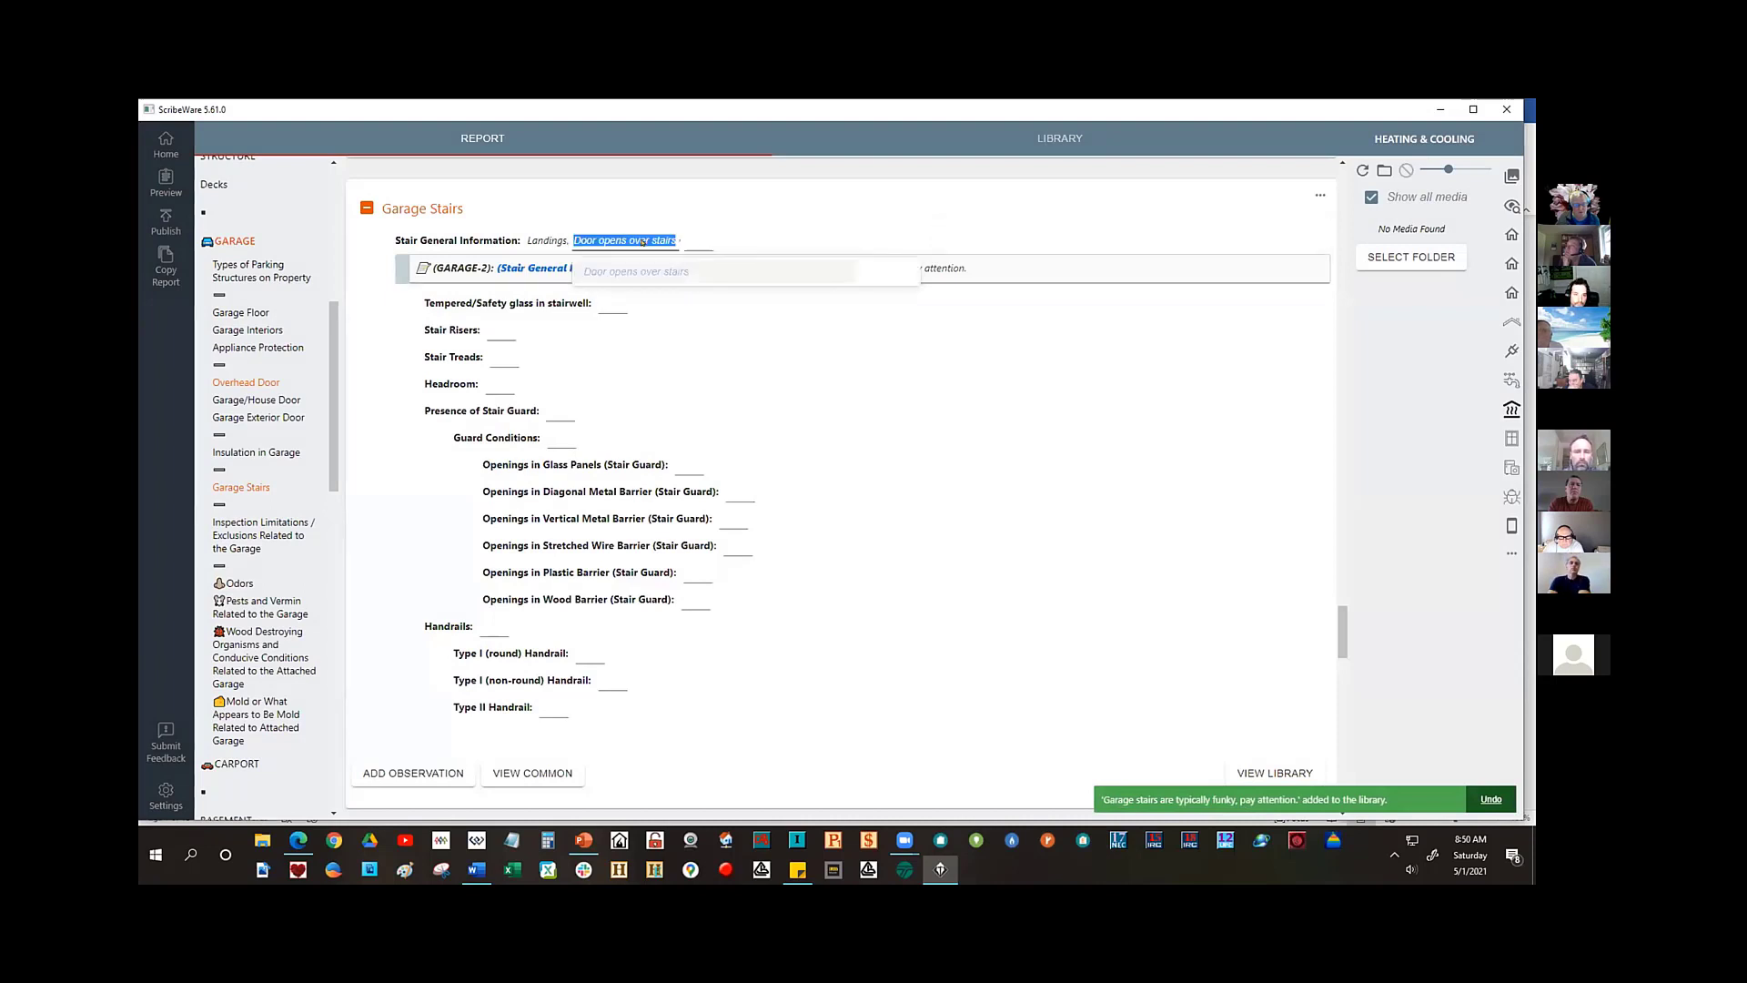
{"action": "left_click", "coordinate": [896, 406]}
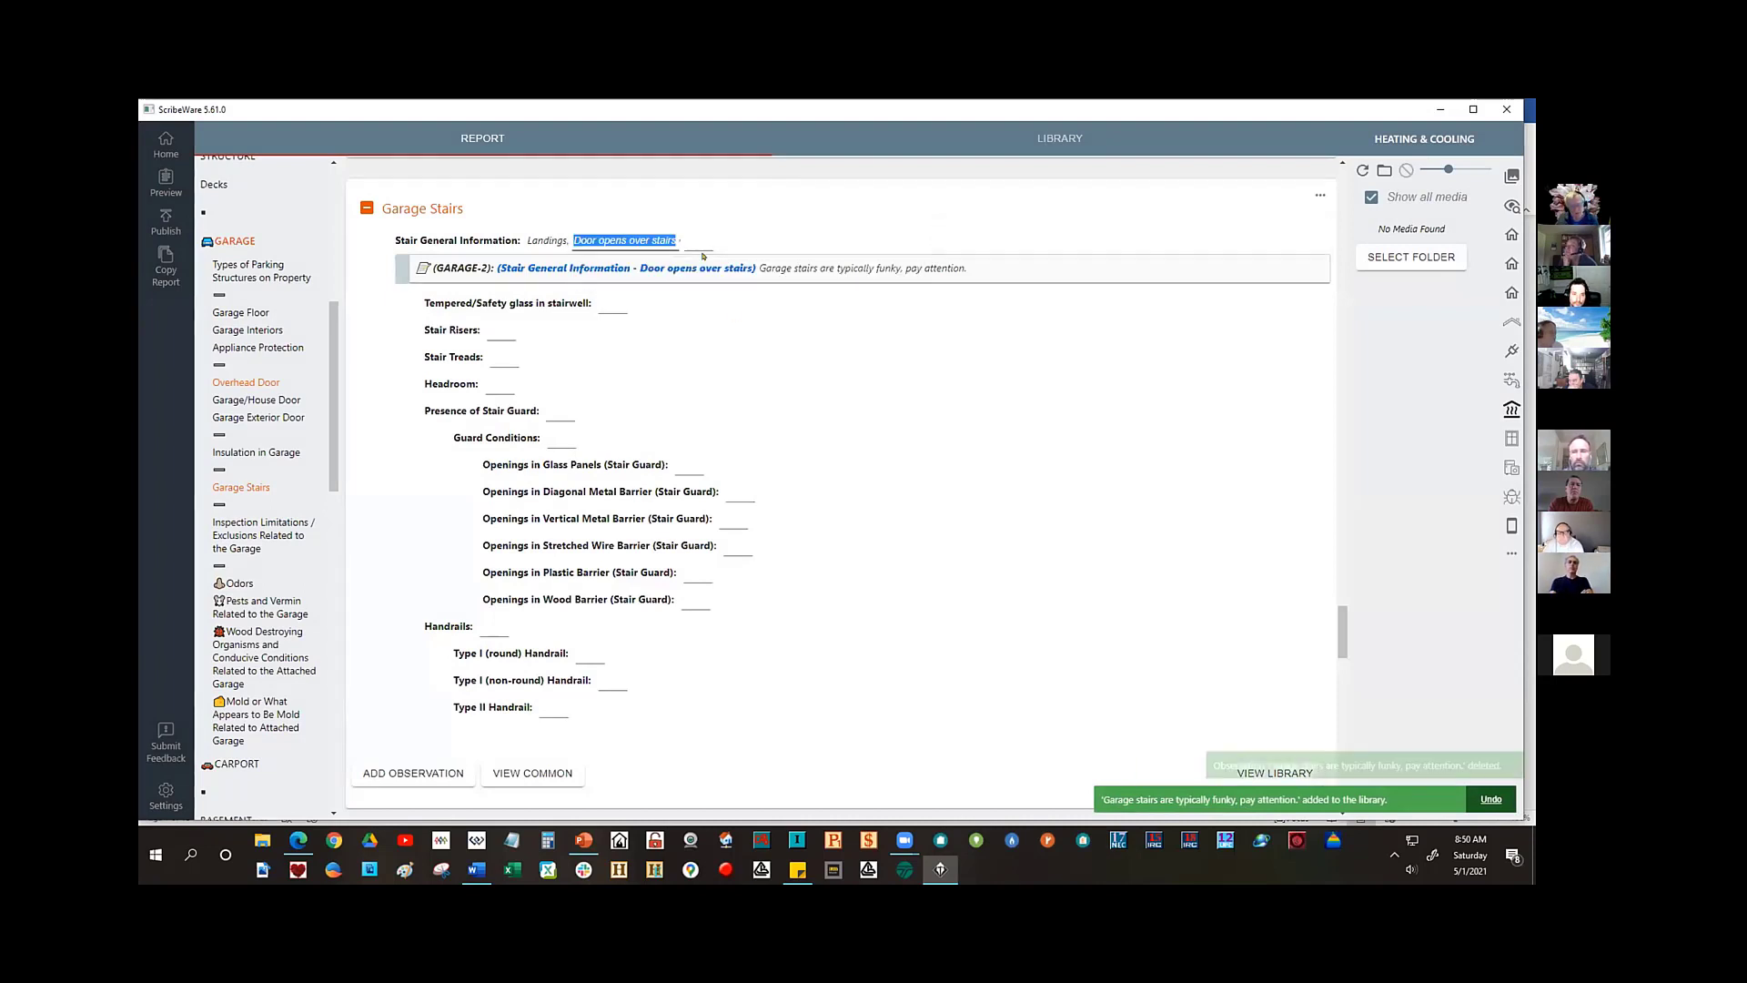
{"action": "left_click", "coordinate": [855, 361]}
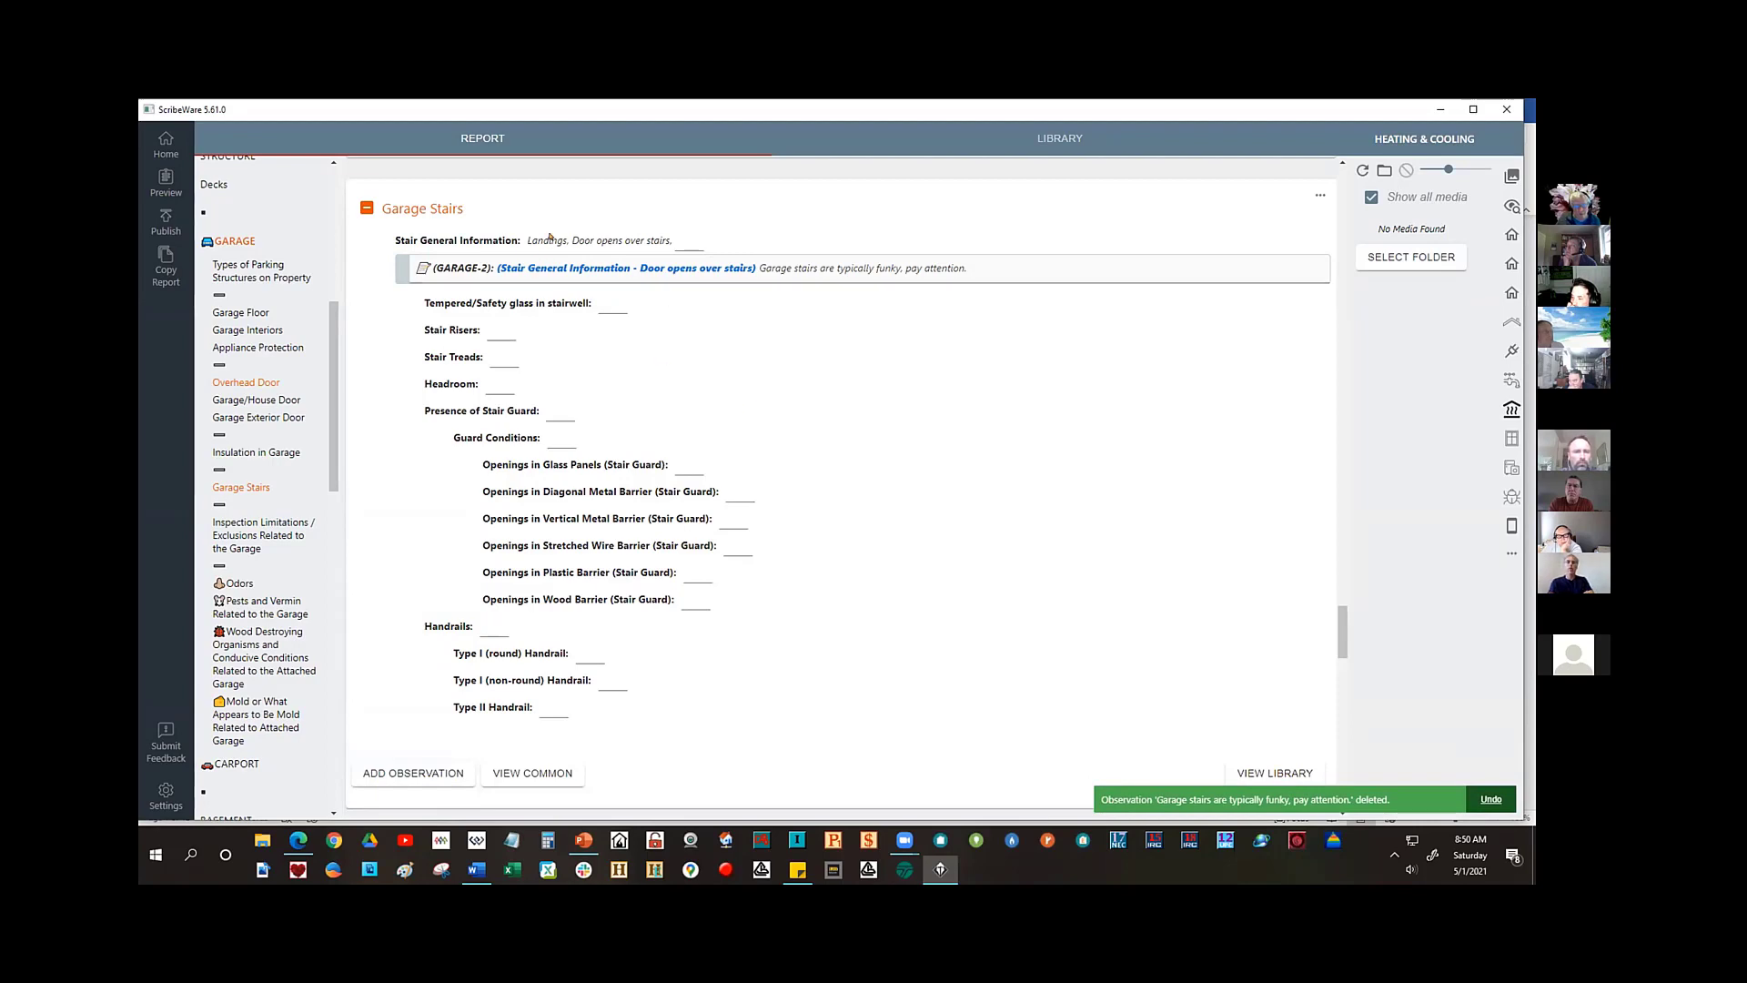
- Set the Landings answer's detail to "Landing missing at bottom" and examine the matching Repair/Replace observation
{"action": "left_click", "coordinate": [549, 241]}
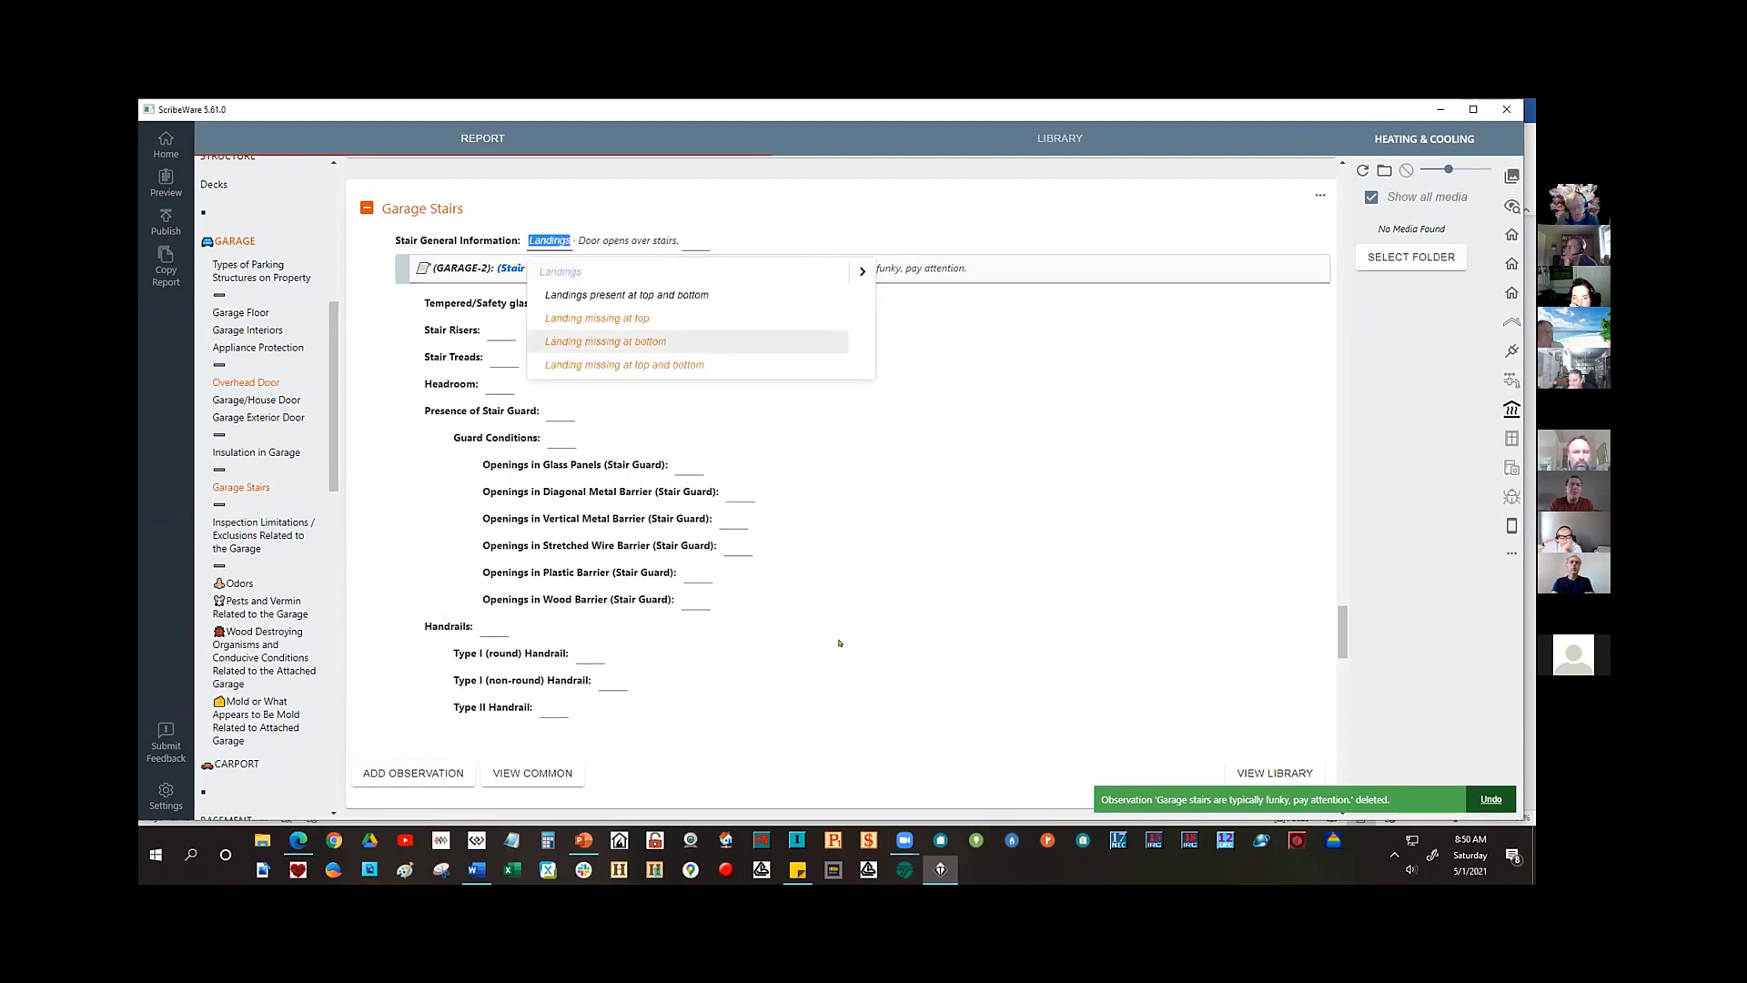
{"action": "key", "text": "Return"}
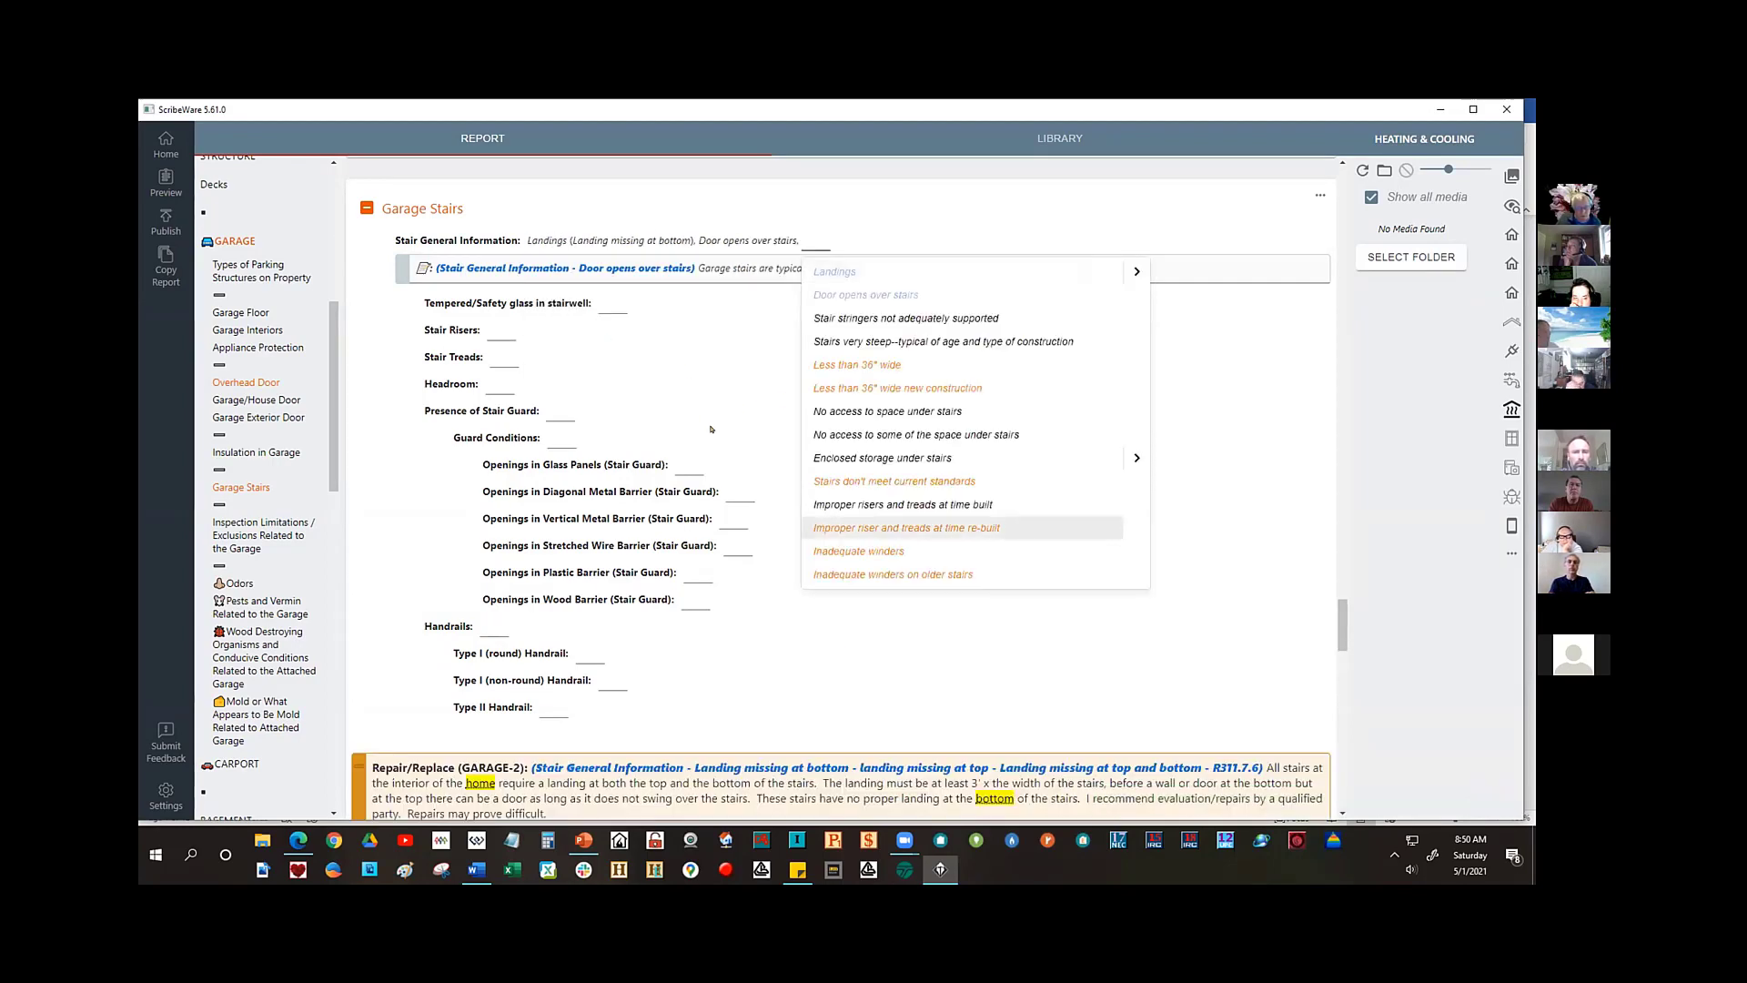
{"action": "scroll", "coordinate": [711, 437], "scroll_direction": "down", "scroll_amount": 1}
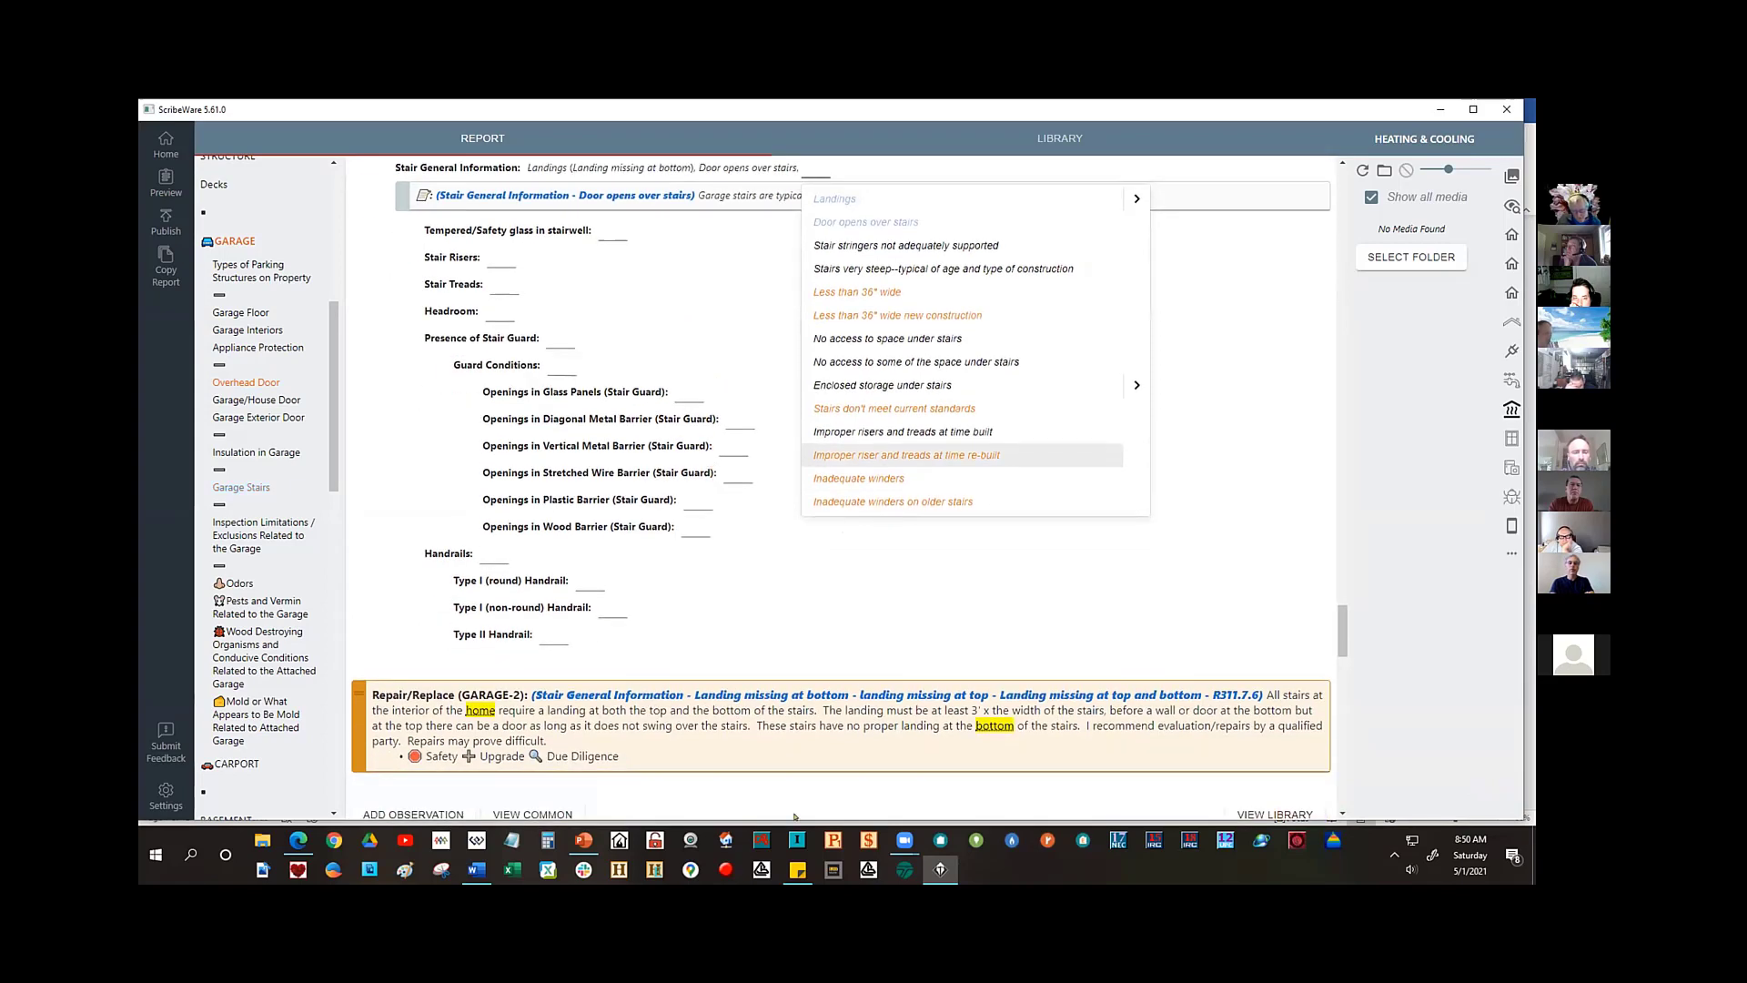
{"action": "left_click", "coordinate": [811, 717]}
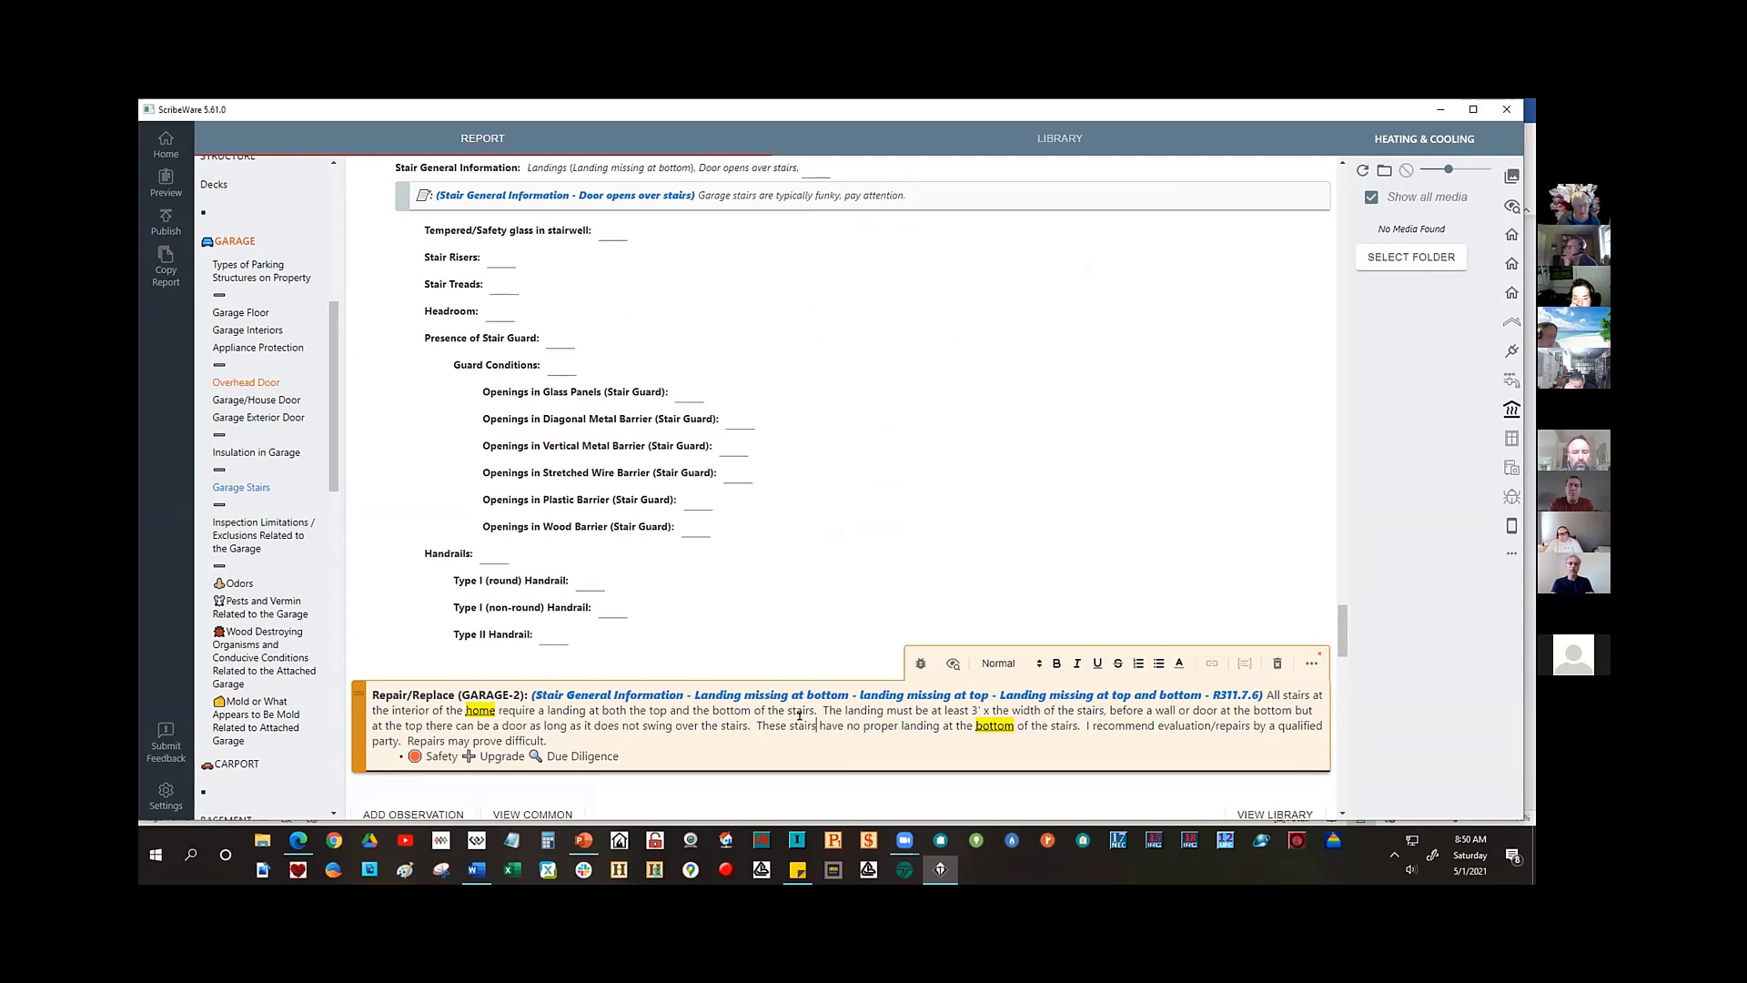
{"action": "scroll", "coordinate": [576, 218], "scroll_direction": "up", "scroll_amount": 1}
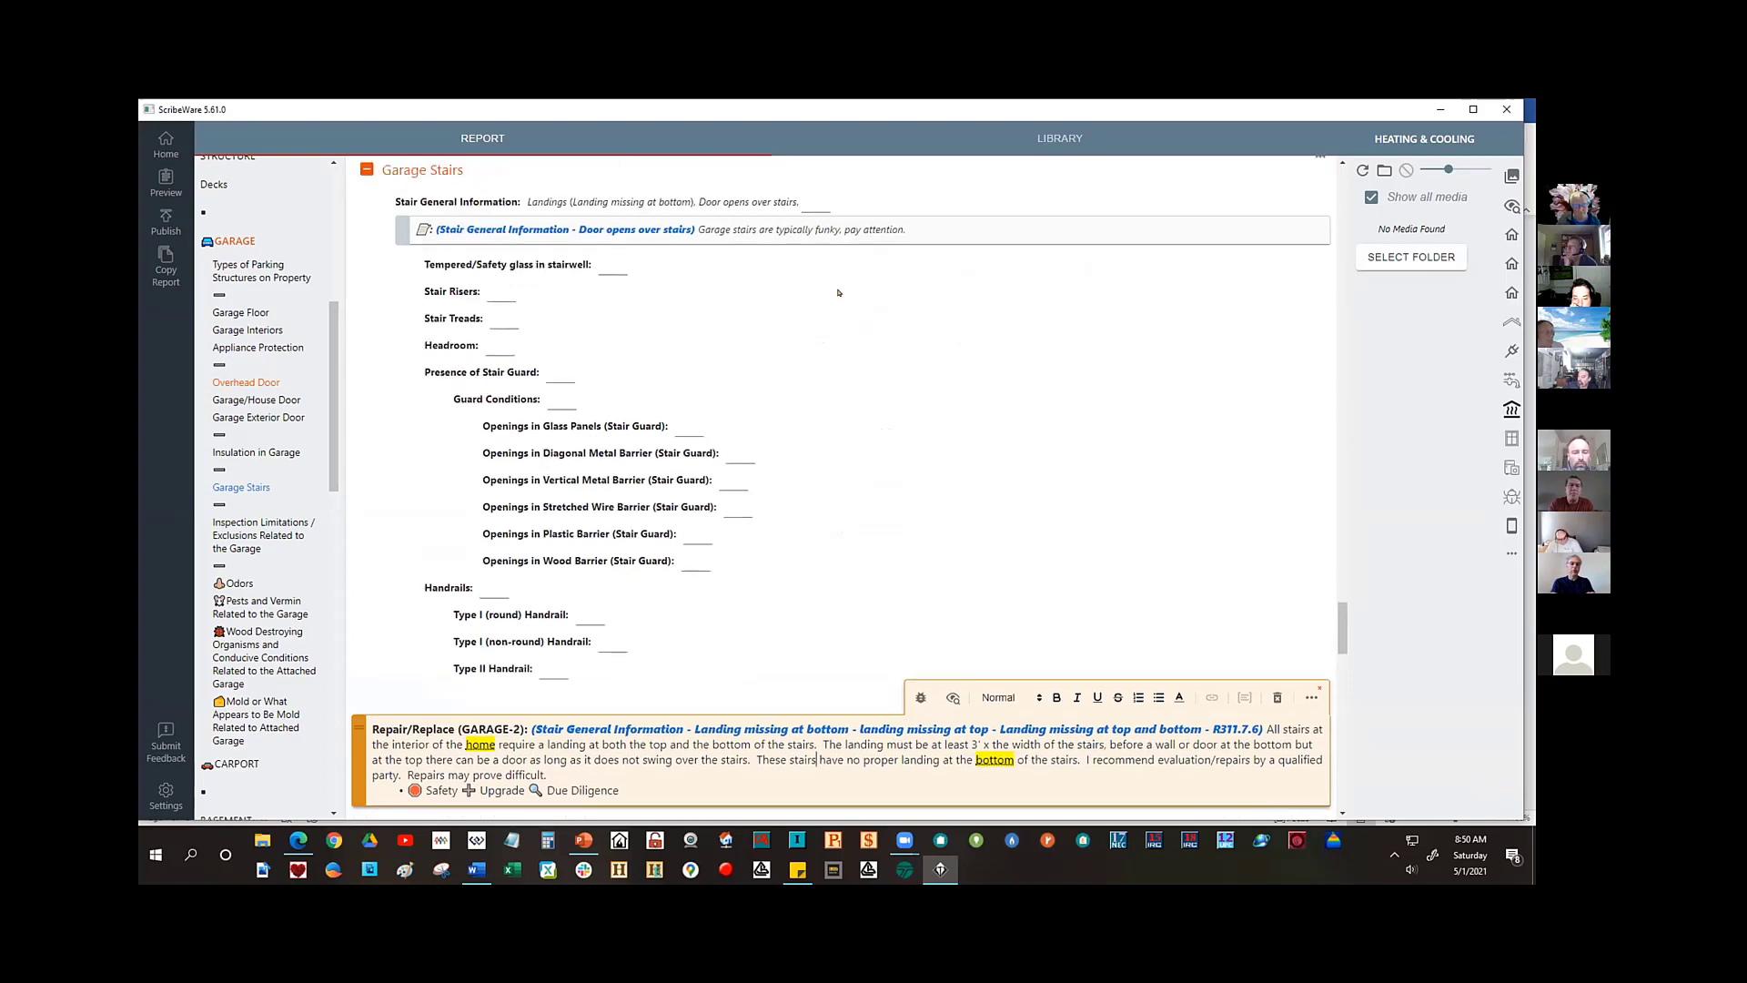
{"action": "scroll", "coordinate": [576, 219], "scroll_direction": "up", "scroll_amount": 1}
{"action": "left_click", "coordinate": [692, 265]}
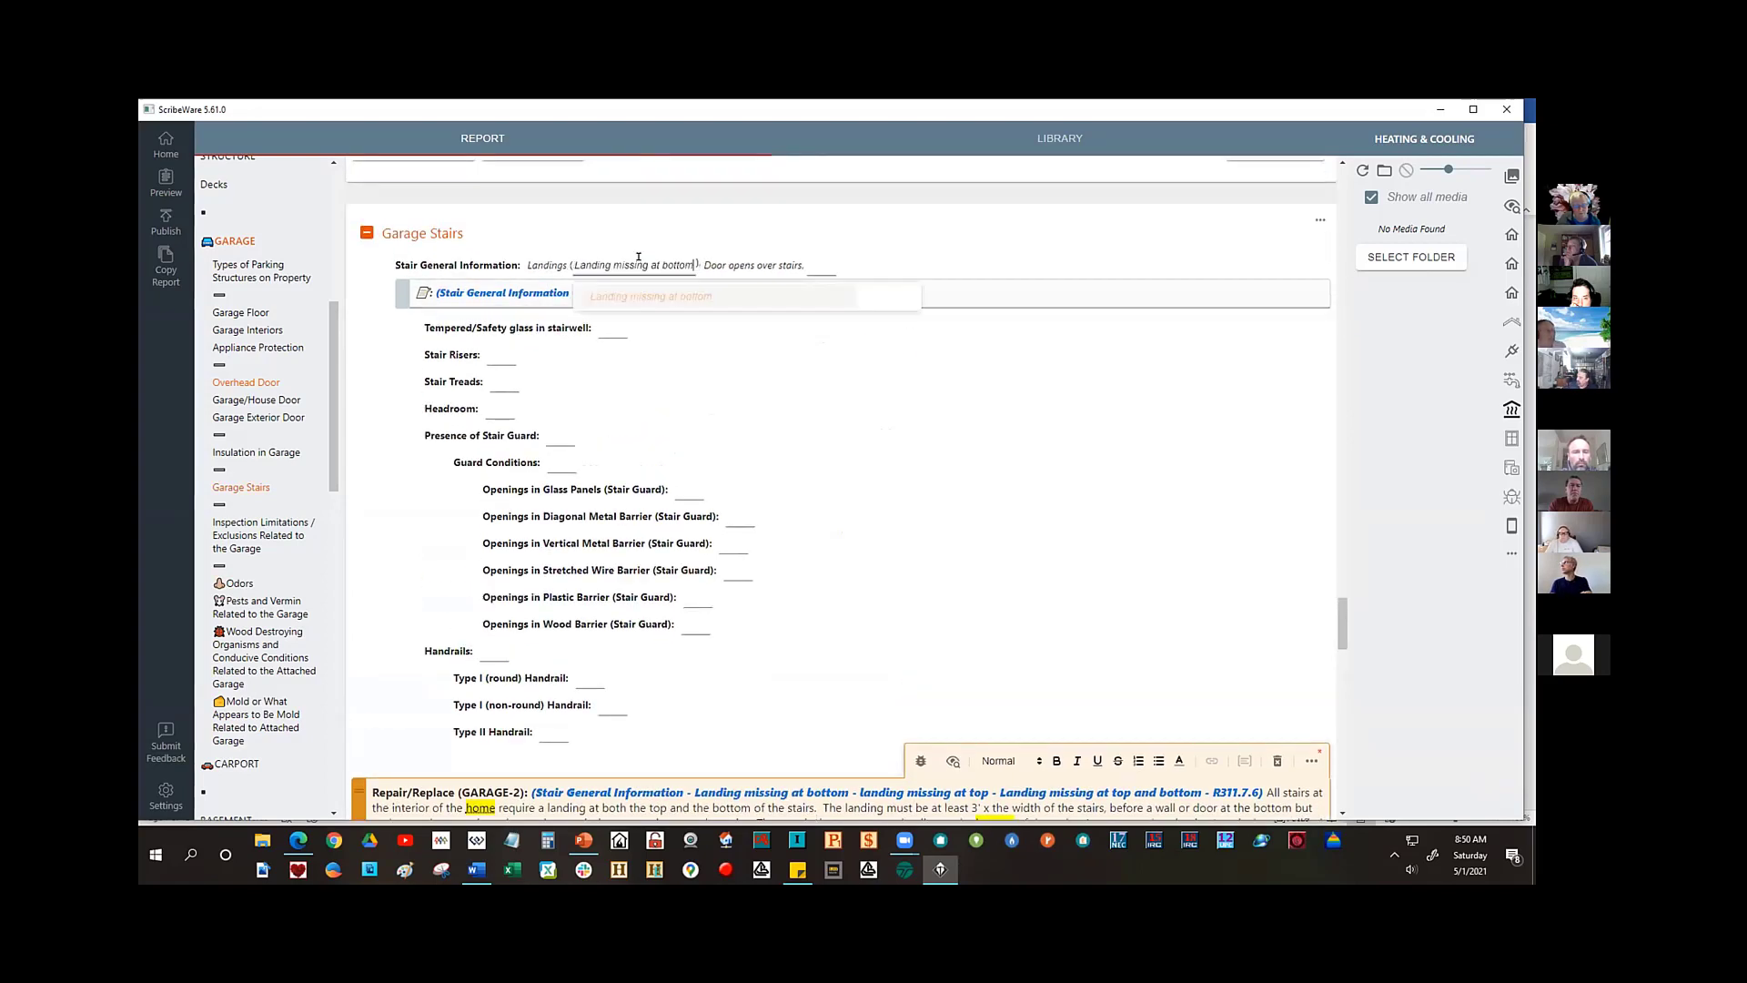
{"action": "left_click", "coordinate": [710, 266]}
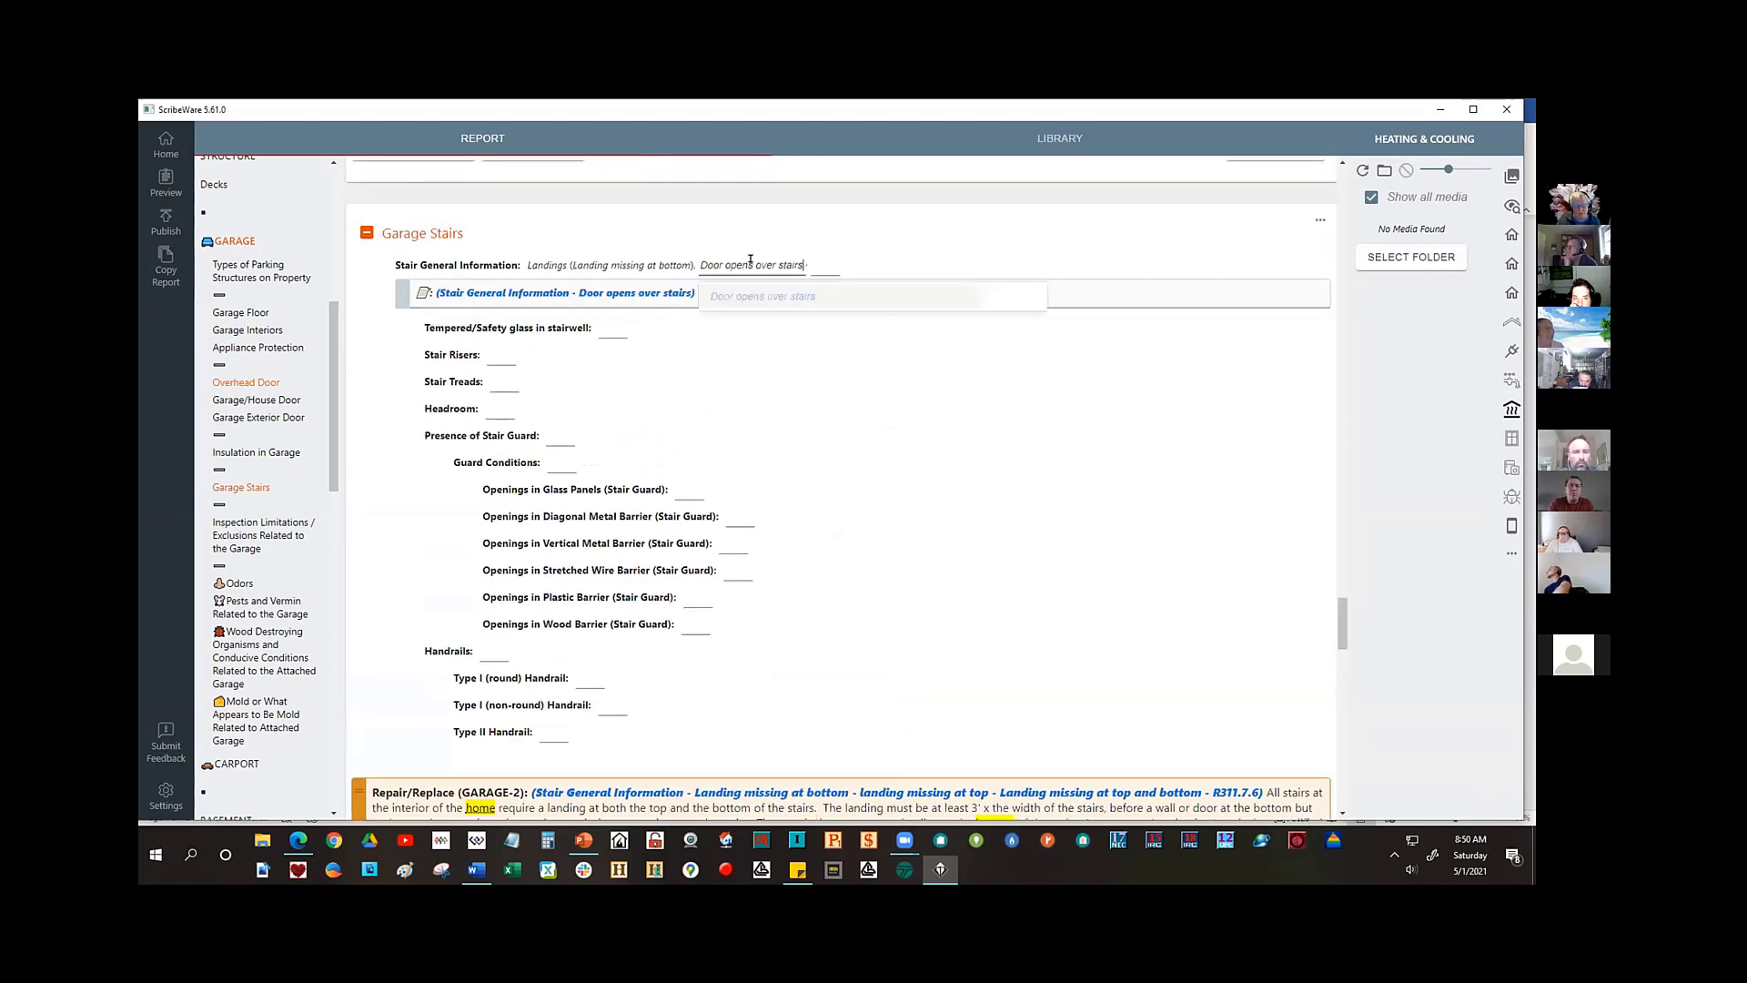
{"action": "left_click", "coordinate": [620, 264]}
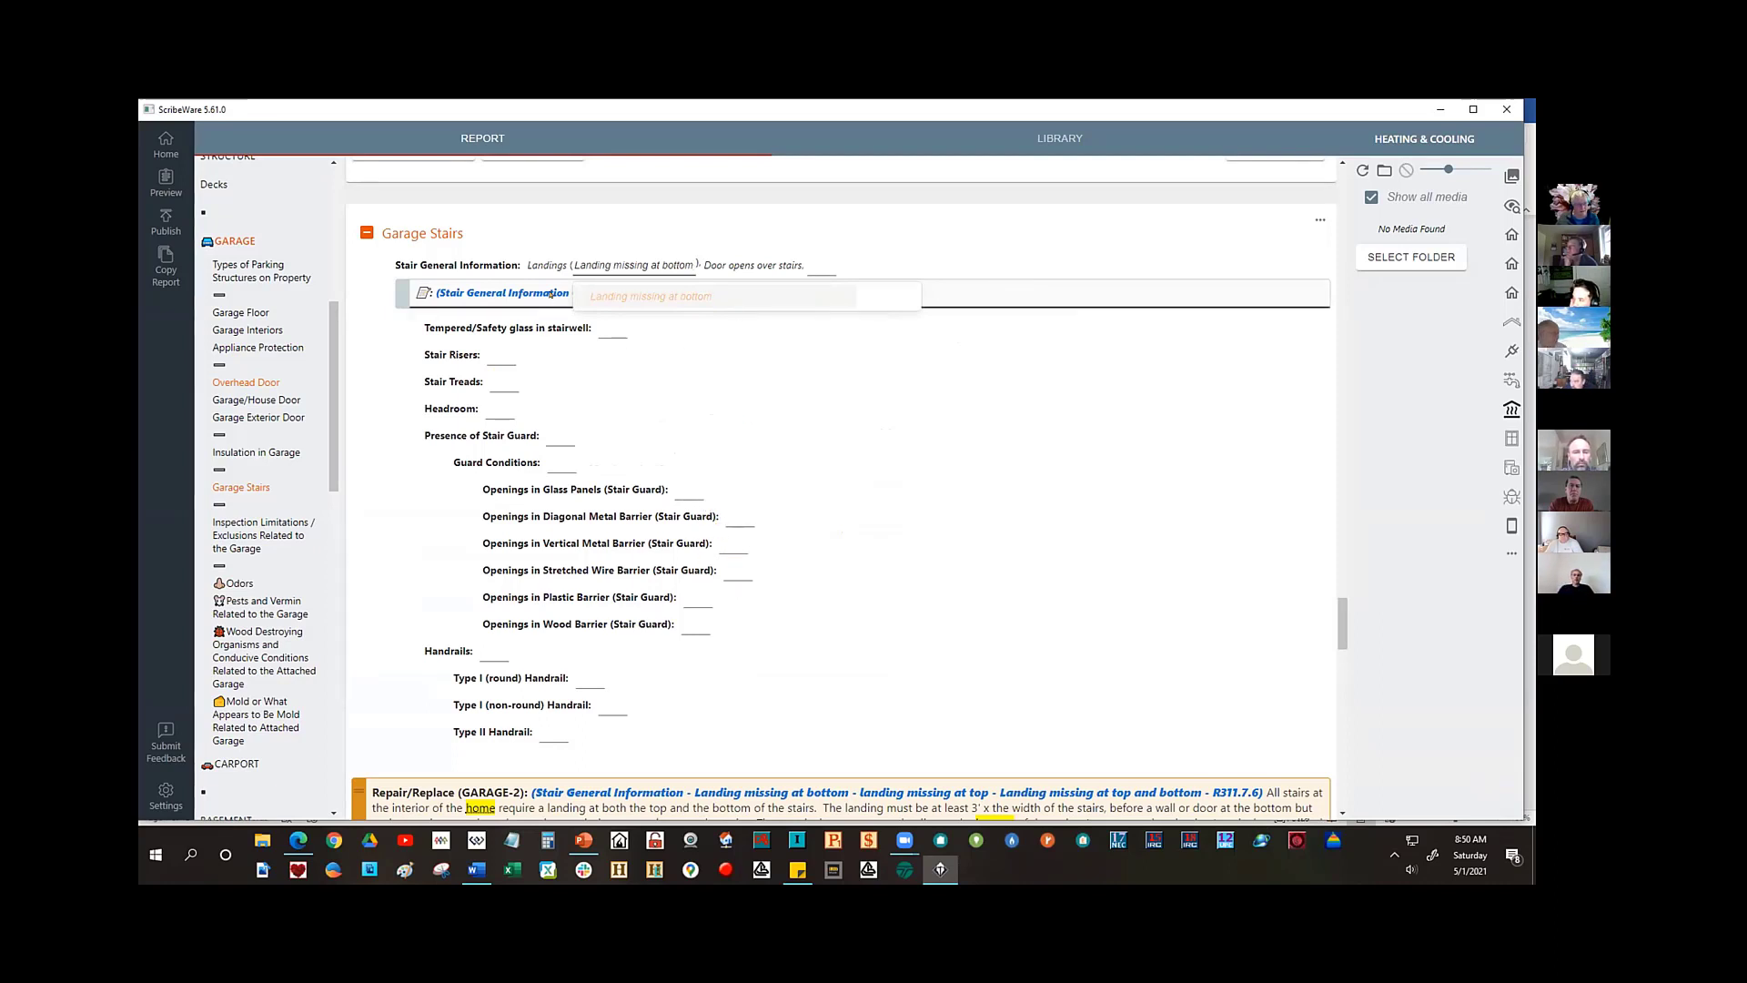
- Start a new line in the "Door opens over stairs" observation and copy the Due Diligence icon and text from the icon modifiers document in Word
{"action": "left_click", "coordinate": [923, 295]}
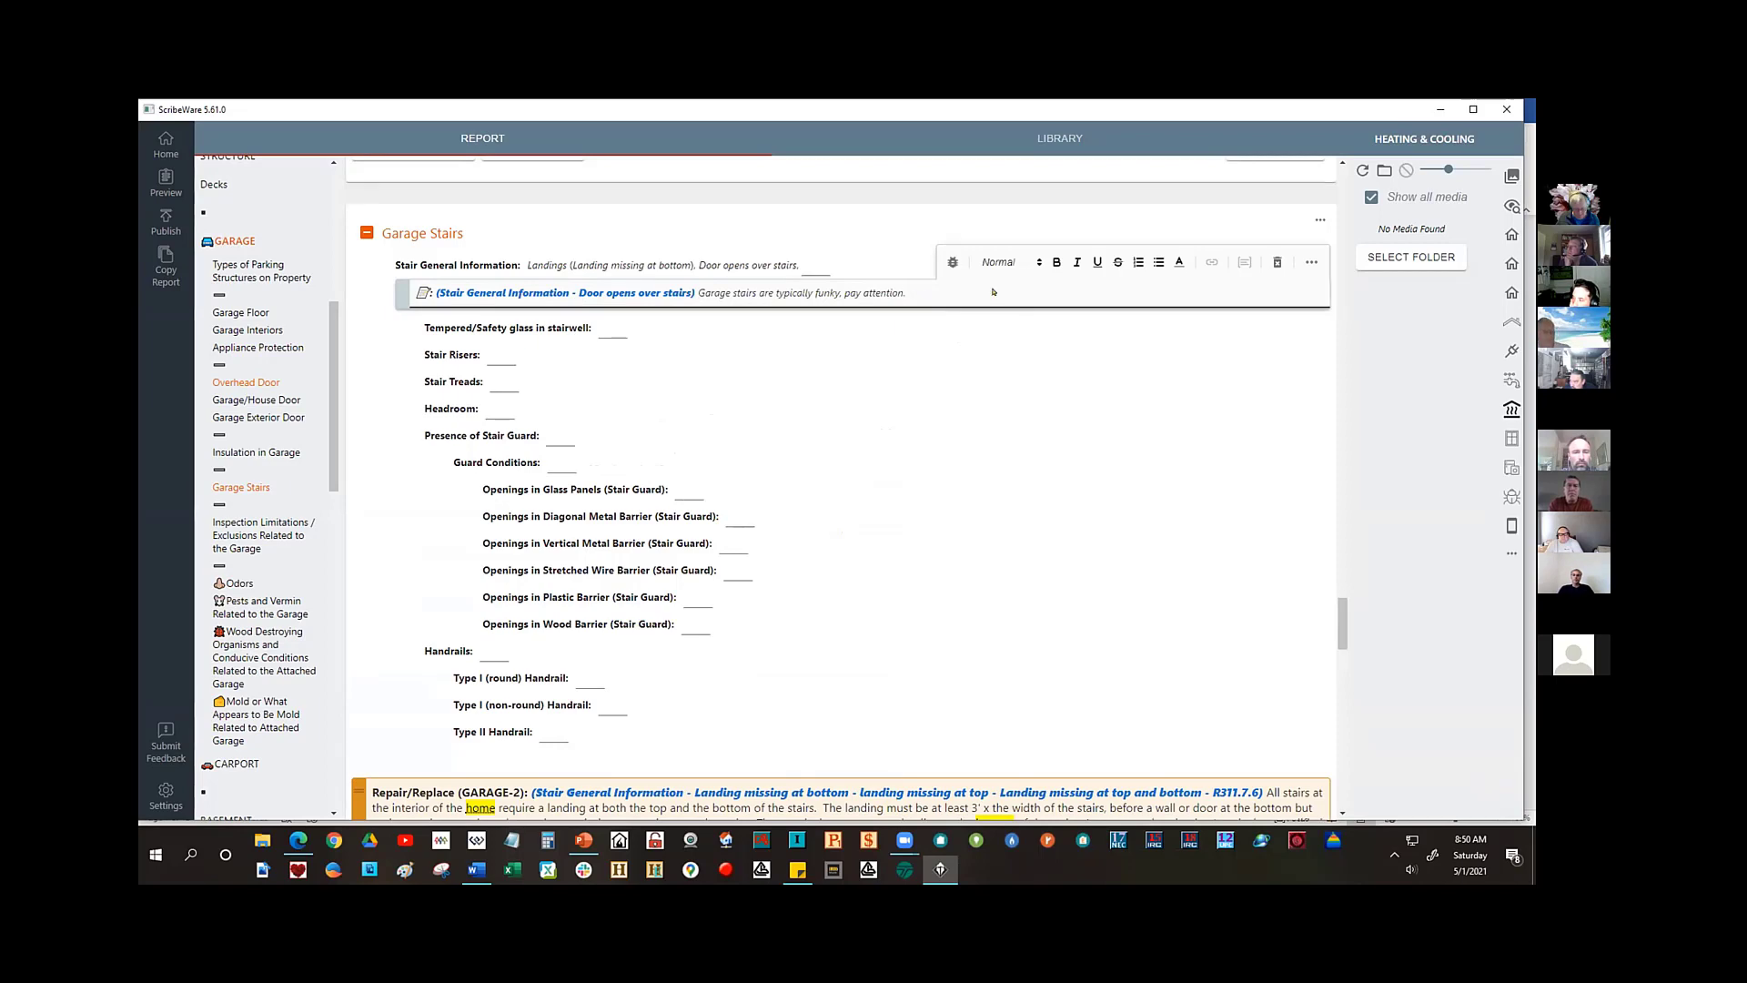
{"action": "key", "text": "Return"}
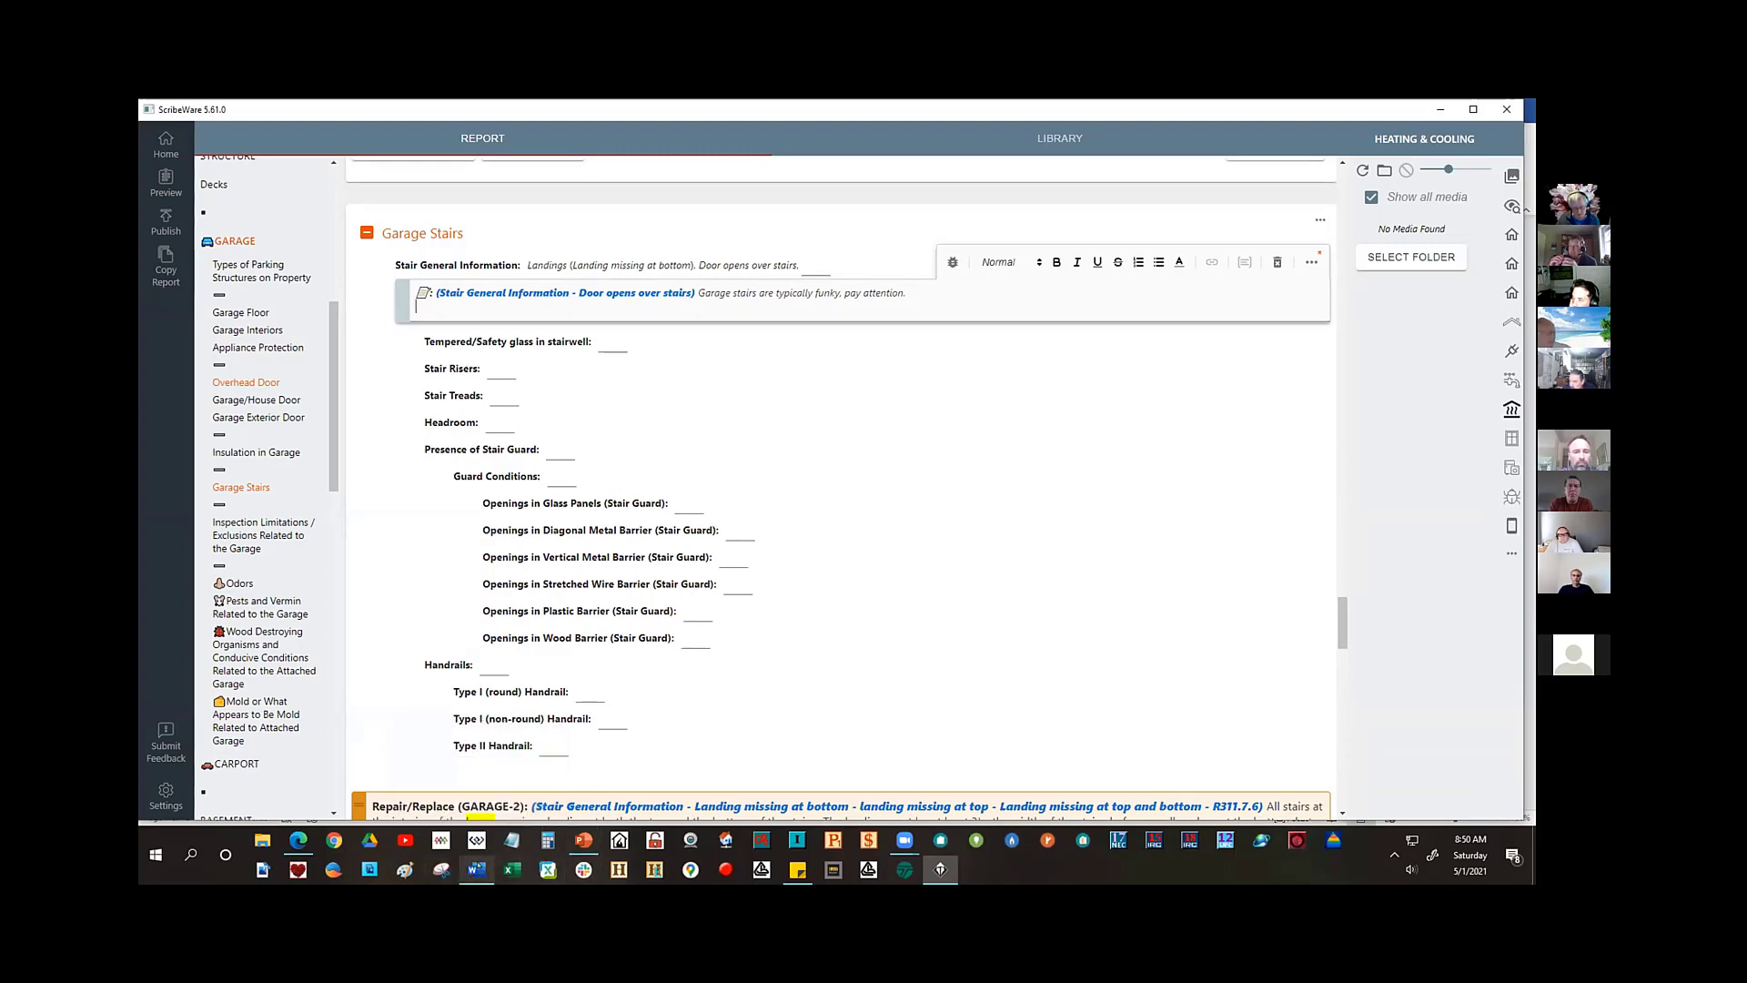
{"action": "left_click", "coordinate": [475, 869]}
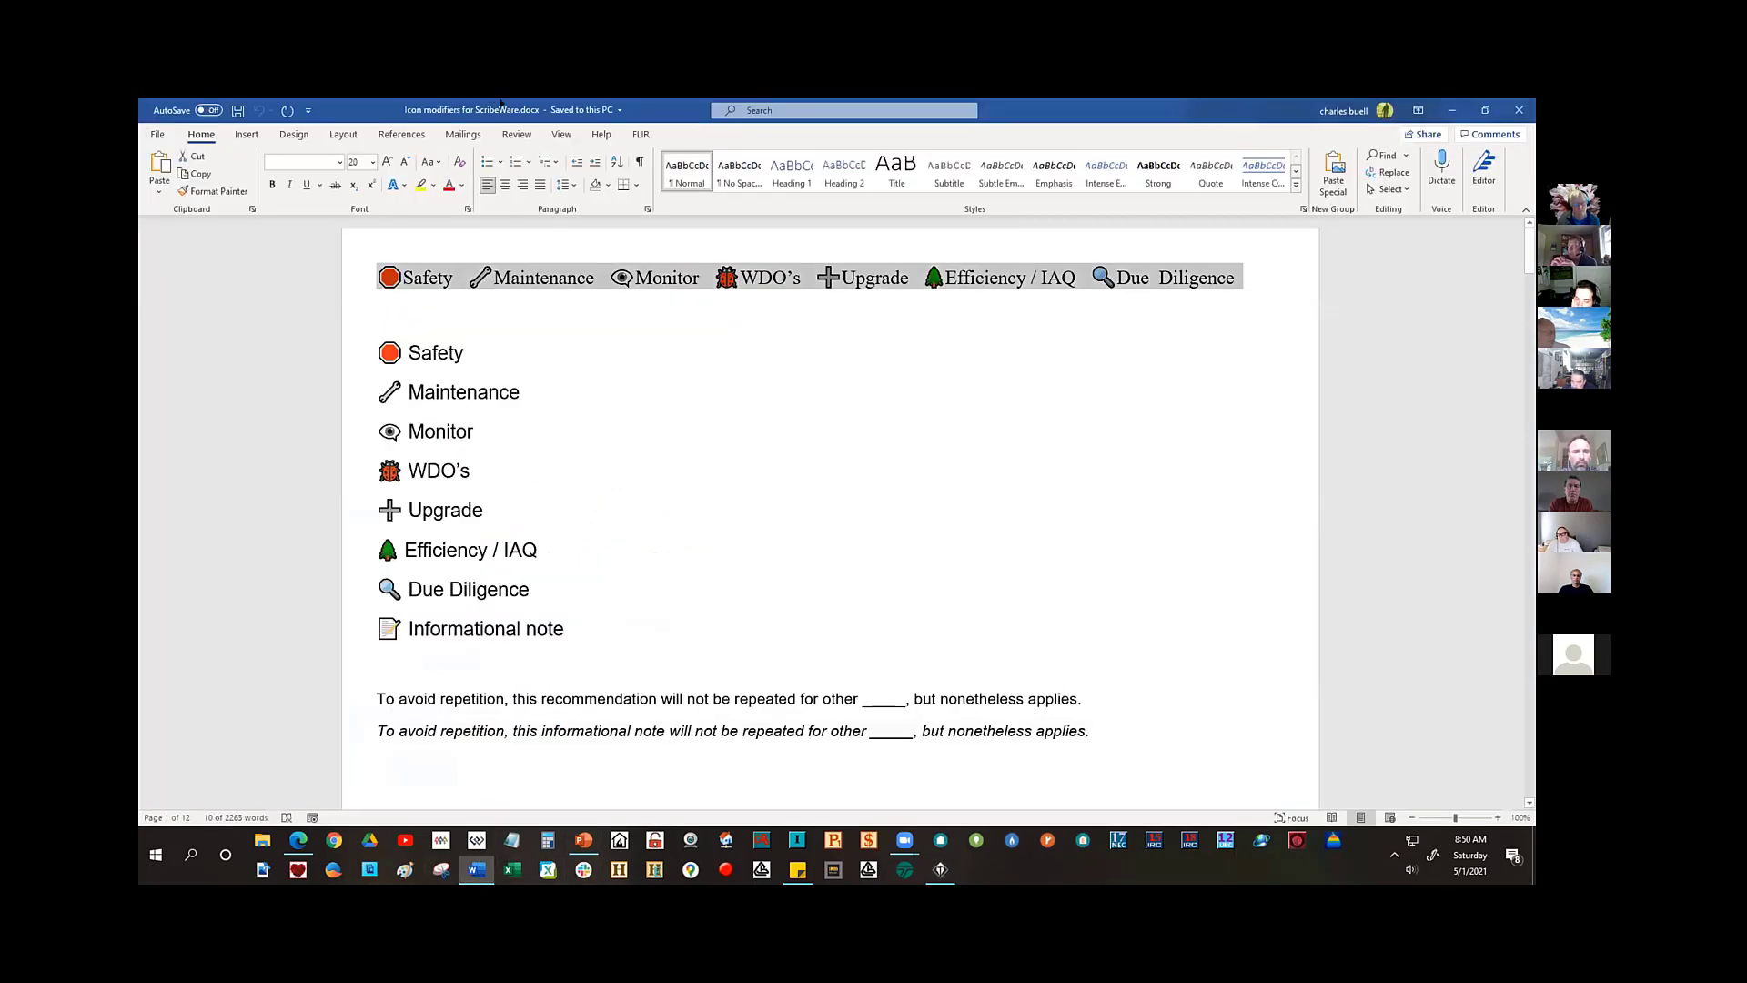
{"action": "left_click", "coordinate": [882, 258]}
{"action": "left_click_drag", "start_coordinate": [1090, 275], "coordinate": [1259, 273]}
{"action": "key", "text": "ctrl+c"}
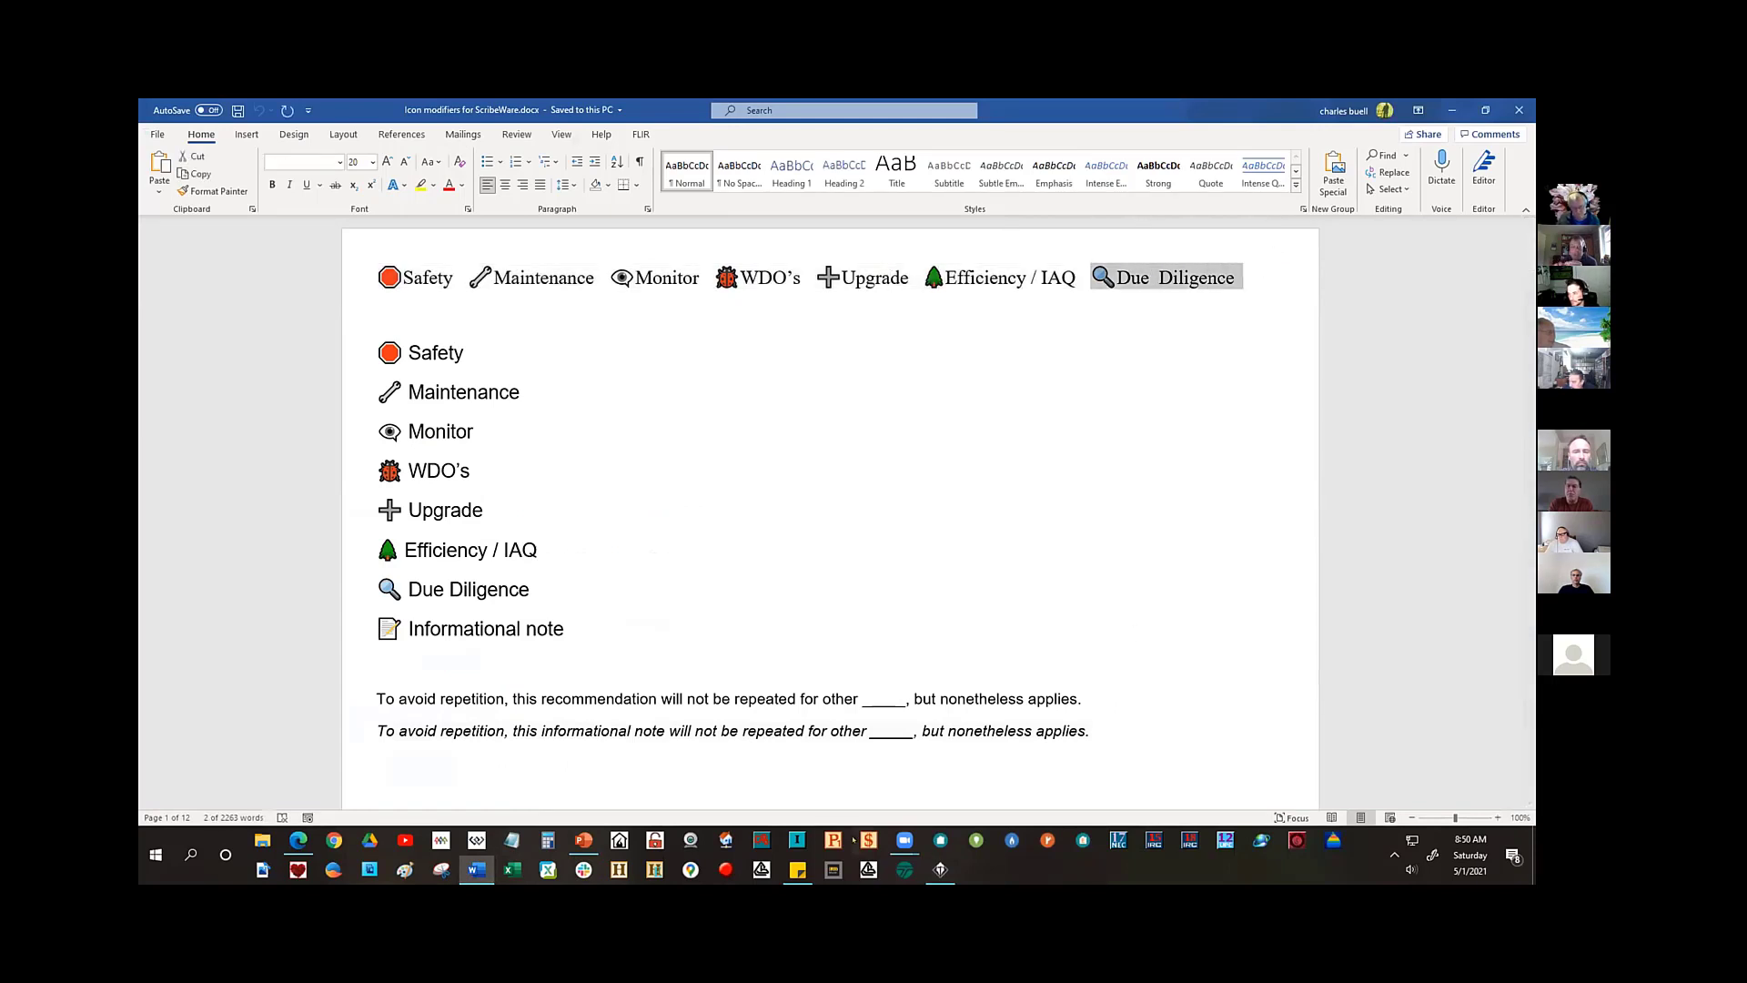
- Return to ScribeWare, paste the Due Diligence modifier beneath the garage stairs observation text, and format it as a bullet
{"action": "left_click", "coordinate": [940, 869]}
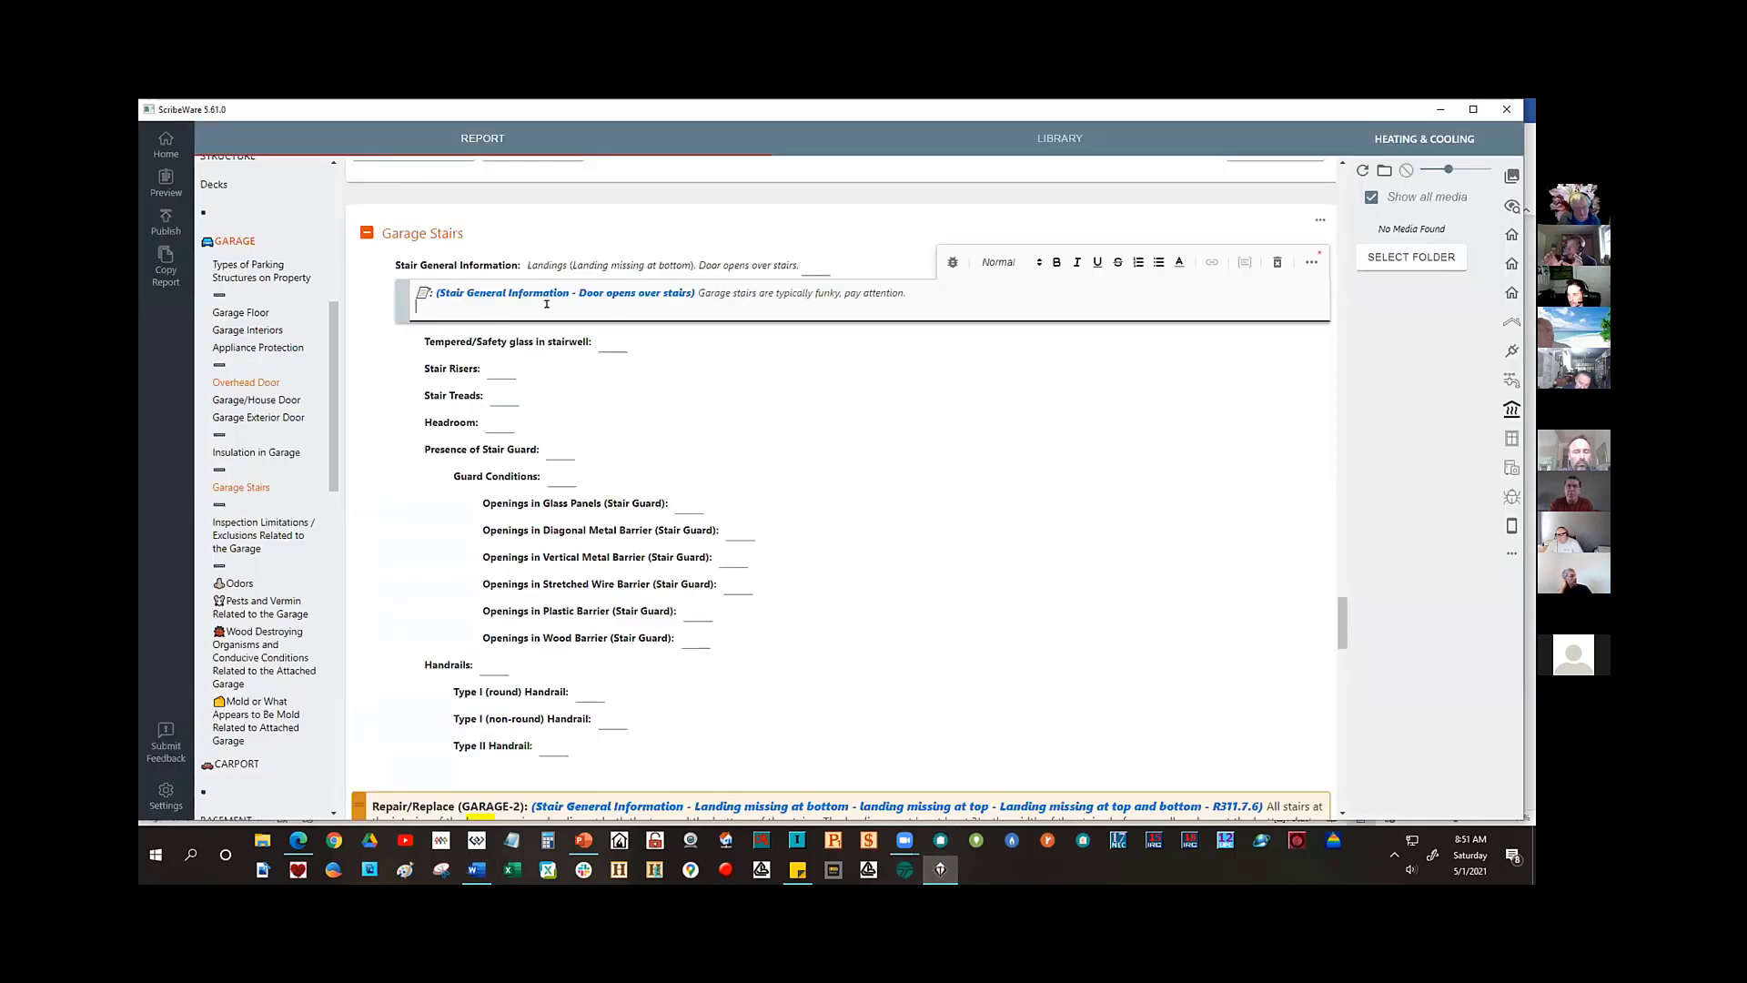
{"action": "key", "text": "ctrl+v"}
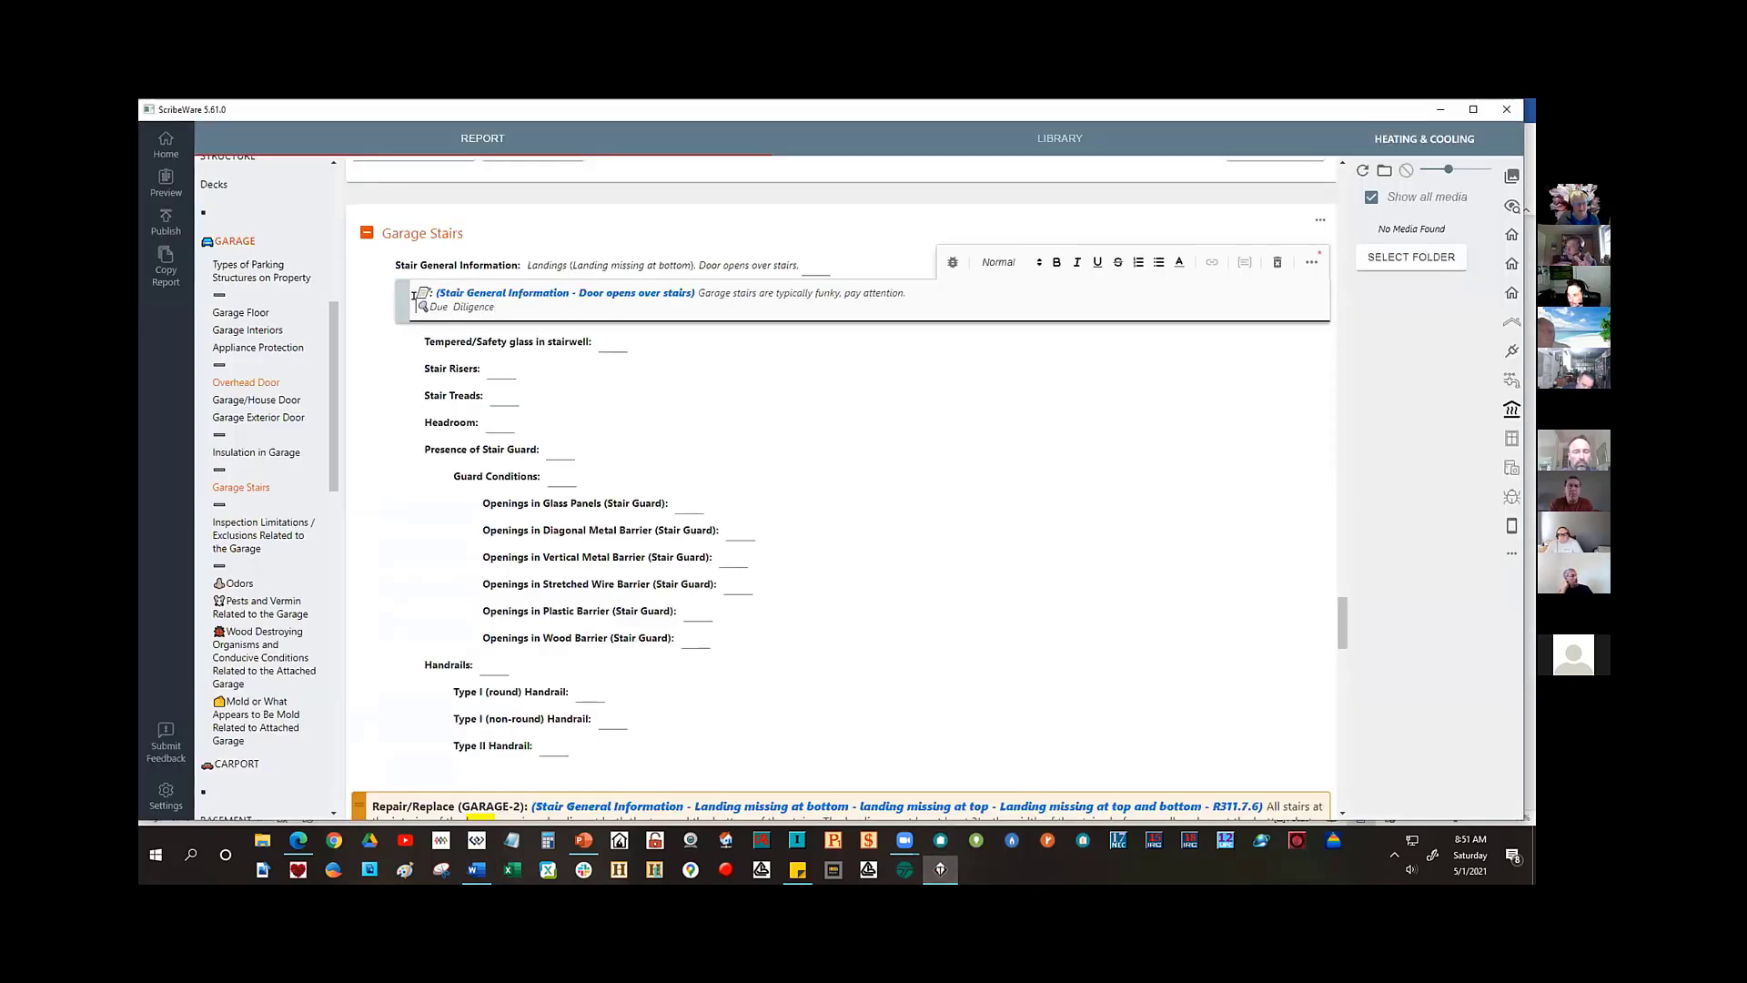
{"action": "left_click", "coordinate": [1159, 262]}
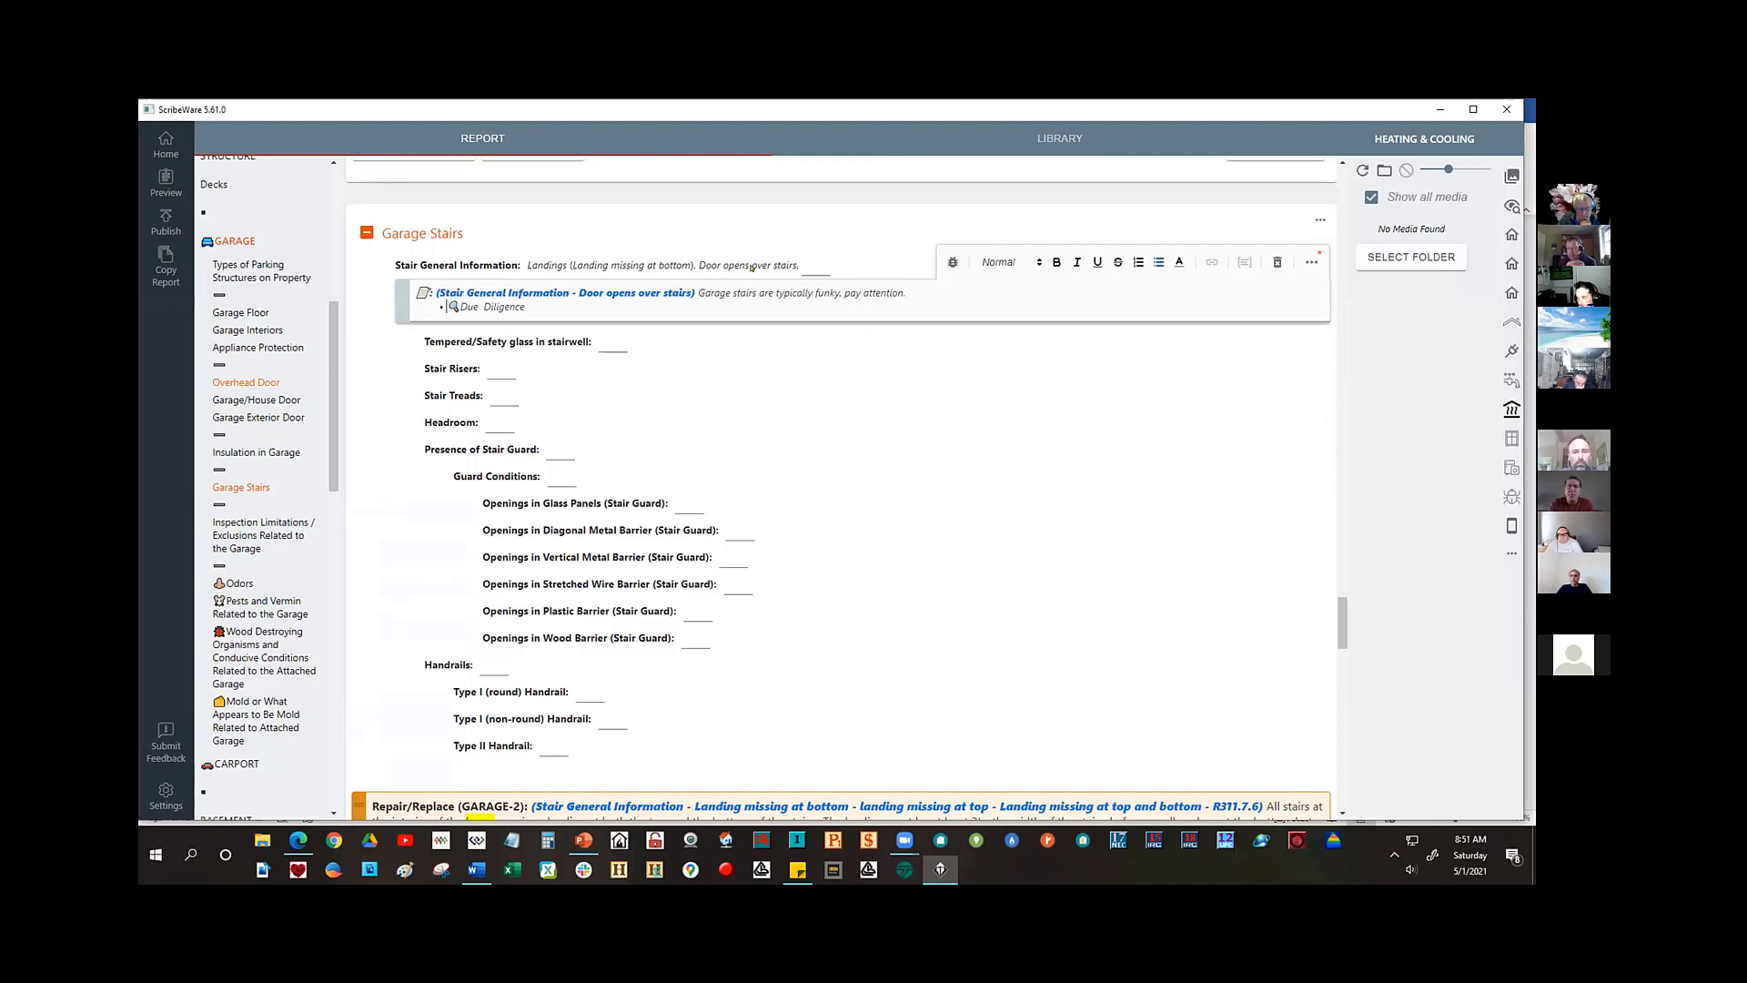
- Clear all Stair General Information answers under Garage Stairs and delete the Repair/Replace observation about missing landings
{"action": "left_click", "coordinate": [815, 266]}
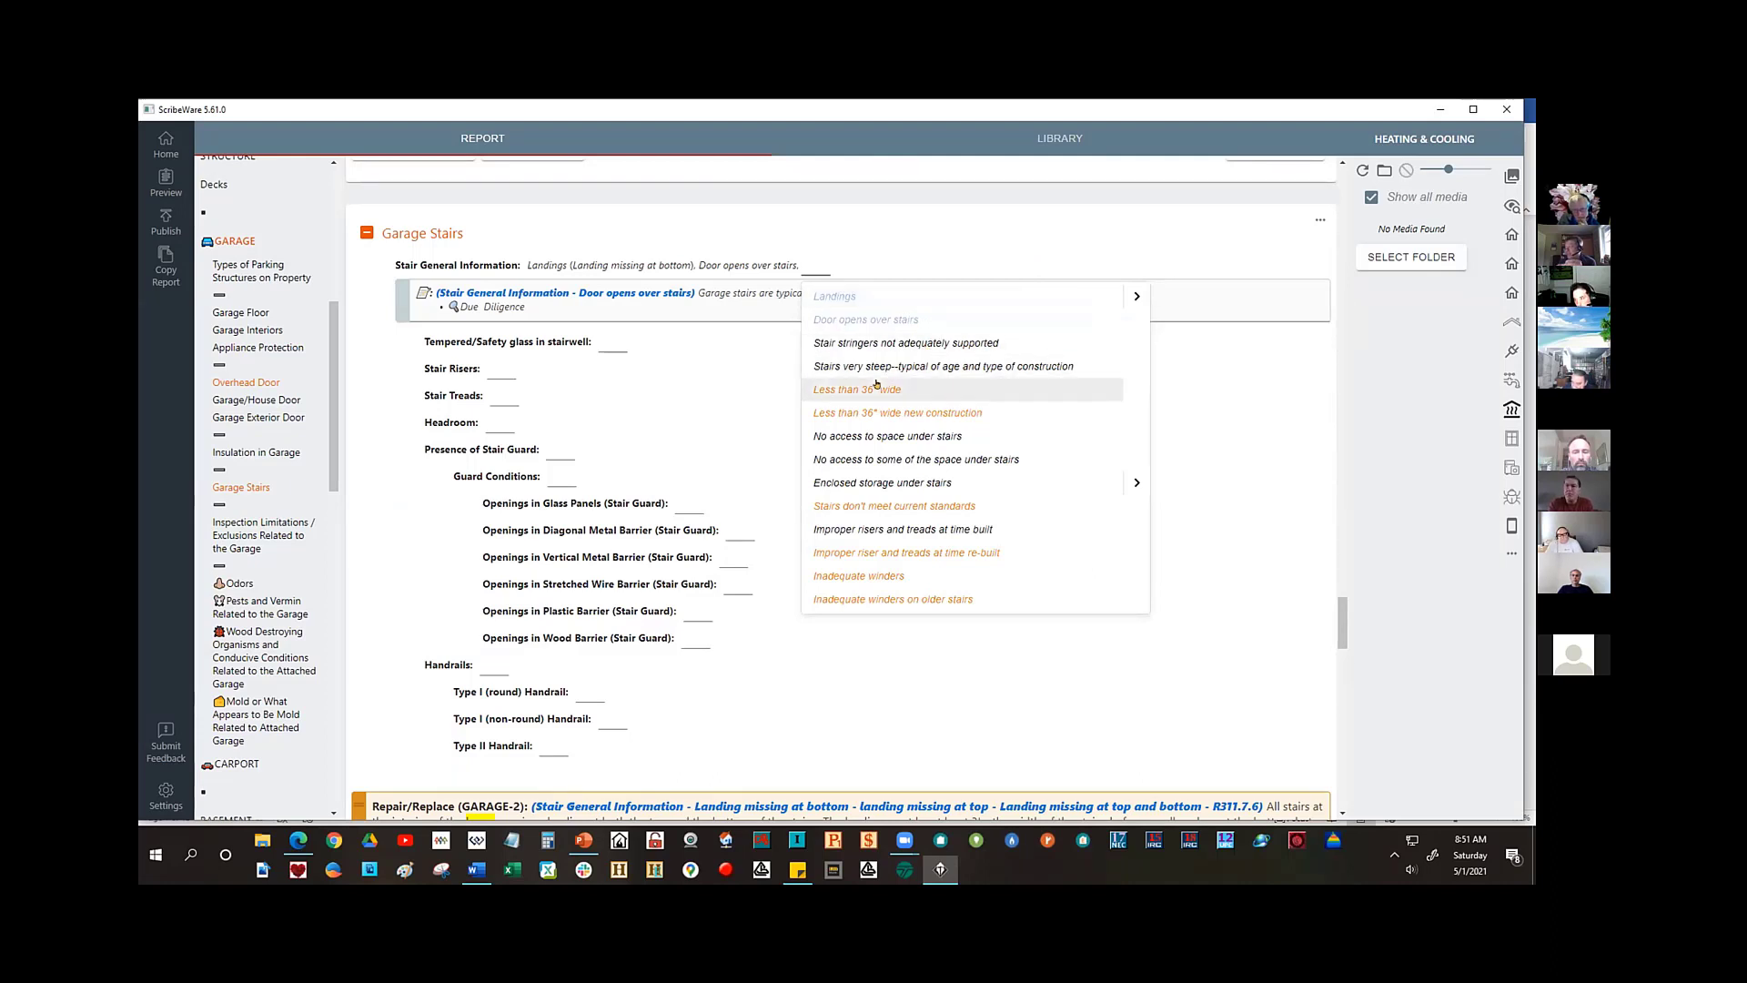
{"action": "left_click", "coordinate": [755, 265]}
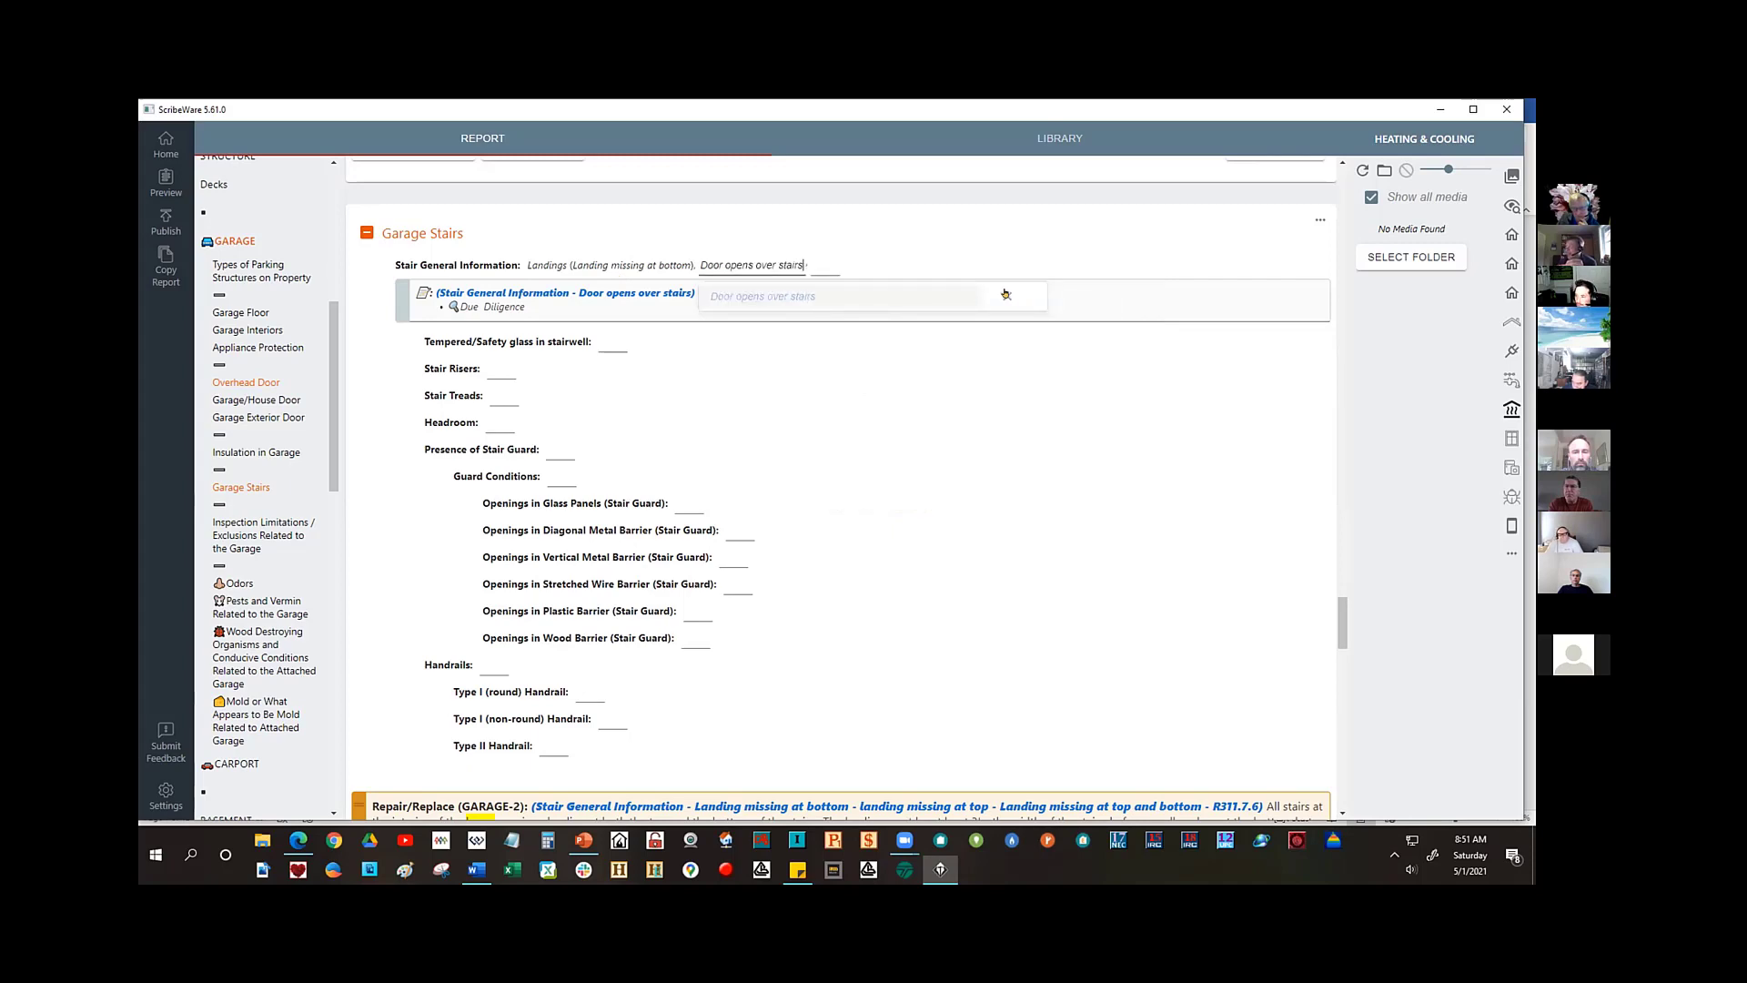
{"action": "left_click", "coordinate": [1005, 294]}
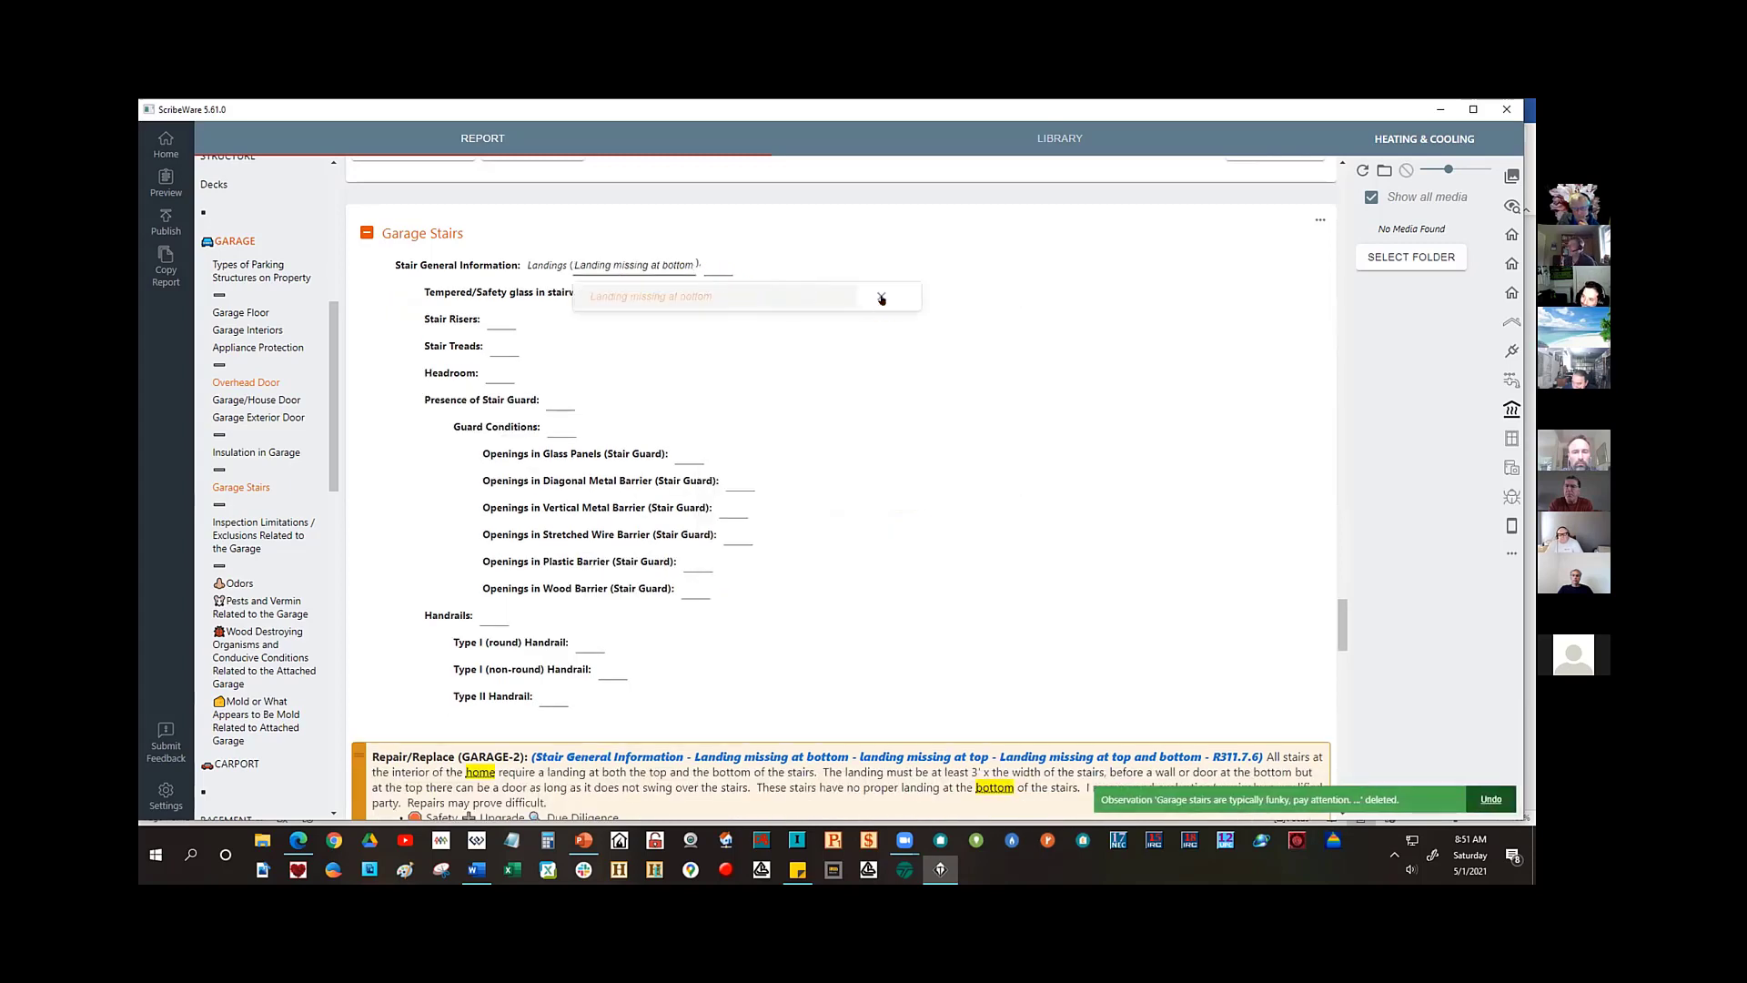
{"action": "left_click", "coordinate": [881, 298]}
{"action": "left_click", "coordinate": [546, 265]}
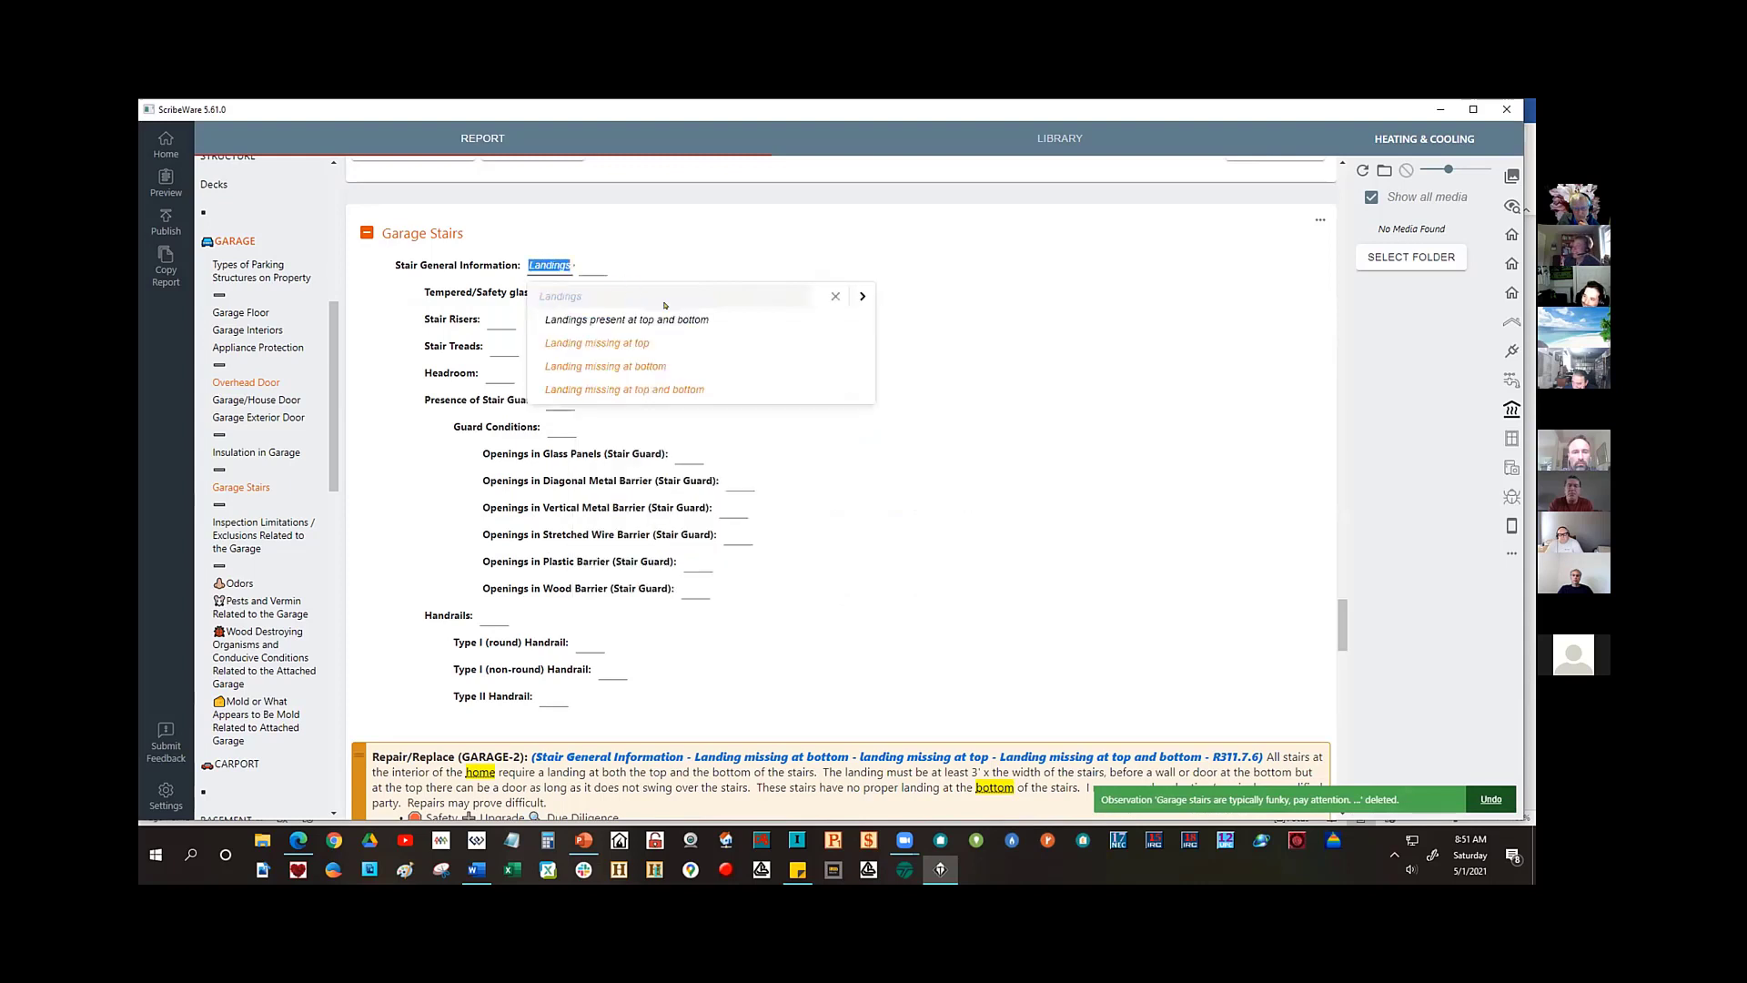
{"action": "left_click", "coordinate": [832, 295]}
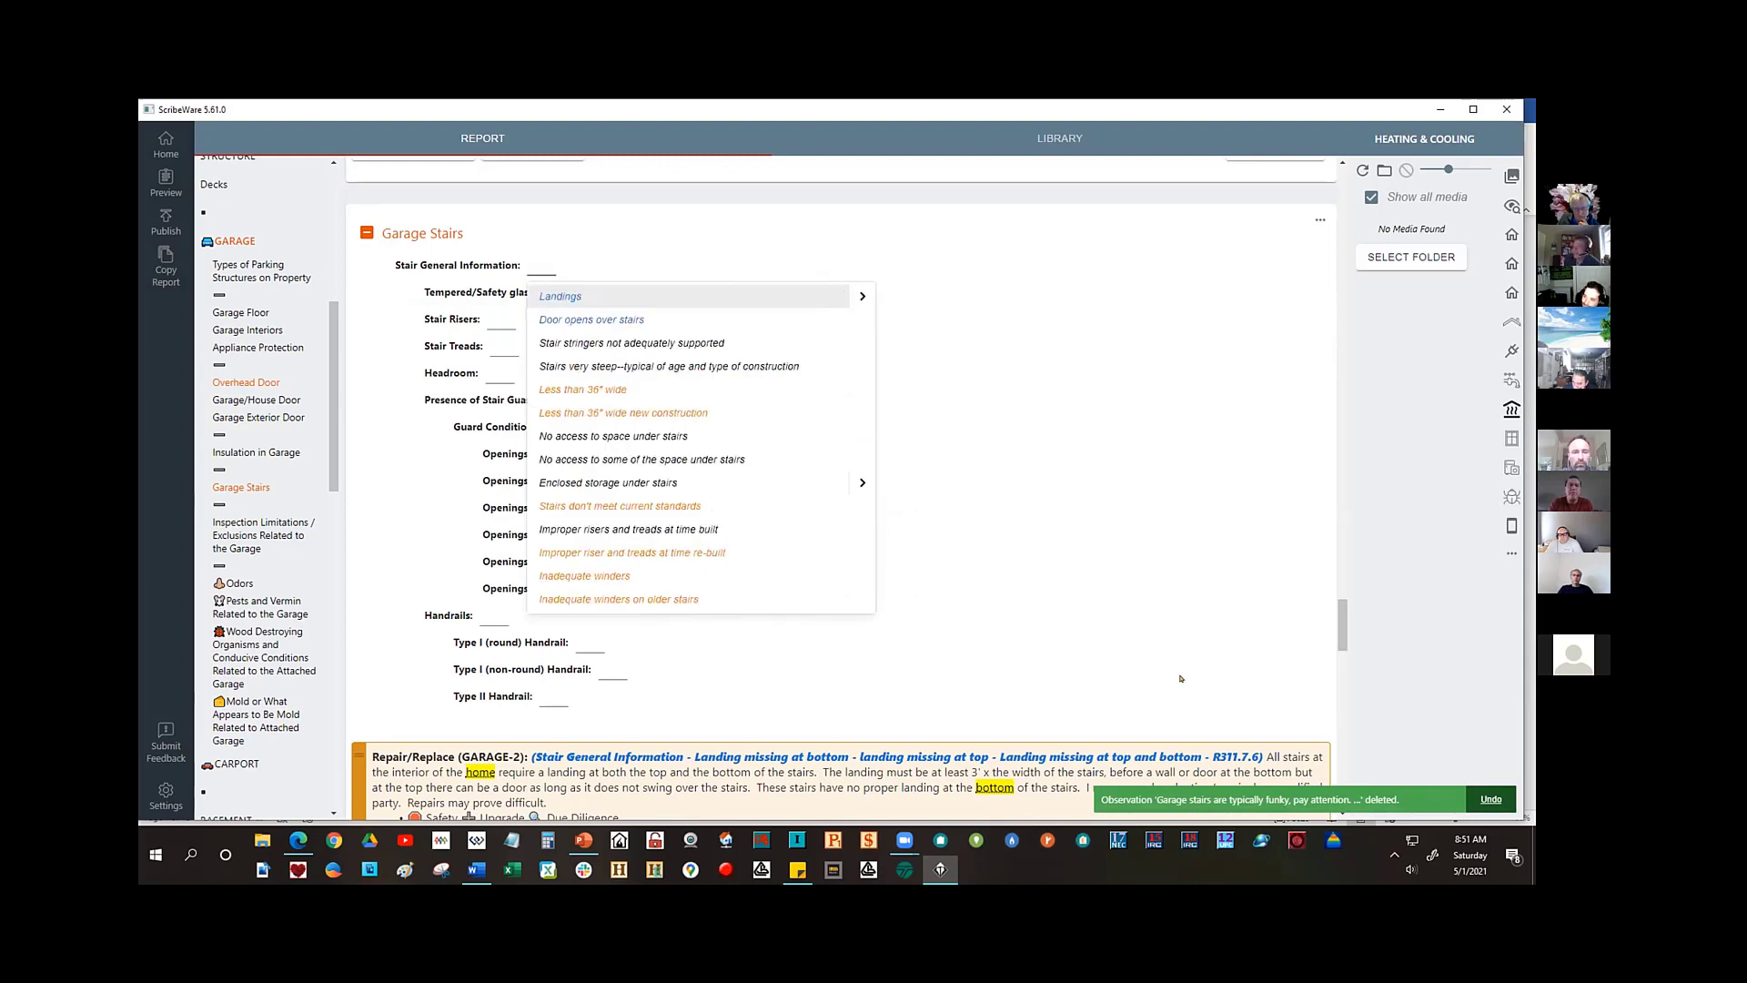
{"action": "left_click", "coordinate": [1292, 748]}
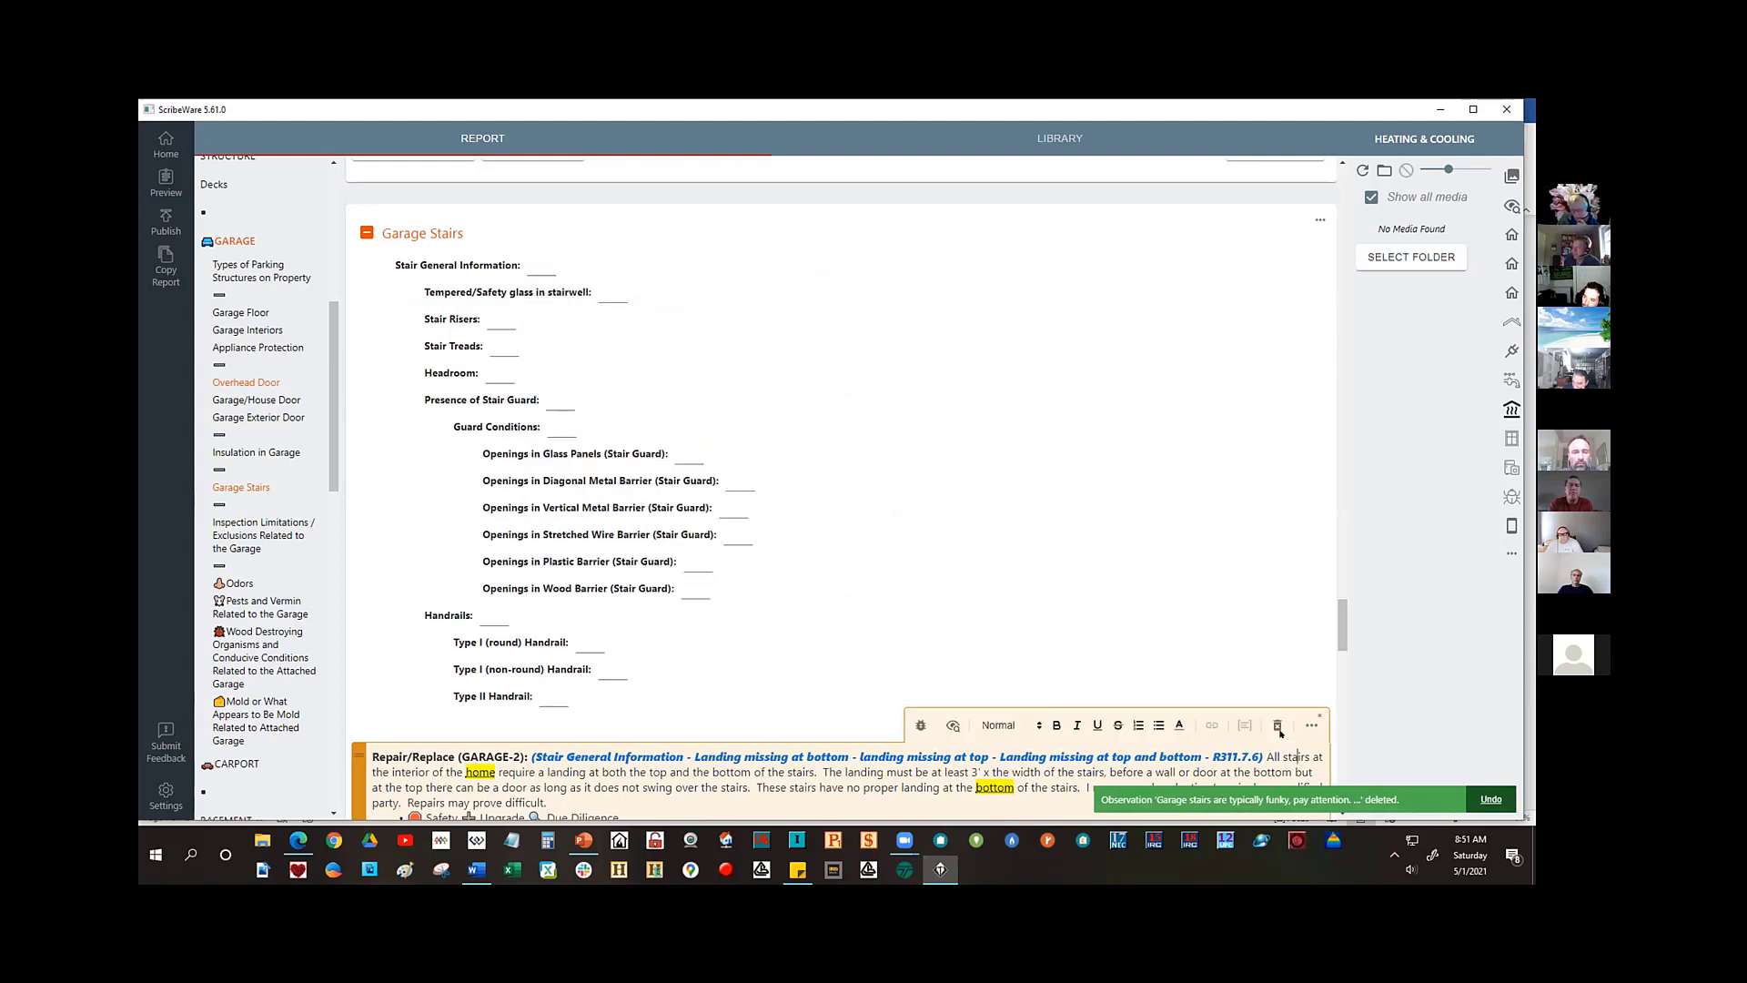
{"action": "left_click", "coordinate": [1278, 726]}
- Add "Landings" and "Door opens over stairs" to Stair General Information to insert their matching library observations
{"action": "left_click", "coordinate": [542, 265]}
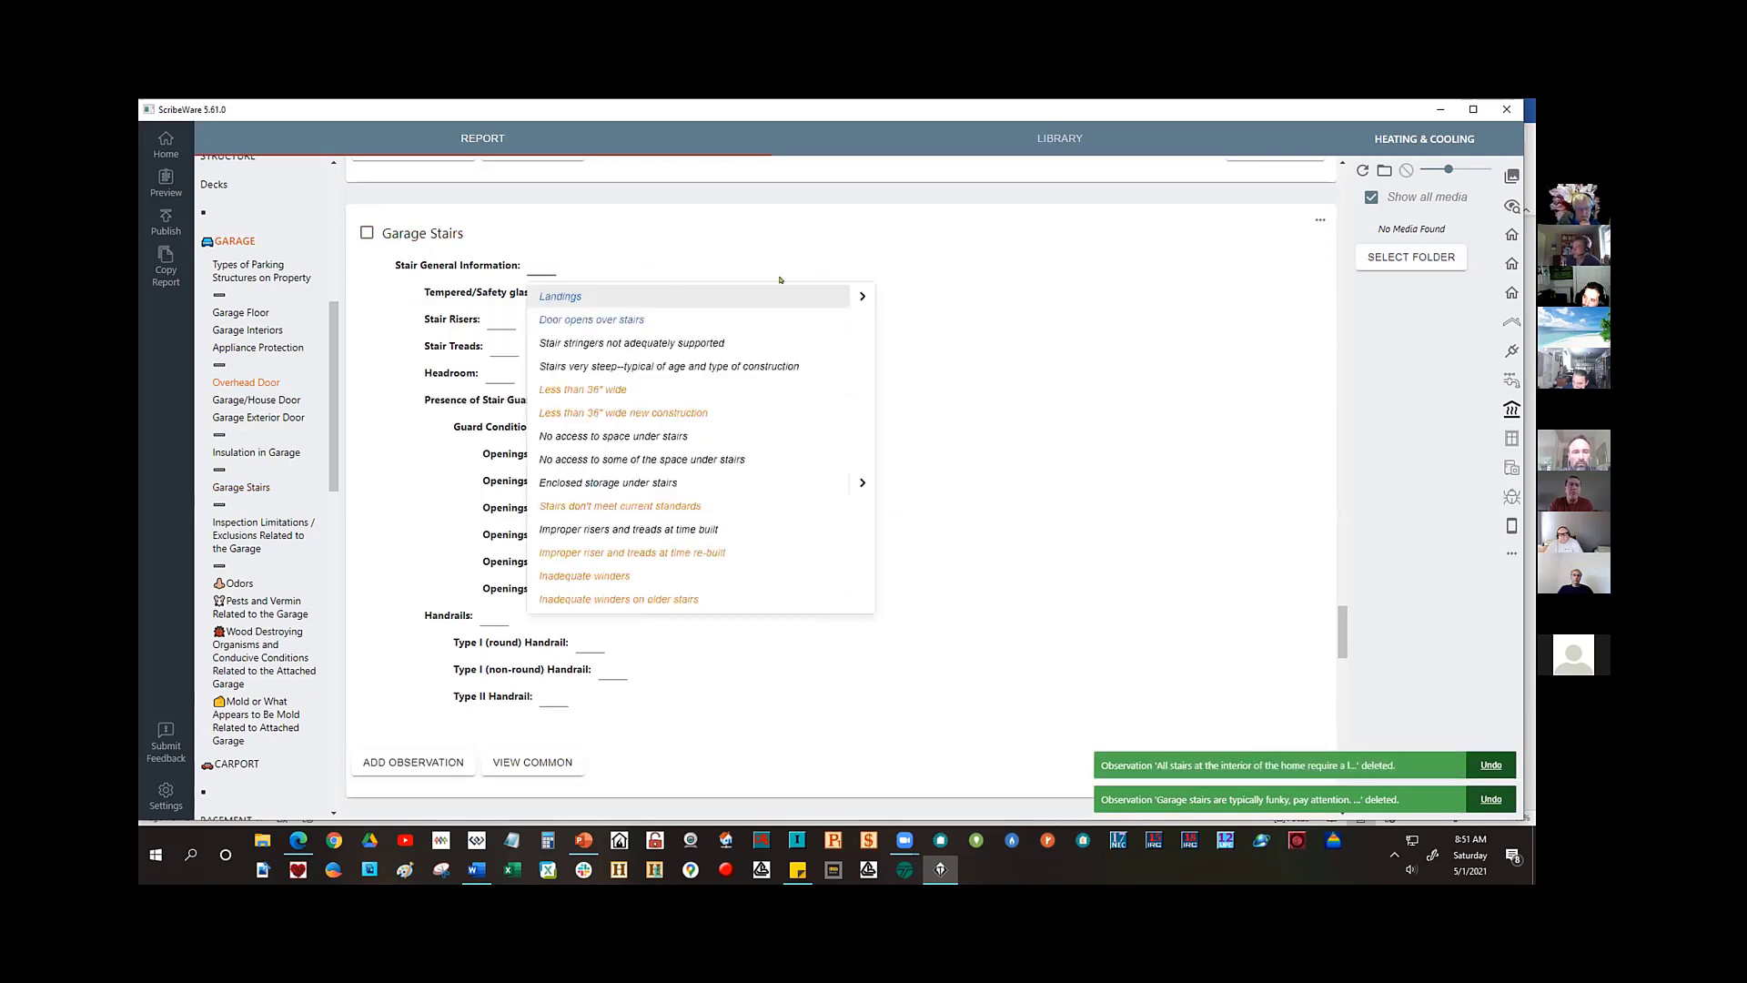
{"action": "left_click", "coordinate": [583, 296]}
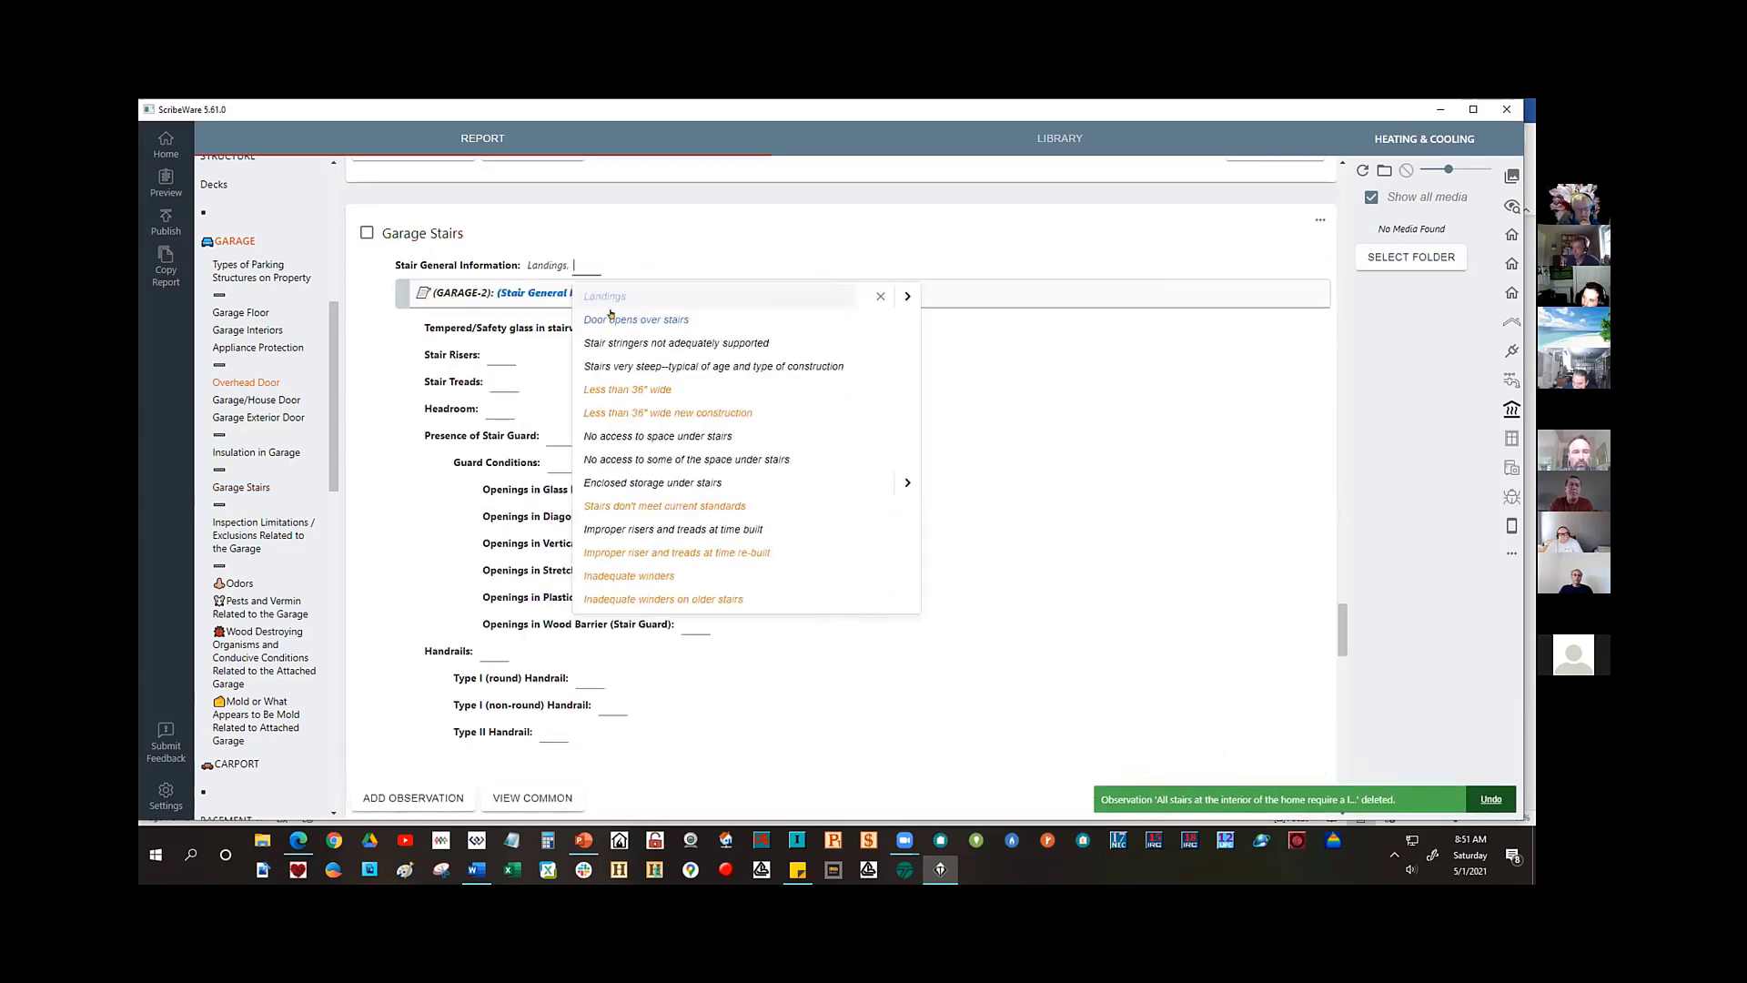
{"action": "left_click", "coordinate": [628, 320]}
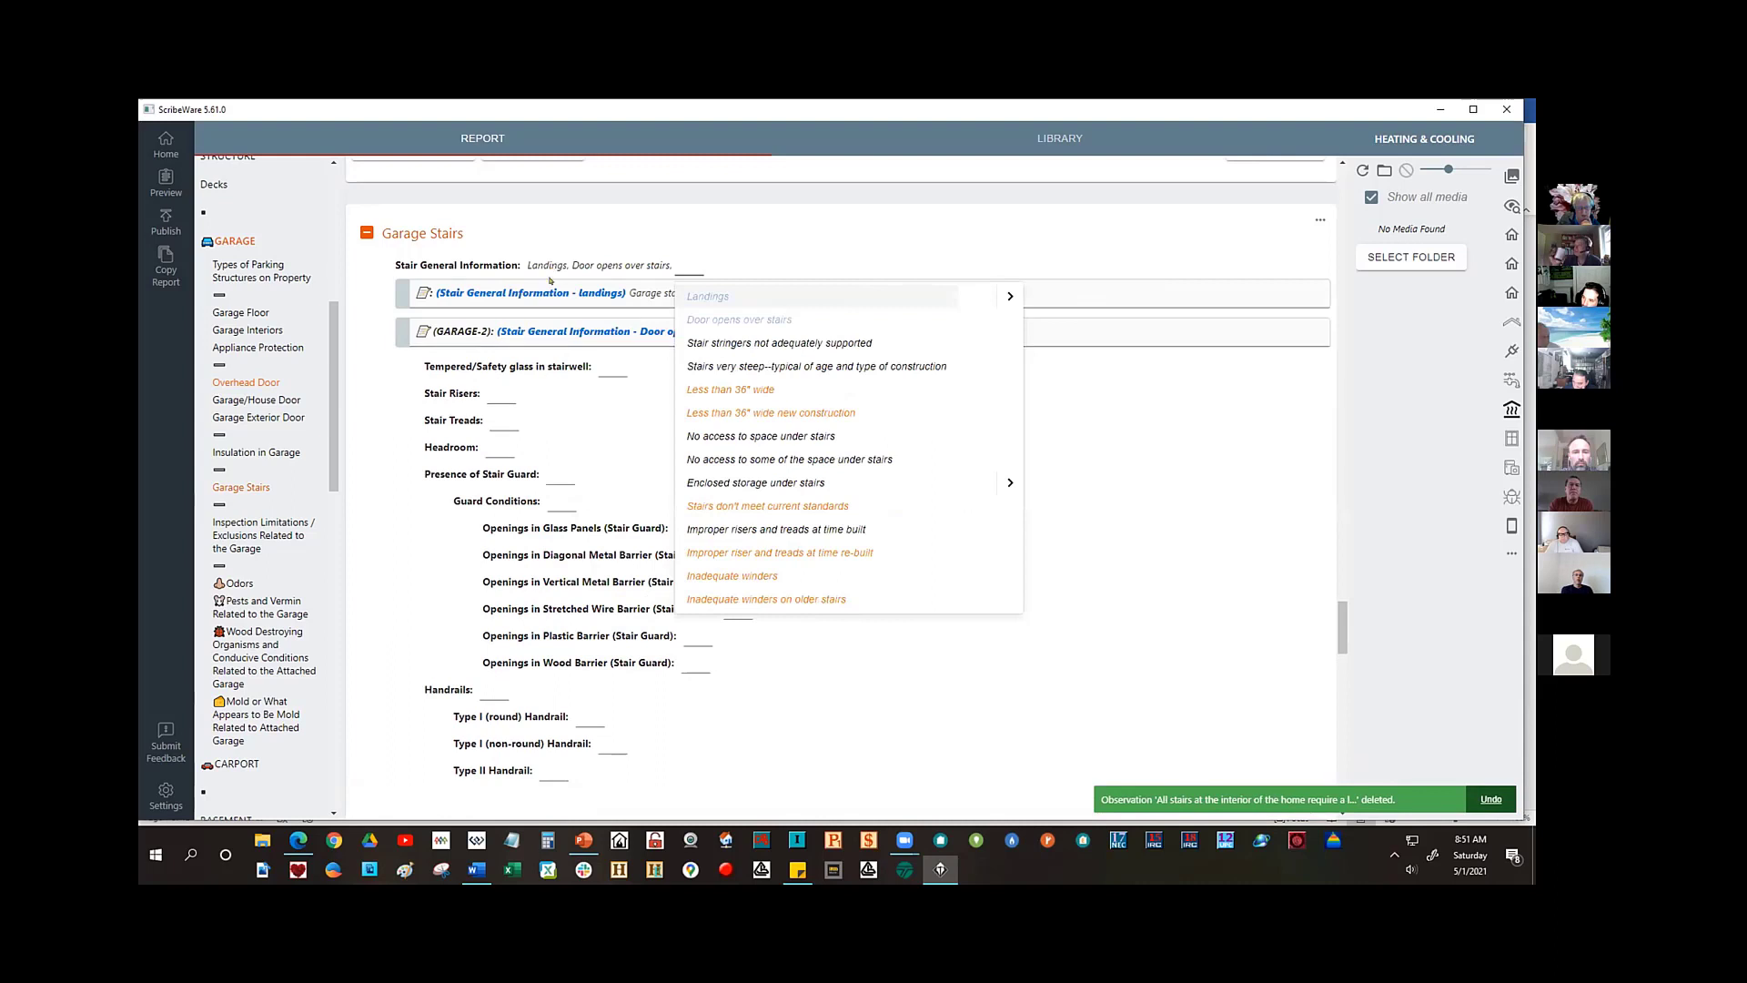
{"action": "left_click", "coordinate": [842, 326]}
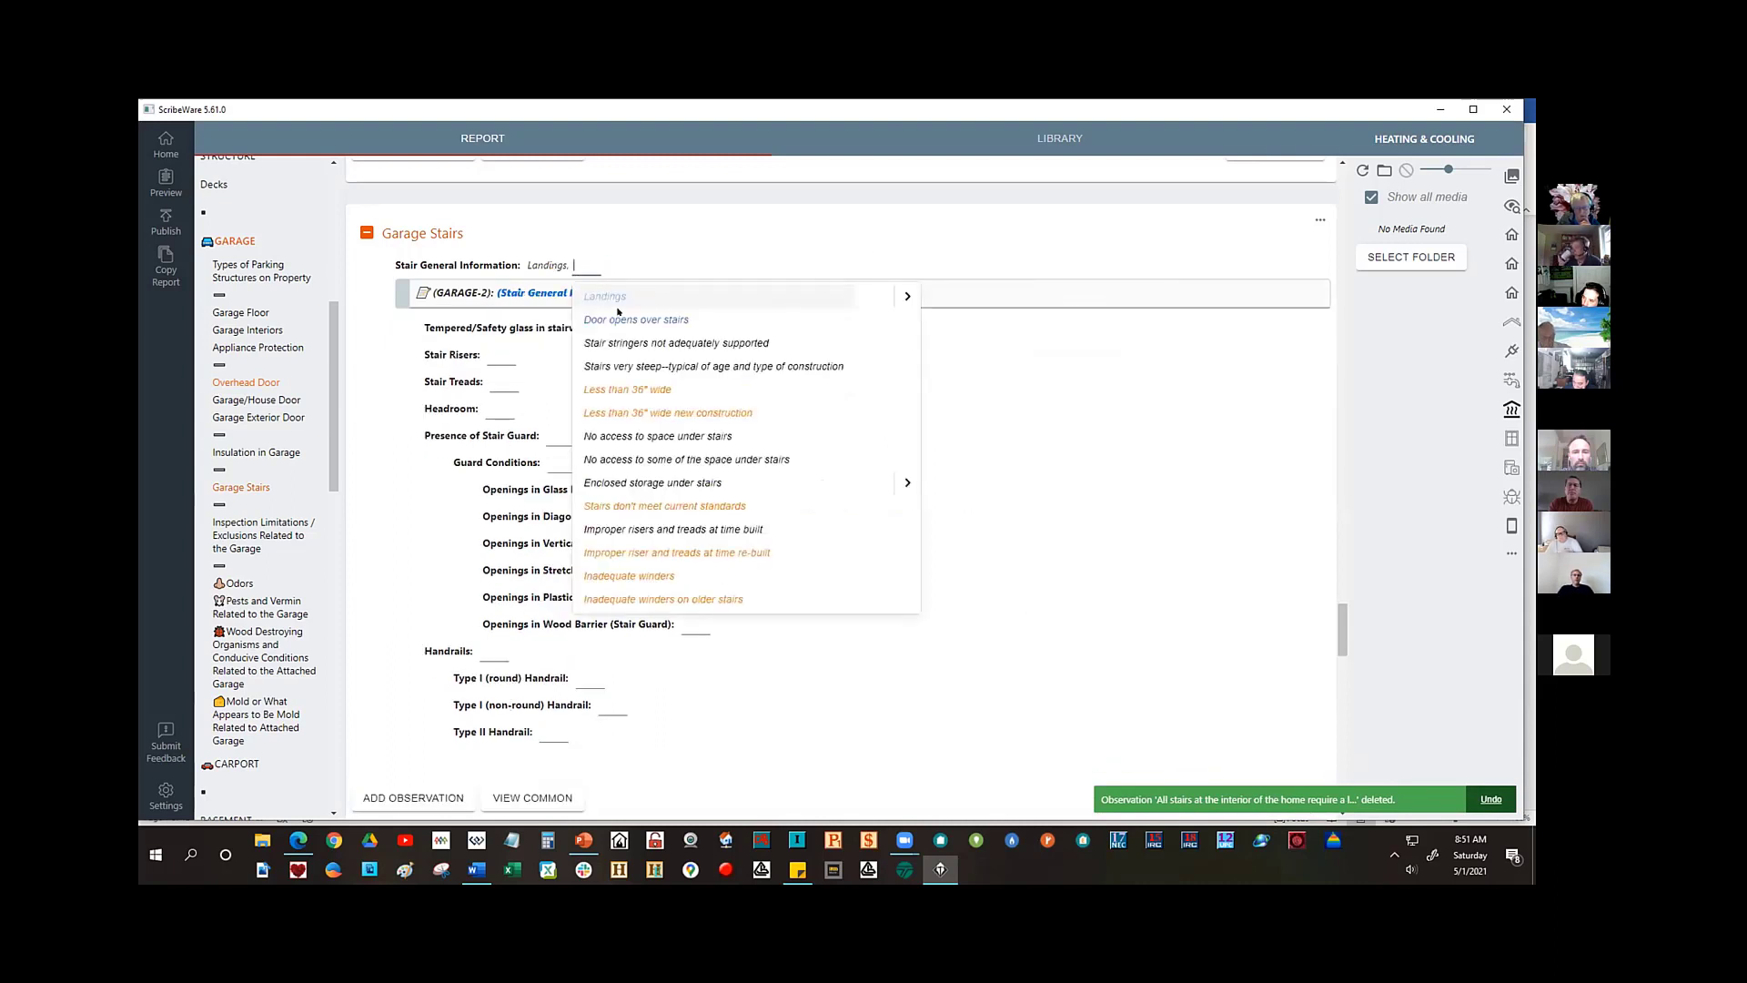
{"action": "left_click", "coordinate": [618, 317]}
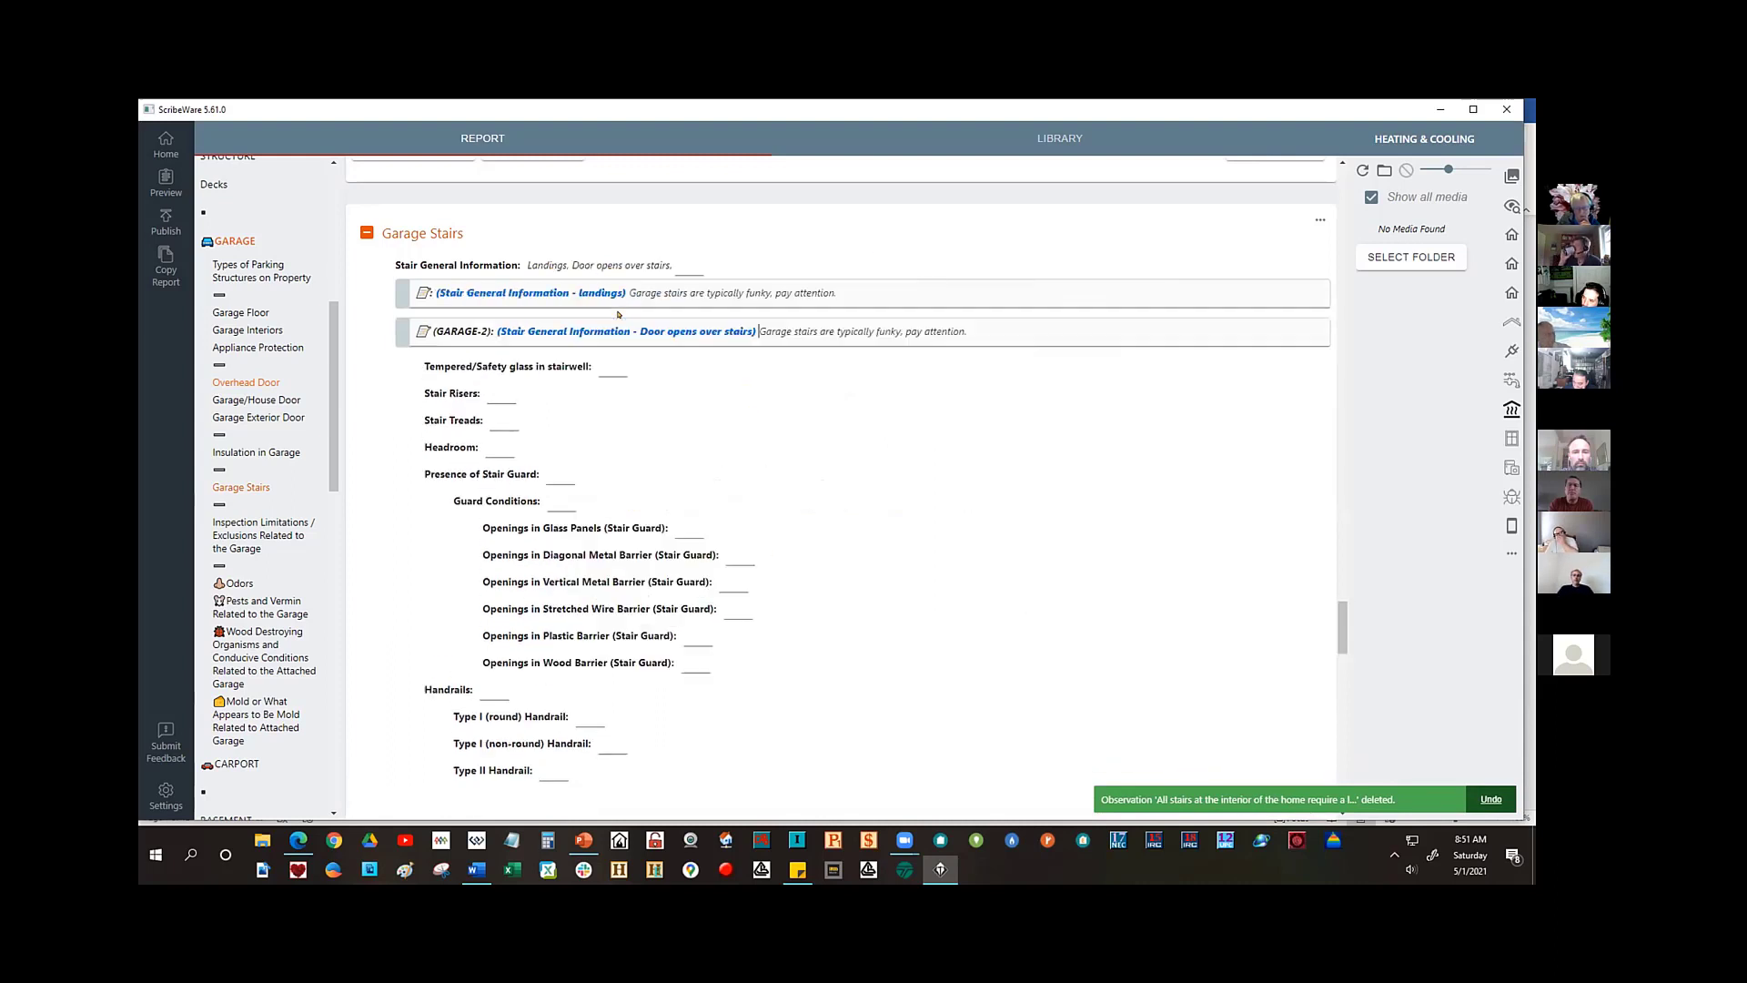
- Add "Enclosed storage under stairs" with the sub-answer "Under-side" fire stopping present to Stair General Information under Garage Stairs
{"action": "left_click", "coordinate": [793, 440]}
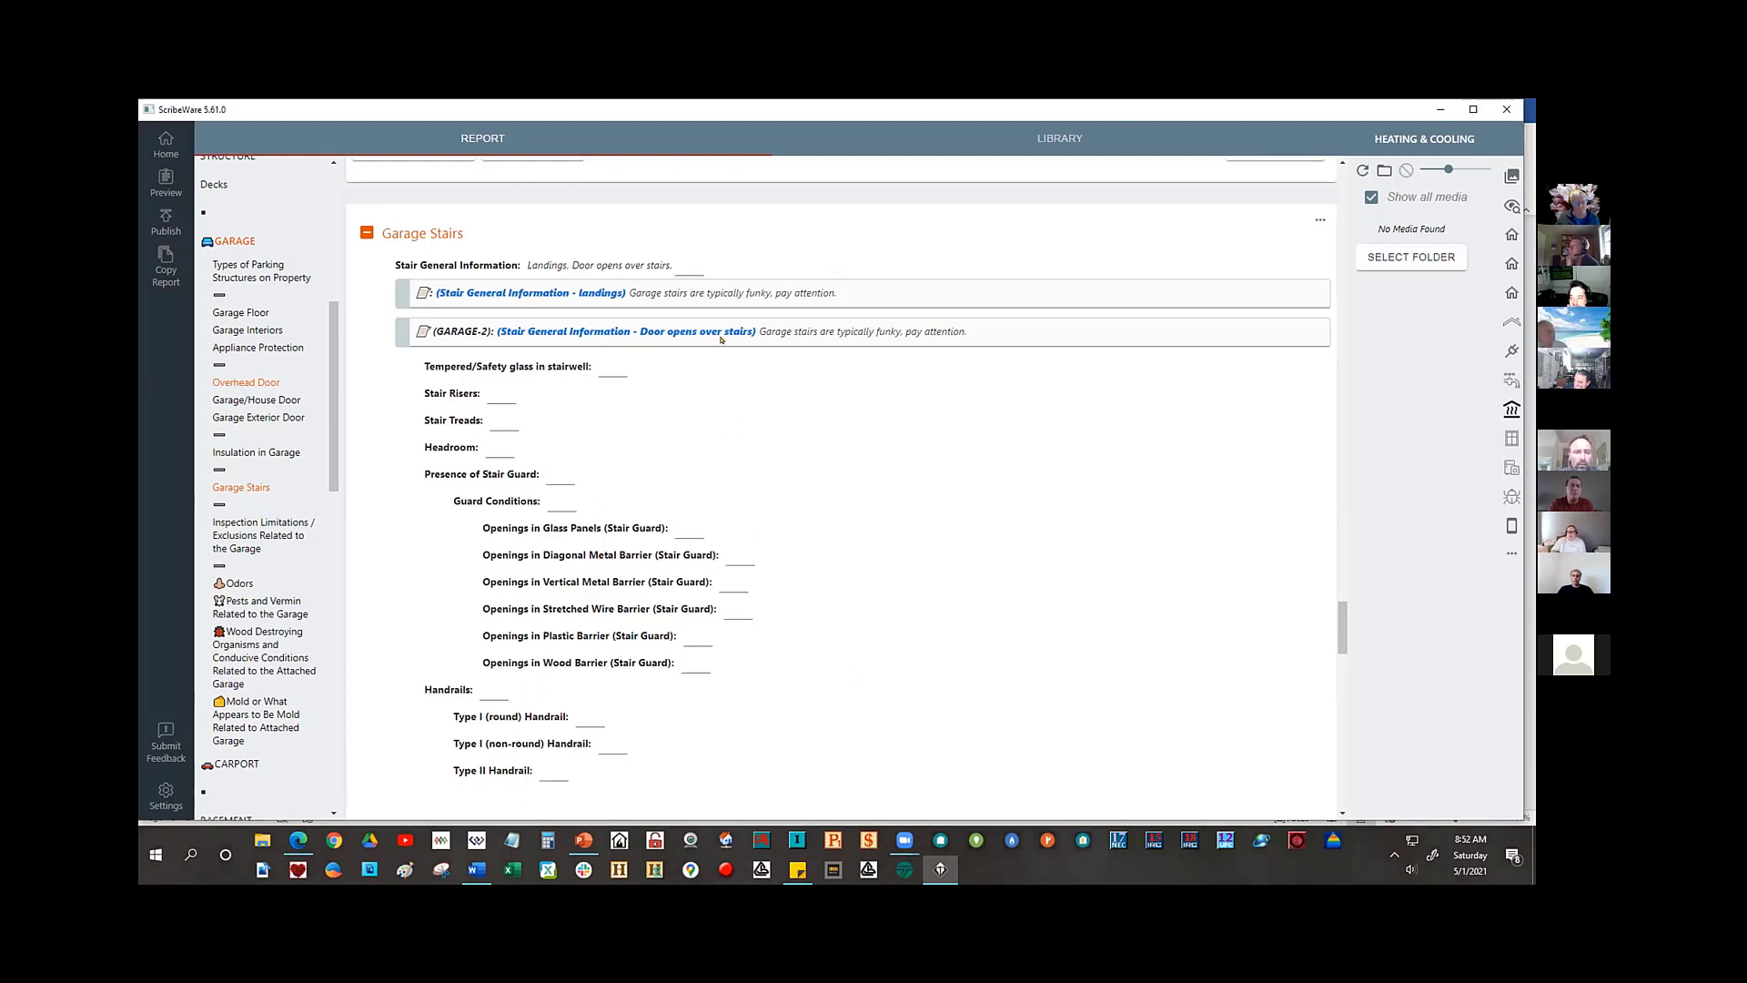
{"action": "left_click", "coordinate": [689, 267]}
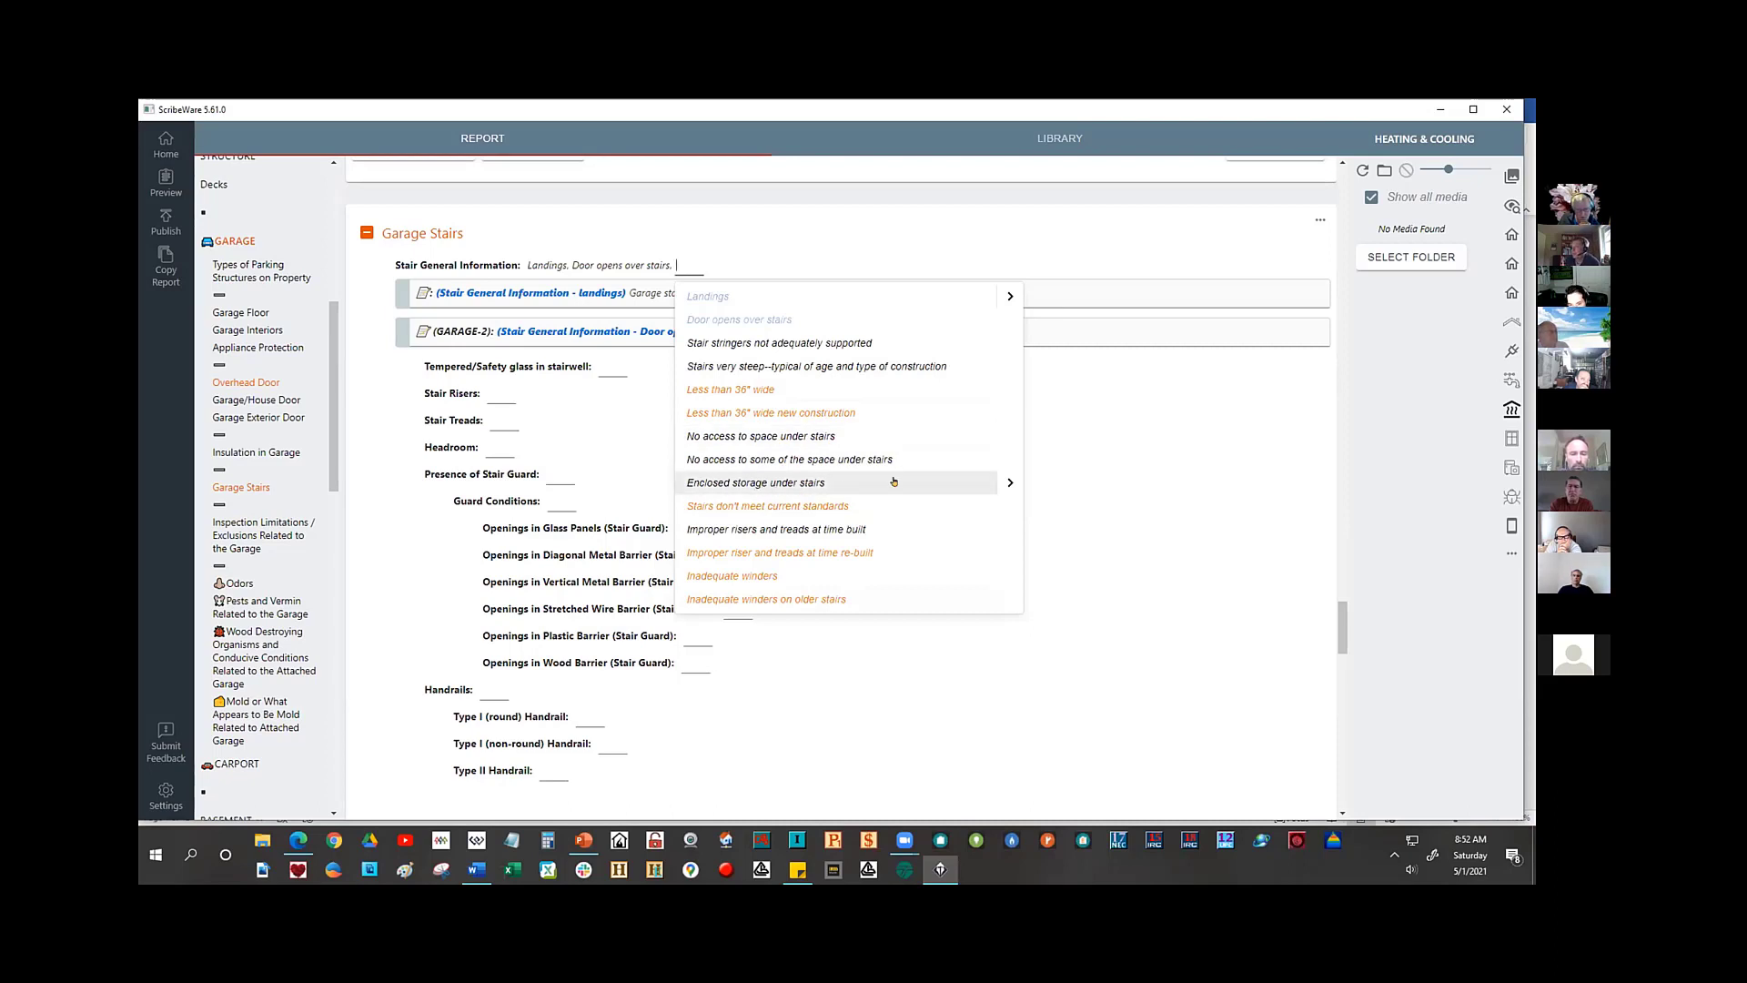
{"action": "left_click", "coordinate": [755, 482]}
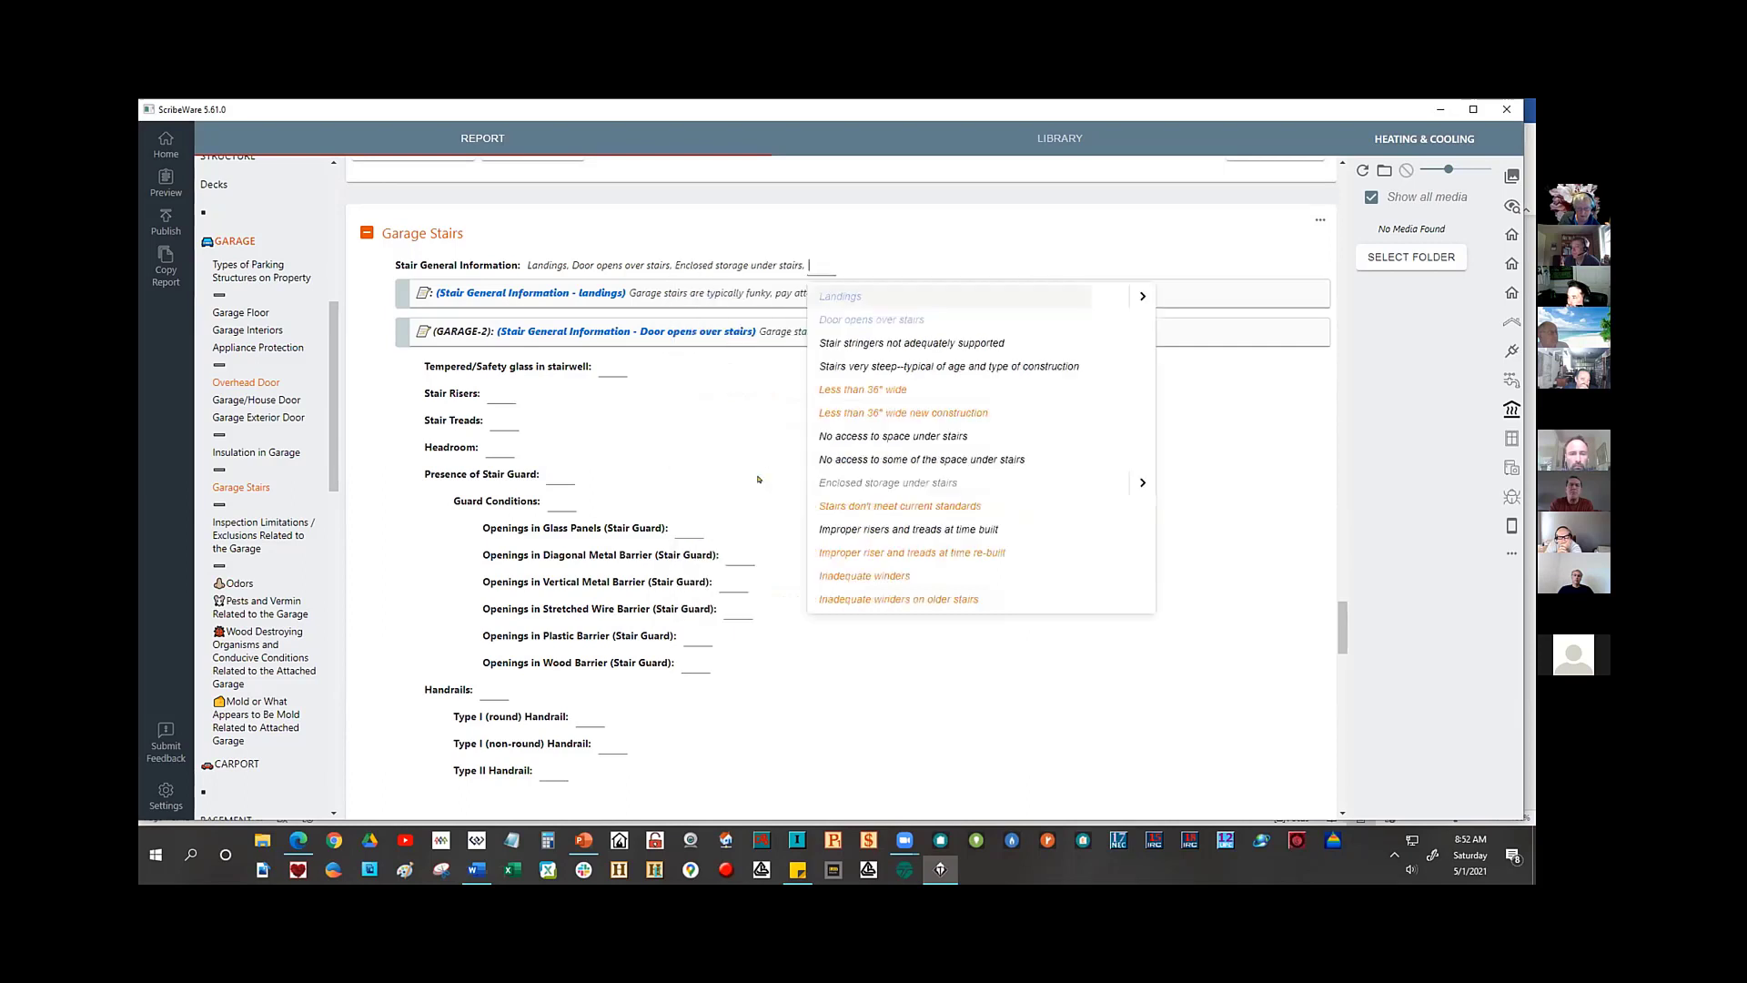
{"action": "left_click", "coordinate": [1140, 485]}
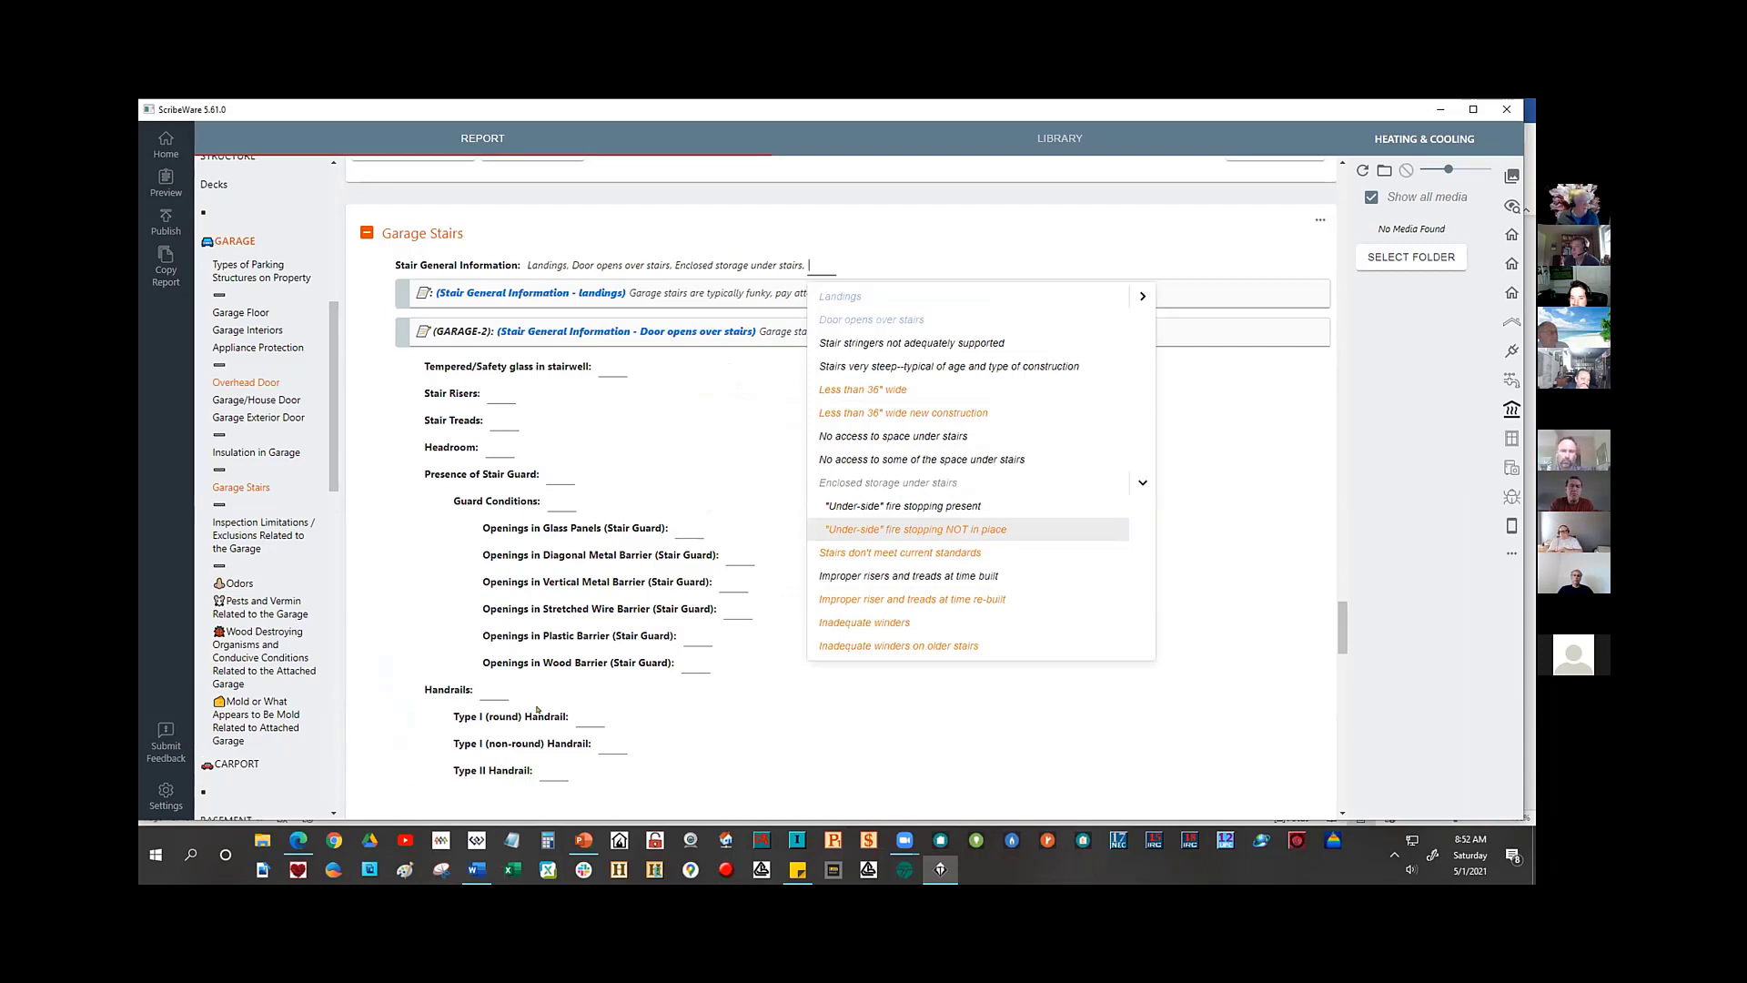
{"action": "left_click", "coordinate": [912, 505]}
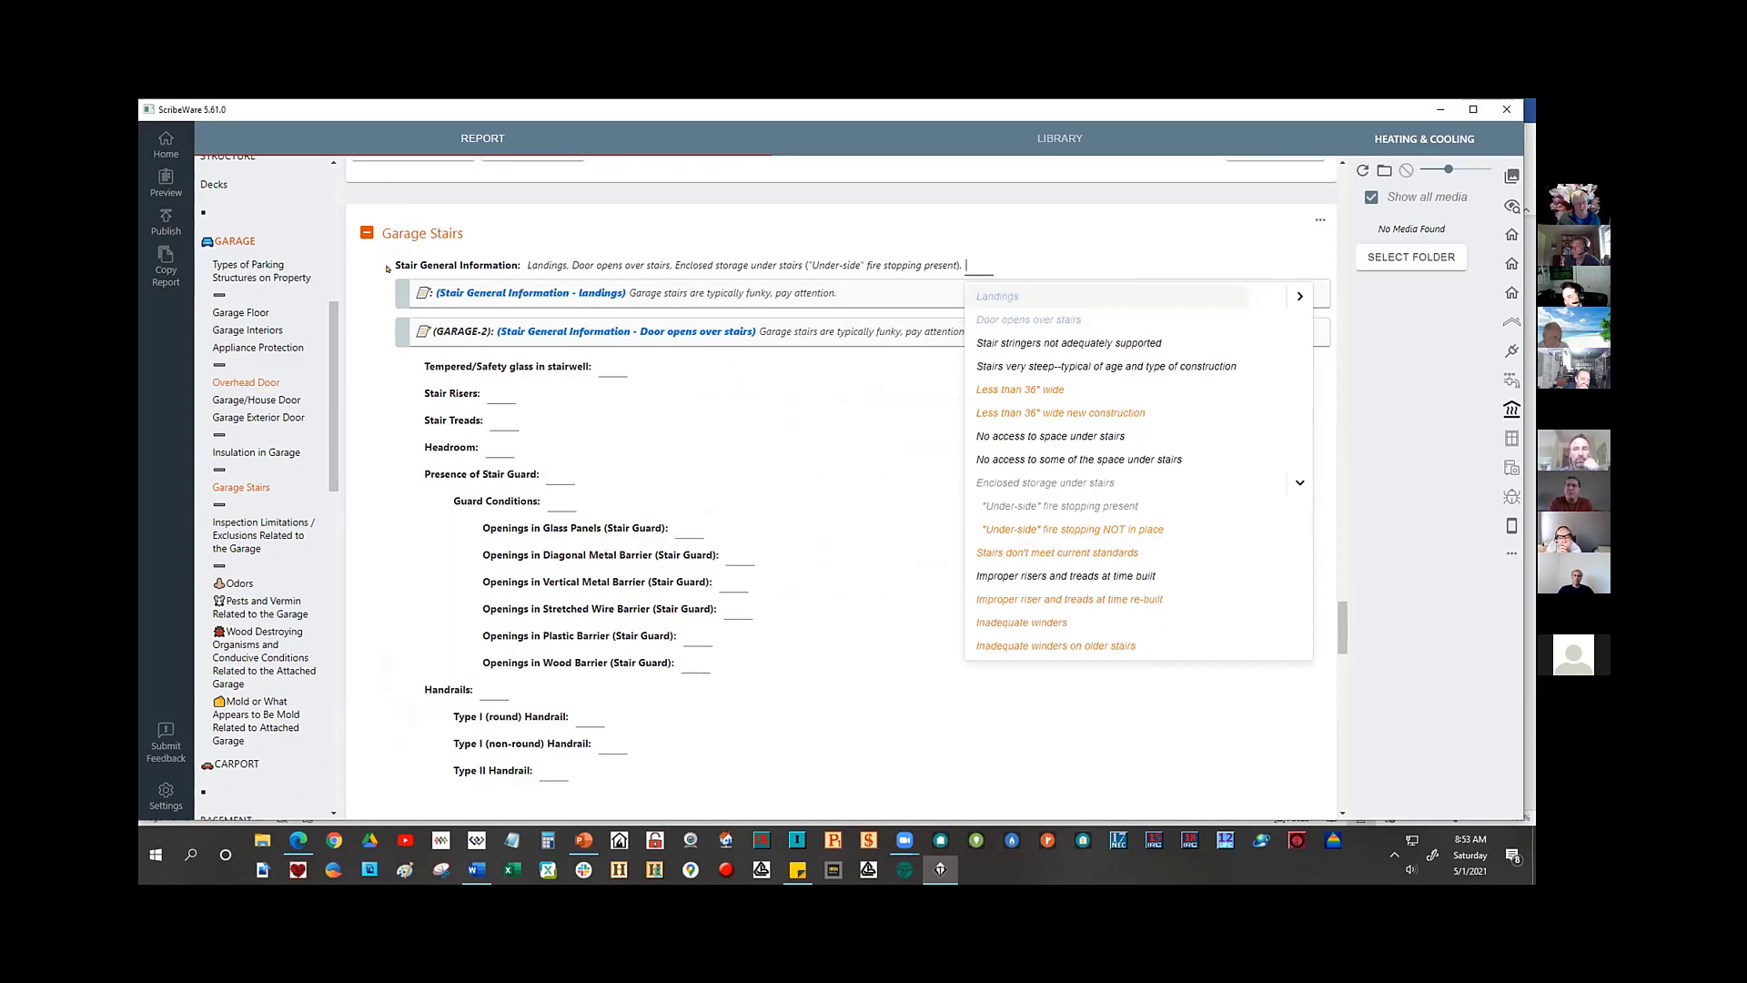
{"action": "left_click", "coordinate": [606, 241]}
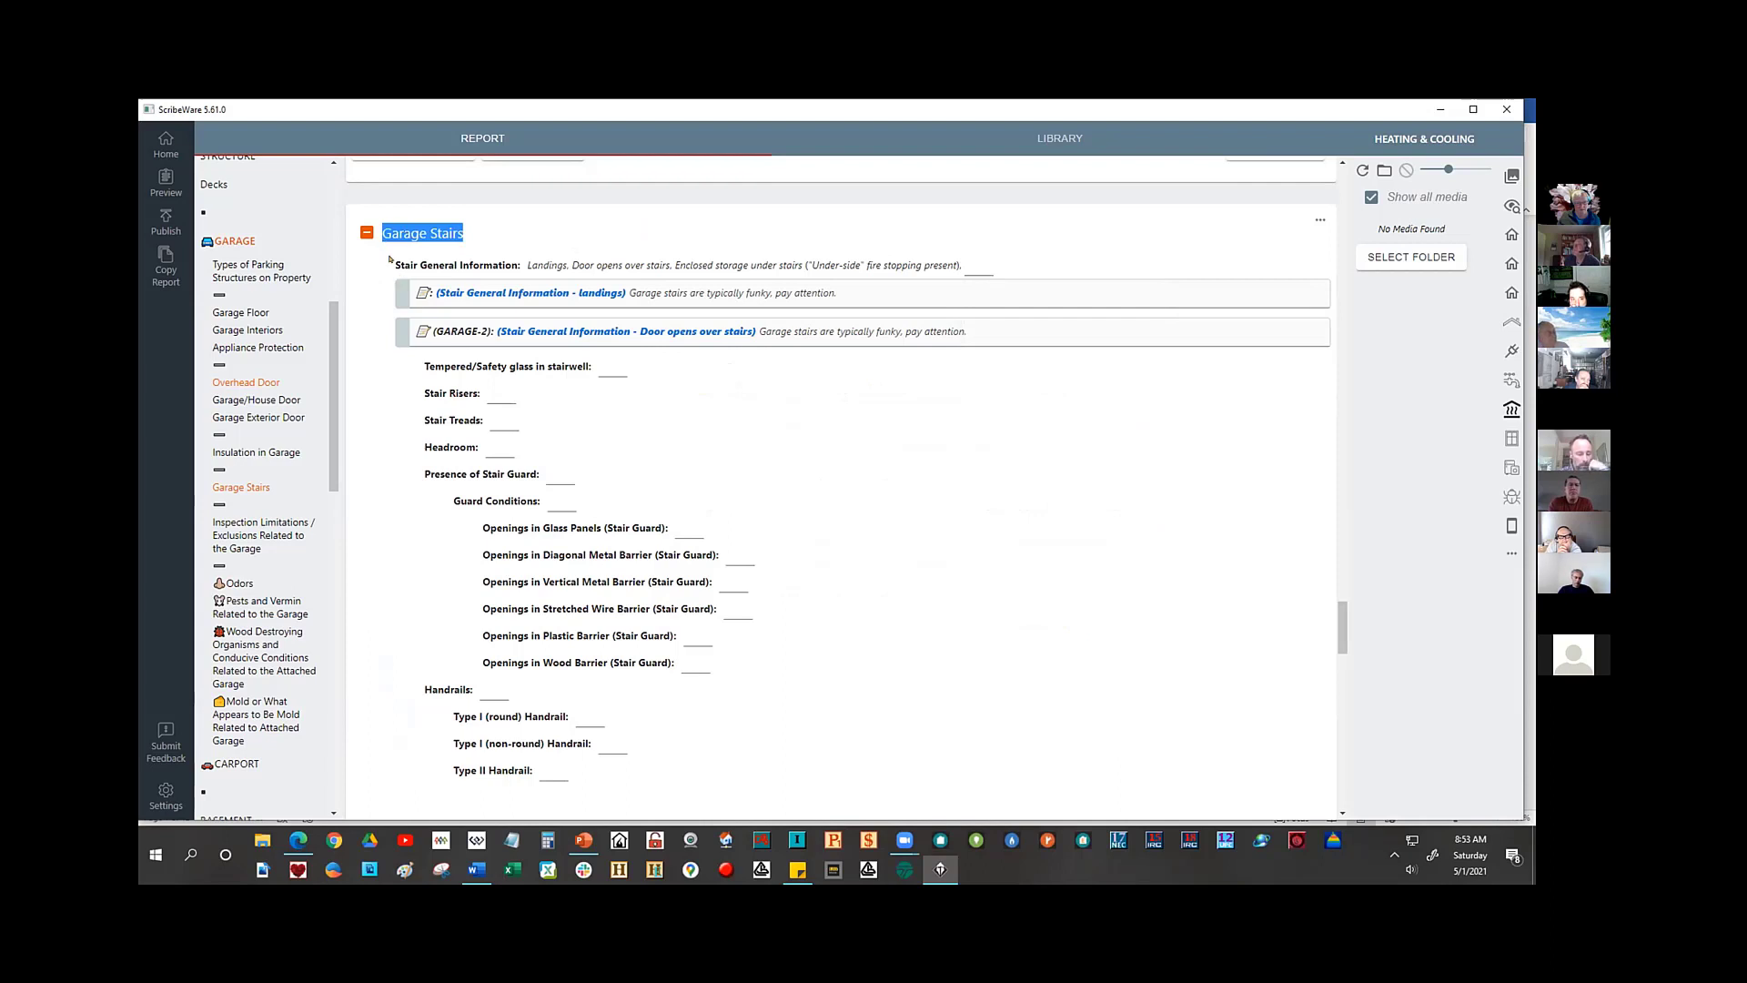
{"action": "left_click_drag", "start_coordinate": [389, 260], "coordinate": [761, 737]}
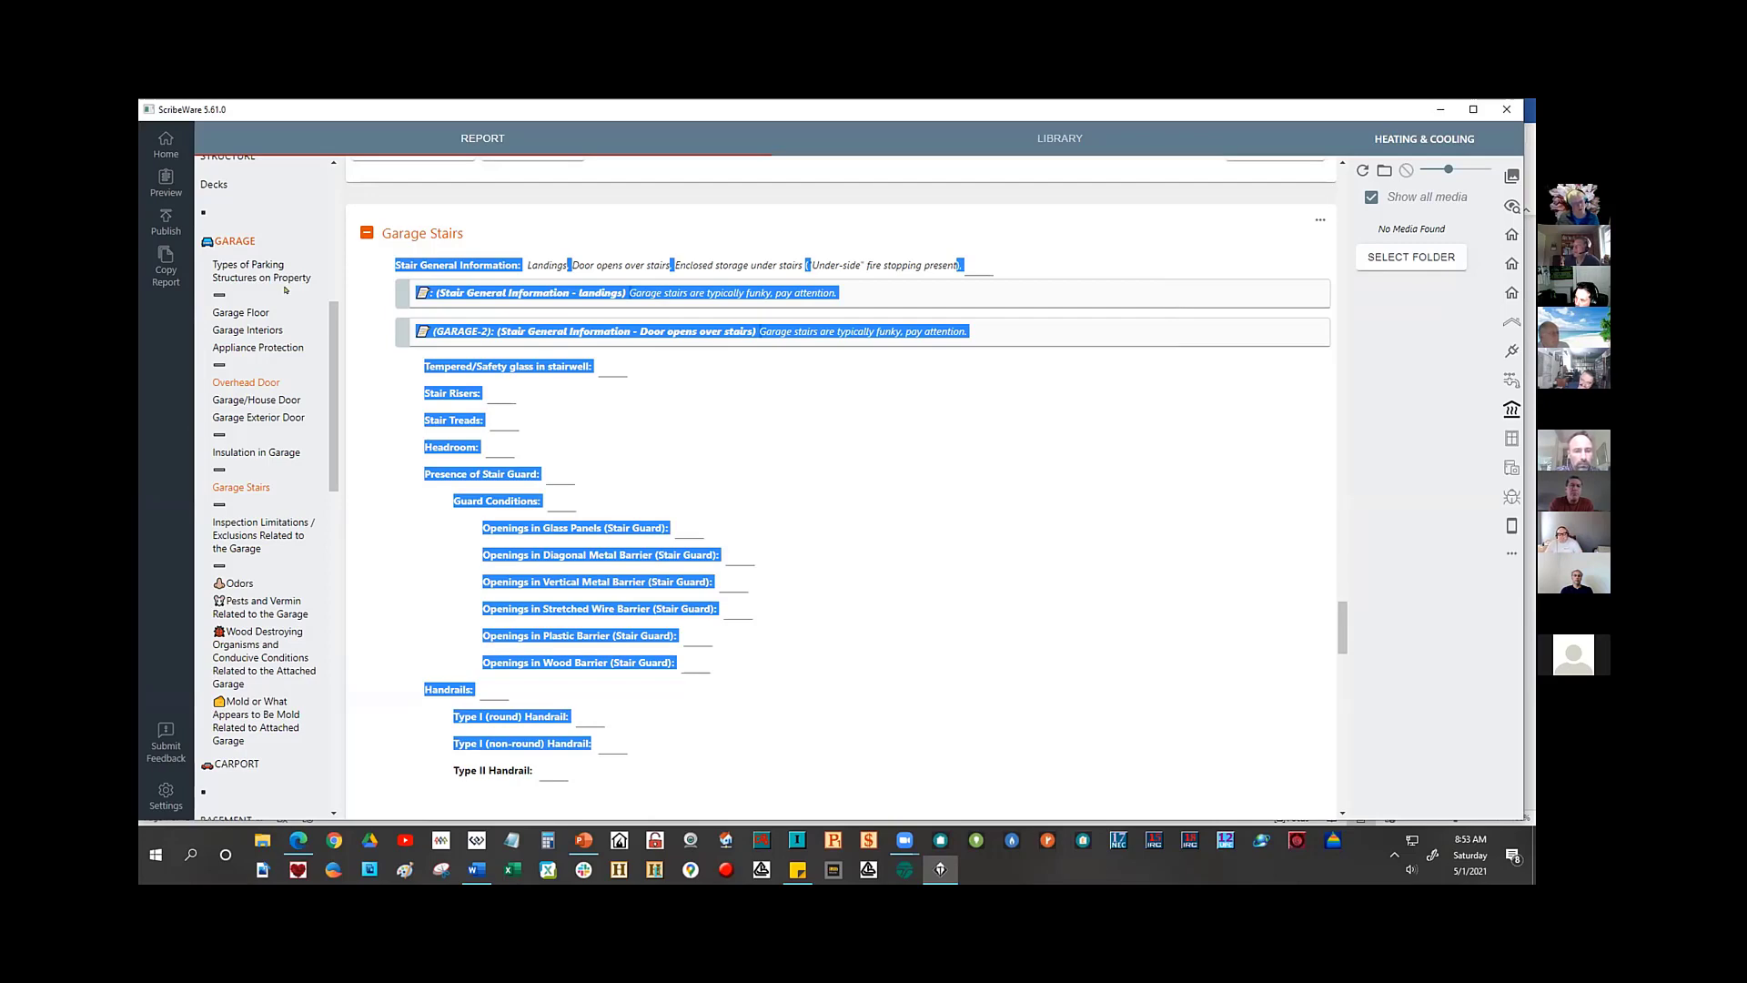
{"action": "left_click", "coordinate": [804, 468]}
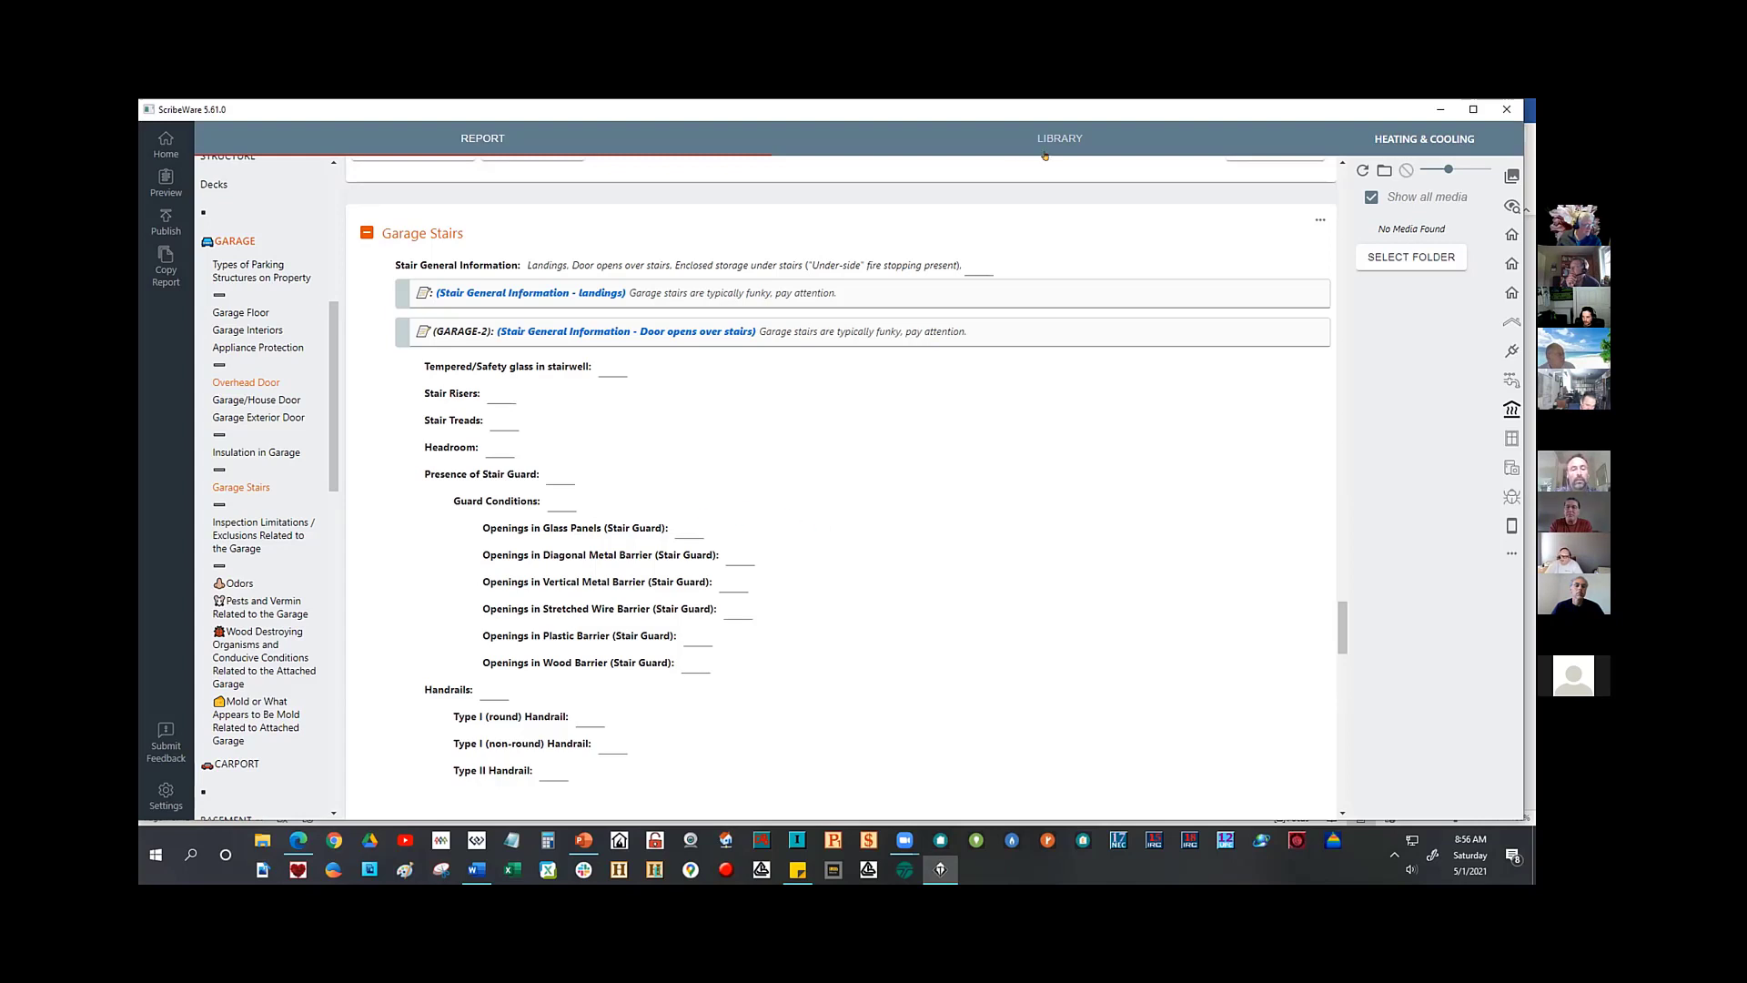
- Go to the garage's Overhead Door section and set Lift Cables & Drums to "No issues noted"
{"action": "left_click", "coordinate": [269, 382]}
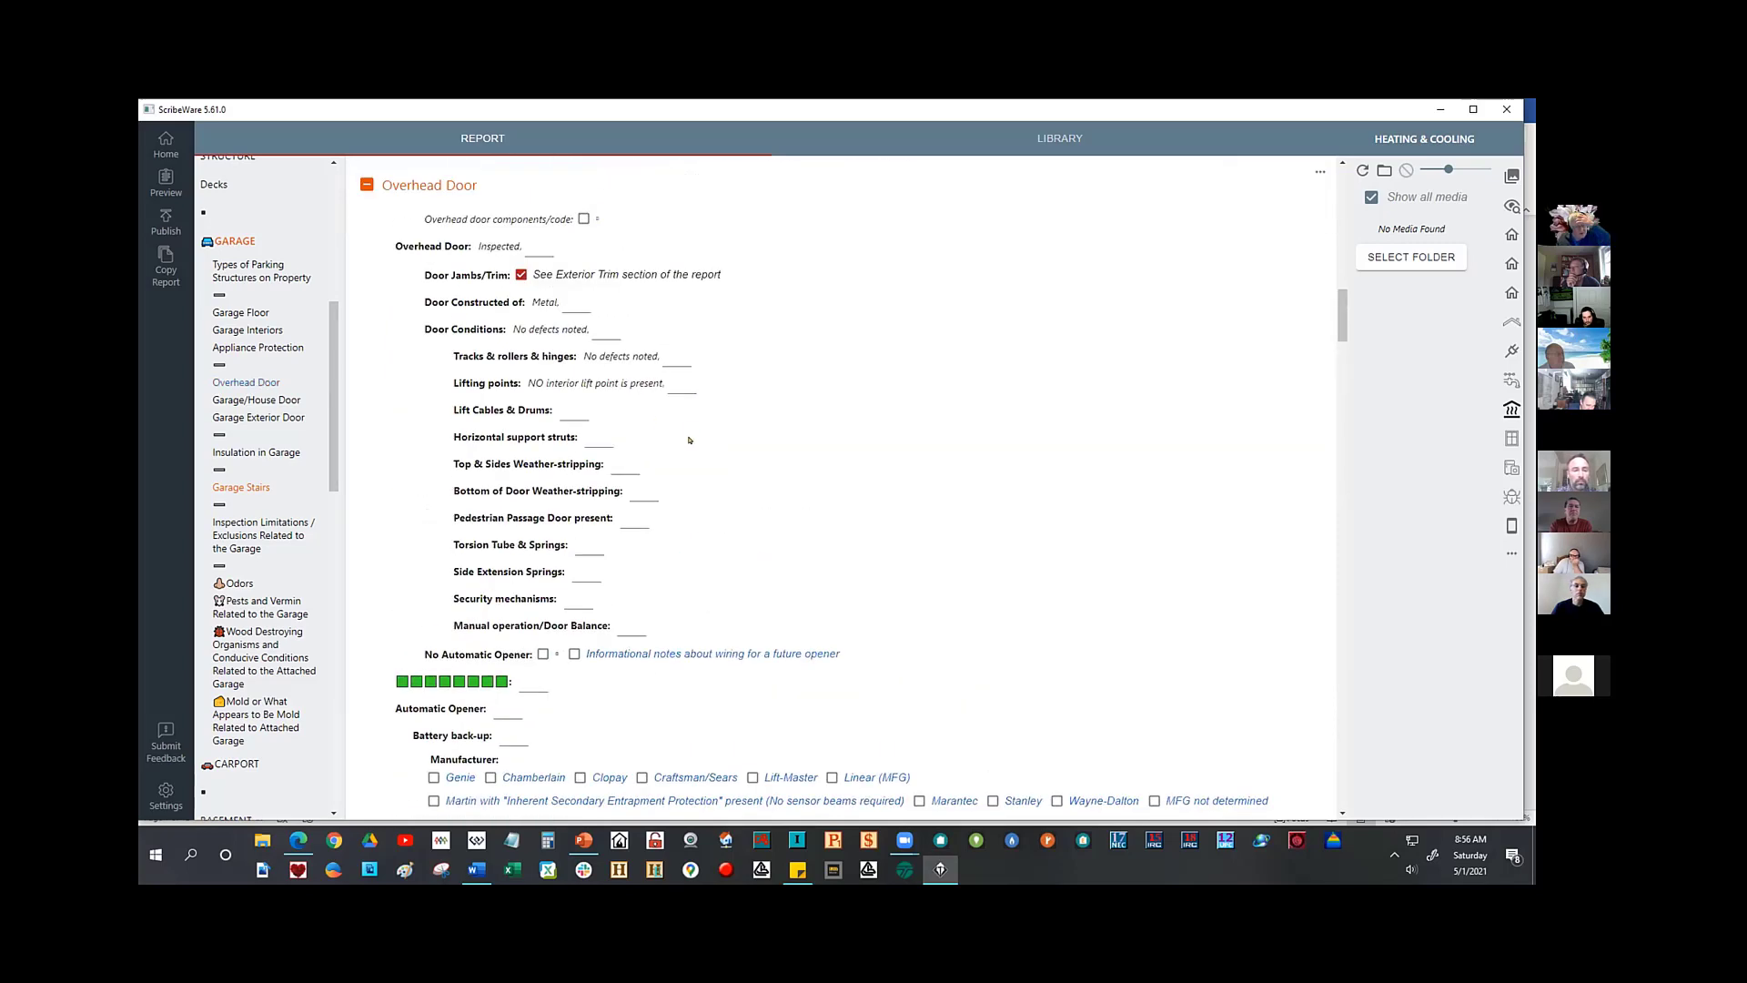
{"action": "scroll", "coordinate": [773, 399], "scroll_direction": "down", "scroll_amount": 2}
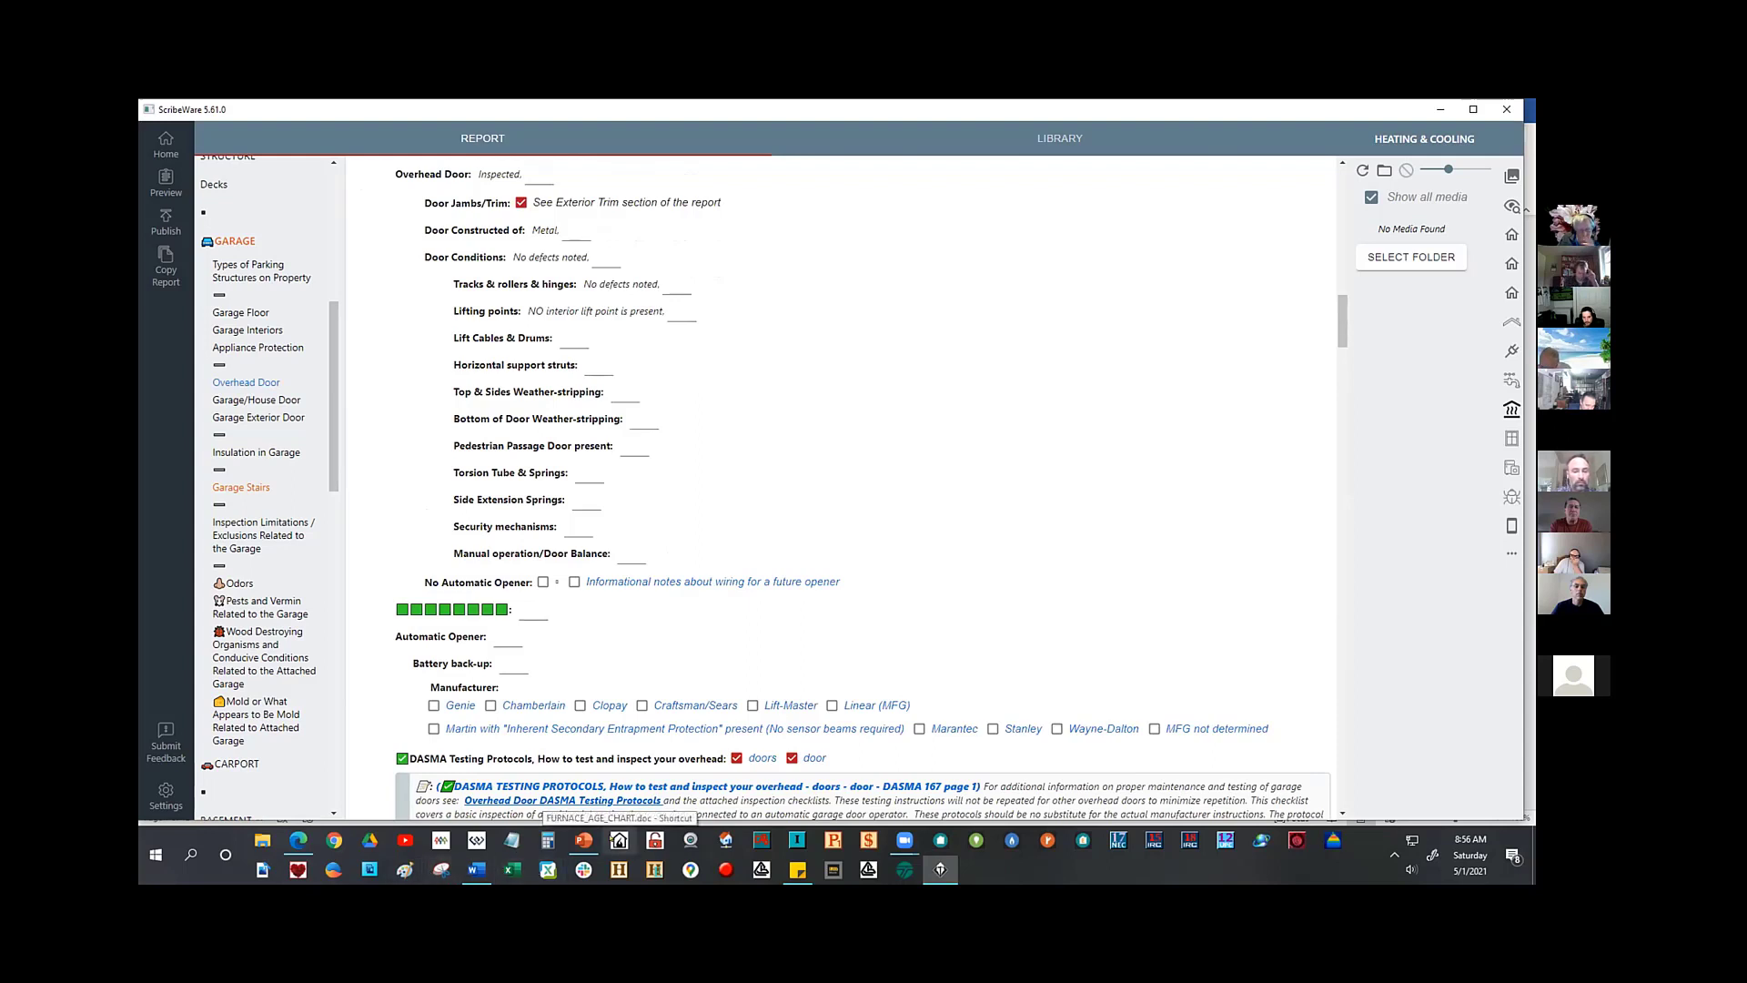
{"action": "left_click", "coordinate": [566, 339]}
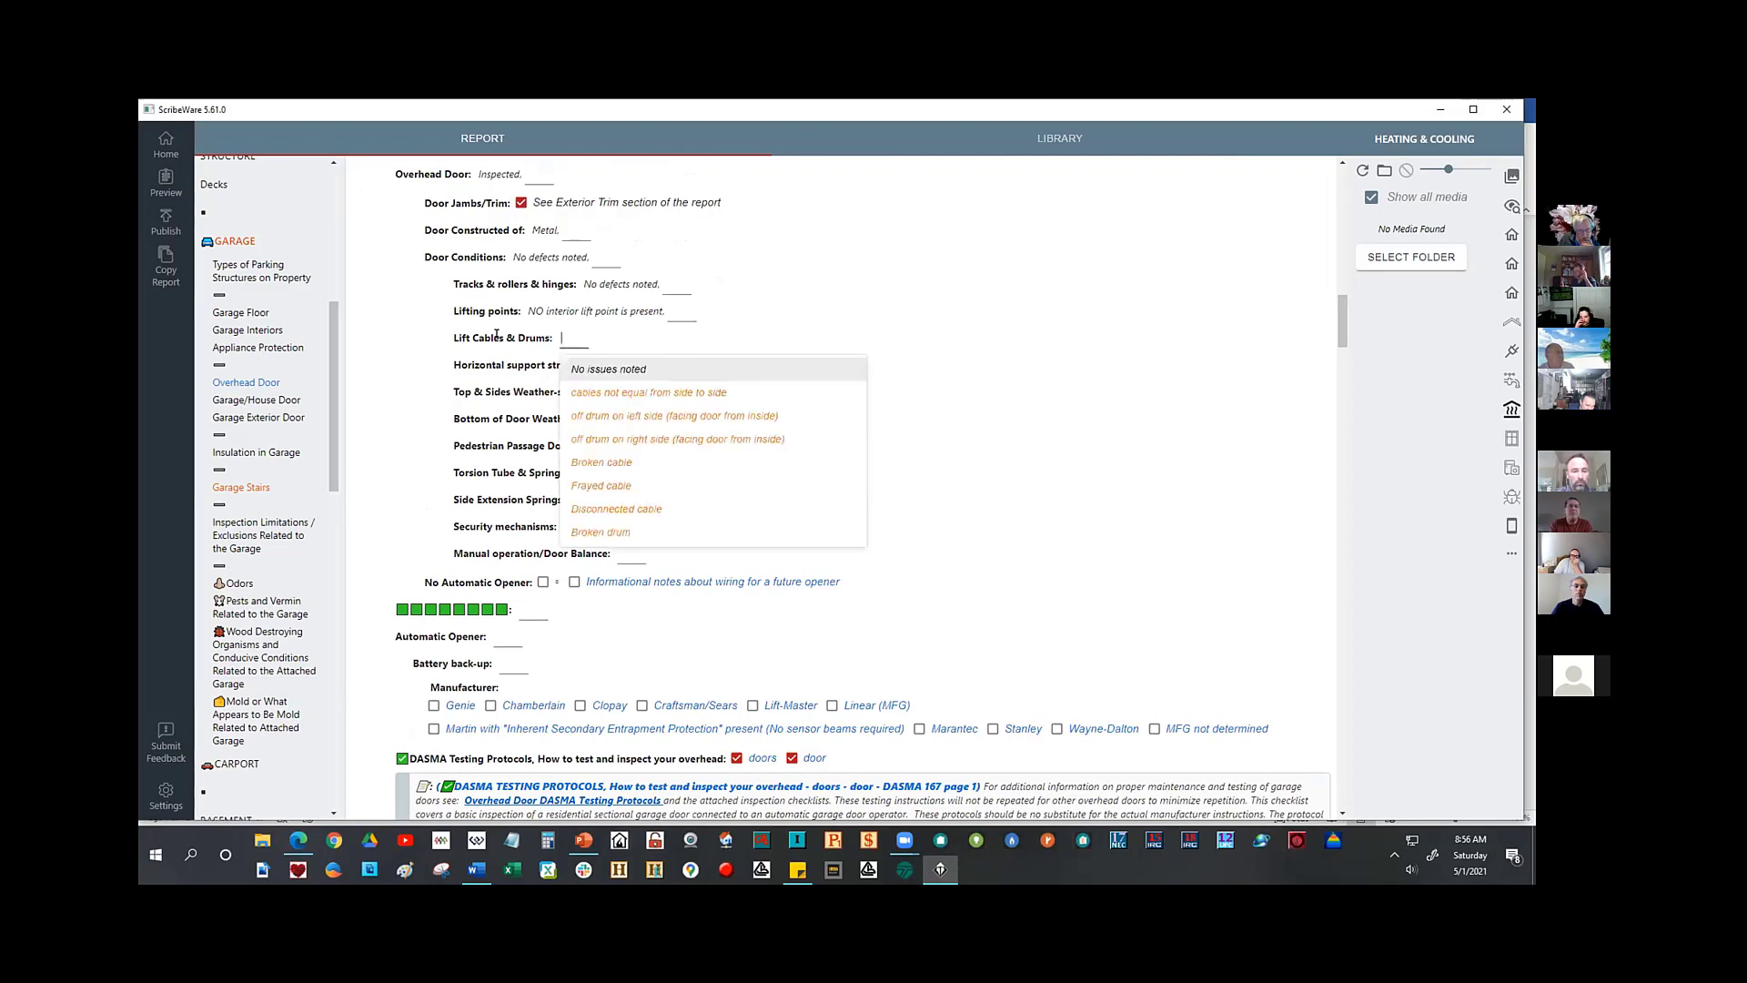
{"action": "left_click", "coordinate": [598, 370]}
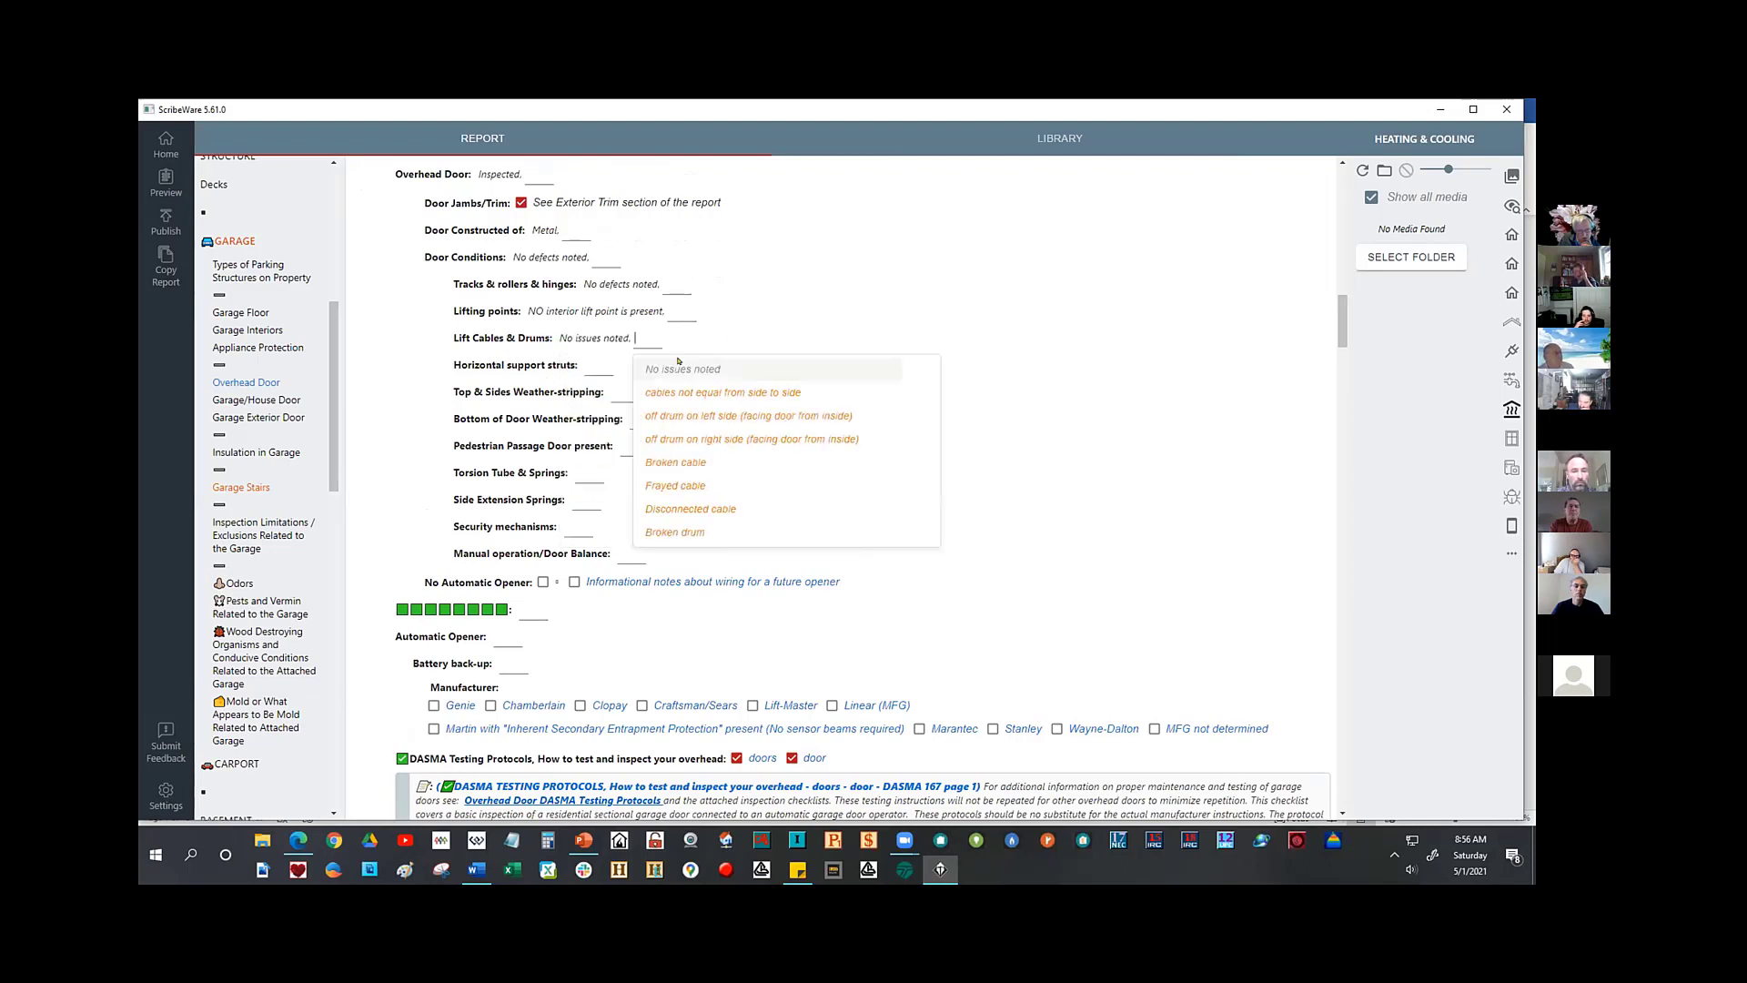
{"action": "key", "text": "Tab"}
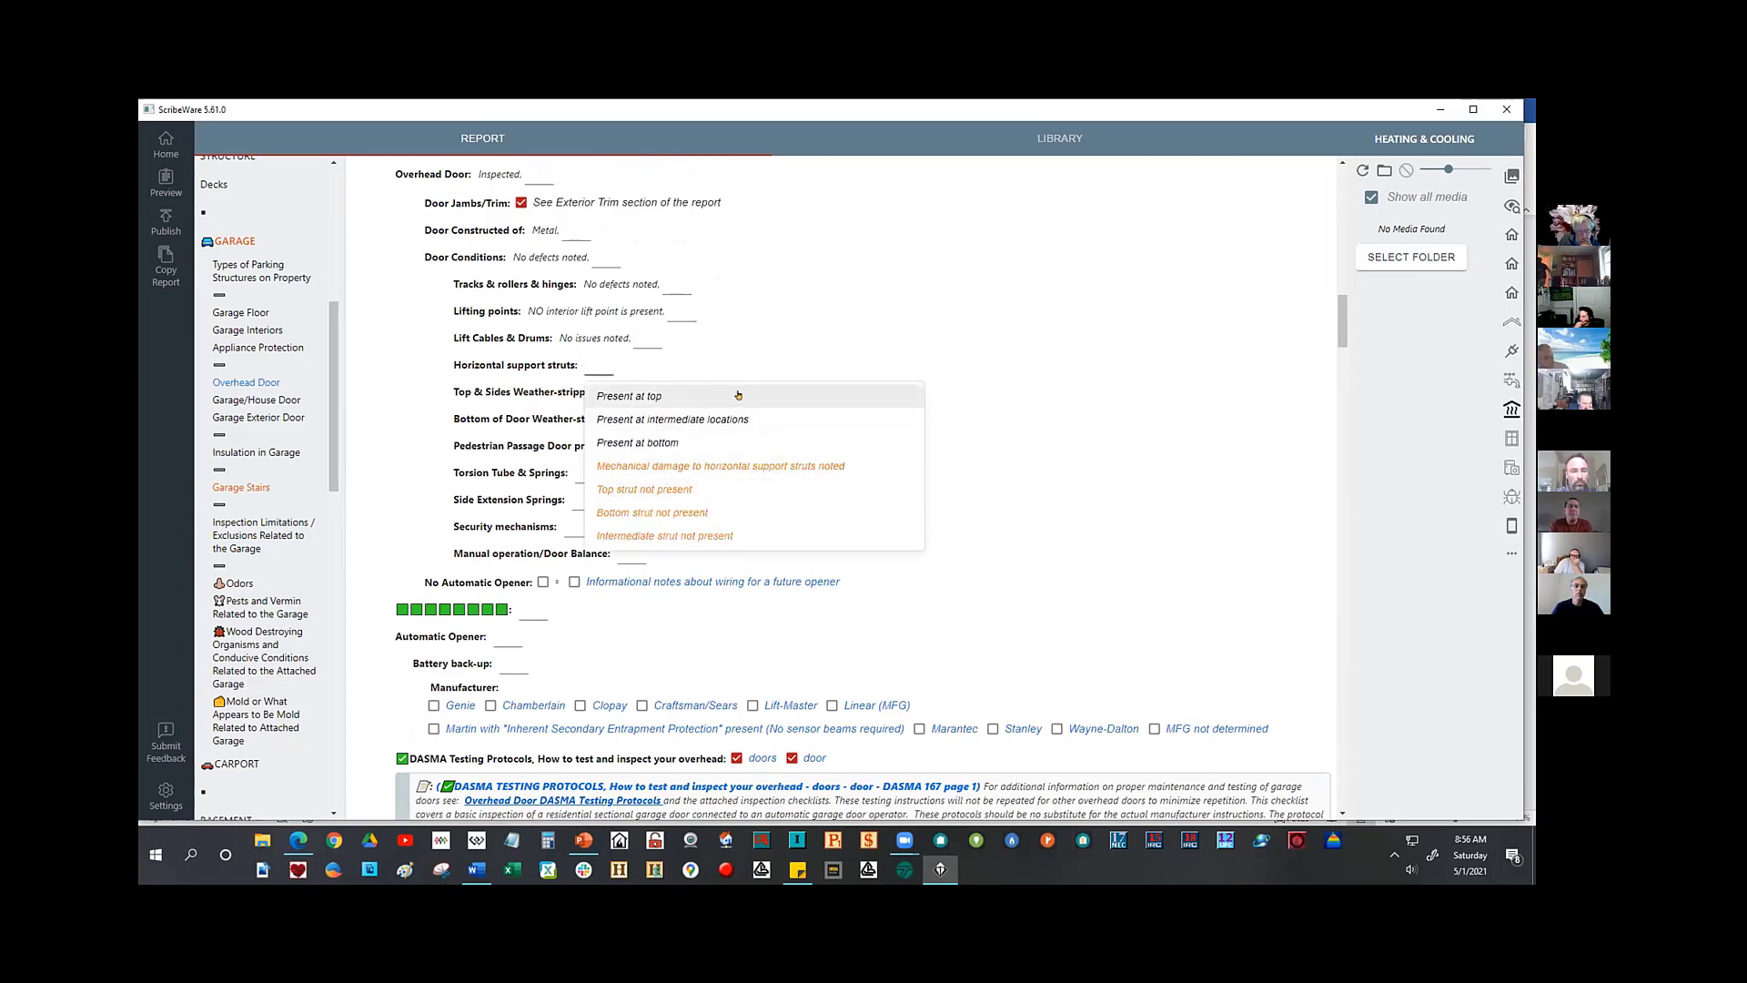
{"action": "left_click", "coordinate": [751, 364]}
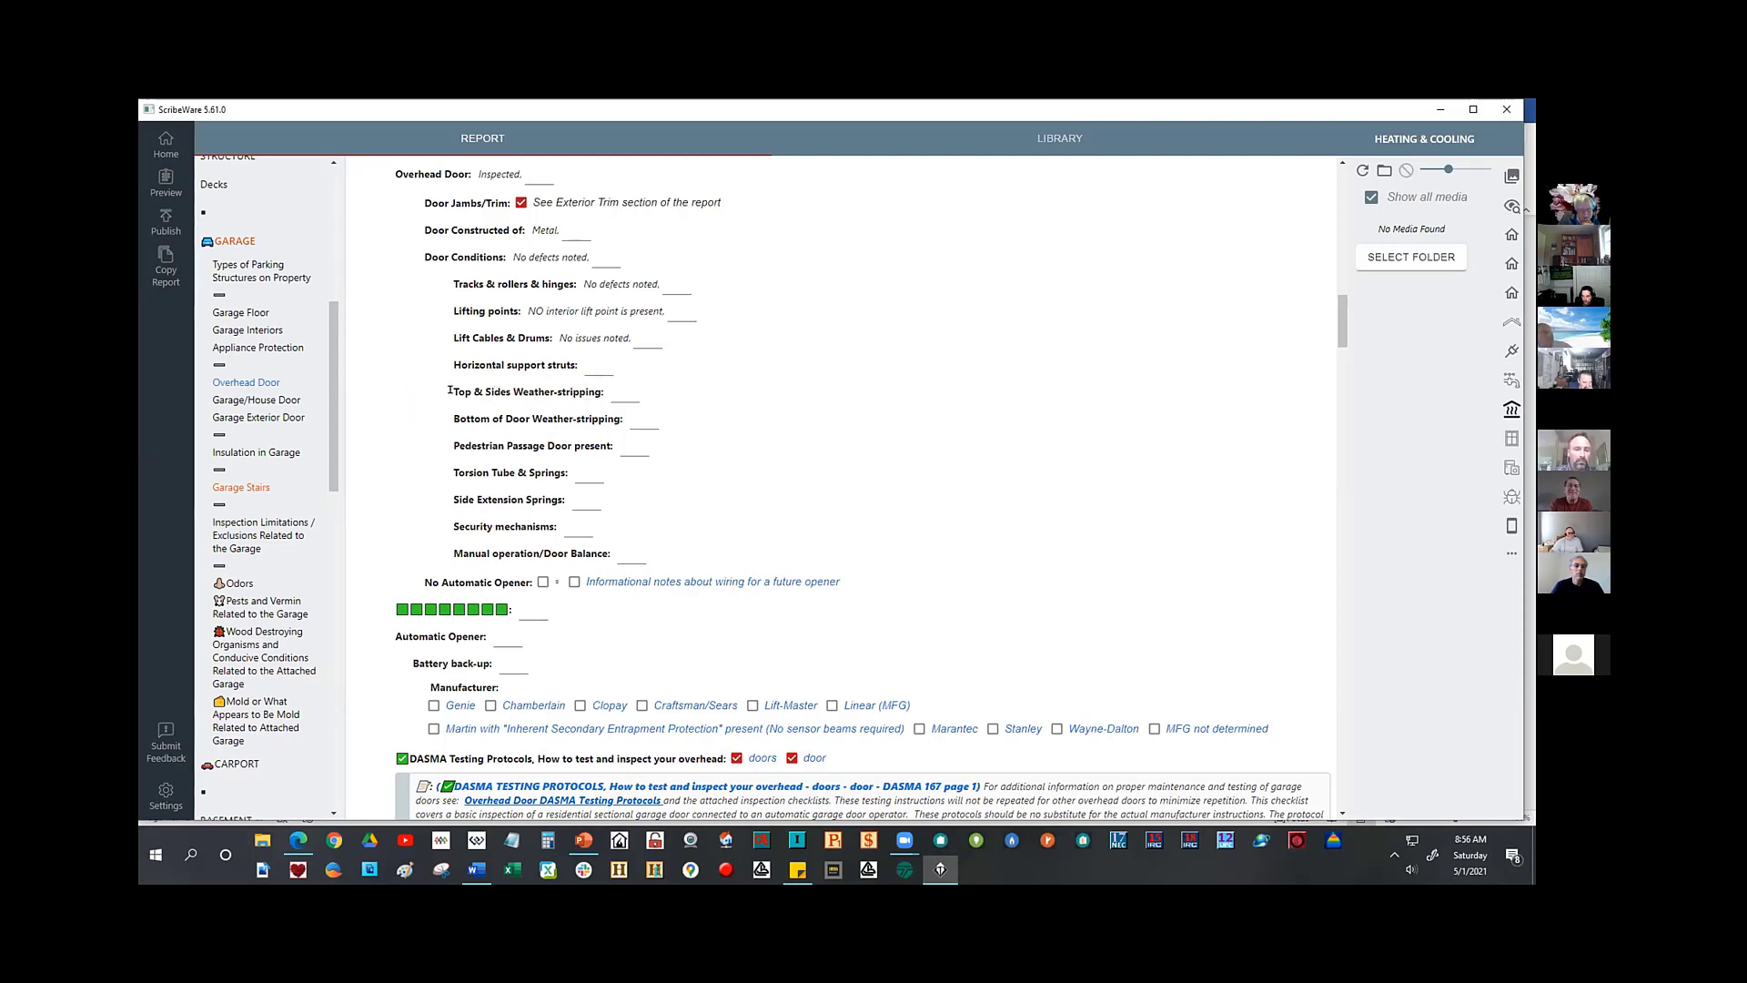
- Set both Top & Sides Weather-stripping and Bottom of Door Weather-stripping to "Present" for the overhead door
{"action": "left_click", "coordinate": [491, 396]}
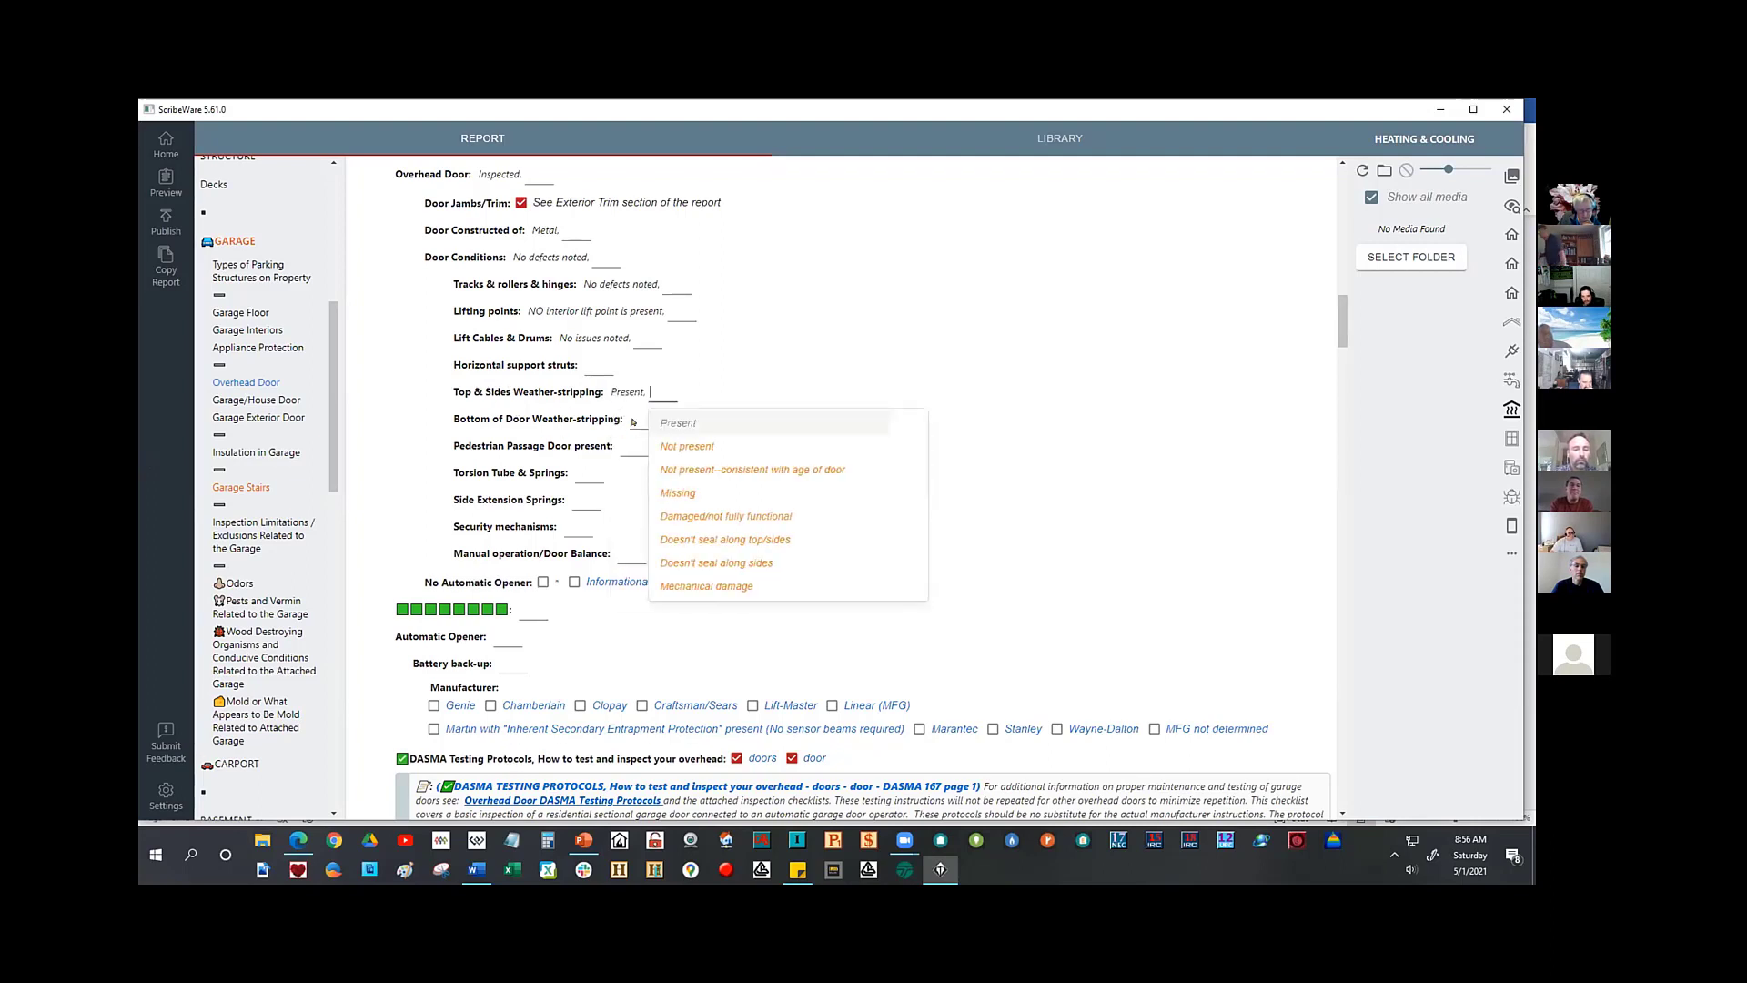
{"action": "left_click", "coordinate": [646, 421]}
{"action": "left_click", "coordinate": [659, 447]}
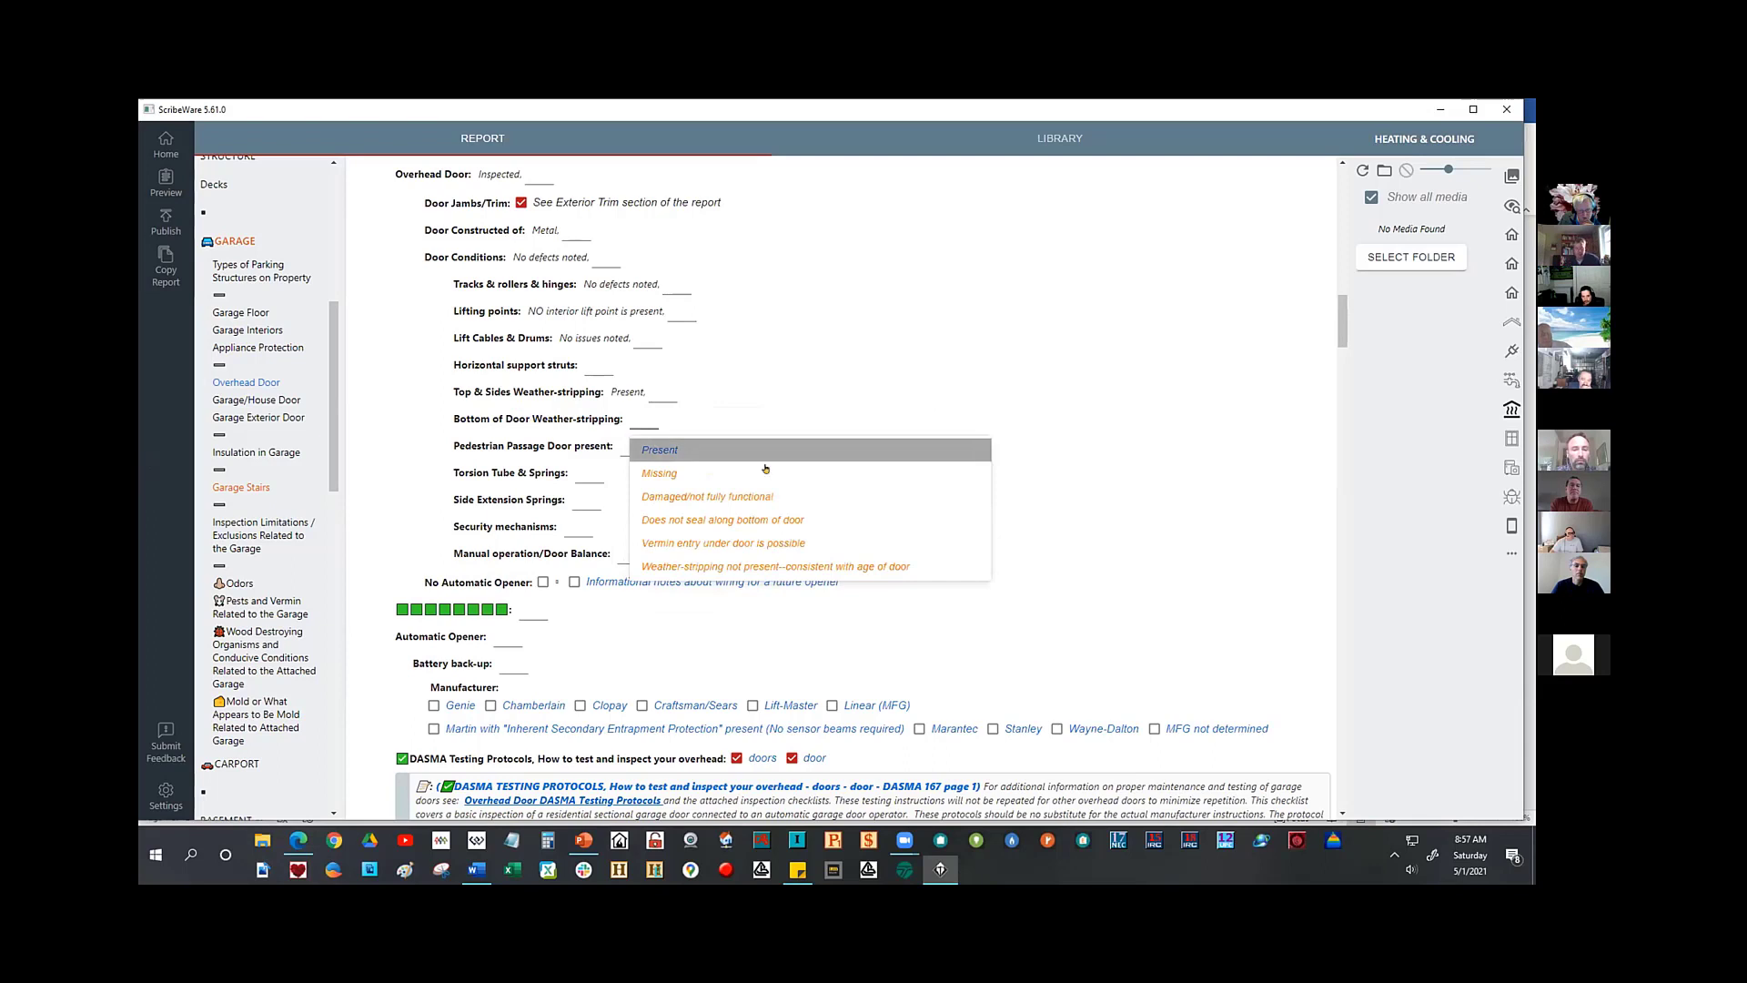
{"action": "left_click", "coordinate": [423, 501]}
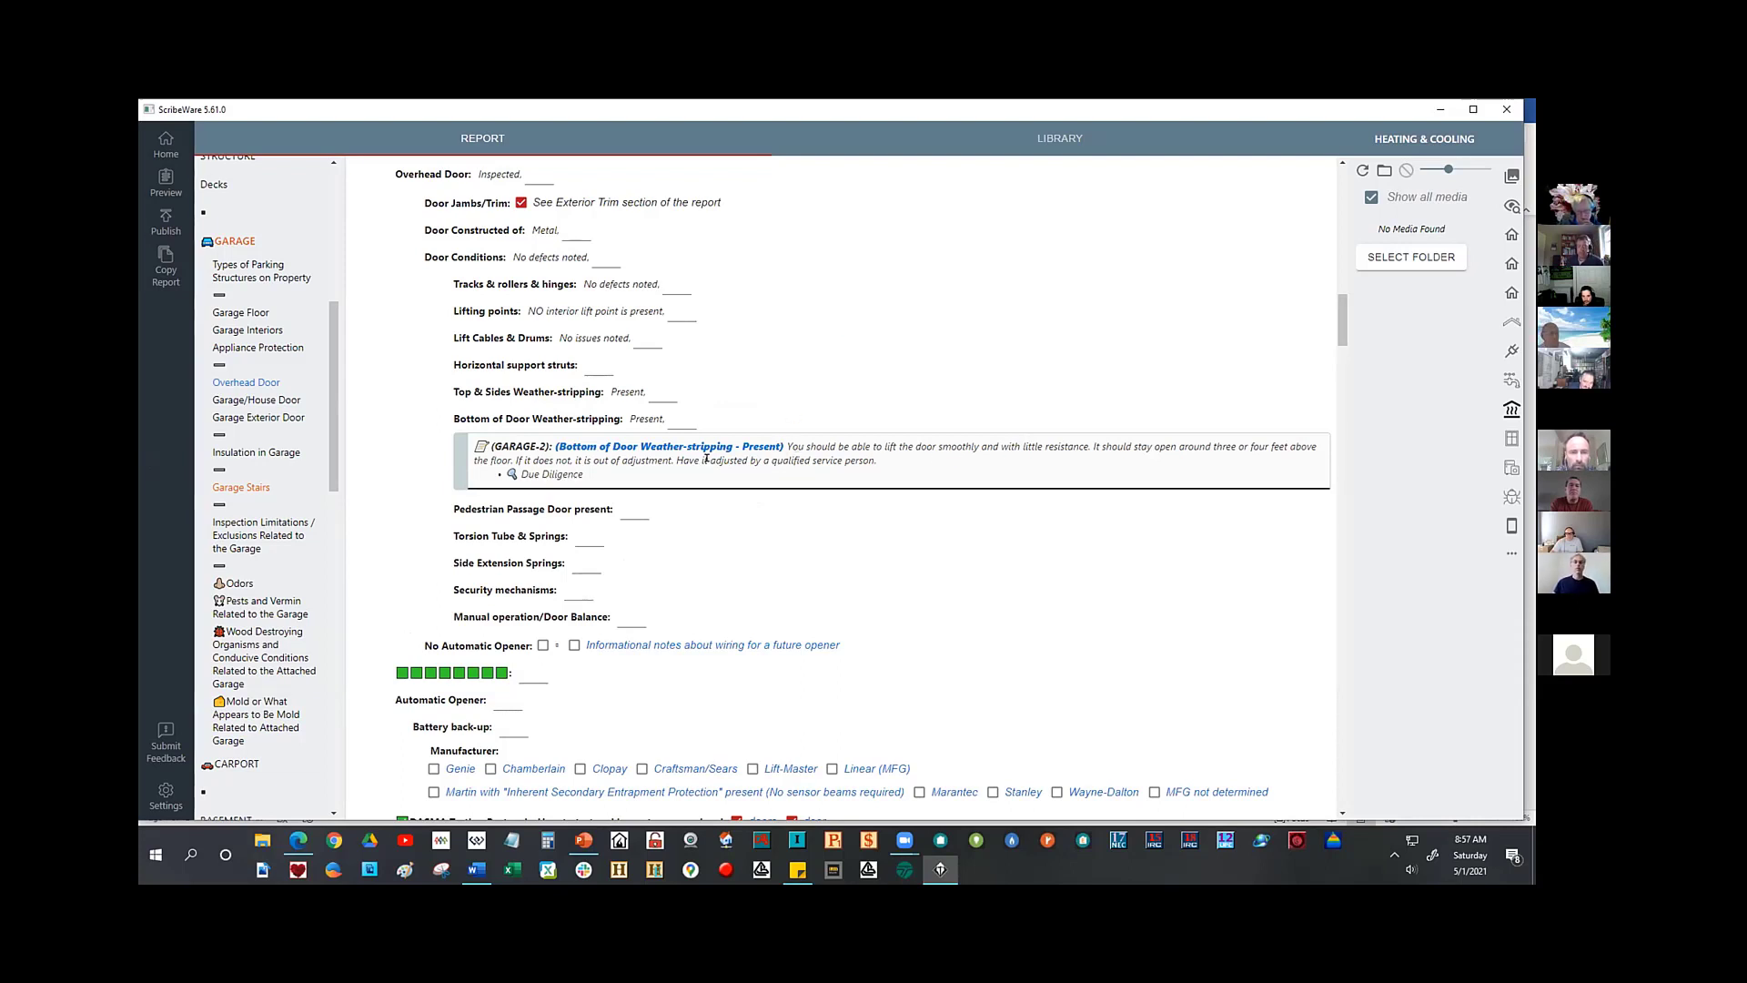
- Leave Pedestrian Passage Door unanswered and set Torsion Tube & Springs to "No defects noted"
{"action": "left_click", "coordinate": [632, 515]}
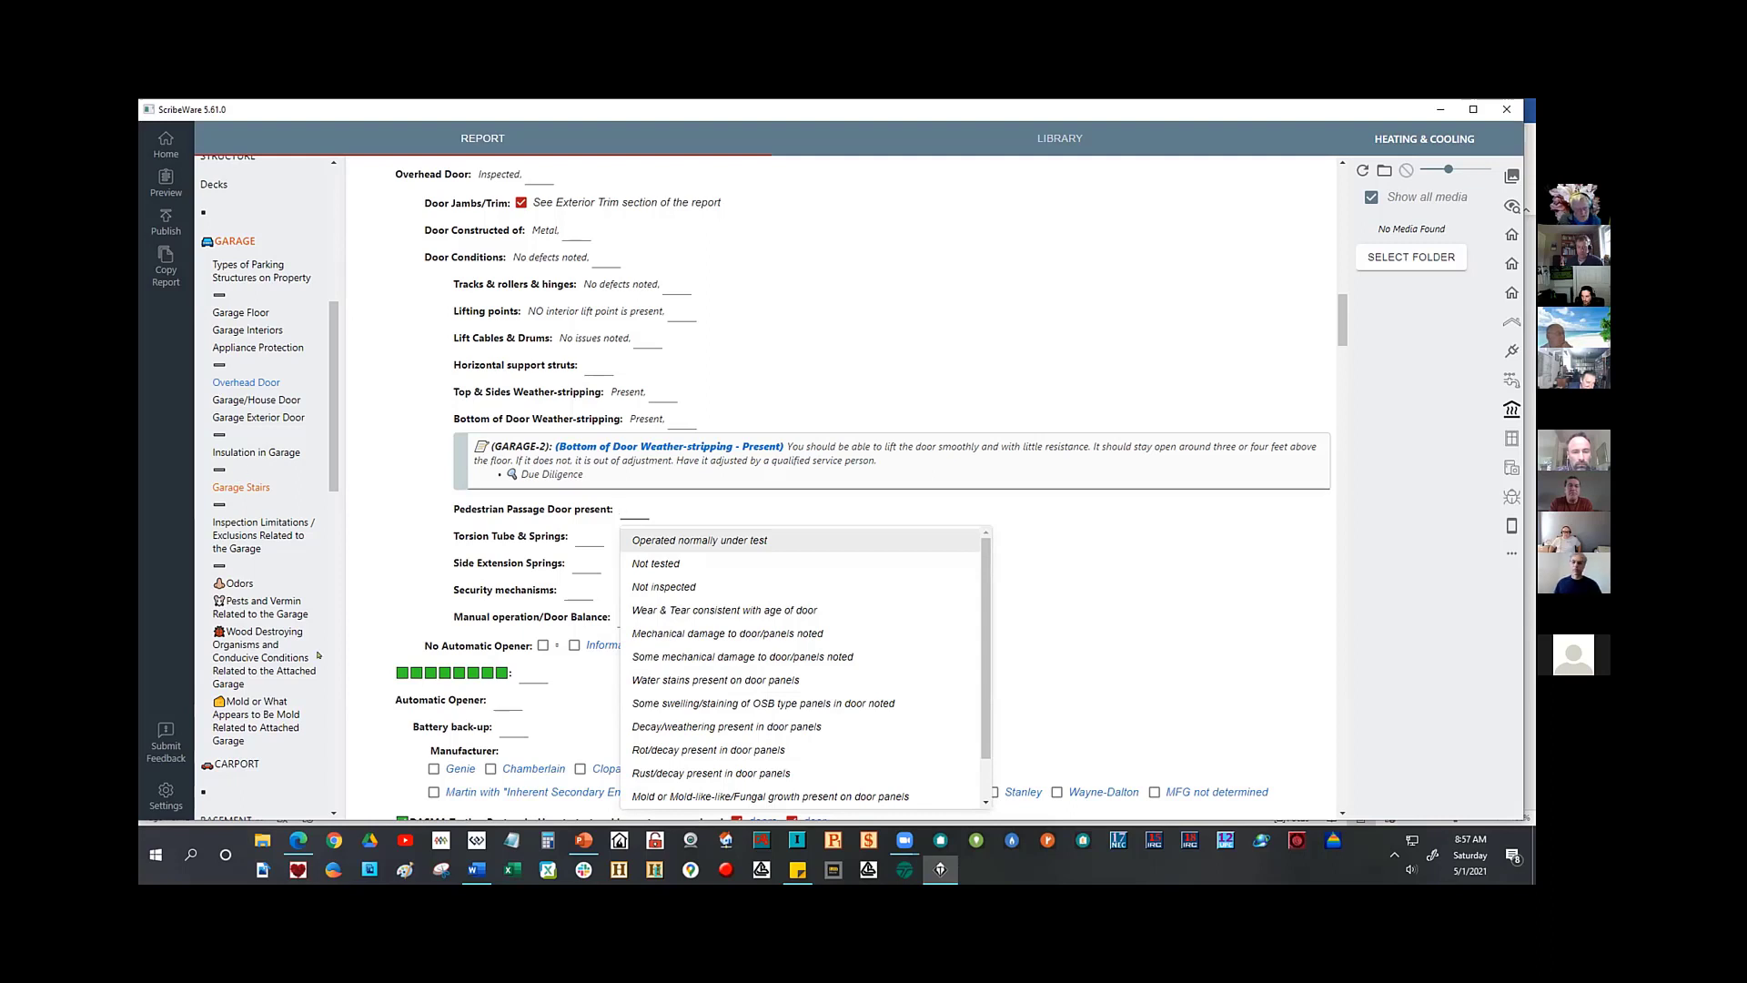
{"action": "left_click", "coordinate": [413, 570]}
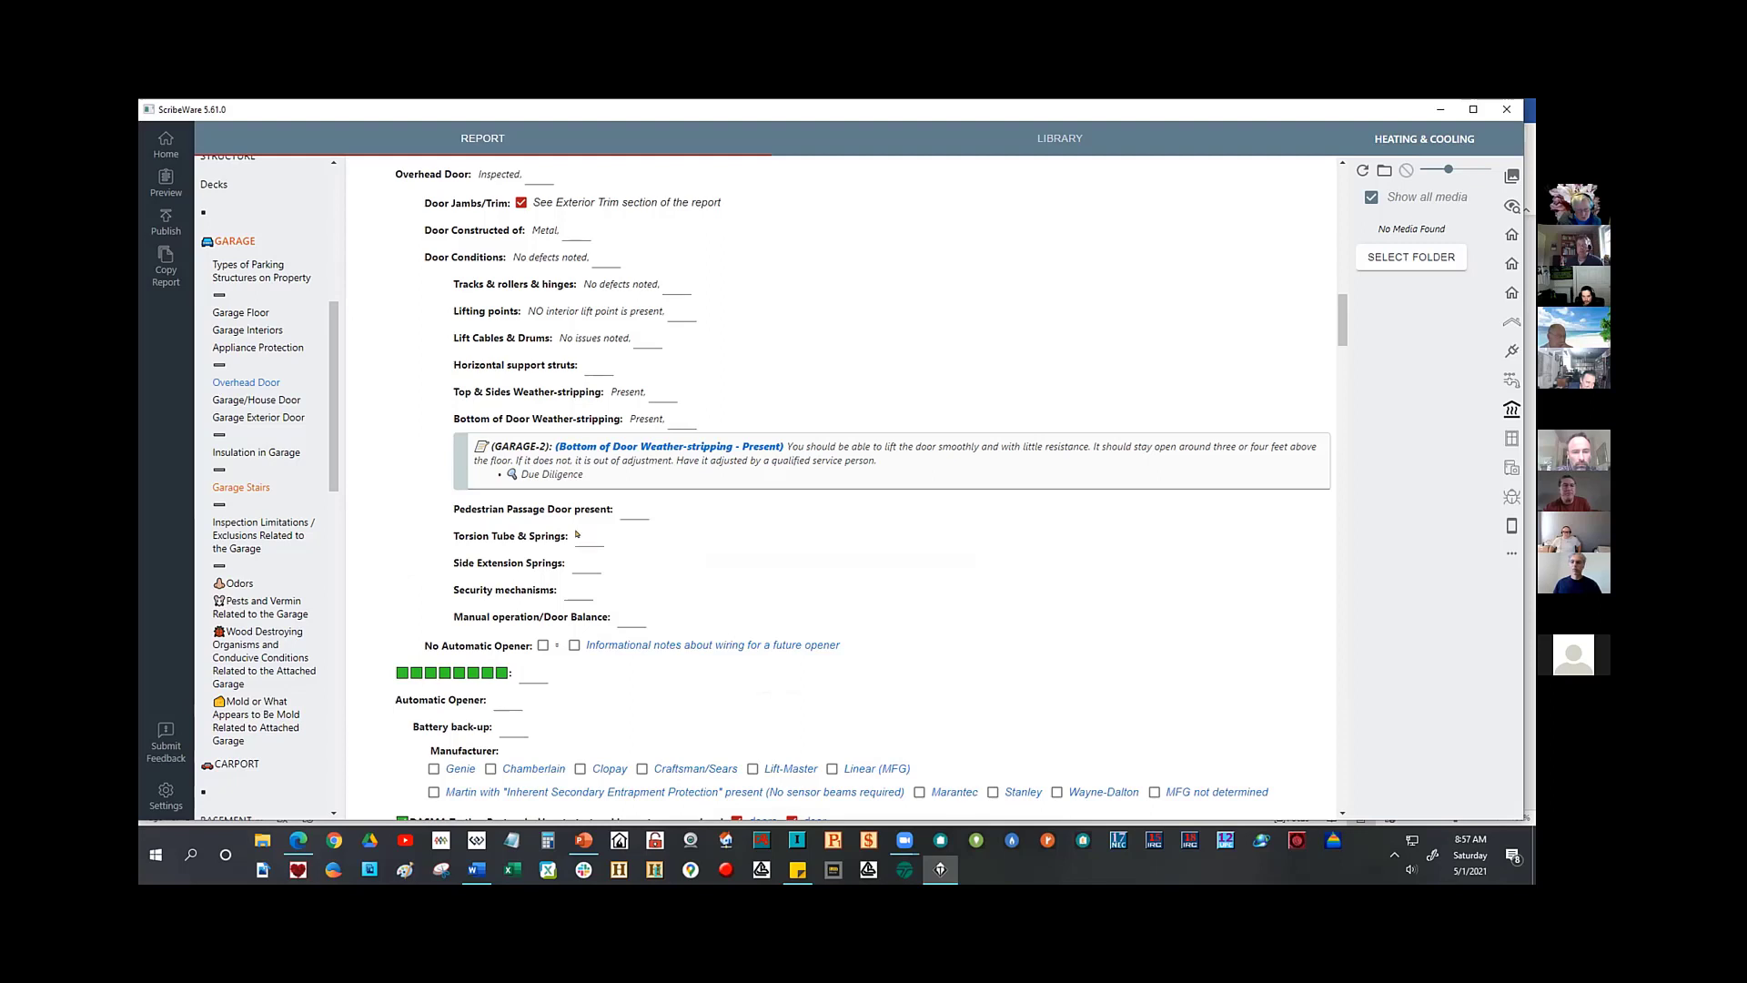
{"action": "left_click", "coordinate": [580, 538]}
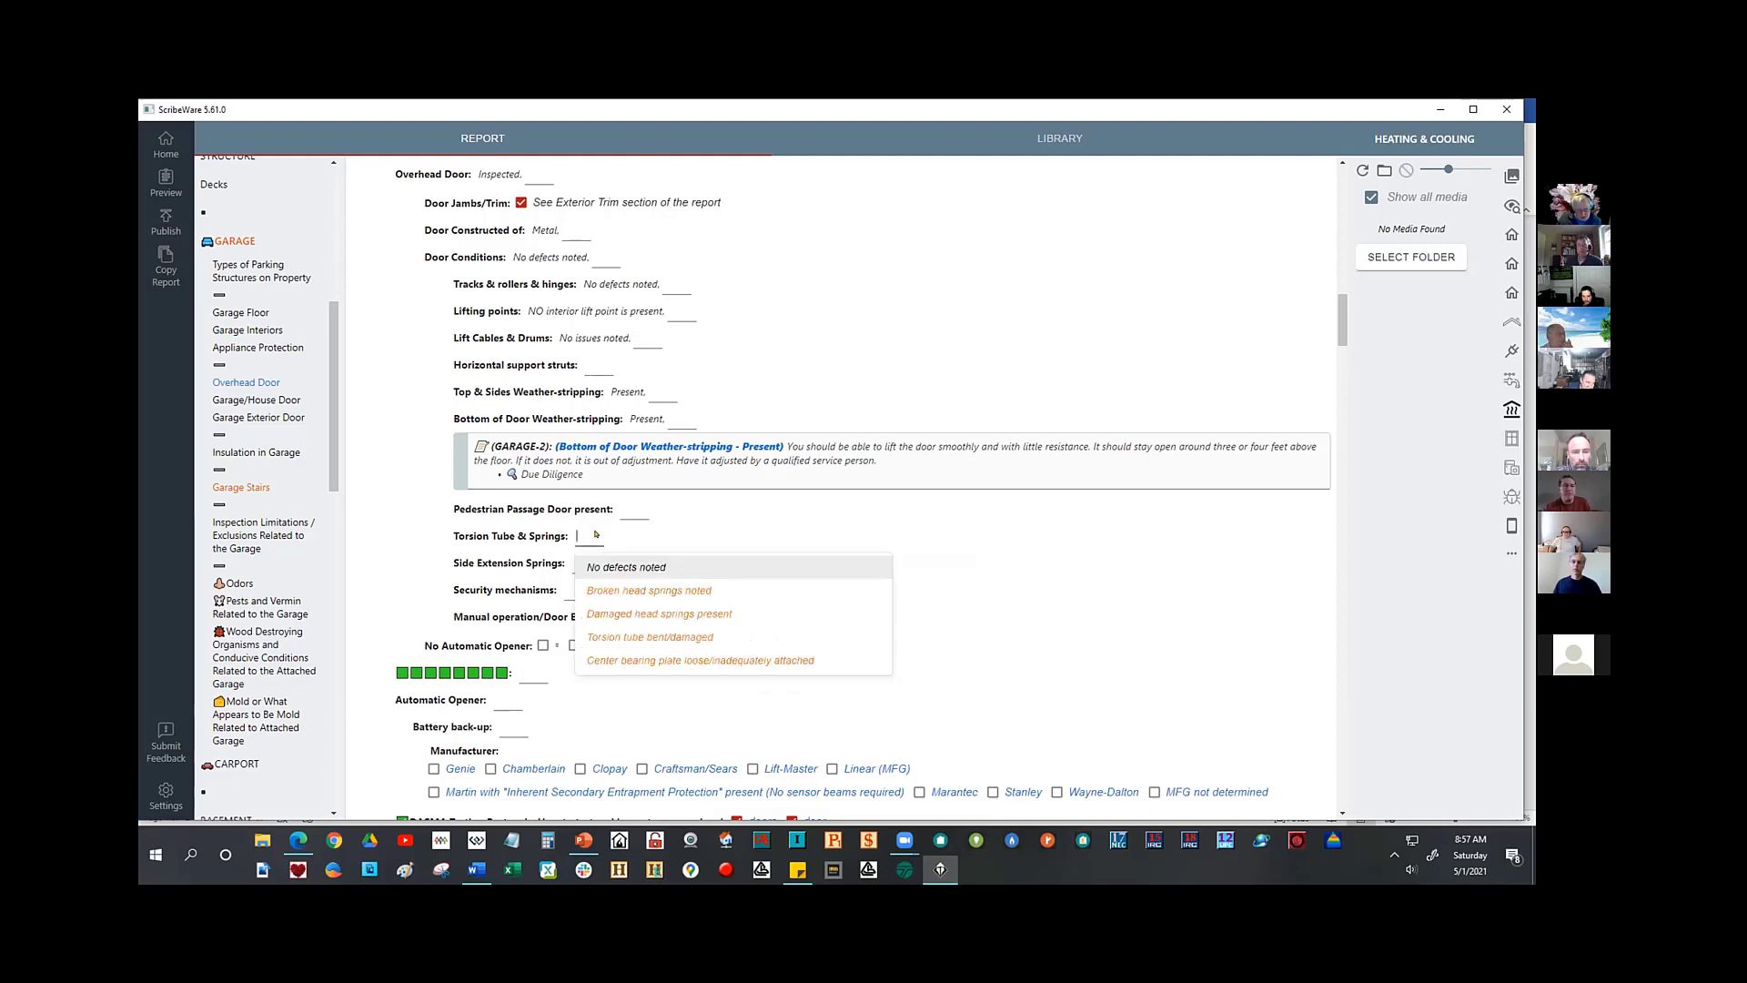
{"action": "left_click", "coordinate": [656, 569]}
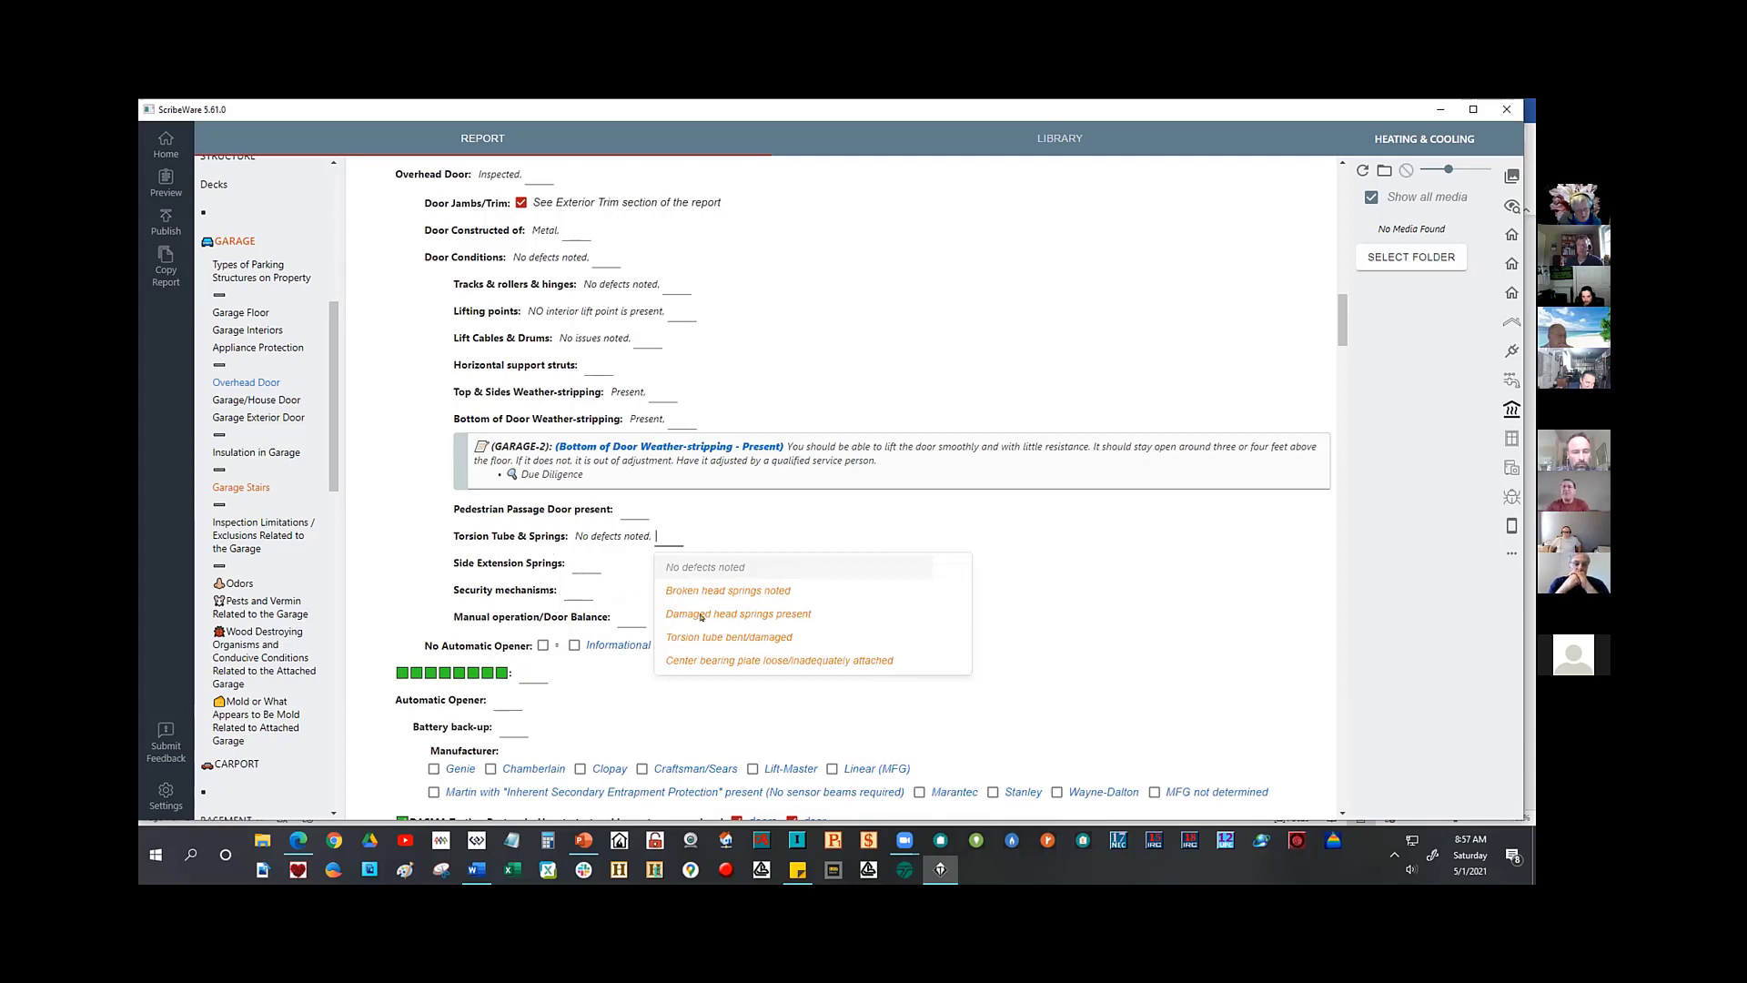
{"action": "scroll", "coordinate": [365, 656], "scroll_direction": "down", "scroll_amount": 1}
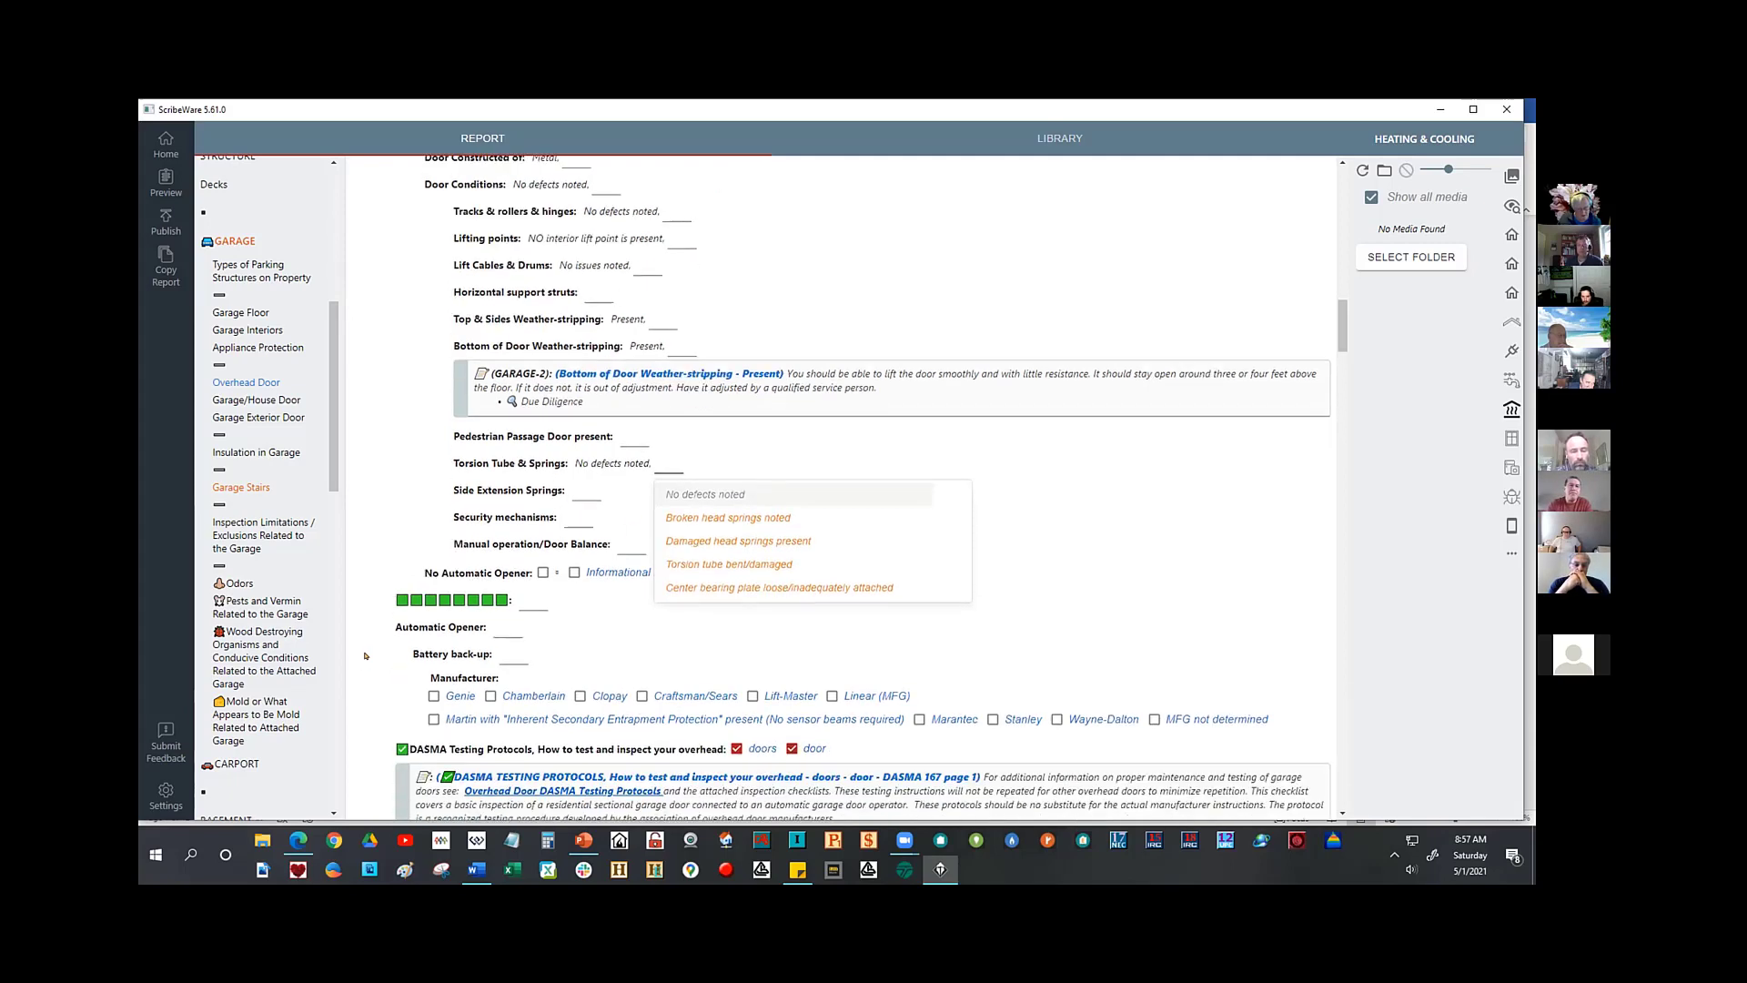
{"action": "scroll", "coordinate": [365, 655], "scroll_direction": "down", "scroll_amount": 1}
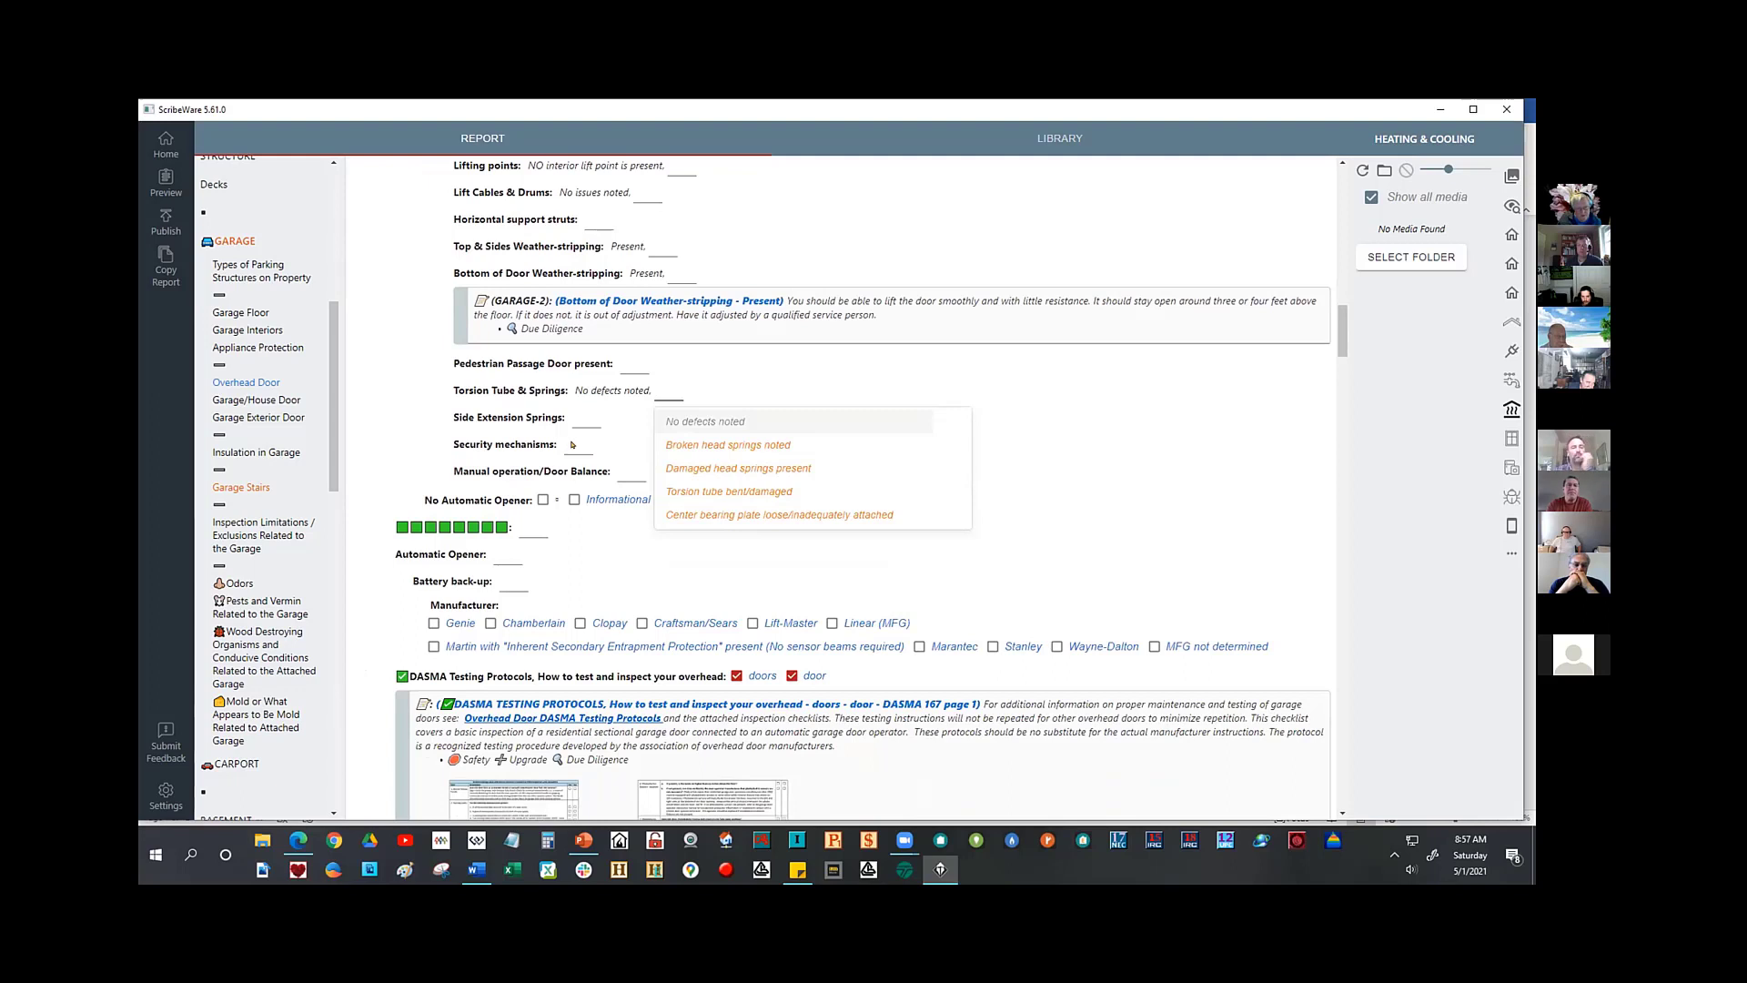
{"action": "left_click", "coordinate": [573, 445]}
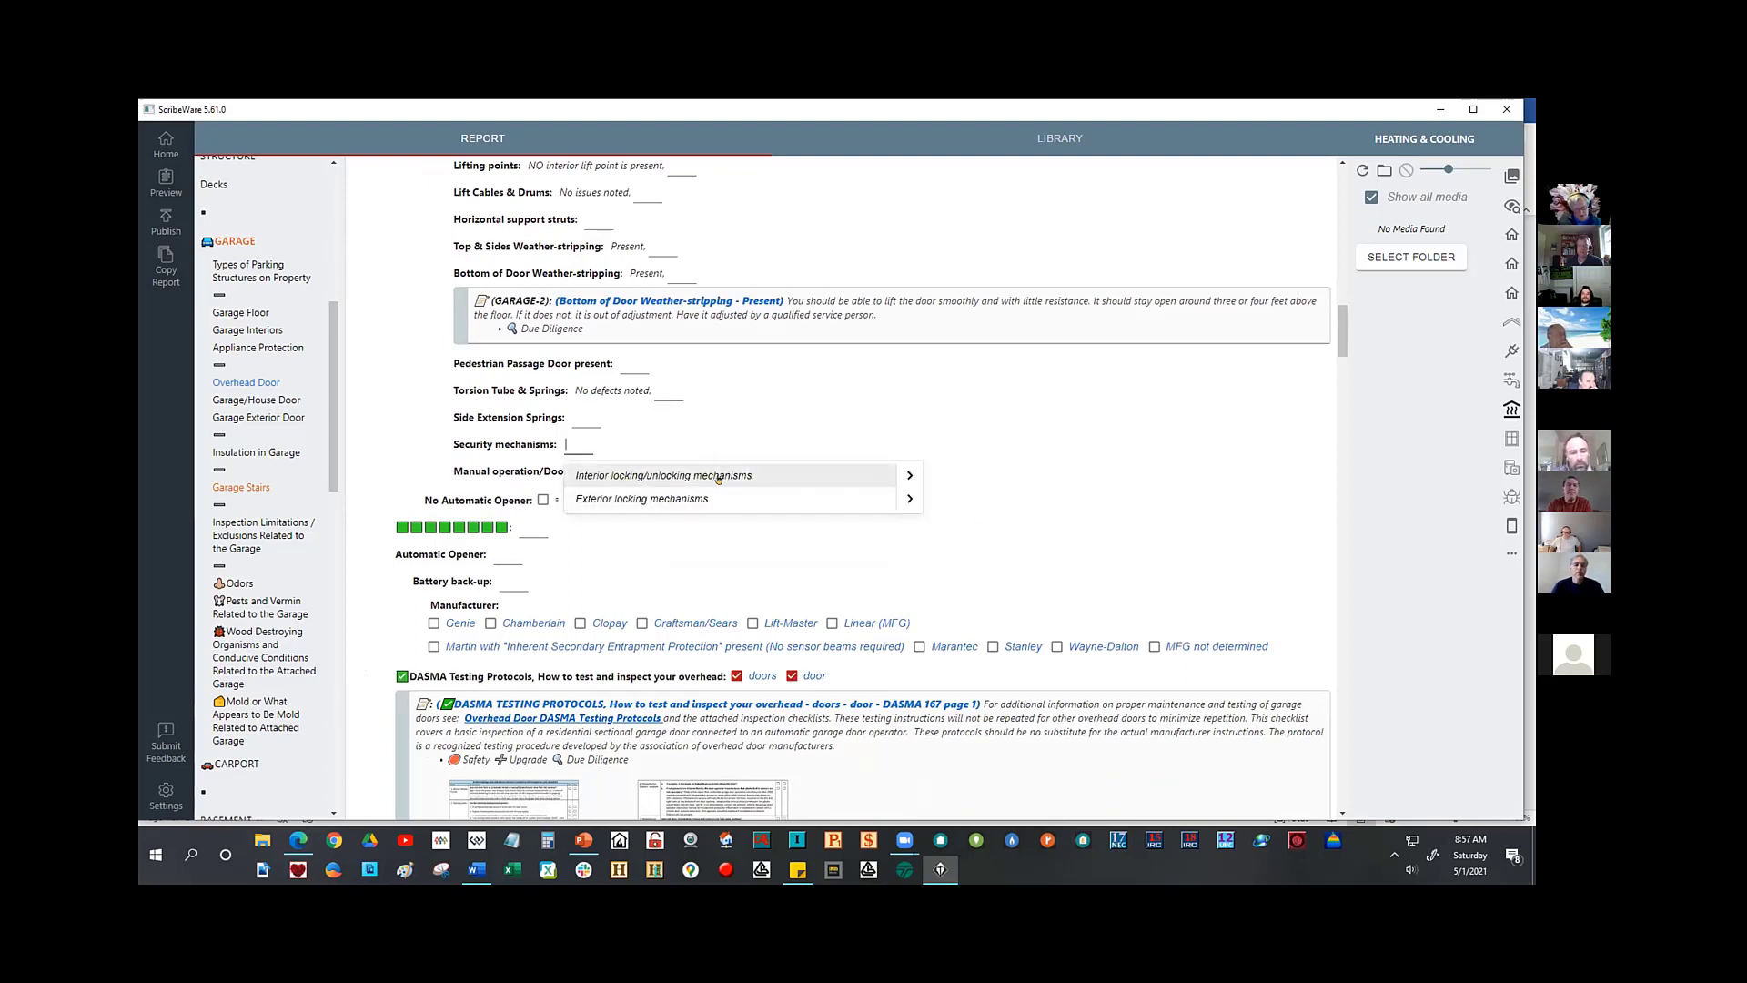
{"action": "left_click", "coordinate": [906, 476]}
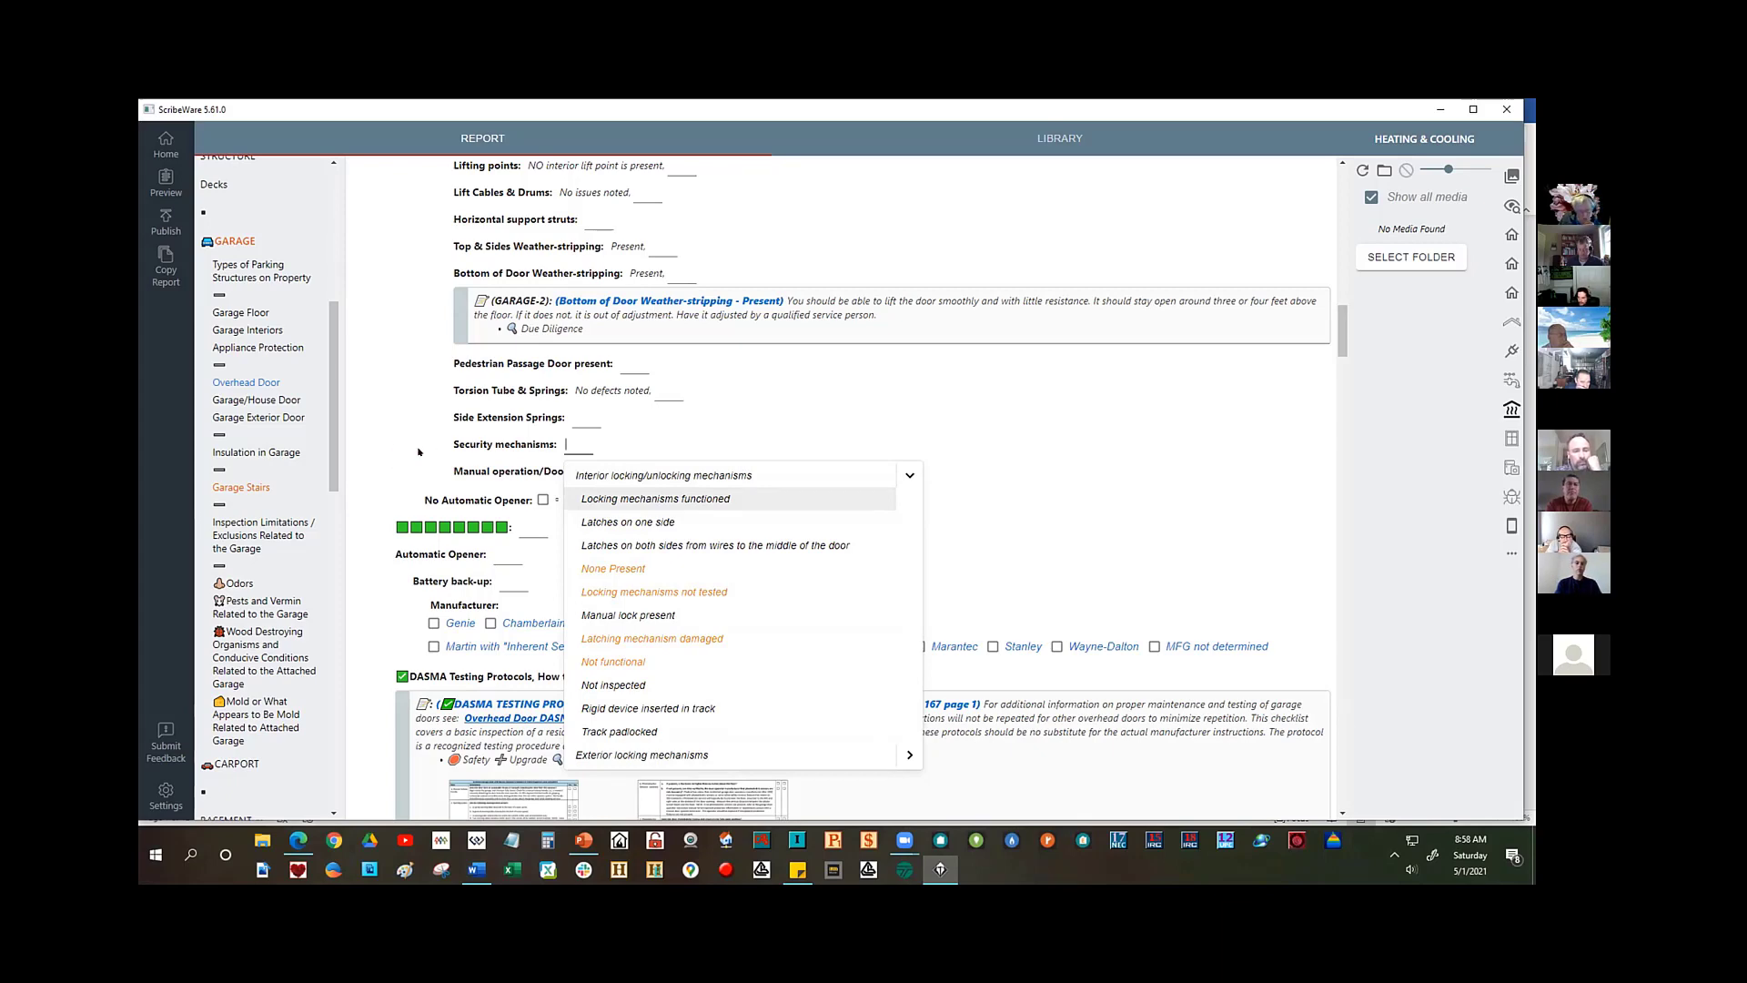
{"action": "left_click", "coordinate": [431, 478]}
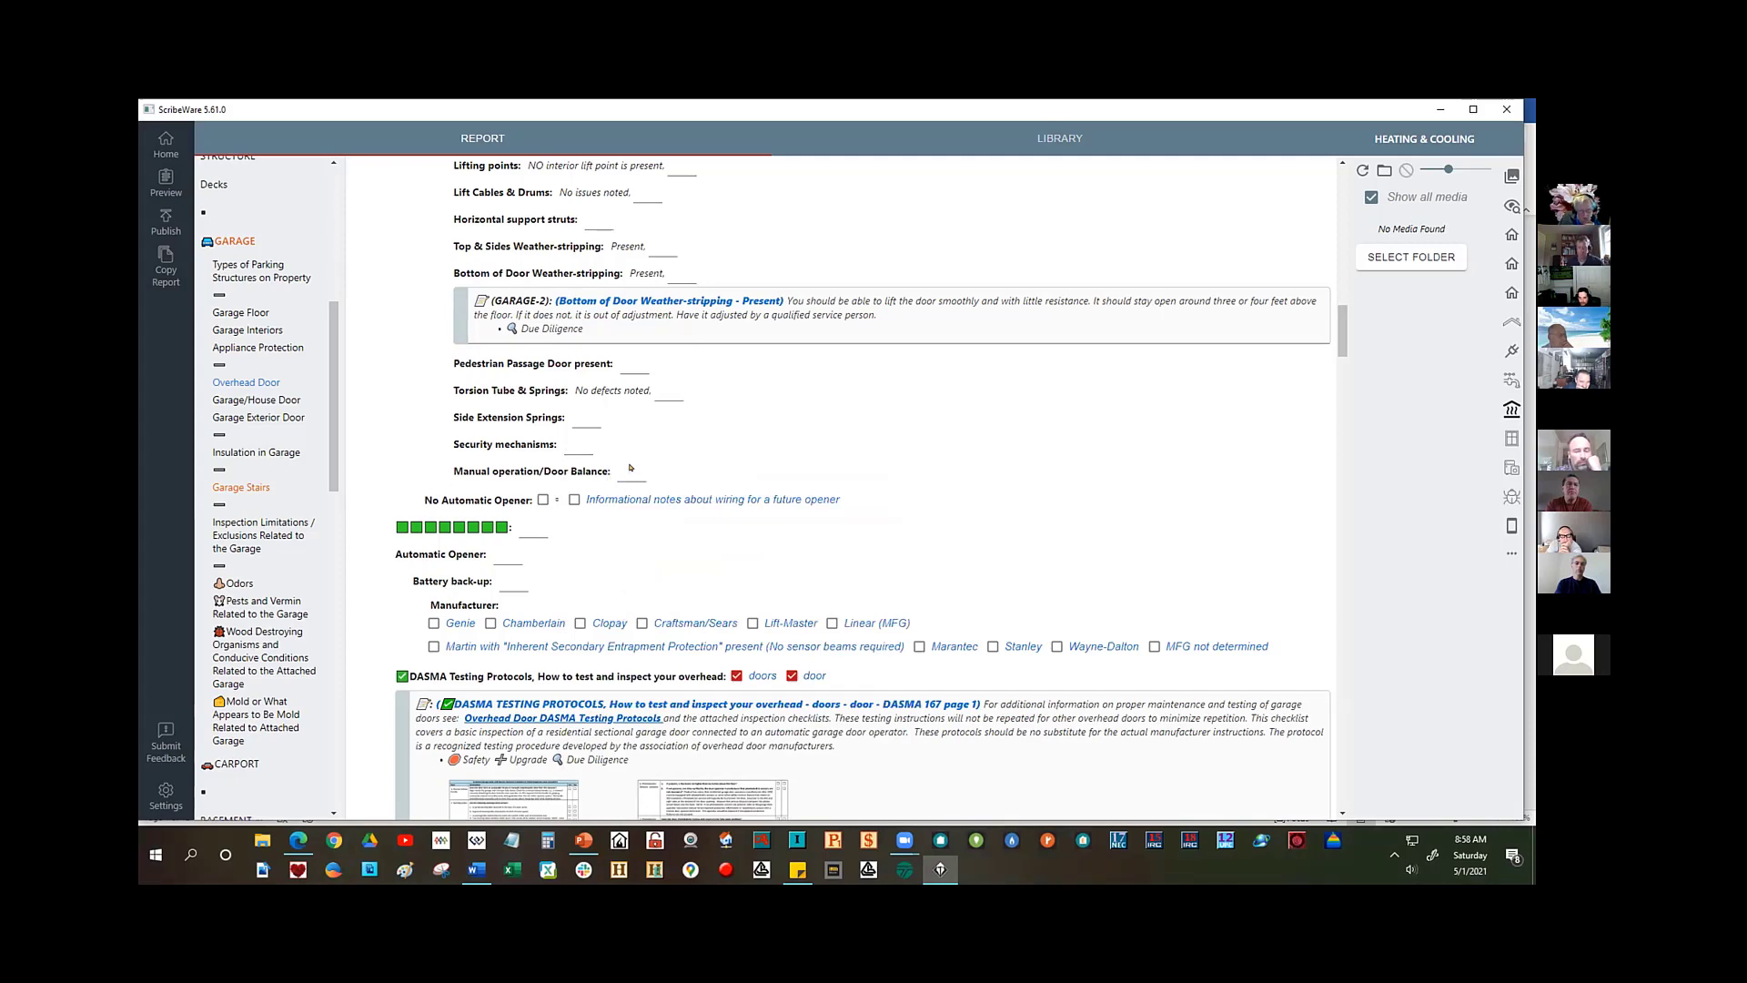
- Add "General information", "Door operated up-and-down normally/easily" and "Stayed open 3-4 feet above the floor" to Manual operation/Door Balance
{"action": "left_click", "coordinate": [630, 469]}
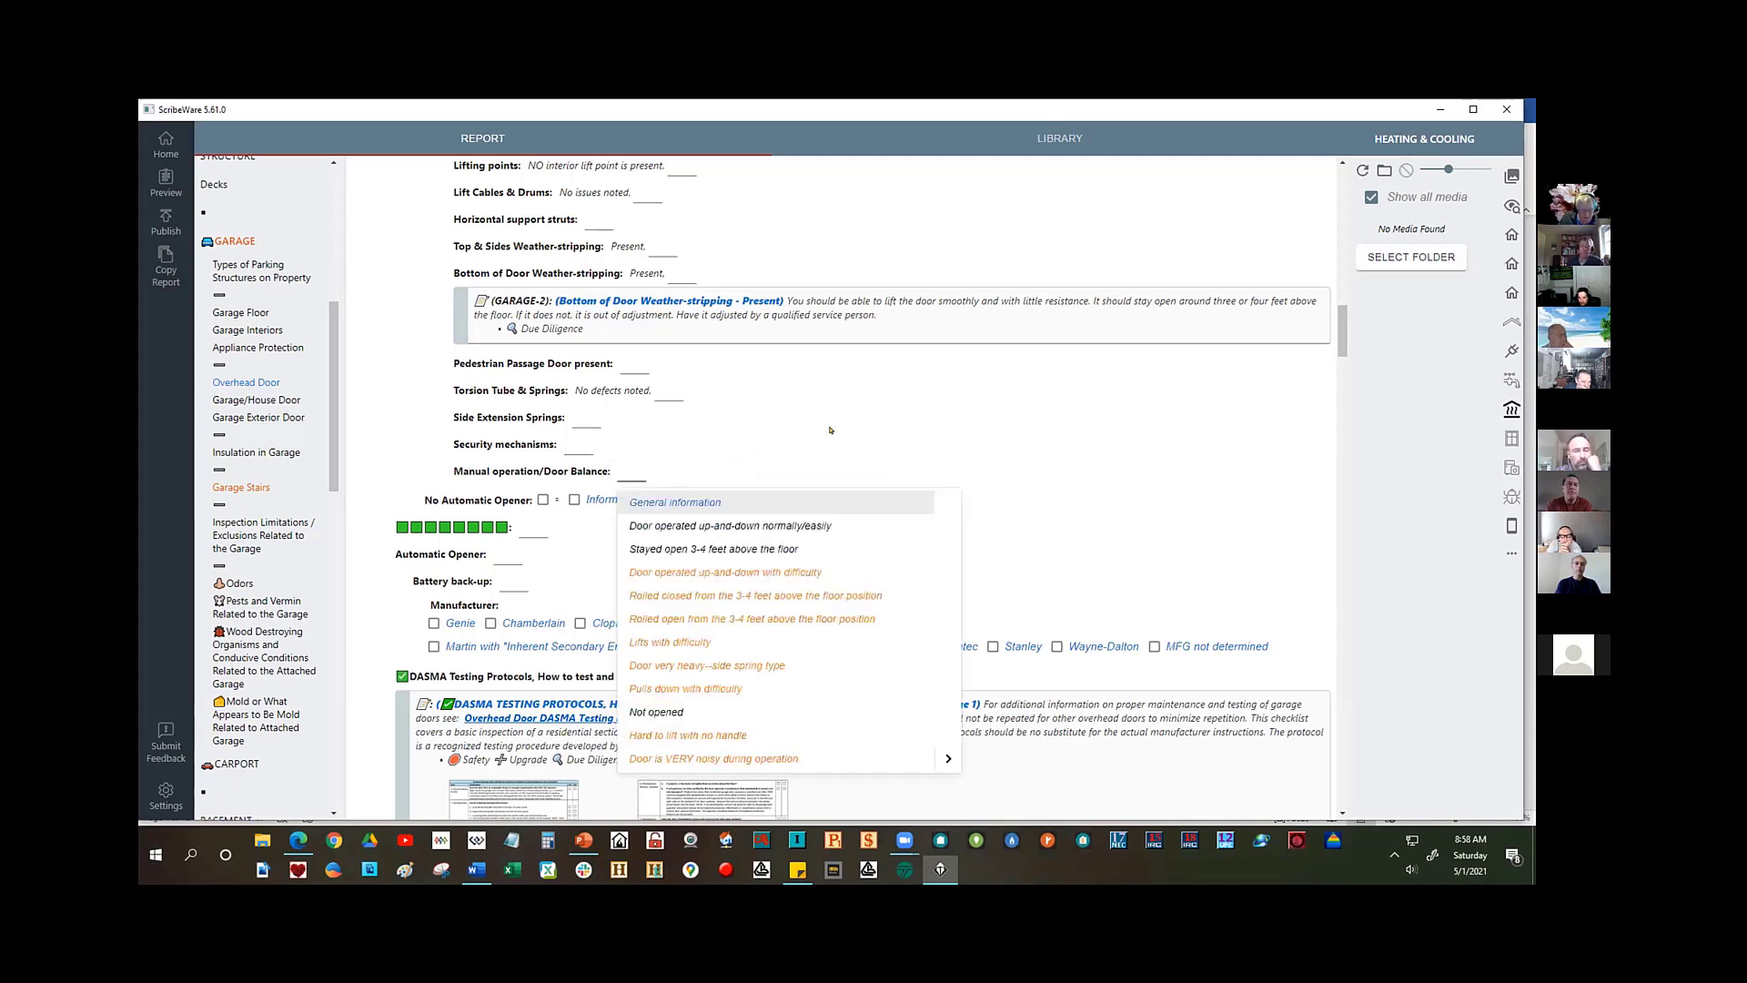
{"action": "left_click", "coordinate": [679, 501]}
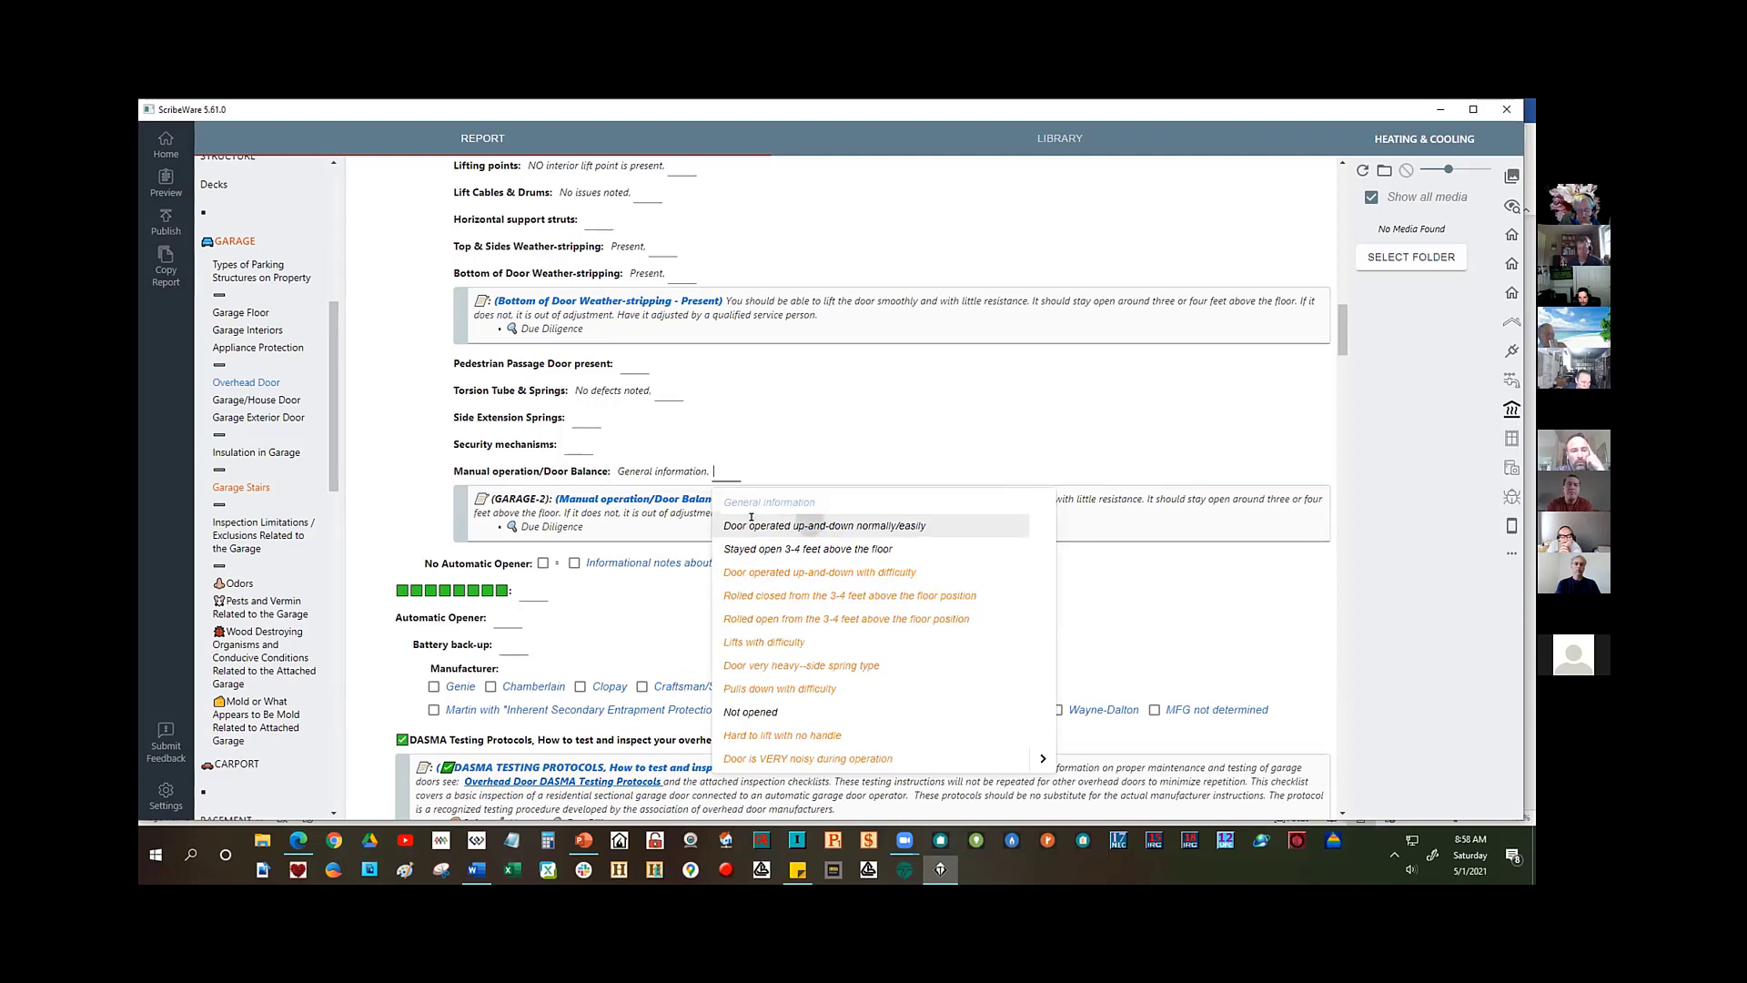
{"action": "left_click", "coordinate": [806, 526]}
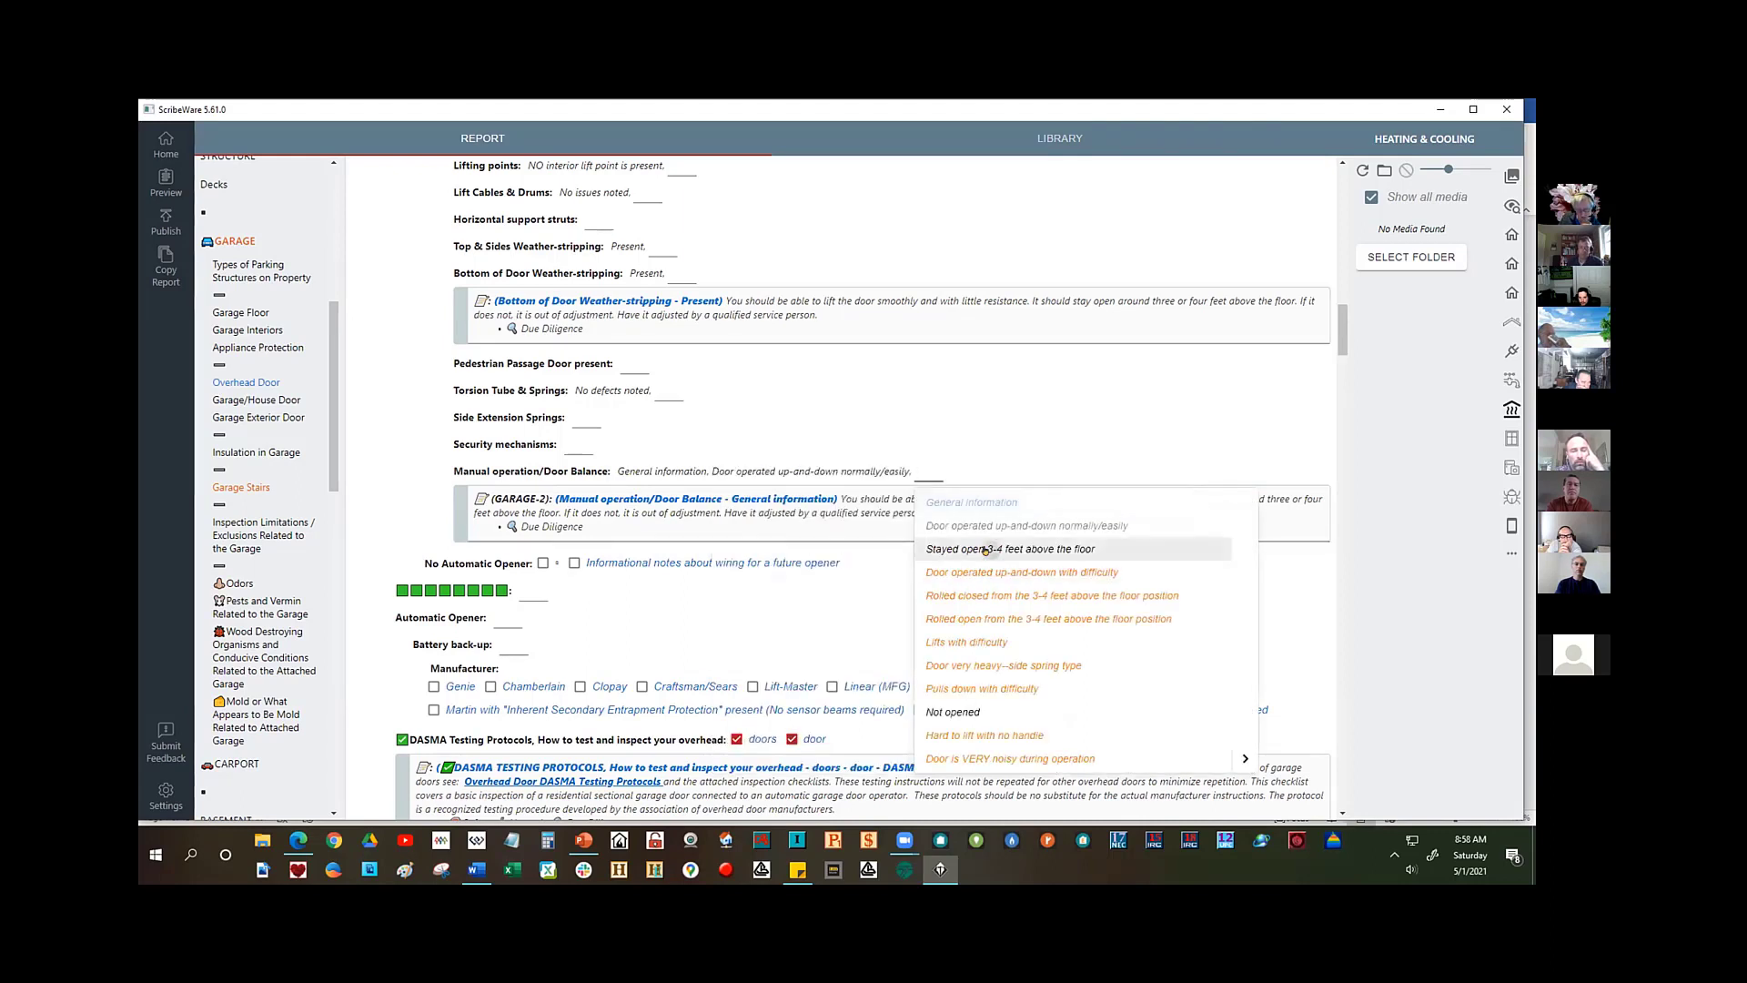
{"action": "left_click", "coordinate": [989, 549]}
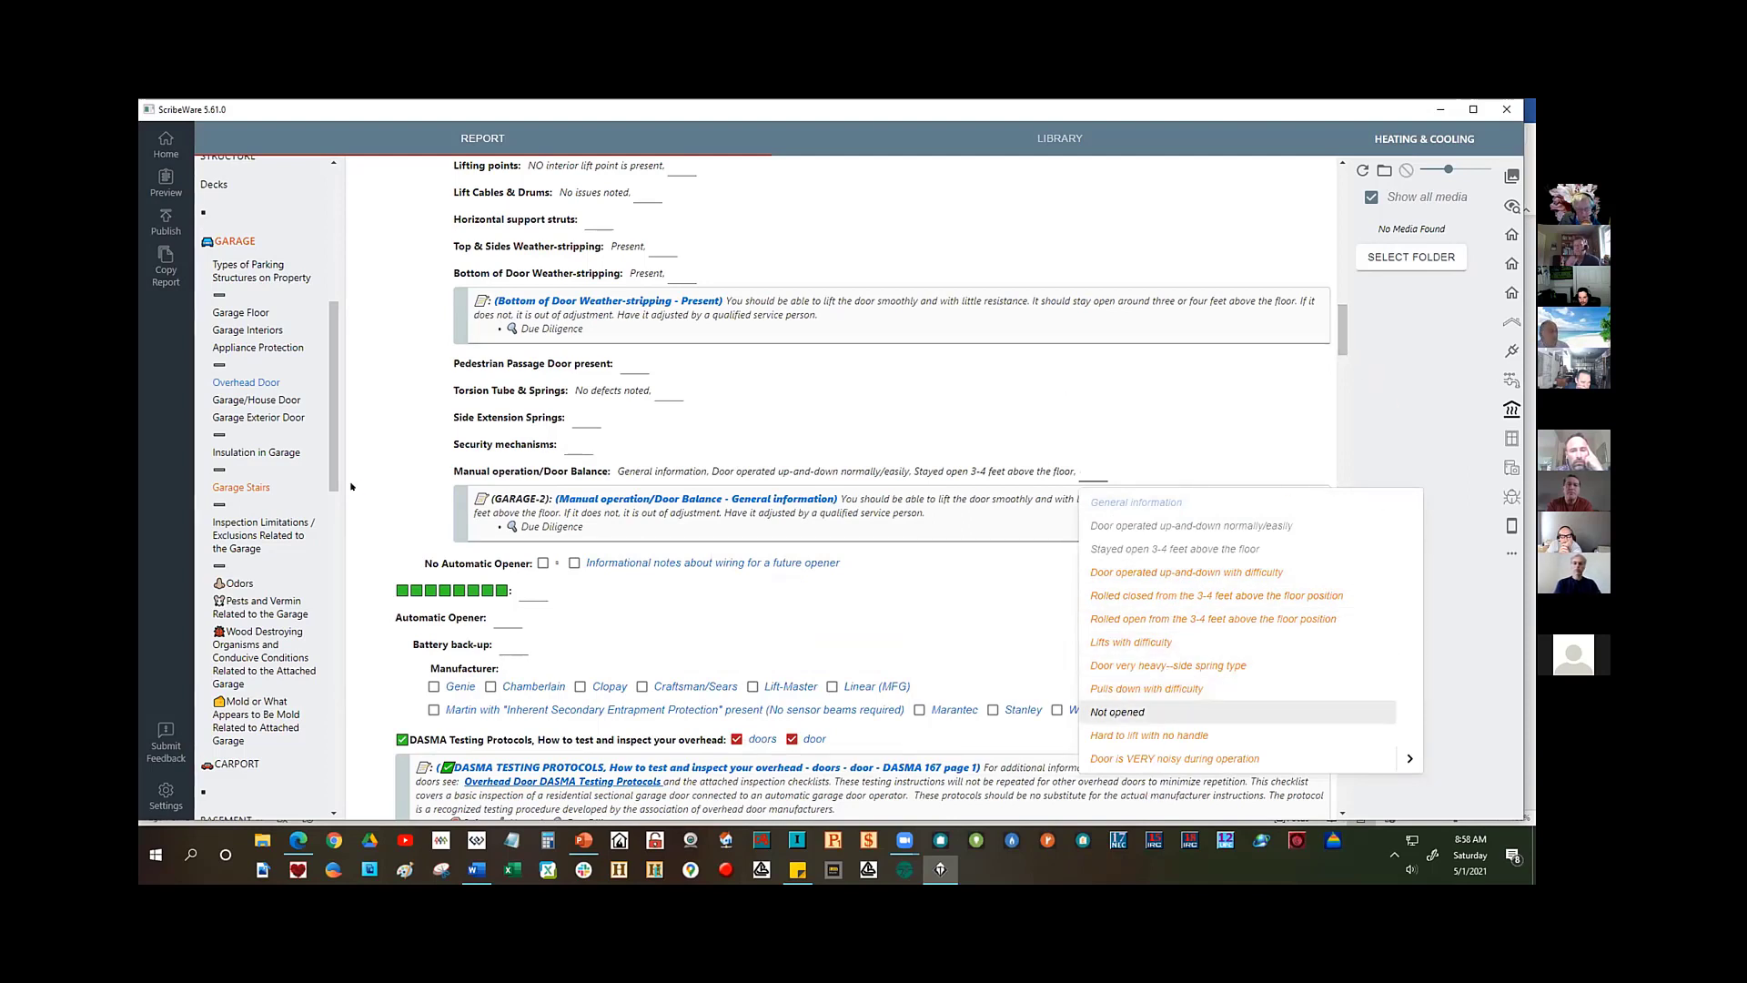
{"action": "scroll", "coordinate": [374, 483], "scroll_direction": "down", "scroll_amount": 1}
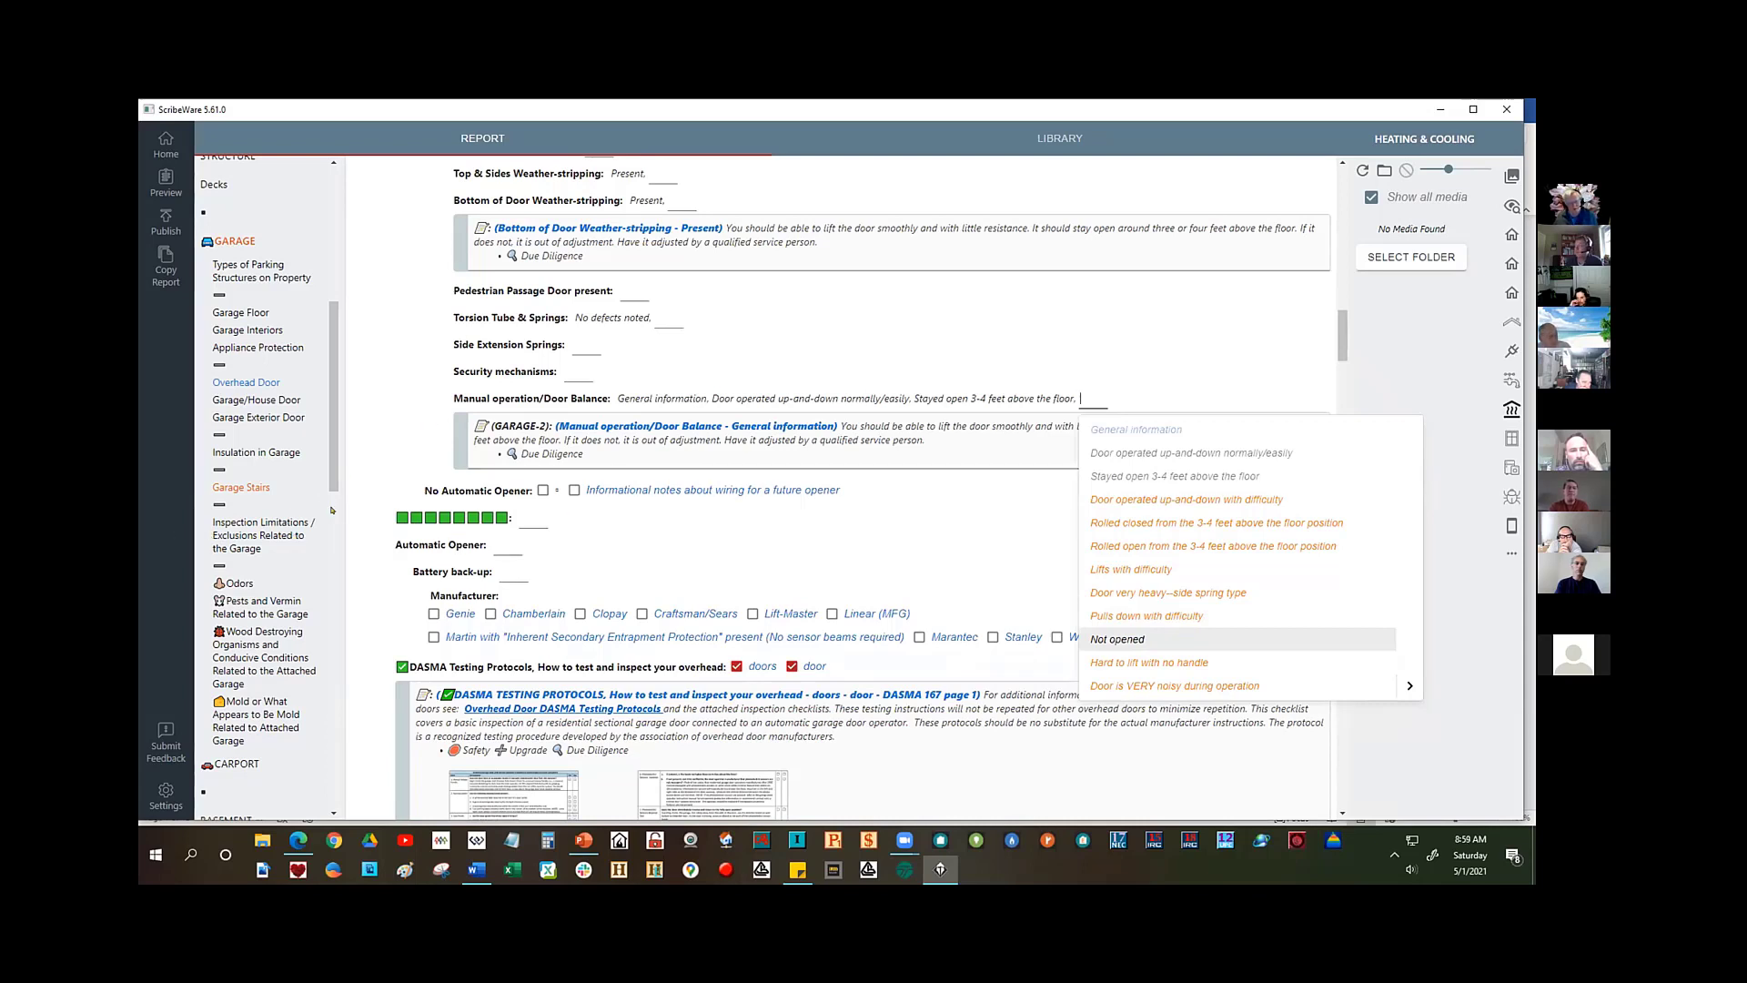
{"action": "key", "text": "Up"}
{"action": "key", "text": "Up"}
{"action": "key", "text": "Up"}
{"action": "key", "text": "Up"}
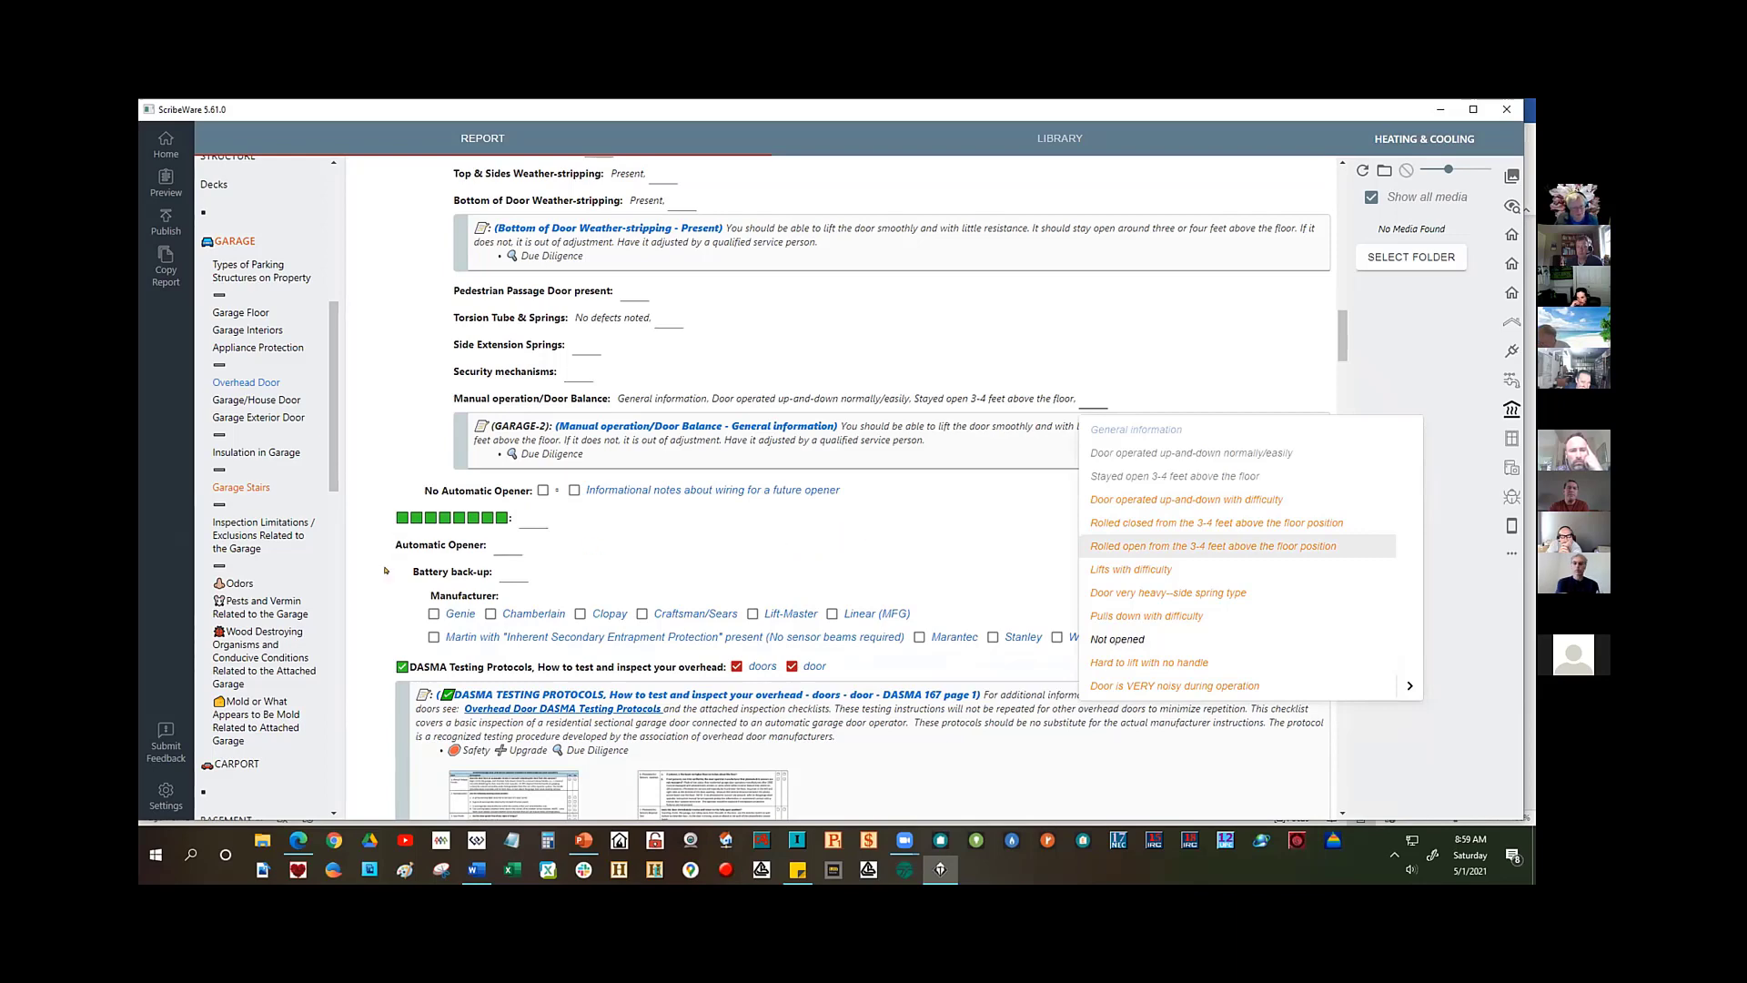
- Tick "Informational notes about wiring for a future opener" for No Automatic Opener and fill its observation with the combined sensor beam wiring option
{"action": "scroll", "coordinate": [381, 570], "scroll_direction": "down", "scroll_amount": 1}
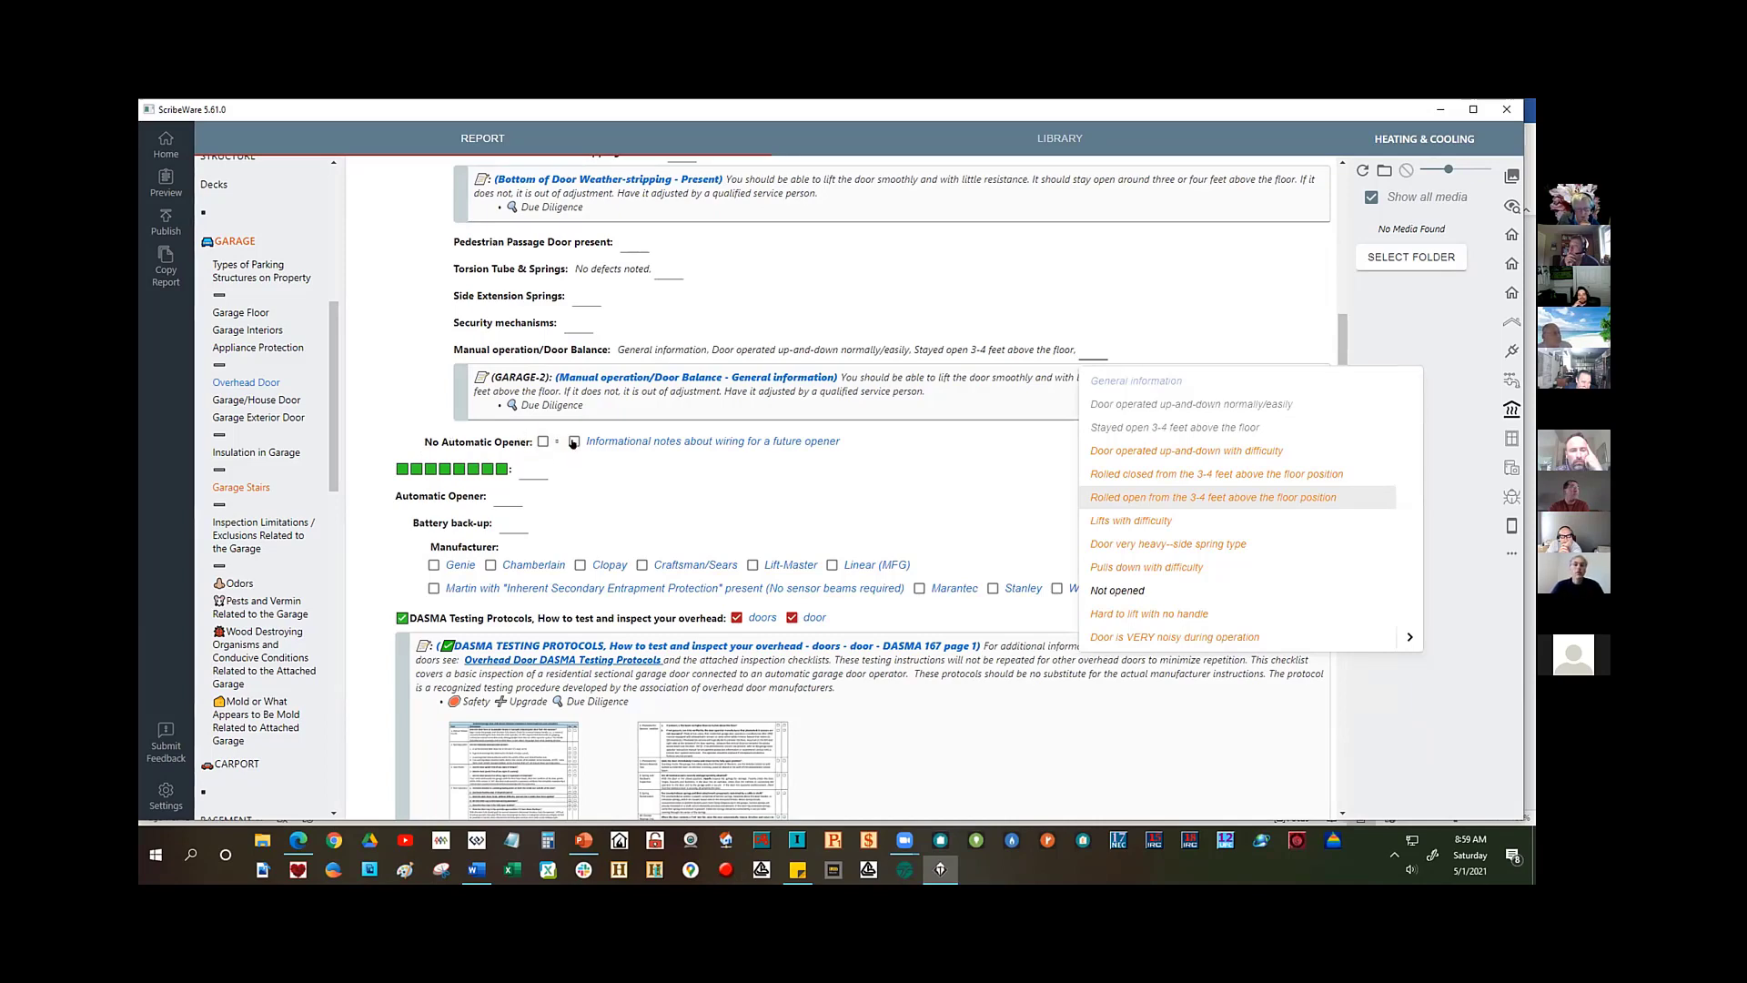
{"action": "left_click", "coordinate": [573, 442]}
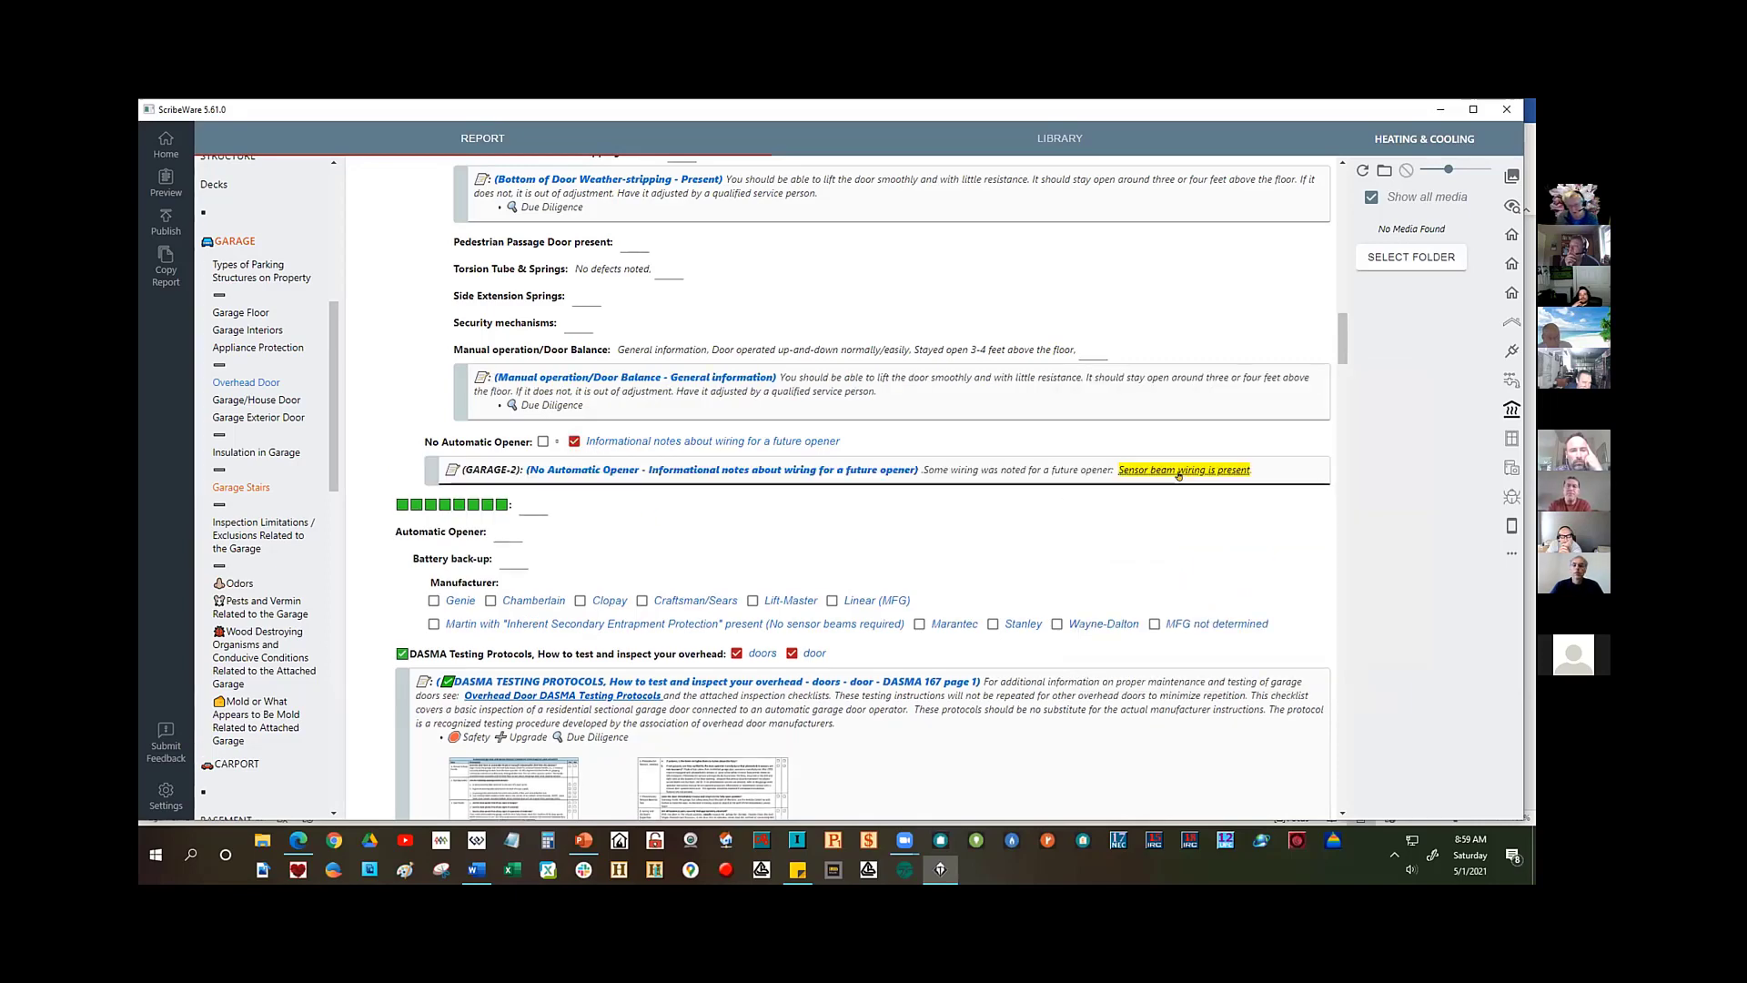
{"action": "left_click", "coordinate": [1180, 470]}
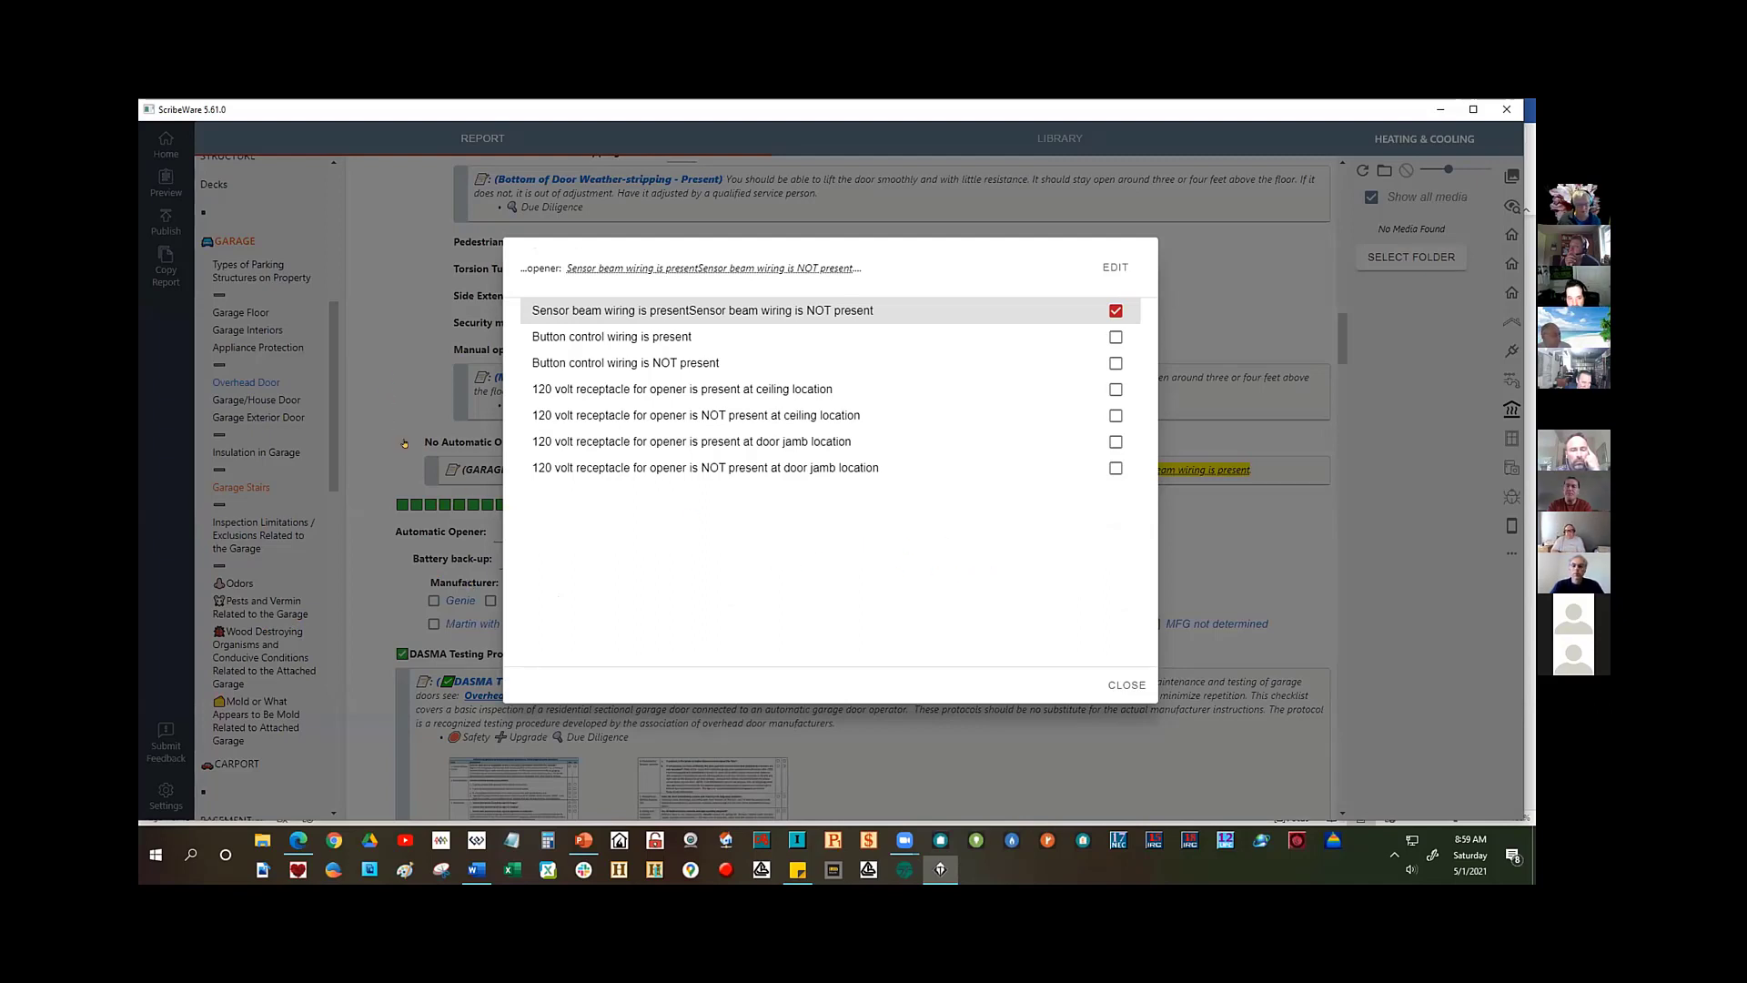
{"action": "left_click", "coordinate": [1130, 690]}
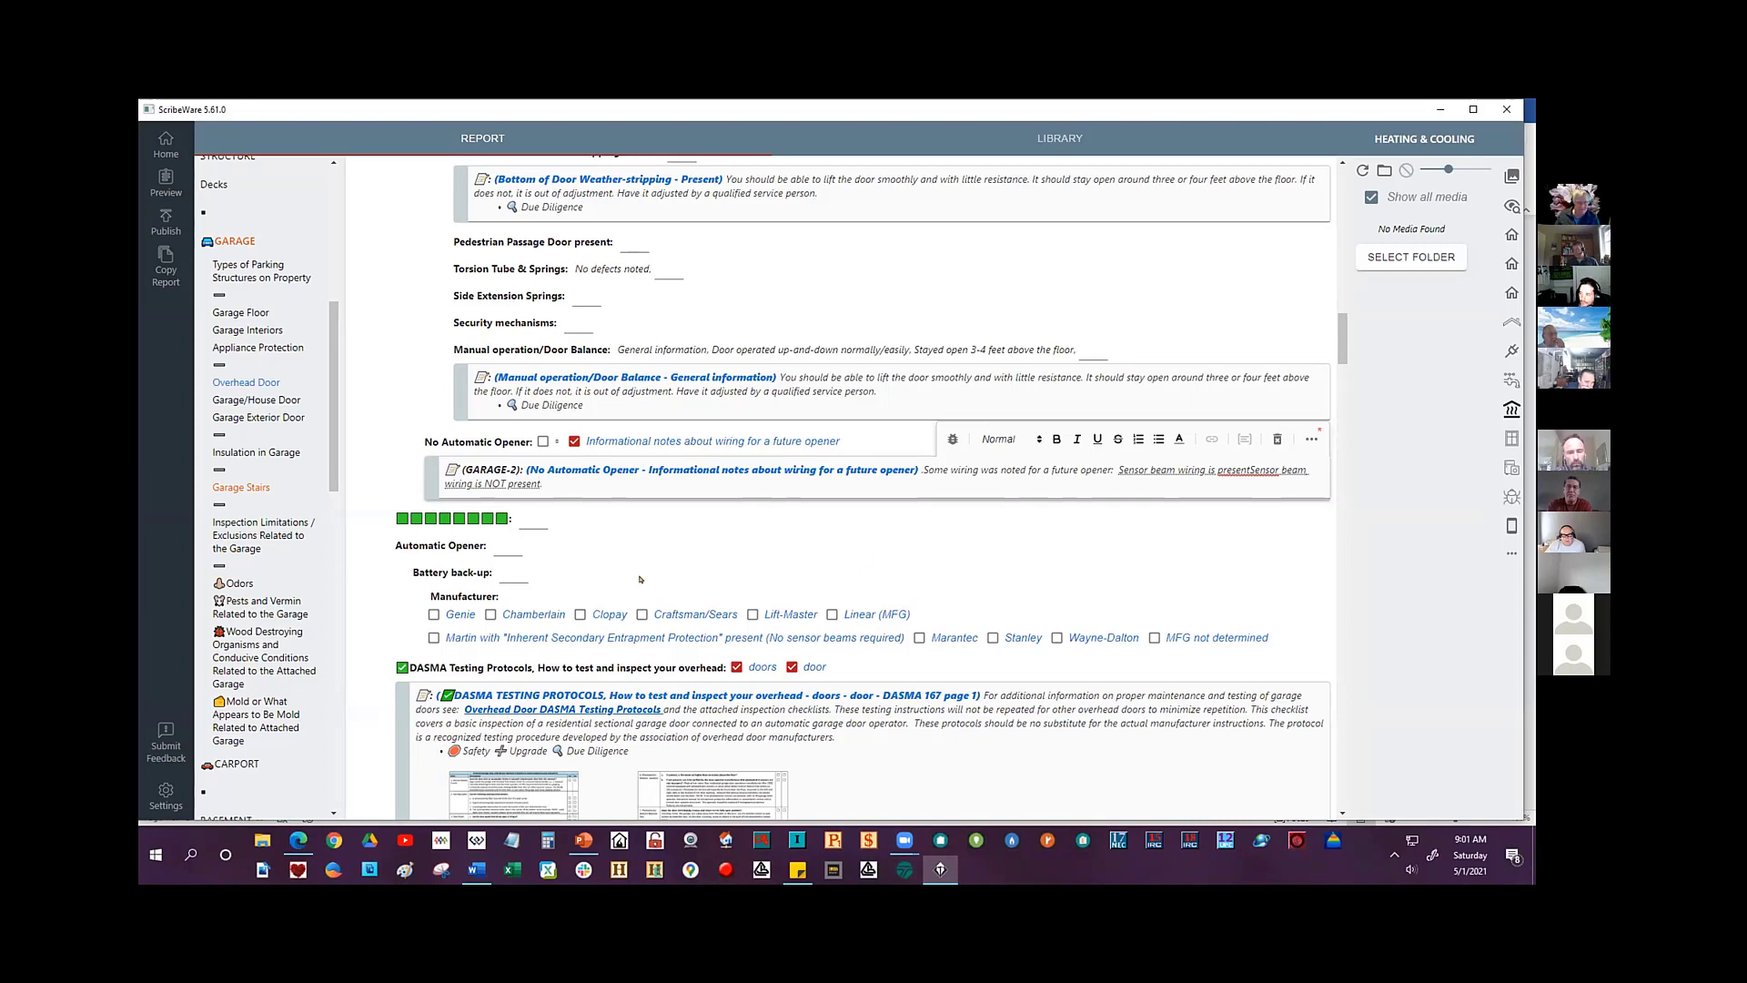
{"action": "type", "text": "."}
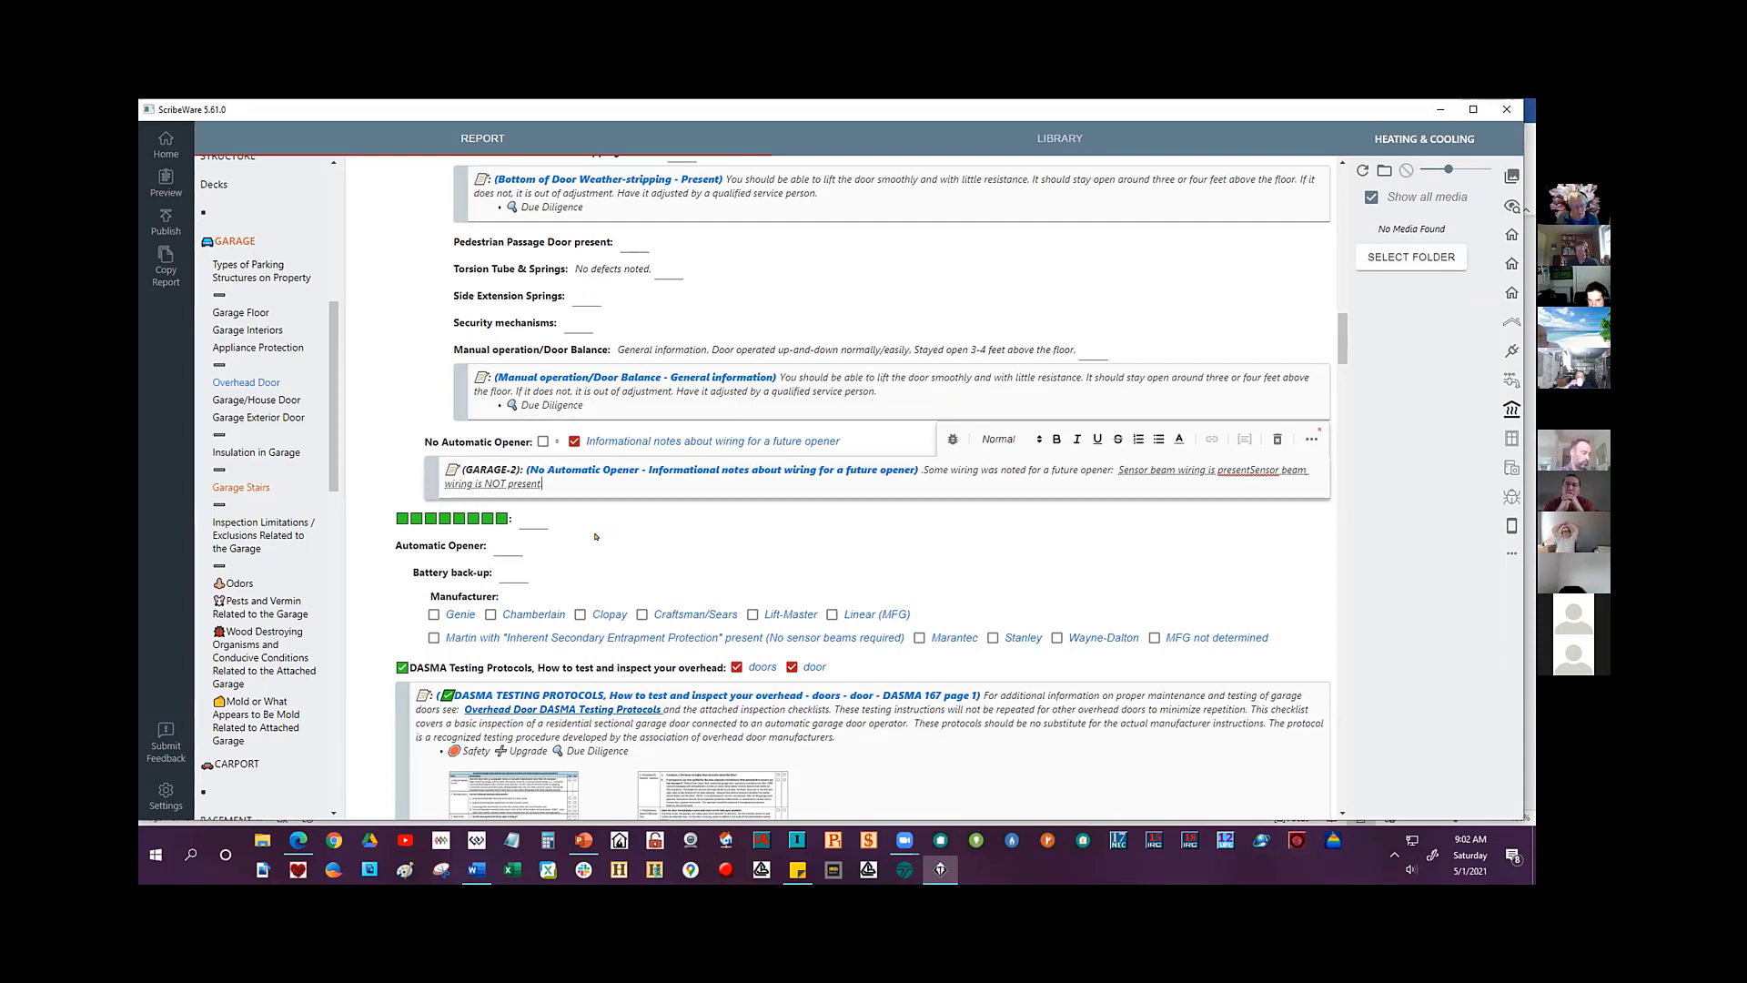
{"action": "scroll", "coordinate": [595, 537], "scroll_direction": "down", "scroll_amount": 1}
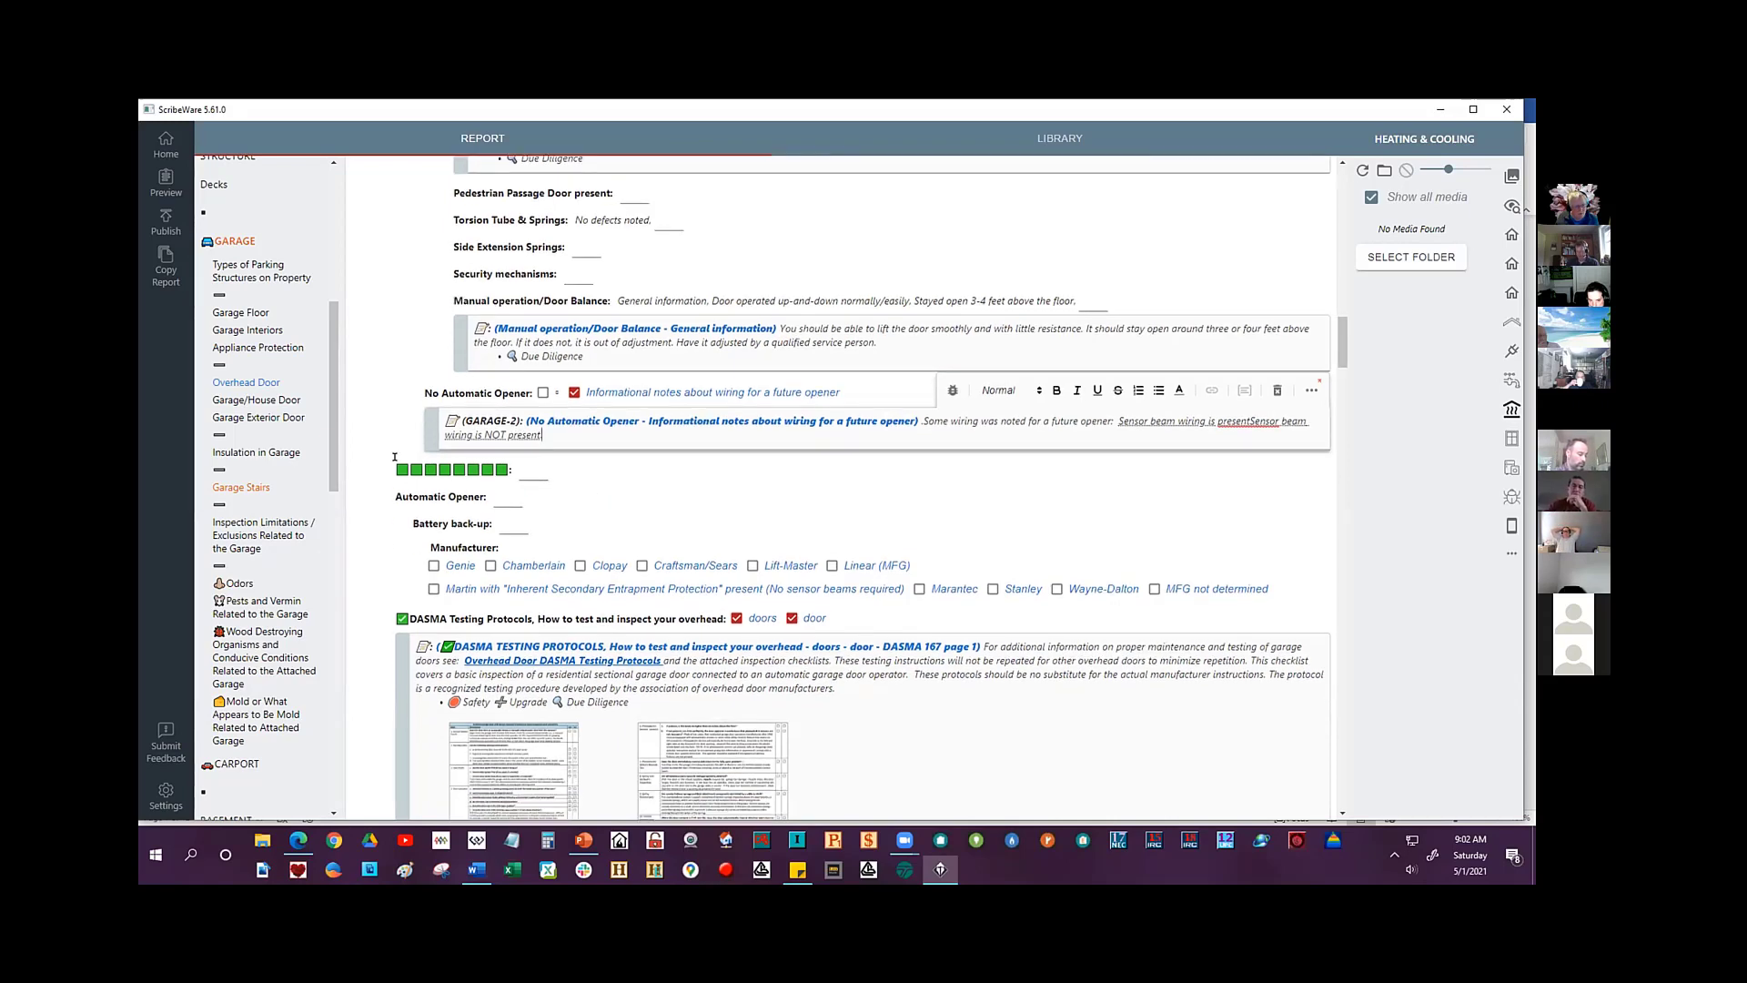
{"action": "left_click", "coordinate": [505, 471]}
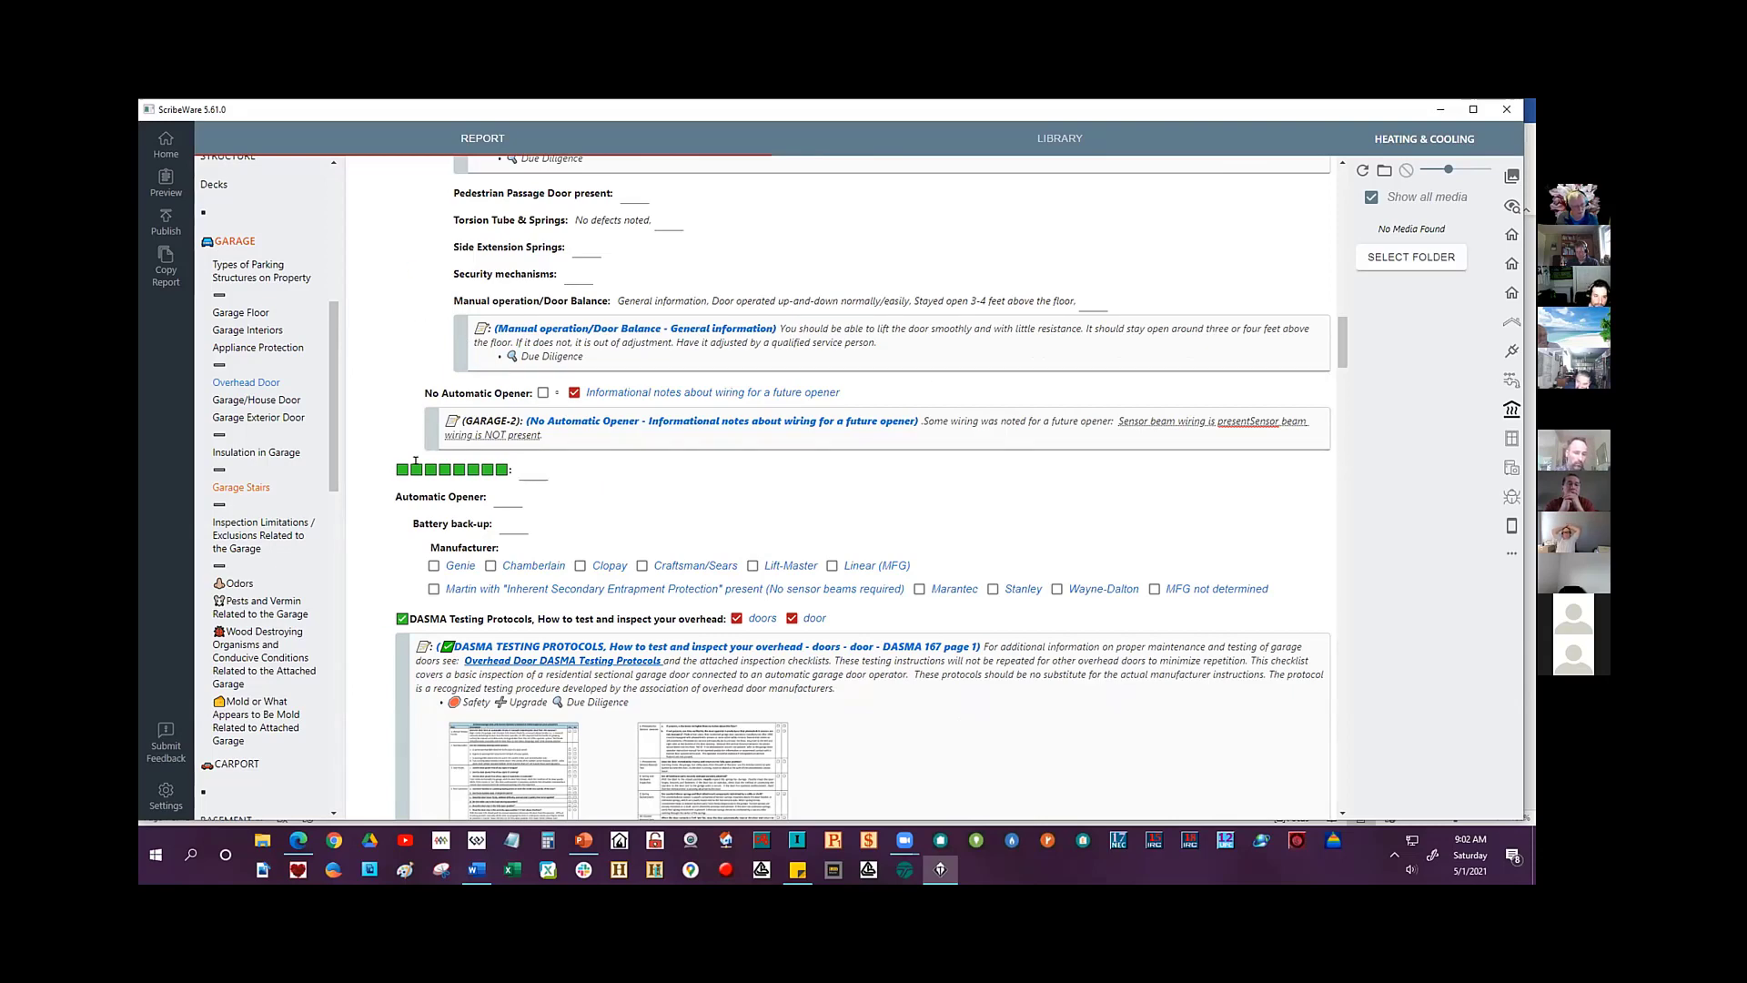
- Set Automatic Opener to "Automatic Opener Post 1990" and leave Battery back-up unanswered
{"action": "scroll", "coordinate": [363, 569], "scroll_direction": "down", "scroll_amount": 1}
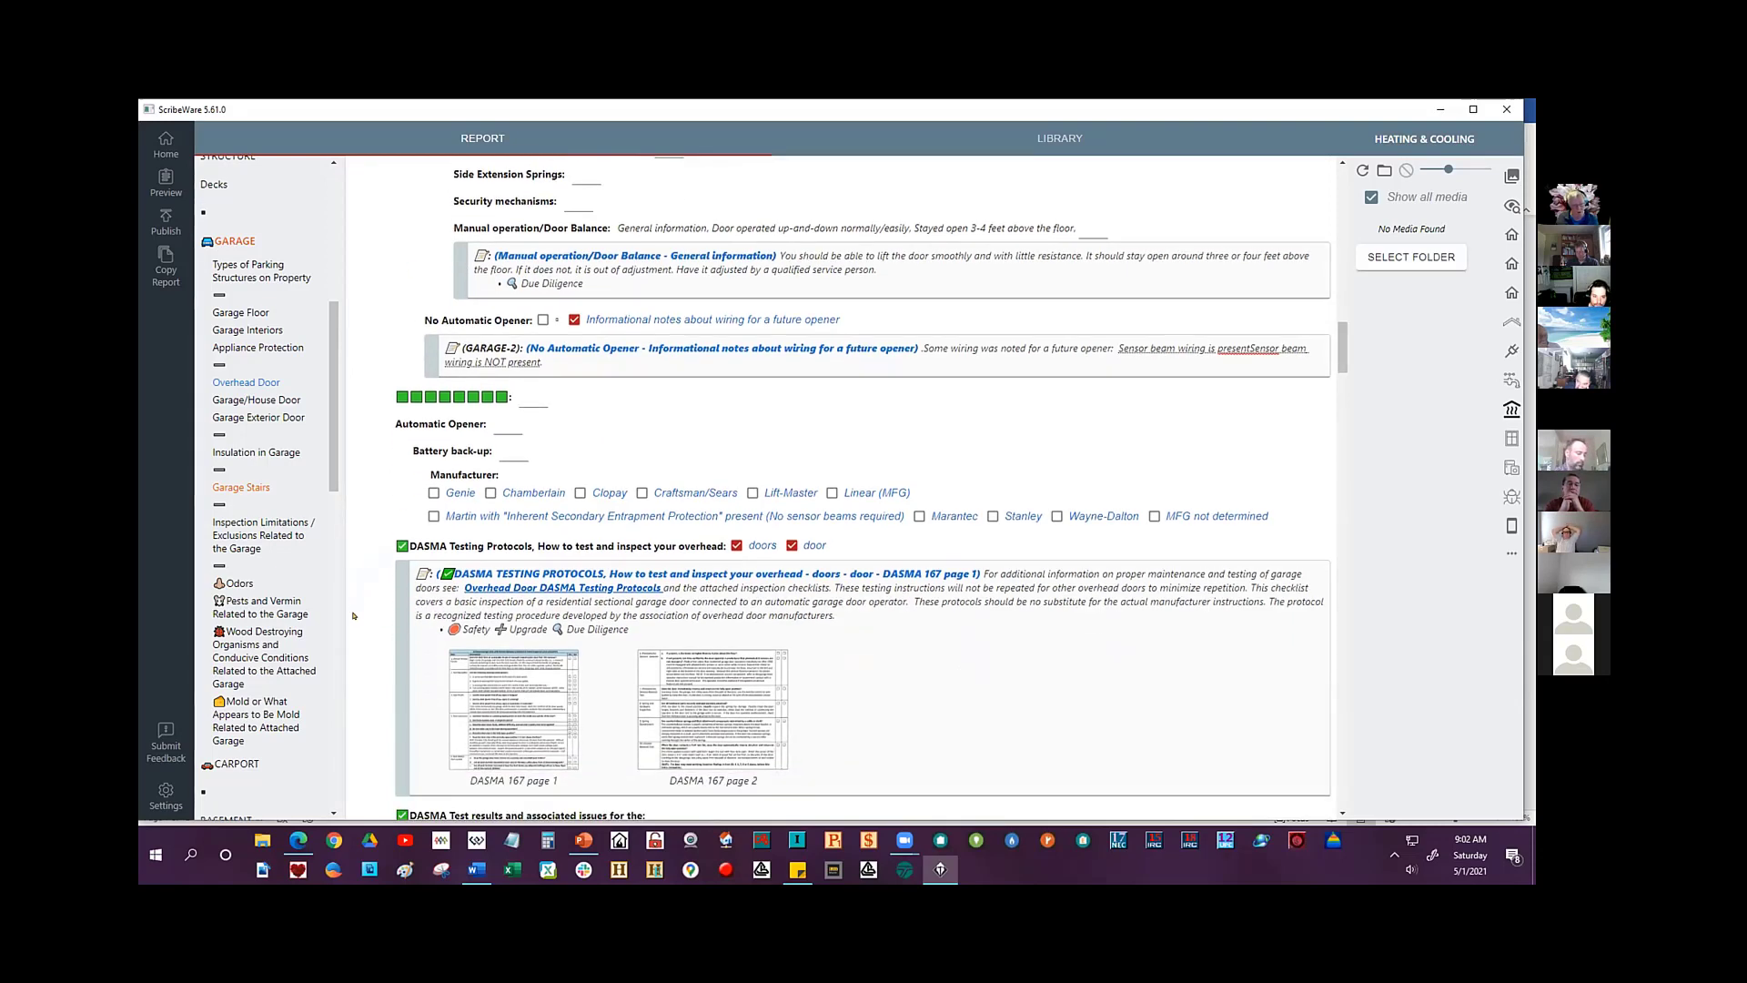
{"action": "scroll", "coordinate": [354, 615], "scroll_direction": "down", "scroll_amount": 1}
{"action": "scroll", "coordinate": [354, 615], "scroll_direction": "down", "scroll_amount": 1}
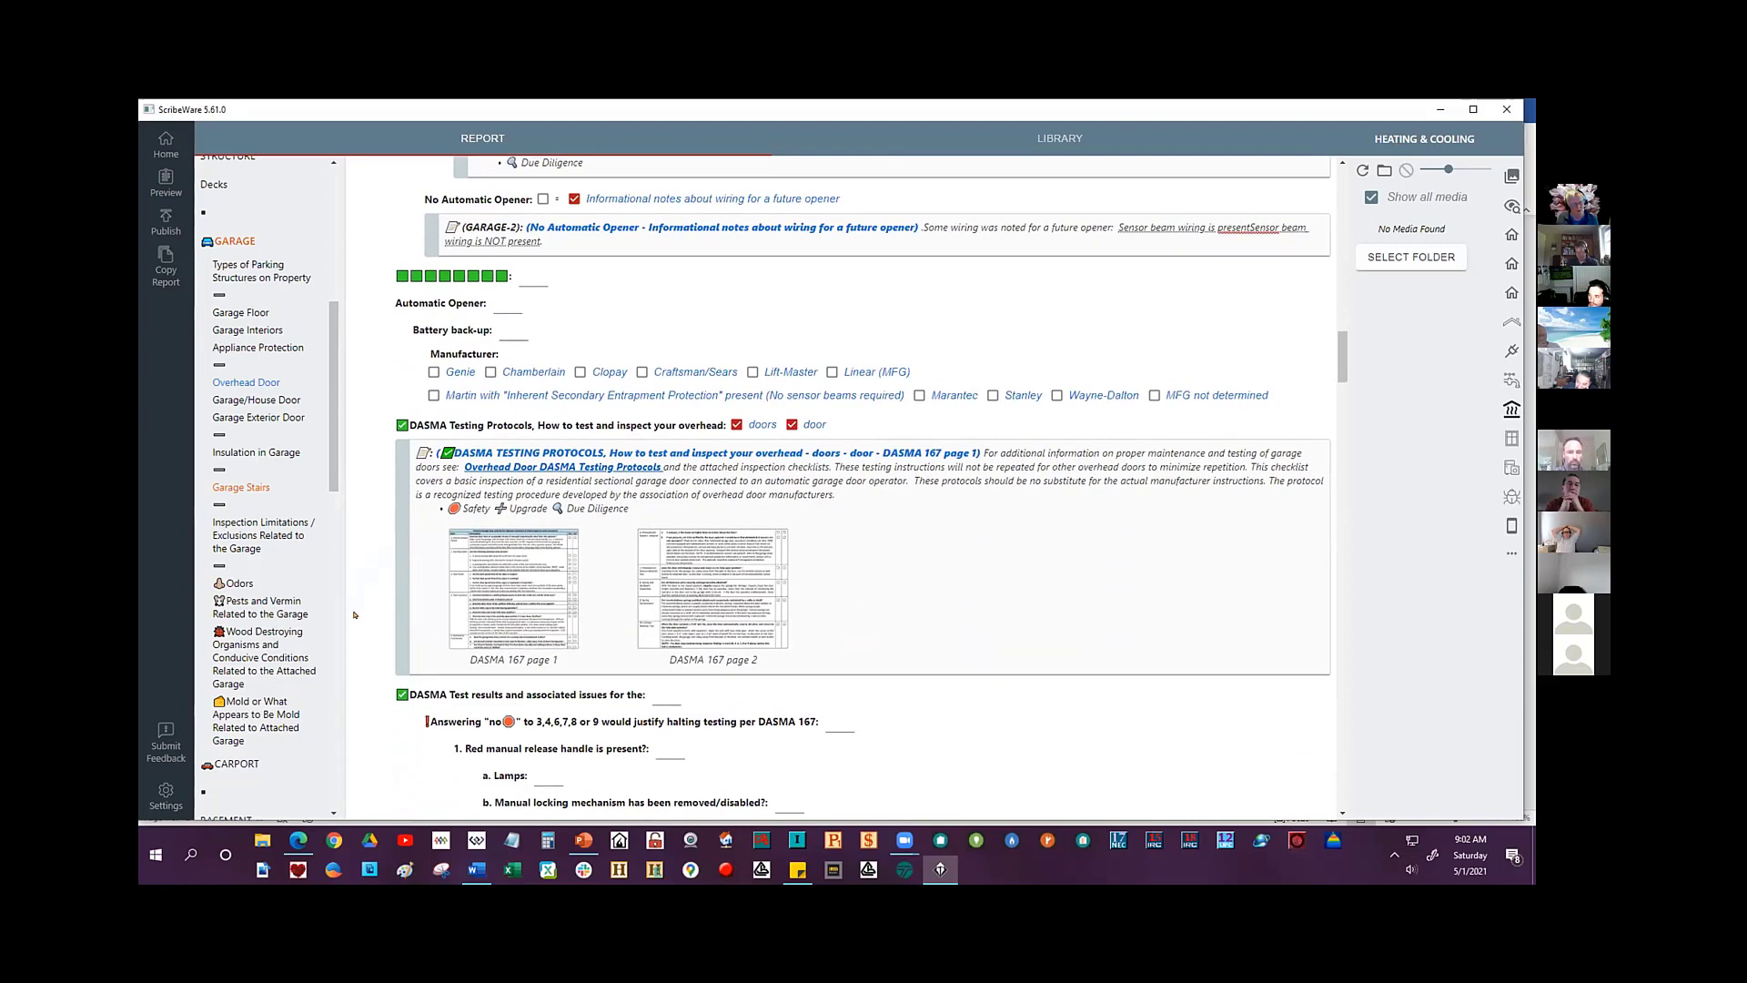
{"action": "scroll", "coordinate": [386, 583], "scroll_direction": "down", "scroll_amount": 1}
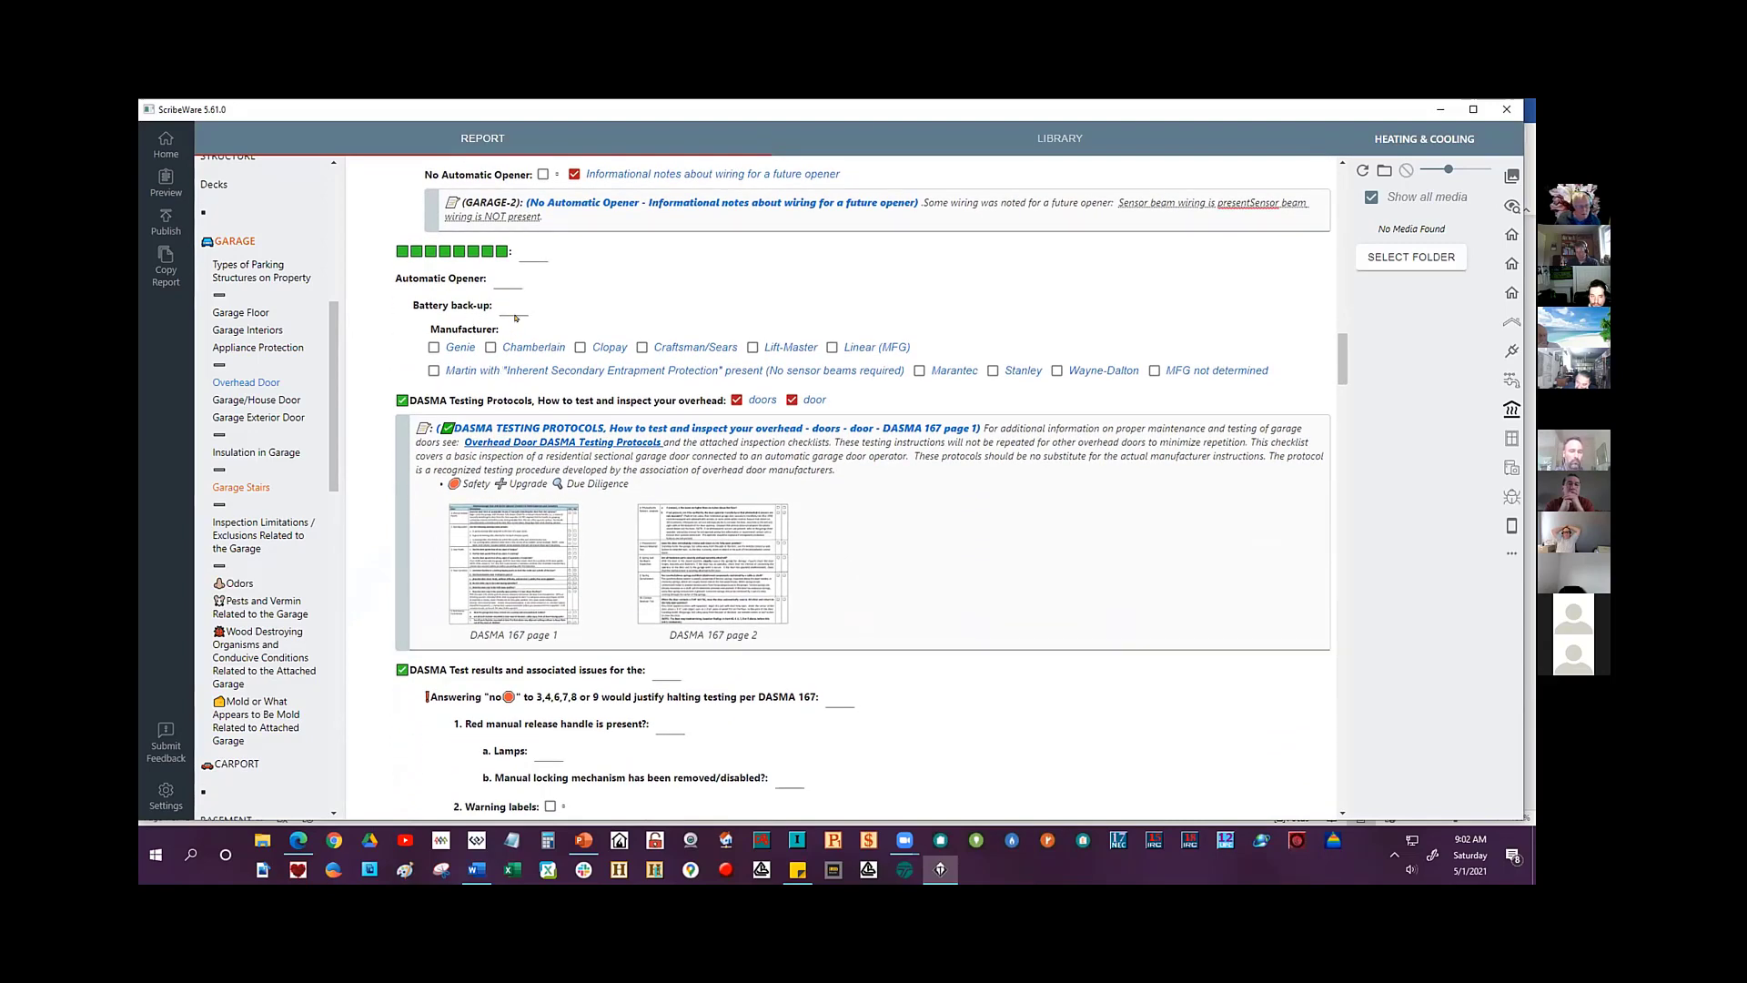
{"action": "left_click", "coordinate": [503, 280]}
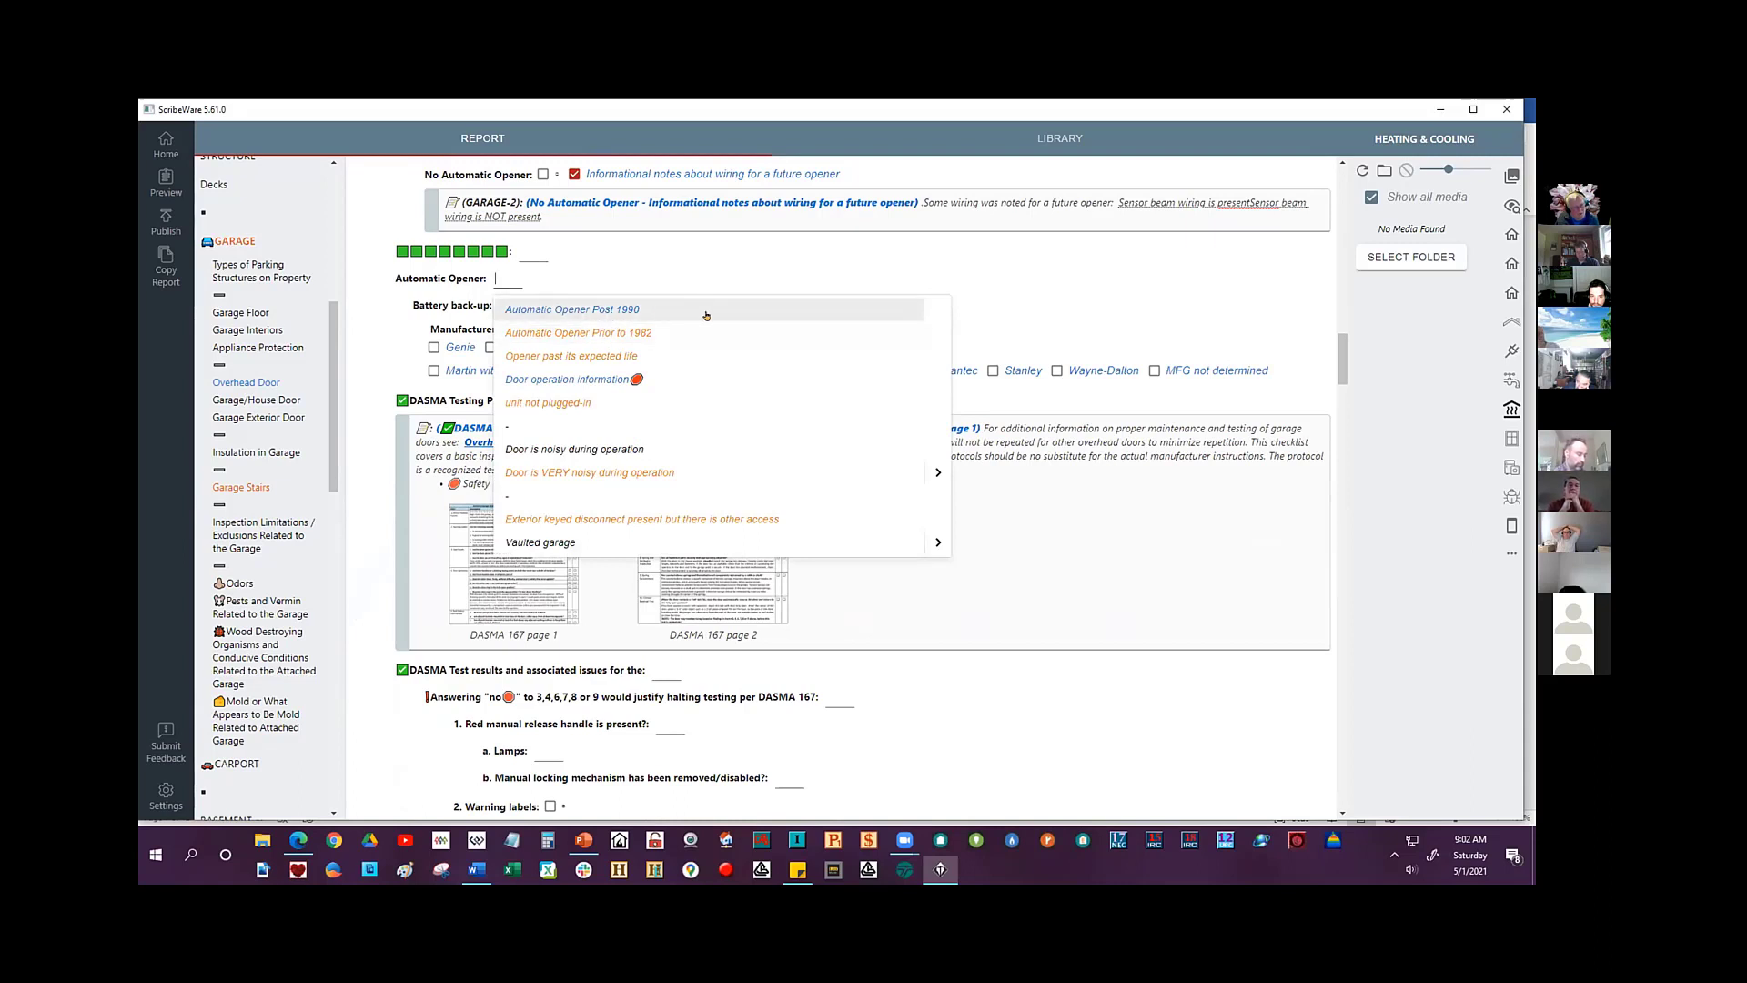
{"action": "left_click", "coordinate": [575, 315]}
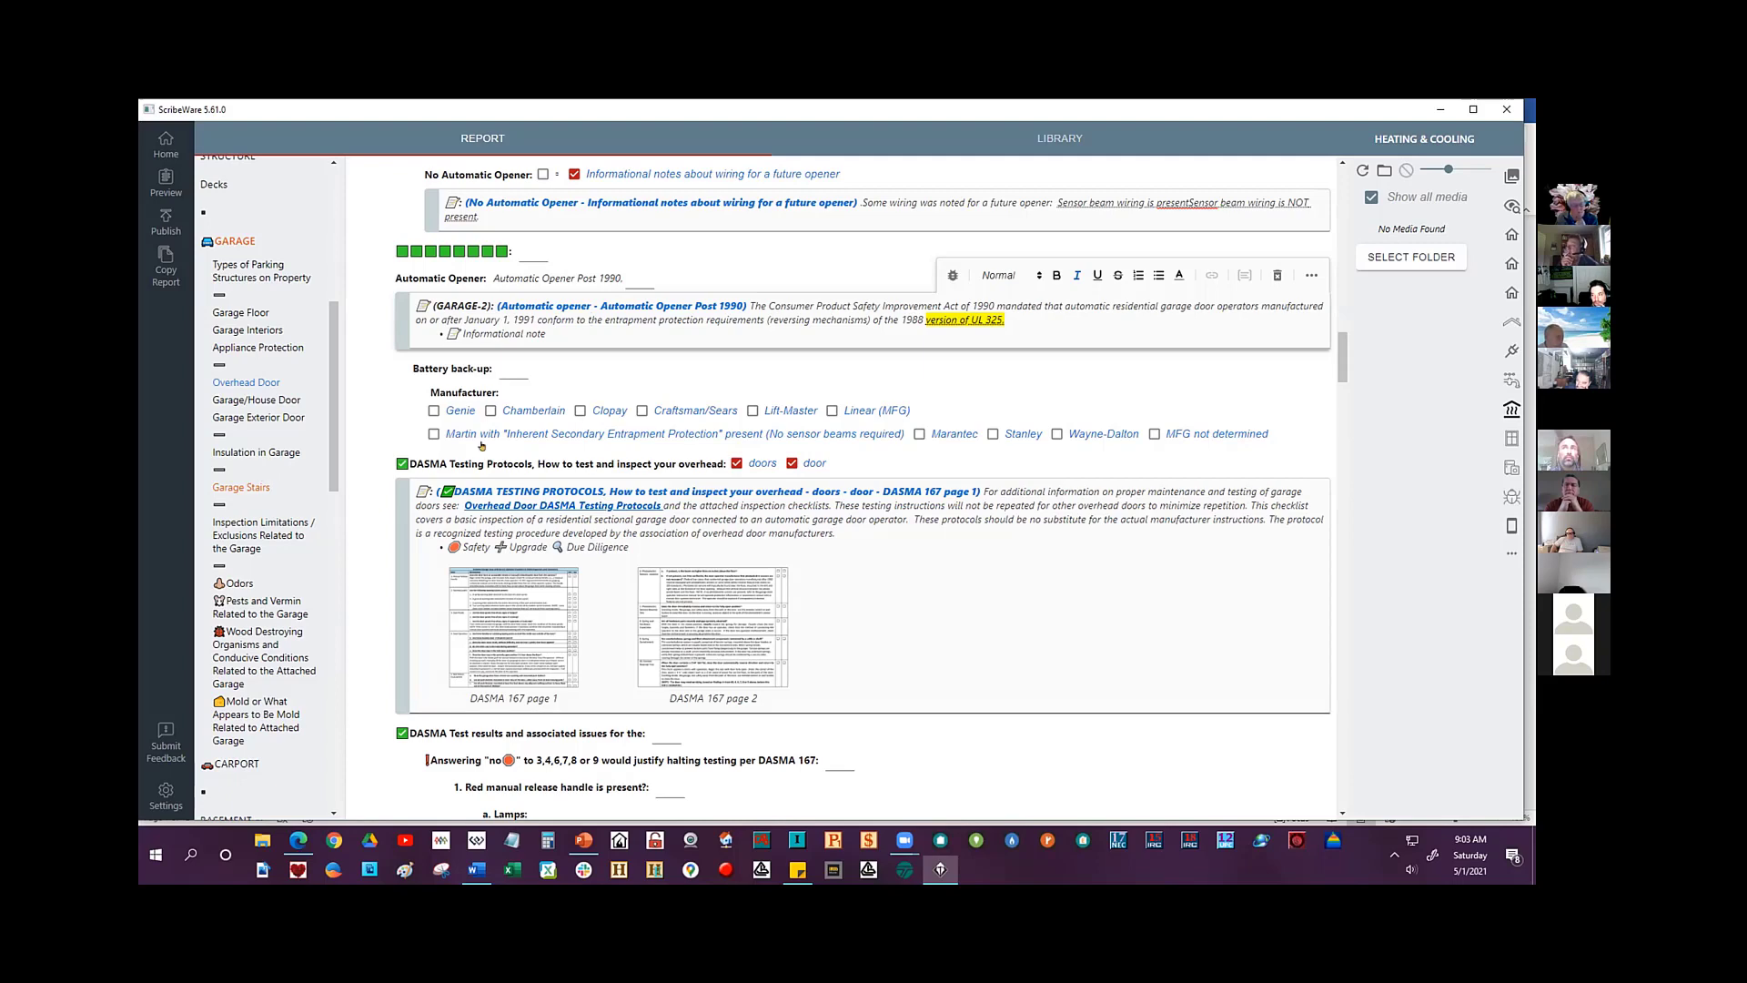
{"action": "left_click", "coordinate": [513, 371]}
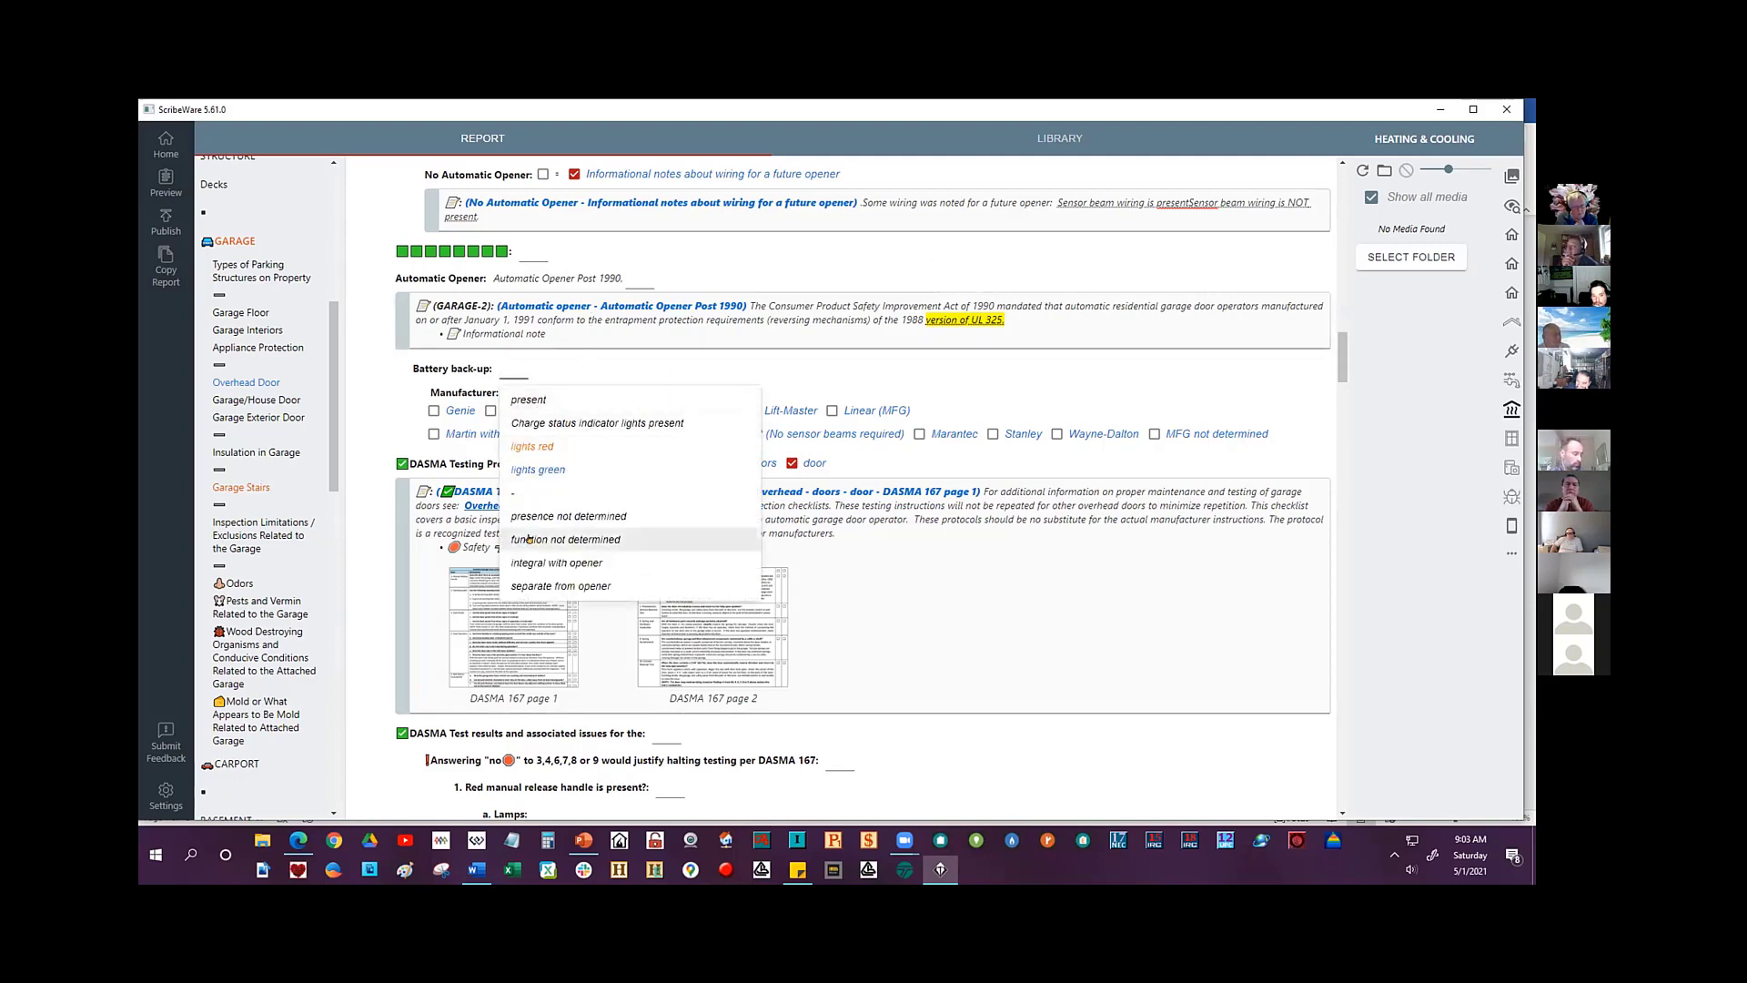
{"action": "left_click", "coordinate": [389, 416]}
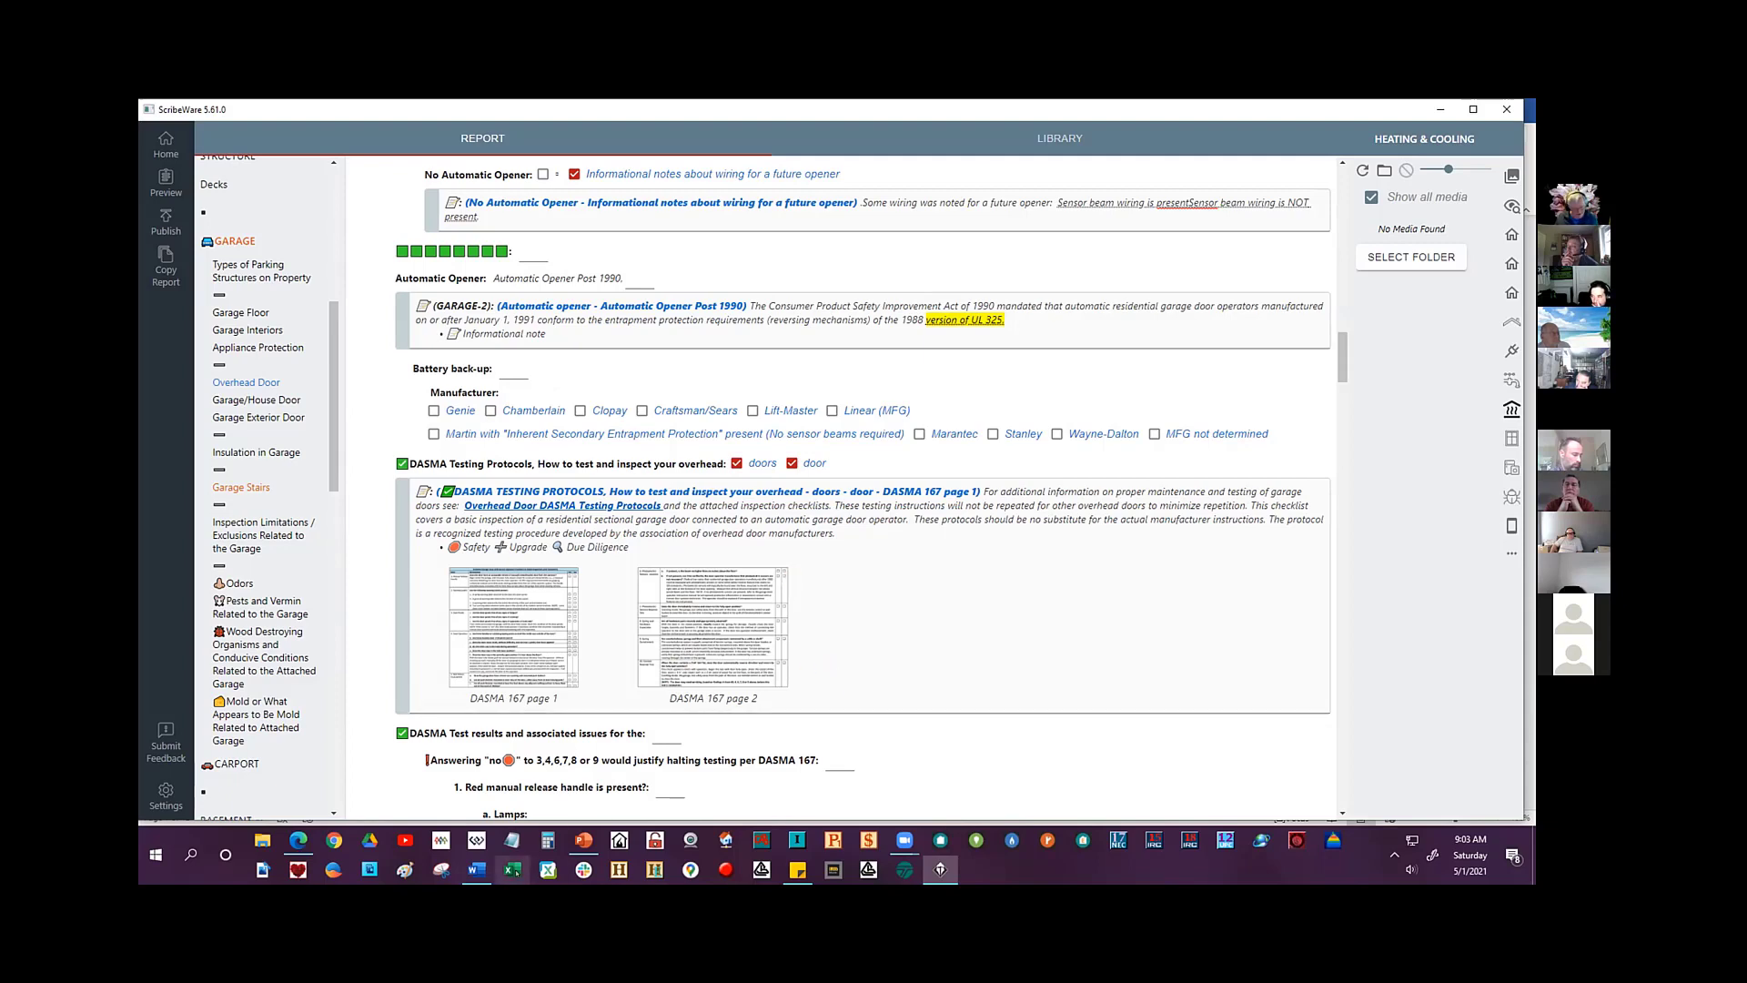
- Switch to the Sun-Li2.pptx presentation in PowerPoint, then shrink and reposition the LiftMaster opener photo on slide 6
{"action": "mouse_move", "coordinate": [598, 849]}
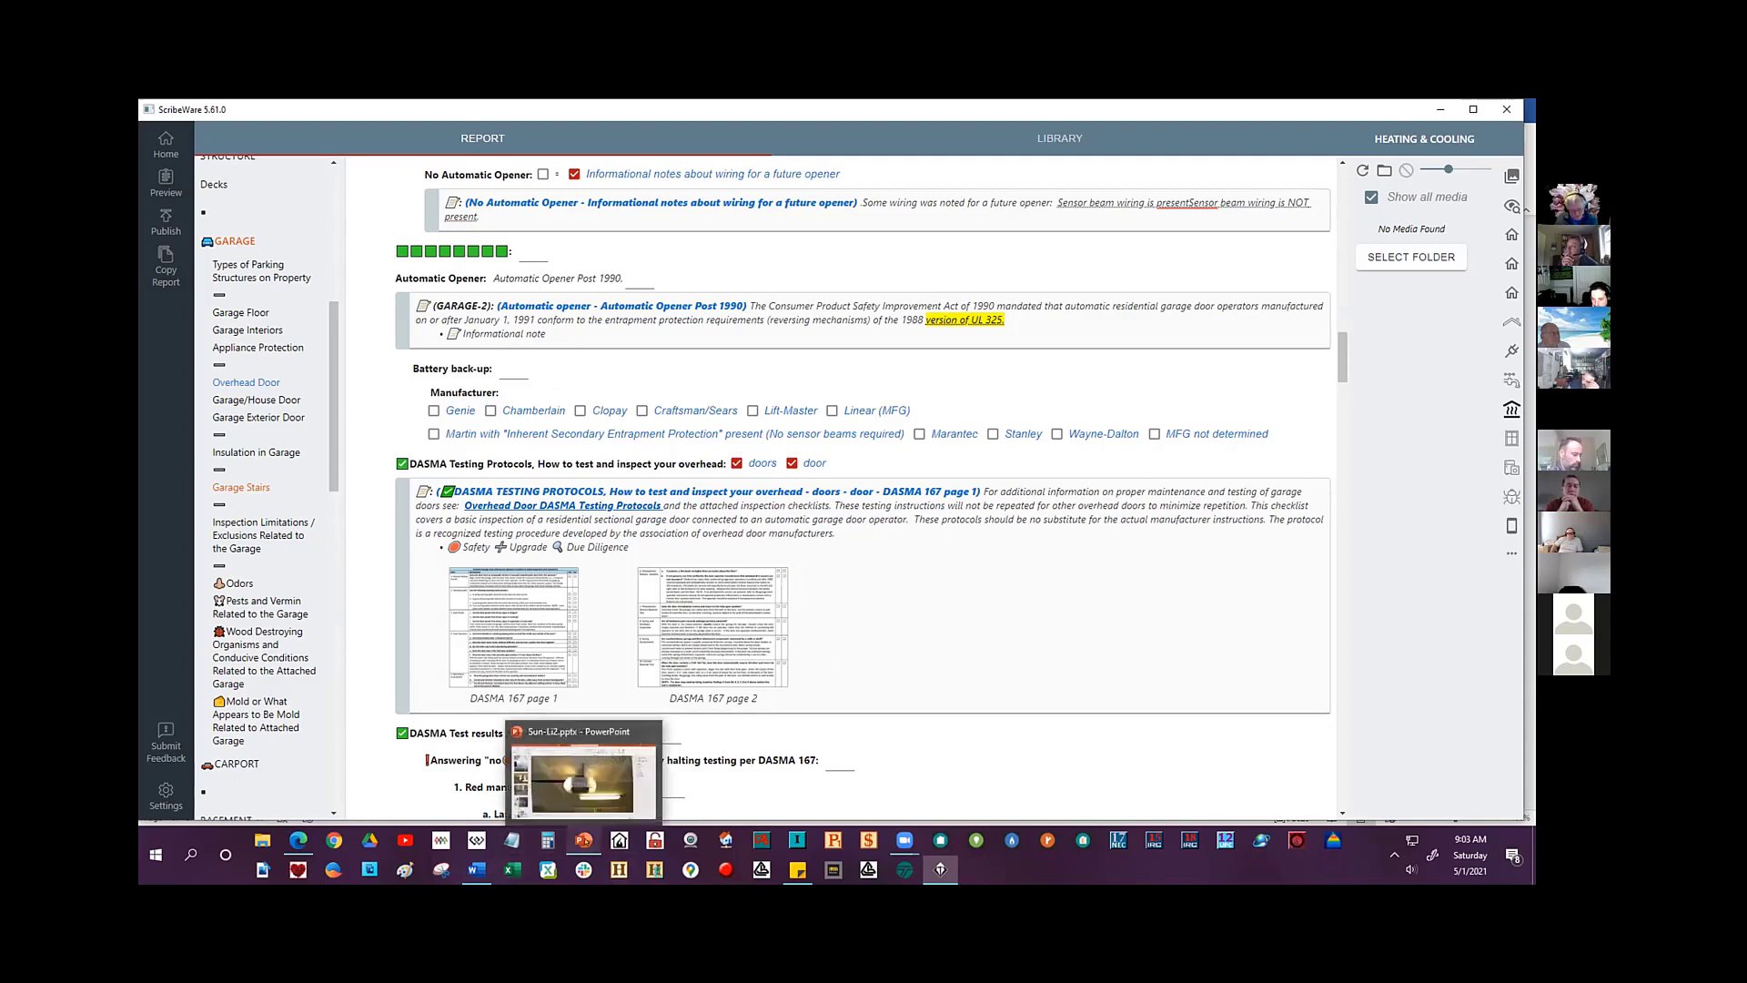
{"action": "left_click", "coordinate": [601, 804]}
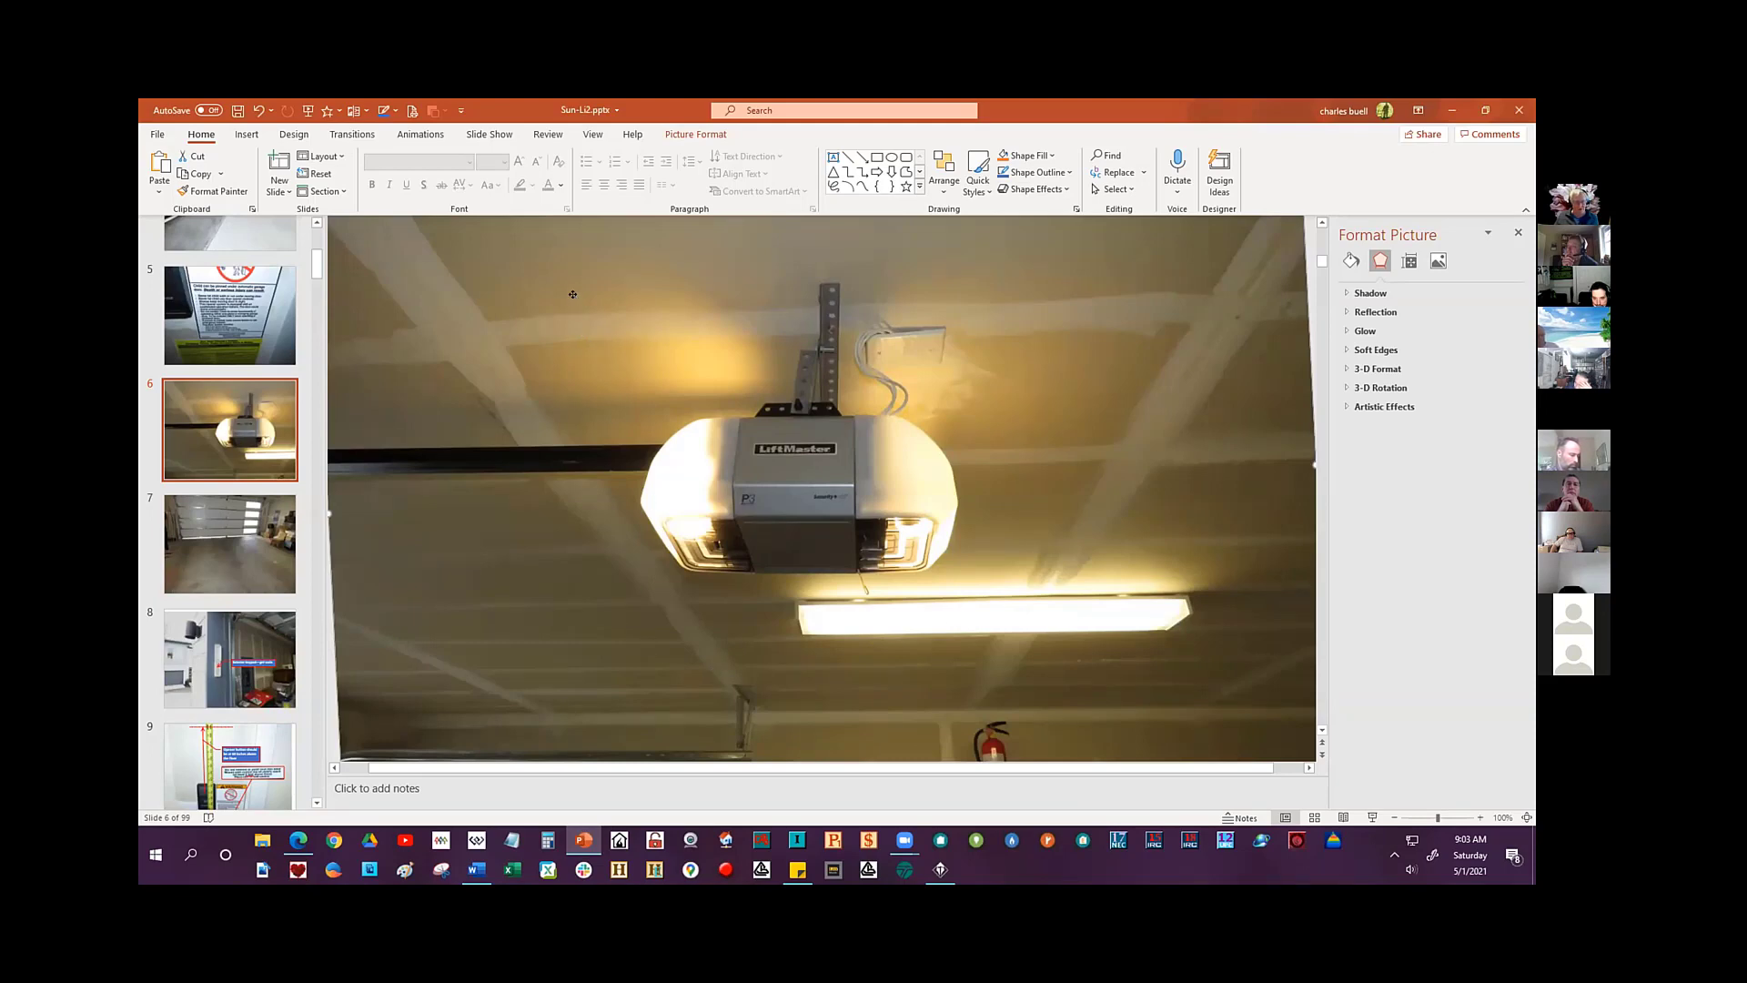
{"action": "left_click_drag", "start_coordinate": [573, 294], "coordinate": [520, 303]}
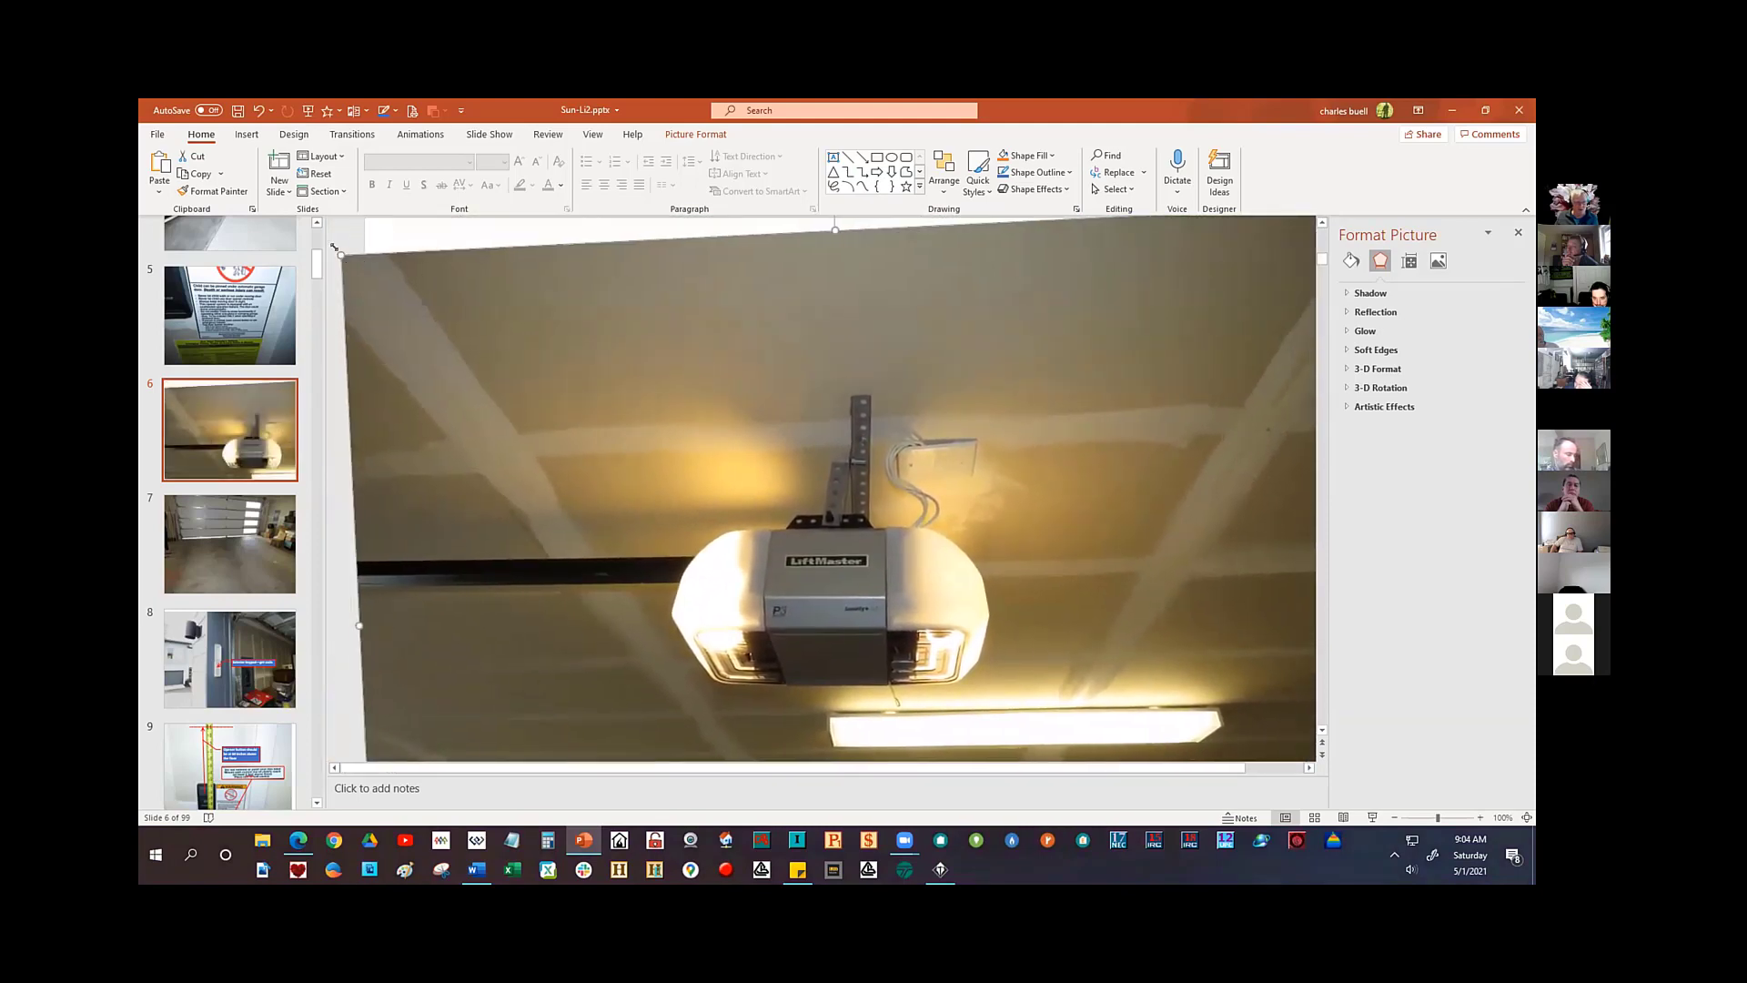
{"action": "left_click_drag", "start_coordinate": [334, 247], "coordinate": [487, 372]}
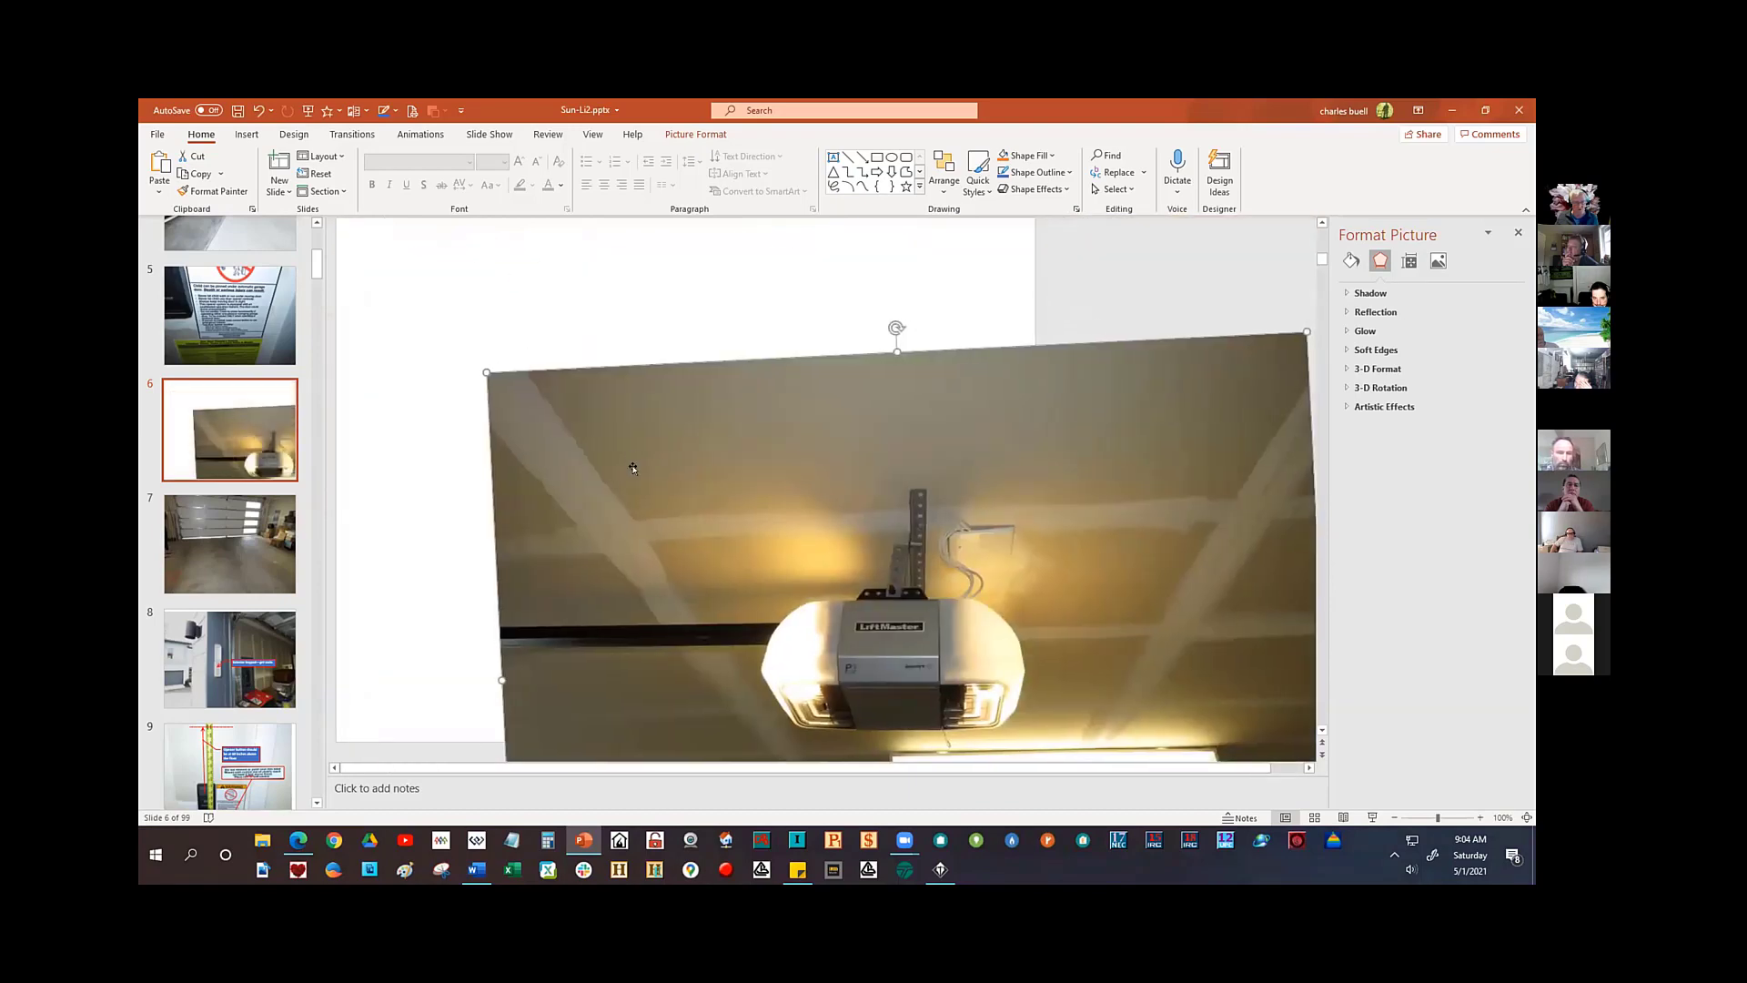
{"action": "left_click_drag", "start_coordinate": [633, 468], "coordinate": [520, 351]}
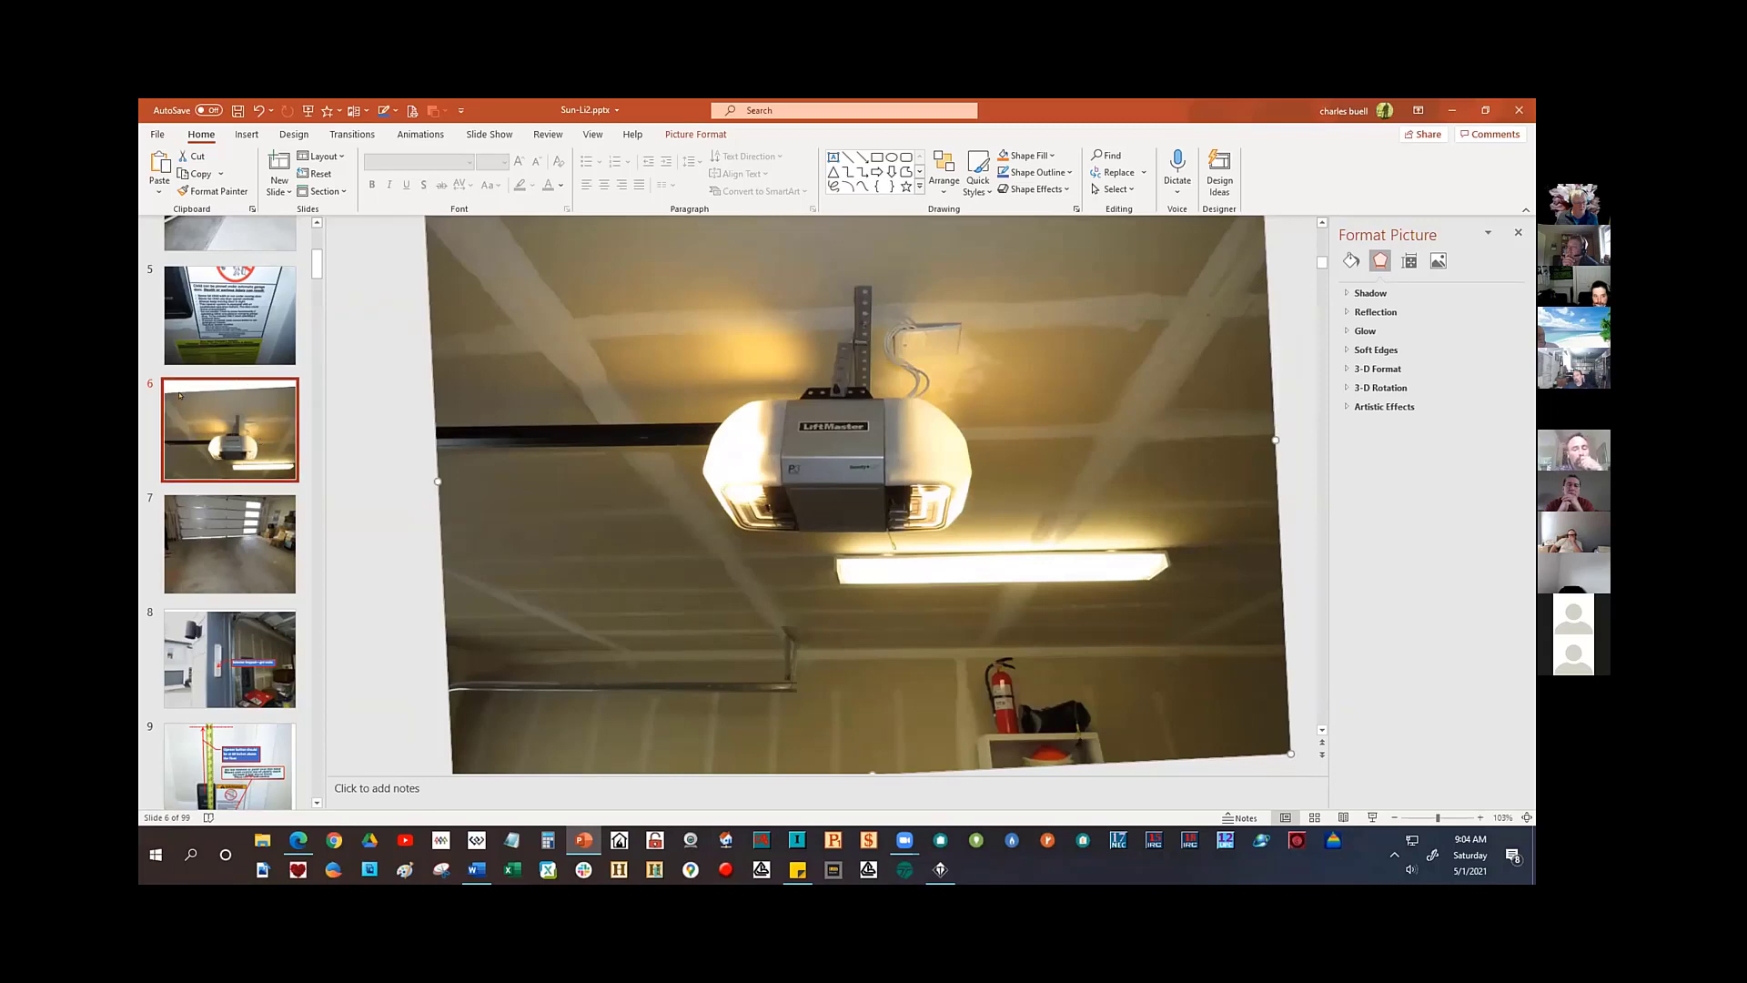
{"action": "mouse_move", "coordinate": [547, 553]}
{"action": "left_mouse_down"}
{"action": "mouse_move", "coordinate": [542, 503]}
{"action": "mouse_move", "coordinate": [544, 540]}
{"action": "left_mouse_up"}
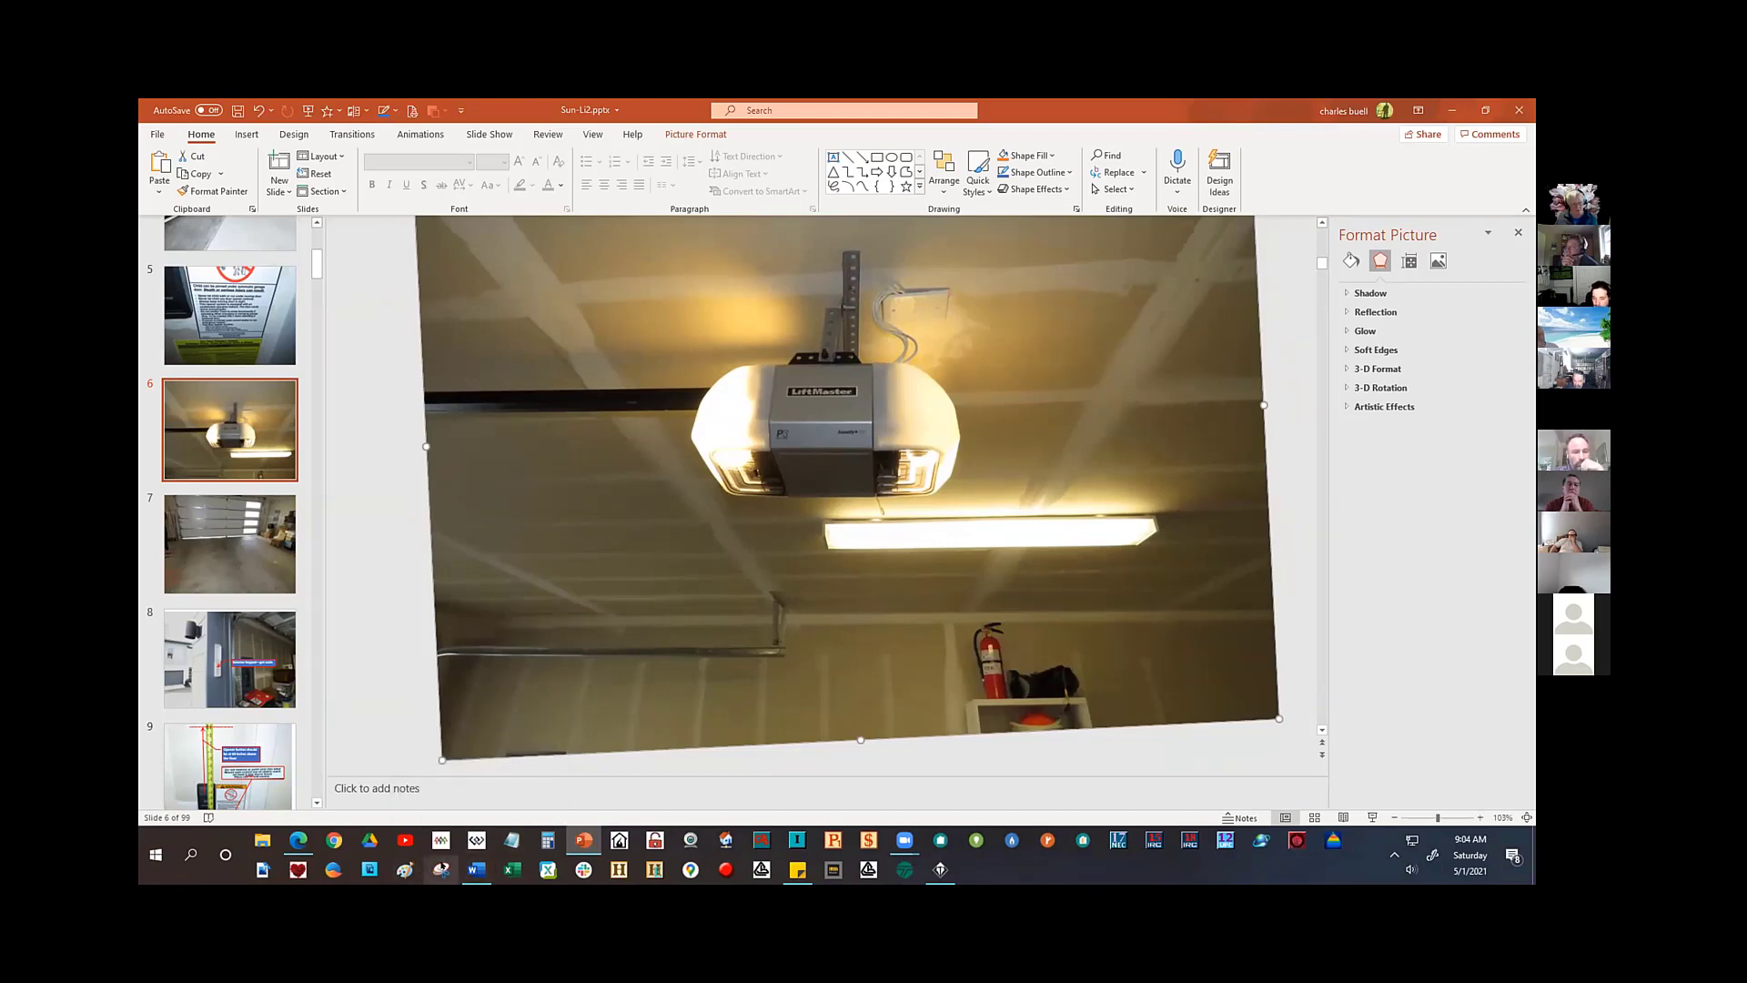
- Capture a rectangular area around the LiftMaster opener with Snipping Tool and return to the ScribeWare report
{"action": "left_click", "coordinate": [440, 869]}
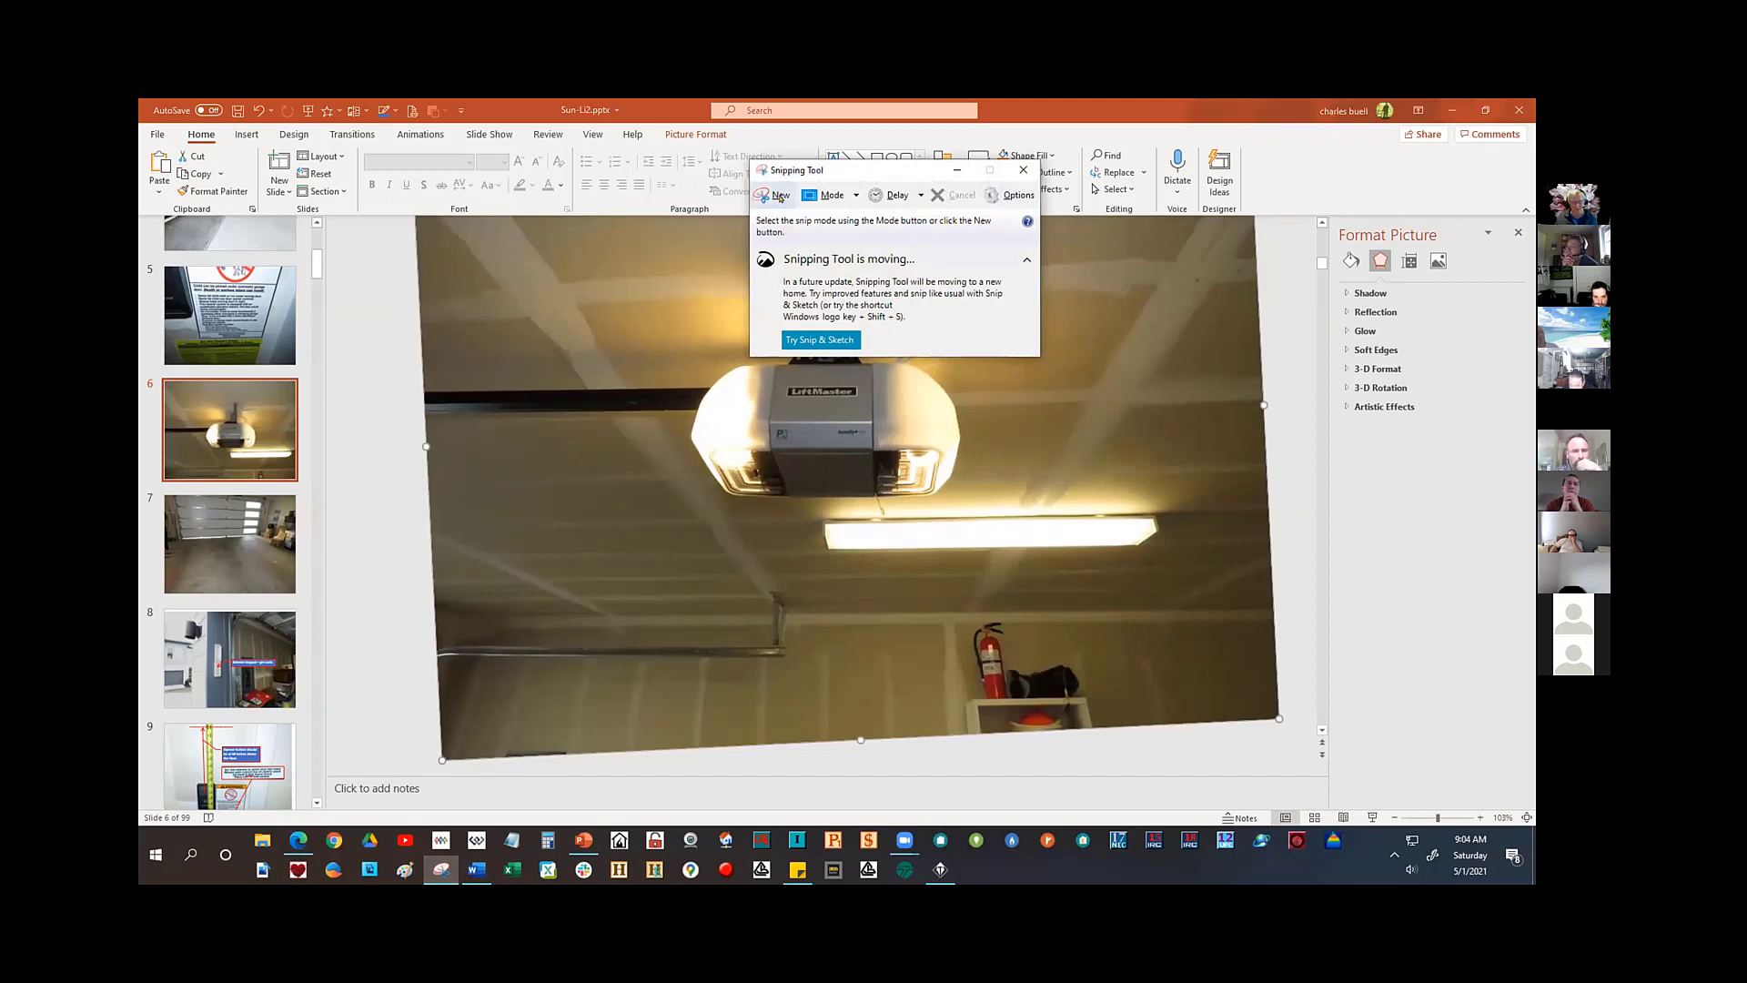
{"action": "left_click", "coordinate": [778, 196]}
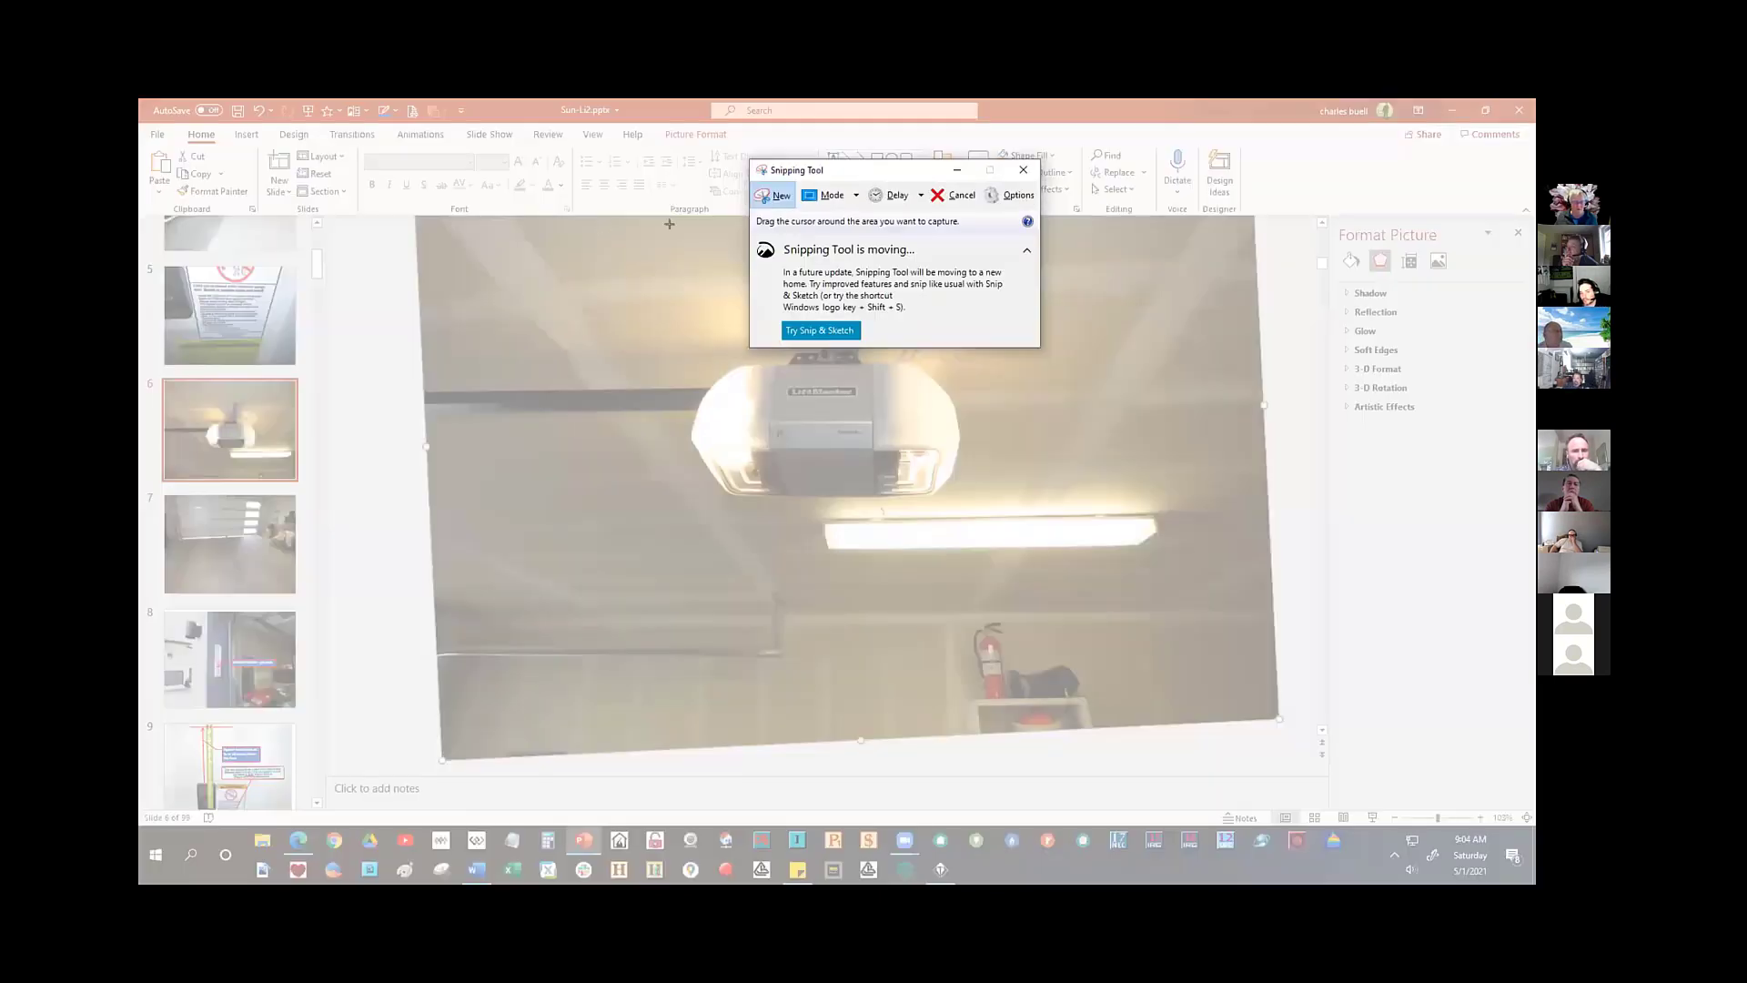
{"action": "left_click_drag", "start_coordinate": [610, 234], "coordinate": [1058, 599]}
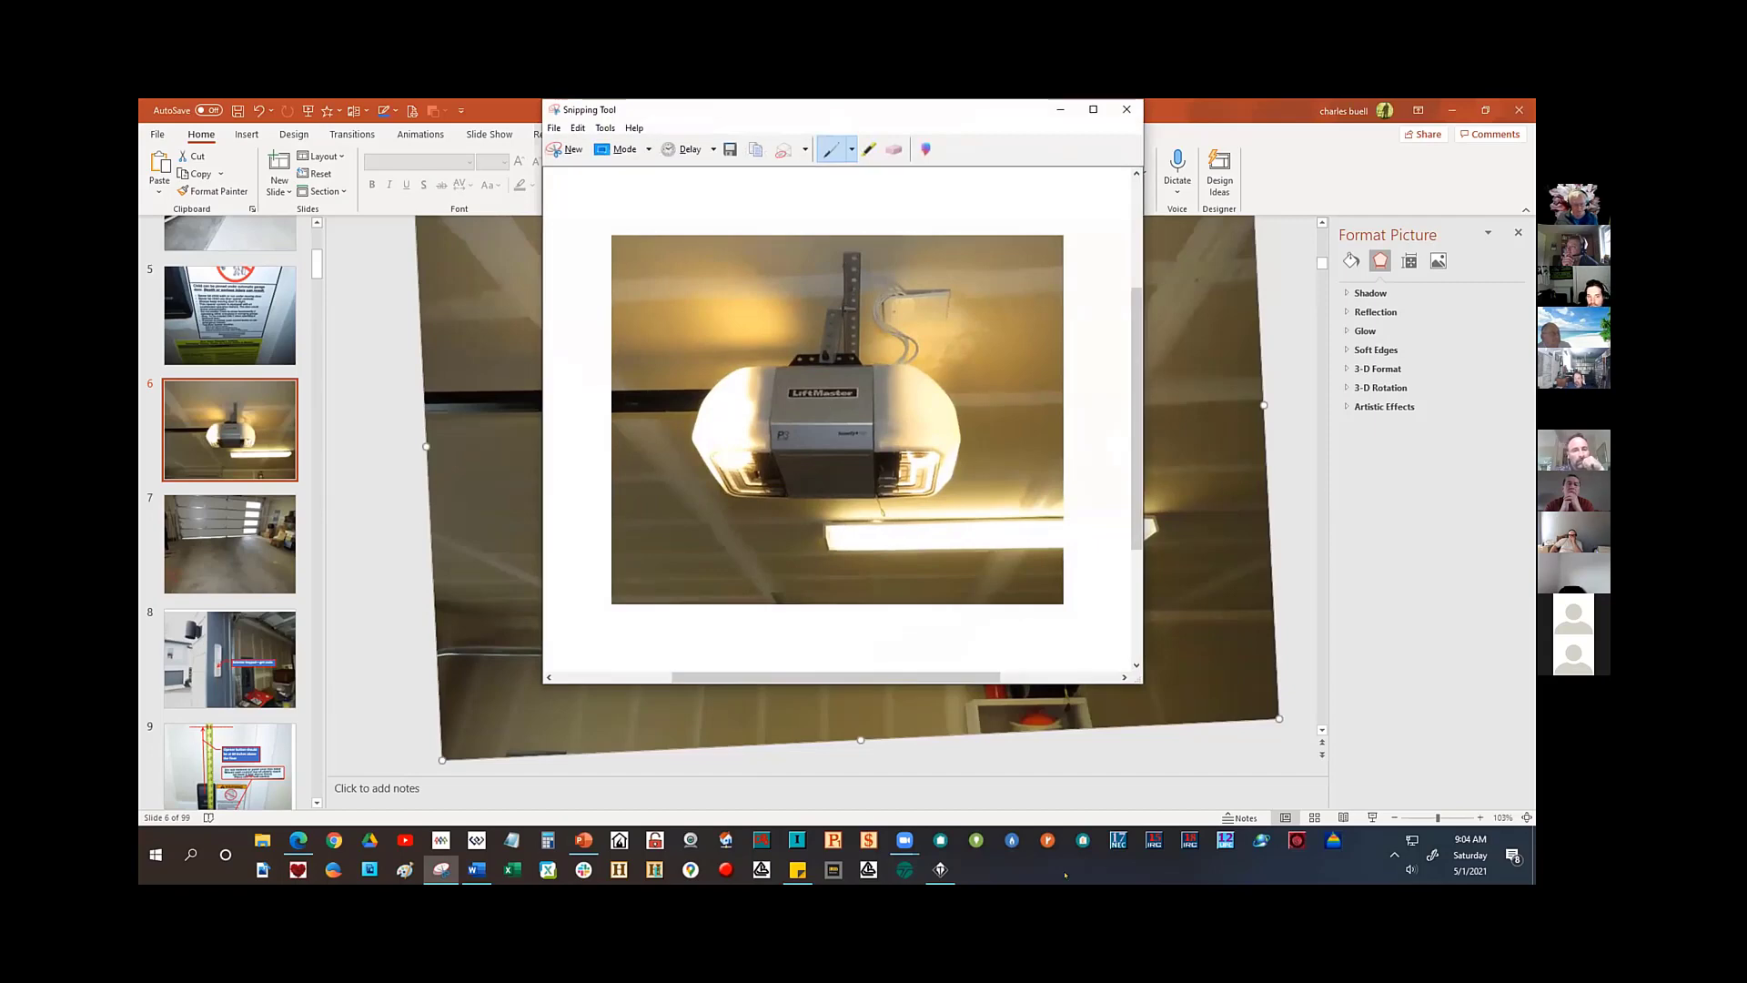
{"action": "left_click", "coordinate": [937, 871]}
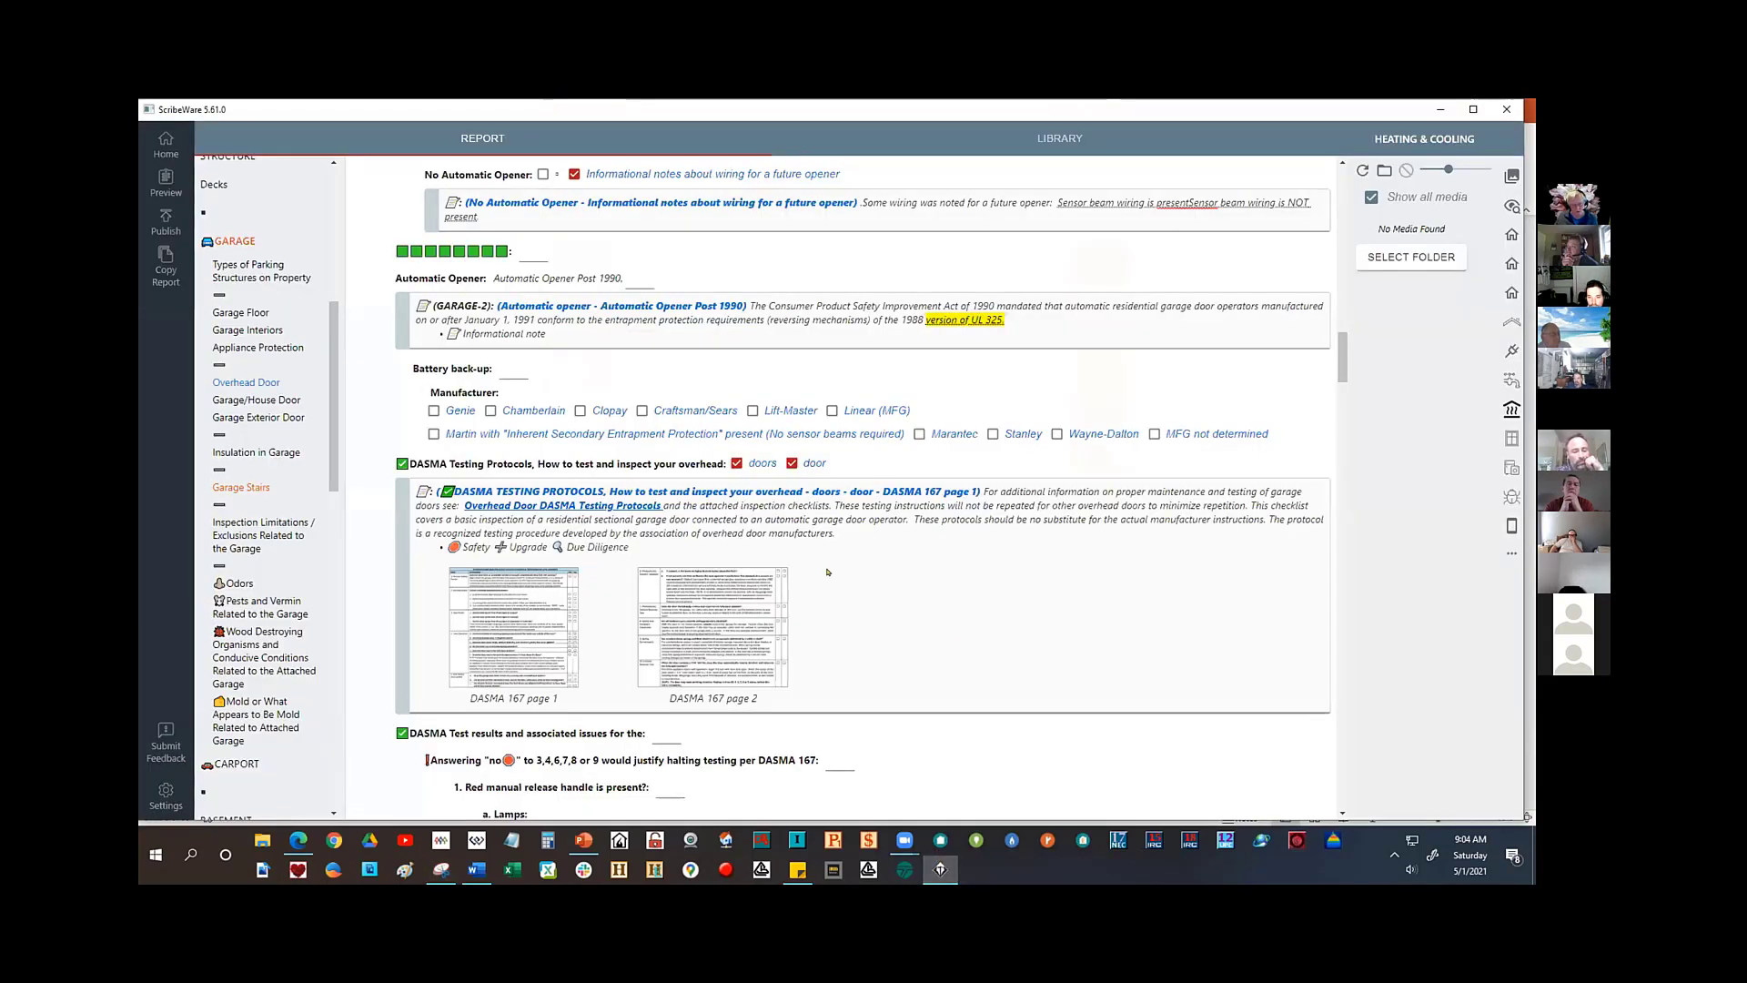
- Paste the opener snip into the Automatic Opener Post 1990 observation and remove the picture again
{"action": "left_click", "coordinate": [754, 320]}
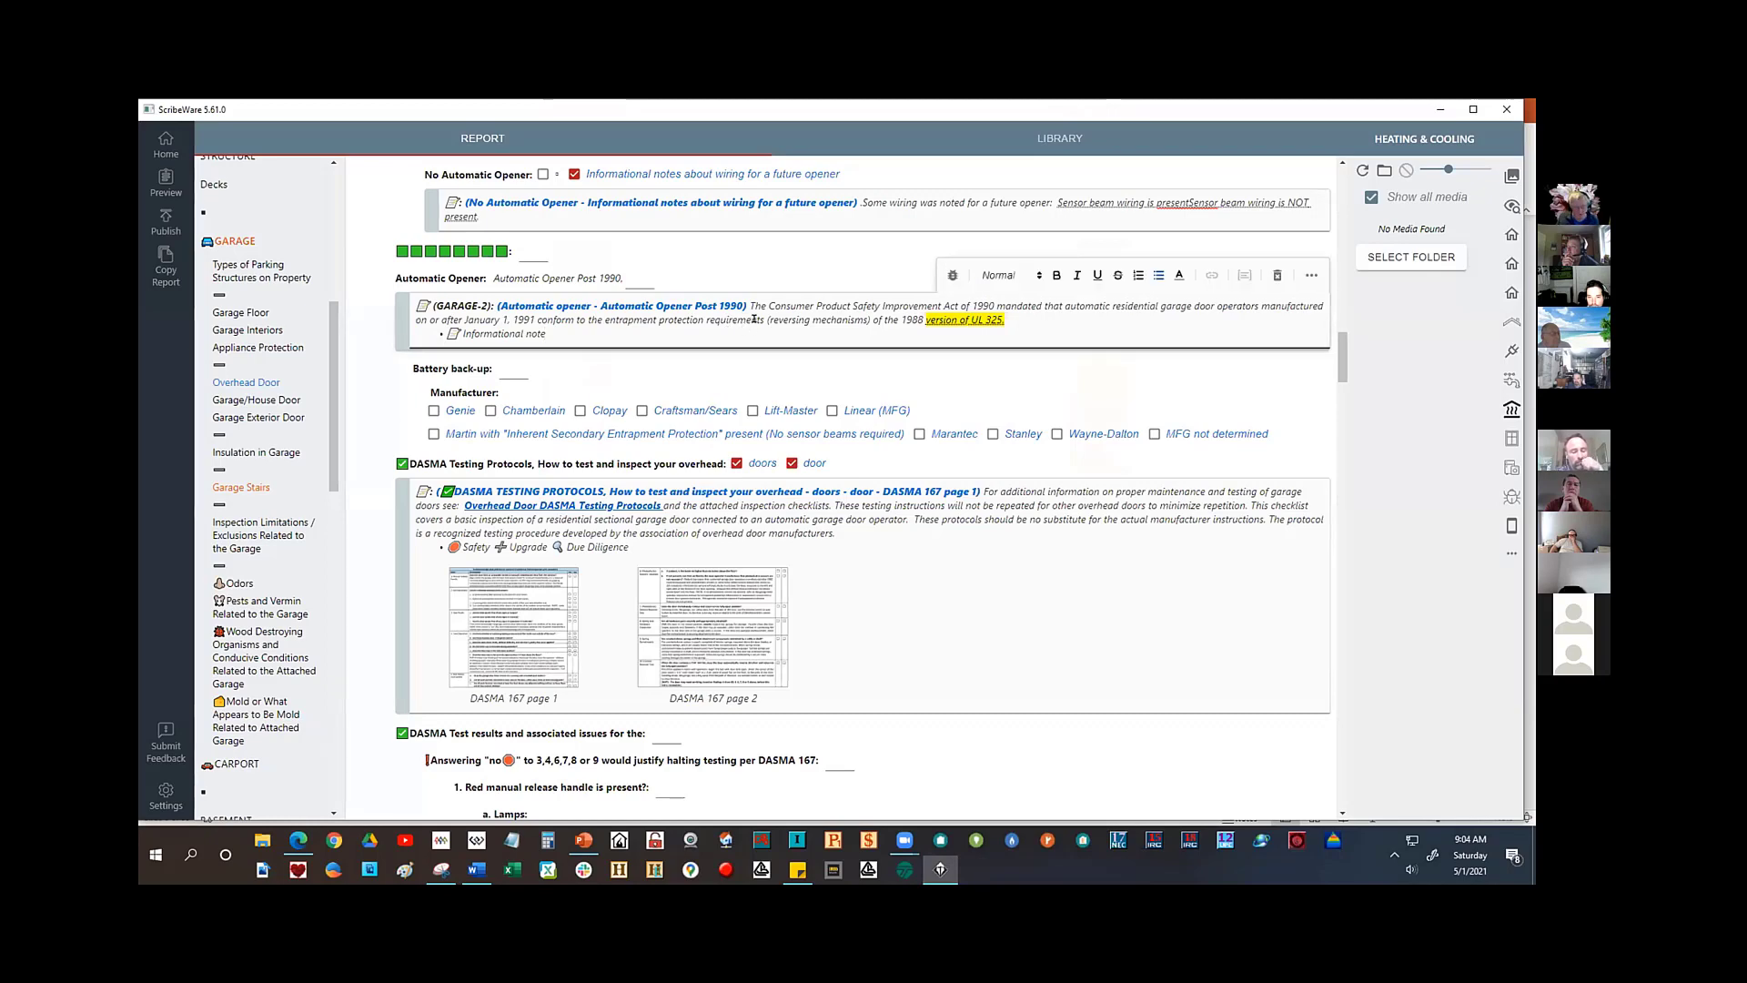
{"action": "key", "text": "ctrl+v"}
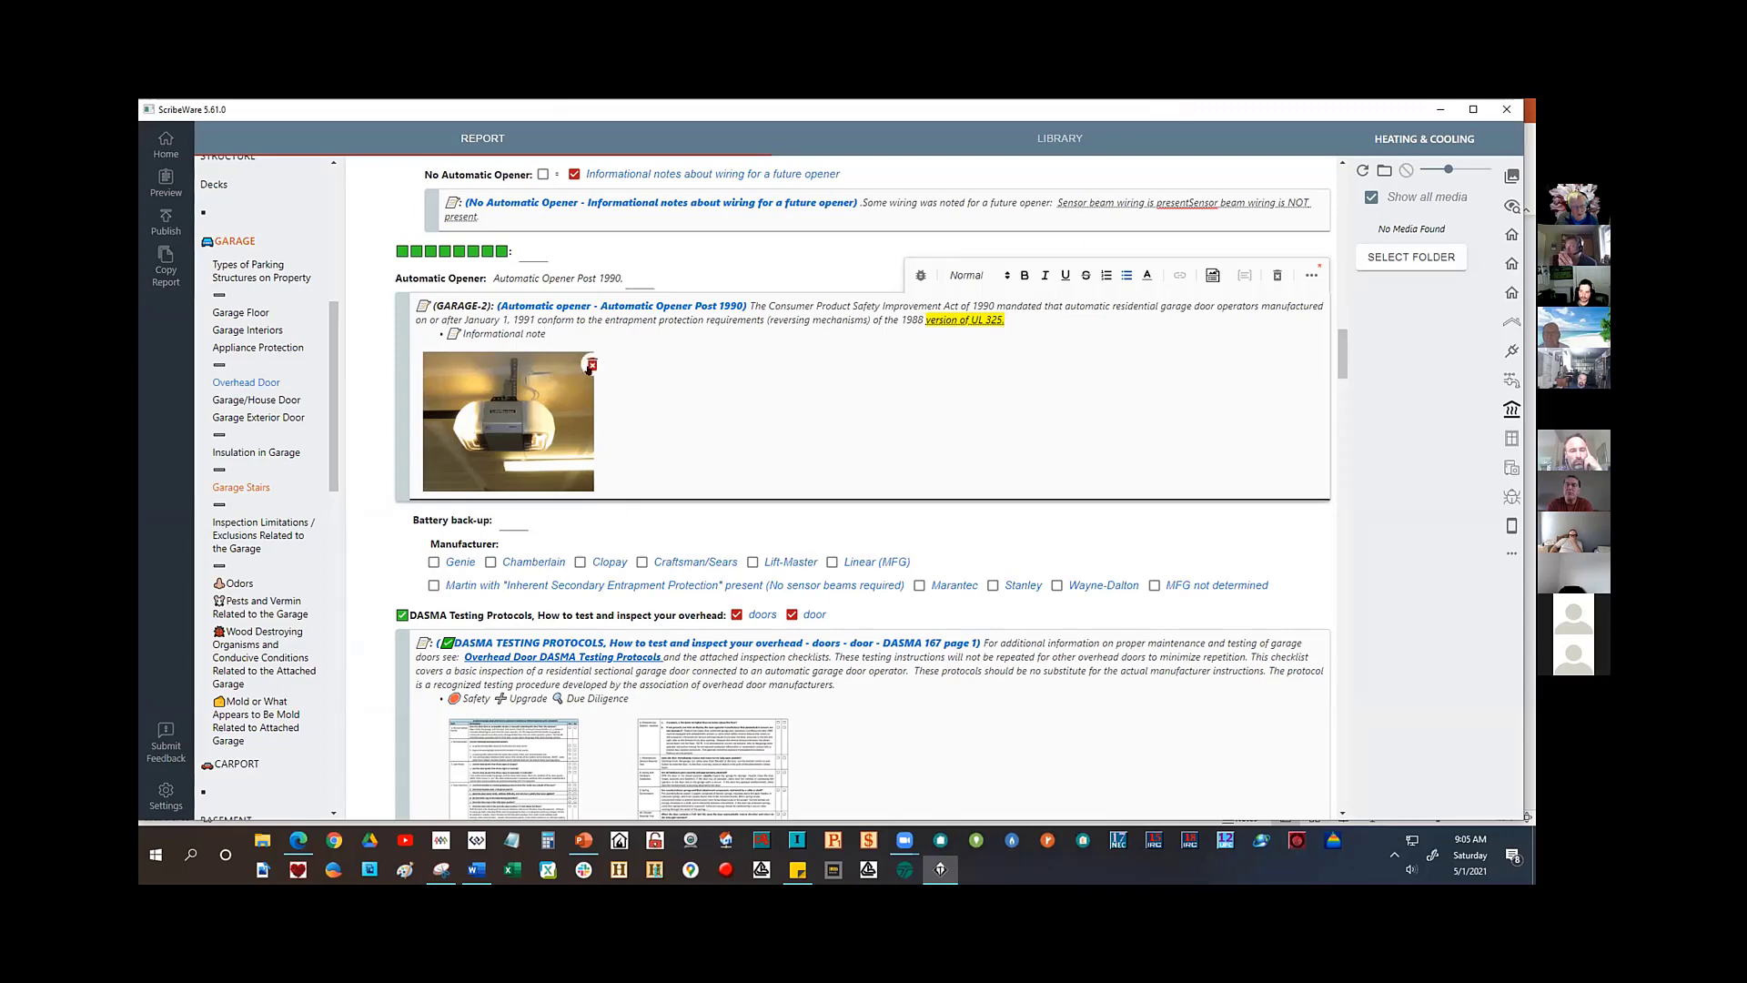
{"action": "left_click", "coordinate": [591, 363]}
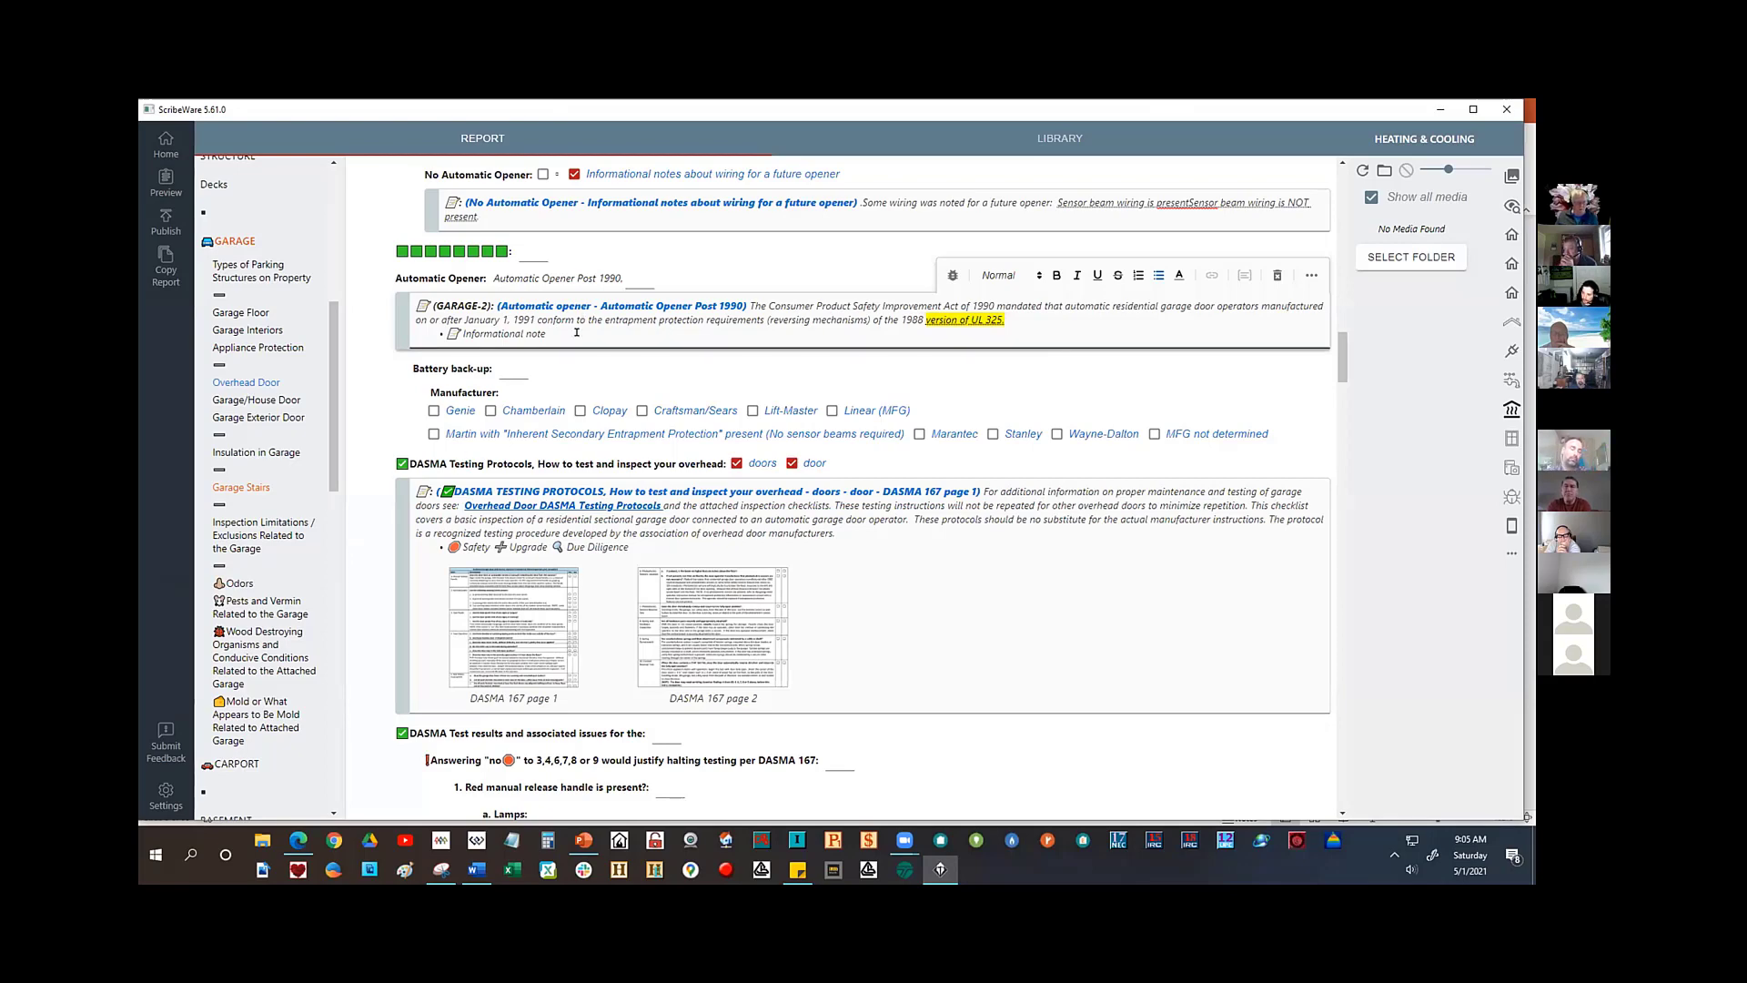
- Mark Chamberlain as the opener manufacturer and paste the opener snip into the manufacturer observation
{"action": "left_click", "coordinate": [490, 410]}
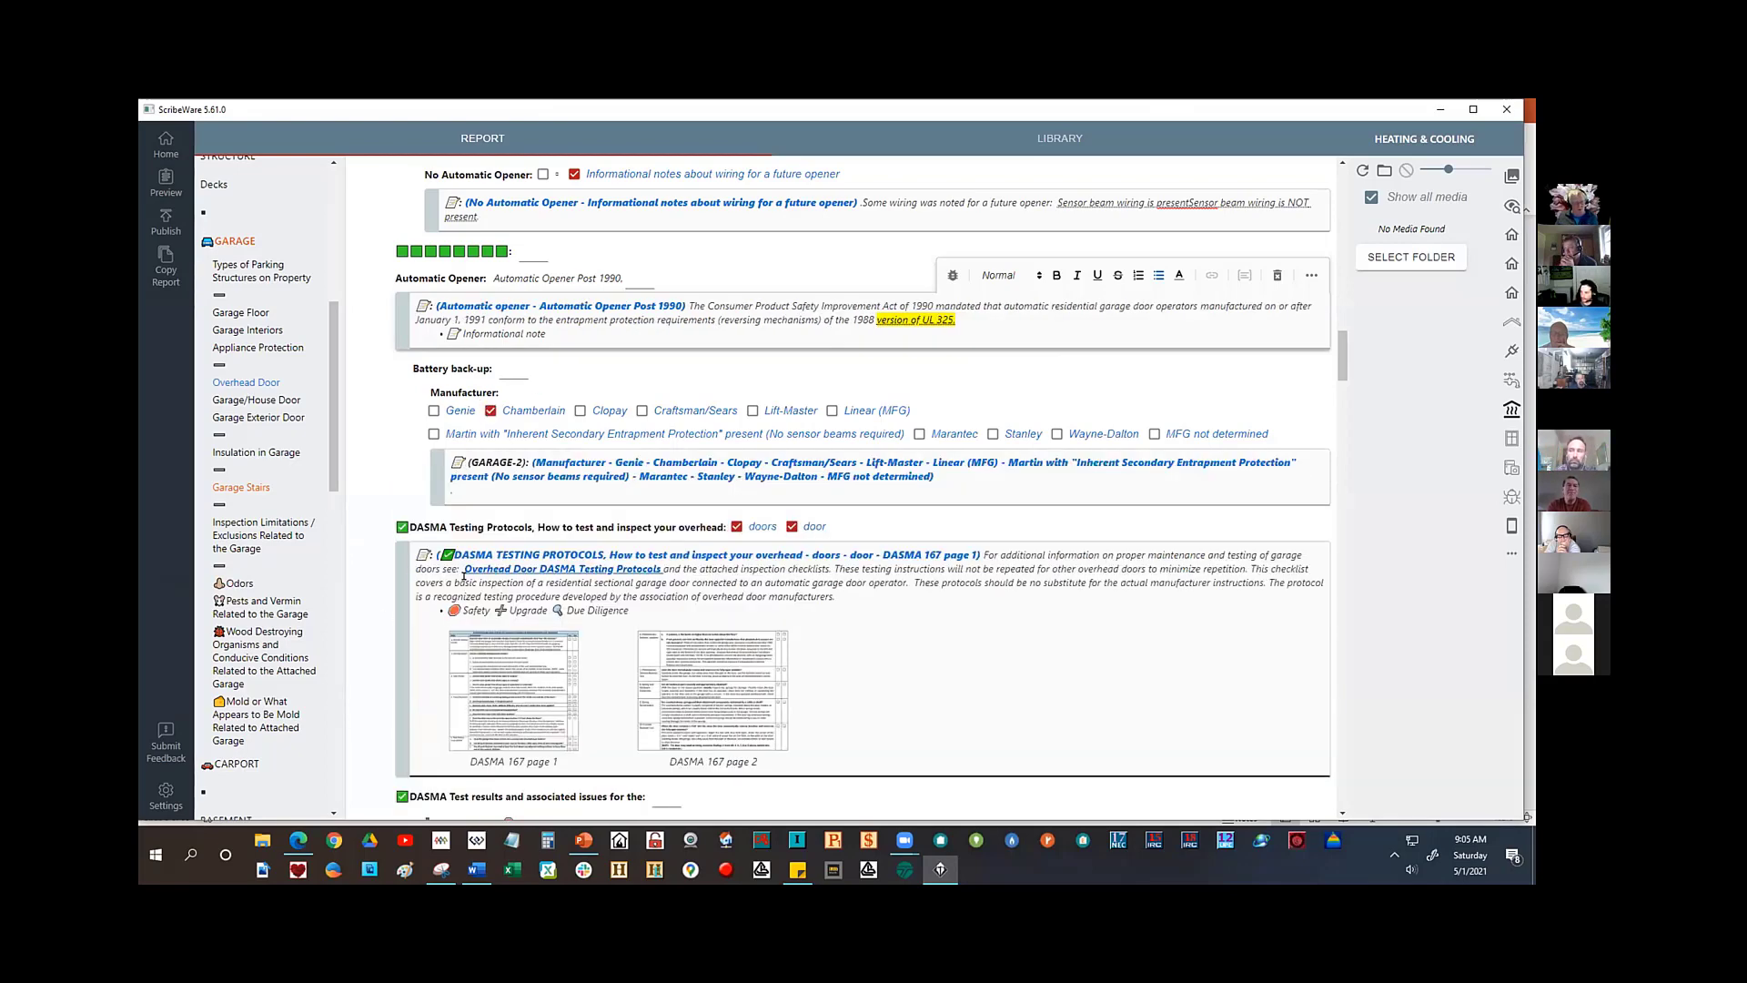
{"action": "left_click", "coordinate": [954, 487]}
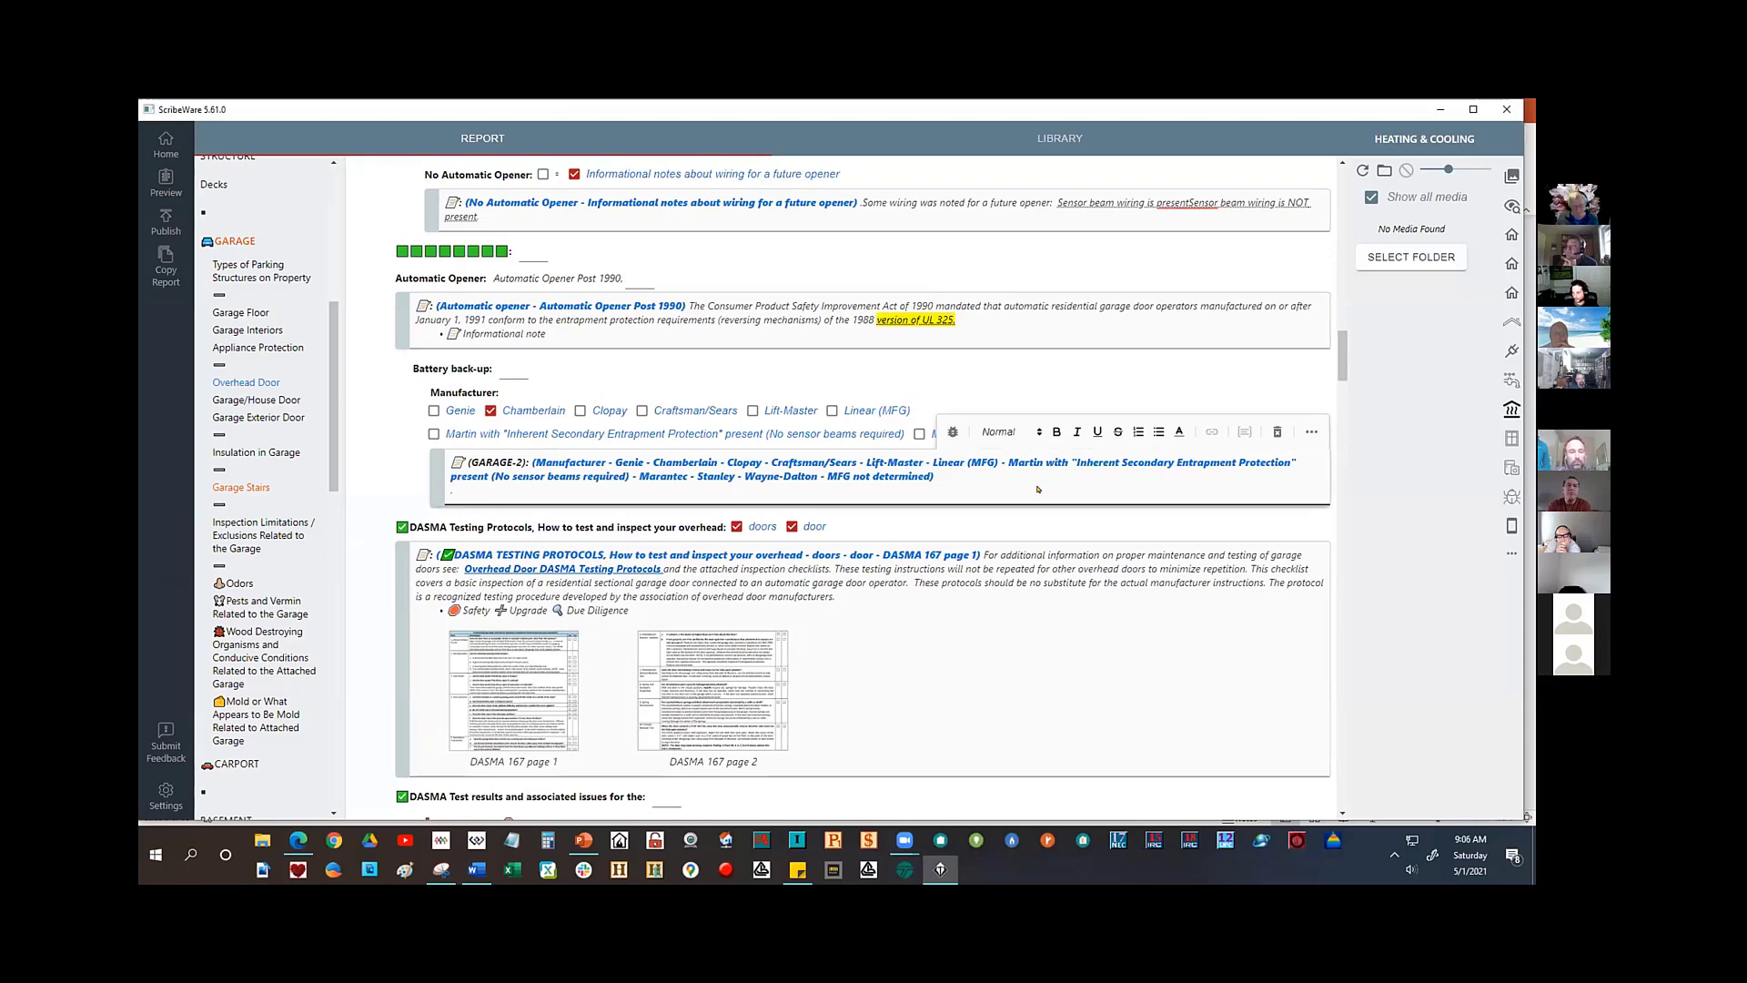
{"action": "key", "text": "ctrl+v"}
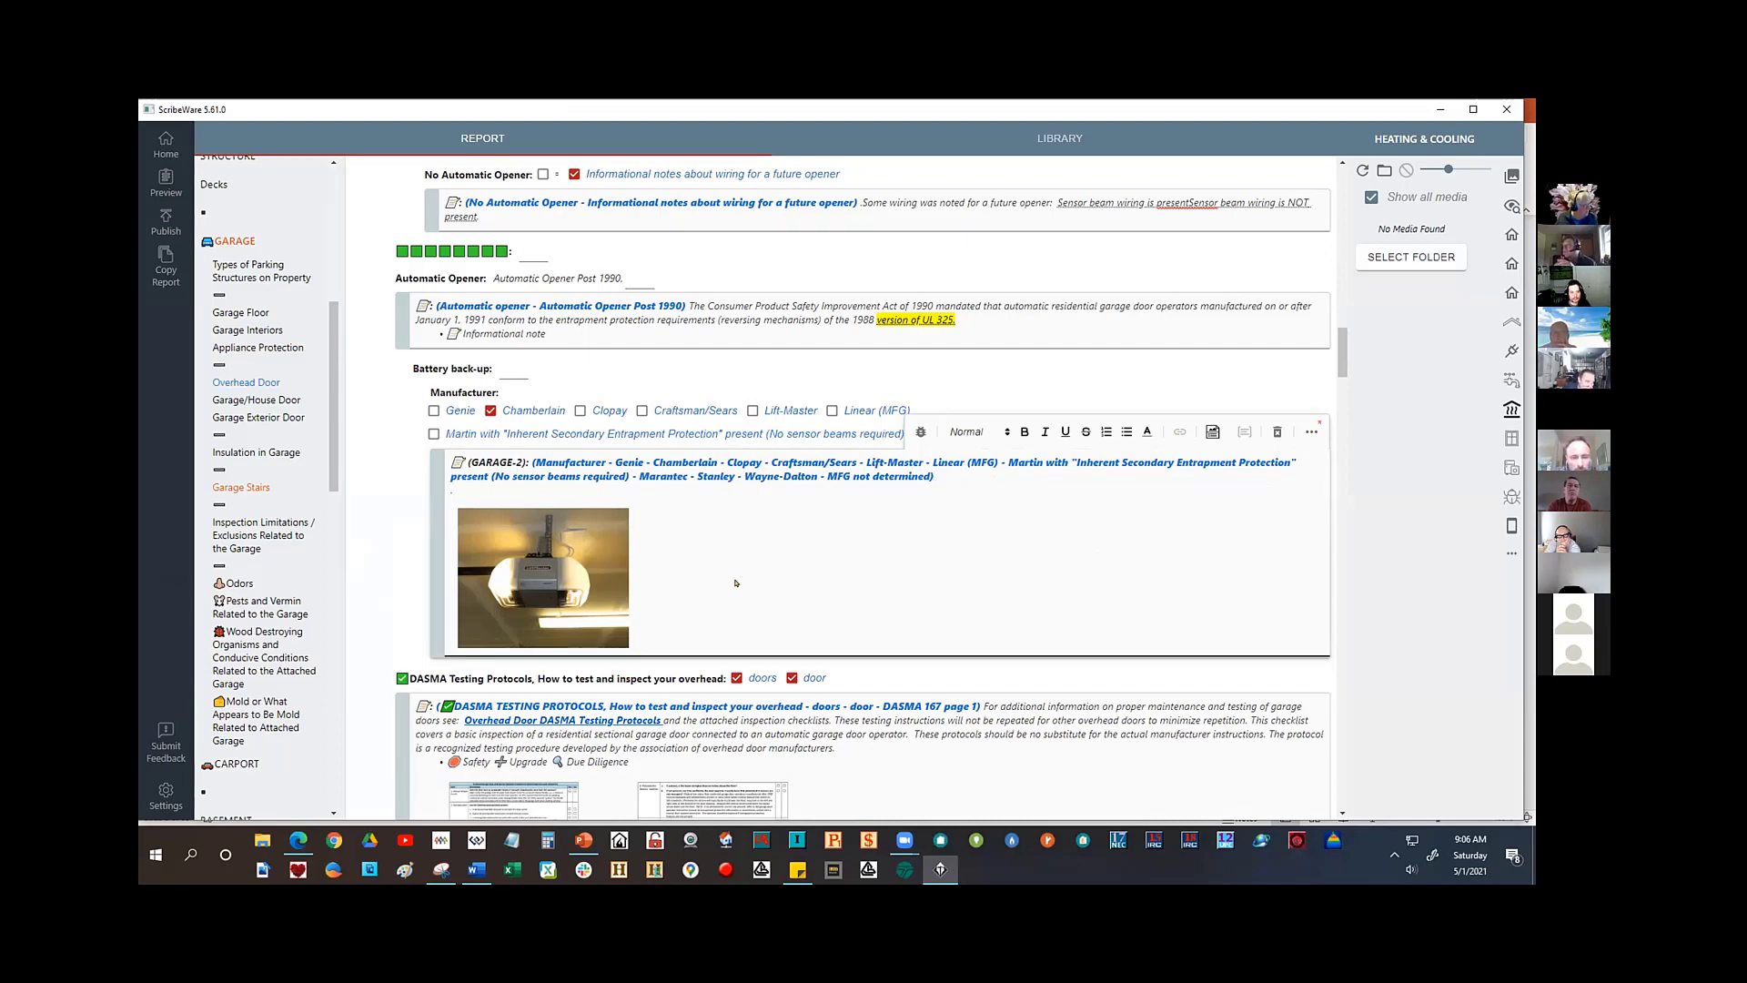
- Change the opener manufacturer to Lift-Master only and paste the opener snip into the newly inserted manufacturer observation
{"action": "left_click", "coordinate": [642, 410]}
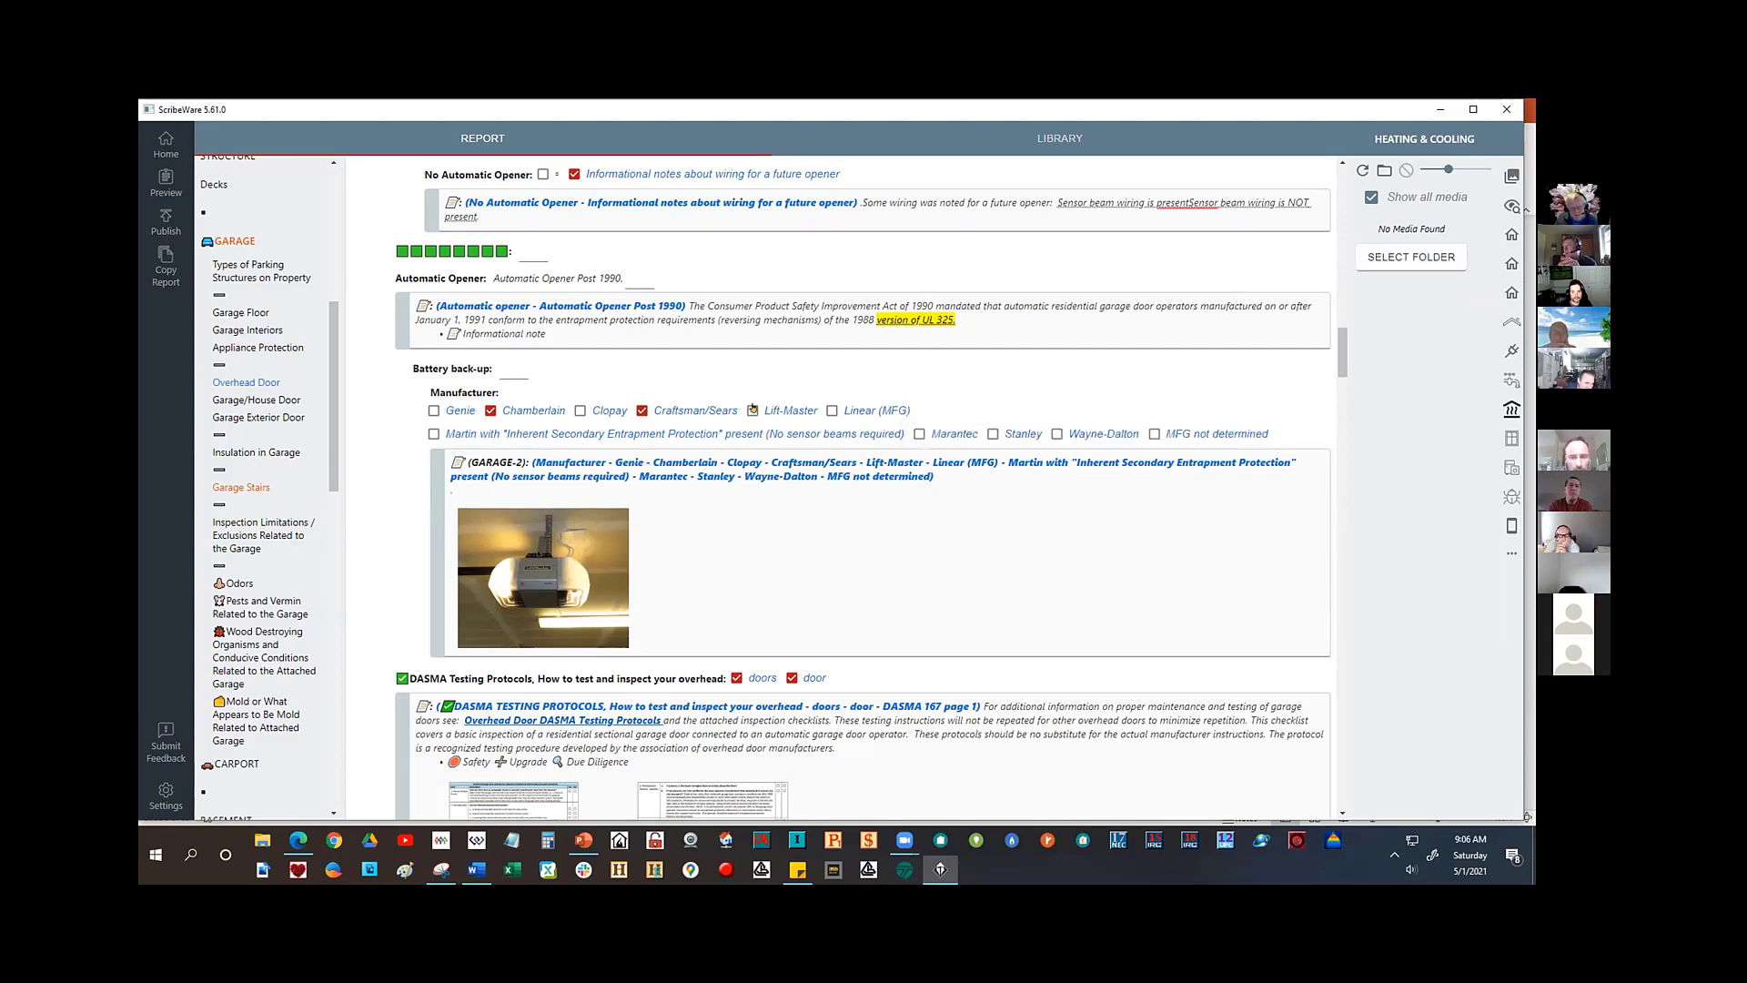
{"action": "left_click", "coordinate": [640, 411]}
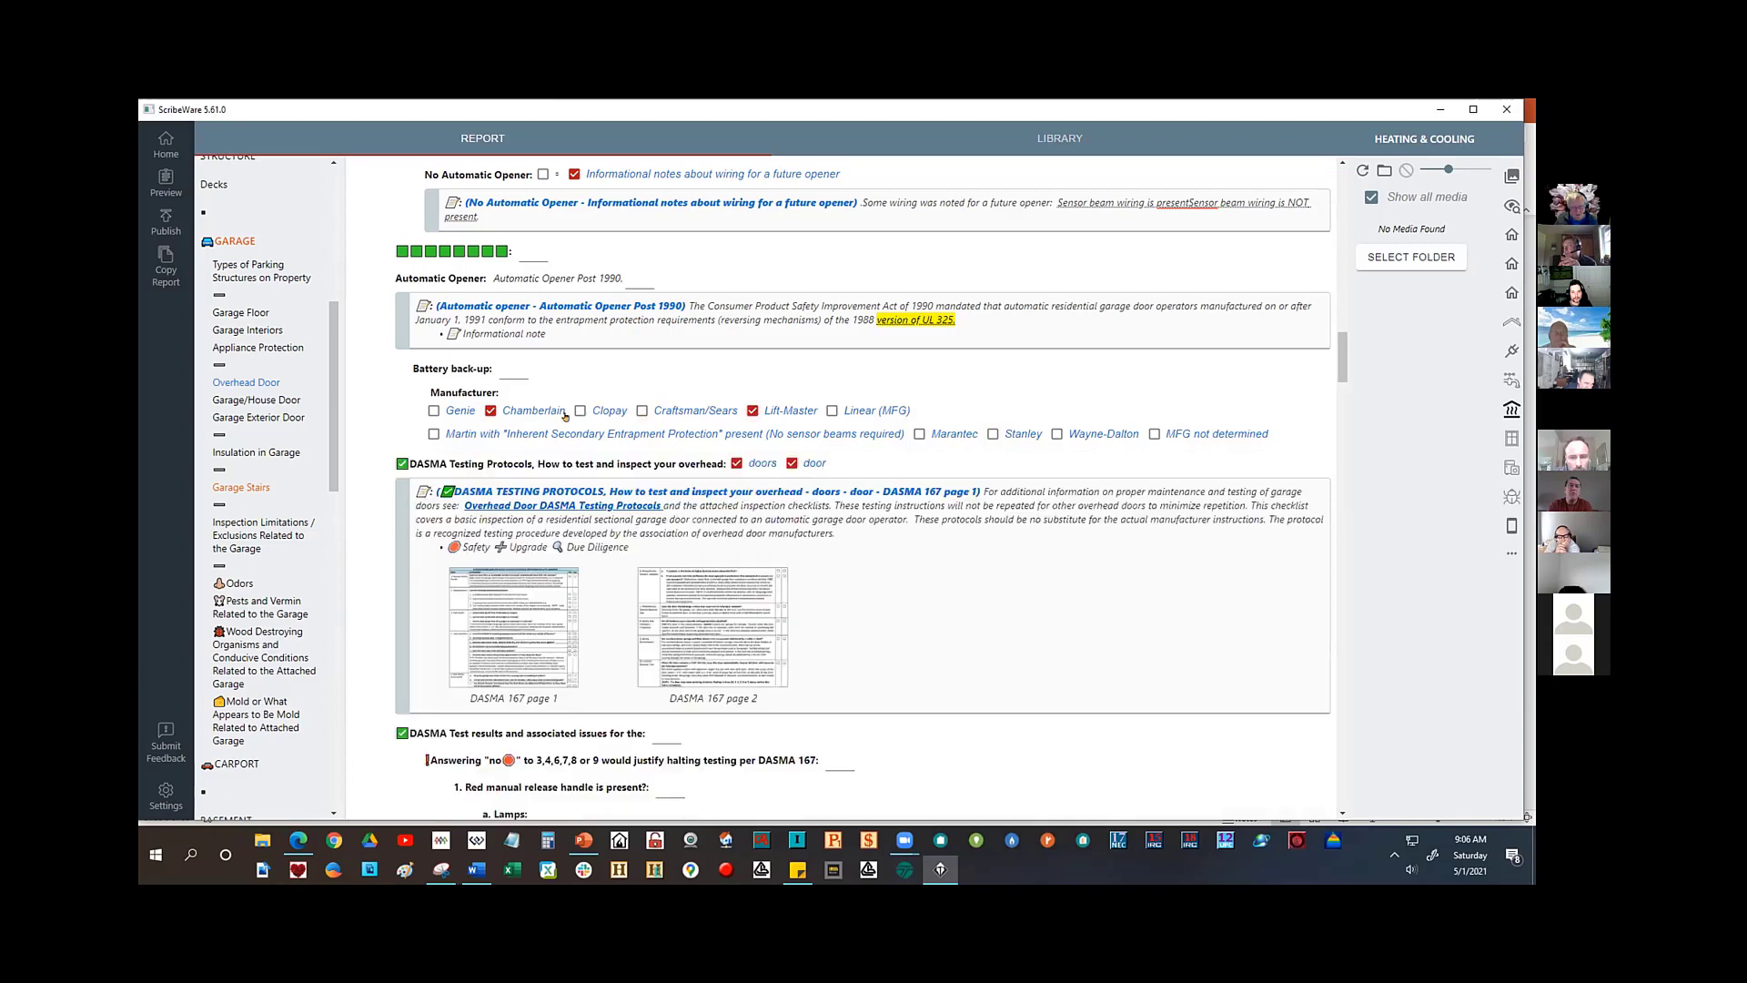
{"action": "left_click", "coordinate": [490, 410]}
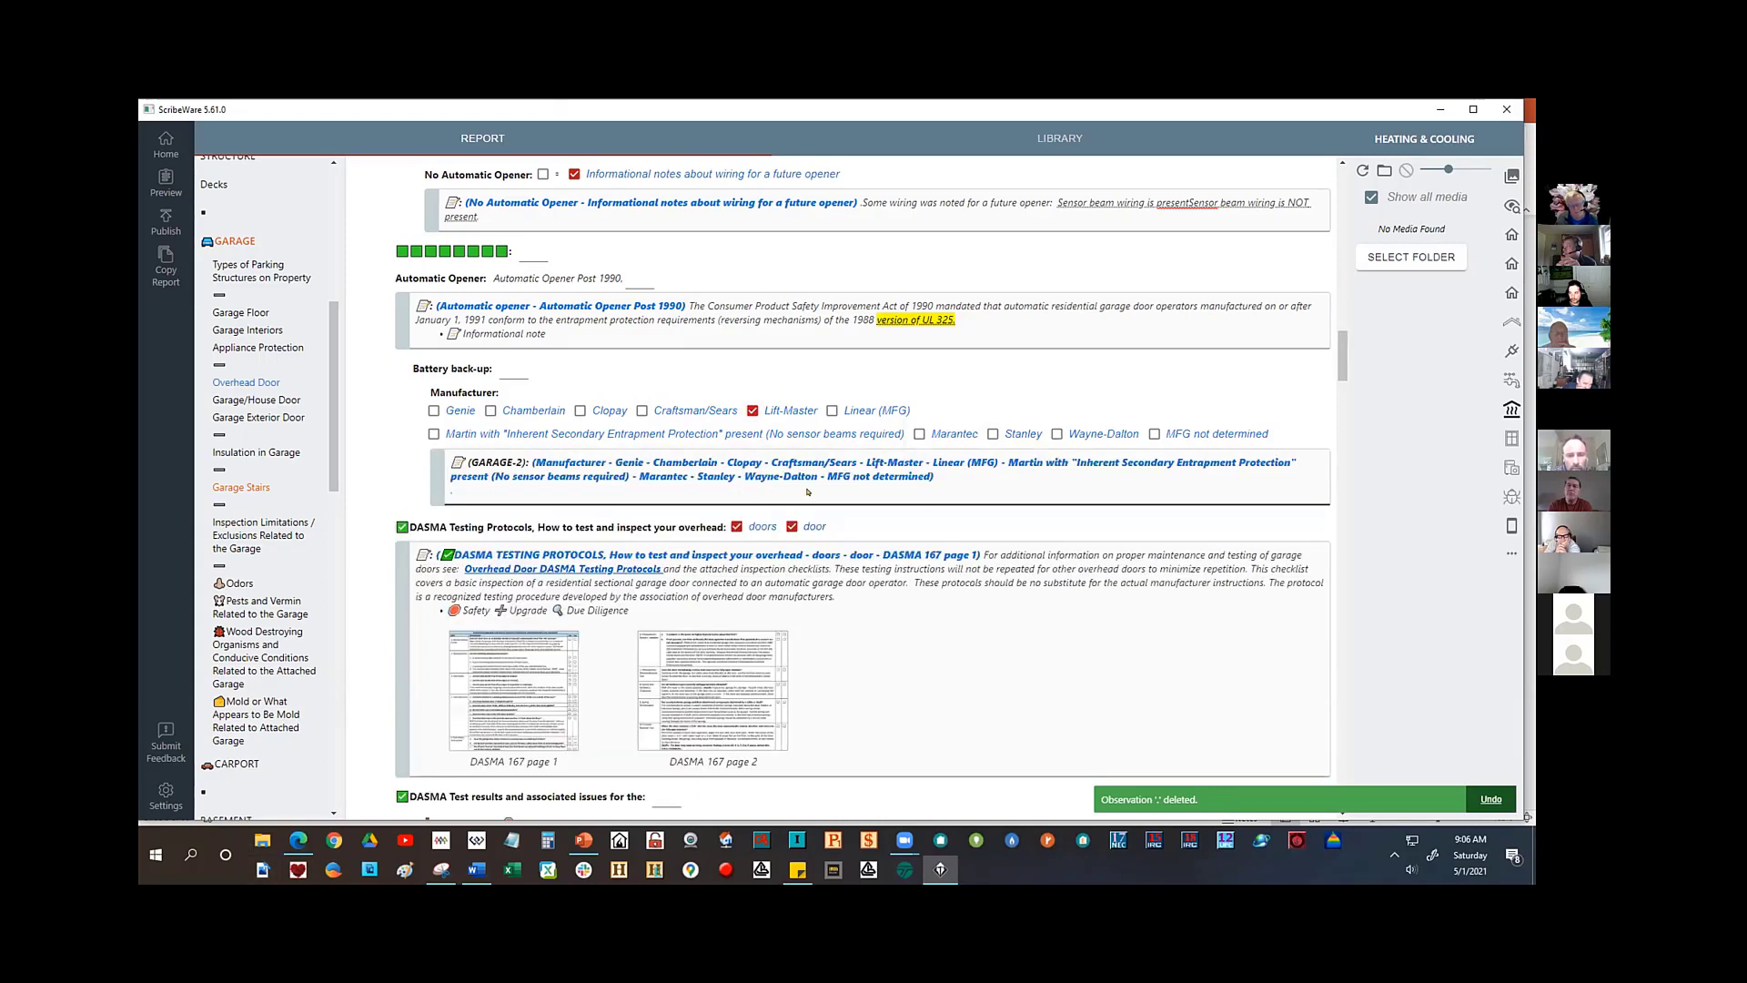
{"action": "left_click", "coordinate": [994, 489]}
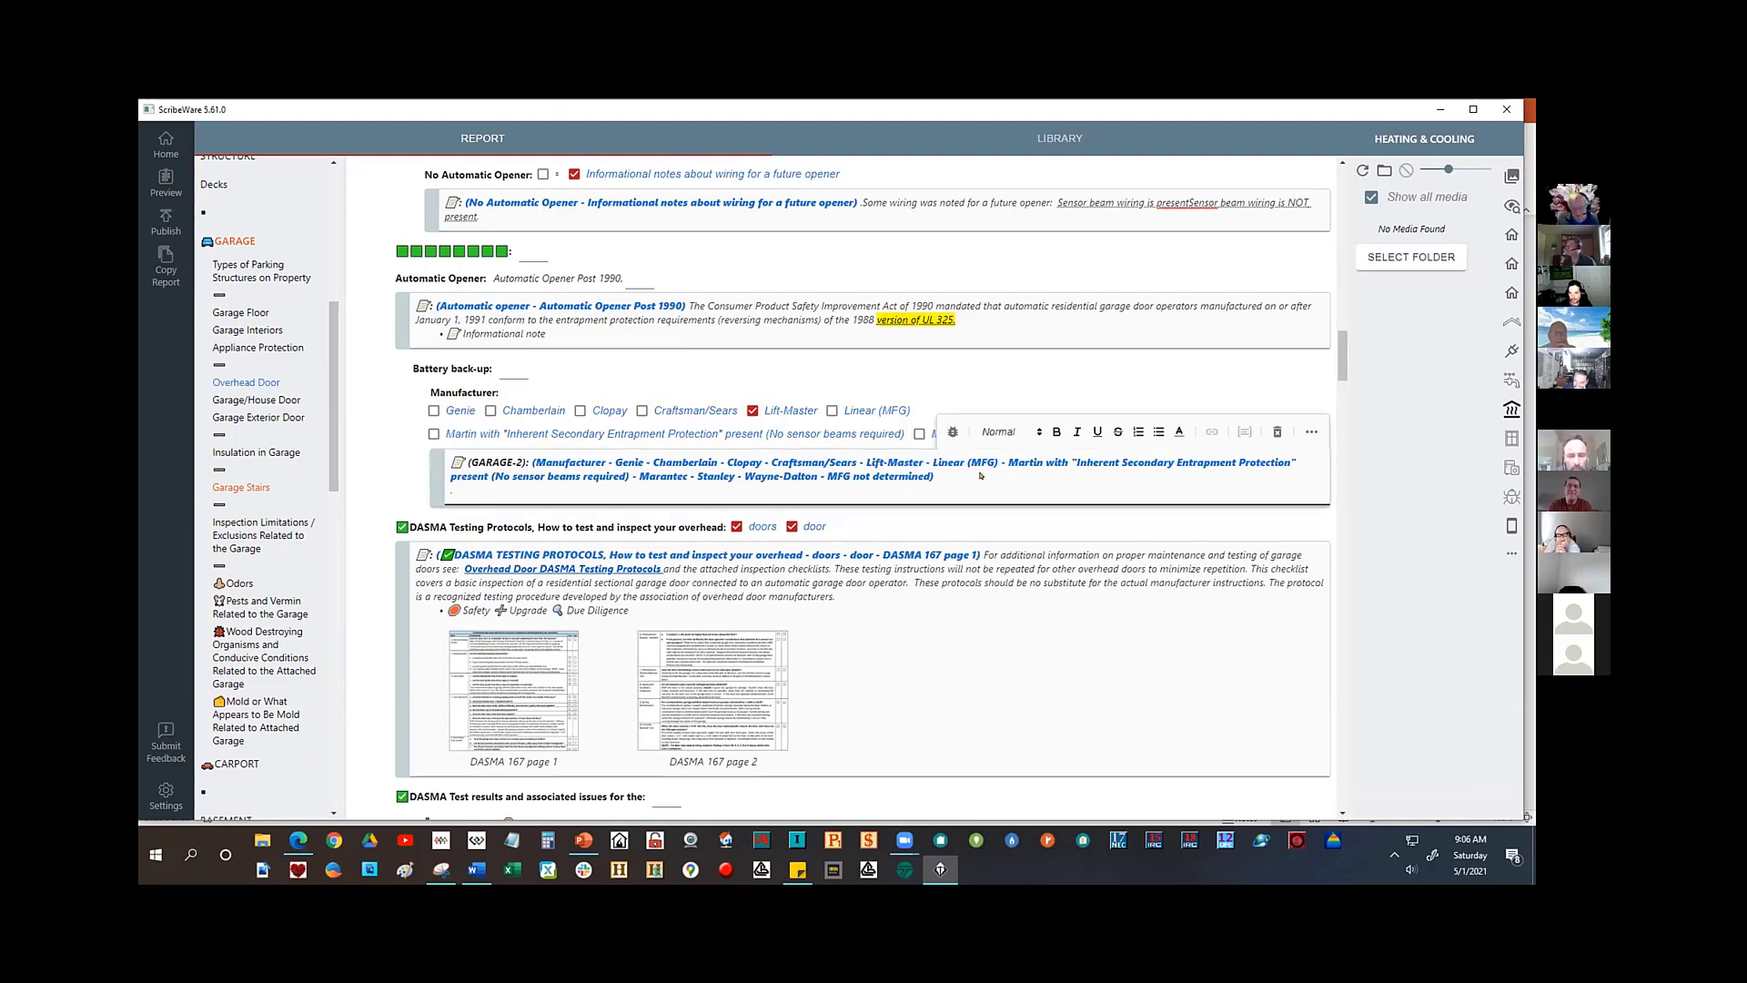
{"action": "key", "text": "ctrl+v"}
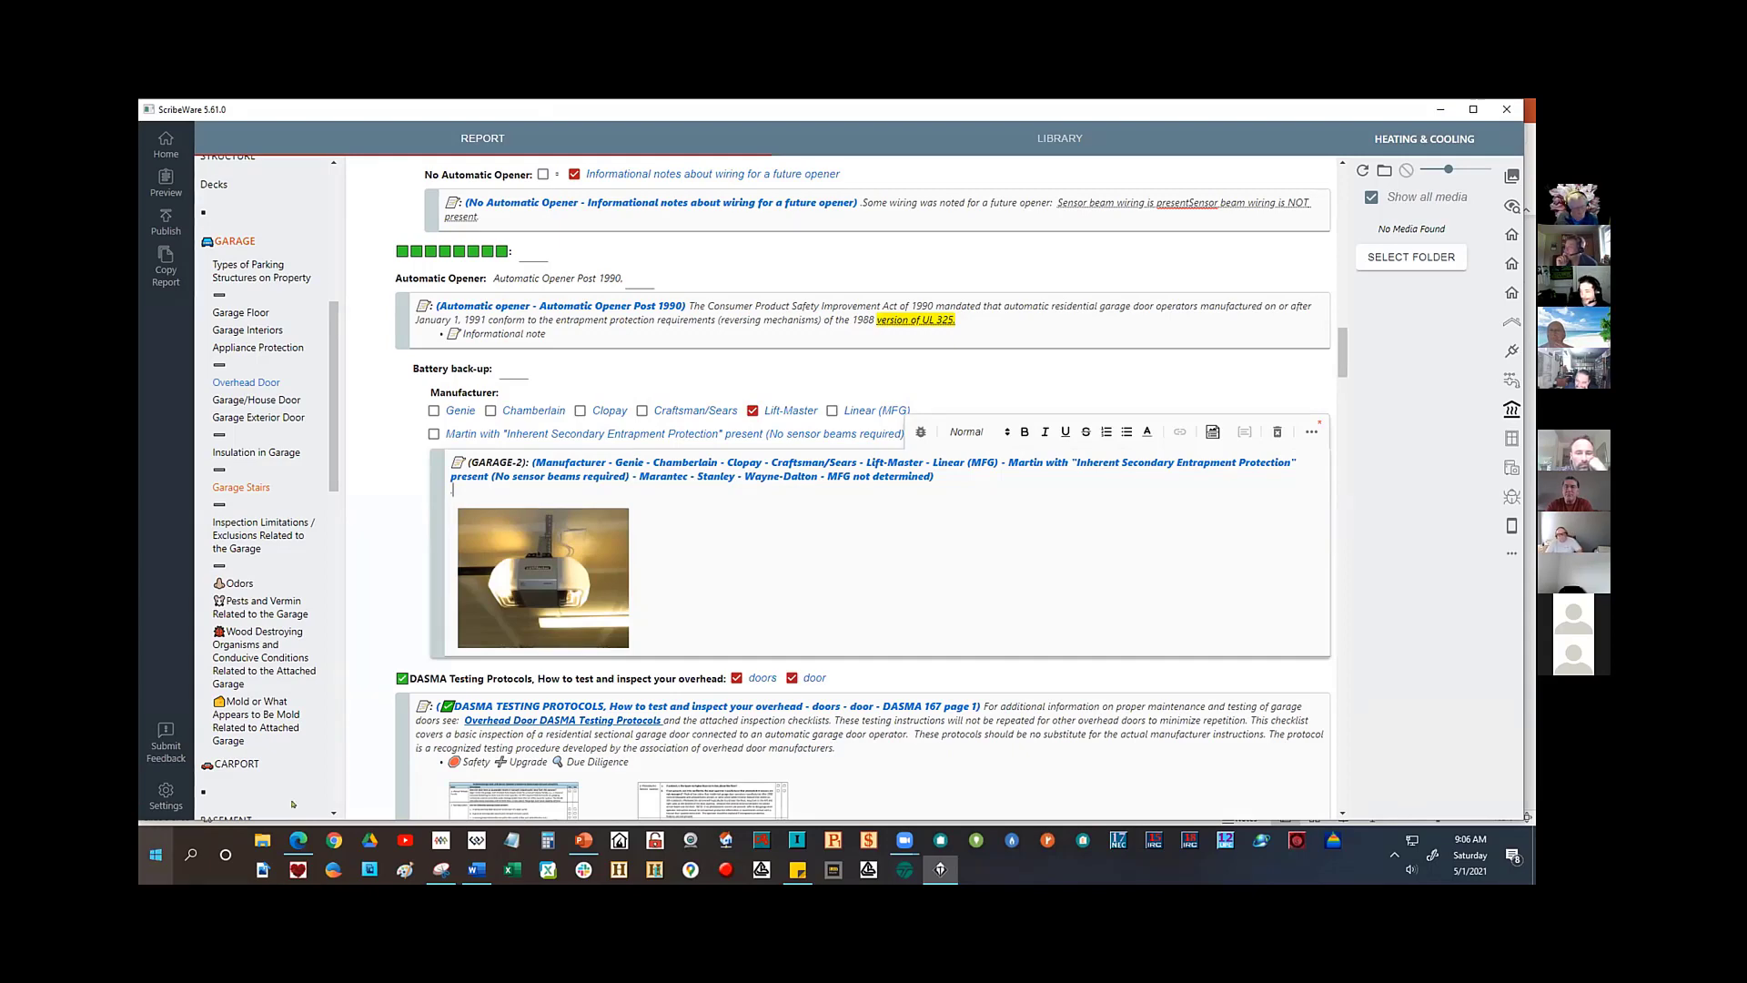
- Limit the DASMA Testing Protocols answer to the single door option, keeping its protocol observation with the two DASMA 167 pages
{"action": "scroll", "coordinate": [360, 744], "scroll_direction": "down", "scroll_amount": 3}
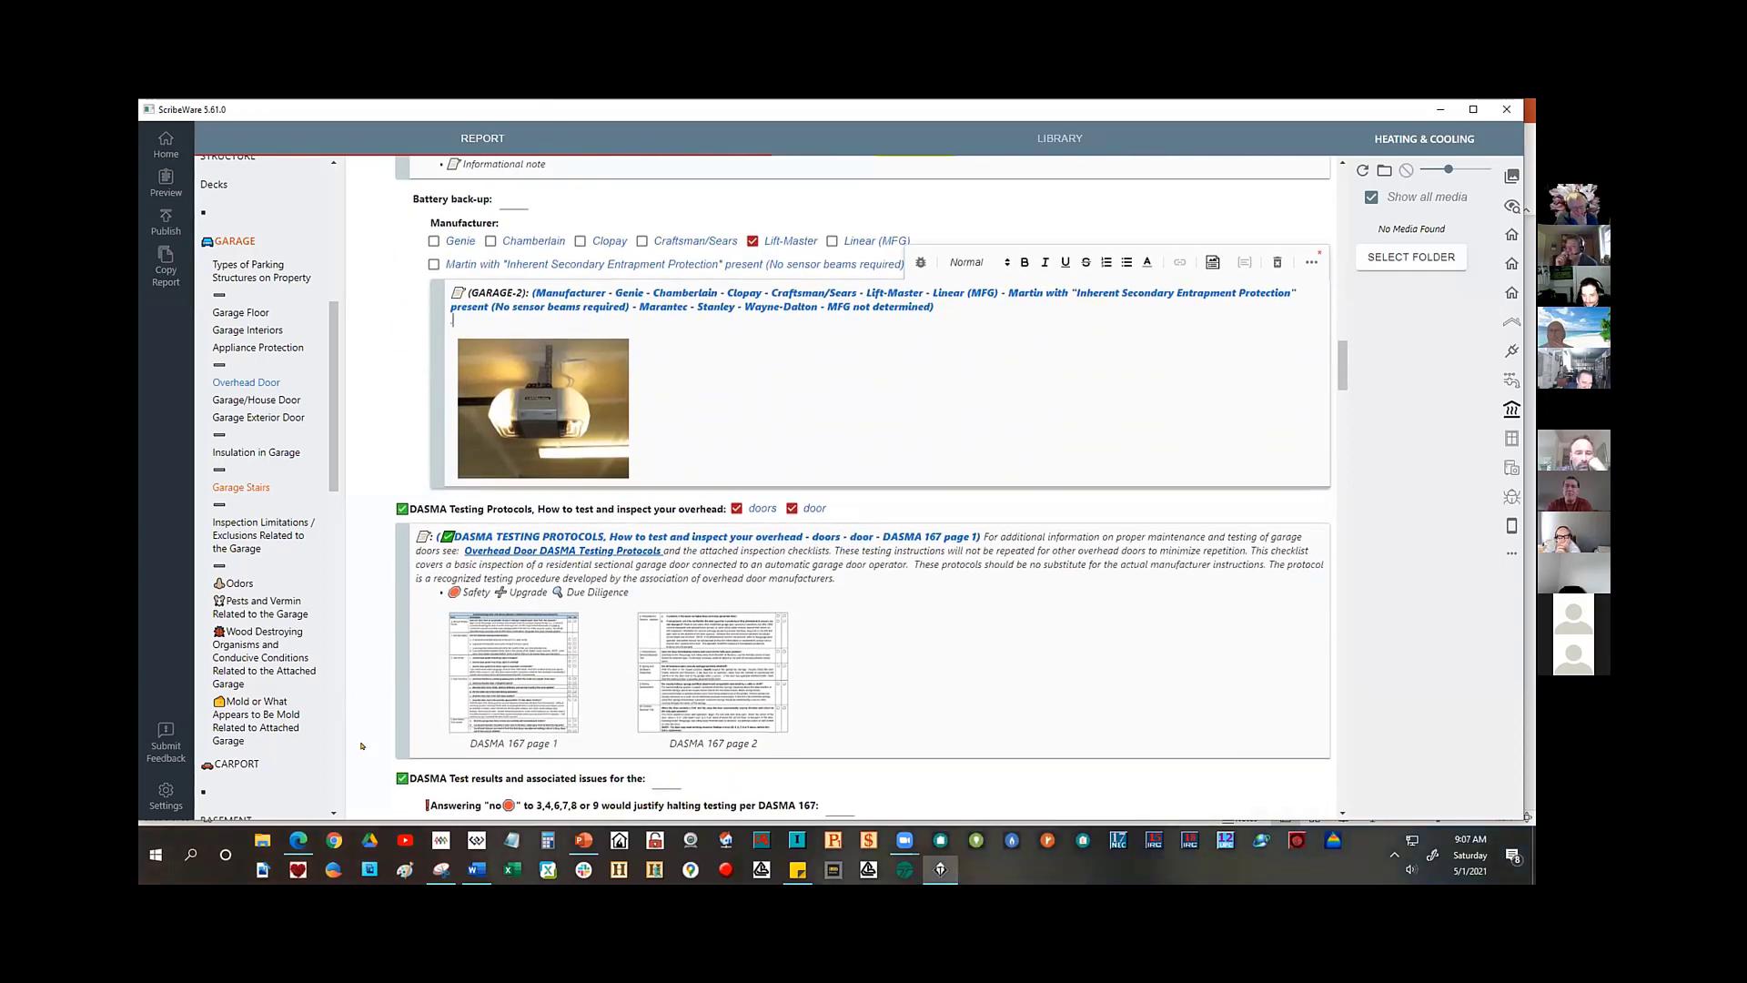
{"action": "scroll", "coordinate": [360, 744], "scroll_direction": "down", "scroll_amount": 1}
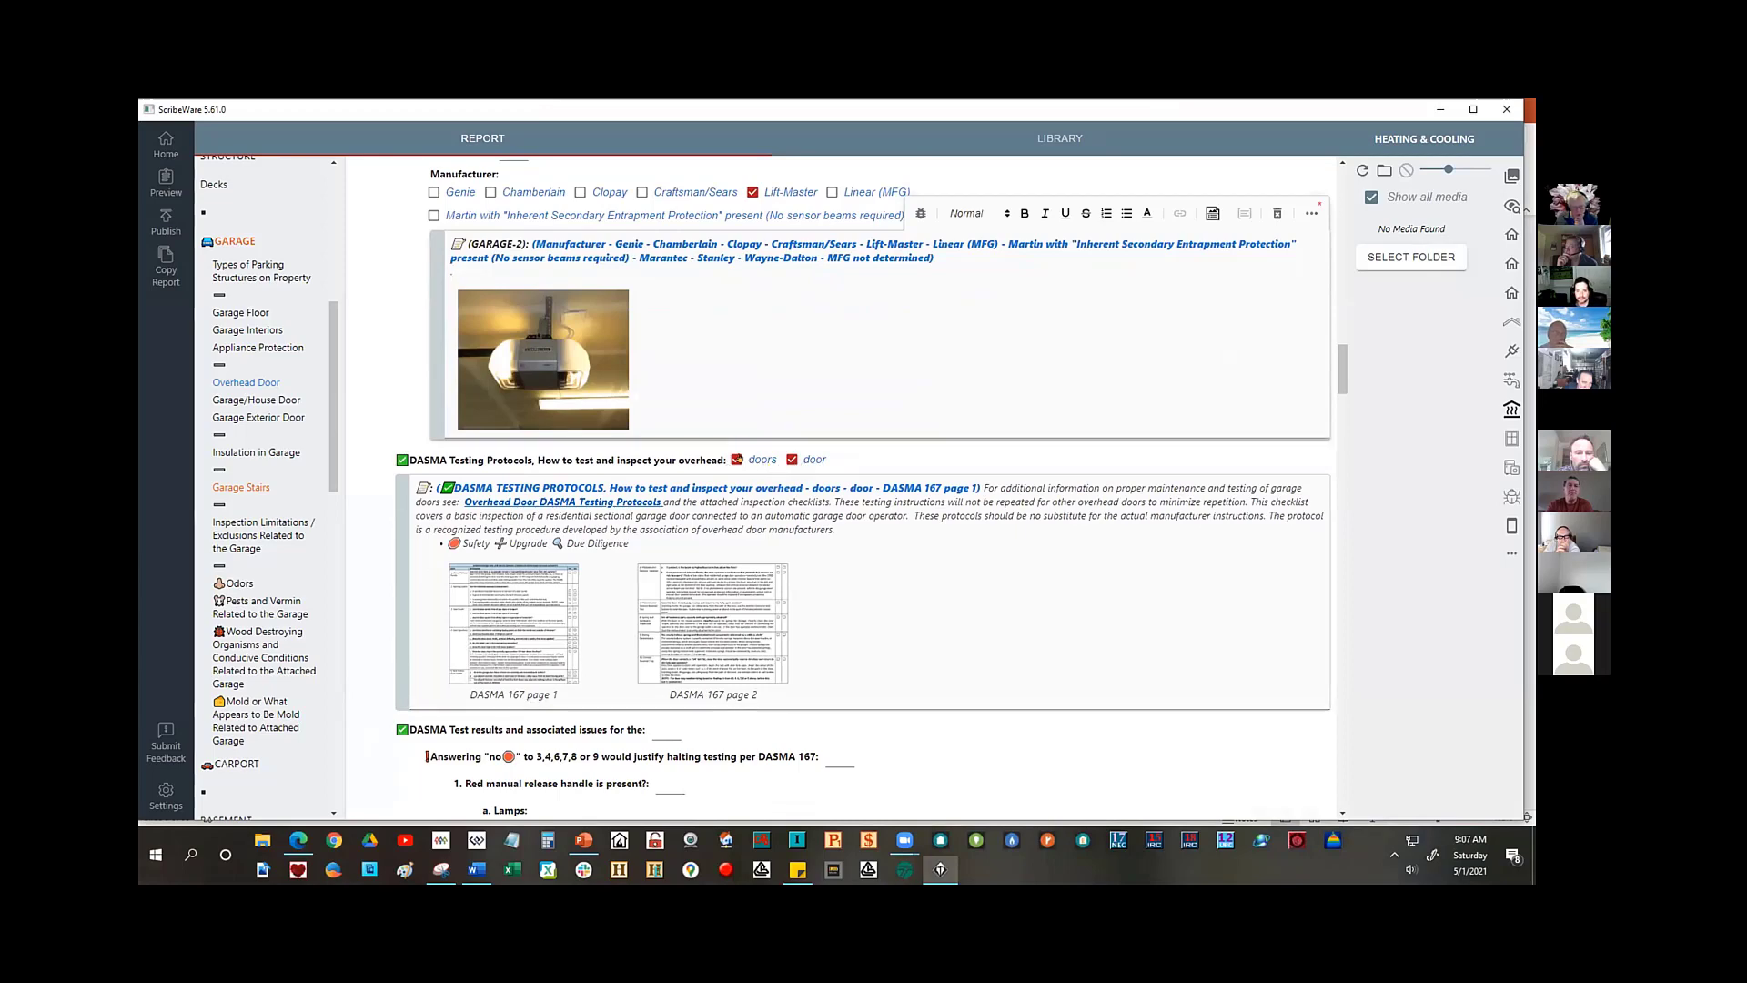
{"action": "left_click", "coordinate": [737, 460]}
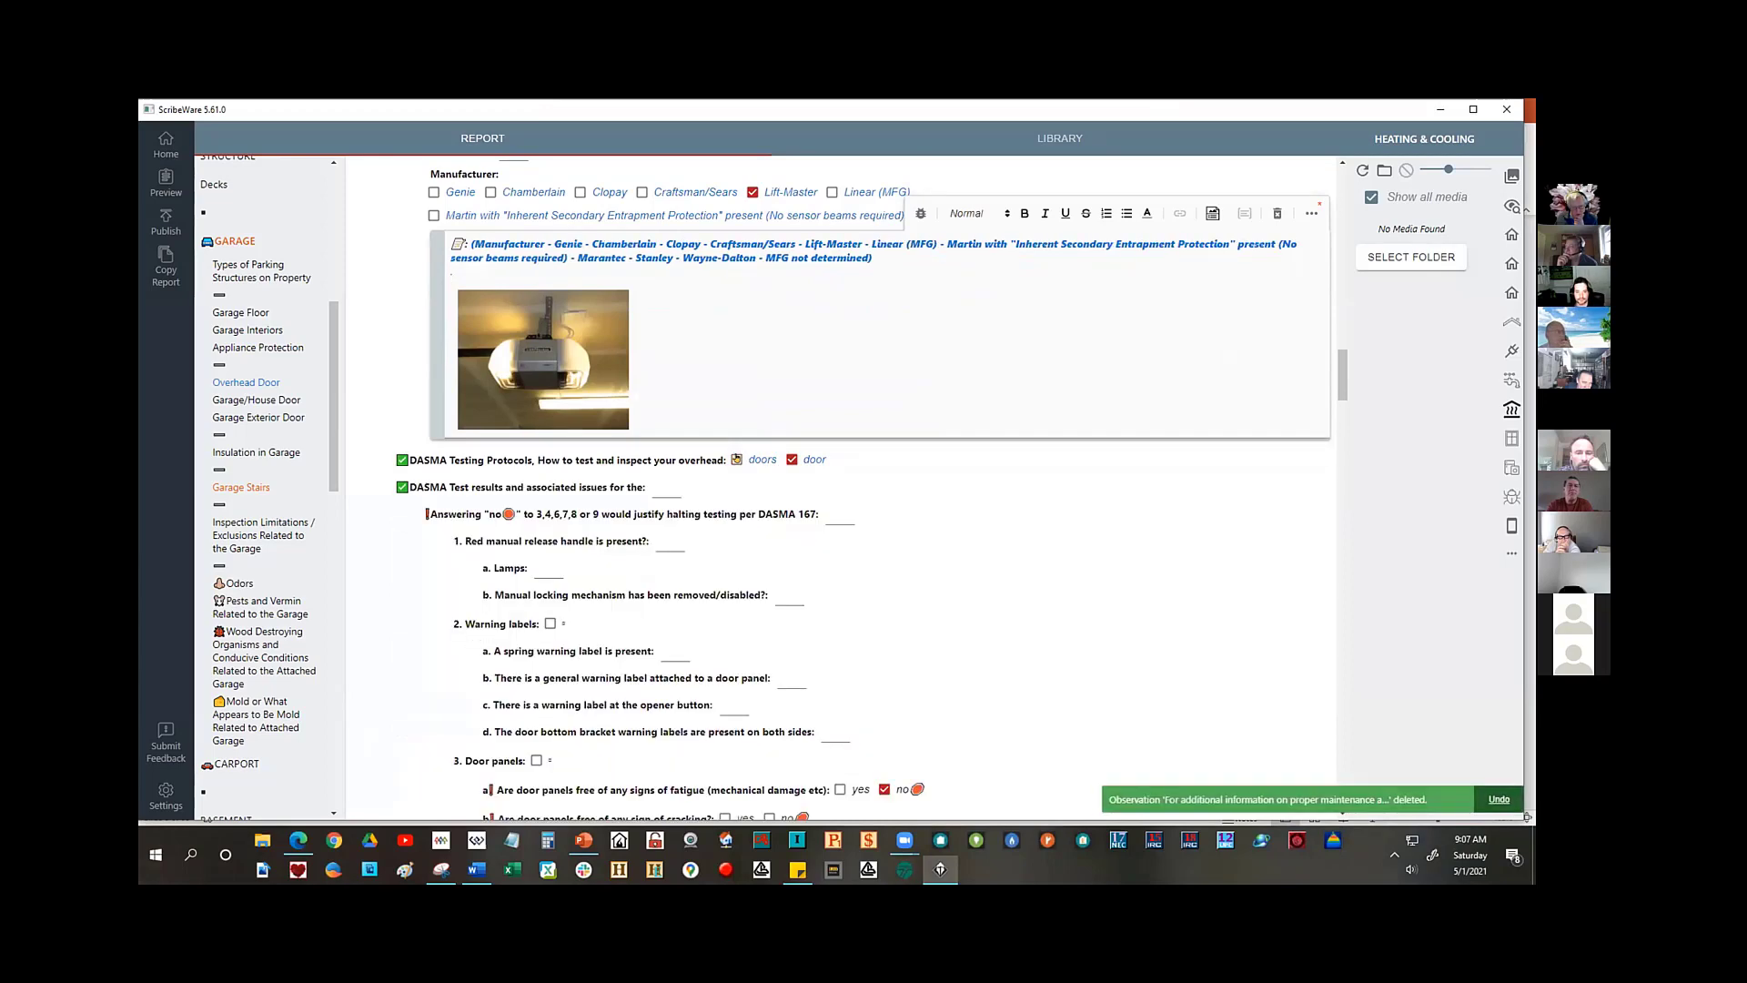
{"action": "left_click", "coordinate": [791, 460]}
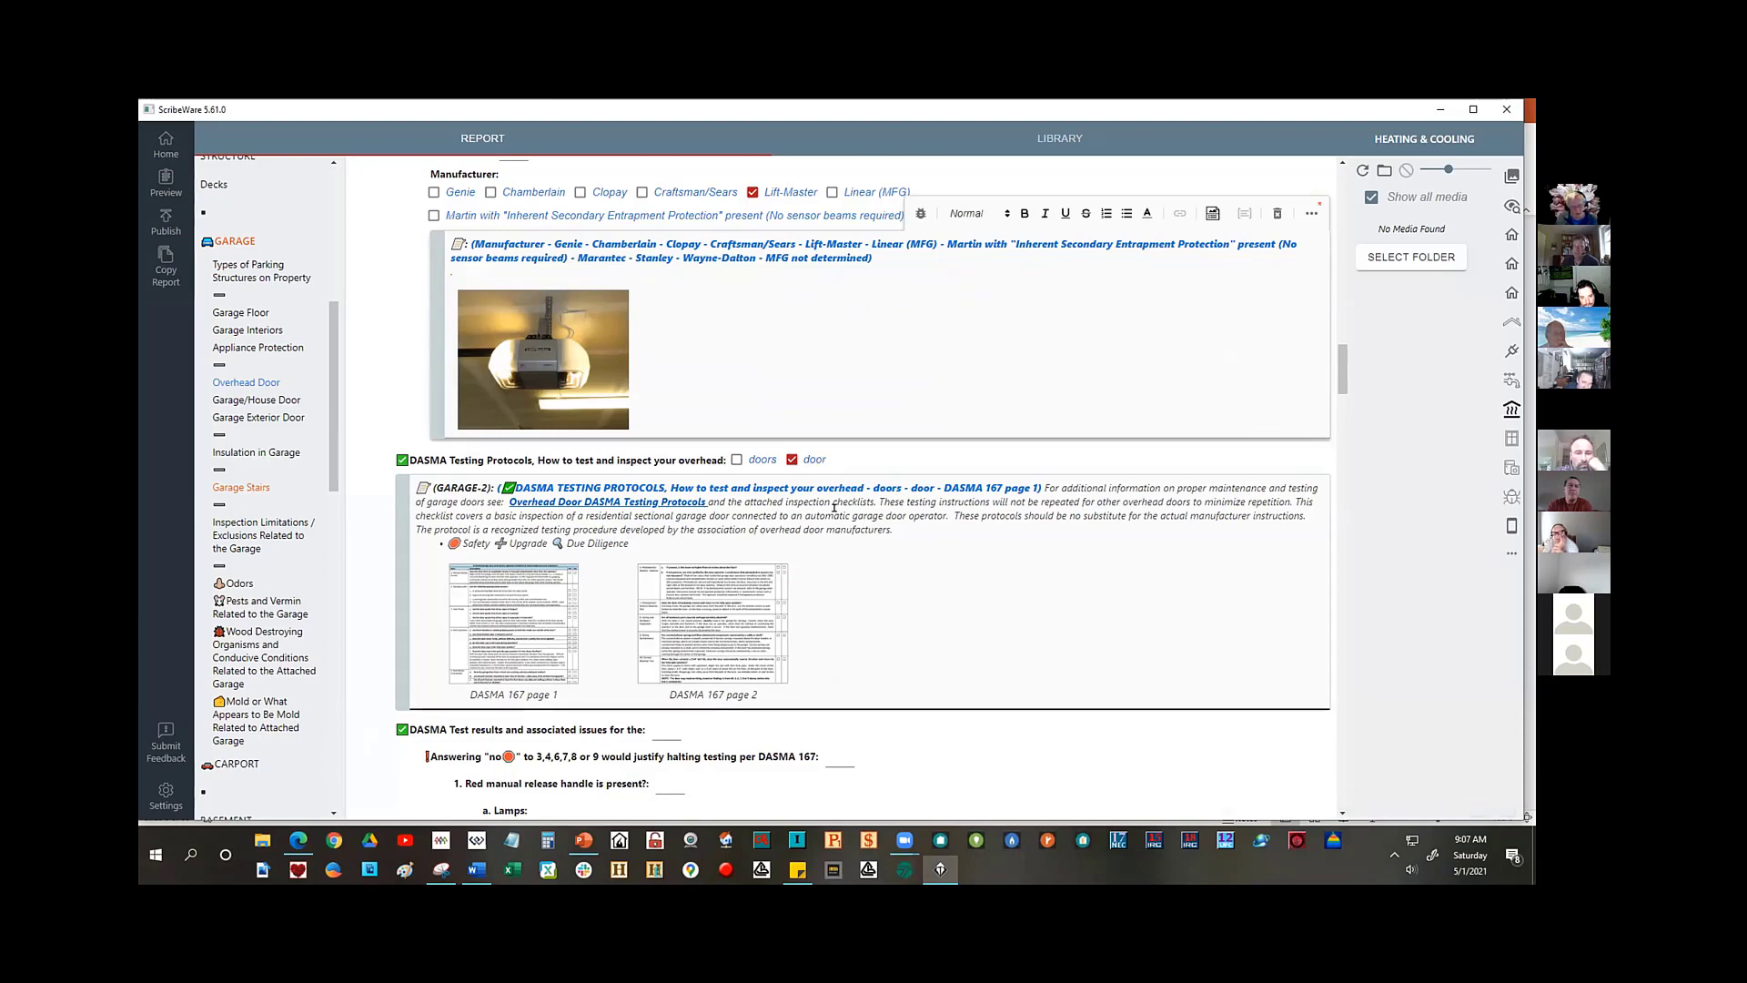
- Set the subject of the DASMA test results and associated issues to overhead door
{"action": "scroll", "coordinate": [835, 546], "scroll_direction": "down", "scroll_amount": 3}
{"action": "scroll", "coordinate": [831, 563], "scroll_direction": "down", "scroll_amount": 3}
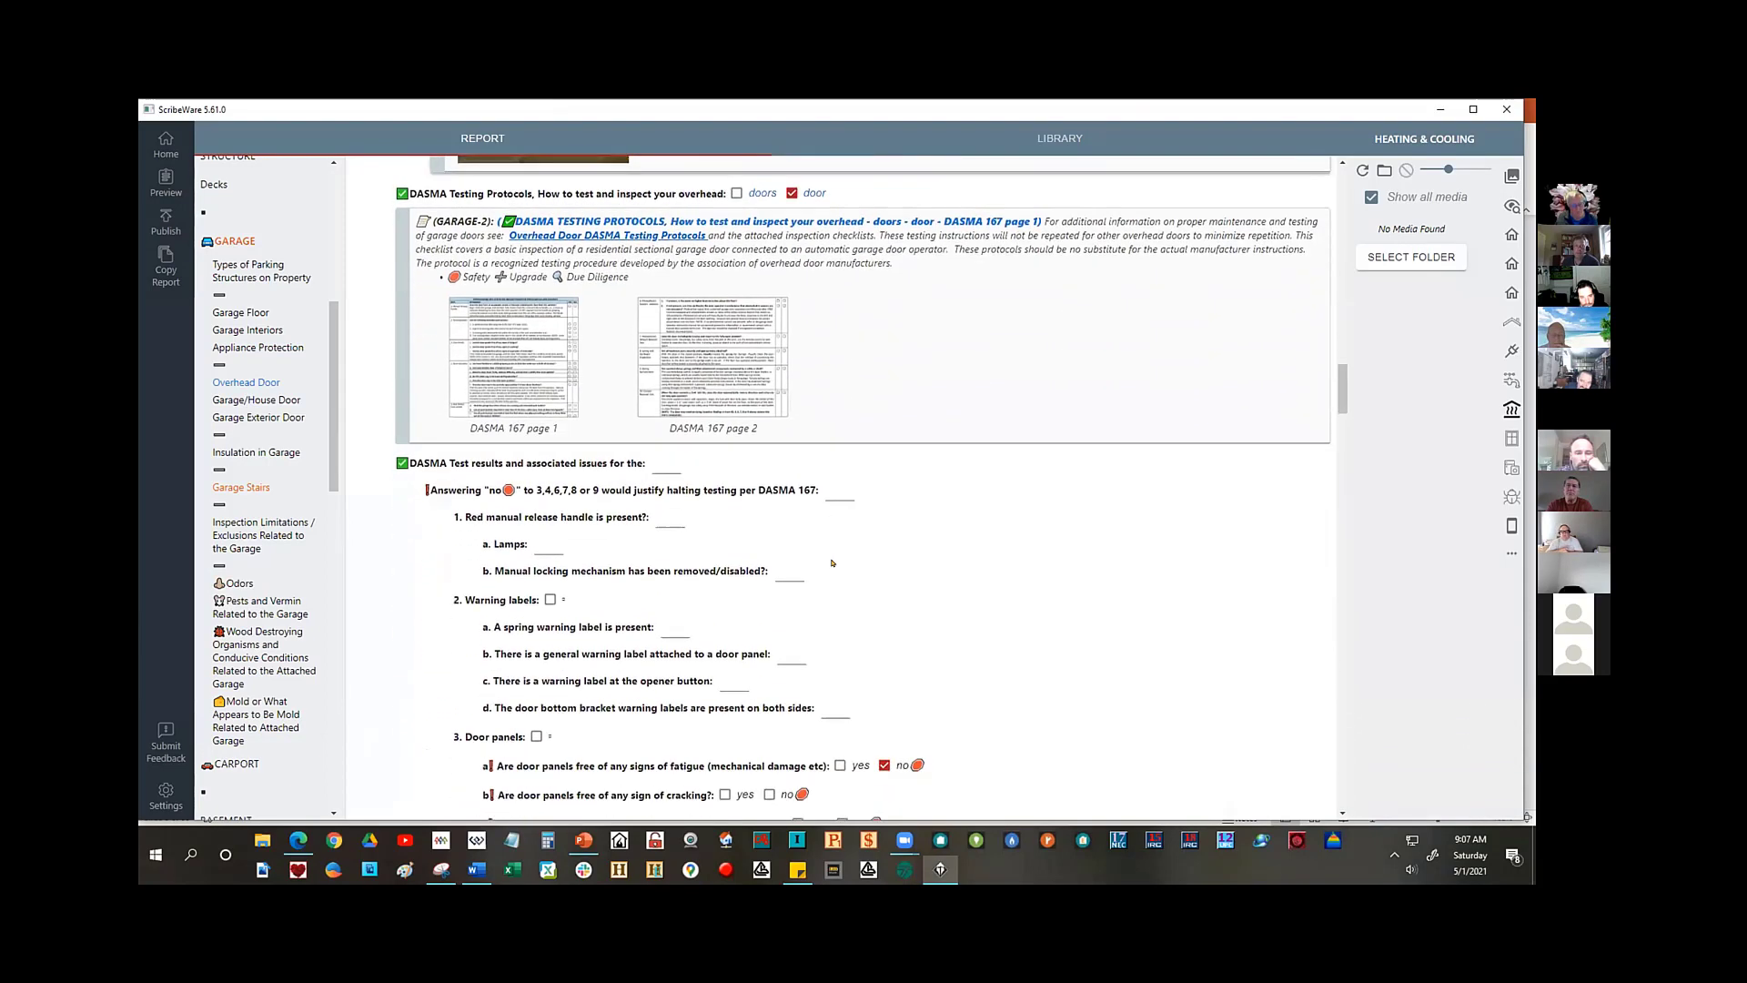
{"action": "scroll", "coordinate": [832, 563], "scroll_direction": "down", "scroll_amount": 1}
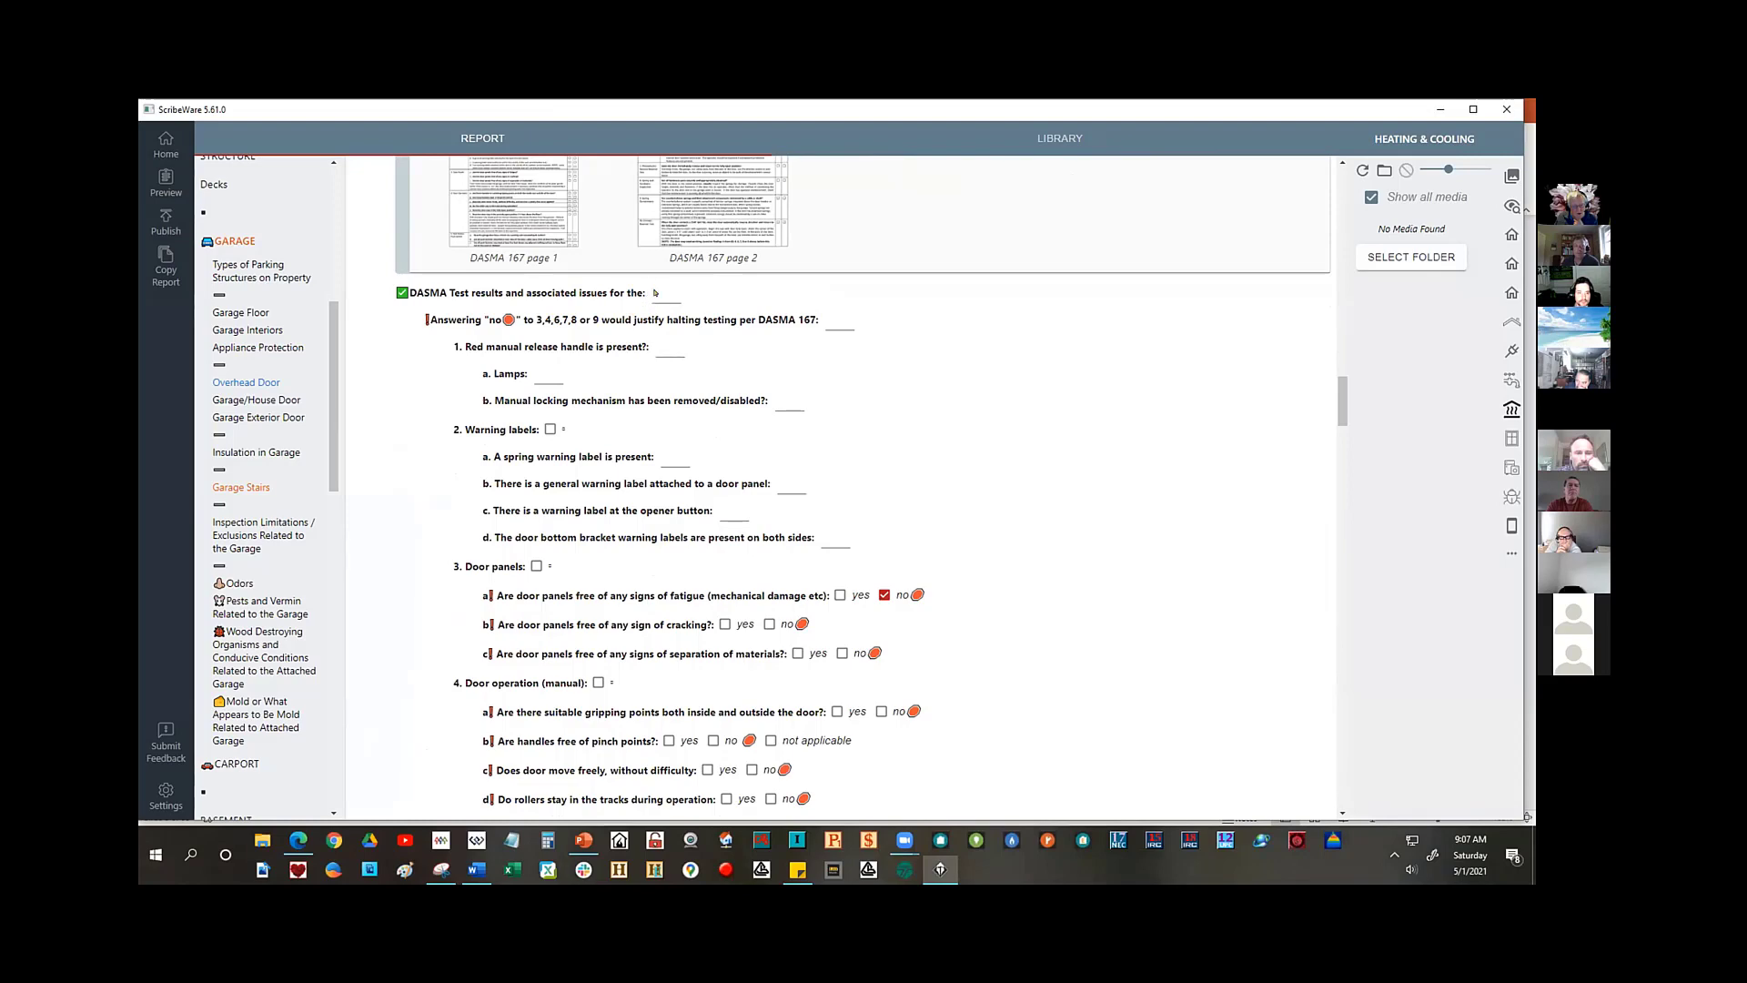
{"action": "left_click", "coordinate": [657, 295]}
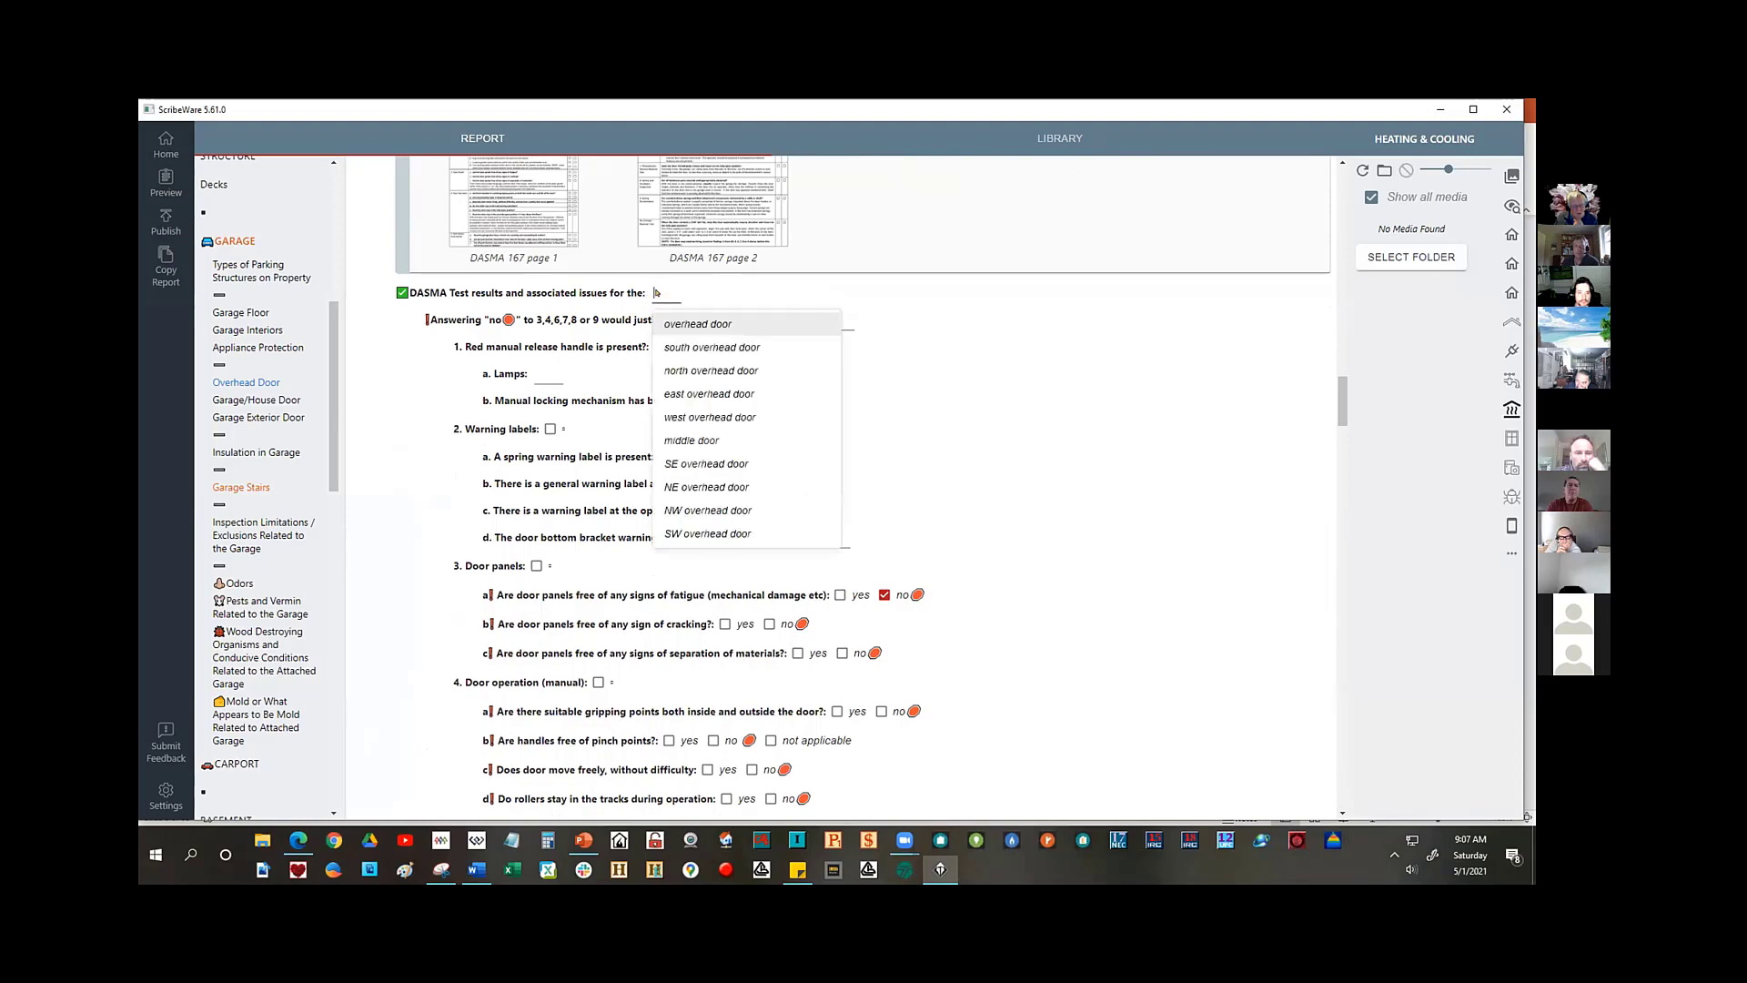
{"action": "left_click", "coordinate": [714, 325]}
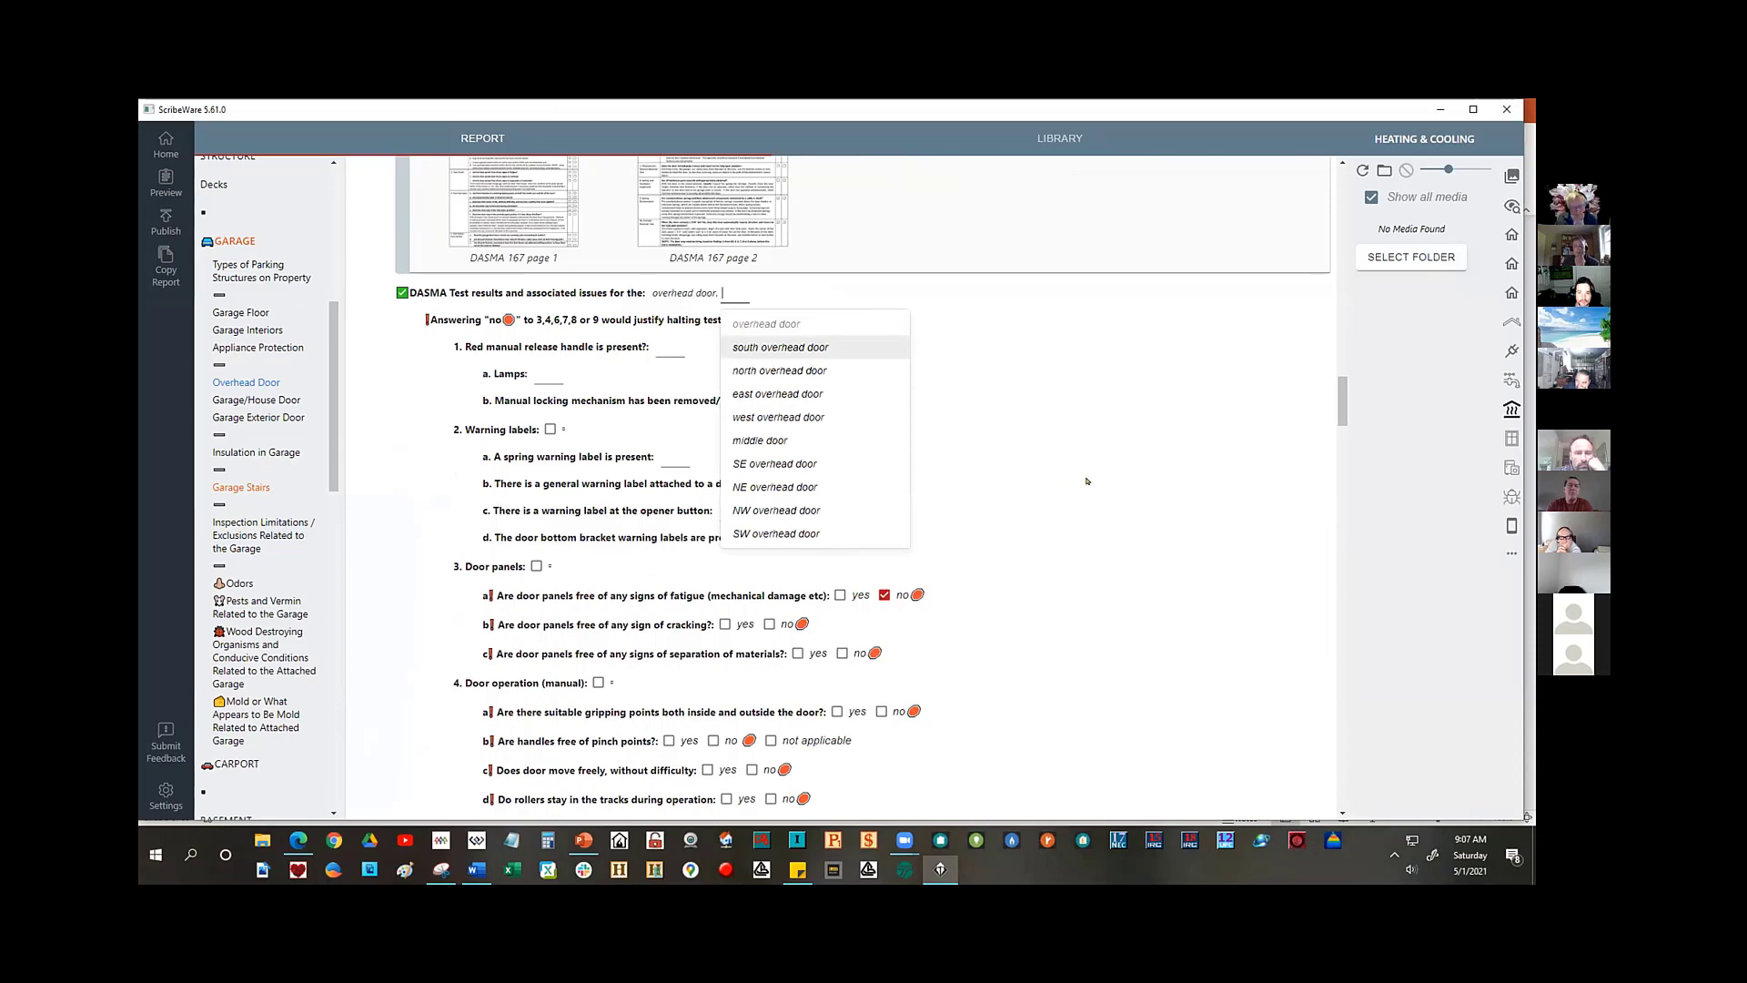
- Look through the remaining door location choices for the DASMA test results without adding another one
{"action": "key", "text": "Down"}
{"action": "key", "text": "Down"}
{"action": "key", "text": "Down"}
{"action": "key", "text": "Down"}
{"action": "key", "text": "Down"}
{"action": "key", "text": "Down"}
{"action": "key", "text": "Down"}
{"action": "key", "text": "Down"}
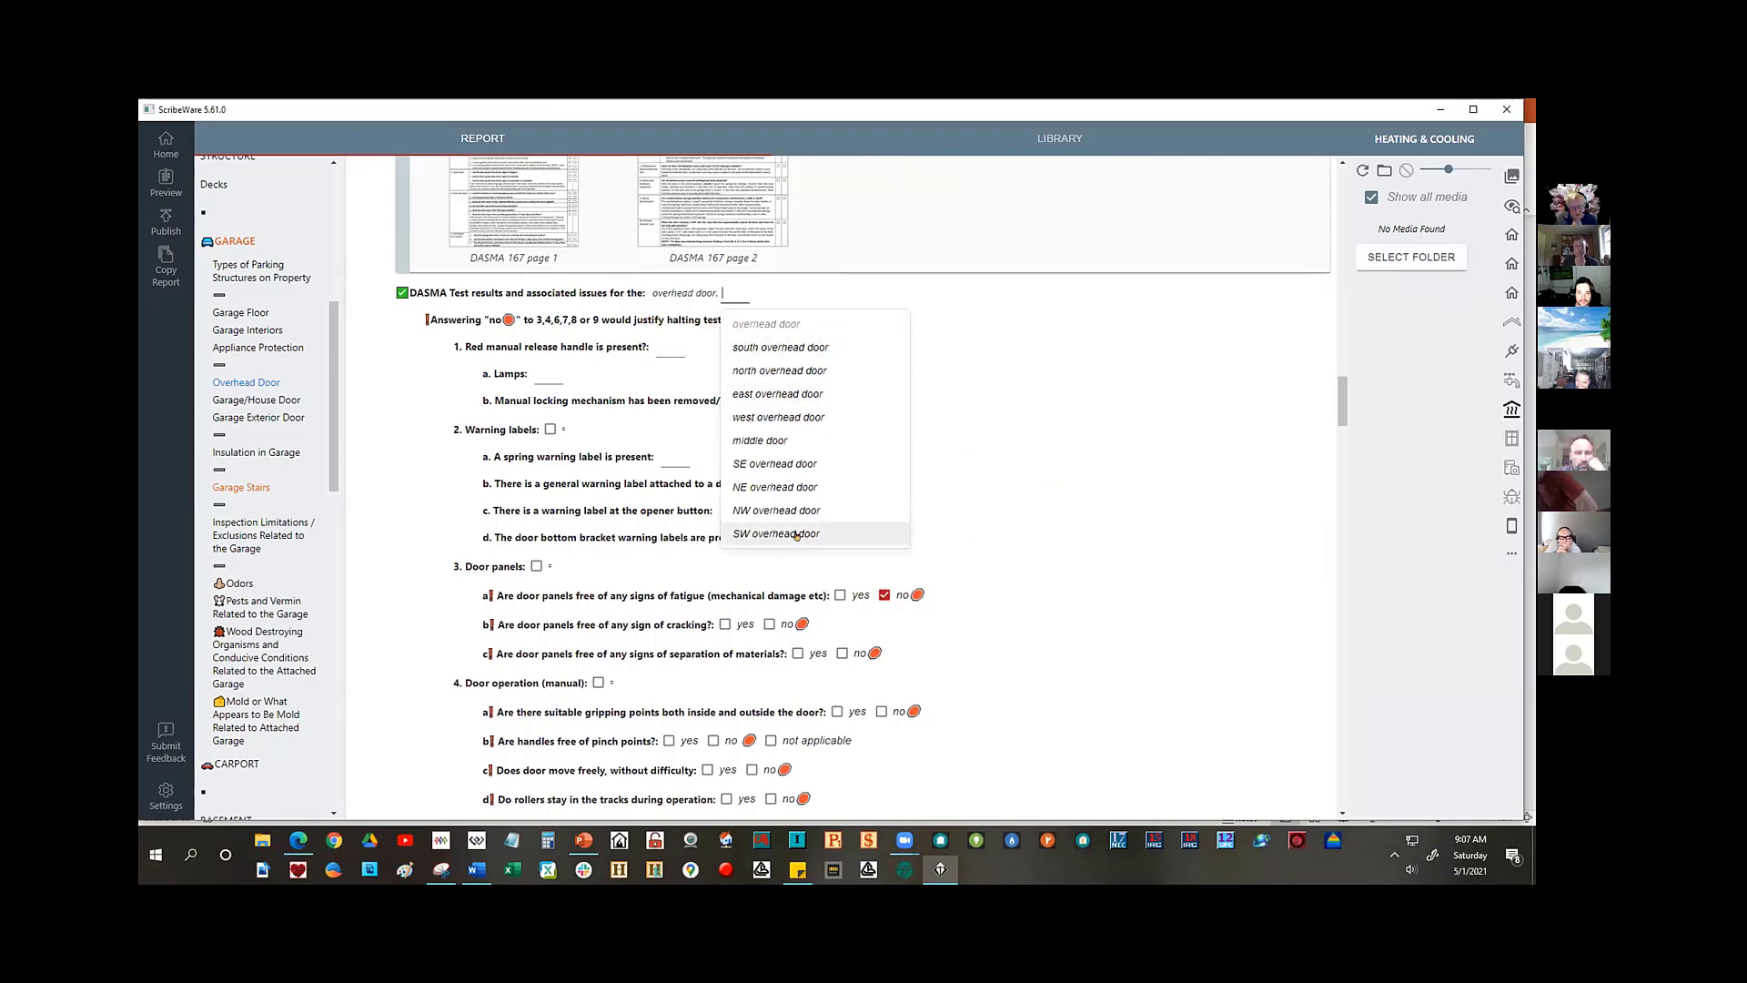
{"action": "key", "text": "Up"}
{"action": "key", "text": "Escape"}
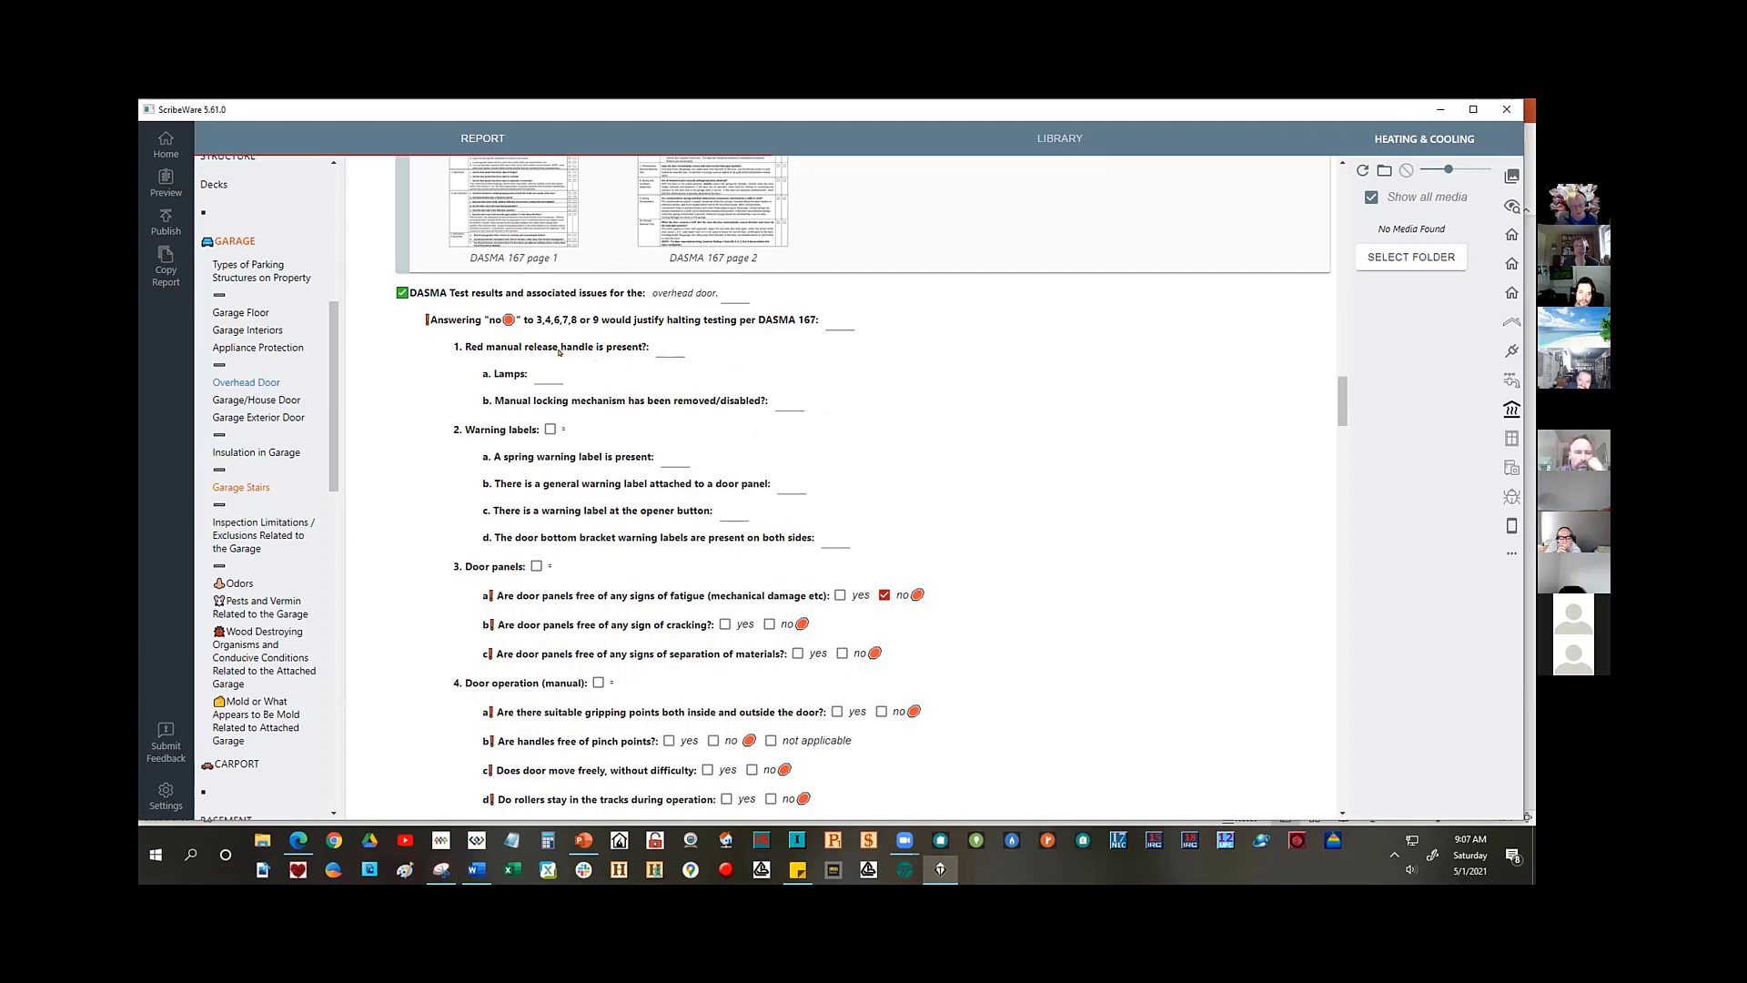
- Answer yes for the red manual release handle and enter present for the lamps
{"action": "left_click", "coordinate": [664, 349]}
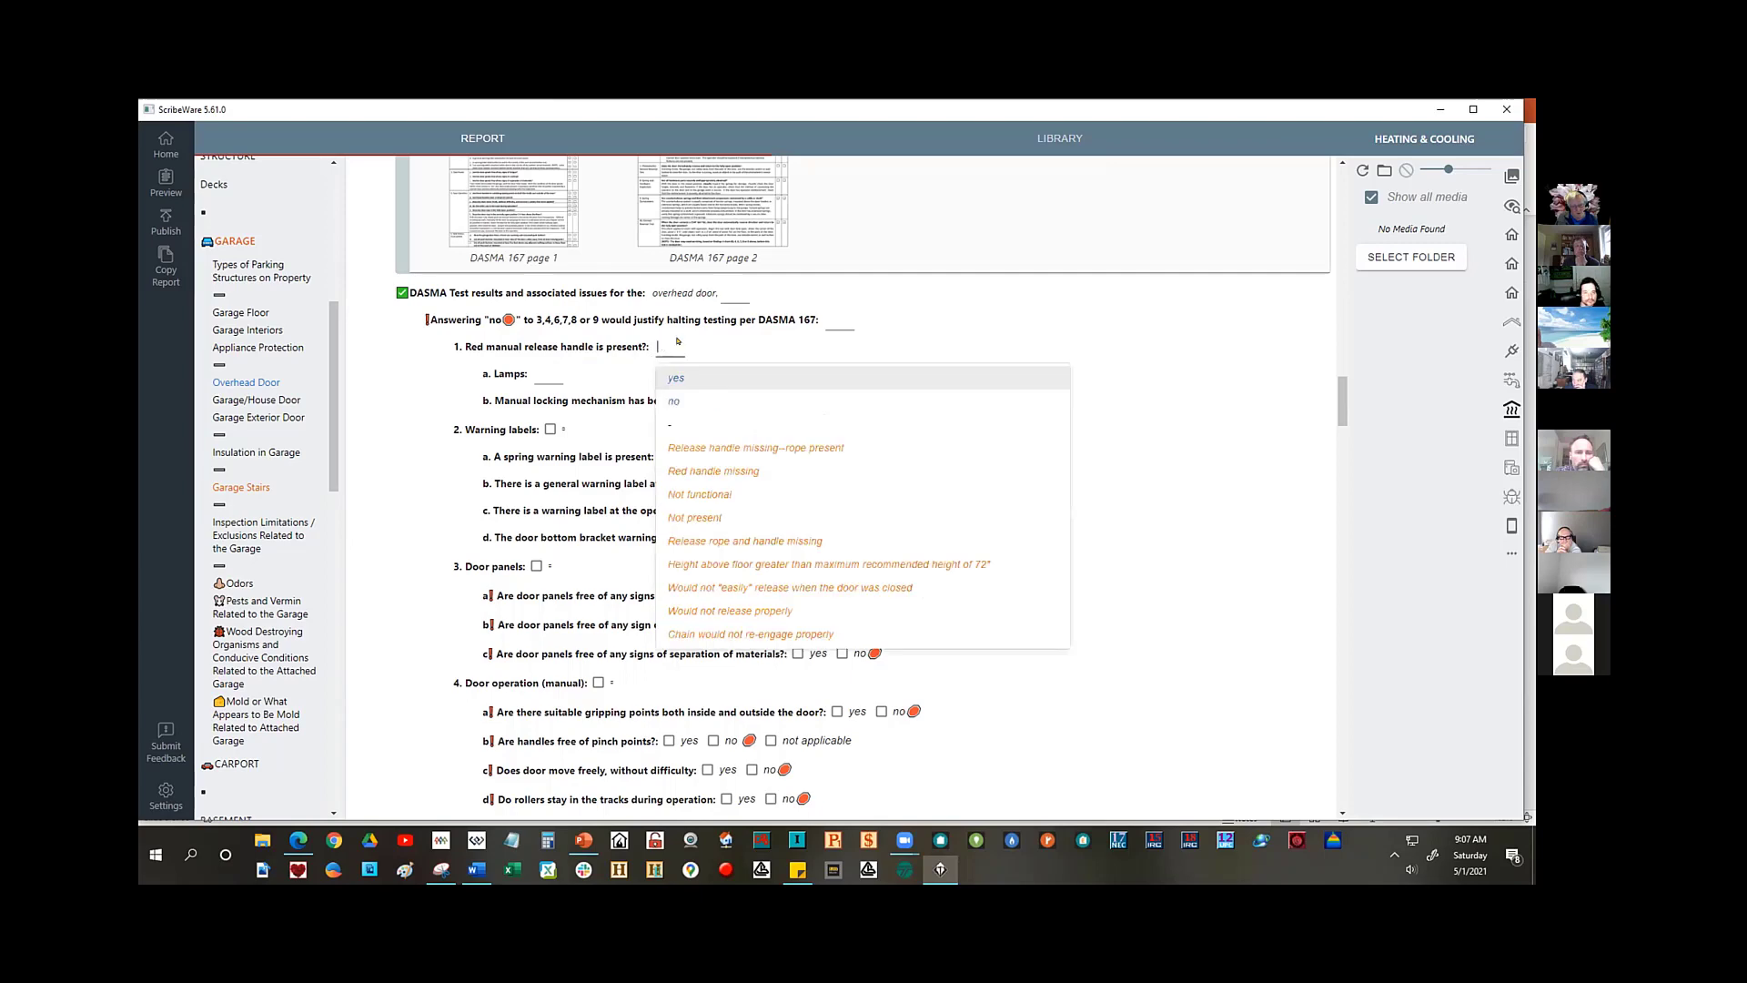
{"action": "left_click", "coordinate": [671, 375]}
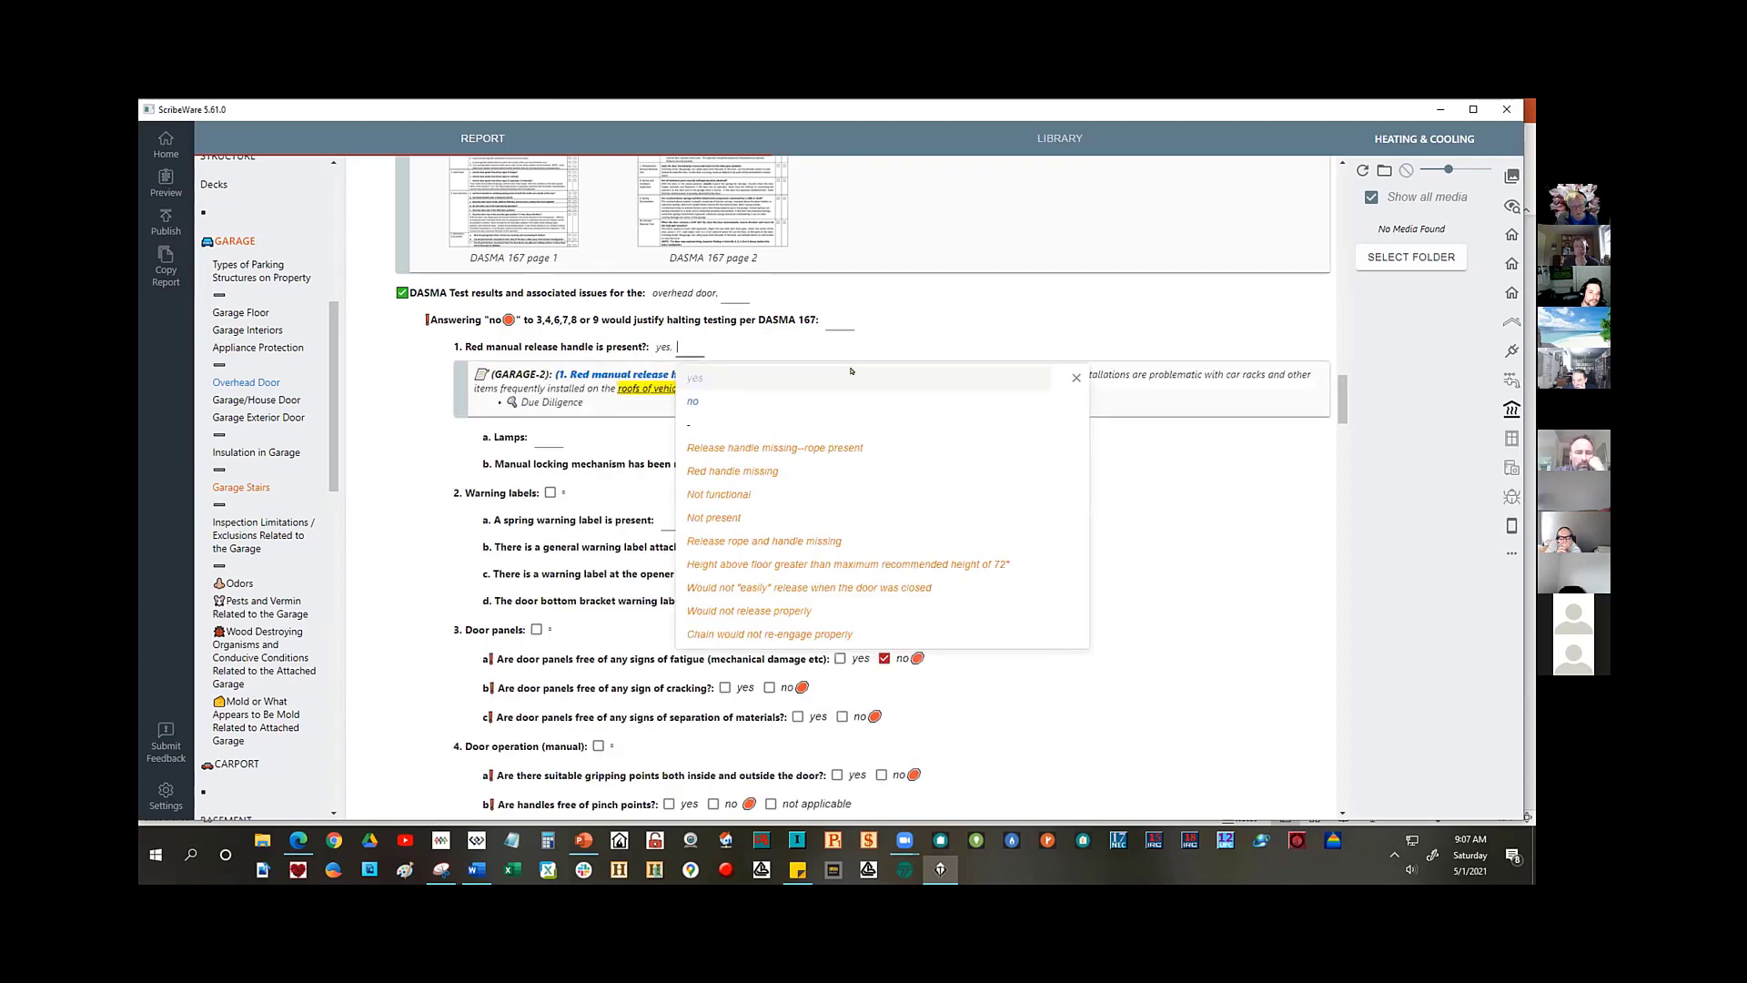
{"action": "left_click", "coordinate": [542, 435]}
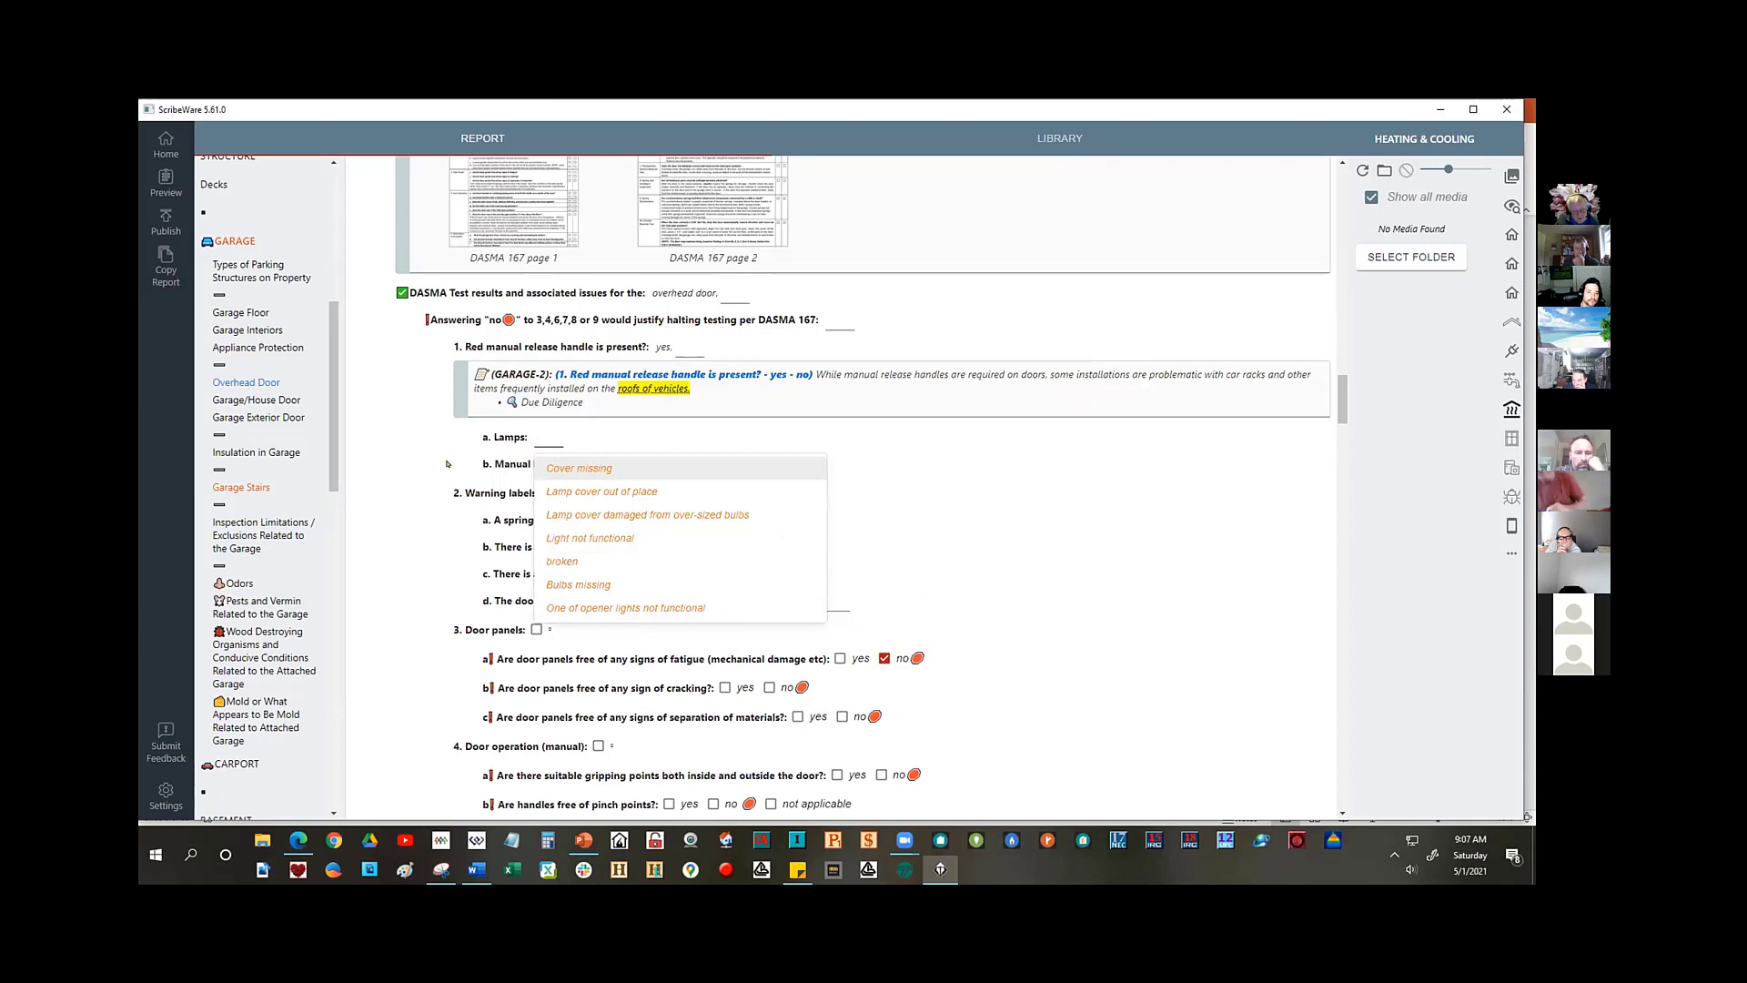
{"action": "left_click", "coordinate": [541, 443]}
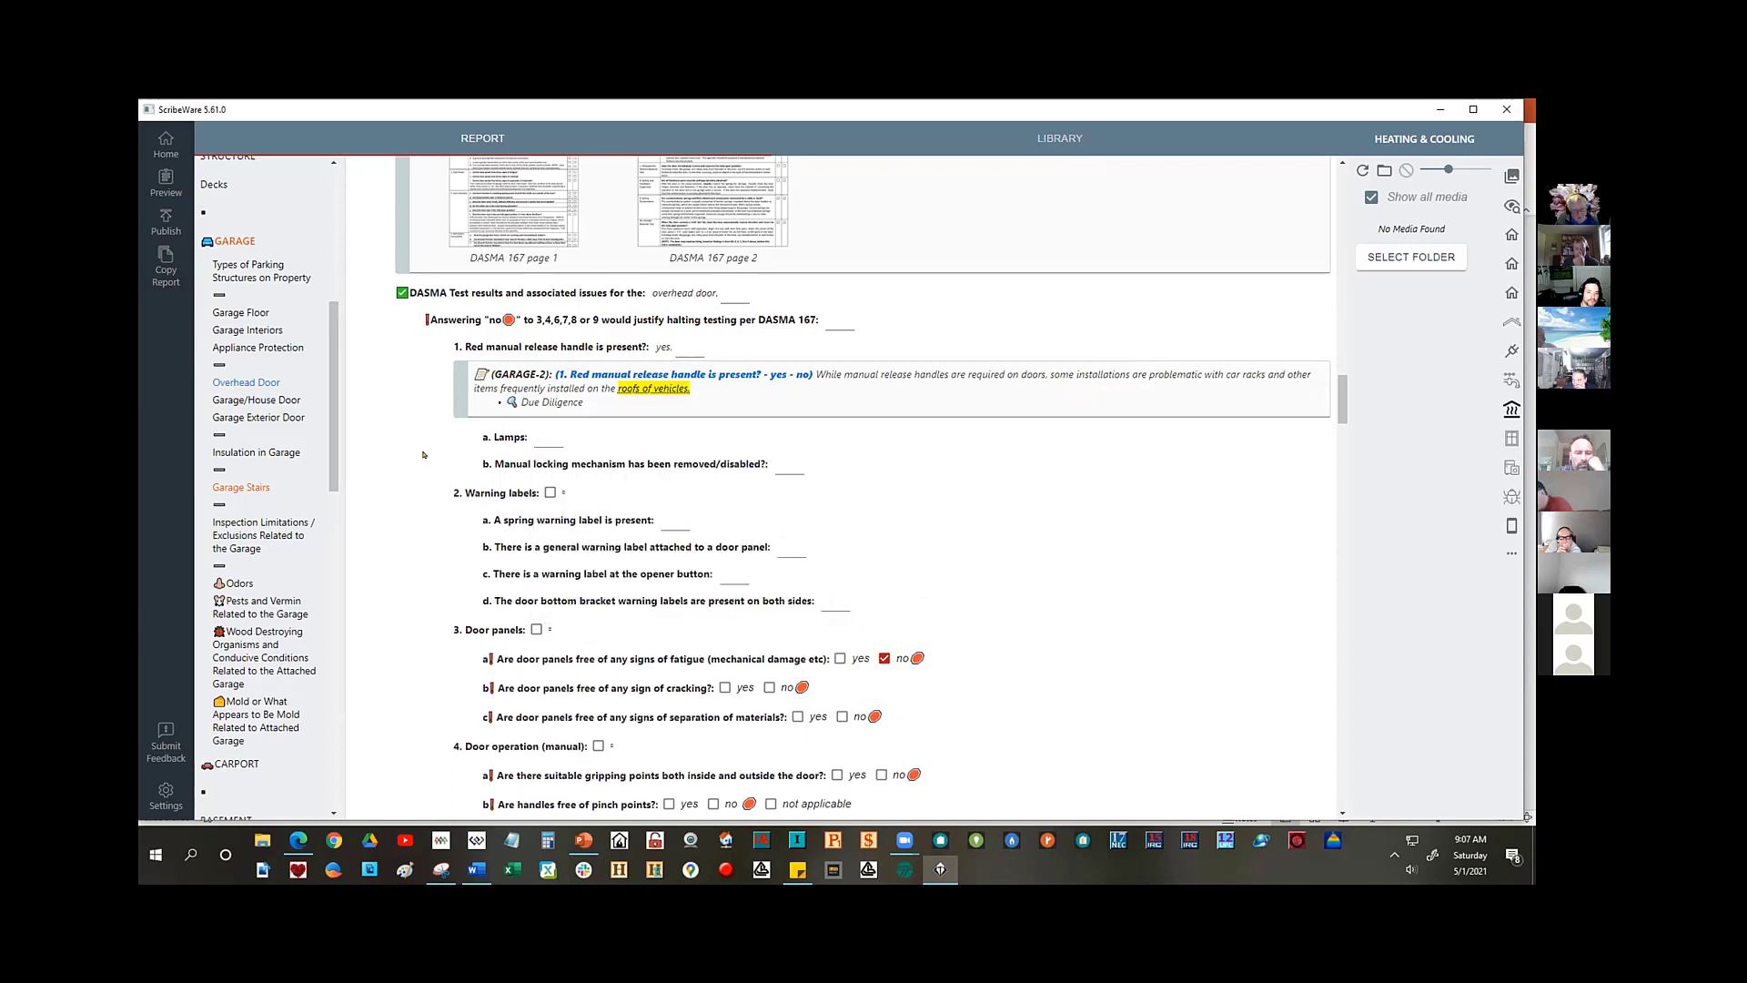
{"action": "left_click", "coordinate": [543, 443]}
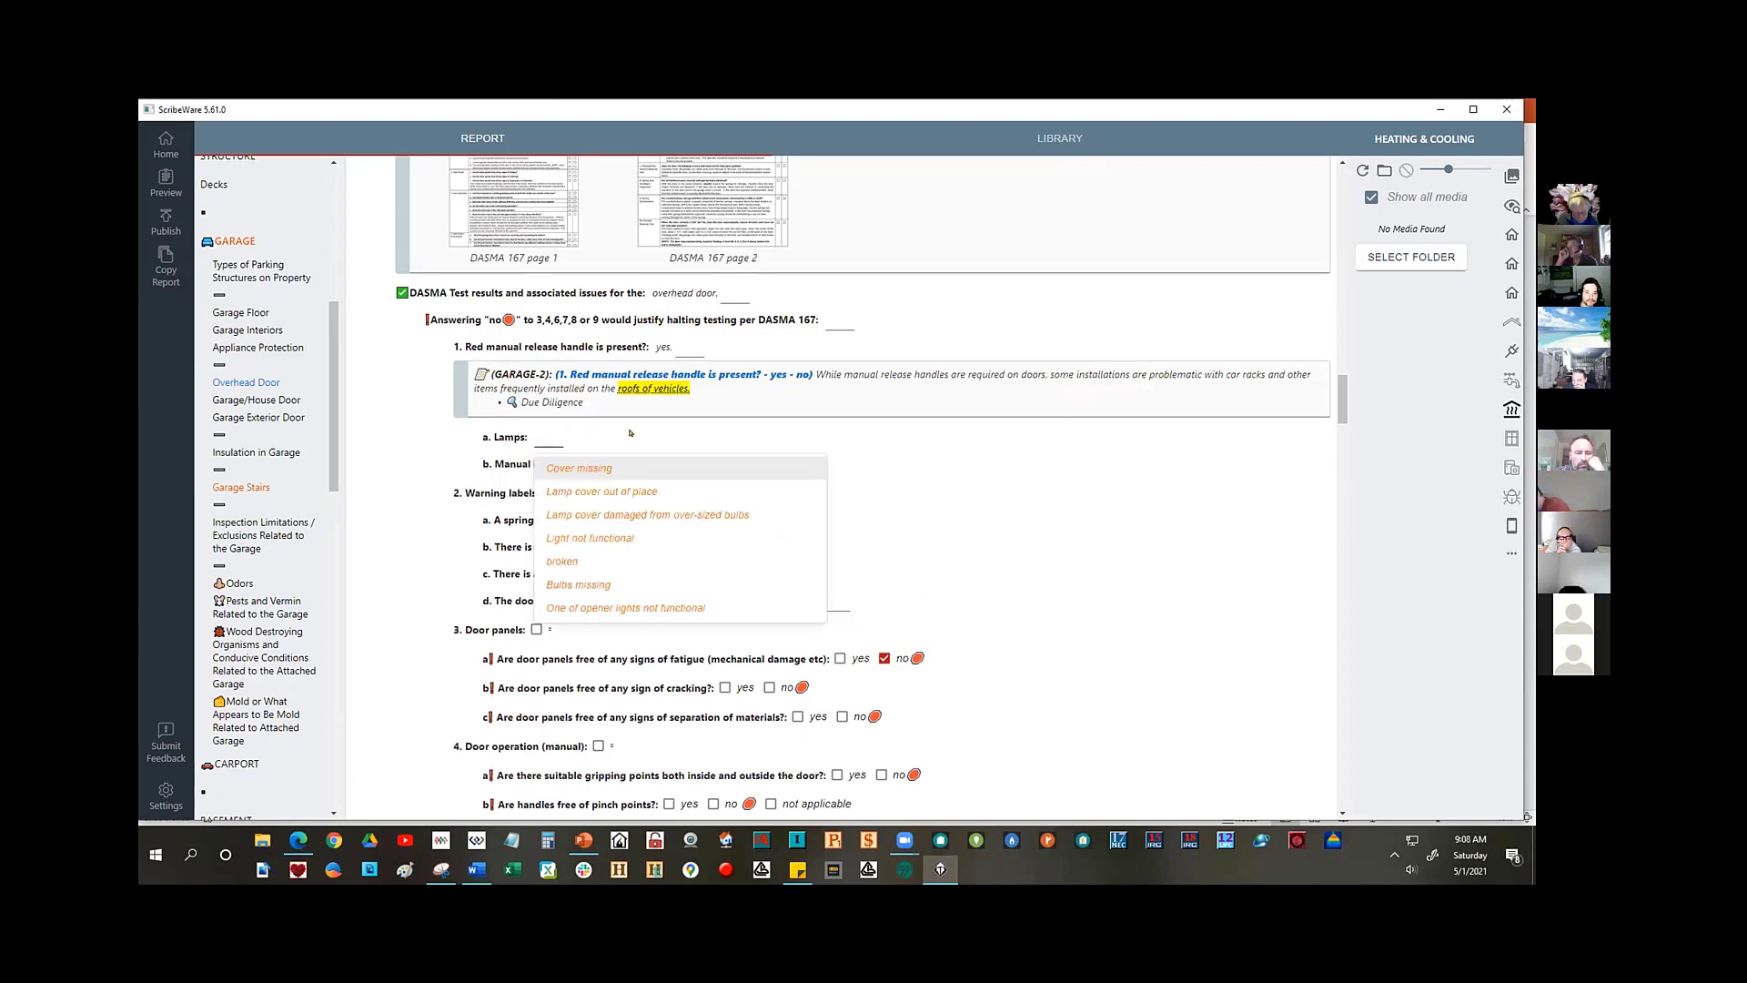
{"action": "type", "text": "present"}
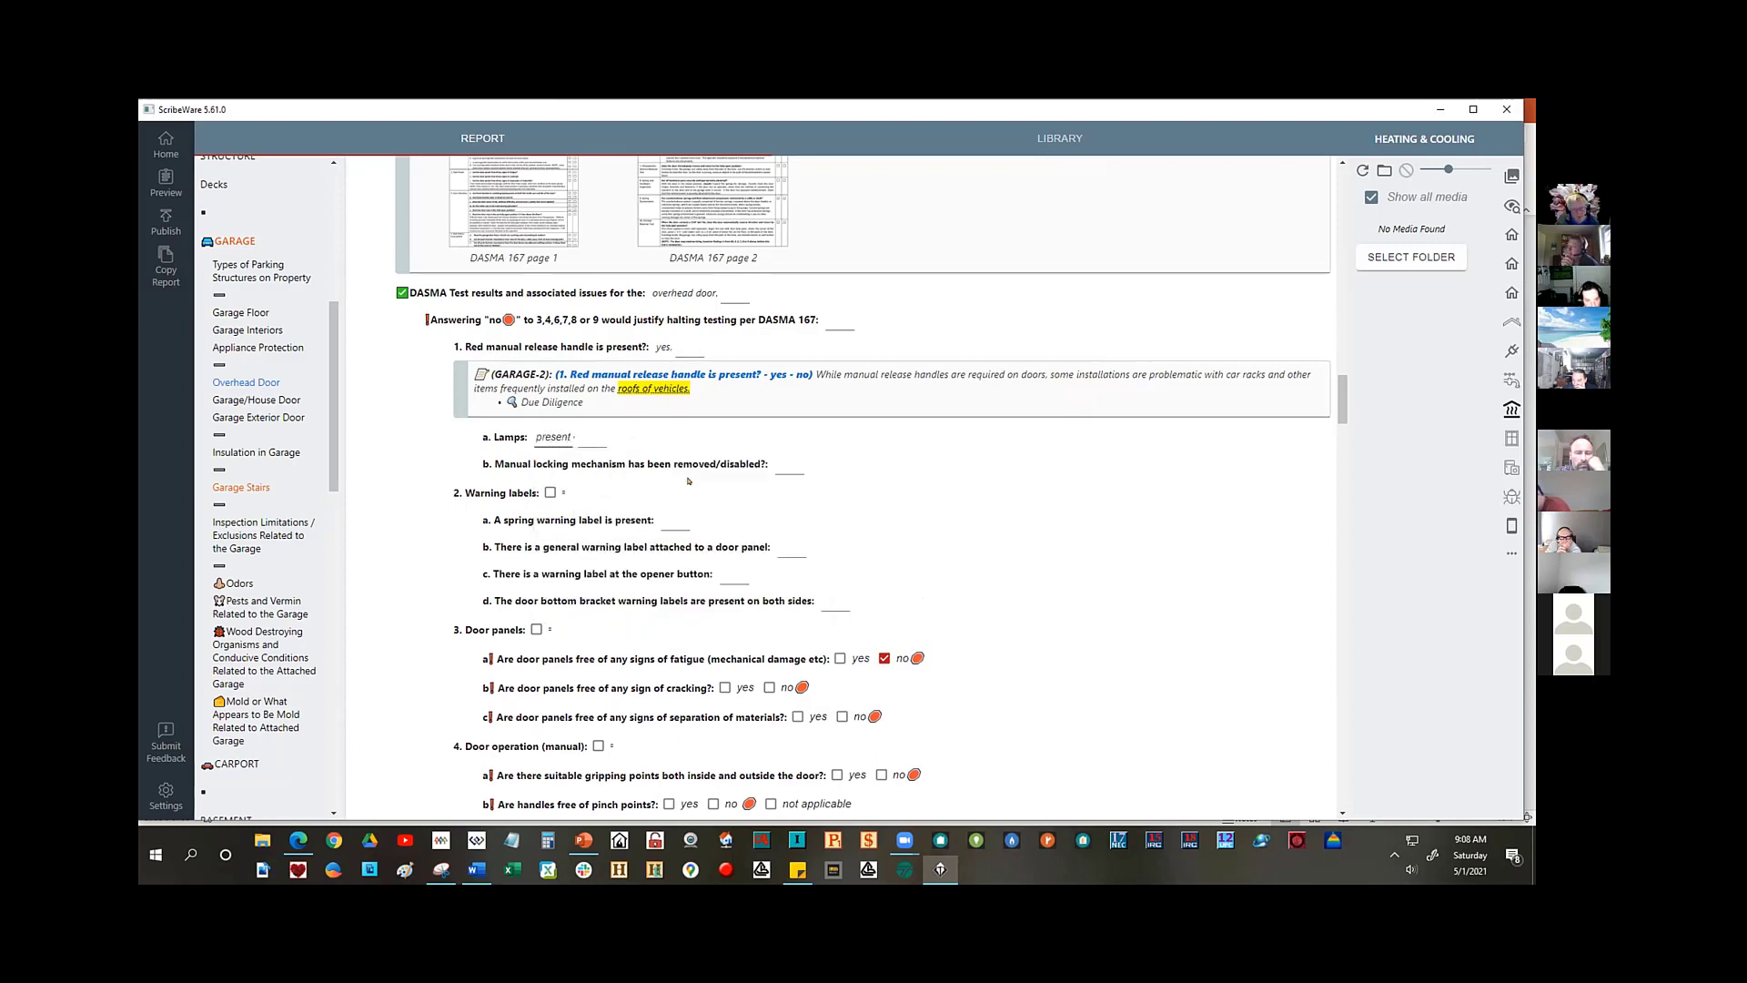
- Mark the manual lock as still functional with removal recommended, and delete the Significant Concern about the missing interior lift point
{"action": "left_click", "coordinate": [784, 466]}
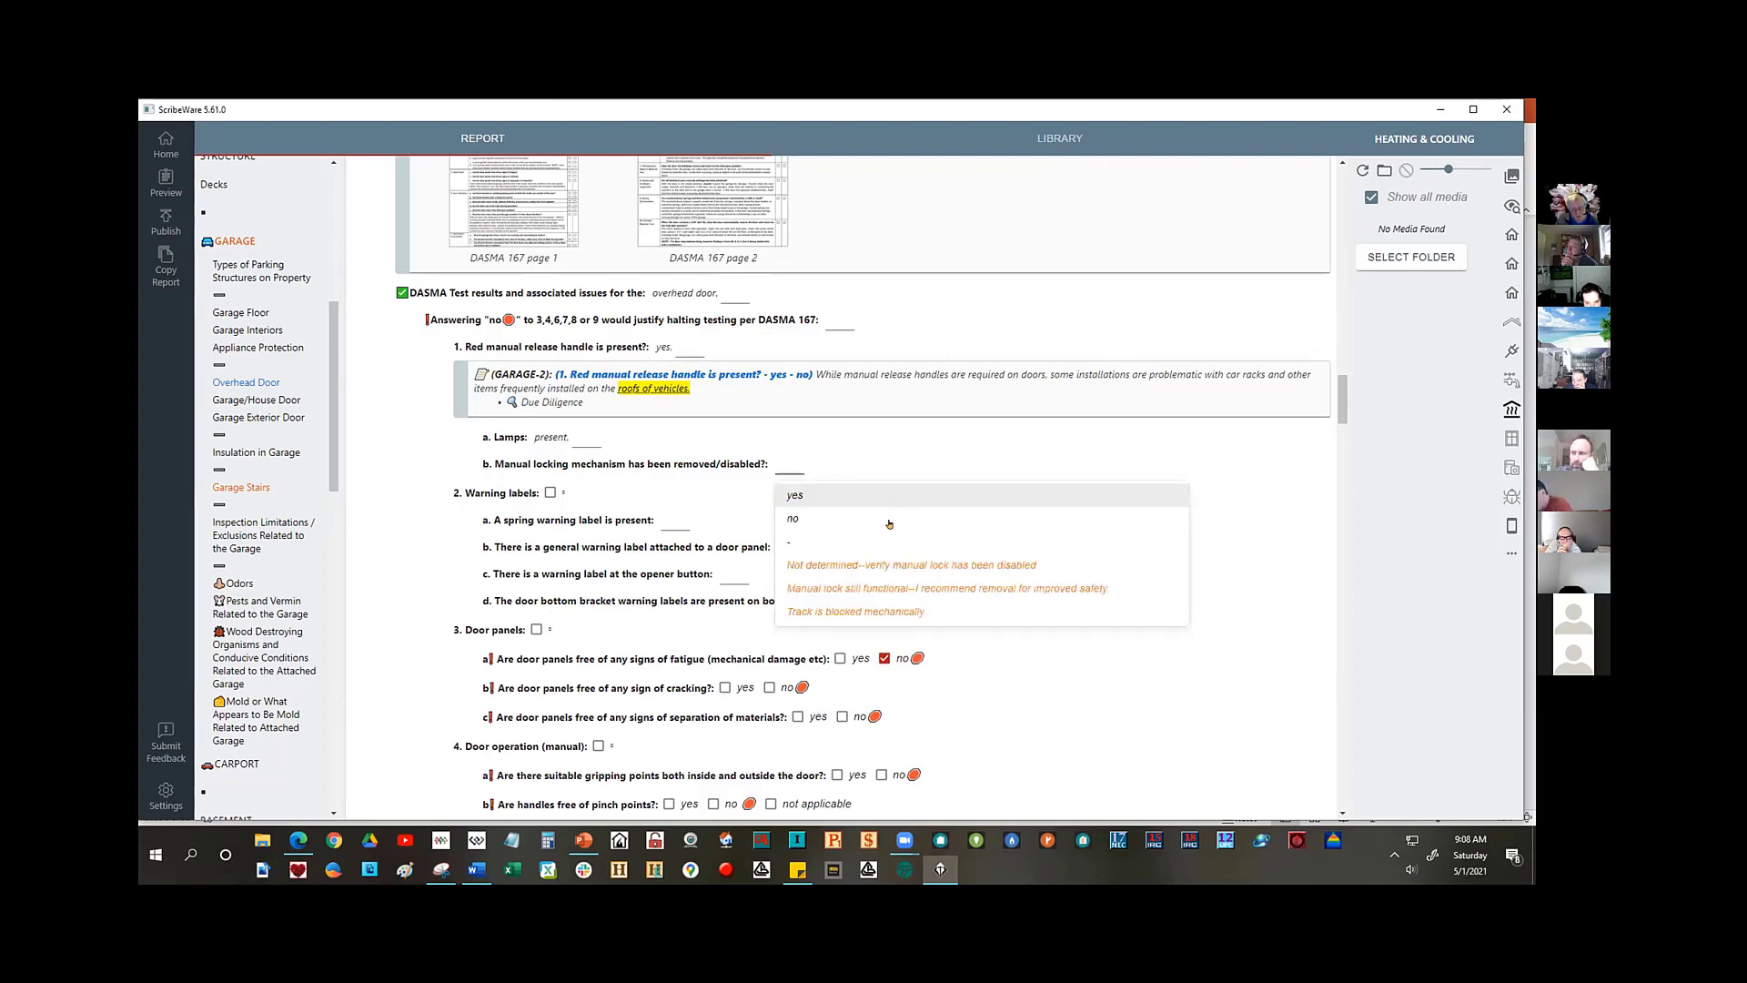
{"action": "left_click", "coordinate": [878, 588]}
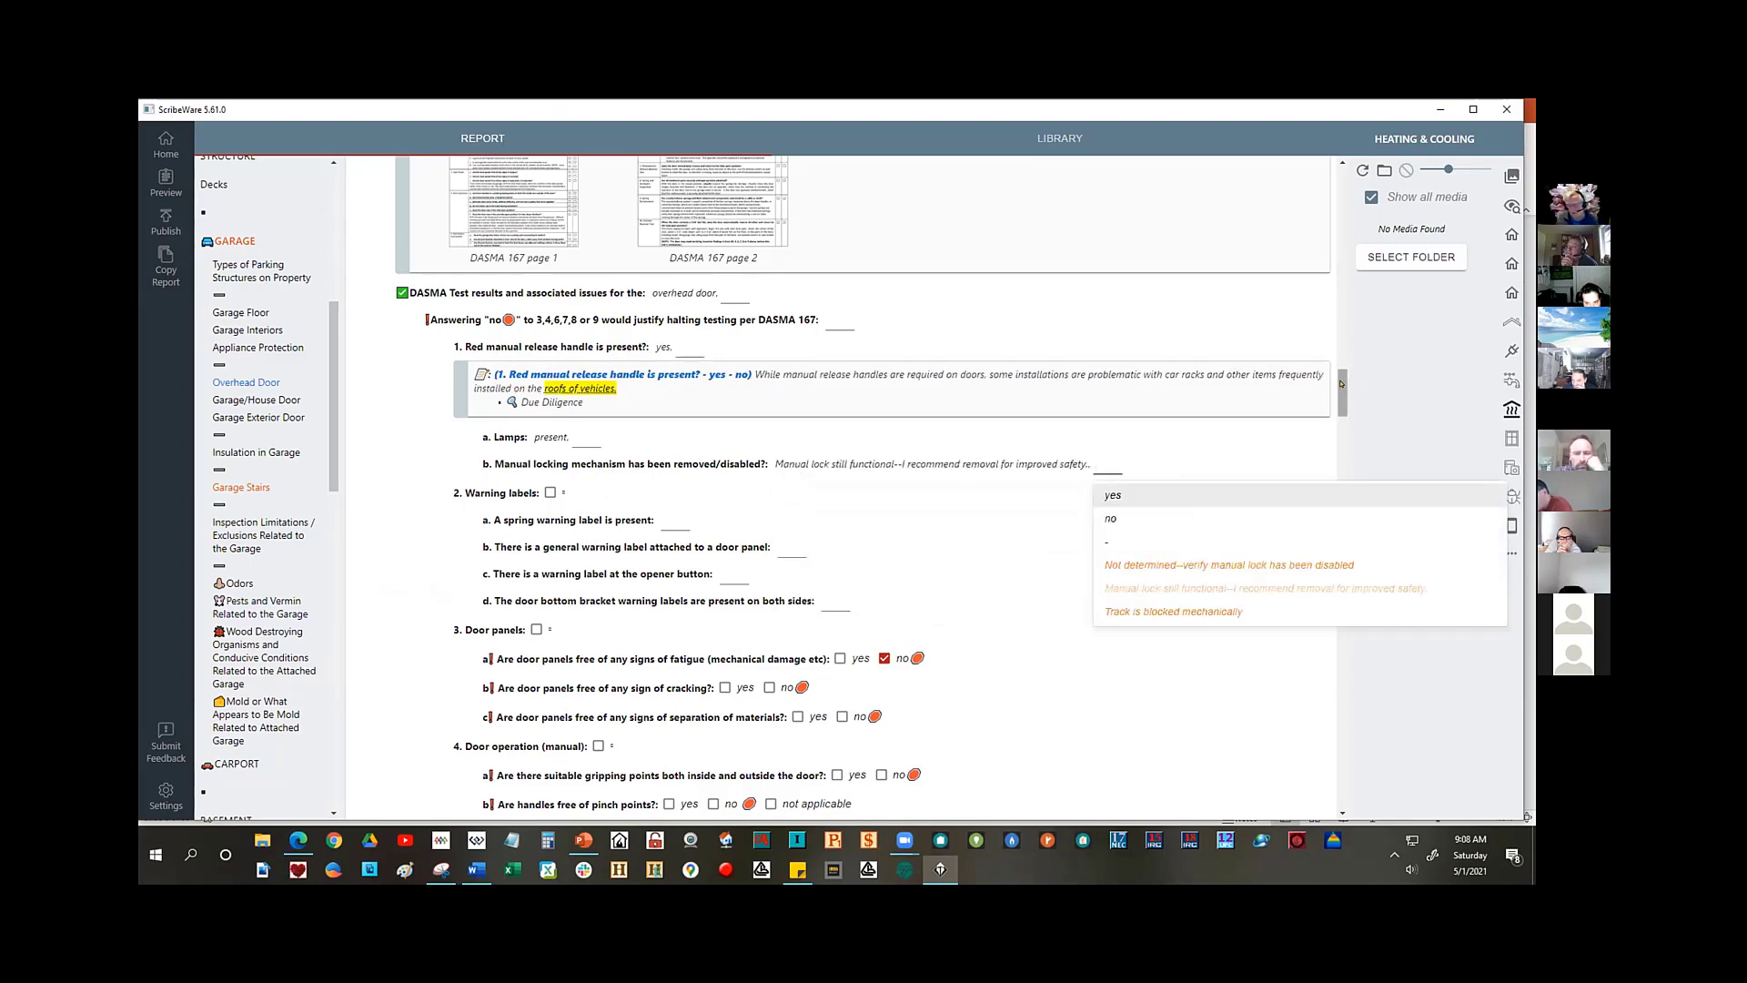
{"action": "left_click_drag", "start_coordinate": [1344, 389], "coordinate": [1353, 466]}
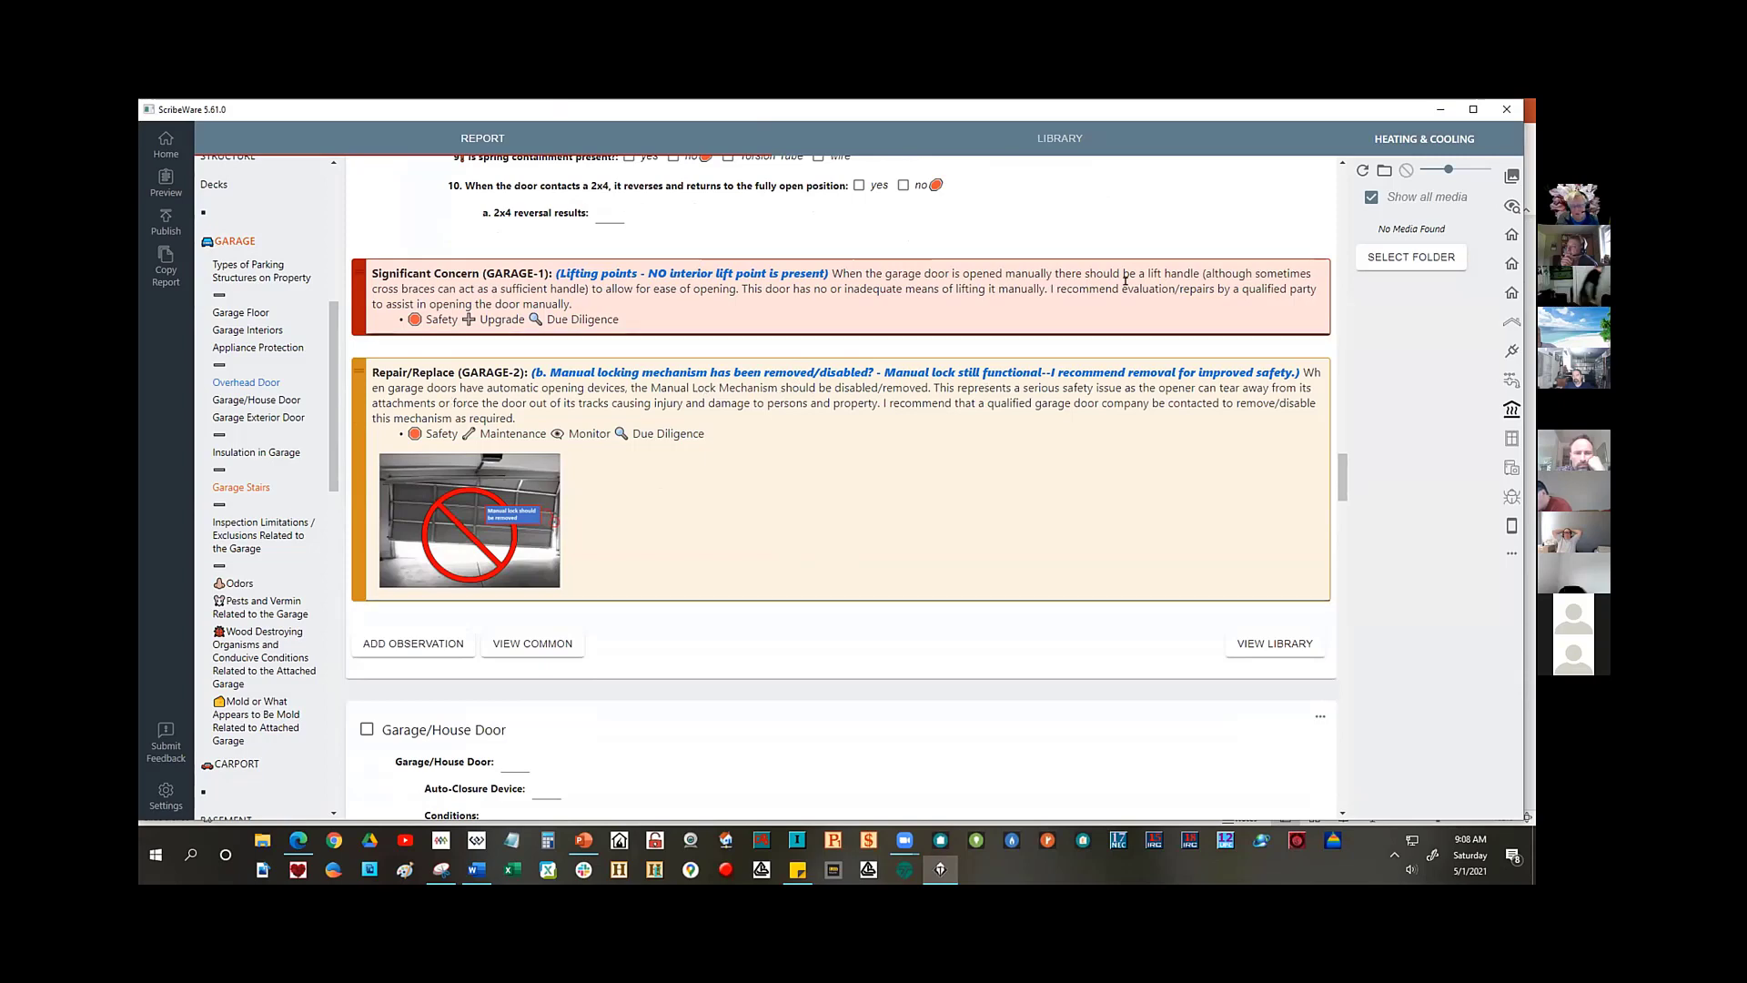
{"action": "left_click", "coordinate": [1272, 254]}
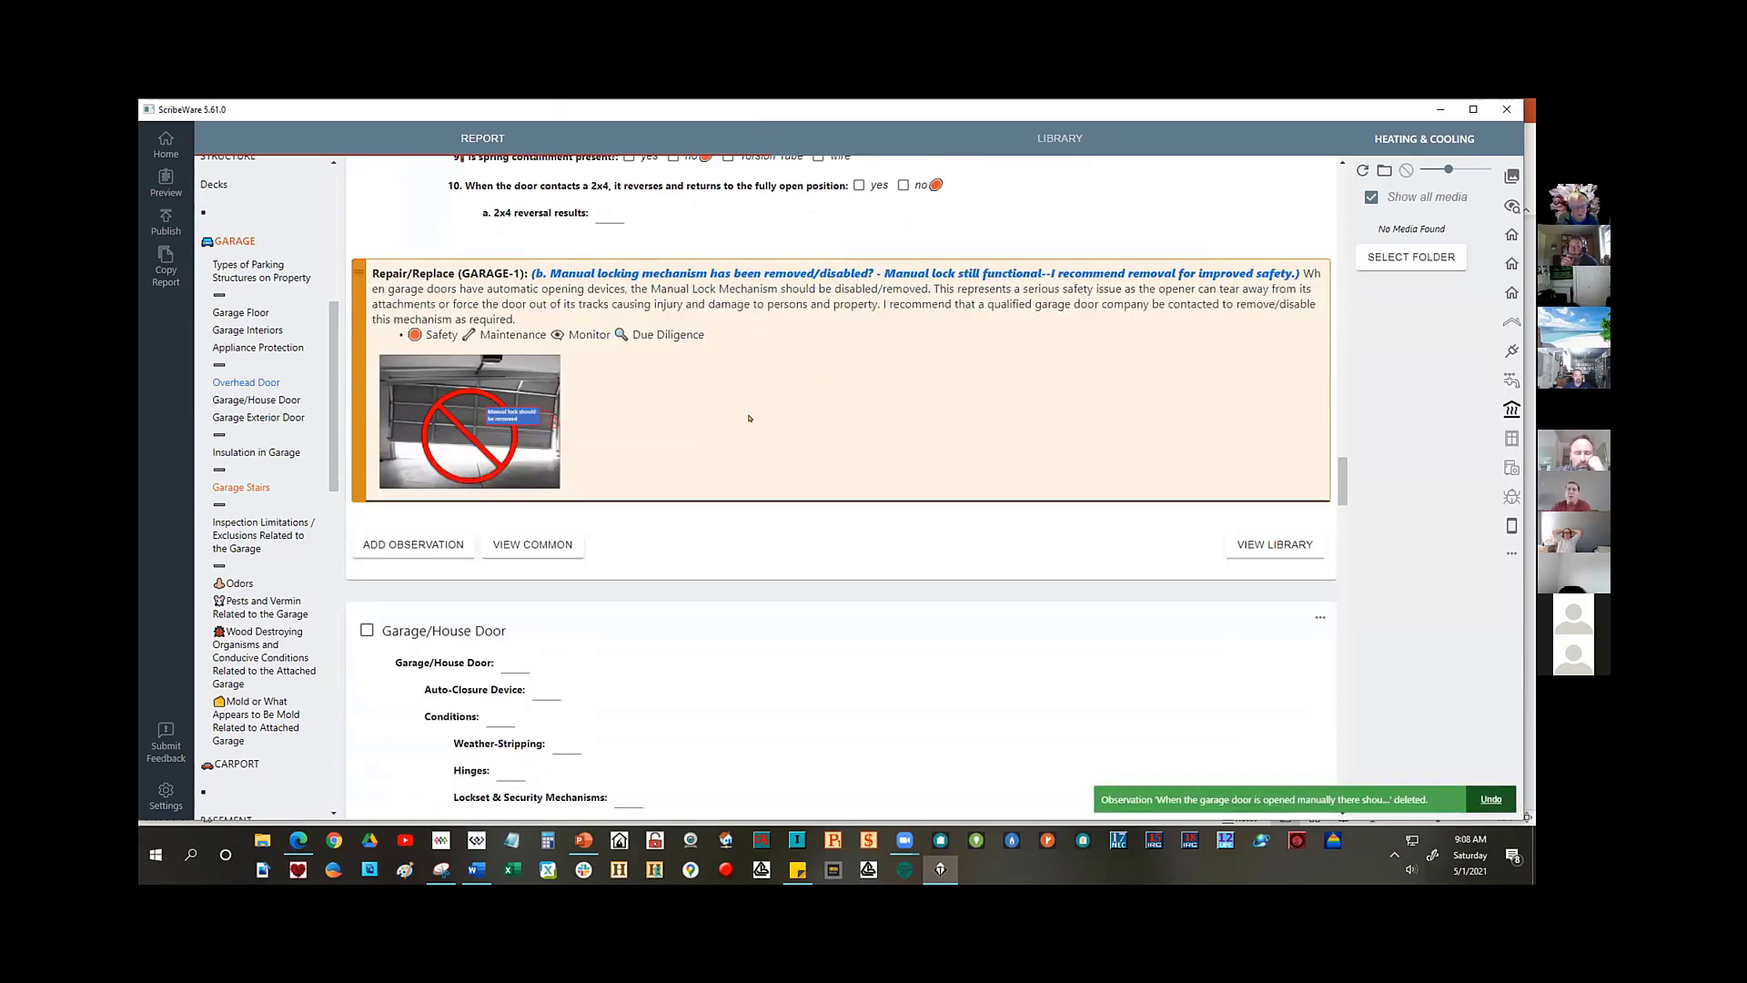
- View the library picture in the manual lock observation enlarged and close it without changes
{"action": "mouse_move", "coordinate": [533, 455]}
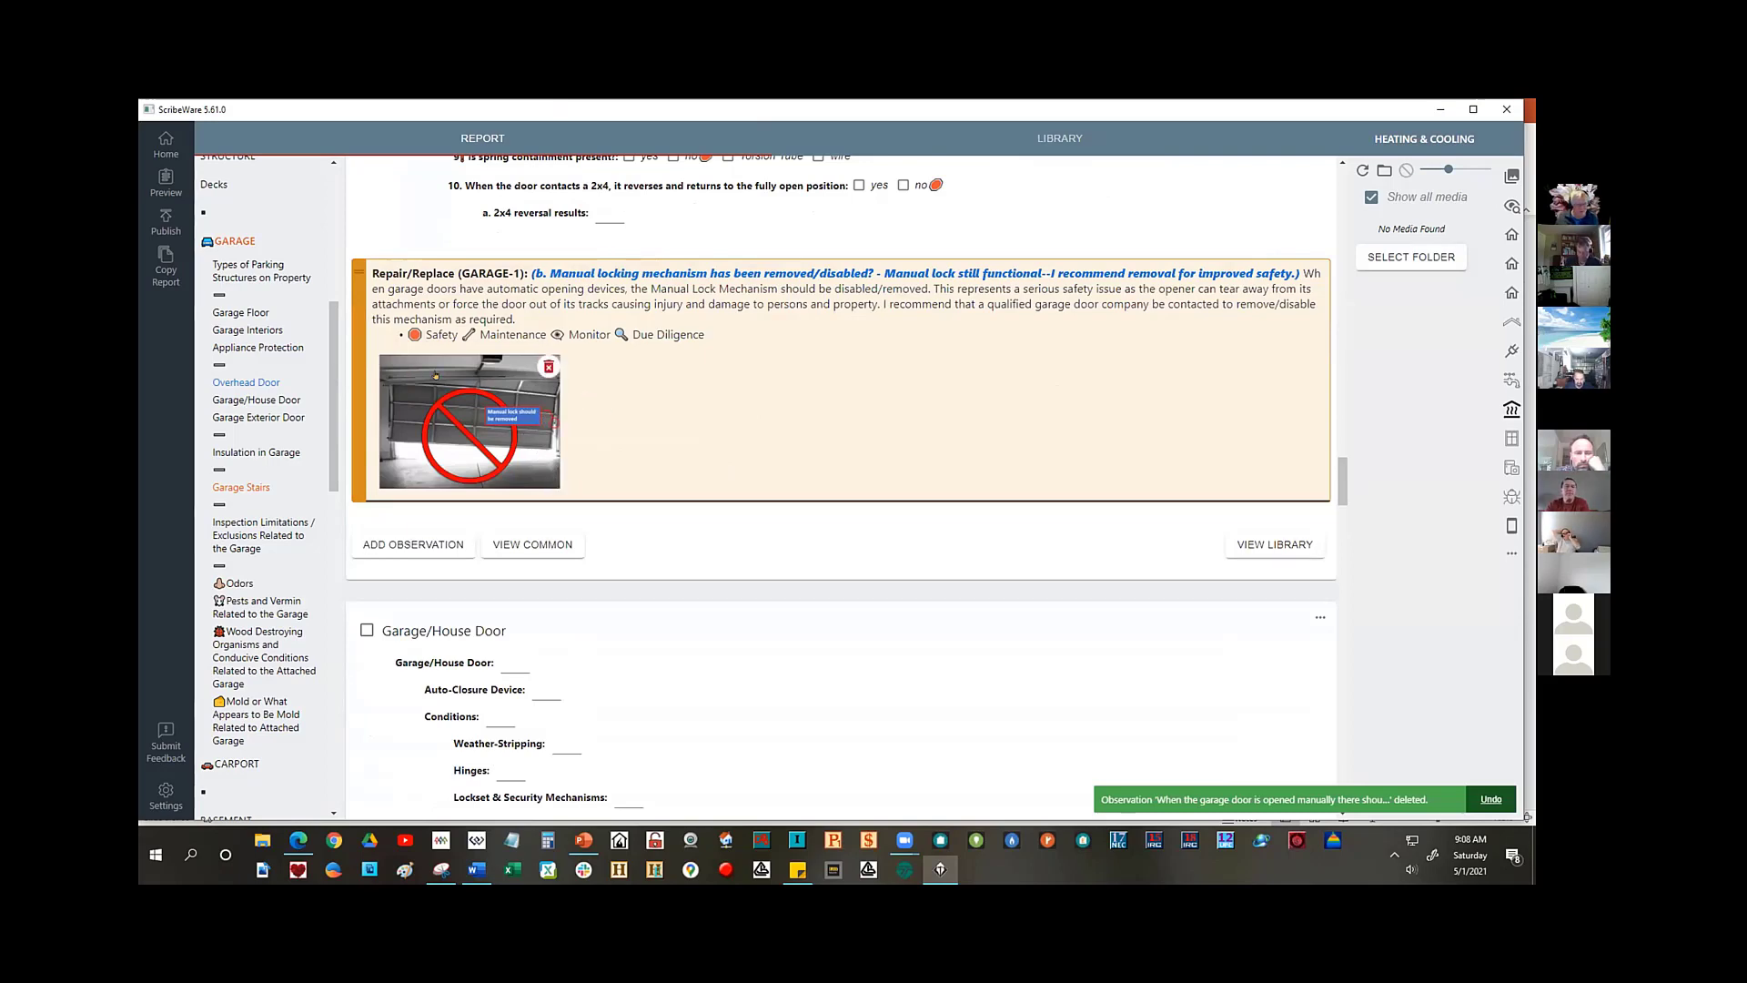
{"action": "left_click", "coordinate": [473, 419]}
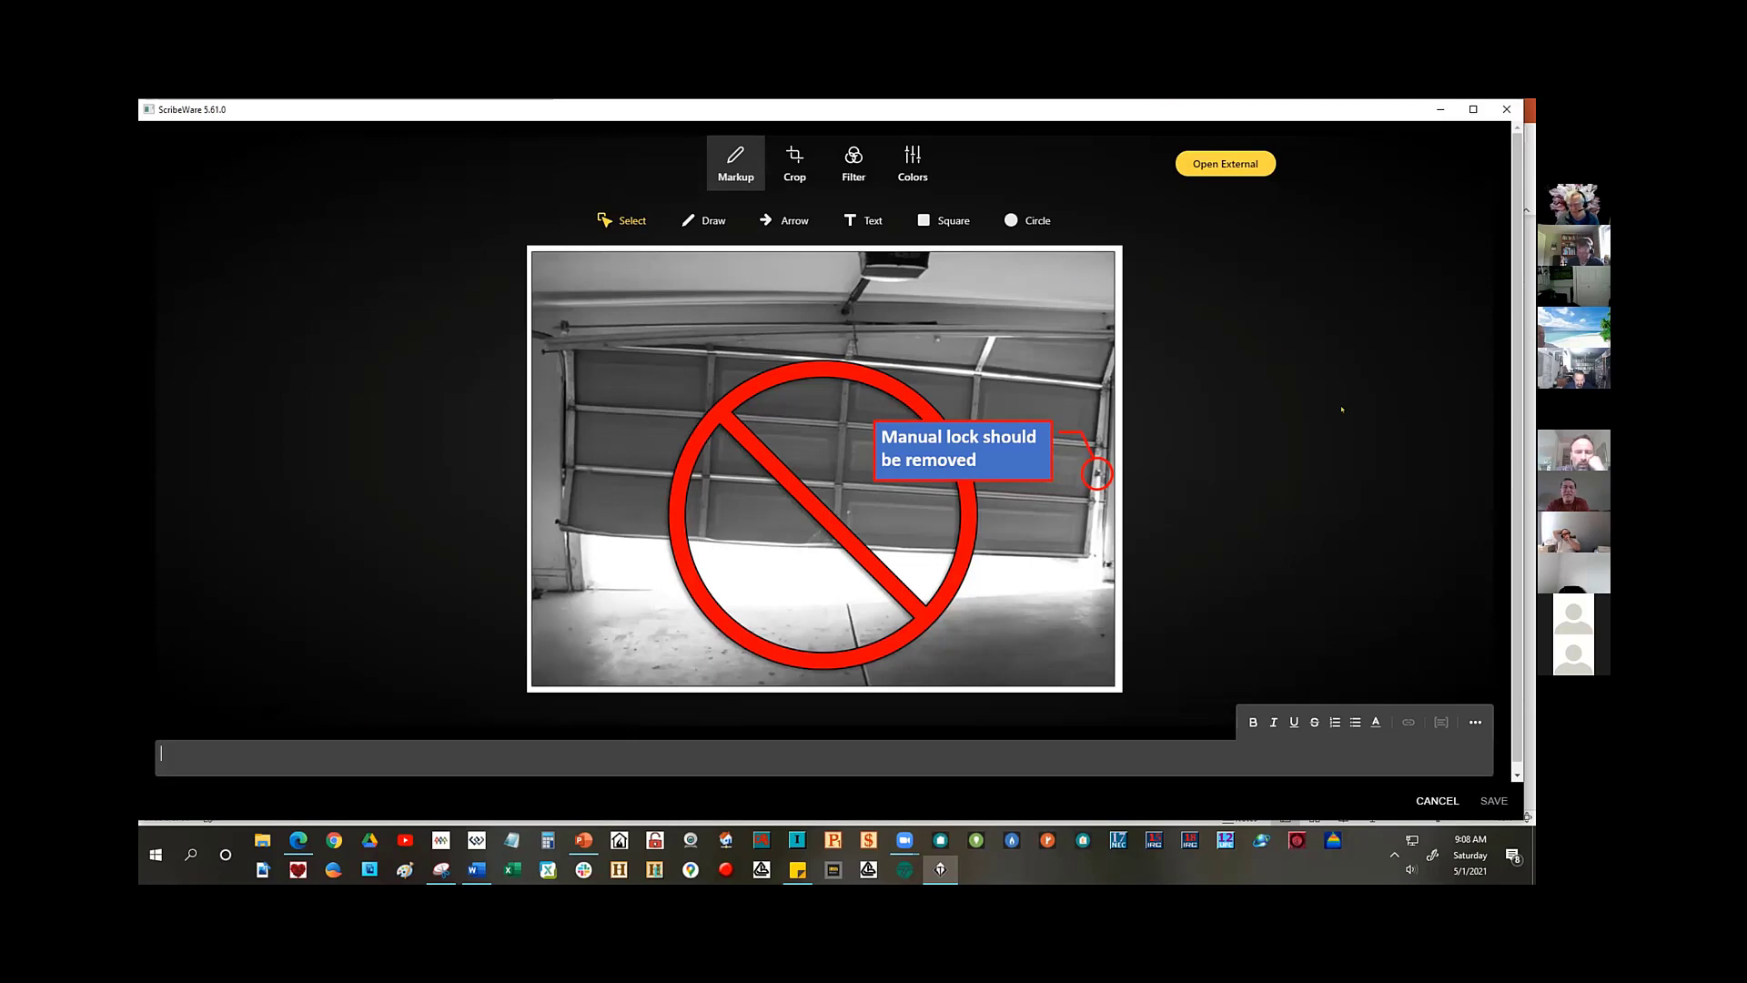
{"action": "left_click", "coordinate": [1418, 799]}
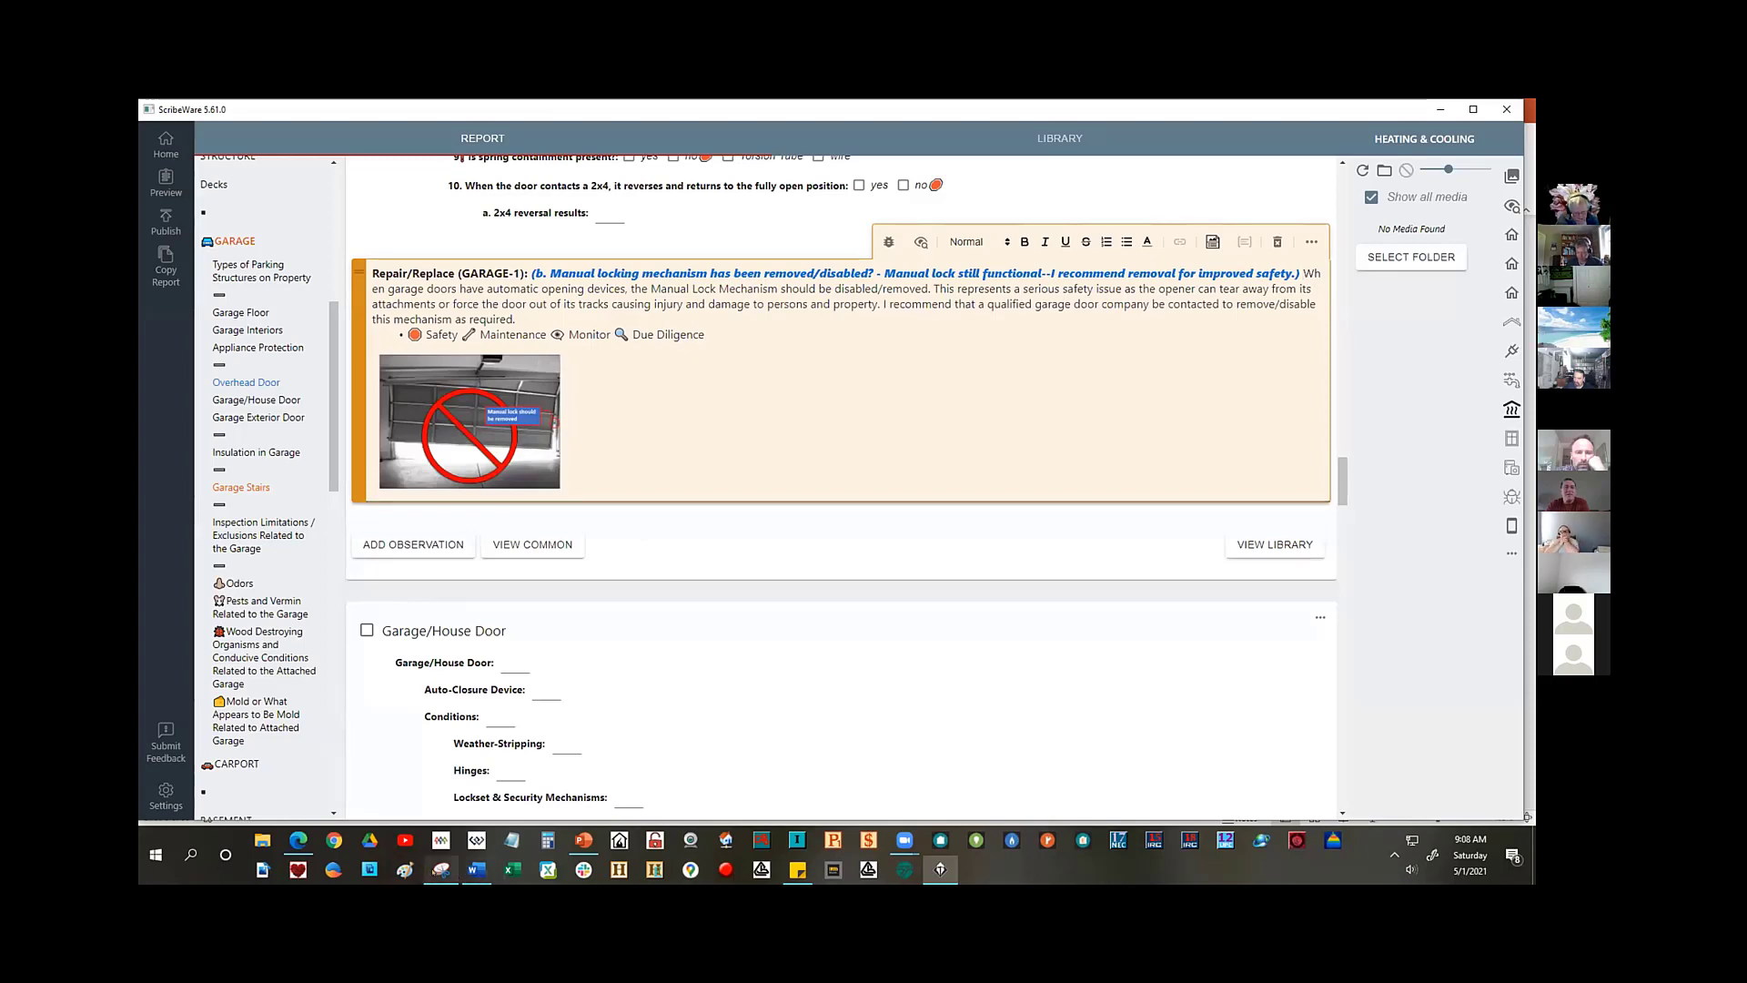
- Switch to PowerPoint and capture a rectangular area around the manual lock and its callout on slide 10 with Snipping Tool
{"action": "key", "text": "alt+Tab"}
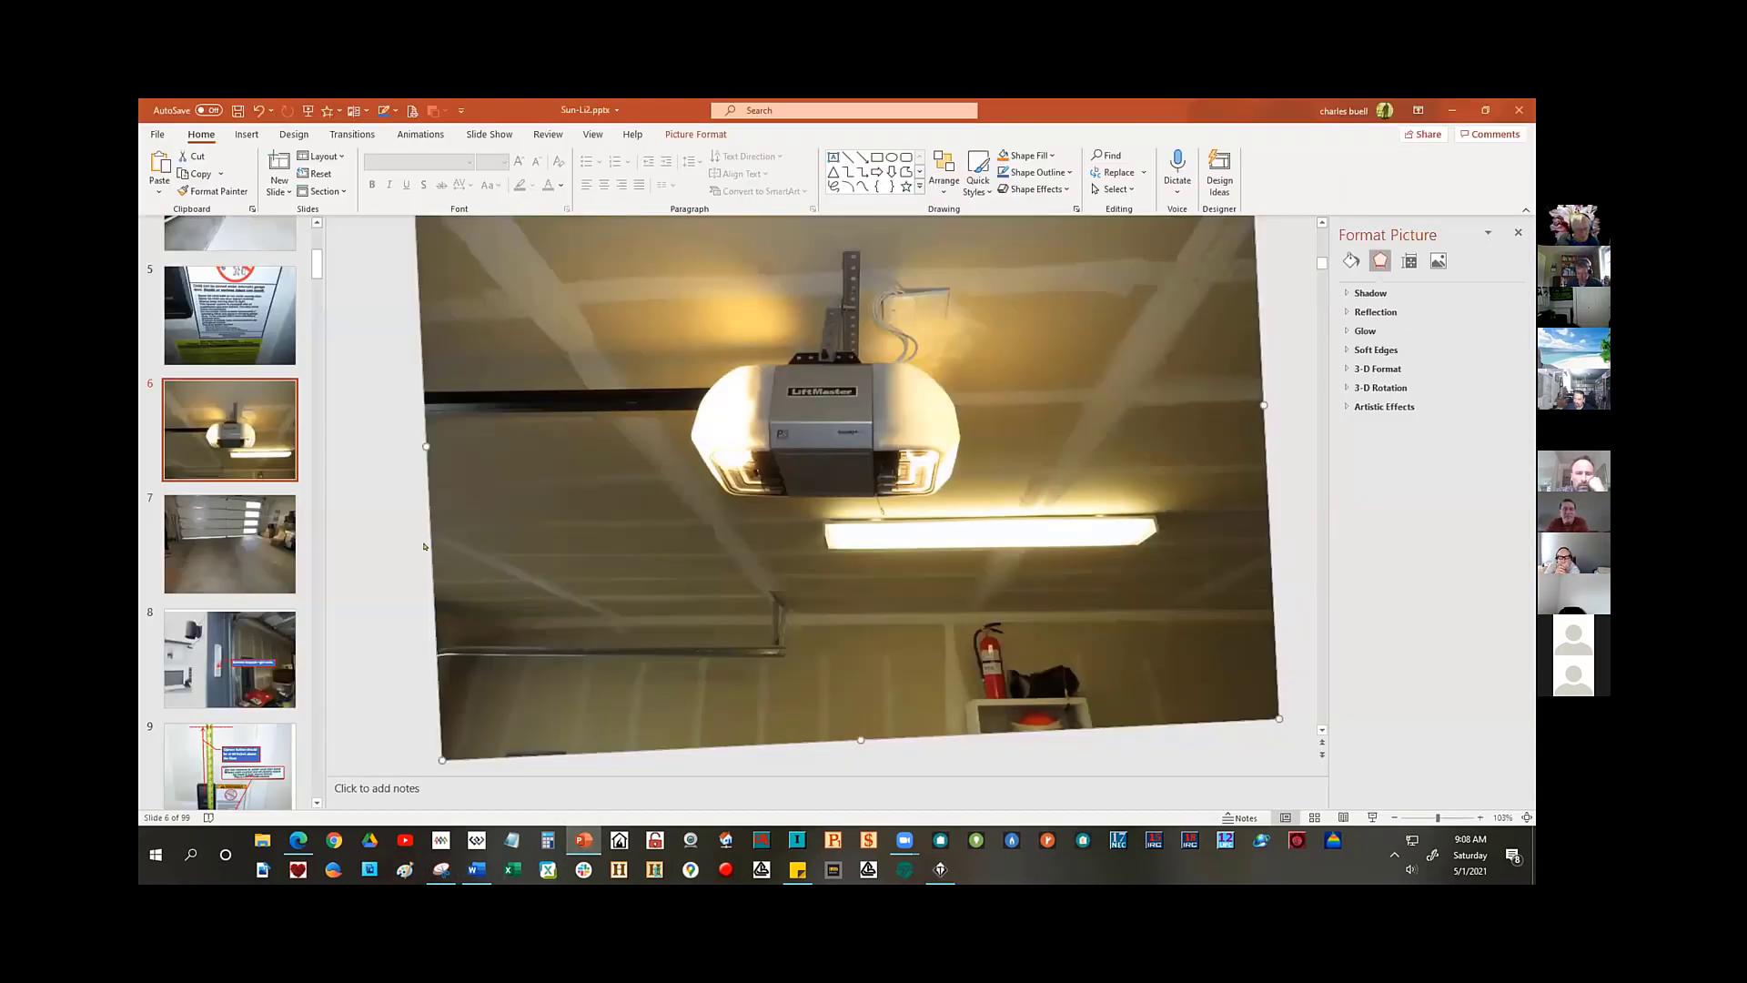
{"action": "left_click_drag", "start_coordinate": [317, 267], "coordinate": [318, 279]}
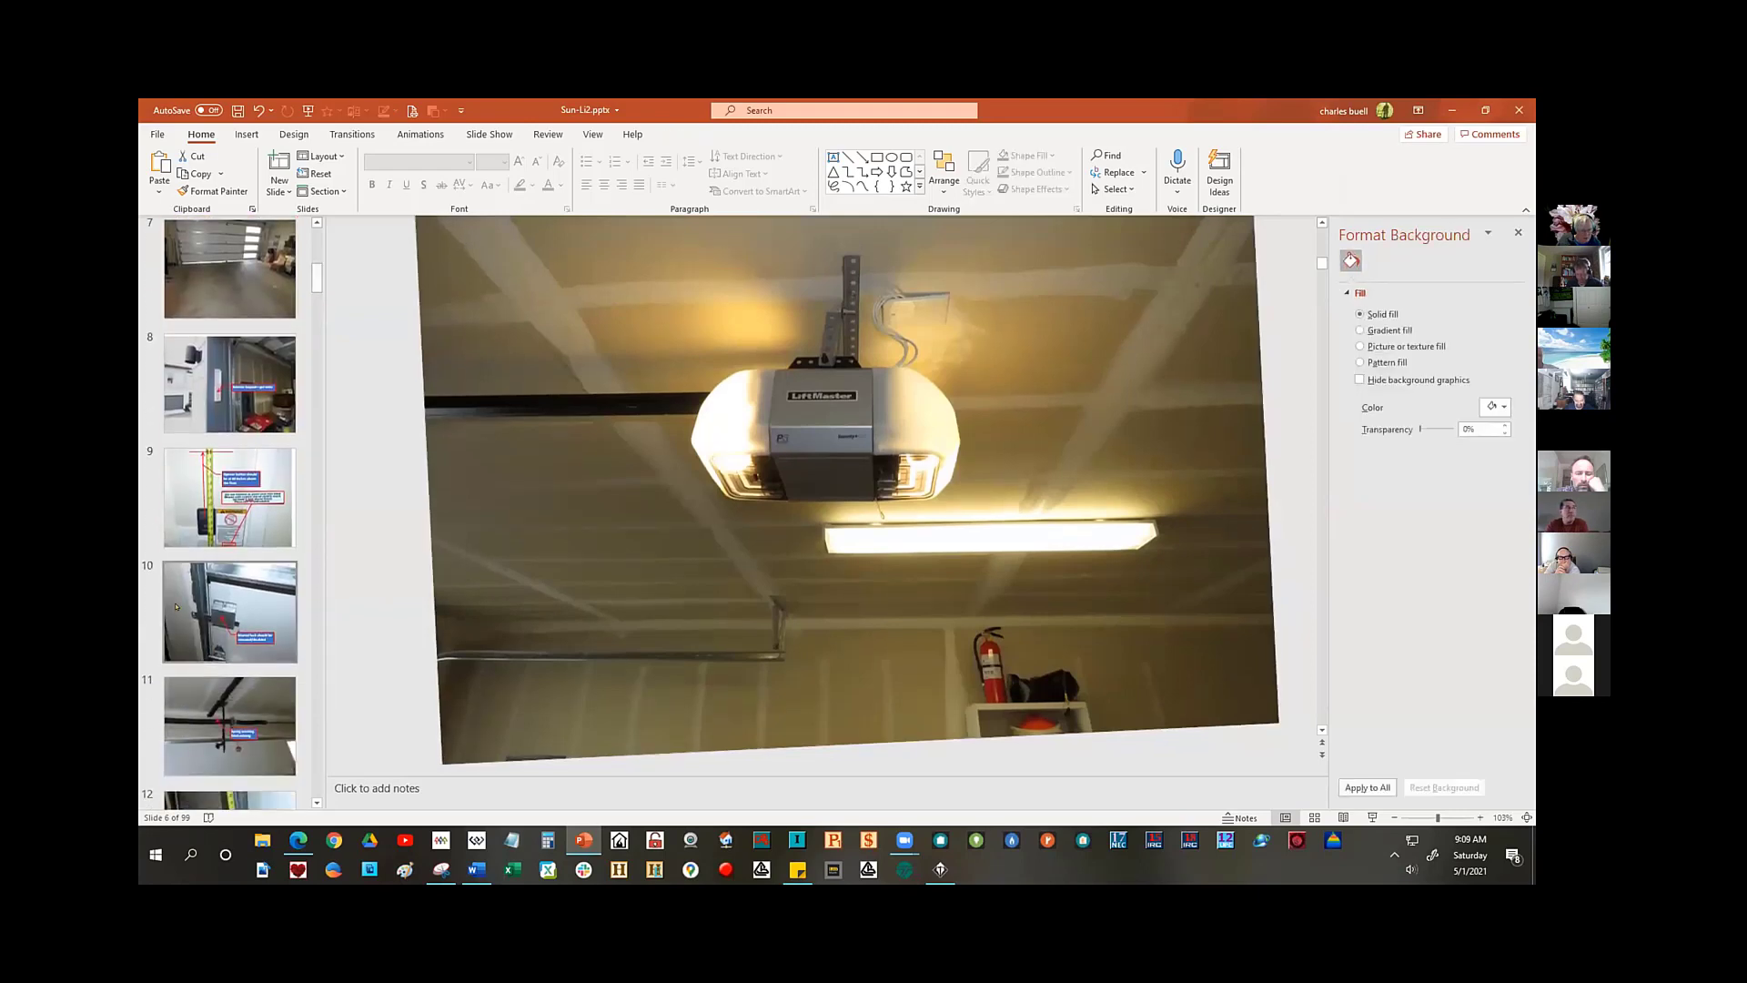
{"action": "left_click", "coordinate": [230, 611]}
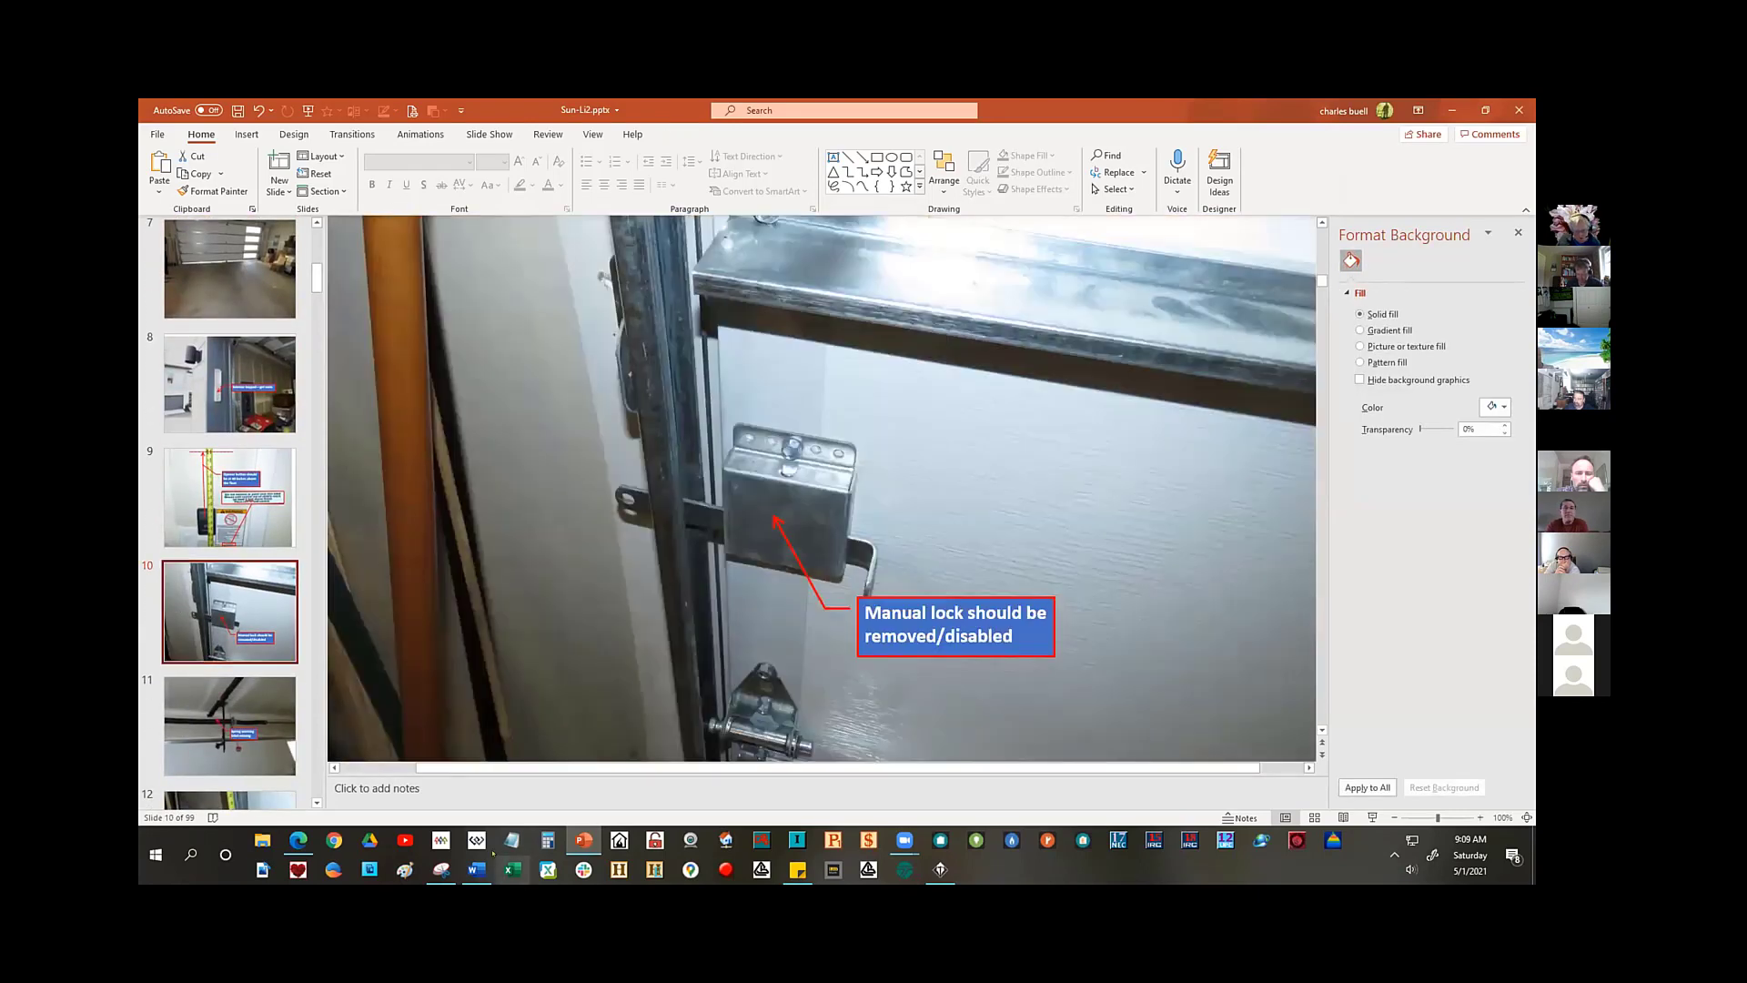
{"action": "left_click", "coordinate": [441, 869]}
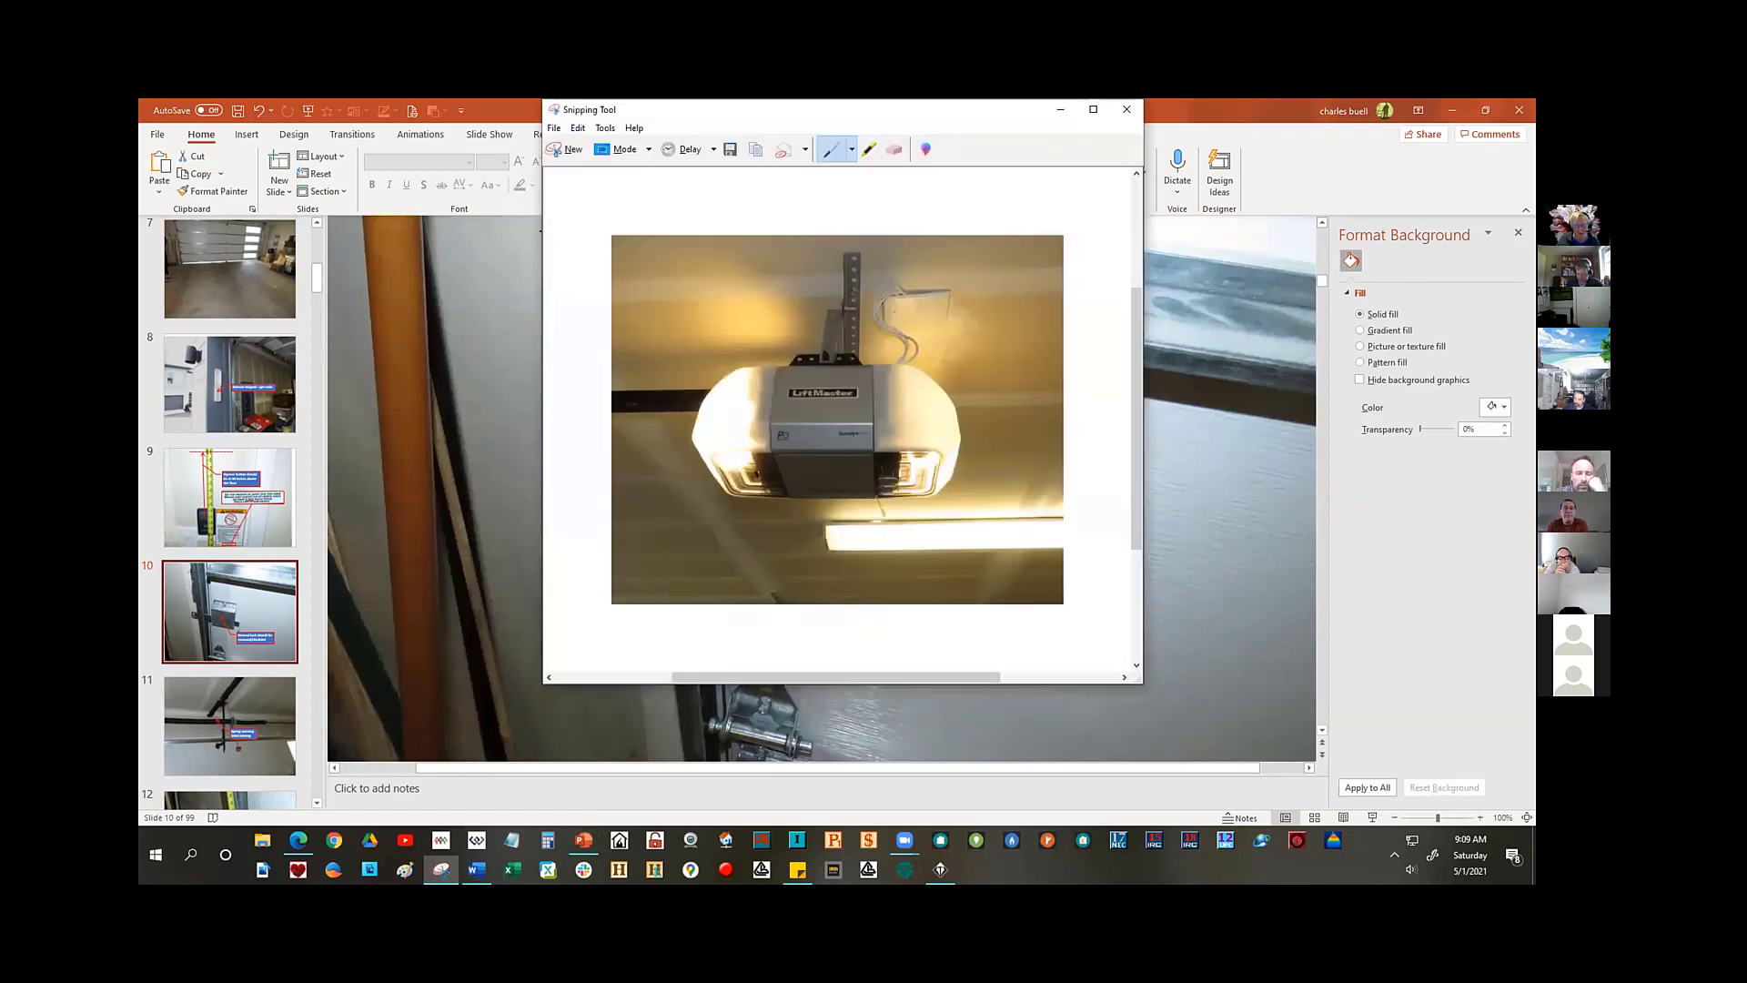
{"action": "left_click", "coordinate": [566, 149]}
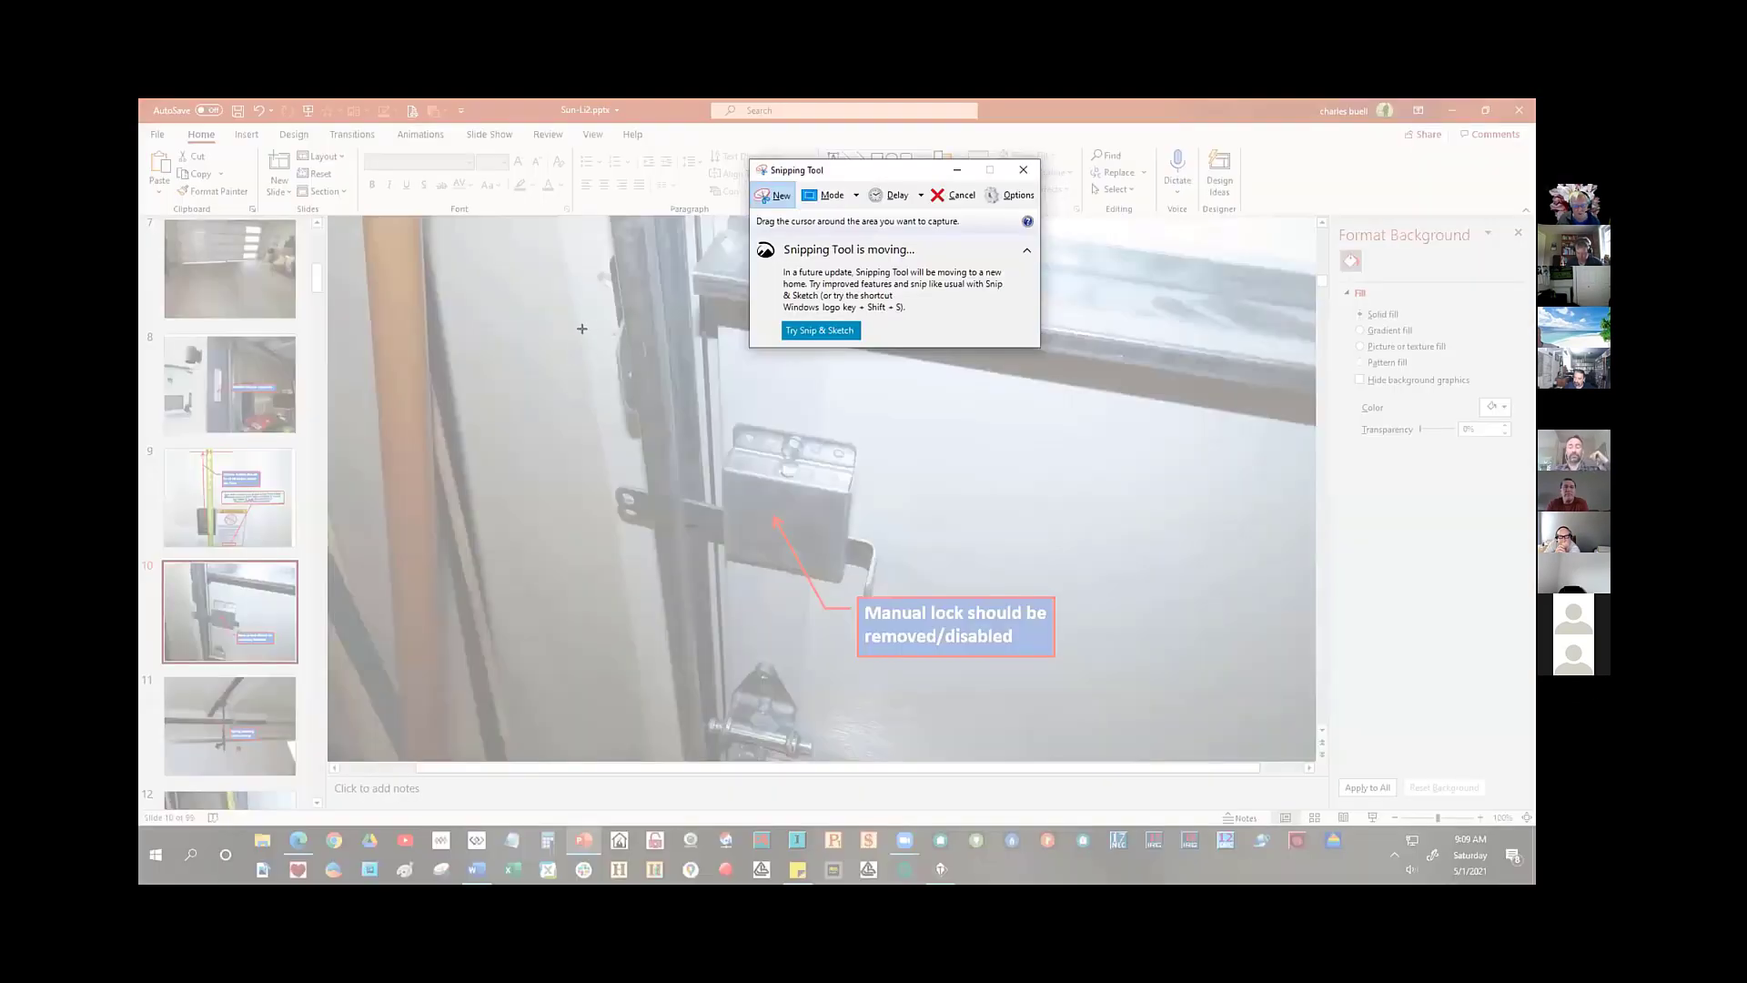
{"action": "left_click_drag", "start_coordinate": [590, 336], "coordinate": [1085, 742]}
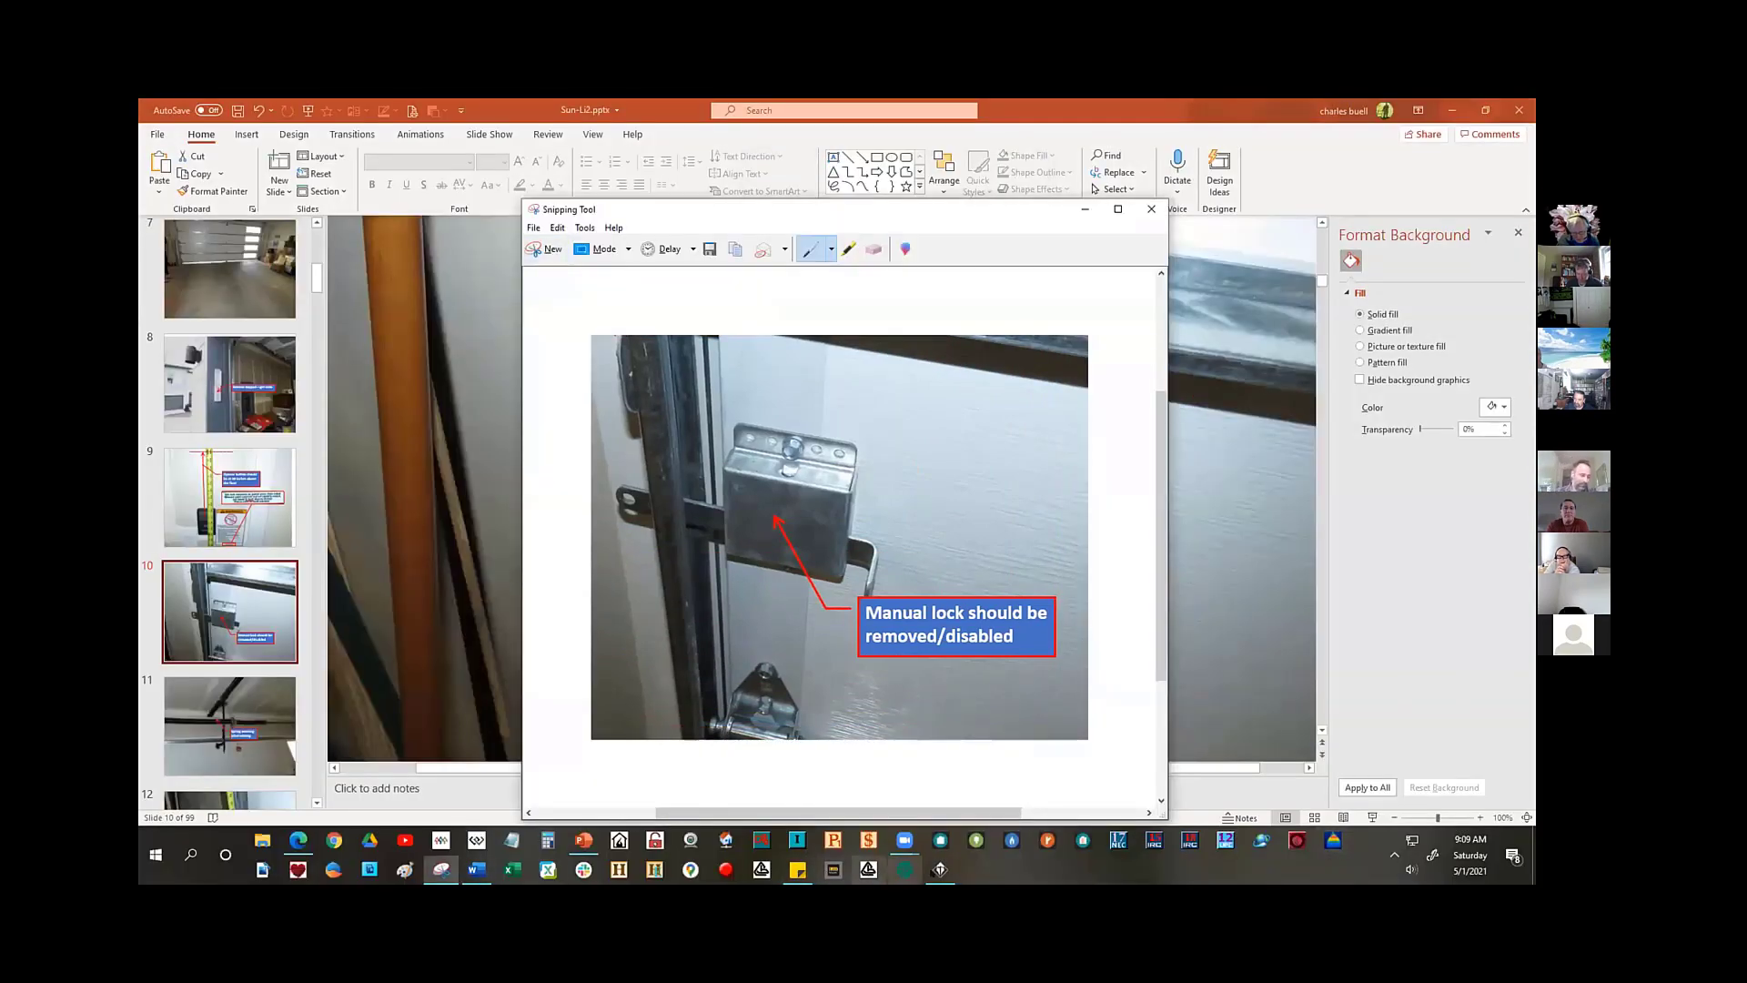
- Return to ScribeWare and paste the manual lock snip into the Repair/Replace observation about the manual locking mechanism
{"action": "left_click", "coordinate": [939, 869]}
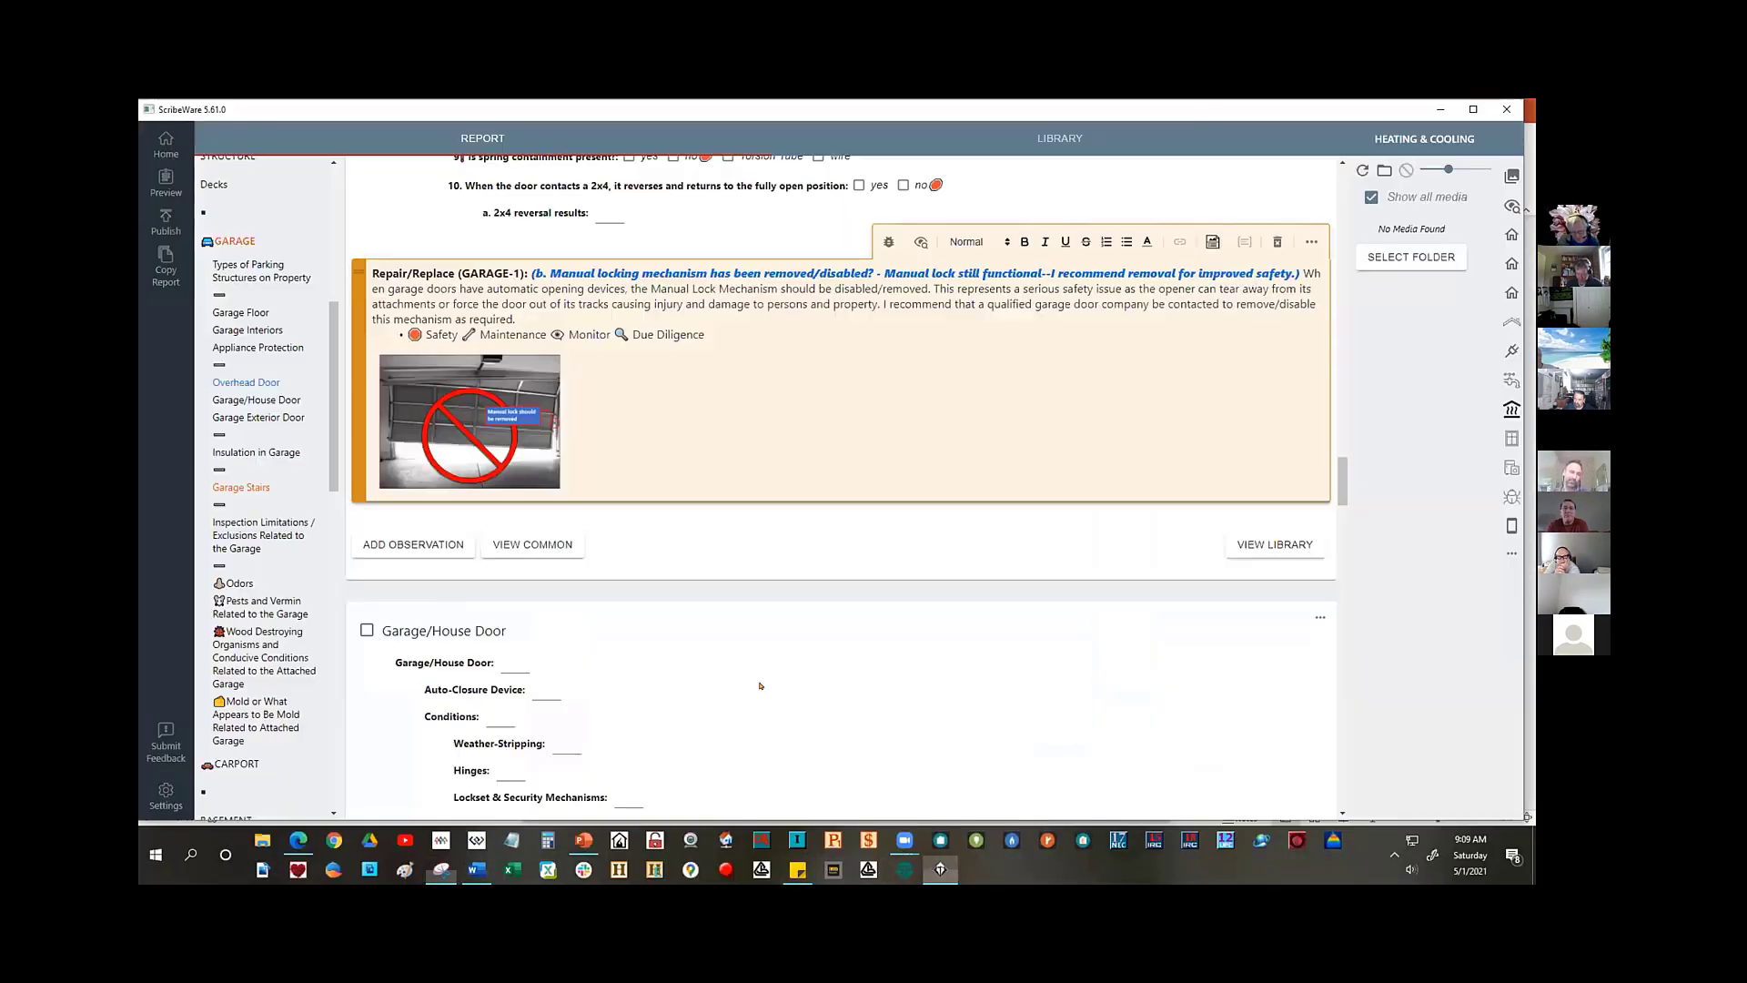
{"action": "left_click", "coordinate": [756, 329]}
{"action": "key", "text": "ctrl+v"}
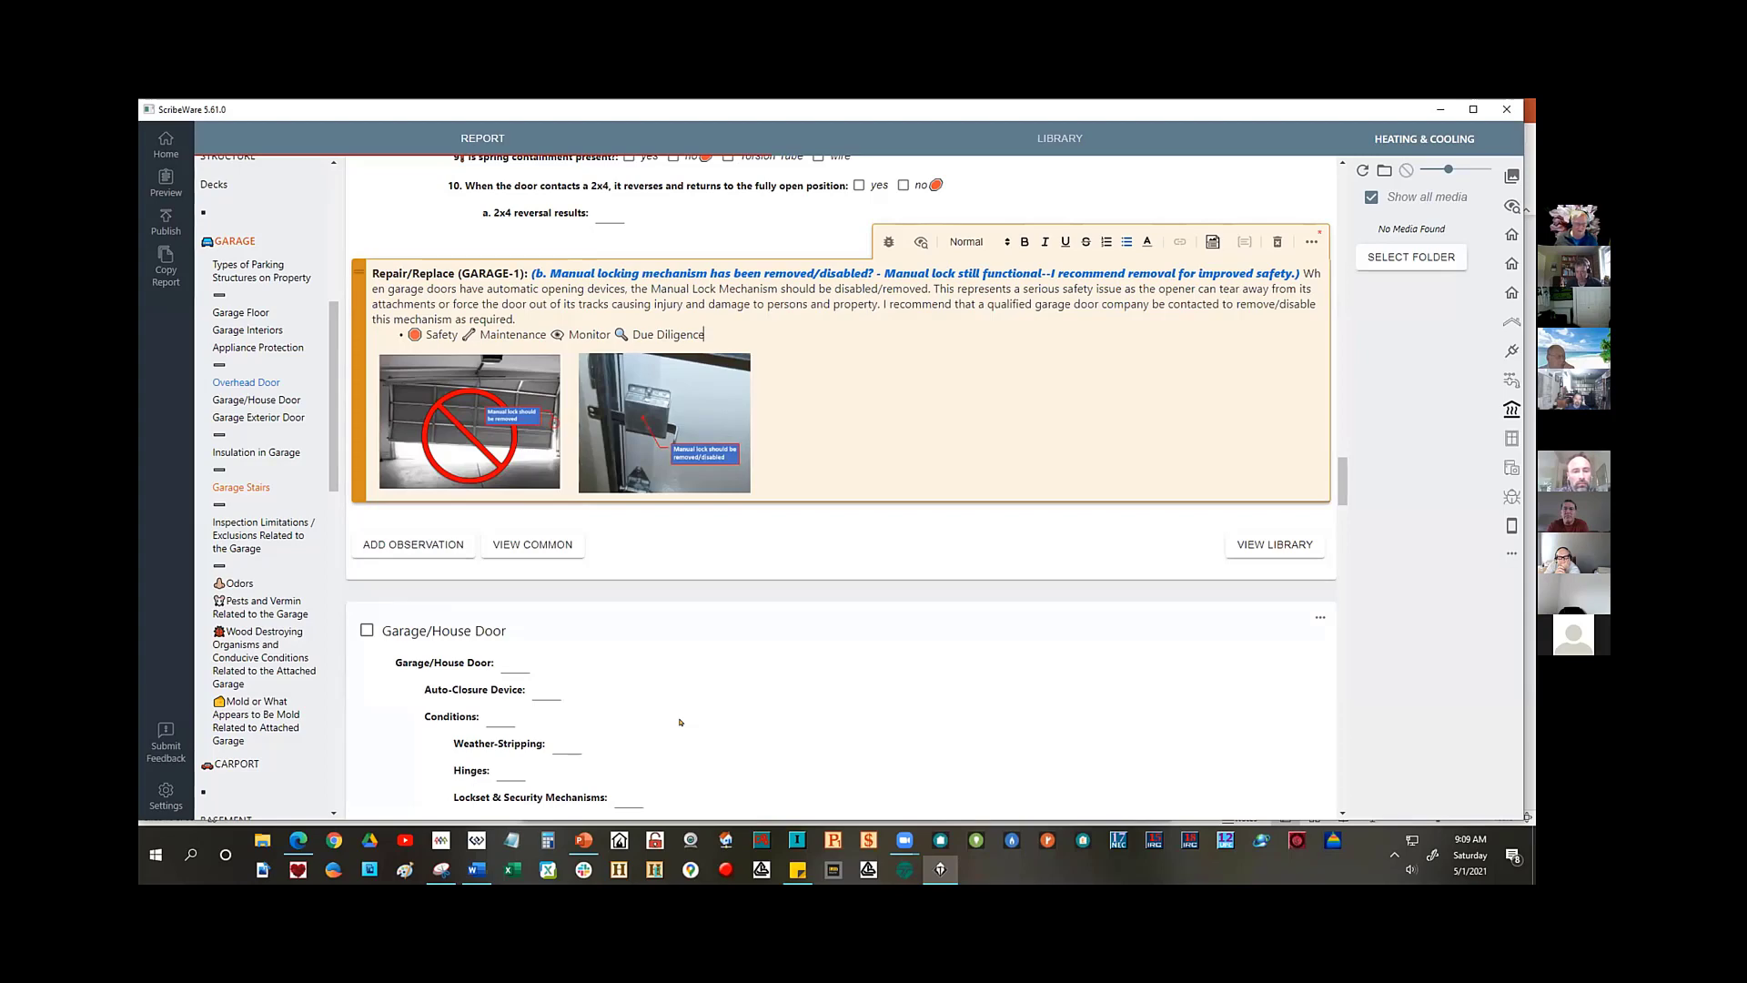
- Inspect the pasted manual lock photo in the image editor and close it without saving changes
{"action": "mouse_move", "coordinate": [713, 452]}
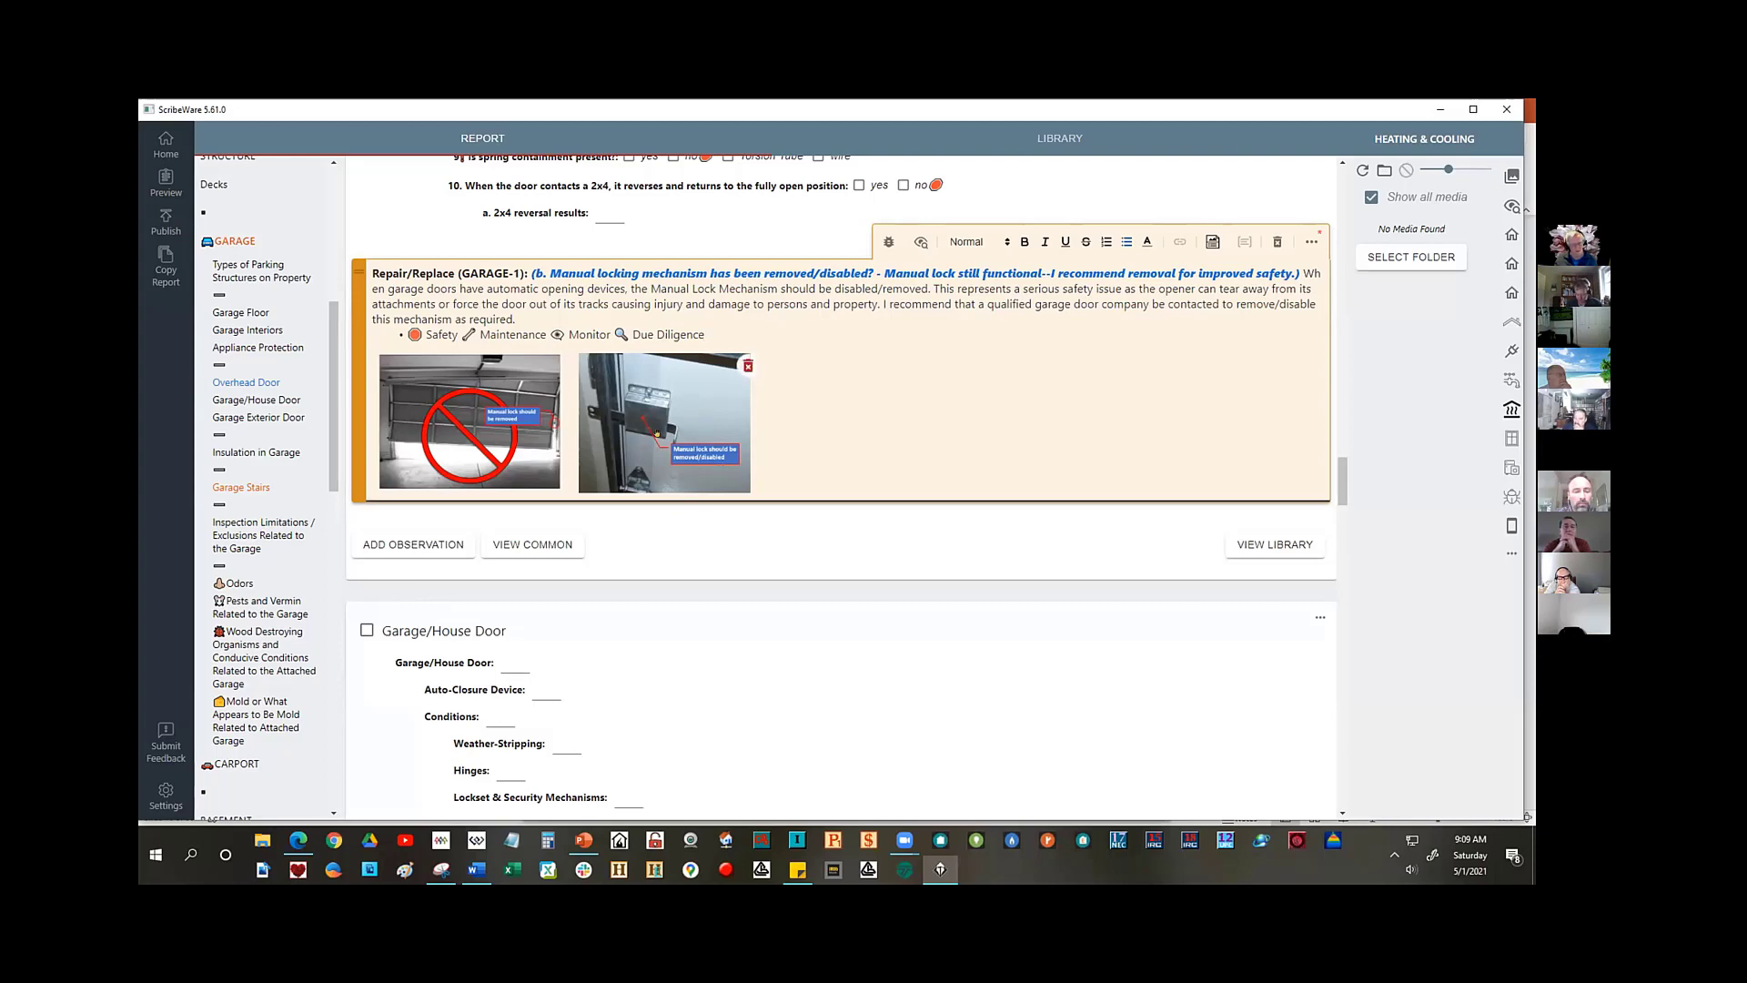
{"action": "left_click", "coordinate": [678, 446]}
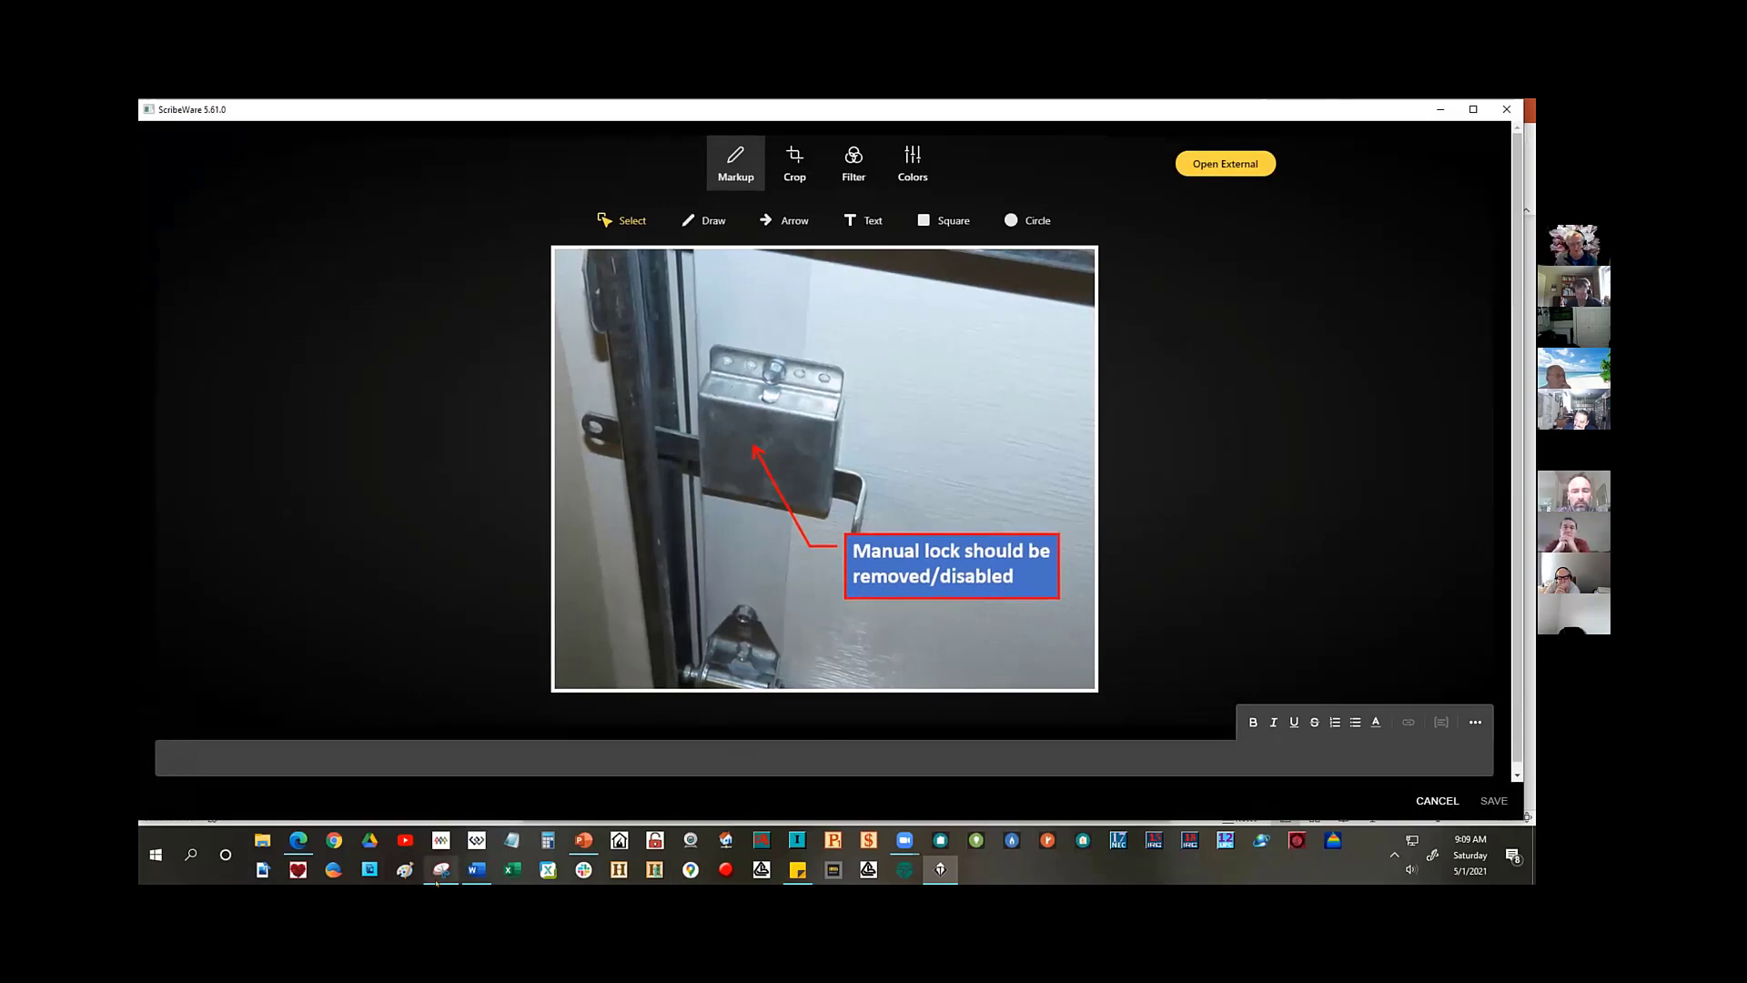
{"action": "mouse_move", "coordinate": [452, 877]}
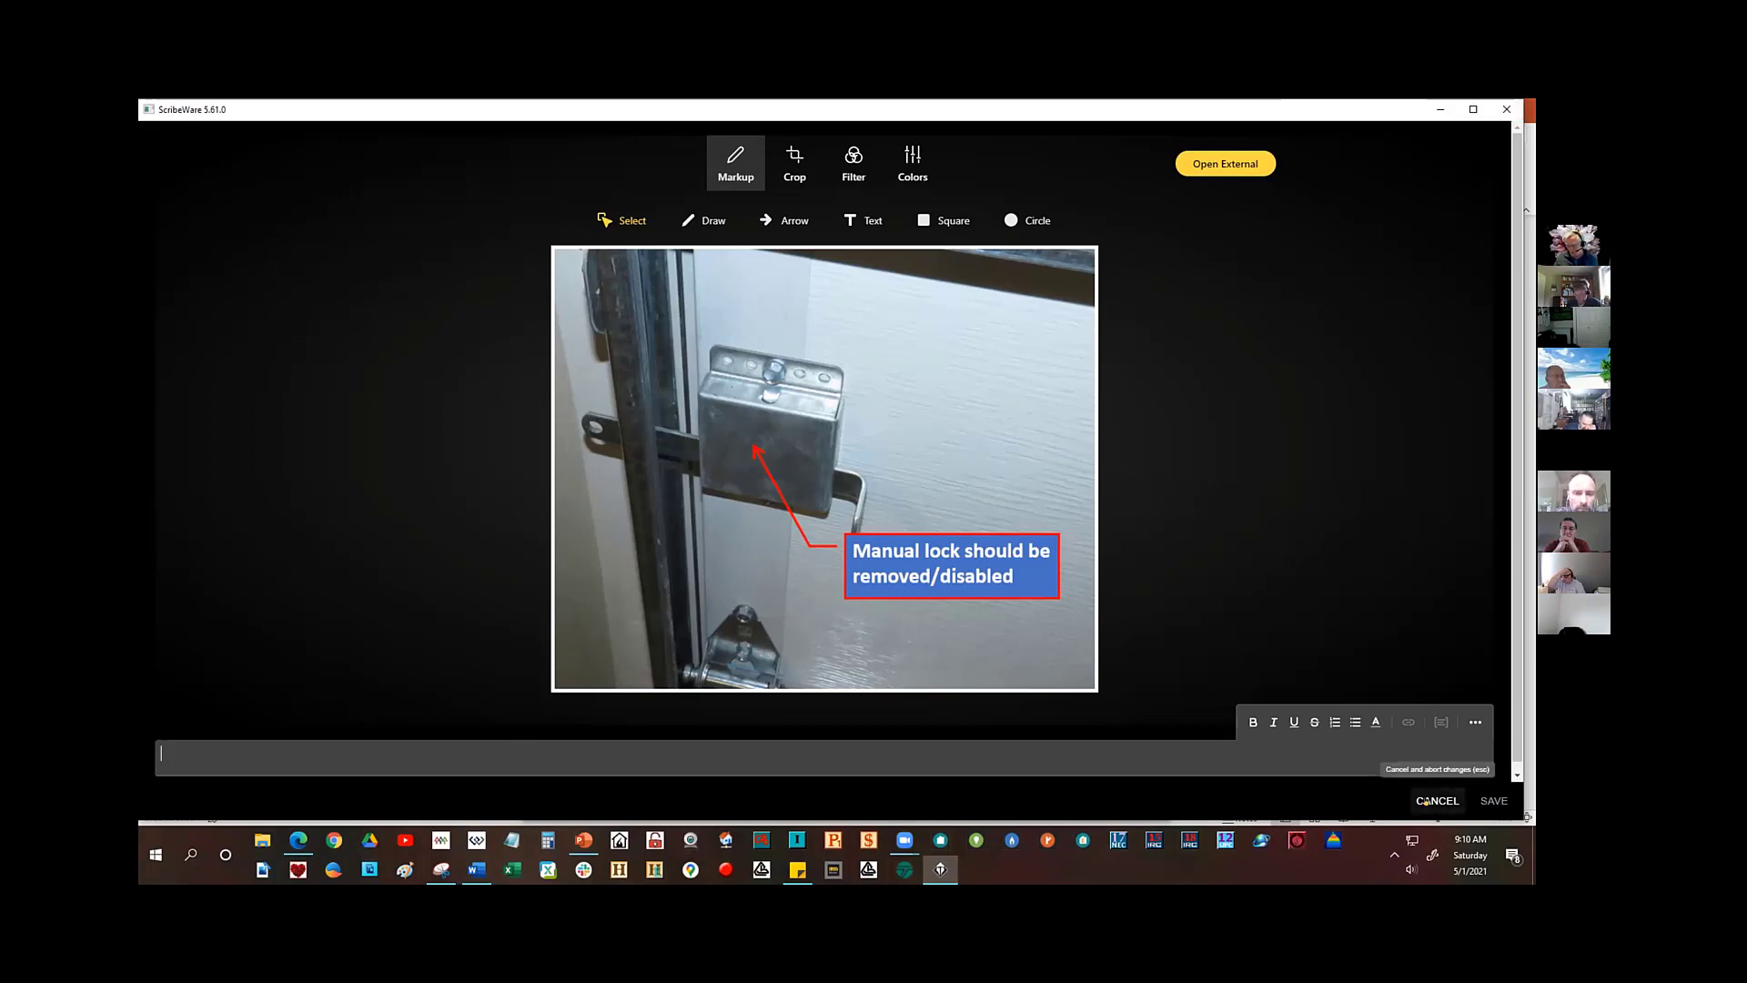
{"action": "left_click", "coordinate": [1383, 802]}
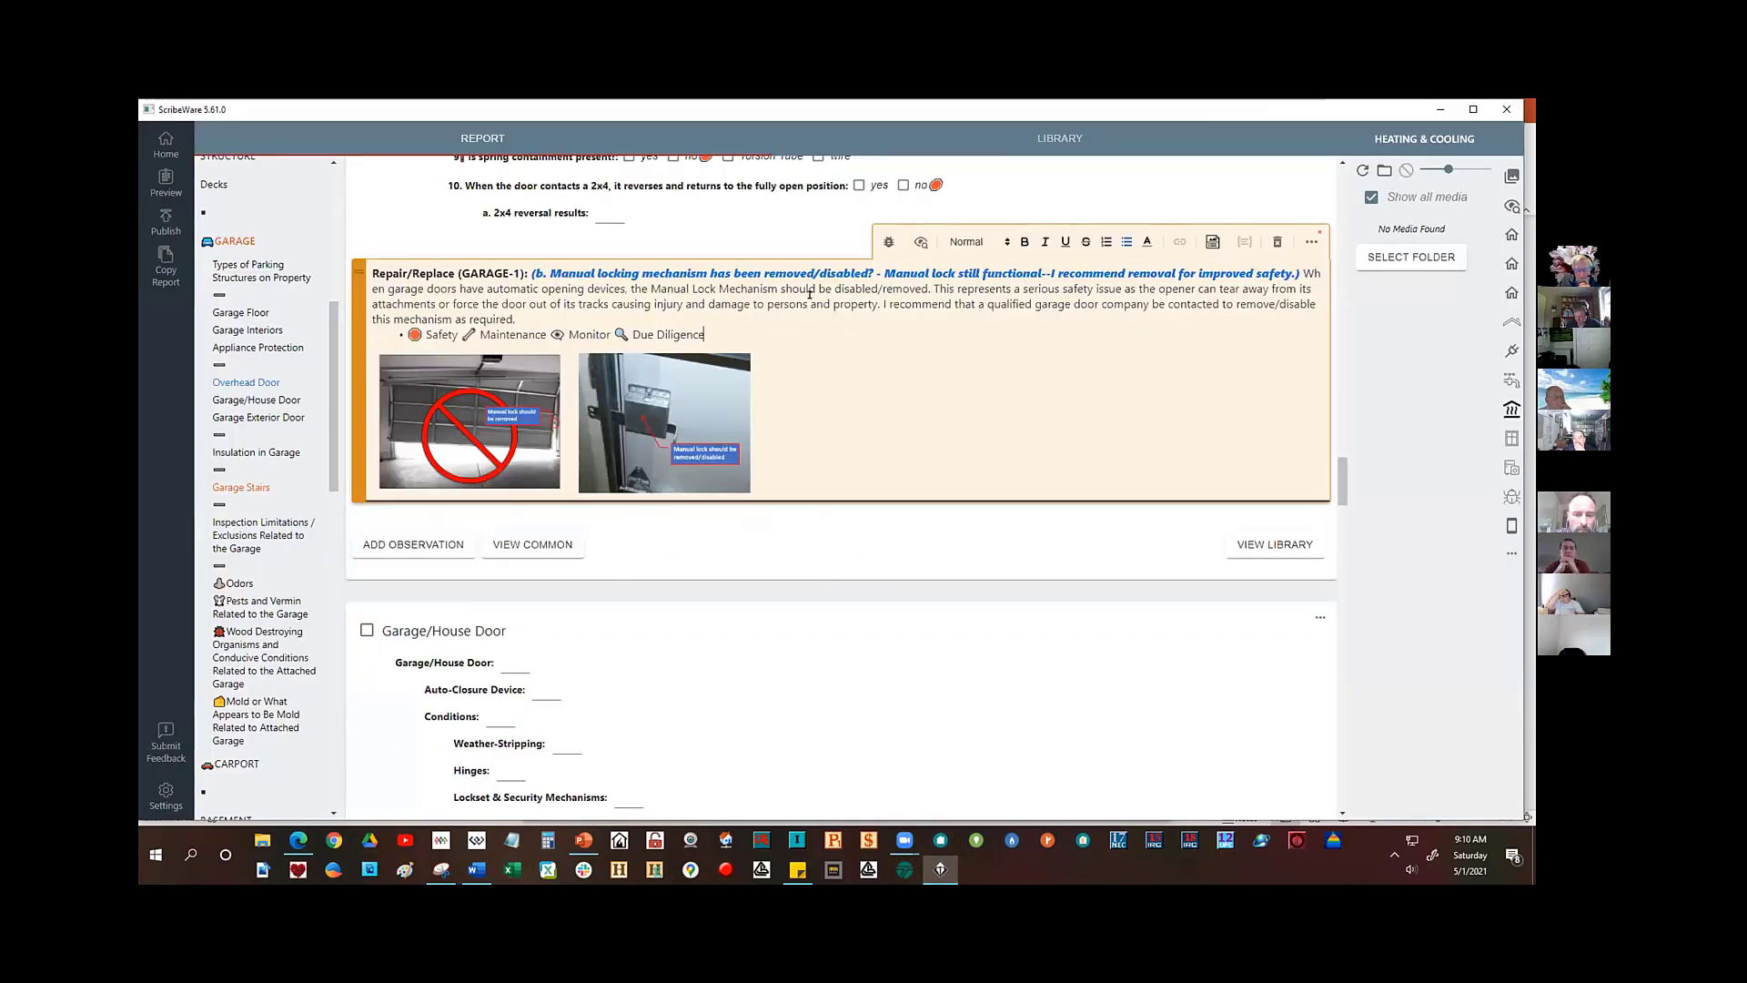
- Open the Overhead Door section of the garage report for editing its fields
{"action": "scroll", "coordinate": [805, 345], "scroll_direction": "up", "scroll_amount": 4}
{"action": "scroll", "coordinate": [841, 255], "scroll_direction": "up", "scroll_amount": 4}
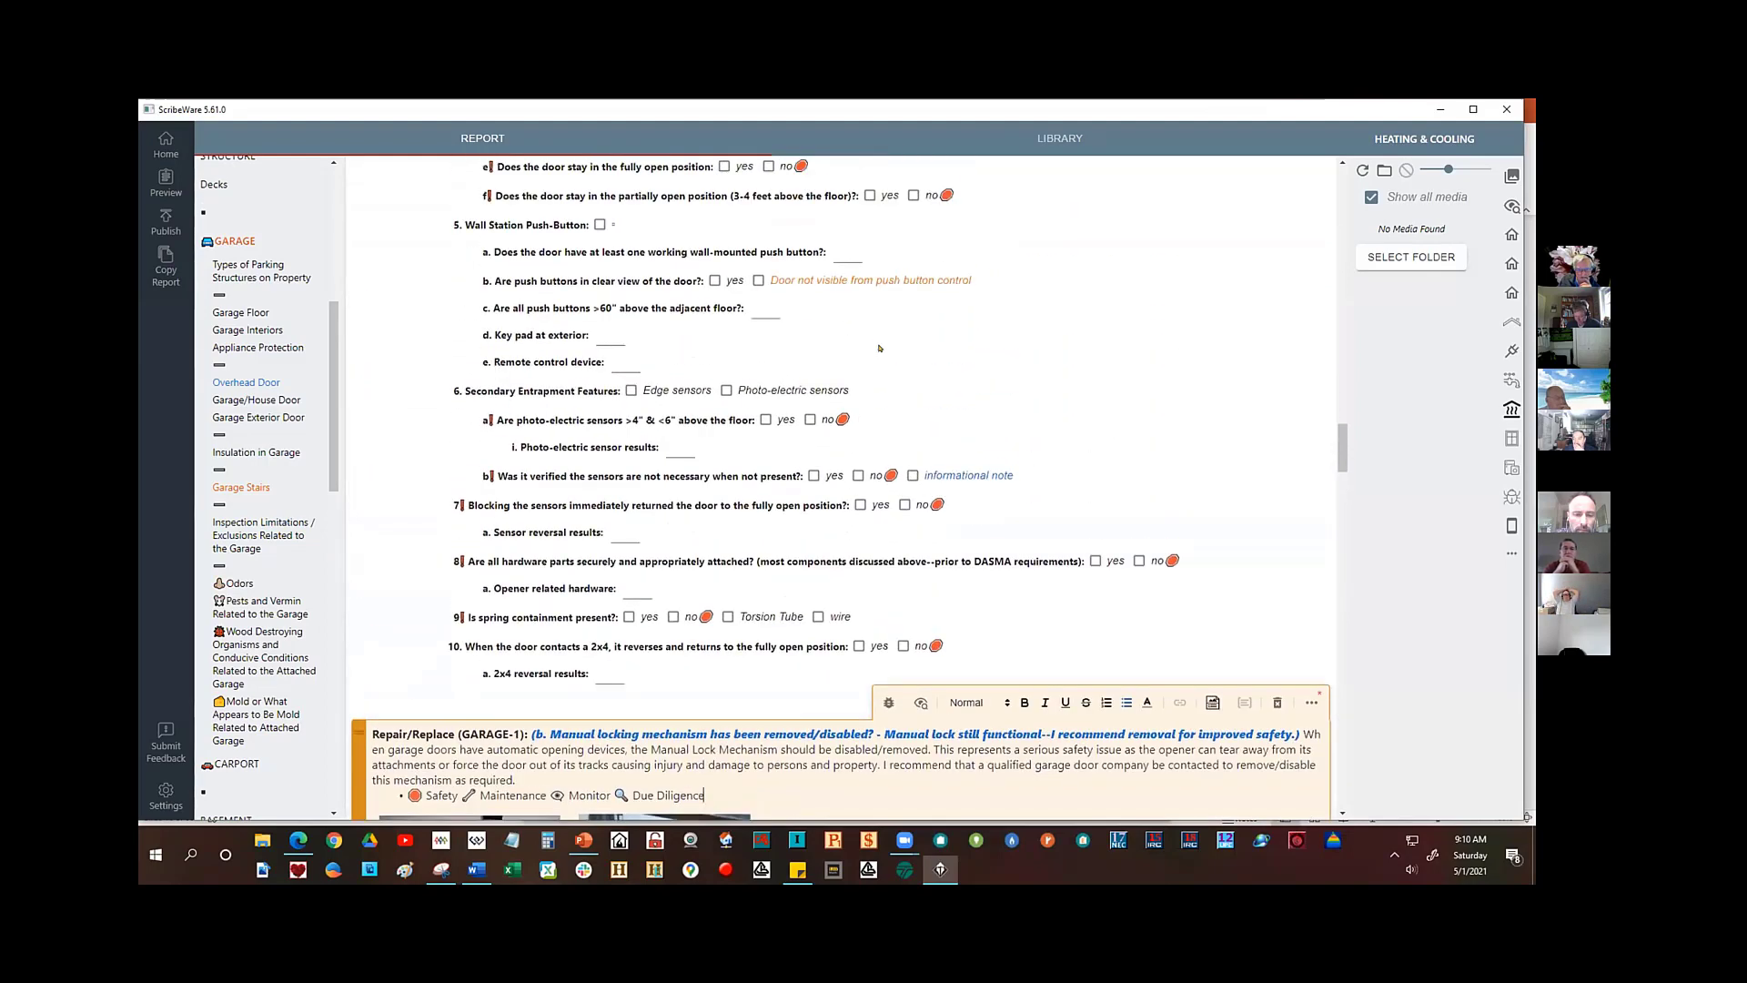
{"action": "scroll", "coordinate": [841, 256], "scroll_direction": "down", "scroll_amount": 5}
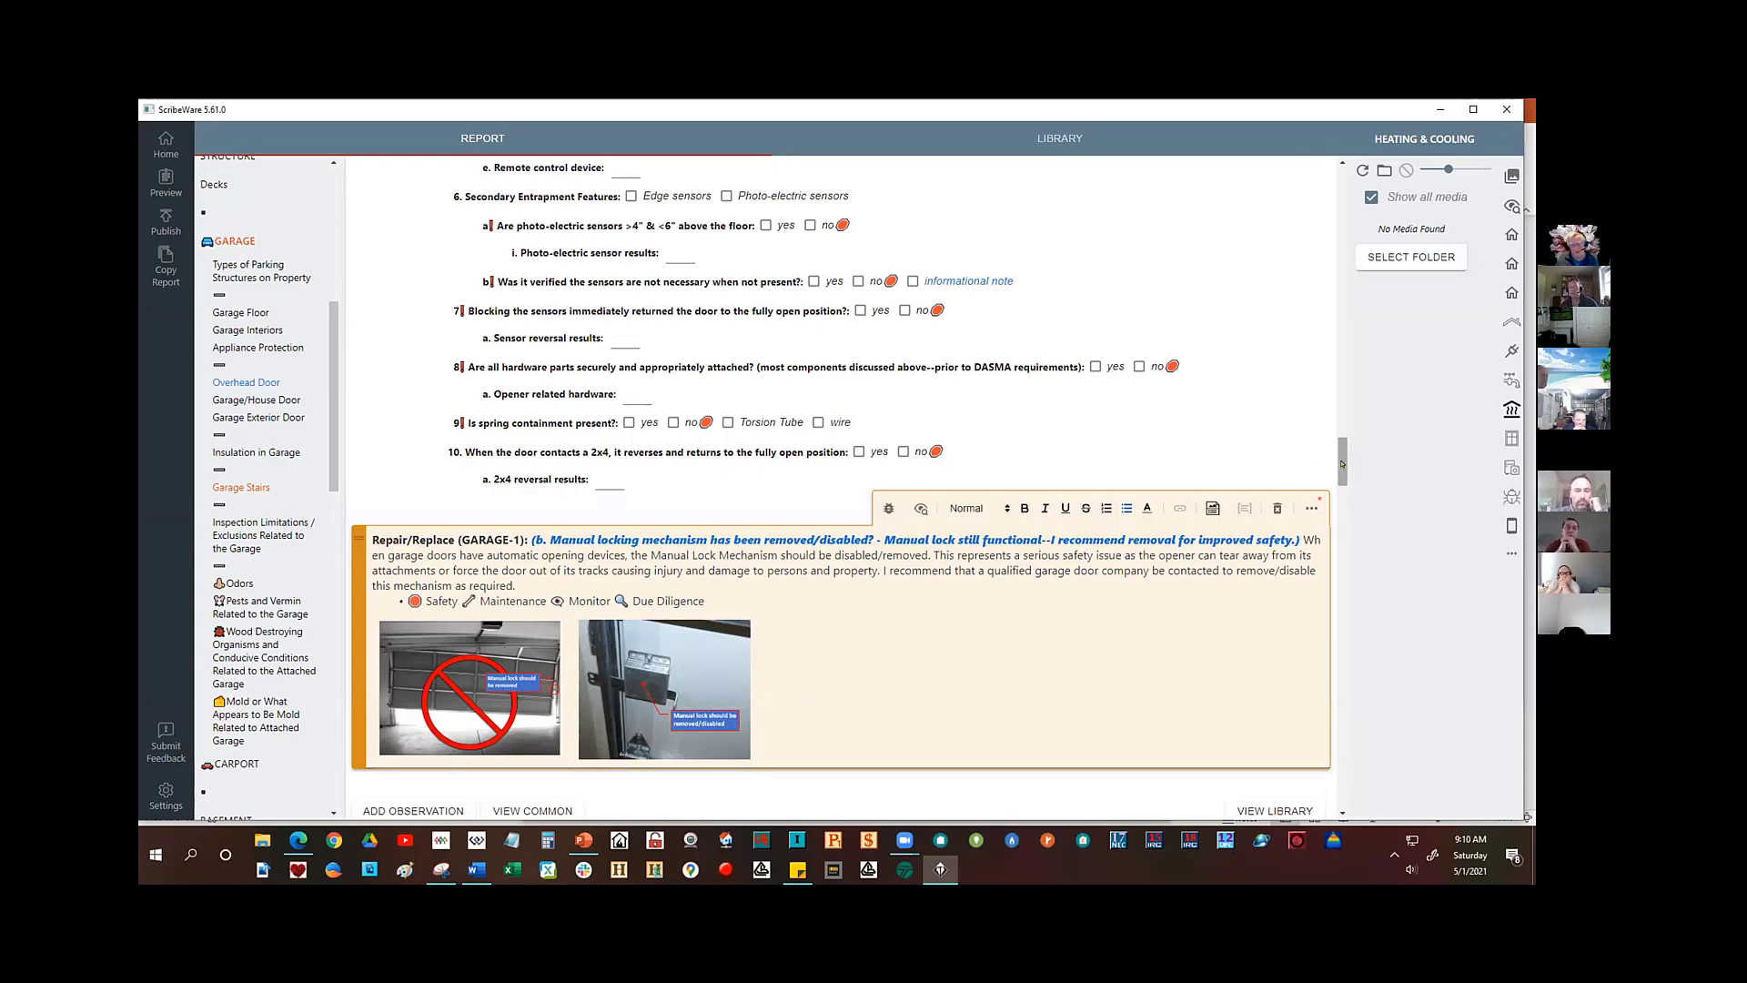
{"action": "left_click_drag", "start_coordinate": [1343, 466], "coordinate": [1339, 378]}
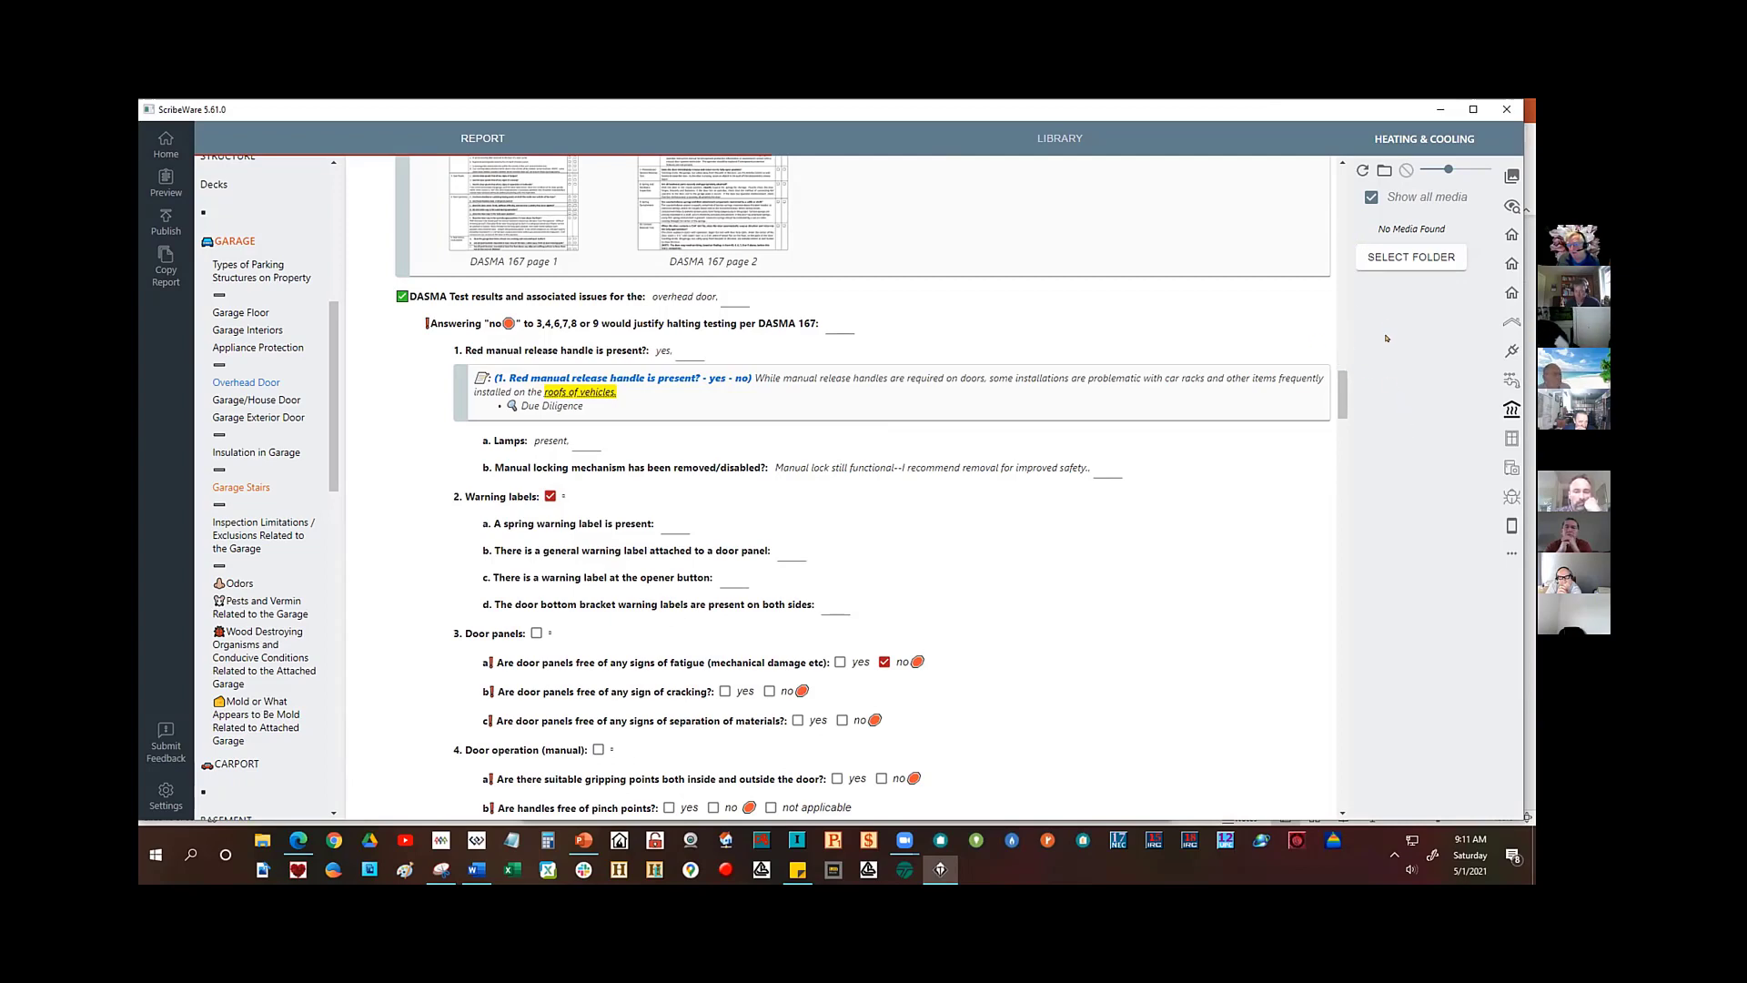
{"action": "scroll", "coordinate": [1347, 223], "scroll_direction": "up", "scroll_amount": 2}
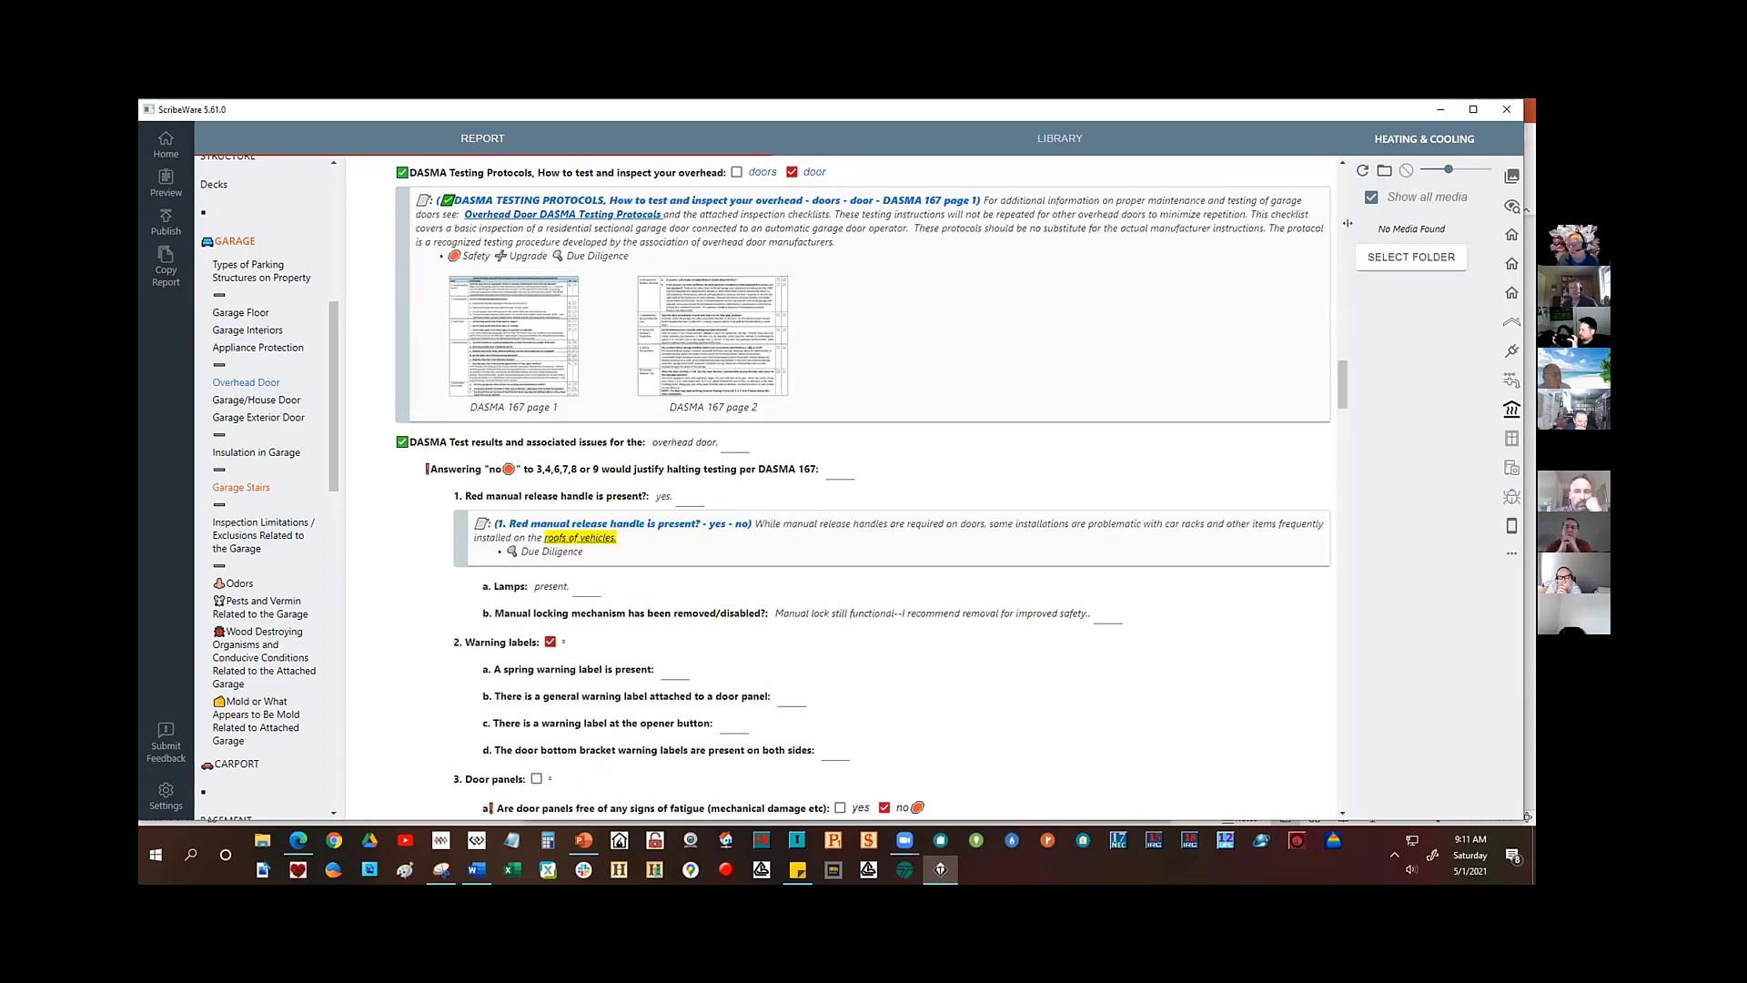
{"action": "scroll", "coordinate": [1293, 211], "scroll_direction": "up", "scroll_amount": 3}
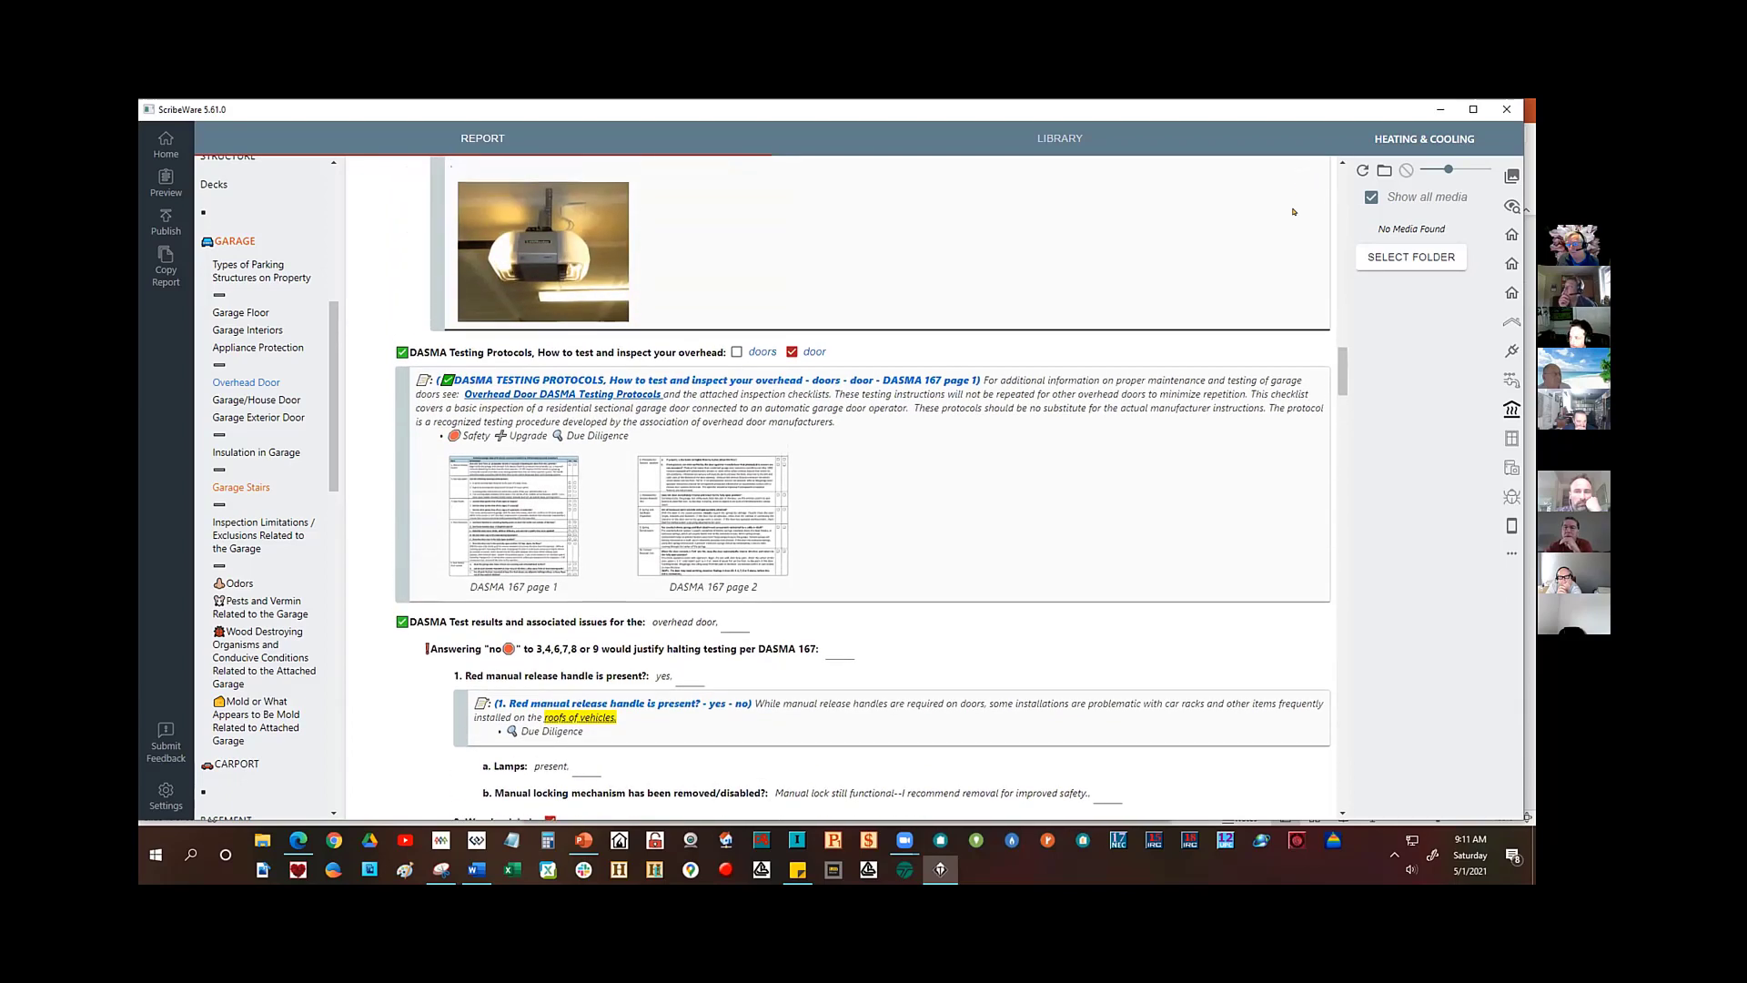
{"action": "scroll", "coordinate": [1311, 273], "scroll_direction": "up", "scroll_amount": 3}
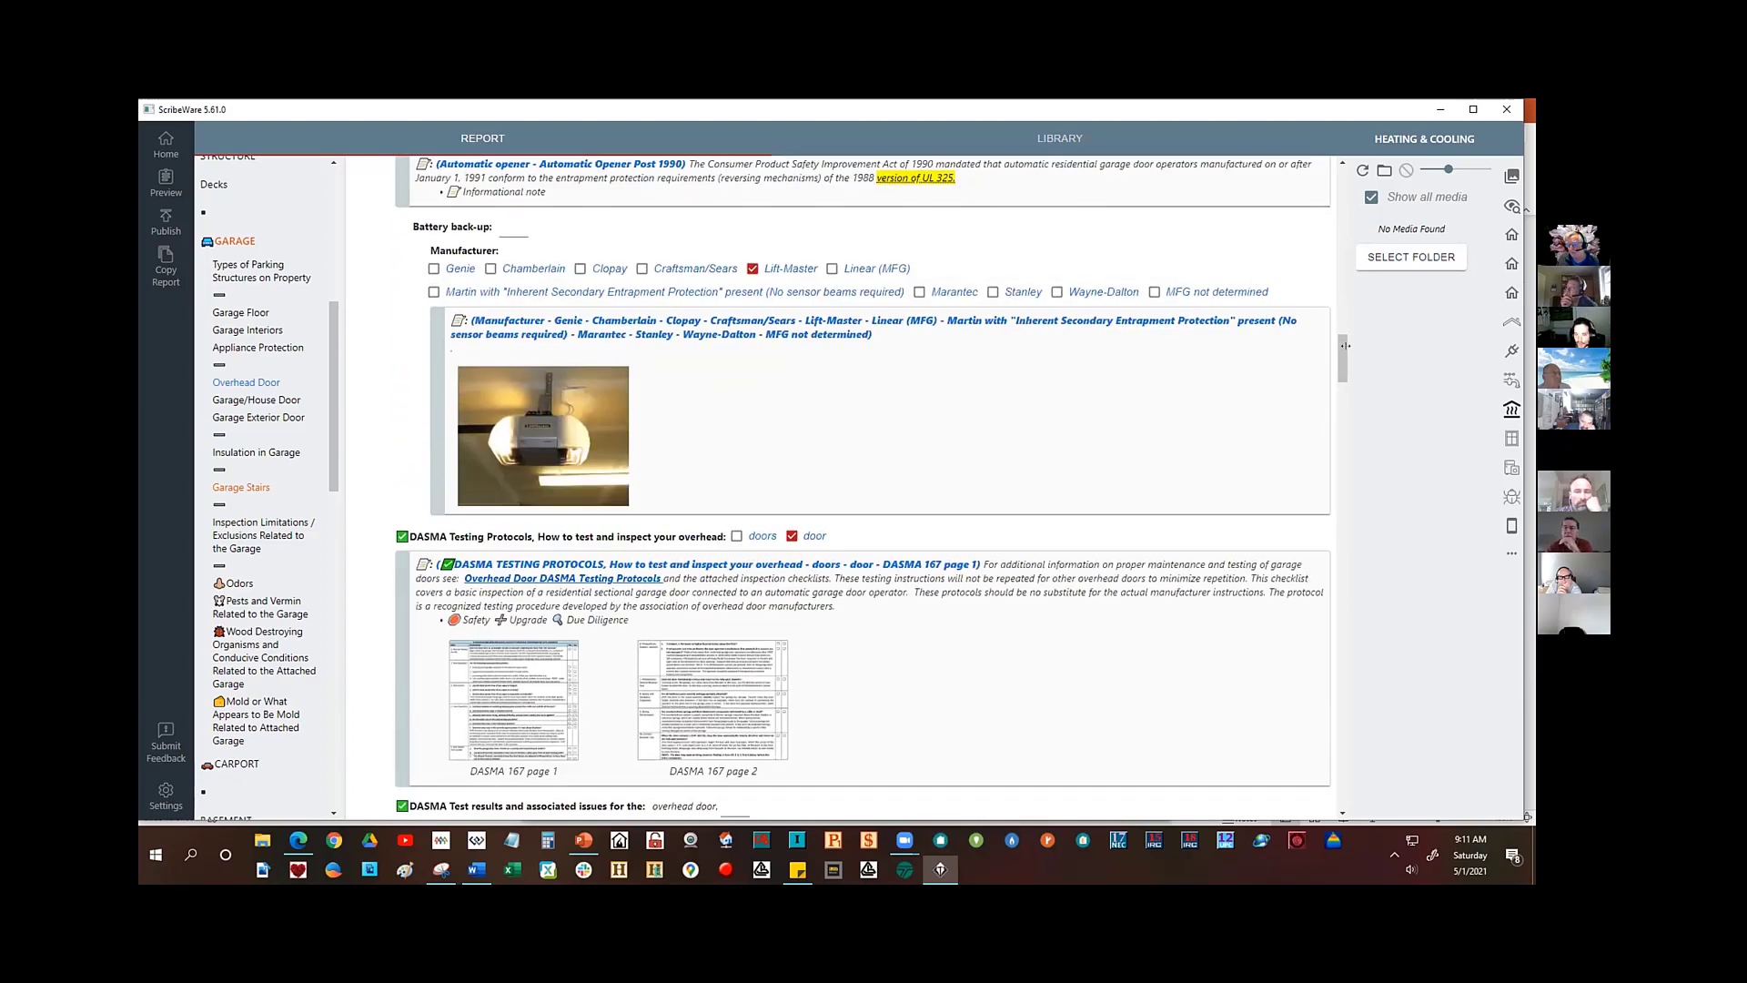
{"action": "scroll", "coordinate": [1345, 346], "scroll_direction": "up", "scroll_amount": 10}
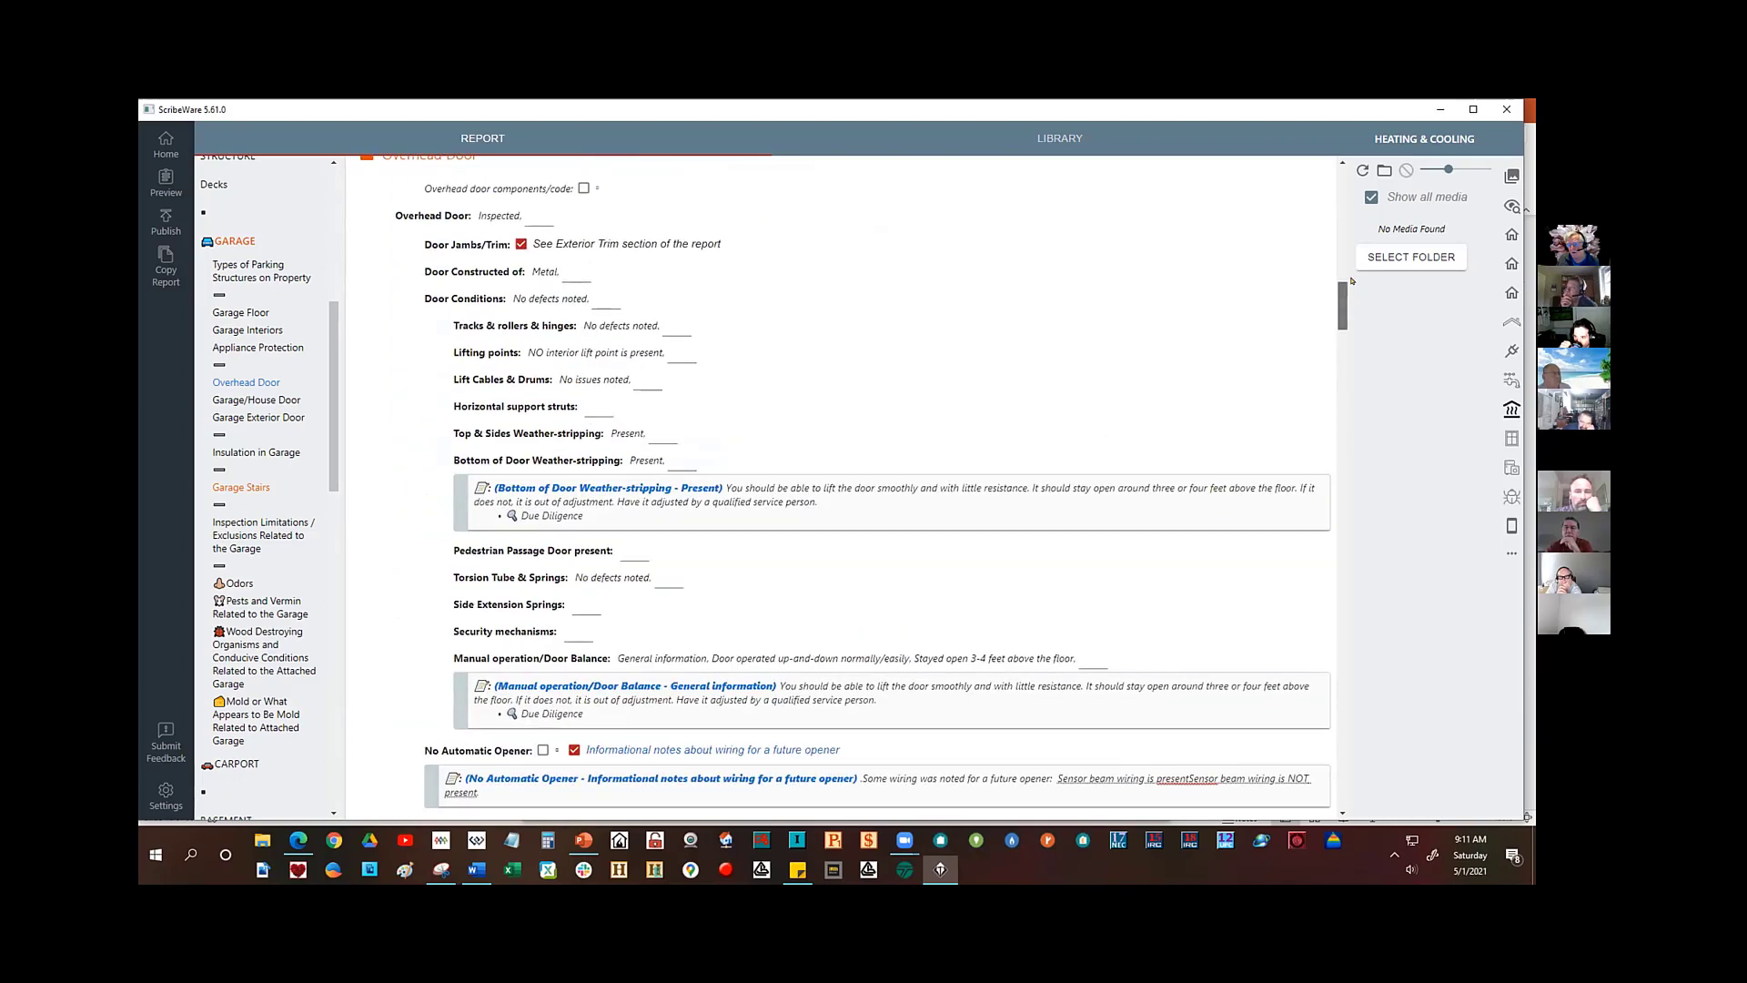
{"action": "scroll", "coordinate": [1352, 280], "scroll_direction": "up", "scroll_amount": 4}
{"action": "scroll", "coordinate": [1351, 300], "scroll_direction": "down", "scroll_amount": 1}
{"action": "left_click", "coordinate": [1321, 350]}
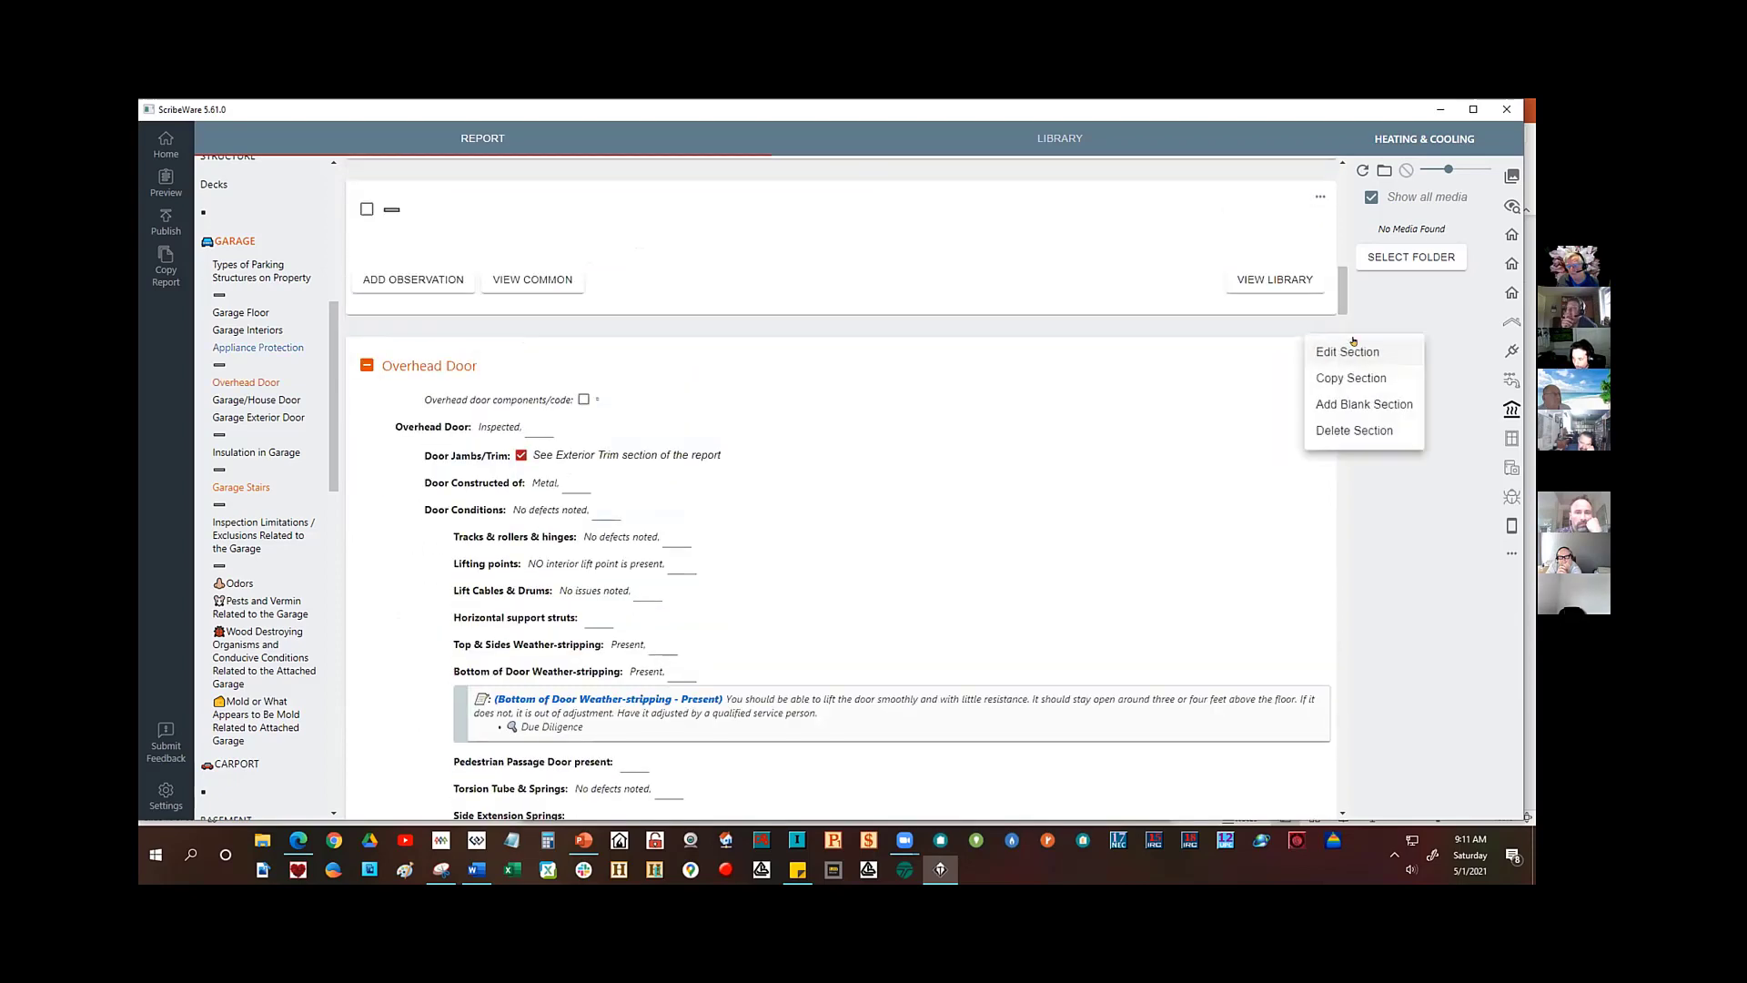
{"action": "left_click", "coordinate": [1335, 351]}
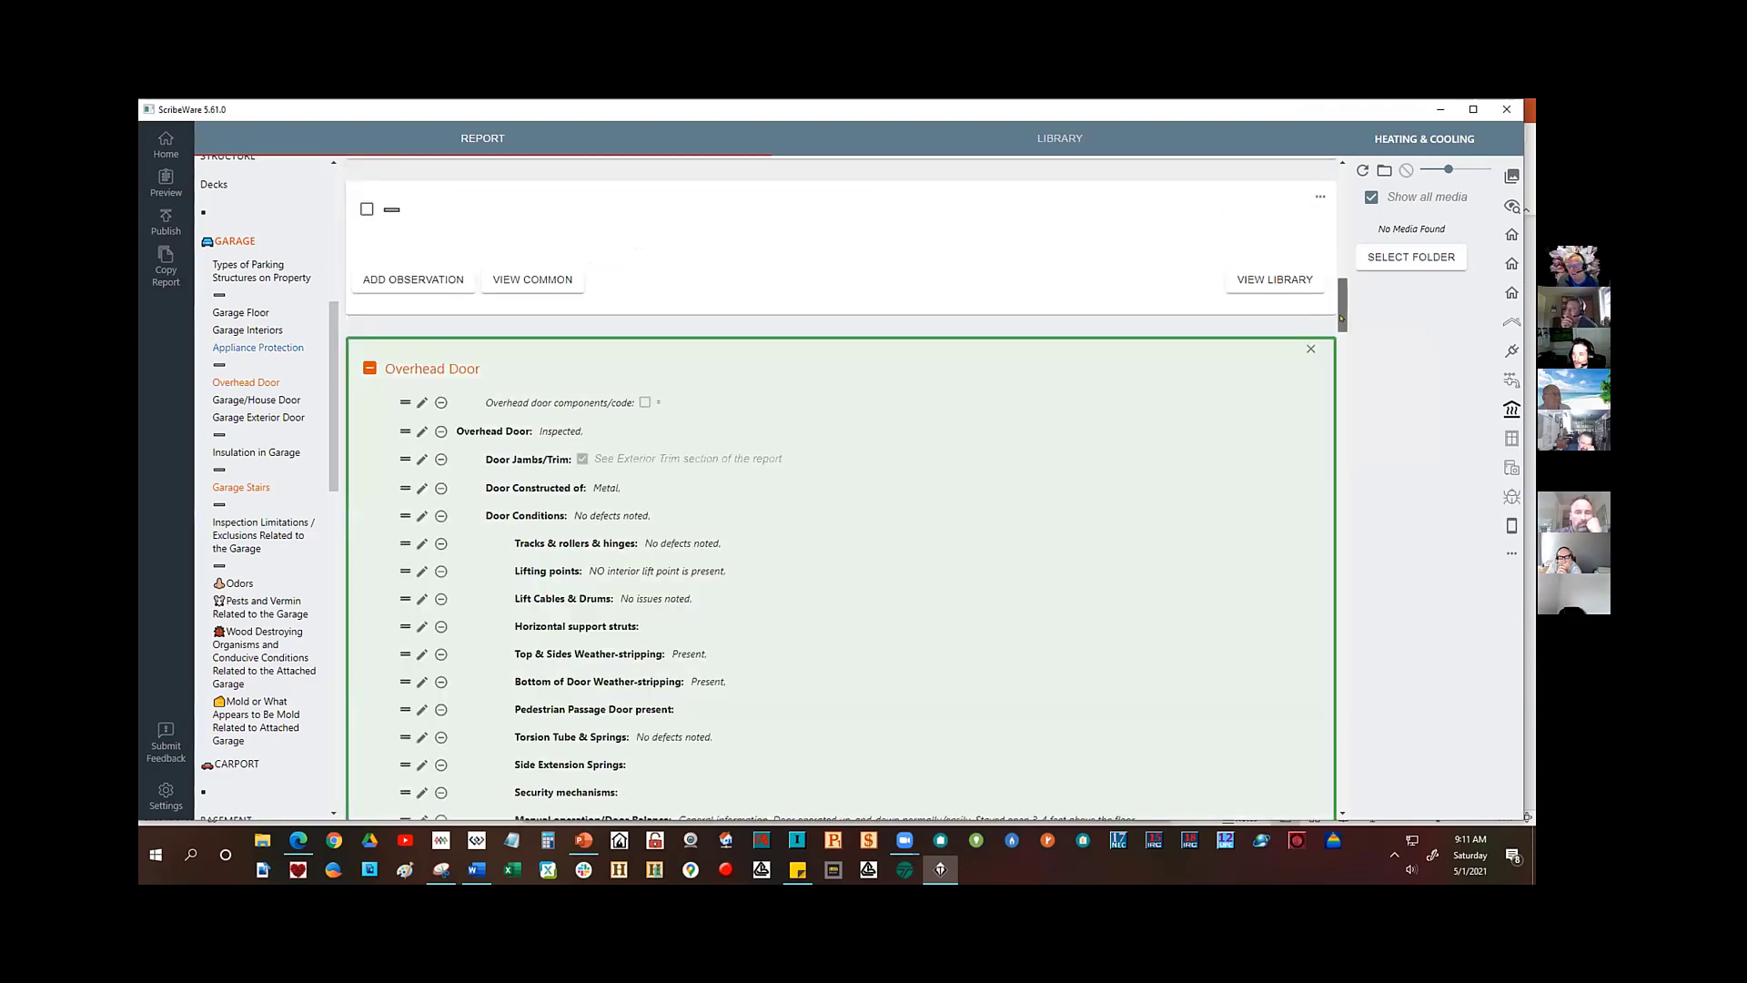
- Indent the "2. Warning labels" field far deeper by adding leading spaces to its name, and save the field
{"action": "scroll", "coordinate": [1341, 371], "scroll_direction": "down", "scroll_amount": 10}
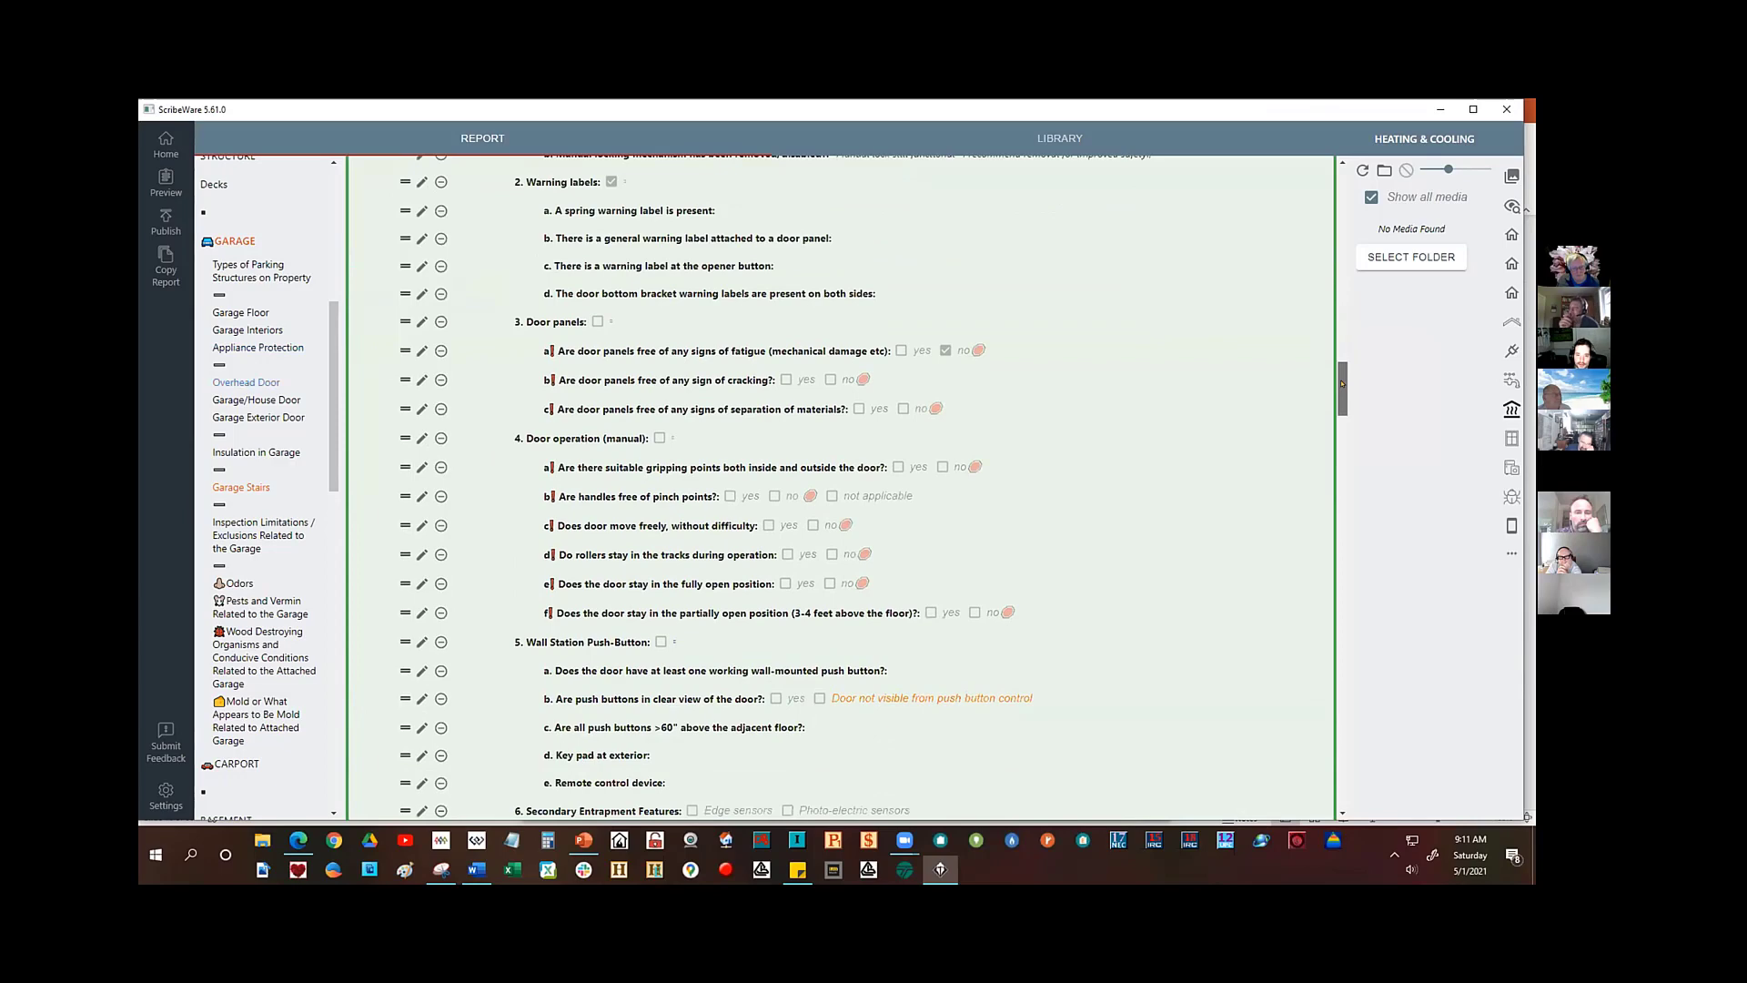
{"action": "left_click", "coordinate": [421, 182]}
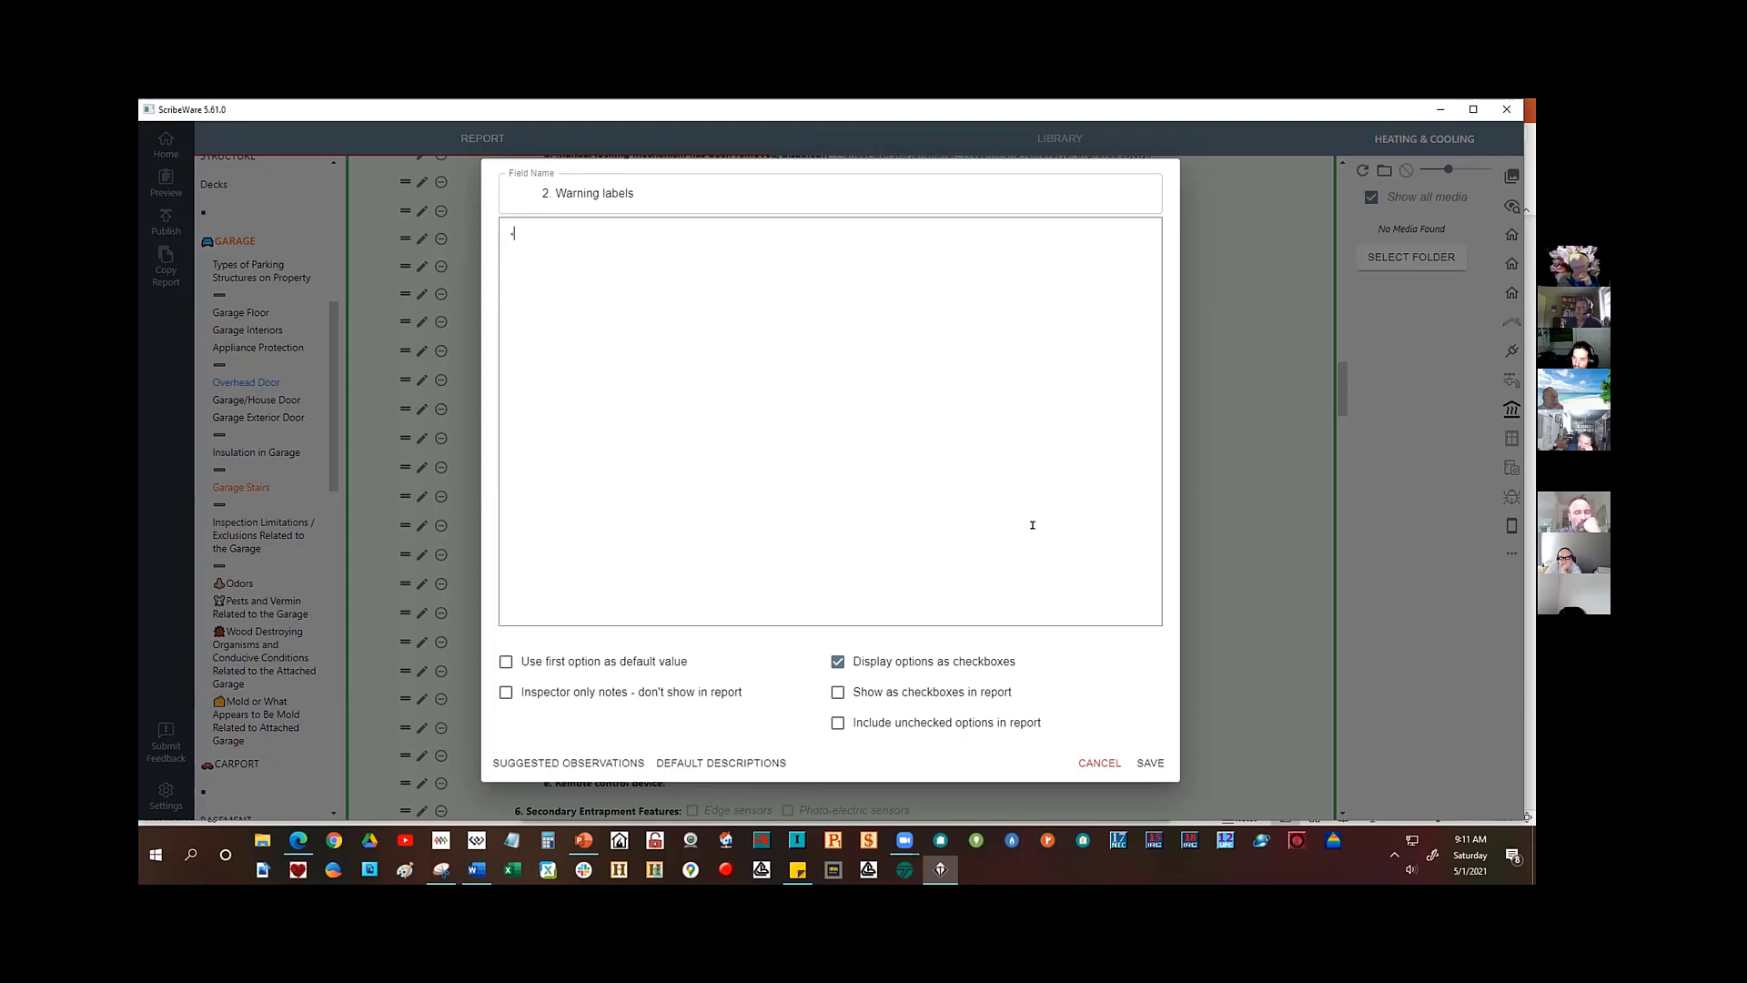
{"action": "left_click", "coordinate": [1148, 763]}
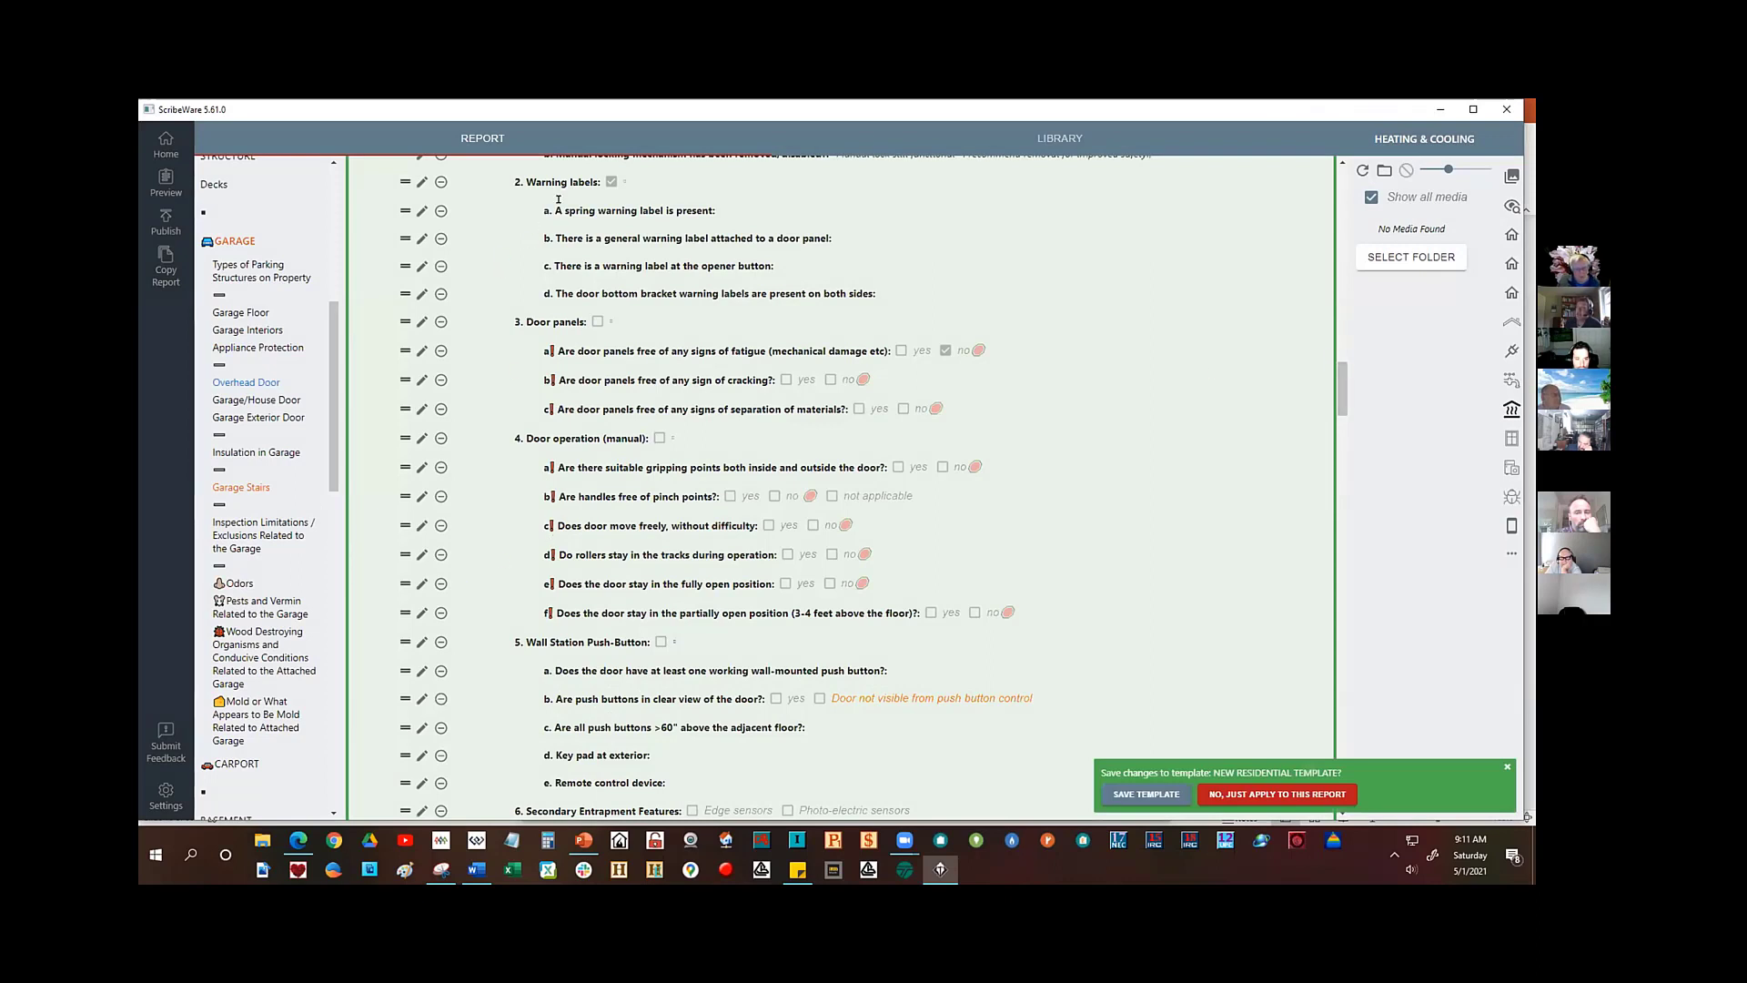
{"action": "left_click", "coordinate": [421, 182]}
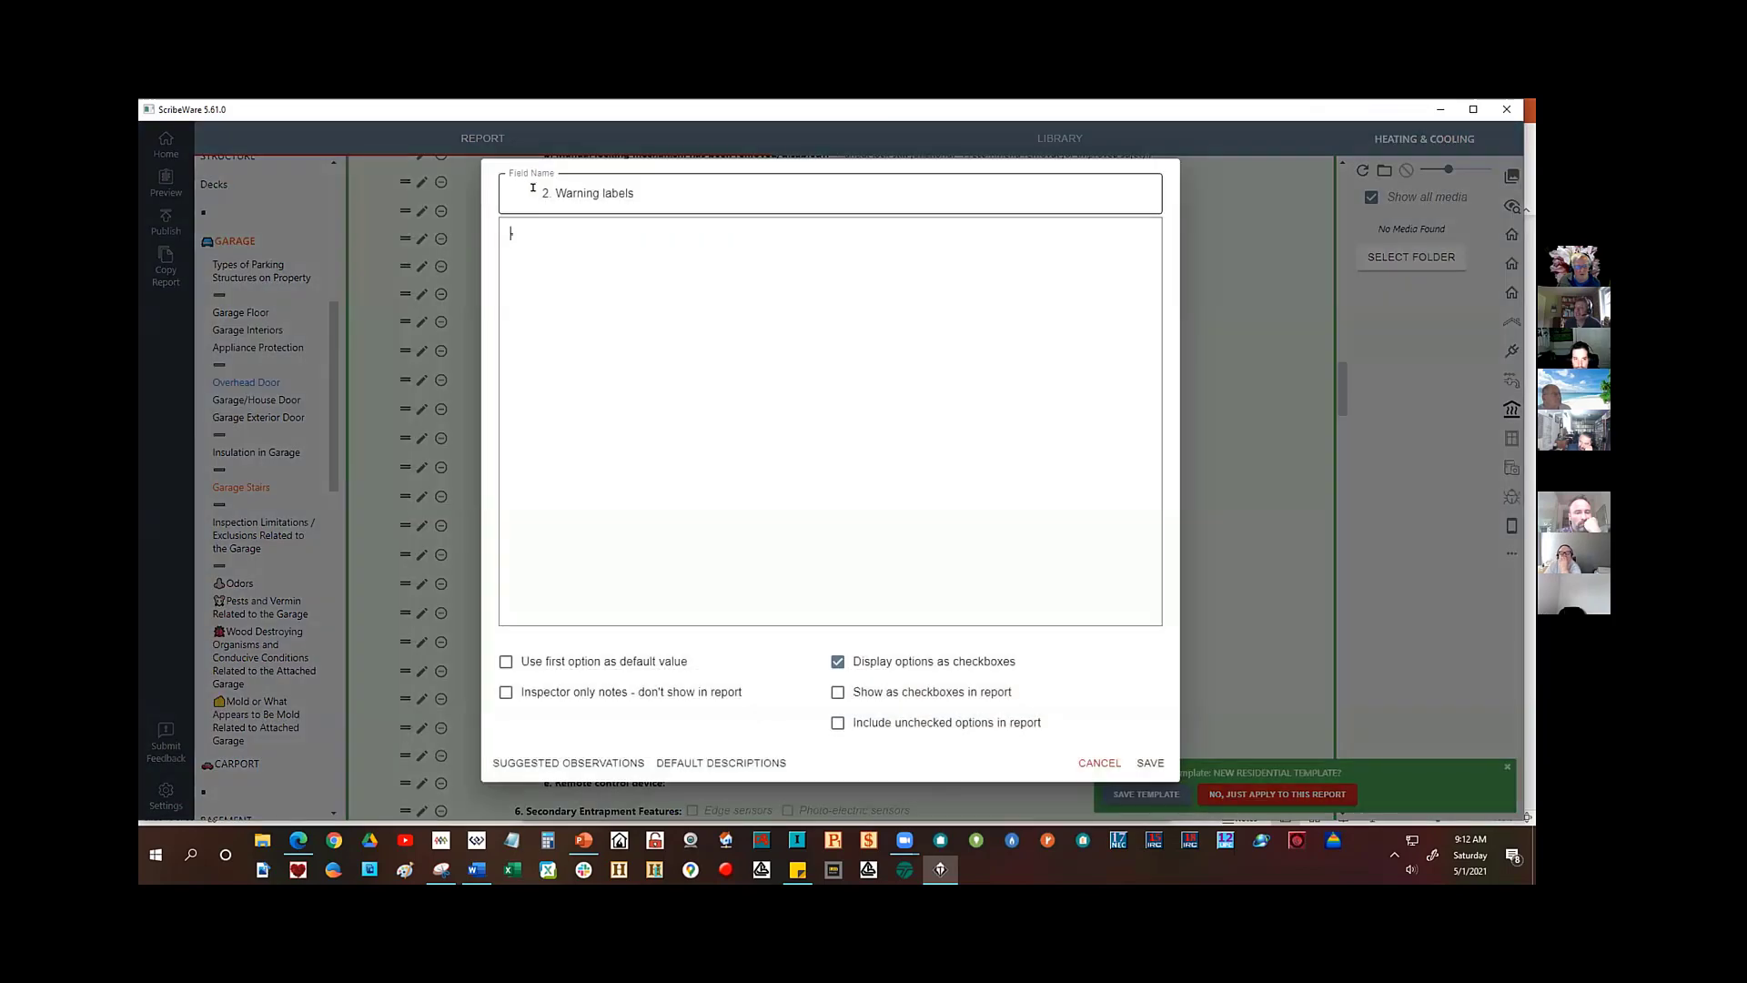
{"action": "left_click_drag", "start_coordinate": [539, 193], "coordinate": [473, 200]}
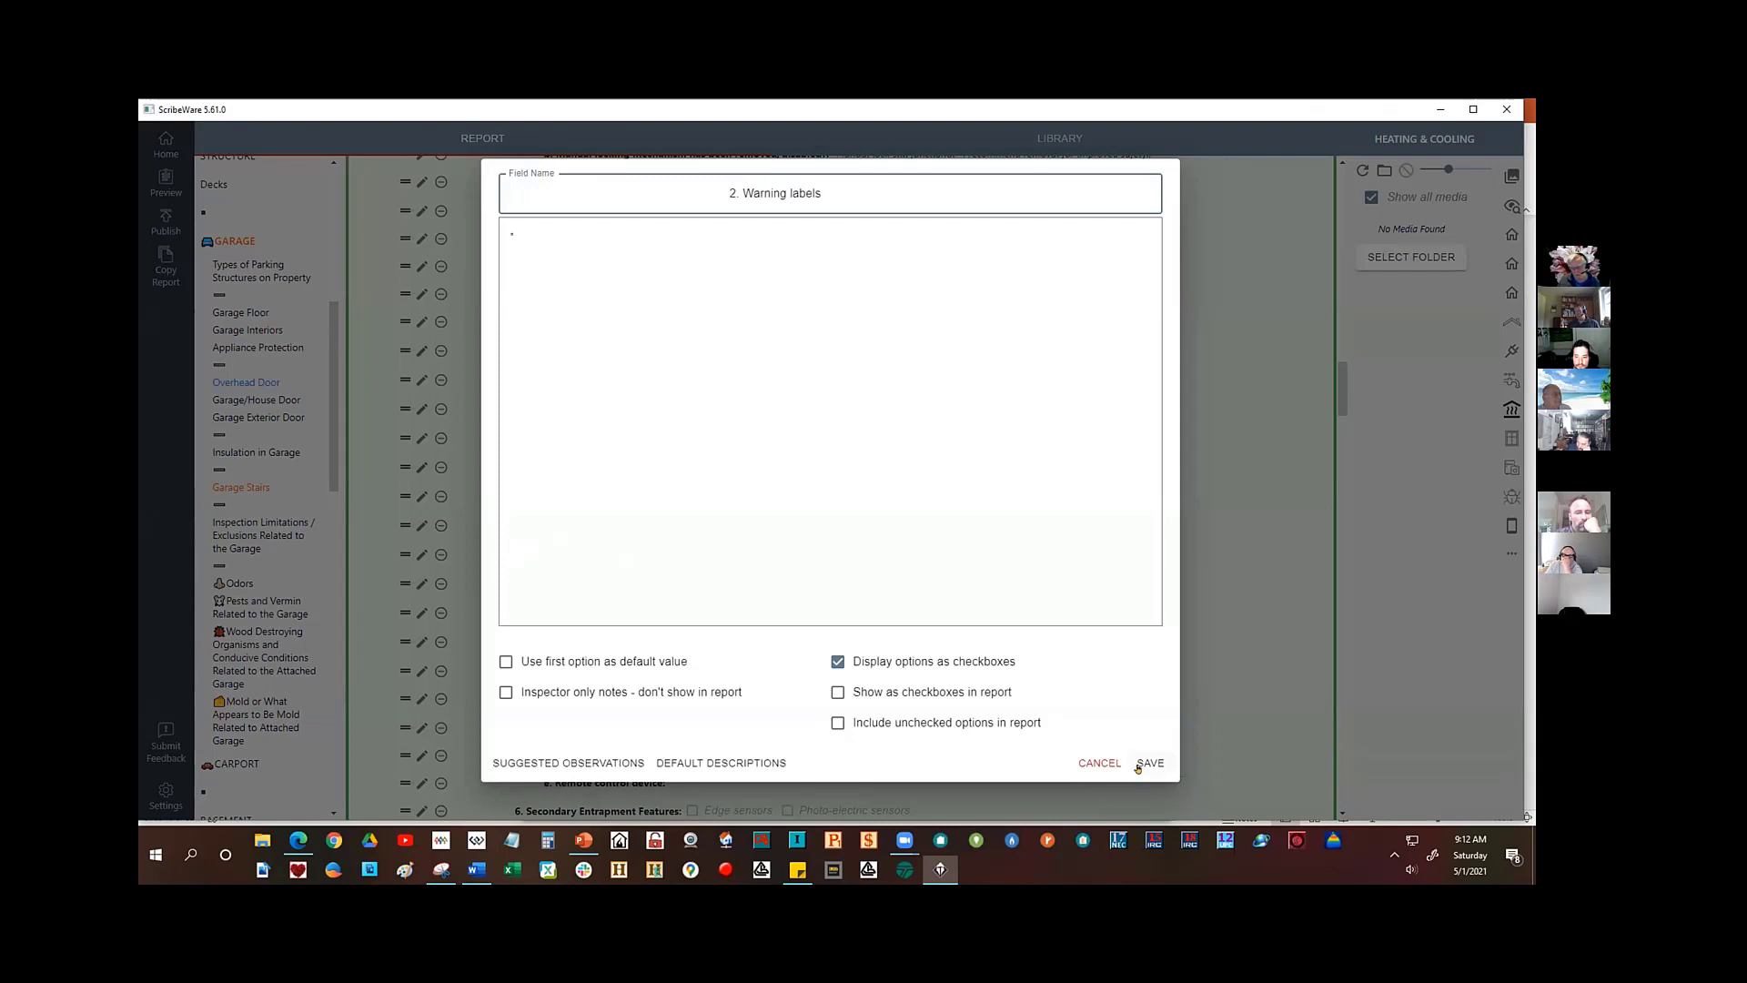
{"action": "left_click", "coordinate": [1145, 765]}
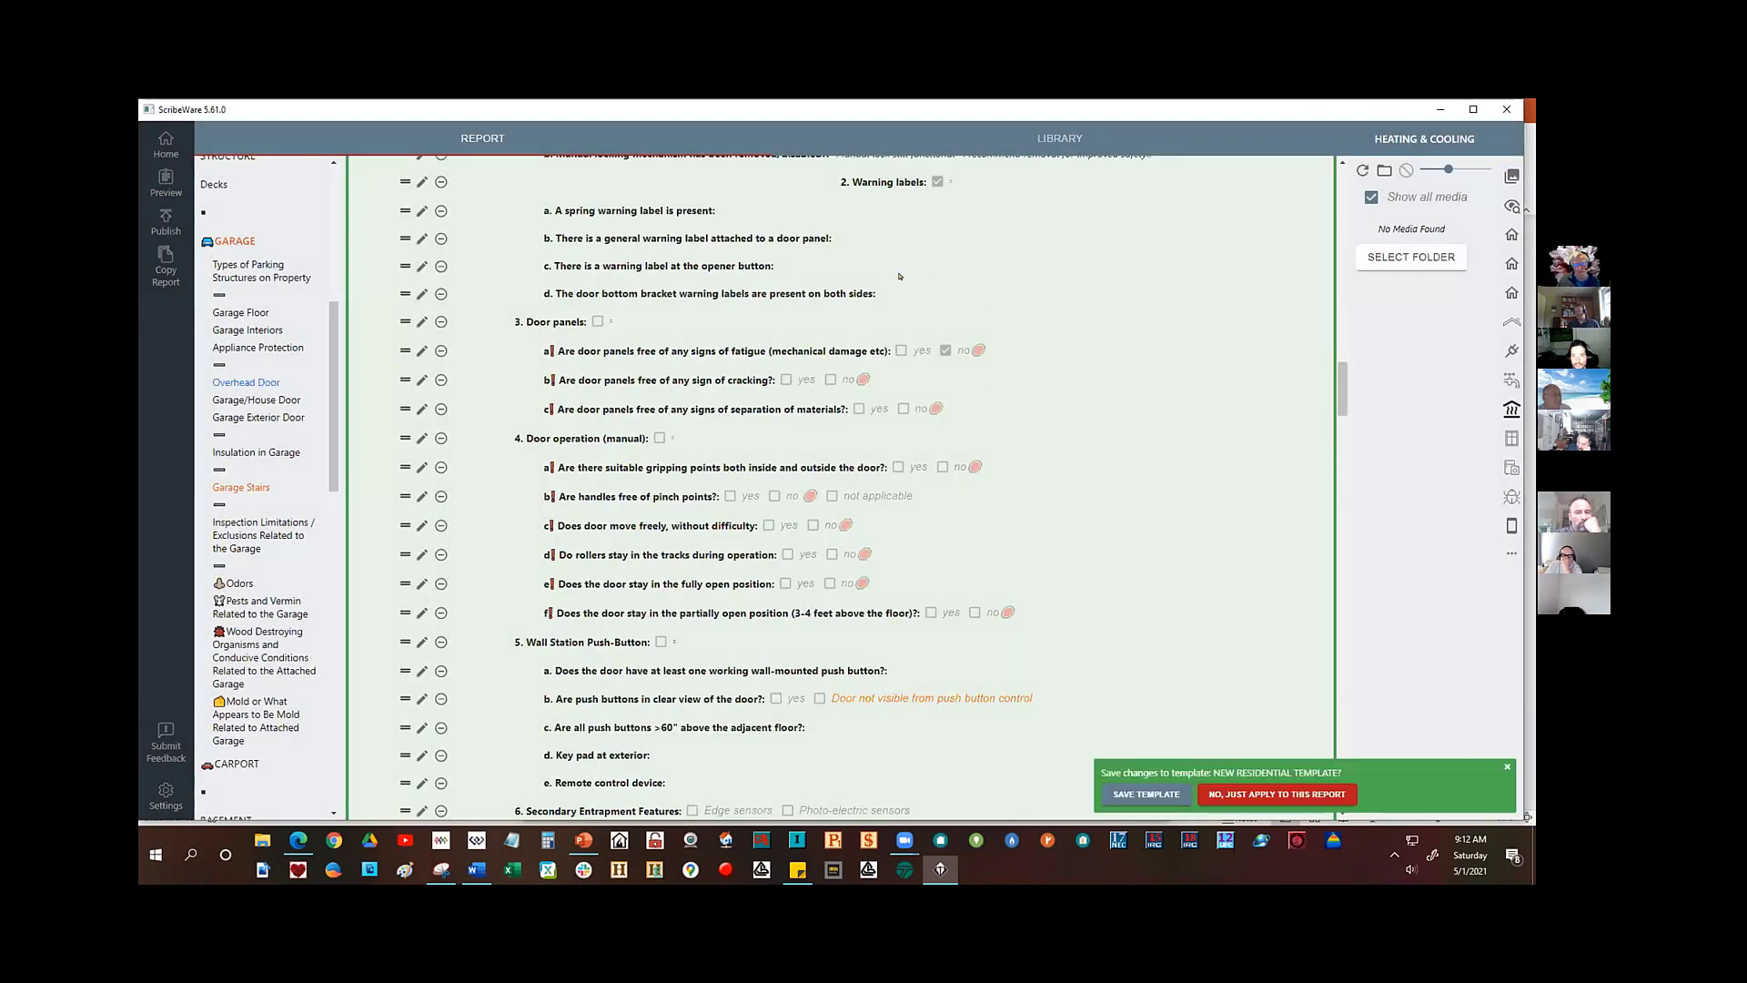
- Remove most of the leading spaces before "2. Warning labels" so it lines up with the lettered sub-items, and save the field
{"action": "scroll", "coordinate": [892, 264], "scroll_direction": "up", "scroll_amount": 3}
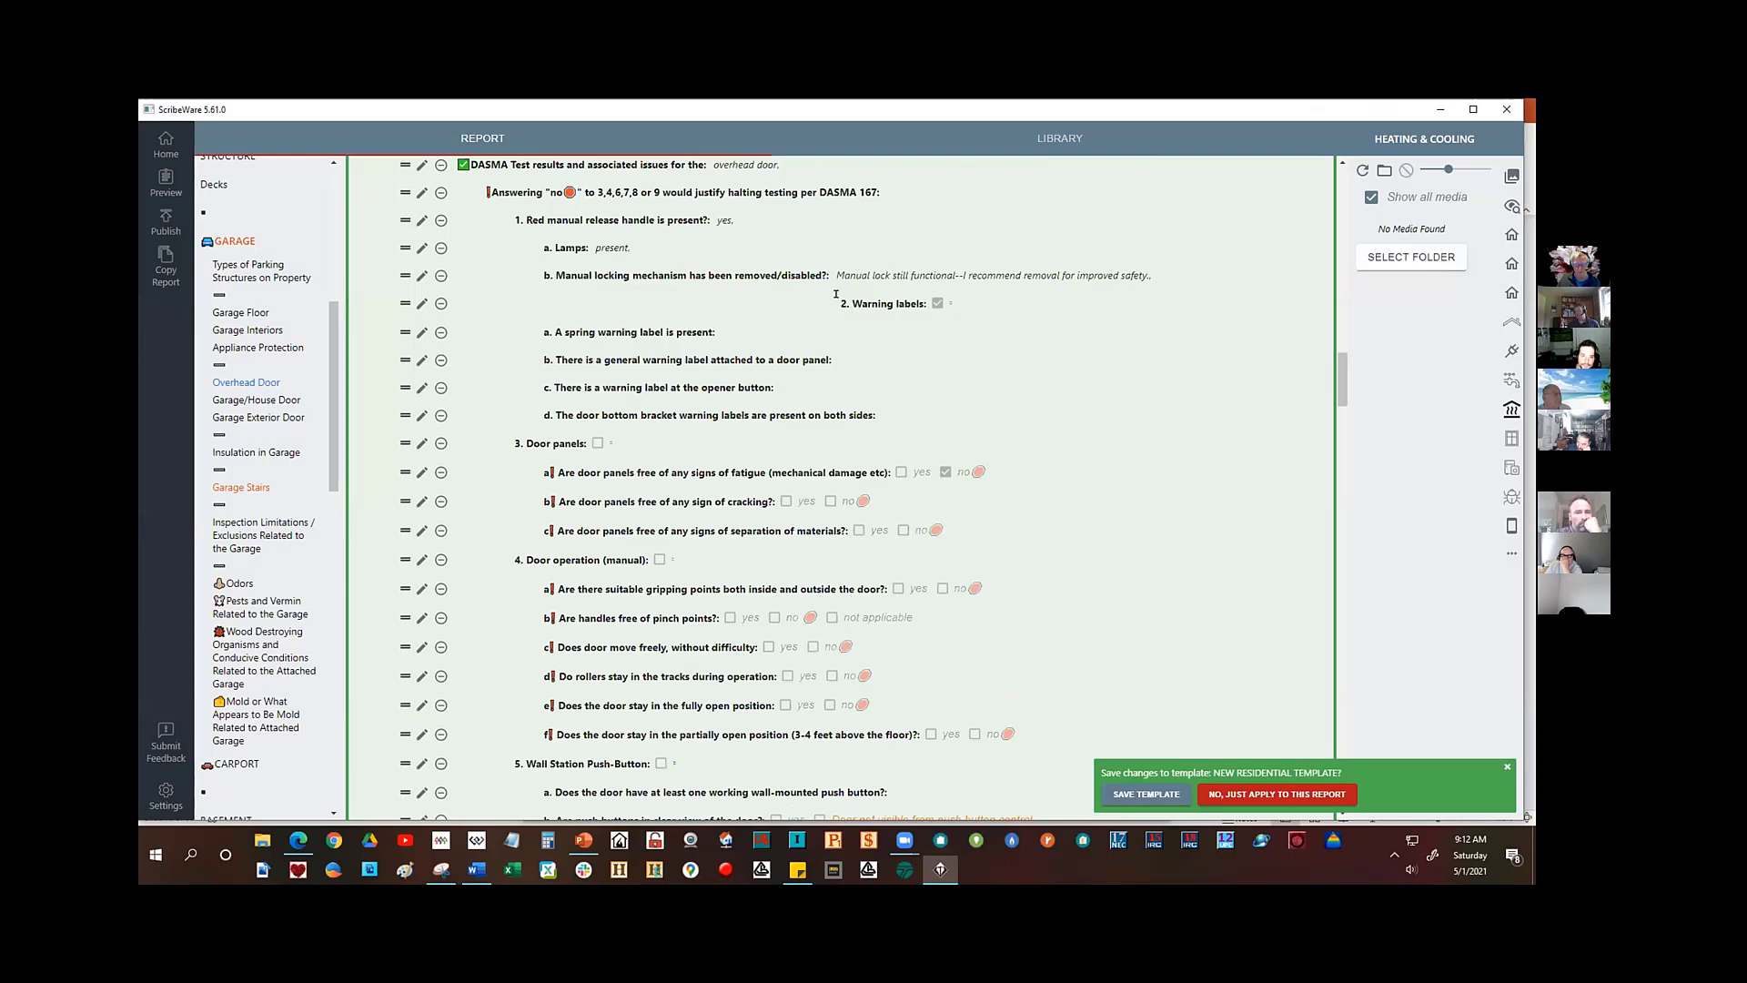
{"action": "left_click_drag", "start_coordinate": [835, 293], "coordinate": [960, 303]}
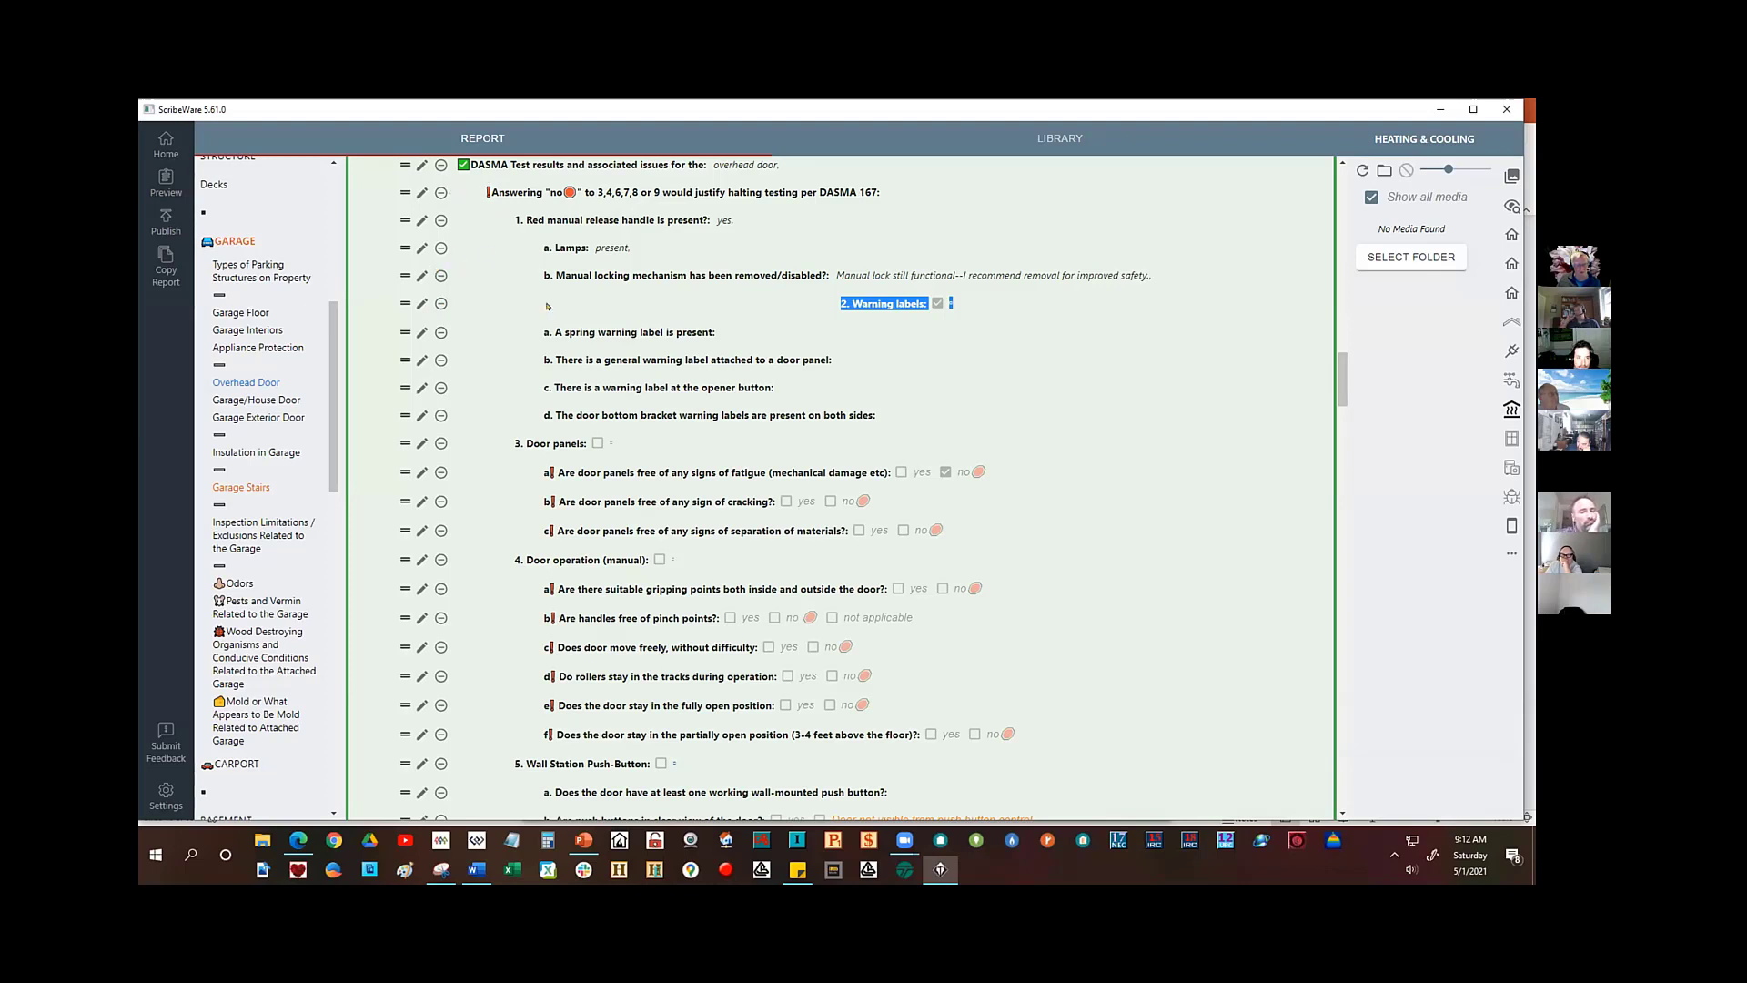
{"action": "left_click", "coordinate": [421, 303]}
{"action": "left_click", "coordinate": [674, 187]}
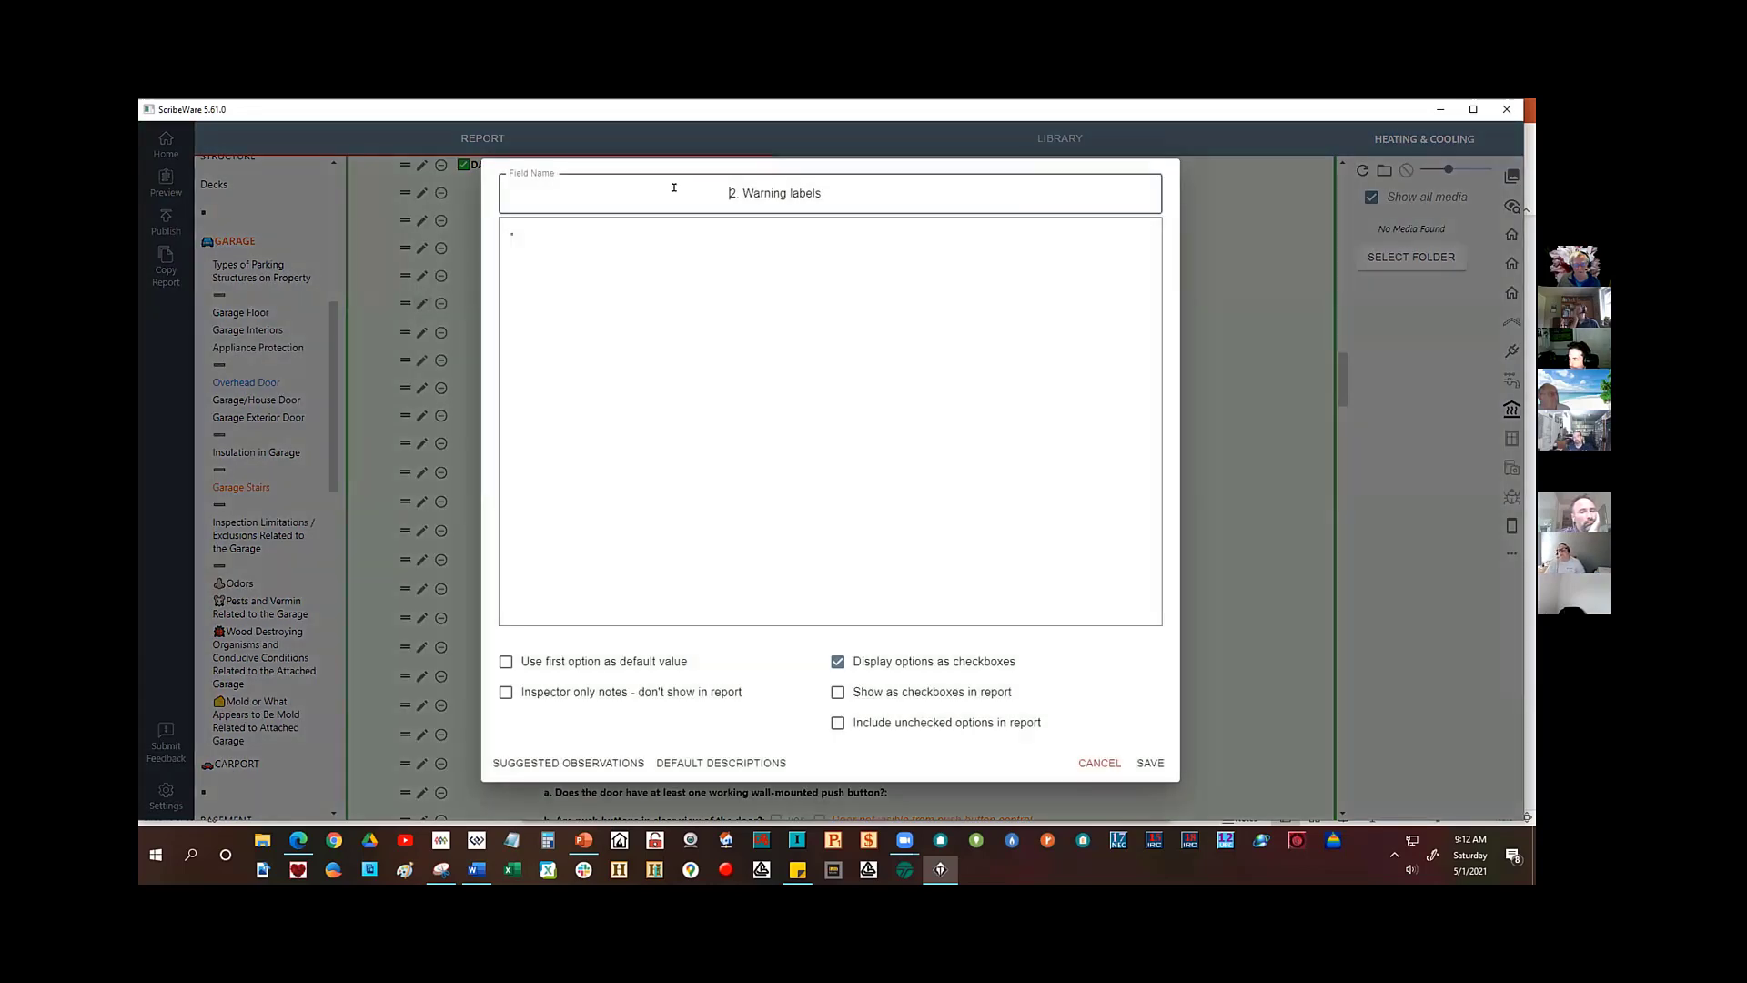
{"action": "left_click_drag", "start_coordinate": [732, 193], "coordinate": [507, 193]}
{"action": "key", "text": "BackSpace"}
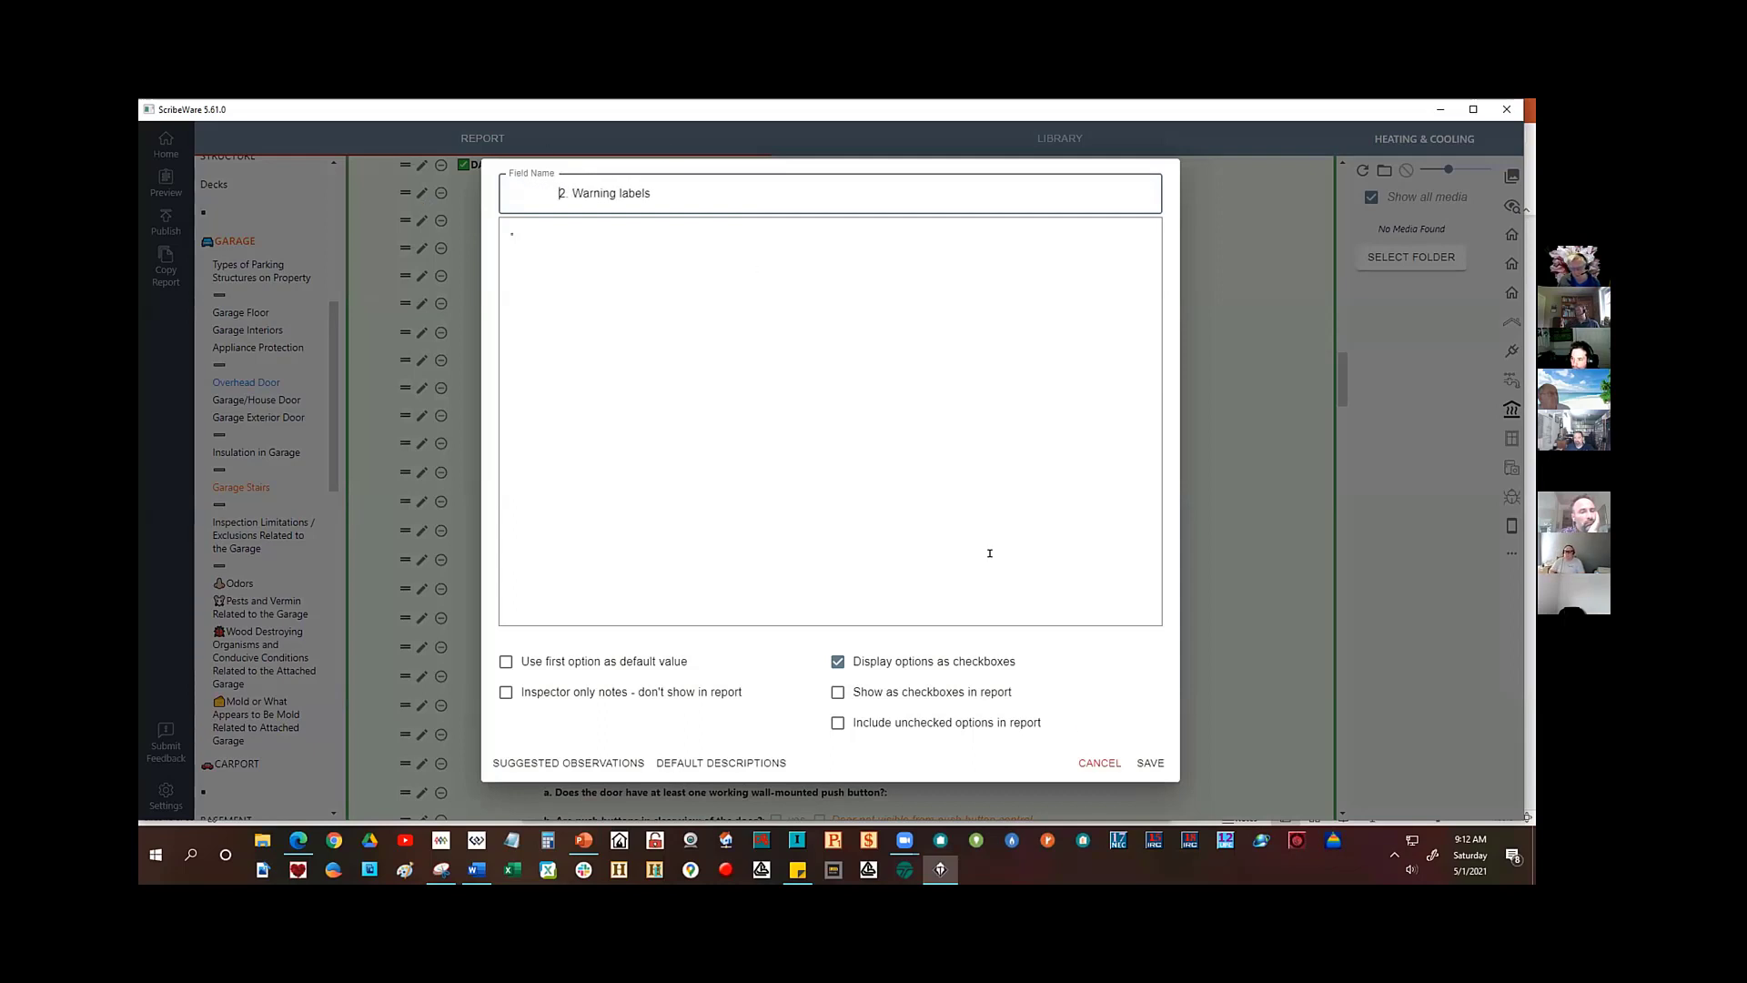
{"action": "left_click", "coordinate": [1151, 762]}
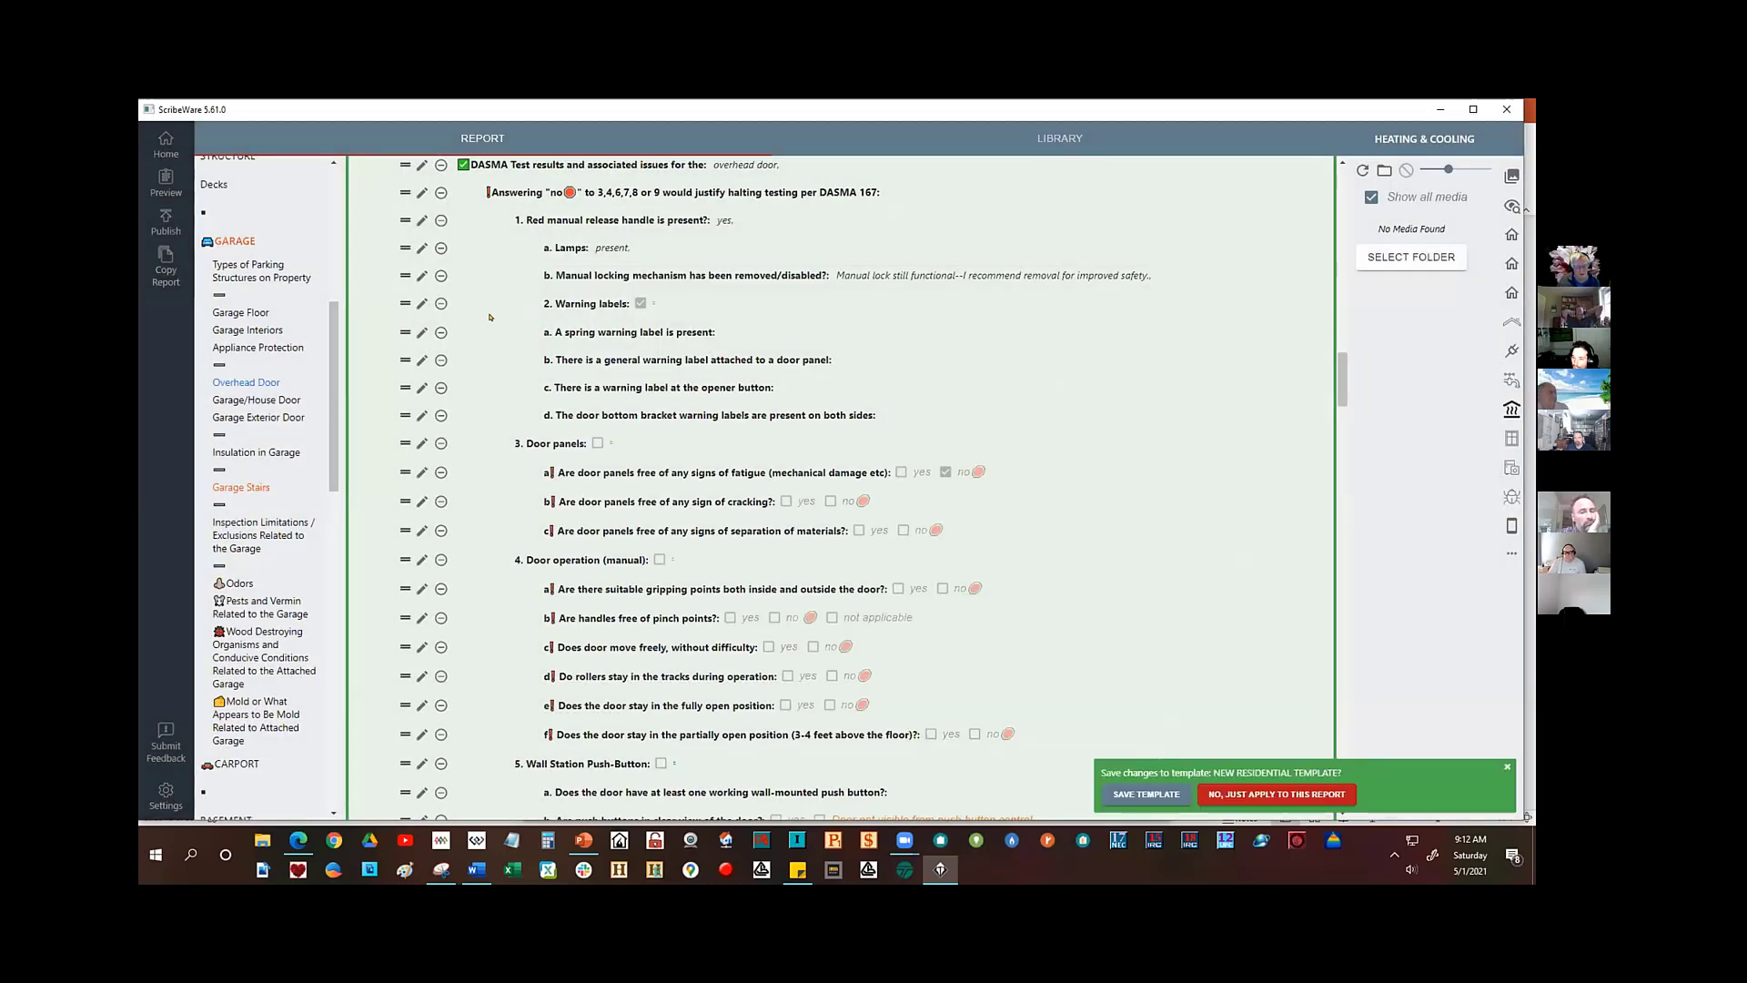
- Cut the leading spaces of "2. Warning labels" to line it up with "3. Door panels", save, and finish editing the Overhead Door section
{"action": "left_click", "coordinate": [420, 303]}
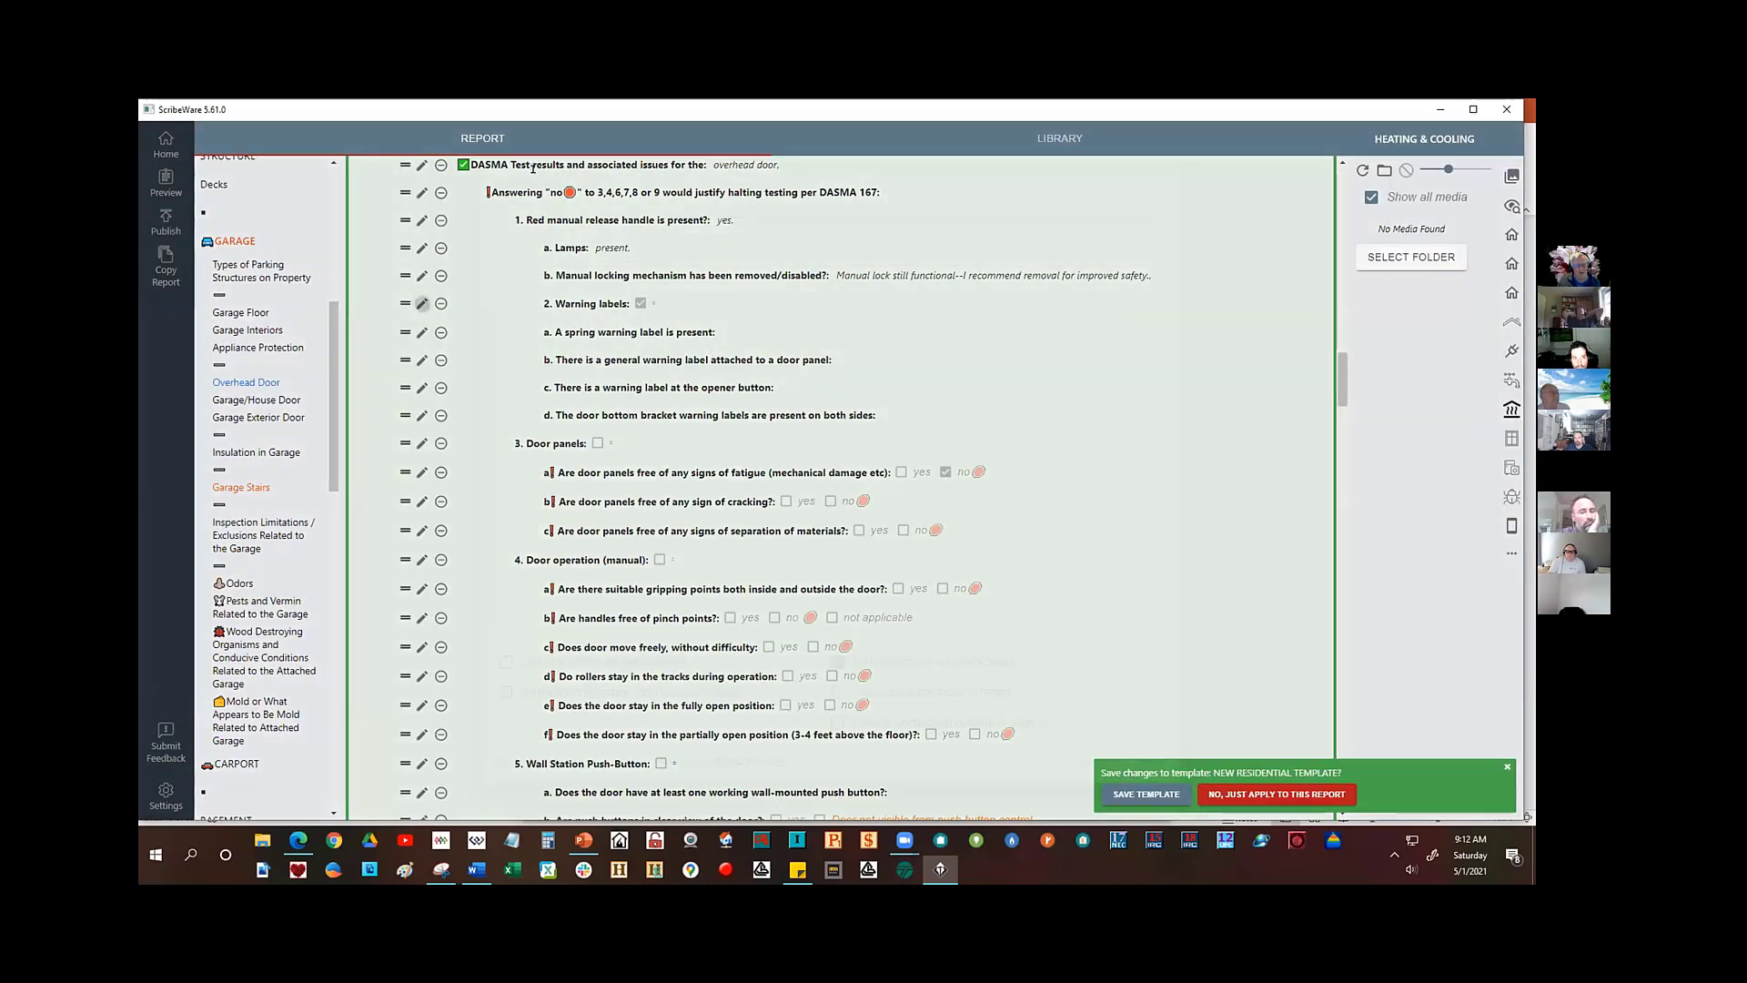
{"action": "left_click_drag", "start_coordinate": [495, 182], "coordinate": [374, 176]}
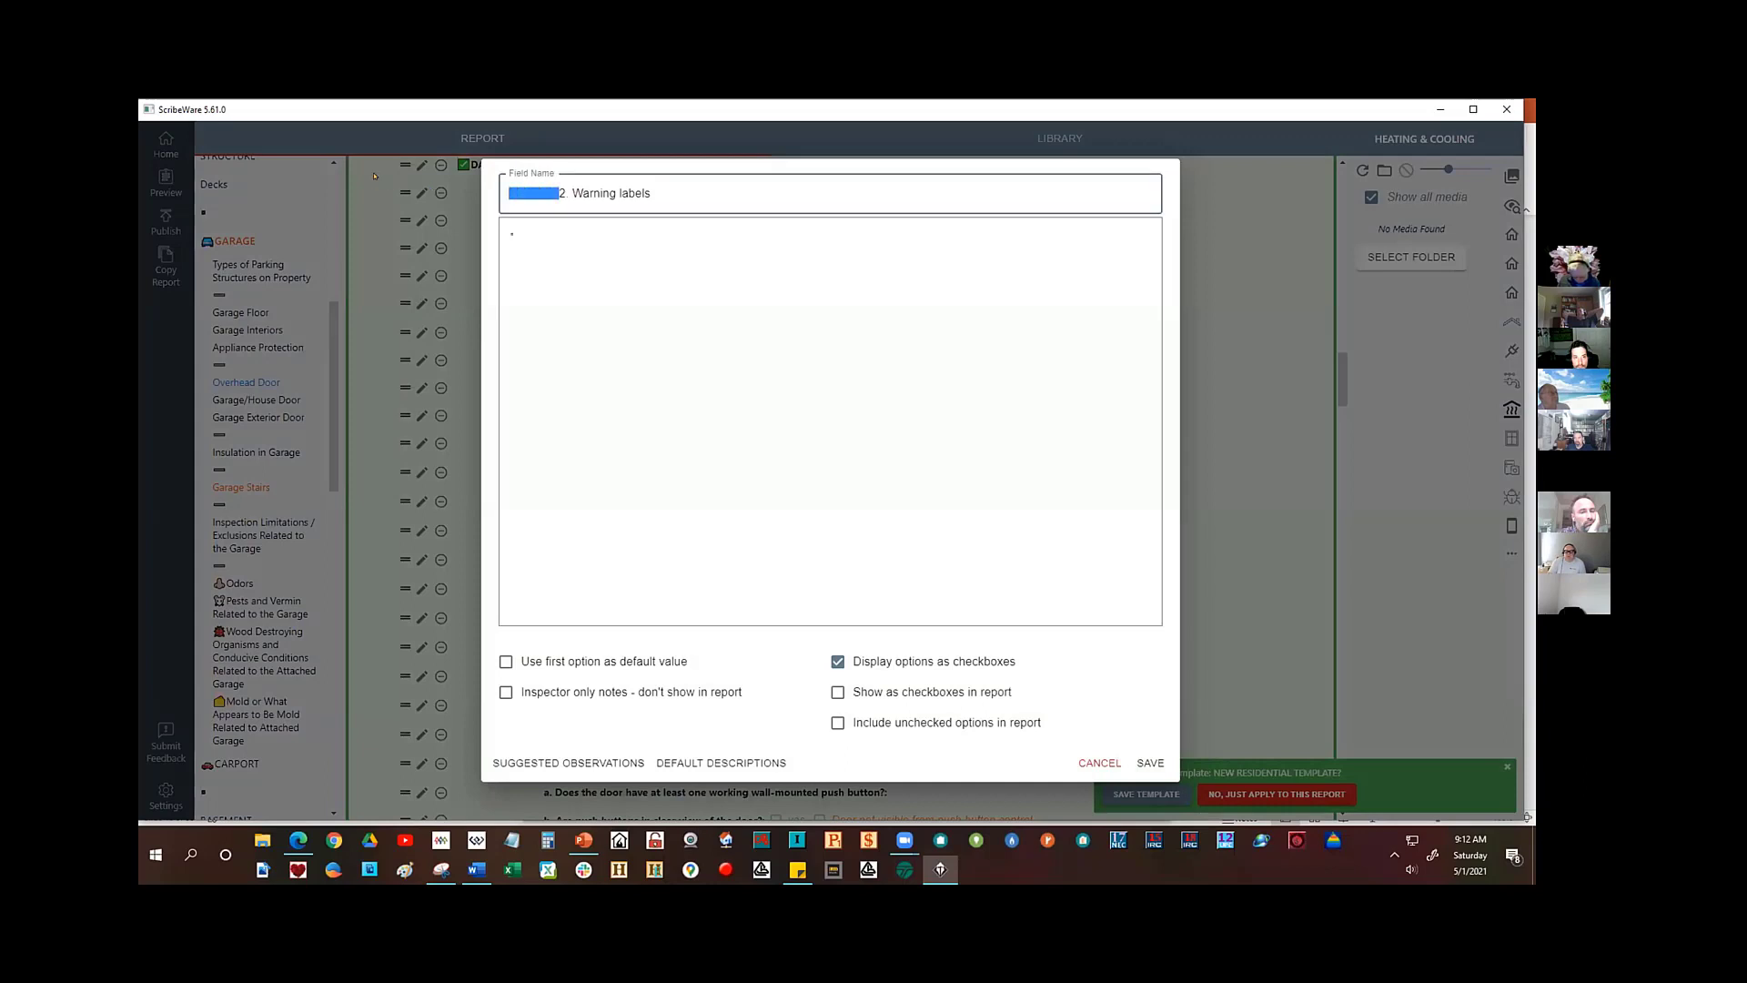
{"action": "key", "text": "BackSpace"}
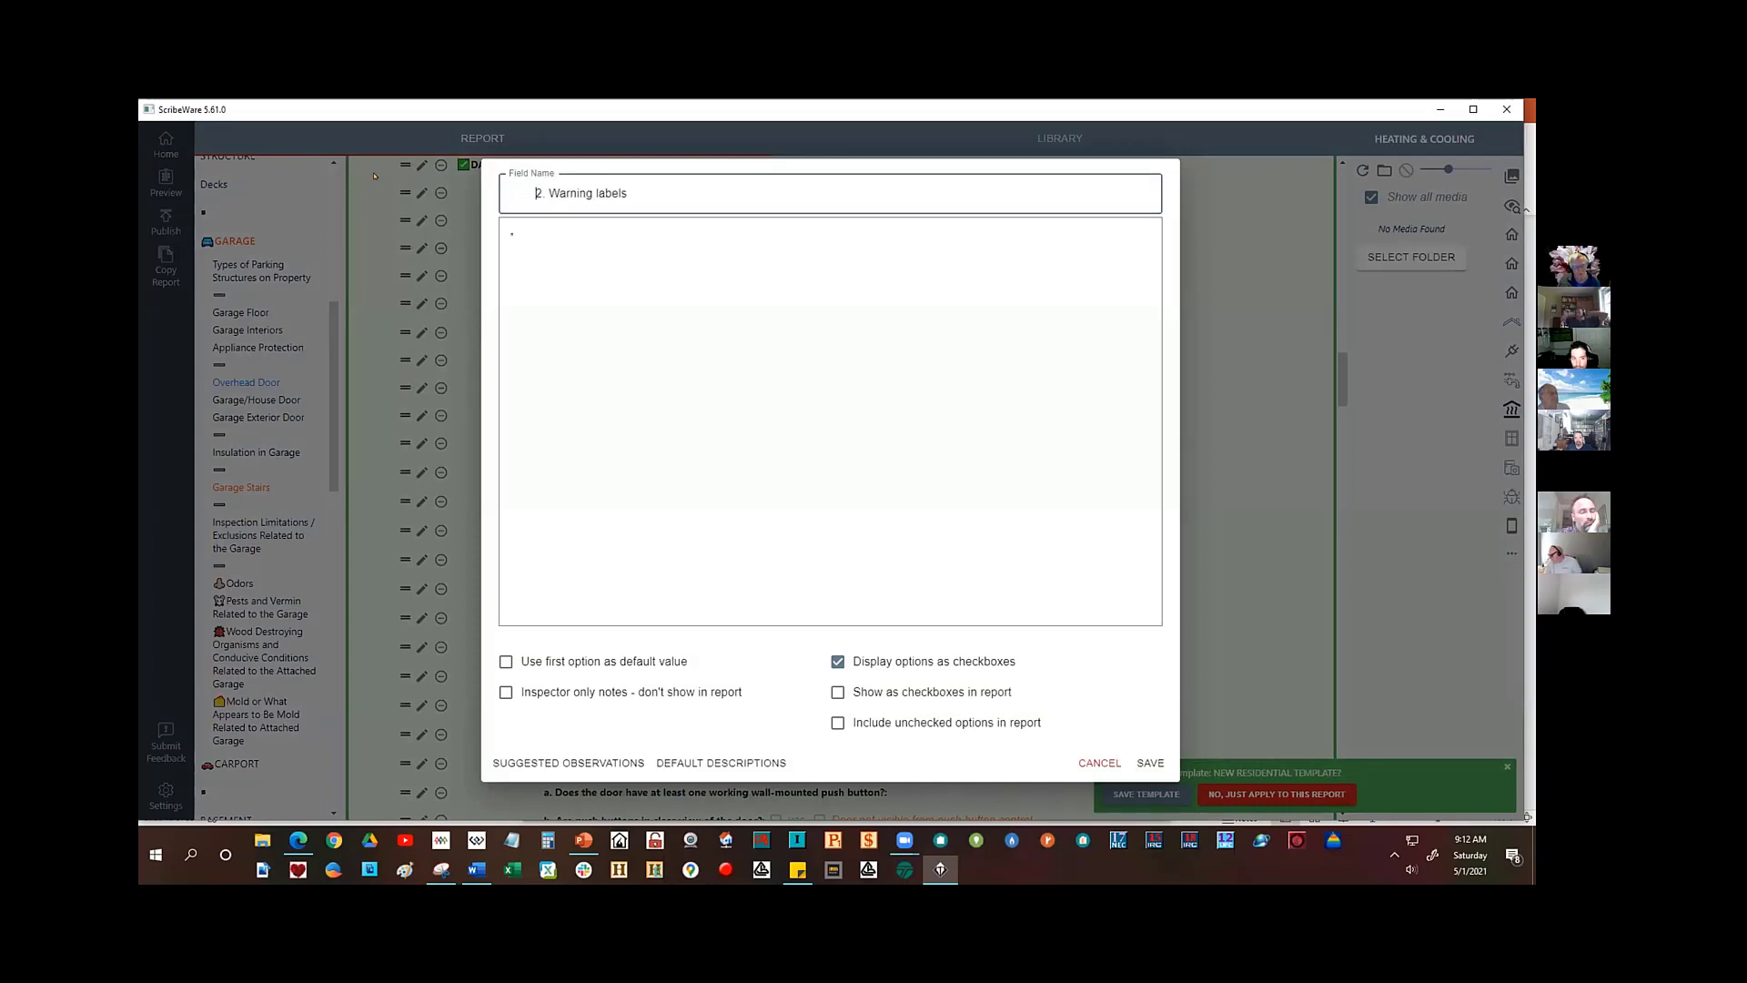
{"action": "left_click", "coordinate": [1148, 762]}
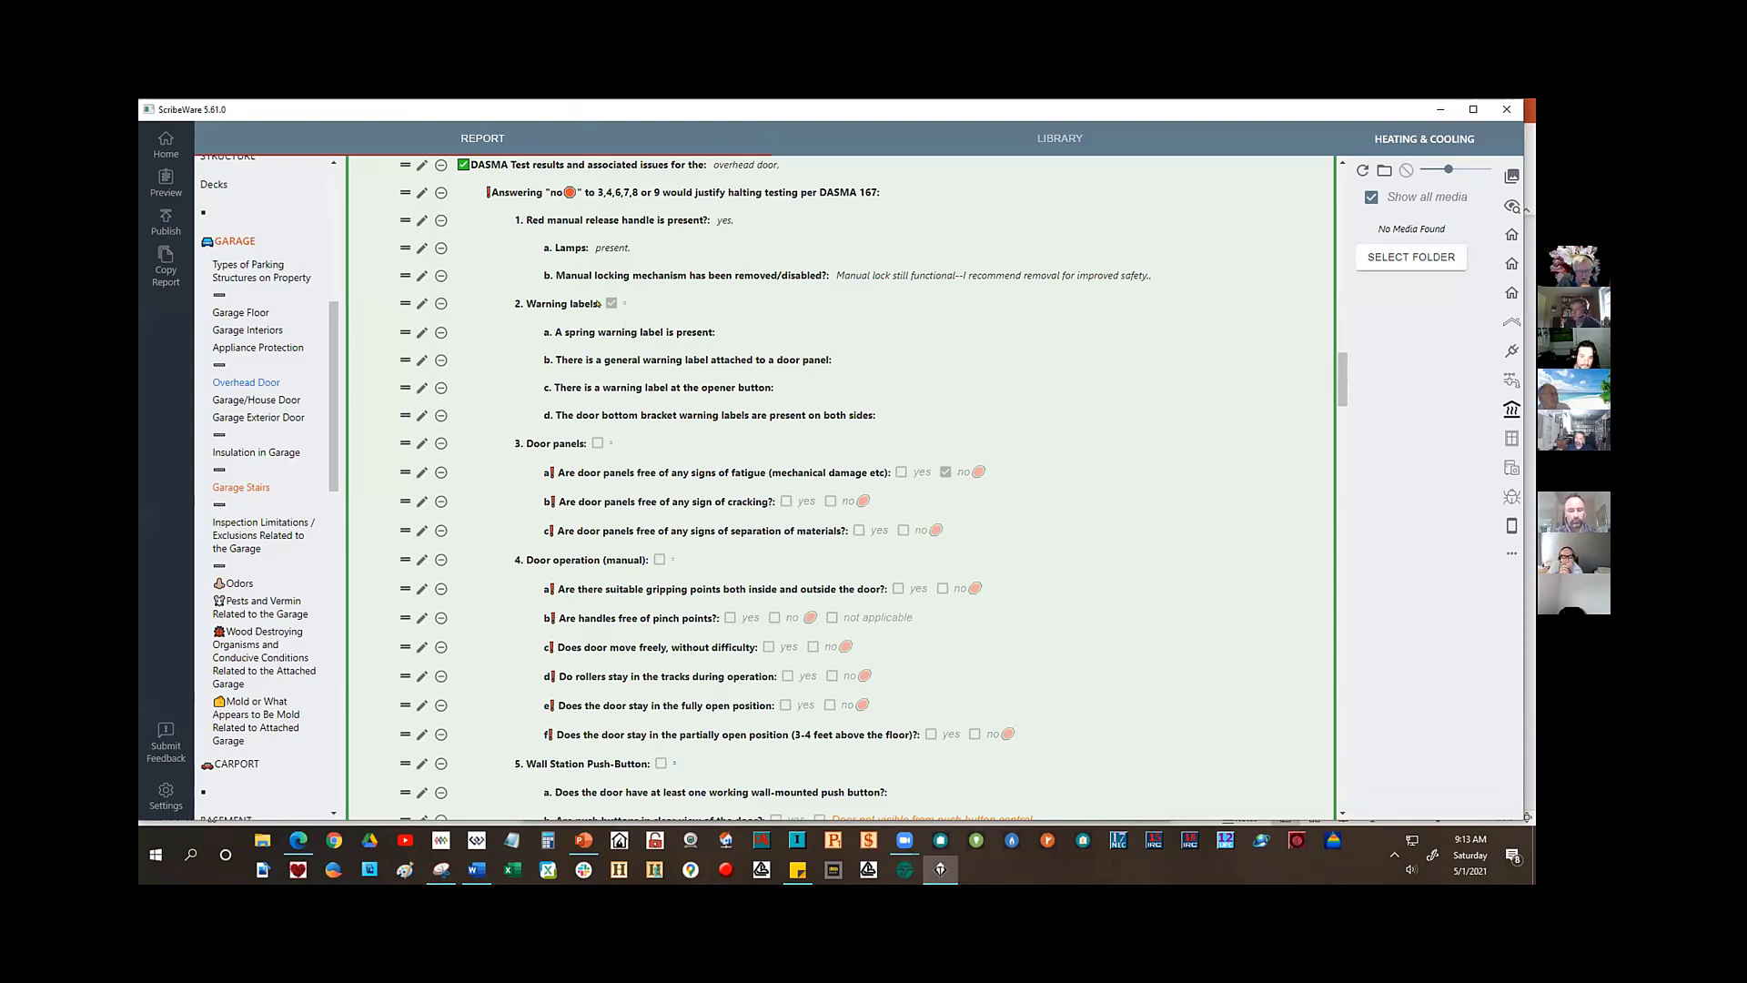
{"action": "left_click", "coordinate": [612, 303]}
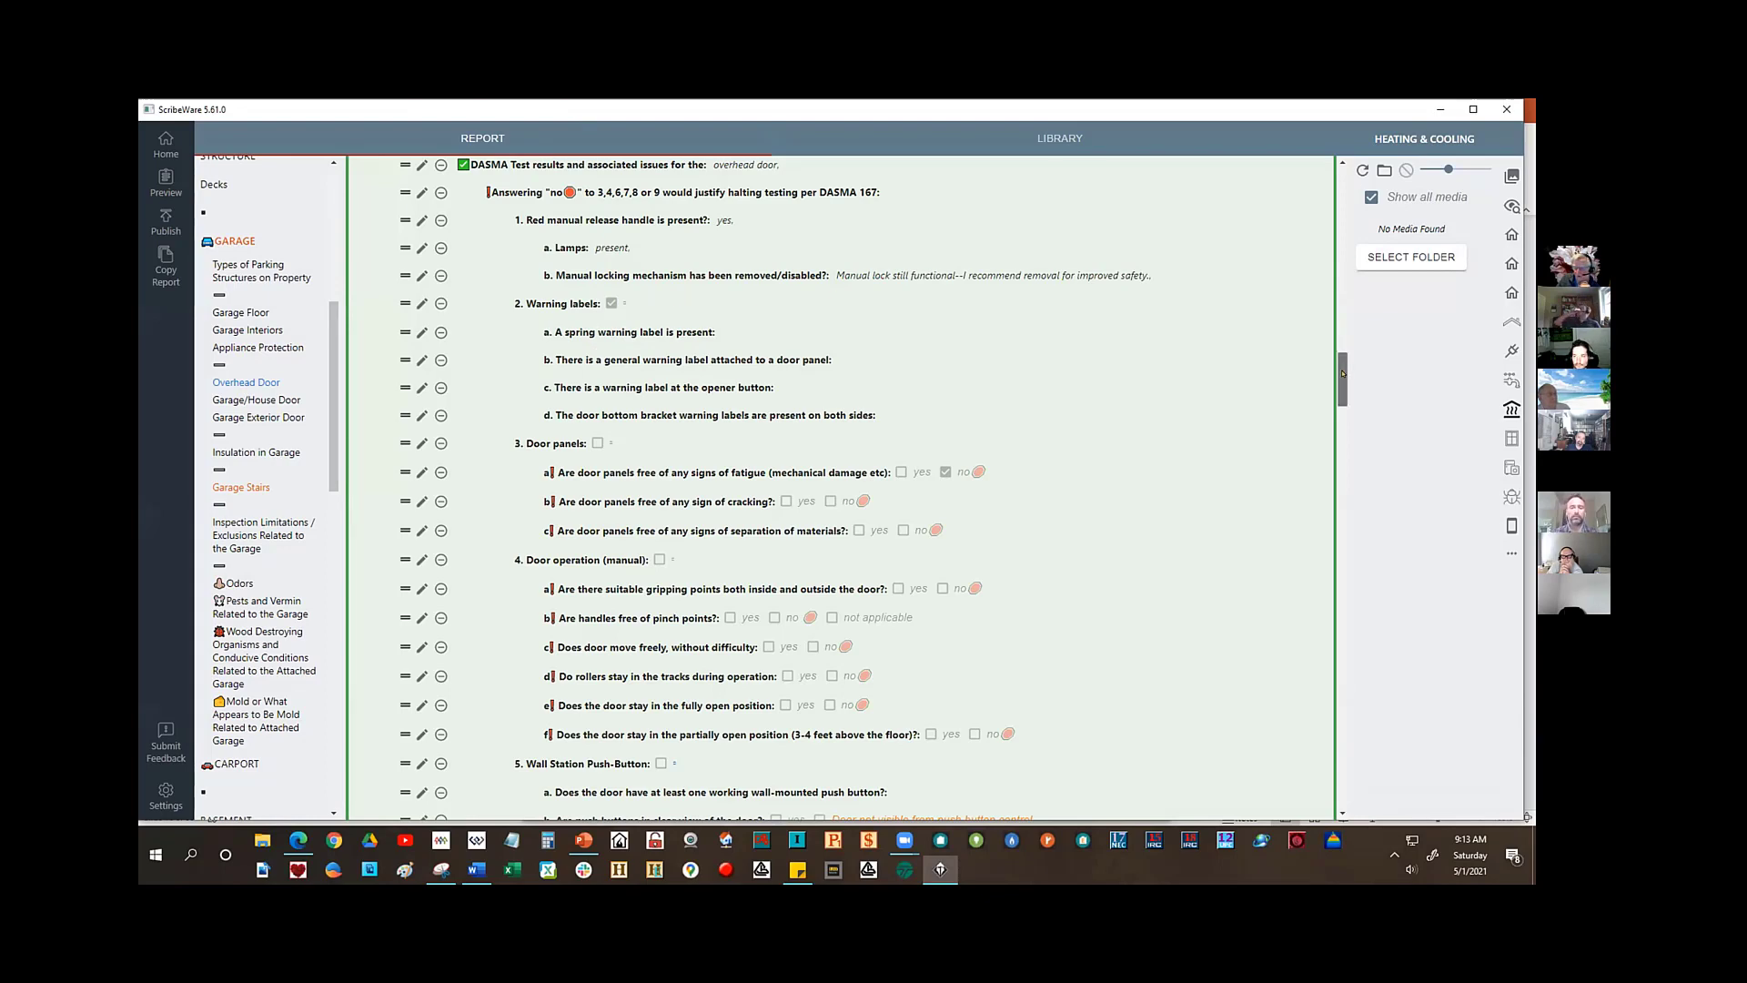
{"action": "scroll", "coordinate": [1344, 329], "scroll_direction": "up", "scroll_amount": 6}
{"action": "scroll", "coordinate": [1343, 330], "scroll_direction": "up", "scroll_amount": 4}
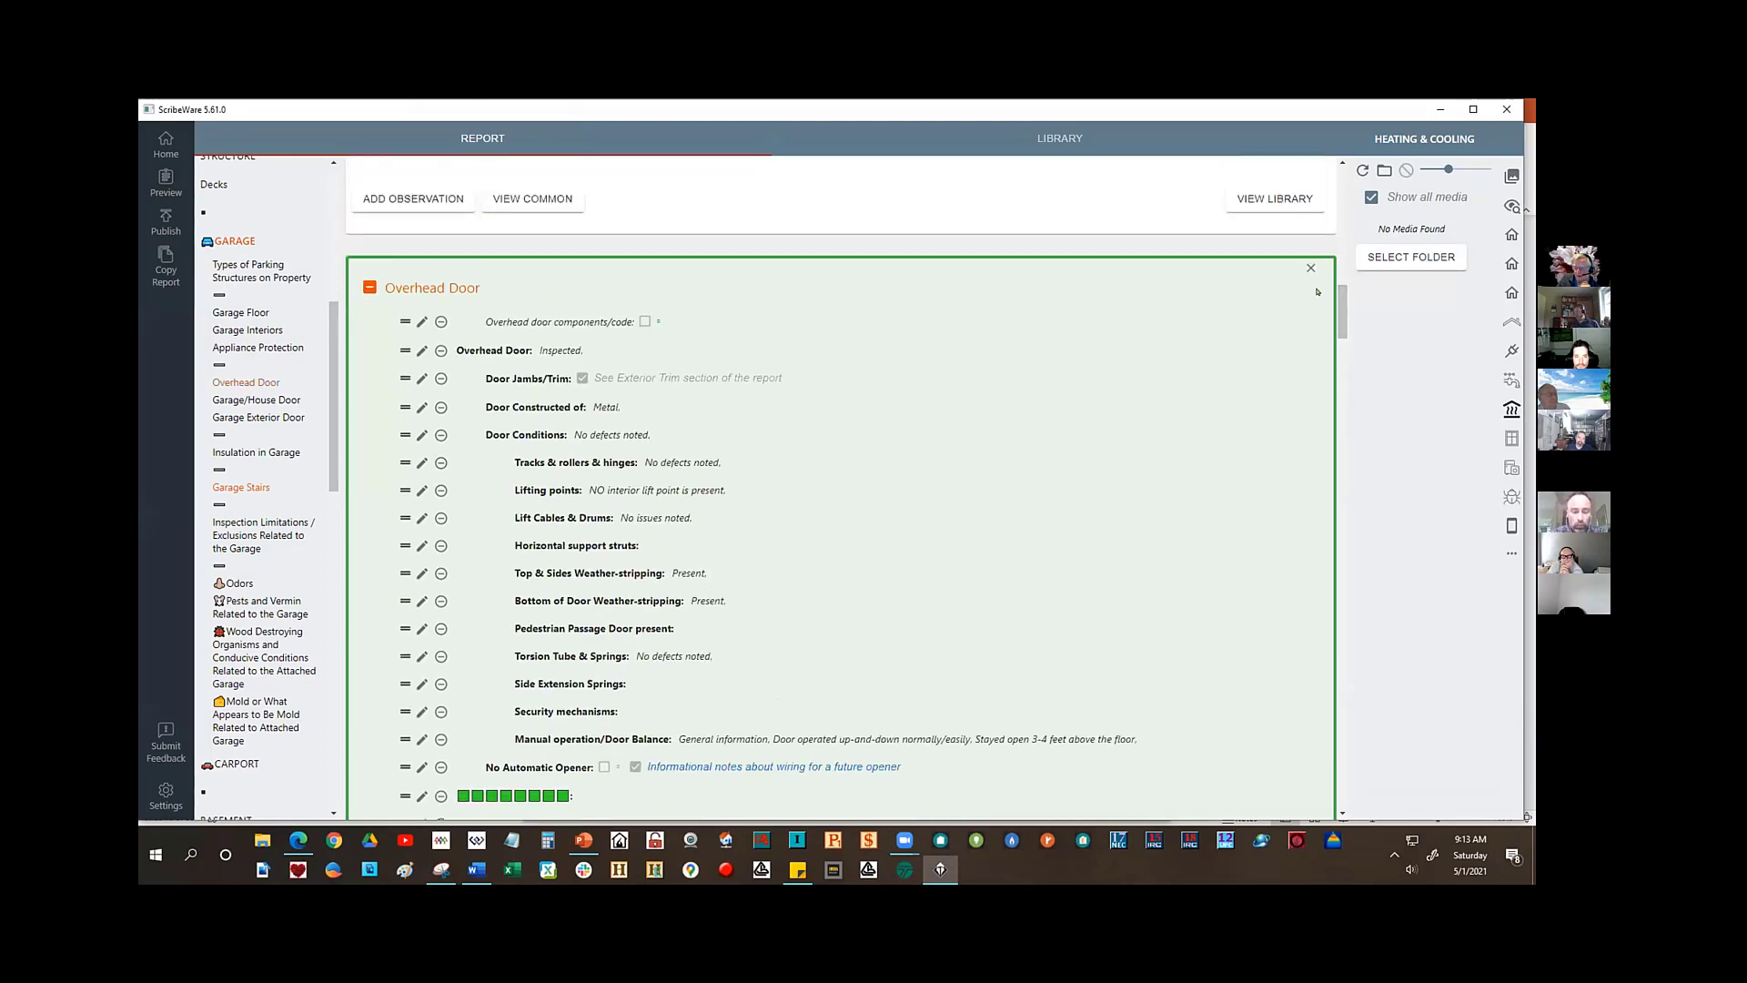
{"action": "left_click", "coordinate": [1310, 269]}
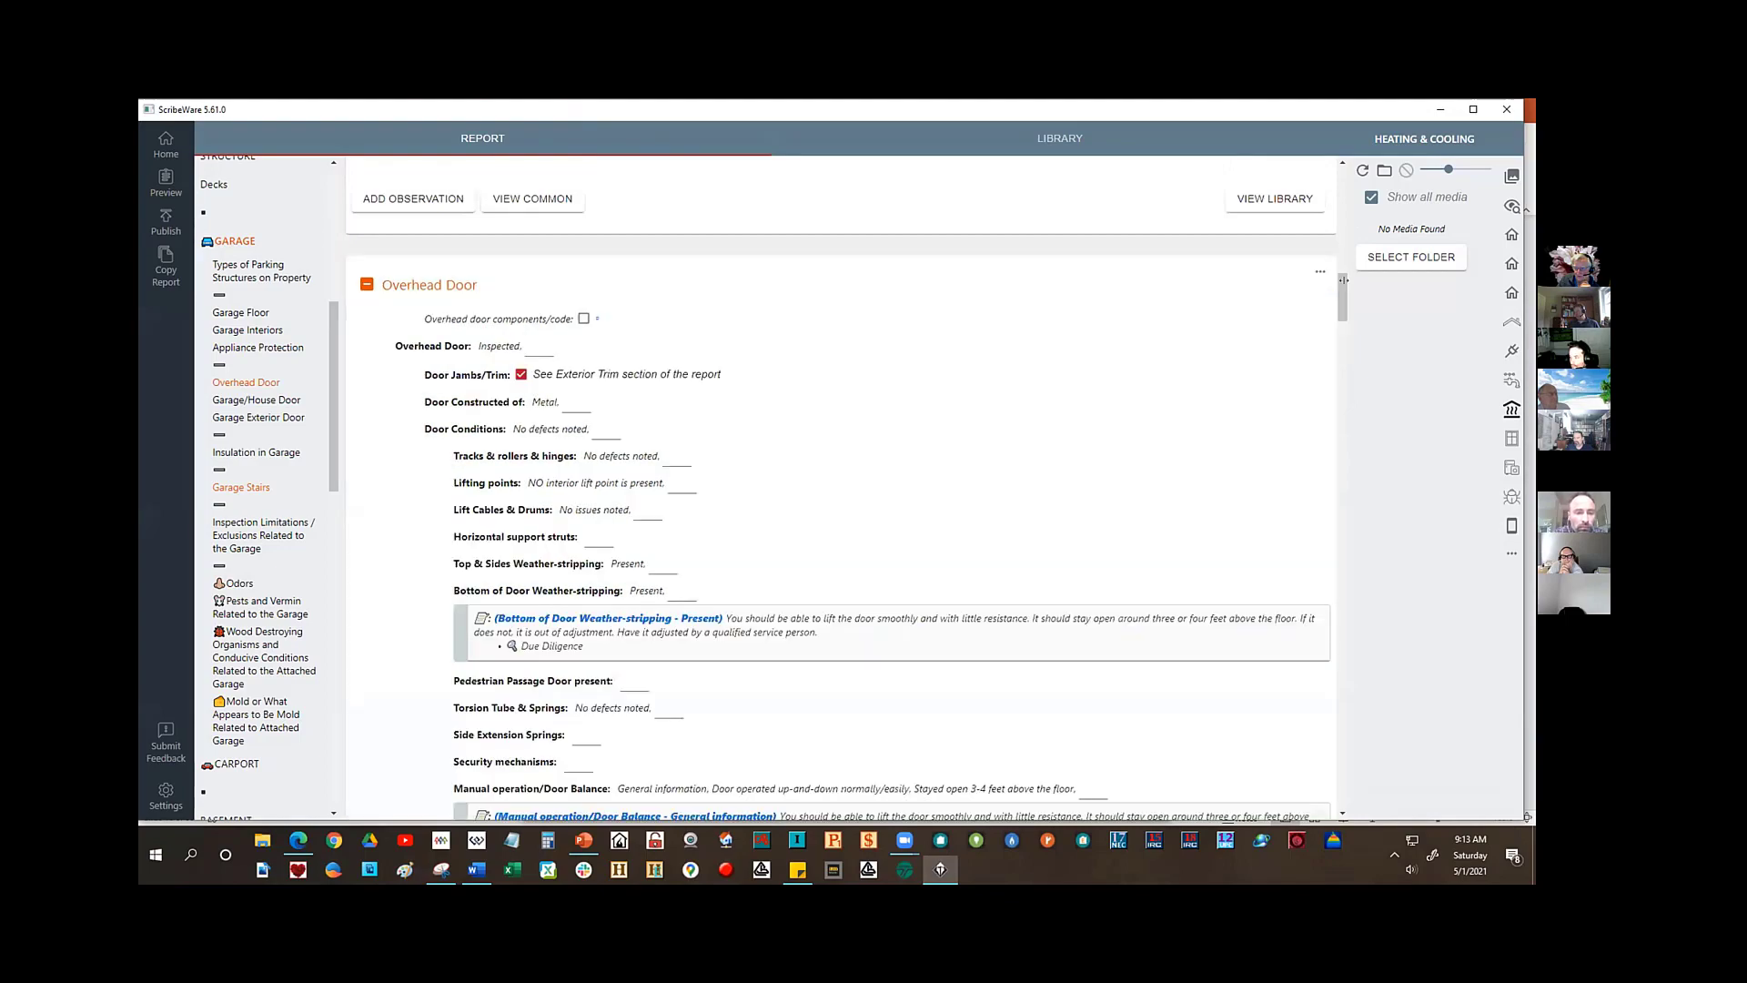
- Under Warning labels, answer yes for the spring warning label, the general door panel label and the opener button label
{"action": "left_click_drag", "start_coordinate": [1341, 293], "coordinate": [1375, 411]}
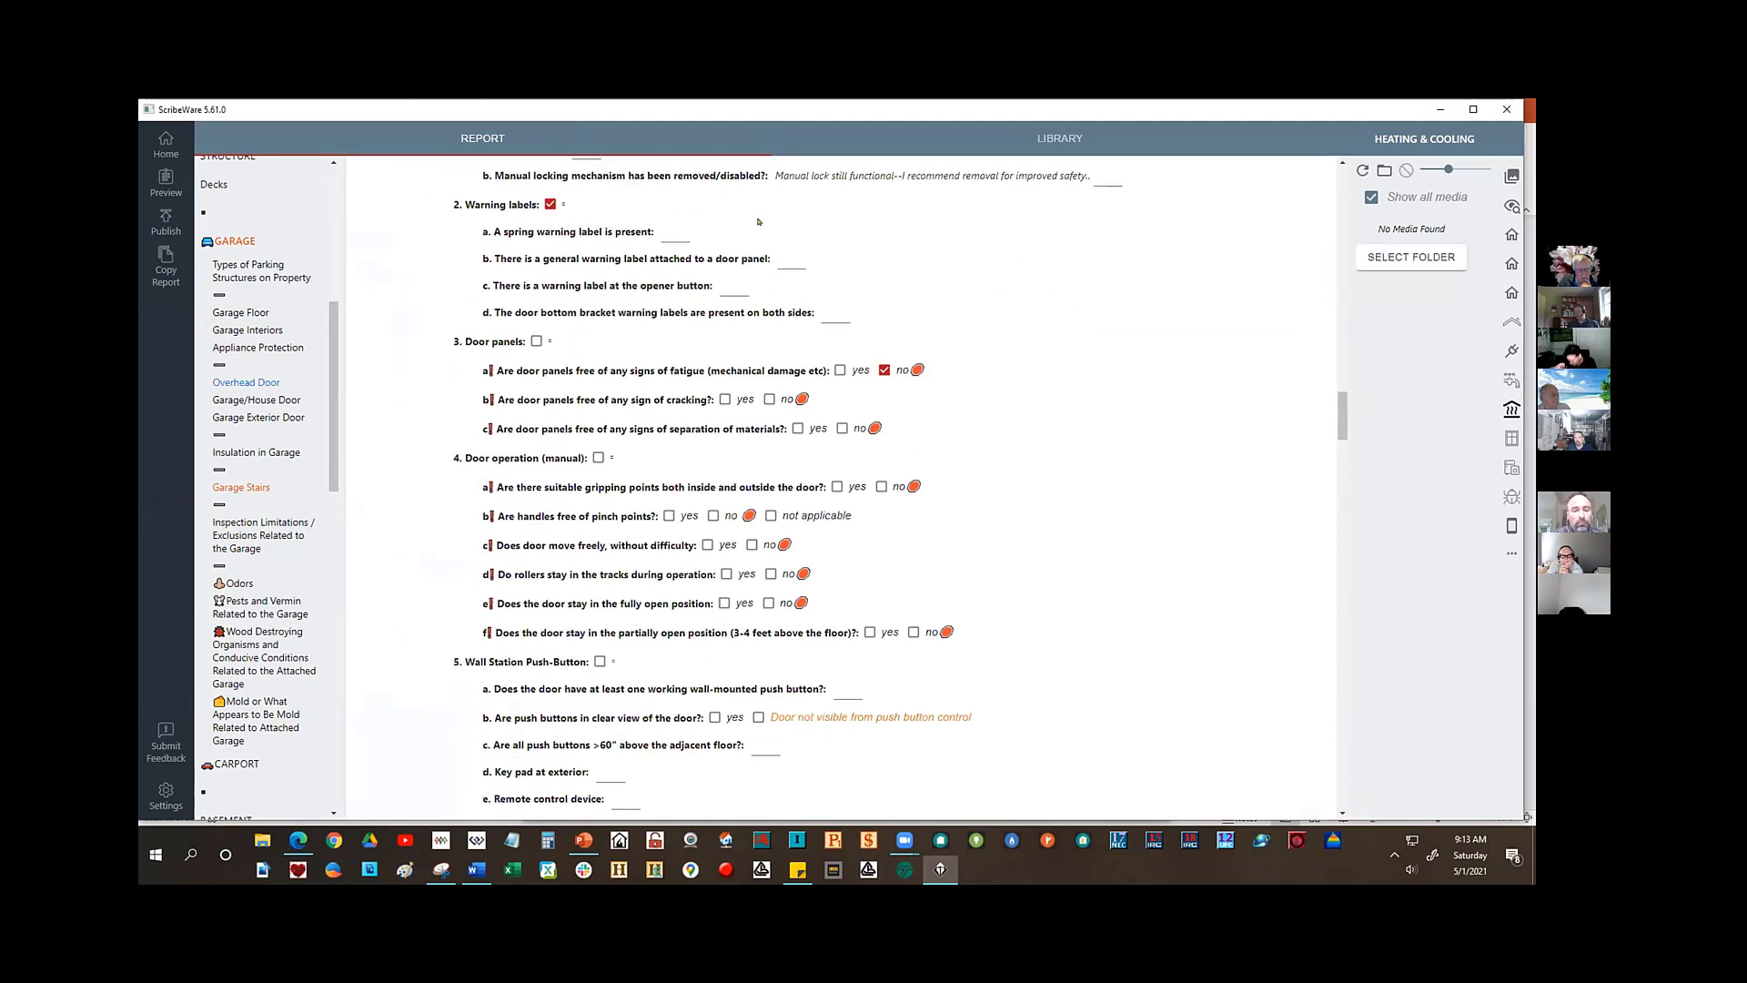
{"action": "left_click", "coordinate": [671, 234]}
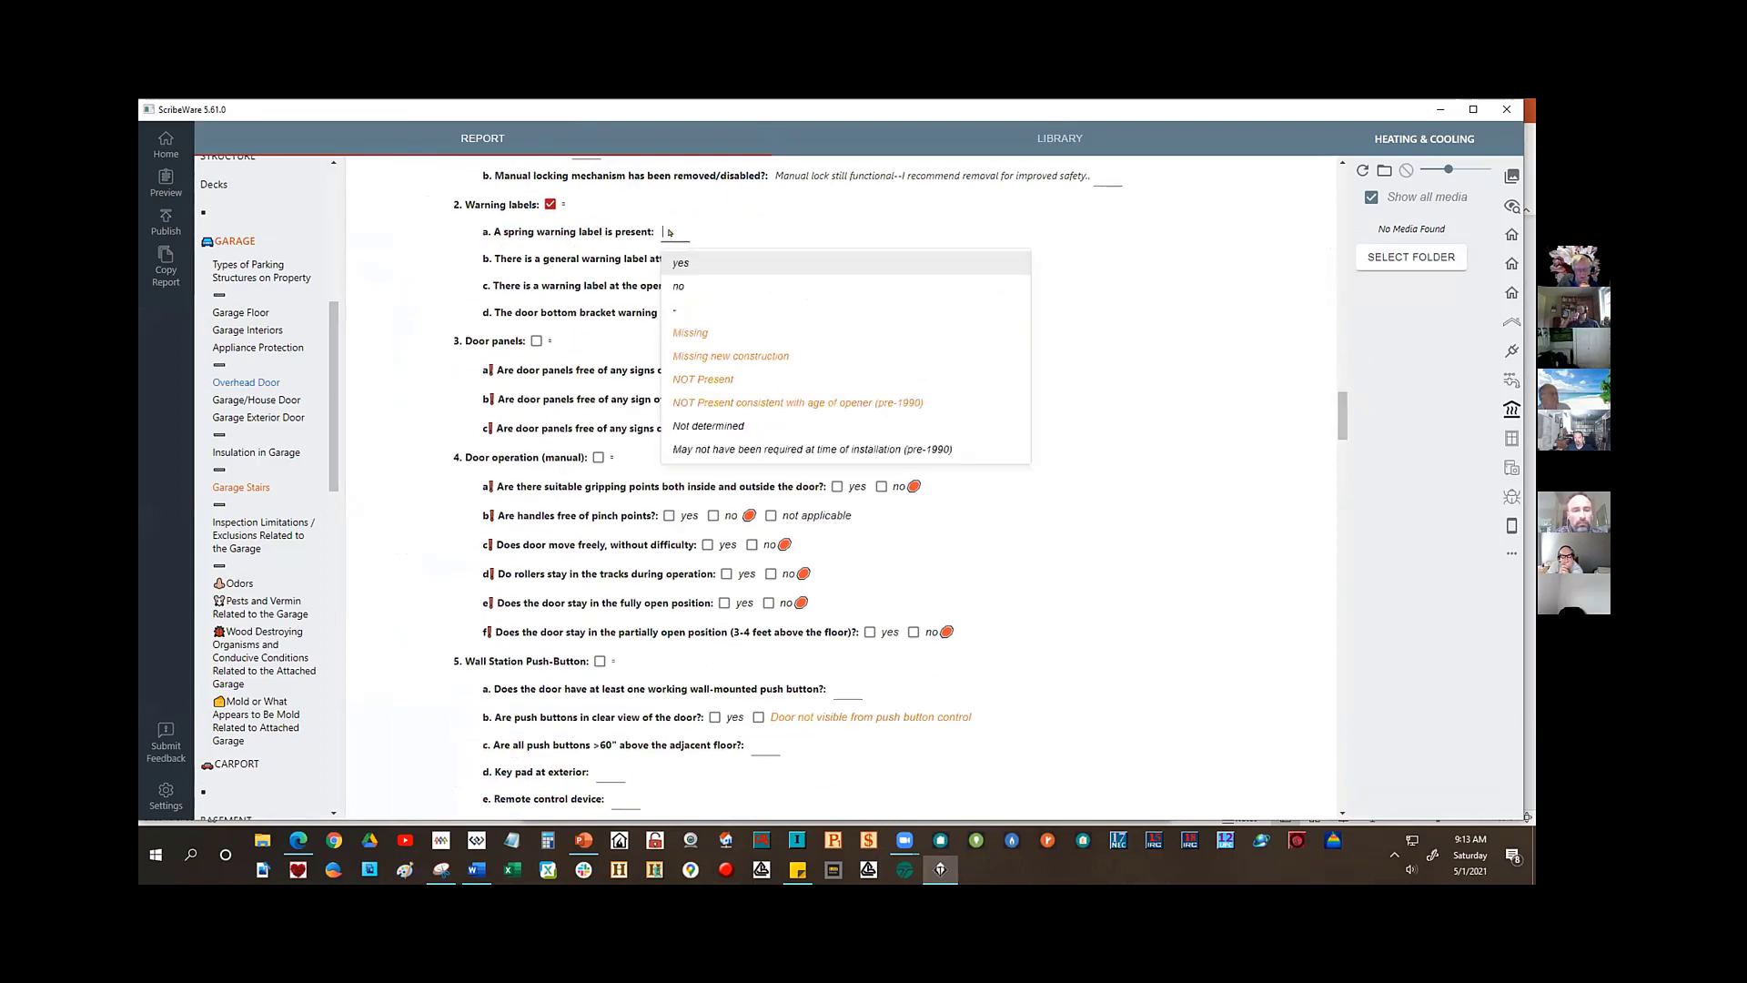
{"action": "left_click", "coordinate": [699, 263]}
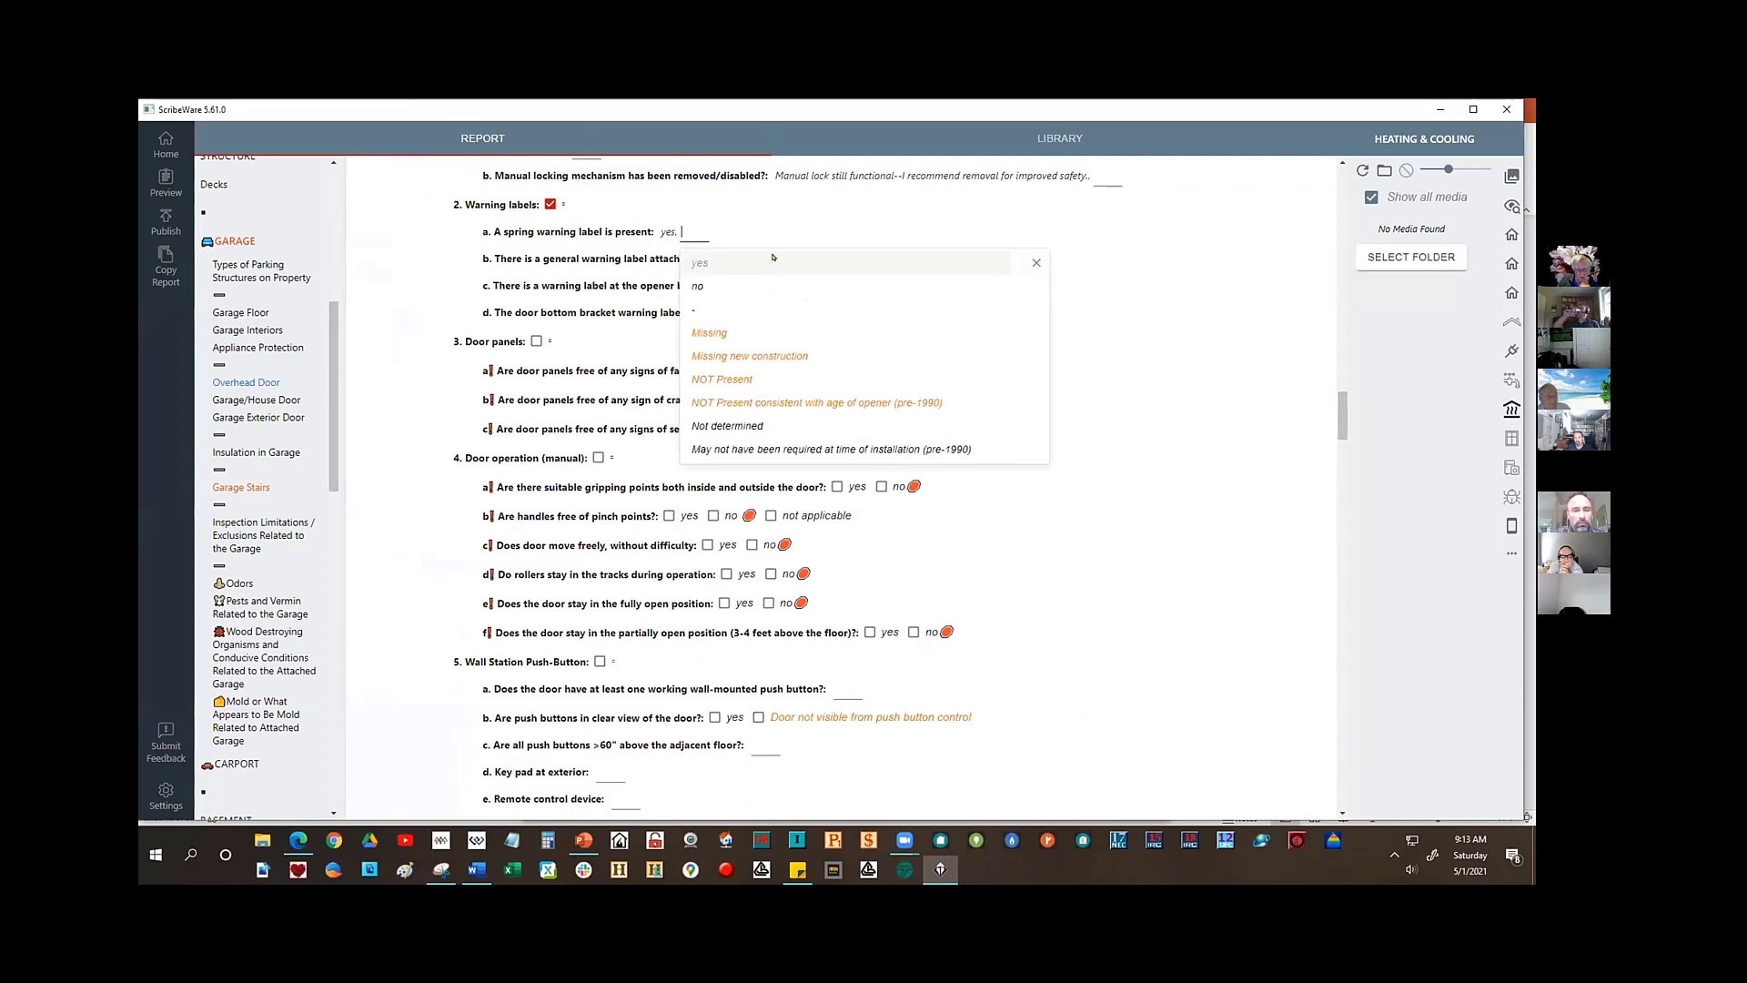
{"action": "left_click", "coordinate": [588, 252]}
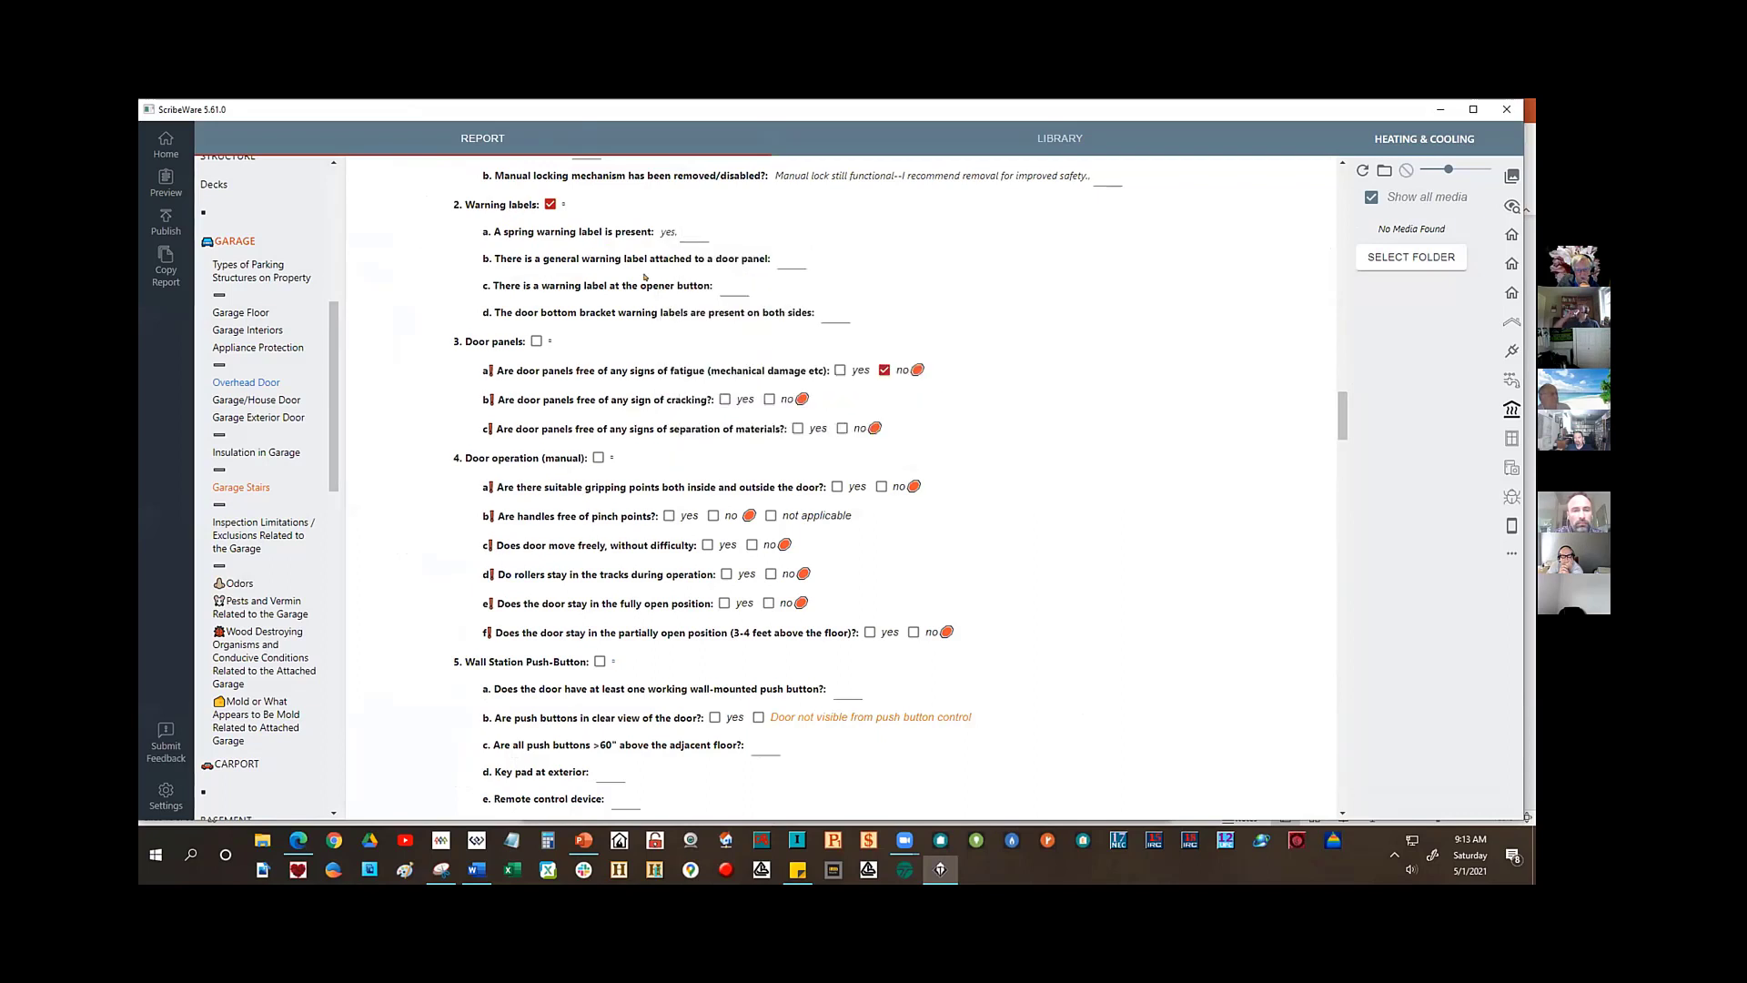
{"action": "left_click", "coordinate": [782, 260]}
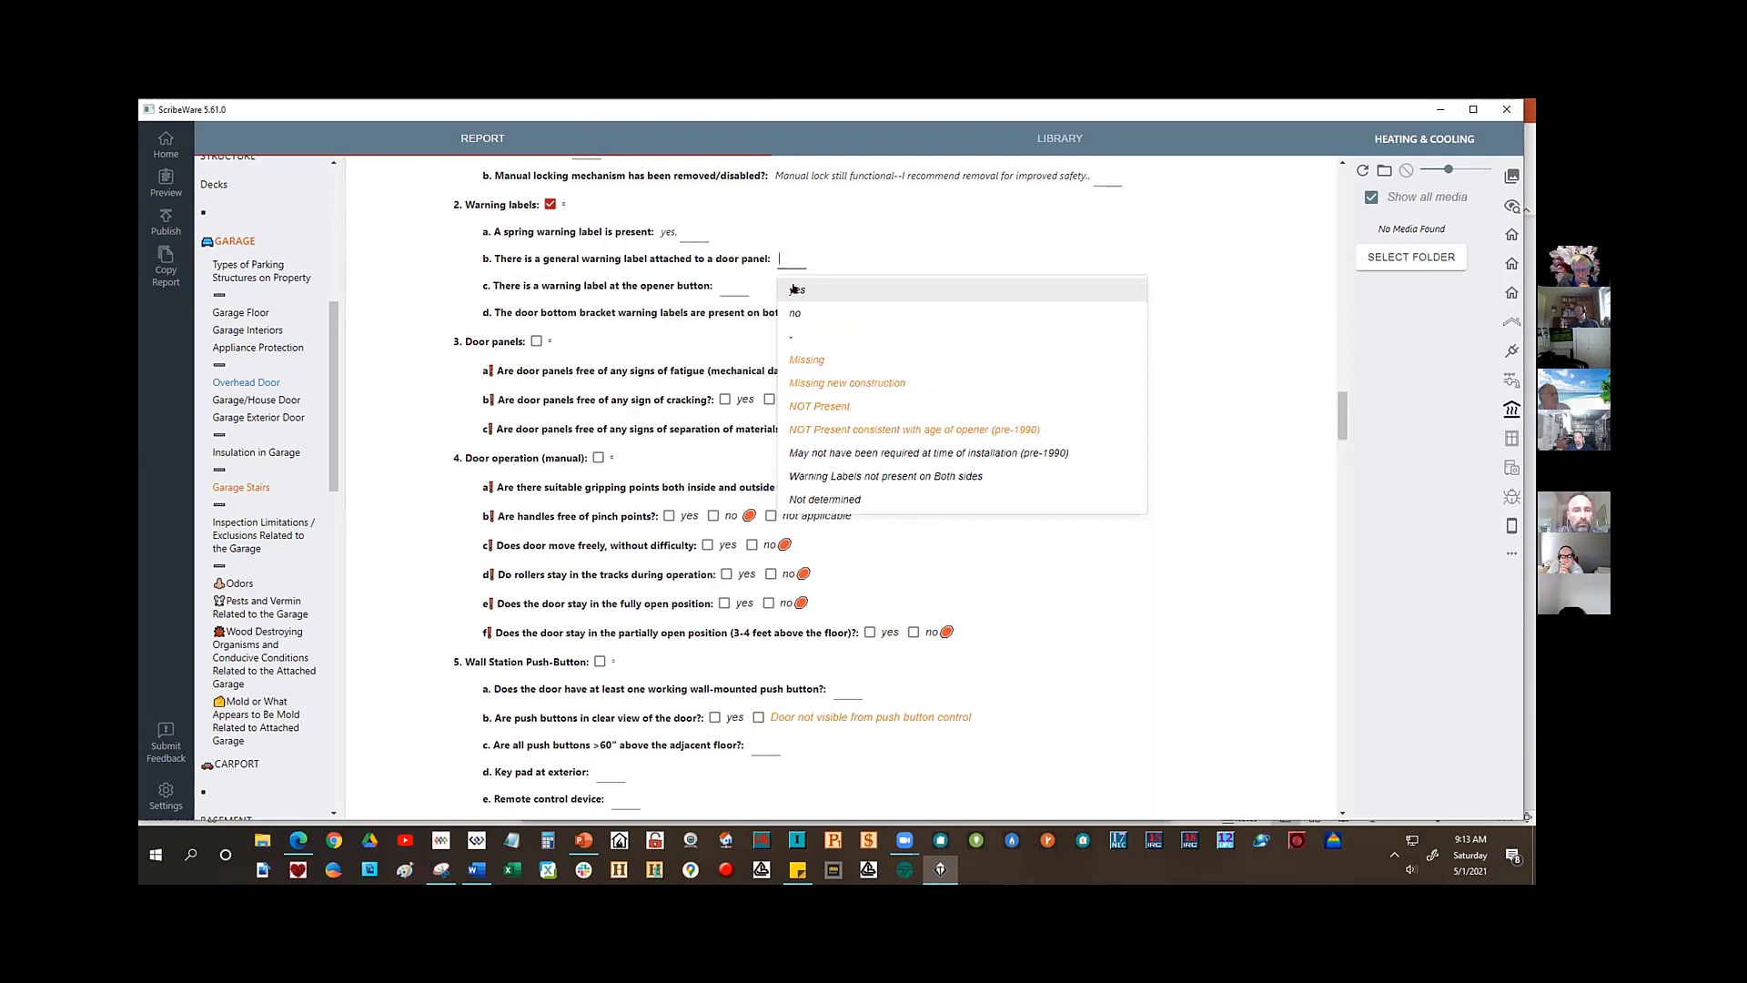
{"action": "left_click", "coordinate": [797, 290]}
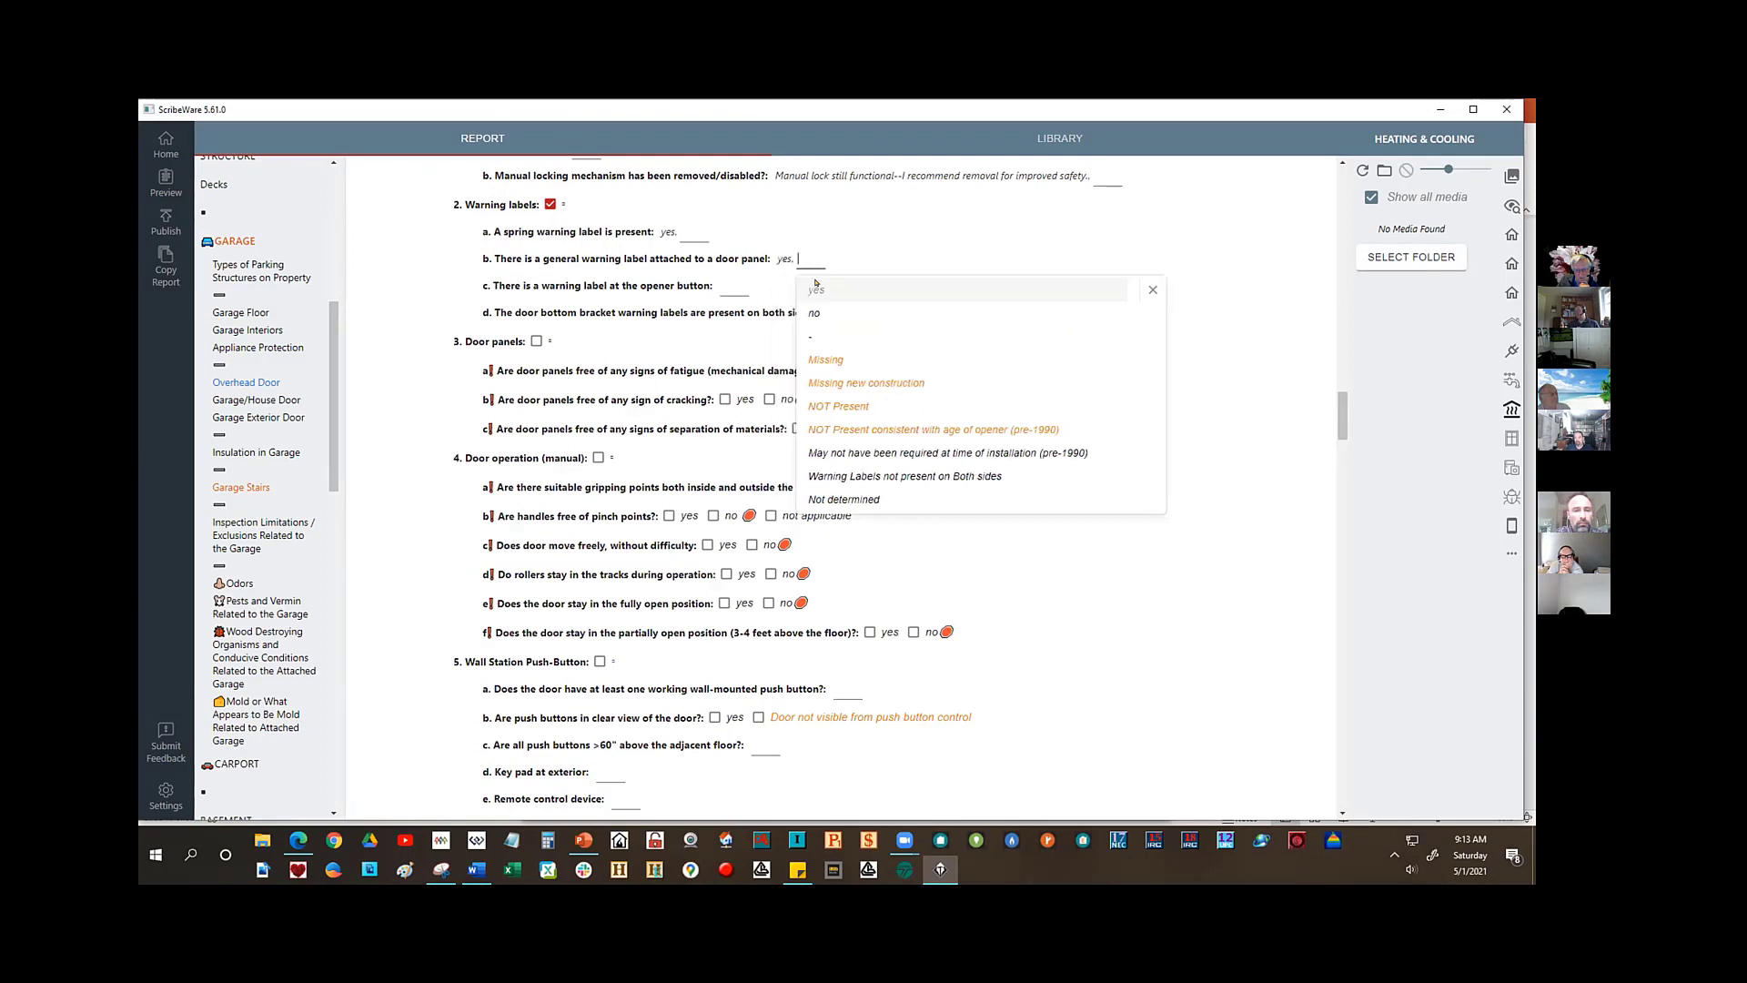
{"action": "left_click", "coordinate": [719, 290]}
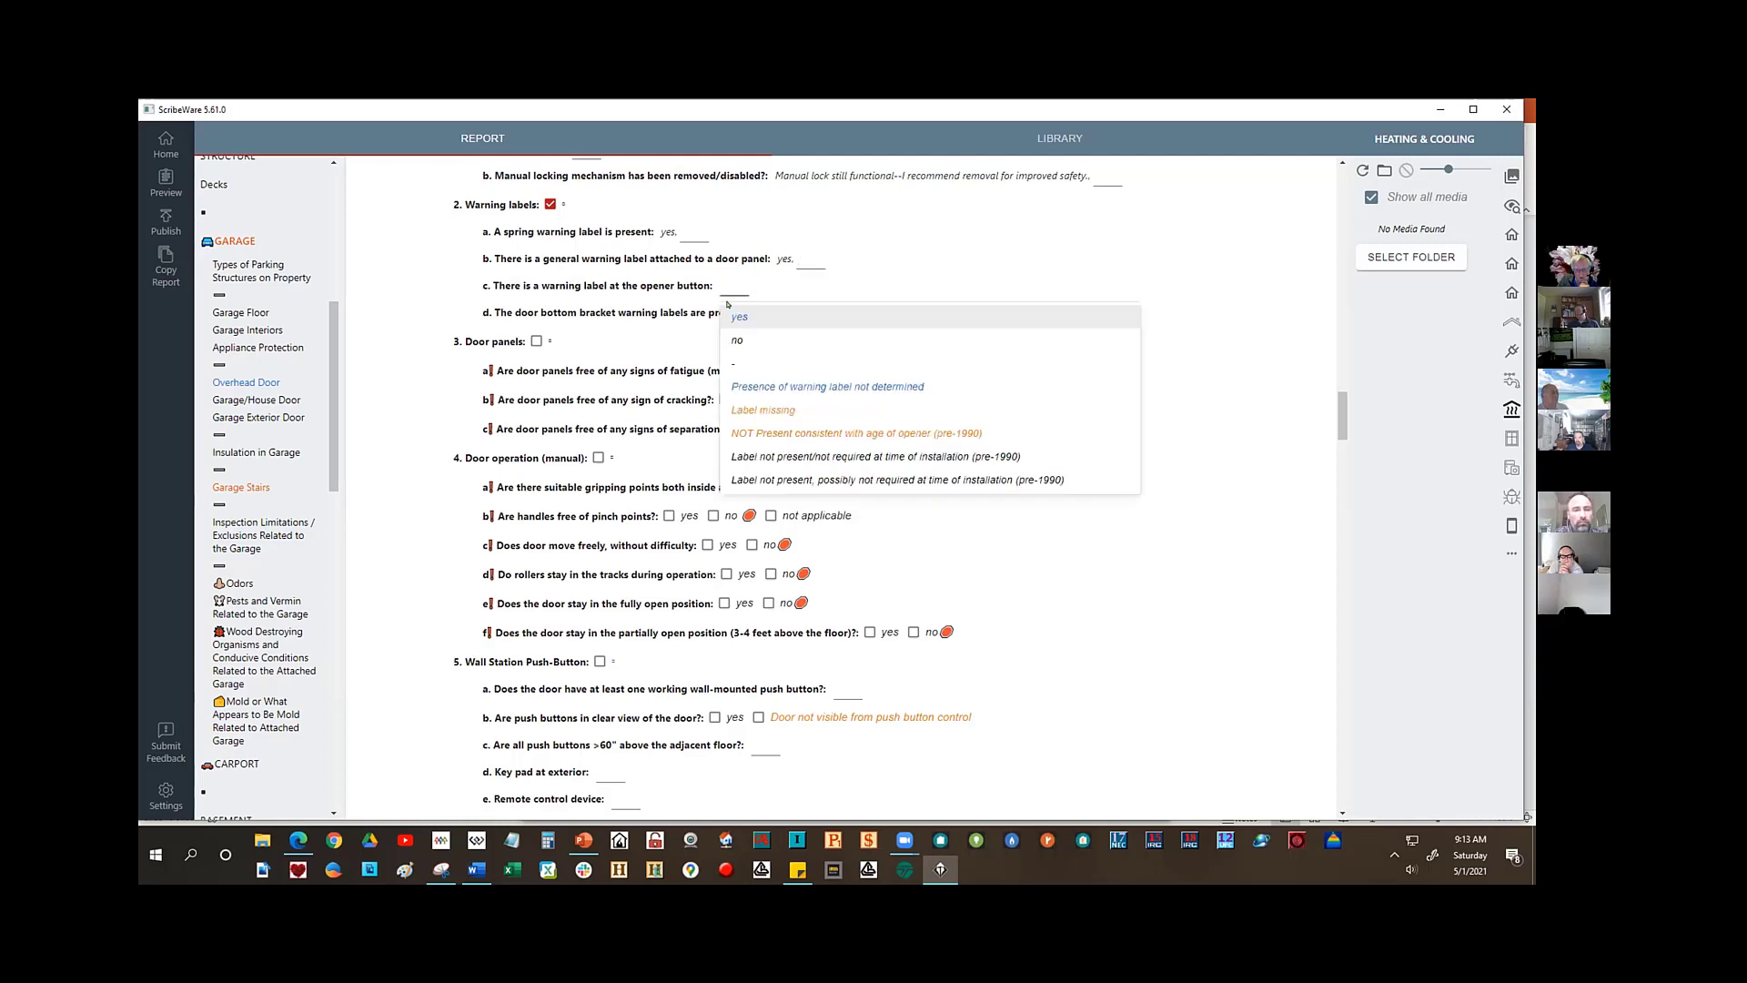
{"action": "left_click", "coordinate": [754, 317]}
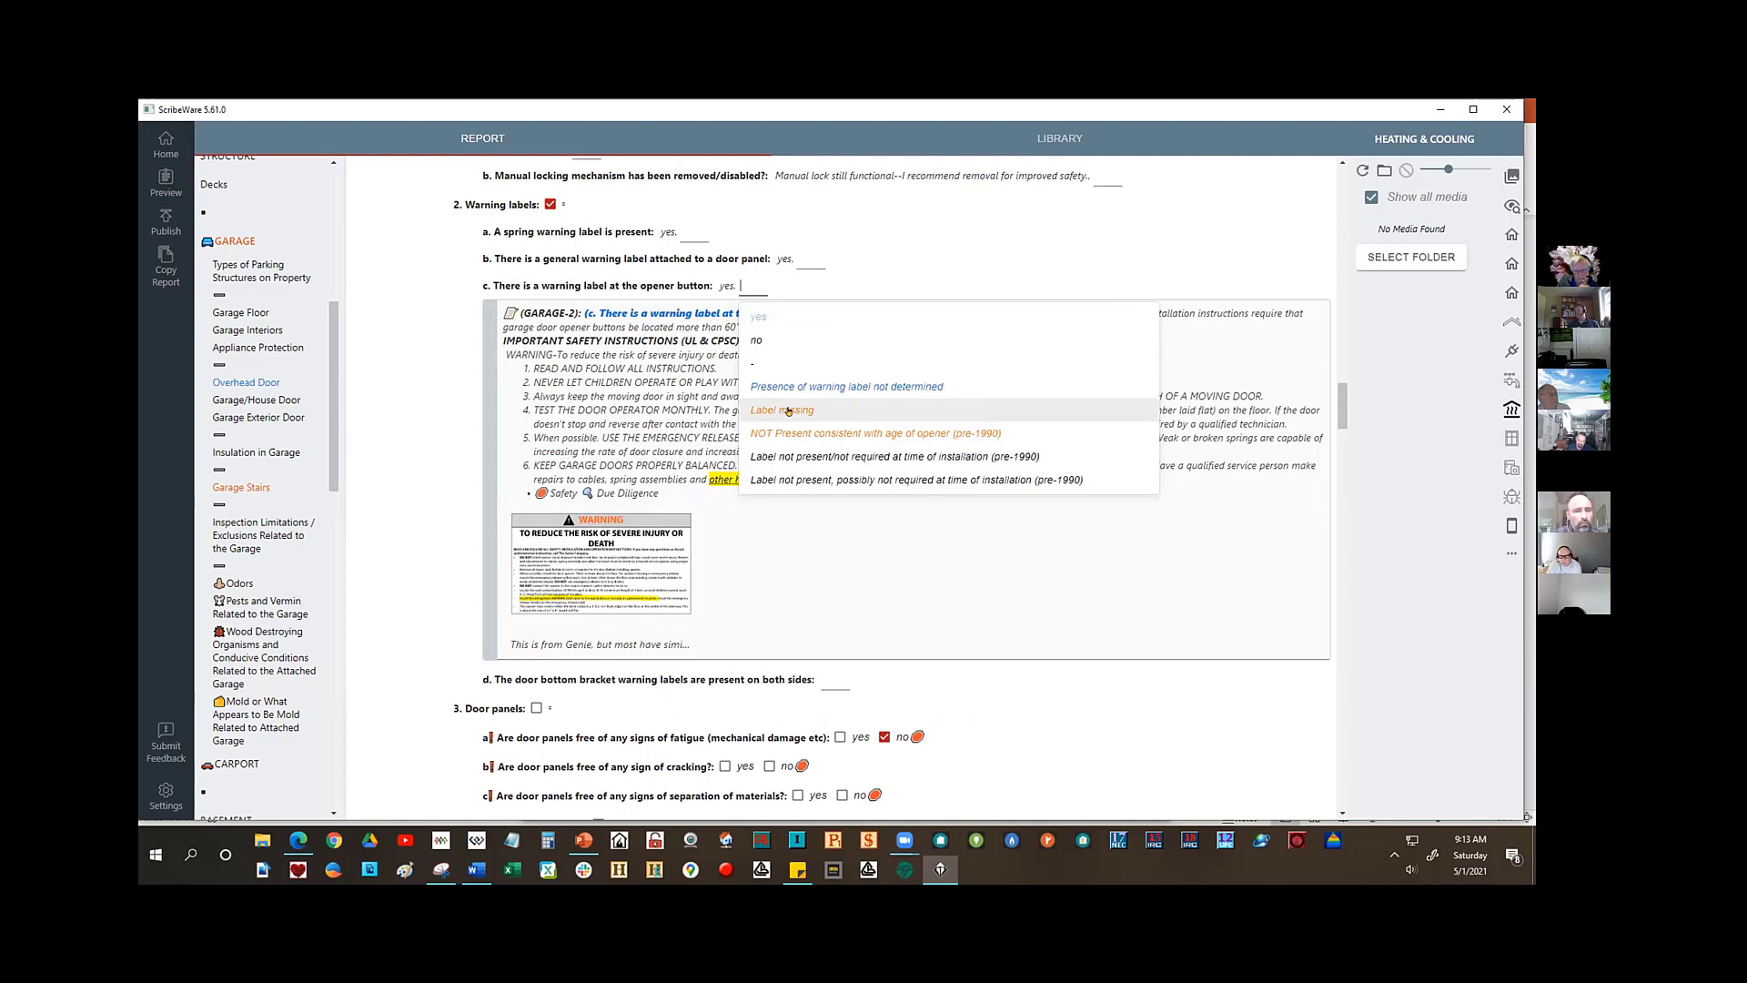
{"action": "left_click", "coordinate": [493, 569]}
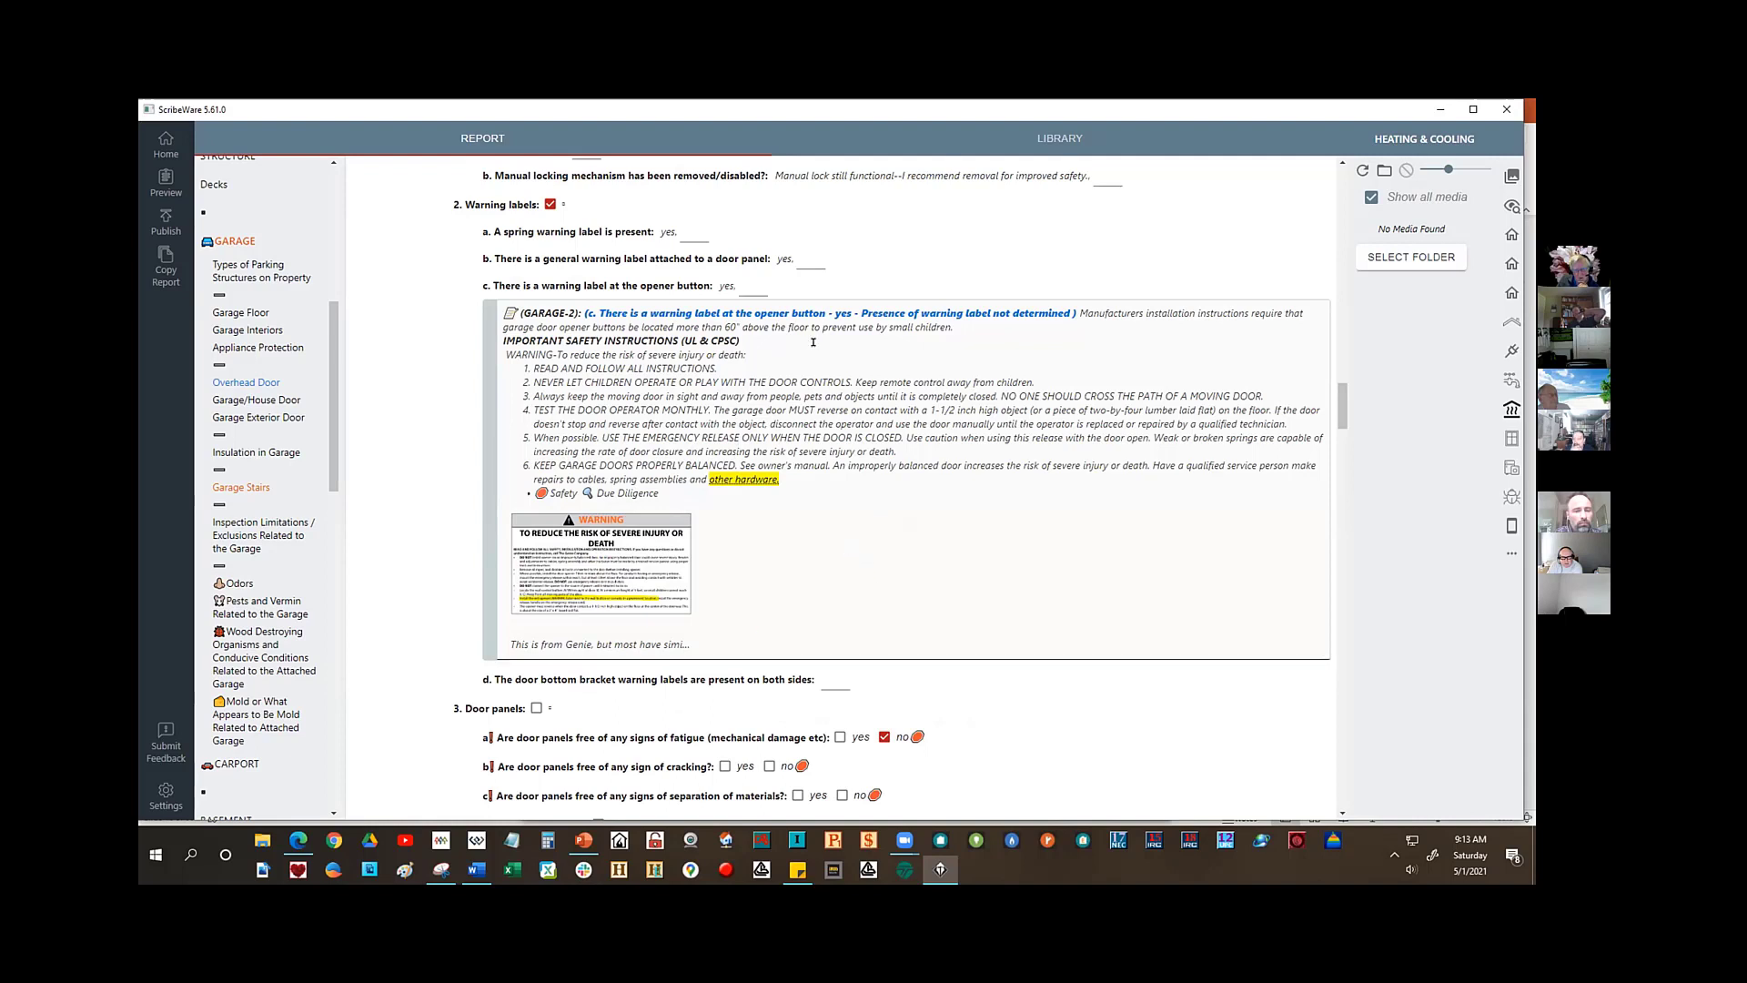
{"action": "left_click", "coordinate": [747, 285]}
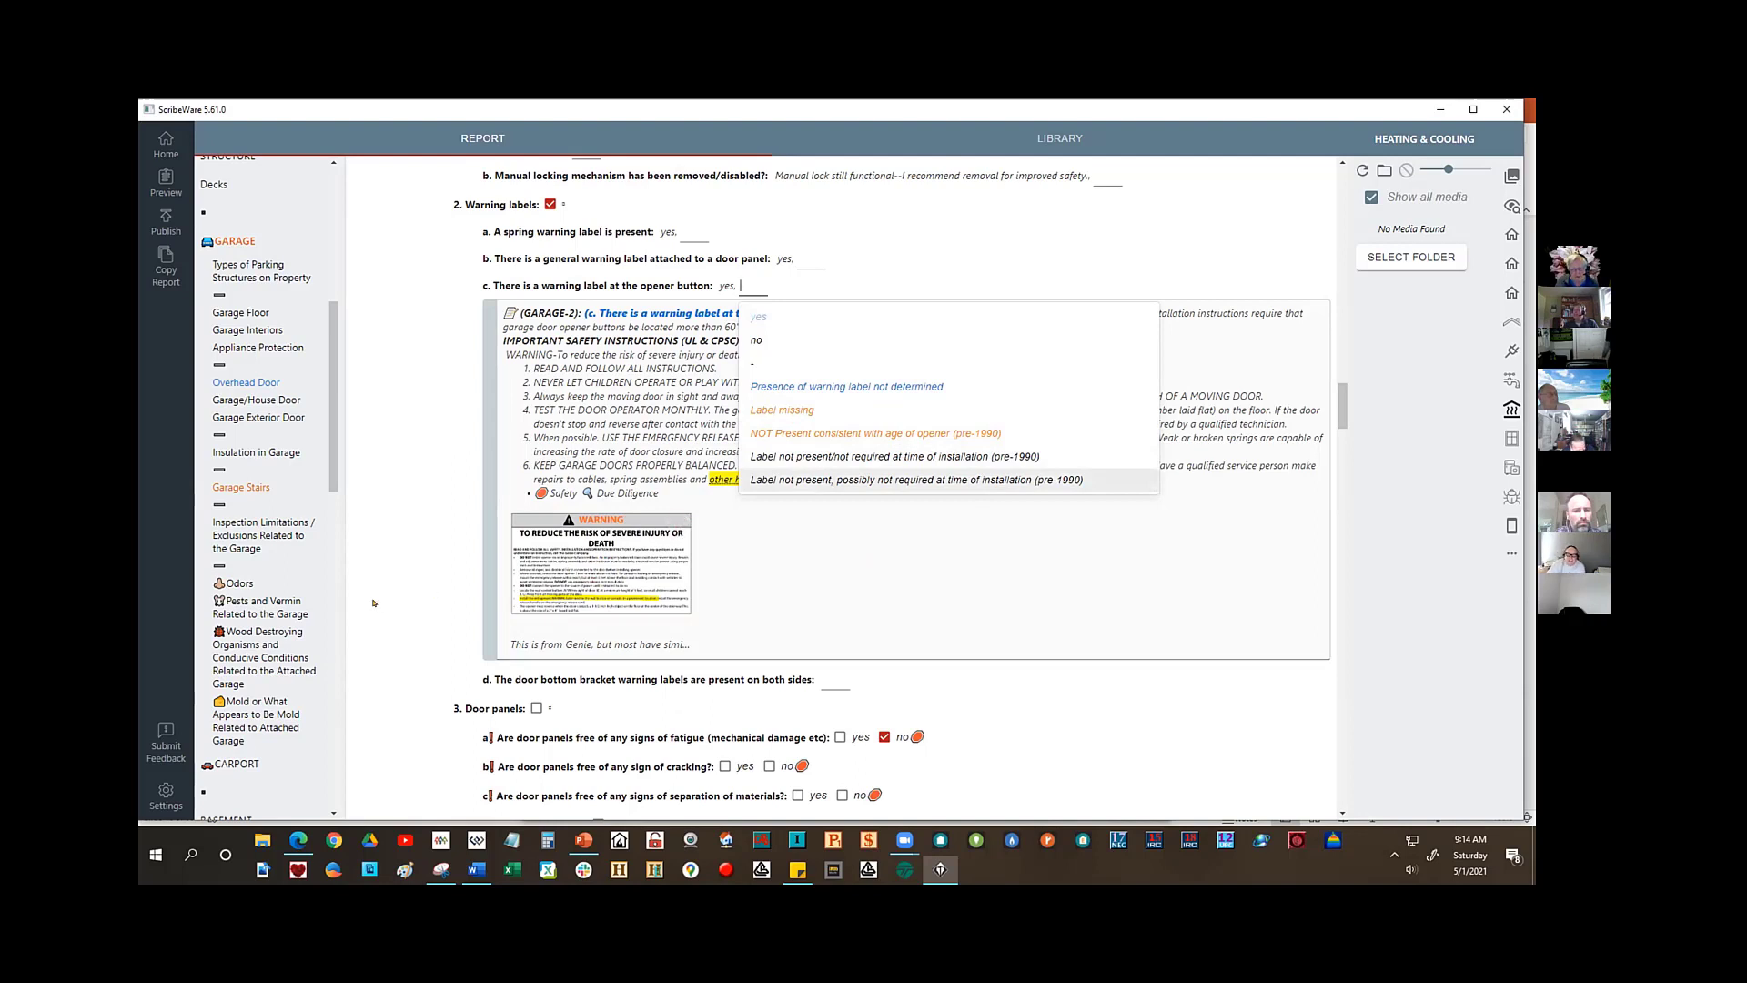
{"action": "key", "text": "Down"}
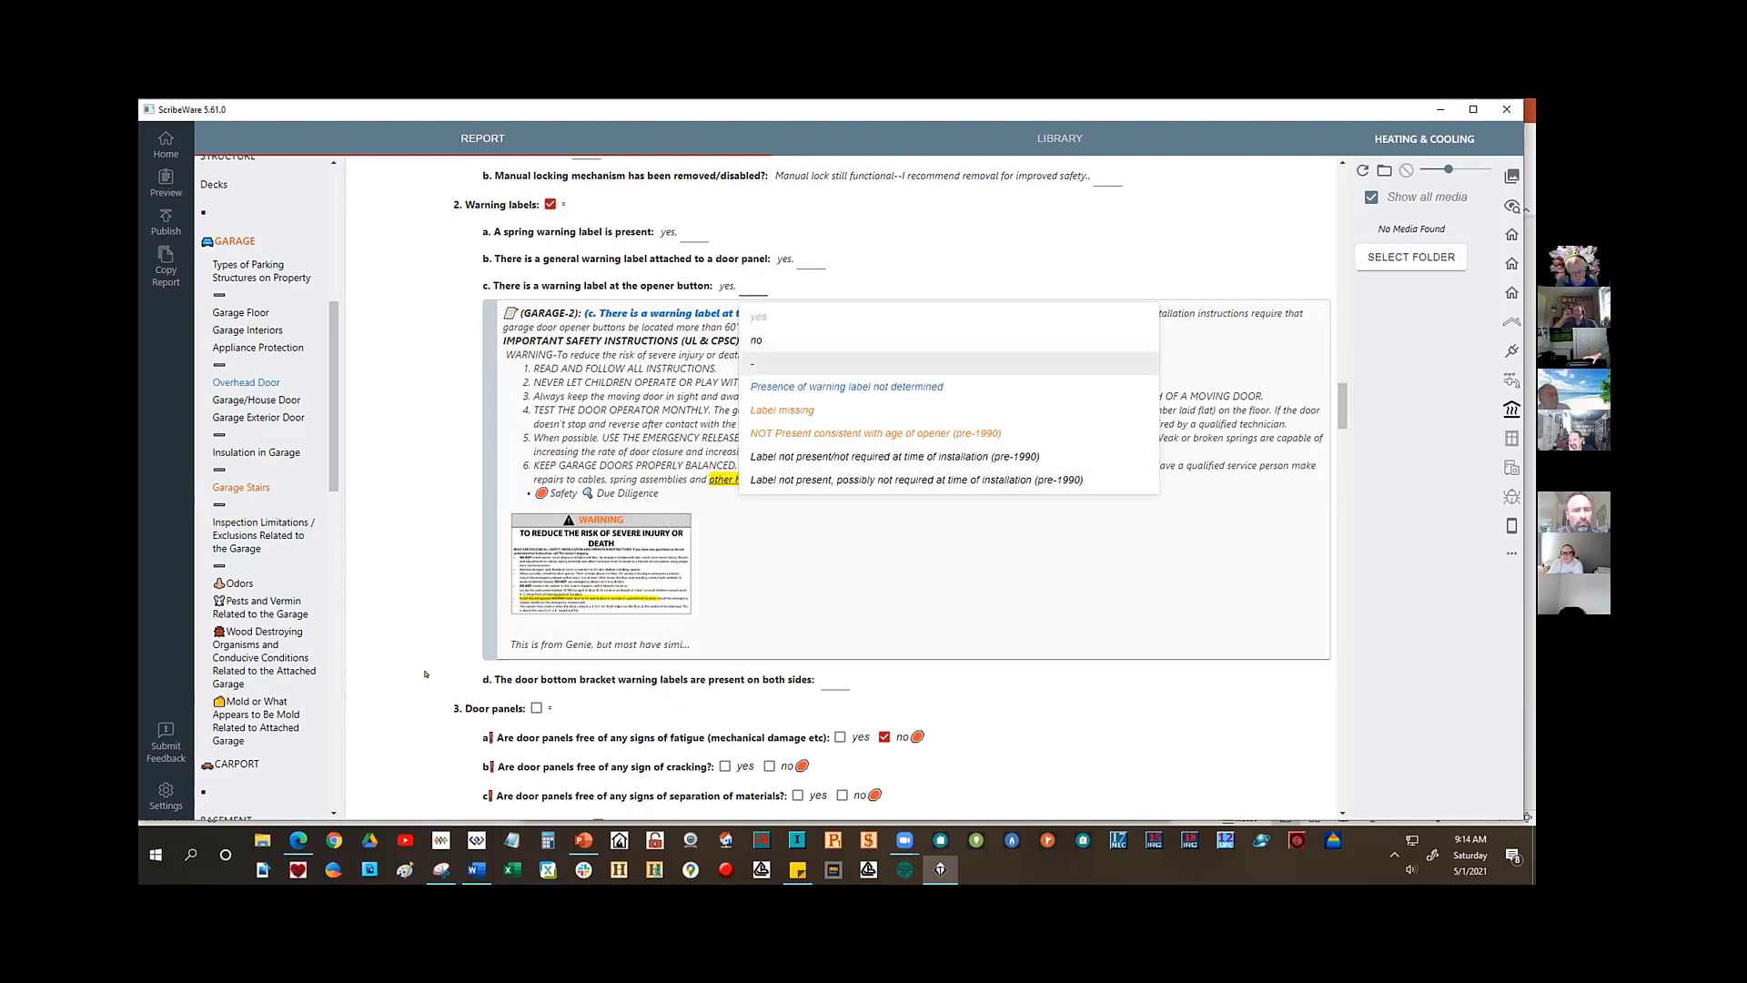
{"action": "scroll", "coordinate": [427, 647], "scroll_direction": "down", "scroll_amount": 1}
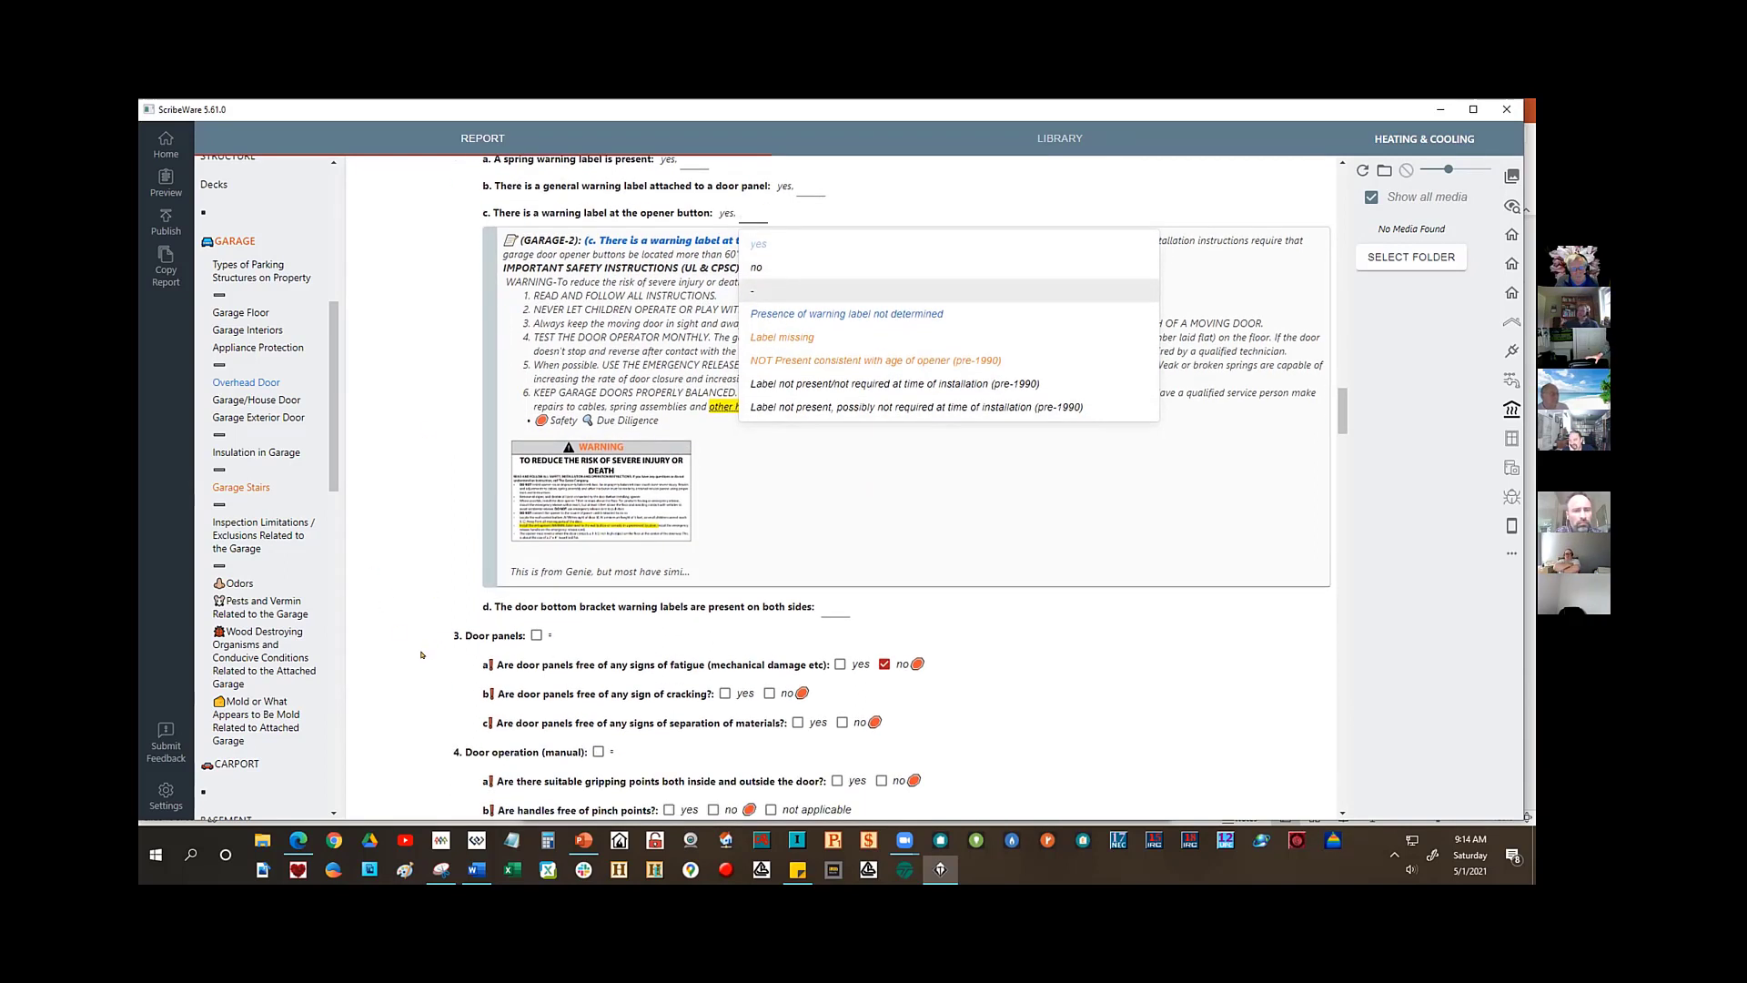
{"action": "left_click", "coordinate": [789, 313]}
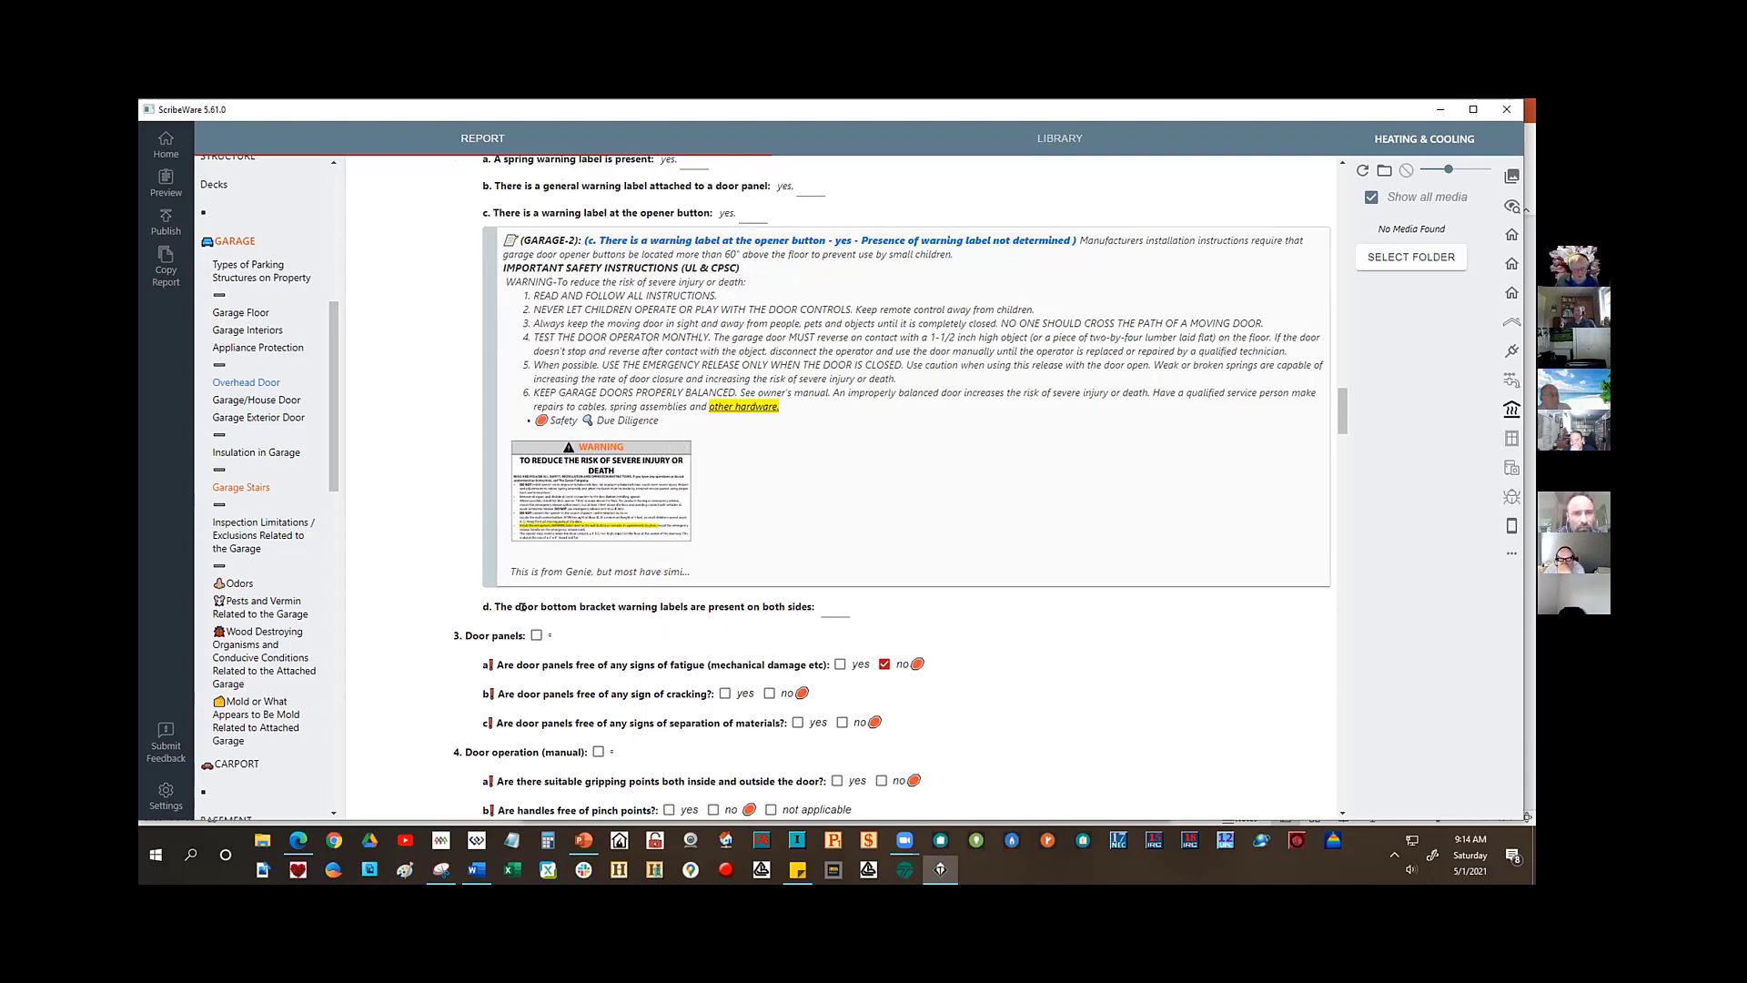
{"action": "mouse_move", "coordinate": [666, 457]}
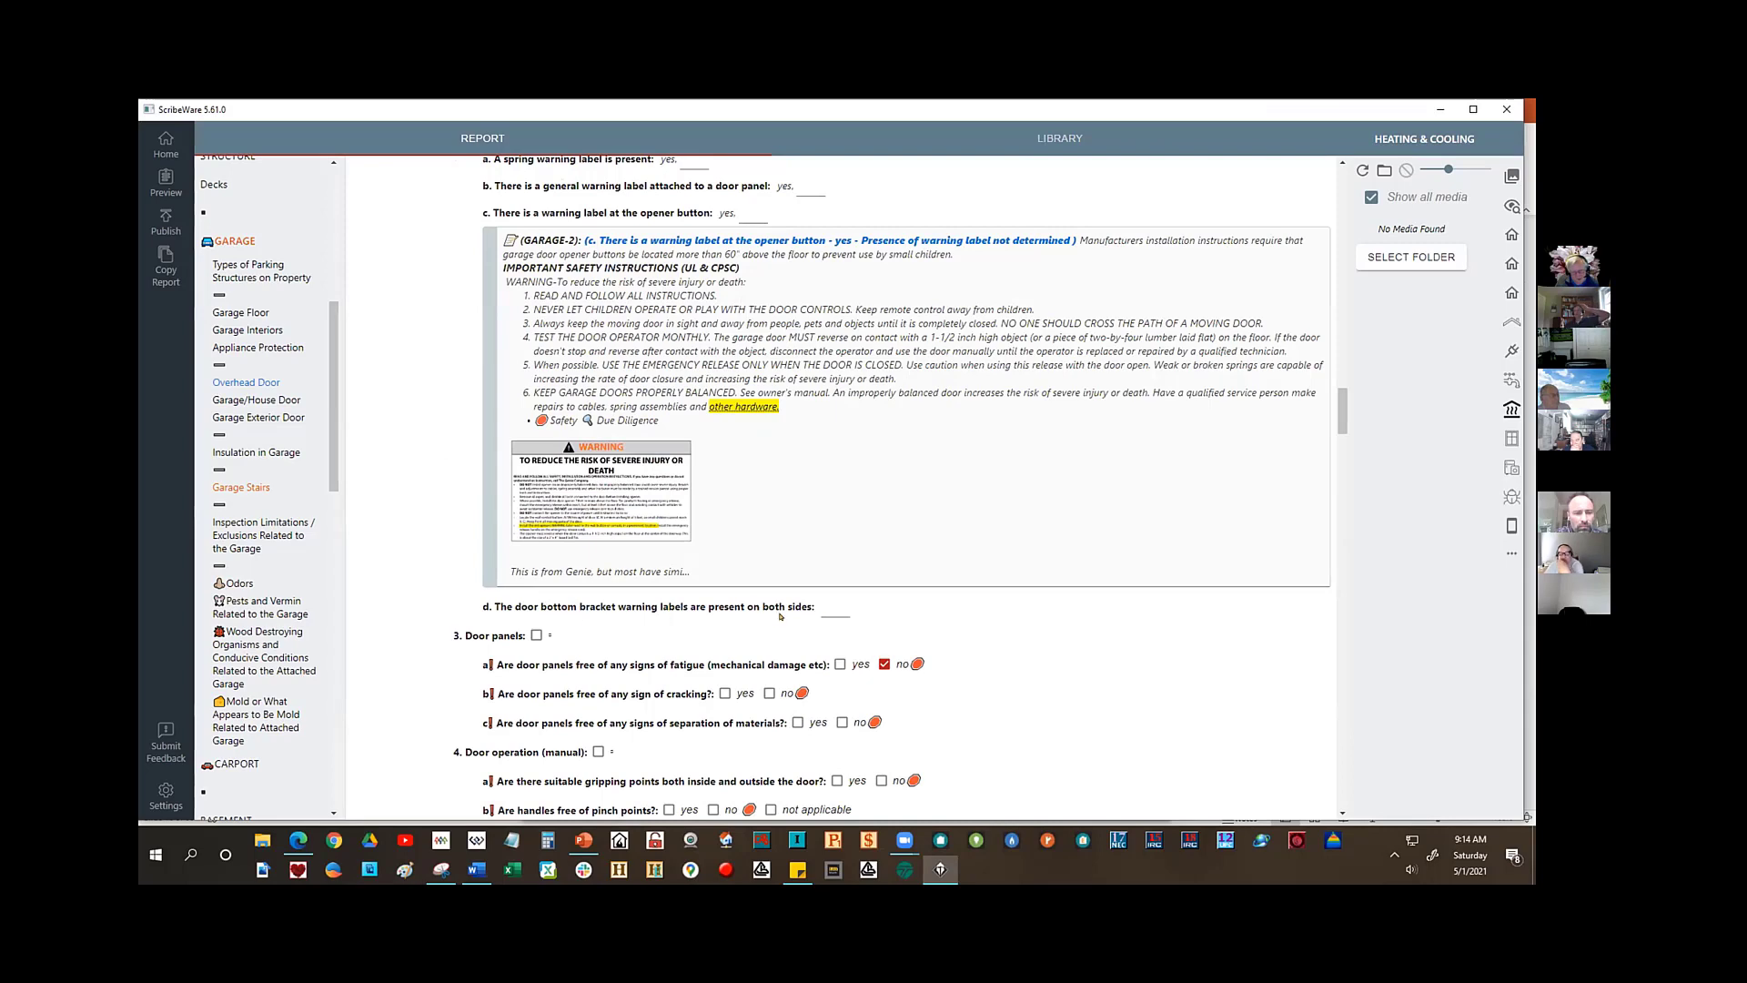
- Answer yes for the door bottom bracket warning labels, tick Door panels, and answer yes to the fatigue, cracking and material separation questions
{"action": "left_click", "coordinate": [836, 616]}
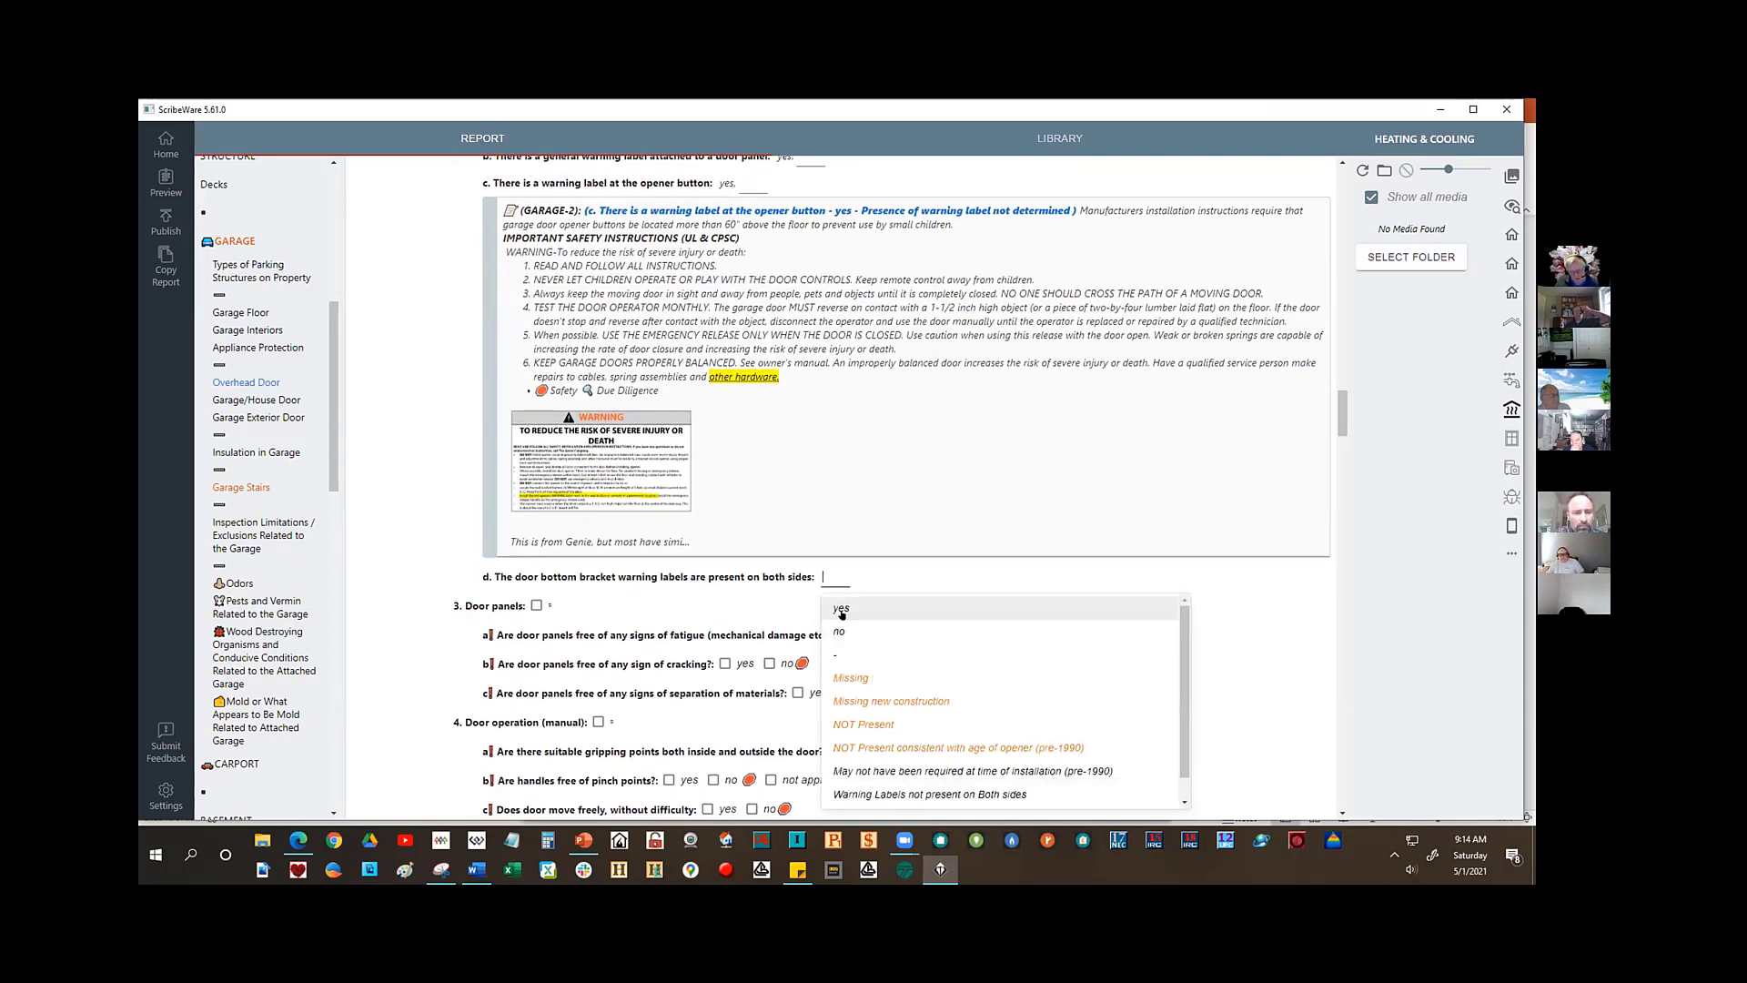
{"action": "left_click", "coordinate": [841, 610]}
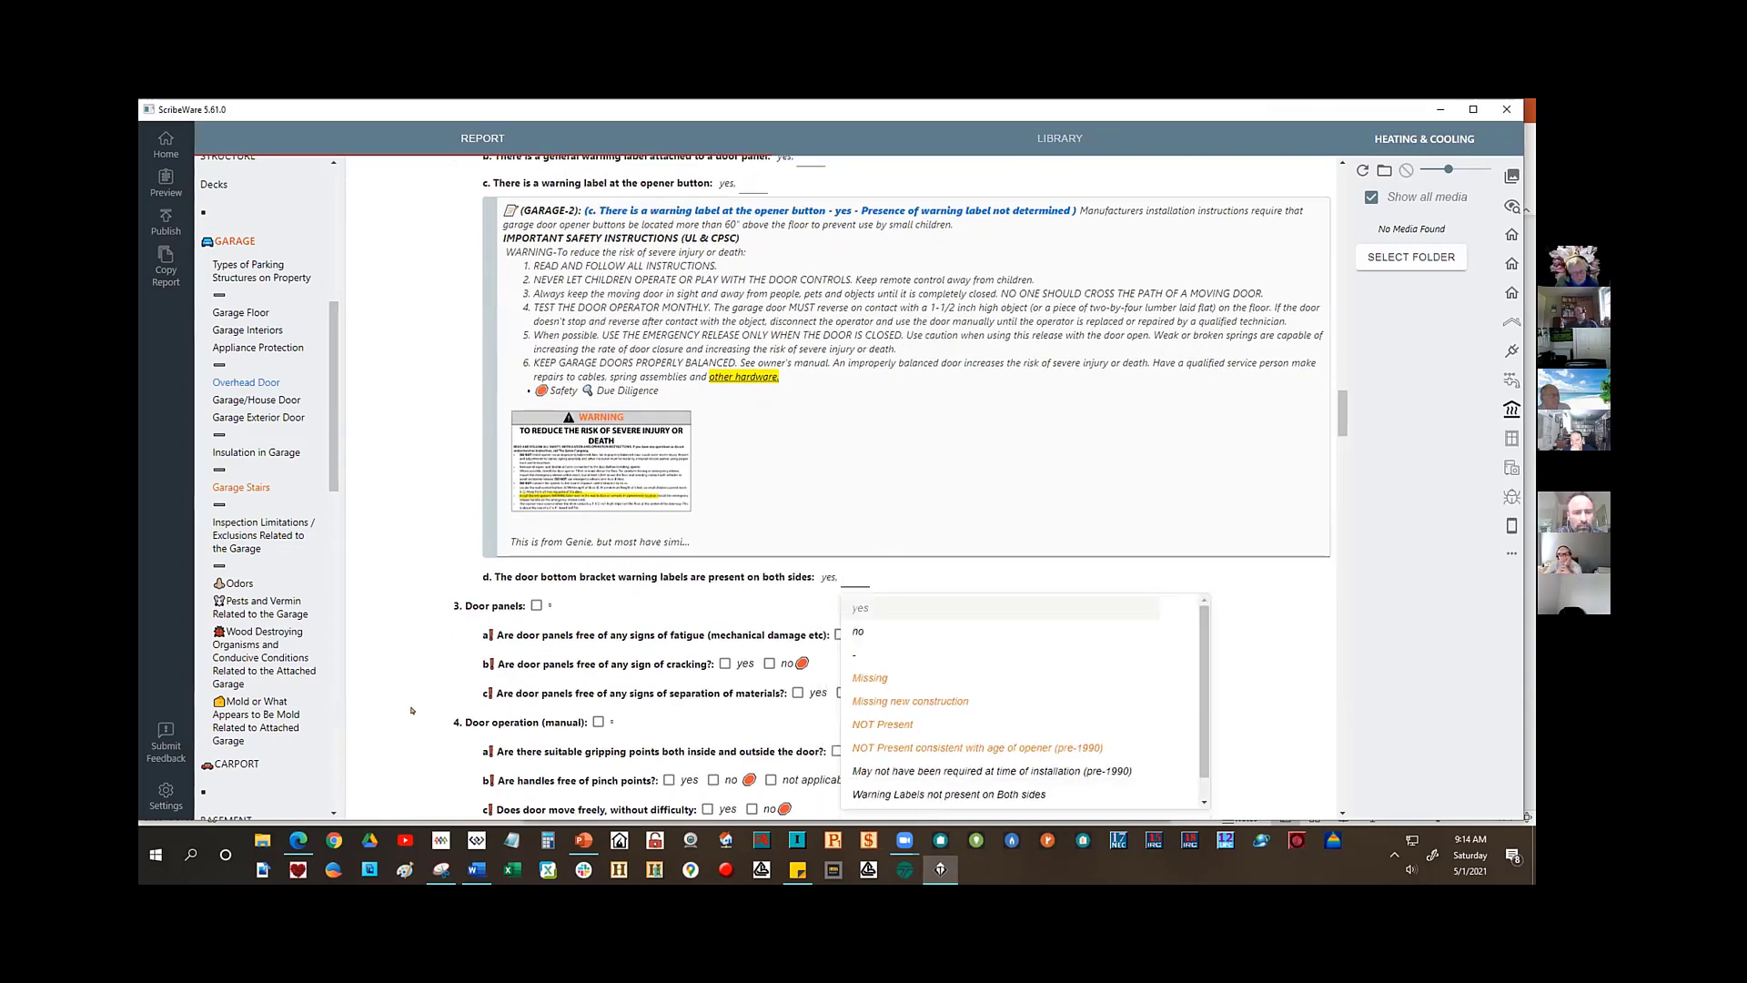
{"action": "scroll", "coordinate": [411, 710], "scroll_direction": "down", "scroll_amount": 3}
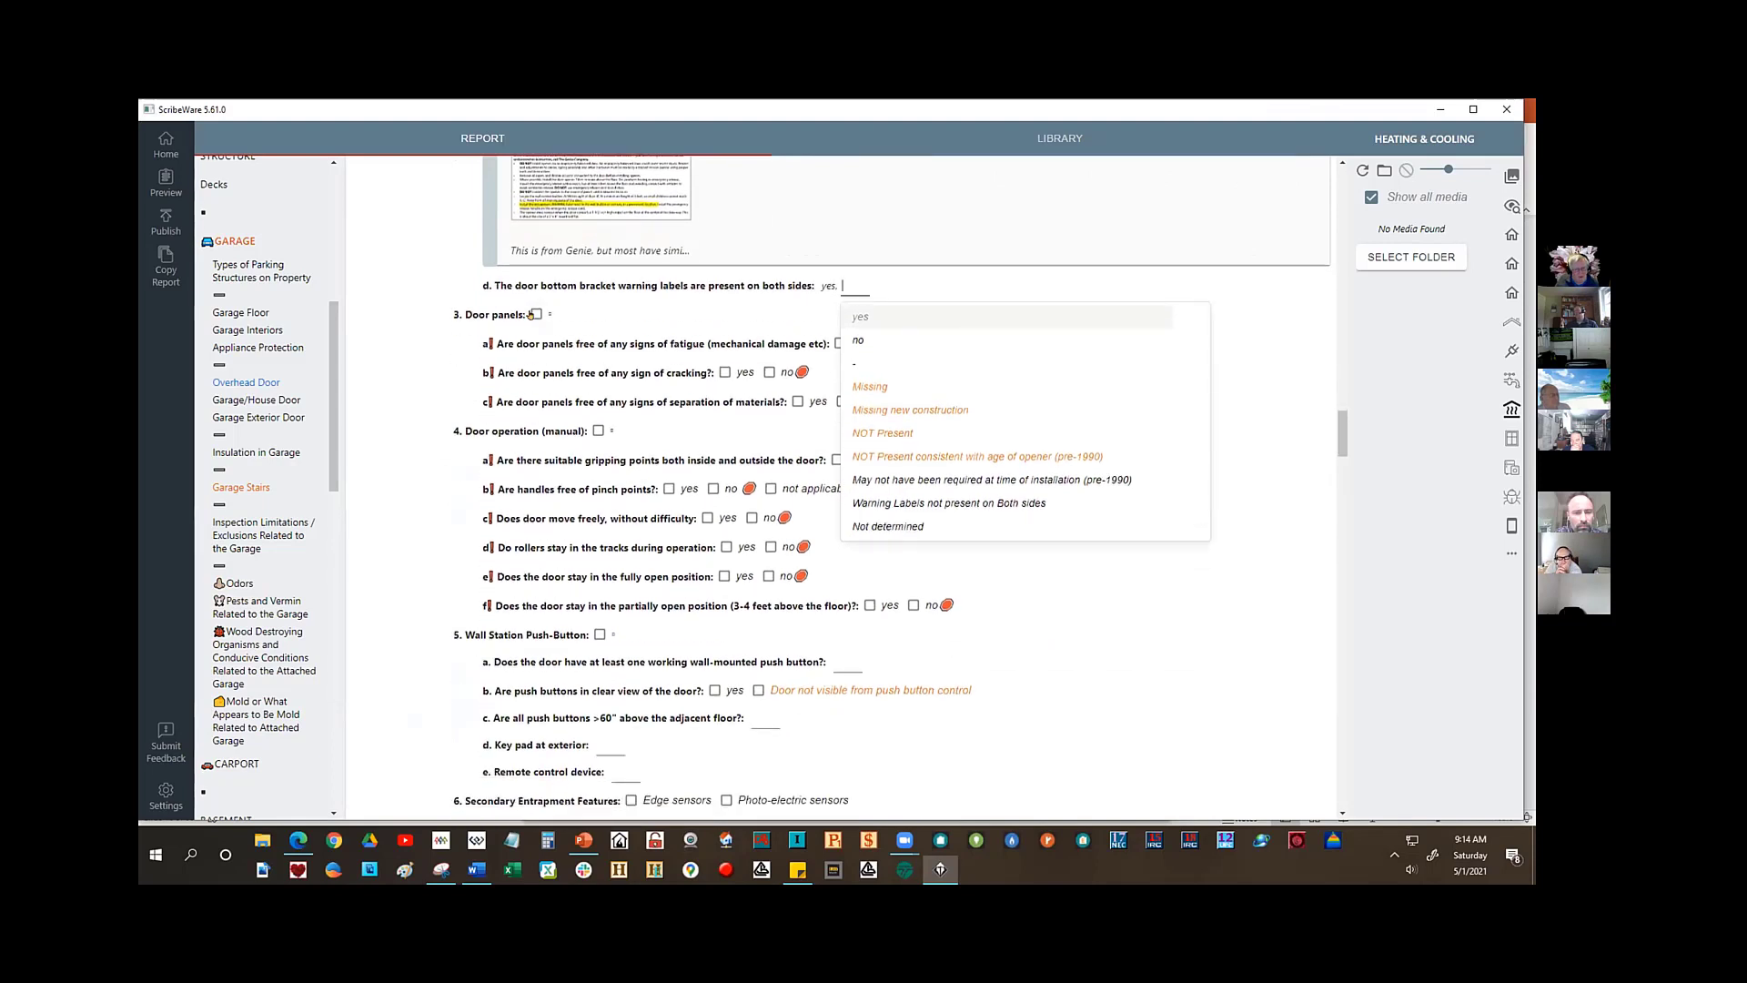
{"action": "left_click", "coordinate": [535, 314]}
{"action": "left_click", "coordinate": [536, 314]}
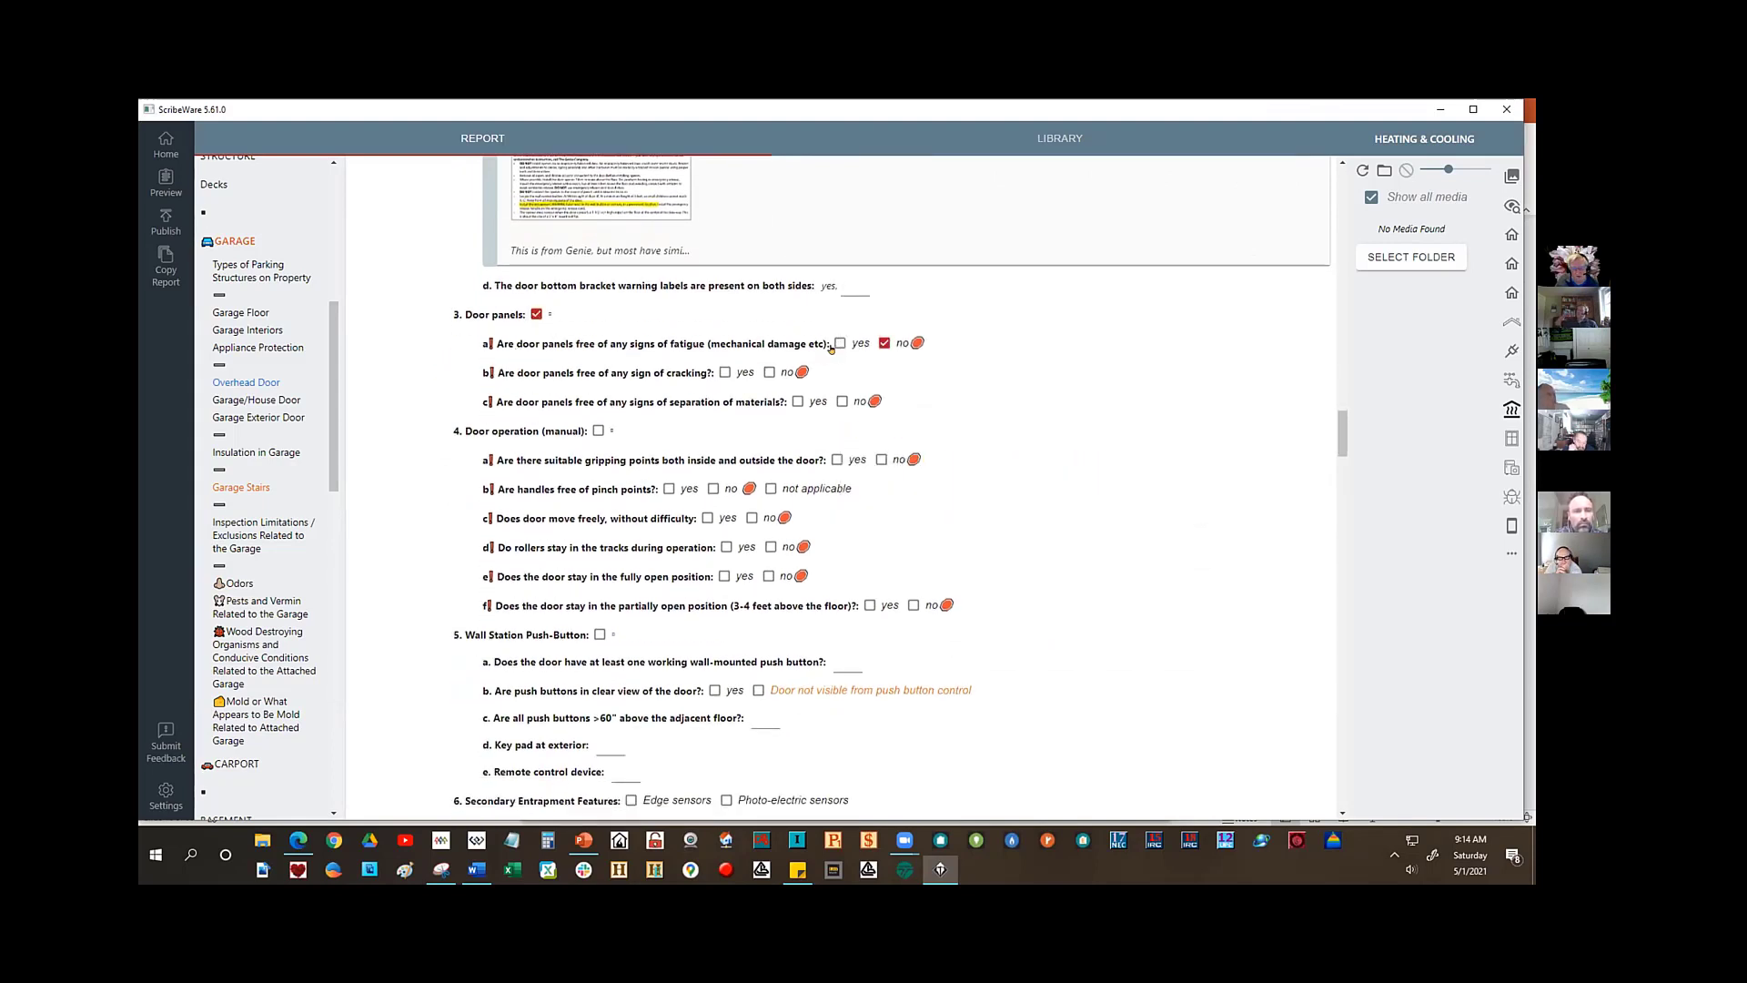
{"action": "left_click", "coordinate": [884, 343]}
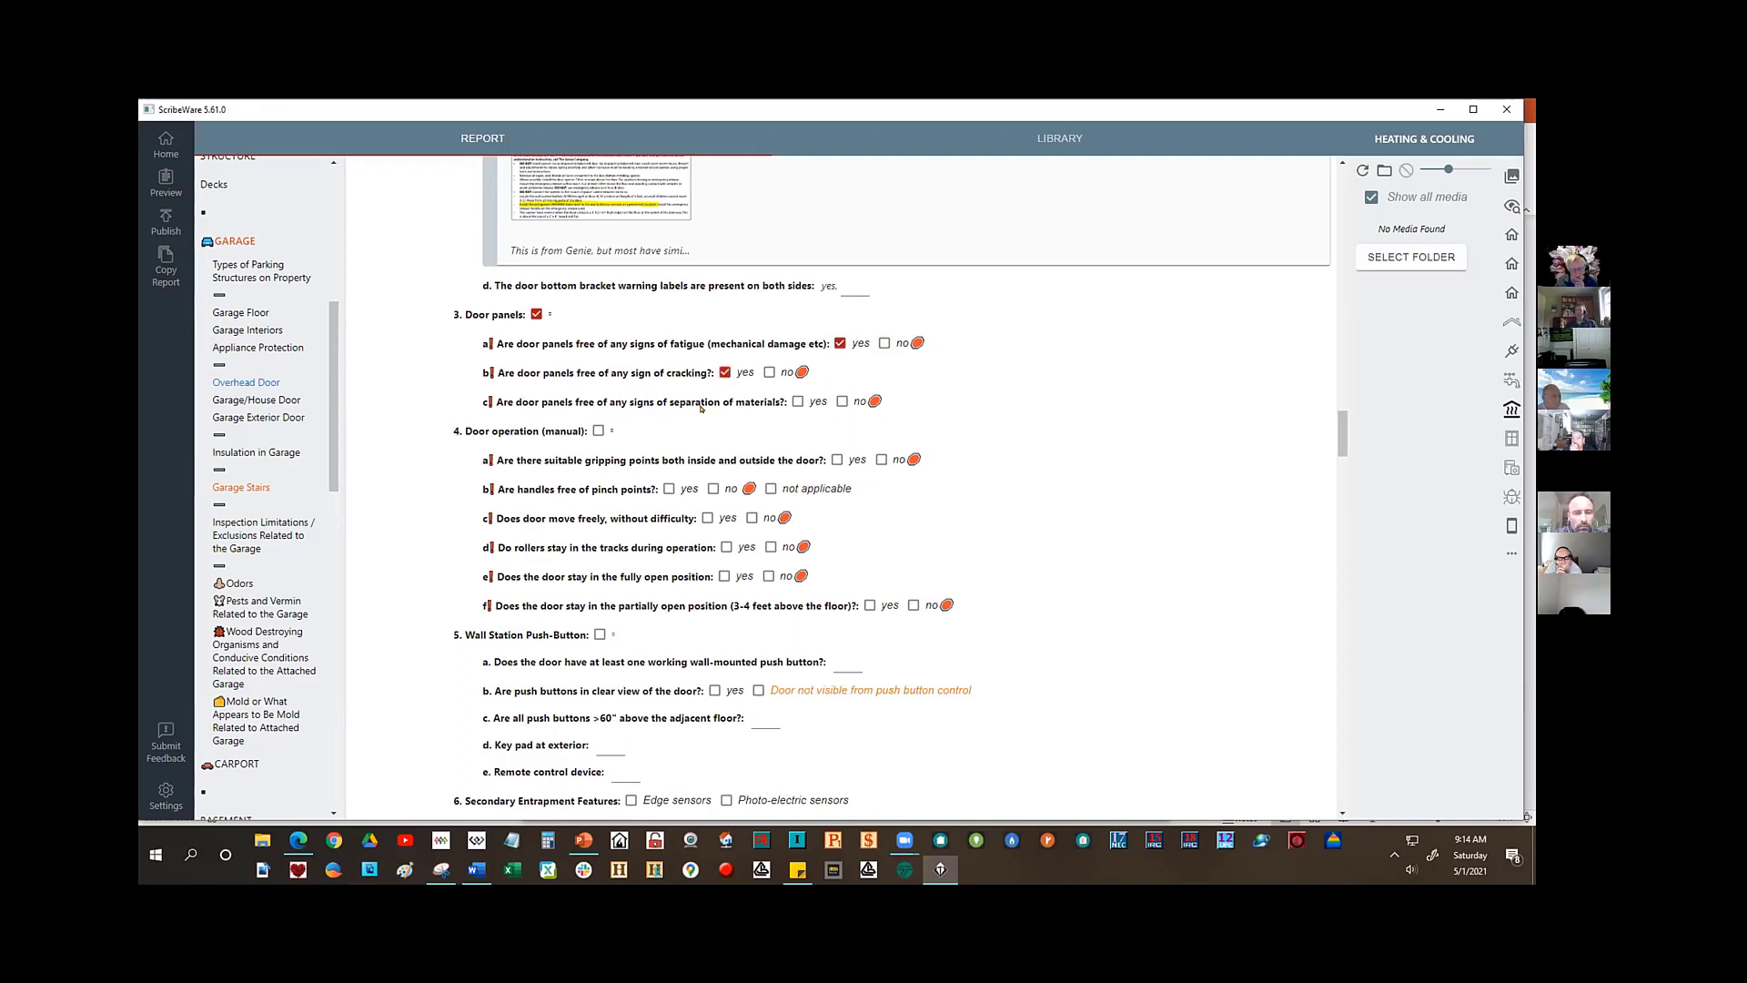
{"action": "left_click", "coordinate": [798, 403]}
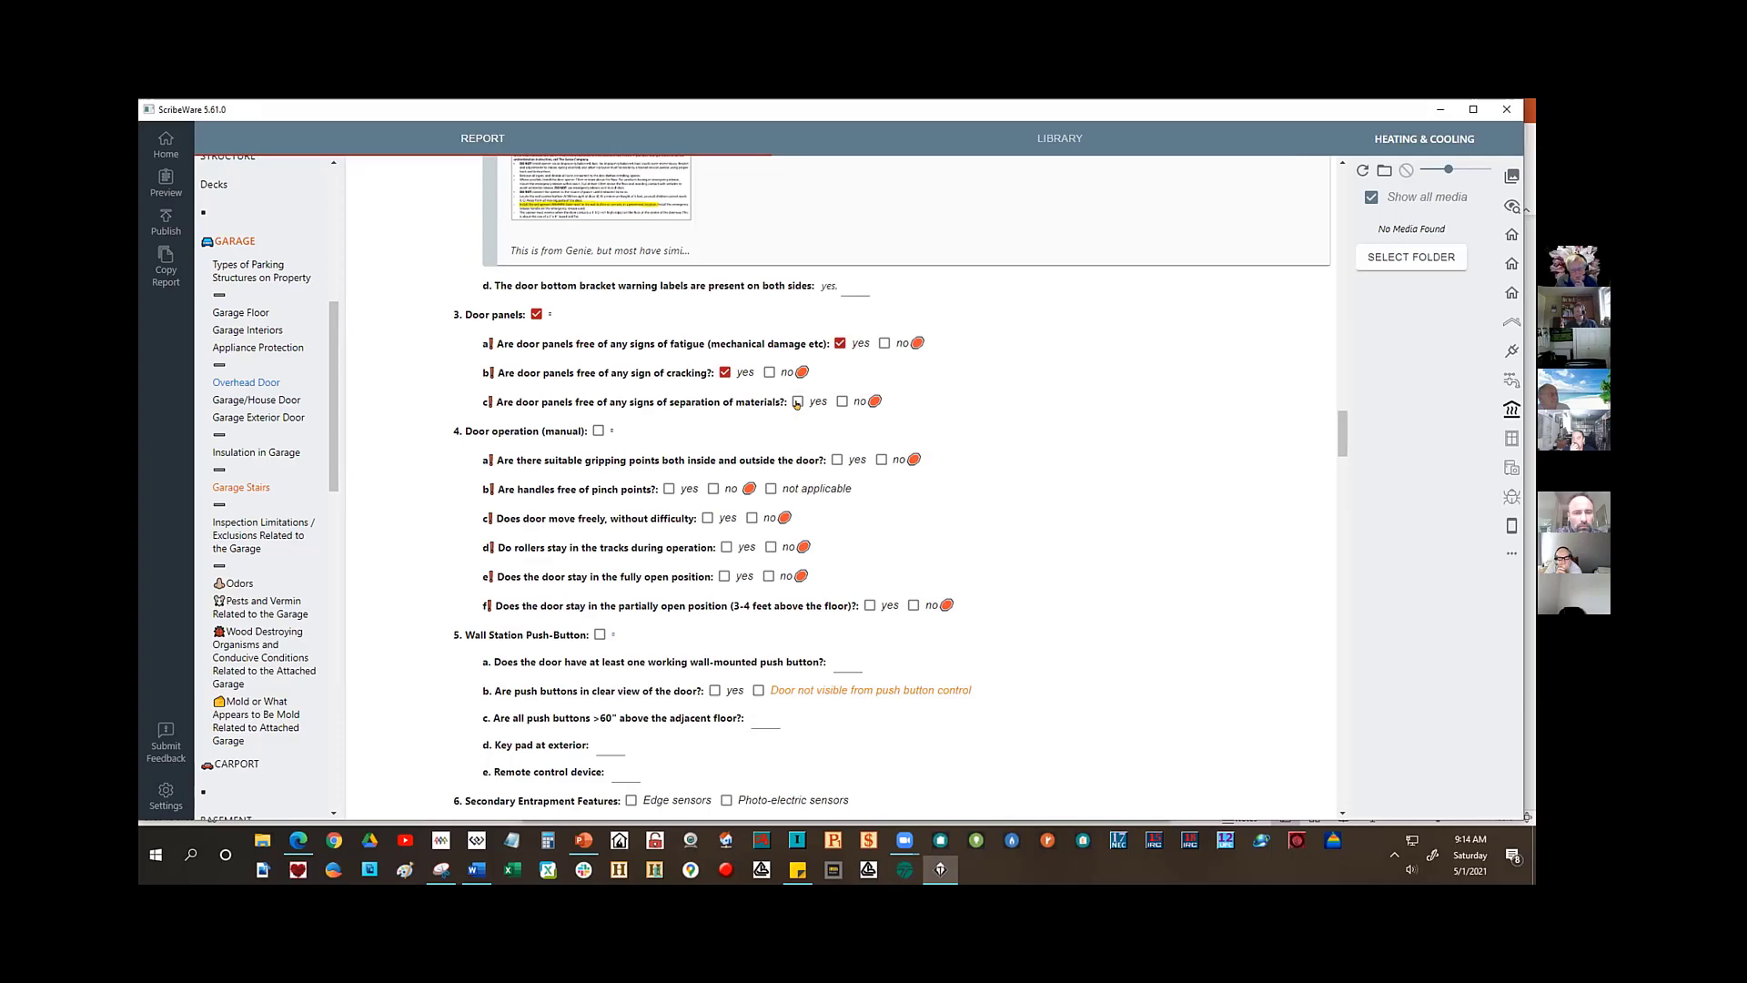
- Tick Door operation (manual) and answer yes to all six of its questions, from gripping points to staying partially open
{"action": "left_click", "coordinate": [596, 432]}
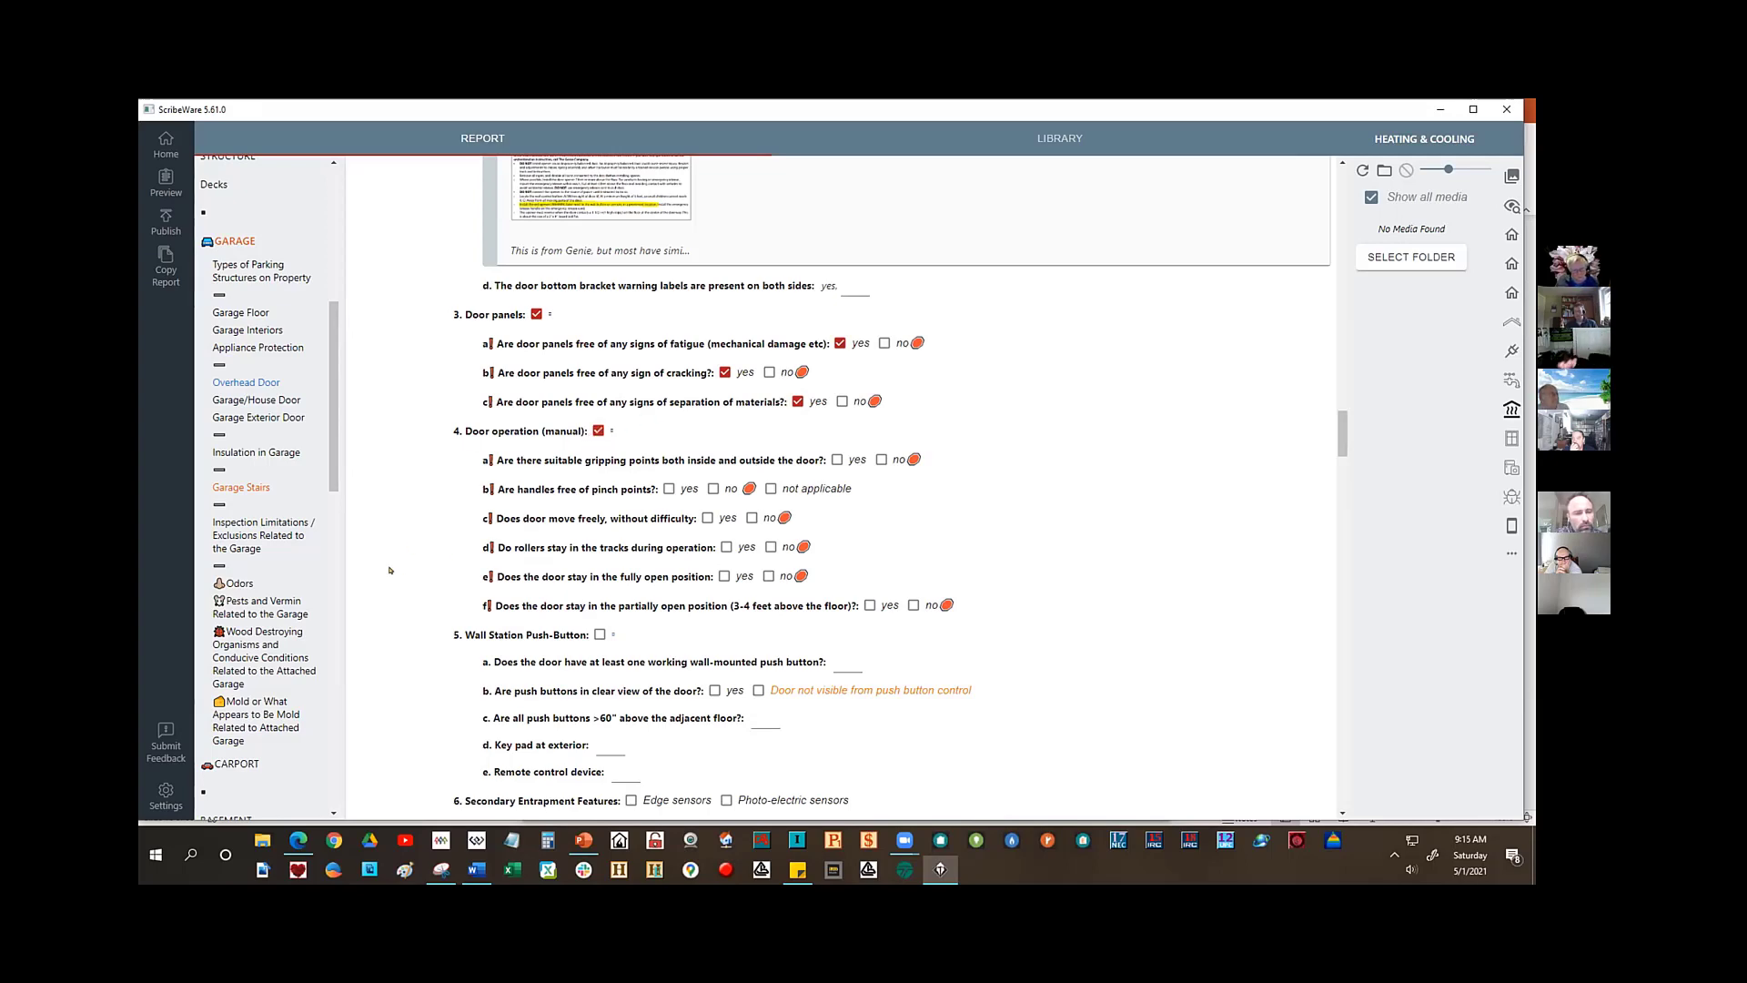
{"action": "scroll", "coordinate": [389, 572], "scroll_direction": "down", "scroll_amount": 5}
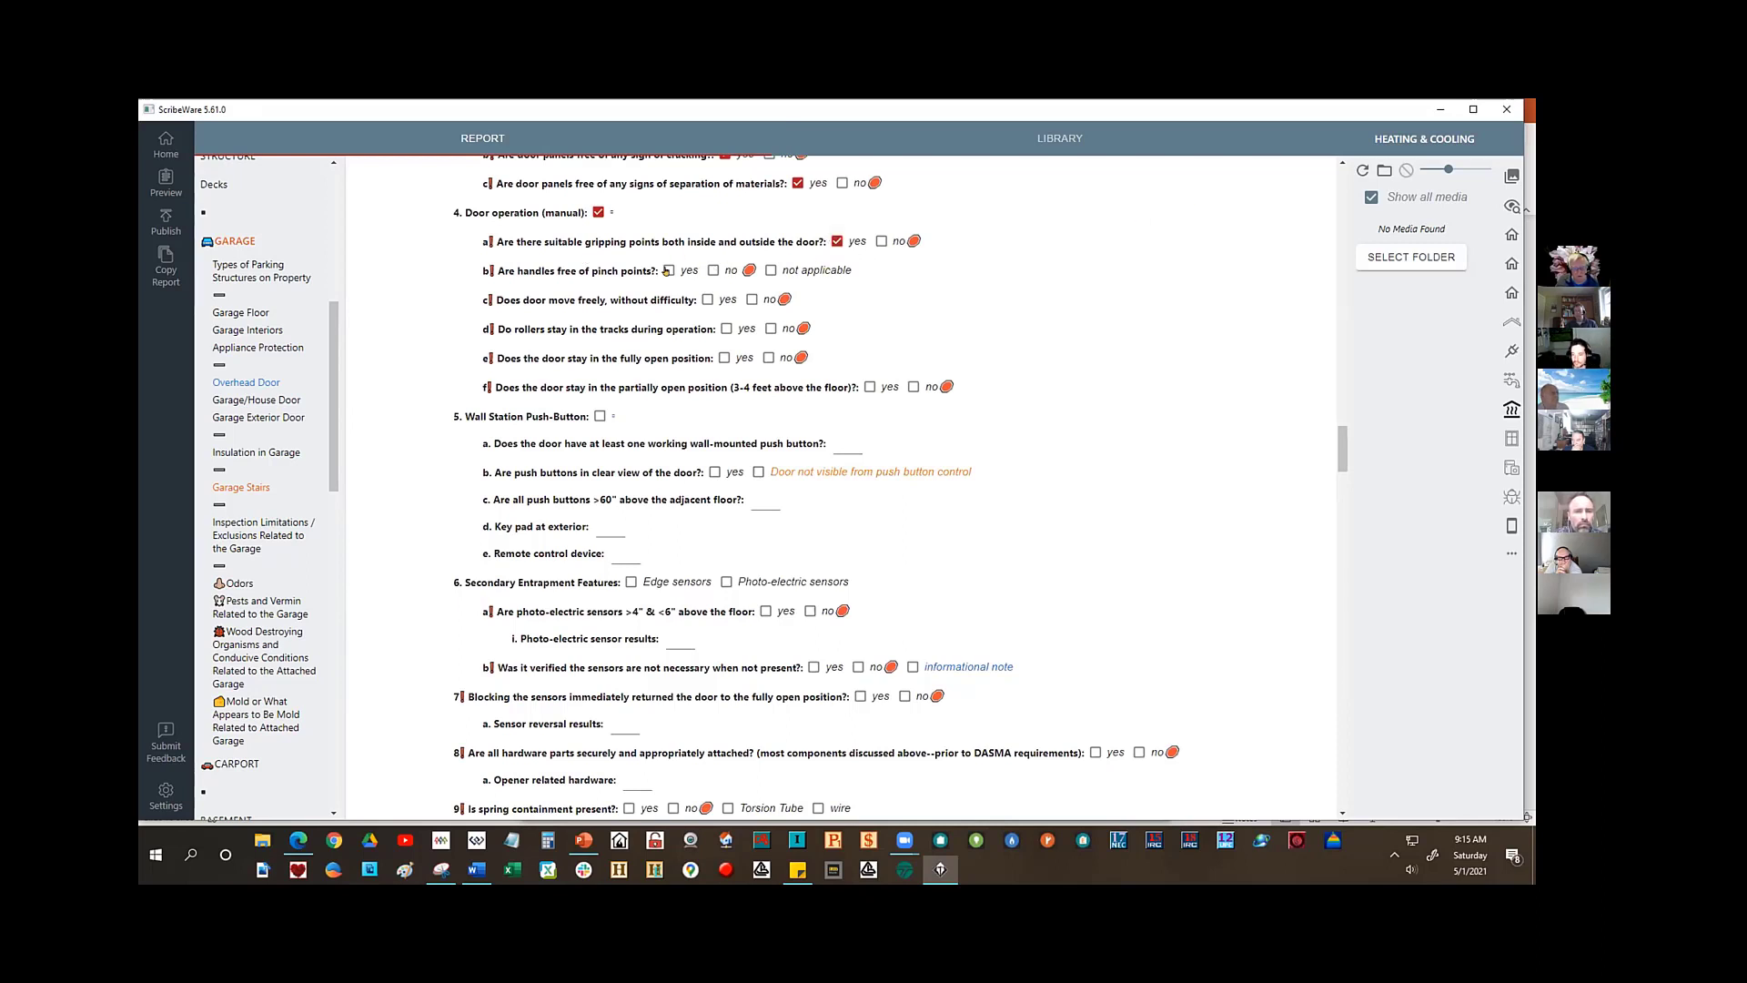
{"action": "left_click", "coordinate": [669, 270]}
{"action": "left_click", "coordinate": [707, 299]}
{"action": "left_click", "coordinate": [723, 356]}
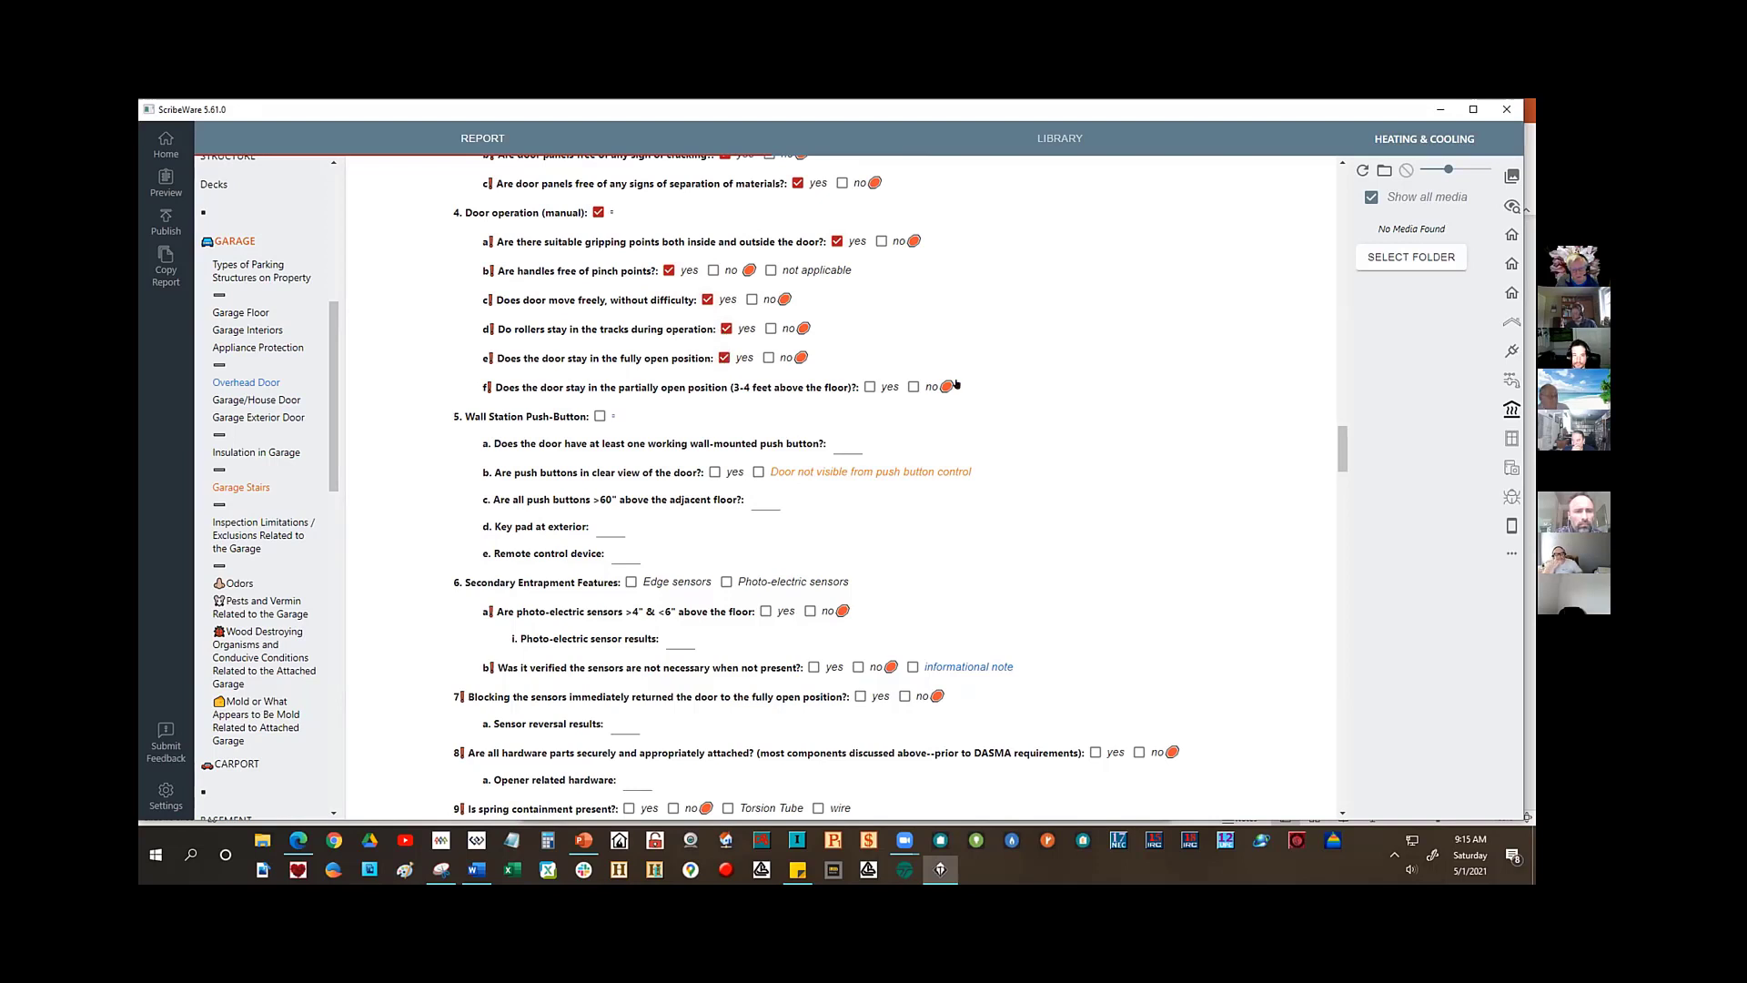
{"action": "left_click", "coordinate": [869, 386]}
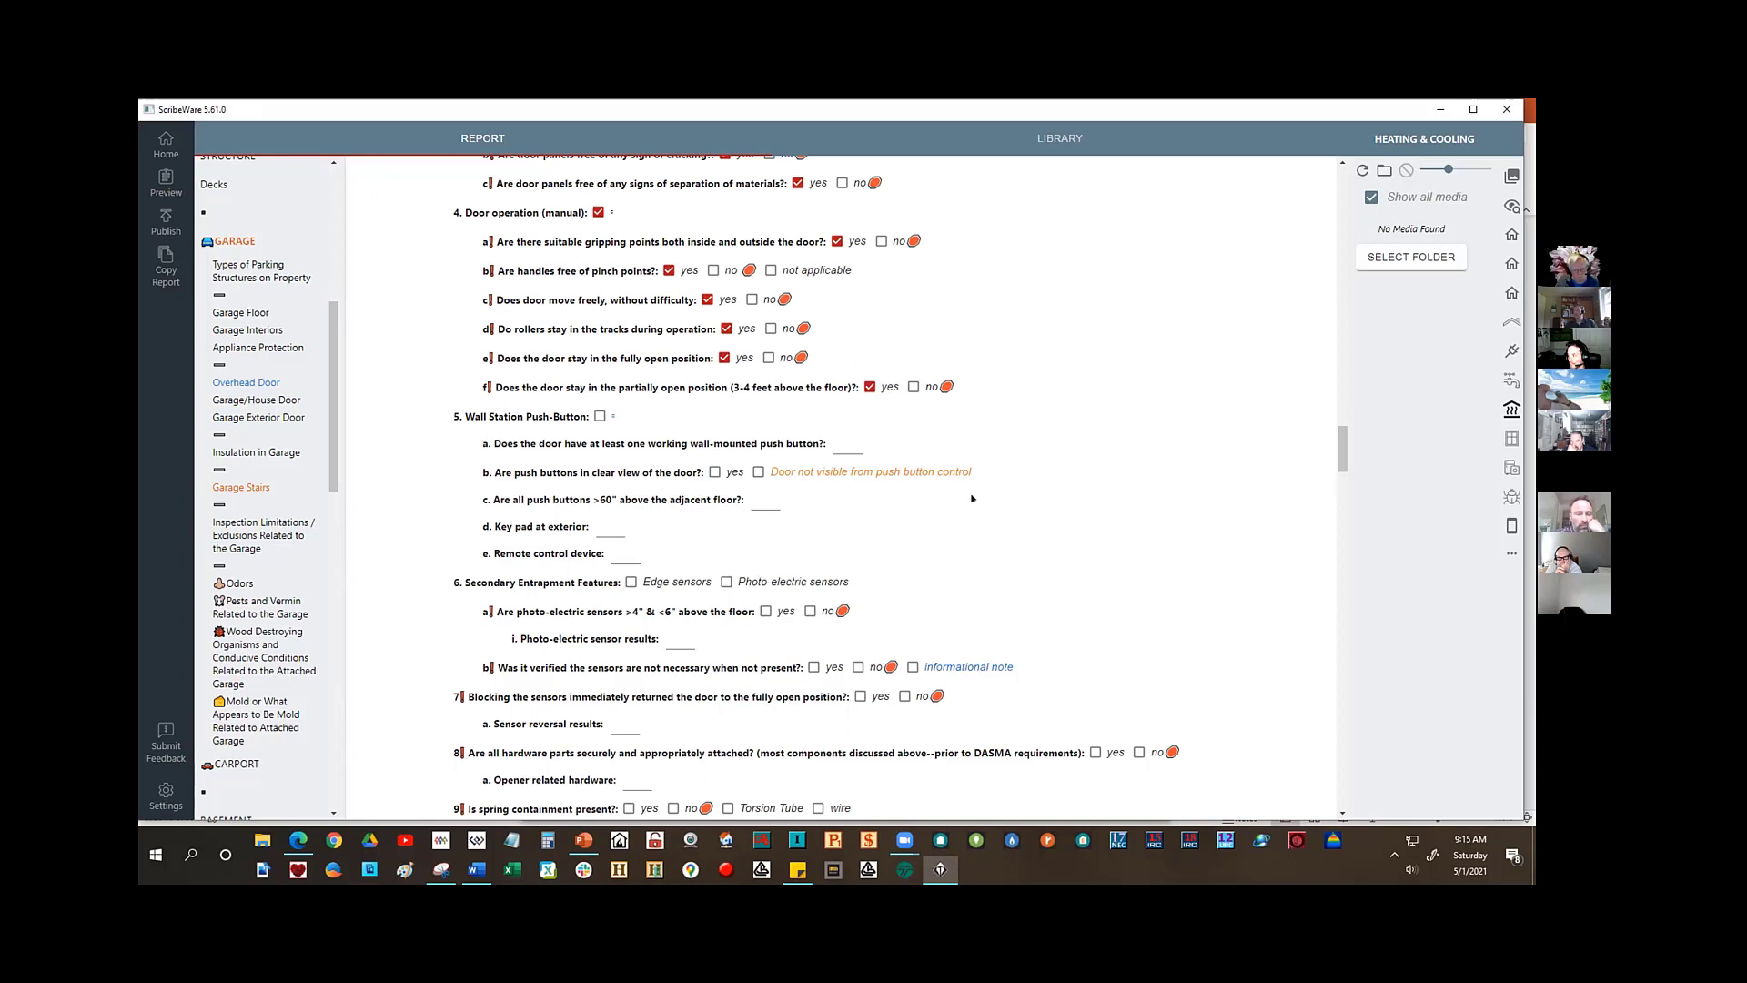
- Tick Wall Station Push-Button, check the opener button slide in PowerPoint, and delete the empty observation added under the item in ScribeWare
{"action": "left_click", "coordinate": [600, 417]}
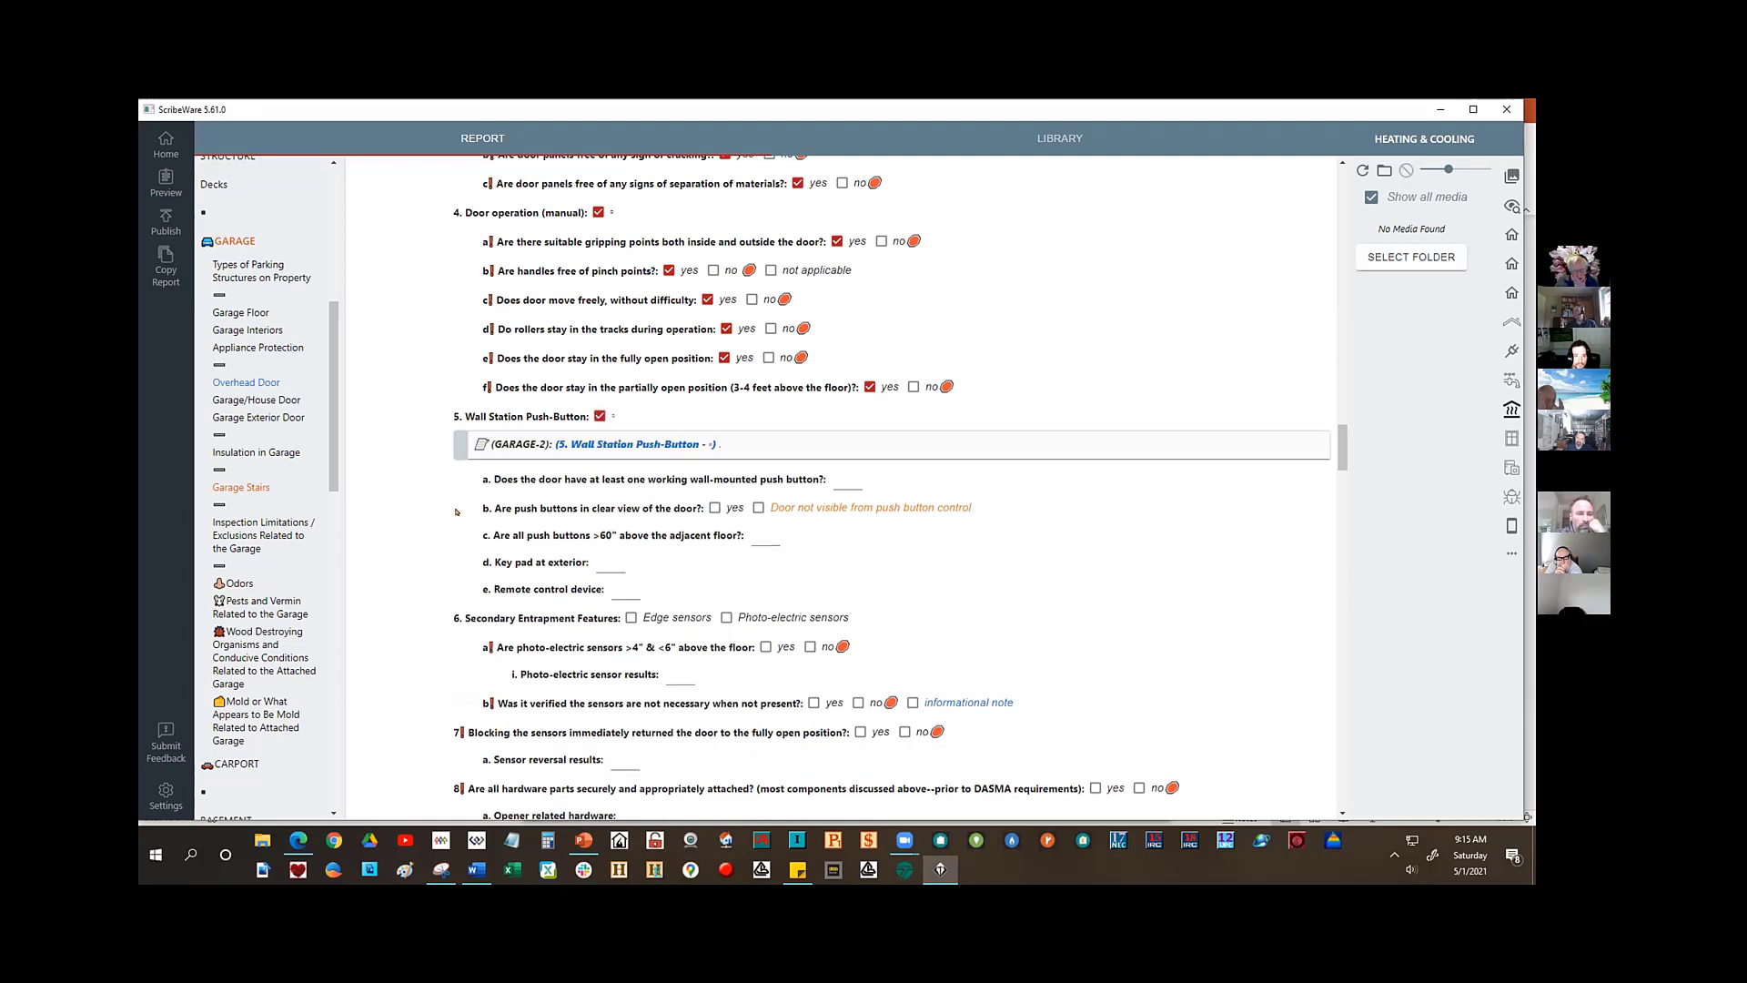
{"action": "left_click", "coordinate": [760, 446]}
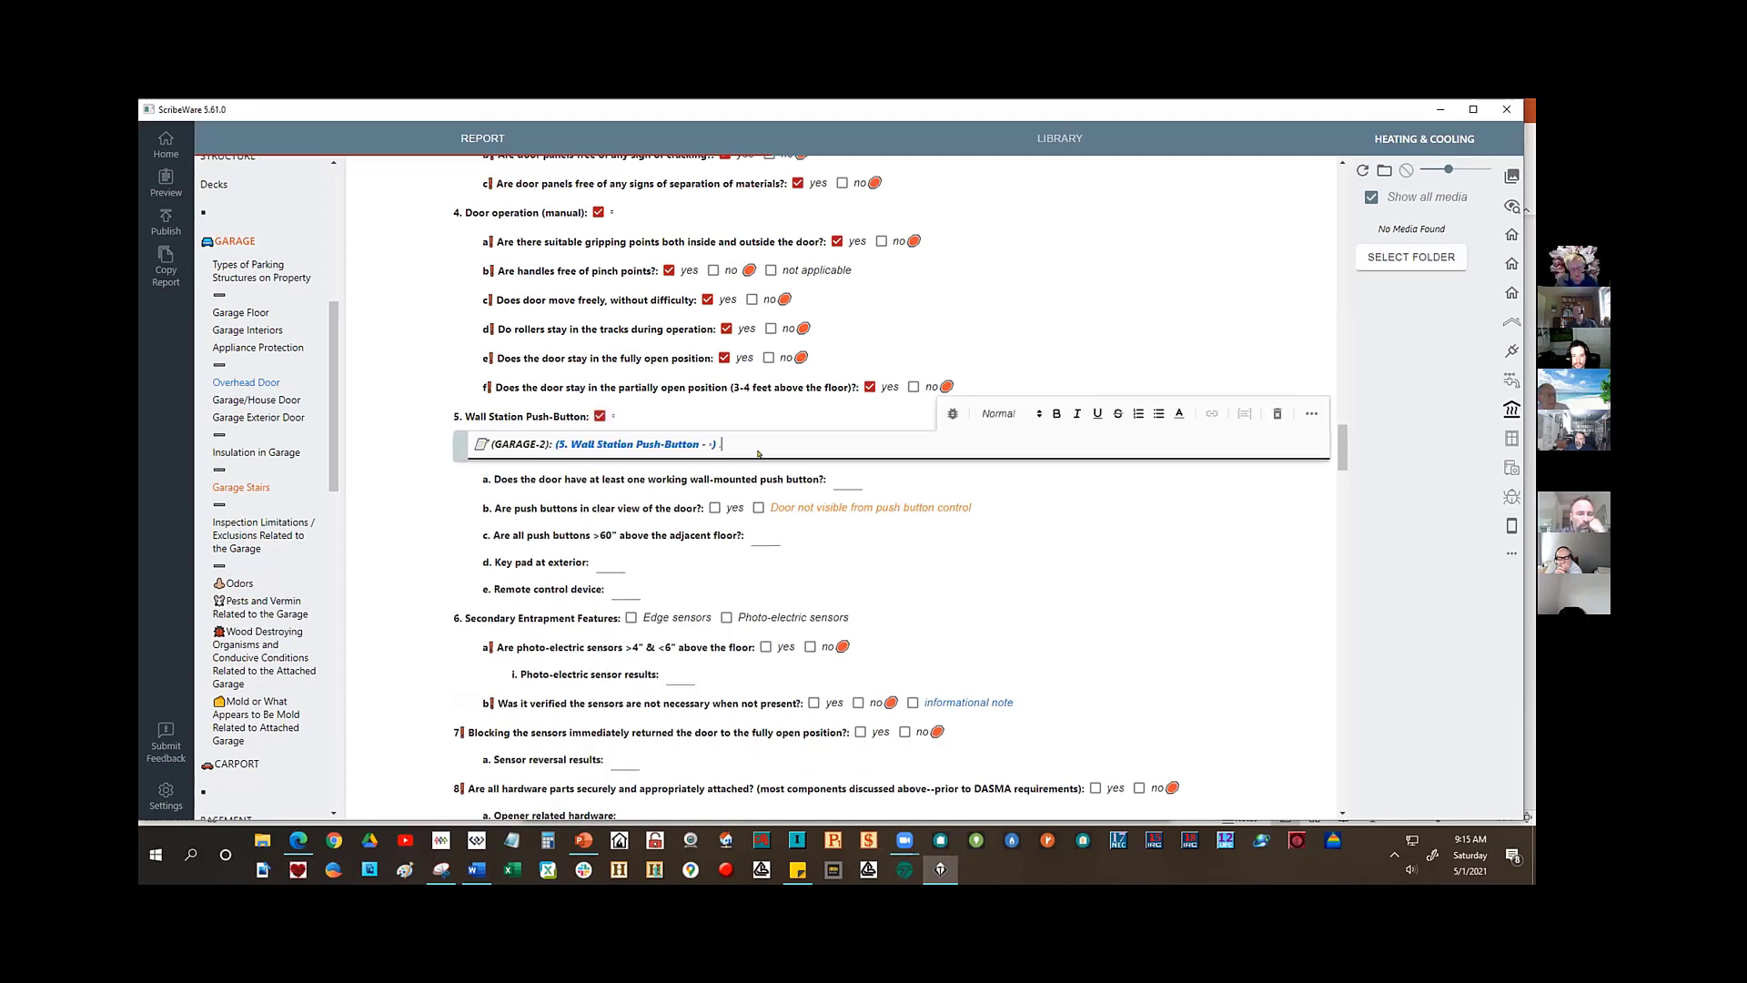
{"action": "left_click", "coordinate": [584, 840]}
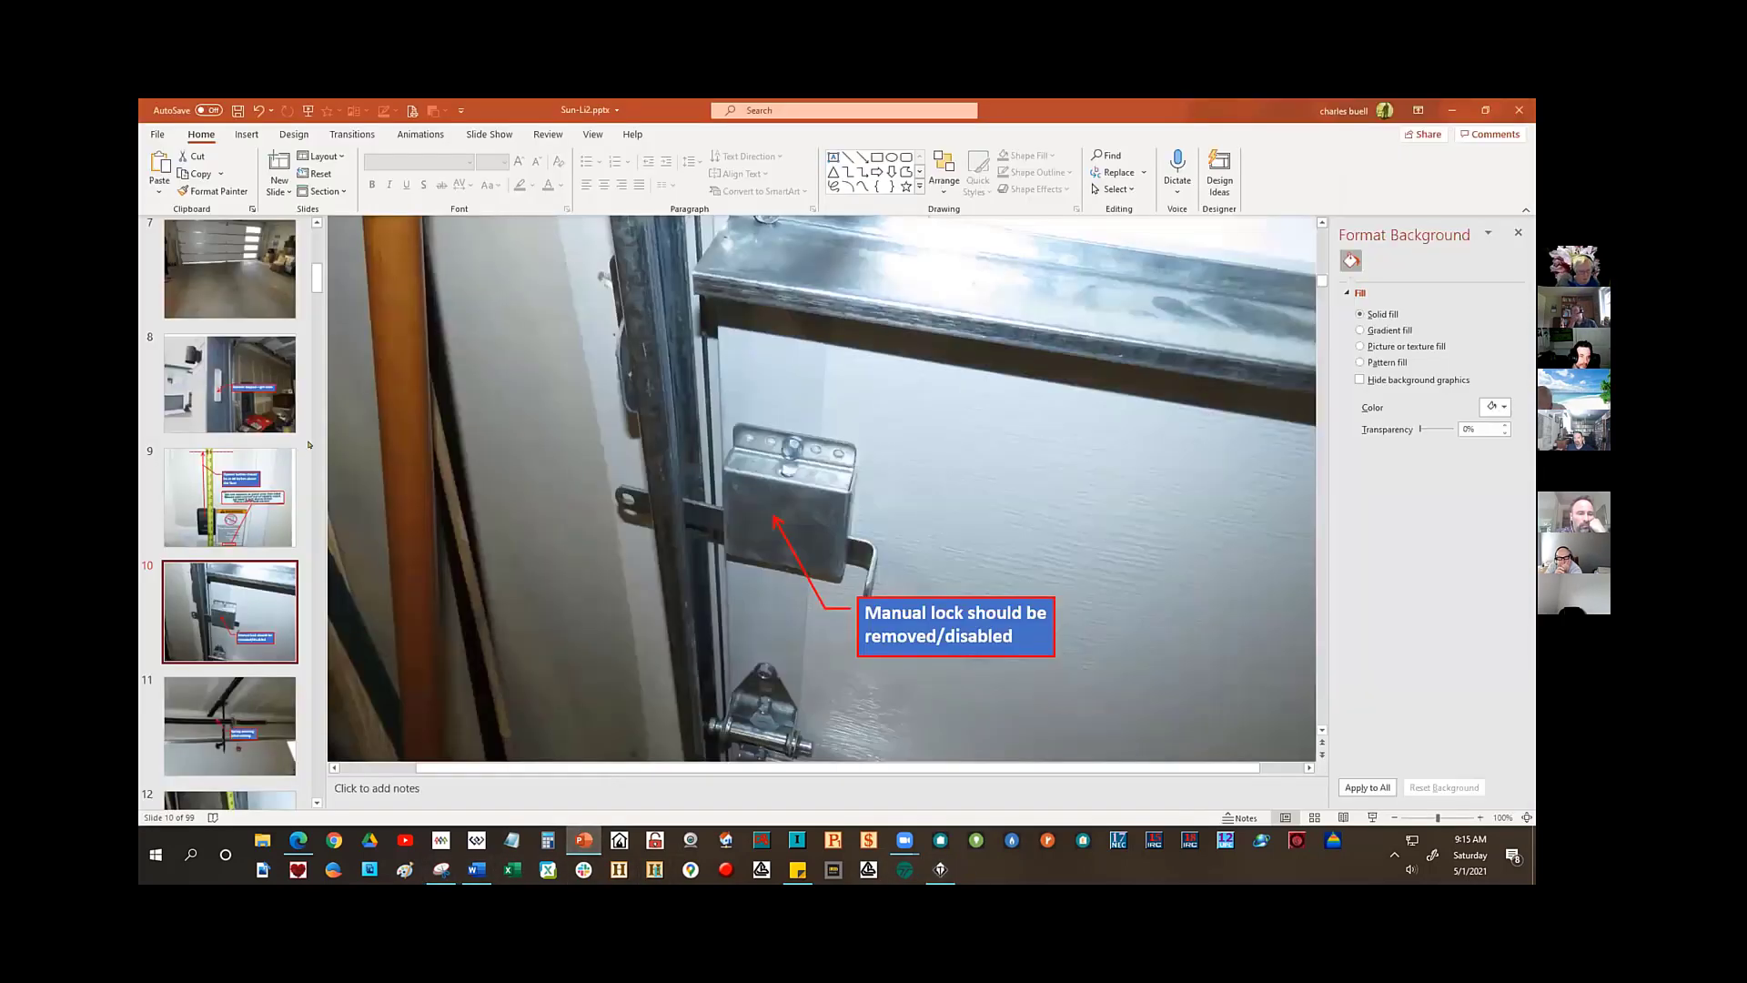
{"action": "left_click", "coordinate": [256, 532]}
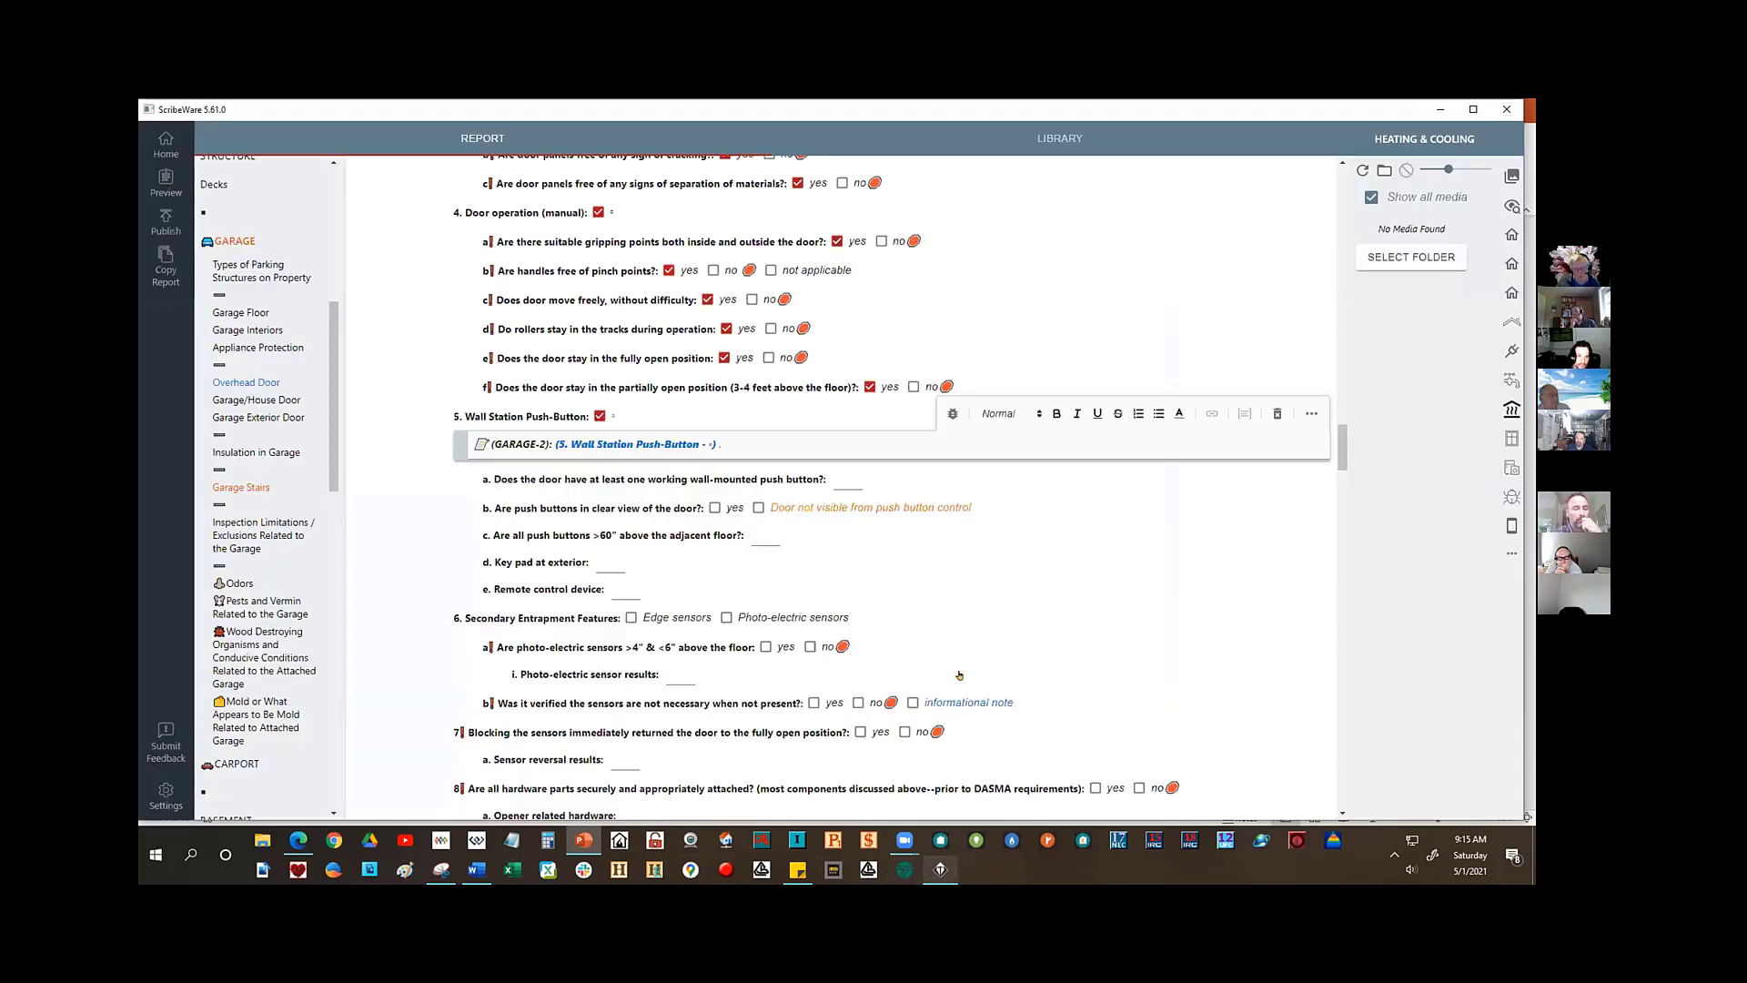
{"action": "left_click", "coordinate": [938, 870]}
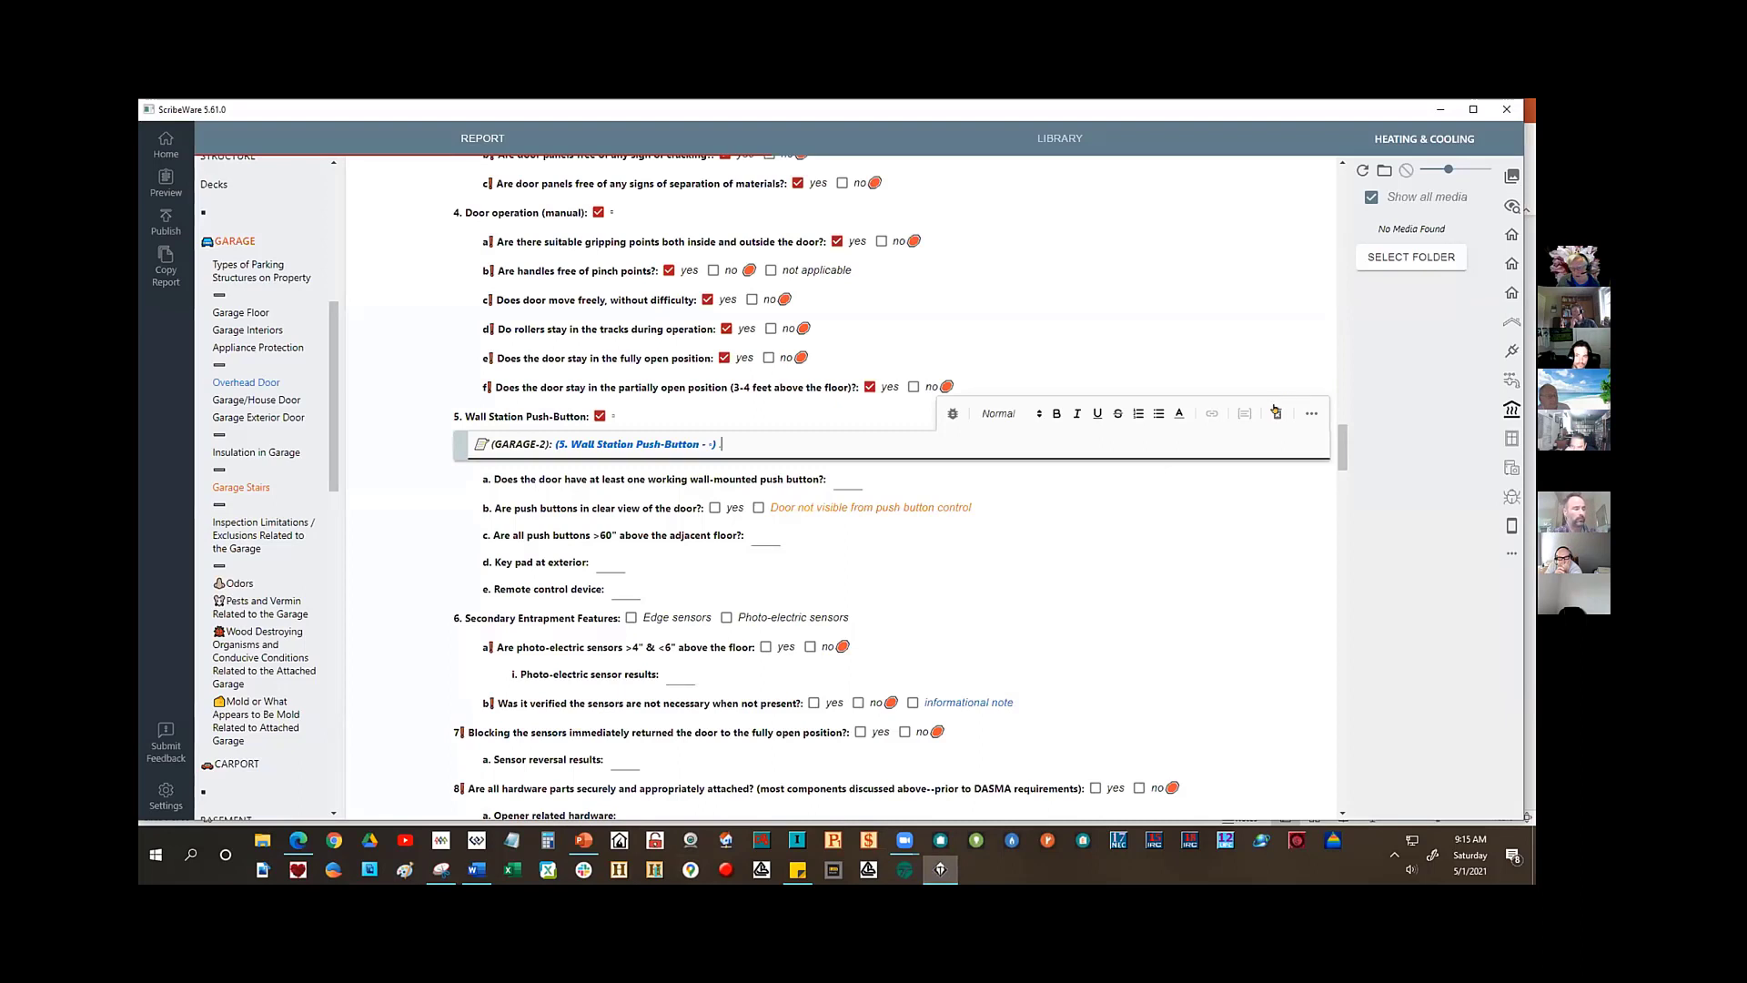
{"action": "left_click", "coordinate": [1275, 413]}
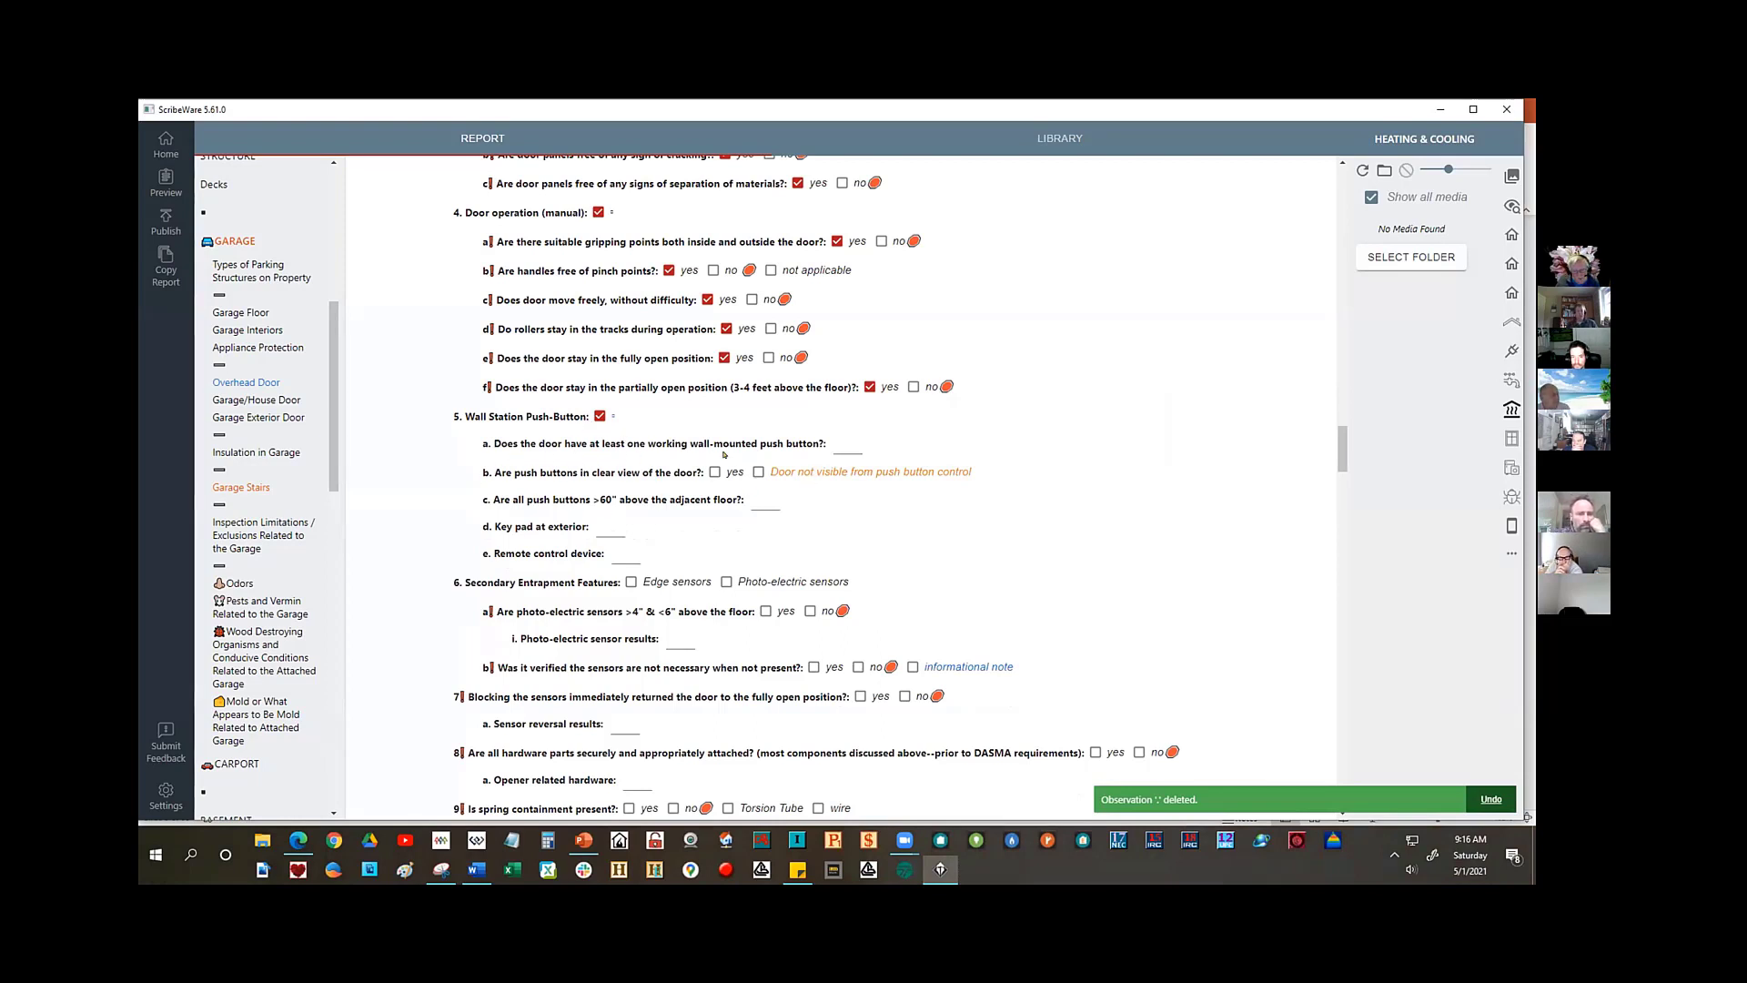
- Answer yes for a working wall button and clear door view; for height, choose no and "Button too low--lower than 60" from inside the house"
{"action": "left_click", "coordinate": [839, 445]}
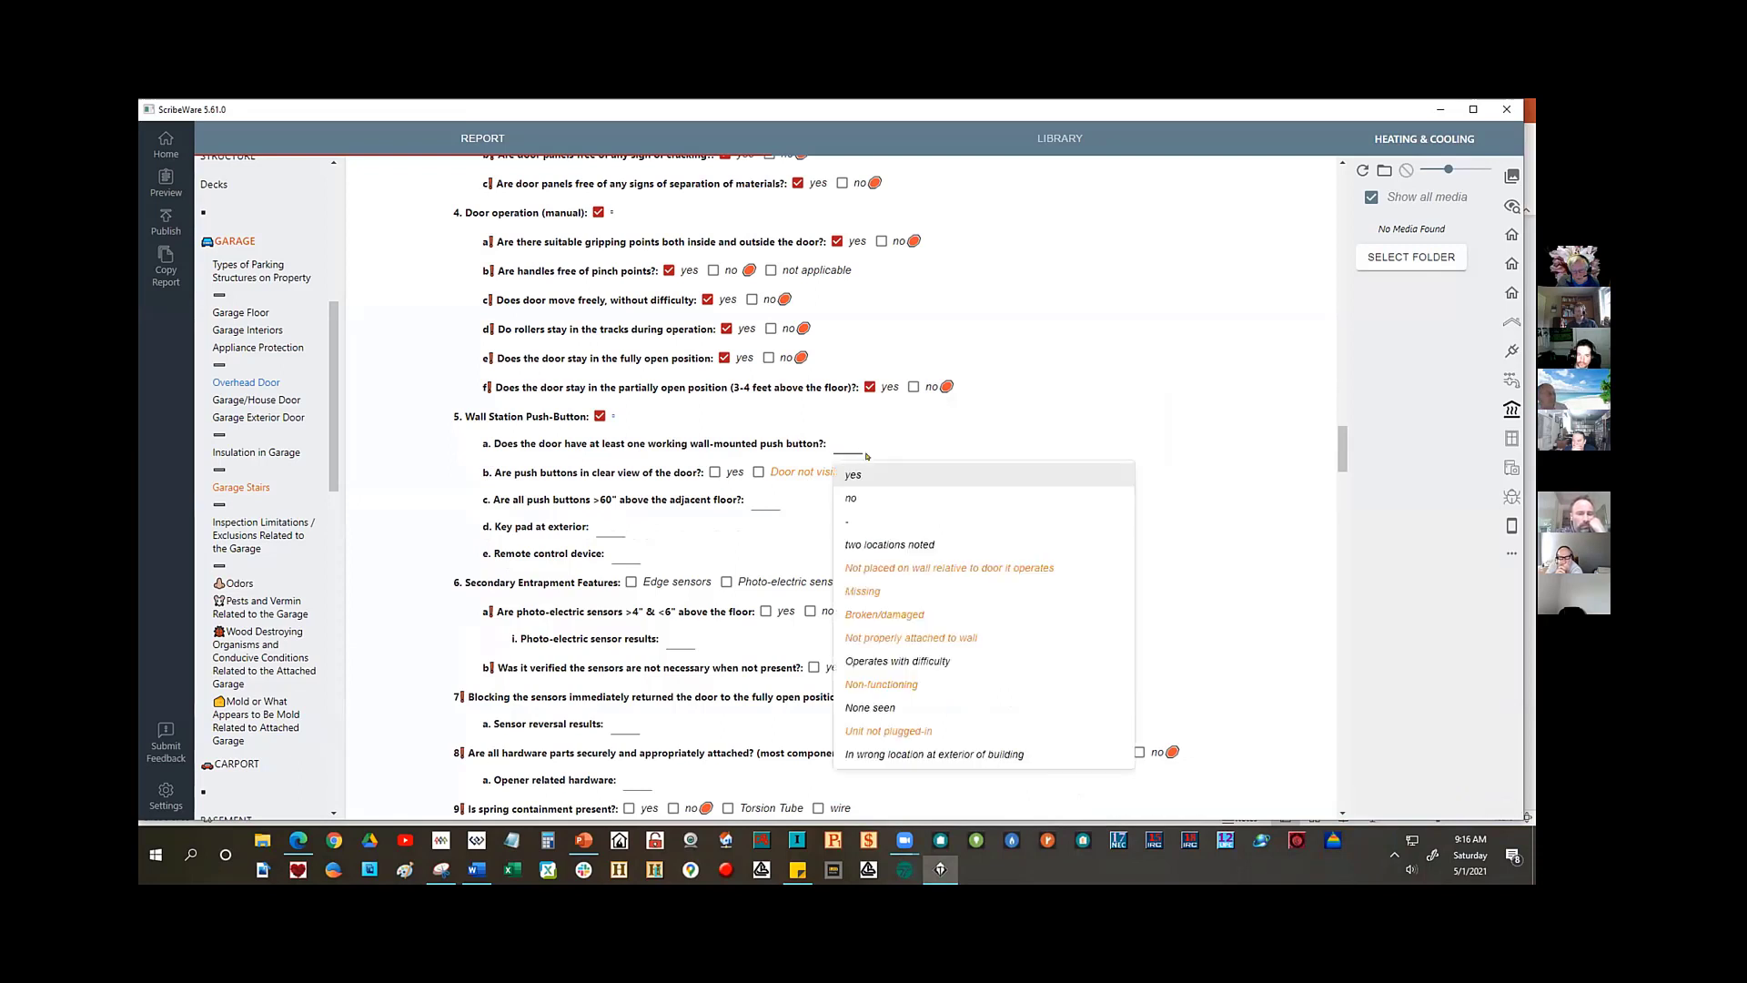
{"action": "left_click", "coordinate": [846, 474]}
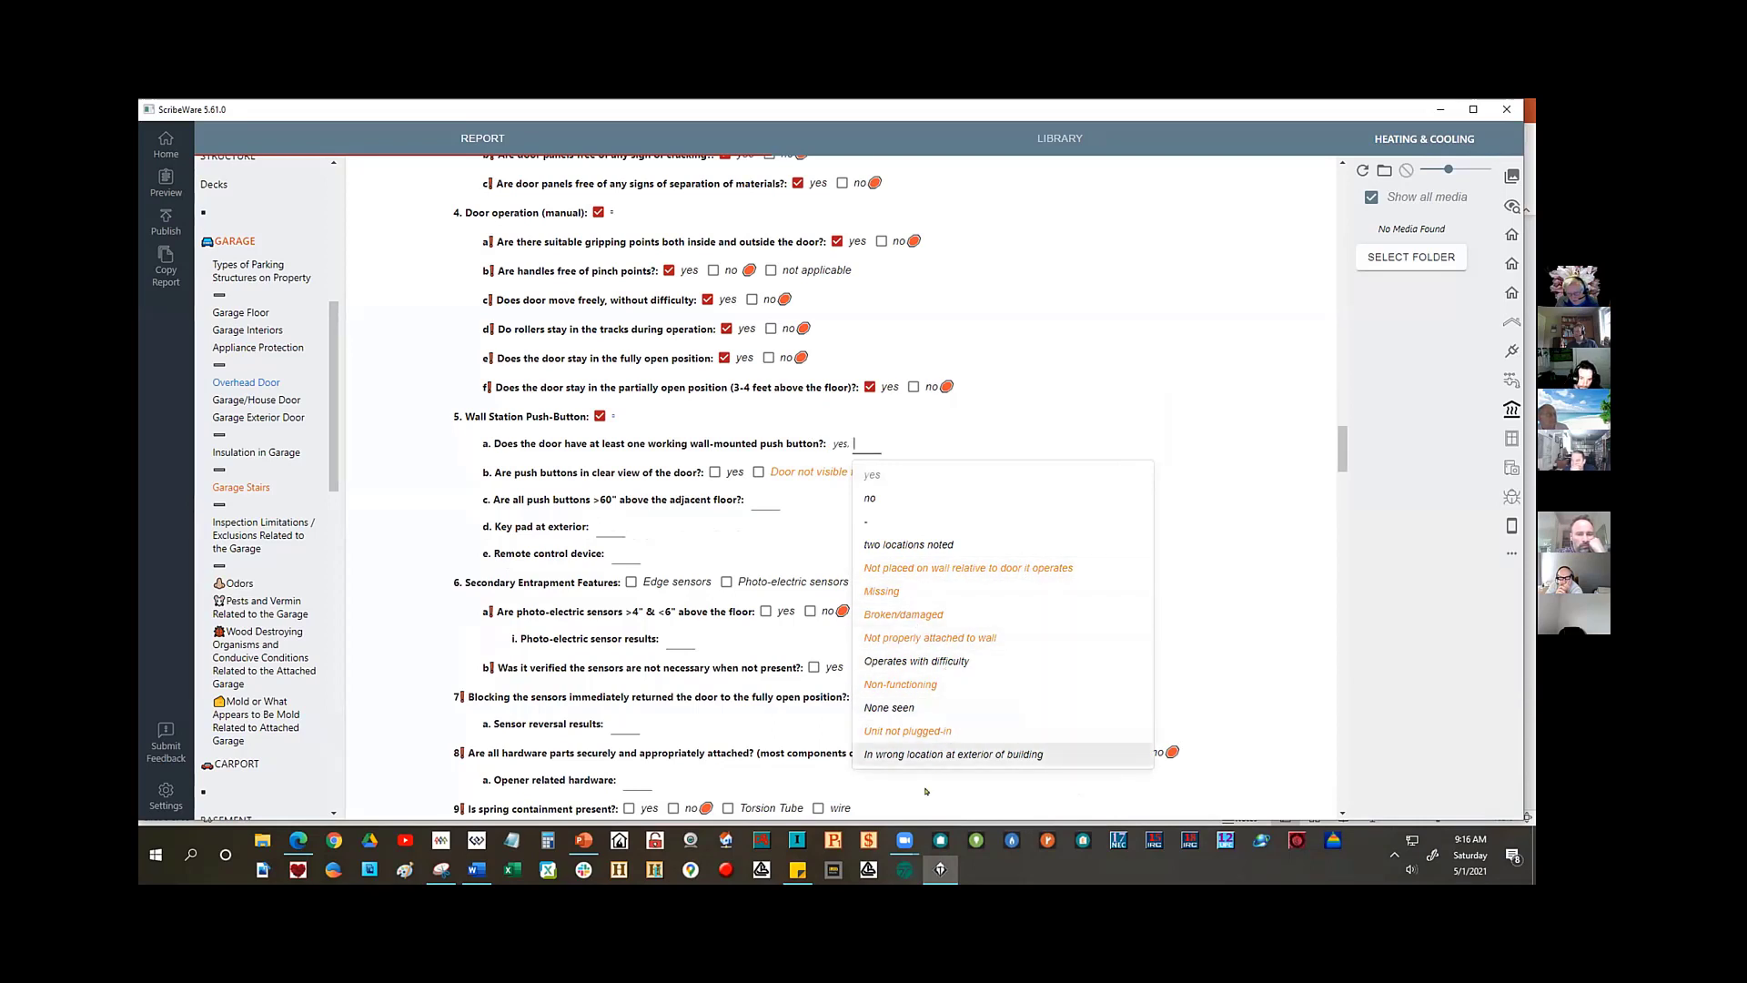
{"action": "left_click", "coordinate": [653, 460]}
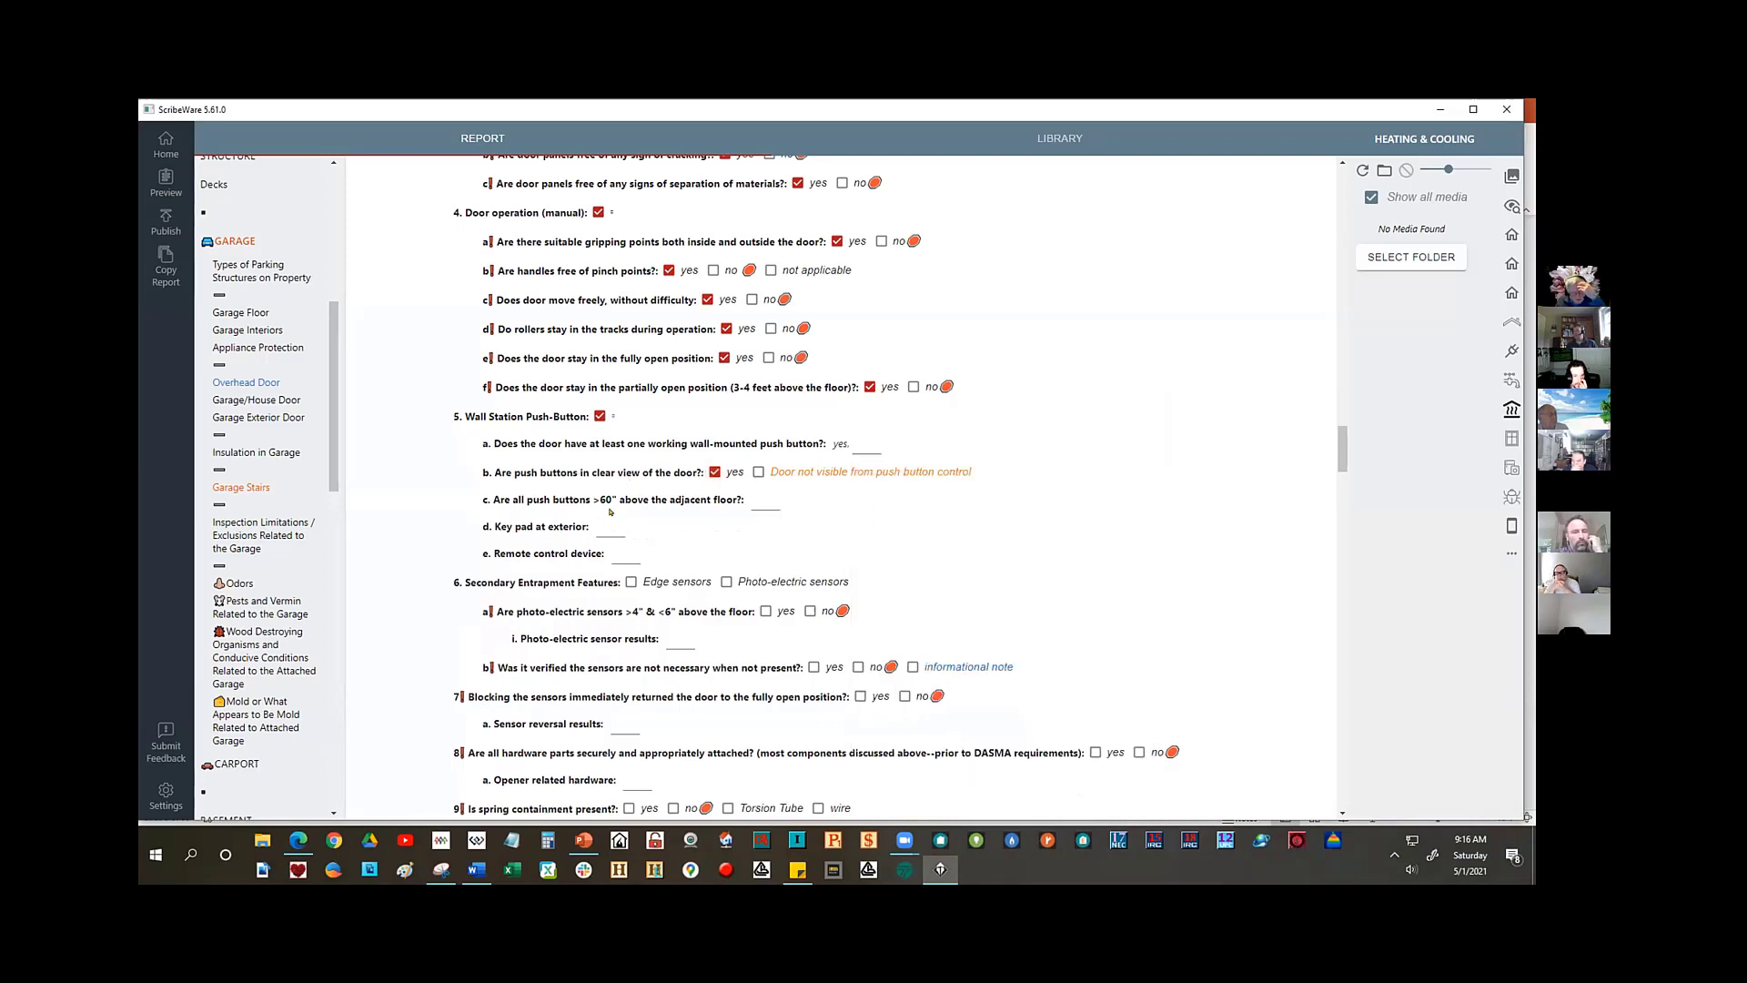
{"action": "left_click", "coordinate": [761, 500]}
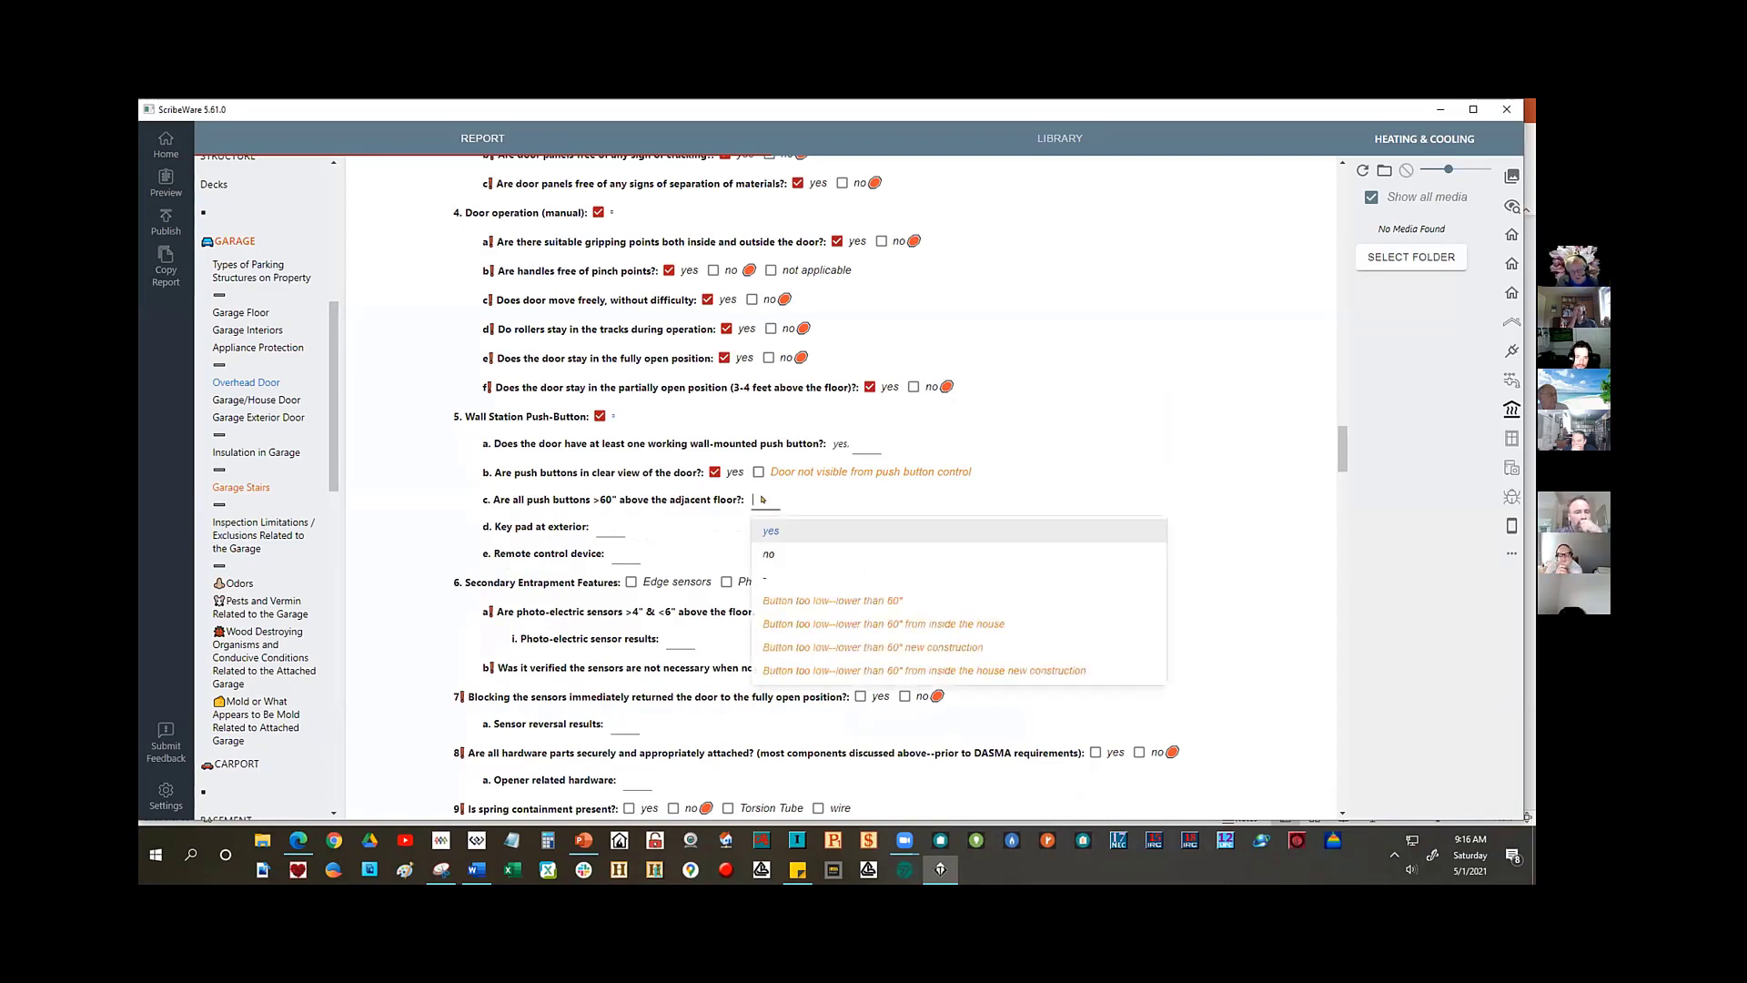
{"action": "left_click", "coordinate": [771, 552]}
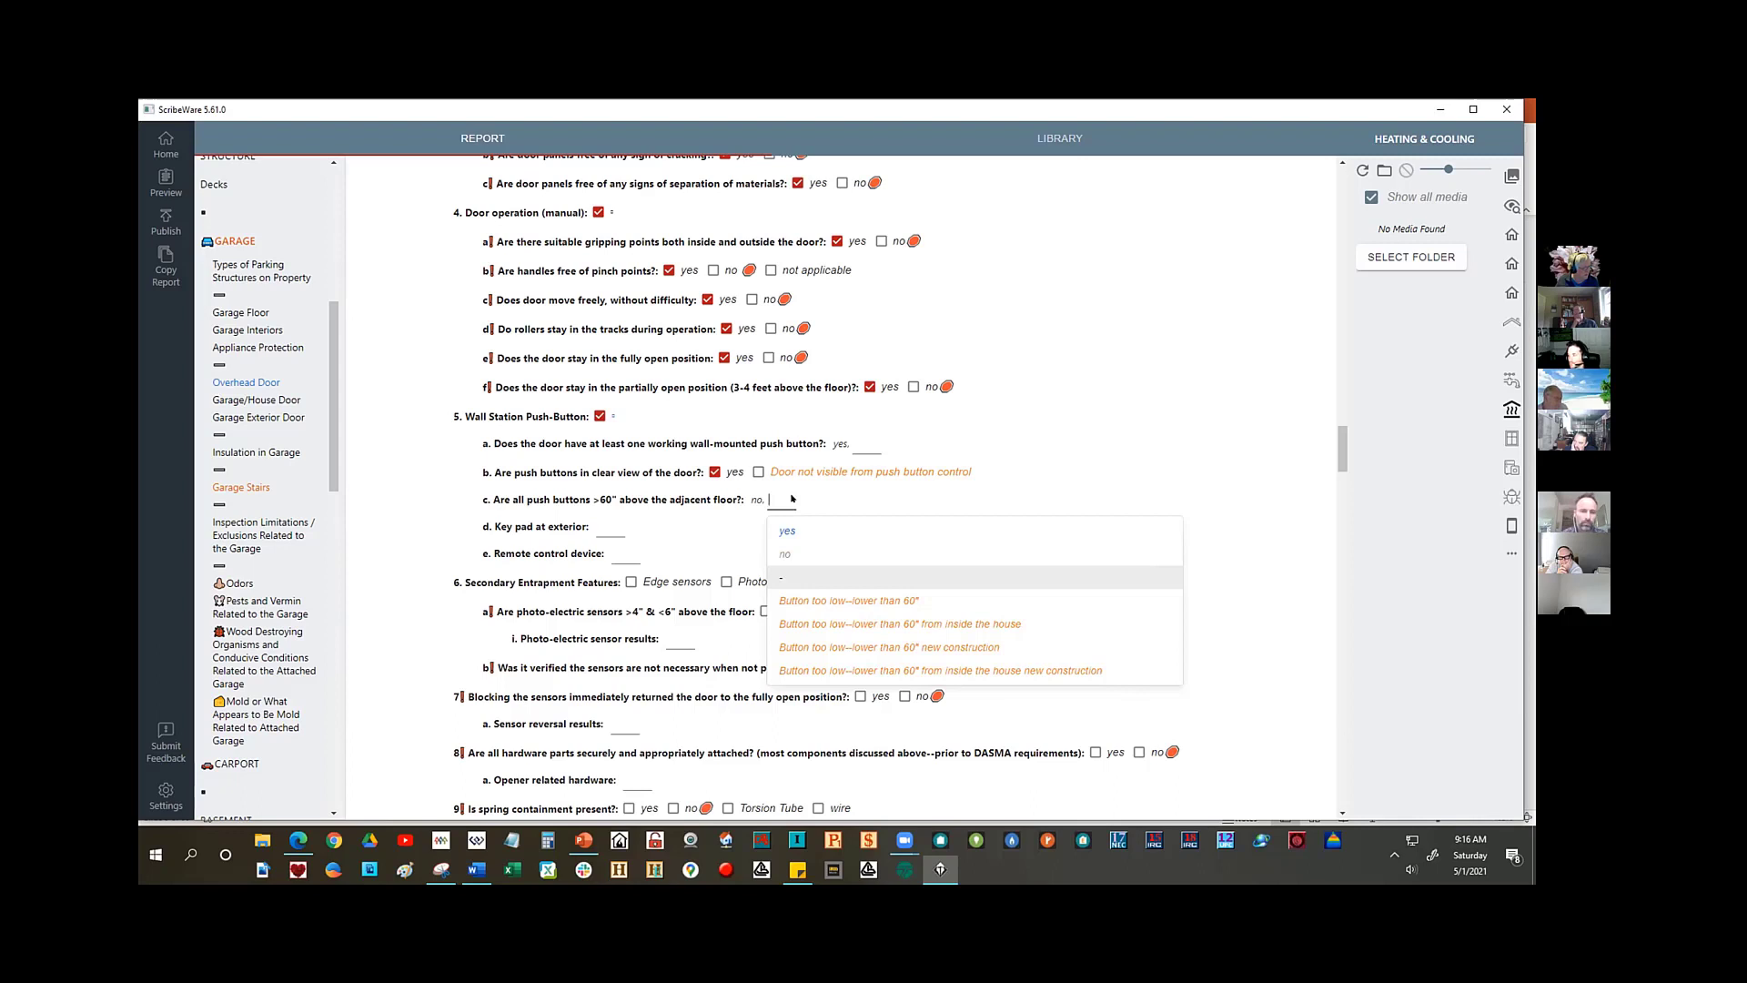
{"action": "left_click", "coordinate": [915, 621]}
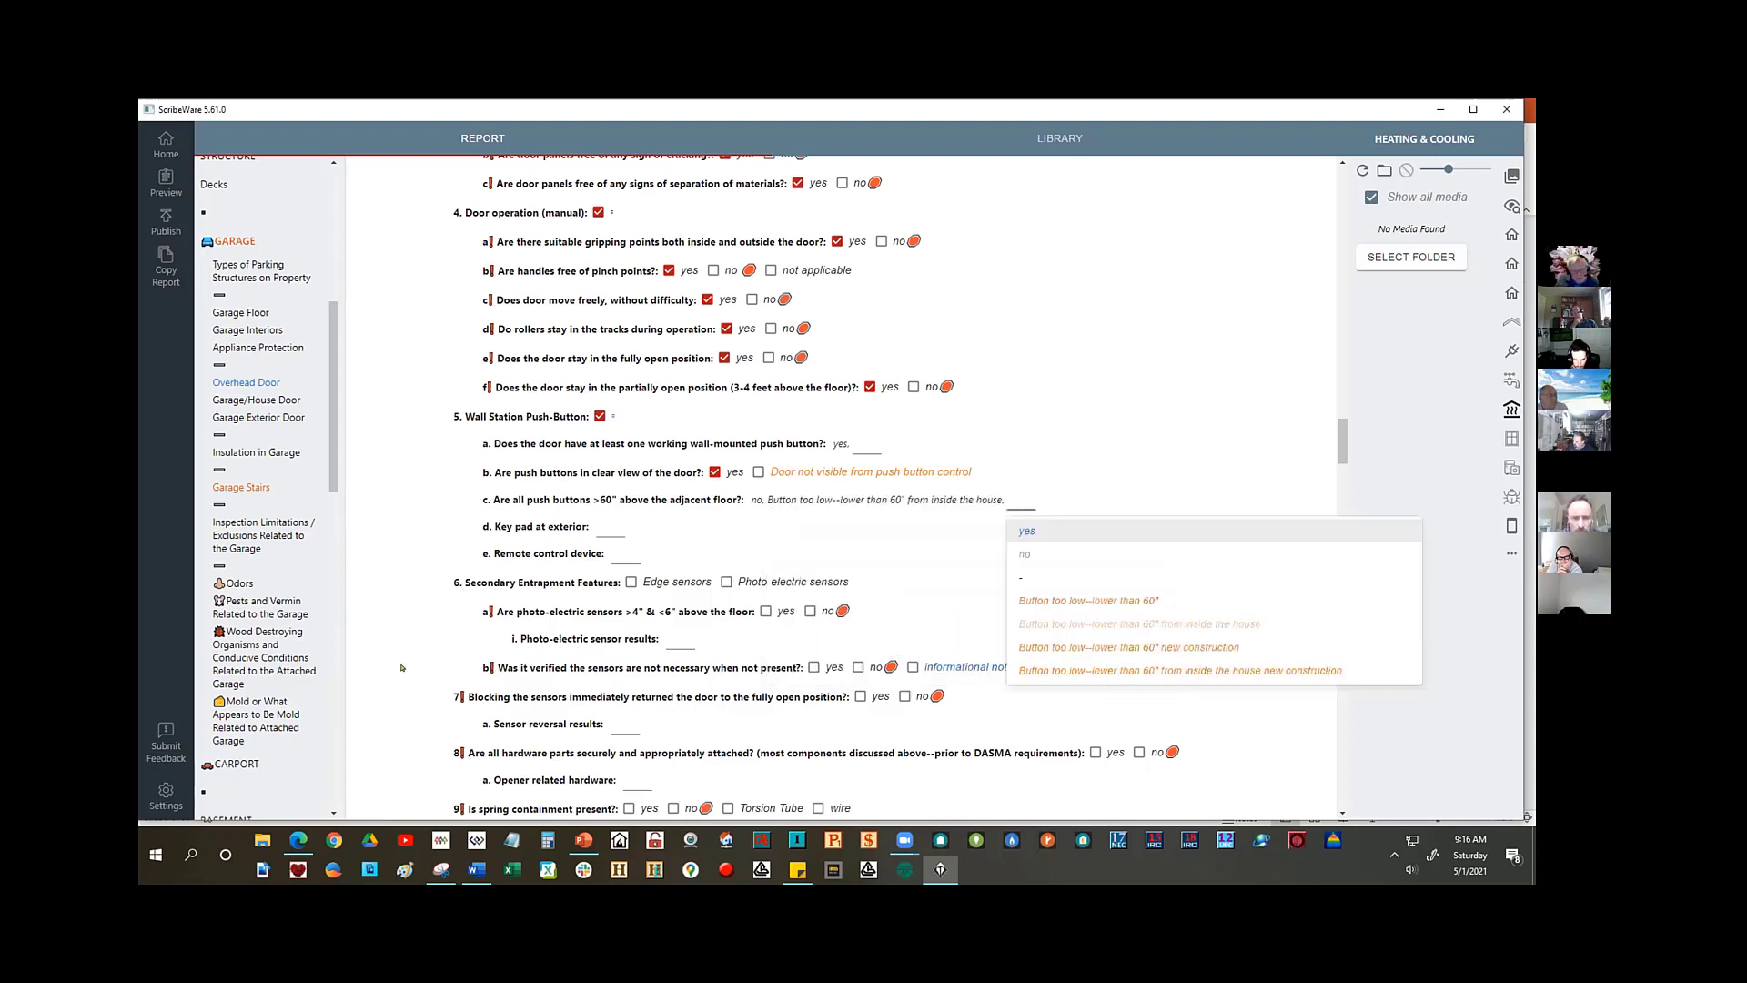
- Place the cursor in the push-button height observation, then switch to PowerPoint and snip slide 9's annotated opener button photo with Snipping Tool
{"action": "scroll", "coordinate": [406, 686], "scroll_direction": "down", "scroll_amount": 4}
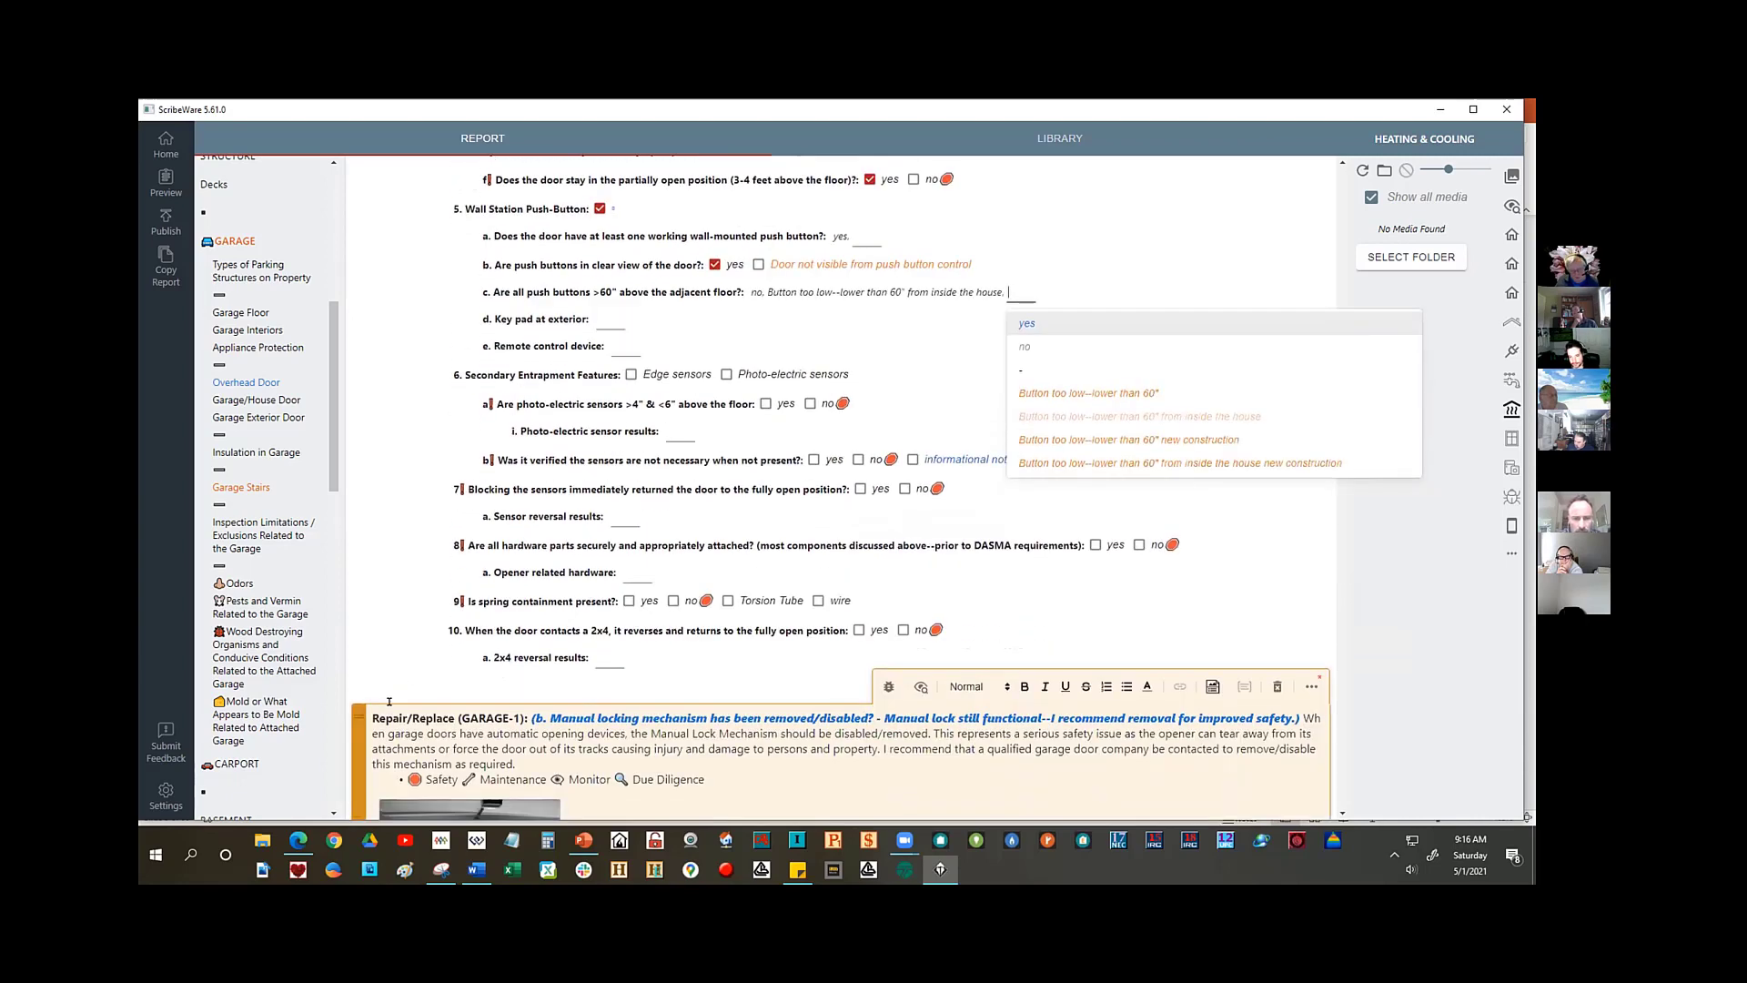
{"action": "scroll", "coordinate": [387, 714], "scroll_direction": "down", "scroll_amount": 5}
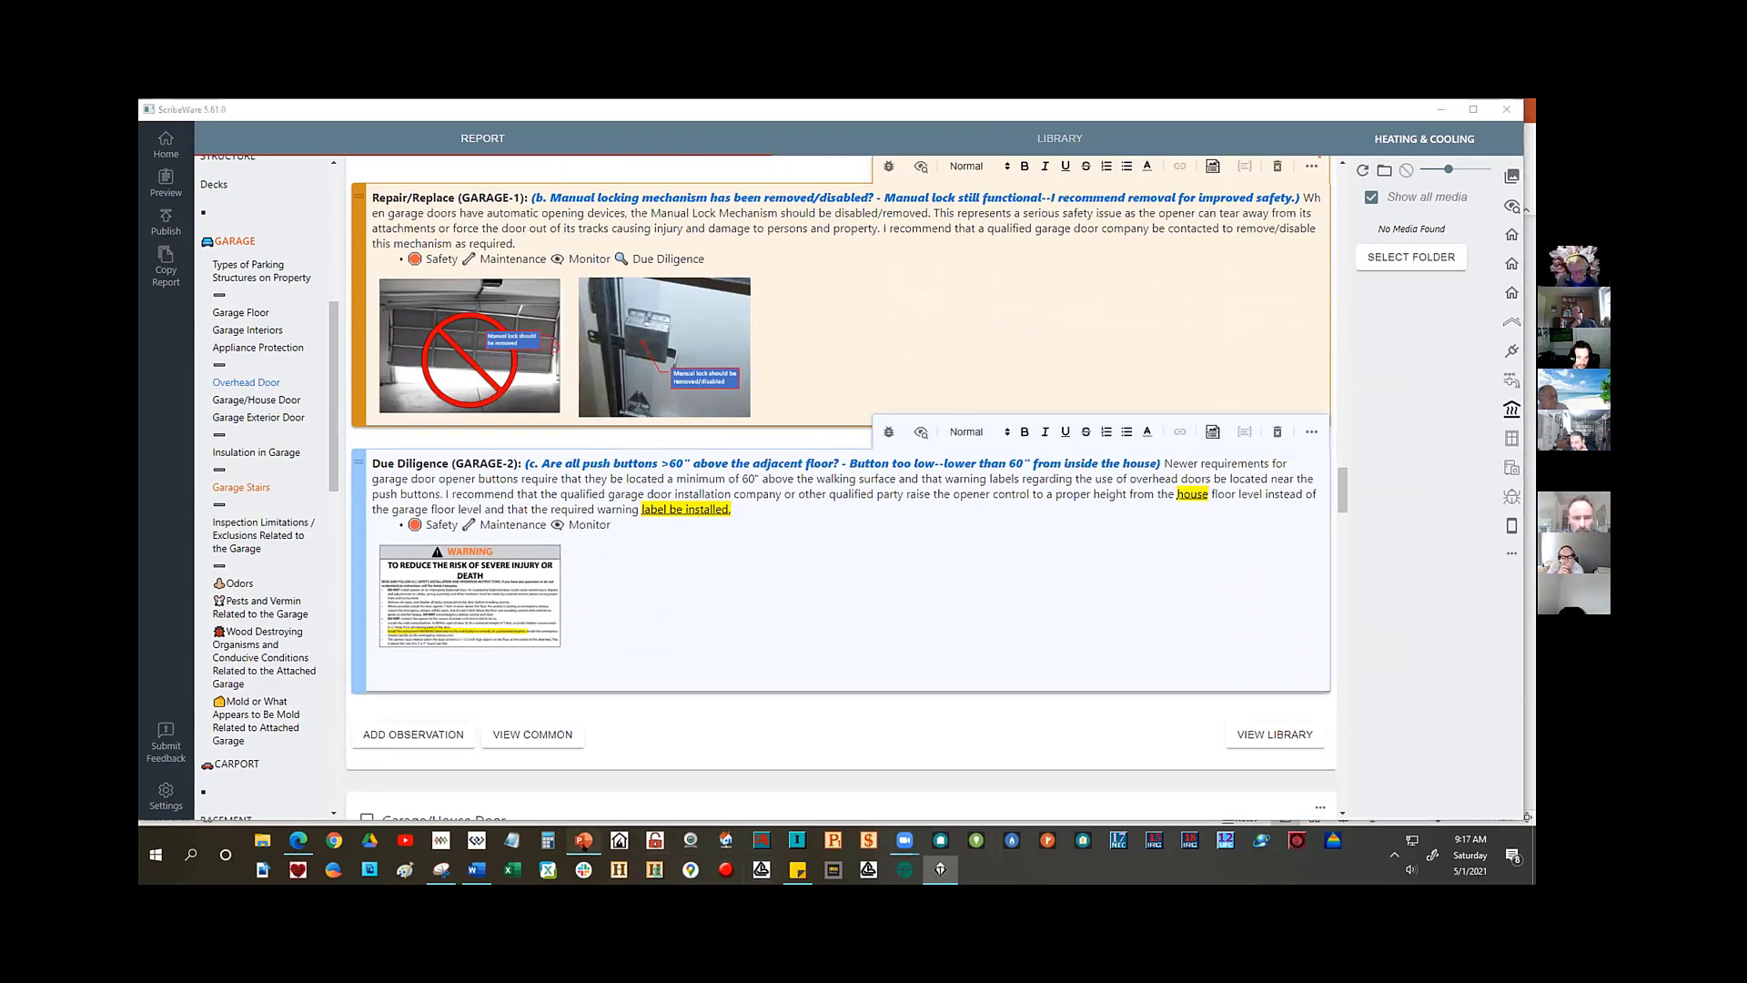
{"action": "left_click", "coordinate": [600, 772]}
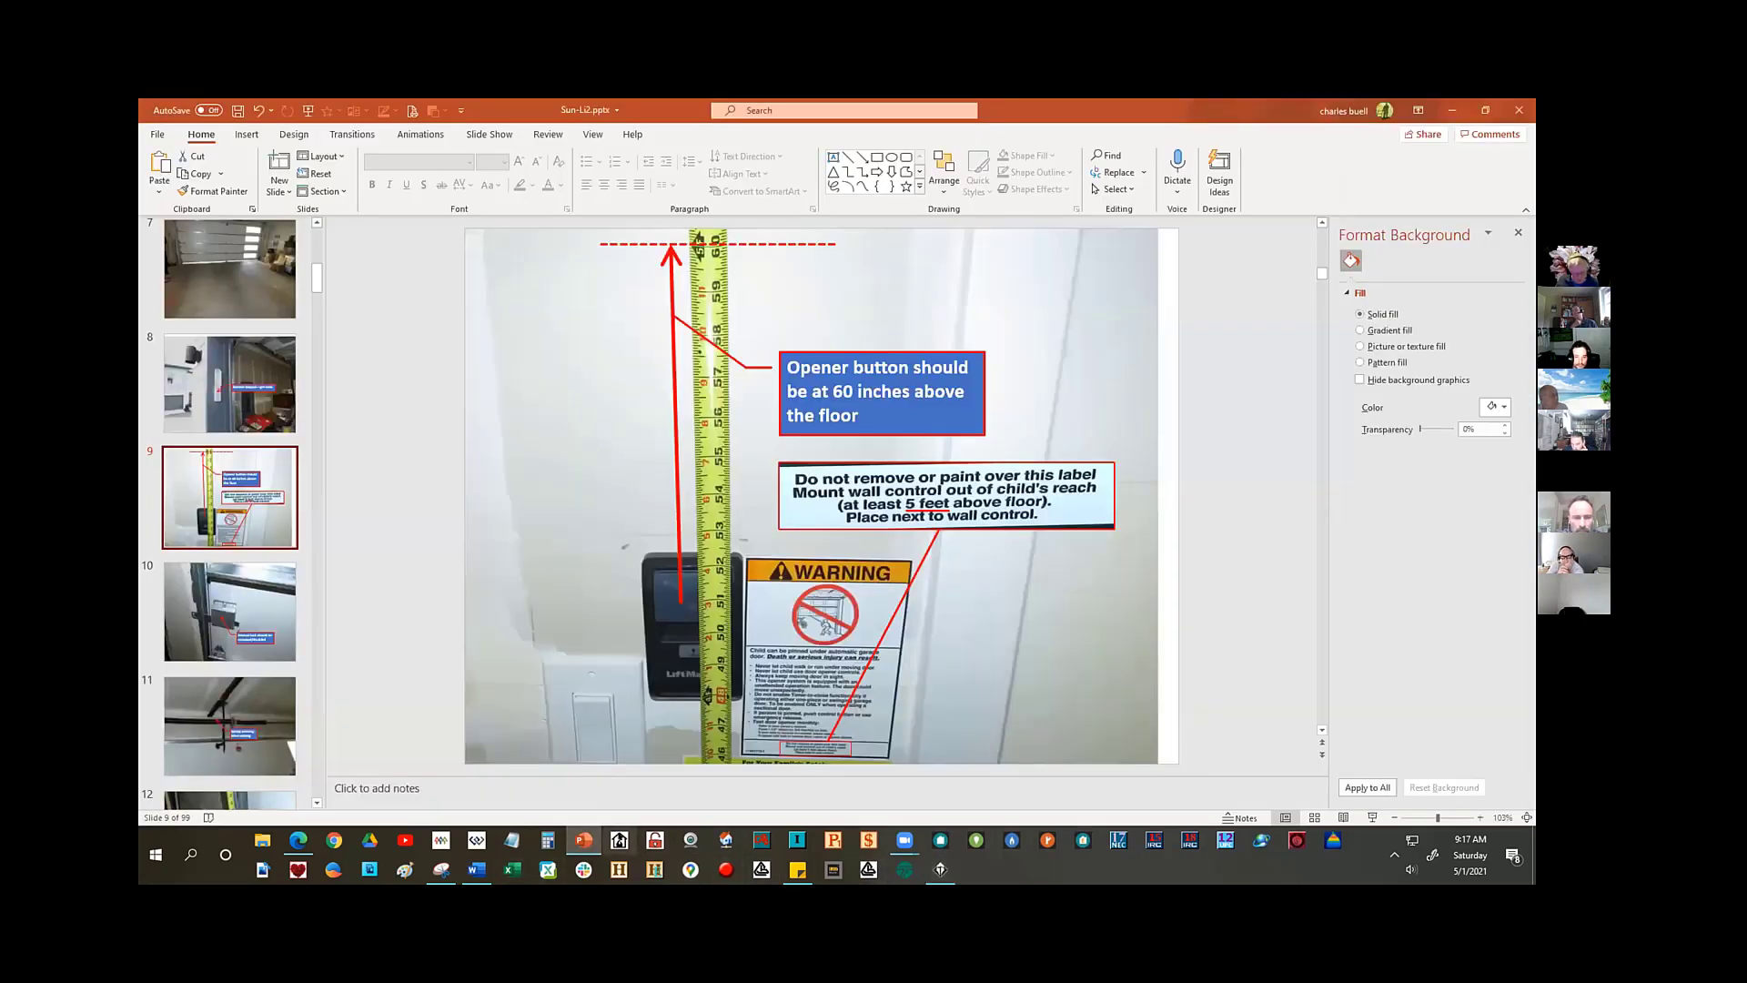
{"action": "left_click", "coordinate": [440, 869]}
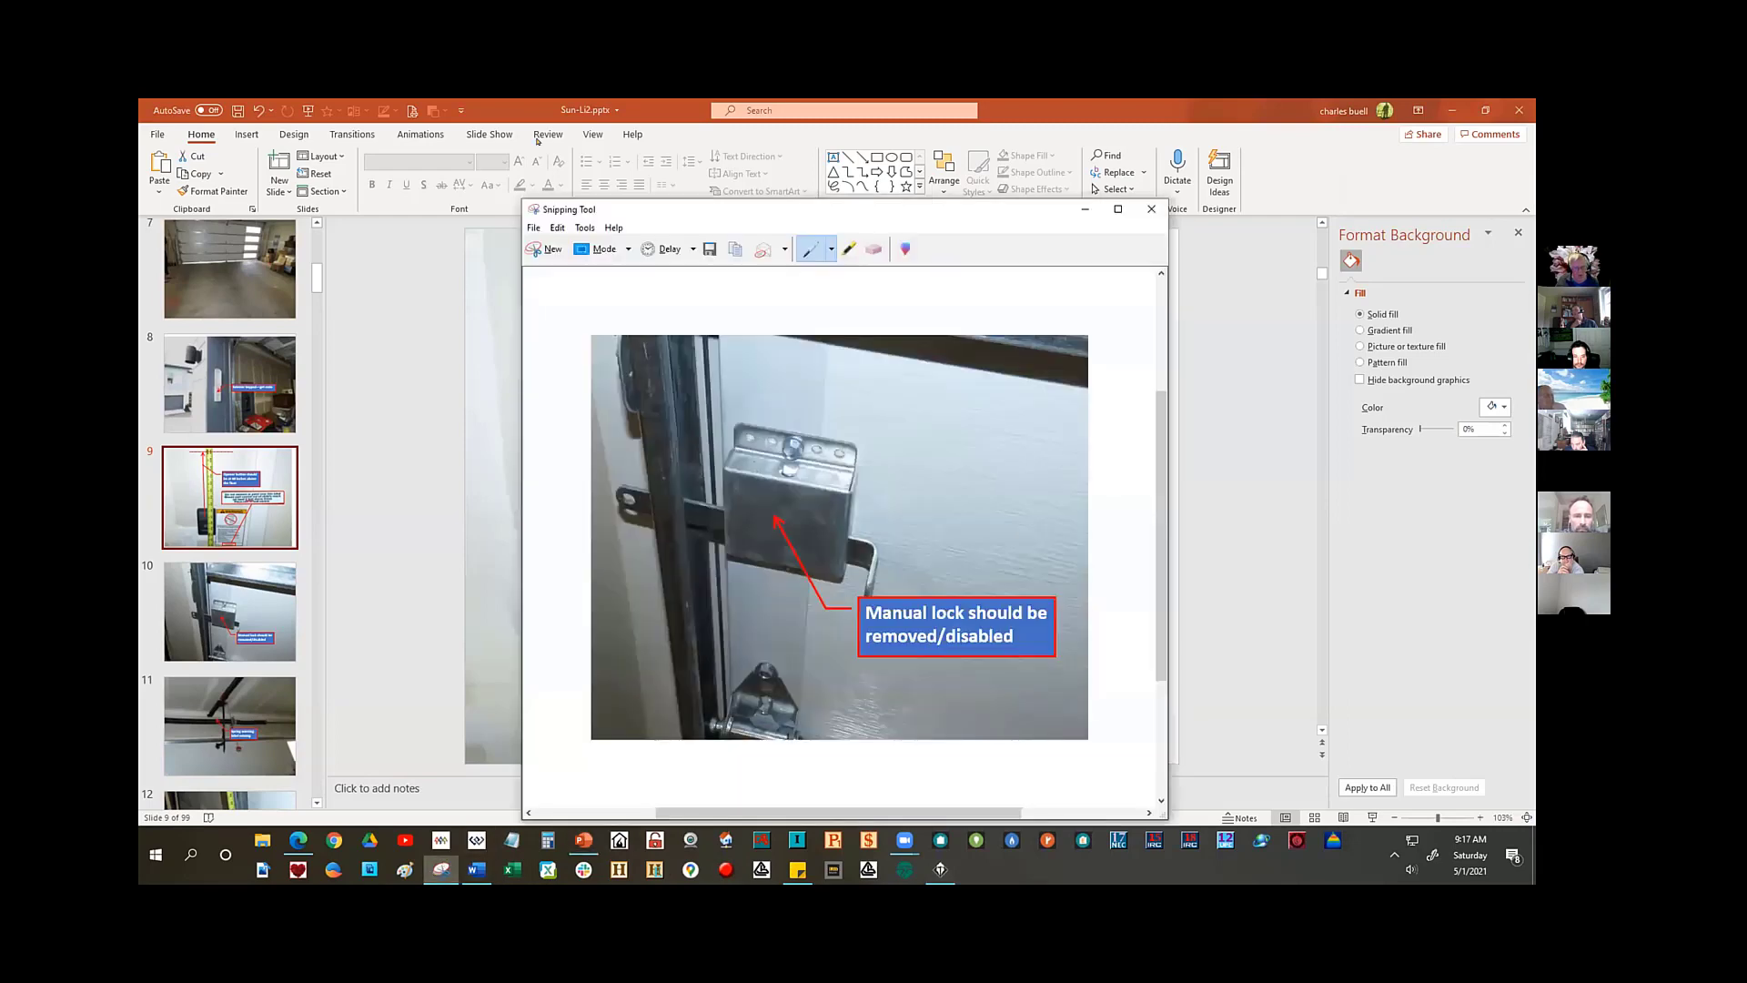
{"action": "left_click", "coordinate": [547, 248]}
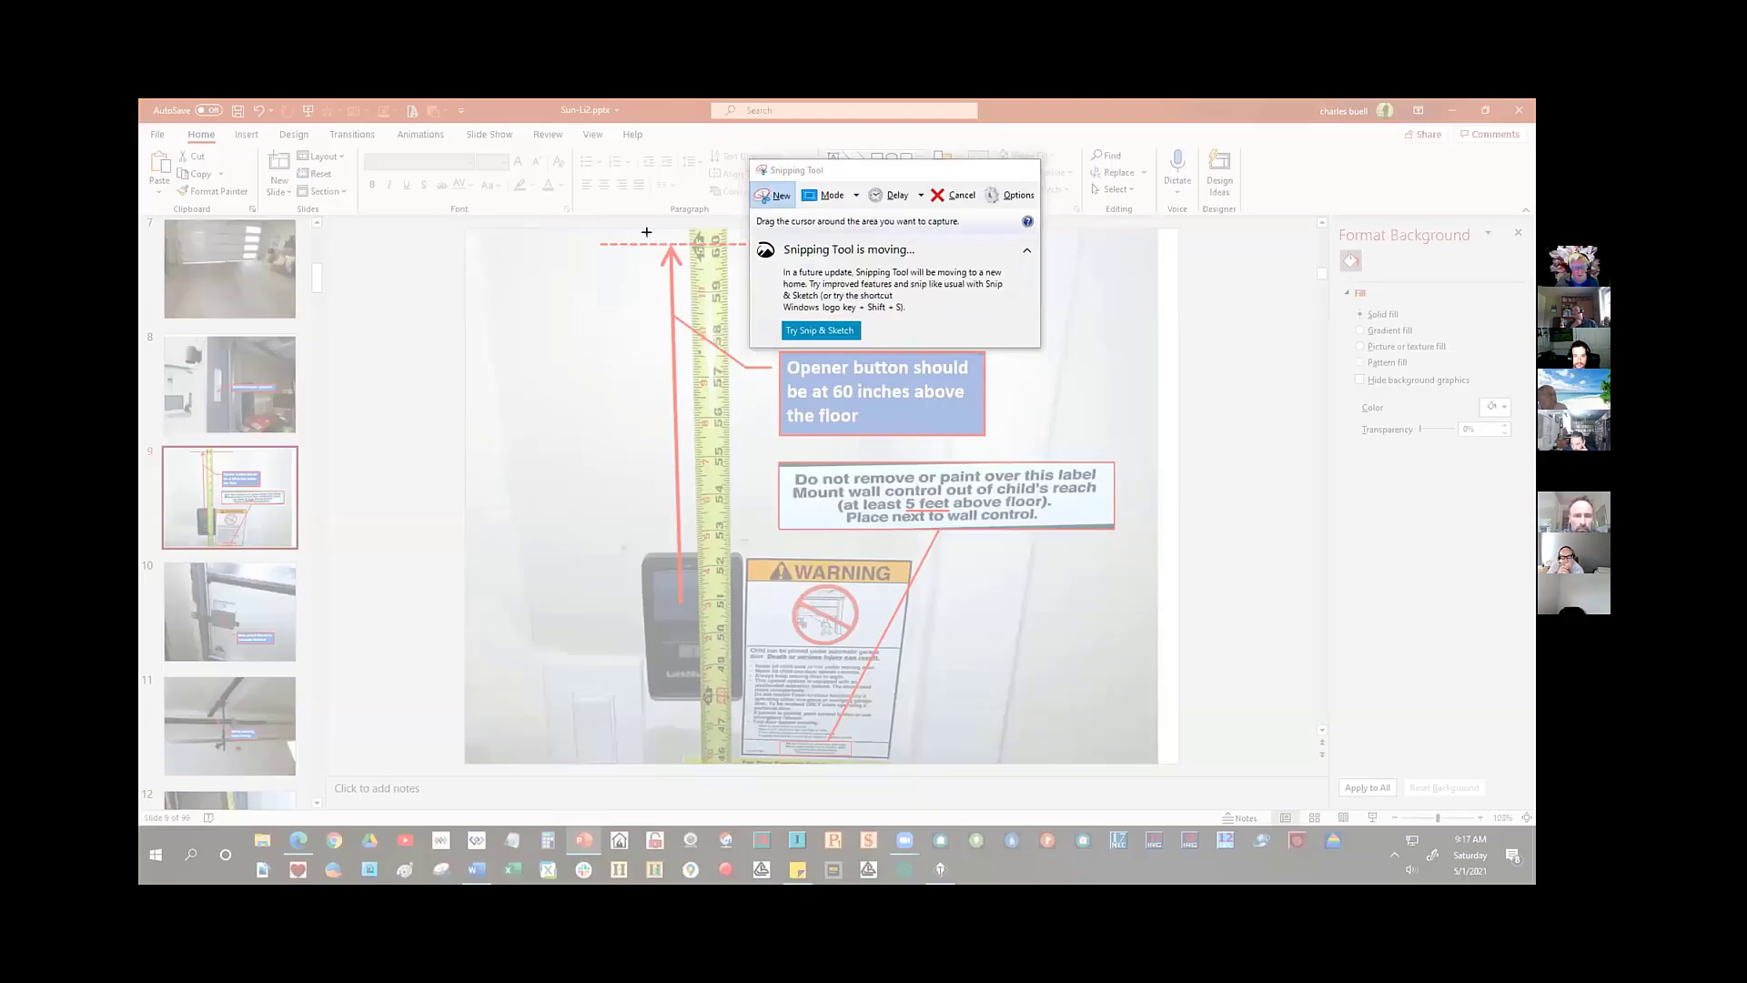
{"action": "left_click_drag", "start_coordinate": [520, 233], "coordinate": [1152, 762]}
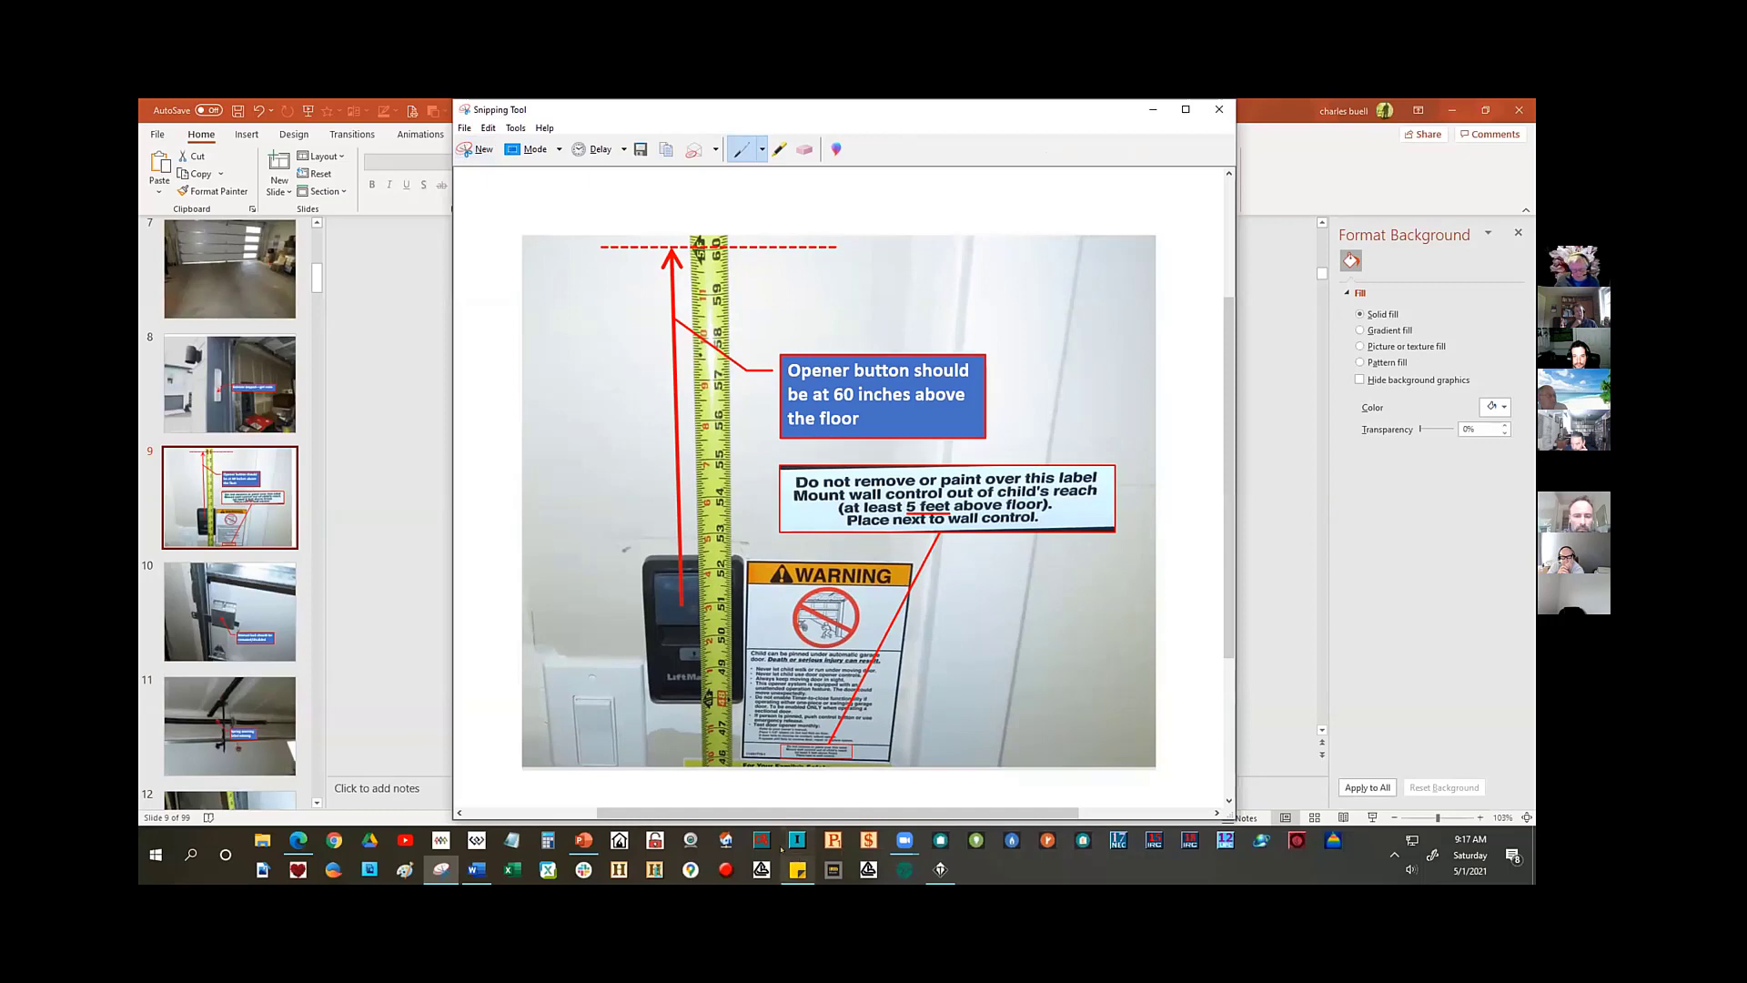
- Switch back to ScribeWare, paste the snip into the Due Diligence observation about push-button height, and open the pasted photo
{"action": "left_click", "coordinate": [940, 869]}
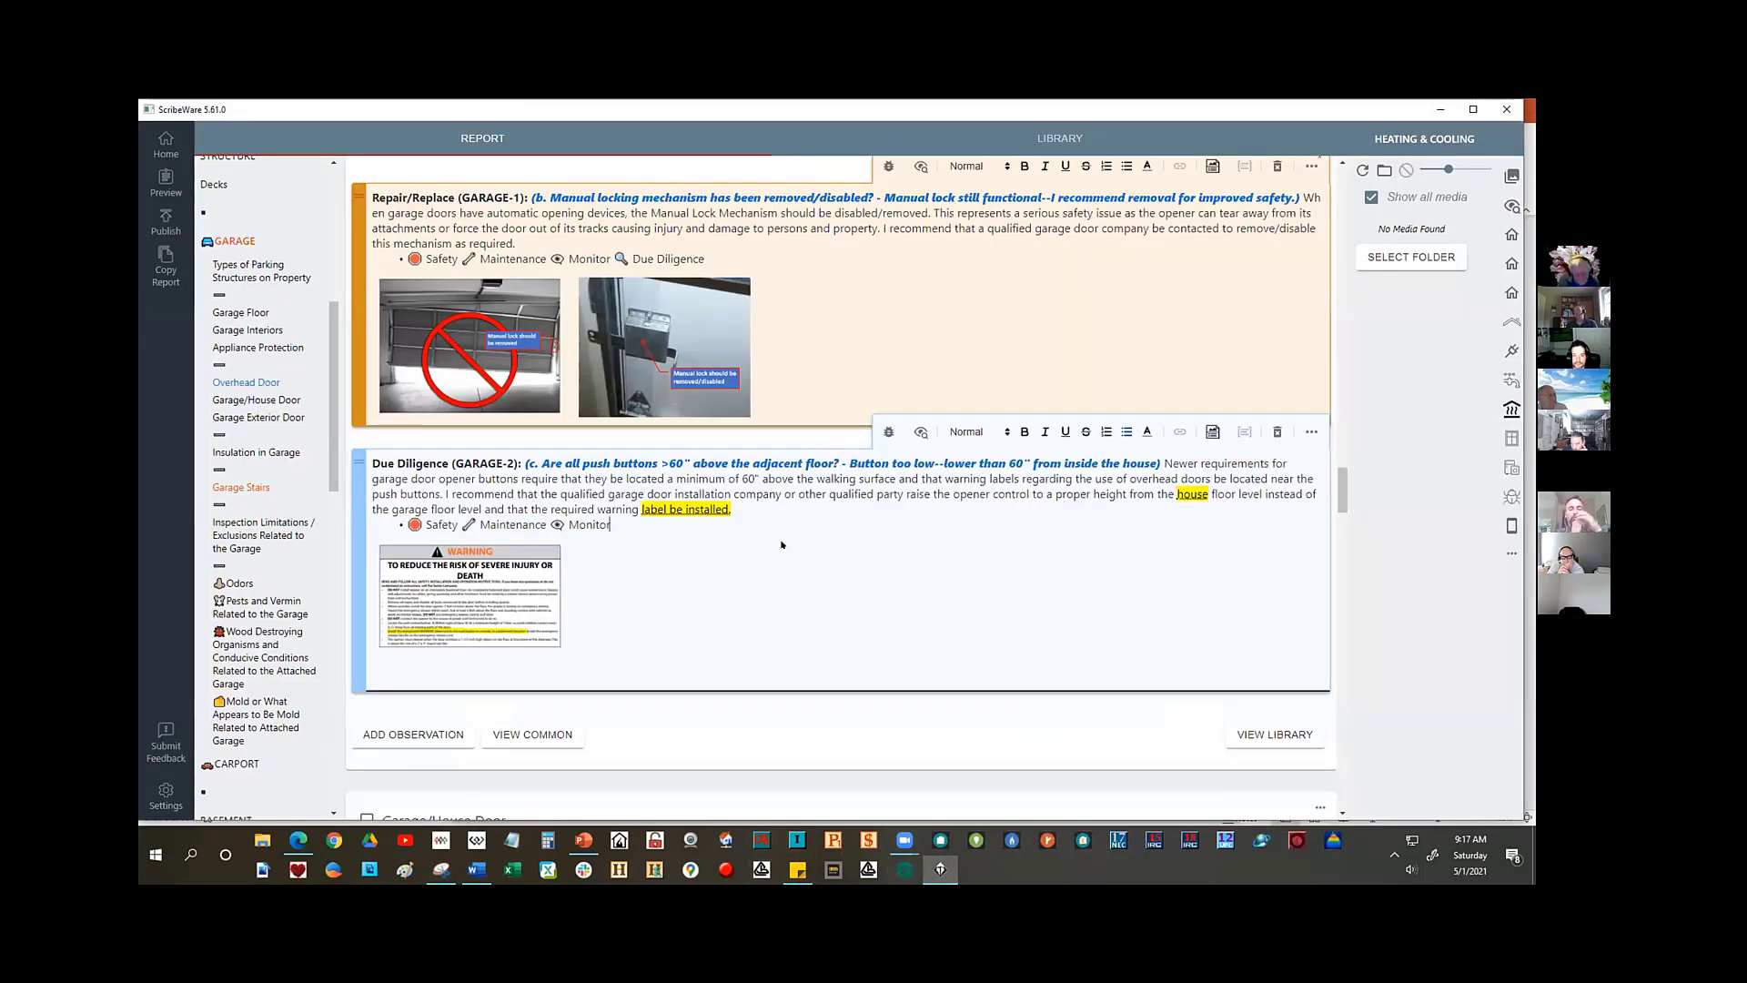
{"action": "key", "text": "ctrl+v"}
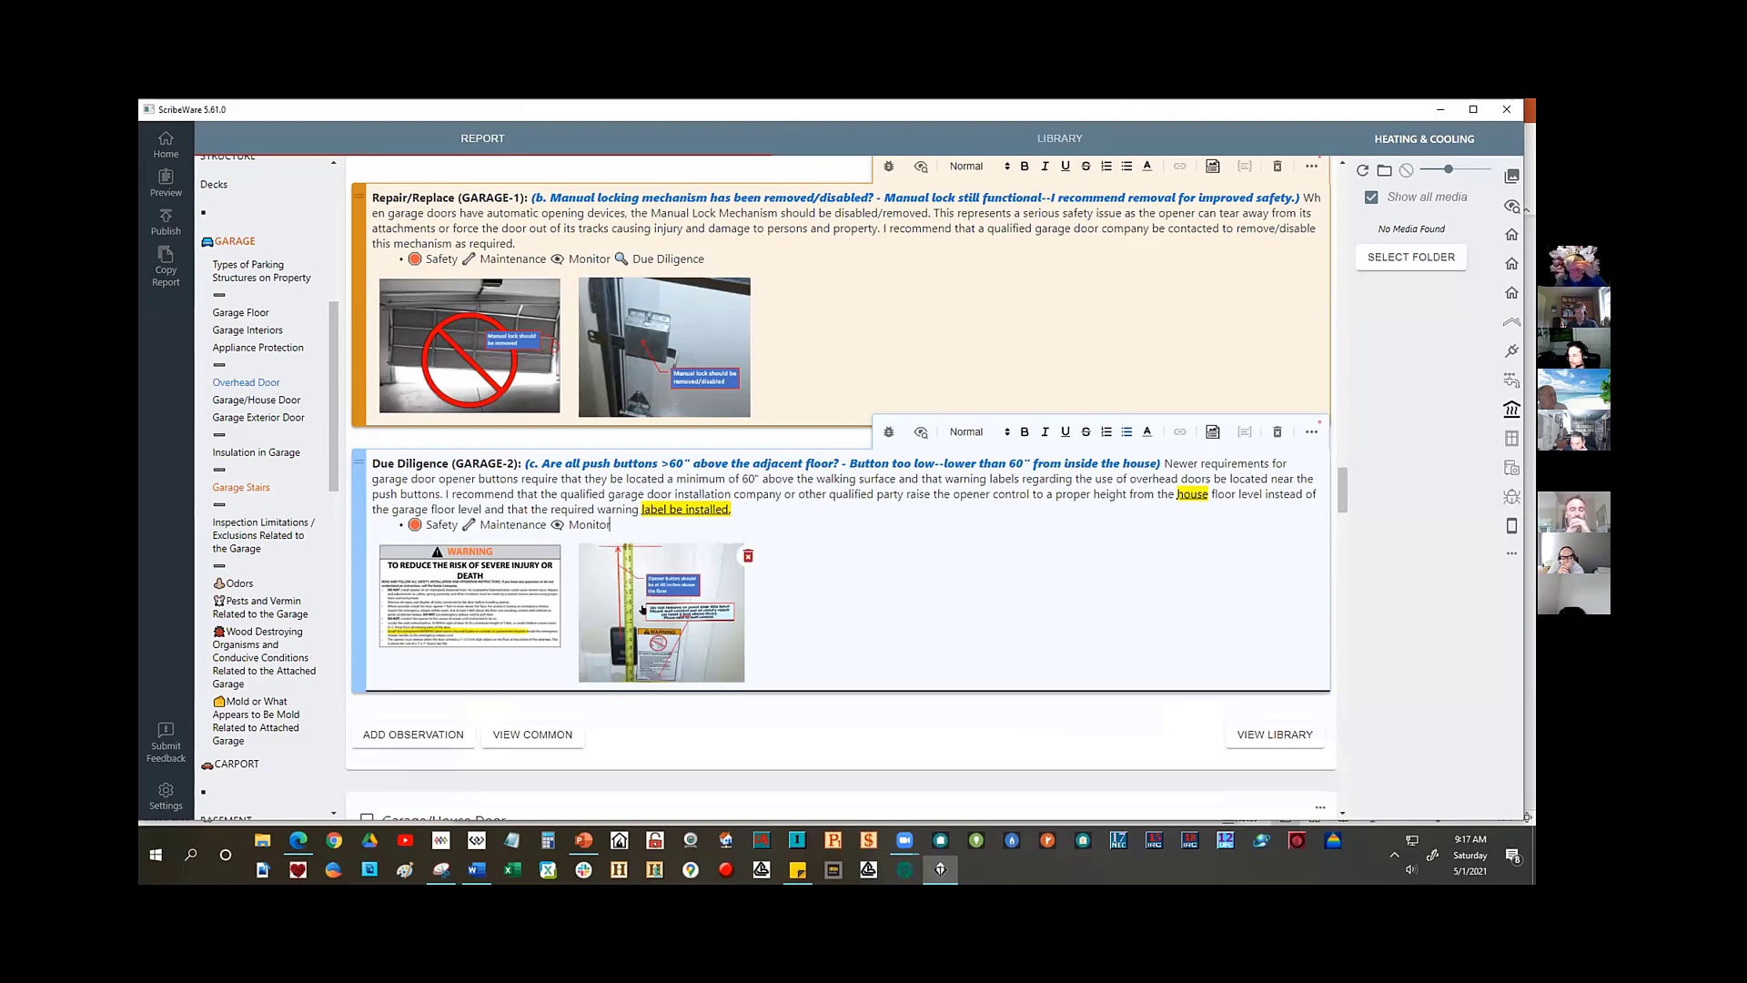
{"action": "left_click", "coordinate": [607, 606]}
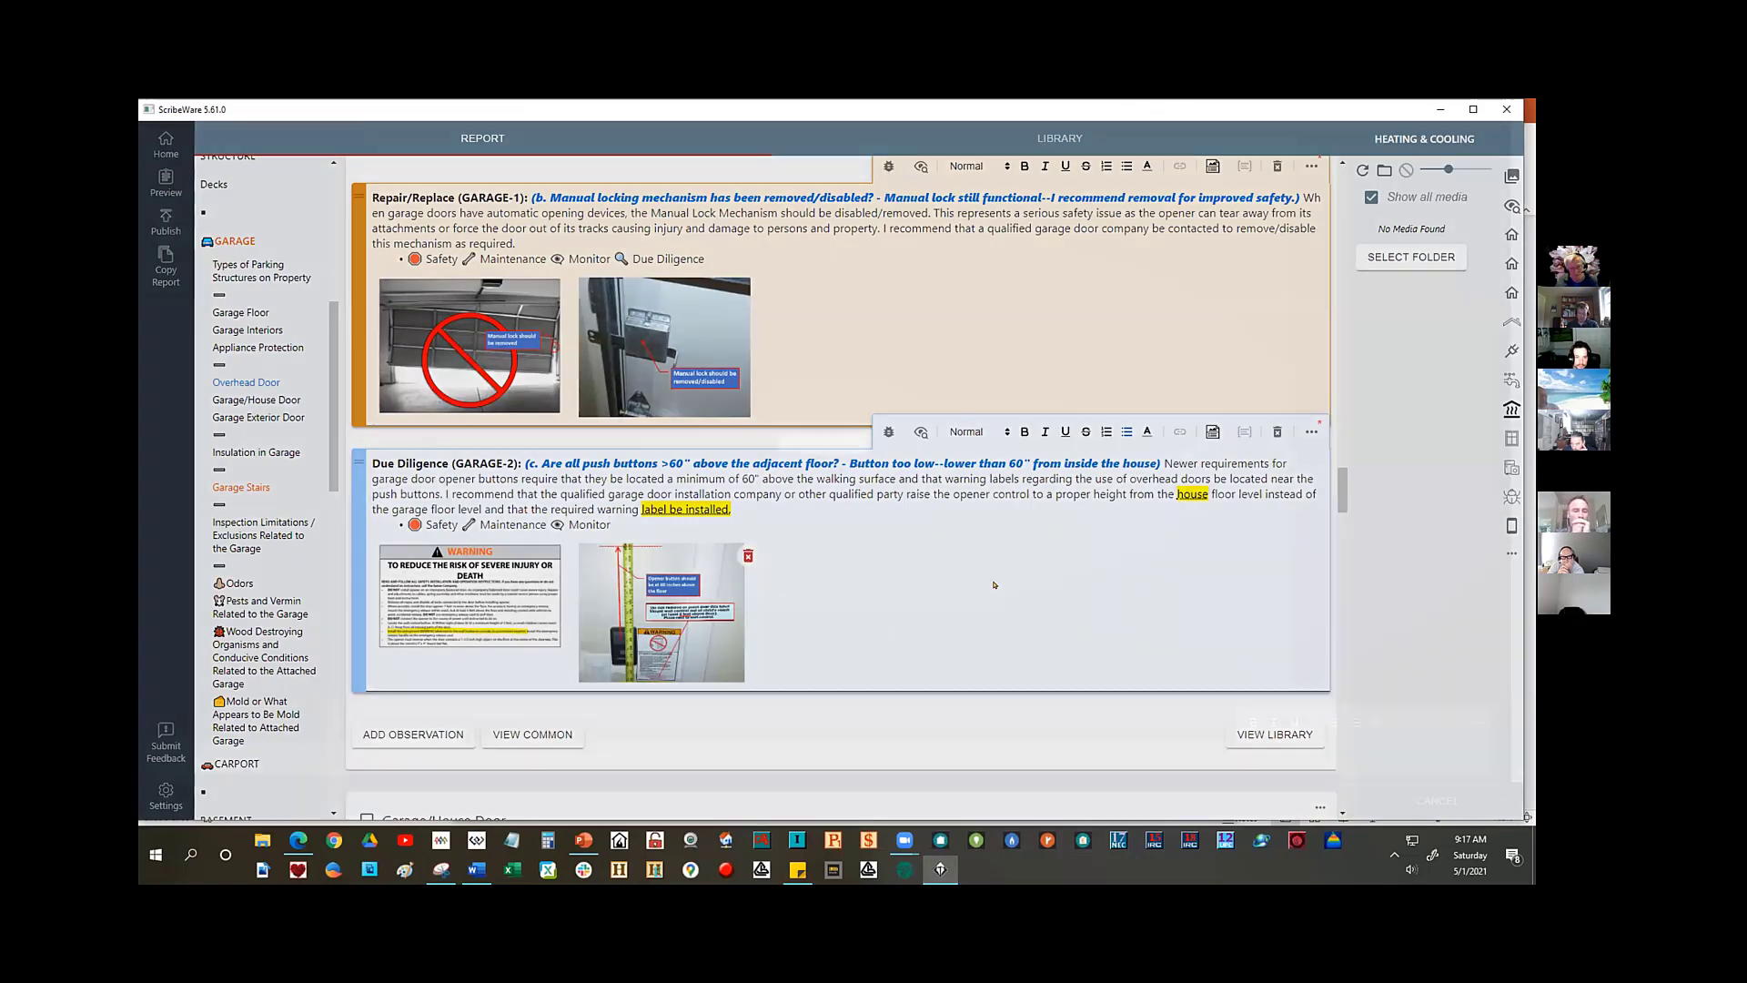